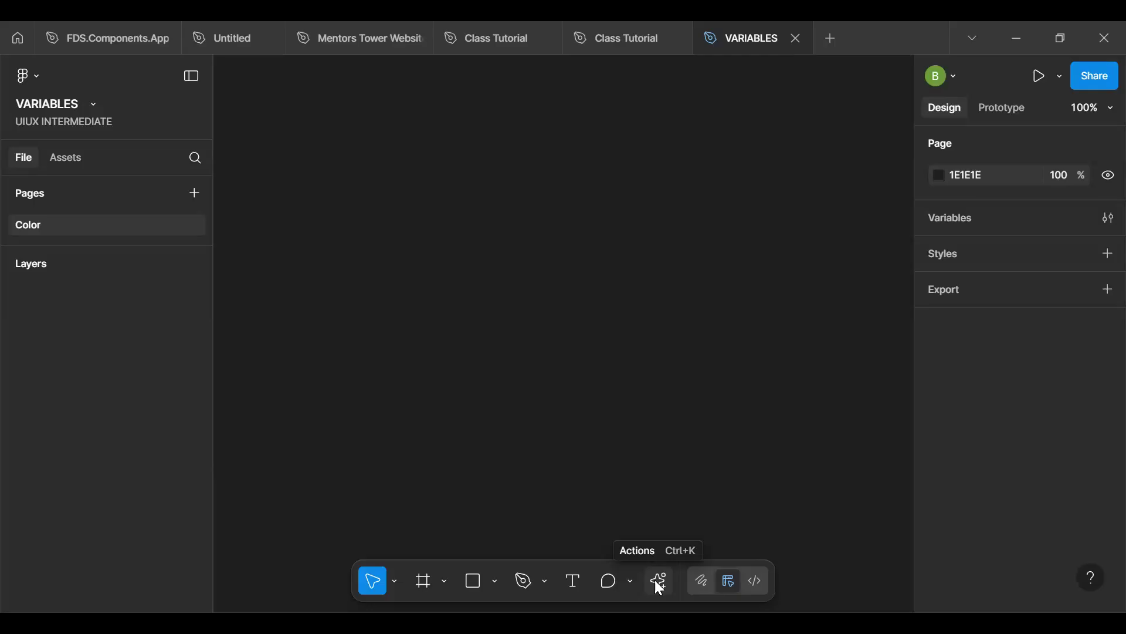
- Open the Tailwind CSS Color Generator plugin and set the hue to 239 for a blue base colour, #2226DD
{"action": "left_click", "coordinate": [660, 584]}
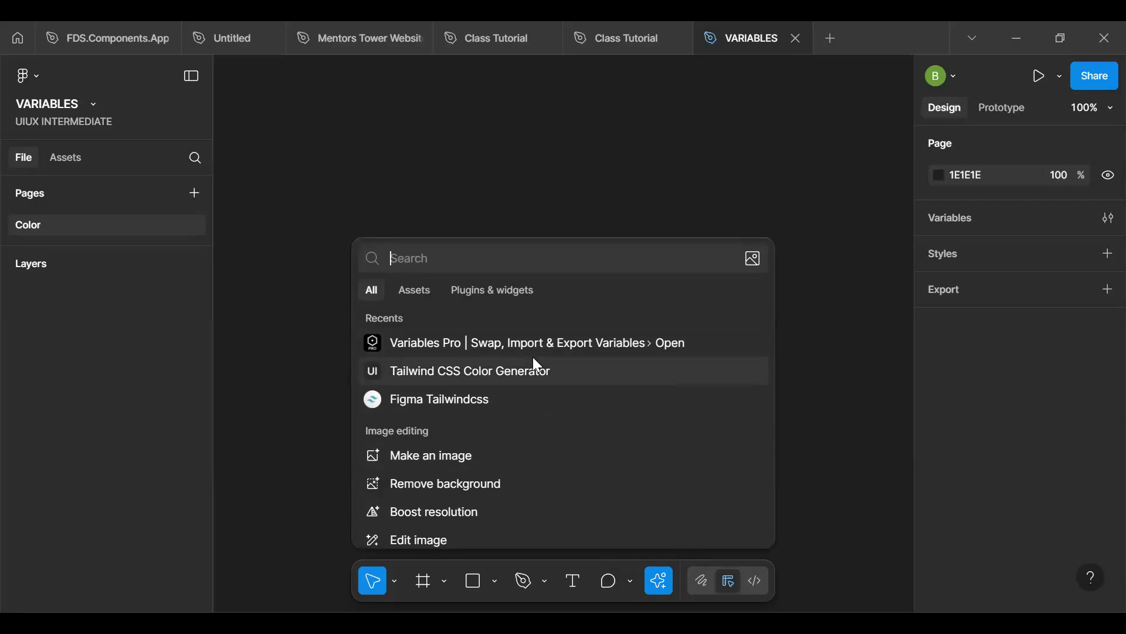
{"action": "left_click", "coordinate": [614, 109]}
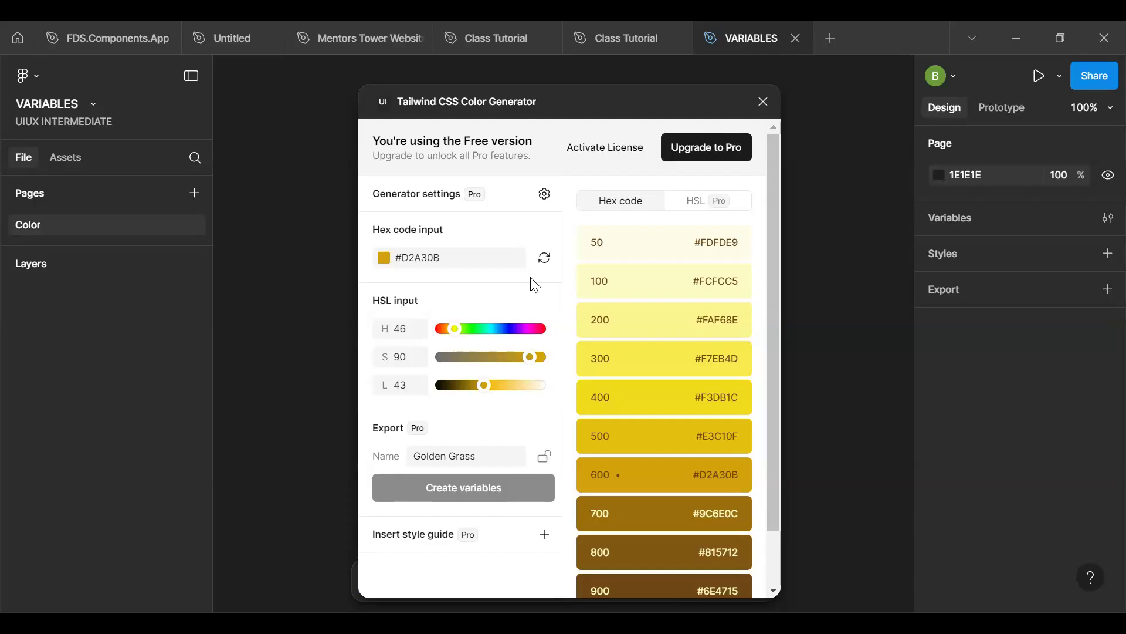
{"action": "left_click", "coordinate": [467, 264]}
{"action": "key", "text": "BackSpace"}
{"action": "key", "text": "BackSpace"}
{"action": "key", "text": "BackSpace"}
{"action": "key", "text": "BackSpace"}
{"action": "key", "text": "BackSpace"}
{"action": "key", "text": "BackSpace"}
{"action": "key", "text": "BackSpace"}
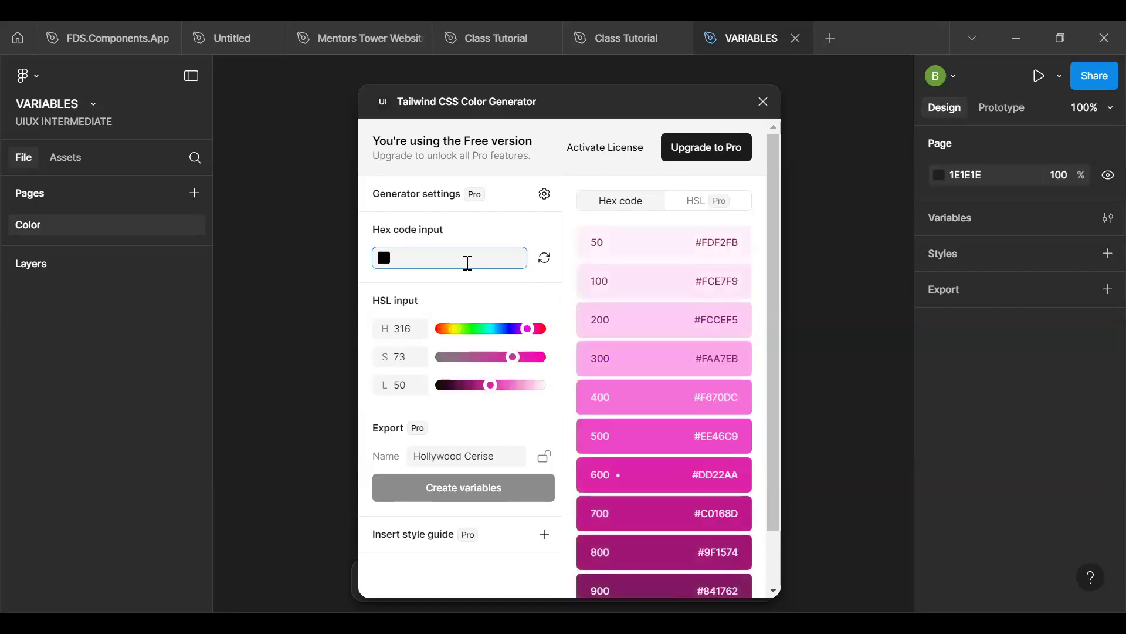
{"action": "left_click_drag", "start_coordinate": [521, 329], "coordinate": [508, 335]}
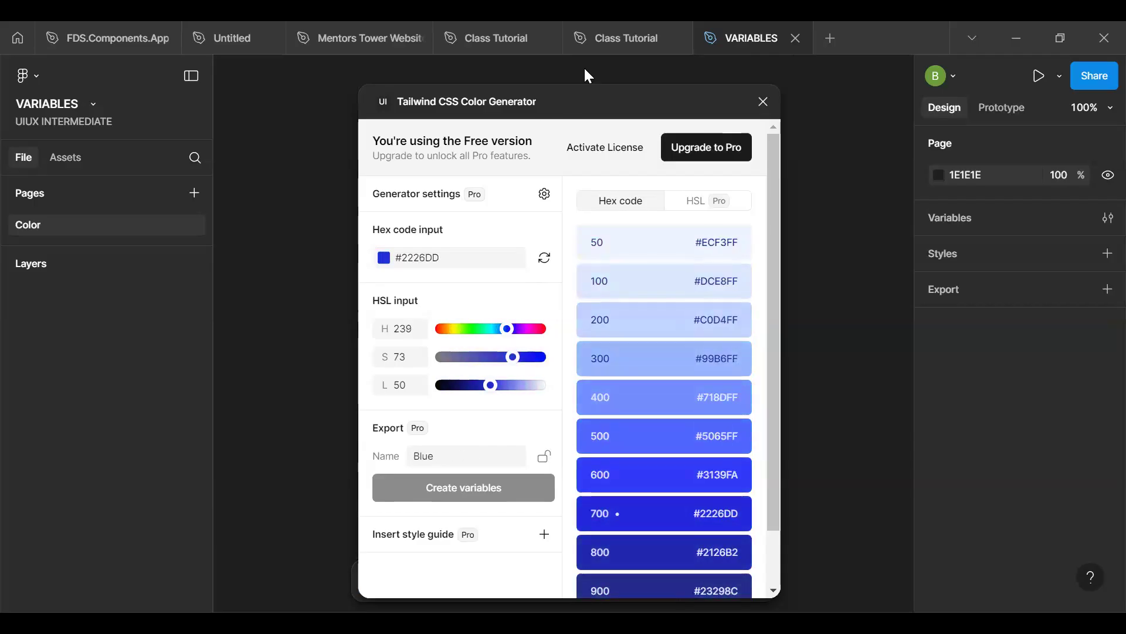
- Set the blue base colour's saturation to 79 in the colour generator, giving #1B1EE4
{"action": "left_click_drag", "start_coordinate": [587, 88], "coordinate": [609, 83]}
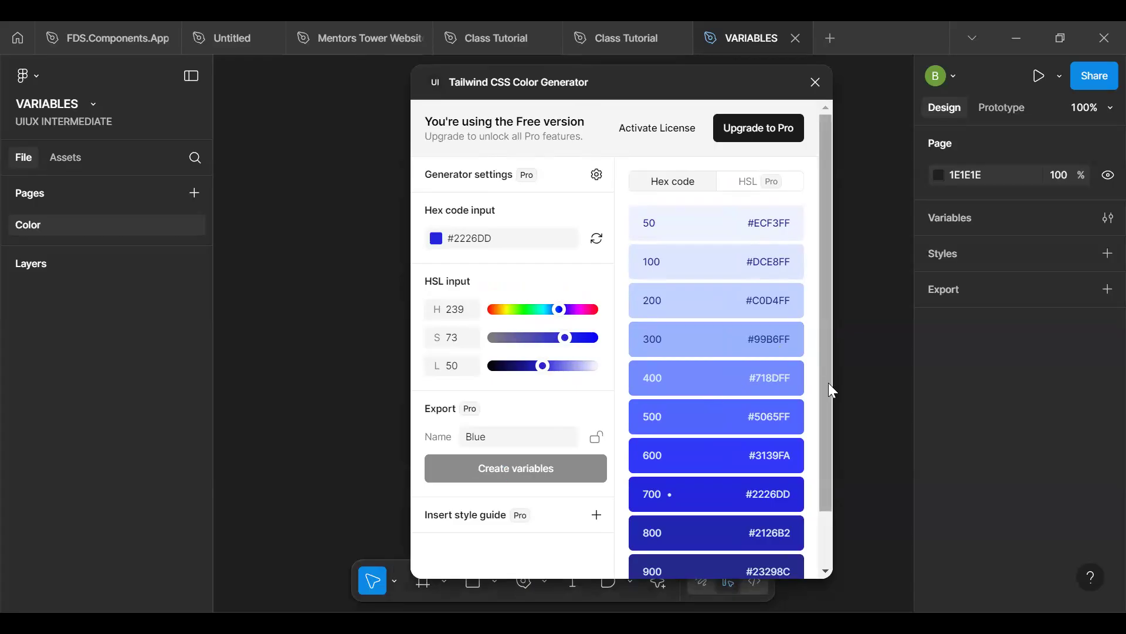
{"action": "left_click_drag", "start_coordinate": [830, 389], "coordinate": [833, 432]}
{"action": "left_click_drag", "start_coordinate": [823, 374], "coordinate": [826, 473]}
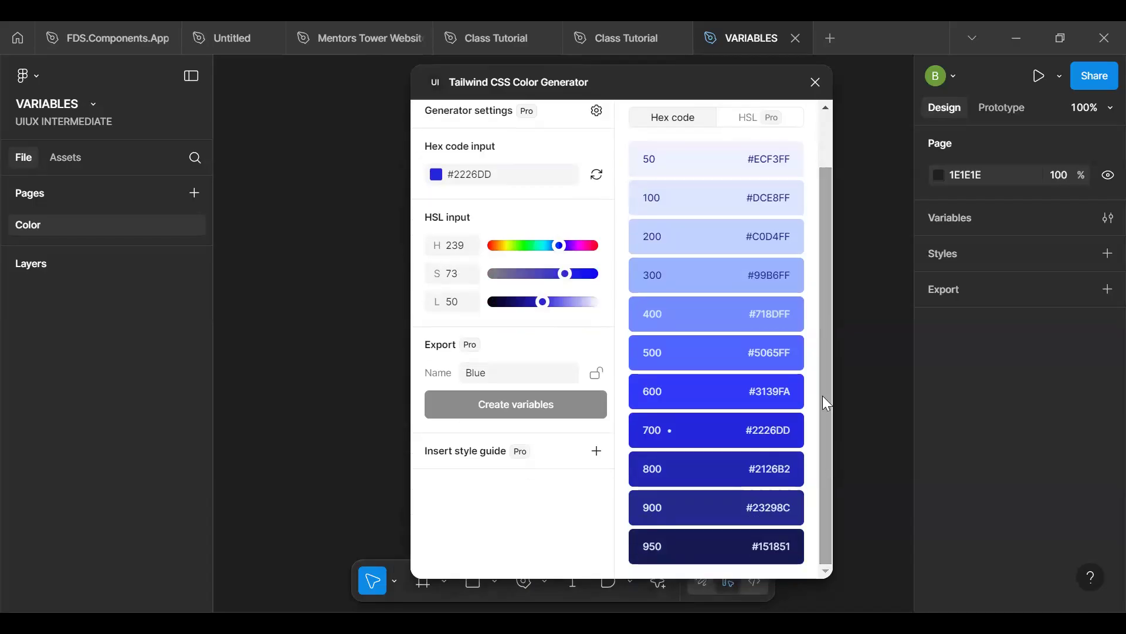
{"action": "left_click_drag", "start_coordinate": [822, 395], "coordinate": [657, 336]}
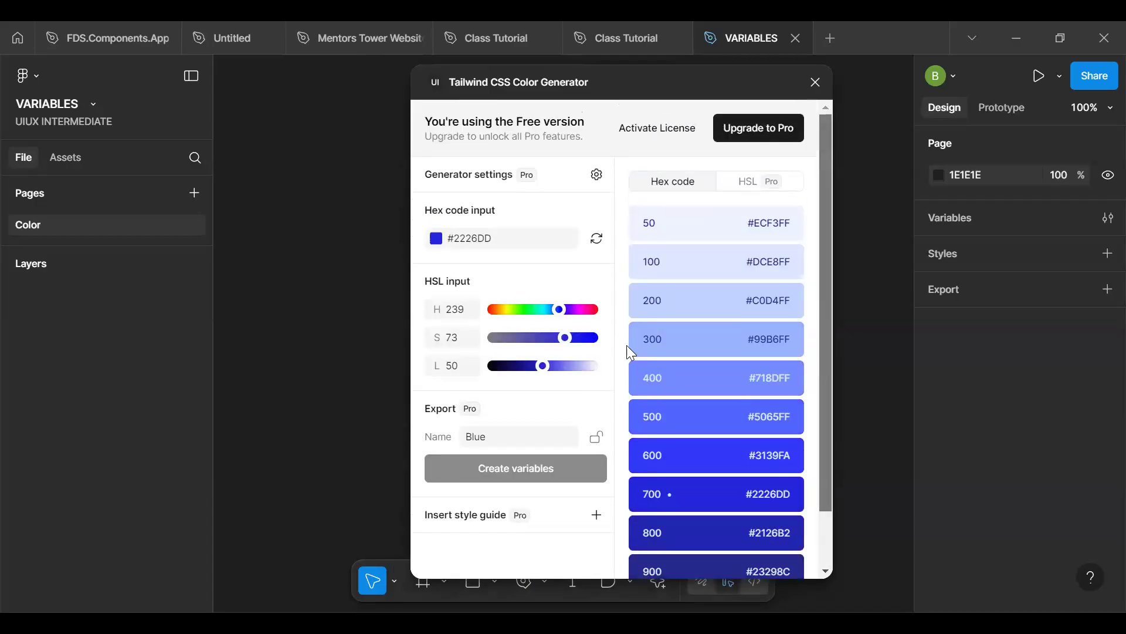
{"action": "left_click_drag", "start_coordinate": [568, 346], "coordinate": [576, 346]}
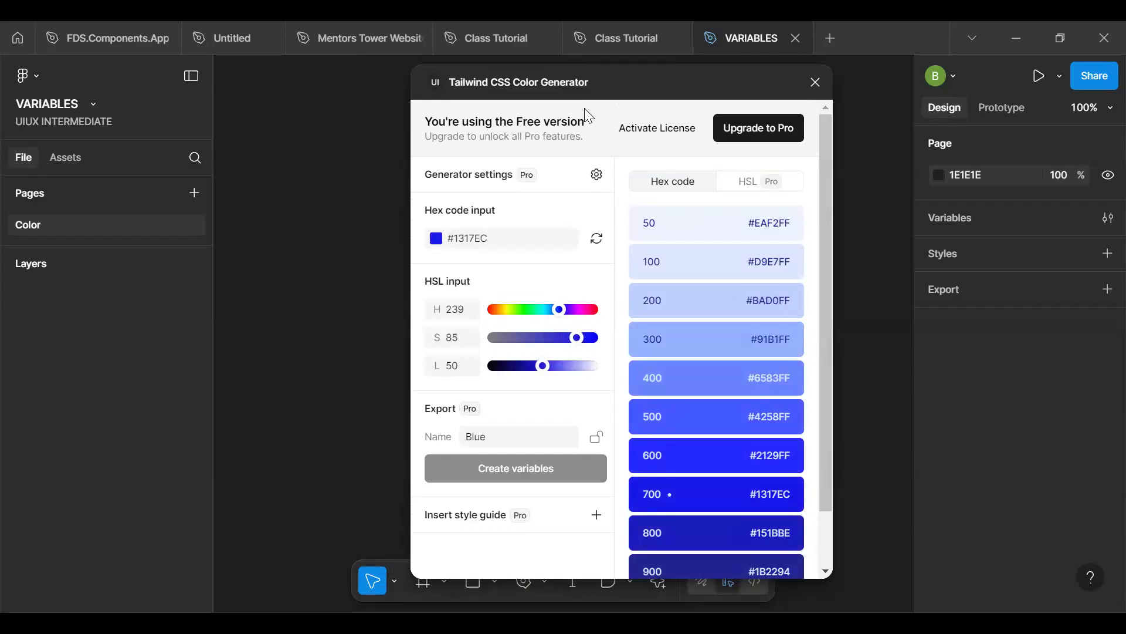
{"action": "key", "text": "Left"}
{"action": "key", "text": "Left"}
{"action": "key", "text": "Left"}
{"action": "key", "text": "Left"}
{"action": "key", "text": "Left"}
{"action": "key", "text": "Left"}
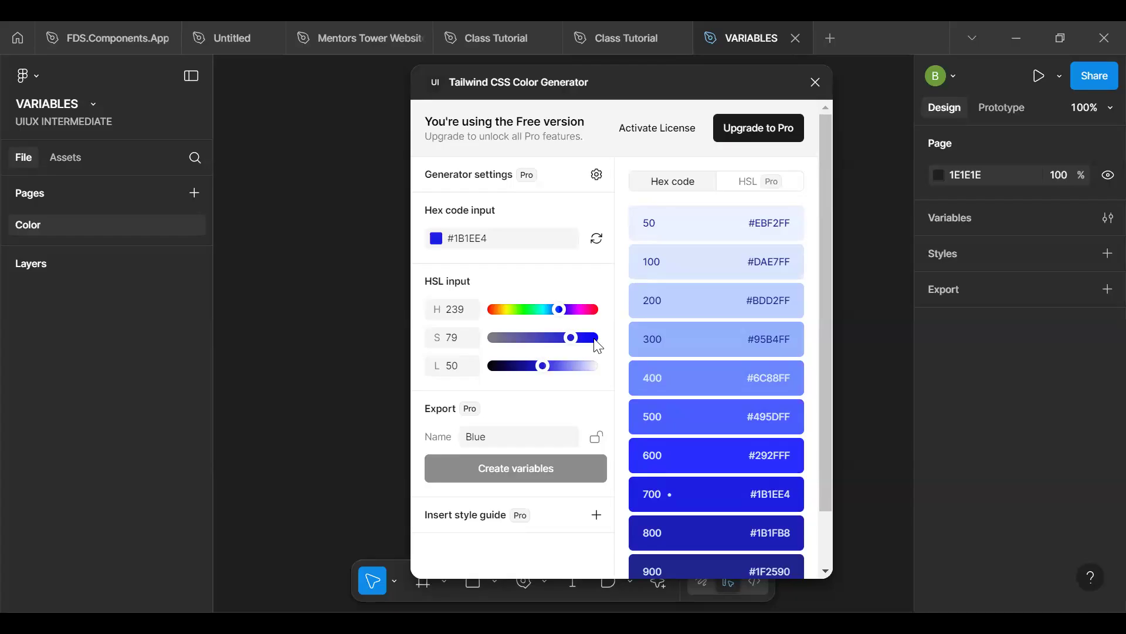
{"action": "left_click", "coordinate": [507, 239]}
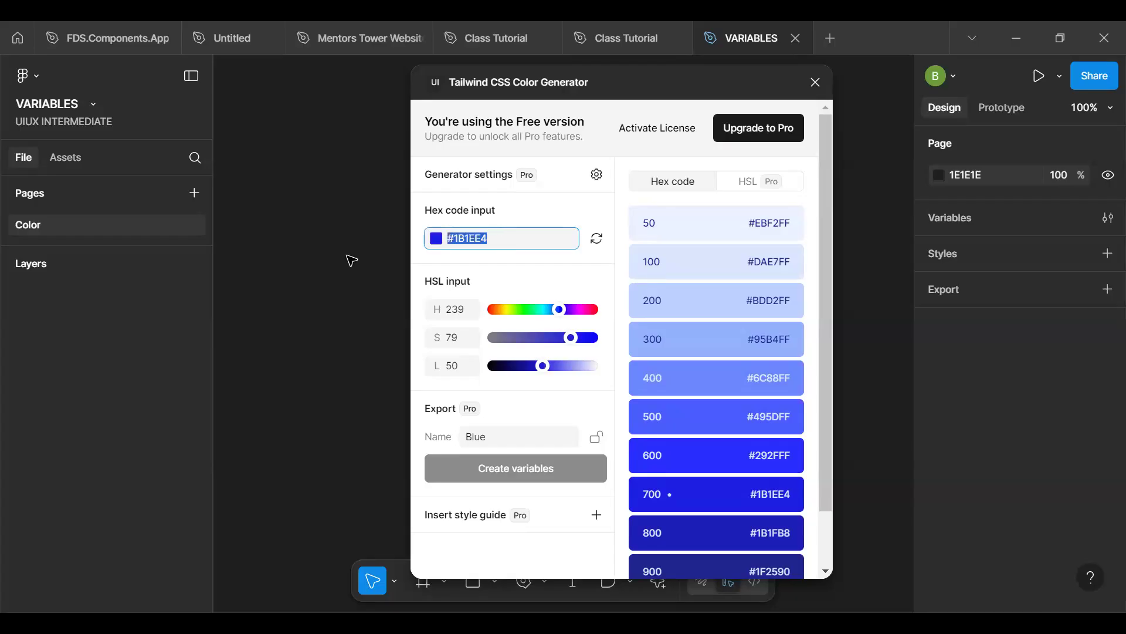
{"action": "left_click", "coordinate": [622, 77]}
{"action": "left_click_drag", "start_coordinate": [508, 104], "coordinate": [403, 89]}
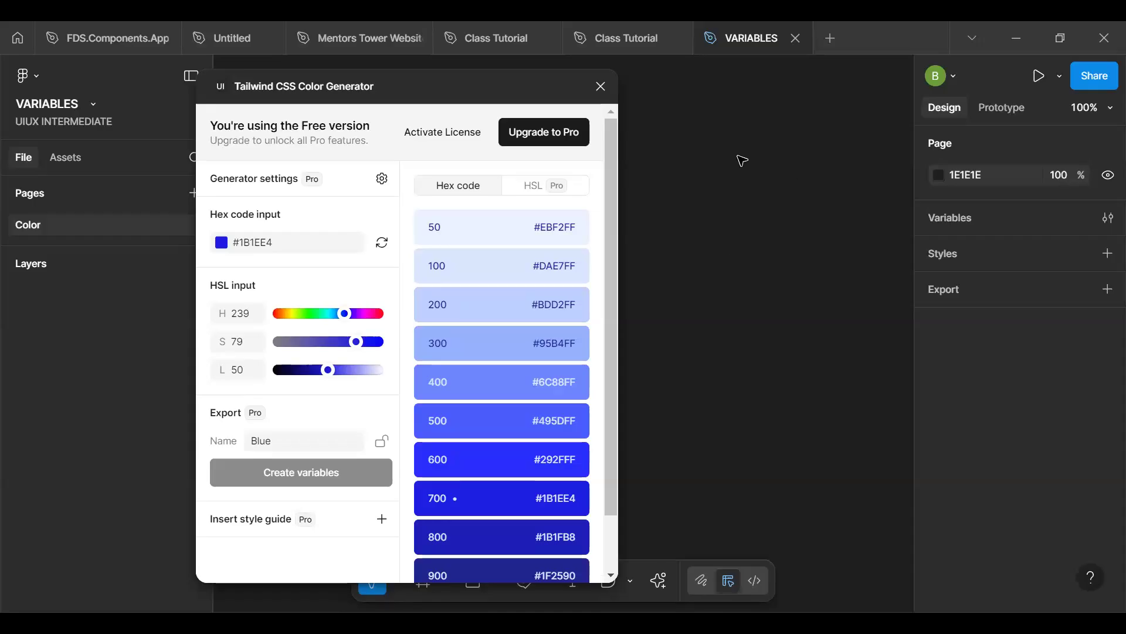
{"action": "left_click_drag", "start_coordinate": [438, 82], "coordinate": [580, 121]}
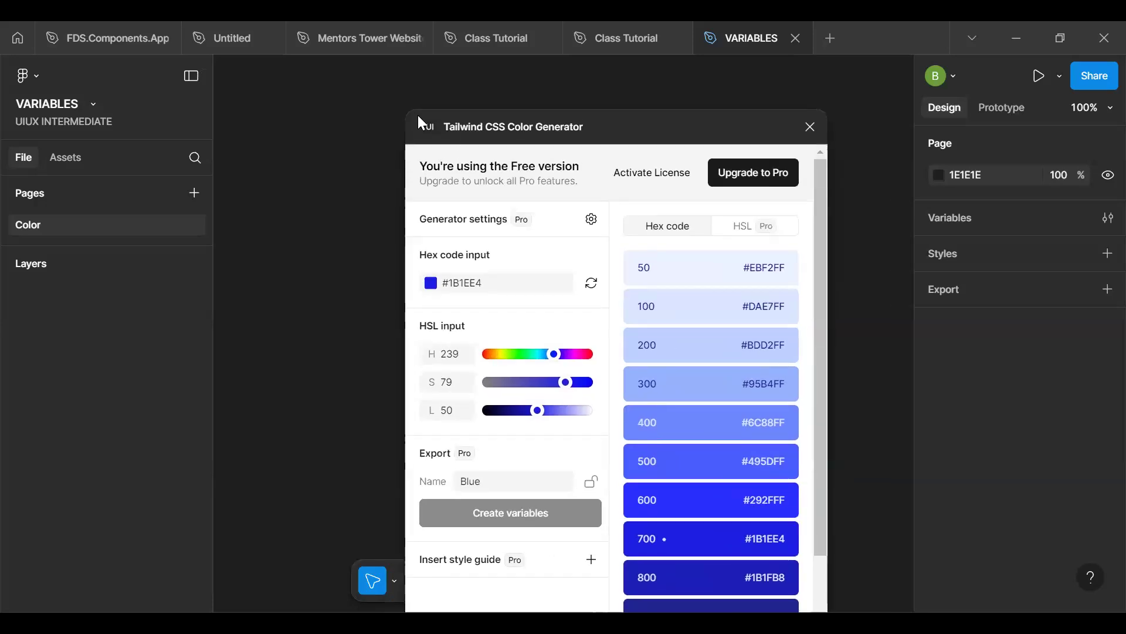
{"action": "left_click_drag", "start_coordinate": [411, 125], "coordinate": [288, 124]}
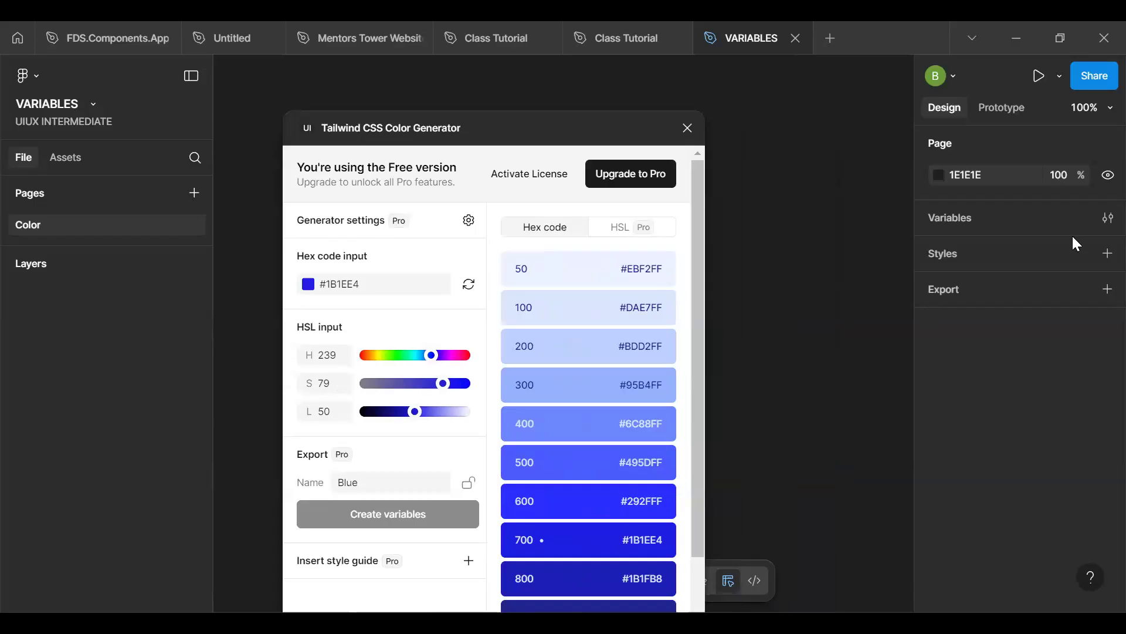
- Create the file's first colour variable and name it Blue
{"action": "left_click", "coordinate": [1103, 218]}
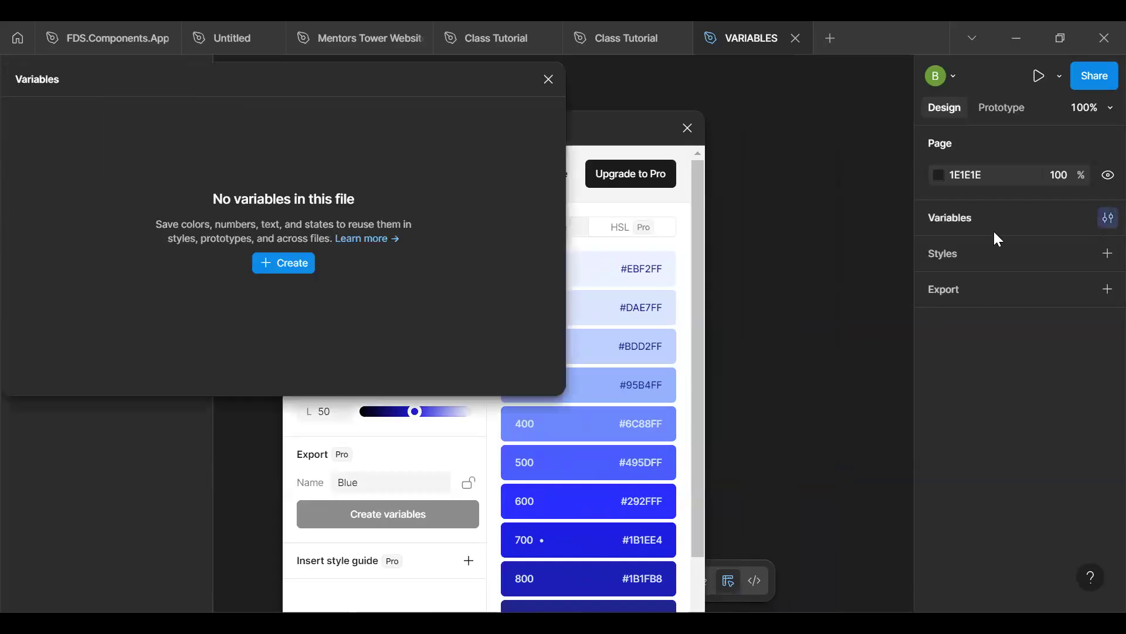
{"action": "left_click", "coordinate": [276, 267]}
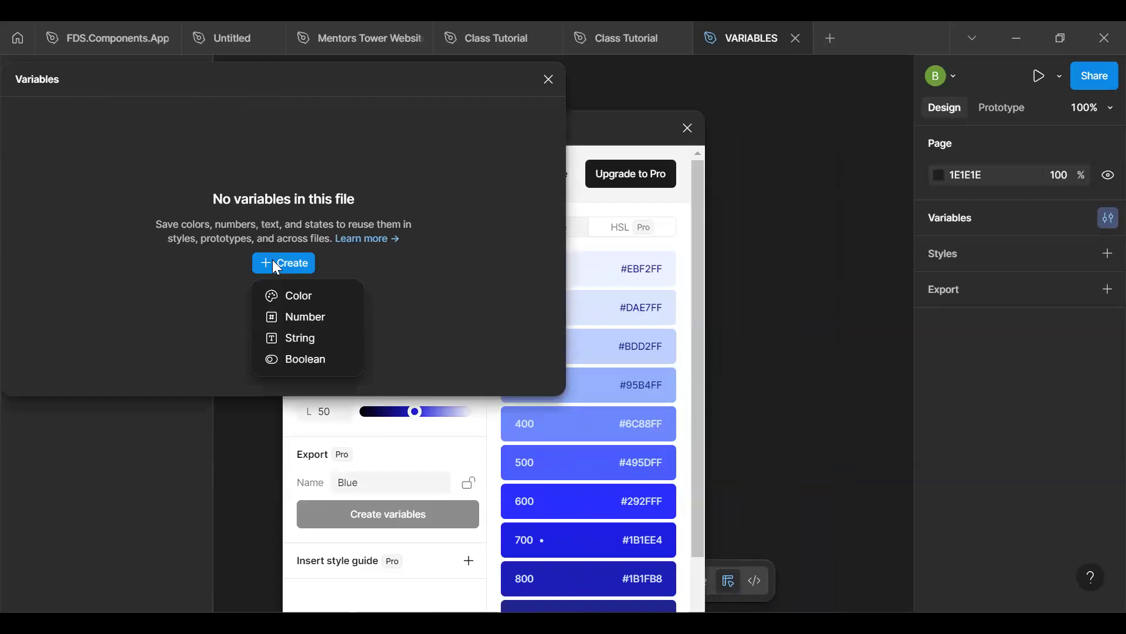
{"action": "left_click", "coordinate": [303, 295]}
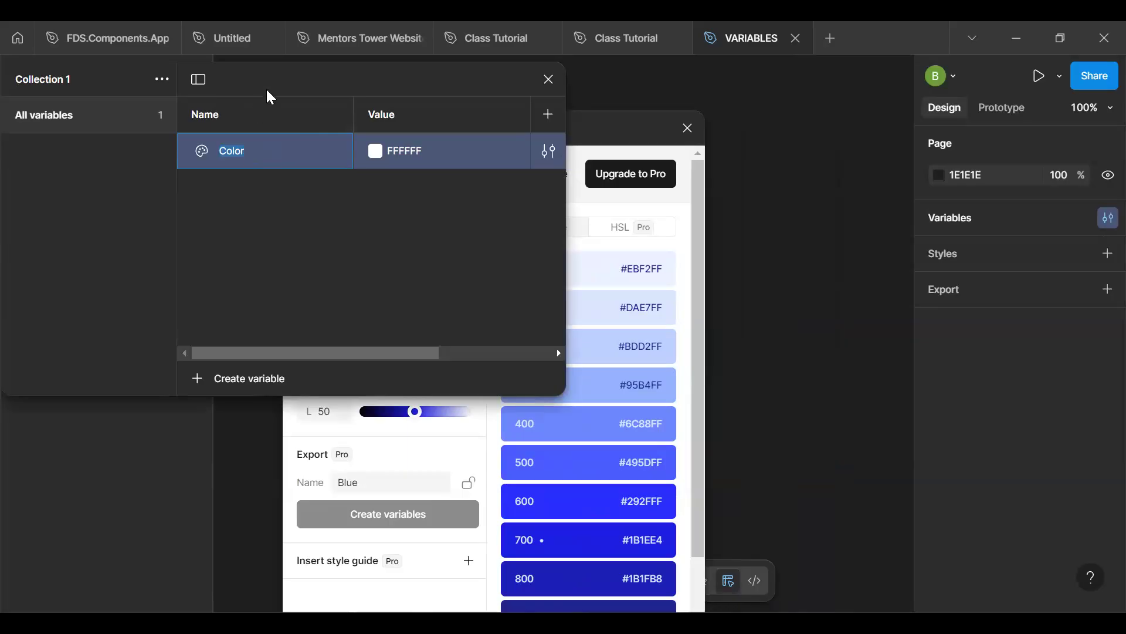
{"action": "left_click_drag", "start_coordinate": [333, 73], "coordinate": [595, 193]}
{"action": "double_click", "coordinate": [515, 270]}
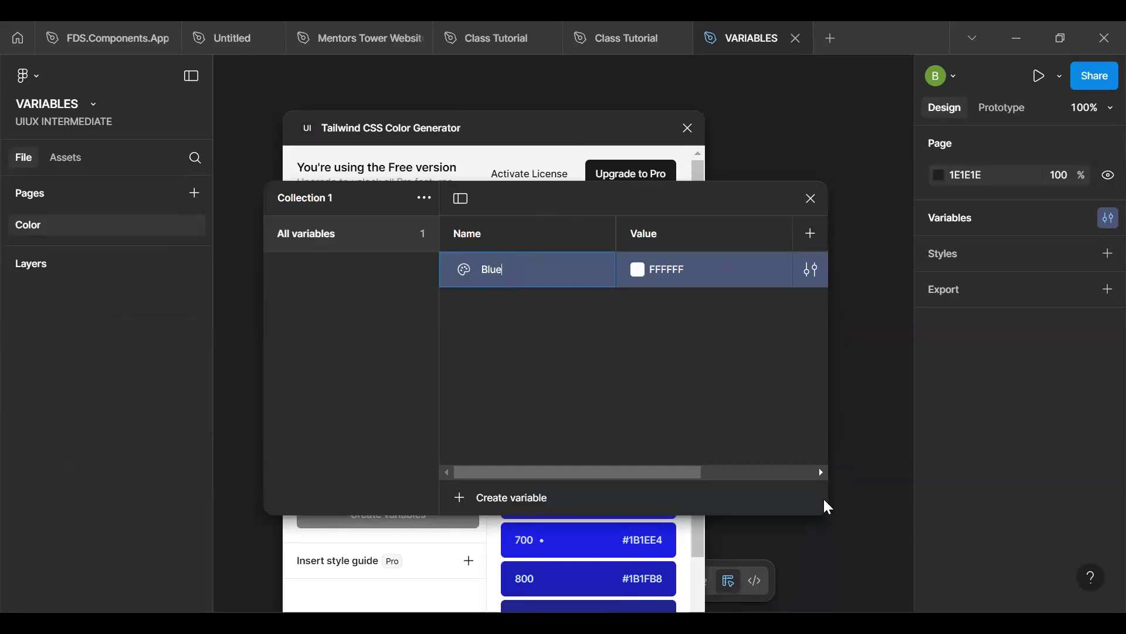
- Shrink the variables window, place it beside the colour generator and hide its collection sidebar
{"action": "left_click_drag", "start_coordinate": [828, 507], "coordinate": [608, 442]}
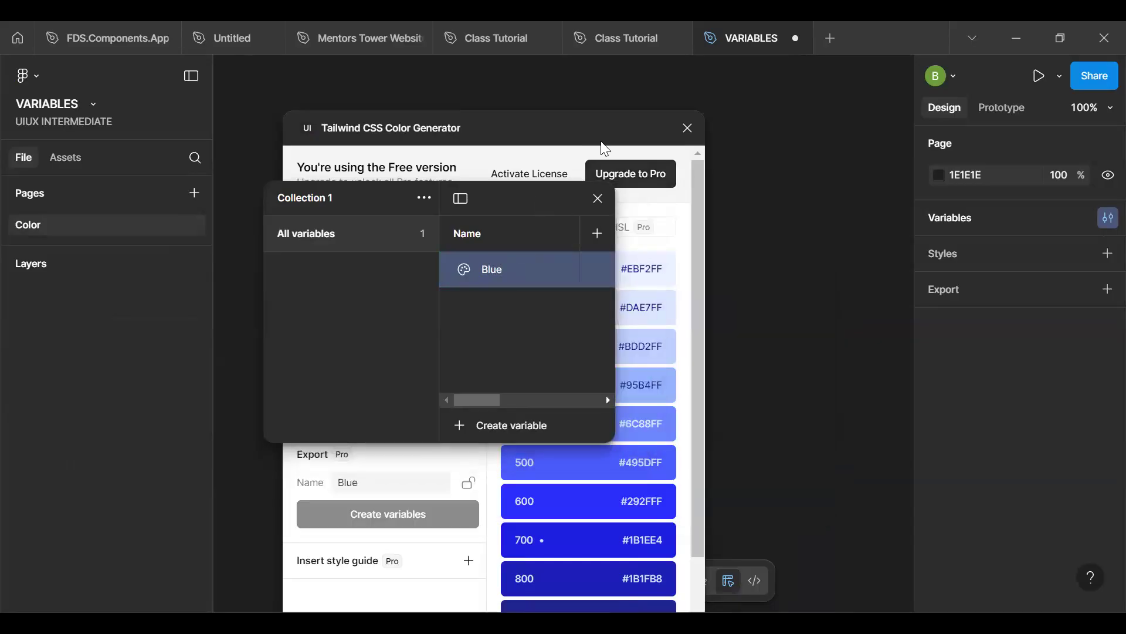
{"action": "left_click", "coordinate": [770, 91]}
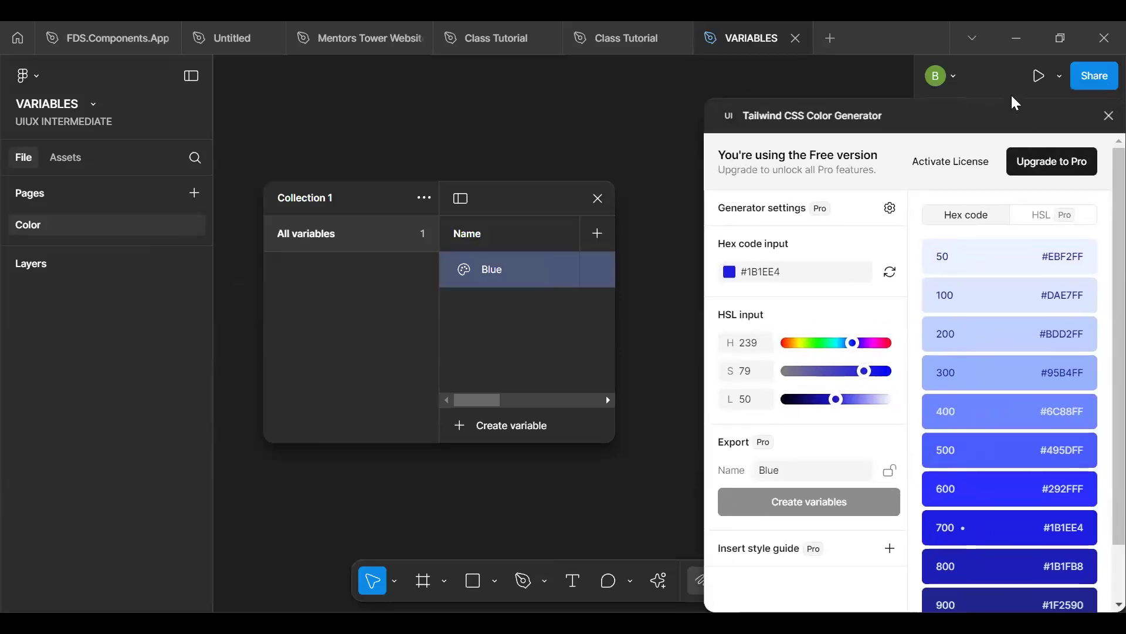
{"action": "left_click_drag", "start_coordinate": [502, 189], "coordinate": [475, 151]}
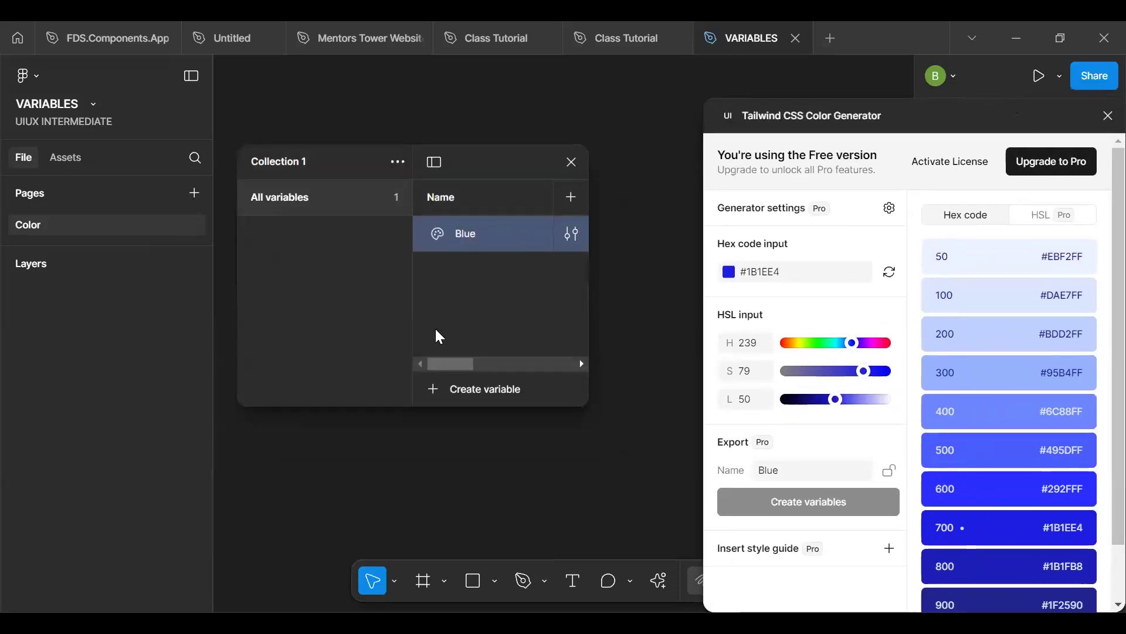
{"action": "left_click", "coordinate": [432, 160]}
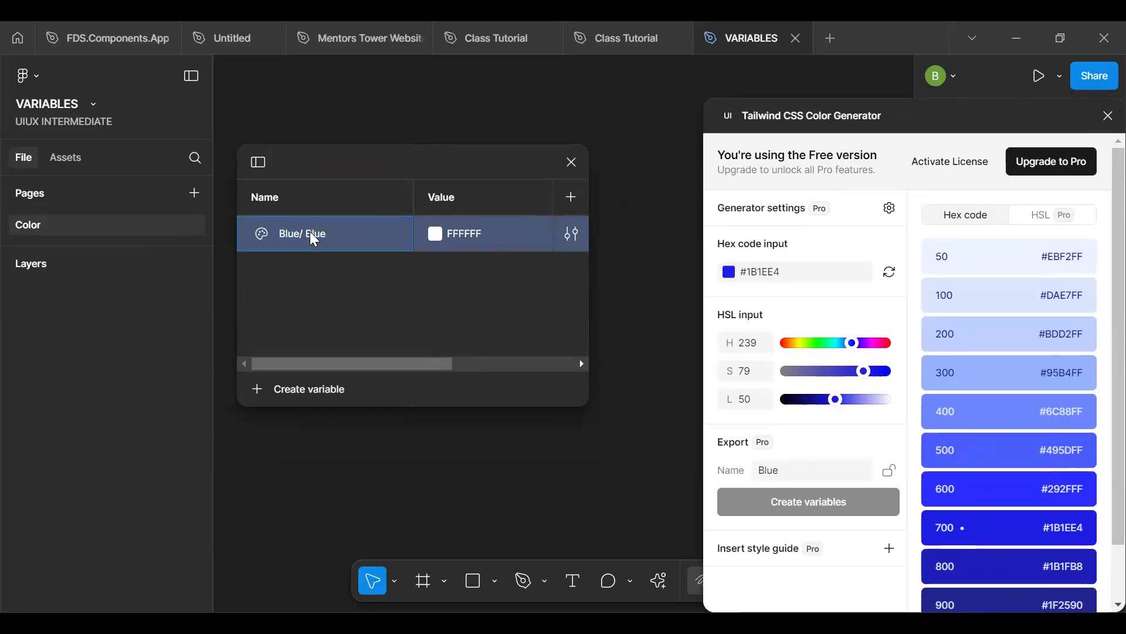
- Rename the variable Blue/ Blue 50 to group it under Blue, and add further copies up to Blue 59
{"action": "type", "text": "0"}
{"action": "key", "text": "Return"}
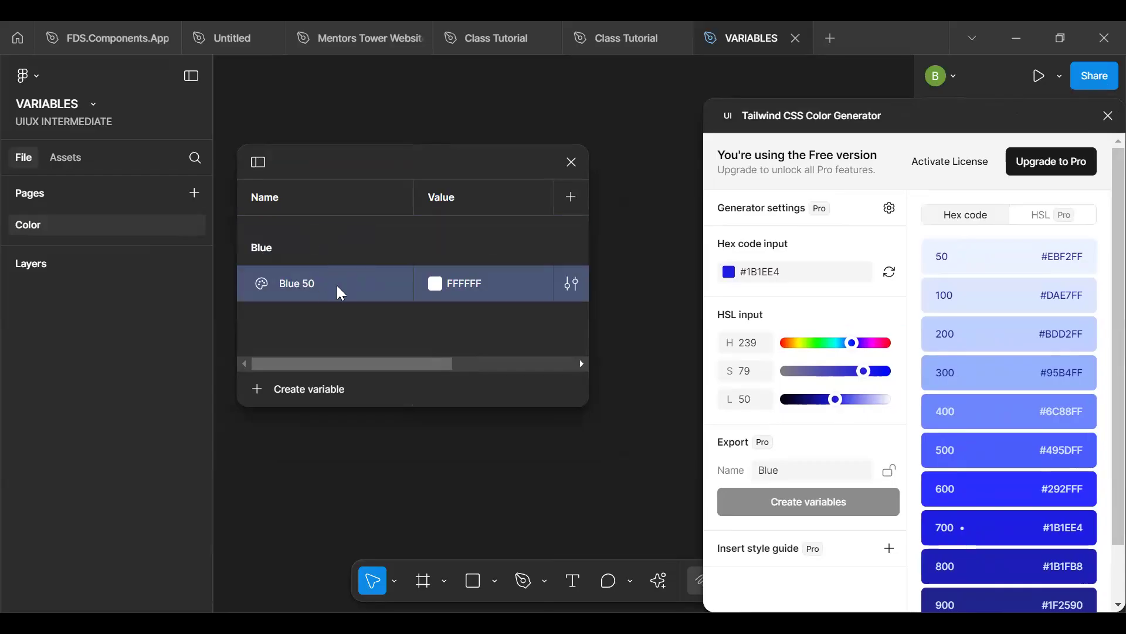
{"action": "key", "text": "Return"}
{"action": "key", "text": "Return"}
{"action": "key", "text": "Return"}
{"action": "key", "text": "Return"}
{"action": "key", "text": "Return"}
{"action": "key", "text": "Return"}
{"action": "key", "text": "Return"}
{"action": "key", "text": "Return"}
{"action": "key", "text": "Return"}
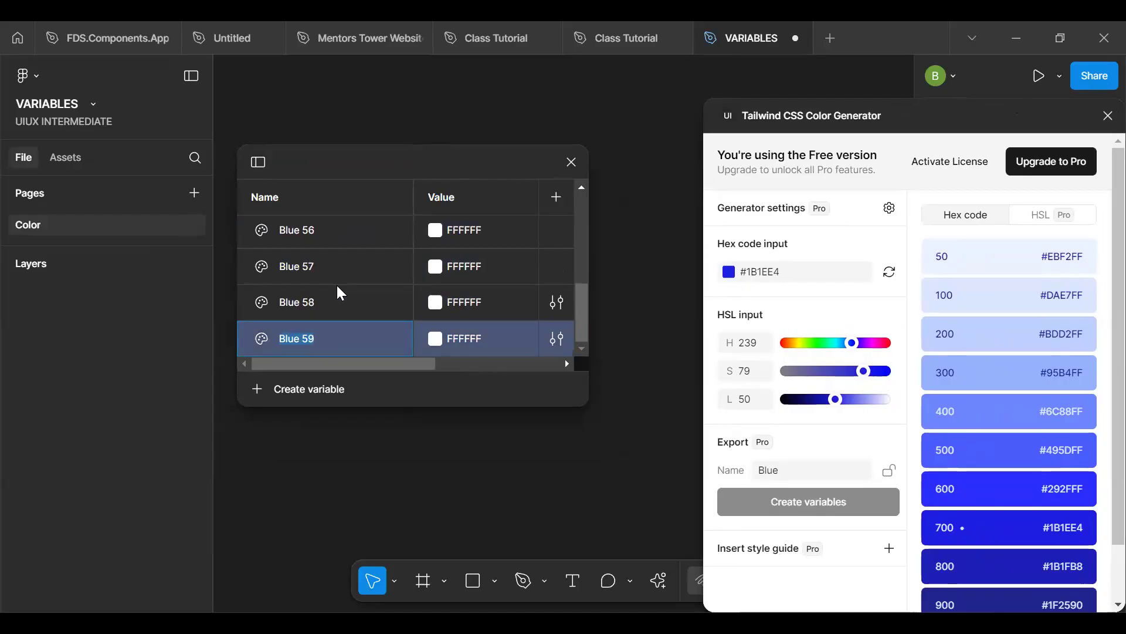
- Copy the base hex code from the colour generator and set the first Blue variable's value to 1B1EE4
{"action": "scroll", "coordinate": [432, 291], "scroll_direction": "up", "scroll_amount": 5}
{"action": "left_click", "coordinate": [778, 272]}
{"action": "double_click", "coordinate": [778, 273]}
{"action": "key", "text": "ctrl+c"}
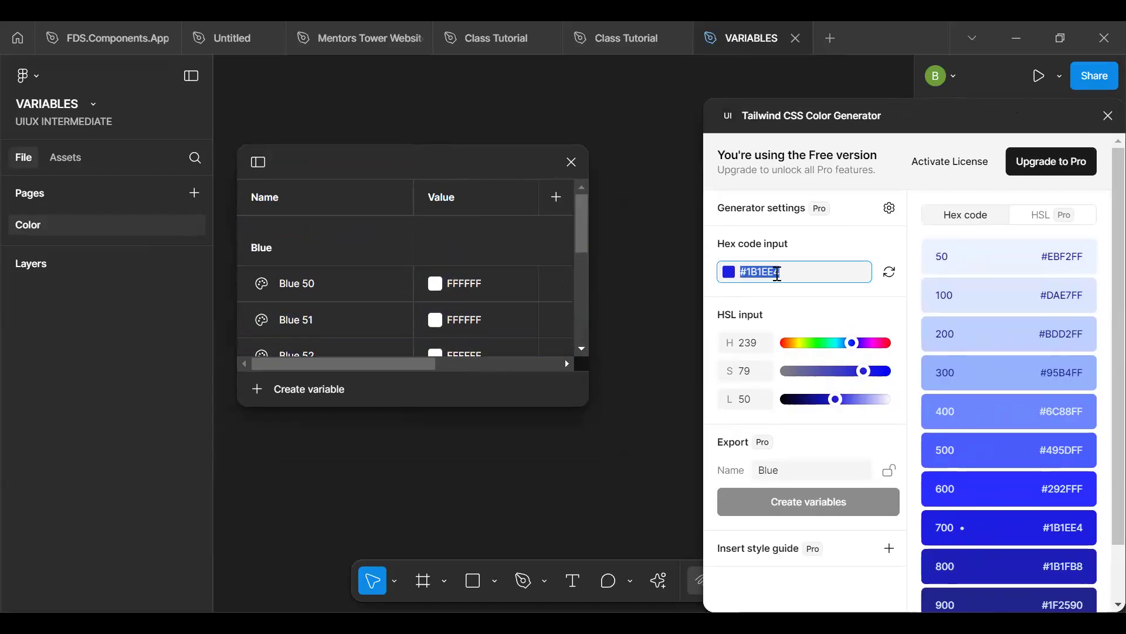
{"action": "left_click", "coordinate": [436, 284]}
{"action": "left_click", "coordinate": [548, 500]}
{"action": "key", "text": "ctrl+v"}
{"action": "key", "text": "Return"}
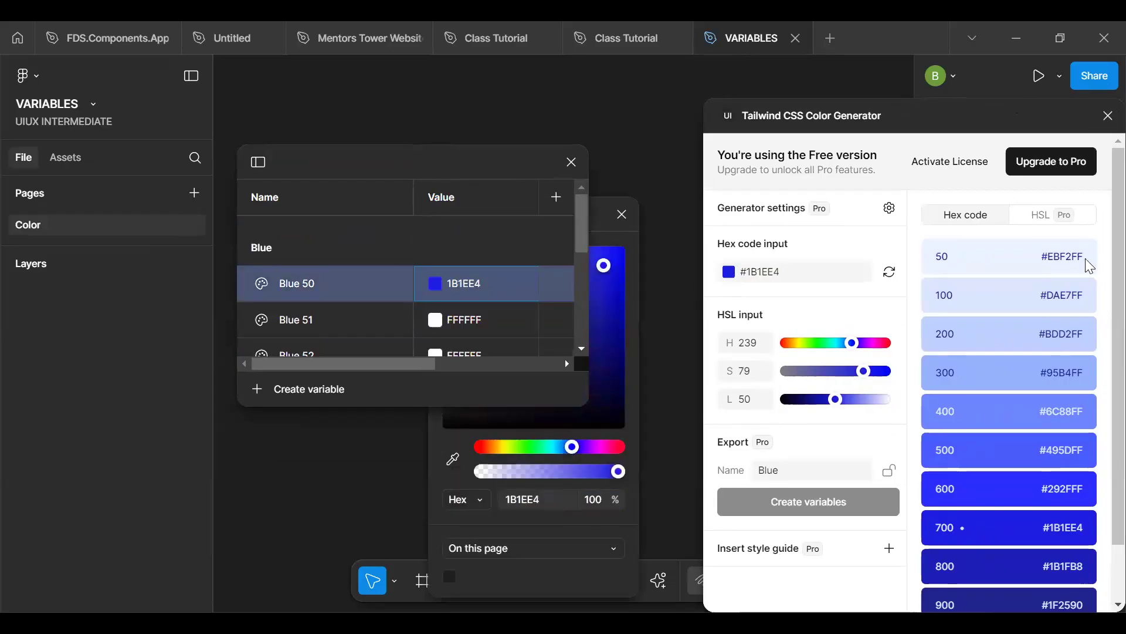
- Rename the variable holding the base colour 1B1EE4 as Main
{"action": "left_click_drag", "start_coordinate": [1037, 298], "coordinate": [1076, 295]}
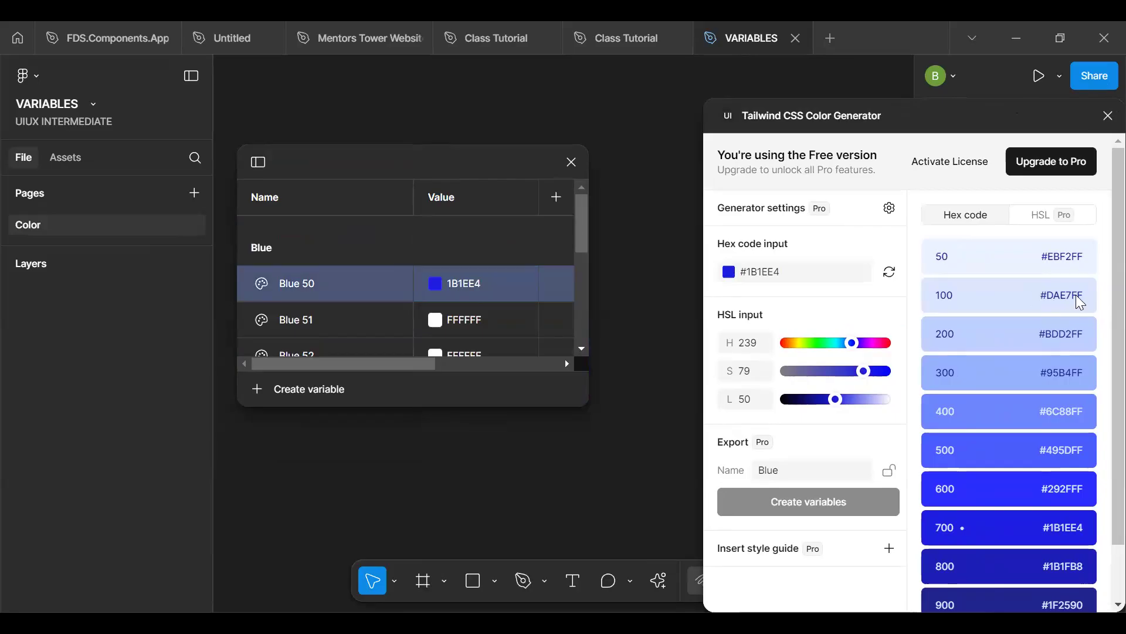
{"action": "double_click", "coordinate": [315, 288]}
{"action": "type", "text": "n"}
{"action": "key", "text": "Return"}
- Rename the Blue 51 variable as Blue 50 and set its value to the generator's shade 50, EBF2FF
{"action": "double_click", "coordinate": [327, 327]}
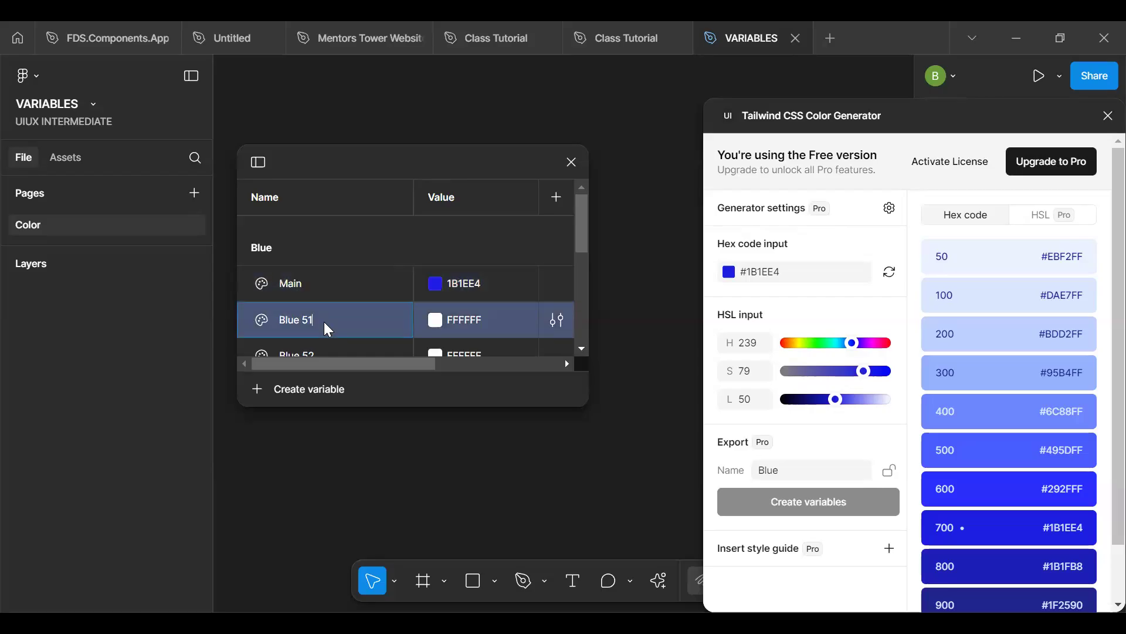
{"action": "key", "text": "Return"}
{"action": "double_click", "coordinate": [1042, 257]}
{"action": "left_click", "coordinate": [466, 321]}
- Set the Blue 52 variable's value to the generator's shade 100, DAE7FF
{"action": "double_click", "coordinate": [1064, 298]}
{"action": "left_click", "coordinate": [493, 350]}
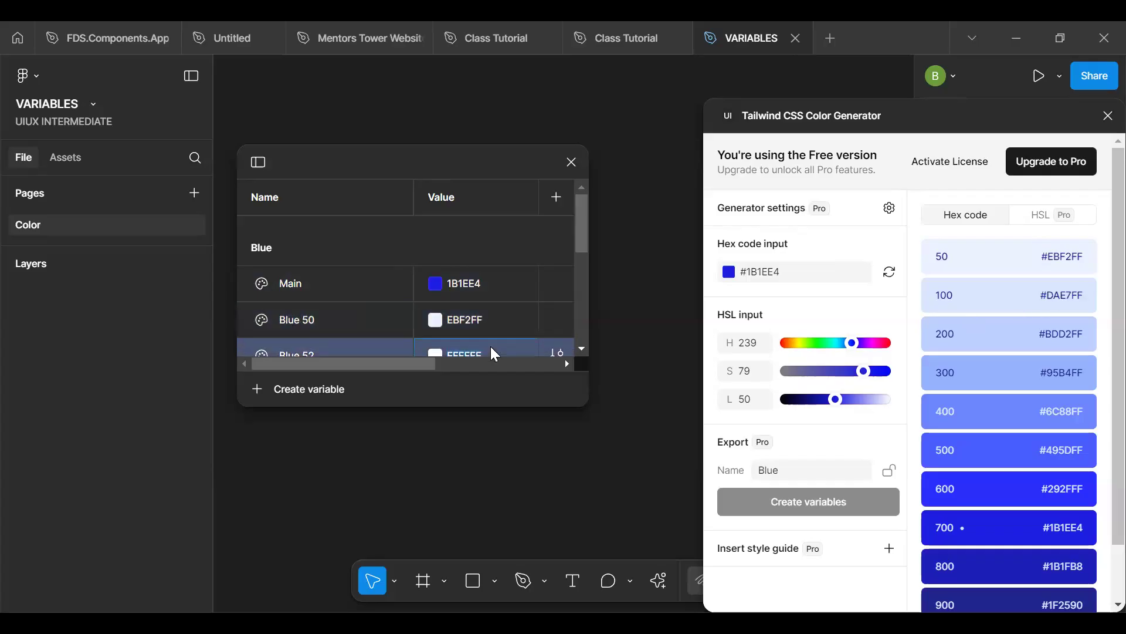
{"action": "type", "text": "dae7ff"}
{"action": "key", "text": "Return"}
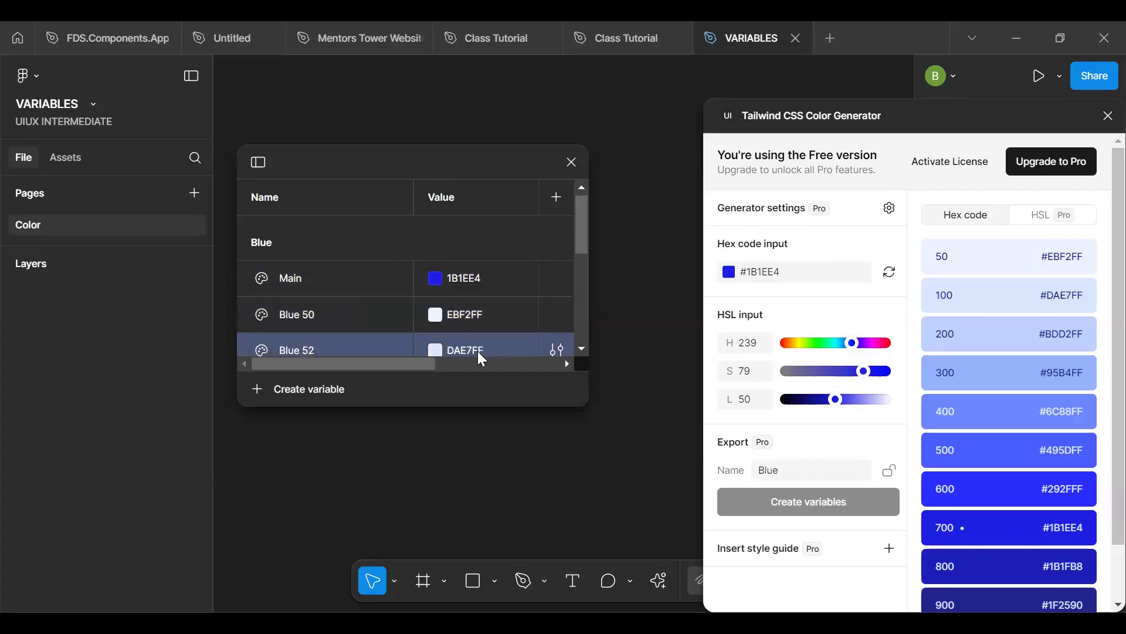
- Set the Blue 53 variable's value to the generator's shade 200, BDD2FF
{"action": "scroll", "coordinate": [583, 251], "scroll_direction": "down", "scroll_amount": 2}
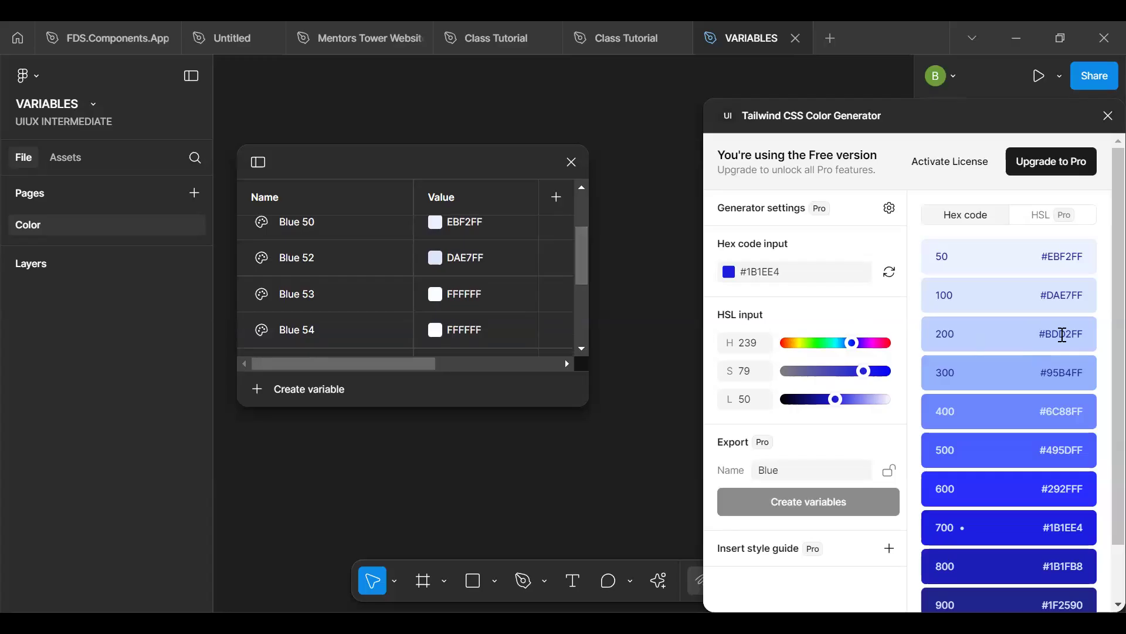
{"action": "double_click", "coordinate": [1066, 334]}
{"action": "key", "text": "ctrl+c"}
{"action": "double_click", "coordinate": [462, 294]}
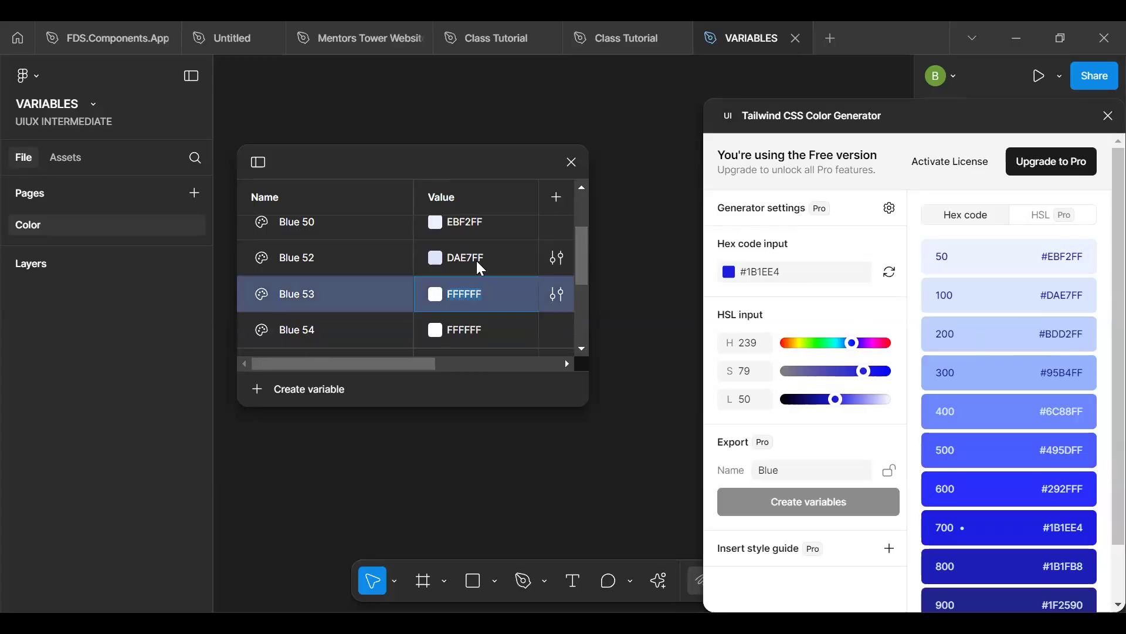
{"action": "key", "text": "ctrl+v"}
{"action": "key", "text": "Return"}
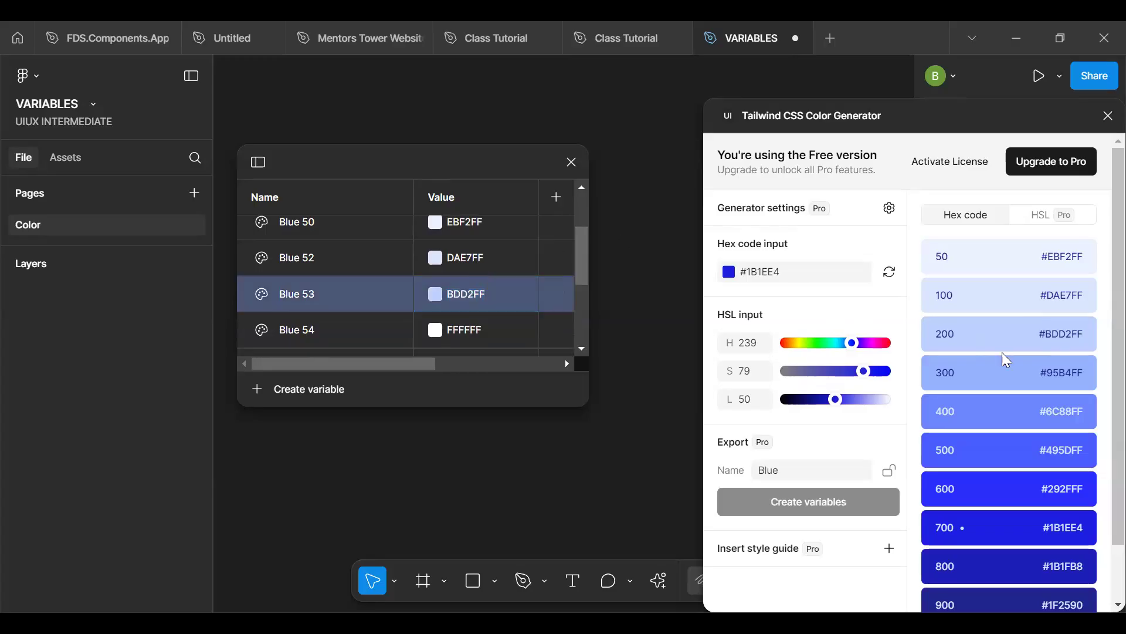
- Set the Blue 54 variable's value to the generator's shade 300, 95B4FF
{"action": "double_click", "coordinate": [1062, 371]}
{"action": "key", "text": "ctrl+c"}
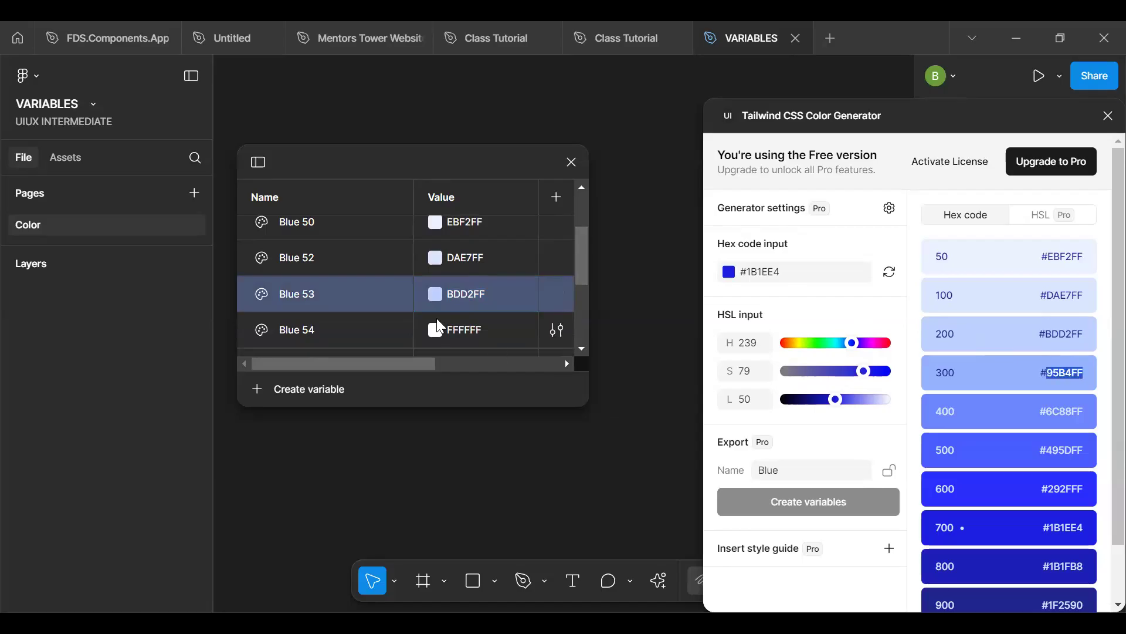
{"action": "double_click", "coordinate": [463, 330]}
{"action": "key", "text": "ctrl+v"}
{"action": "key", "text": "Return"}
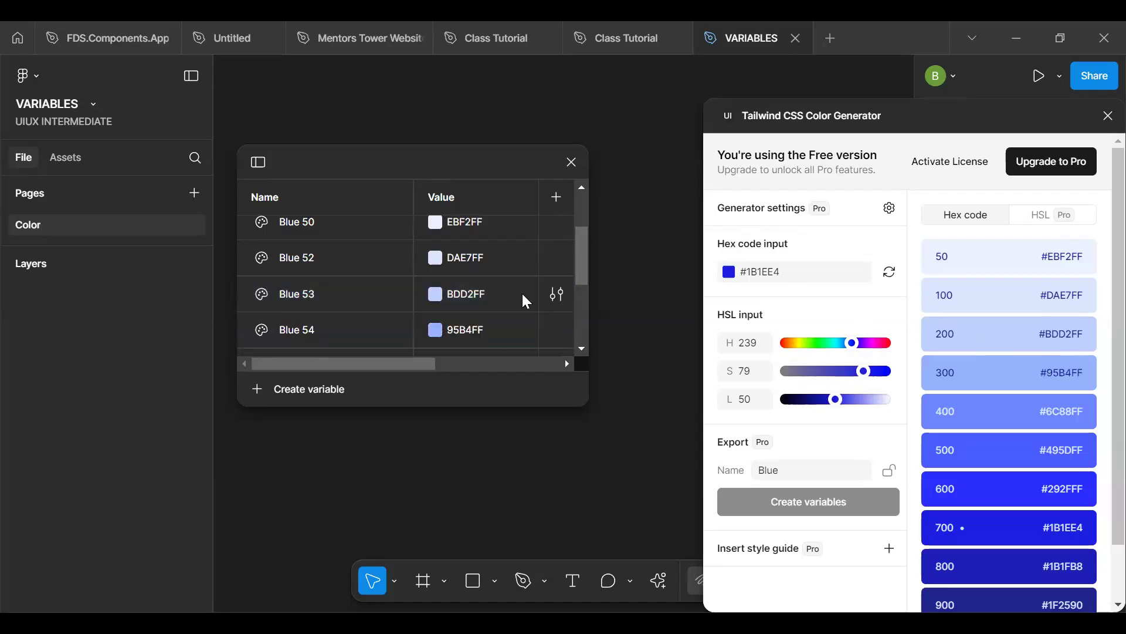
{"action": "scroll", "coordinate": [525, 299], "scroll_direction": "down", "scroll_amount": 3}
{"action": "scroll", "coordinate": [527, 301], "scroll_direction": "up", "scroll_amount": 1}
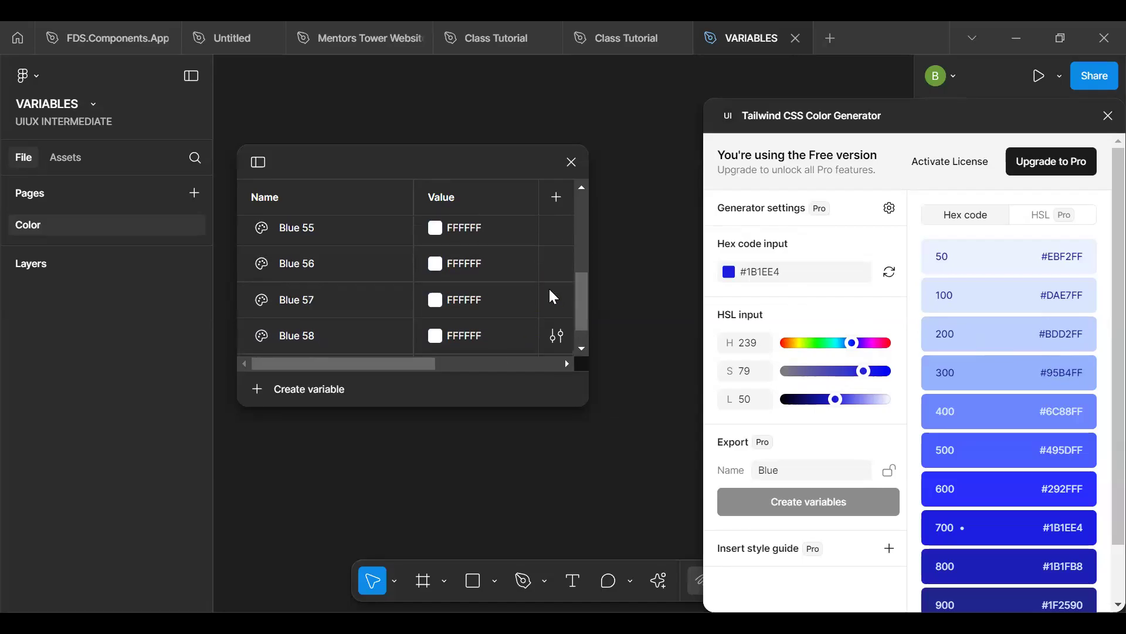
- Set the Blue 55 variable's value to the generator's shade 400, 6C88FF
{"action": "scroll", "coordinate": [537, 254], "scroll_direction": "up", "scroll_amount": 1}
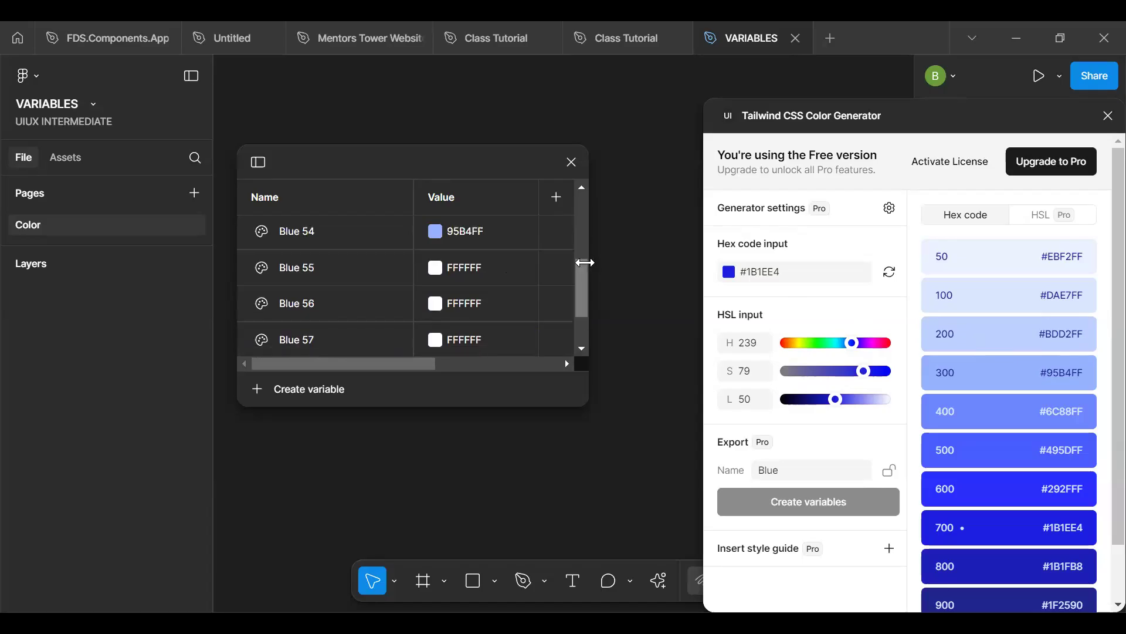
{"action": "double_click", "coordinate": [1071, 407]}
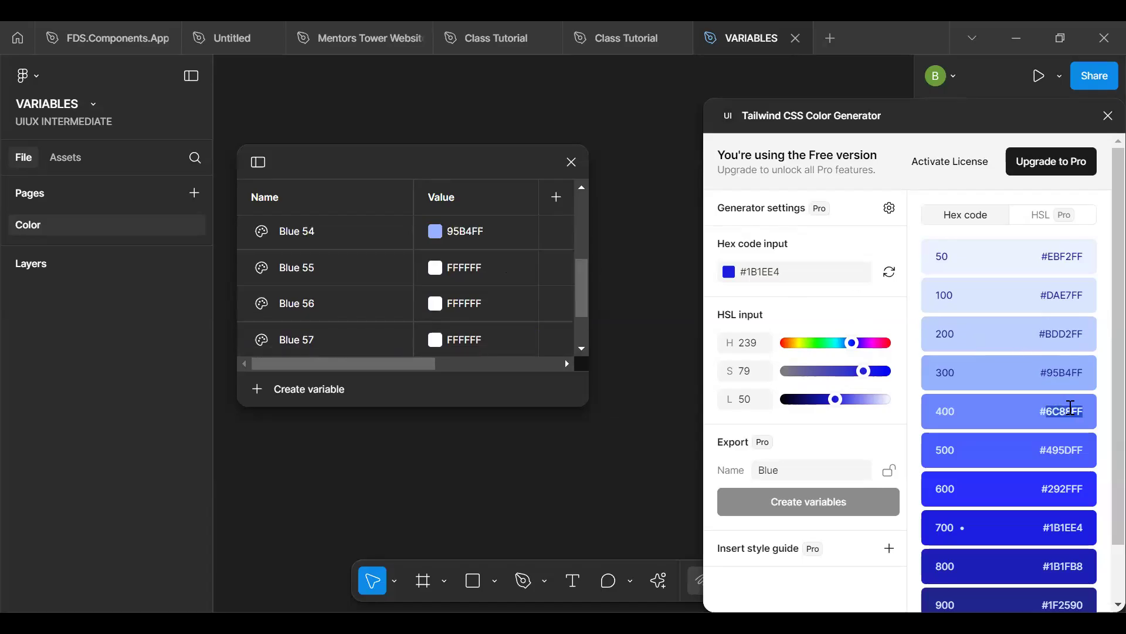
{"action": "left_click", "coordinate": [482, 271]}
{"action": "key", "text": "ctrl+v"}
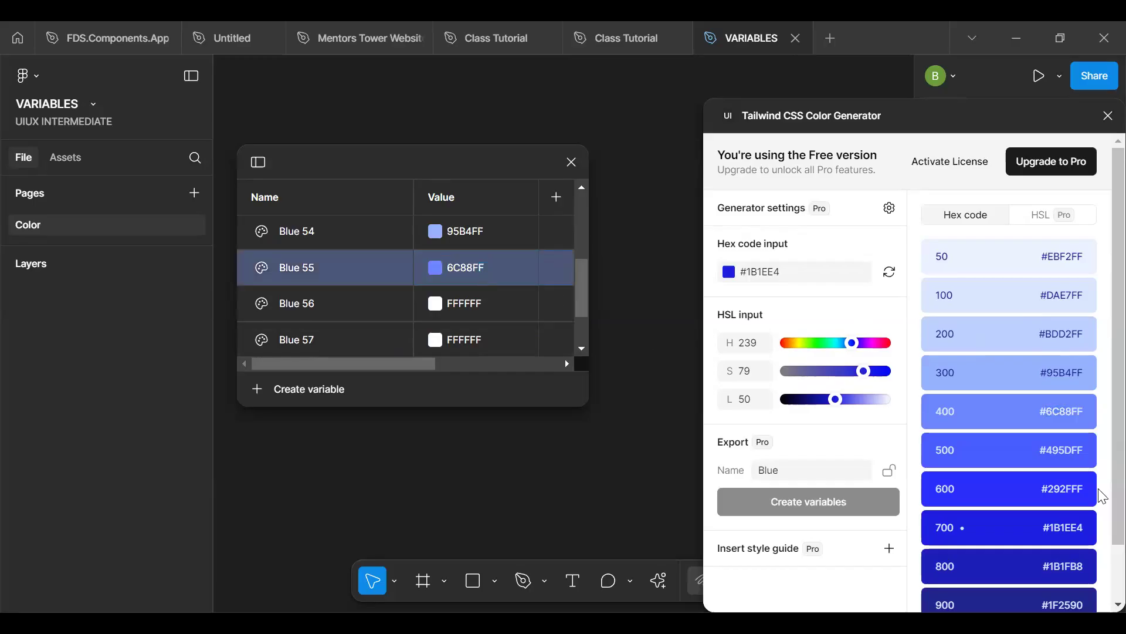
- Set the Blue 56 variable's value to the generator's shade 500, 495DFF, and Blue 57's to shade 600, 292FFF
{"action": "double_click", "coordinate": [1068, 452]}
{"action": "left_click", "coordinate": [468, 306]}
{"action": "key", "text": "ctrl+v"}
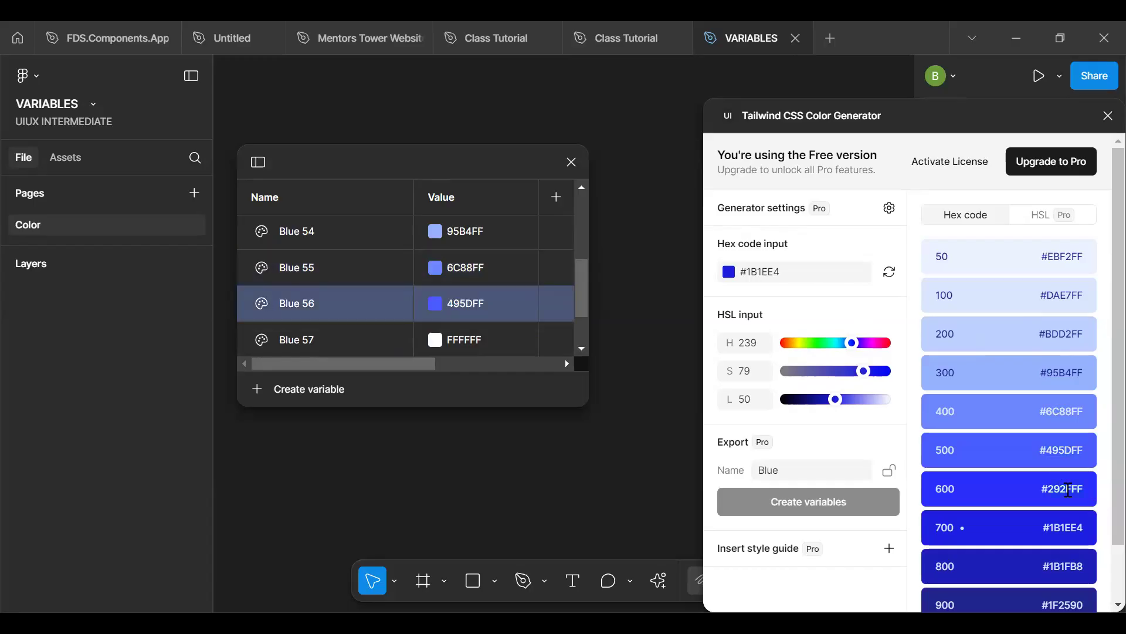
{"action": "left_click", "coordinate": [489, 339]}
{"action": "key", "text": "ctrl+v"}
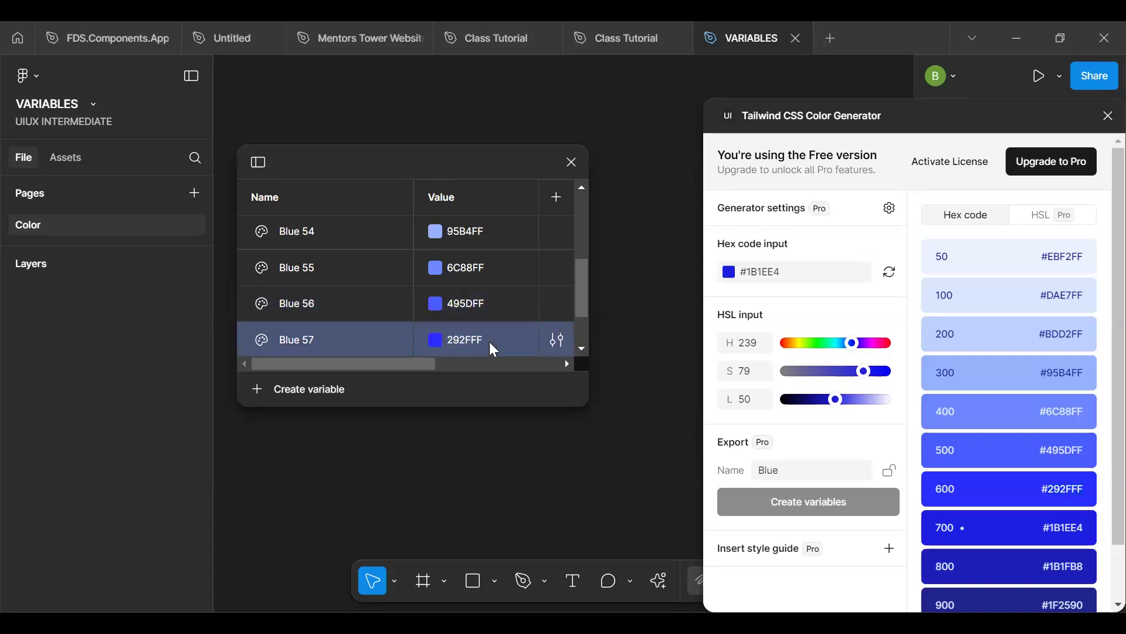
- Rename the Blue 52 variable as Blue 100 and the Blue 53 variable as Blue 200
{"action": "scroll", "coordinate": [301, 243], "scroll_direction": "up", "scroll_amount": 4}
{"action": "double_click", "coordinate": [322, 290]}
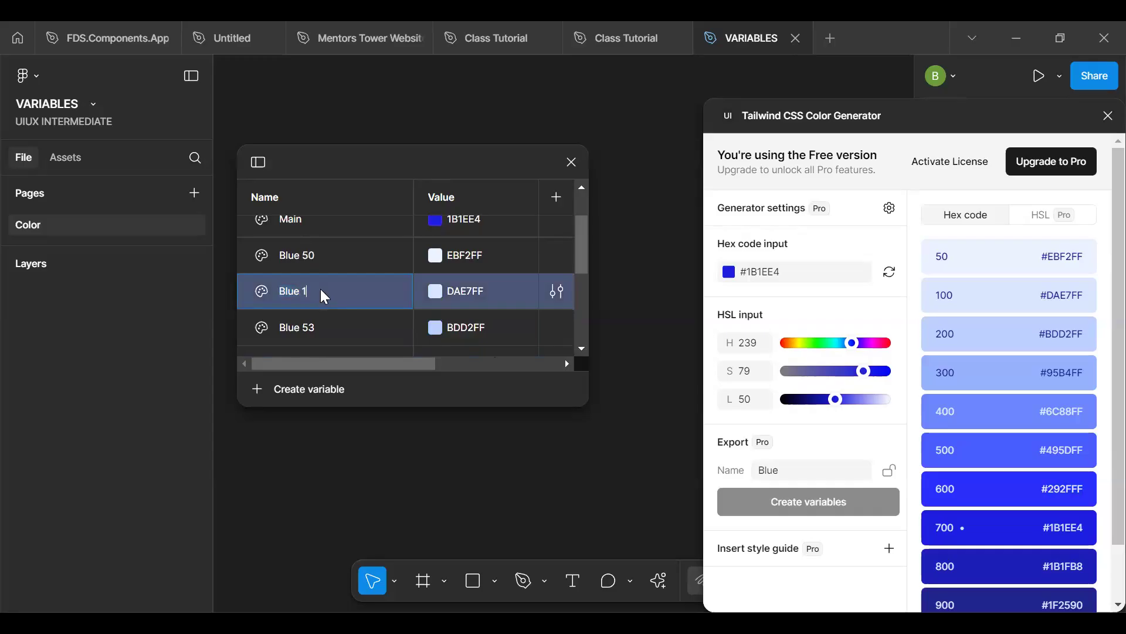
{"action": "left_click", "coordinate": [336, 332]}
{"action": "left_click", "coordinate": [332, 326]}
{"action": "type", "text": "200"}
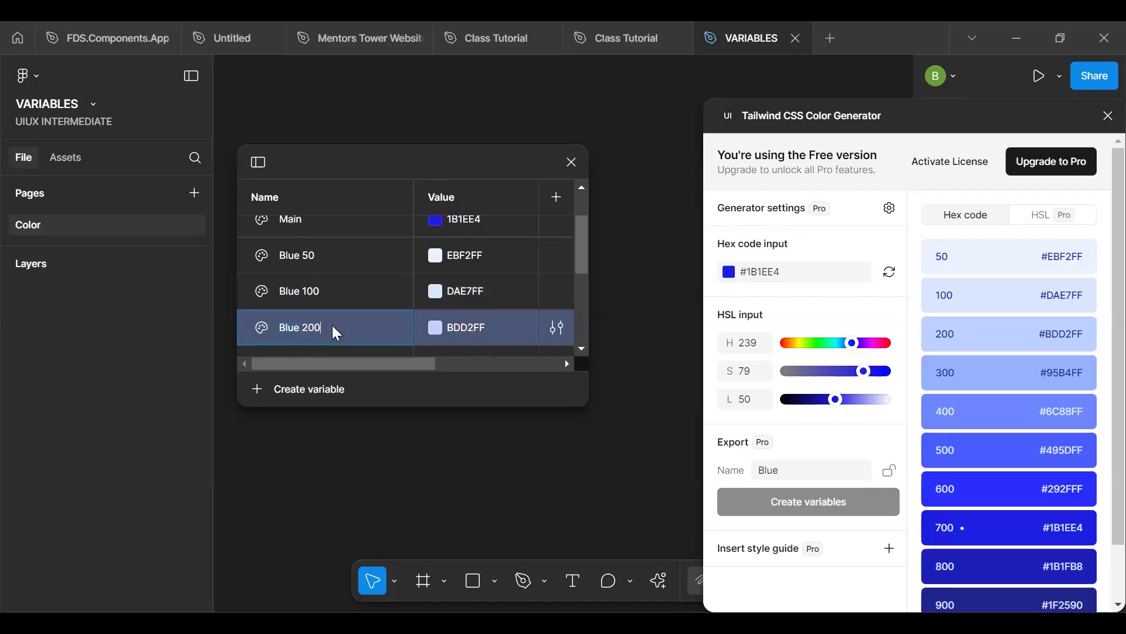
{"action": "key", "text": "Return"}
- Shorten the variable names Blue 50 and Blue 100 to 50 and 100
{"action": "scroll", "coordinate": [335, 331], "scroll_direction": "down", "scroll_amount": 4}
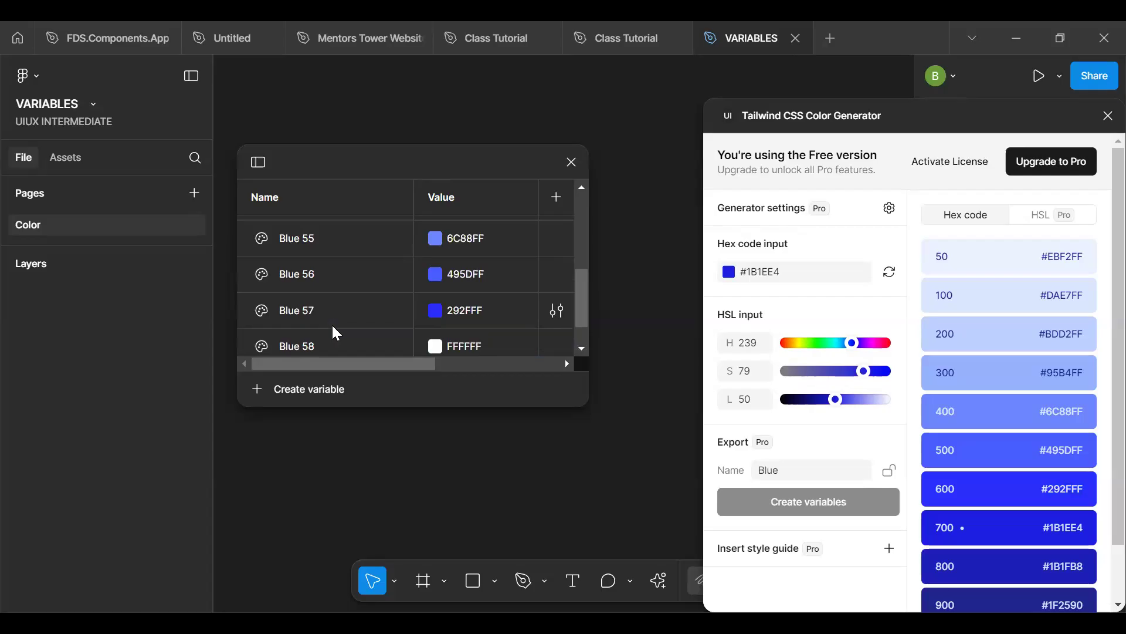
{"action": "scroll", "coordinate": [336, 333], "scroll_direction": "up", "scroll_amount": 6}
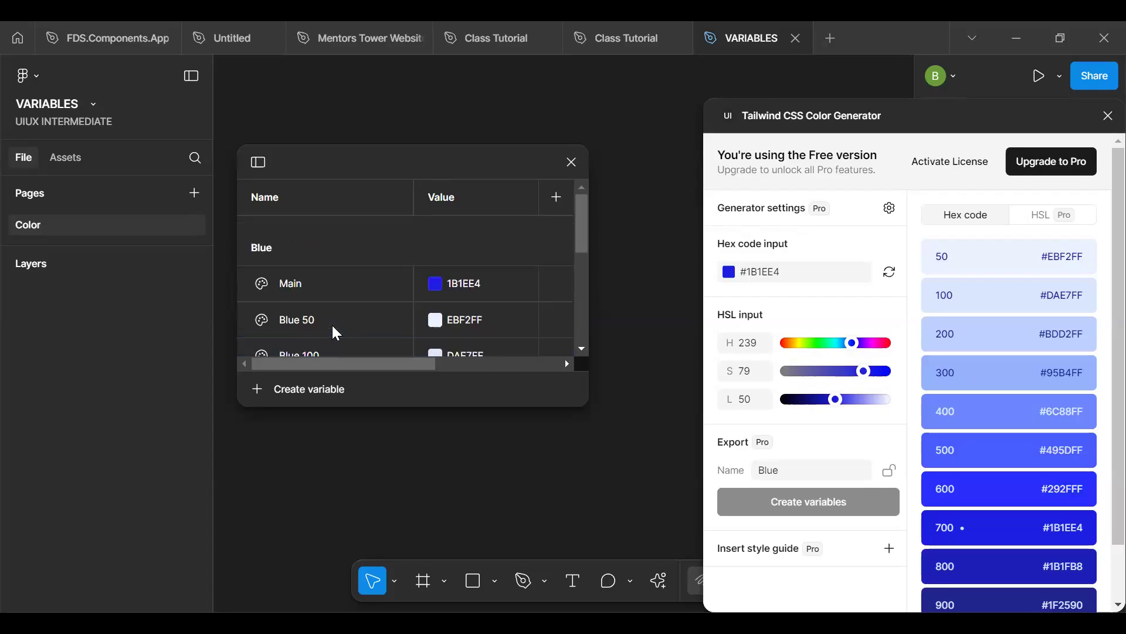
{"action": "mouse_move", "coordinate": [327, 320]}
{"action": "left_click", "coordinate": [327, 321]}
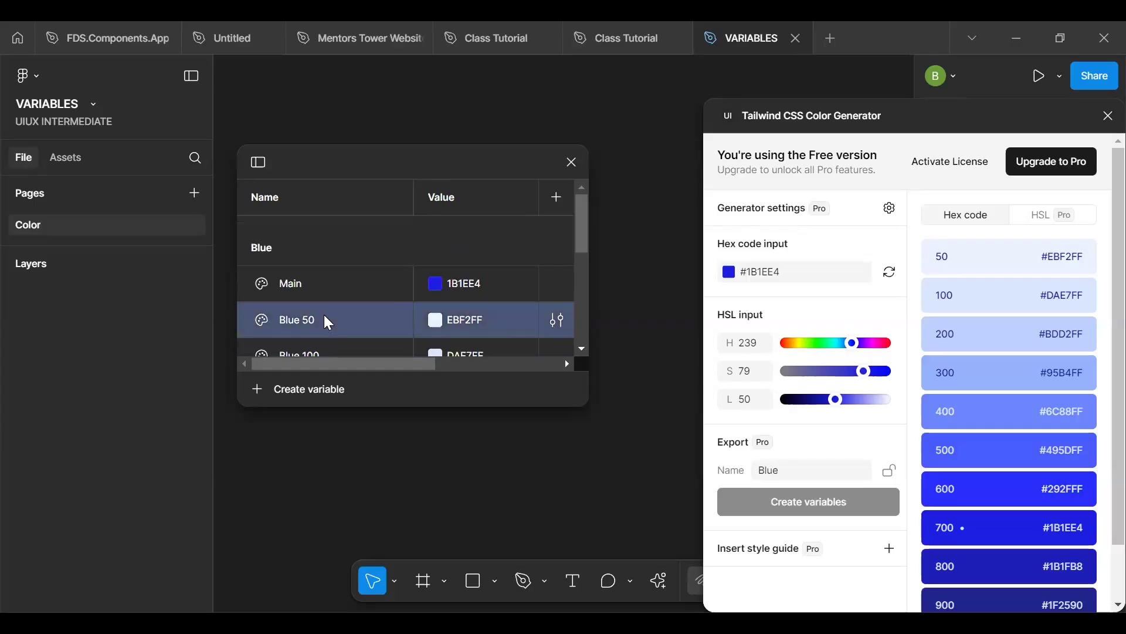
{"action": "scroll", "coordinate": [326, 320], "scroll_direction": "down", "scroll_amount": 2}
{"action": "scroll", "coordinate": [327, 321], "scroll_direction": "up", "scroll_amount": 2}
{"action": "left_click", "coordinate": [329, 322]}
{"action": "type", "text": "50"}
{"action": "left_click", "coordinate": [321, 349]}
{"action": "type", "text": "100"}
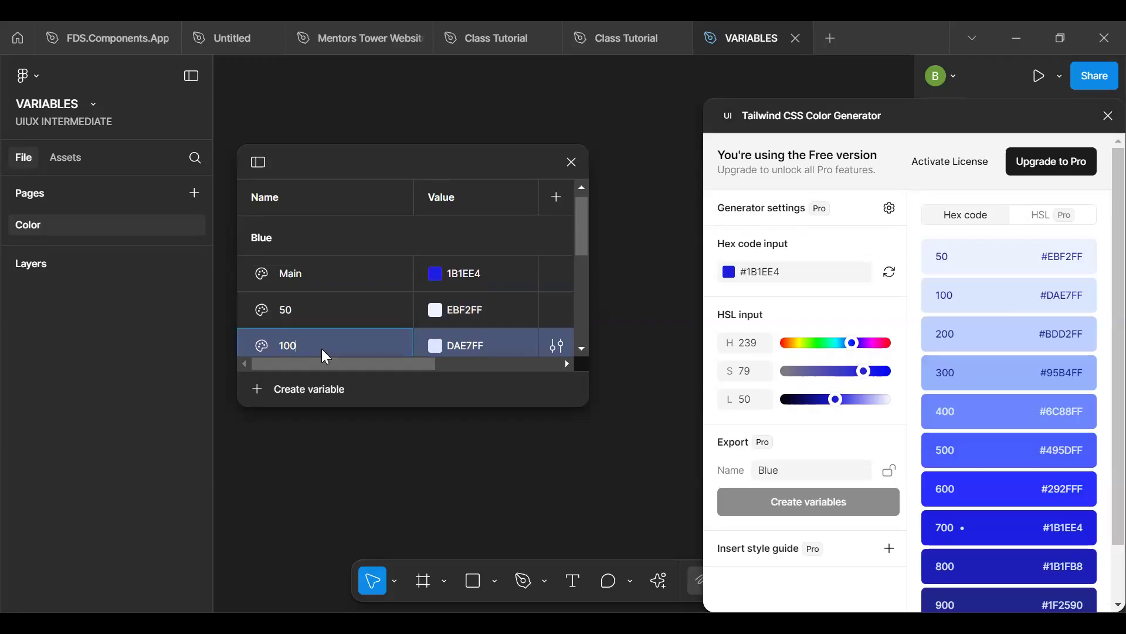
- Rename the Blue 200 variable as 200 and the Blue 54 variable as 300
{"action": "scroll", "coordinate": [322, 349], "scroll_direction": "down", "scroll_amount": 2}
{"action": "left_click", "coordinate": [331, 310]}
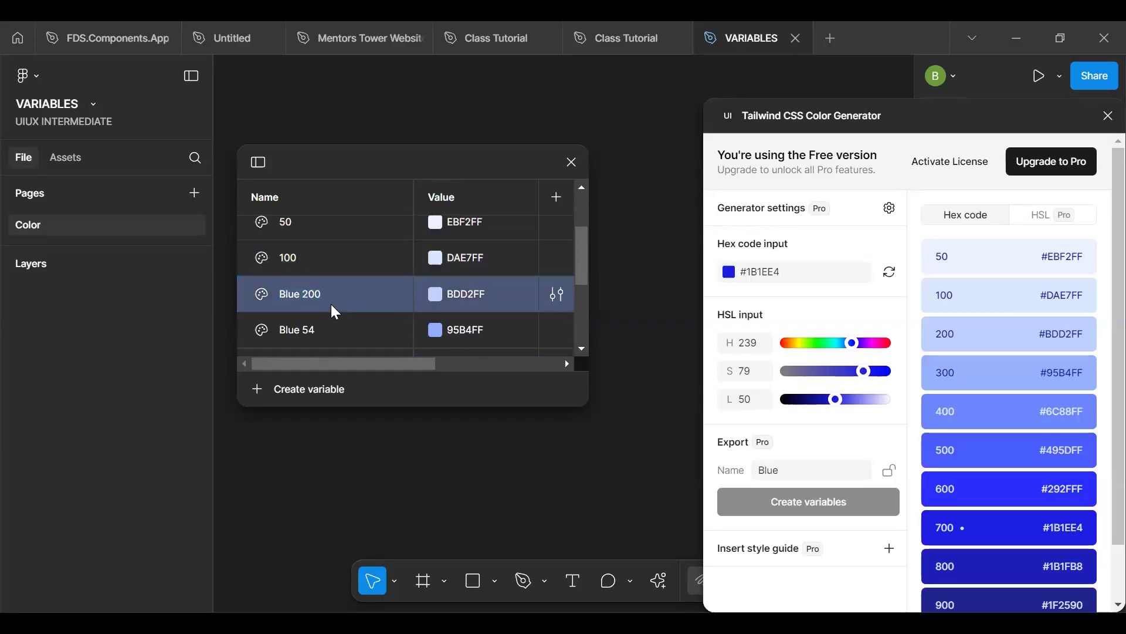
{"action": "double_click", "coordinate": [333, 302]}
{"action": "type", "text": "200"}
{"action": "double_click", "coordinate": [327, 325]}
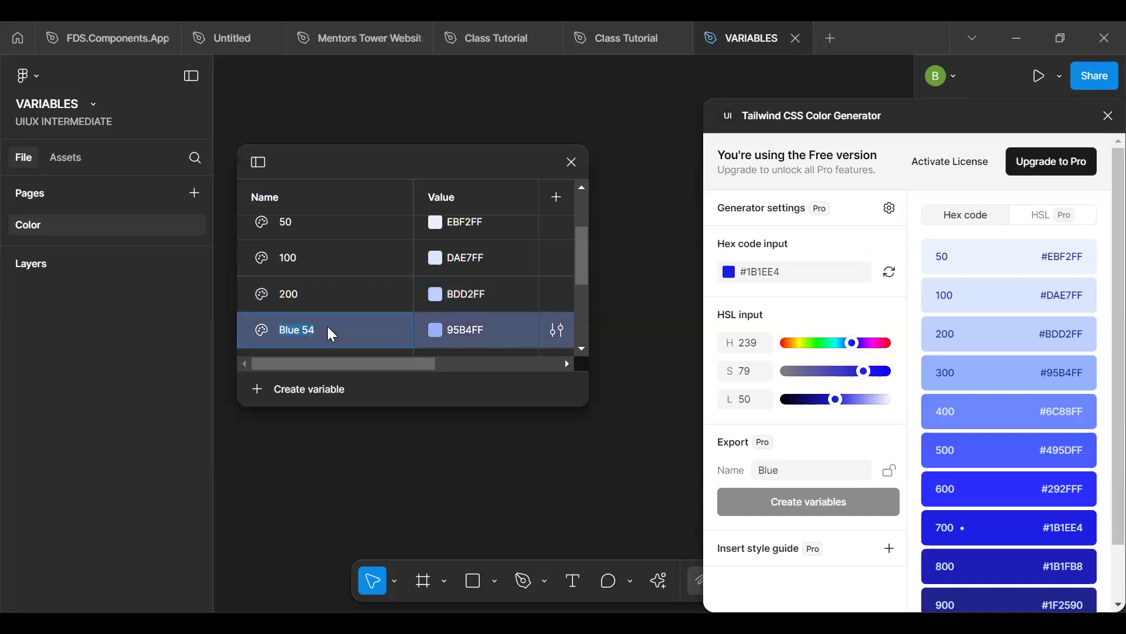
{"action": "type", "text": "300"}
- Rename the variables Blue 55, Blue 56 and Blue 57 as 400, 500 and 600
{"action": "scroll", "coordinate": [327, 326], "scroll_direction": "down", "scroll_amount": 3}
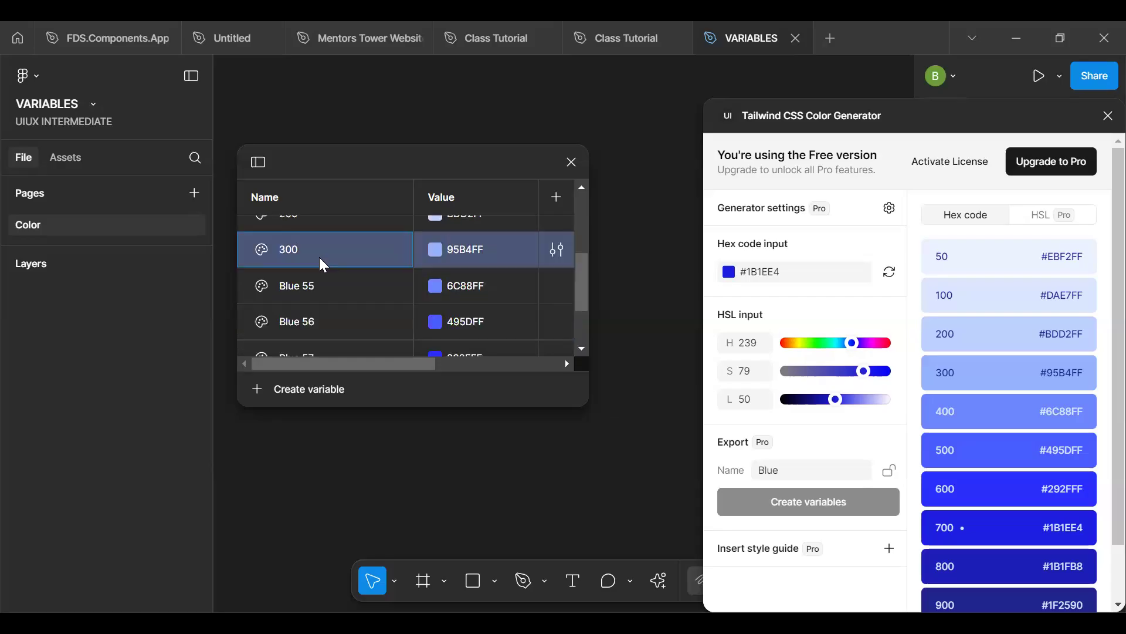
{"action": "left_click", "coordinate": [319, 259]}
{"action": "type", "text": "400"}
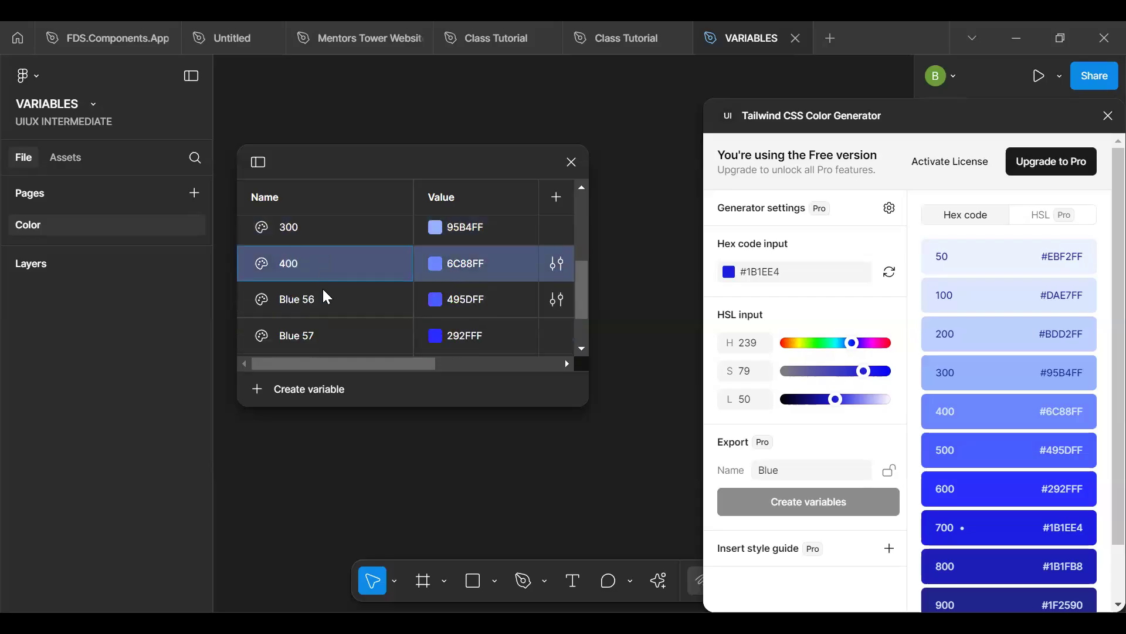
{"action": "double_click", "coordinate": [322, 288]}
{"action": "type", "text": "500"}
{"action": "double_click", "coordinate": [319, 338]}
{"action": "type", "text": "600"}
- Rename the Blue 58 variable as 700 and the Blue 59 variable as 800
{"action": "scroll", "coordinate": [328, 305], "scroll_direction": "down", "scroll_amount": 2}
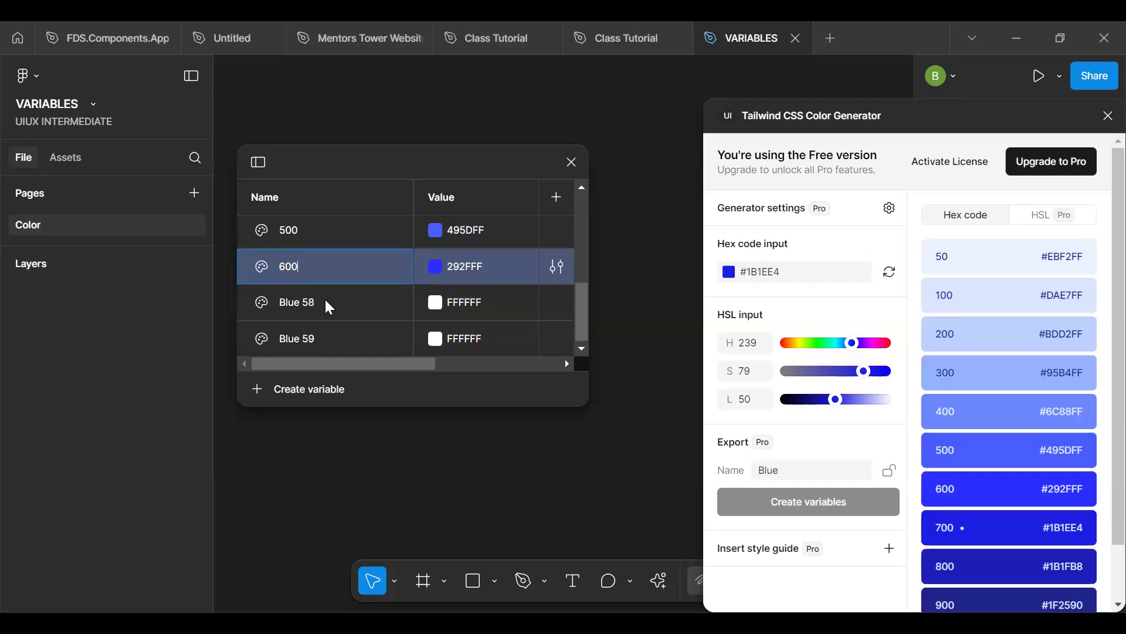
{"action": "double_click", "coordinate": [327, 301]}
{"action": "type", "text": "00"}
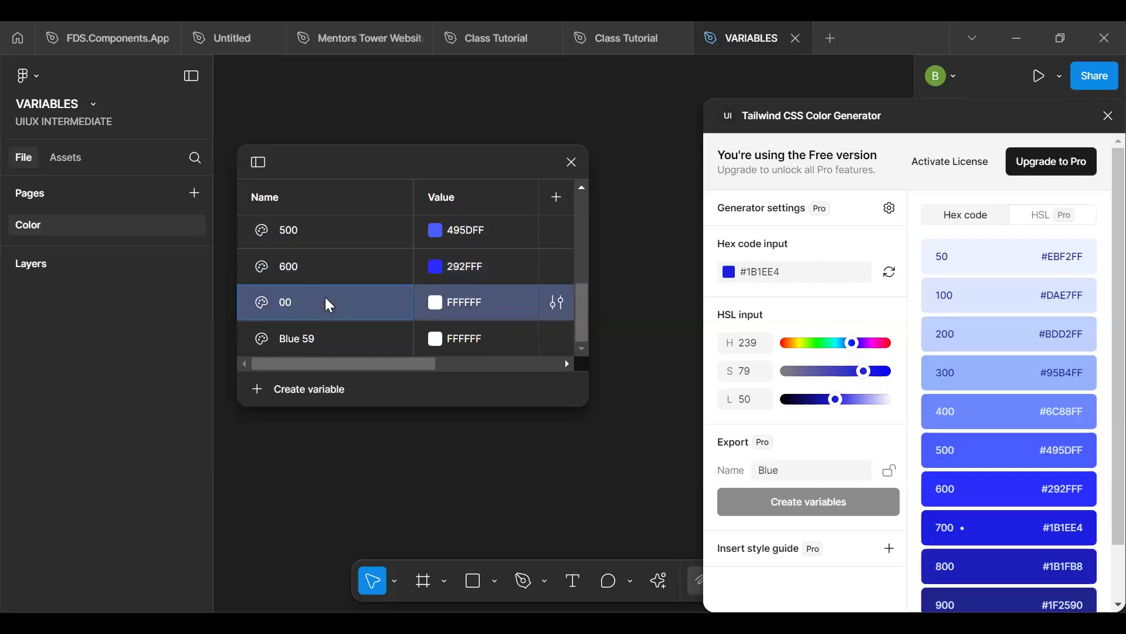
{"action": "type", "text": "7"}
{"action": "double_click", "coordinate": [324, 331]}
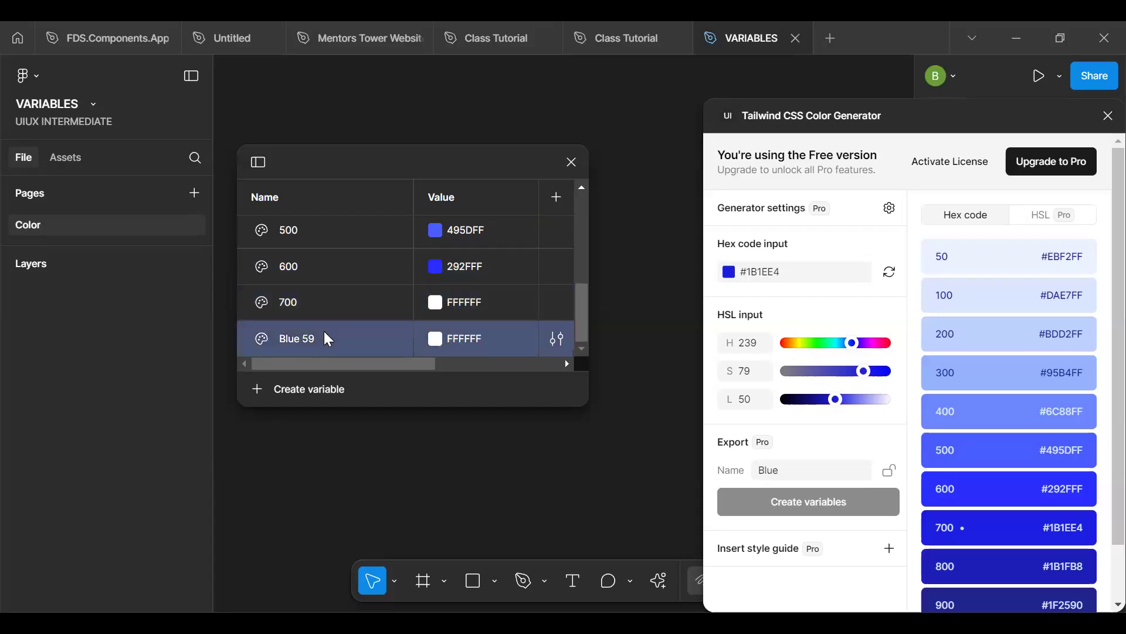
{"action": "type", "text": "800"}
- Add two more colour variables at the end of the Blue group and name them 900 and 950
{"action": "key", "text": "Tab"}
{"action": "key", "text": "Tab"}
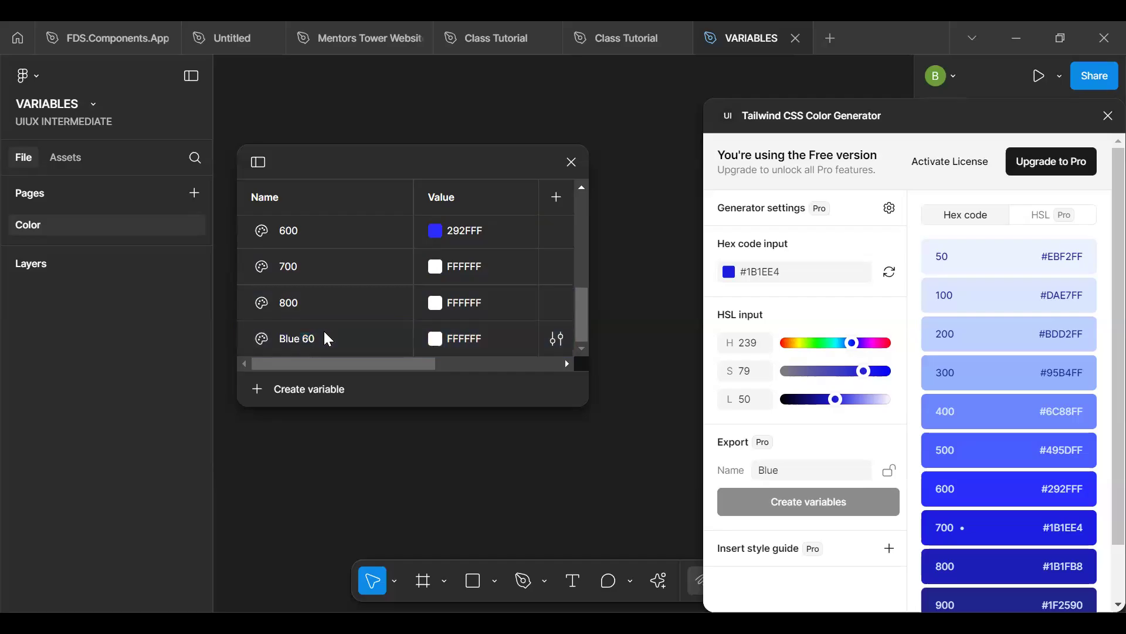
{"action": "left_click", "coordinate": [326, 301]}
{"action": "type", "text": "900"}
{"action": "double_click", "coordinate": [329, 345]}
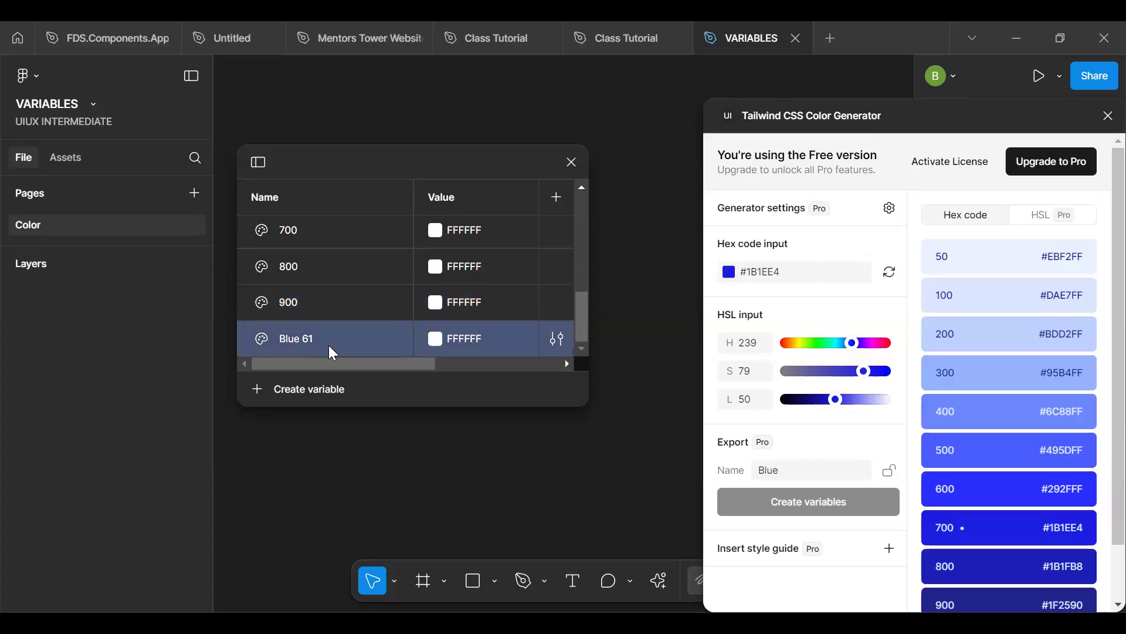
{"action": "type", "text": "950"}
{"action": "key", "text": "Return"}
- Set the 950 variable's value to the generator's shade 950, 121454, and the 900 variable's to shade 900, 1F2590
{"action": "scroll", "coordinate": [1099, 445], "scroll_direction": "down", "scroll_amount": 2}
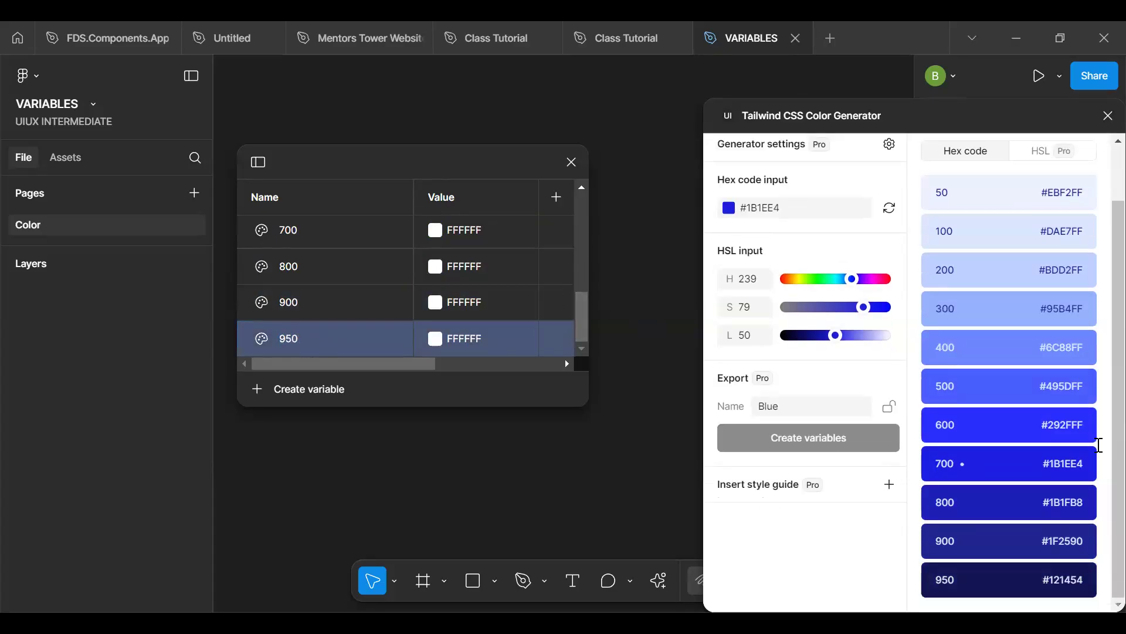
{"action": "double_click", "coordinate": [1066, 579]}
{"action": "left_click", "coordinate": [487, 339]}
{"action": "key", "text": "Return"}
{"action": "left_click", "coordinate": [487, 301]}
{"action": "type", "text": "1F2590"}
{"action": "key", "text": "Return"}
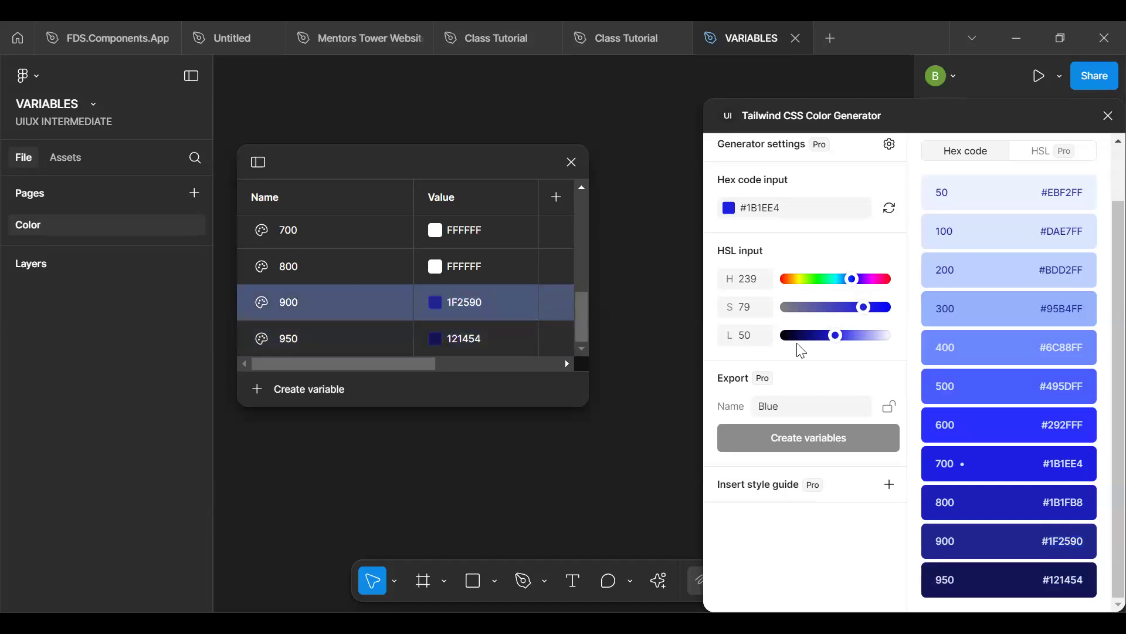
- Set the 800 variable's value to the generator's shade 800, 1B1FB8
{"action": "double_click", "coordinate": [1049, 499]}
{"action": "key", "text": "ctrl+c"}
{"action": "left_click", "coordinate": [480, 269]}
{"action": "key", "text": "ctrl+v"}
{"action": "key", "text": "Return"}
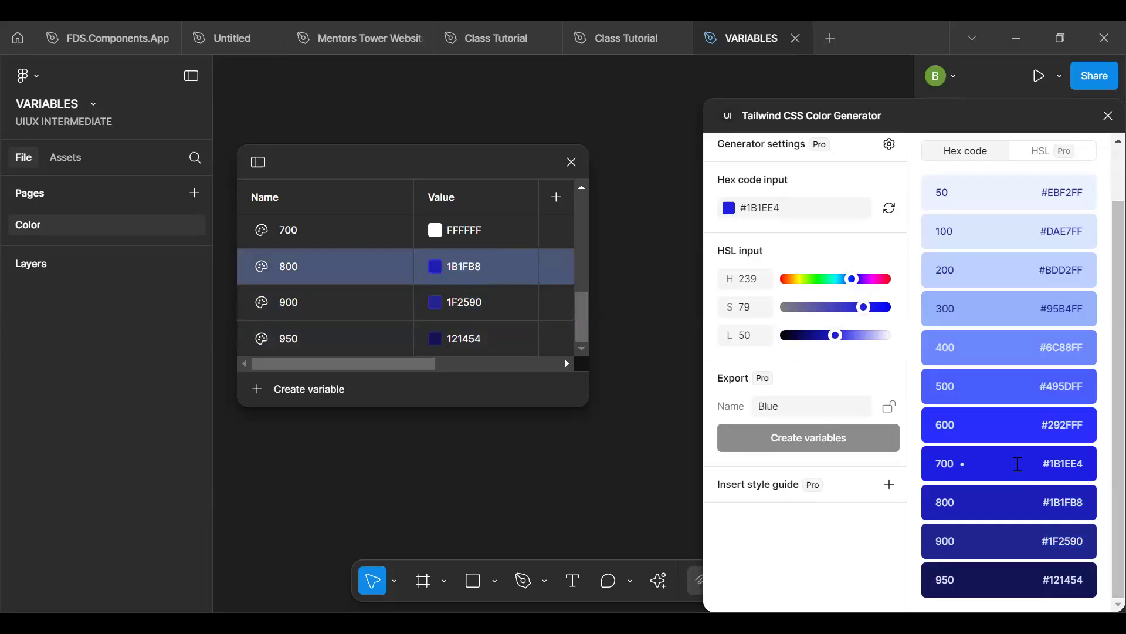
- Delete the unfilled 700 variable from the Blue group
{"action": "double_click", "coordinate": [1060, 463]}
{"action": "left_click", "coordinate": [398, 230]}
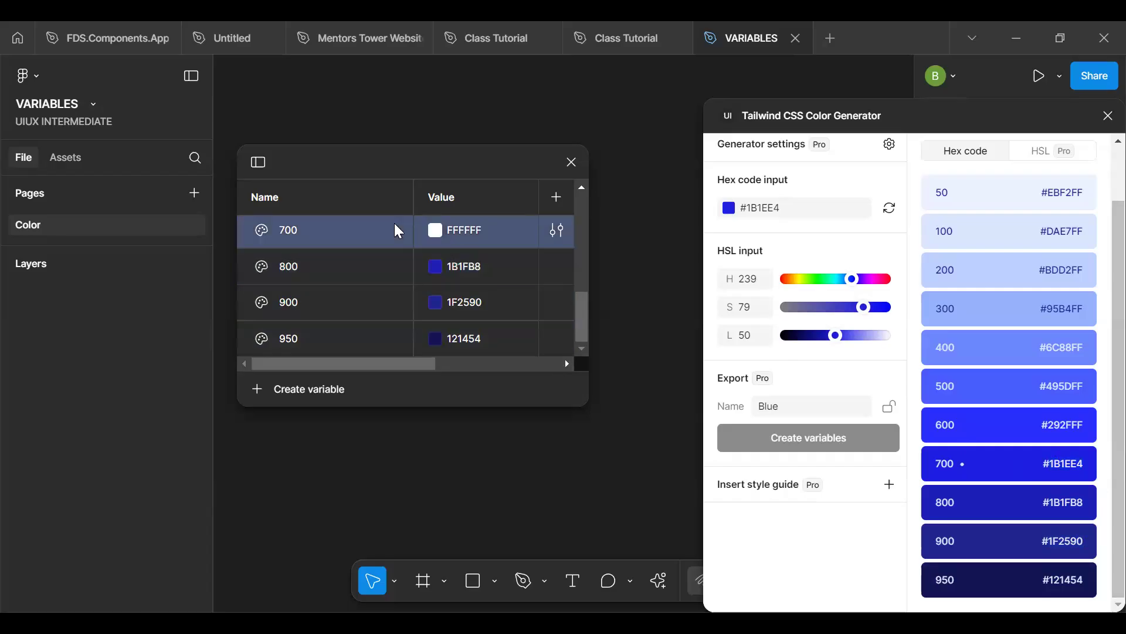
{"action": "scroll", "coordinate": [394, 223], "scroll_direction": "up", "scroll_amount": 2}
{"action": "right_click", "coordinate": [356, 298]}
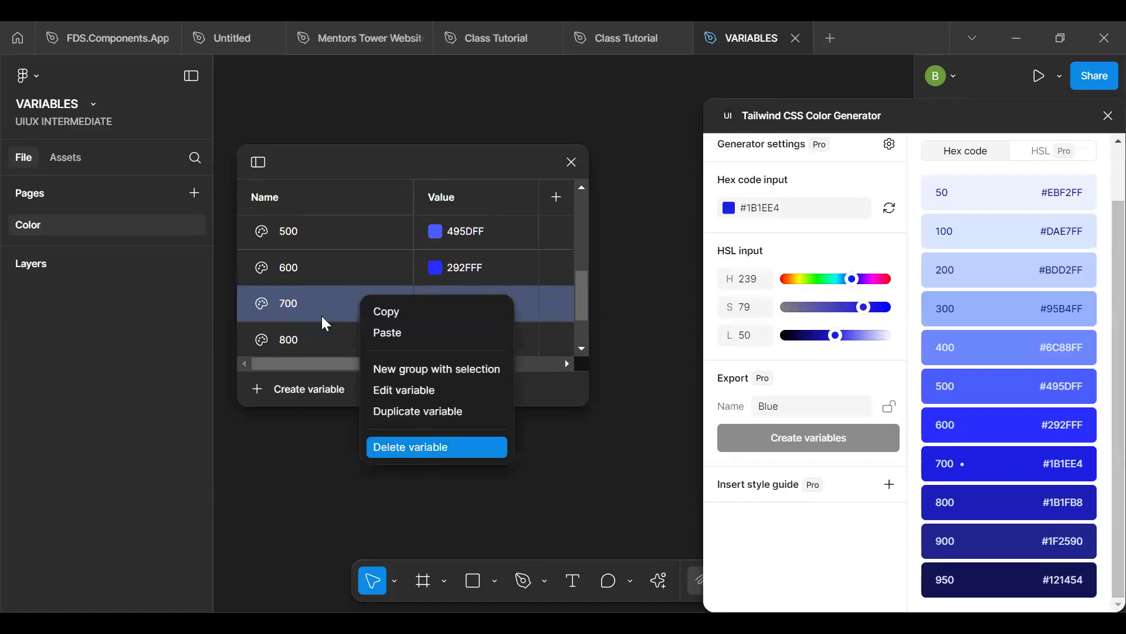
{"action": "key", "text": "Return"}
- Rename the last three variables, 800, 900 and 950, as 700, 800 and 850
{"action": "left_click", "coordinate": [296, 304]}
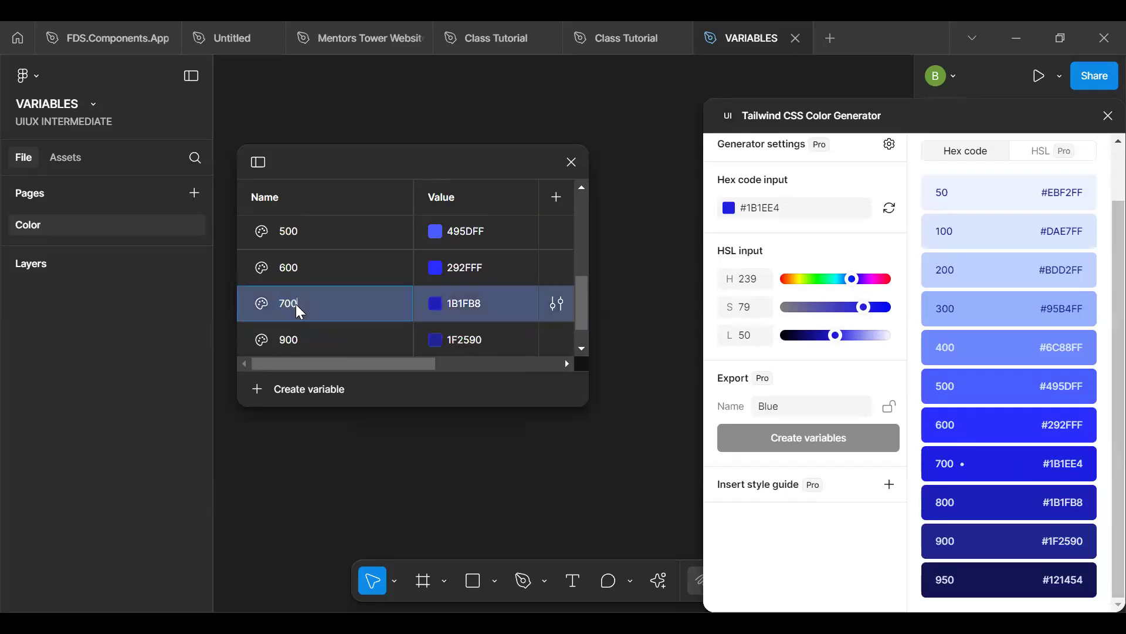
{"action": "double_click", "coordinate": [301, 340]}
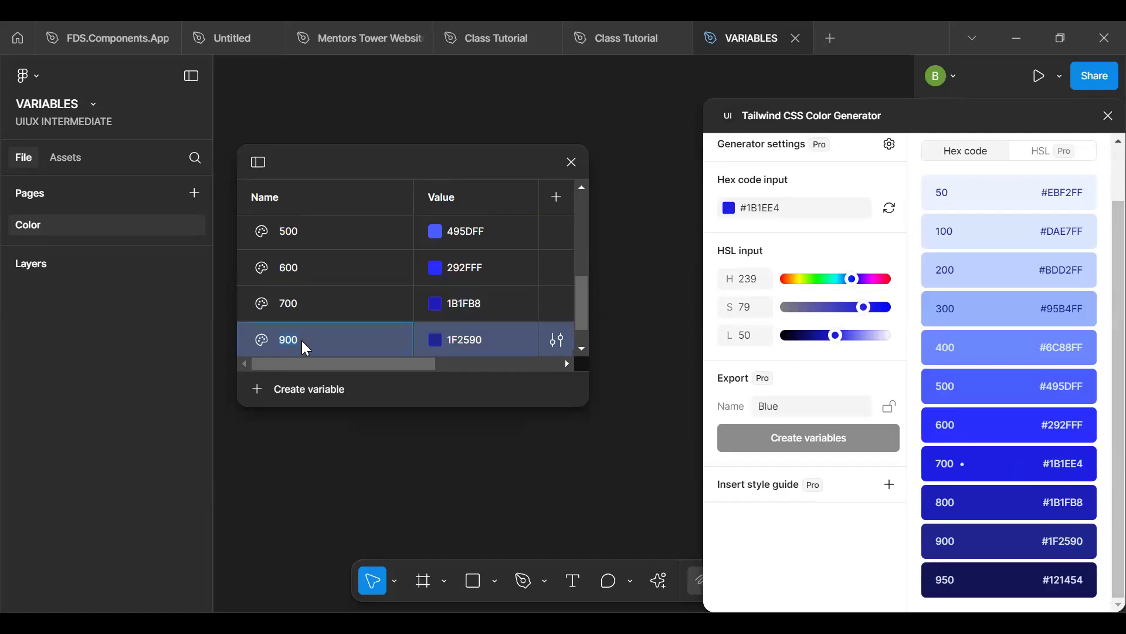
{"action": "scroll", "coordinate": [302, 340], "scroll_direction": "down", "scroll_amount": 1}
{"action": "double_click", "coordinate": [302, 339]}
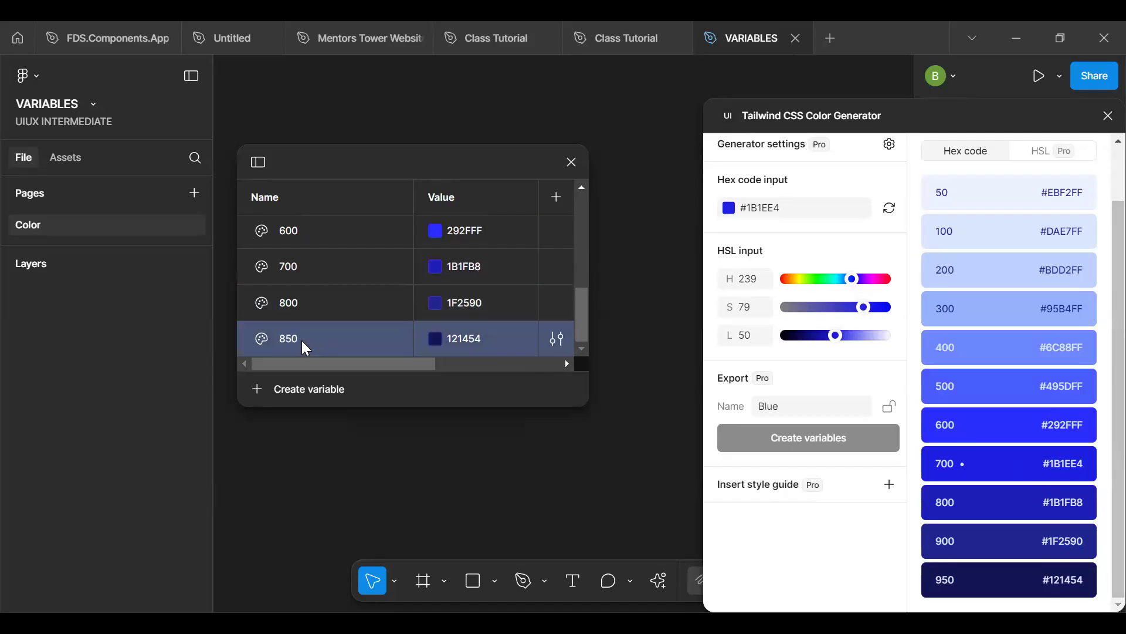
- Widen the variables window and show the sidebar listing the collection's groups
{"action": "scroll", "coordinate": [301, 341], "scroll_direction": "up", "scroll_amount": 5}
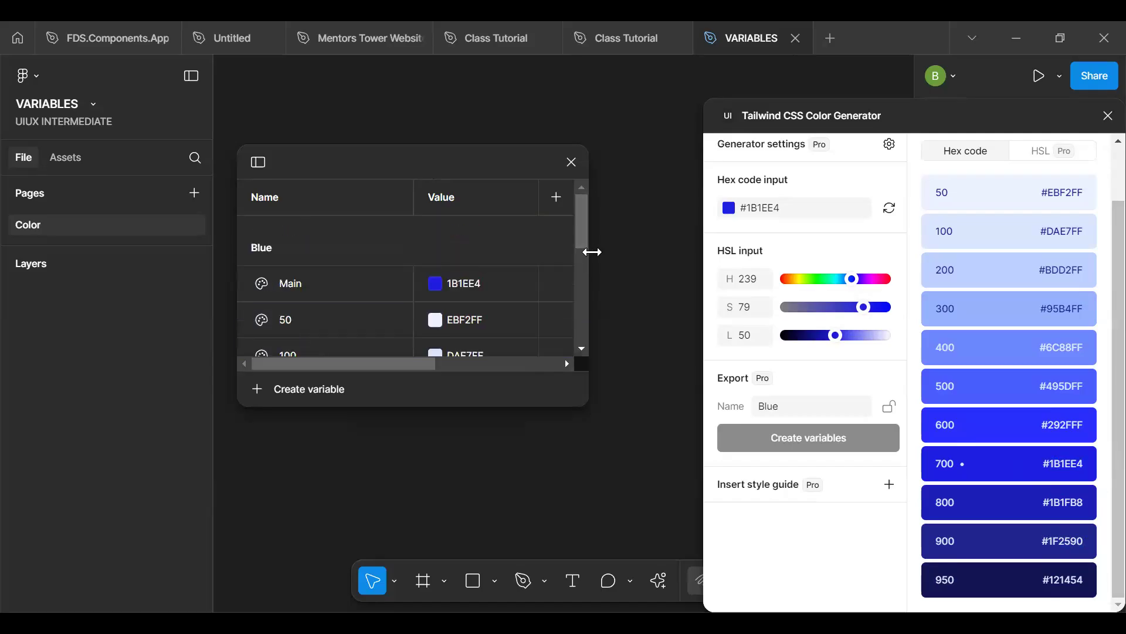
{"action": "left_click_drag", "start_coordinate": [593, 251], "coordinate": [683, 256]}
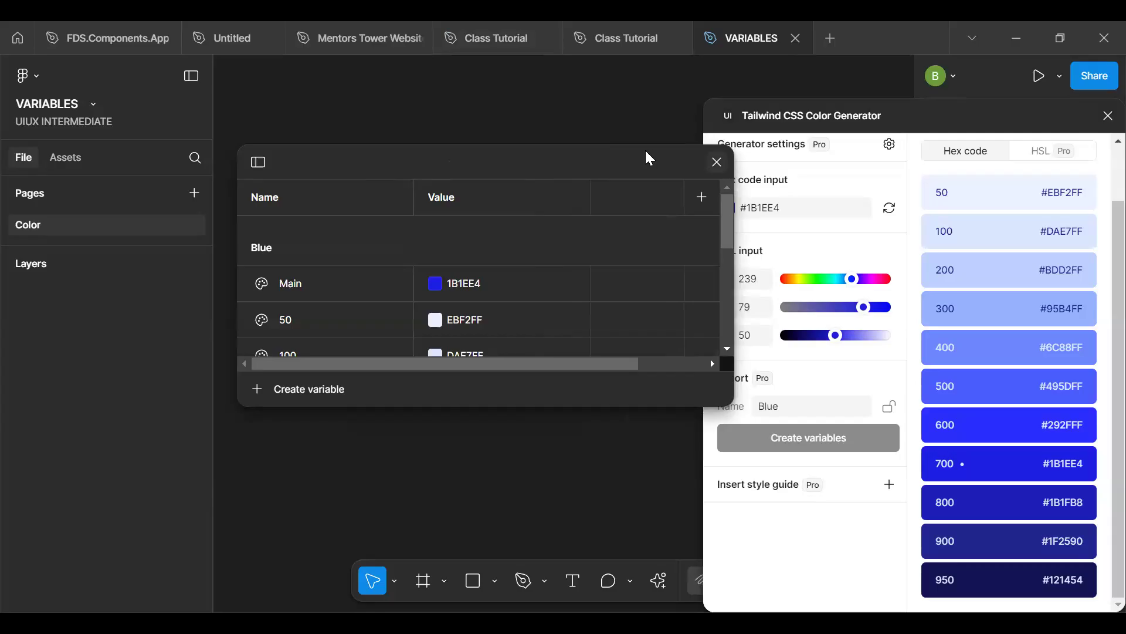
{"action": "left_click_drag", "start_coordinate": [735, 250], "coordinate": [942, 261]}
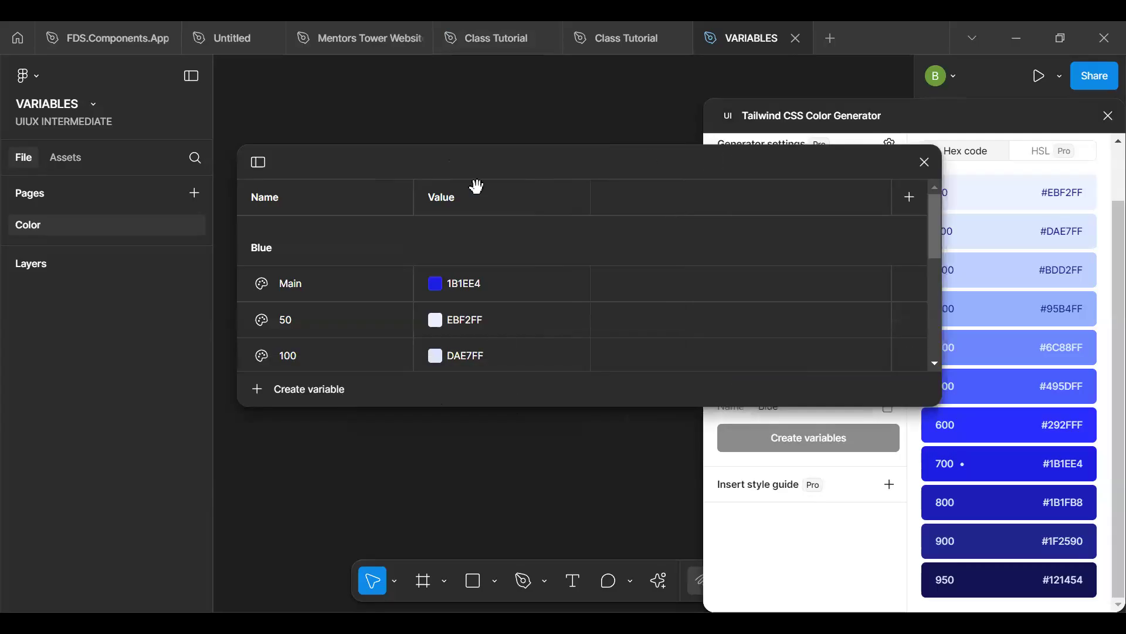
{"action": "left_click", "coordinate": [332, 409]}
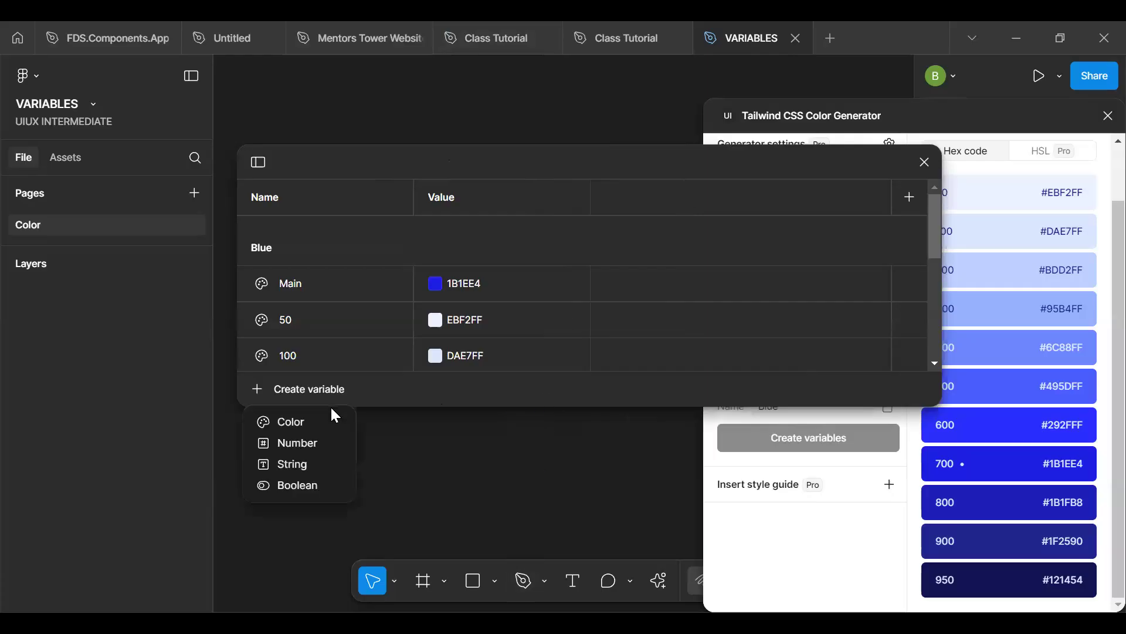
{"action": "left_click", "coordinate": [309, 372]}
{"action": "left_click", "coordinate": [262, 159]}
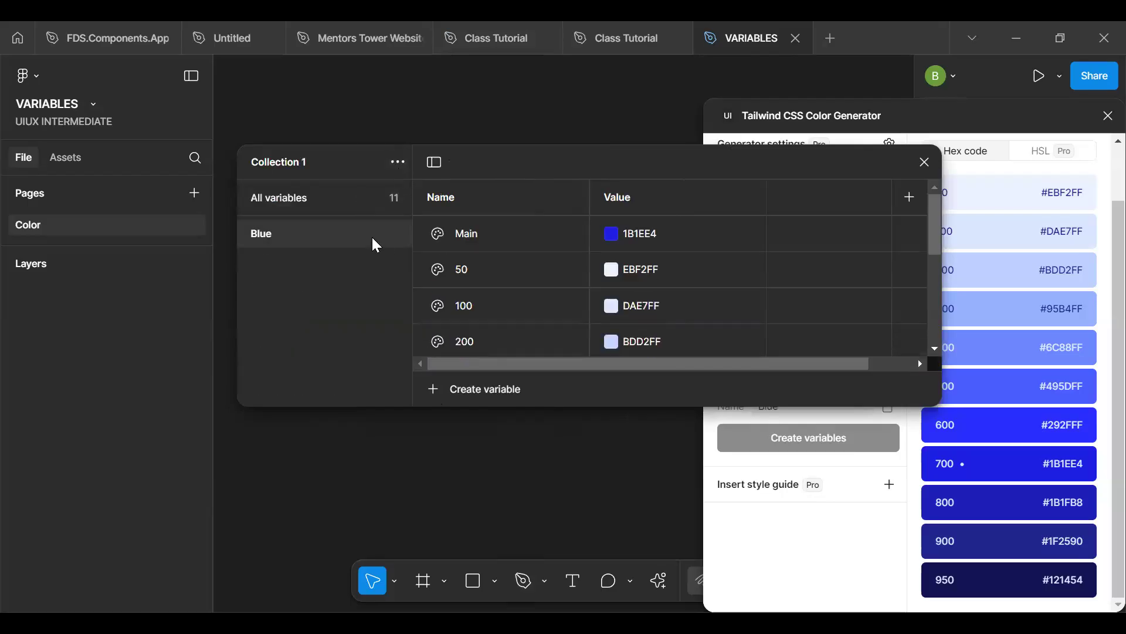
- Duplicate the Blue variable group and rename the copy Purple
{"action": "right_click", "coordinate": [410, 269]}
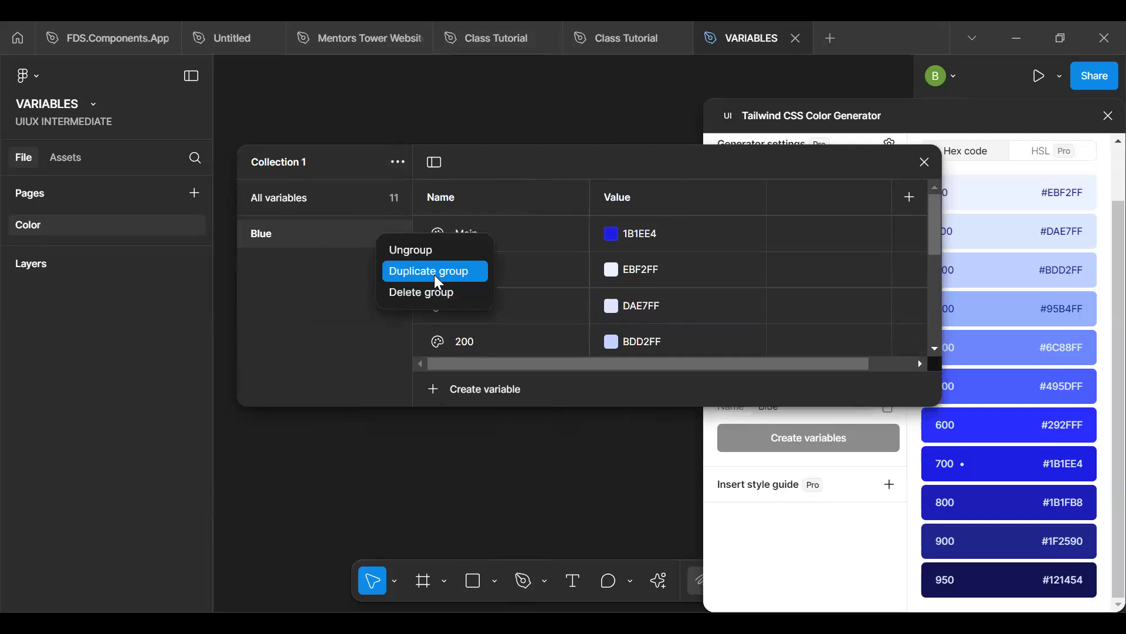
{"action": "left_click", "coordinate": [435, 275]}
{"action": "double_click", "coordinate": [296, 262]}
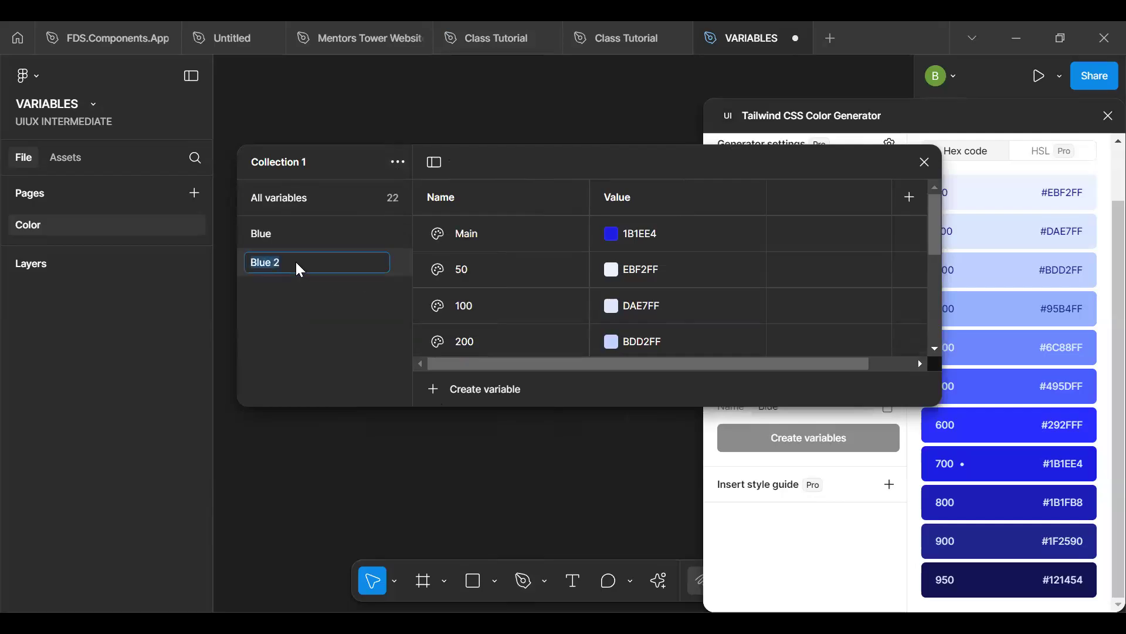
{"action": "type", "text": "Purple"}
{"action": "key", "text": "Return"}
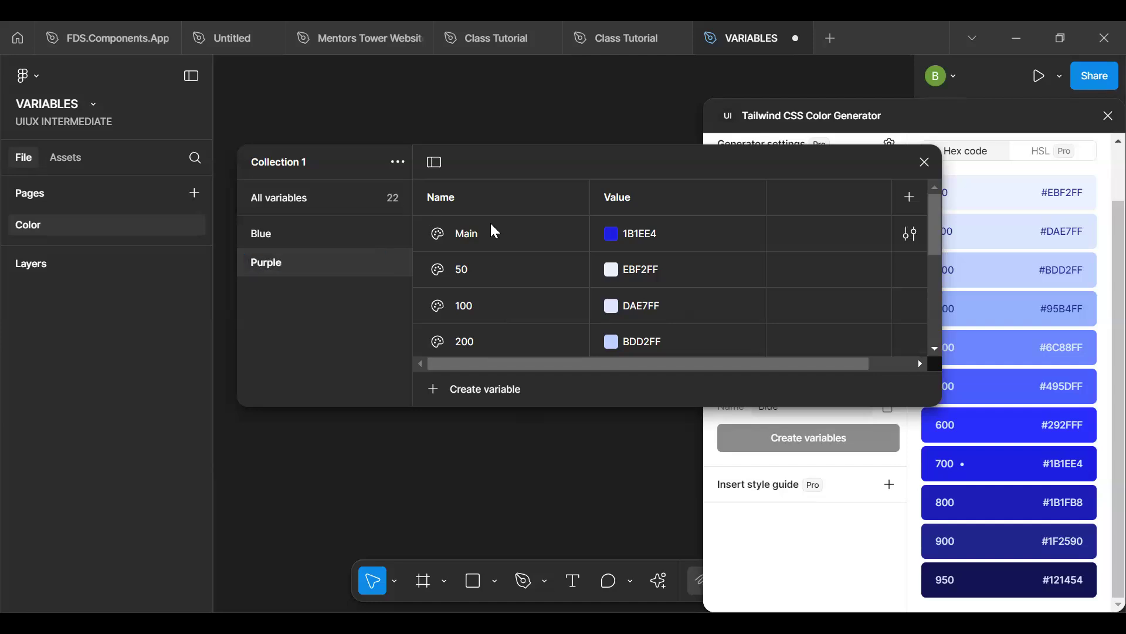
- Generate a purple shade scale in the Tailwind CSS Color Generator from hex code #8B5CF6
{"action": "left_click_drag", "start_coordinate": [702, 165], "coordinate": [415, 213]}
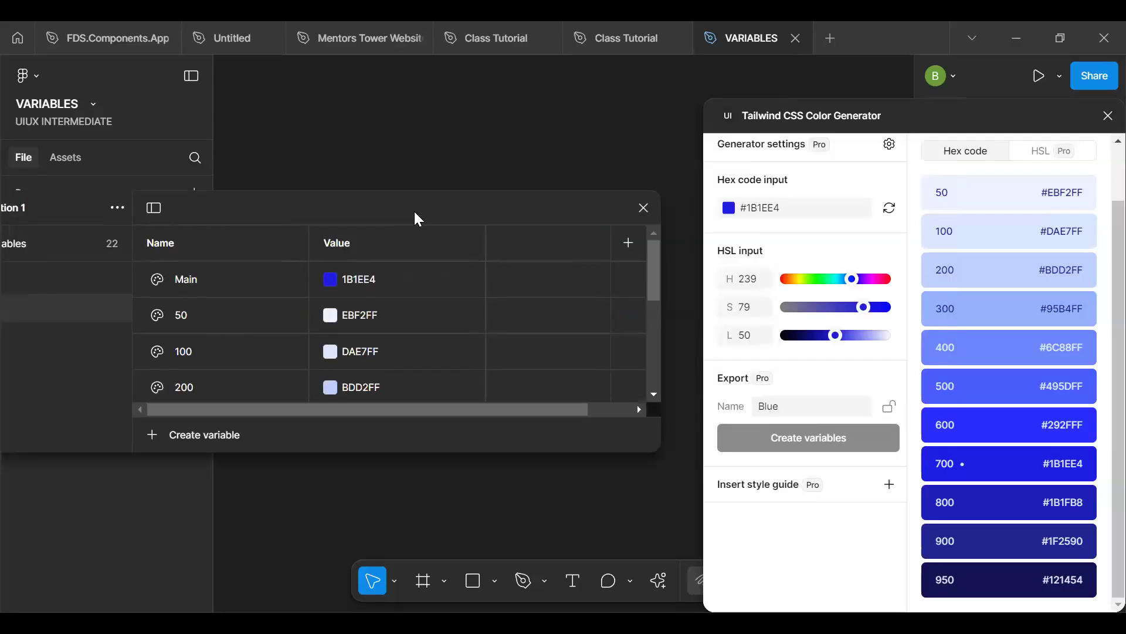
{"action": "left_click", "coordinate": [792, 209]}
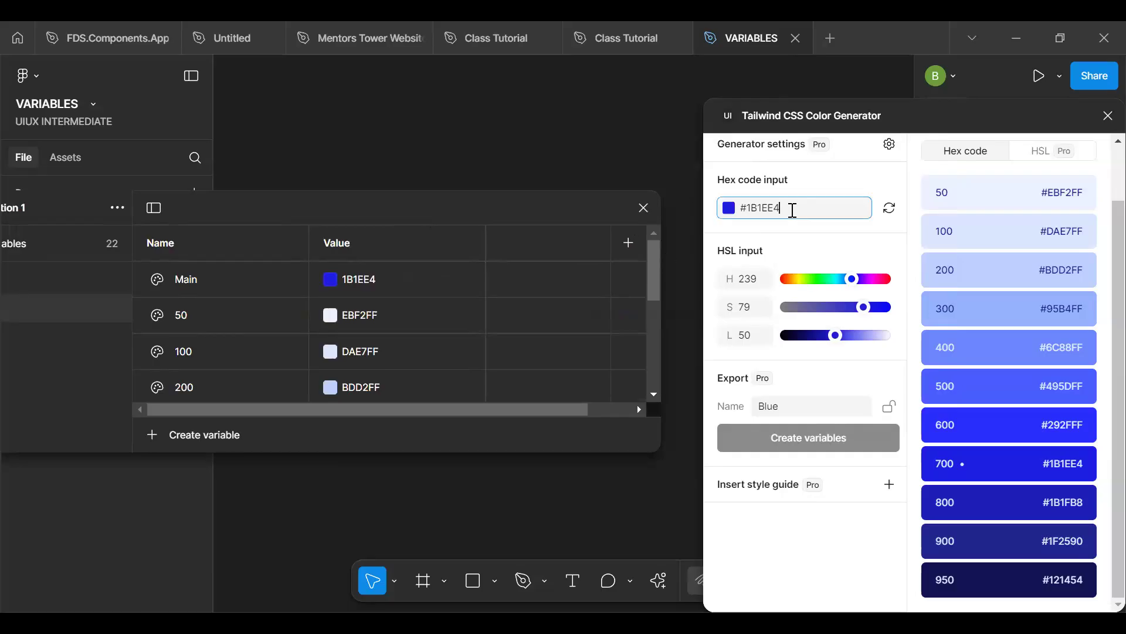
{"action": "key", "text": "BackSpace"}
{"action": "key", "text": "BackSpace"}
{"action": "key", "text": "BackSpace"}
{"action": "key", "text": "BackSpace"}
{"action": "key", "text": "BackSpace"}
{"action": "key", "text": "BackSpace"}
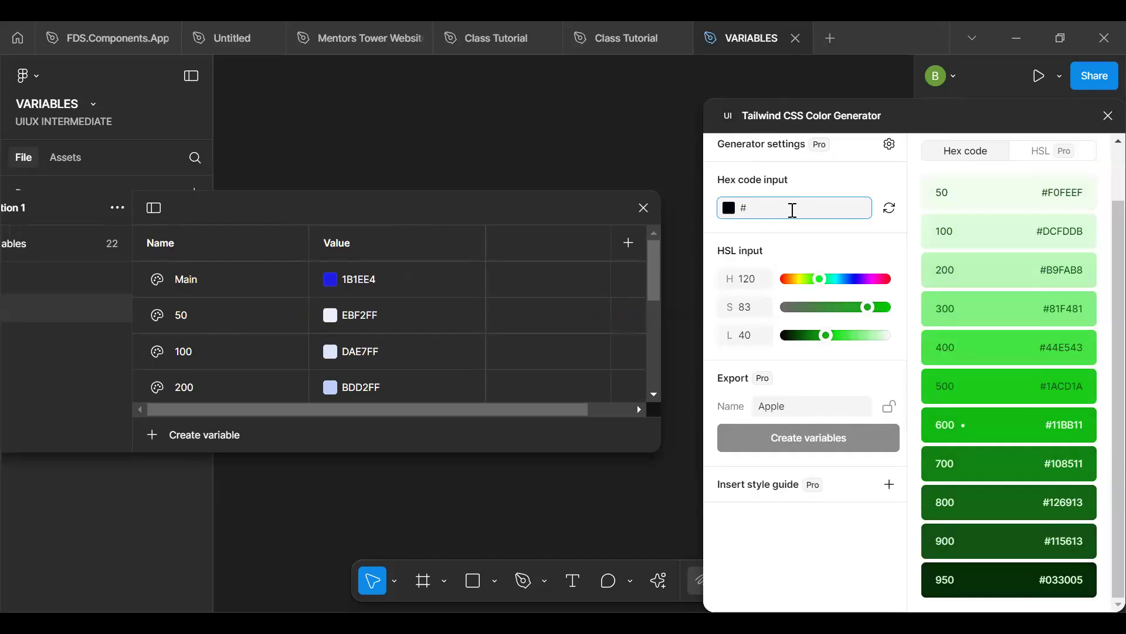
{"action": "type", "text": "8B5"}
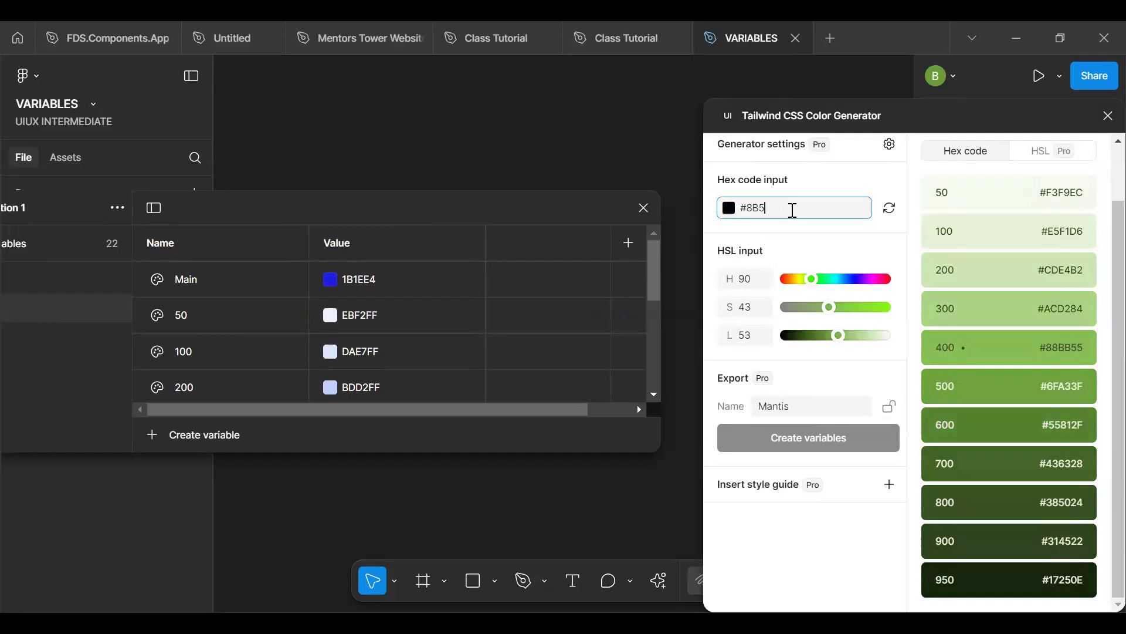
{"action": "type", "text": "CF6"}
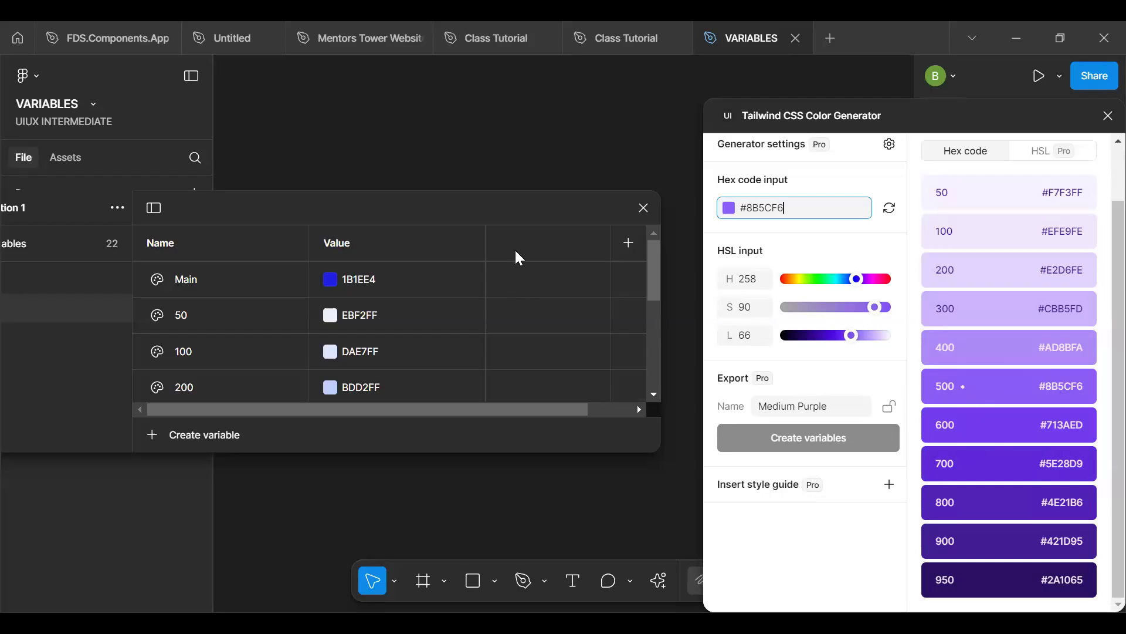
- Set the Purple group's Main variable to the generator's base colour, 8B5CF6
{"action": "left_click_drag", "start_coordinate": [501, 206], "coordinate": [579, 193]}
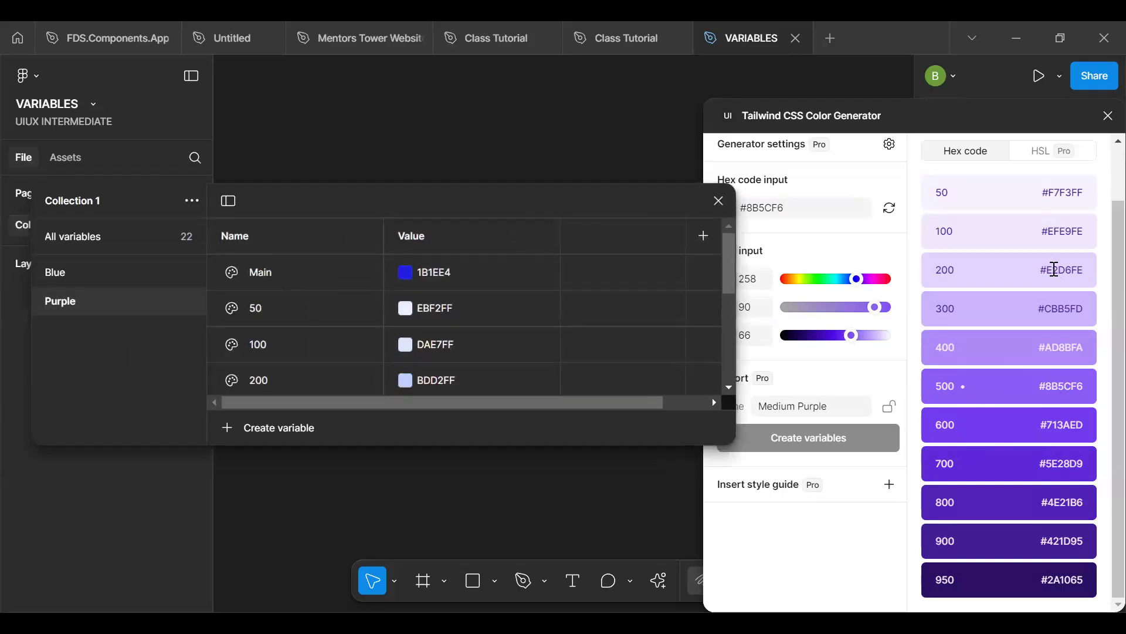
{"action": "left_click", "coordinate": [789, 218]}
{"action": "key", "text": "ctrl+a"}
{"action": "key", "text": "ctrl+c"}
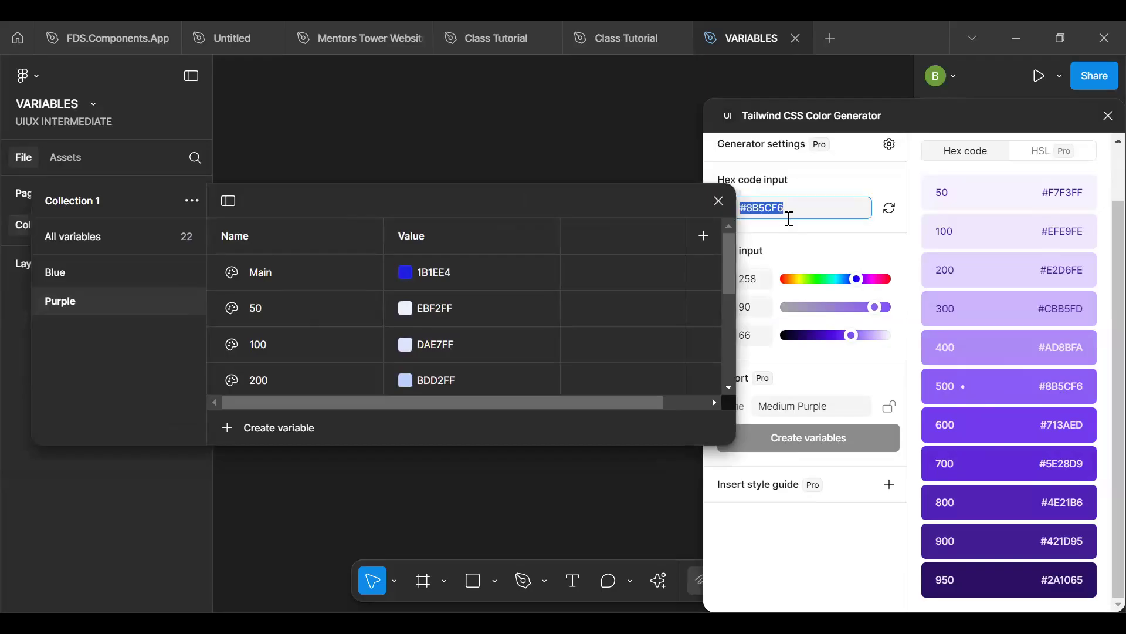
{"action": "left_click", "coordinate": [495, 271]}
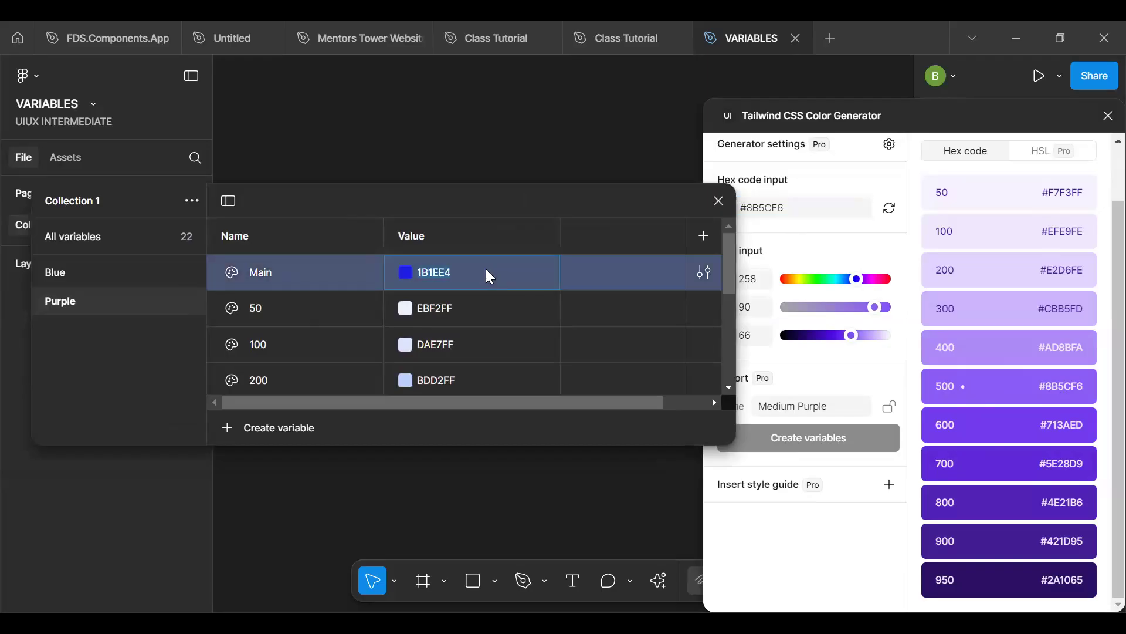
{"action": "key", "text": "ctrl+v"}
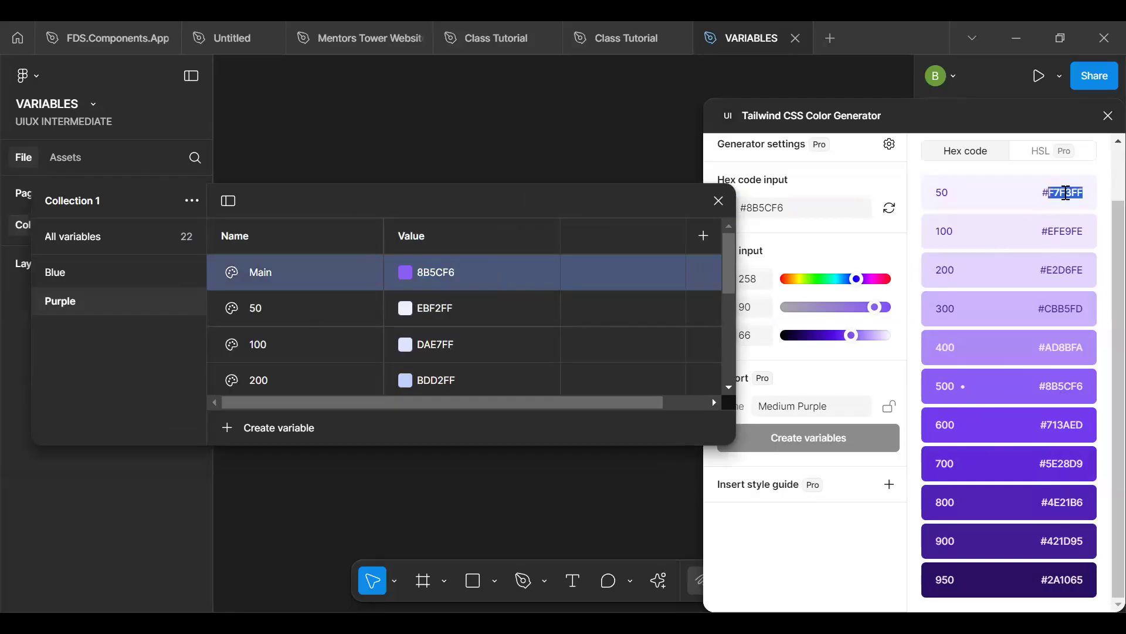
- Set the Purple group's 50 variable to F7F3FF and its 100 variable to EFE9FE
{"action": "left_click", "coordinate": [492, 303]}
{"action": "type", "text": "F7F3FF"}
{"action": "double_click", "coordinate": [1063, 232]}
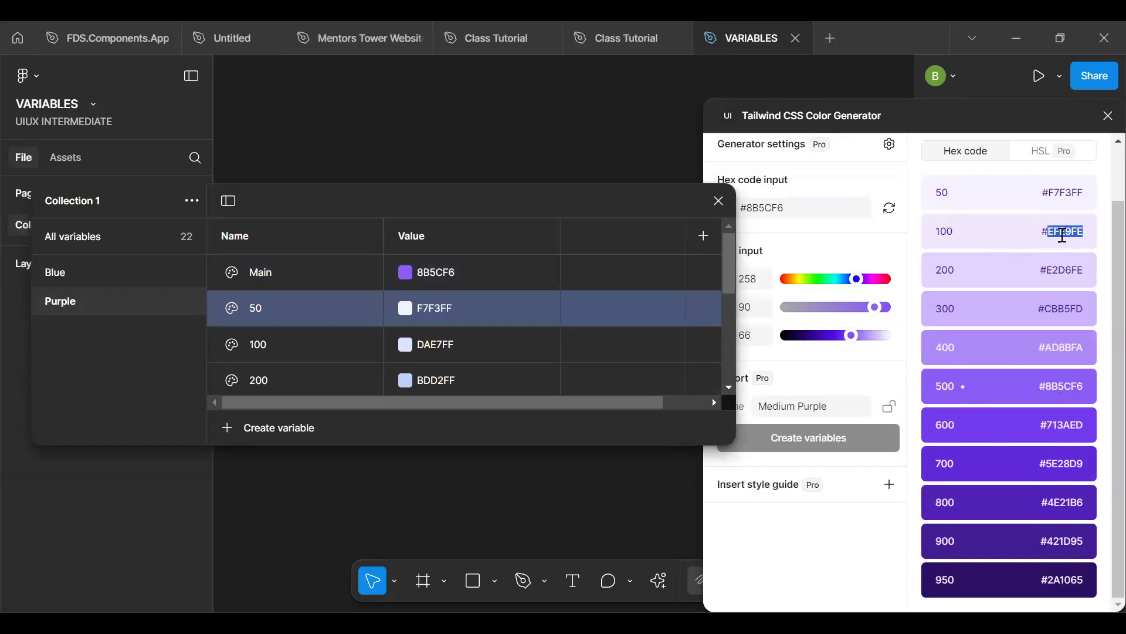
{"action": "left_click", "coordinate": [516, 343]}
{"action": "type", "text": "efe9fe"}
{"action": "left_click", "coordinate": [769, 364]}
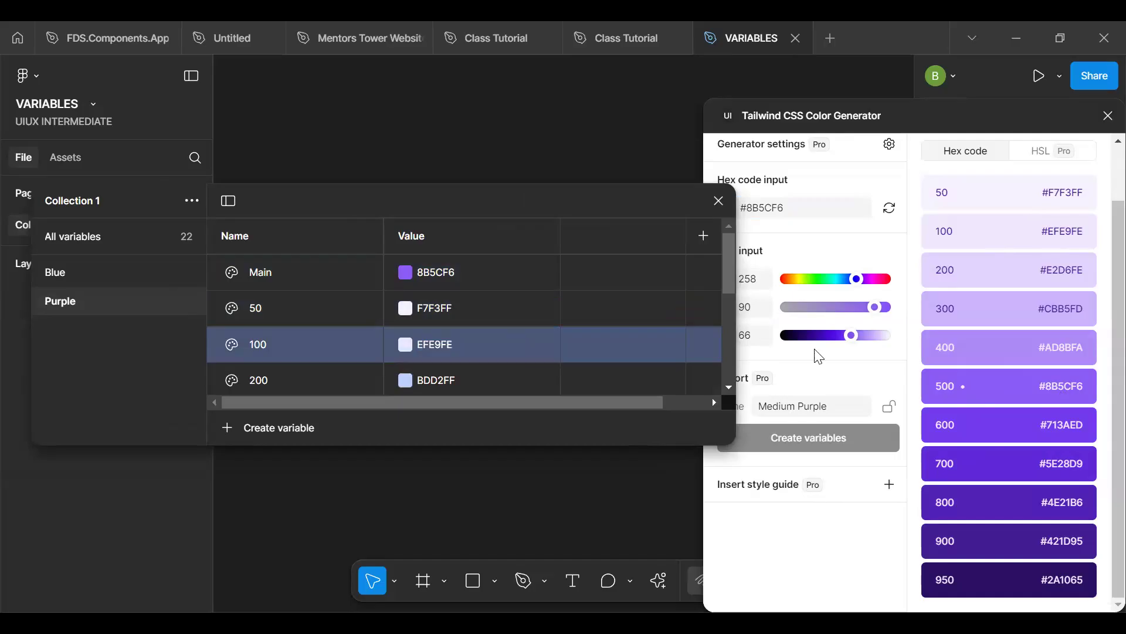
- Set the Purple group's 200 variable to the generator's shade 200, E2D6FE
{"action": "double_click", "coordinate": [1055, 270]}
{"action": "key", "text": "ctrl+c"}
{"action": "left_click", "coordinate": [480, 376]}
{"action": "key", "text": "ctrl+v"}
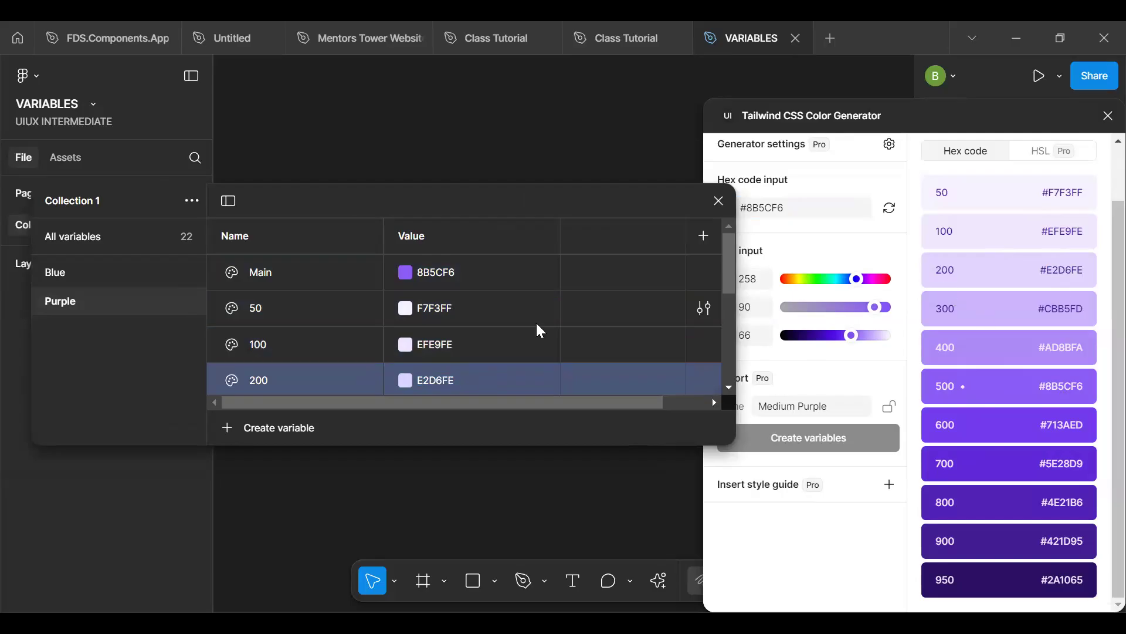
- Set the Purple group's 300 variable to CBB5FD and its 400 variable to AD8BFA
{"action": "left_click_drag", "start_coordinate": [729, 279], "coordinate": [730, 312]}
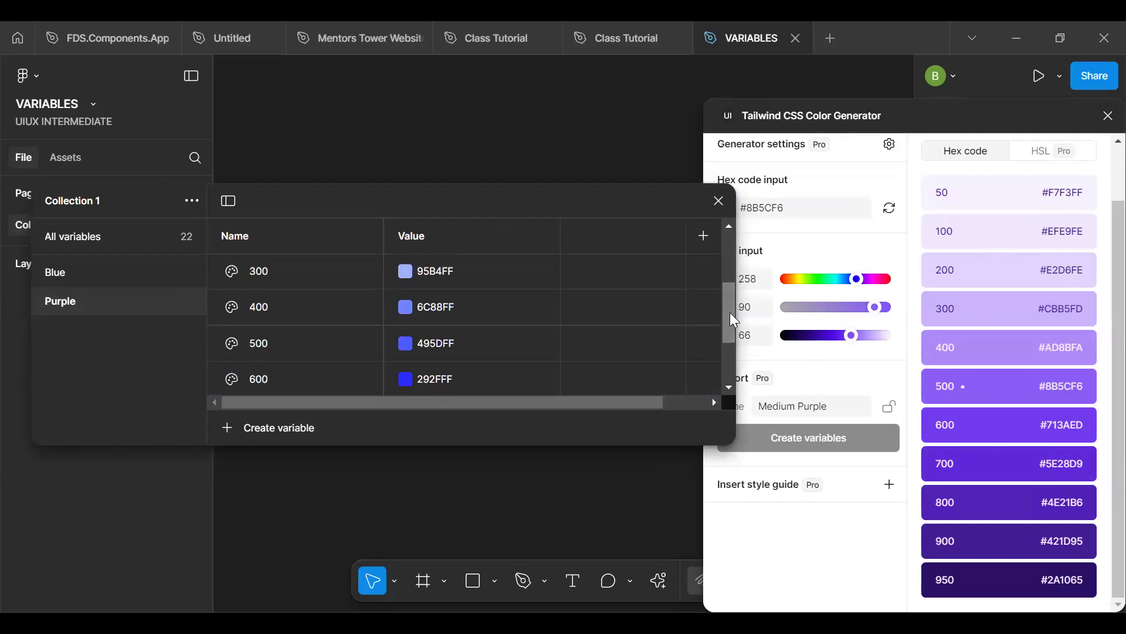
{"action": "double_click", "coordinate": [1069, 308]}
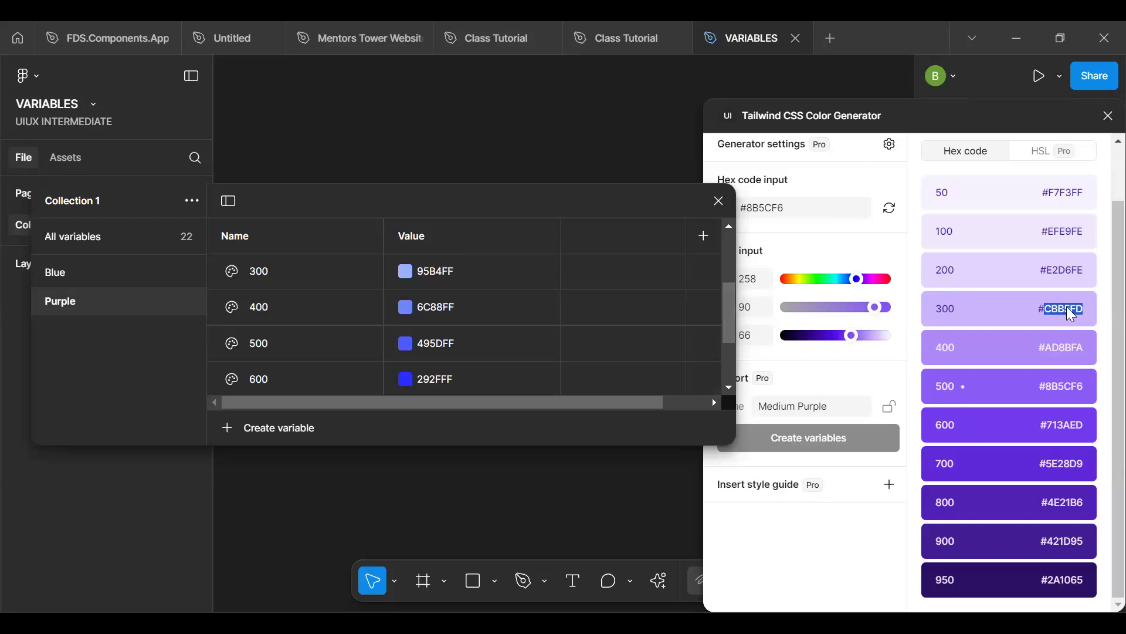
{"action": "left_click", "coordinate": [474, 274]}
{"action": "key", "text": "ctrl+v"}
{"action": "key", "text": "Return"}
{"action": "double_click", "coordinate": [1066, 348]}
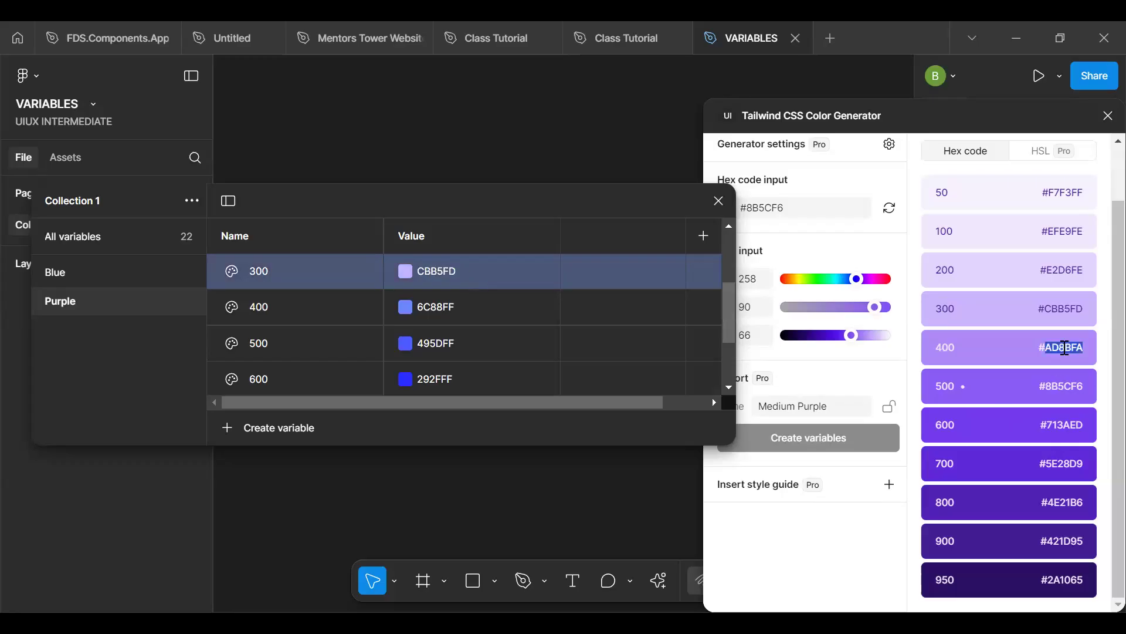
{"action": "left_click", "coordinate": [471, 302]}
{"action": "key", "text": "ctrl+v"}
{"action": "key", "text": "Return"}
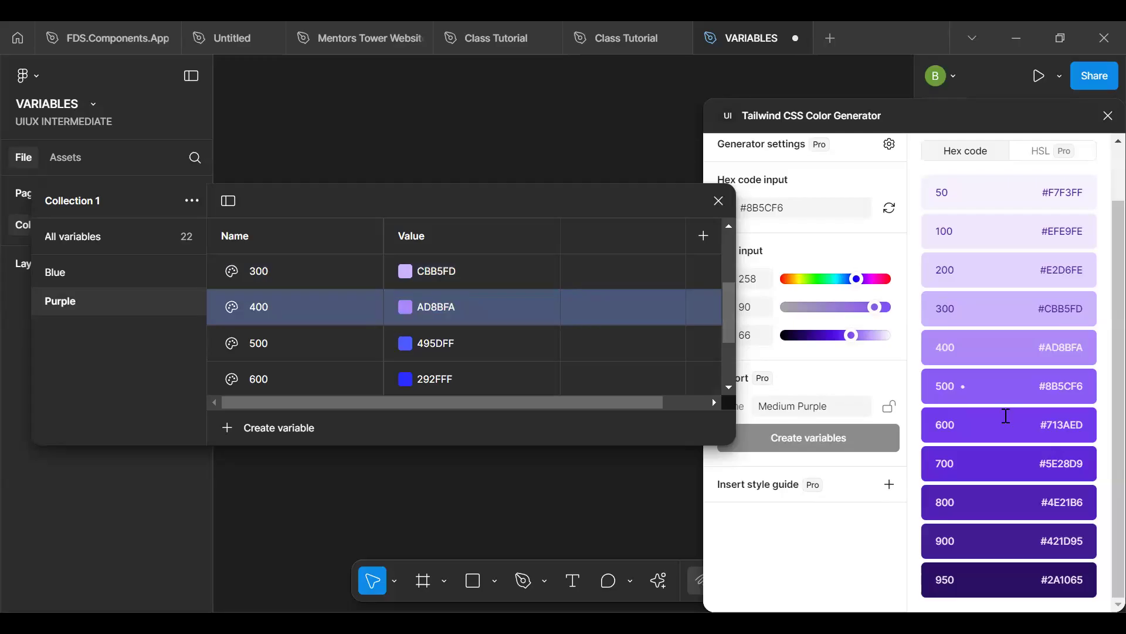
- Set the Purple group's 500 variable to the generator's shade 600, 713AED, and its 600 variable to shade 700, 5E28D9
{"action": "double_click", "coordinate": [1072, 384]}
{"action": "double_click", "coordinate": [1063, 420]}
{"action": "double_click", "coordinate": [473, 344]}
{"action": "key", "text": "ctrl+v"}
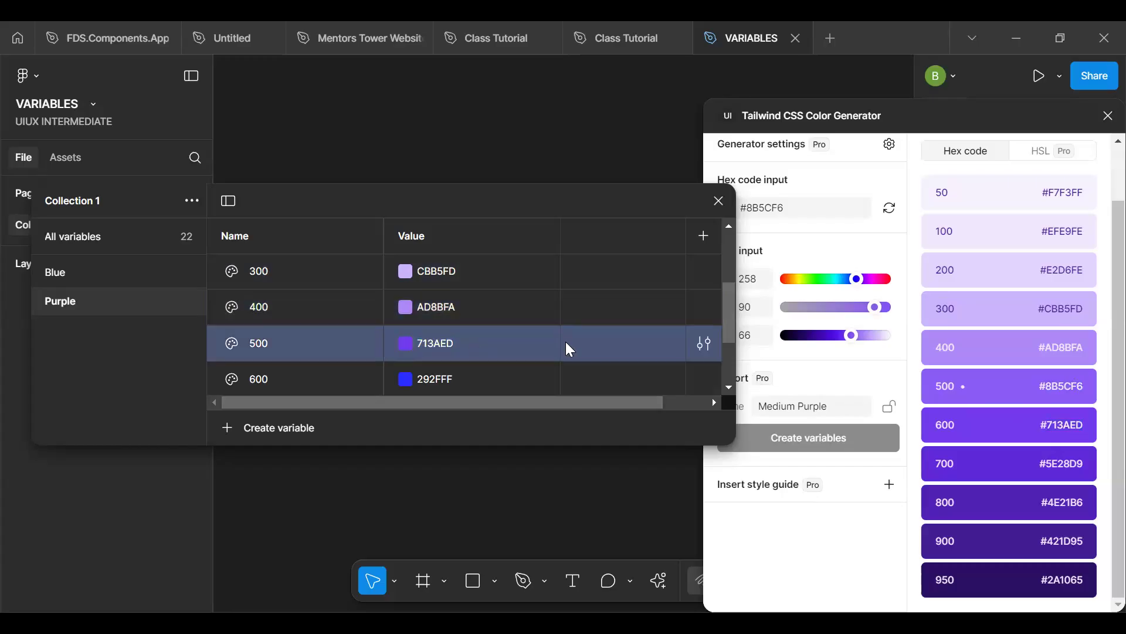
{"action": "key", "text": "Return"}
{"action": "double_click", "coordinate": [1069, 464]}
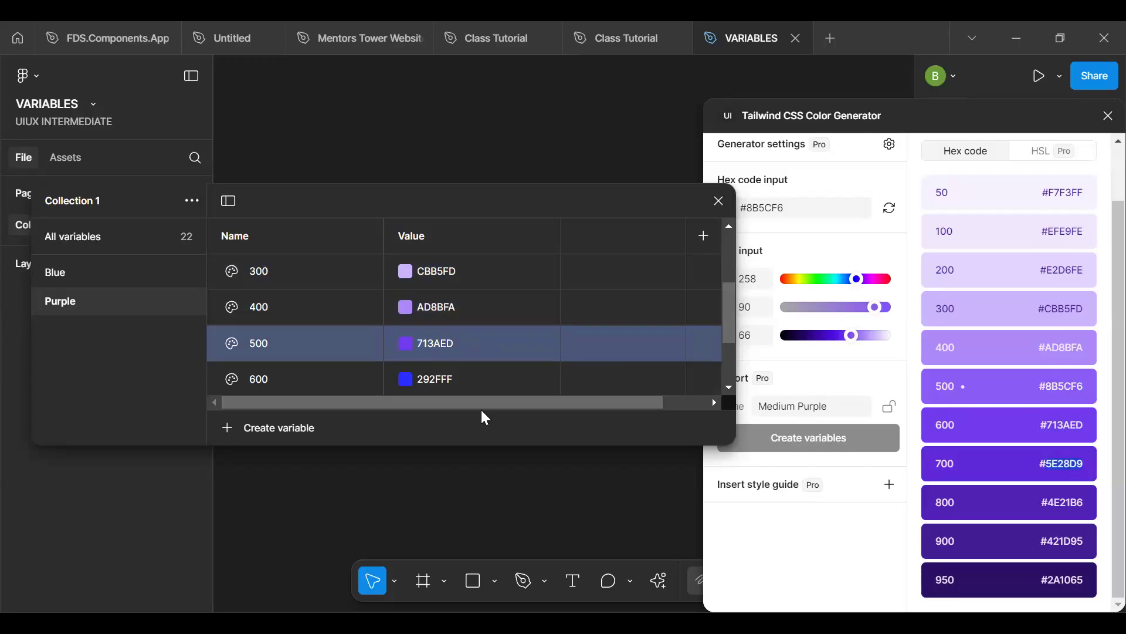
{"action": "double_click", "coordinate": [464, 385]}
{"action": "key", "text": "ctrl+v"}
{"action": "key", "text": "Return"}
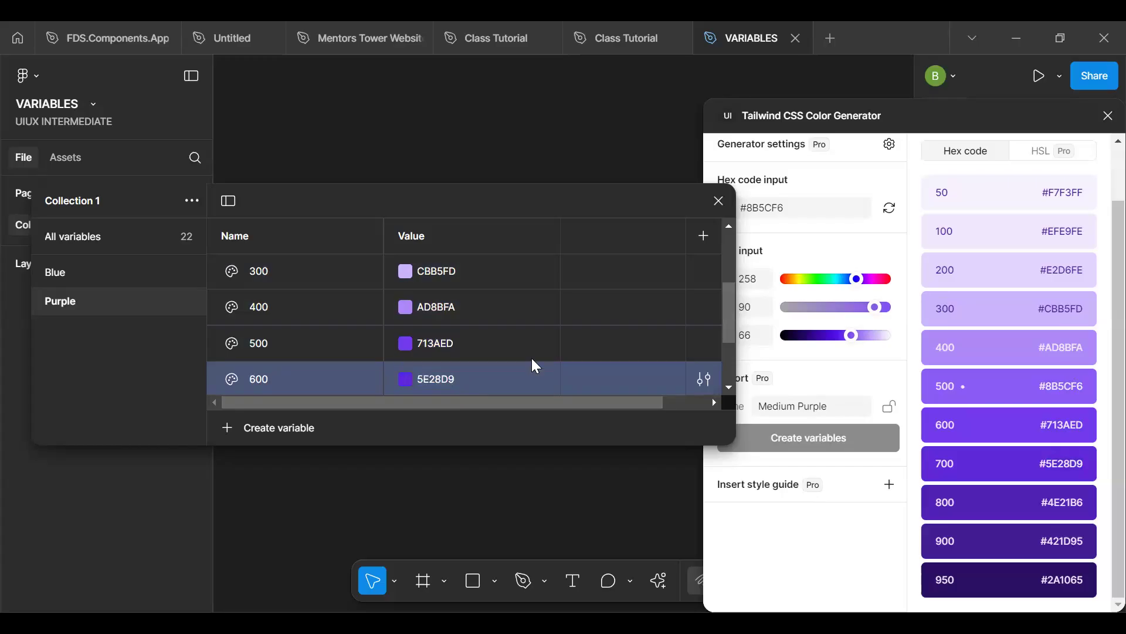
- Set the Purple group's 700 variable to the generator's shade 800, 4E21B6, and its 800 variable to shade 900, 421D95
{"action": "left_click_drag", "start_coordinate": [729, 325], "coordinate": [730, 350]}
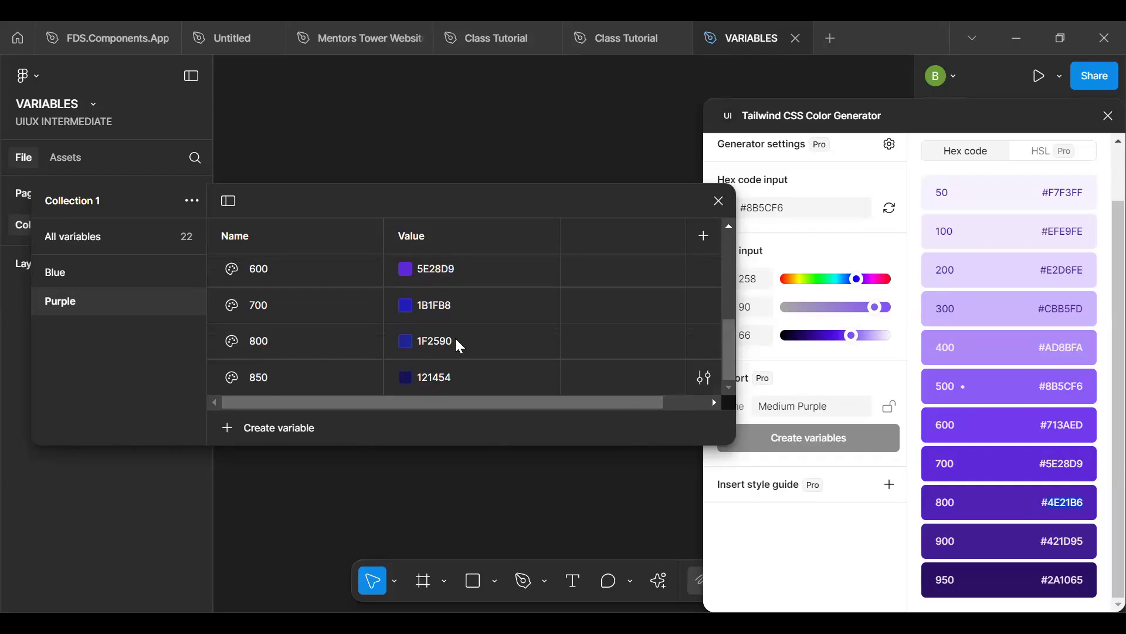
{"action": "left_click", "coordinate": [460, 308]}
{"action": "key", "text": "ctrl+v"}
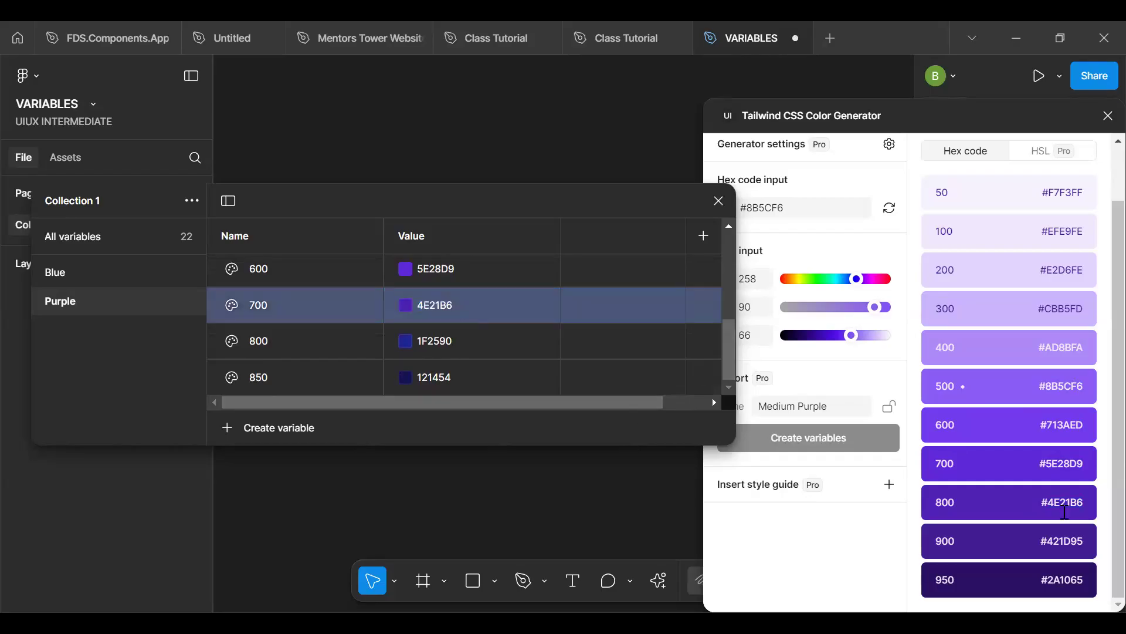
{"action": "double_click", "coordinate": [1072, 500]}
{"action": "double_click", "coordinate": [1067, 540]}
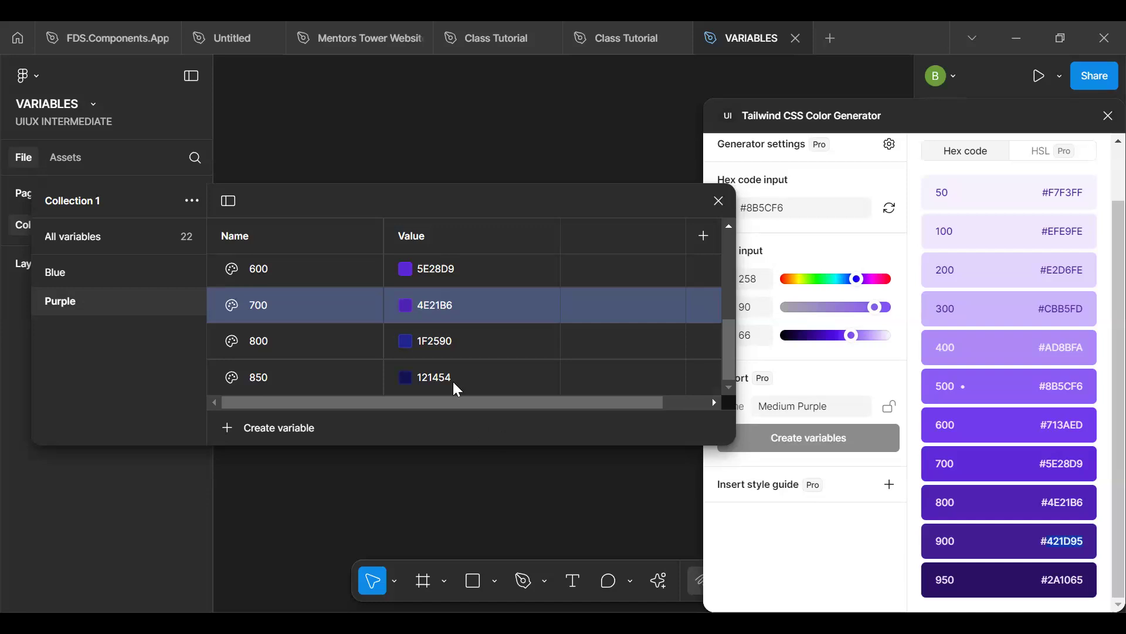
{"action": "left_click", "coordinate": [460, 339]}
{"action": "key", "text": "ctrl+v"}
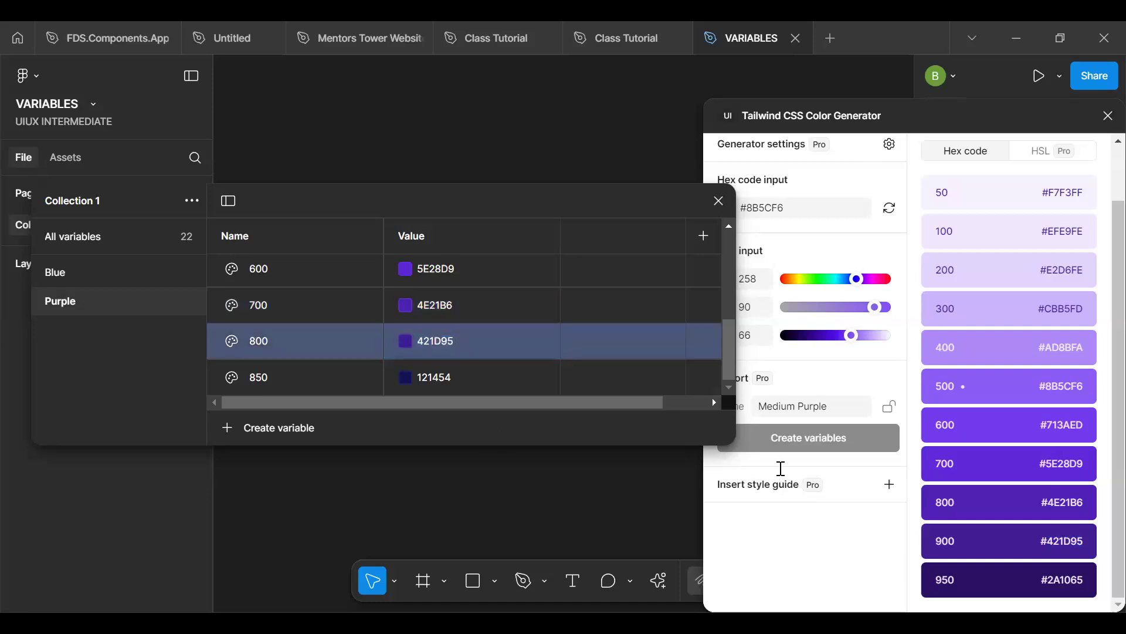
- Set the Purple group's 850 variable to the generator's shade 950, 2A1065
{"action": "double_click", "coordinate": [1062, 580]}
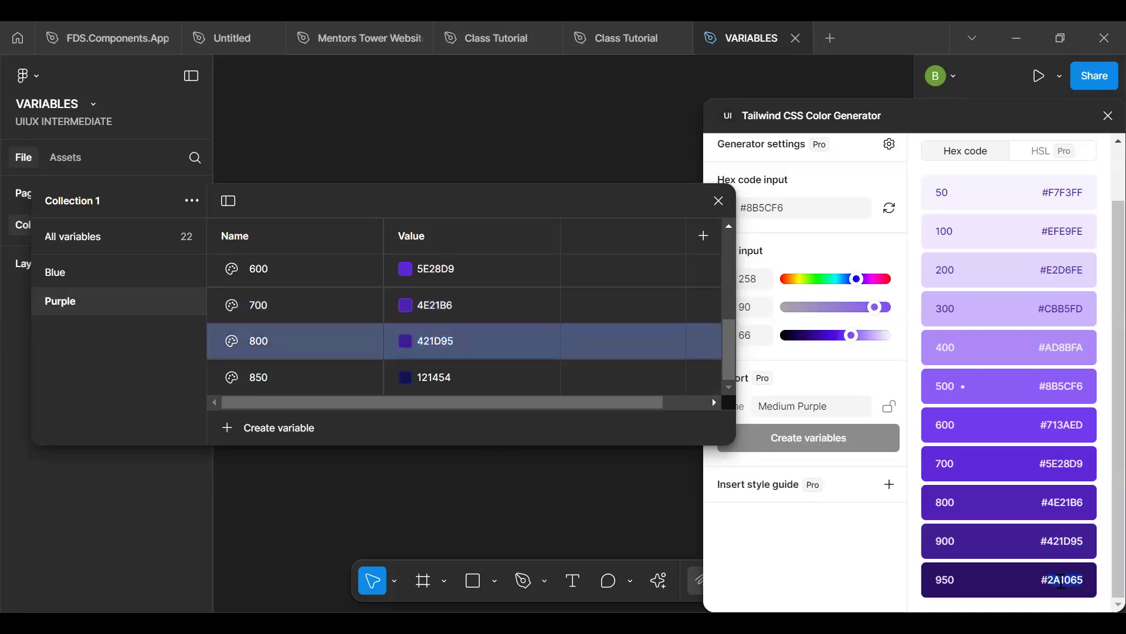
{"action": "left_click", "coordinate": [450, 380]}
{"action": "key", "text": "ctrl+v"}
{"action": "key", "text": "Return"}
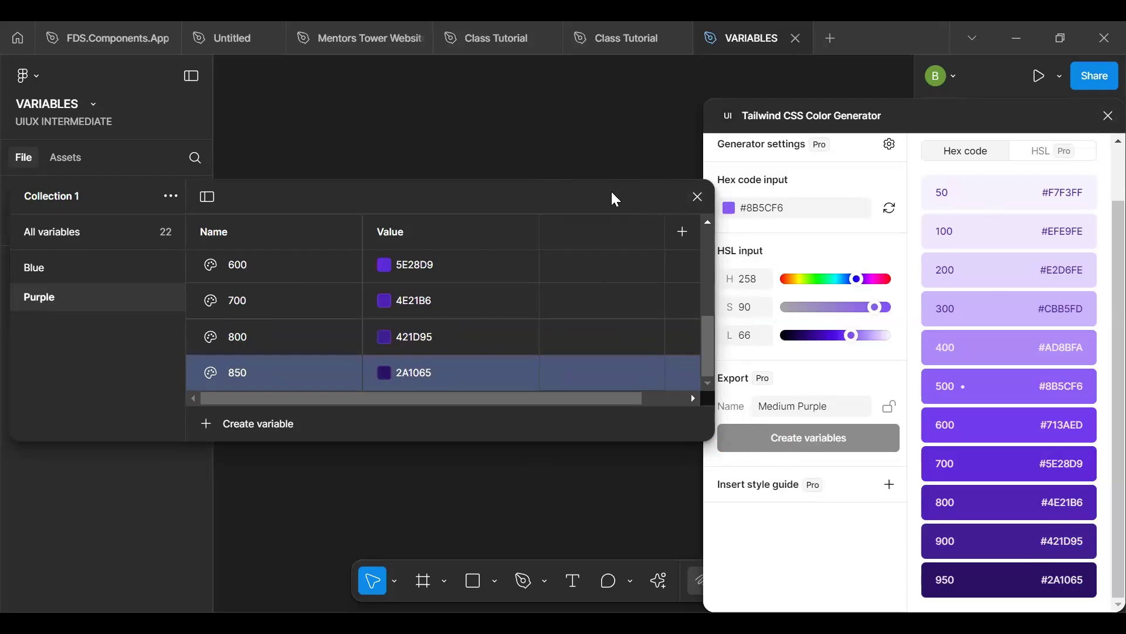
- Narrow the variables window and close the Tailwind CSS Color Generator
{"action": "left_click_drag", "start_coordinate": [527, 202], "coordinate": [449, 211]}
{"action": "left_click_drag", "start_coordinate": [639, 322], "coordinate": [532, 332]}
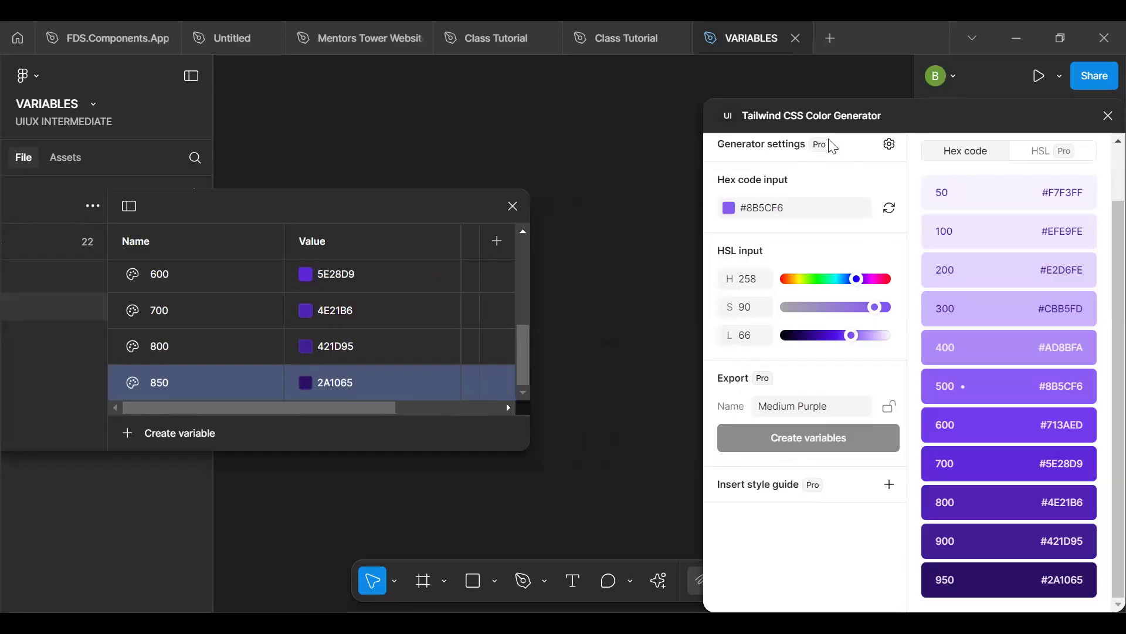
{"action": "left_click_drag", "start_coordinate": [841, 124], "coordinate": [733, 162]}
{"action": "left_click_drag", "start_coordinate": [1036, 141], "coordinate": [837, 231]}
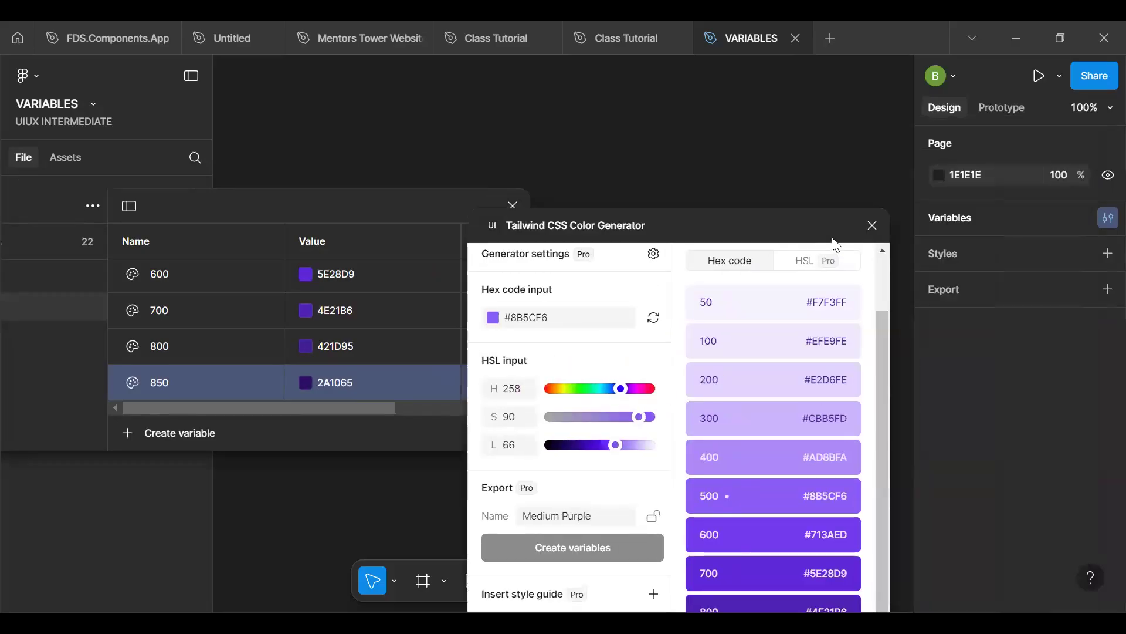
{"action": "left_click", "coordinate": [872, 225]}
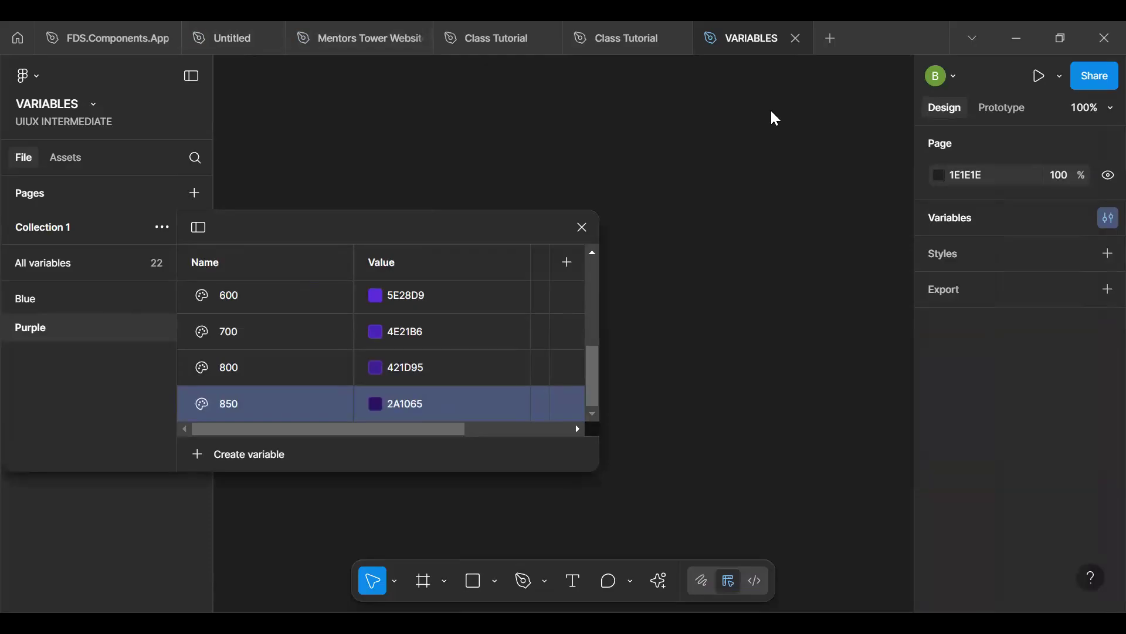
- Select and copy the Color Palette frame on the Color page of the Class Tutorial file
{"action": "left_click", "coordinate": [616, 33]}
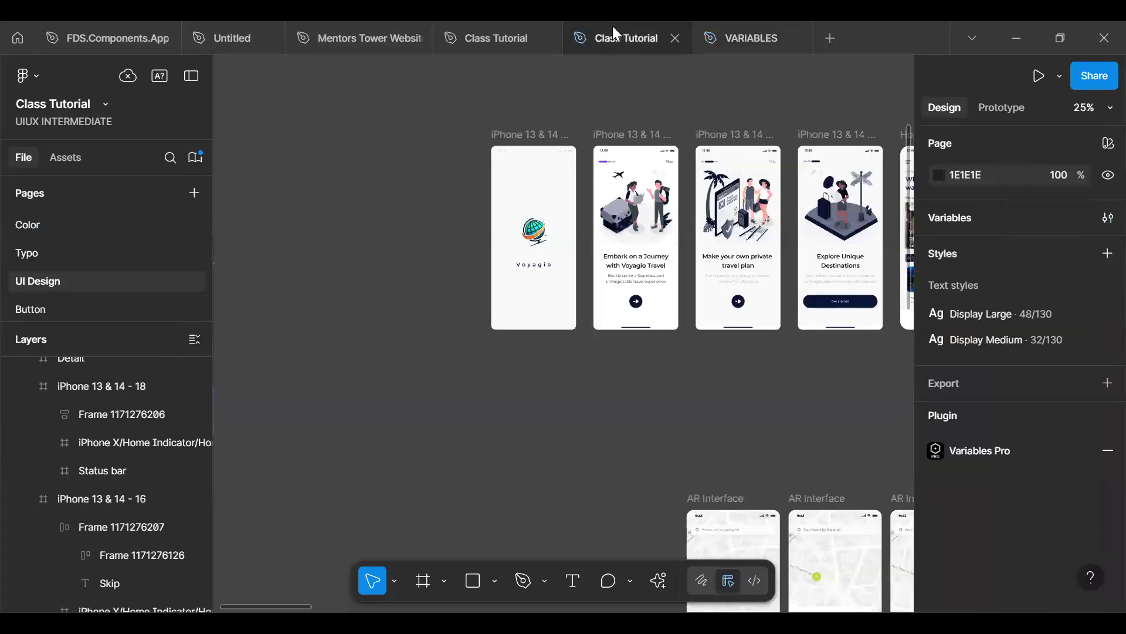
{"action": "left_click", "coordinate": [28, 225]}
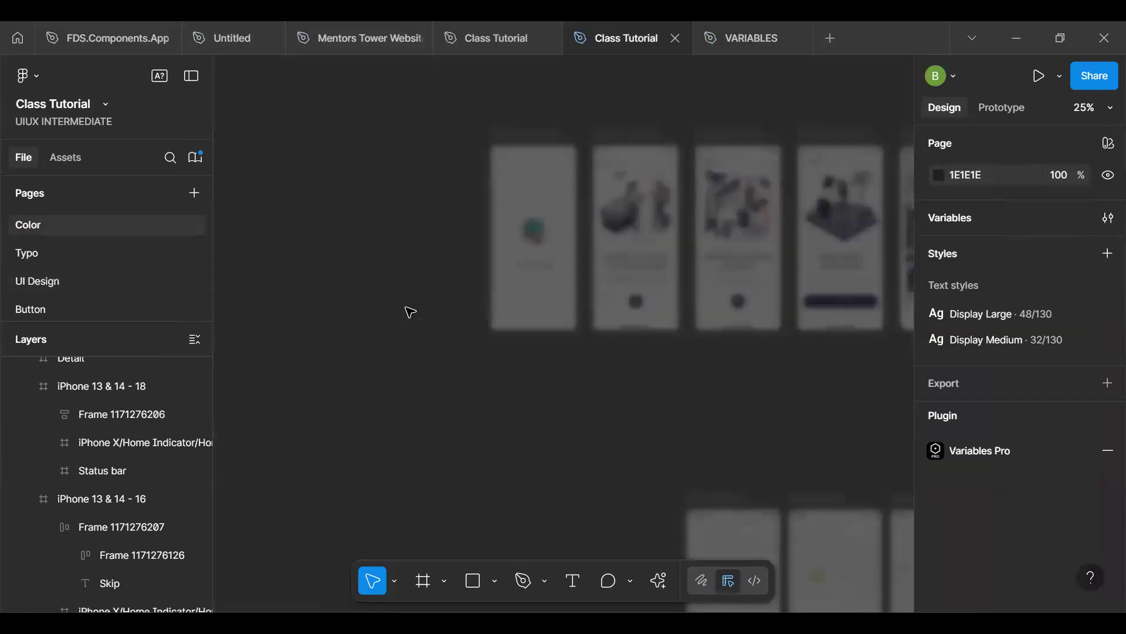
{"action": "left_click", "coordinate": [539, 69]}
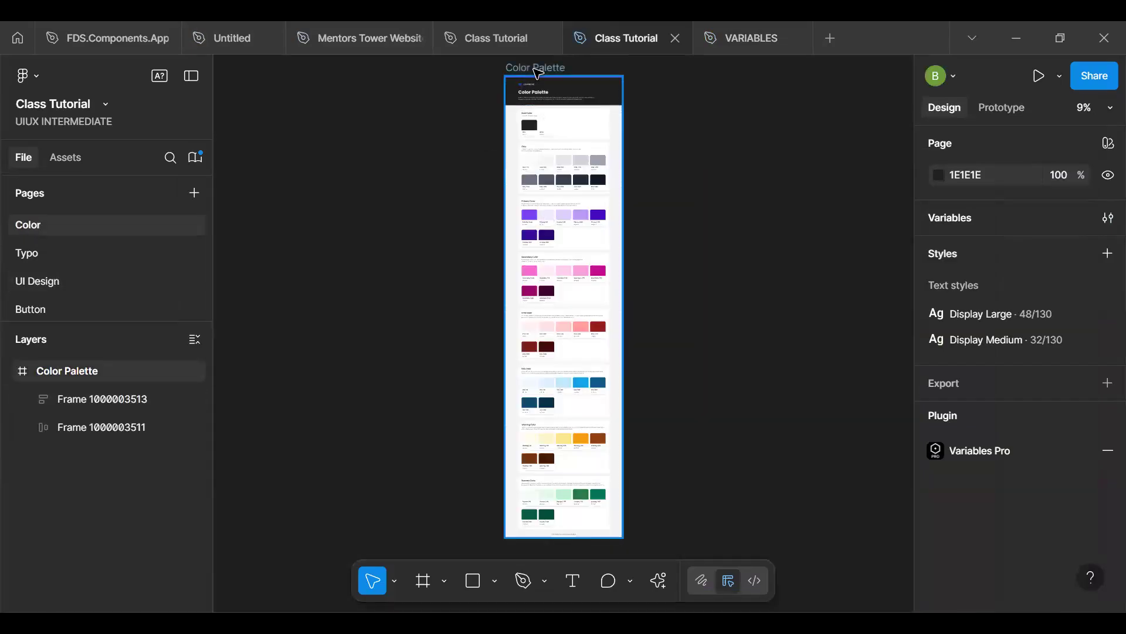
{"action": "left_click", "coordinate": [538, 71]}
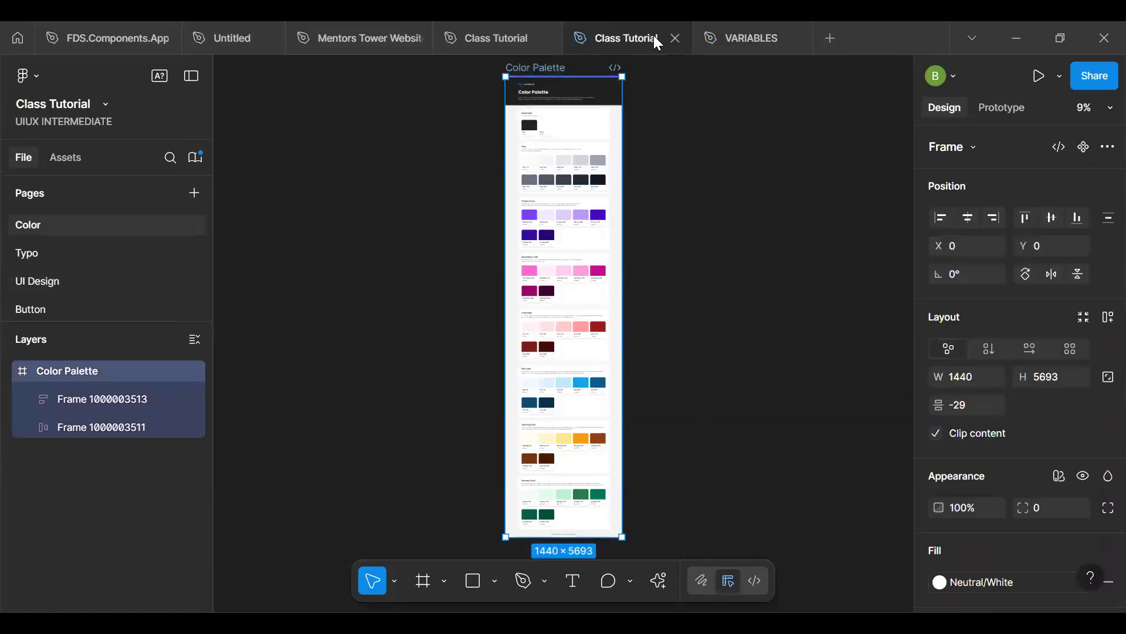
- Close the variables window in the VARIABLES file and paste the Color Palette frame onto its Color page
{"action": "left_click", "coordinate": [744, 39]}
{"action": "left_click", "coordinate": [582, 228]}
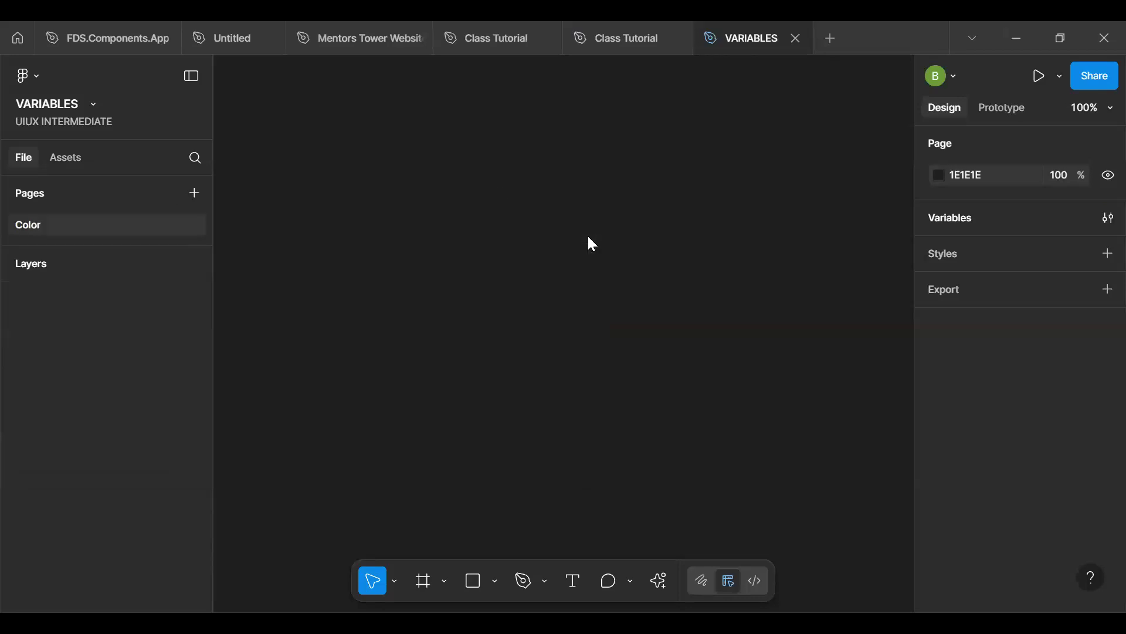
{"action": "right_click", "coordinate": [498, 187]}
{"action": "left_click", "coordinate": [534, 202]}
{"action": "scroll", "coordinate": [577, 299], "scroll_direction": "up", "scroll_amount": 2}
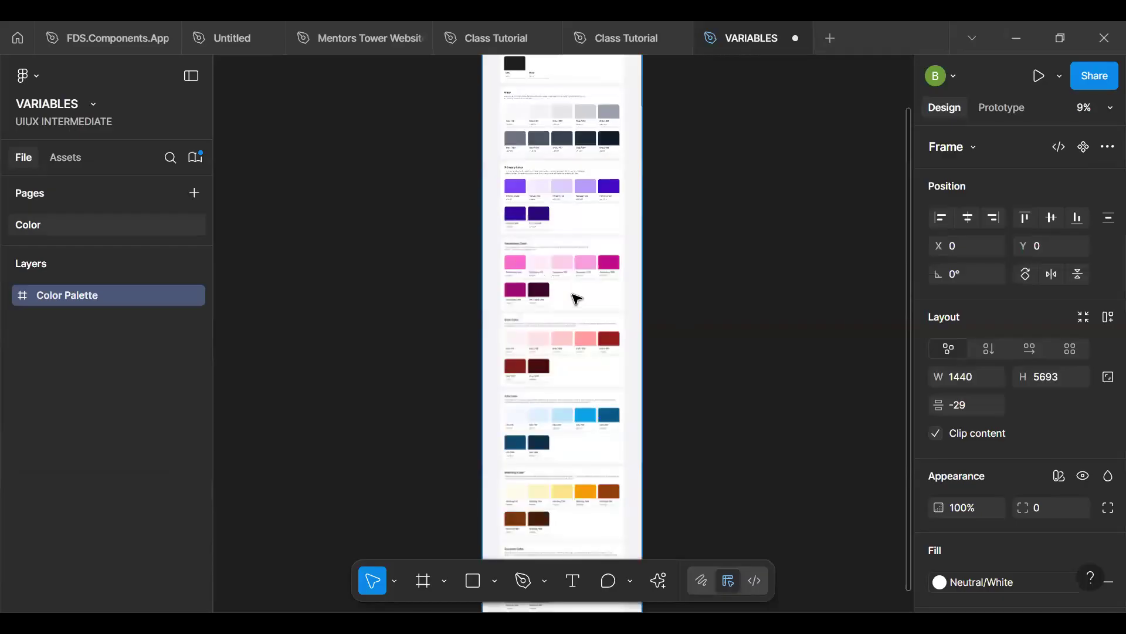
{"action": "scroll", "coordinate": [648, 282], "scroll_direction": "down", "scroll_amount": 3}
{"action": "scroll", "coordinate": [783, 275], "scroll_direction": "up", "scroll_amount": 2}
{"action": "left_click", "coordinate": [784, 276]}
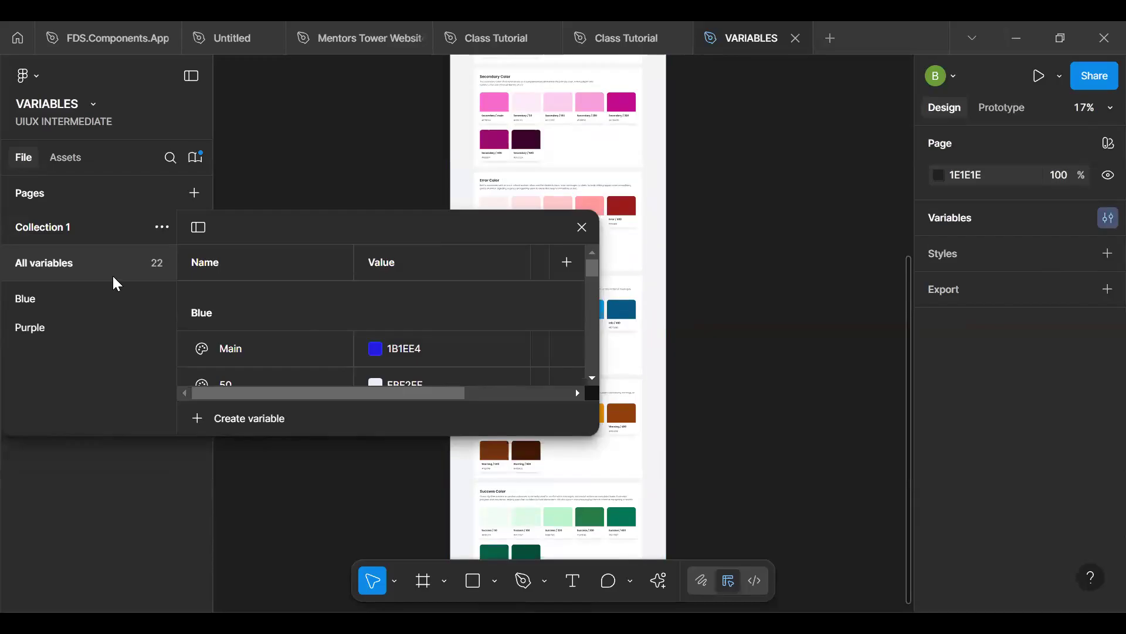
- Duplicate the Purple variable group in Collection 1
{"action": "left_click", "coordinate": [81, 335]}
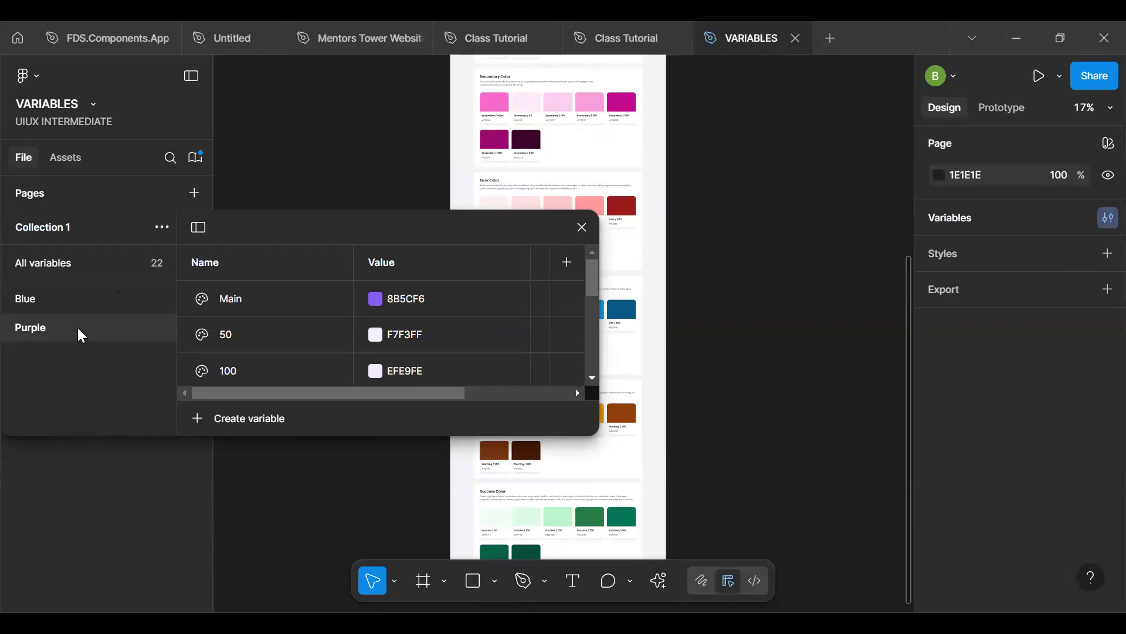
{"action": "right_click", "coordinate": [78, 329]}
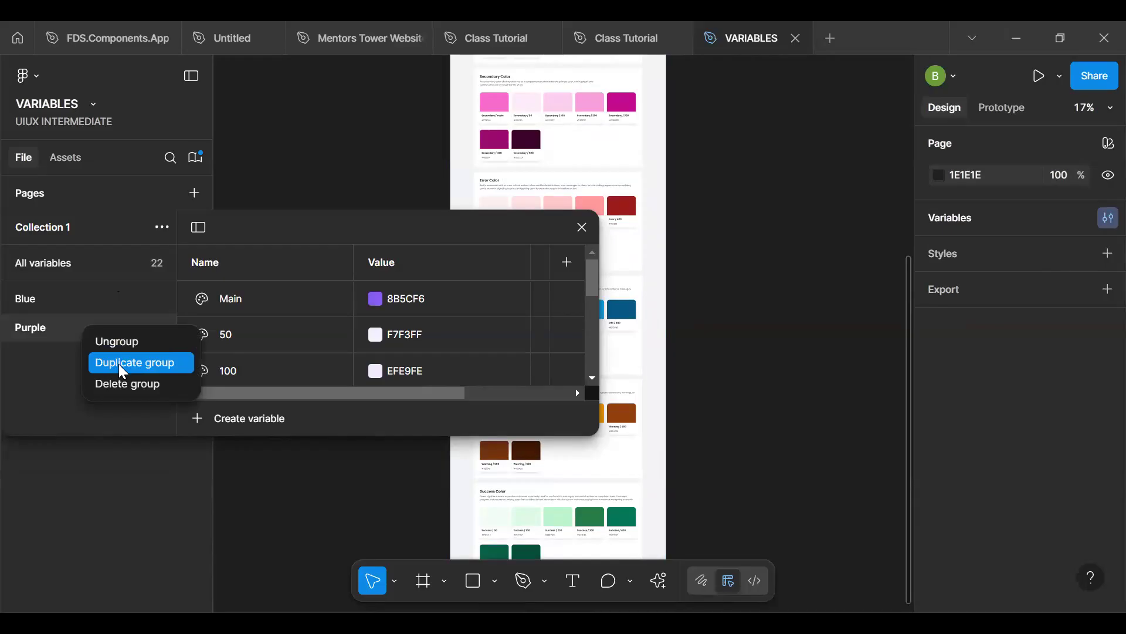
{"action": "left_click", "coordinate": [118, 364]}
- Rename the duplicated Purple 2 group as Orange and move the variables window higher on the canvas
{"action": "left_click", "coordinate": [64, 358]}
{"action": "double_click", "coordinate": [64, 357]}
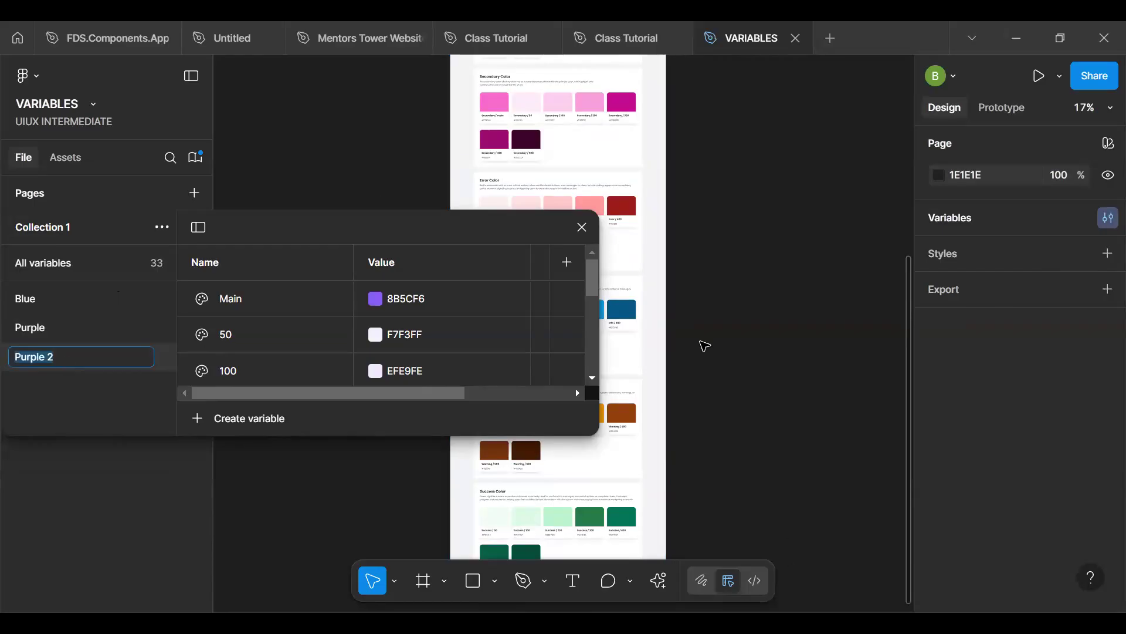
{"action": "left_click_drag", "start_coordinate": [368, 235], "coordinate": [422, 172]}
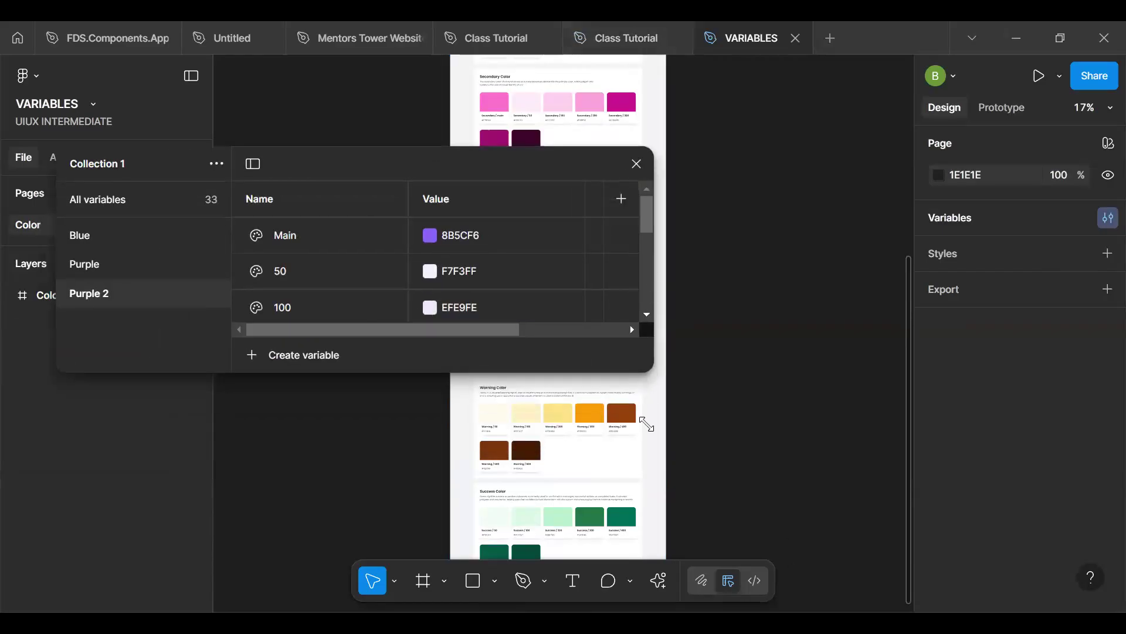
{"action": "double_click", "coordinate": [127, 294]}
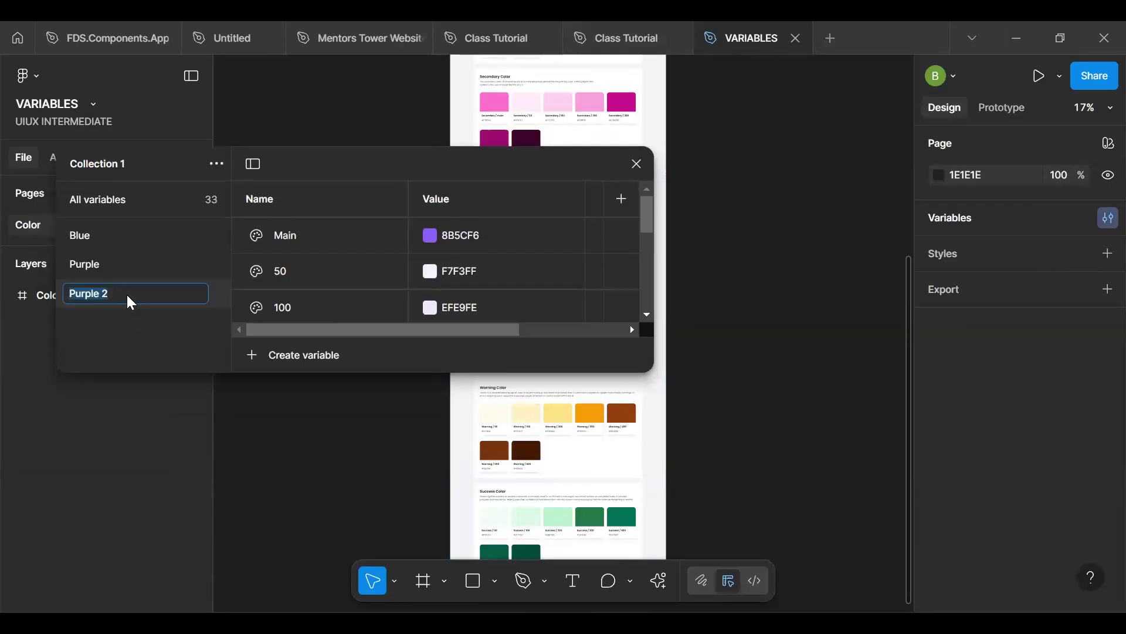
{"action": "type", "text": "or"}
{"action": "key", "text": "BackSpace"}
{"action": "key", "text": "BackSpace"}
{"action": "type", "text": "Orange"}
{"action": "key", "text": "Return"}
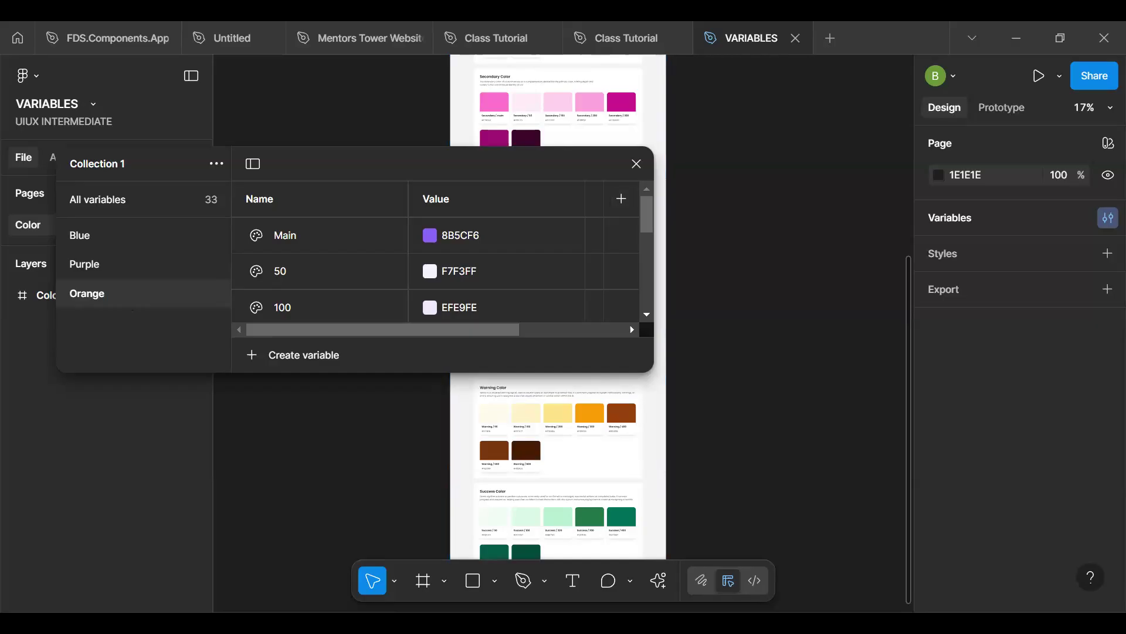
- Open the Tailwind CSS Color Generator beside the variables window and generate shades from the hex code FFA500
{"action": "left_click", "coordinate": [659, 576]}
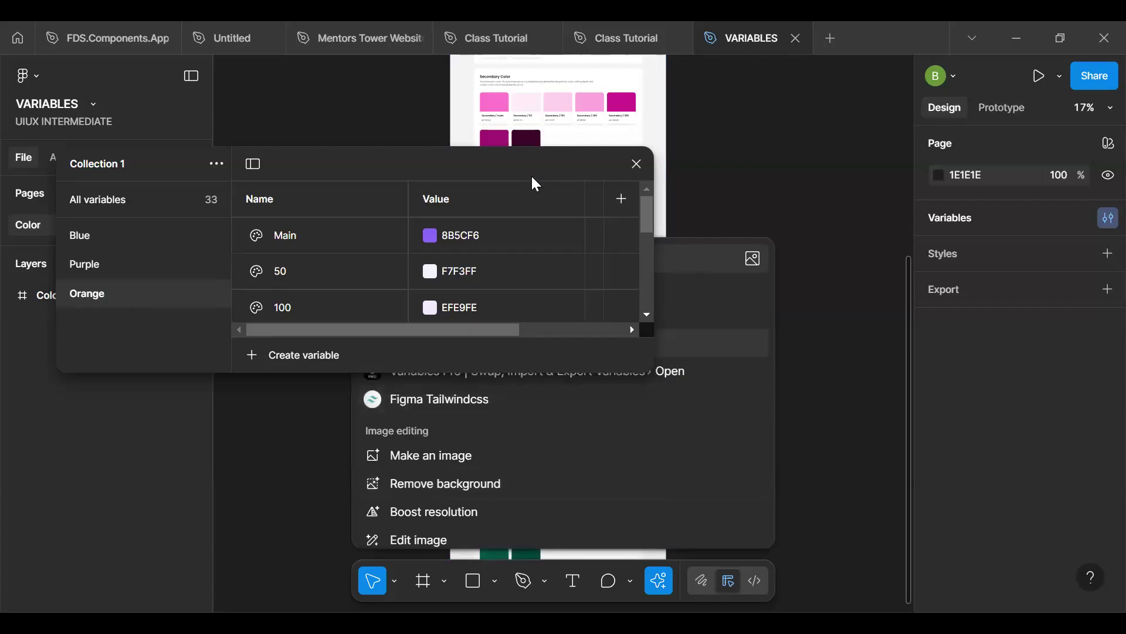
{"action": "left_click_drag", "start_coordinate": [532, 176], "coordinate": [313, 179]}
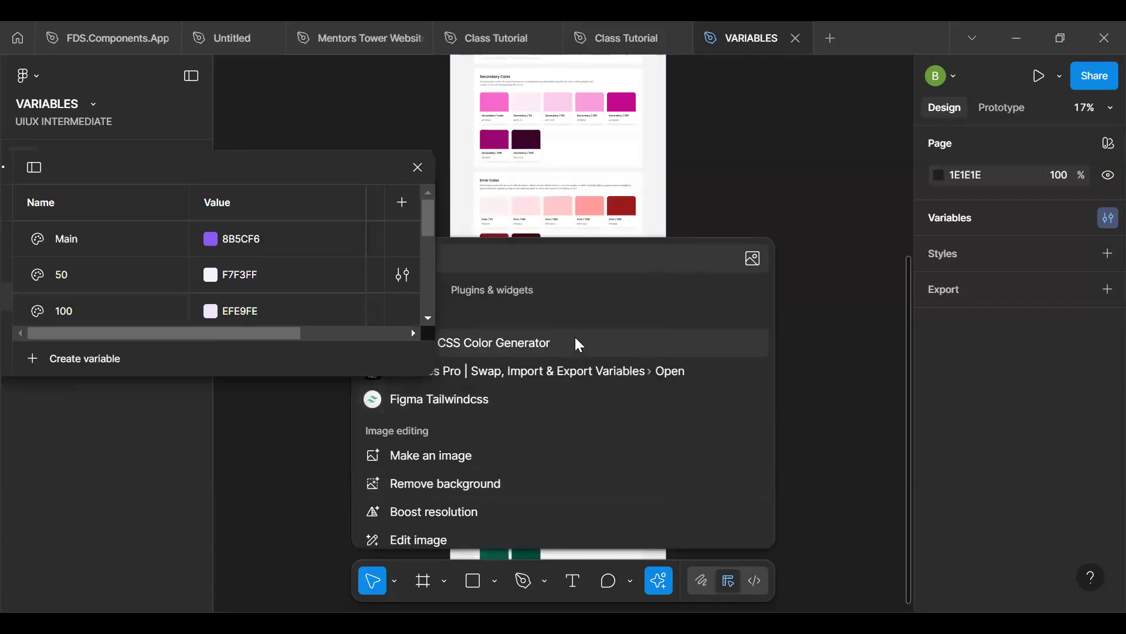
{"action": "left_click", "coordinate": [508, 344]}
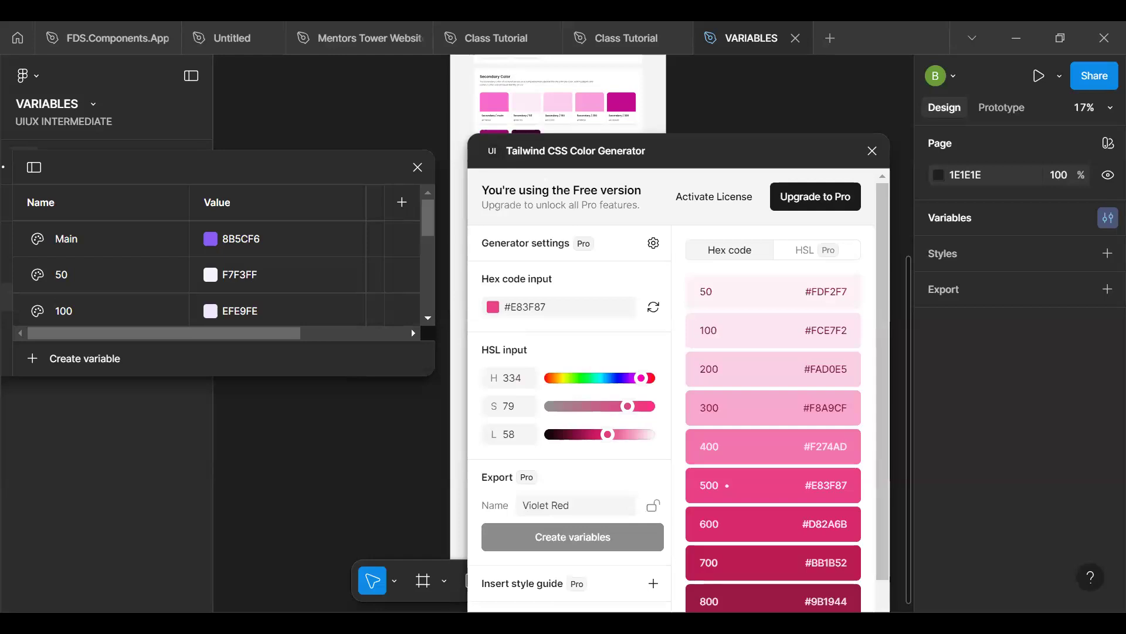
{"action": "scroll", "coordinate": [734, 121], "scroll_direction": "down", "scroll_amount": 2}
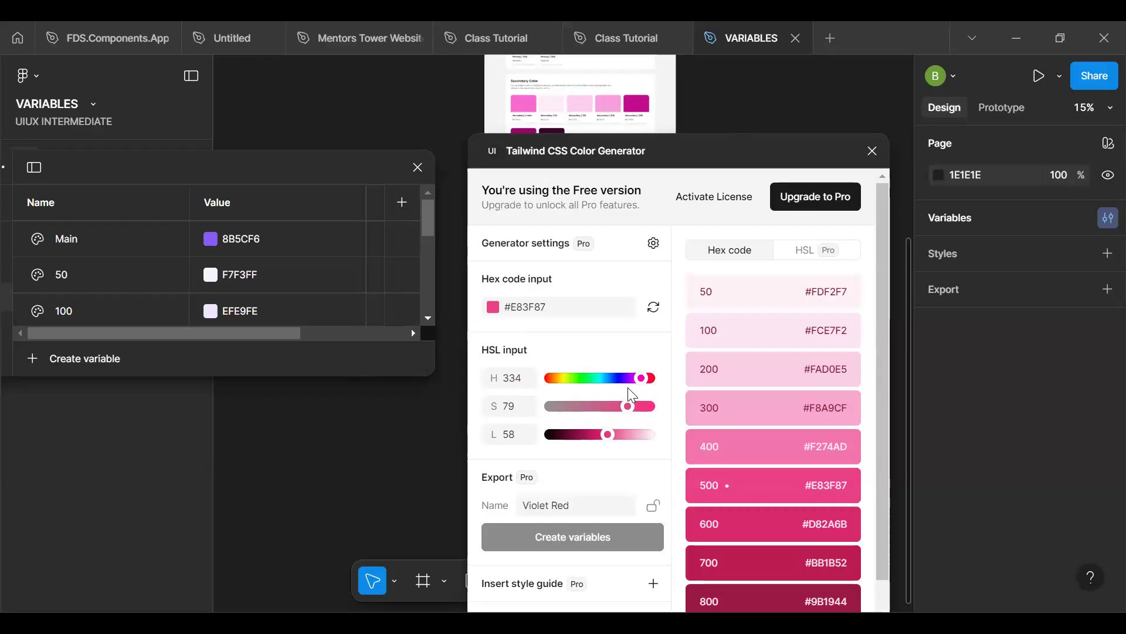
{"action": "left_click", "coordinate": [572, 303]}
{"action": "key", "text": "ctrl+a"}
{"action": "type", "text": "FFA500"}
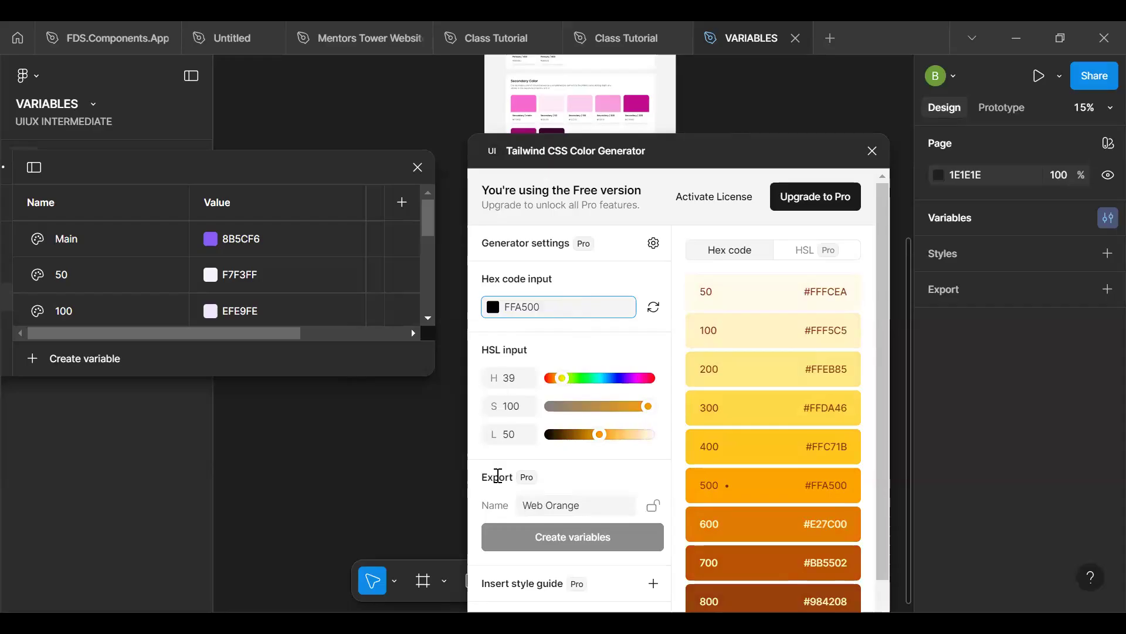
- Delete the last three characters of the generator's hex code and re-enter them as 500
{"action": "left_click", "coordinate": [497, 529]}
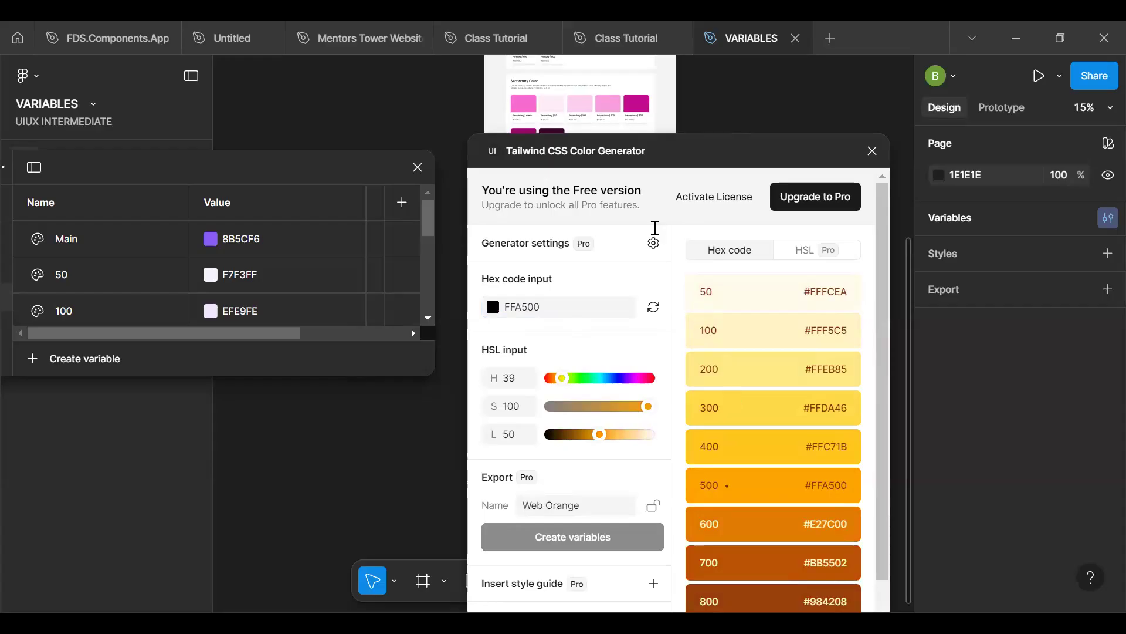
{"action": "left_click", "coordinate": [556, 307]}
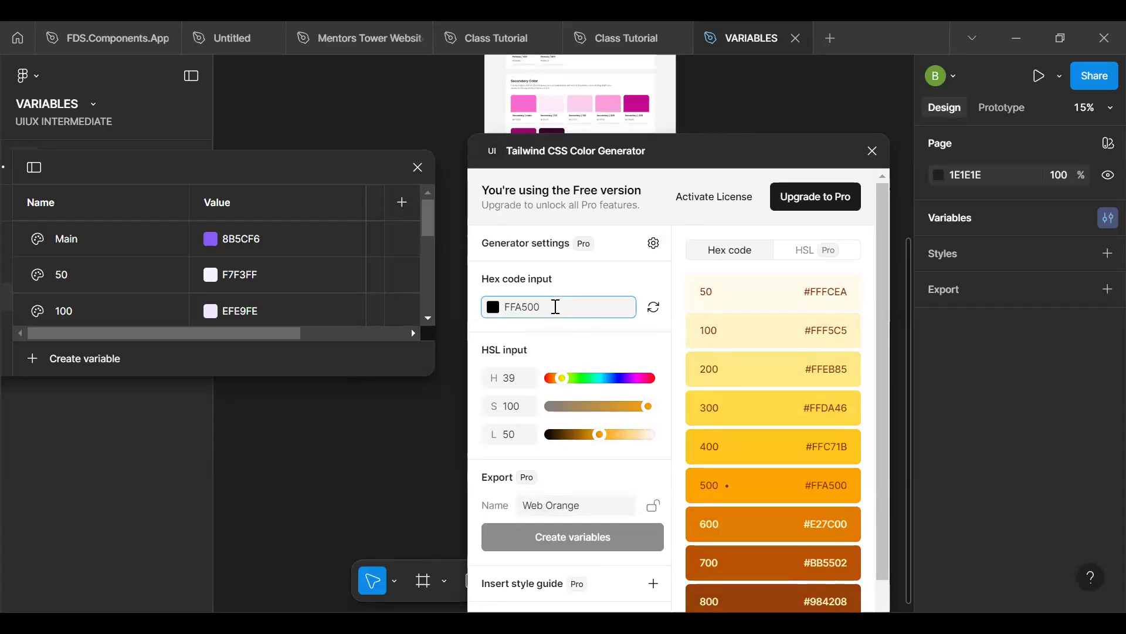
{"action": "key", "text": "BackSpace"}
{"action": "key", "text": "BackSpace"}
{"action": "key", "text": "BackSpace"}
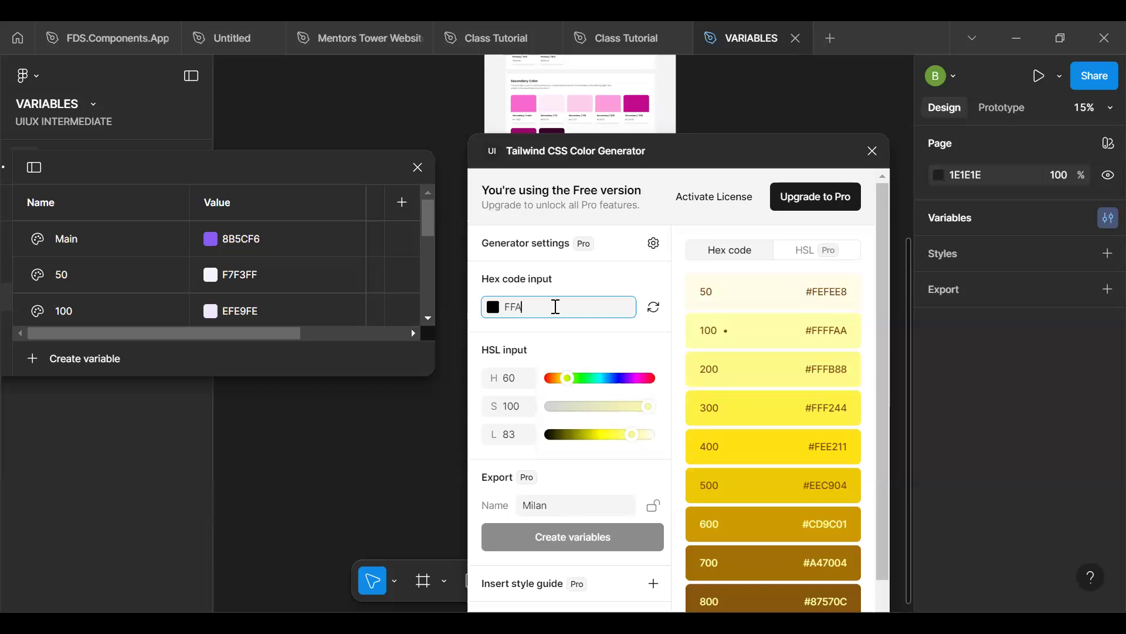
{"action": "type", "text": "500"}
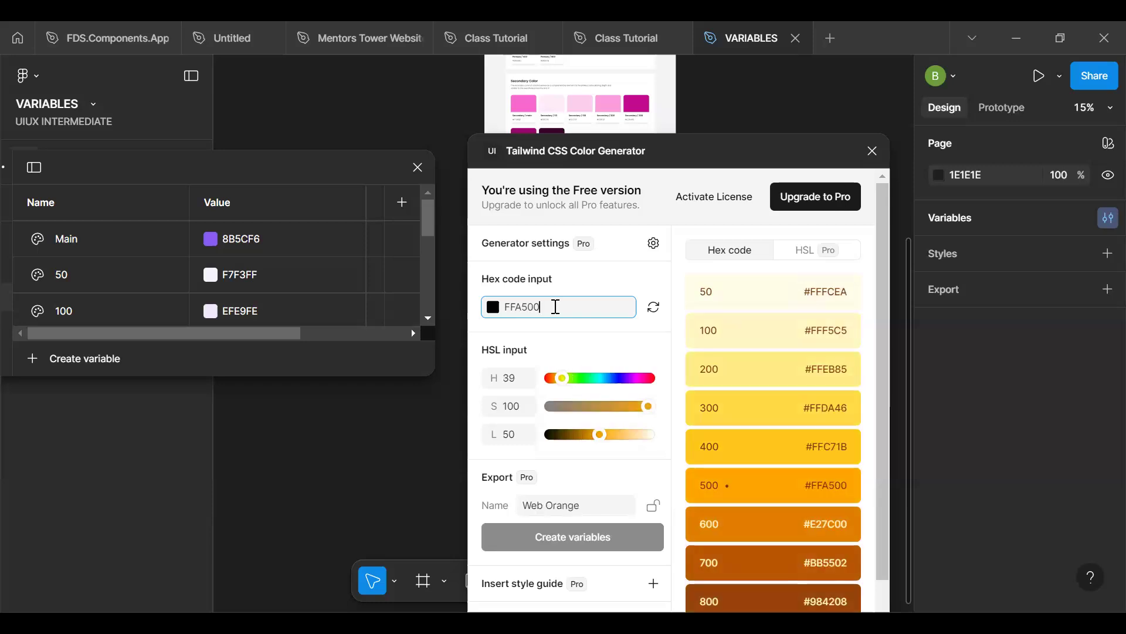
- Reposition the variables window and set the Orange group's Main variable to the generator's base hex code, FFA500
{"action": "left_click_drag", "start_coordinate": [297, 168], "coordinate": [301, 107]}
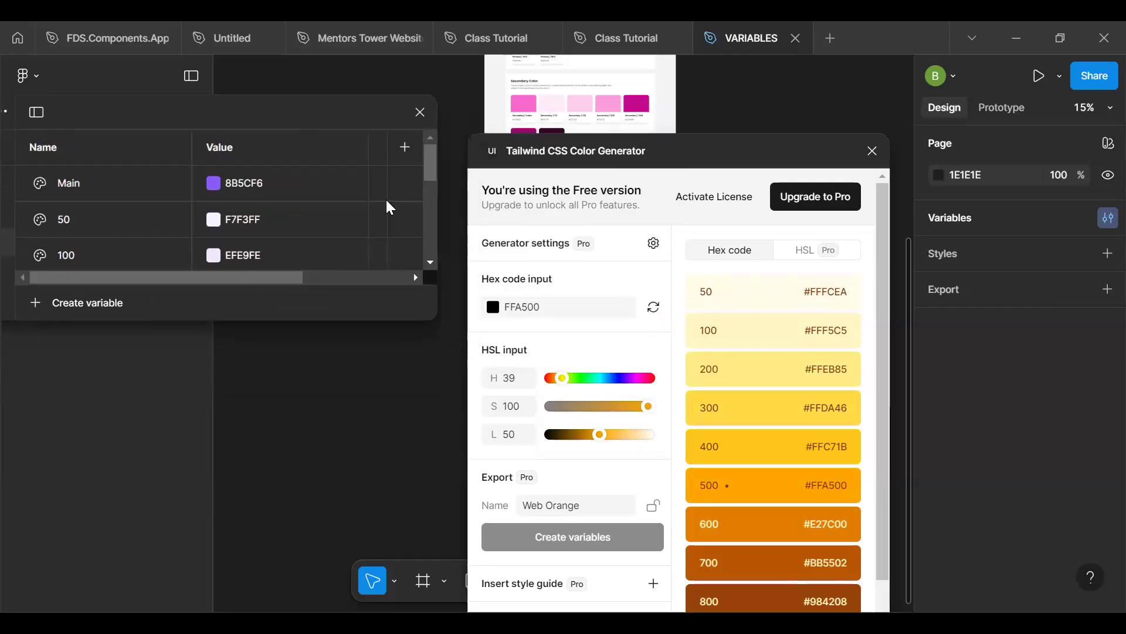
{"action": "left_click_drag", "start_coordinate": [375, 105], "coordinate": [579, 79]}
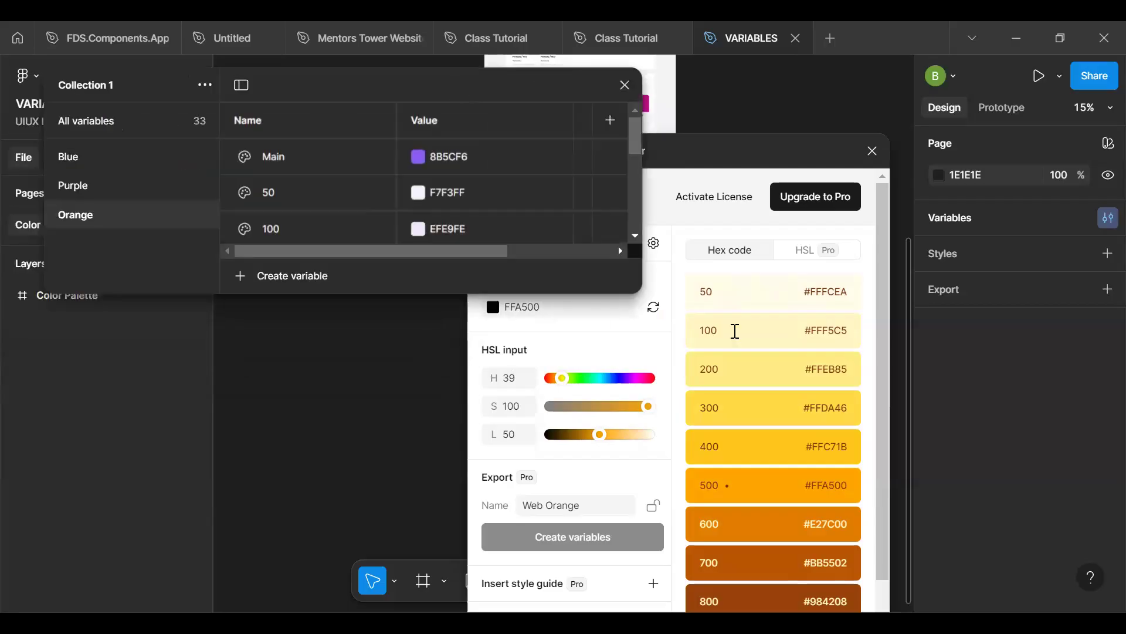
{"action": "left_click", "coordinate": [581, 316]}
{"action": "key", "text": "ctrl+a"}
{"action": "key", "text": "ctrl+c"}
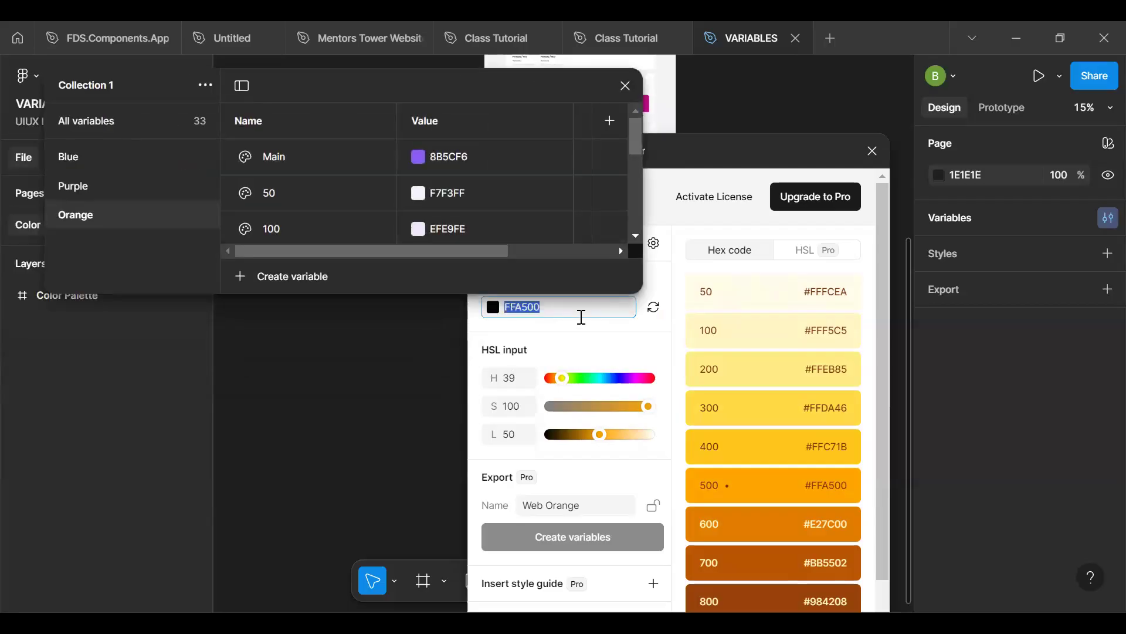
{"action": "left_click", "coordinate": [465, 156]}
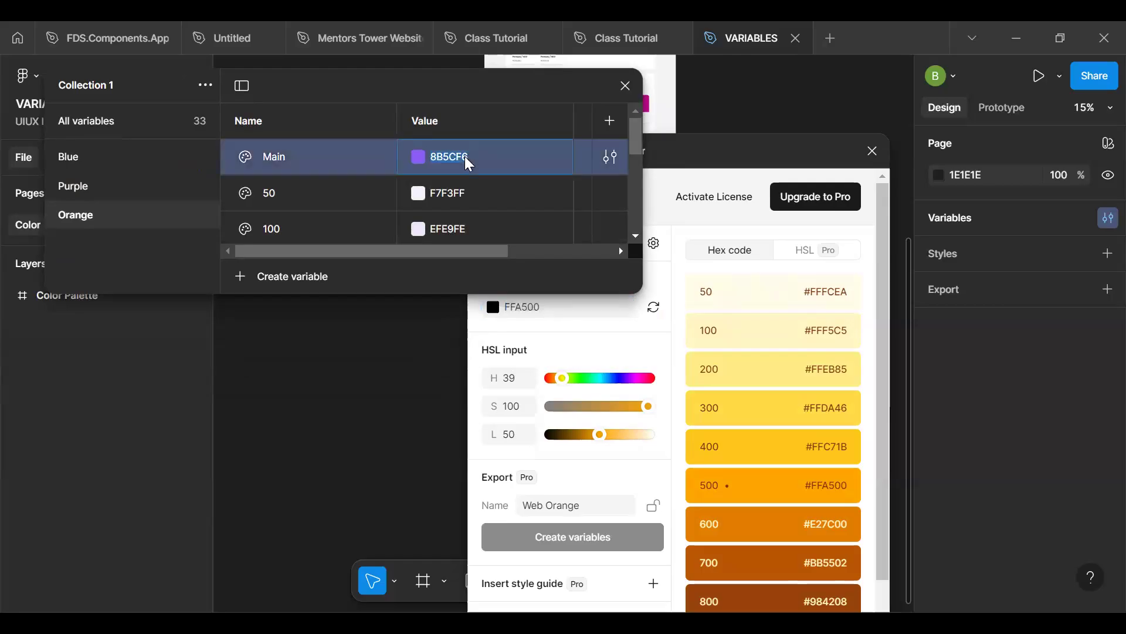
{"action": "key", "text": "ctrl+v"}
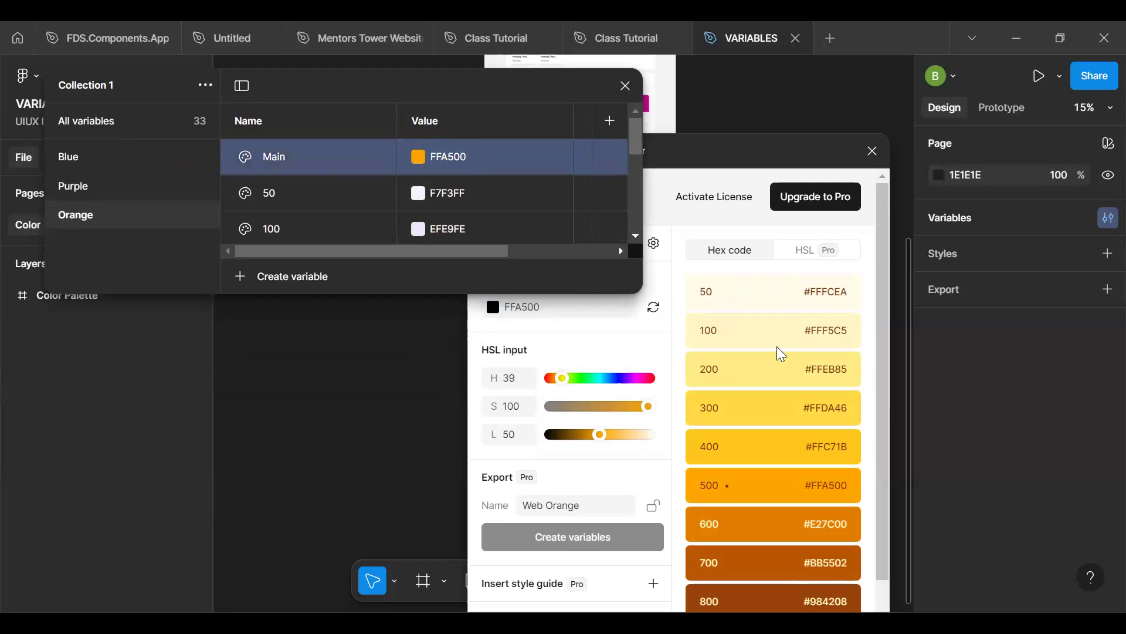
- Set the Orange group's 50 variable to FFFCEA and its 100 variable to FFF5C5 from the matching generator shades
{"action": "double_click", "coordinate": [832, 292]}
{"action": "key", "text": "ctrl+c"}
{"action": "left_click", "coordinate": [484, 185]}
{"action": "key", "text": "ctrl+v"}
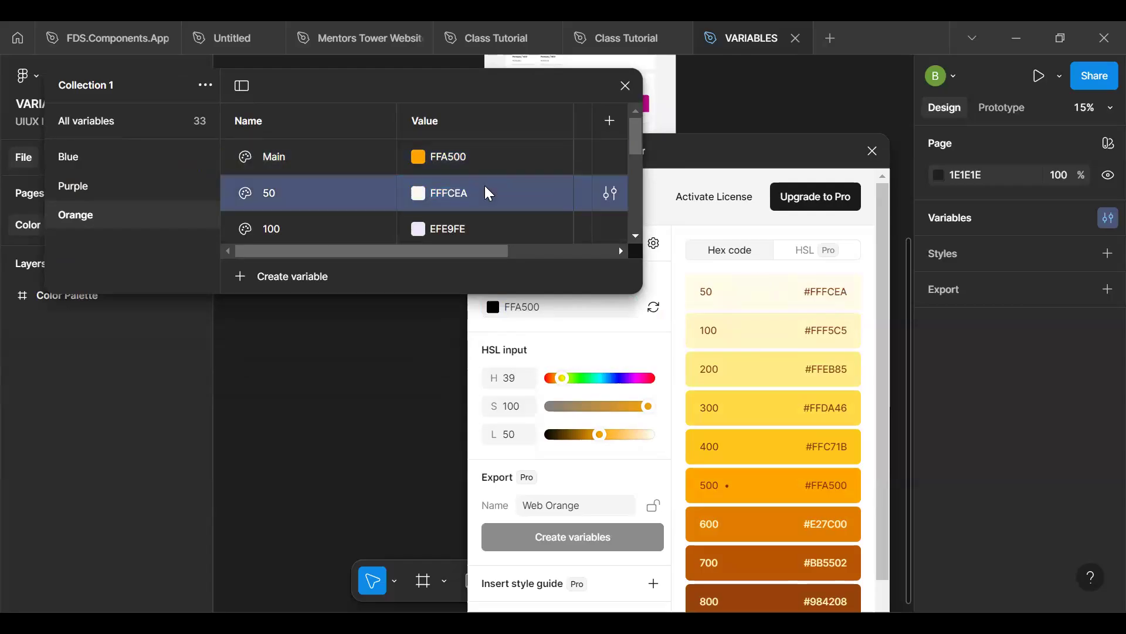
{"action": "double_click", "coordinate": [832, 330]}
{"action": "key", "text": "ctrl+c"}
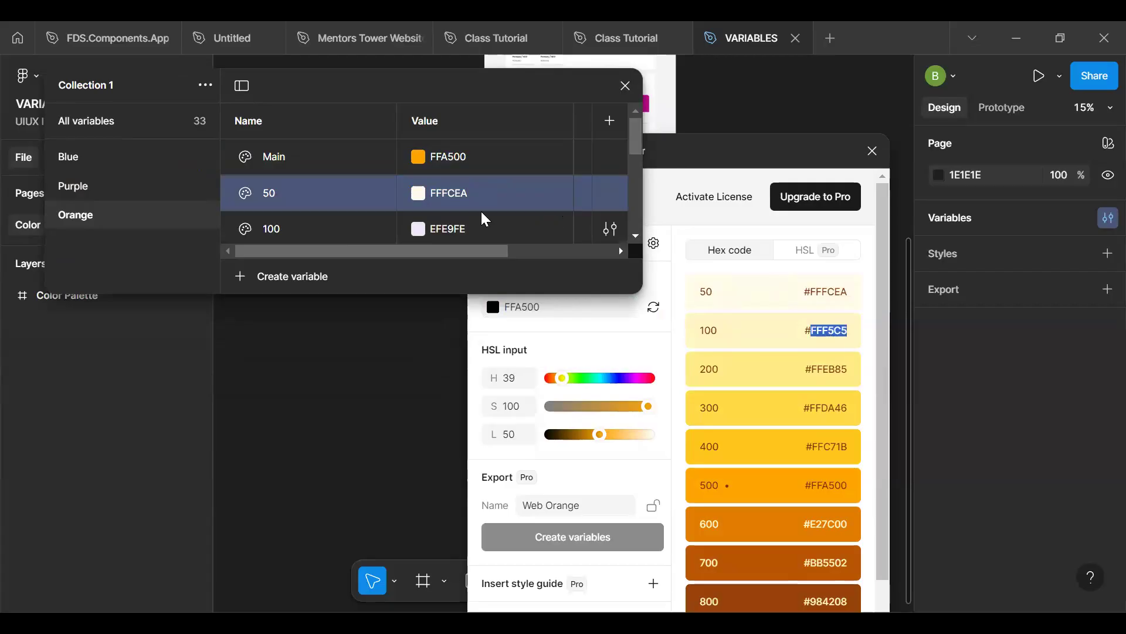
{"action": "left_click", "coordinate": [475, 234]}
{"action": "key", "text": "ctrl+v"}
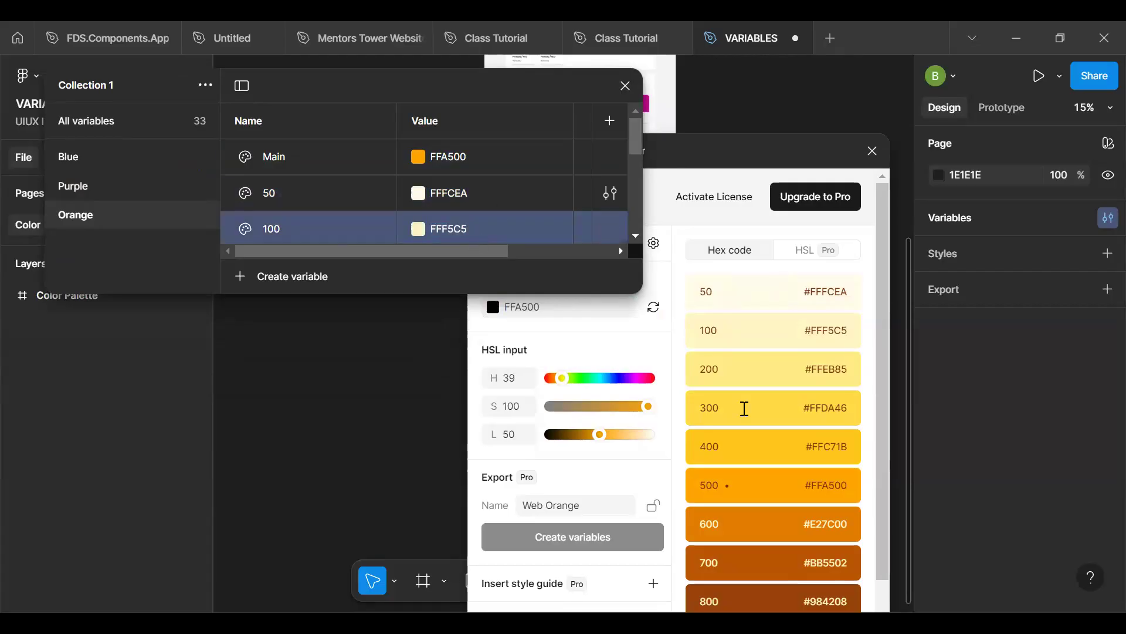
- Set the Orange group's 200 variable to FFEB85 and its 300 variable to FFDA46 from the matching generator shades
{"action": "double_click", "coordinate": [830, 369]}
{"action": "key", "text": "ctrl+c"}
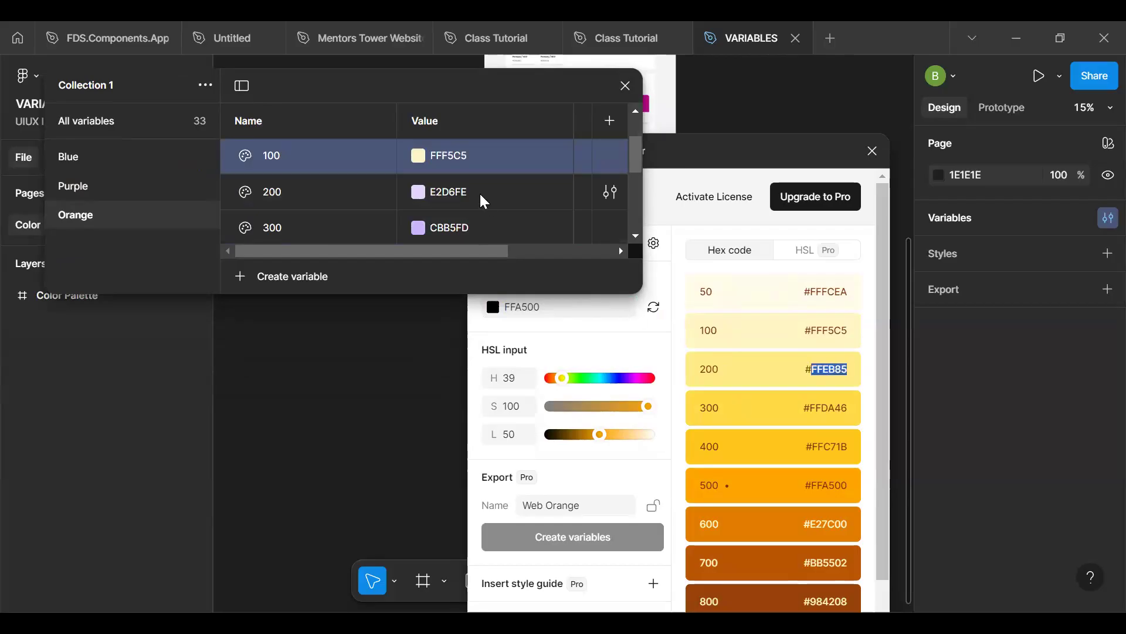
{"action": "left_click", "coordinate": [480, 192]}
{"action": "key", "text": "ctrl+v"}
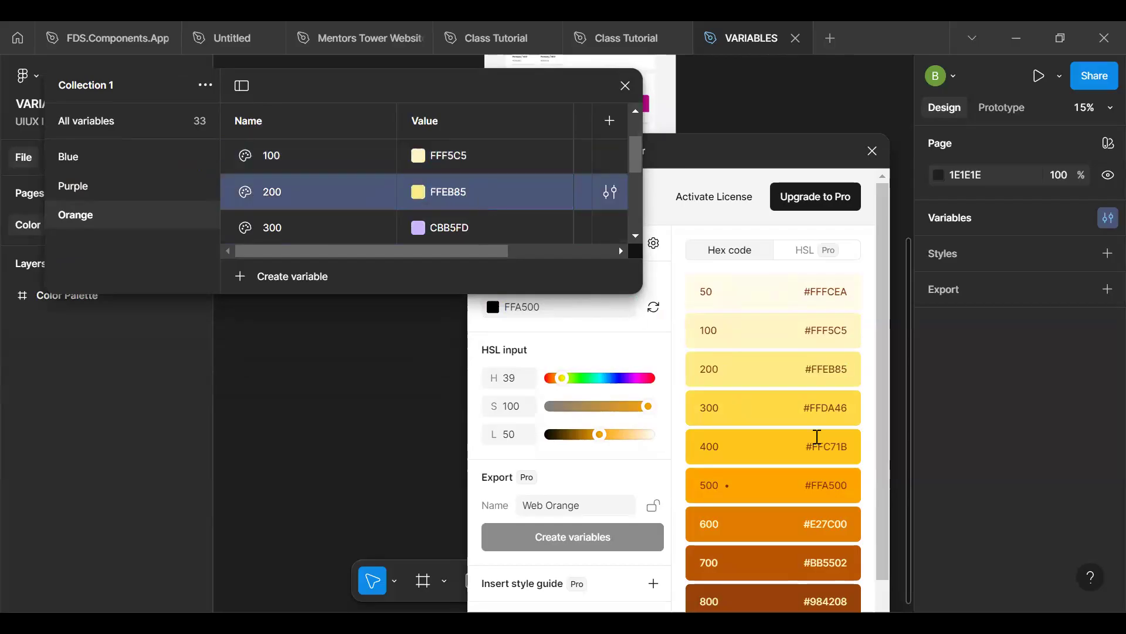
{"action": "double_click", "coordinate": [833, 408]}
{"action": "key", "text": "ctrl+c"}
{"action": "left_click", "coordinate": [508, 222]}
{"action": "key", "text": "ctrl+v"}
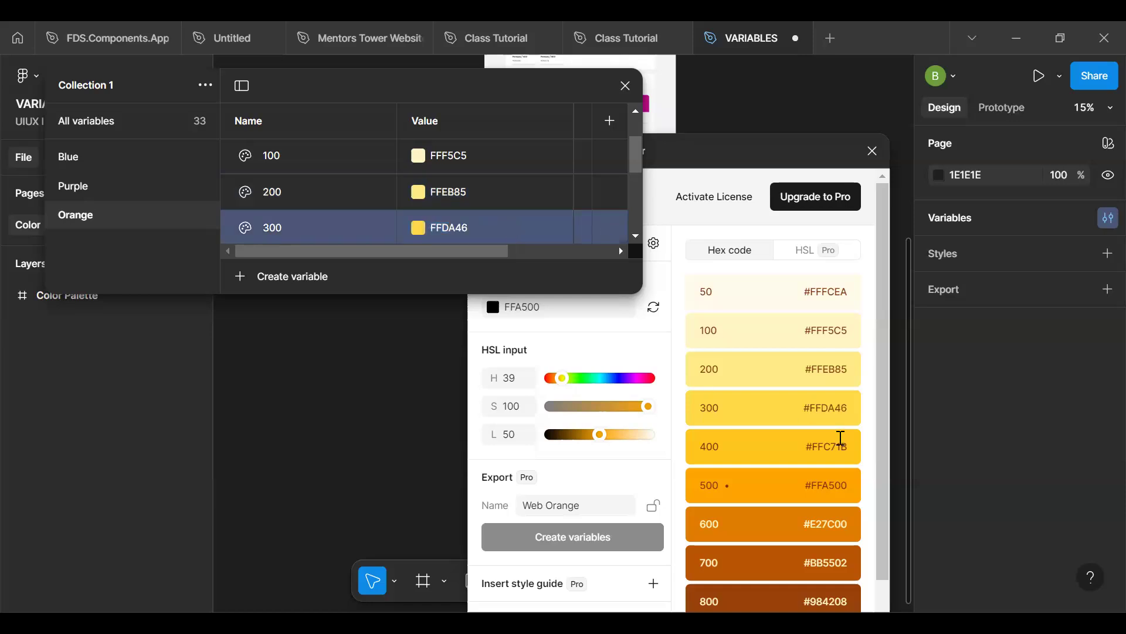
- Set the Orange group's 400 variable to shade 400, FFC71B, and its 500 variable to the generator's shade 600, E27C00
{"action": "double_click", "coordinate": [837, 445]}
{"action": "left_click_drag", "start_coordinate": [632, 166], "coordinate": [632, 188]}
{"action": "left_click", "coordinate": [475, 182]}
{"action": "key", "text": "ctrl+v"}
{"action": "key", "text": "Return"}
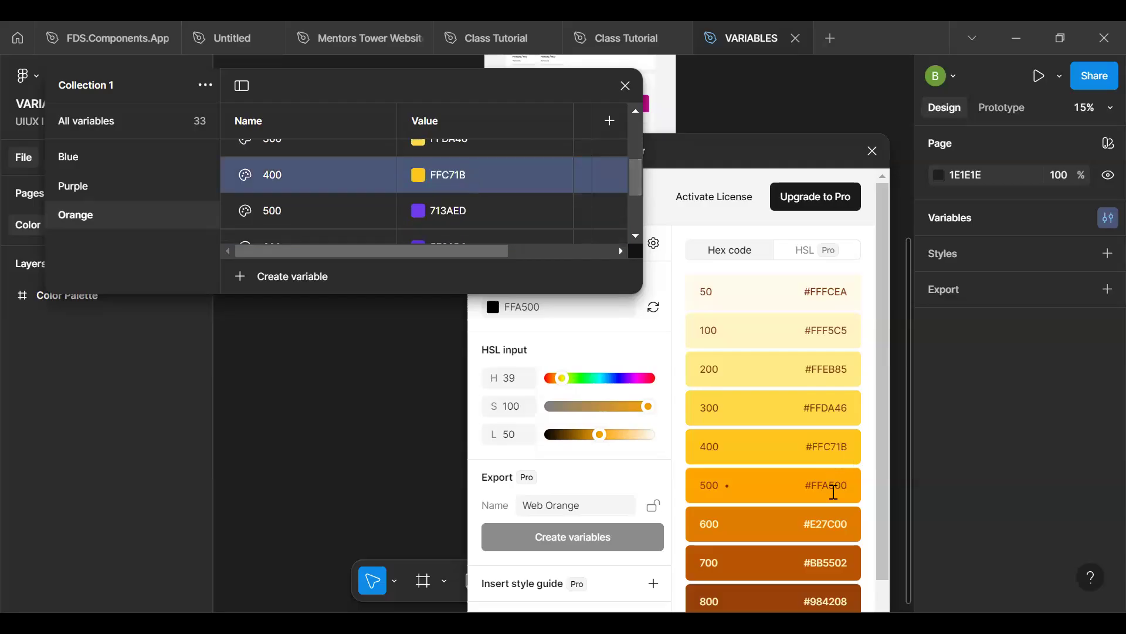
{"action": "double_click", "coordinate": [833, 524]}
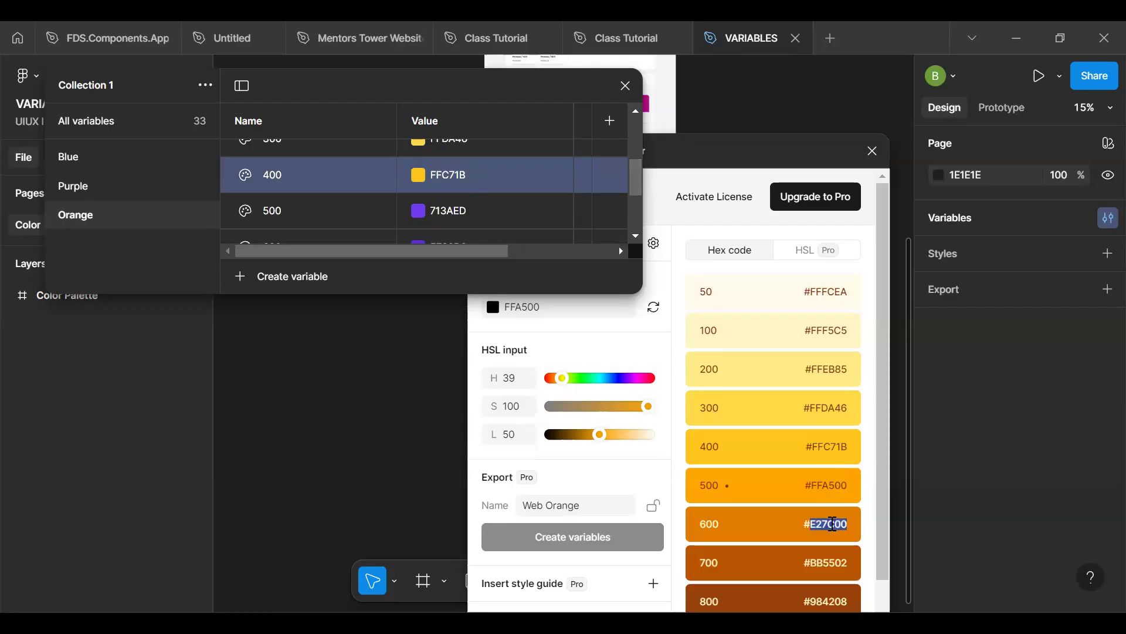
{"action": "left_click", "coordinate": [476, 213]}
{"action": "key", "text": "ctrl+v"}
{"action": "key", "text": "Return"}
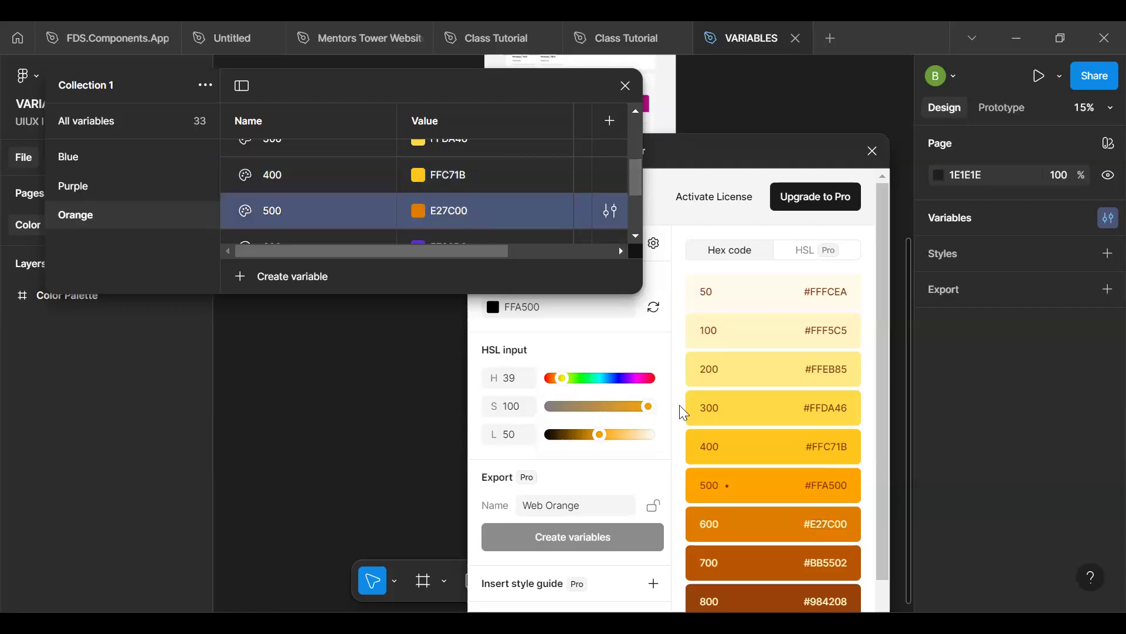
- Set the Orange group's 600 variable to the generator's shade 700, BB5502
{"action": "double_click", "coordinate": [829, 524]}
{"action": "double_click", "coordinate": [829, 563]}
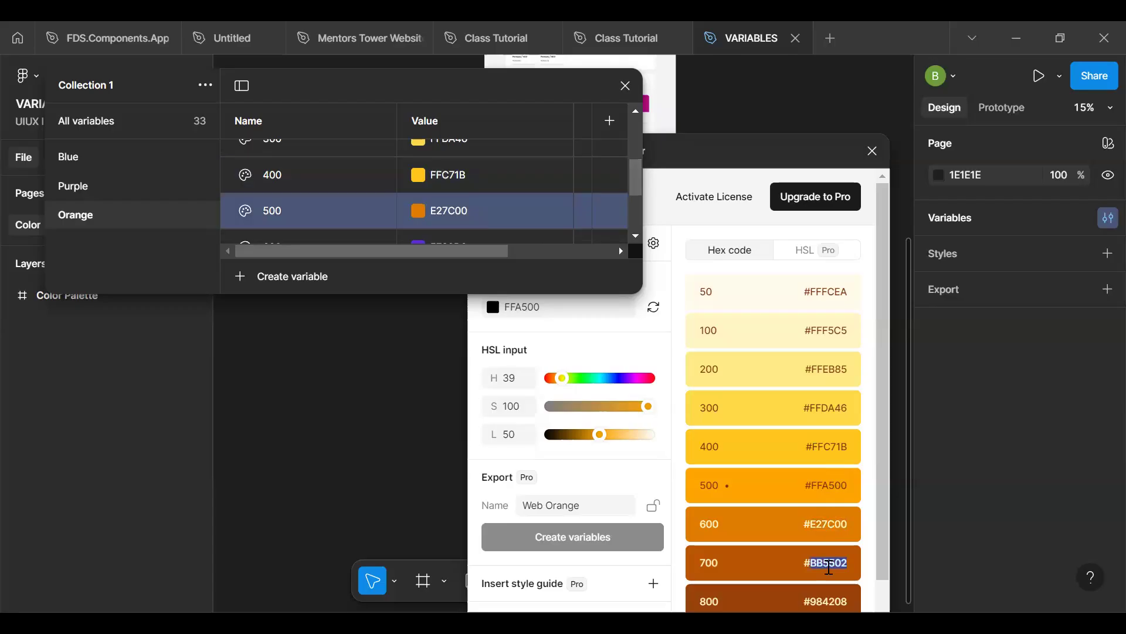
{"action": "double_click", "coordinate": [477, 237]}
{"action": "type", "text": "bb5502"}
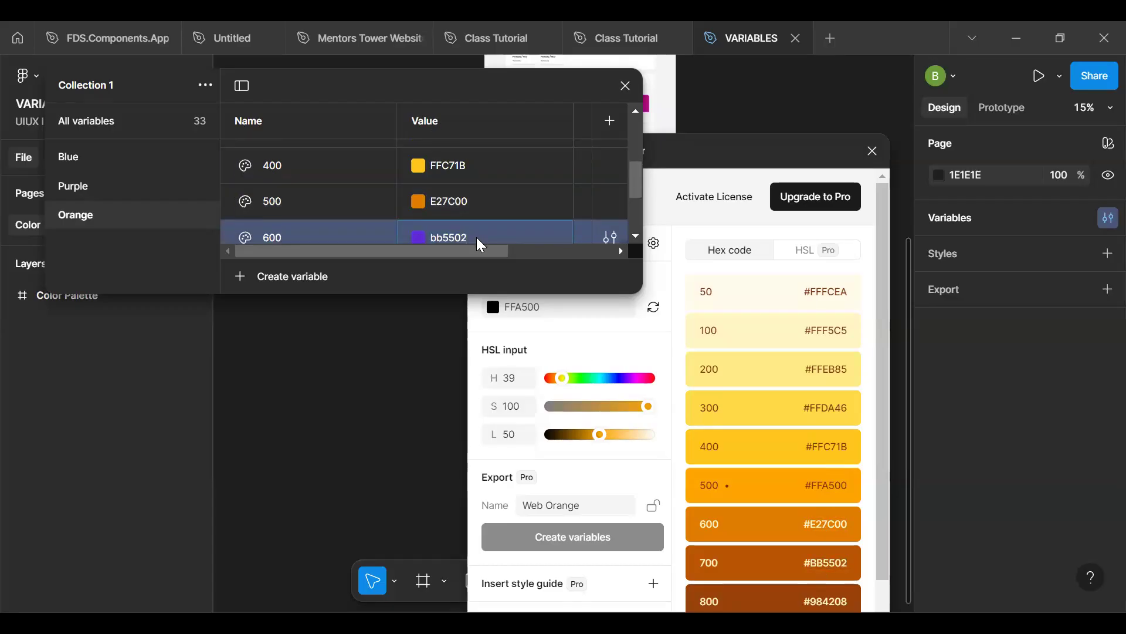
{"action": "key", "text": "Return"}
- Set the Orange group's 700 variable to the generator's shade 800, 984208
{"action": "scroll", "coordinate": [633, 199], "scroll_direction": "down", "scroll_amount": 2}
{"action": "left_click_drag", "start_coordinate": [633, 210], "coordinate": [633, 221]}
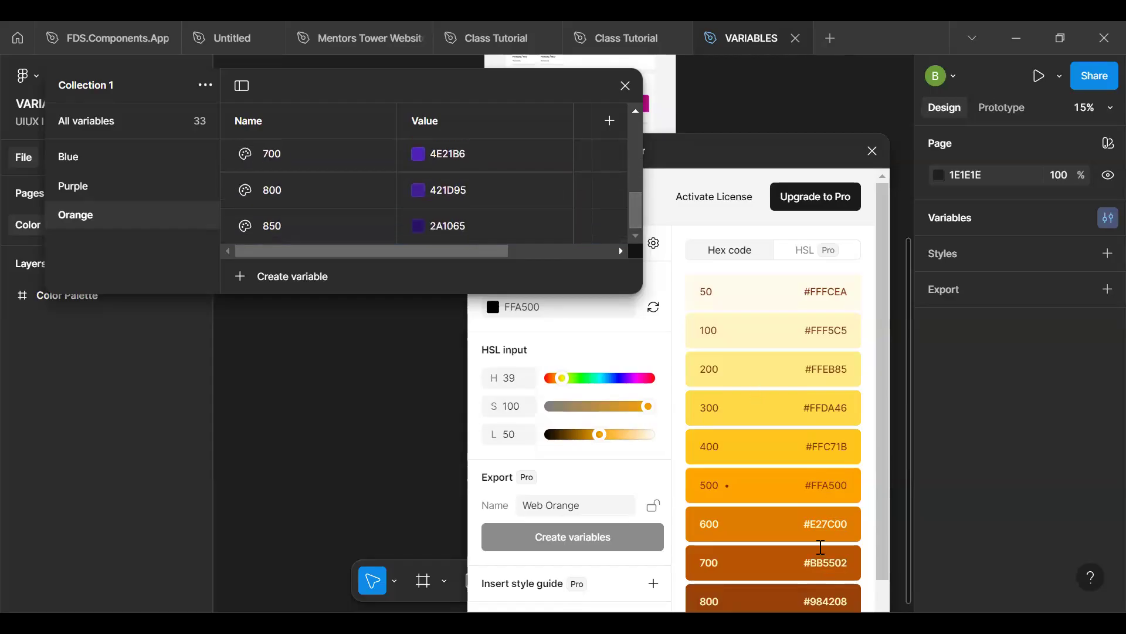
{"action": "key", "text": "ctrl+a"}
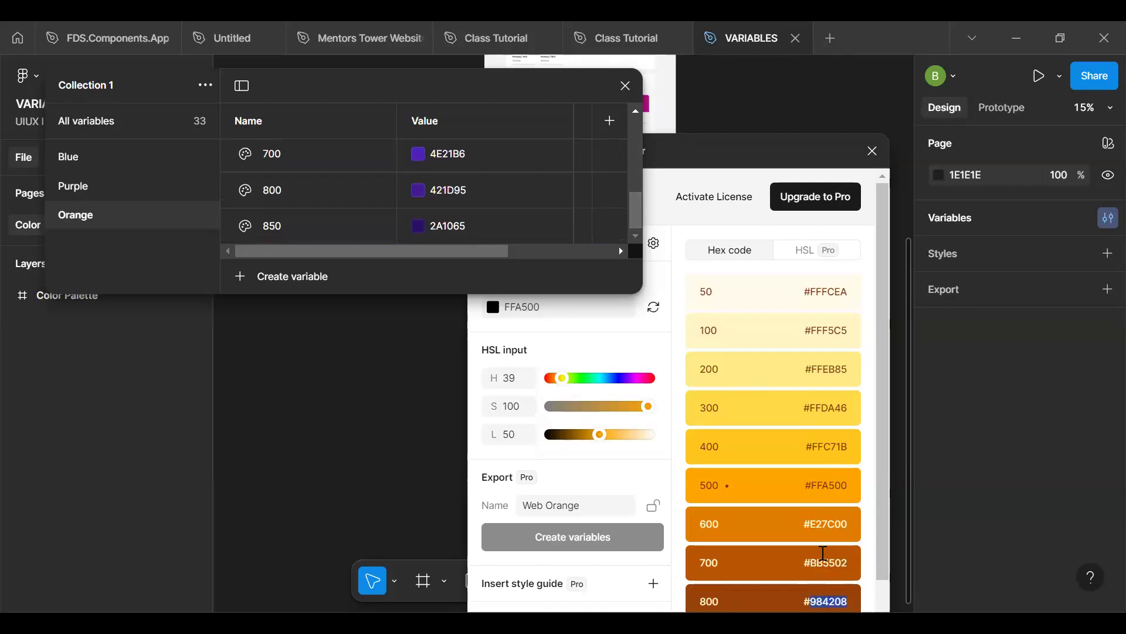
{"action": "left_click", "coordinate": [469, 154]}
{"action": "key", "text": "ctrl+v"}
{"action": "key", "text": "Return"}
- Move the generator window to expose its darkest shades and set the Orange group's 800 variable to shade 900, 7C360B
{"action": "left_click_drag", "start_coordinate": [711, 141], "coordinate": [777, 22]}
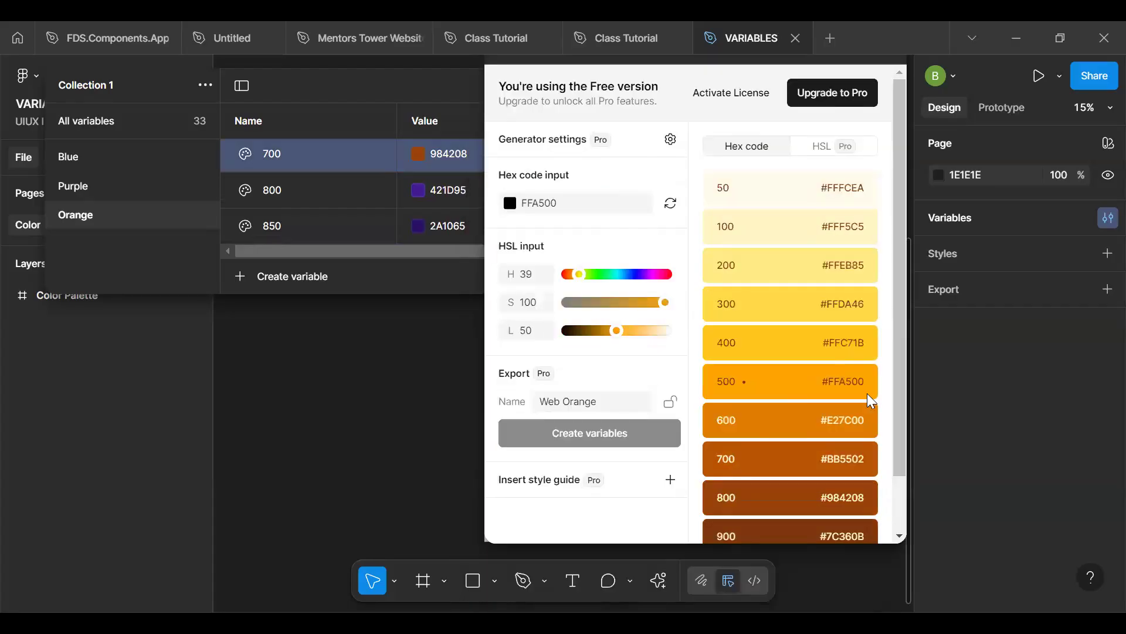
{"action": "scroll", "coordinate": [880, 446], "scroll_direction": "down", "scroll_amount": 2}
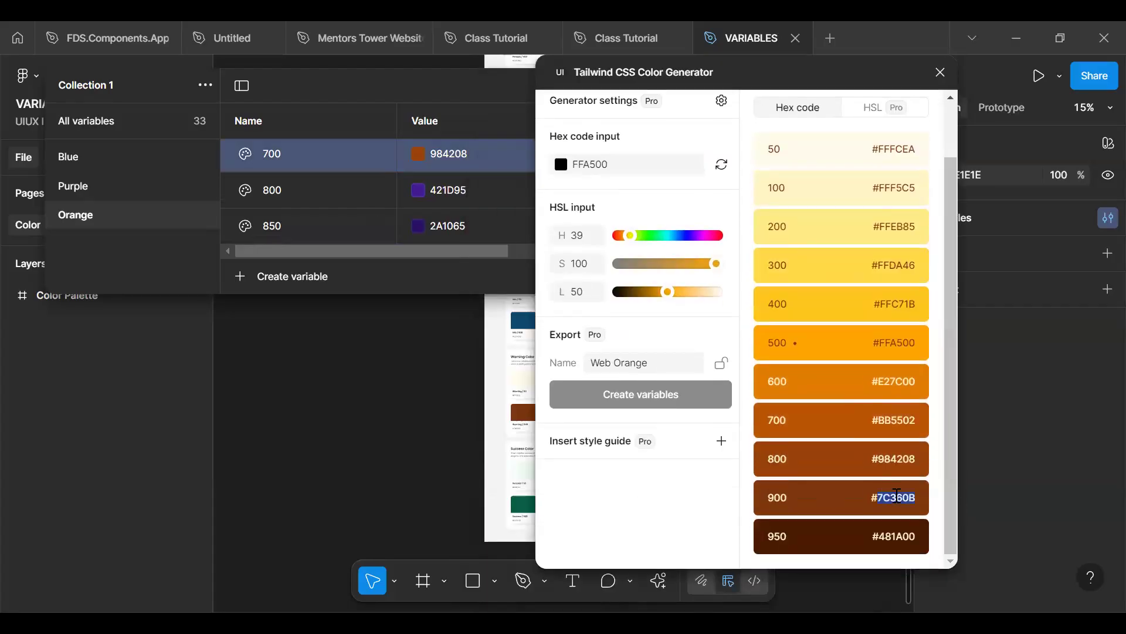
{"action": "double_click", "coordinate": [474, 186]}
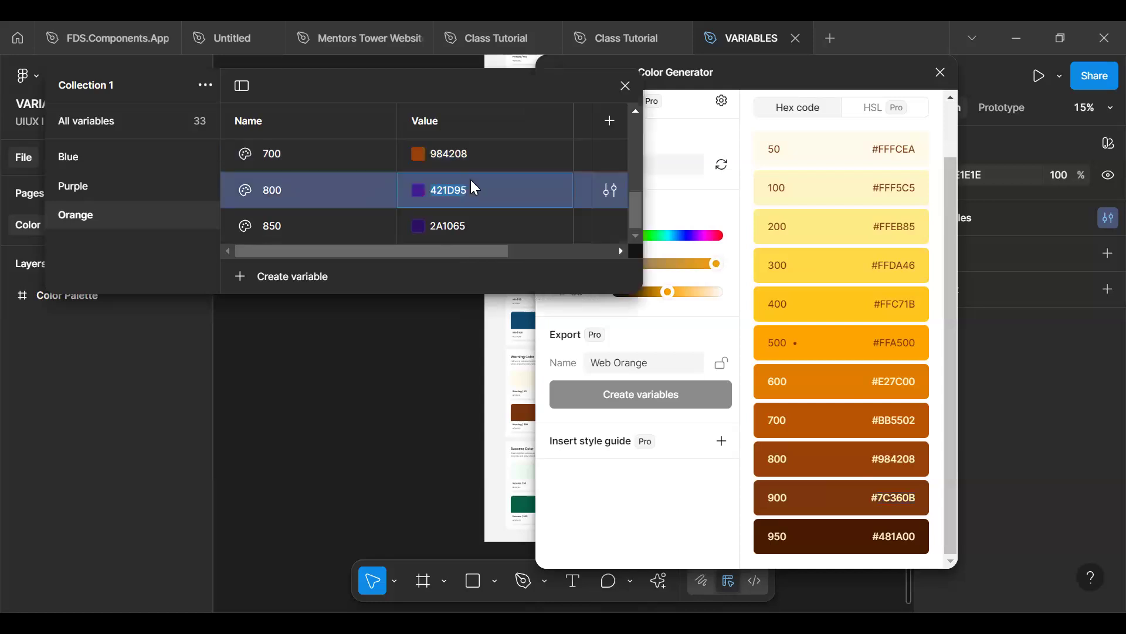
{"action": "key", "text": "ctrl+v"}
{"action": "key", "text": "Return"}
- Set the Orange group's 850 variable to the generator's shade 950, 481A00, and close the generator and variables windows
{"action": "double_click", "coordinate": [896, 545]}
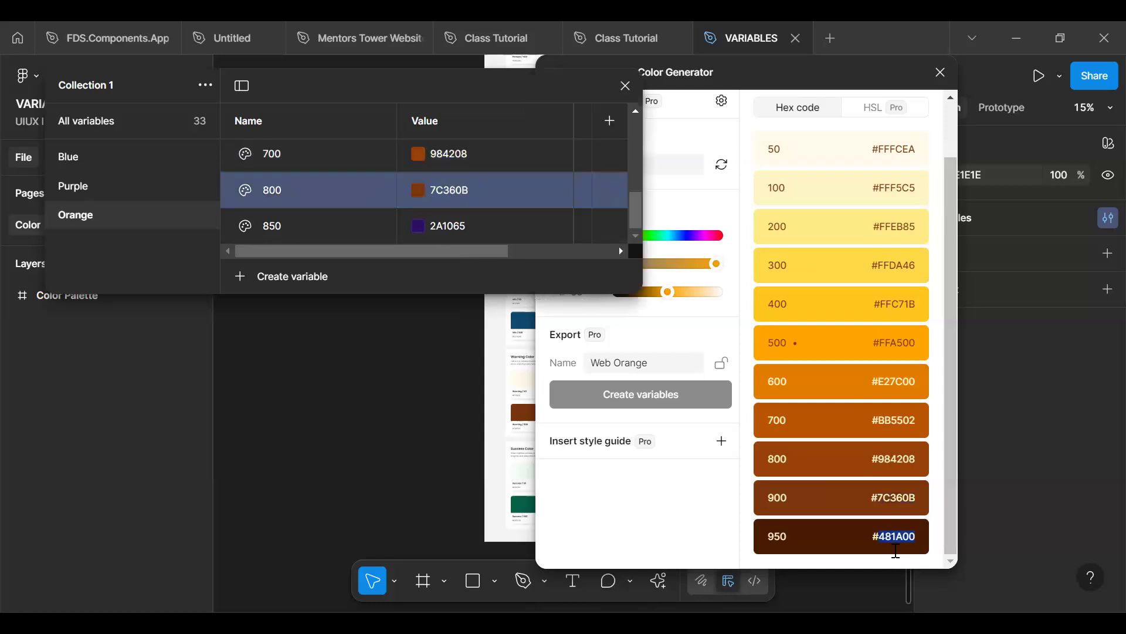
{"action": "double_click", "coordinate": [466, 225]}
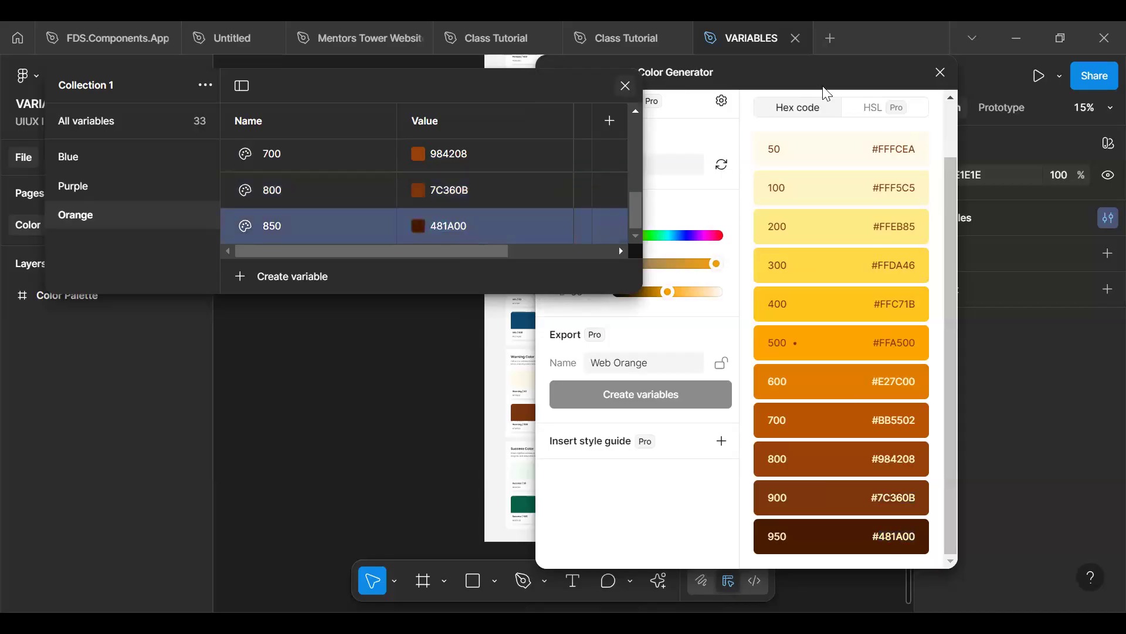
{"action": "left_click_drag", "start_coordinate": [857, 78], "coordinate": [926, 74]}
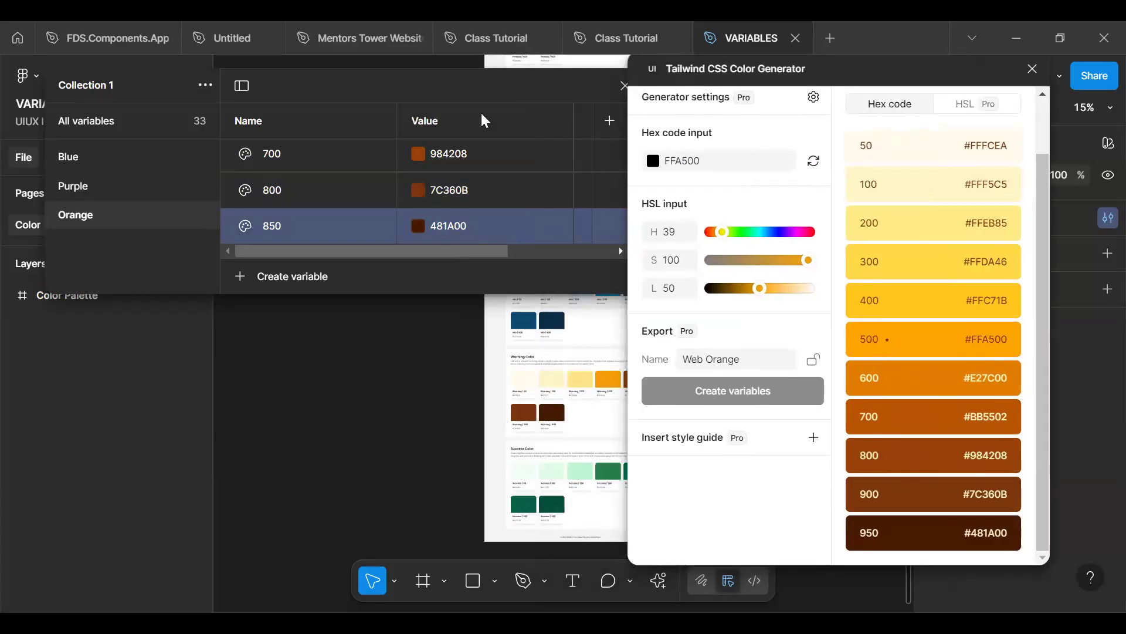
{"action": "left_click_drag", "start_coordinate": [484, 90], "coordinate": [369, 111]}
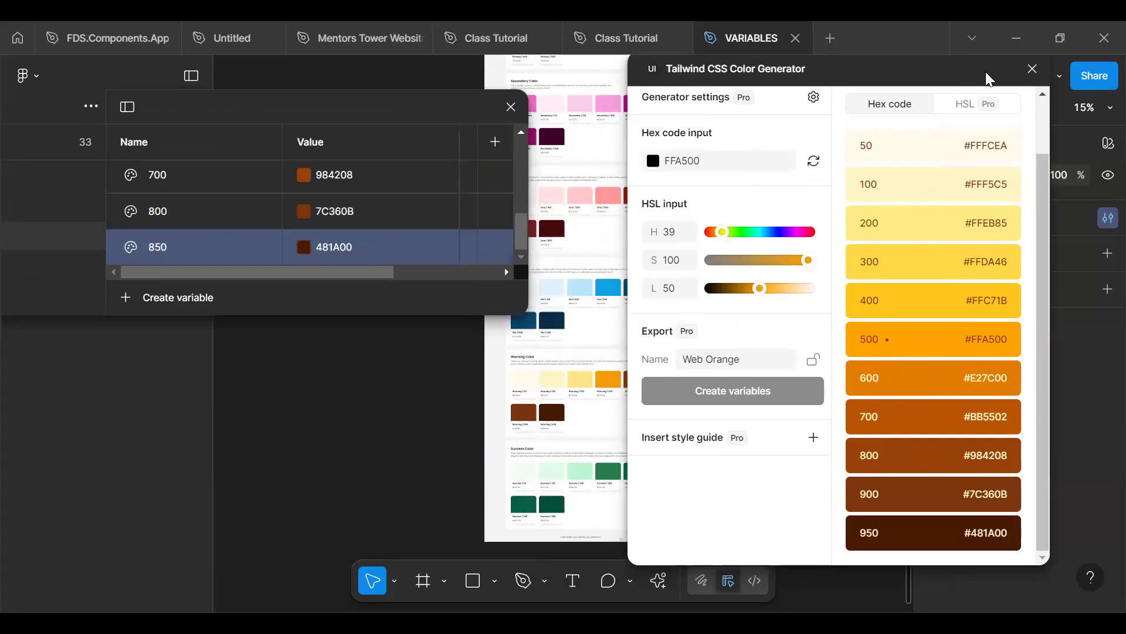
{"action": "left_click", "coordinate": [1033, 69]}
{"action": "left_click", "coordinate": [511, 106]}
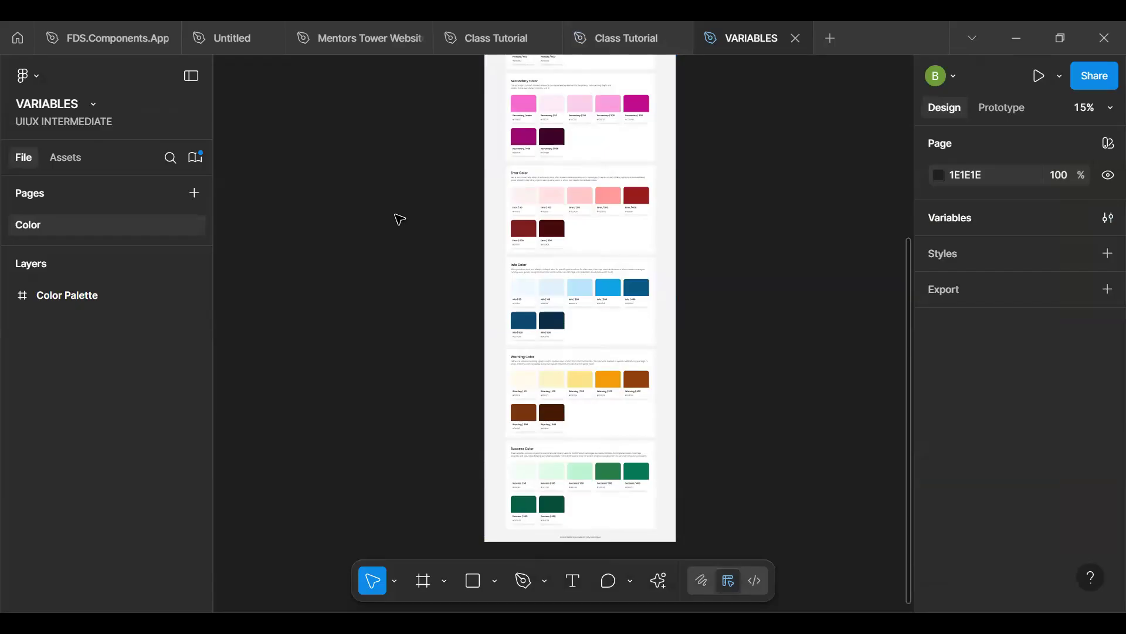
- Reopen the local variables and rename Collection 1 as Brand
{"action": "left_click", "coordinate": [1108, 218]}
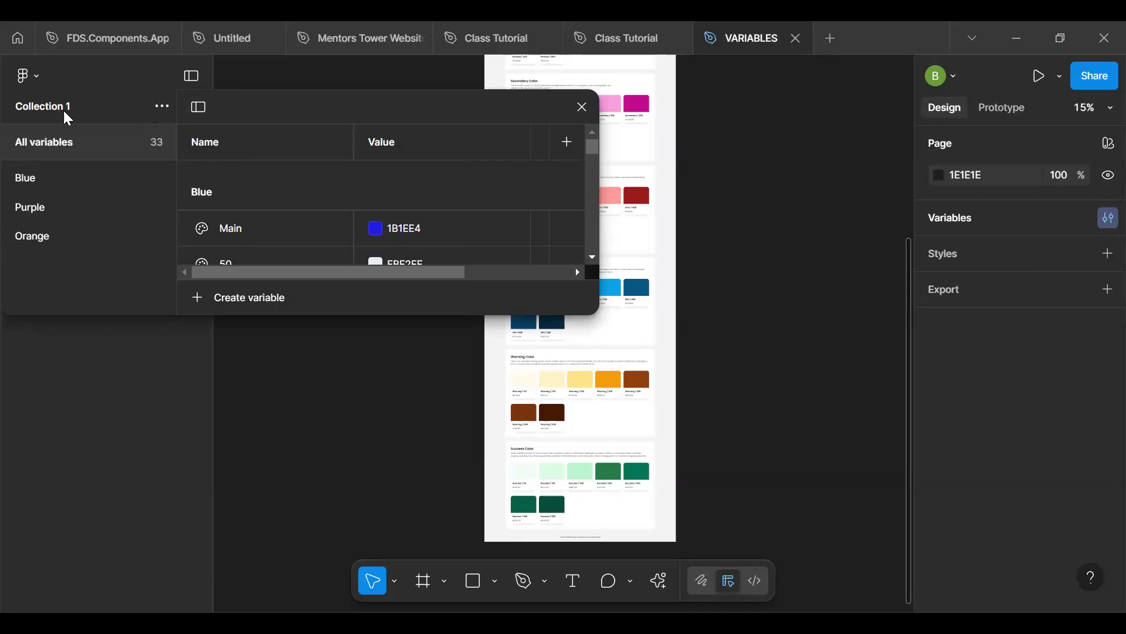
{"action": "left_click", "coordinate": [161, 106]}
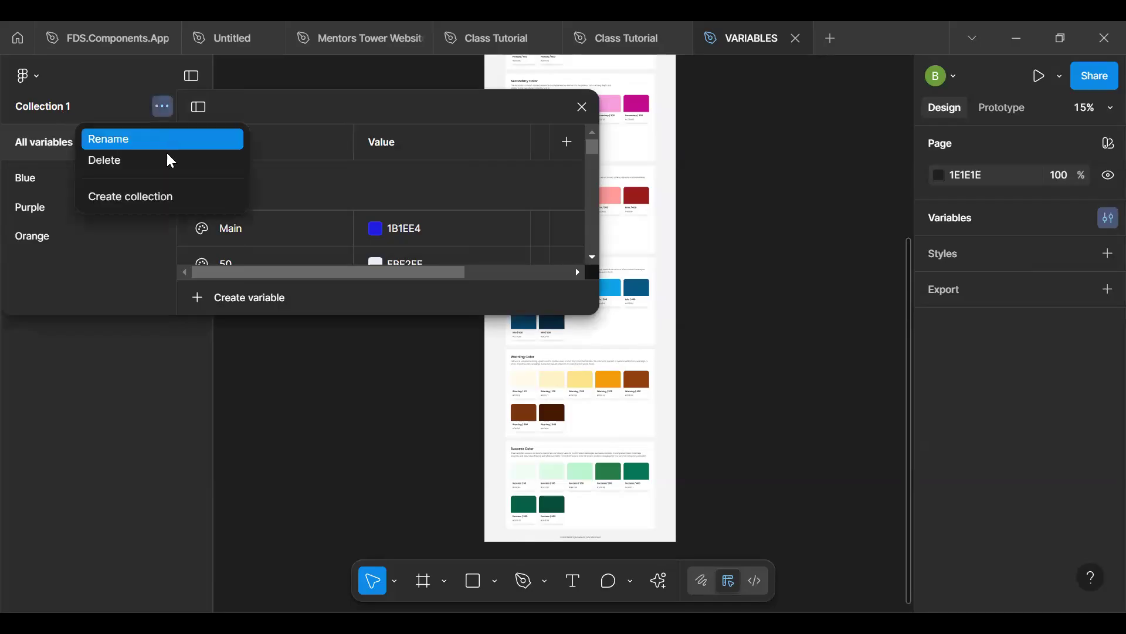
{"action": "left_click", "coordinate": [164, 141]}
{"action": "type", "text": "Brand"}
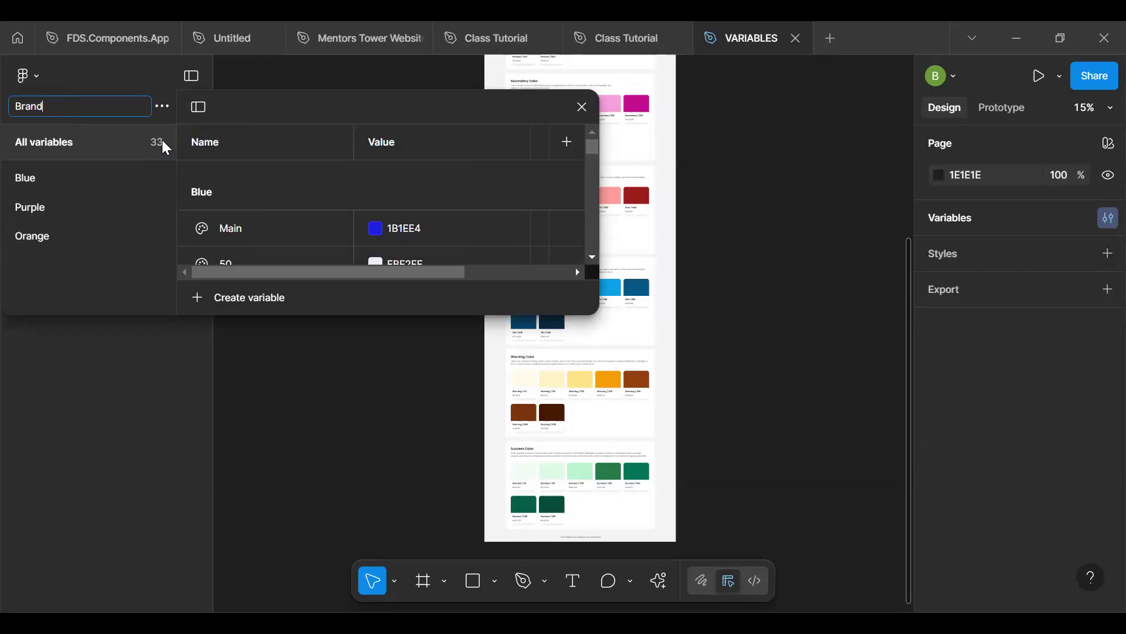
{"action": "key", "text": "Return"}
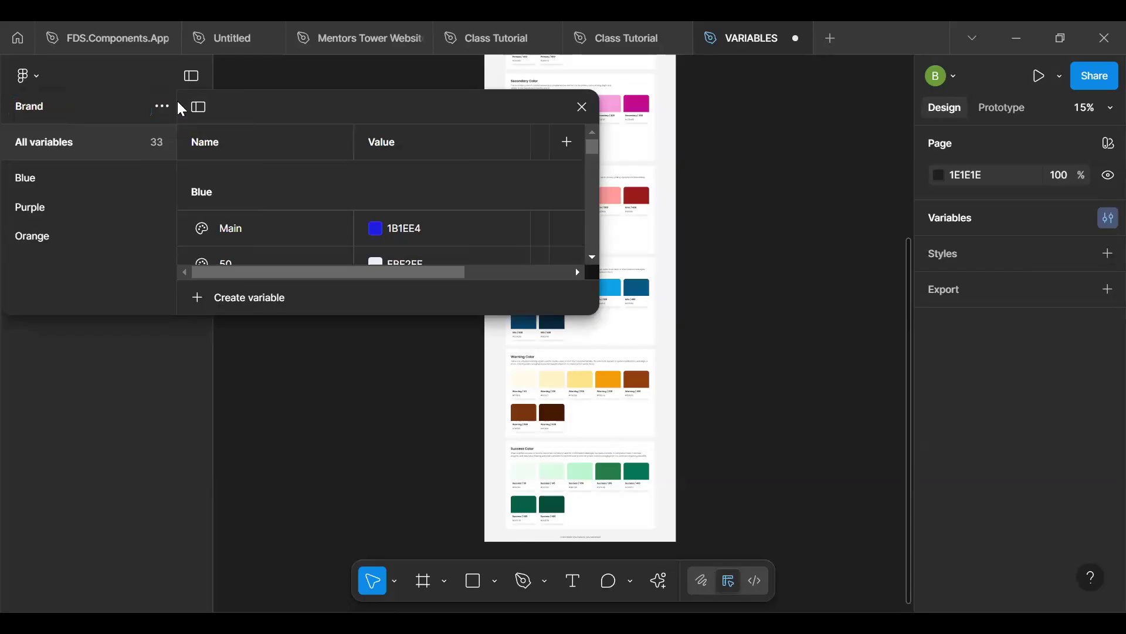
- Create a second variable collection named Alias and enlarge the variables window
{"action": "left_click", "coordinate": [162, 107]}
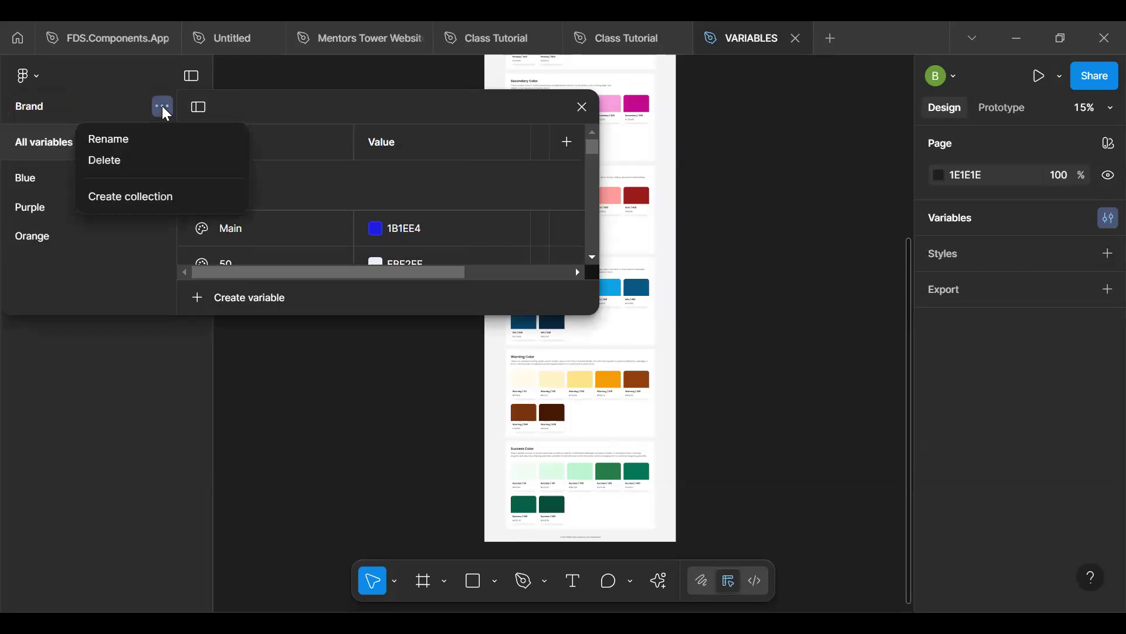
{"action": "left_click", "coordinate": [144, 194]}
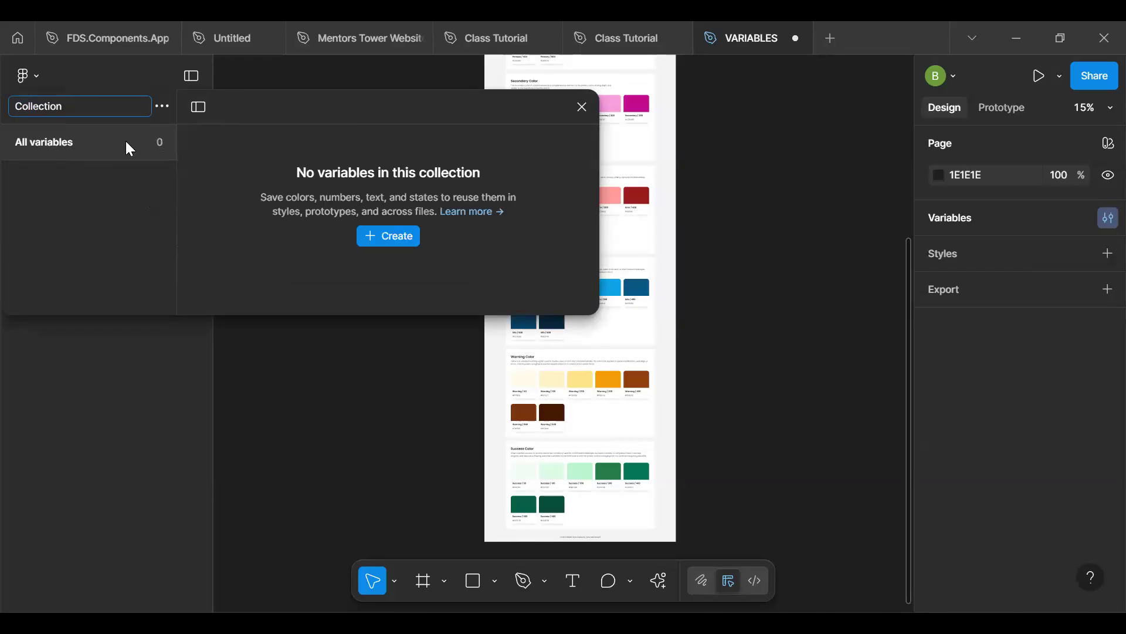
{"action": "type", "text": "Alias"}
{"action": "key", "text": "Return"}
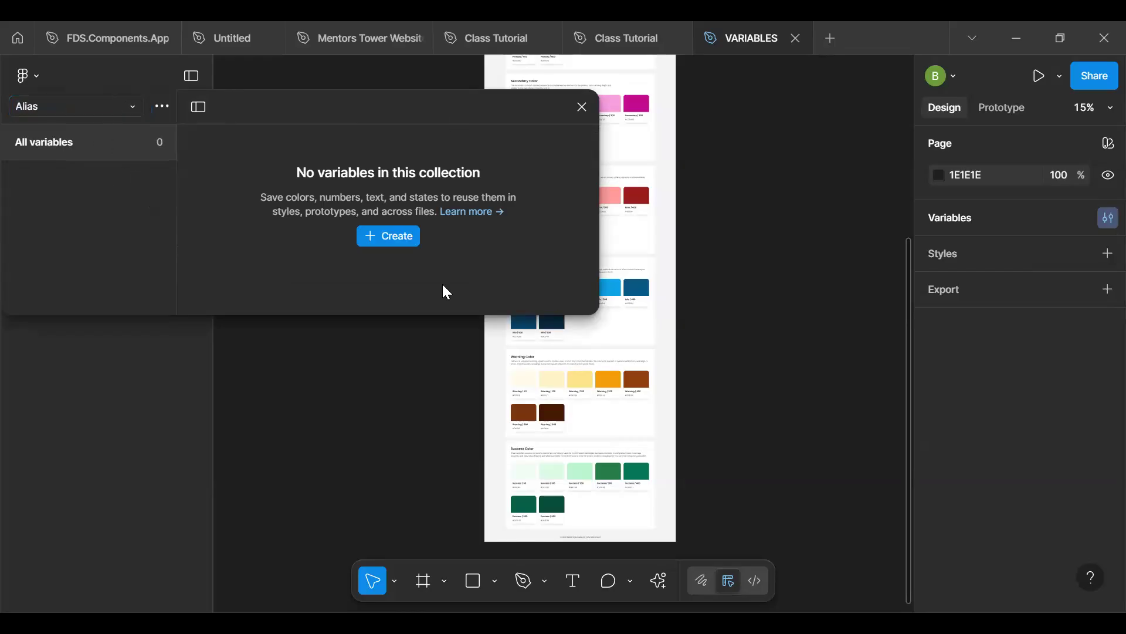
{"action": "left_click_drag", "start_coordinate": [440, 314], "coordinate": [448, 550]}
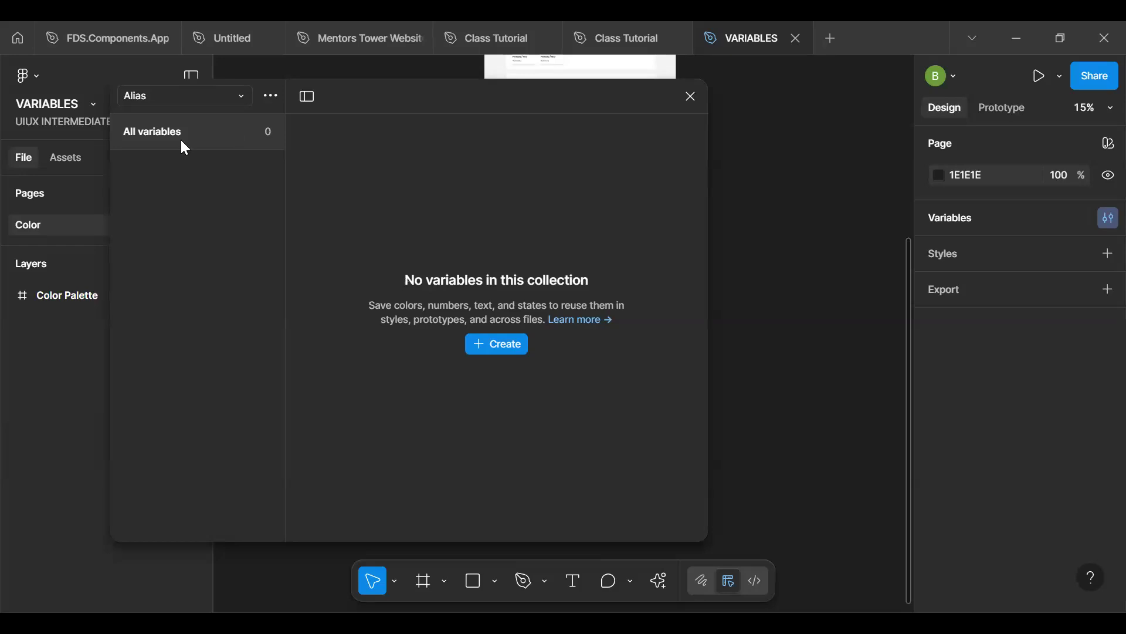
- Review the Blue, Purple and Orange groups in the Brand collection and return to the Alias collection
{"action": "left_click", "coordinate": [178, 97]}
{"action": "left_click", "coordinate": [271, 134]}
{"action": "left_click", "coordinate": [223, 101]}
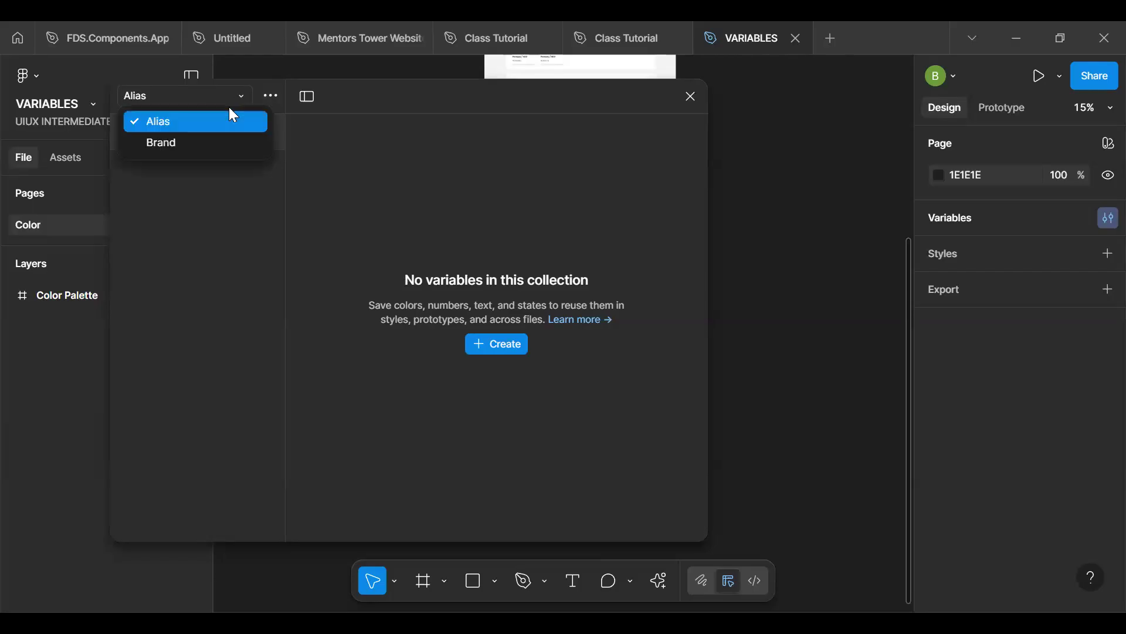
{"action": "left_click", "coordinate": [217, 147]}
{"action": "left_click", "coordinate": [217, 171]}
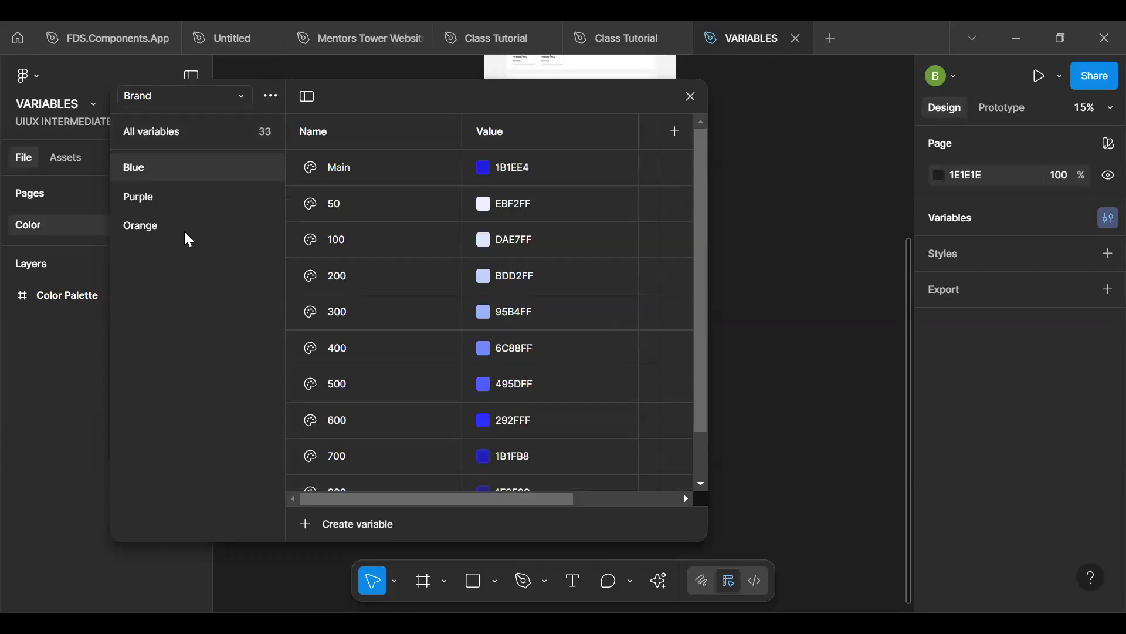
{"action": "left_click", "coordinate": [185, 233], "text": "shift"}
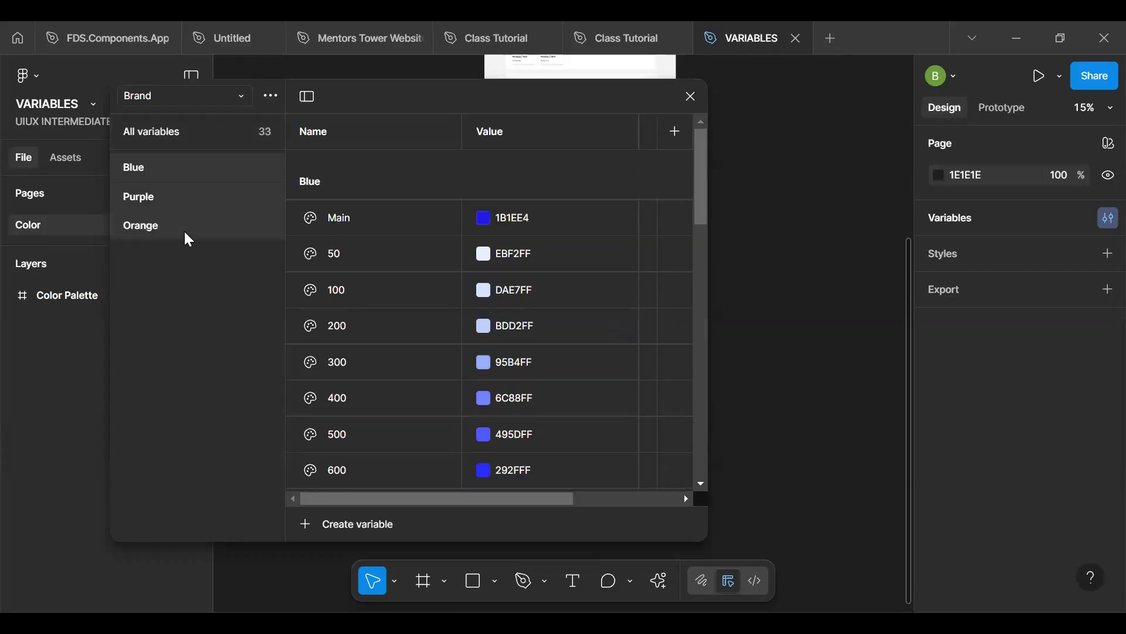
{"action": "left_click", "coordinate": [186, 104]}
{"action": "left_click", "coordinate": [192, 126]}
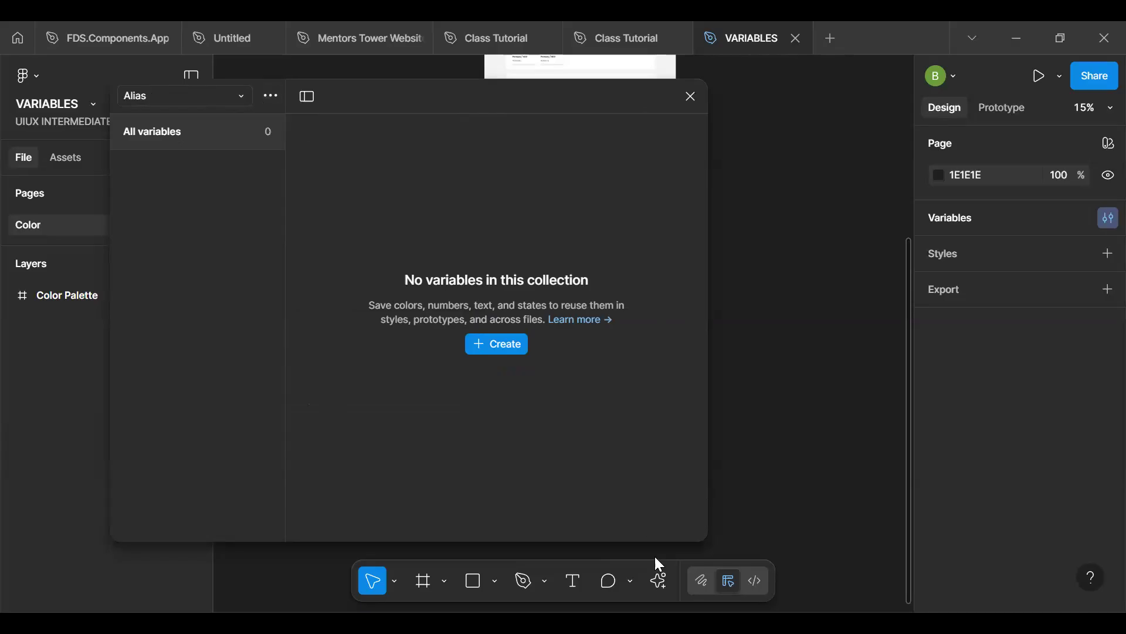
- Launch the Variables Pro plugin and arrange its window beside a narrowed variables window
{"action": "left_click", "coordinate": [659, 579]}
{"action": "left_click_drag", "start_coordinate": [630, 95], "coordinate": [249, 86]}
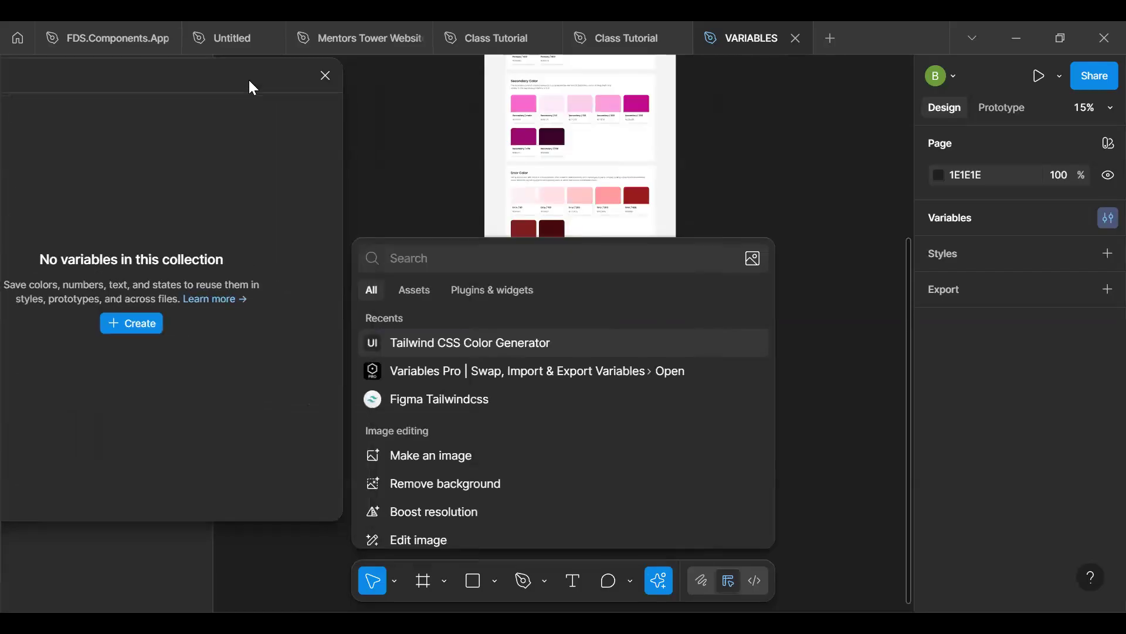
{"action": "left_click", "coordinate": [517, 373]}
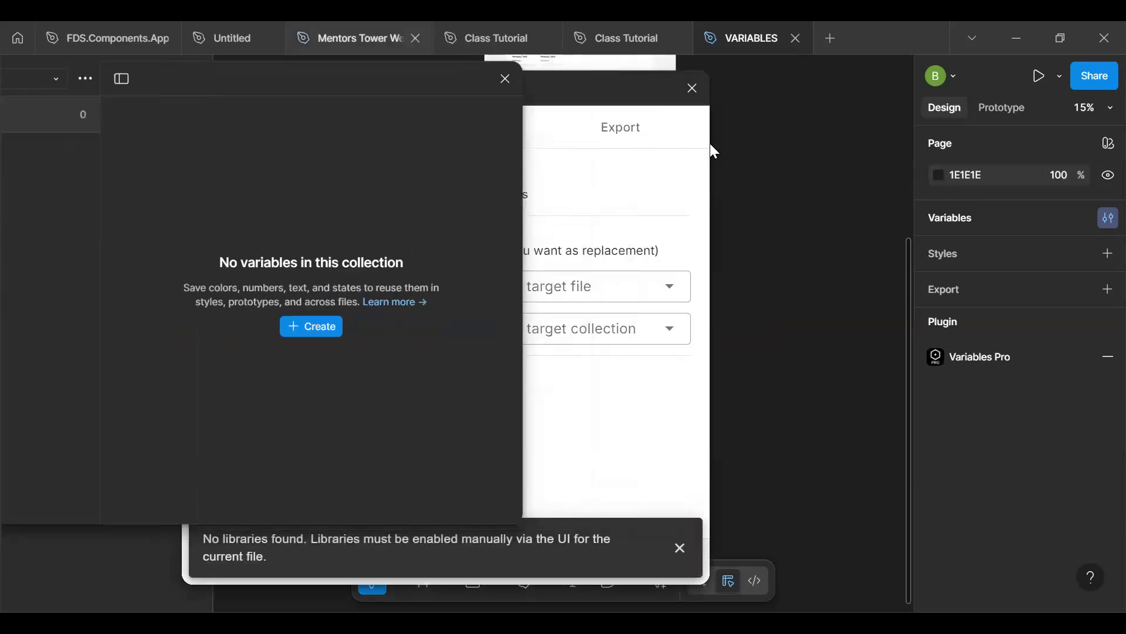
{"action": "left_click_drag", "start_coordinate": [607, 97], "coordinate": [827, 174]}
{"action": "left_click_drag", "start_coordinate": [436, 86], "coordinate": [445, 48]}
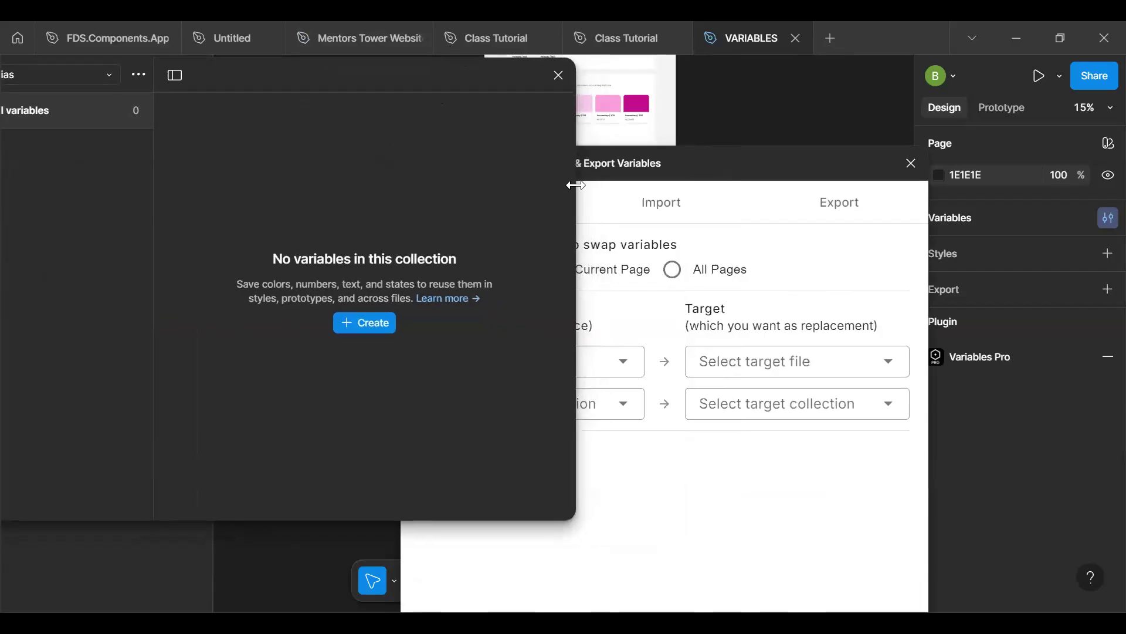
{"action": "left_click_drag", "start_coordinate": [223, 184], "coordinate": [183, 108]}
{"action": "left_click_drag", "start_coordinate": [279, 75], "coordinate": [358, 77]}
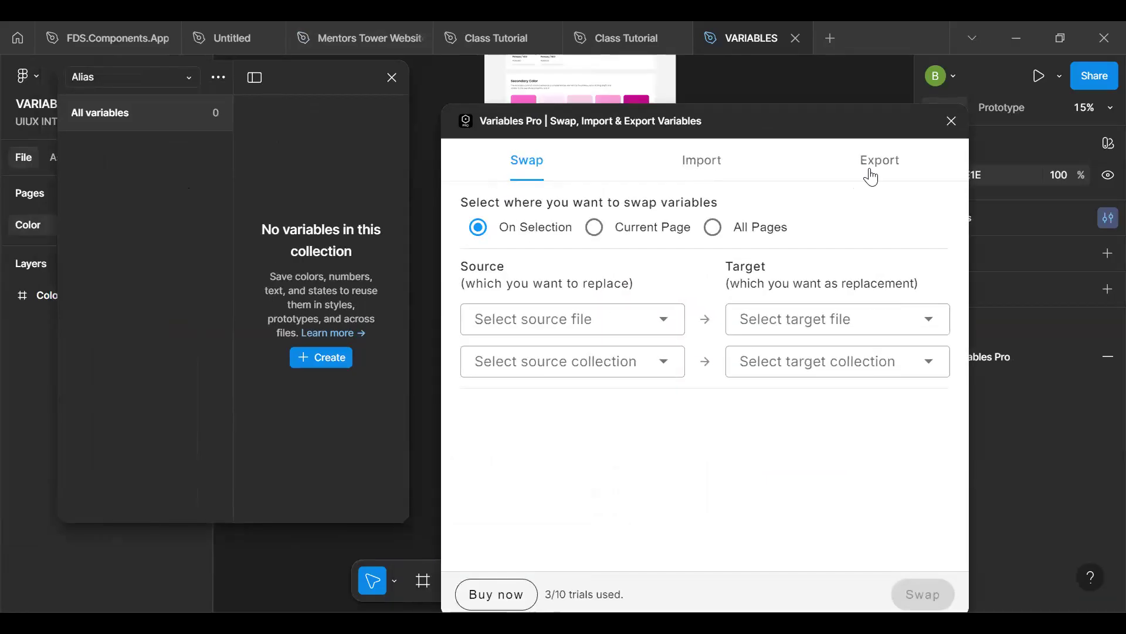
- Exclude the Alias collection from the plugin's export and start exporting only the Brand collection
{"action": "left_click", "coordinate": [870, 170]}
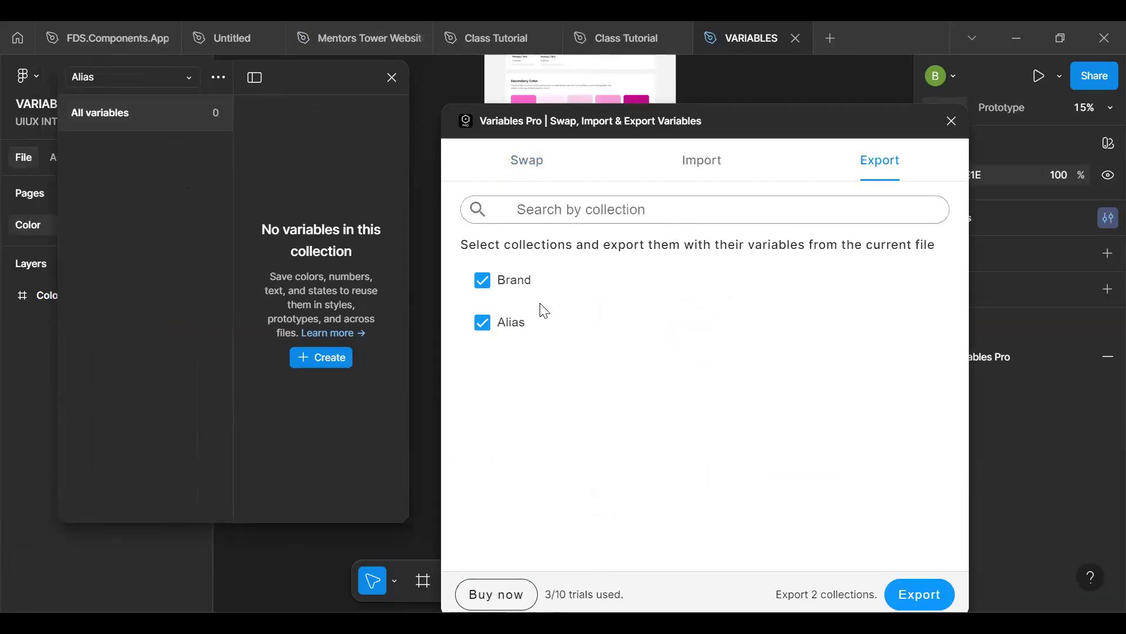
{"action": "left_click", "coordinate": [158, 76]}
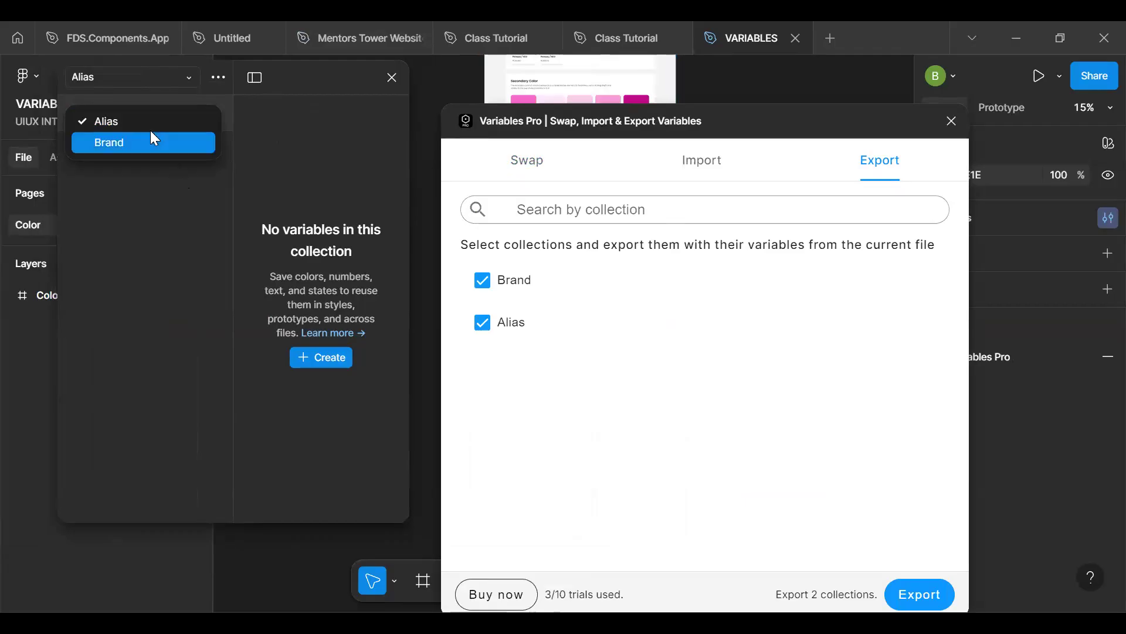
{"action": "left_click", "coordinate": [150, 127]}
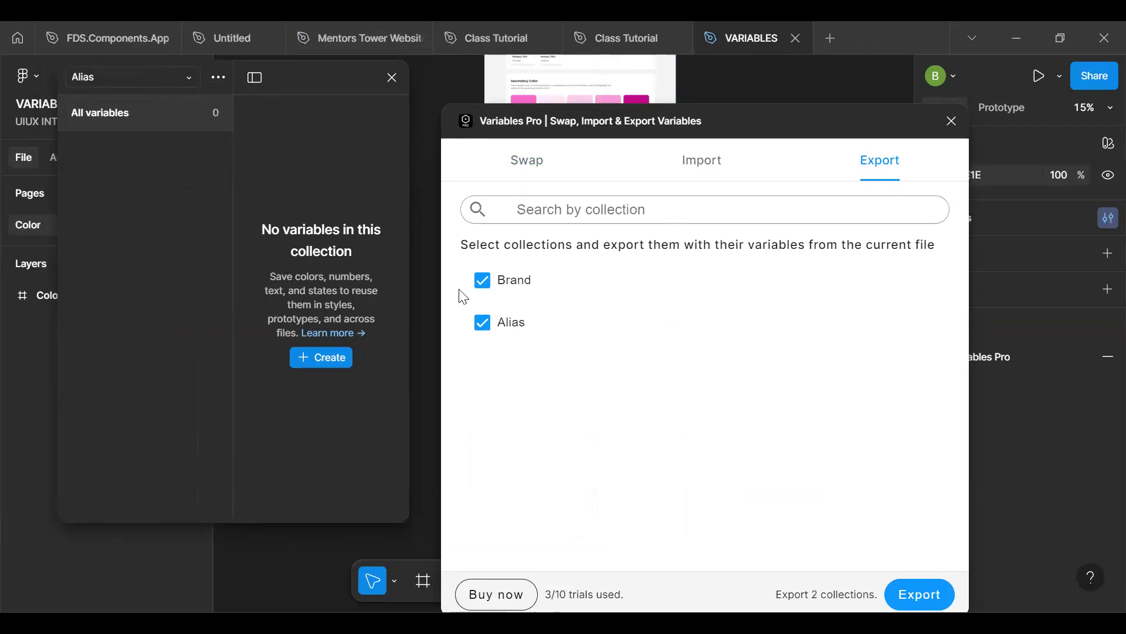
{"action": "left_click", "coordinate": [483, 324]}
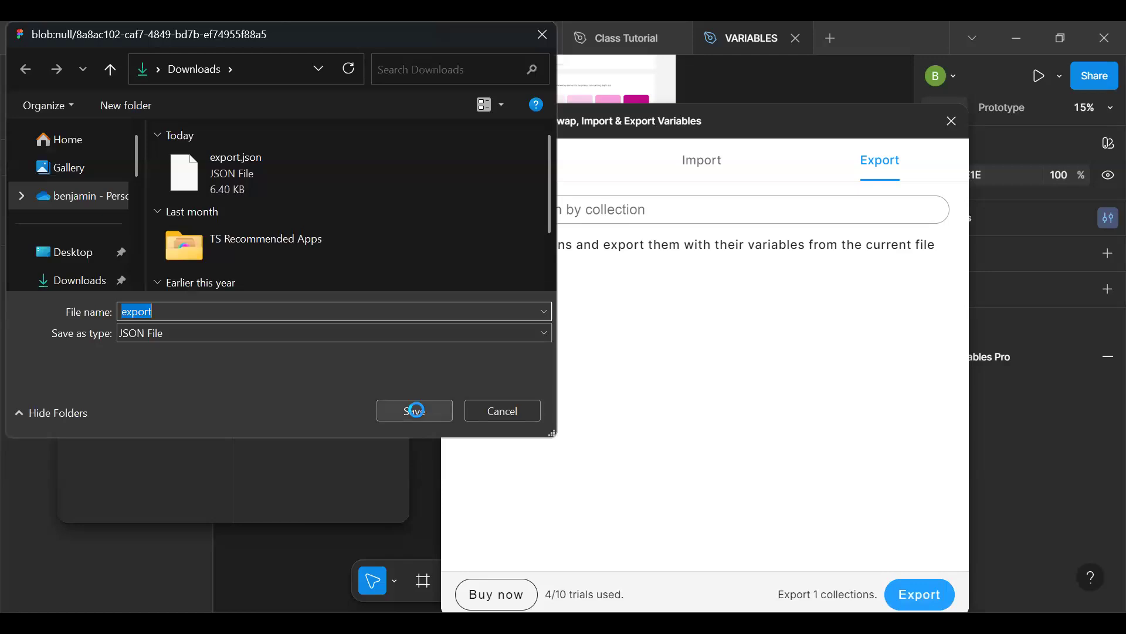
- Decline replacing export.json and save the exported JSON in Downloads as New file
{"action": "left_click", "coordinate": [416, 409]}
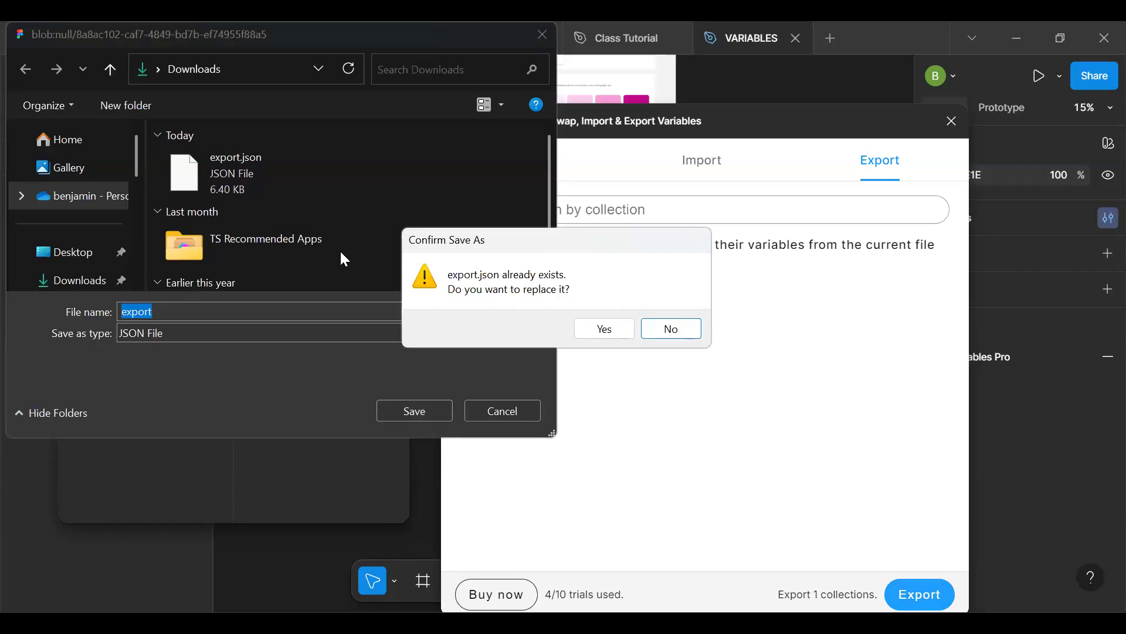
{"action": "left_click", "coordinate": [668, 339]}
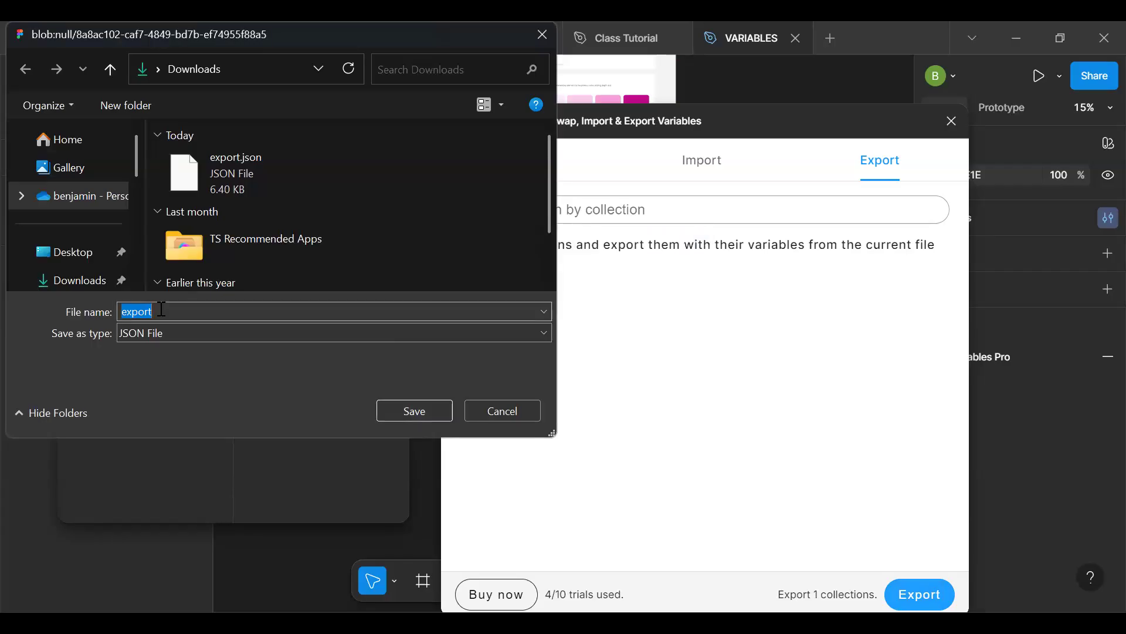
{"action": "key", "text": "BackSpace"}
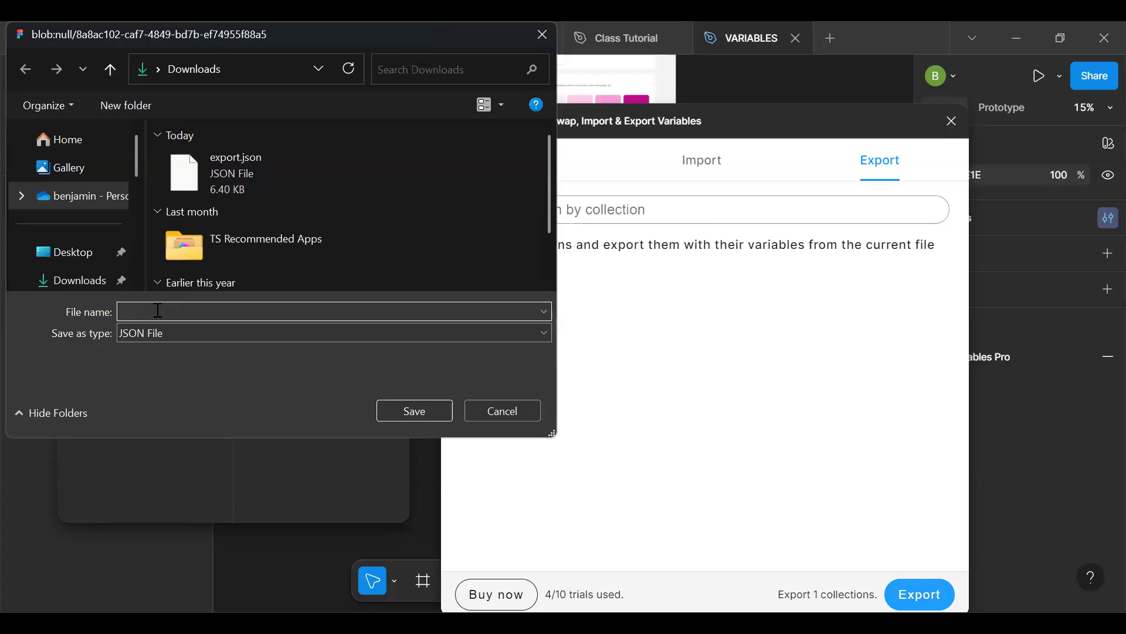
{"action": "type", "text": "New file"}
{"action": "left_click", "coordinate": [438, 410]}
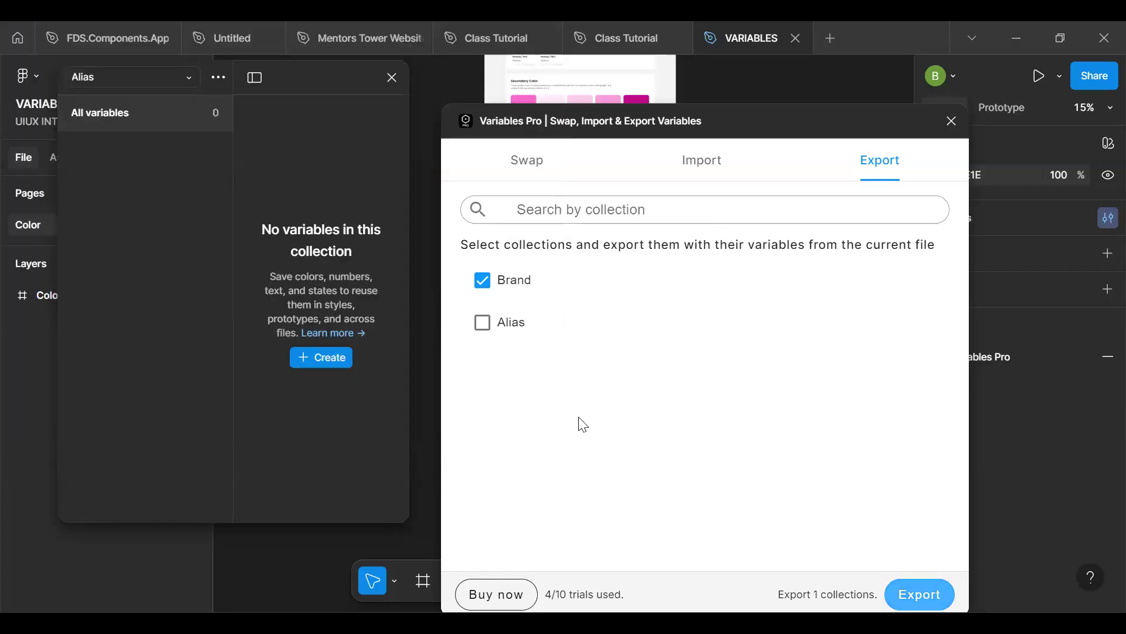
- Import the Brand collection from New file.json with the plugin and close the plugin
{"action": "left_click", "coordinate": [700, 170]}
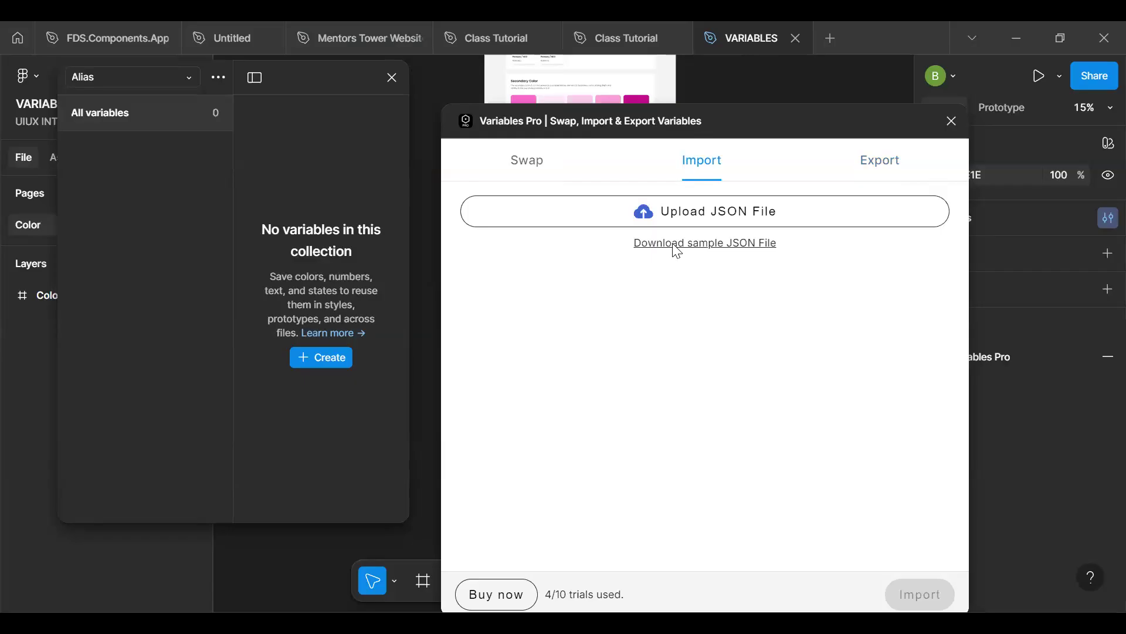
{"action": "left_click", "coordinate": [713, 213]}
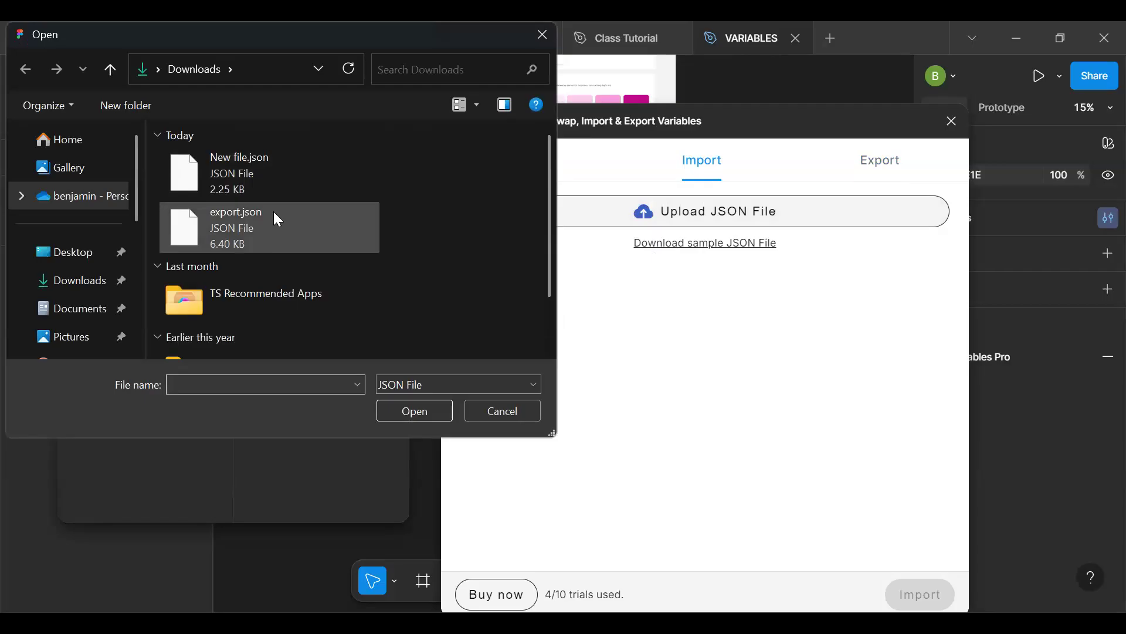
{"action": "left_click", "coordinate": [247, 173]}
{"action": "left_click", "coordinate": [416, 410]}
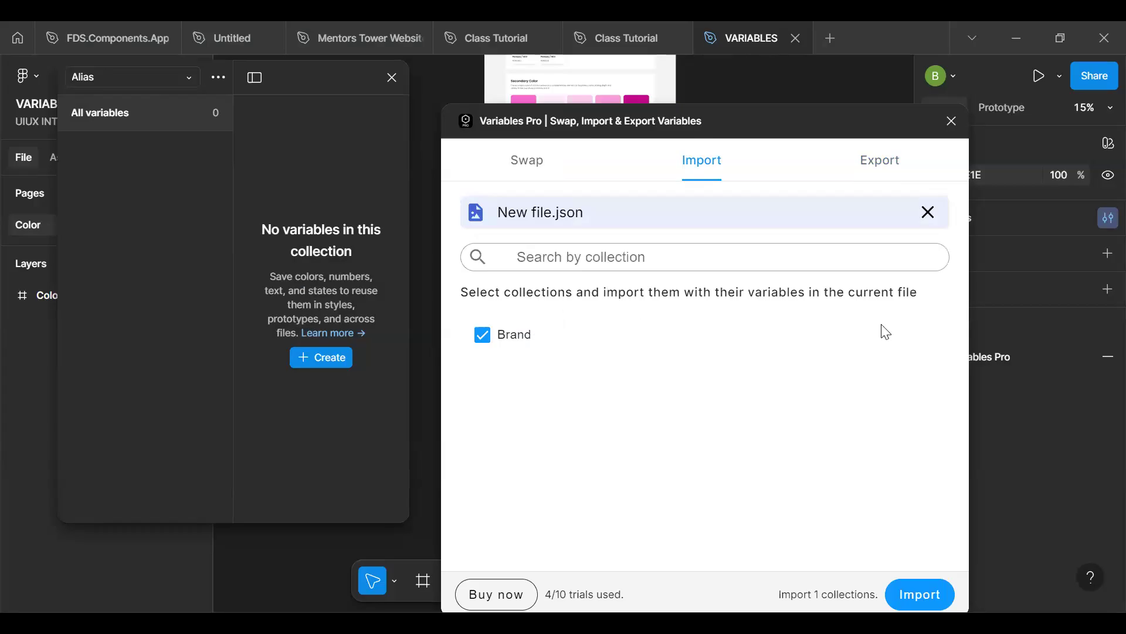
{"action": "left_click", "coordinate": [931, 597]}
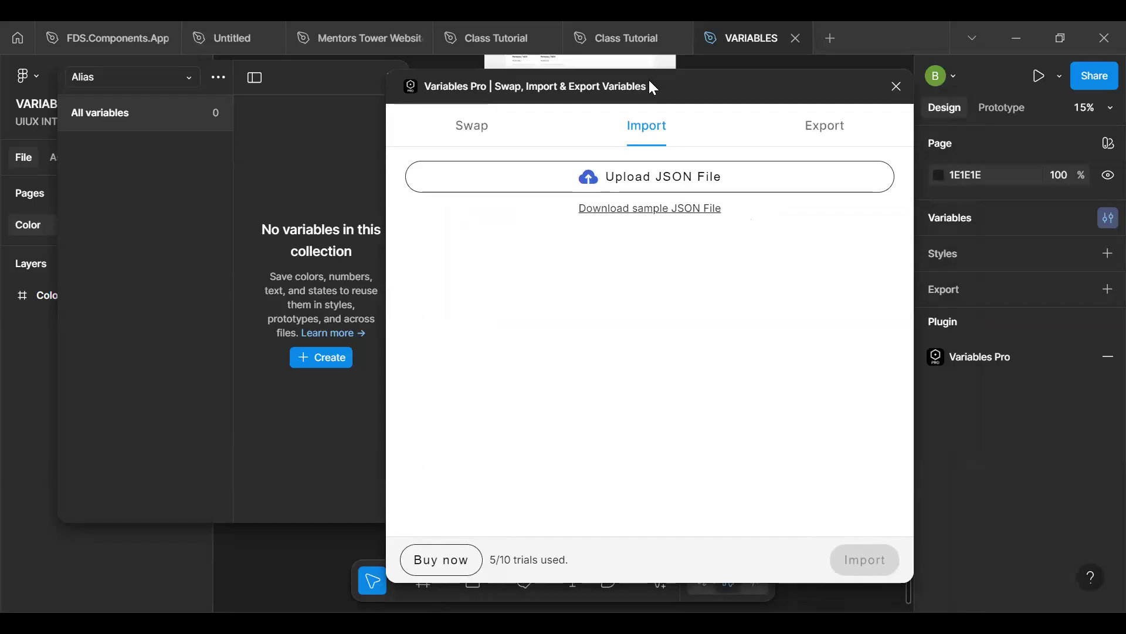
{"action": "left_click", "coordinate": [898, 88]}
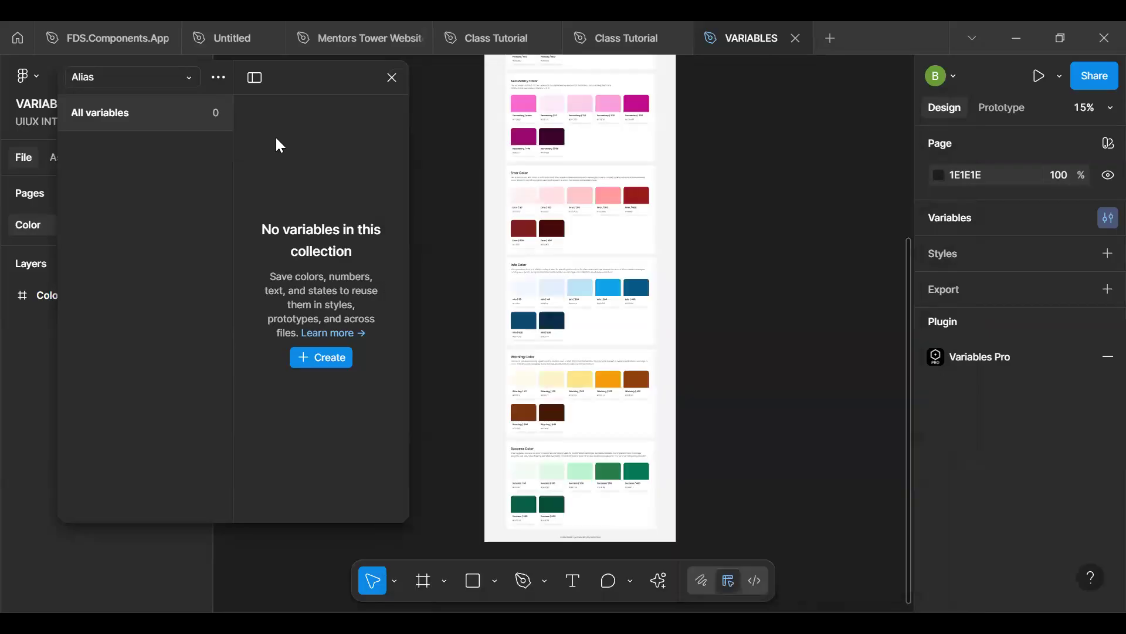
- Delete the empty Alias collection from the file's variables
{"action": "left_click", "coordinate": [117, 83]}
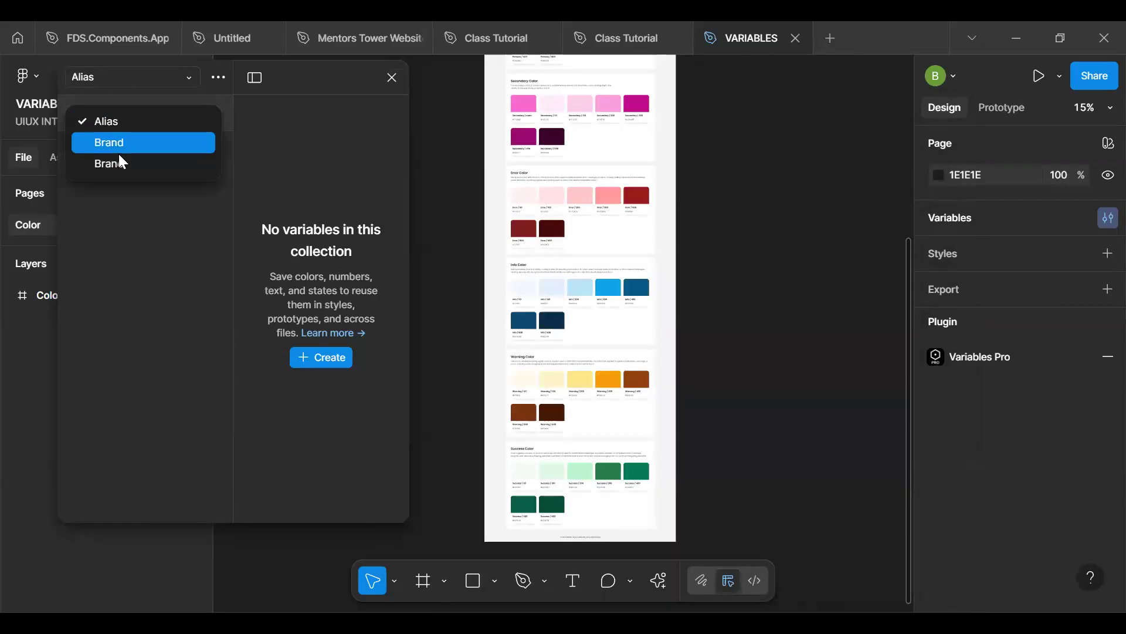
{"action": "left_click", "coordinate": [134, 122]}
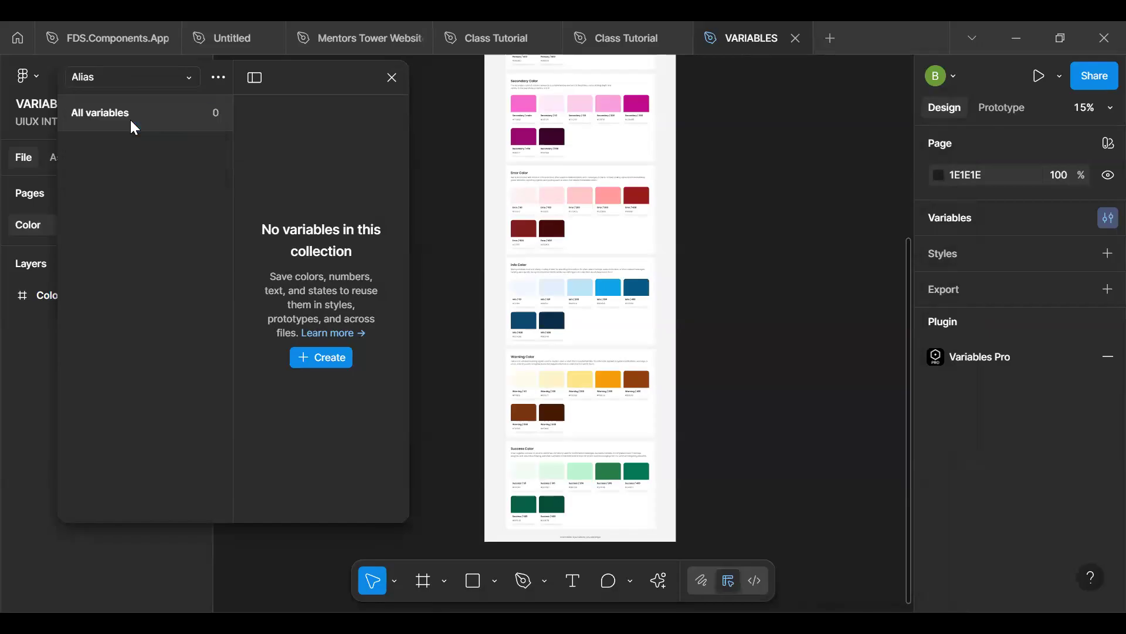
{"action": "left_click", "coordinate": [213, 79]}
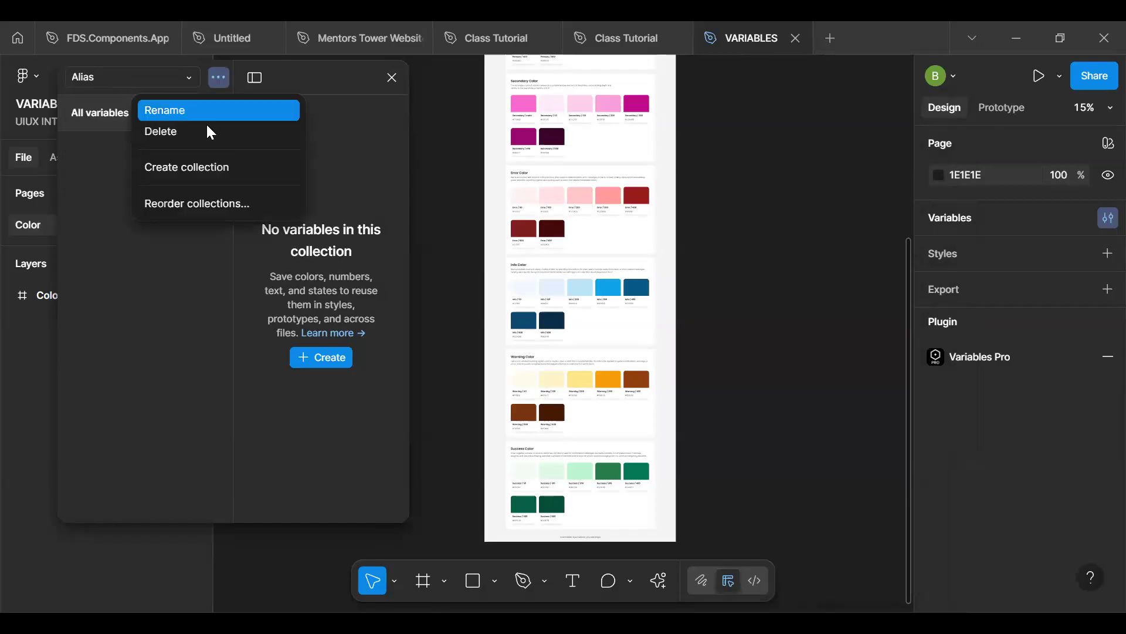
{"action": "left_click", "coordinate": [201, 138]}
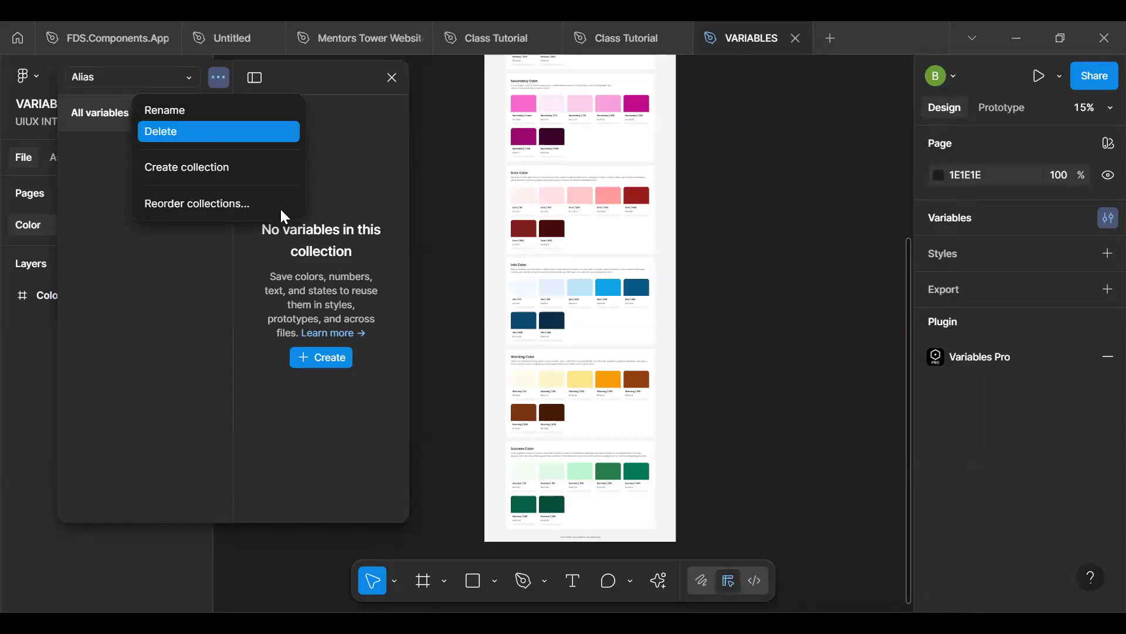
- Compare the two Brand collections' shade lists to tell the original from the imported copy
{"action": "left_click", "coordinate": [134, 85]}
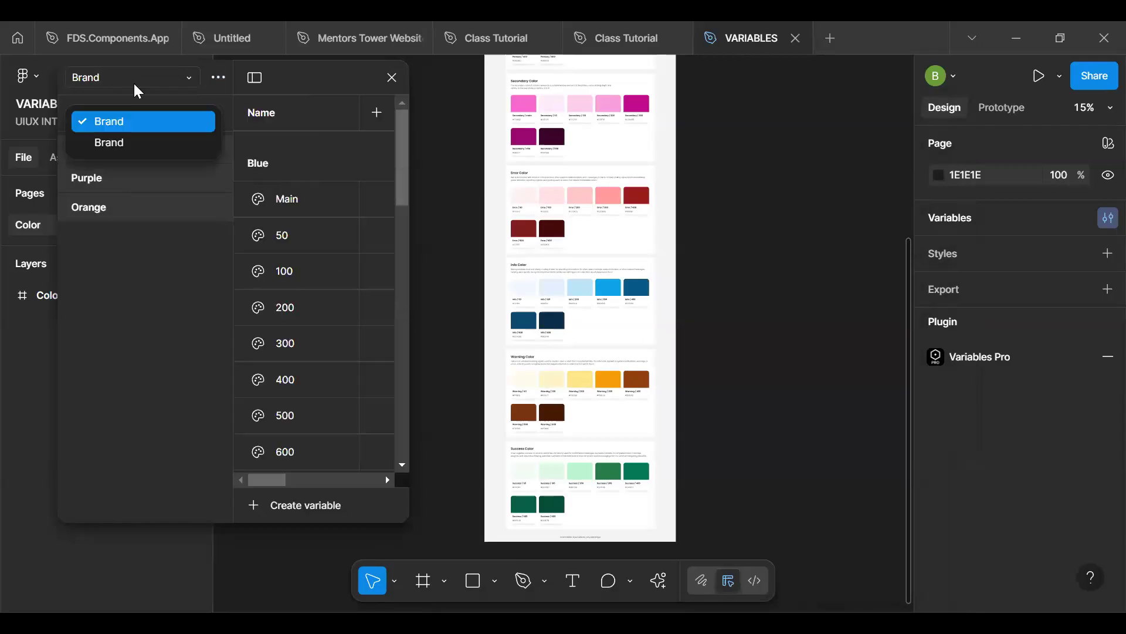
{"action": "left_click", "coordinate": [134, 142]}
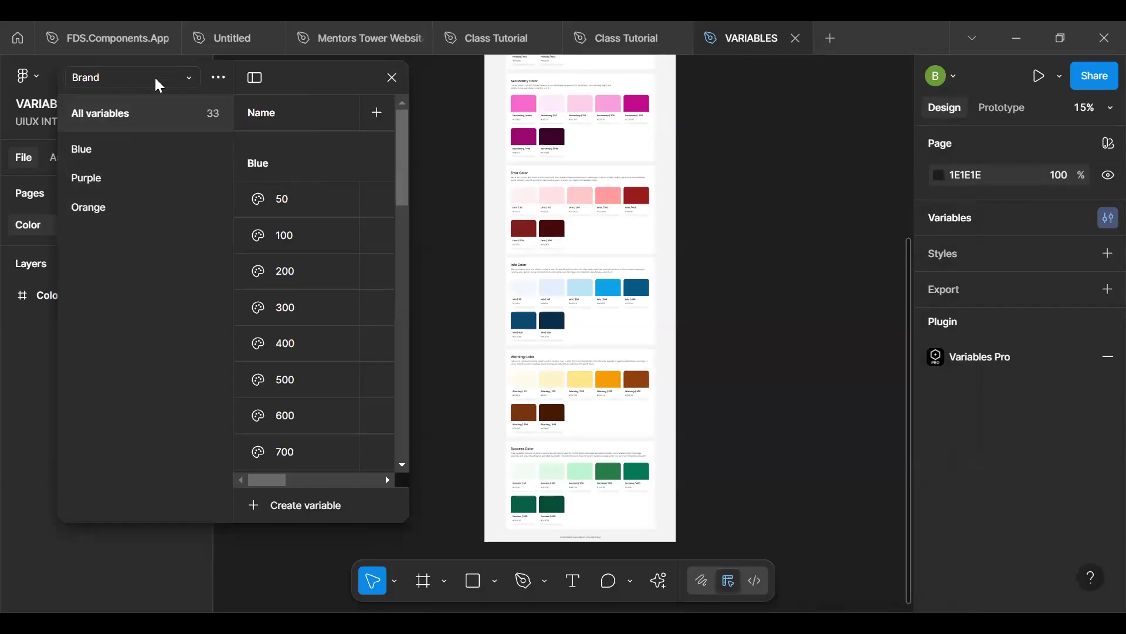
{"action": "left_click", "coordinate": [155, 80]}
{"action": "left_click", "coordinate": [139, 115]}
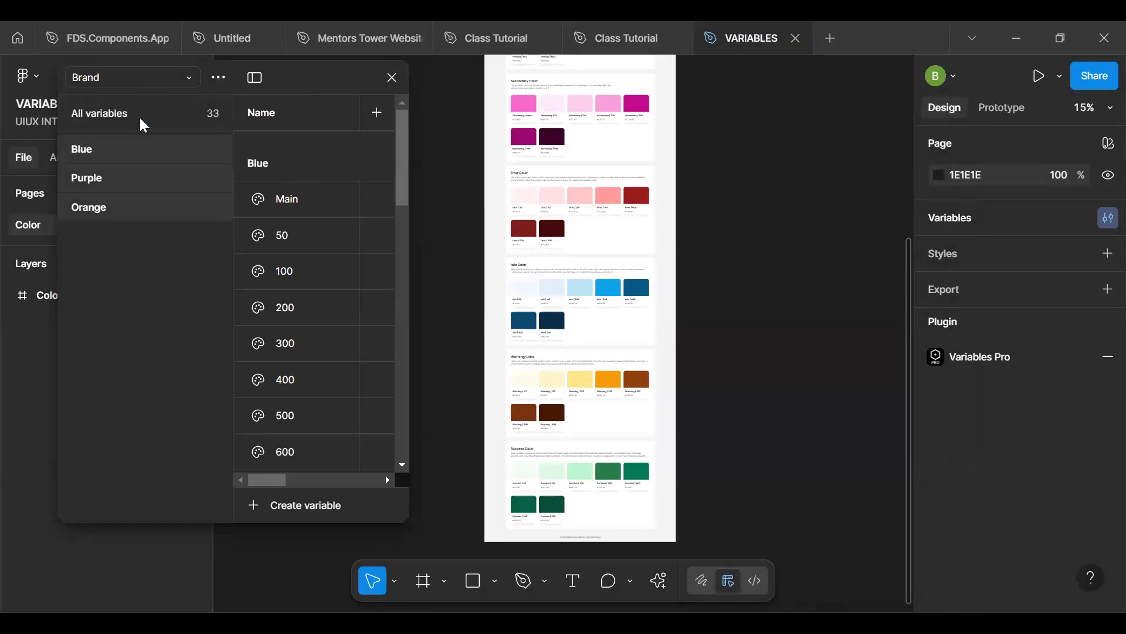
{"action": "left_click", "coordinate": [148, 82]}
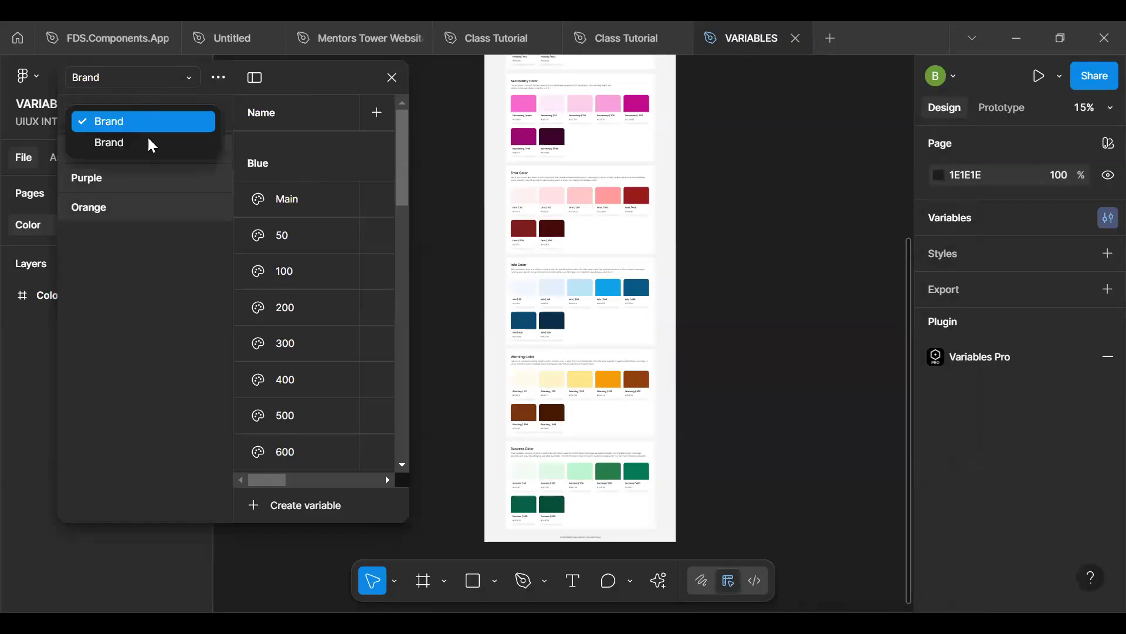
{"action": "left_click", "coordinate": [149, 139]}
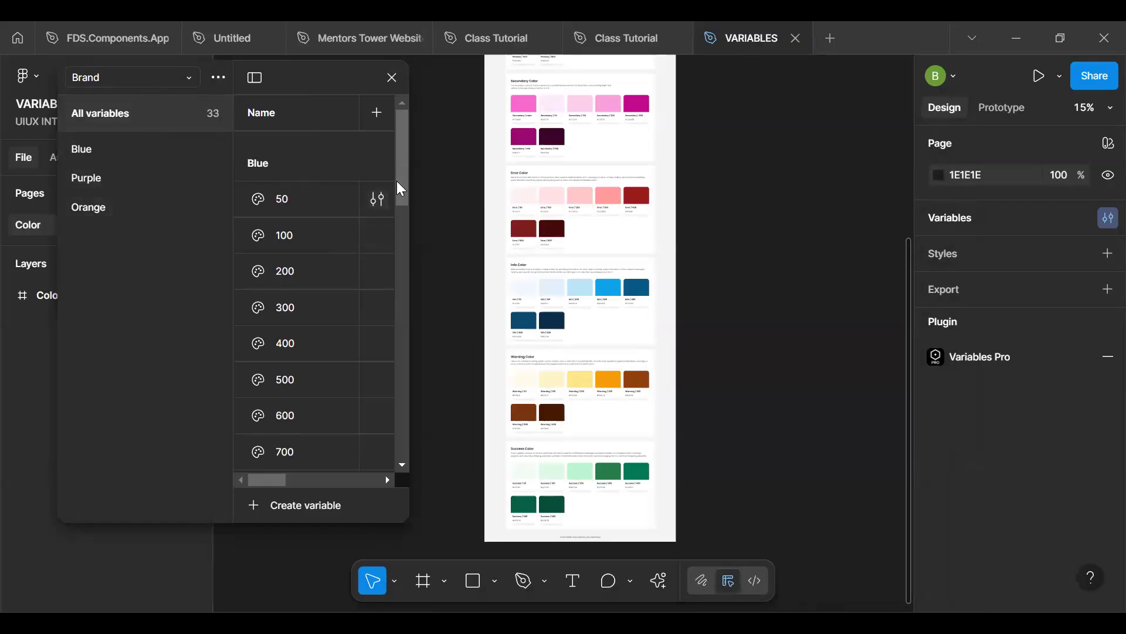
{"action": "scroll", "coordinate": [399, 188], "scroll_direction": "down", "scroll_amount": 4}
{"action": "scroll", "coordinate": [404, 200], "scroll_direction": "up", "scroll_amount": 4}
- Rename the imported Brand collection, whose Blue group starts with shade 50, as Alias and widen the variables window
{"action": "left_click", "coordinate": [218, 78]}
{"action": "left_click", "coordinate": [176, 111]}
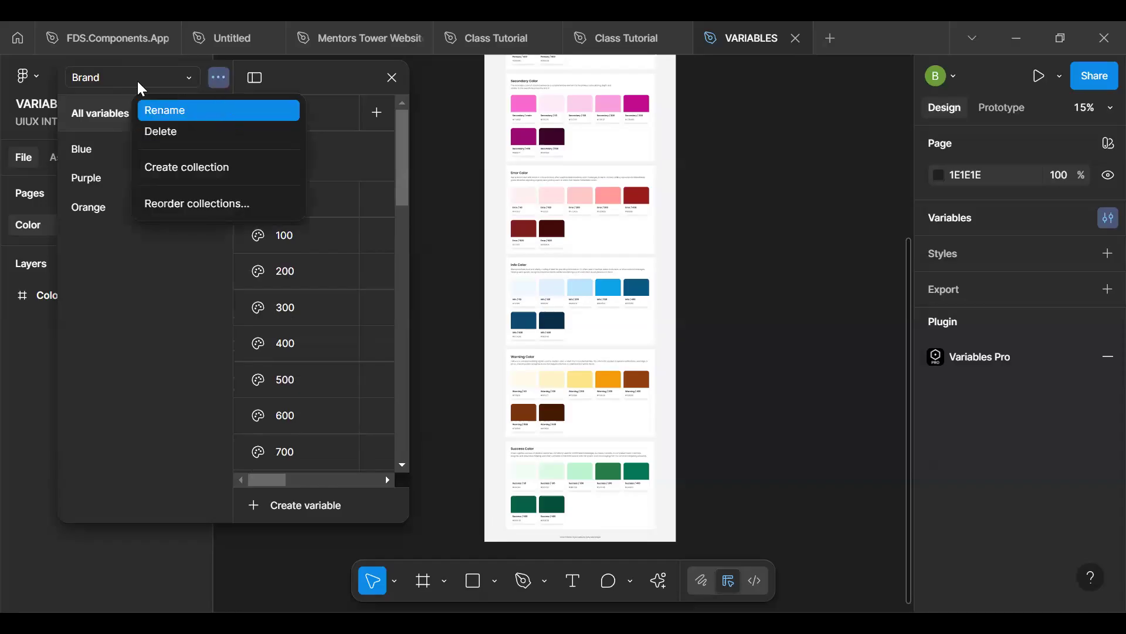
{"action": "type", "text": "All"}
{"action": "type", "text": "as"}
{"action": "key", "text": "Return"}
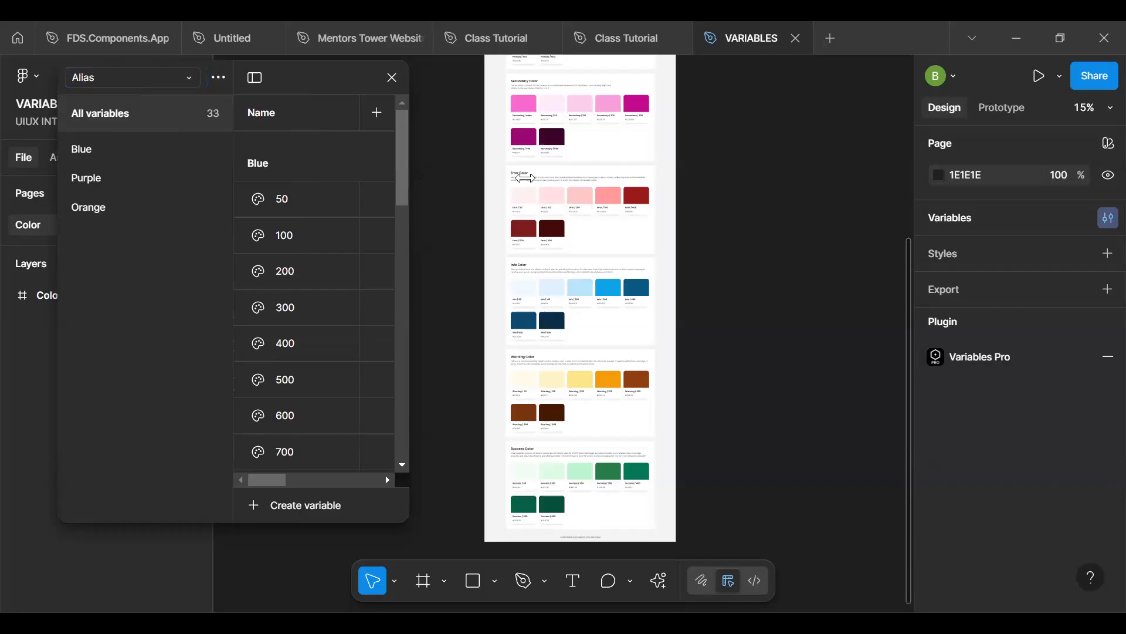
{"action": "left_click_drag", "start_coordinate": [526, 177], "coordinate": [728, 191]}
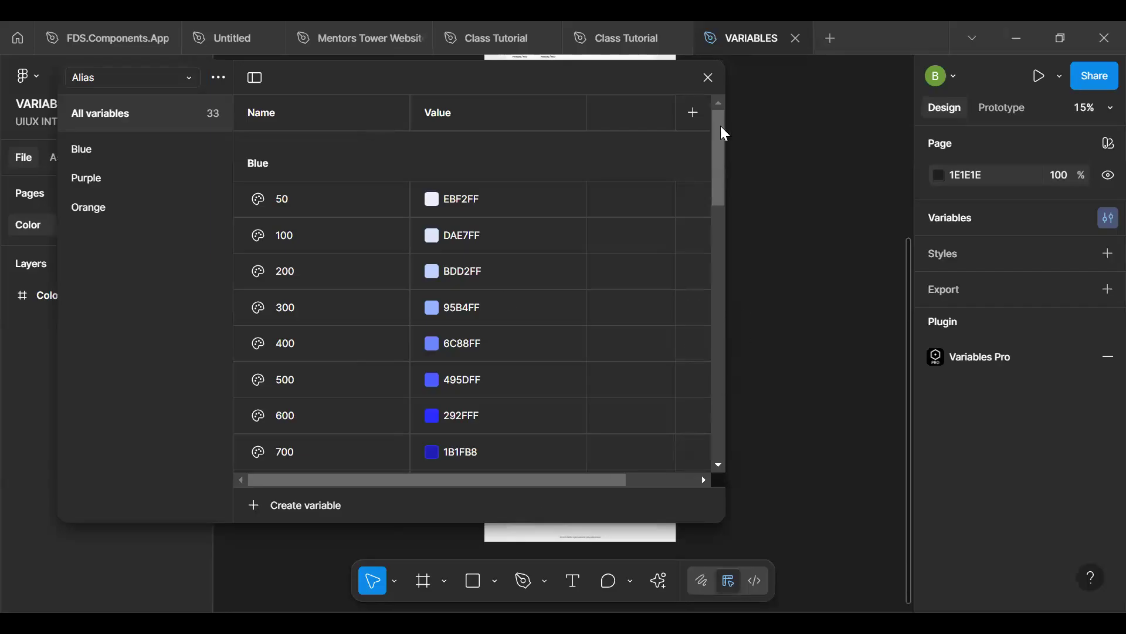
{"action": "scroll", "coordinate": [721, 131], "scroll_direction": "down", "scroll_amount": 3}
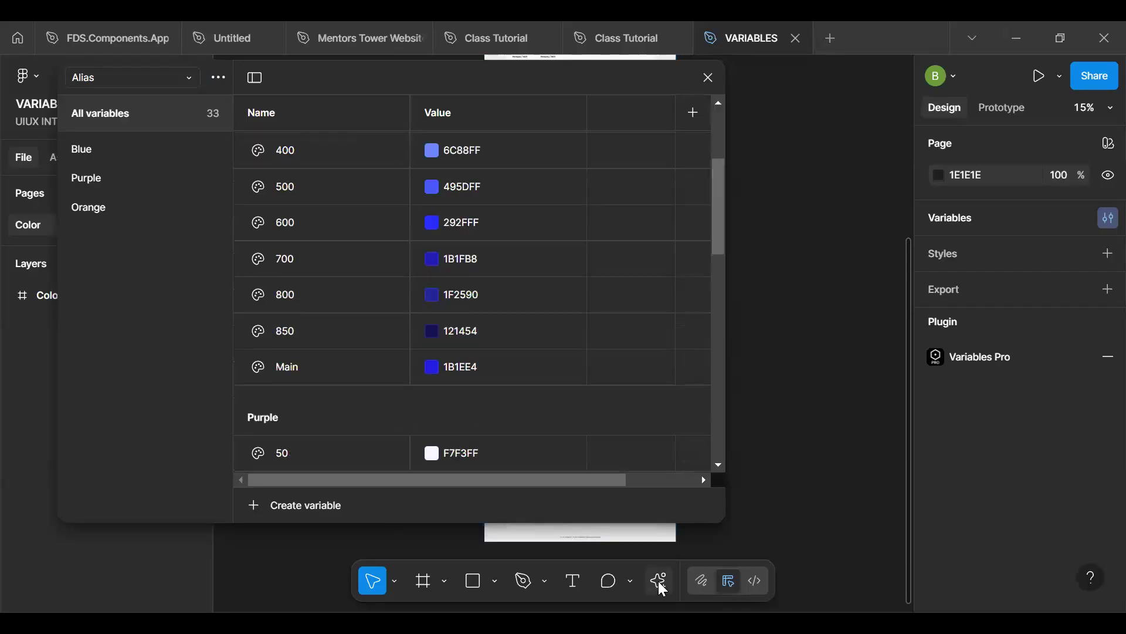
- Move the variables window aside and launch the Variables Pro plugin
{"action": "left_click", "coordinate": [659, 579]}
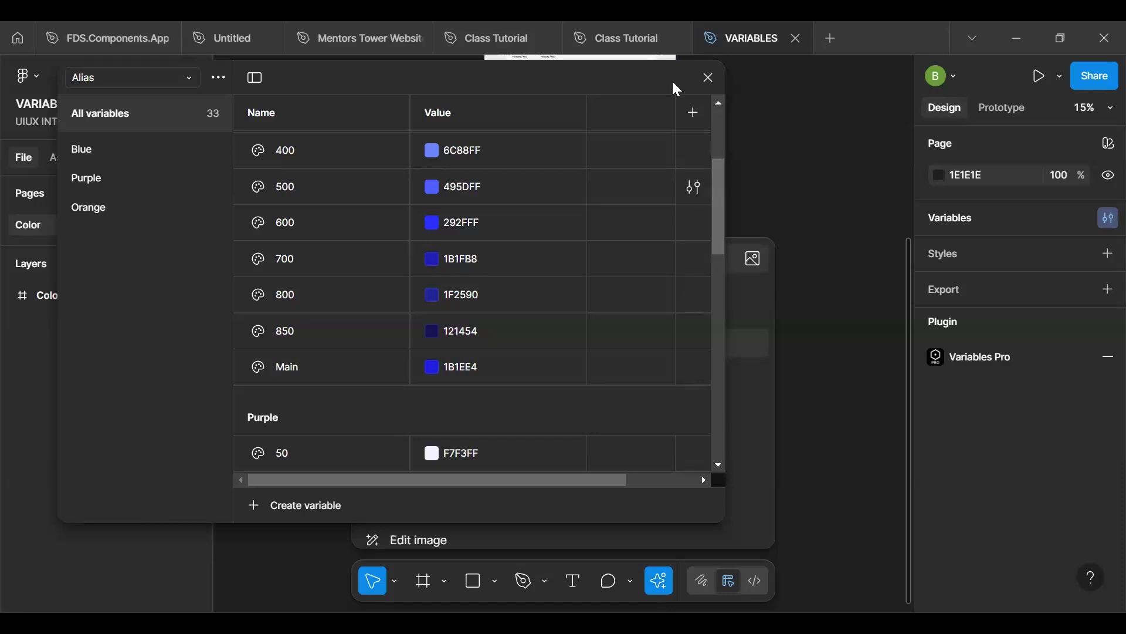
{"action": "left_click_drag", "start_coordinate": [675, 90], "coordinate": [227, 109]}
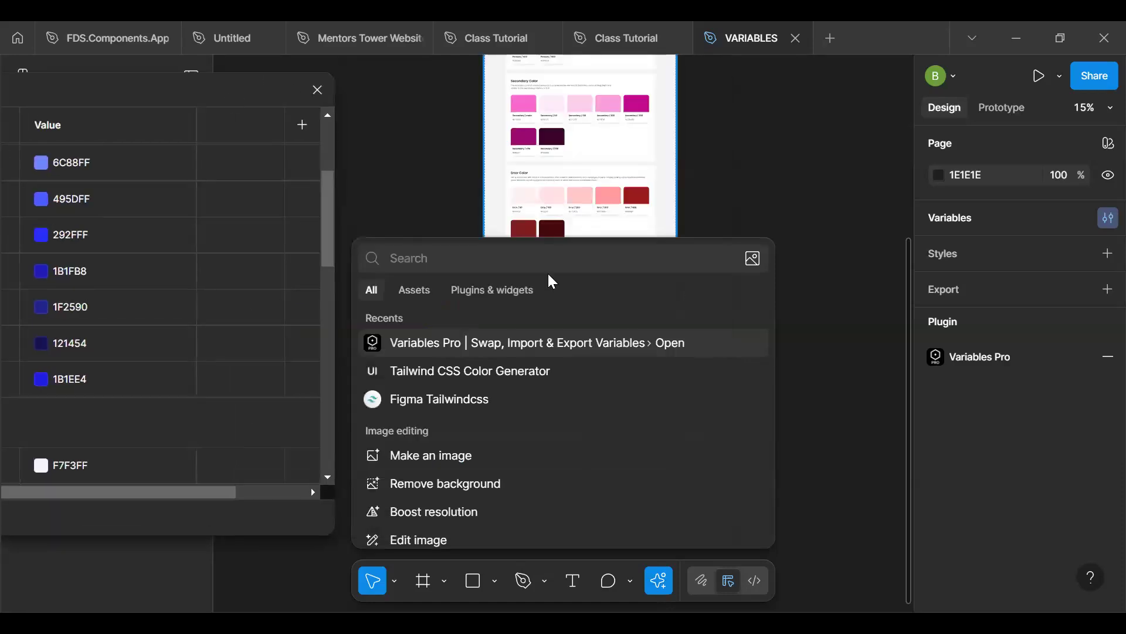
{"action": "left_click", "coordinate": [627, 340]}
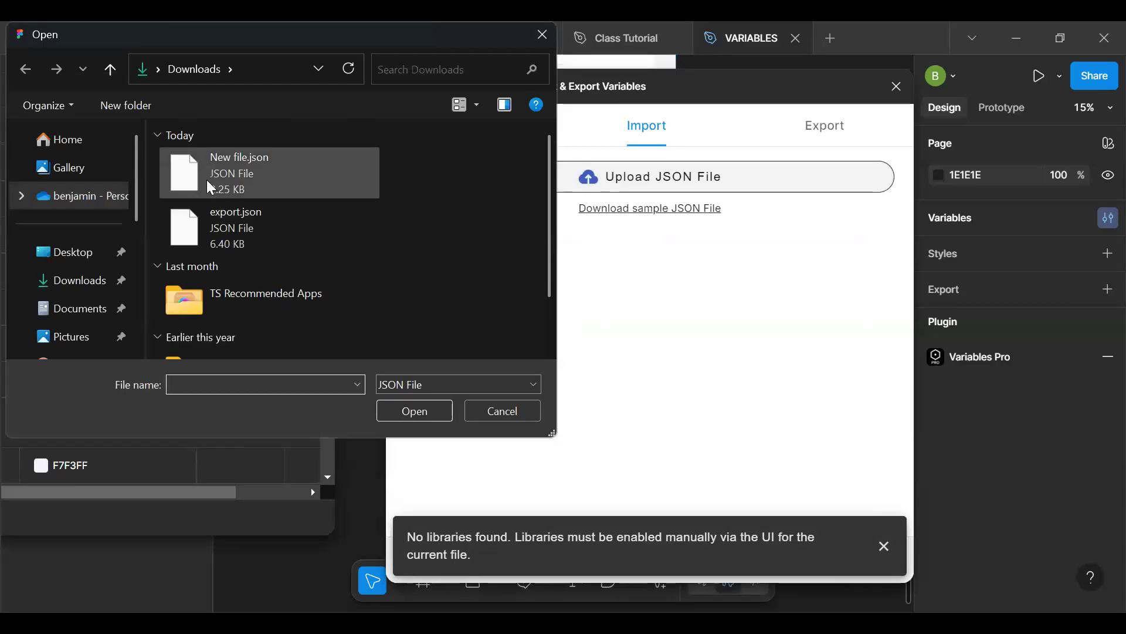
- Import the Brand collection from export.json in Downloads with the plugin and close the plugin
{"action": "left_click", "coordinate": [201, 235]}
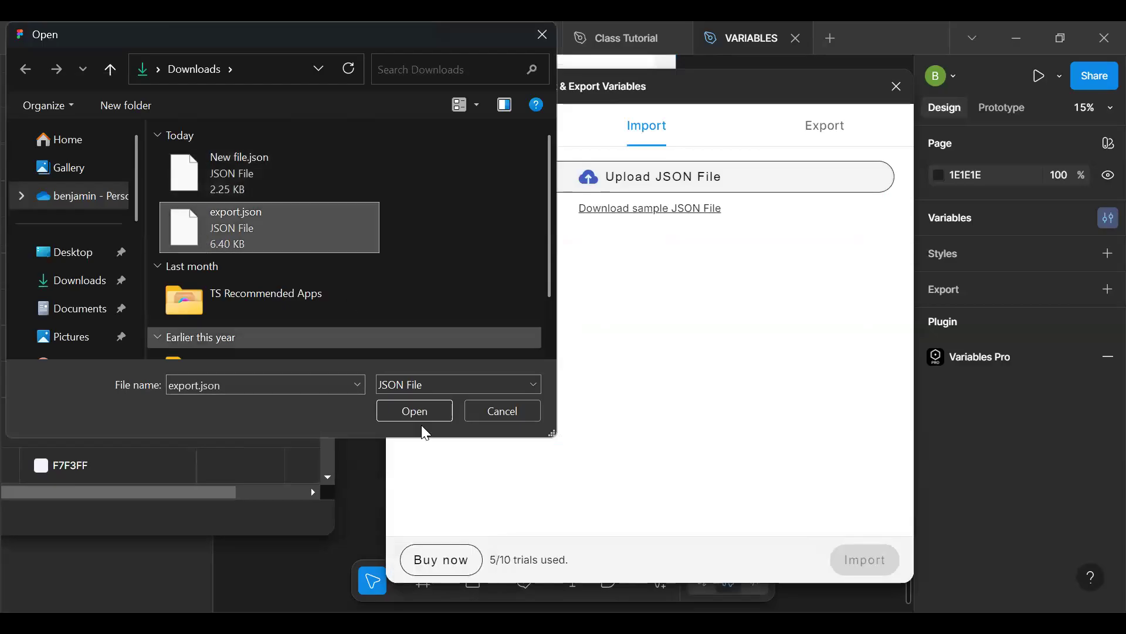
{"action": "left_click", "coordinate": [417, 410]}
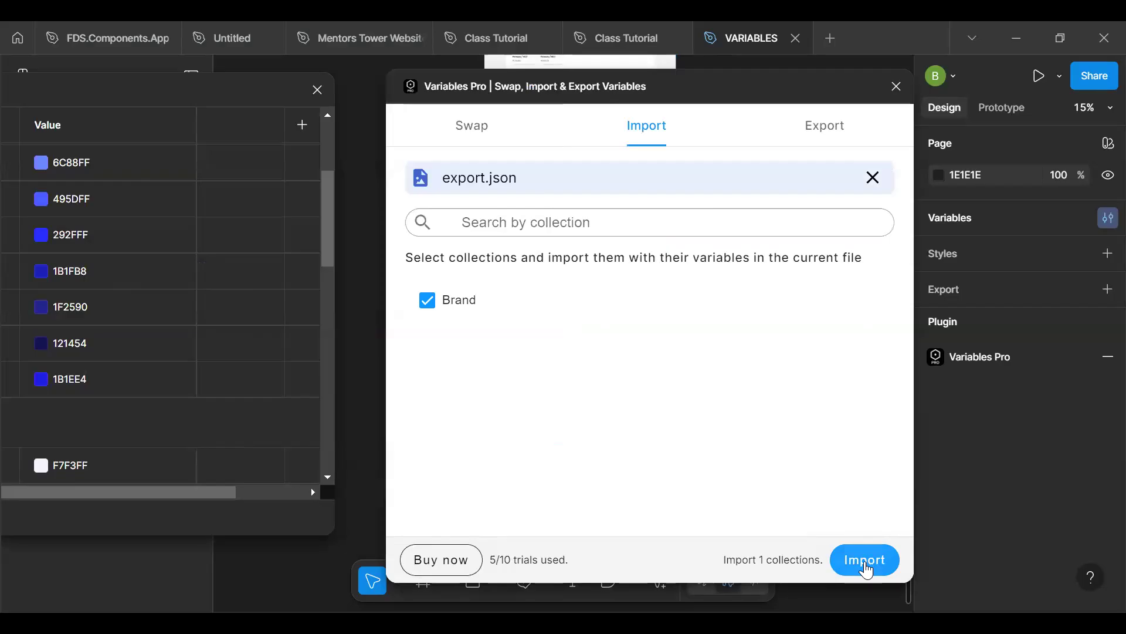
{"action": "left_click", "coordinate": [866, 561]}
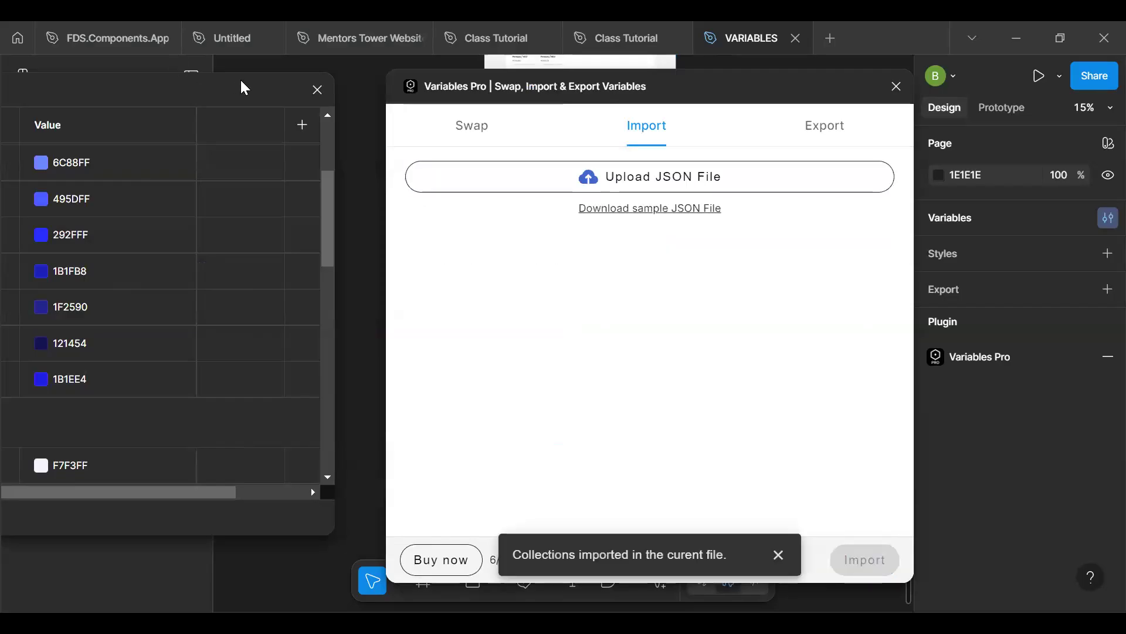
{"action": "left_click", "coordinate": [896, 87]}
- Bring the variables window back over the canvas and open the newly imported Brand collection containing Gray Color
{"action": "left_click_drag", "start_coordinate": [293, 78], "coordinate": [802, 61]}
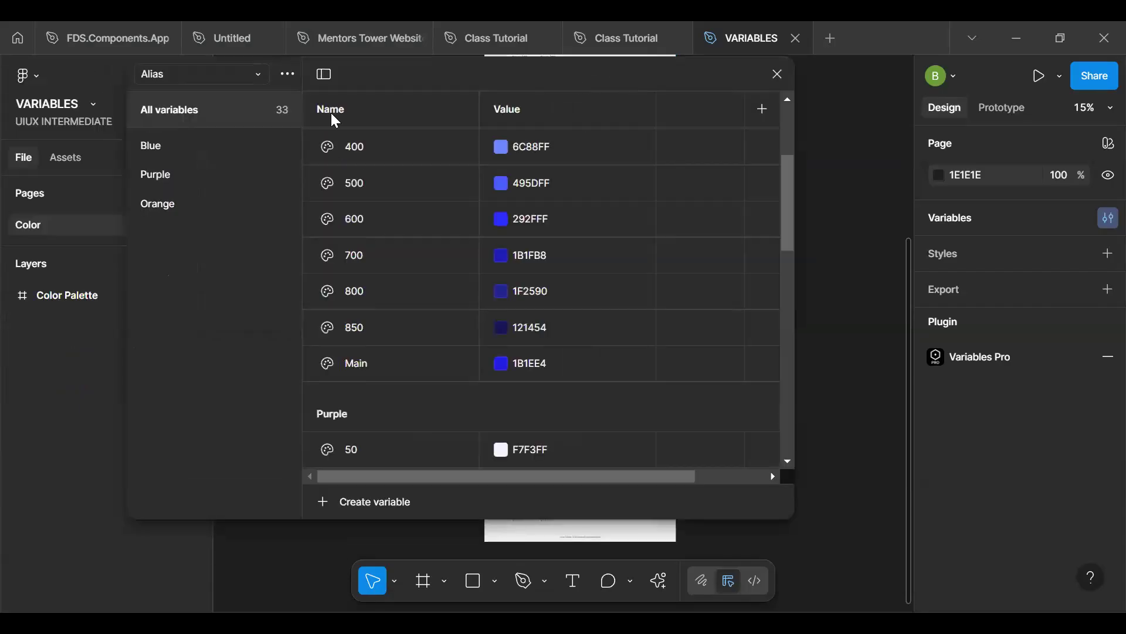
{"action": "left_click", "coordinate": [257, 80]}
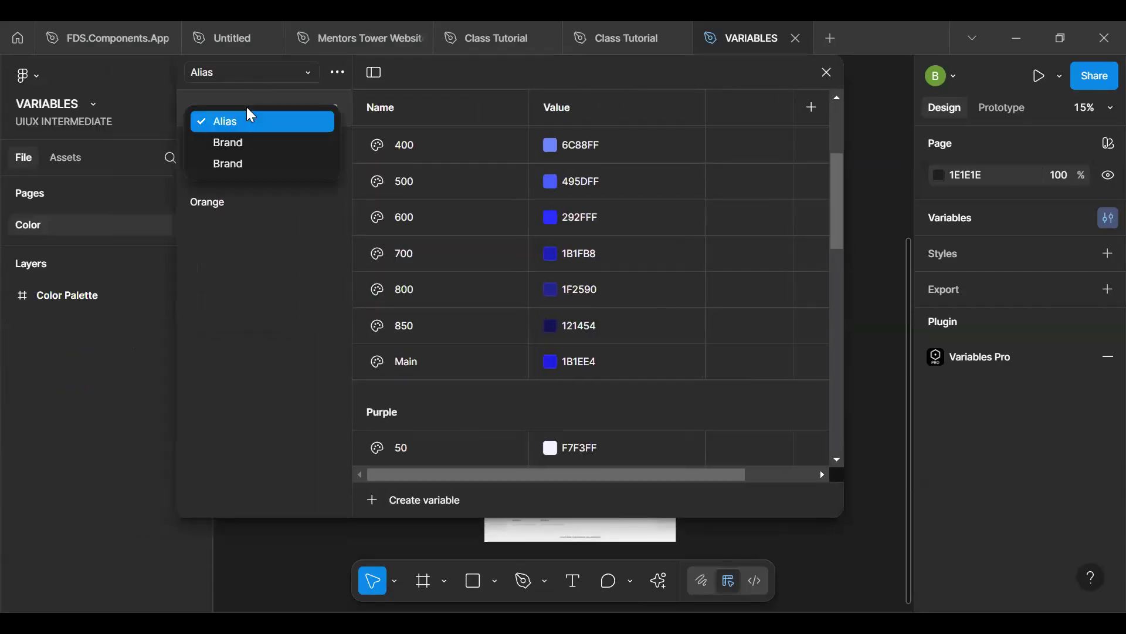
{"action": "left_click", "coordinate": [249, 144]}
{"action": "left_click", "coordinate": [266, 73]}
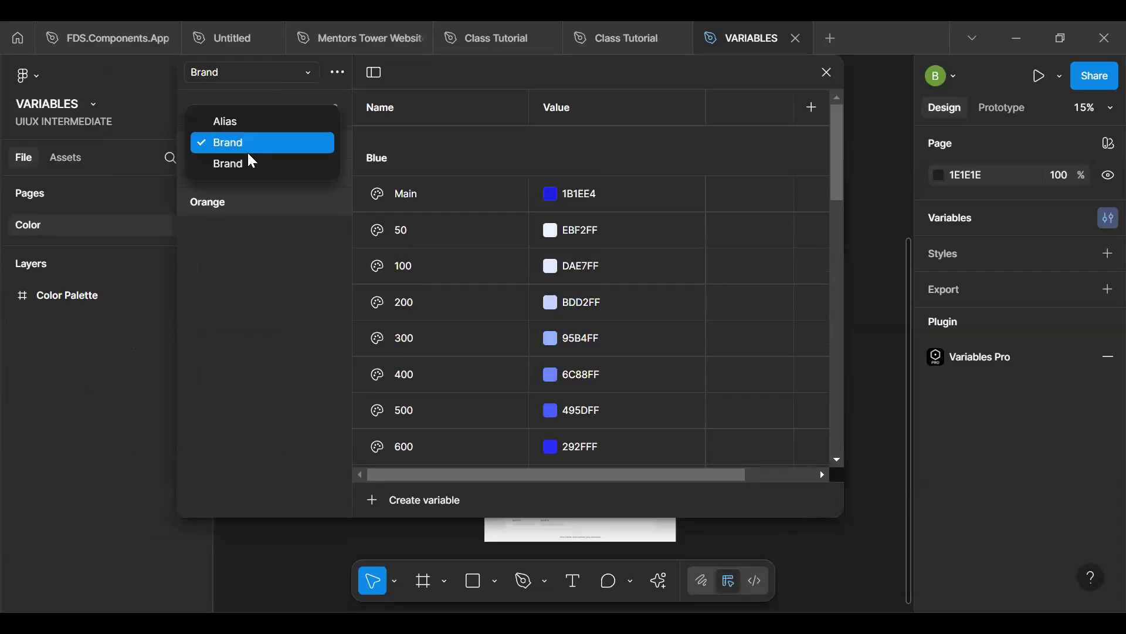
{"action": "left_click", "coordinate": [251, 164]}
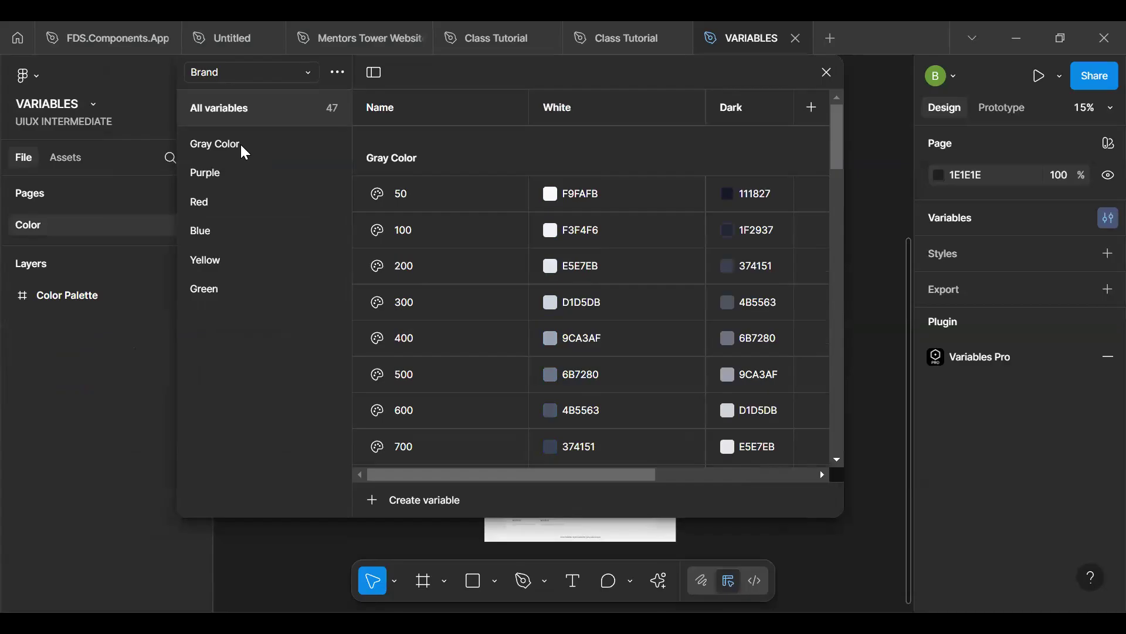
- Delete the Purple group from the imported Brand collection with White and Dark modes
{"action": "left_click", "coordinate": [242, 148]}
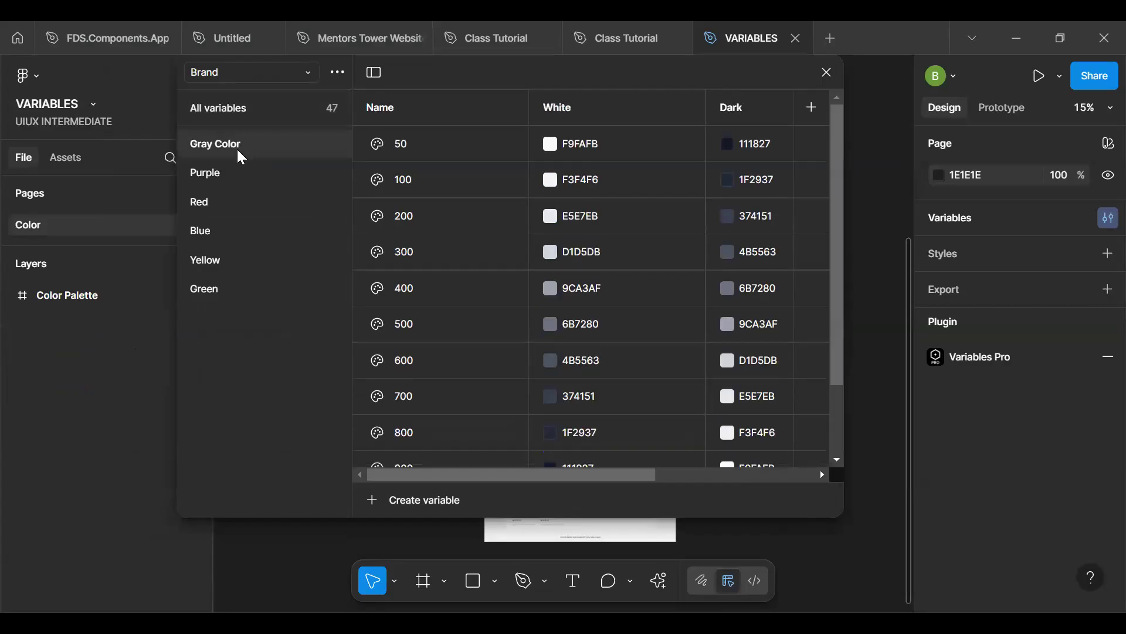
{"action": "left_click", "coordinate": [232, 172]}
{"action": "right_click", "coordinate": [232, 172]}
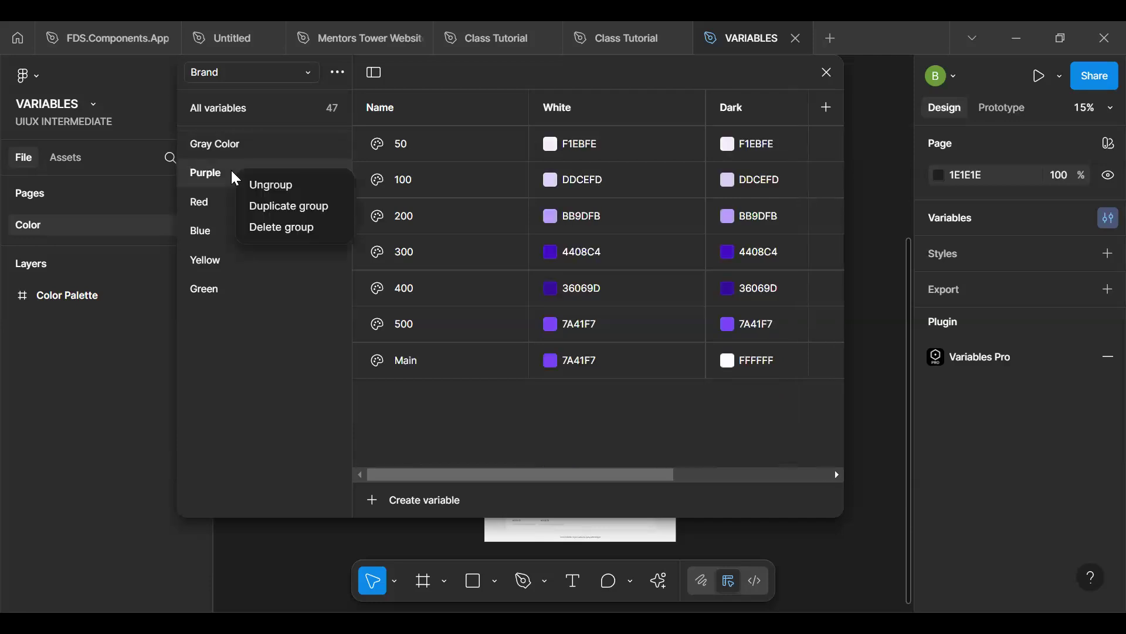
{"action": "left_click", "coordinate": [217, 174]}
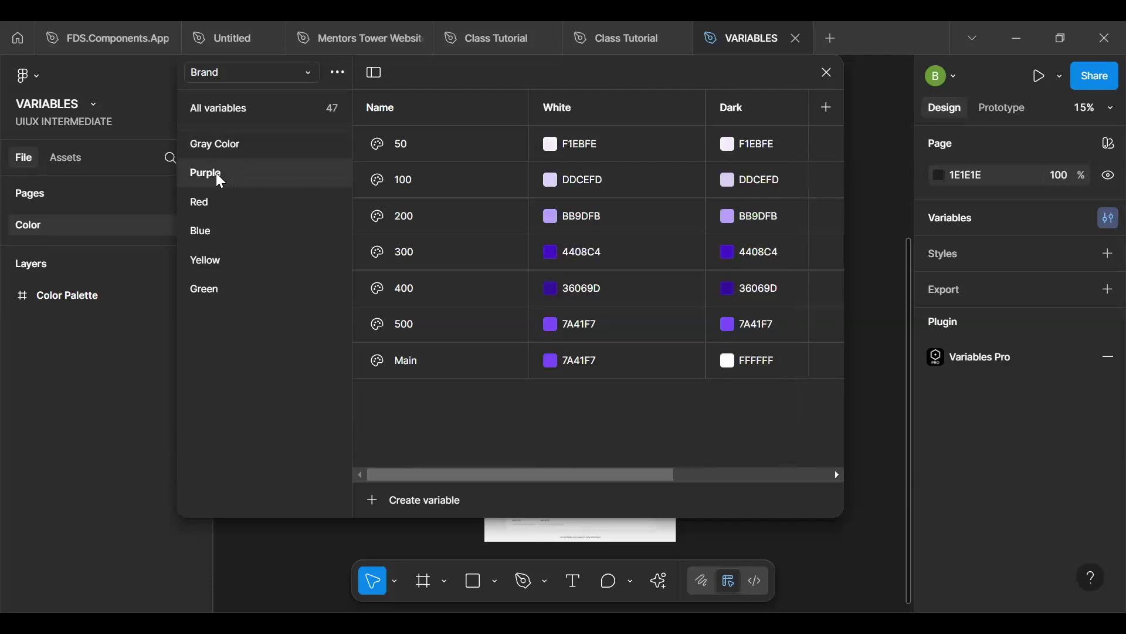
{"action": "right_click", "coordinate": [219, 179]}
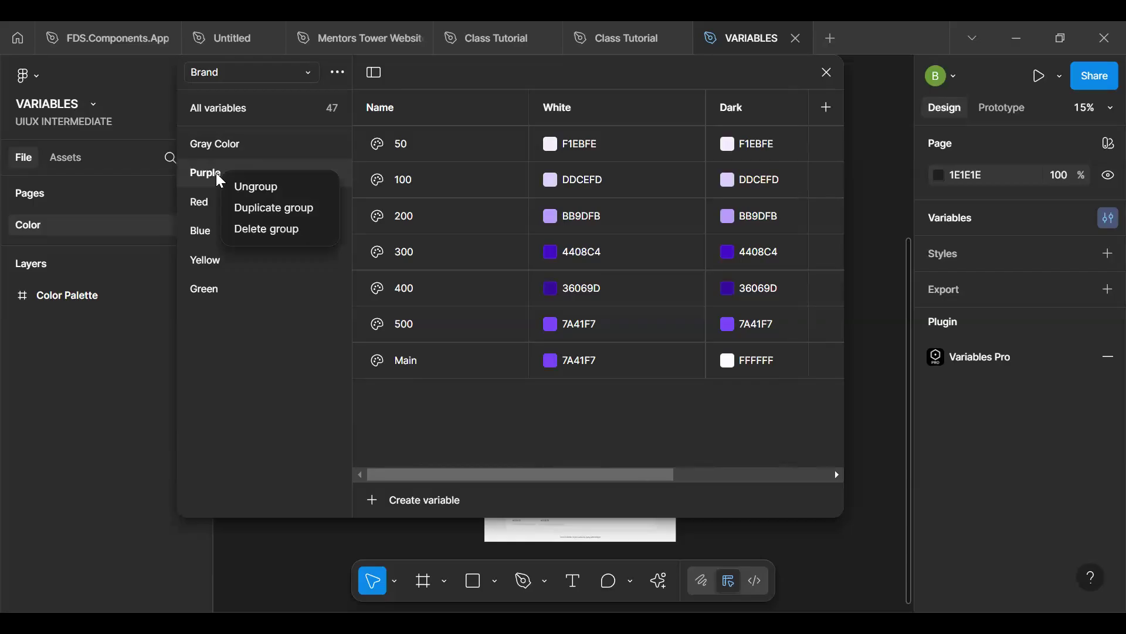
{"action": "left_click", "coordinate": [267, 229]}
- Delete the Blue group from the imported Brand collection and check the Red, Yellow and Green groups
{"action": "left_click", "coordinate": [228, 182]}
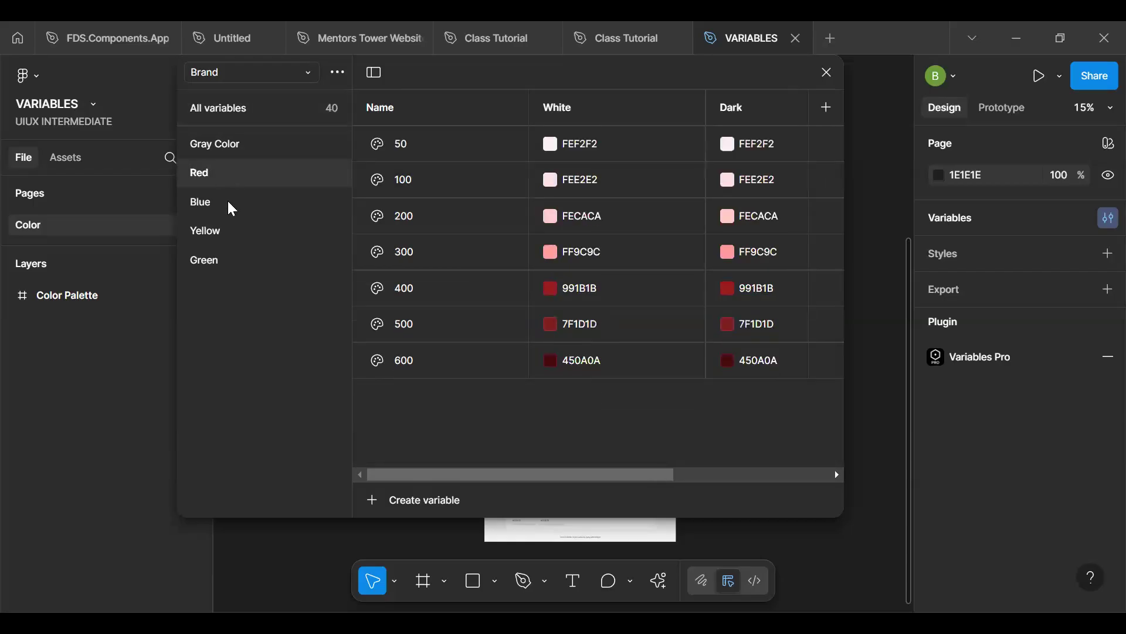
{"action": "left_click", "coordinate": [231, 208]}
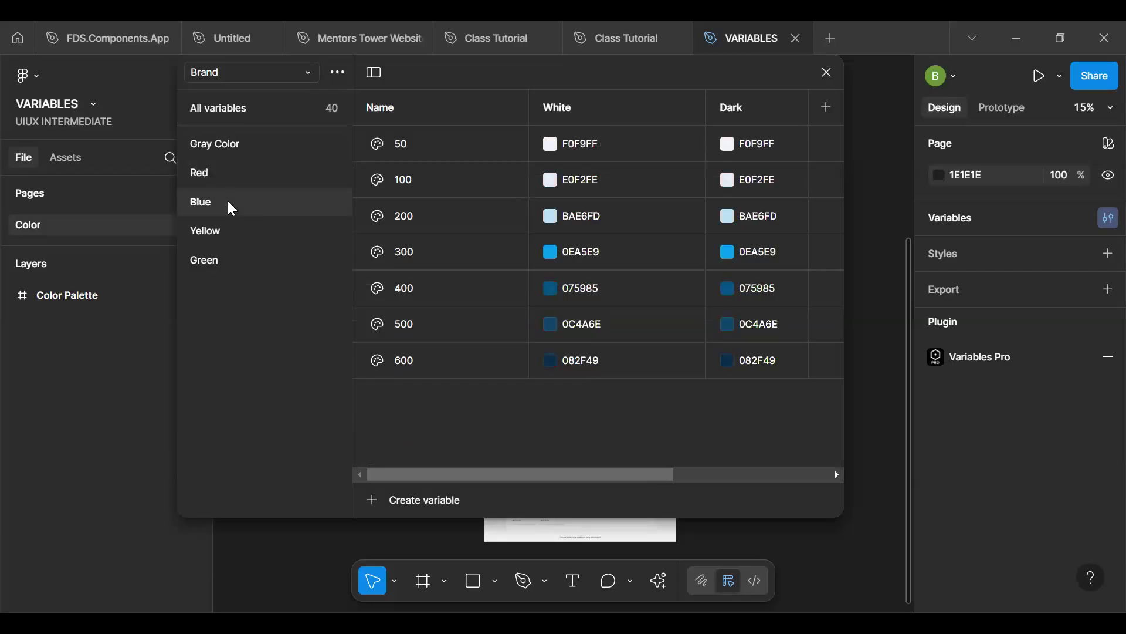
{"action": "right_click", "coordinate": [228, 202]}
{"action": "left_click", "coordinate": [265, 252]}
{"action": "left_click", "coordinate": [233, 185]}
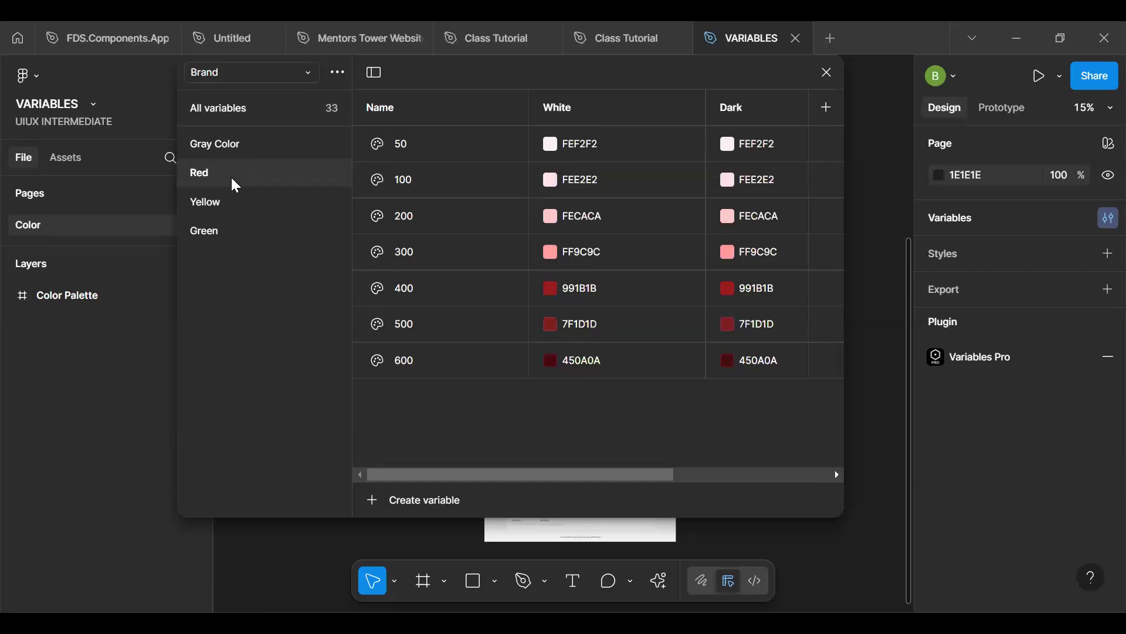
{"action": "left_click", "coordinate": [222, 209]}
{"action": "left_click", "coordinate": [225, 234]}
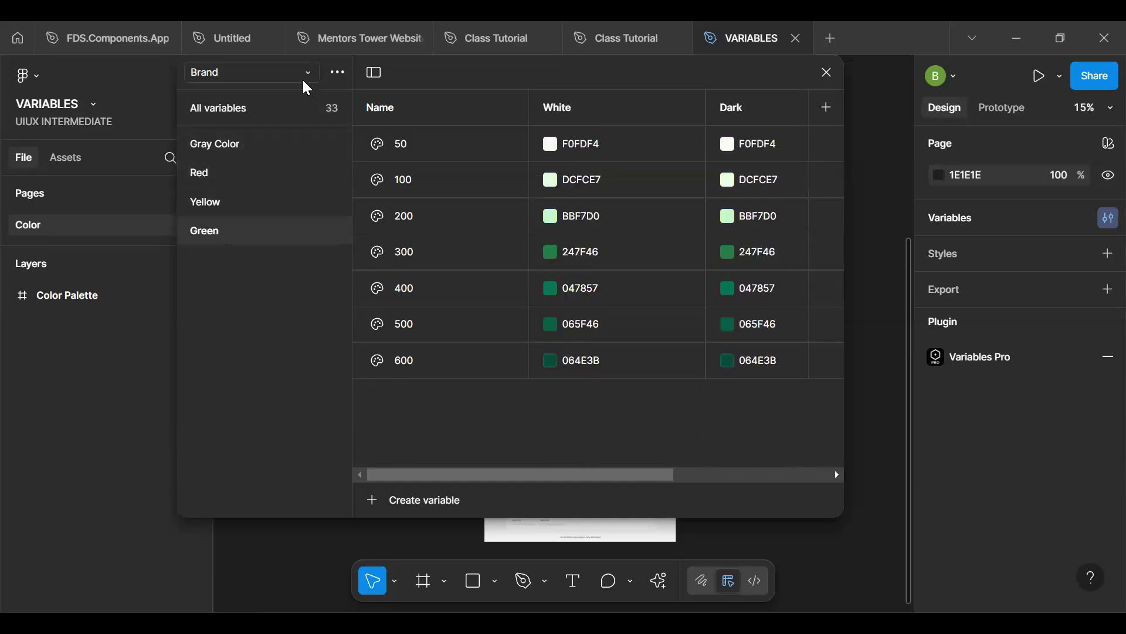
- Open the Brand collection with the Blue, Purple and Orange groups and check the options for its groups, Value mode and Blue Main variable
{"action": "left_click", "coordinate": [253, 72]}
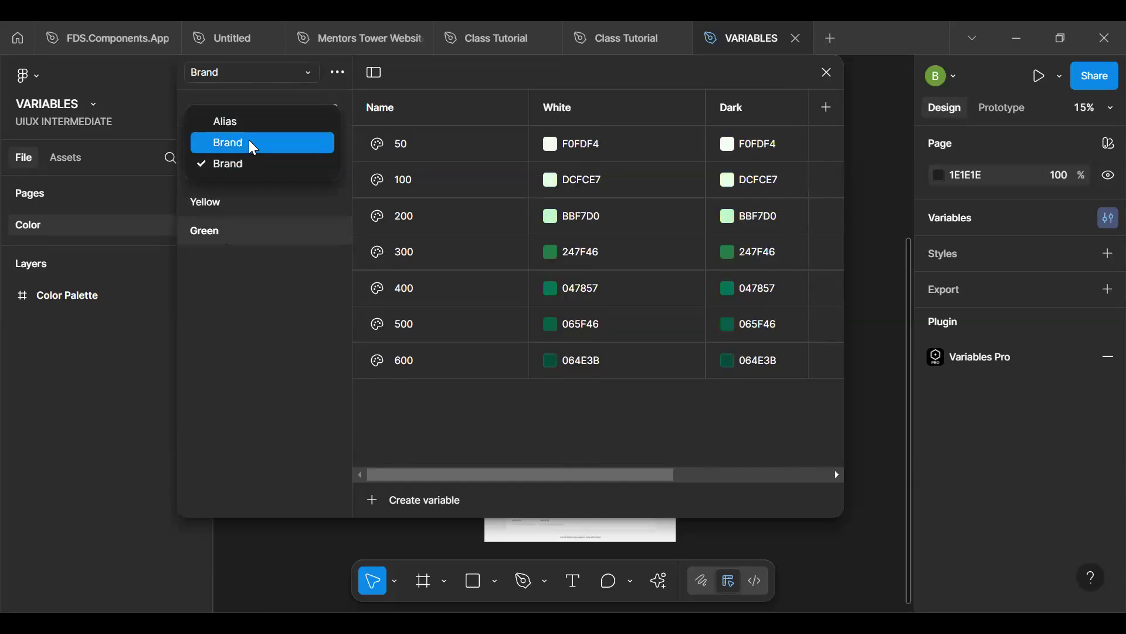
{"action": "left_click", "coordinate": [251, 144]}
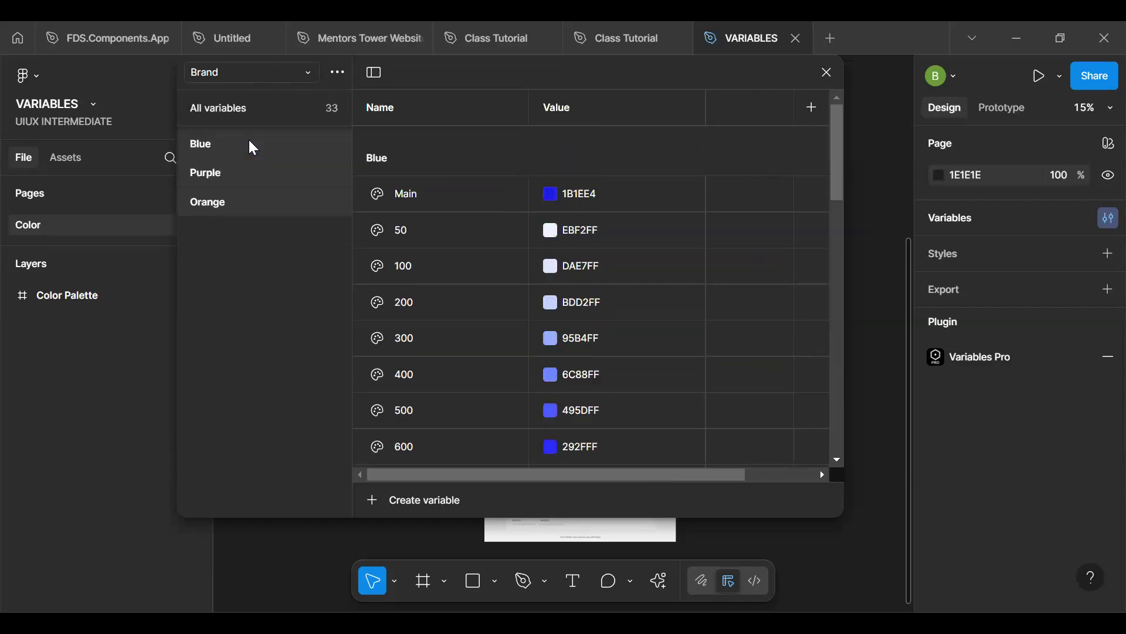
{"action": "right_click", "coordinate": [249, 174]}
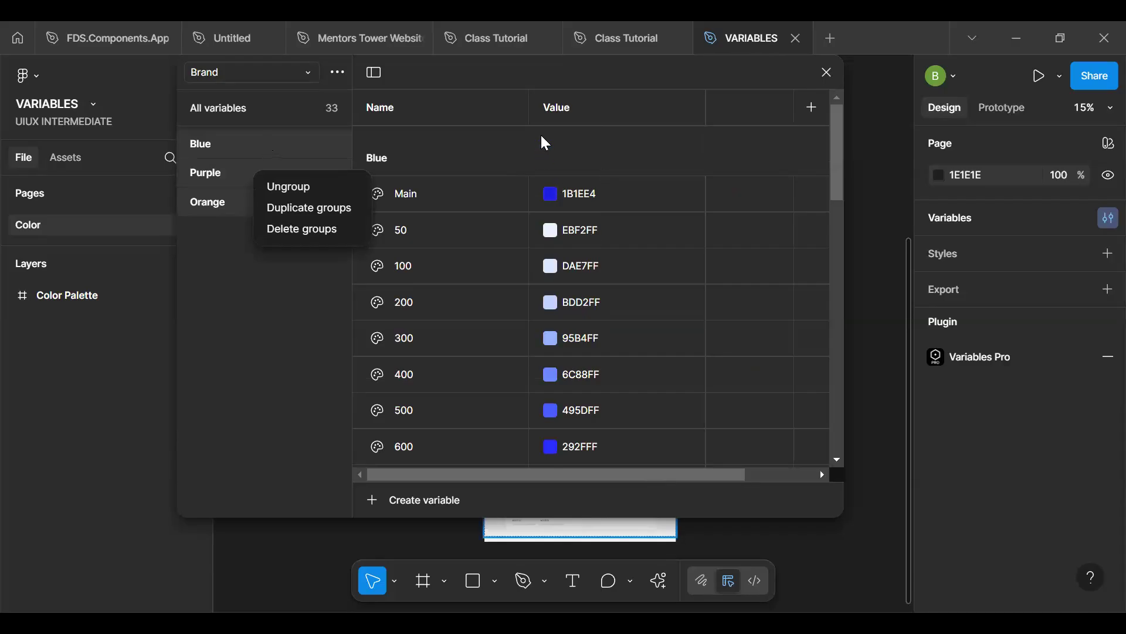
{"action": "left_click", "coordinate": [562, 108]}
{"action": "left_click", "coordinate": [565, 111]}
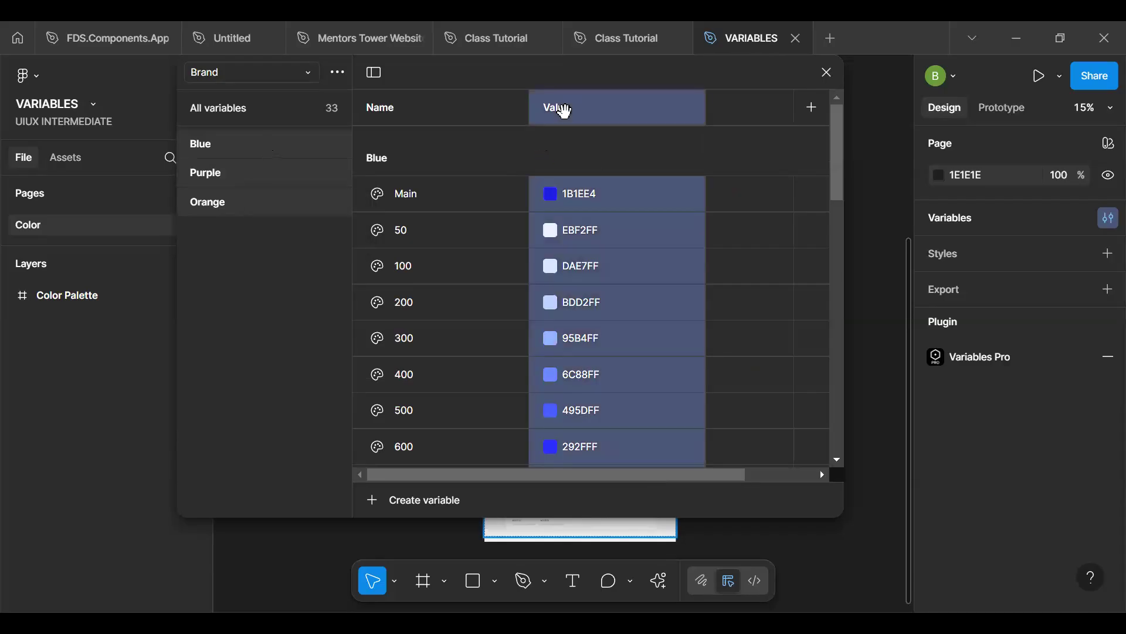
{"action": "right_click", "coordinate": [612, 203]}
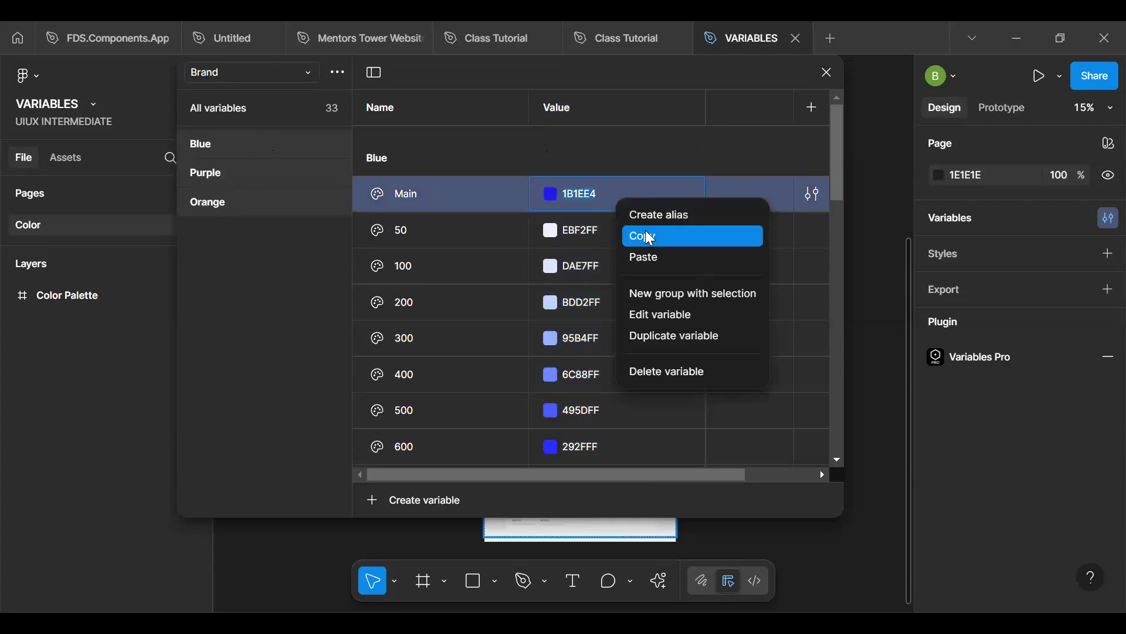
{"action": "left_click", "coordinate": [298, 120]}
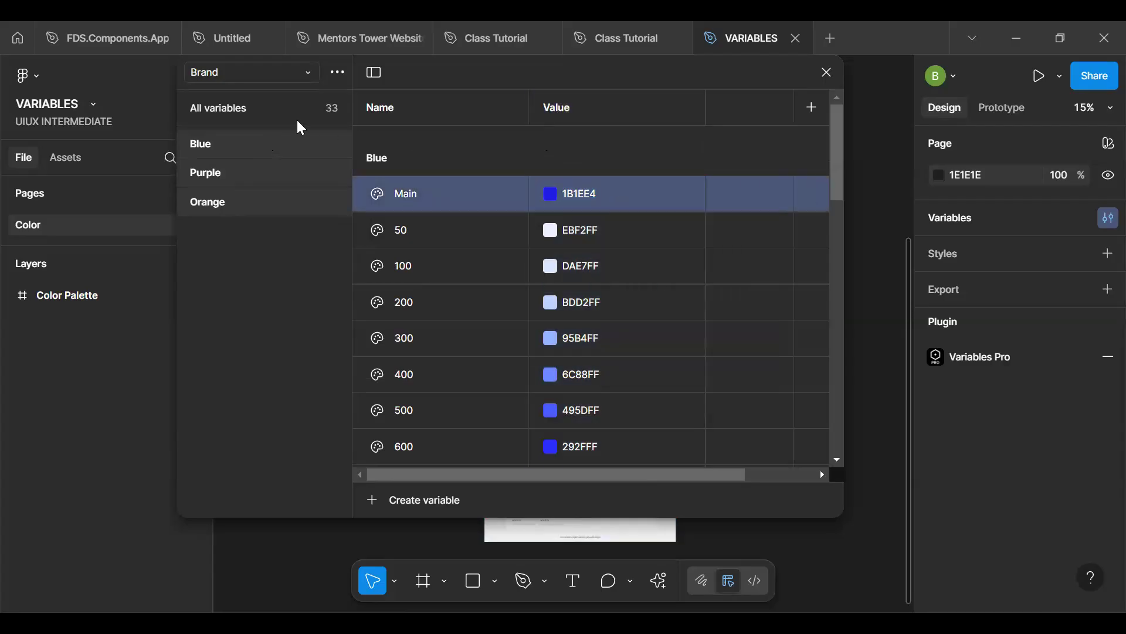
- Return to the Brand collection containing Gray Color and delete its White mode
{"action": "left_click", "coordinate": [255, 67]}
{"action": "left_click", "coordinate": [261, 164]}
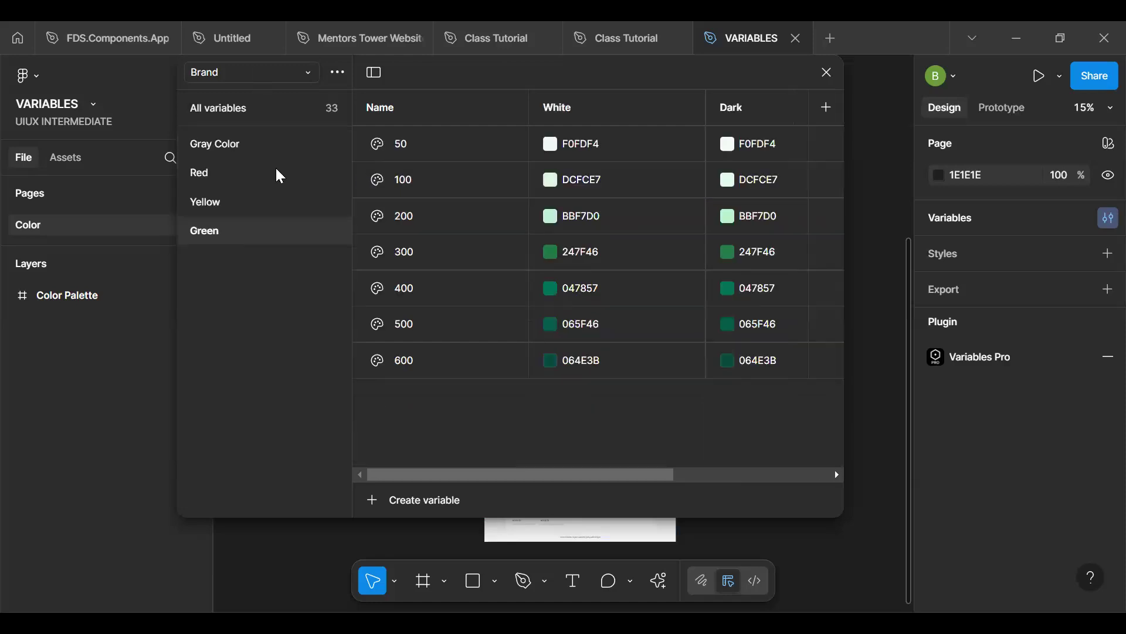
{"action": "left_click", "coordinate": [587, 104]}
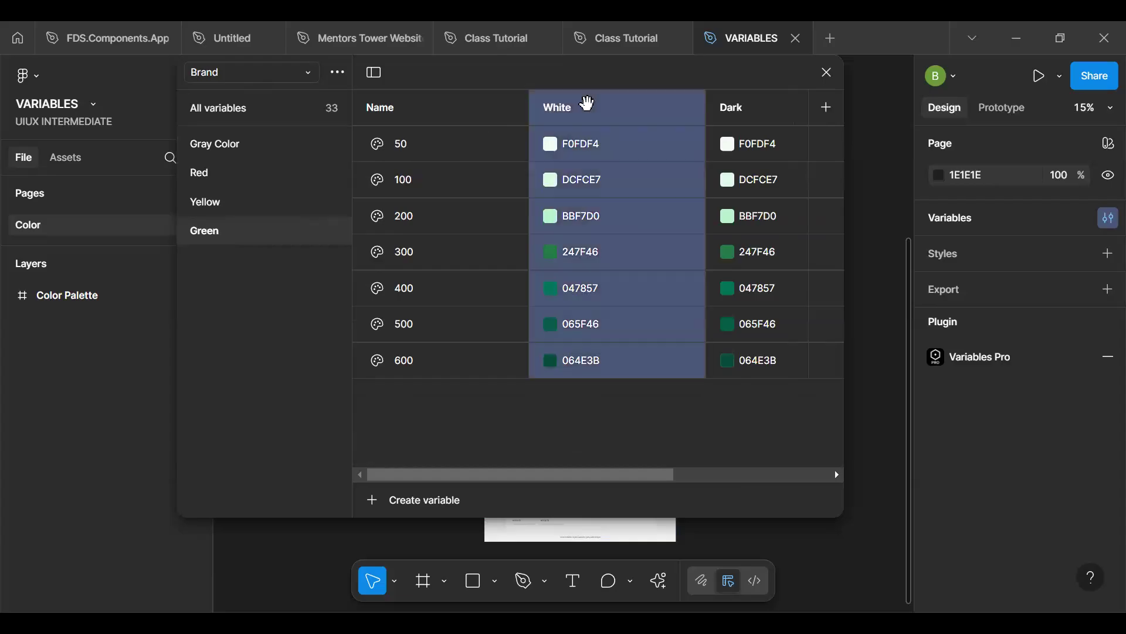
{"action": "right_click", "coordinate": [588, 103]}
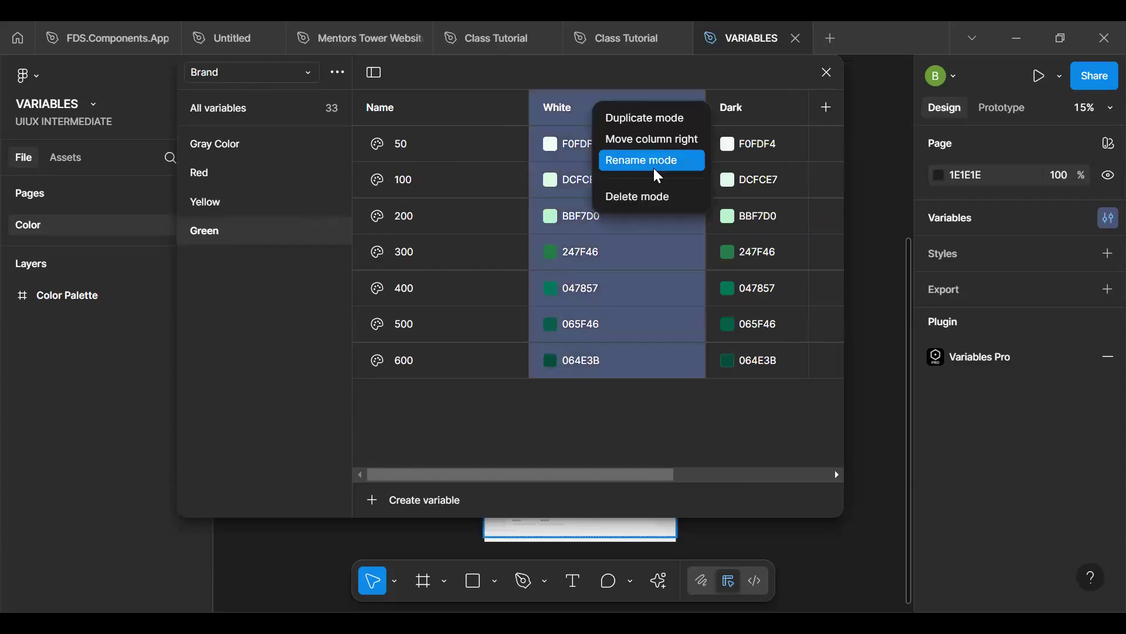
{"action": "left_click", "coordinate": [649, 196]}
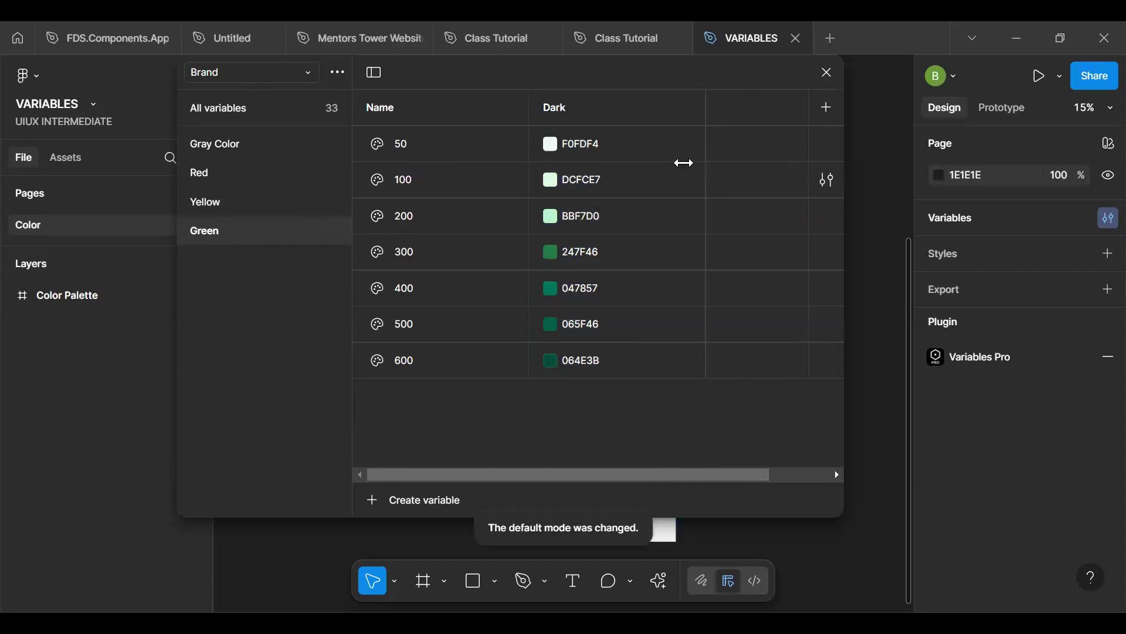
- Reposition the variables window over the canvas and show all variables of the Brand collection under its Dark mode
{"action": "left_click", "coordinate": [602, 108]}
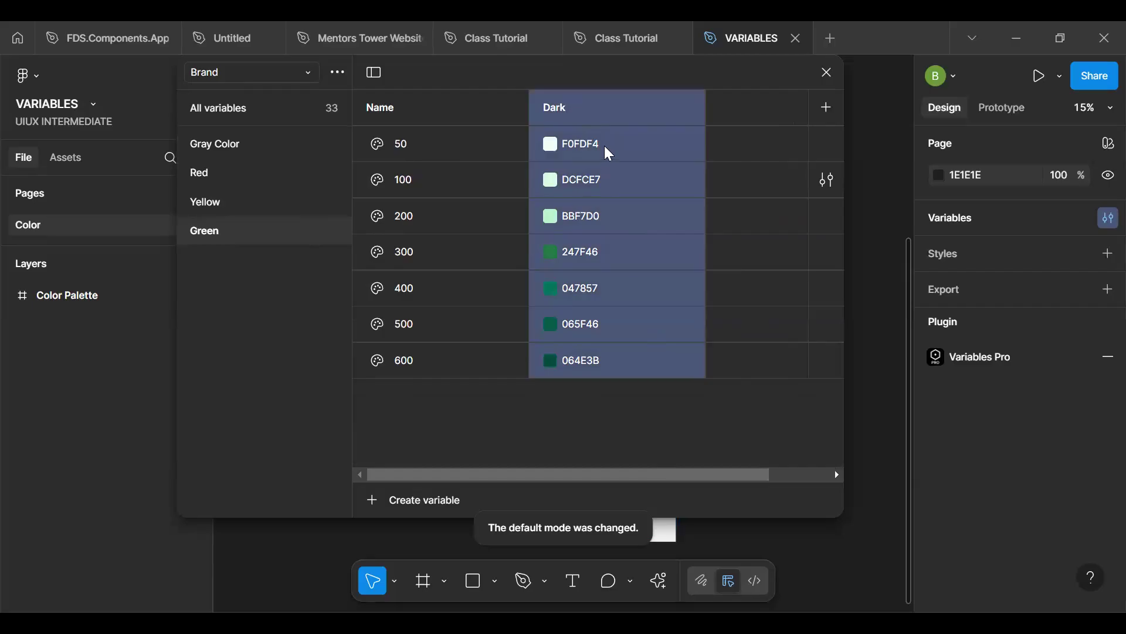
{"action": "left_click", "coordinate": [605, 109]}
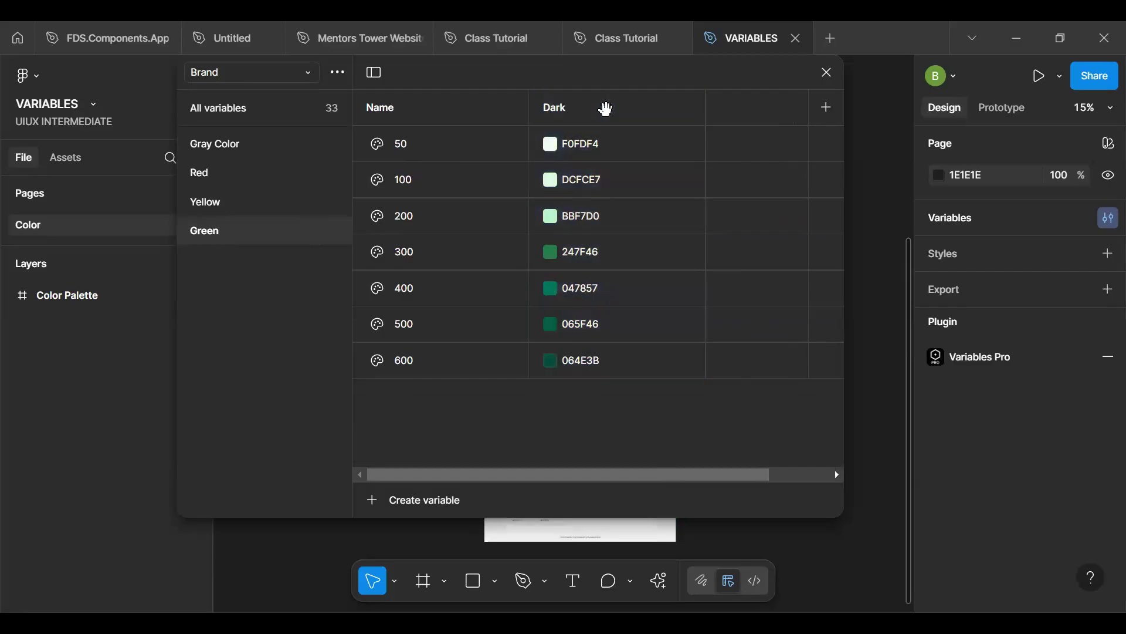
{"action": "left_click", "coordinate": [605, 109]}
{"action": "left_click_drag", "start_coordinate": [728, 72], "coordinate": [568, 168]}
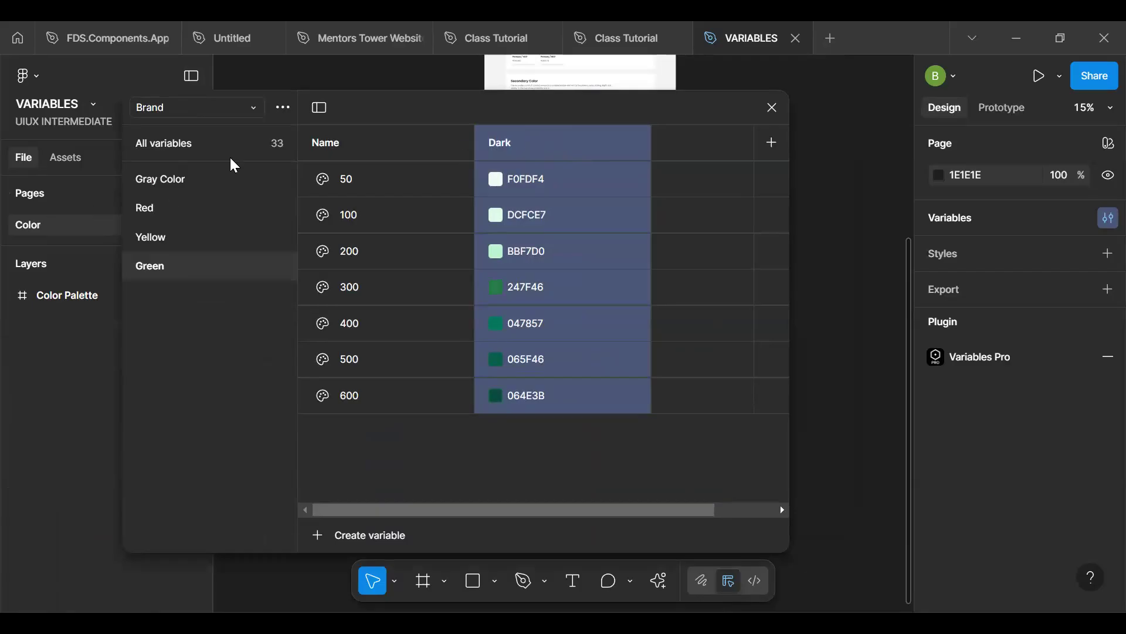
{"action": "left_click", "coordinate": [244, 149]}
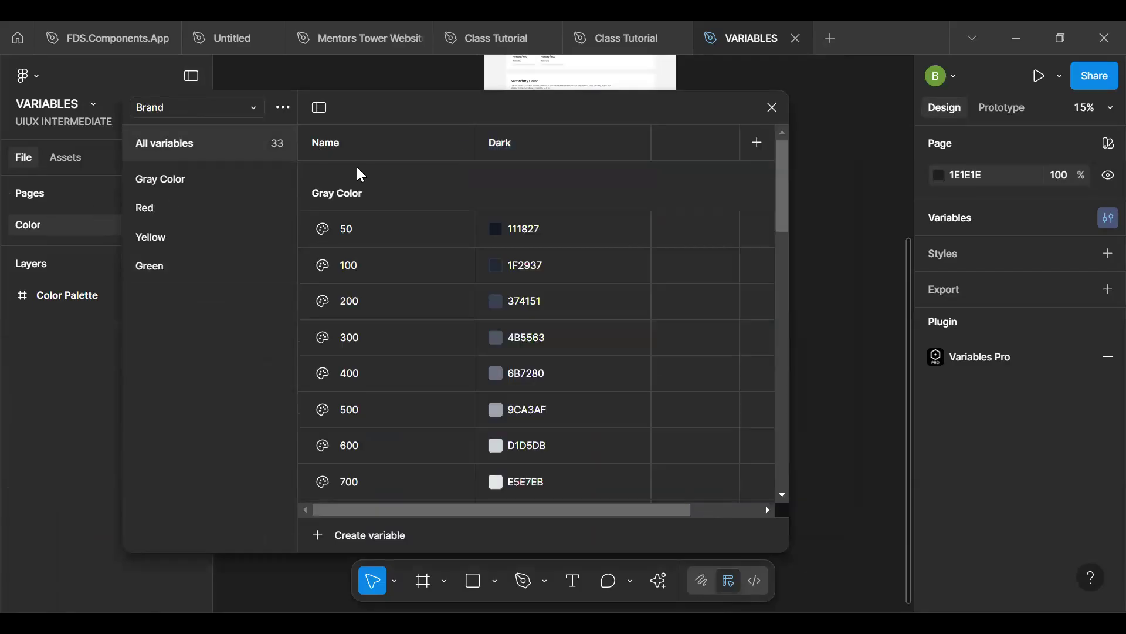
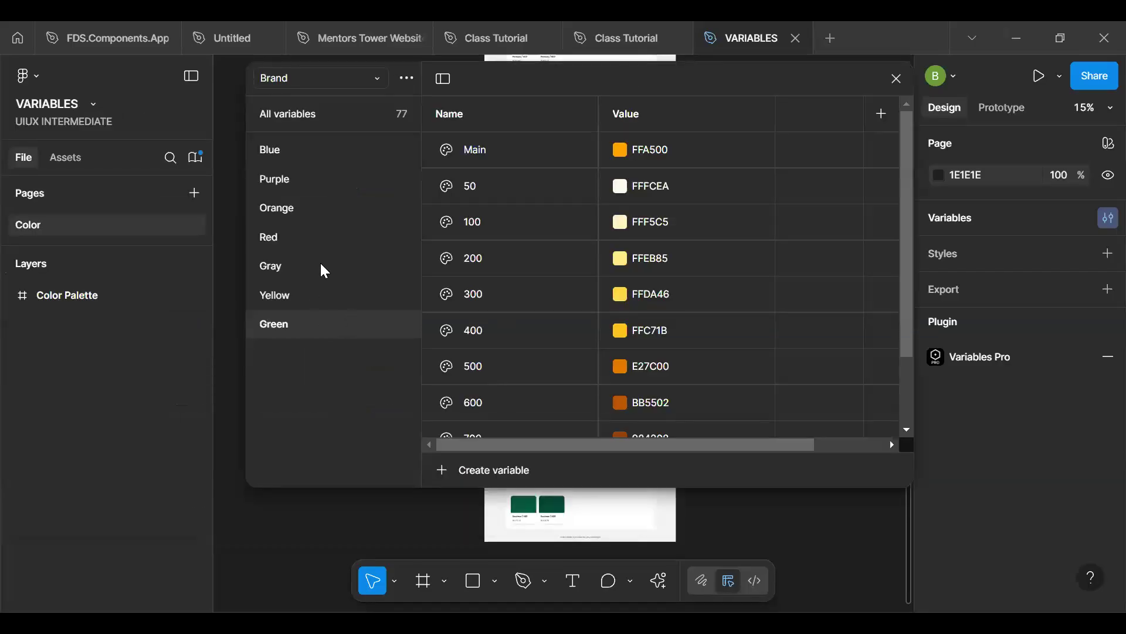
- In the Brand collection's Gray group, recolour the Main variable to off-white ECEBE8 and rename it White
{"action": "left_click", "coordinate": [321, 264]}
{"action": "left_click_drag", "start_coordinate": [714, 88], "coordinate": [664, 87]}
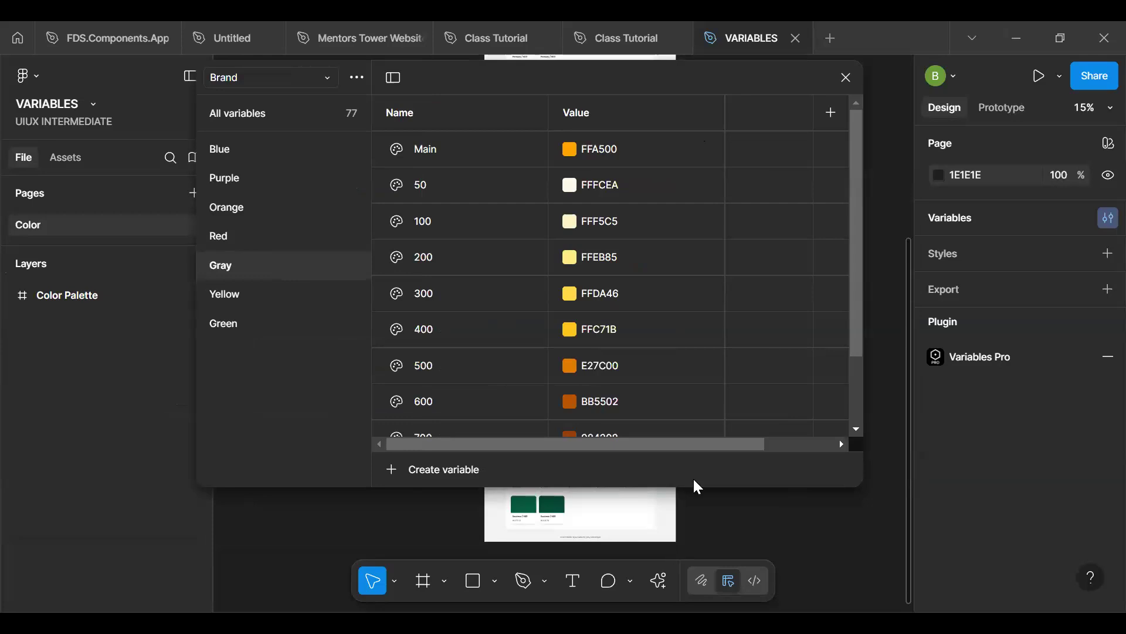
{"action": "left_click", "coordinate": [312, 88]}
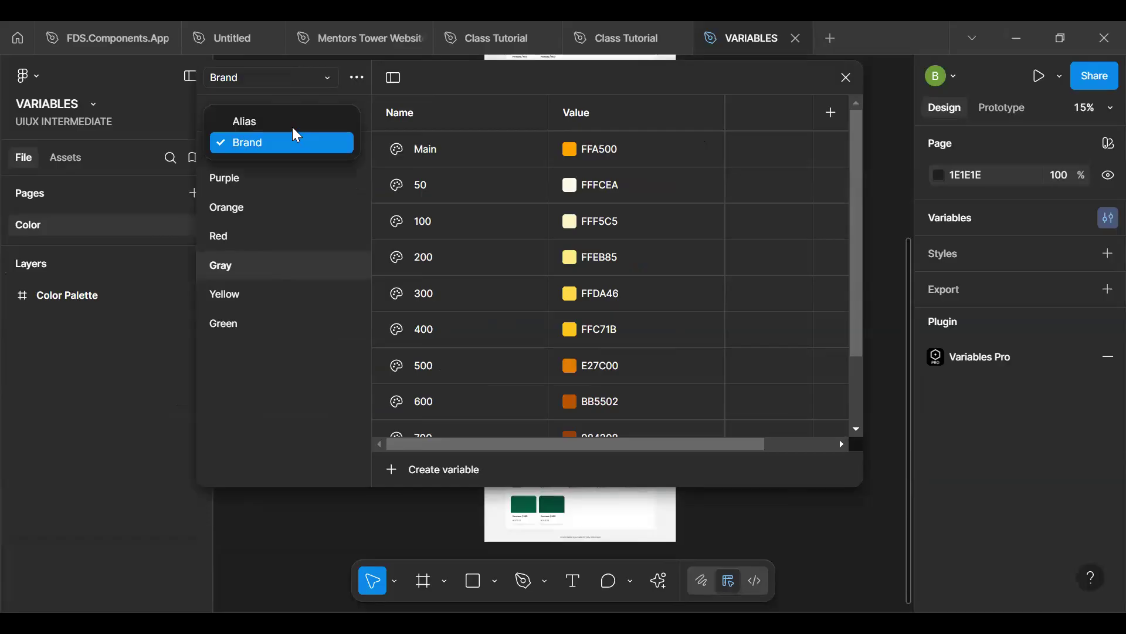
{"action": "left_click", "coordinate": [565, 151]}
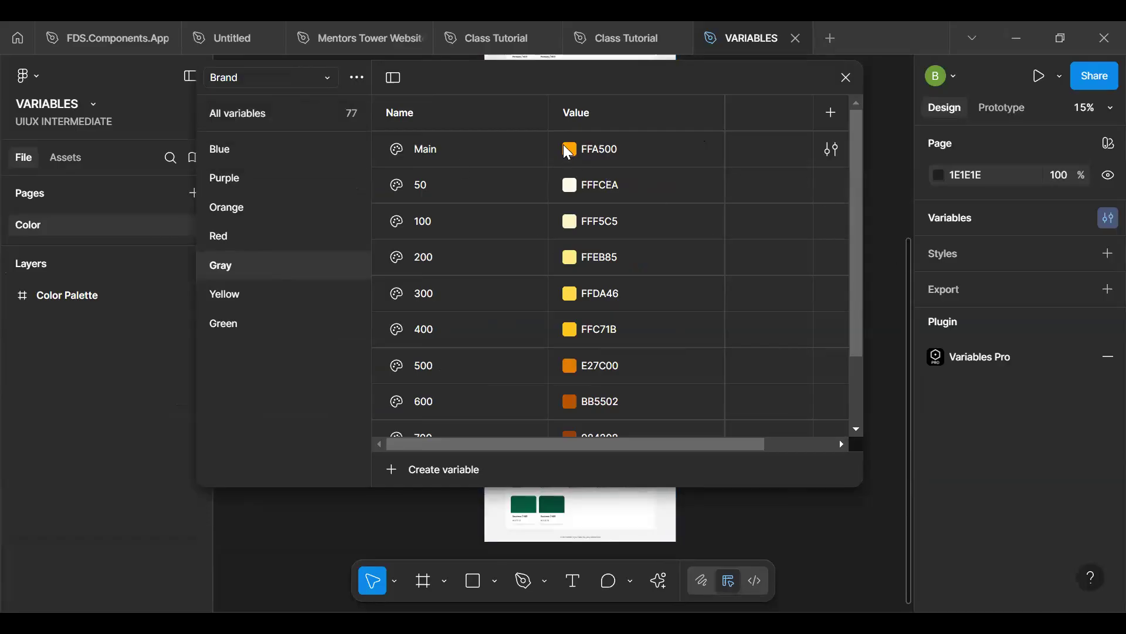
{"action": "left_click", "coordinate": [568, 150]}
{"action": "left_click_drag", "start_coordinate": [602, 262], "coordinate": [580, 230]}
{"action": "double_click", "coordinate": [449, 147]}
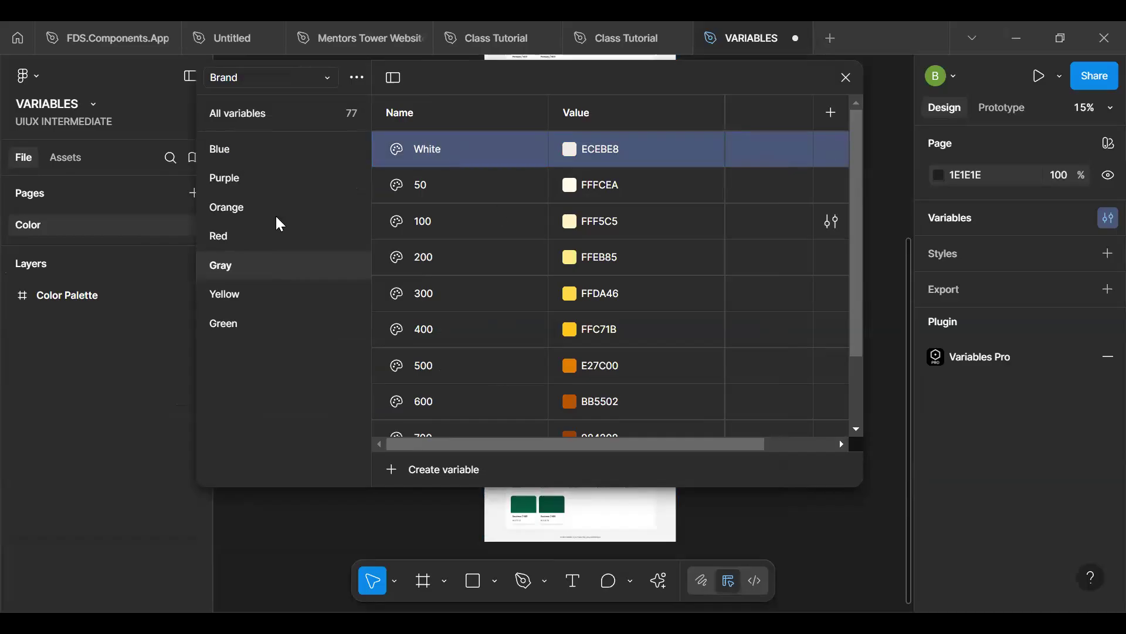
- Reposition the variables window beside the canvas's Gray palette and set the Gray 50 variable to F9FAFB, copied from its swatch card
{"action": "left_click_drag", "start_coordinate": [565, 72], "coordinate": [203, 187]}
{"action": "left_click_drag", "start_coordinate": [500, 193], "coordinate": [475, 195]}
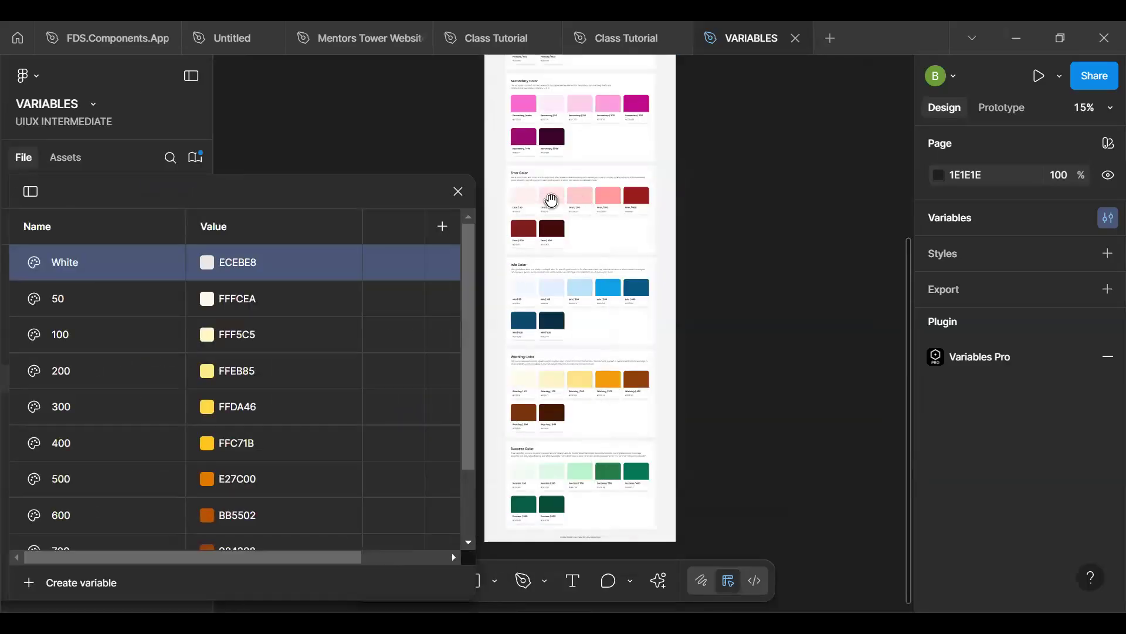
{"action": "left_click_drag", "start_coordinate": [569, 153], "coordinate": [711, 430]}
{"action": "scroll", "coordinate": [702, 266], "scroll_direction": "up", "scroll_amount": 1}
{"action": "scroll", "coordinate": [702, 266], "scroll_direction": "up", "scroll_amount": 5}
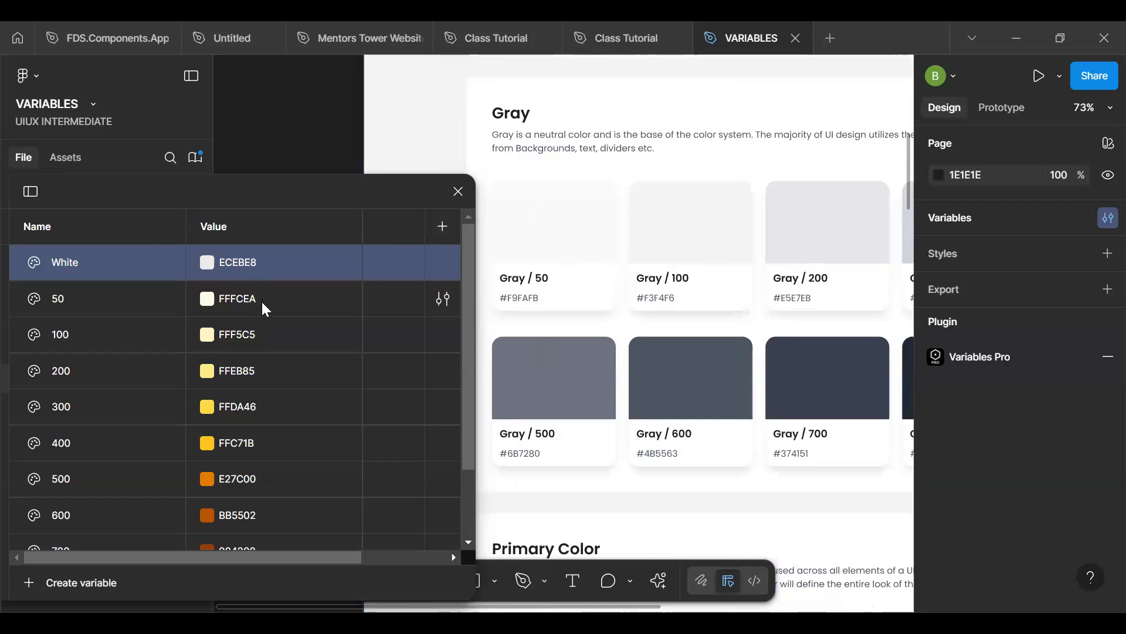
{"action": "left_click", "coordinate": [521, 298]}
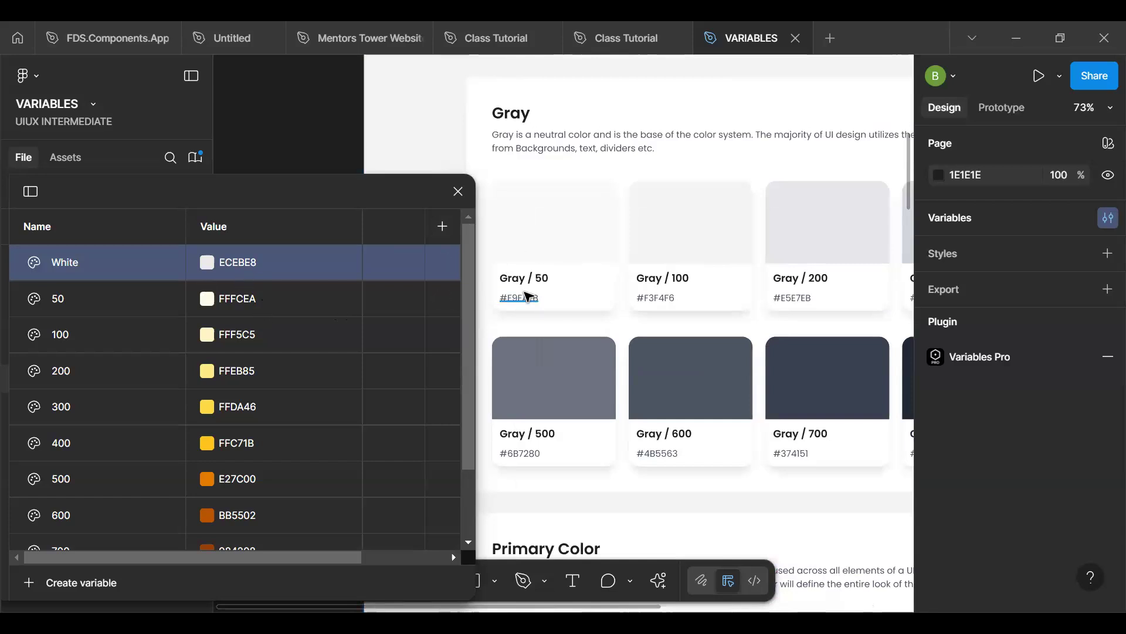
{"action": "left_click", "coordinate": [284, 305]}
{"action": "type", "text": "#F9FAFB"}
{"action": "key", "text": "Return"}
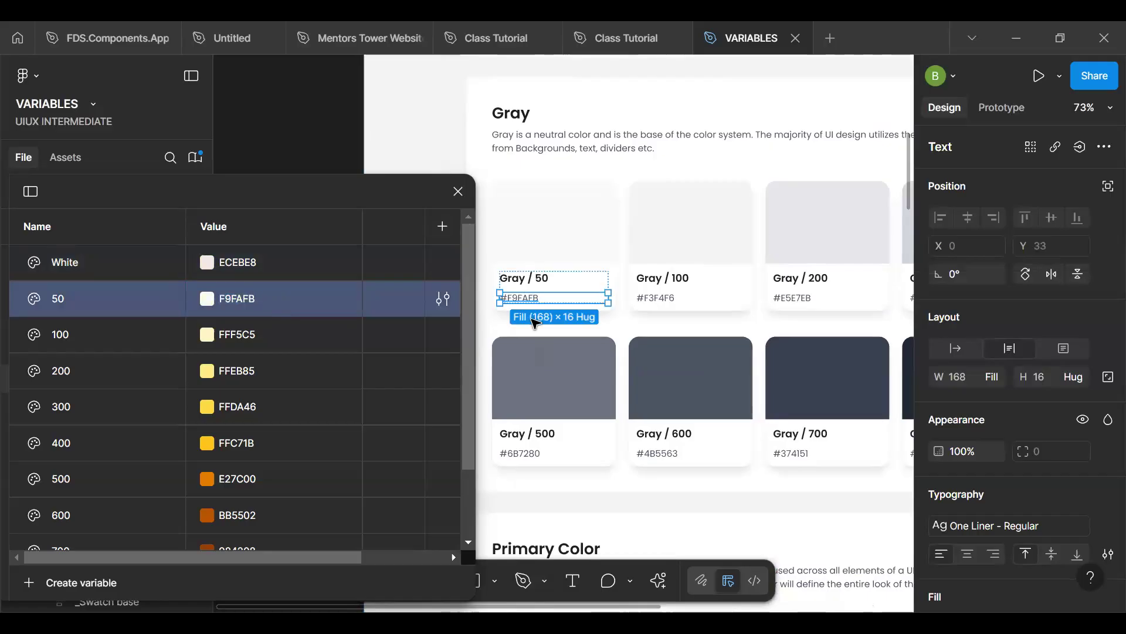
- Copy the Gray / 100 and Gray / 200 hex codes into their matching variables, setting 100 to F3F4F6 and 200 to E5E7EB
{"action": "left_click", "coordinate": [680, 300]}
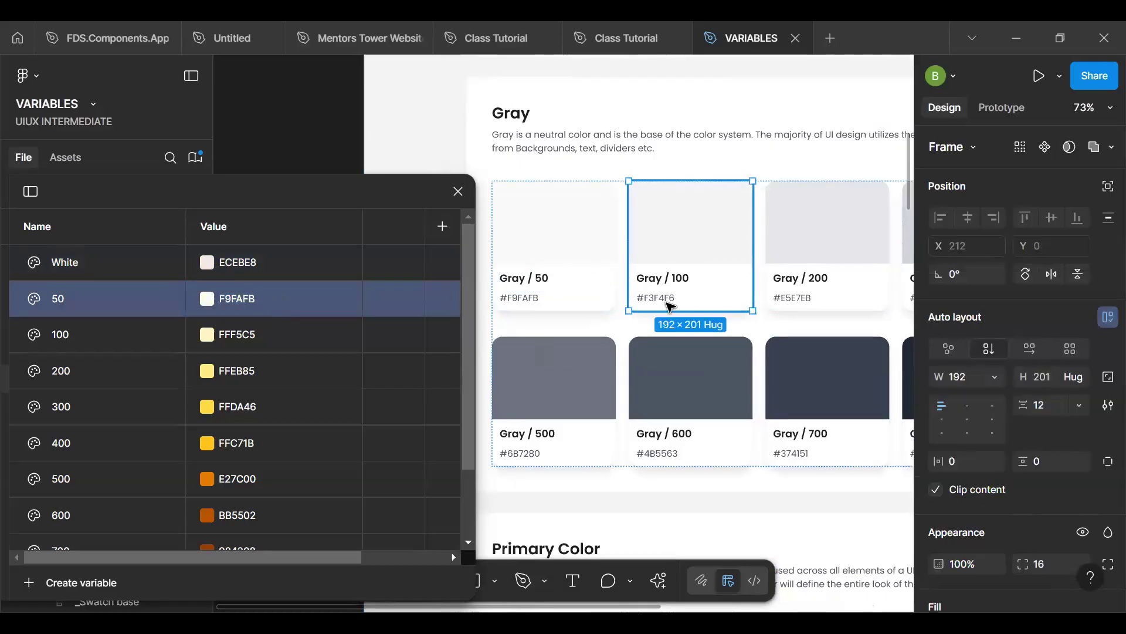
{"action": "left_click", "coordinate": [671, 305]}
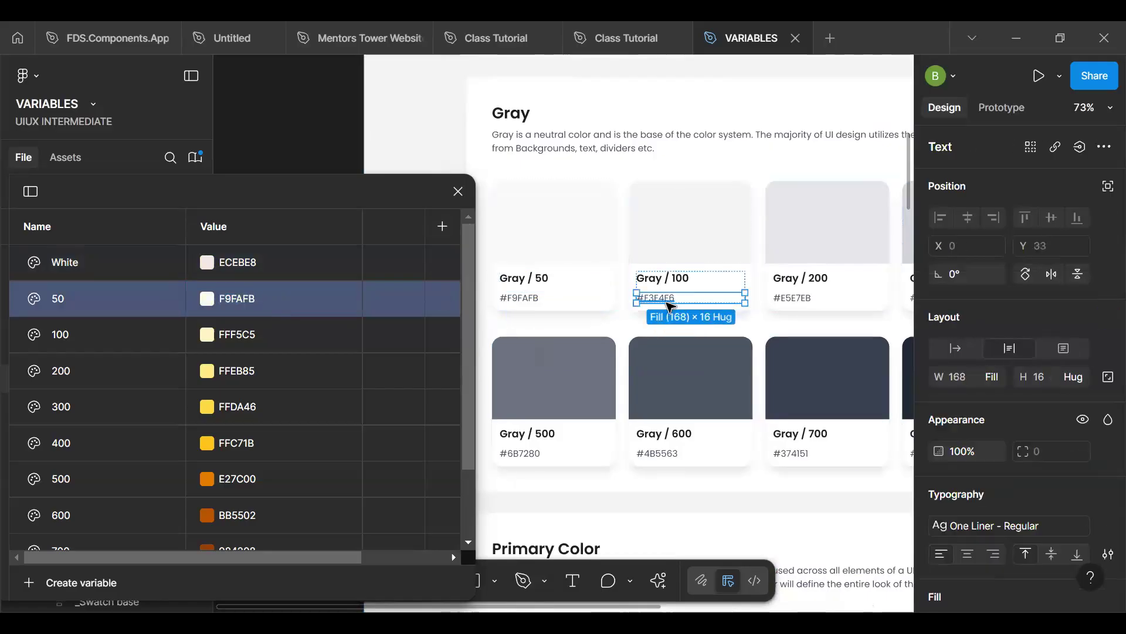
{"action": "left_click", "coordinate": [239, 350]}
{"action": "type", "text": "#F3F4F6"}
{"action": "key", "text": "Return"}
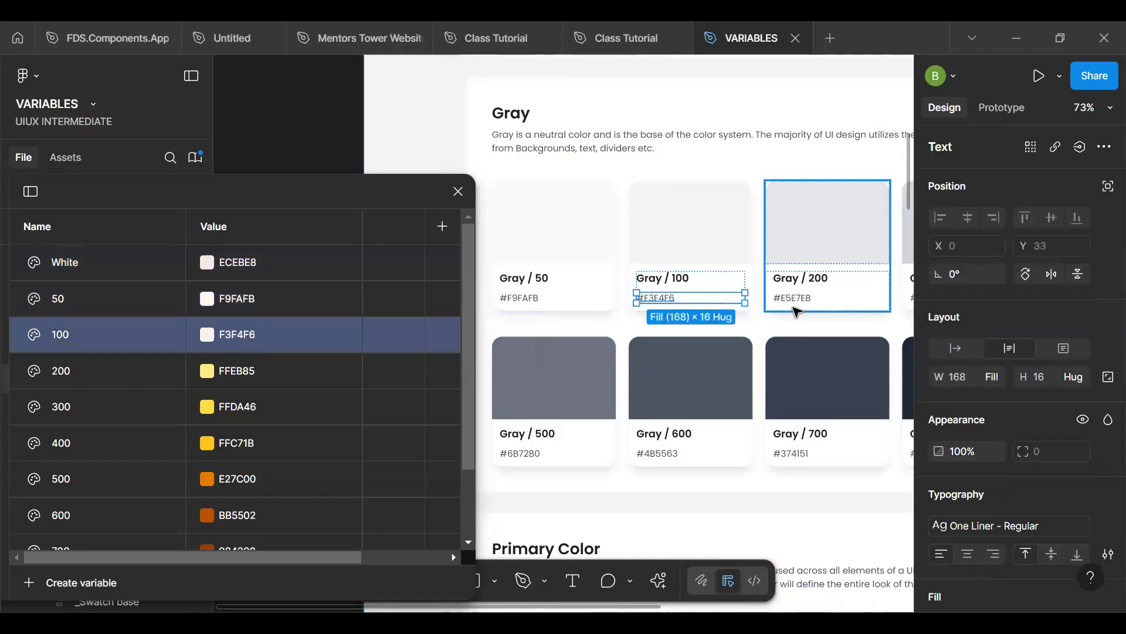
{"action": "left_click", "coordinate": [797, 301]}
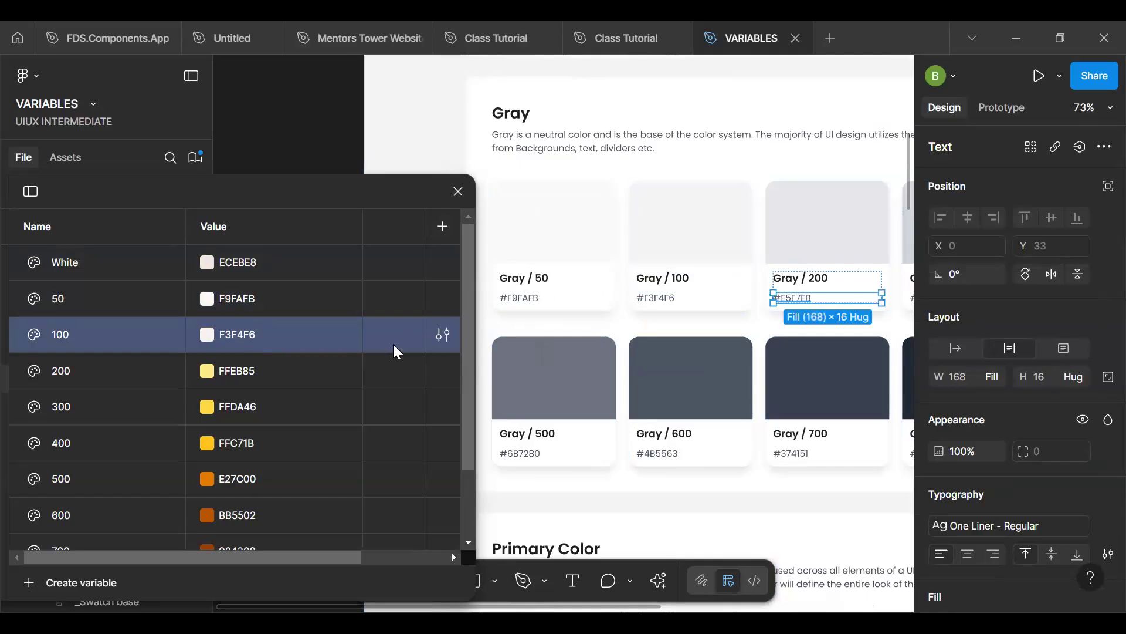
{"action": "left_click", "coordinate": [257, 385]}
{"action": "type", "text": "#E5E7EB"}
{"action": "key", "text": "Return"}
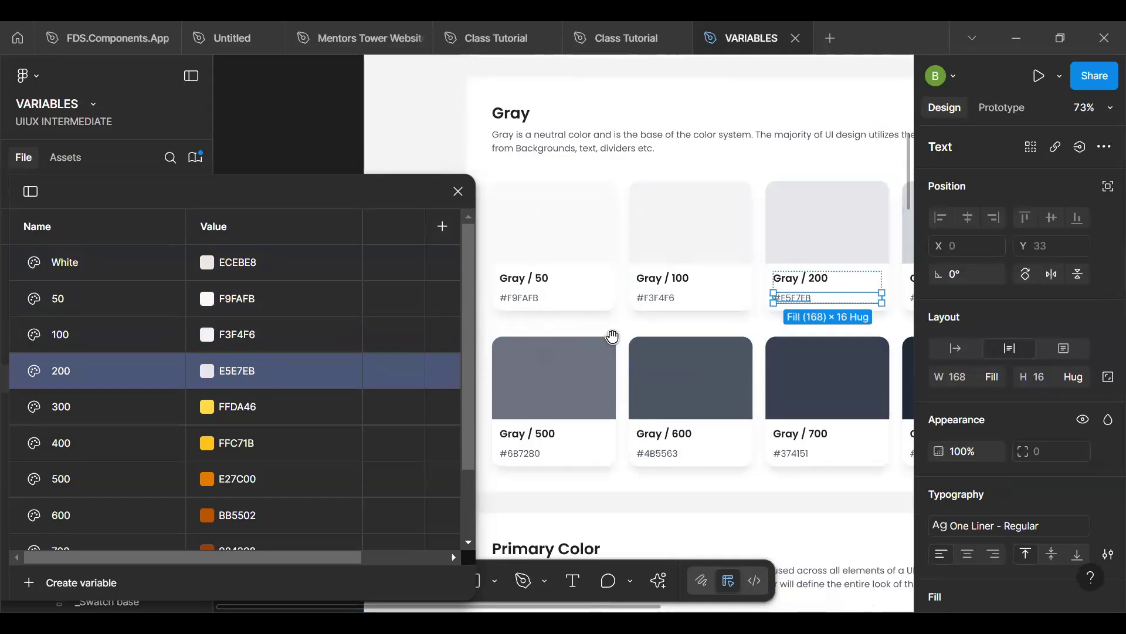
- Copy the Gray / 300 and Gray / 400 hex codes into their matching variables, setting 300 to D1D5DB and 400 to 9CA3AF
{"action": "left_click_drag", "start_coordinate": [749, 334], "coordinate": [554, 320]}
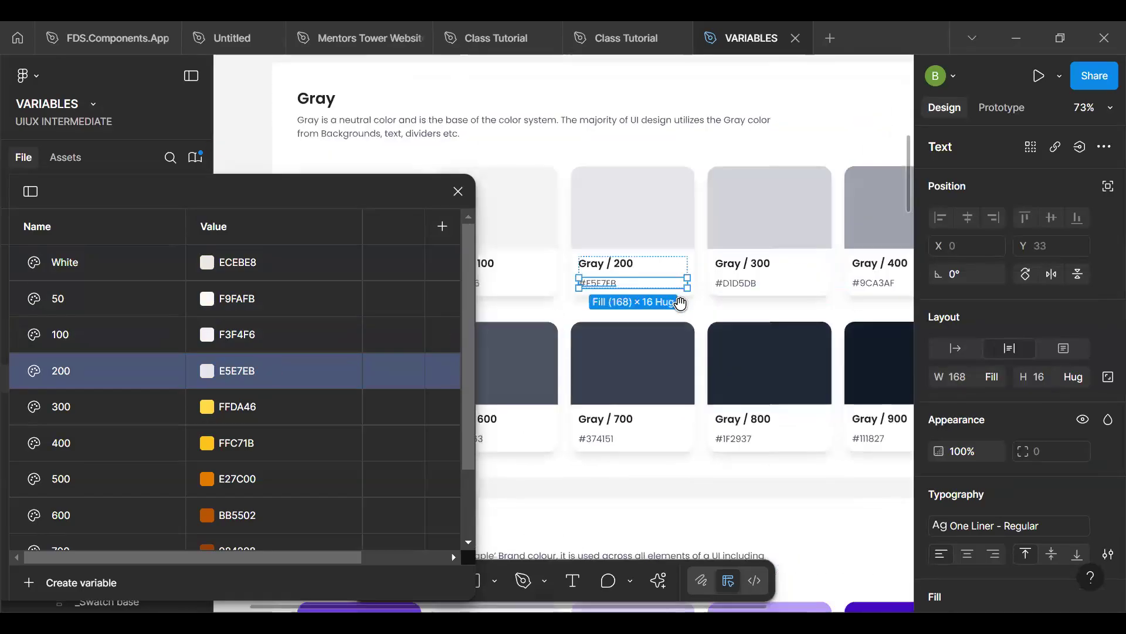
{"action": "left_click", "coordinate": [741, 288]}
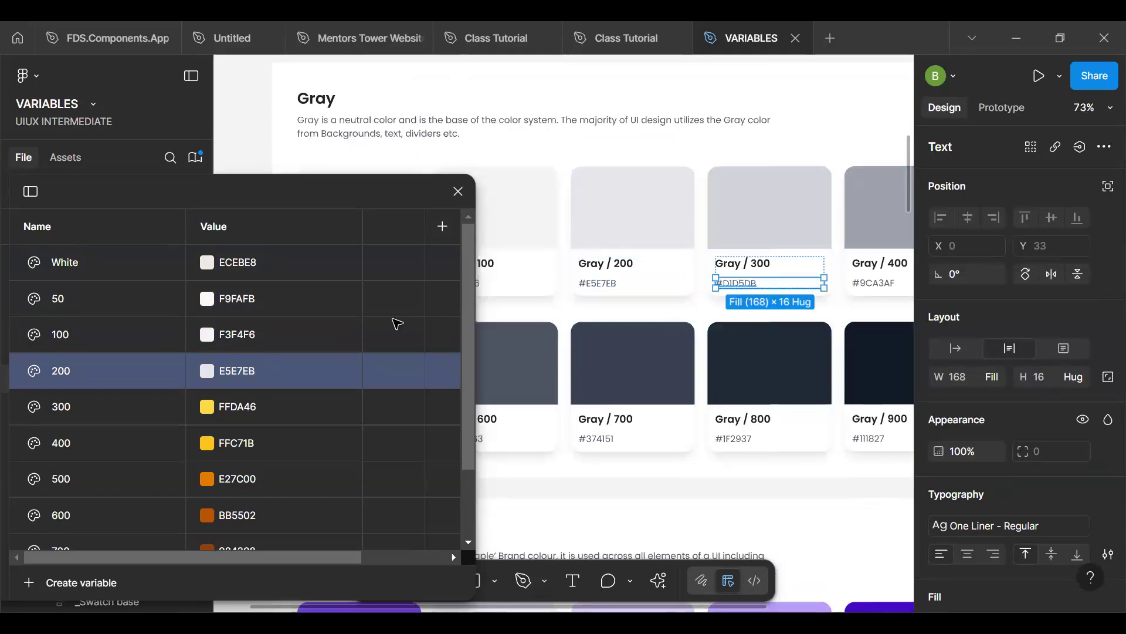
{"action": "left_click", "coordinate": [284, 410]}
{"action": "type", "text": "D1D5DB"}
{"action": "key", "text": "Return"}
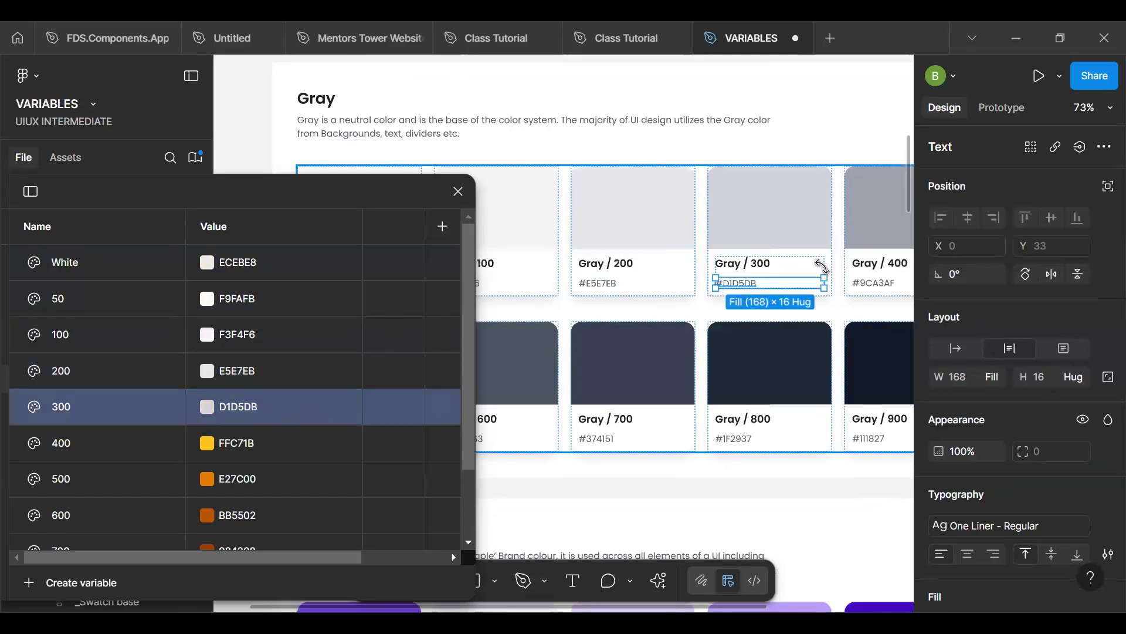
{"action": "left_click", "coordinate": [874, 283]}
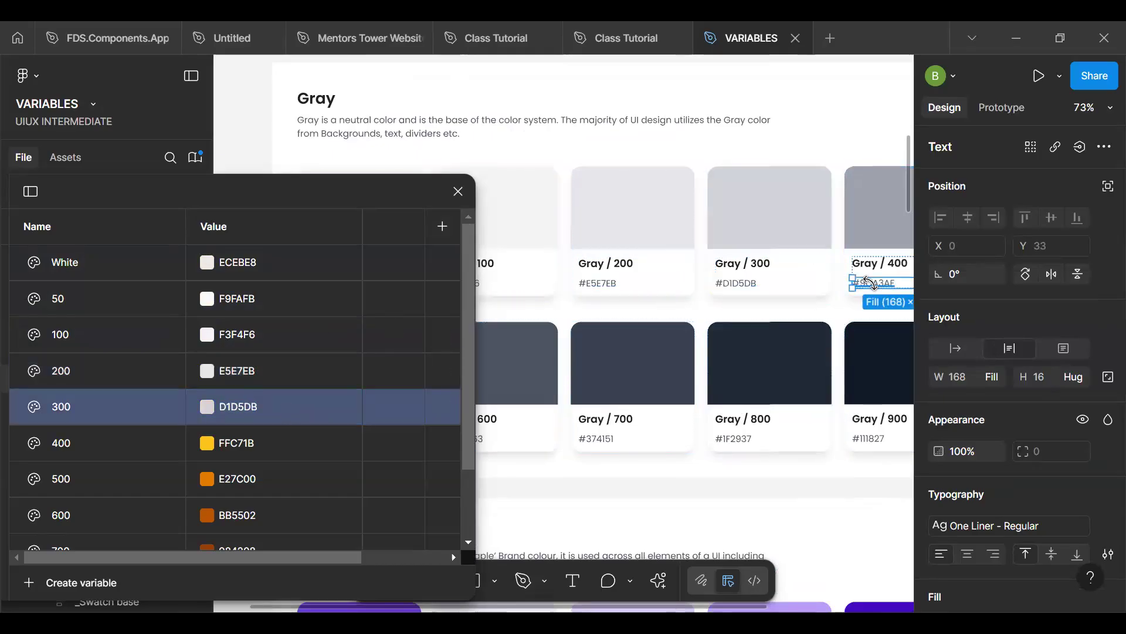
{"action": "left_click", "coordinate": [286, 451]}
{"action": "type", "text": "9CA3AF"}
{"action": "key", "text": "Return"}
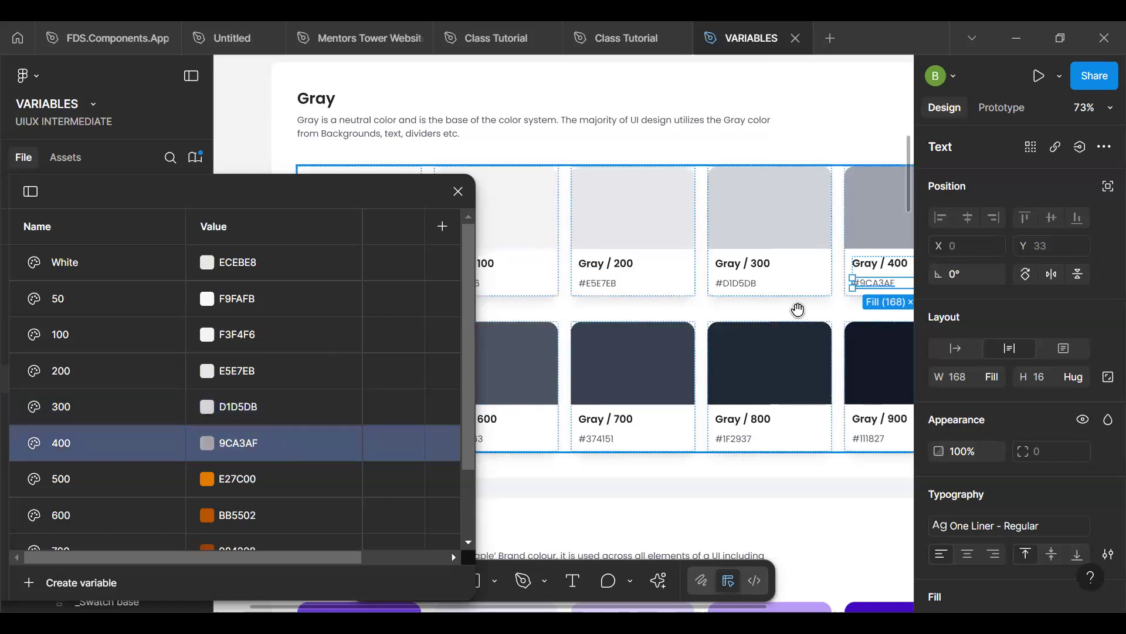
- Set the Gray group's 500 variable to 6B7280, copied from the Gray / 500 swatch card
{"action": "scroll", "coordinate": [619, 319], "scroll_direction": "down", "scroll_amount": 3}
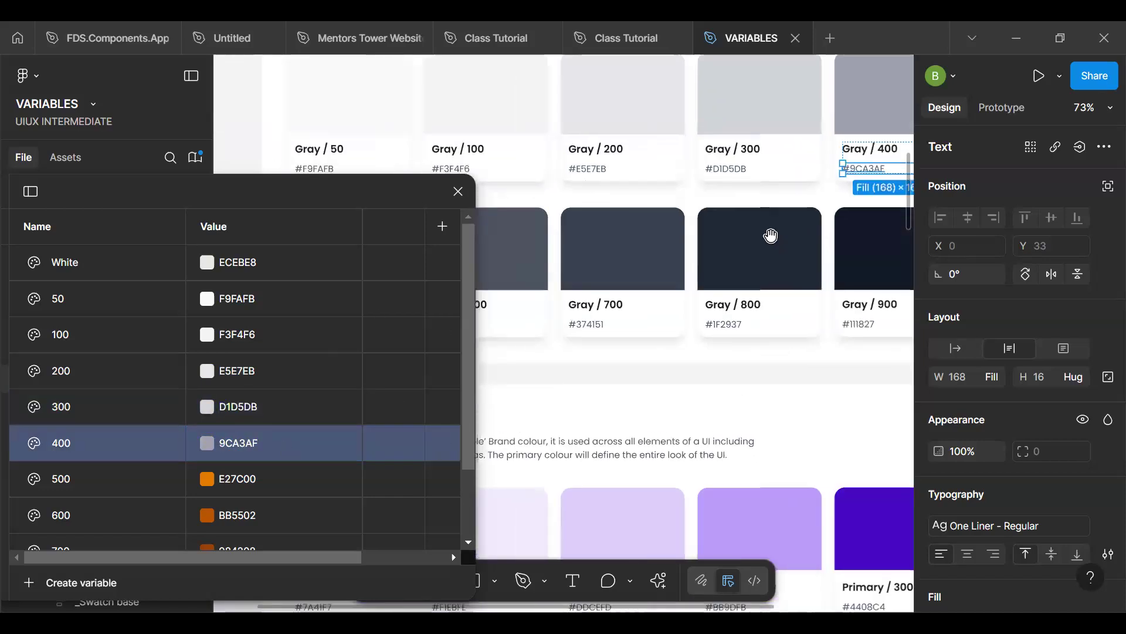
{"action": "scroll", "coordinate": [770, 235], "scroll_direction": "down", "scroll_amount": 2}
{"action": "scroll", "coordinate": [763, 270], "scroll_direction": "left", "scroll_amount": 5}
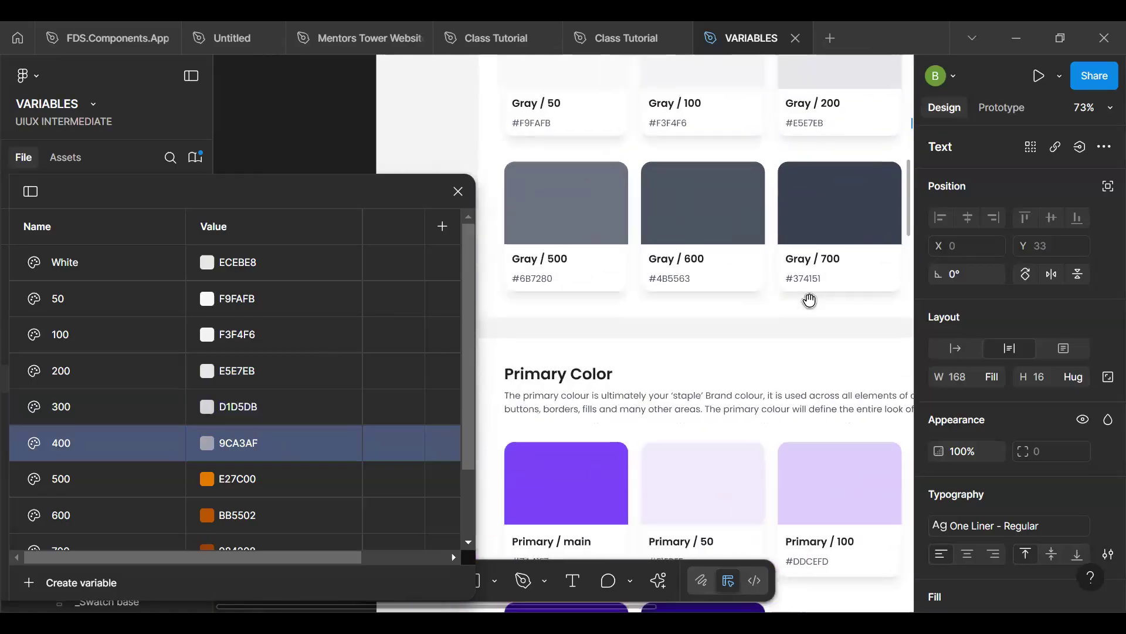
{"action": "left_click", "coordinate": [552, 284]}
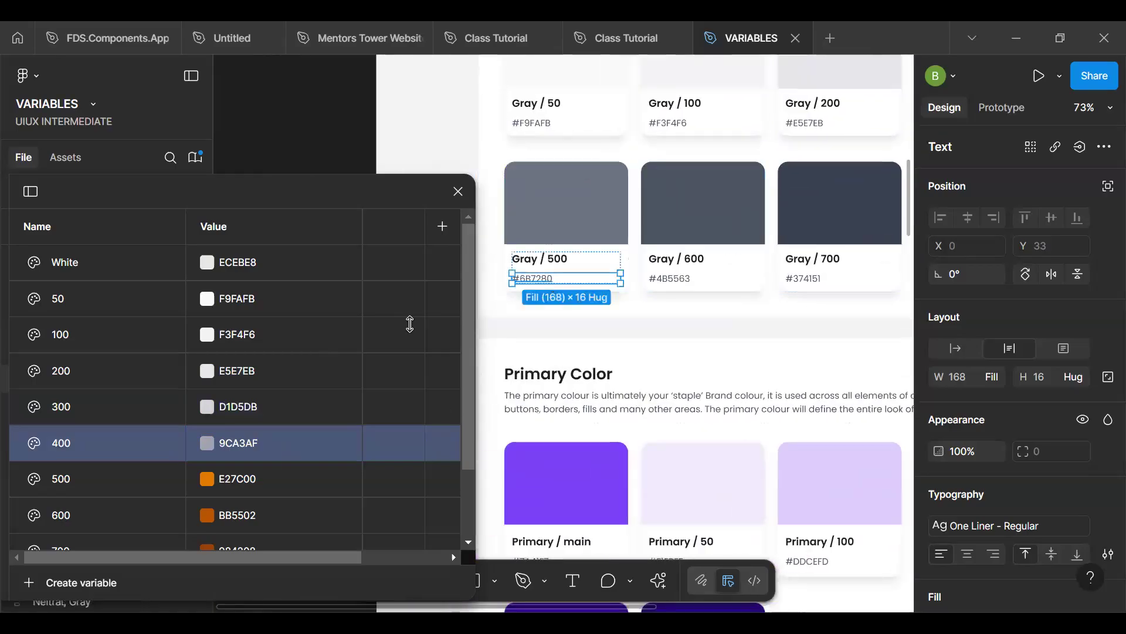
{"action": "double_click", "coordinate": [264, 478]}
{"action": "type", "text": "#6B7280"}
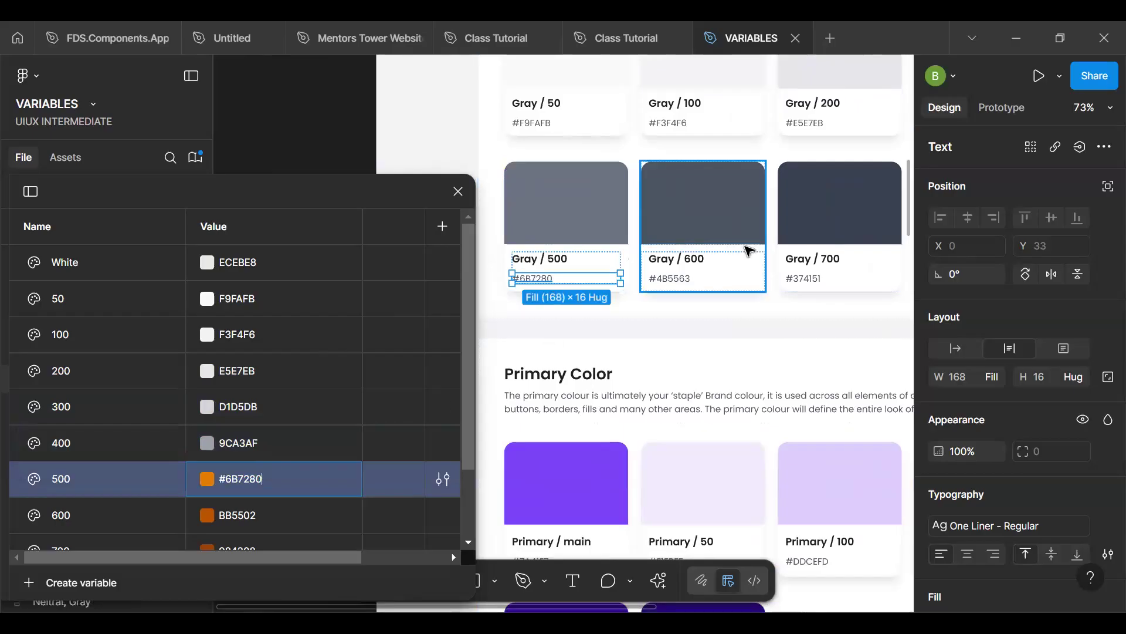
{"action": "left_click", "coordinate": [679, 287]}
{"action": "key", "text": "ctrl+v"}
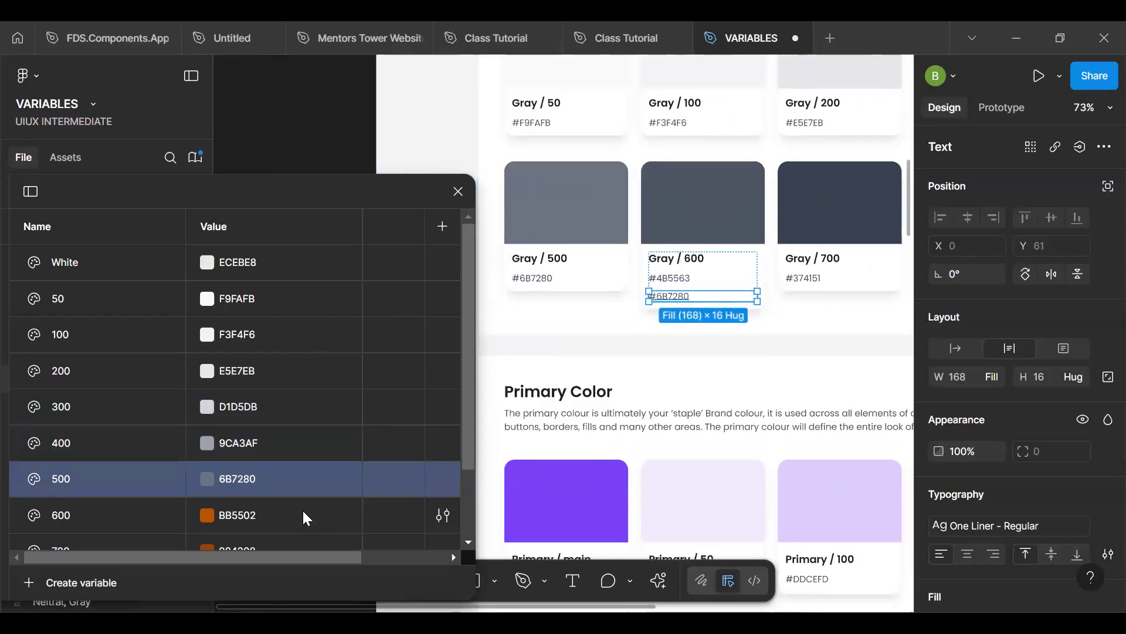
{"action": "double_click", "coordinate": [299, 516]}
{"action": "key", "text": "ctrl+v"}
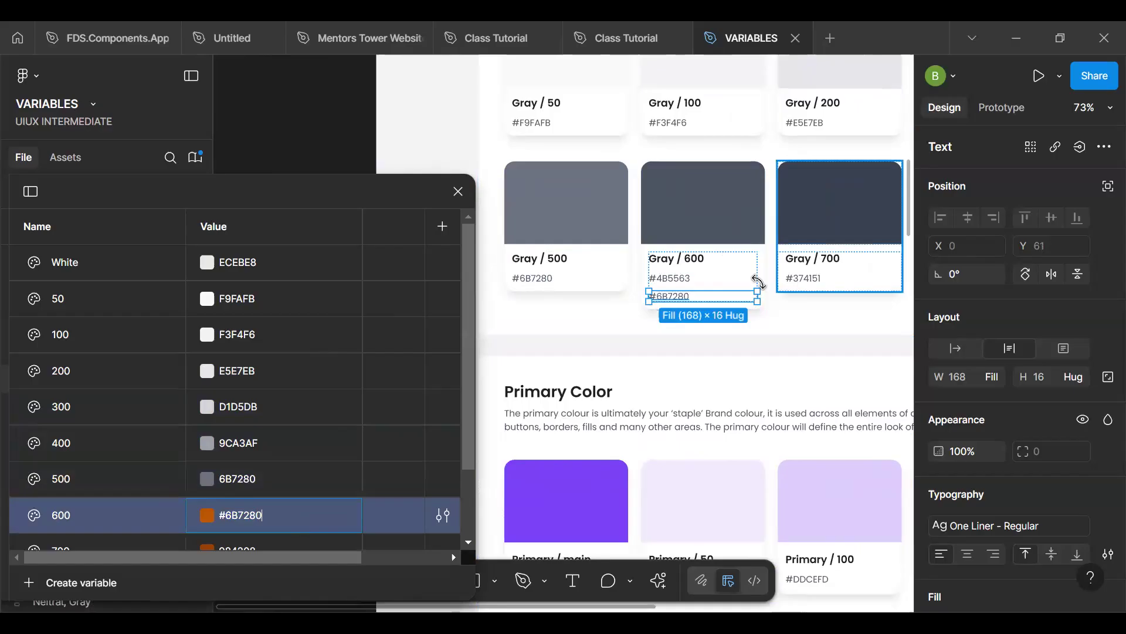
{"action": "key", "text": "ctrl+z"}
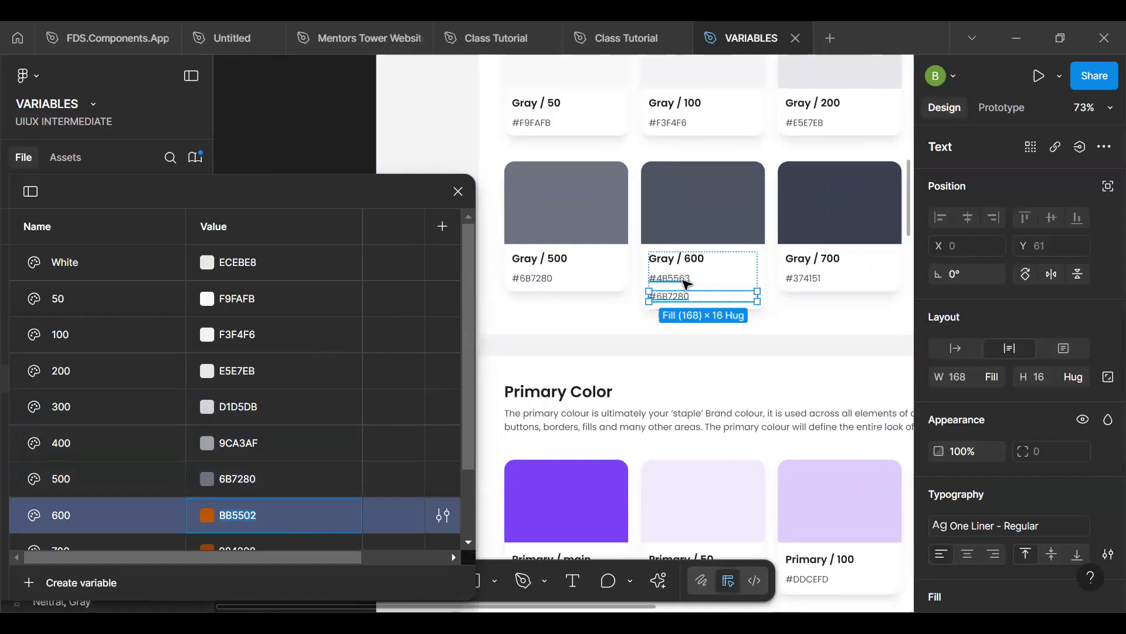
{"action": "key", "text": "Up"}
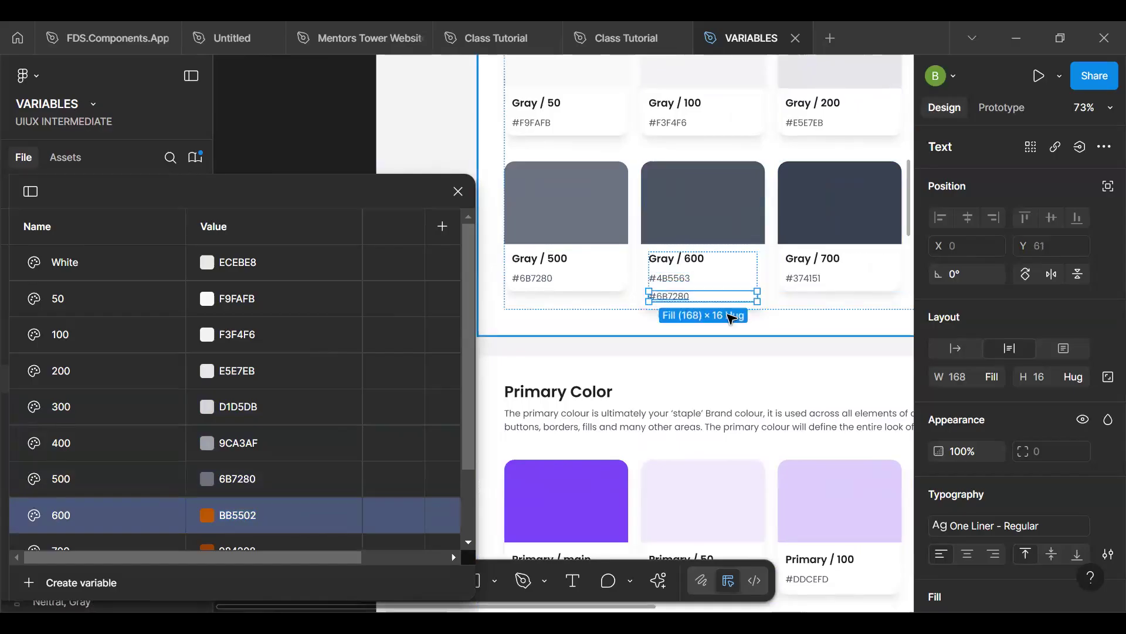
{"action": "left_click", "coordinate": [730, 318]}
{"action": "key", "text": "Escape"}
{"action": "scroll", "coordinate": [731, 319], "scroll_direction": "down", "scroll_amount": 6}
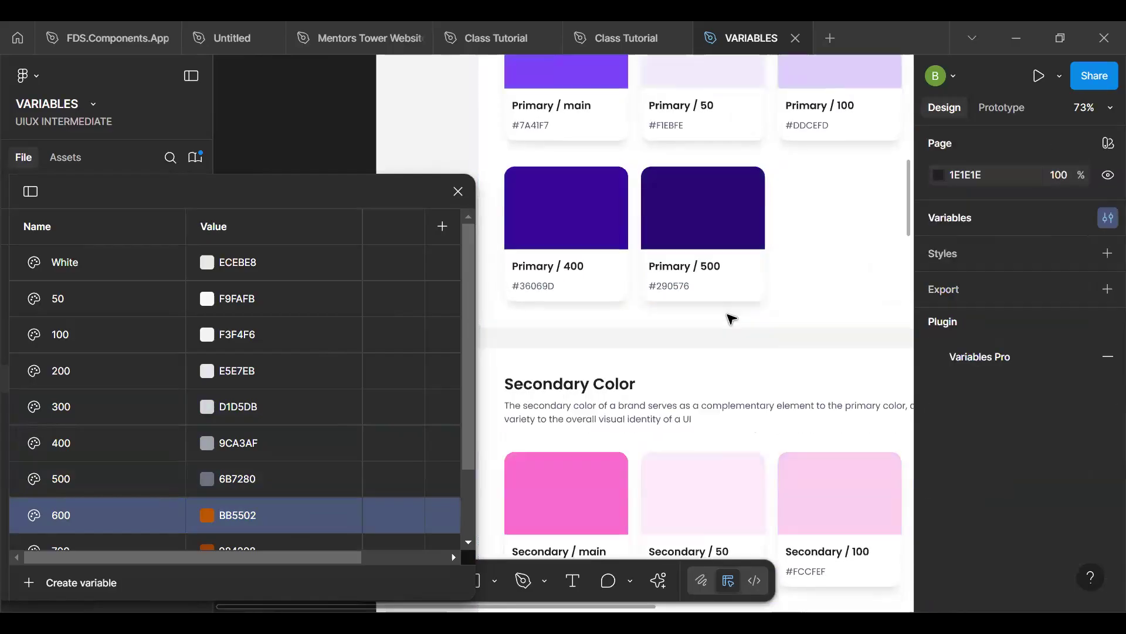
{"action": "key", "text": "ctrl+z"}
{"action": "key", "text": "ctrl+z"}
{"action": "key", "text": "ctrl+z"}
{"action": "key", "text": "ctrl+z"}
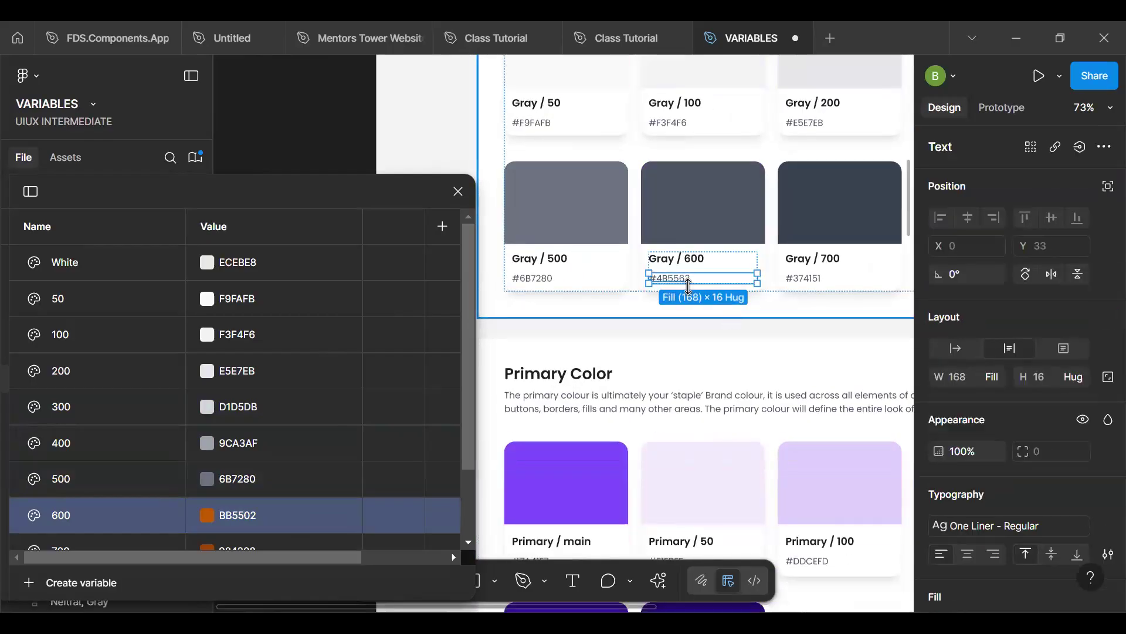
- Copy the Gray / 600 and Gray / 700 hex codes into their matching variables, setting 600 to 4B5563 and 700 to 374151
{"action": "double_click", "coordinate": [283, 521]}
{"action": "type", "text": "#4B5563"}
{"action": "key", "text": "Return"}
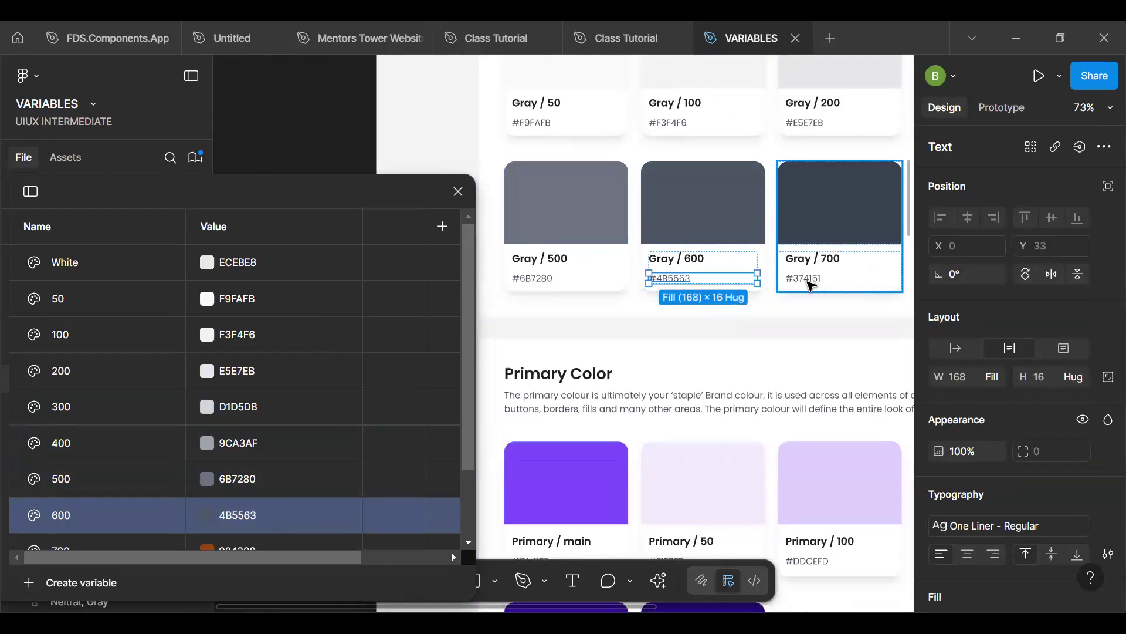
{"action": "left_click", "coordinate": [809, 280]}
{"action": "scroll", "coordinate": [294, 452], "scroll_direction": "down", "scroll_amount": 3}
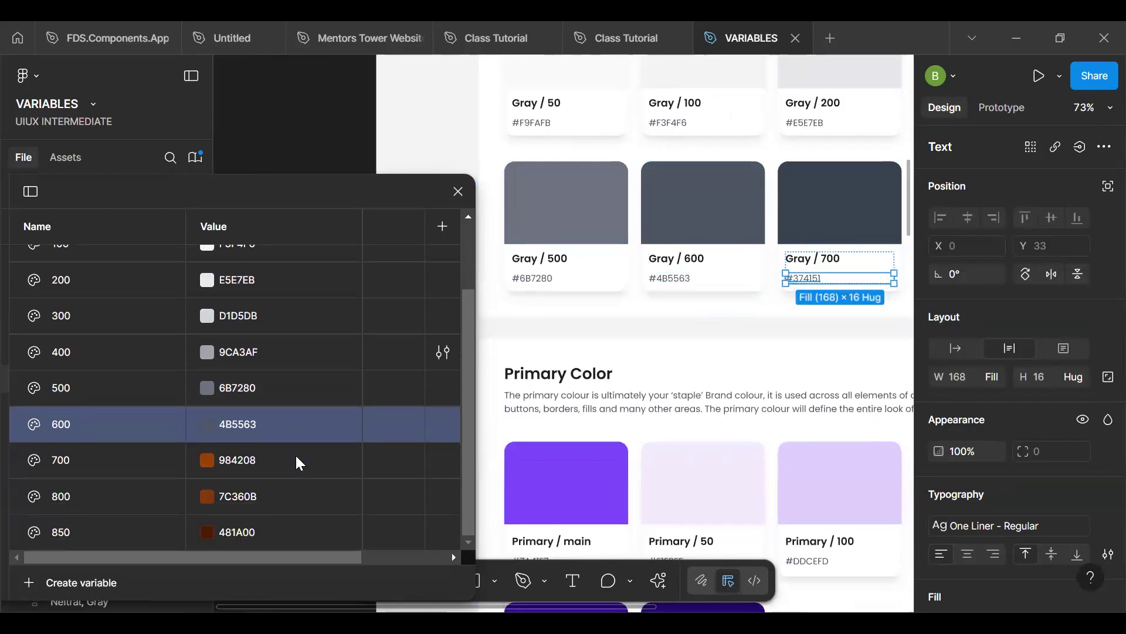
{"action": "double_click", "coordinate": [265, 458]}
{"action": "type", "text": "#374151"}
{"action": "type", "text": "h"}
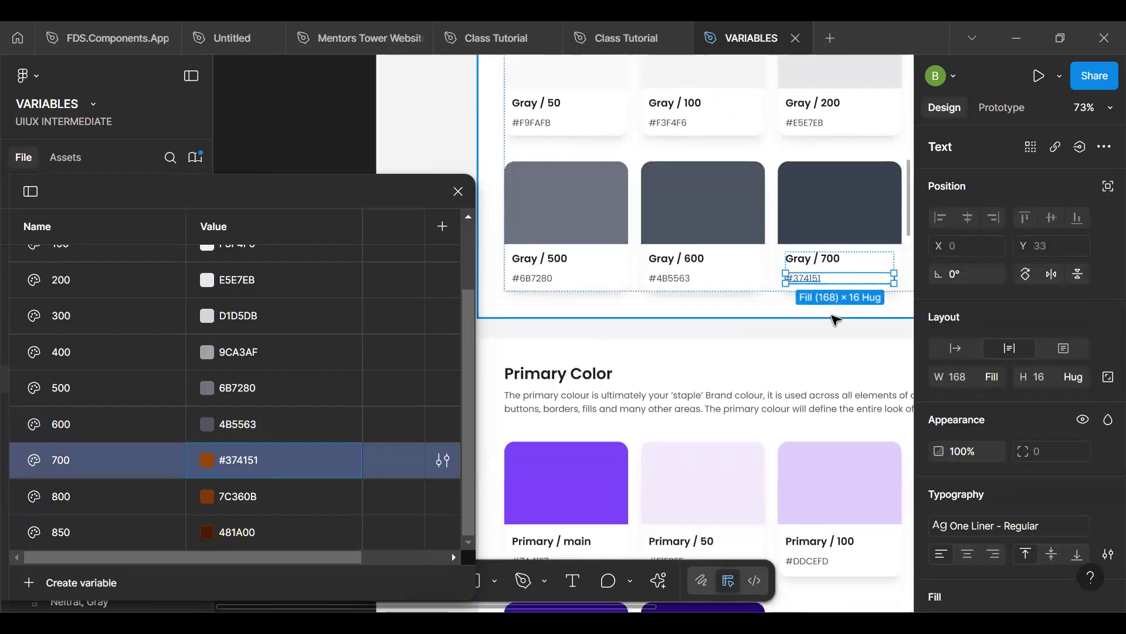
{"action": "left_click", "coordinate": [817, 325]}
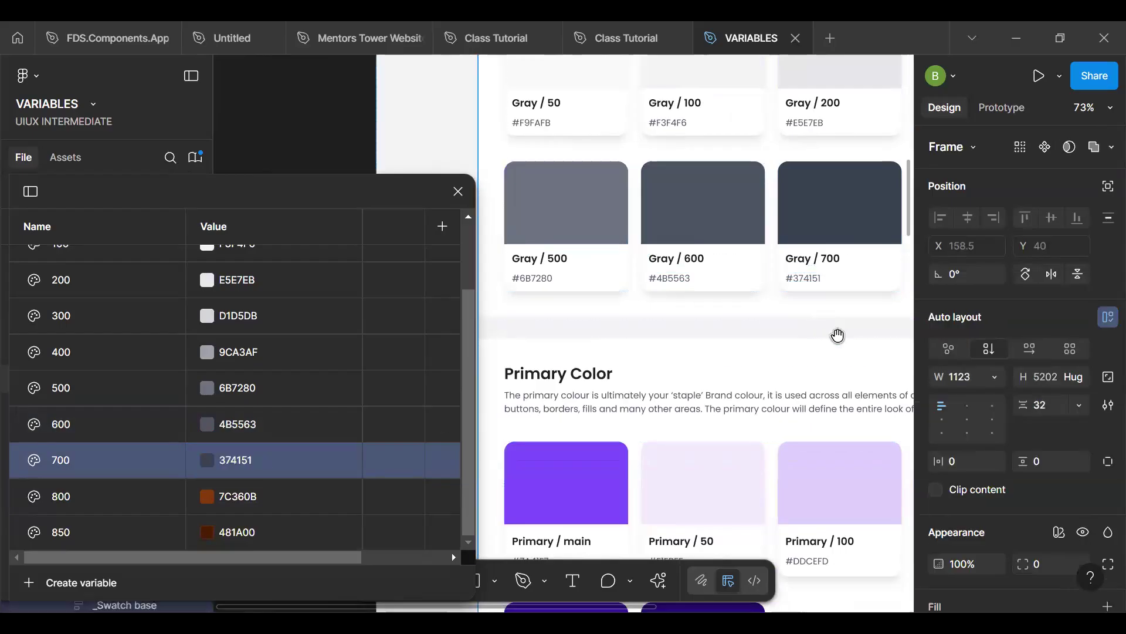
- Set the Gray group's 800 variable to 1F2937, copied from the Gray / 800 swatch card
{"action": "left_click_drag", "start_coordinate": [838, 335], "coordinate": [569, 368]}
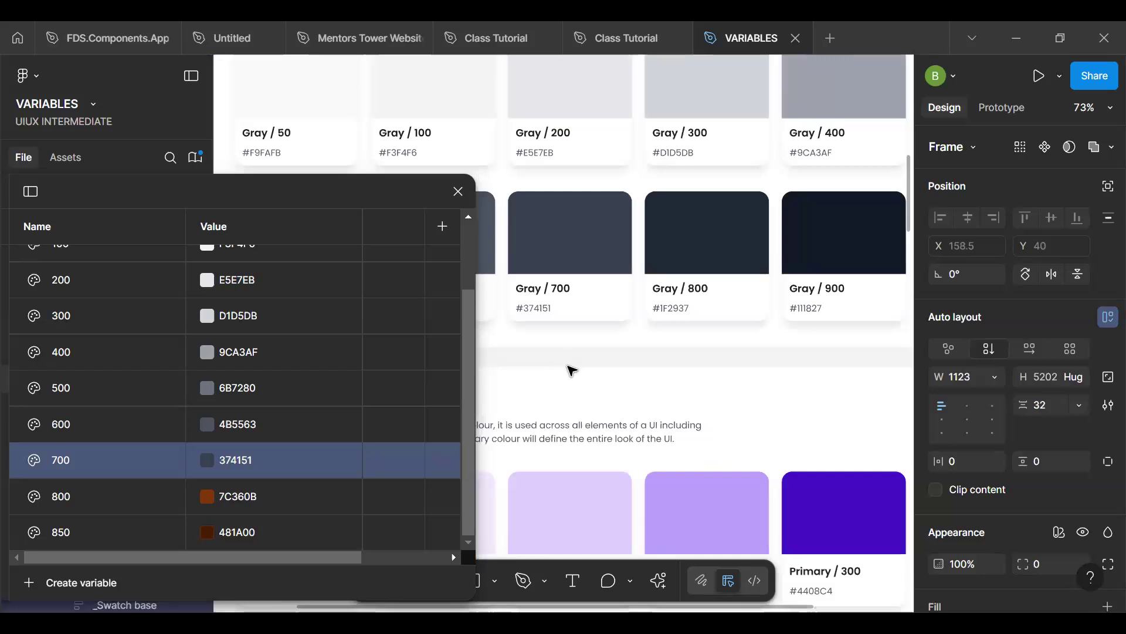
{"action": "left_click", "coordinate": [674, 309]}
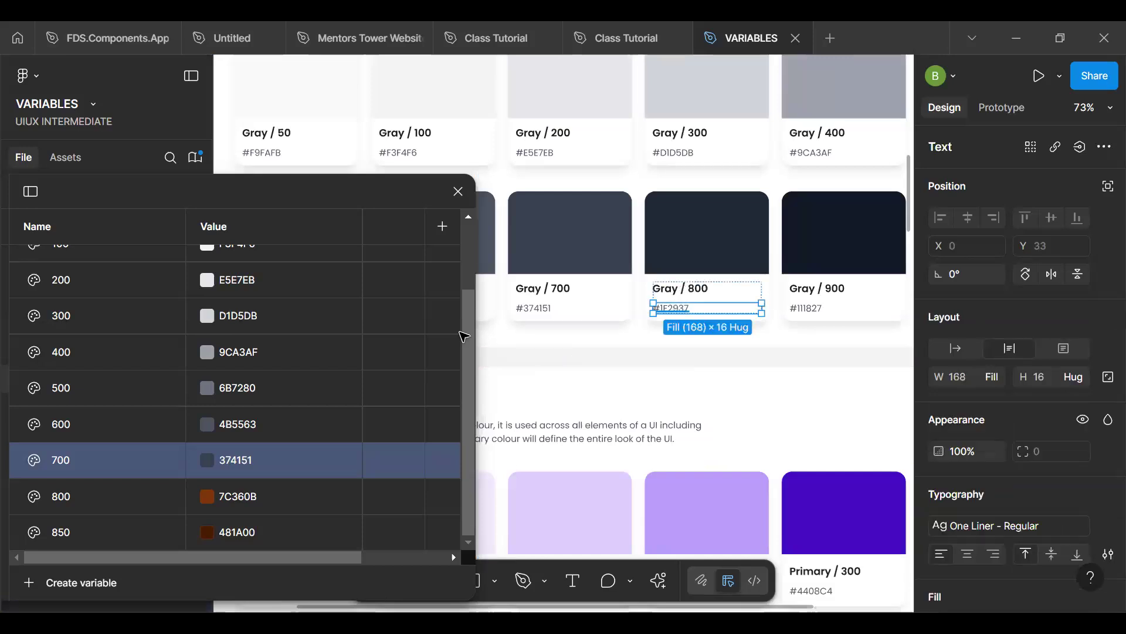
{"action": "double_click", "coordinate": [261, 497]}
{"action": "type", "text": "#1F2937"}
{"action": "key", "text": "Return"}
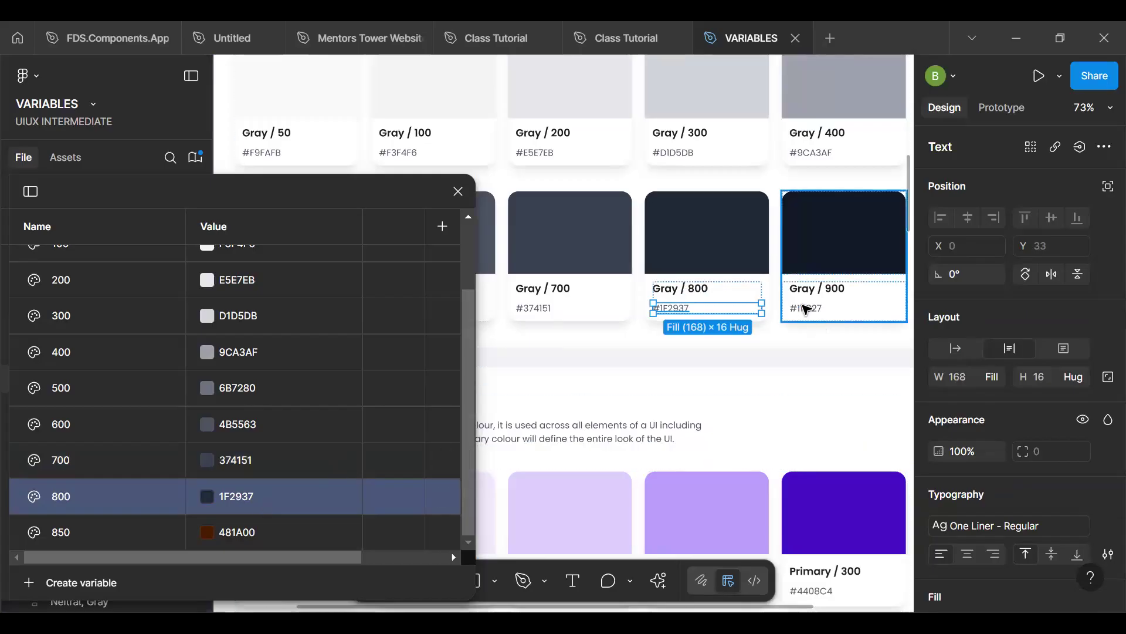
- Set the Gray group's 850 variable to 111827, copied from the Gray / 900 swatch card
{"action": "left_click", "coordinate": [806, 309]}
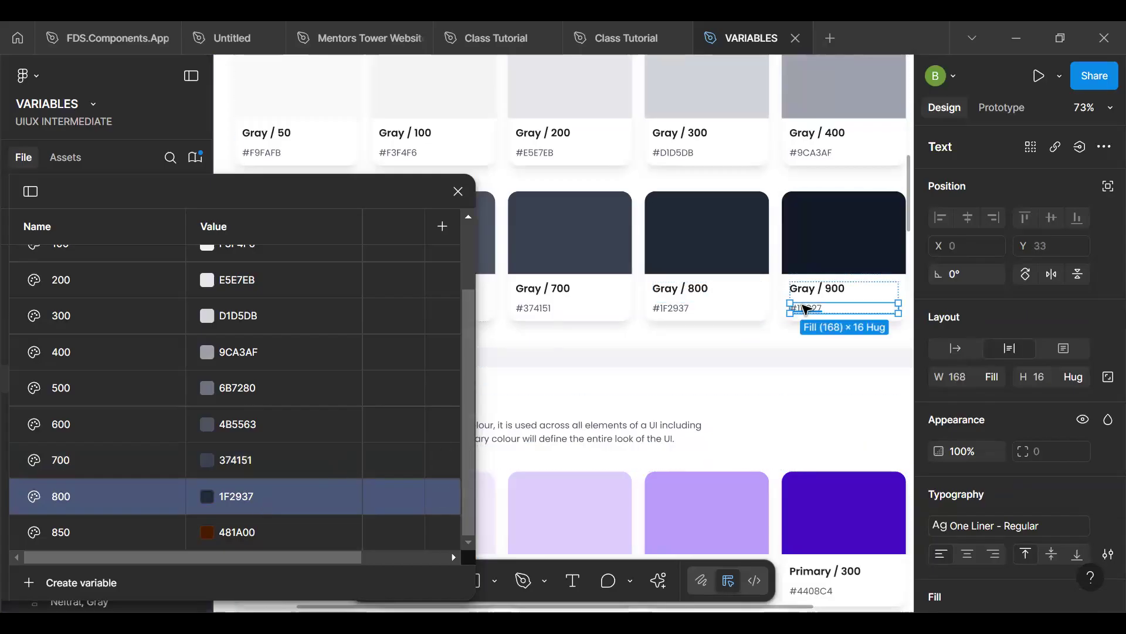
{"action": "left_click", "coordinate": [316, 531]}
{"action": "type", "text": "#111827"}
{"action": "key", "text": "Return"}
{"action": "left_click_drag", "start_coordinate": [466, 453], "coordinate": [468, 487]}
- Duplicate the Gray group's 850 variable and name the copy Black
{"action": "left_click", "coordinate": [107, 540]}
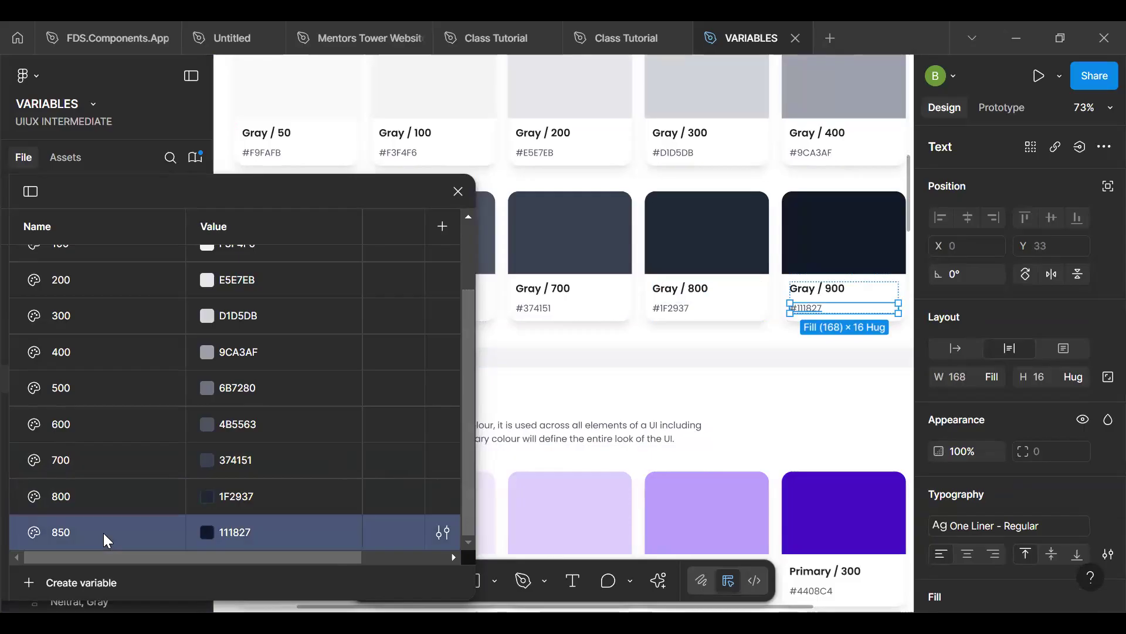
{"action": "key", "text": "ctrl+d"}
{"action": "type", "text": "Da"}
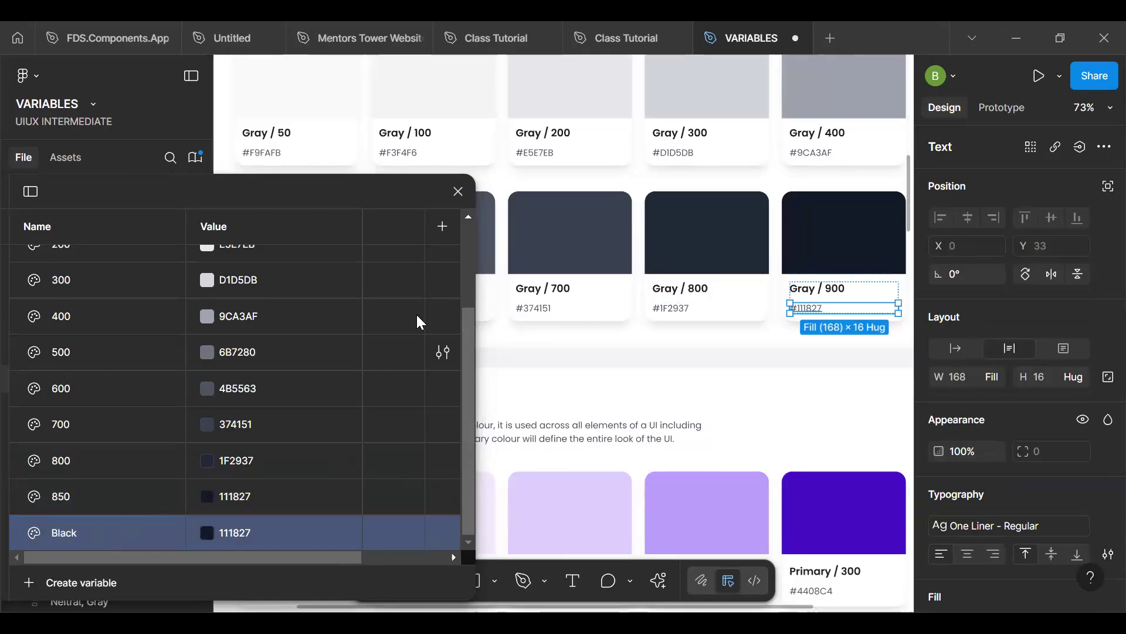
- Set the Black variable to 1F1F1F, copied from the Dark swatch card in the Base Color section
{"action": "scroll", "coordinate": [801, 138], "scroll_direction": "up", "scroll_amount": 10}
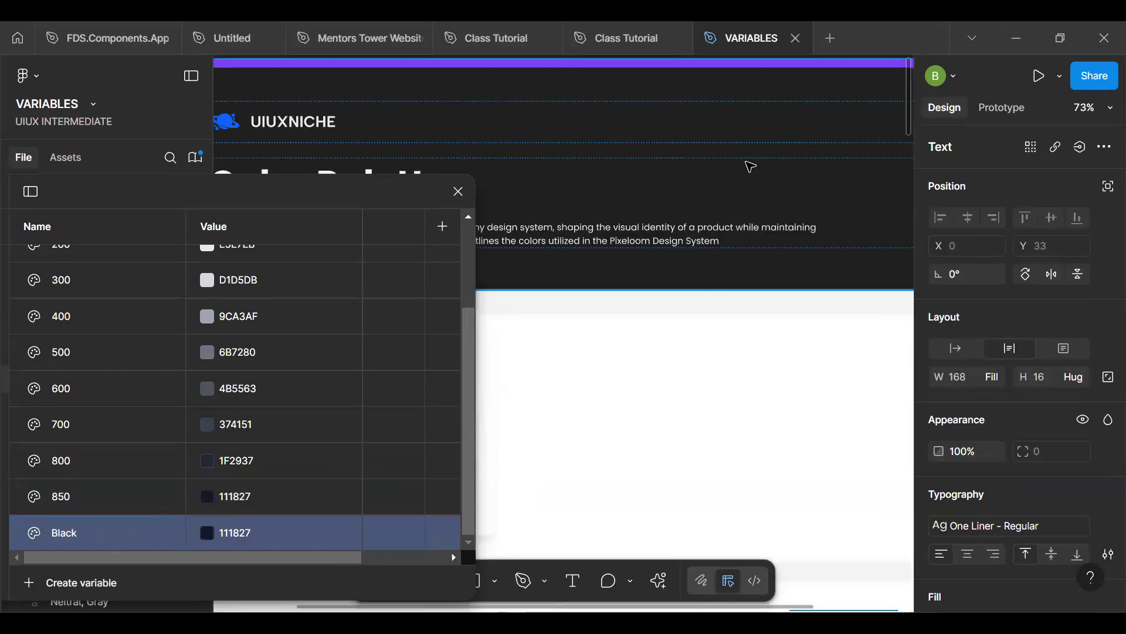
{"action": "scroll", "coordinate": [716, 329], "scroll_direction": "down", "scroll_amount": 3}
{"action": "left_click_drag", "start_coordinate": [557, 374], "coordinate": [686, 239]}
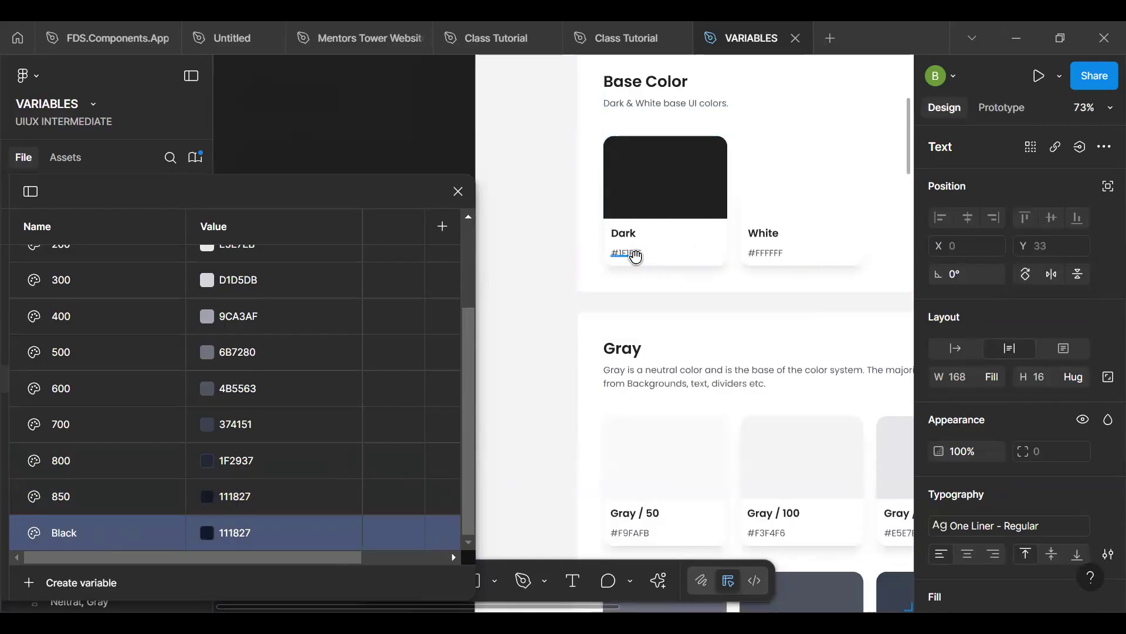
{"action": "left_click", "coordinate": [636, 256], "text": "ctrl"}
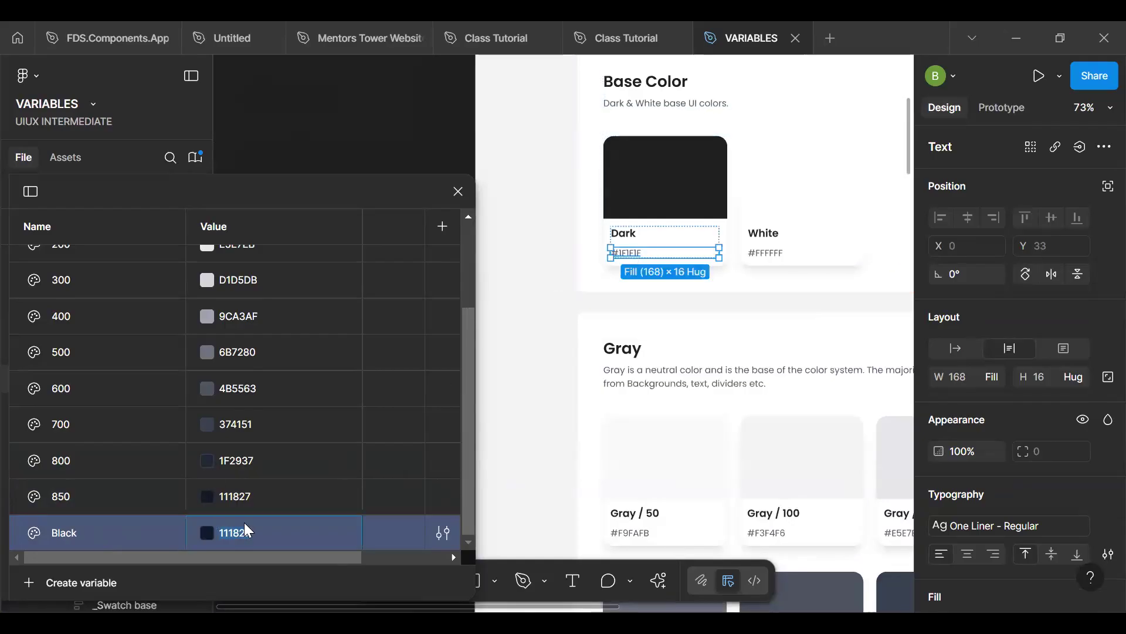
{"action": "type", "text": "1F1F1F"}
{"action": "key", "text": "Return"}
- Move the variable listed above 50 in the Gray group down to the end of the list, beside Black
{"action": "mouse_move", "coordinate": [91, 543]}
{"action": "left_mouse_down"}
{"action": "mouse_move", "coordinate": [104, 246]}
{"action": "mouse_move", "coordinate": [97, 538]}
{"action": "left_mouse_up"}
{"action": "scroll", "coordinate": [118, 352], "scroll_direction": "up", "scroll_amount": 4}
{"action": "left_click_drag", "start_coordinate": [116, 275], "coordinate": [94, 545]}
{"action": "scroll", "coordinate": [94, 544], "scroll_direction": "down", "scroll_amount": 3}
{"action": "left_click_drag", "start_coordinate": [86, 499], "coordinate": [79, 516]}
{"action": "scroll", "coordinate": [127, 434], "scroll_direction": "up", "scroll_amount": 3}
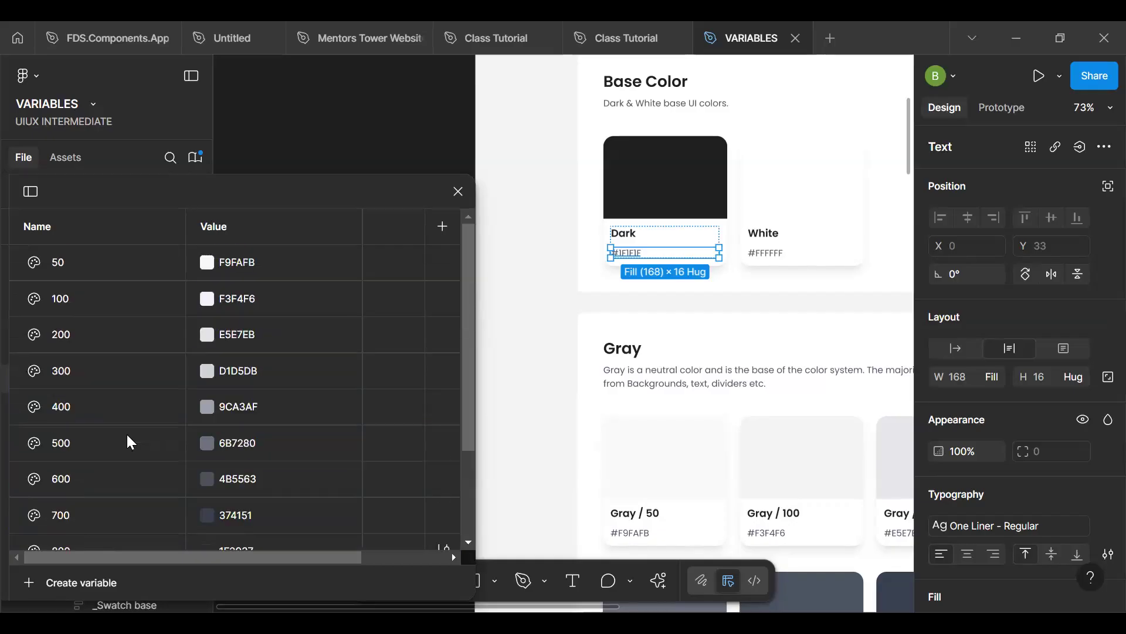
- Open the Brand collection's Red group and reposition the variables window so the canvas colour palette stays accessible
{"action": "left_click_drag", "start_coordinate": [394, 193], "coordinate": [566, 118]}
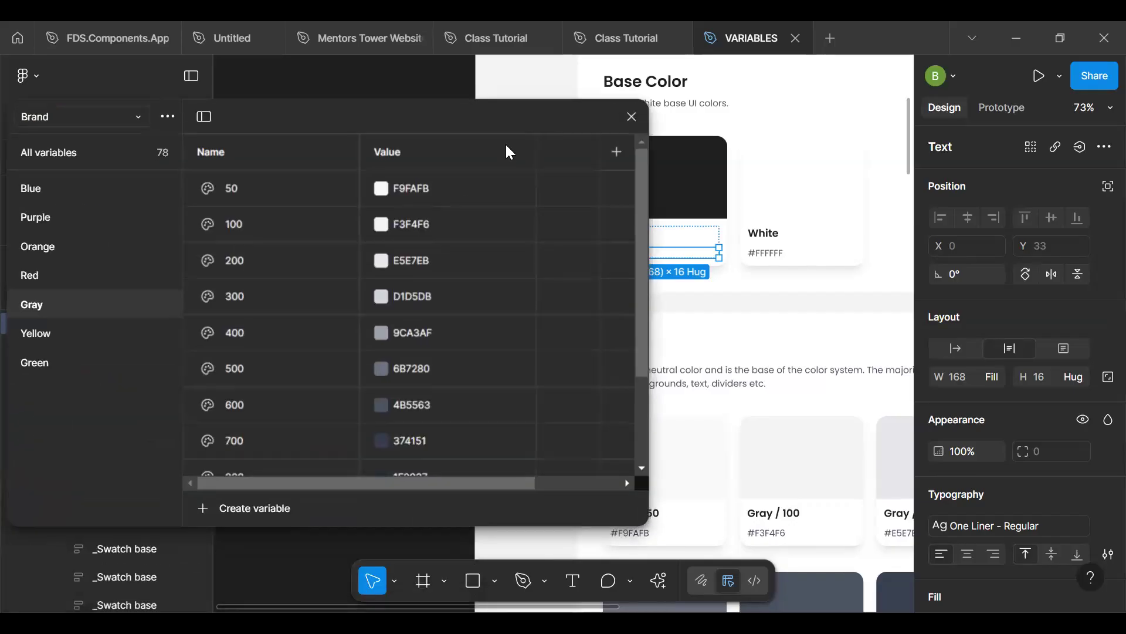
{"action": "left_click", "coordinate": [68, 273]}
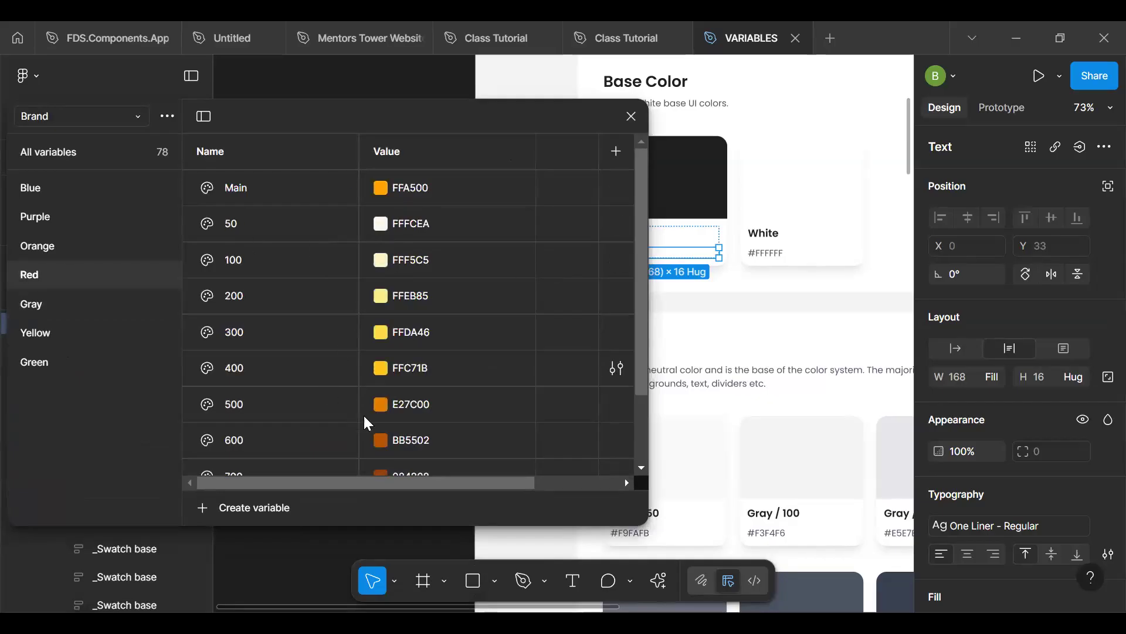
{"action": "scroll", "coordinate": [325, 410], "scroll_direction": "down", "scroll_amount": 2}
{"action": "left_click", "coordinate": [319, 389]}
{"action": "scroll", "coordinate": [319, 388], "scroll_direction": "down", "scroll_amount": 1}
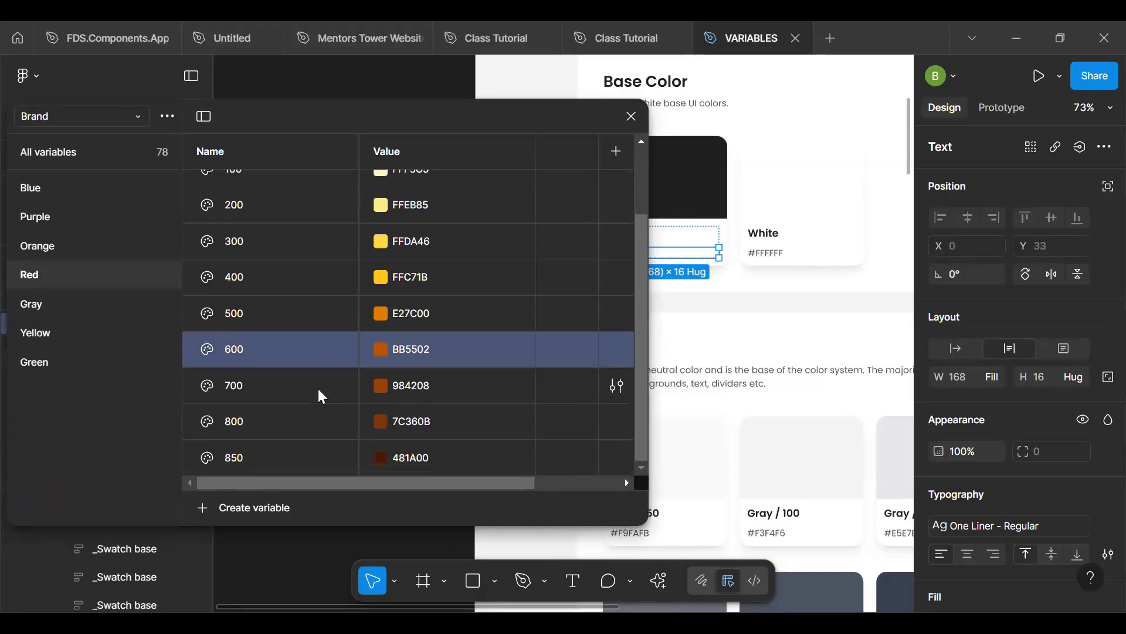
{"action": "scroll", "coordinate": [320, 396], "scroll_direction": "up", "scroll_amount": 3}
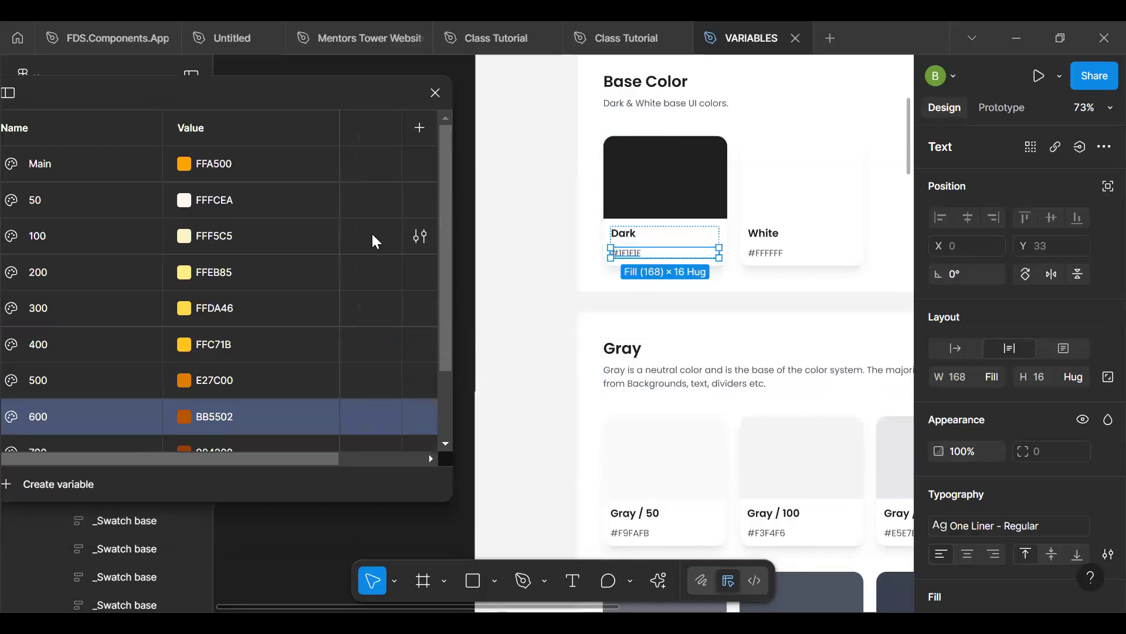
- Set the Red group's 50 variable to FEF2F2, copied from the Error / 50 swatch card
{"action": "left_click", "coordinate": [552, 425]}
{"action": "key", "text": "h"}
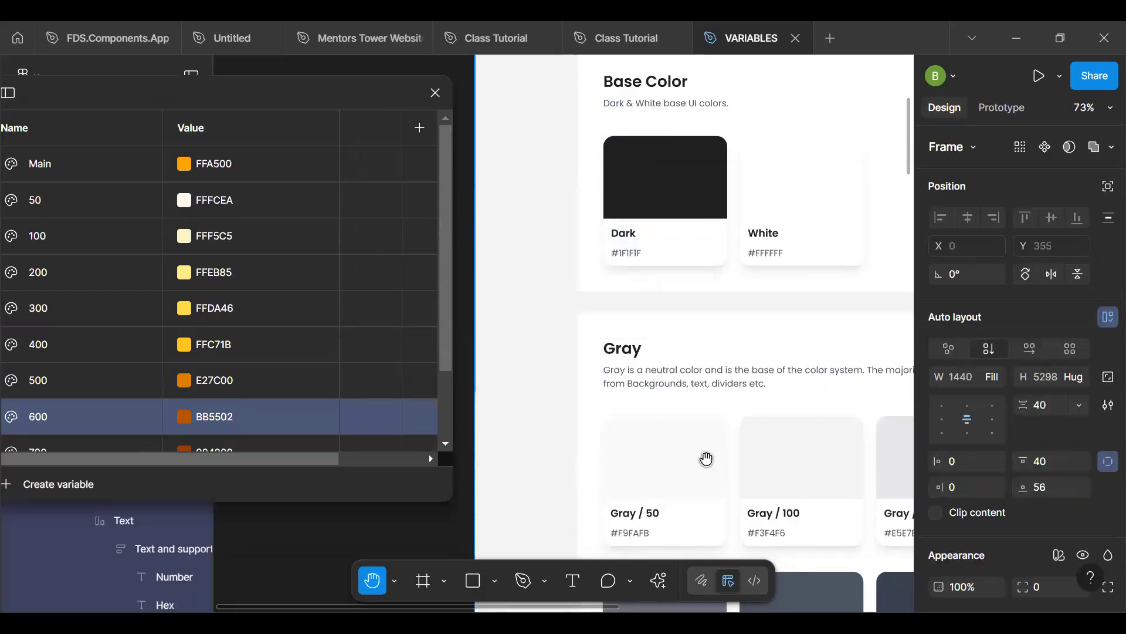
{"action": "scroll", "coordinate": [711, 360], "scroll_direction": "down", "scroll_amount": 7}
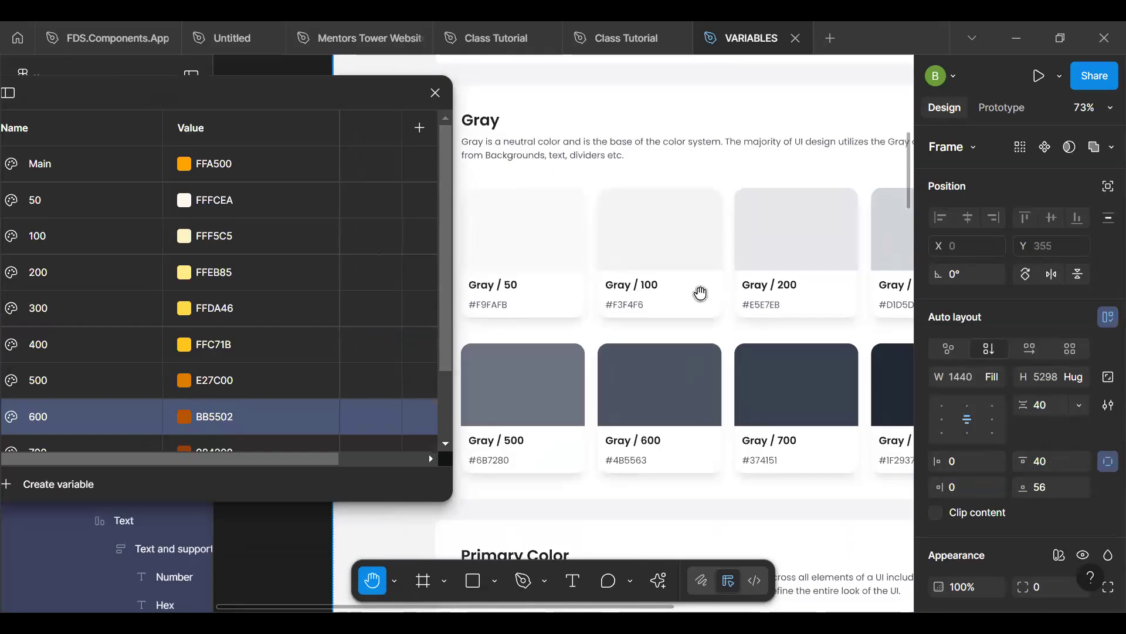
{"action": "scroll", "coordinate": [681, 176], "scroll_direction": "down", "scroll_amount": 6}
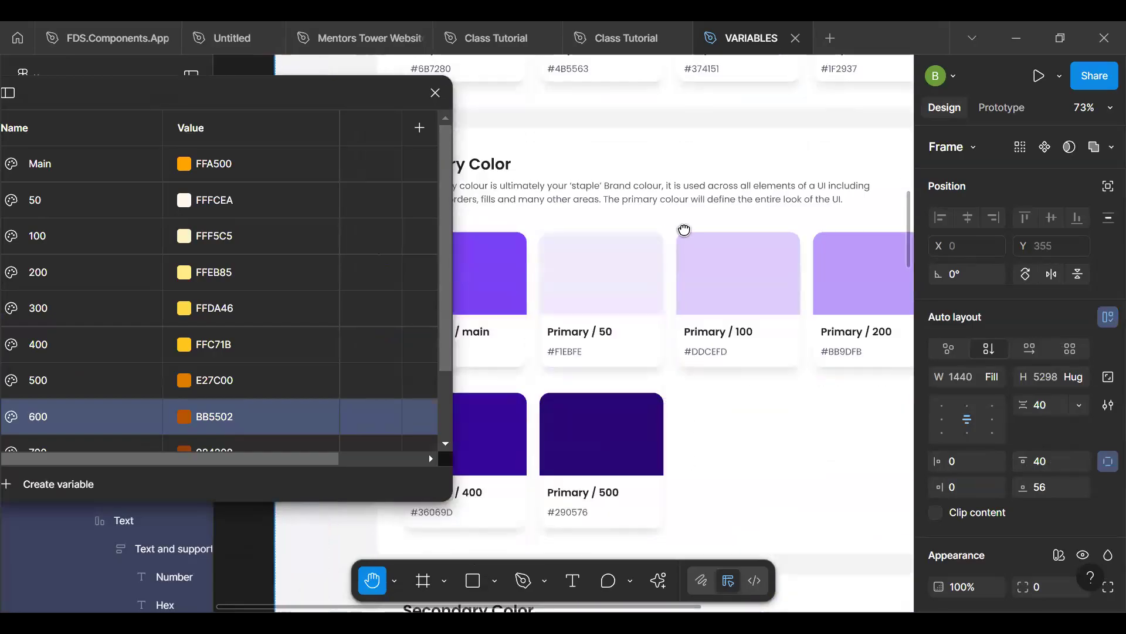
{"action": "scroll", "coordinate": [653, 232], "scroll_direction": "down", "scroll_amount": 7}
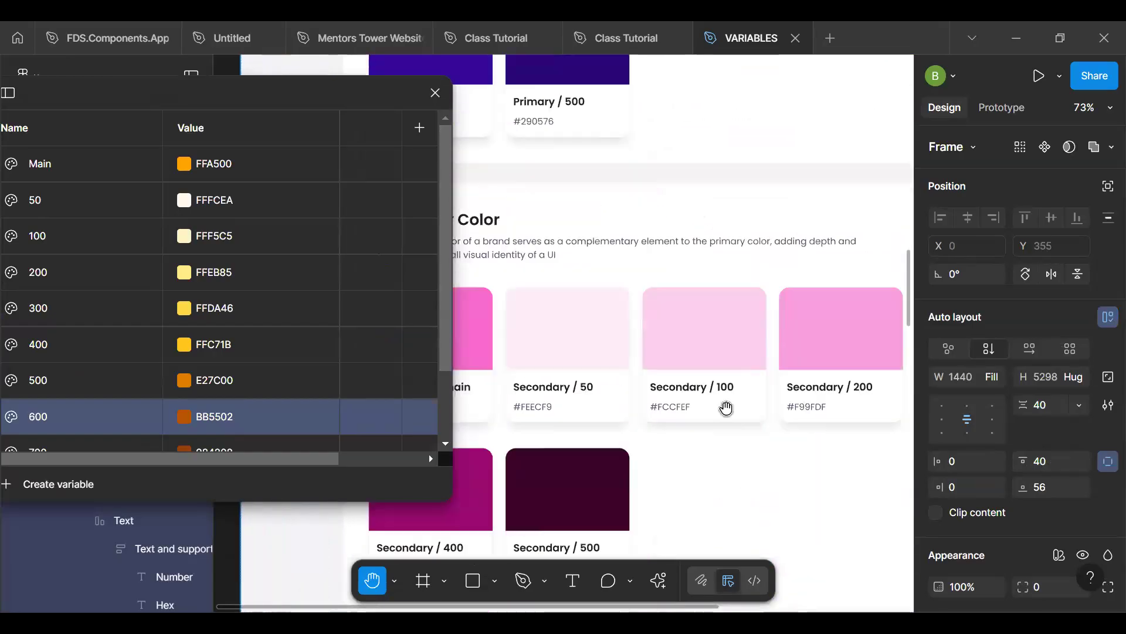
{"action": "scroll", "coordinate": [702, 458], "scroll_direction": "down", "scroll_amount": 3}
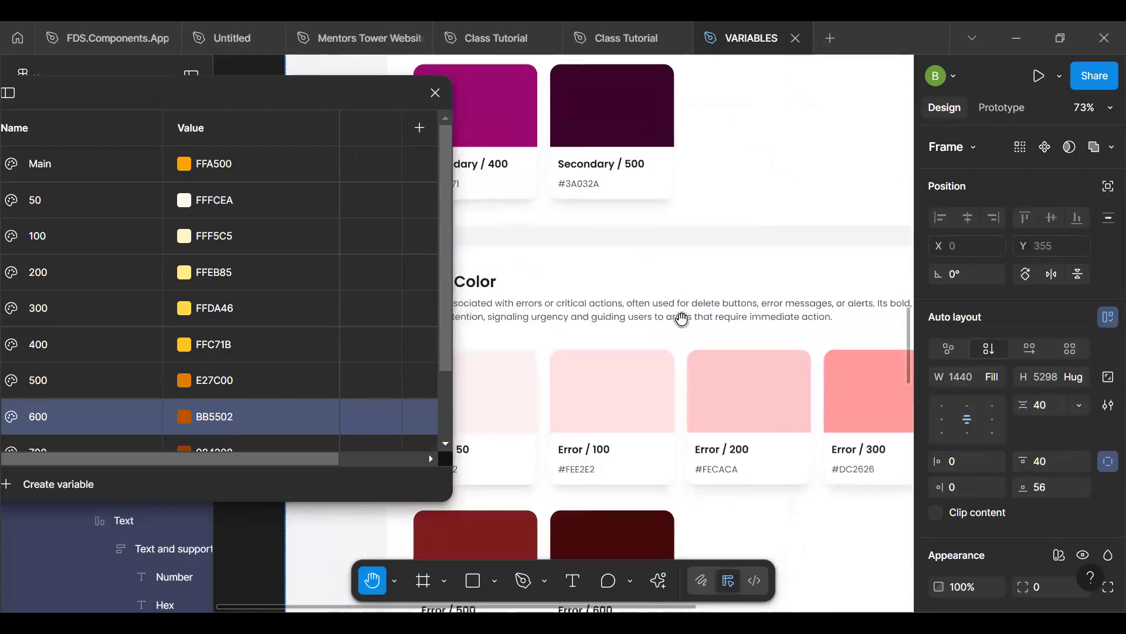
{"action": "key", "text": "v"}
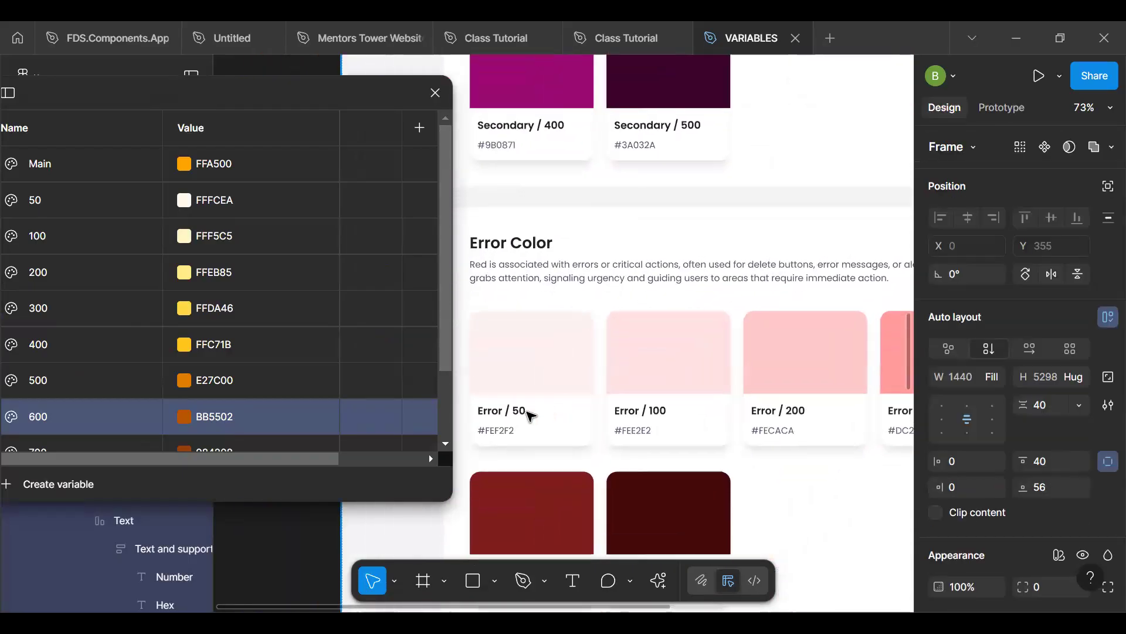
{"action": "left_click", "coordinate": [499, 439]}
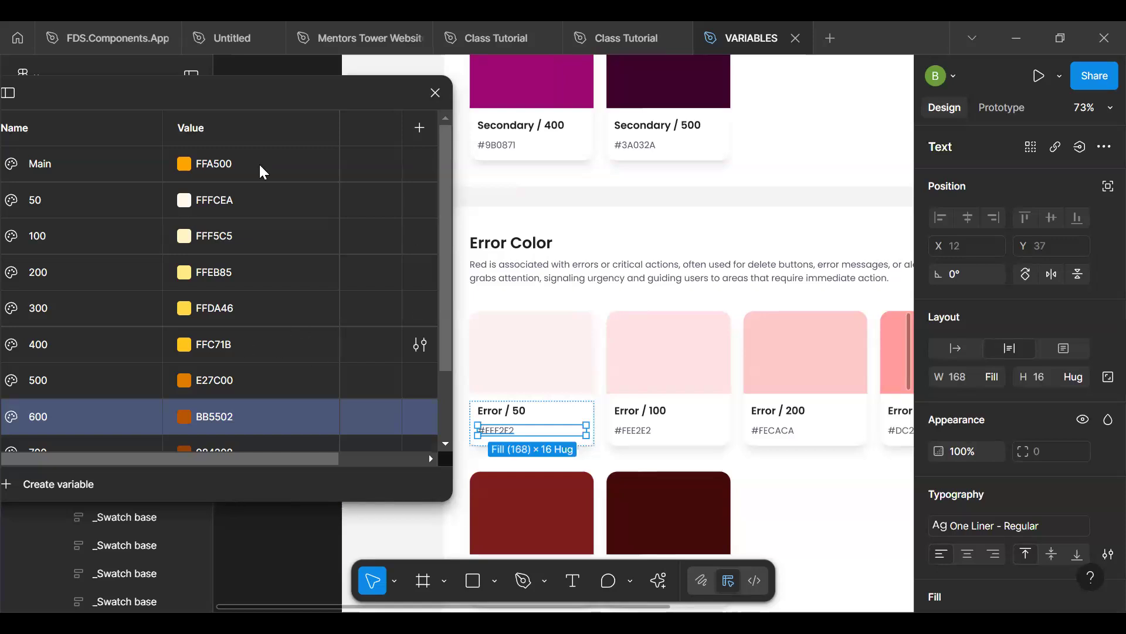
{"action": "left_click", "coordinate": [260, 190]}
{"action": "left_click", "coordinate": [254, 200]}
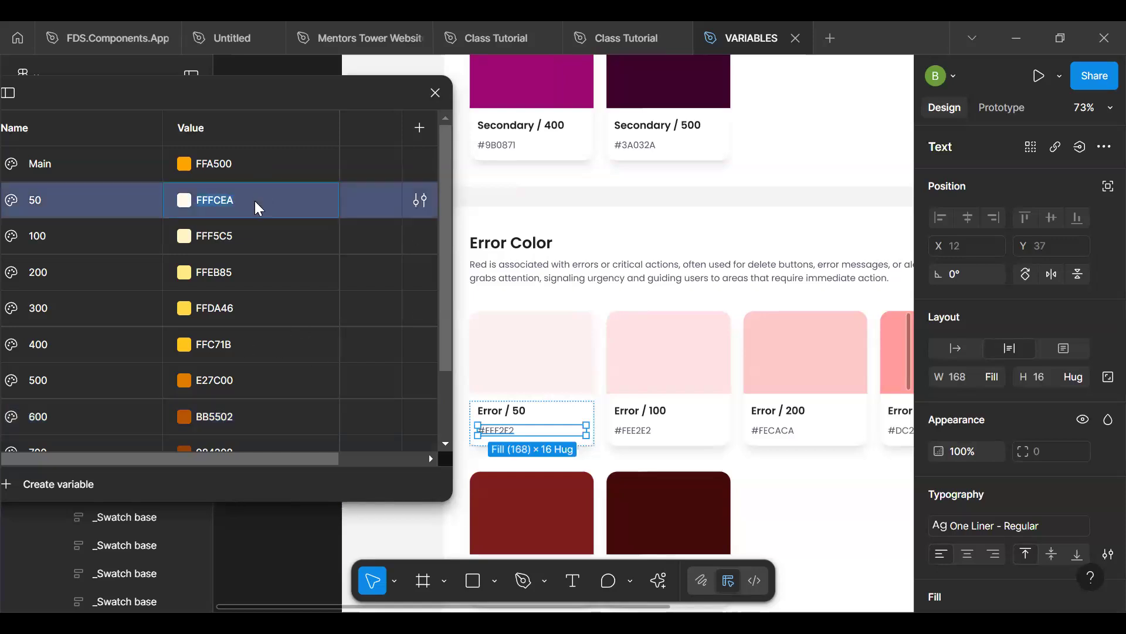
{"action": "type", "text": "#FEF2F2"}
{"action": "key", "text": "Return"}
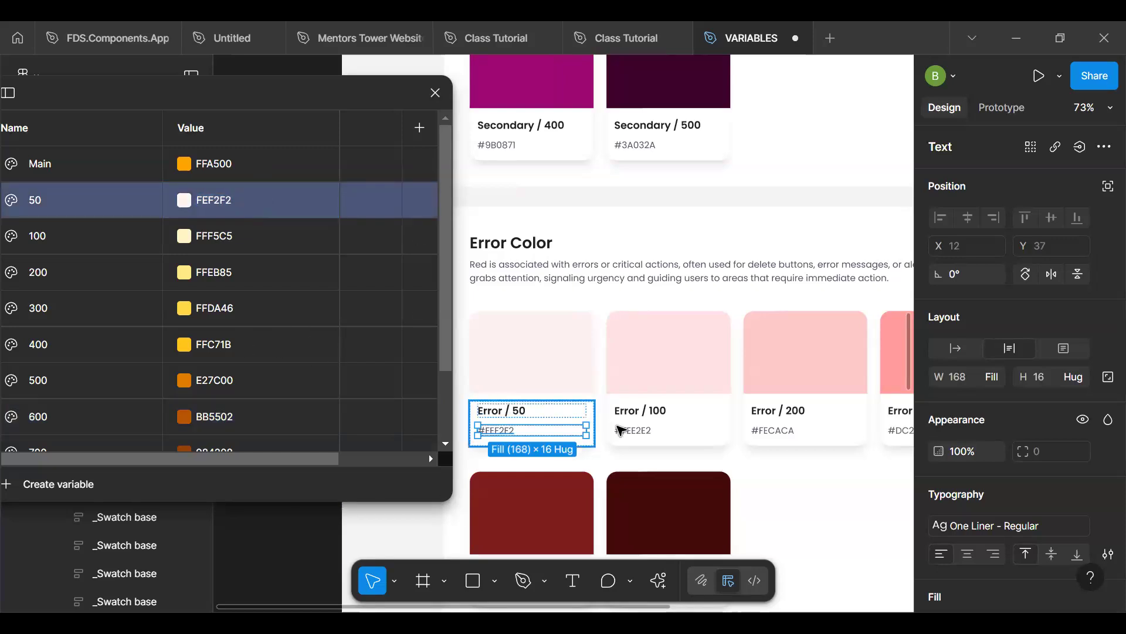
- Copy the Error / 100 and Error / 200 hex codes into the matching Red variables, setting 100 to FEE2E2 and 200 to FECACA
{"action": "left_click", "coordinate": [634, 431]}
{"action": "left_click", "coordinate": [275, 232]}
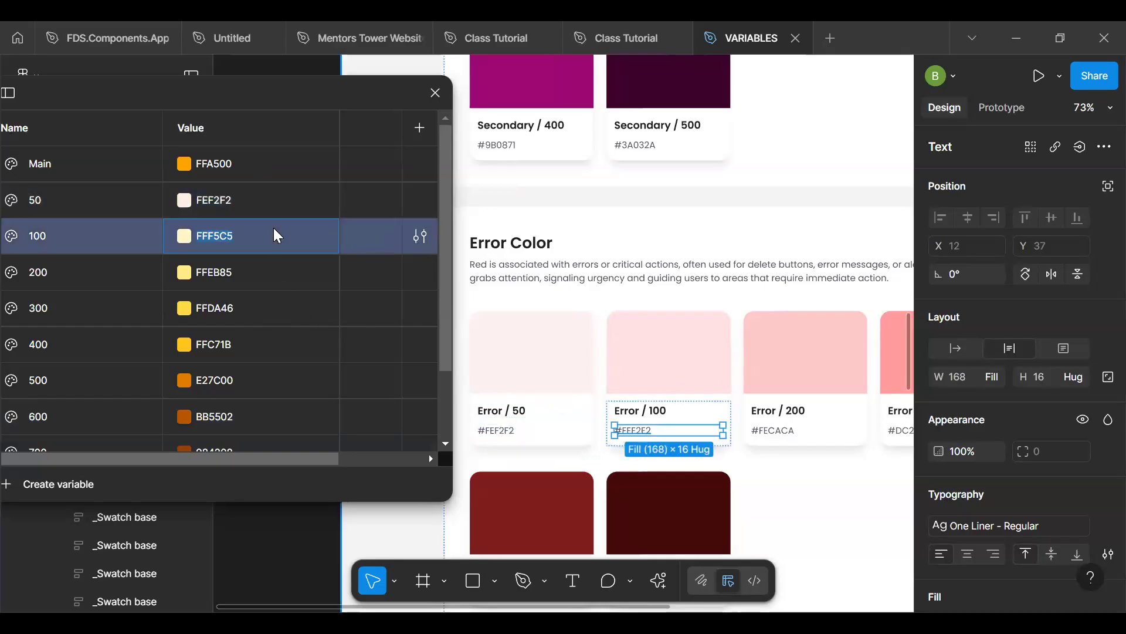
{"action": "left_click", "coordinate": [275, 231]}
{"action": "type", "text": "#FEE2E2"}
{"action": "key", "text": "Return"}
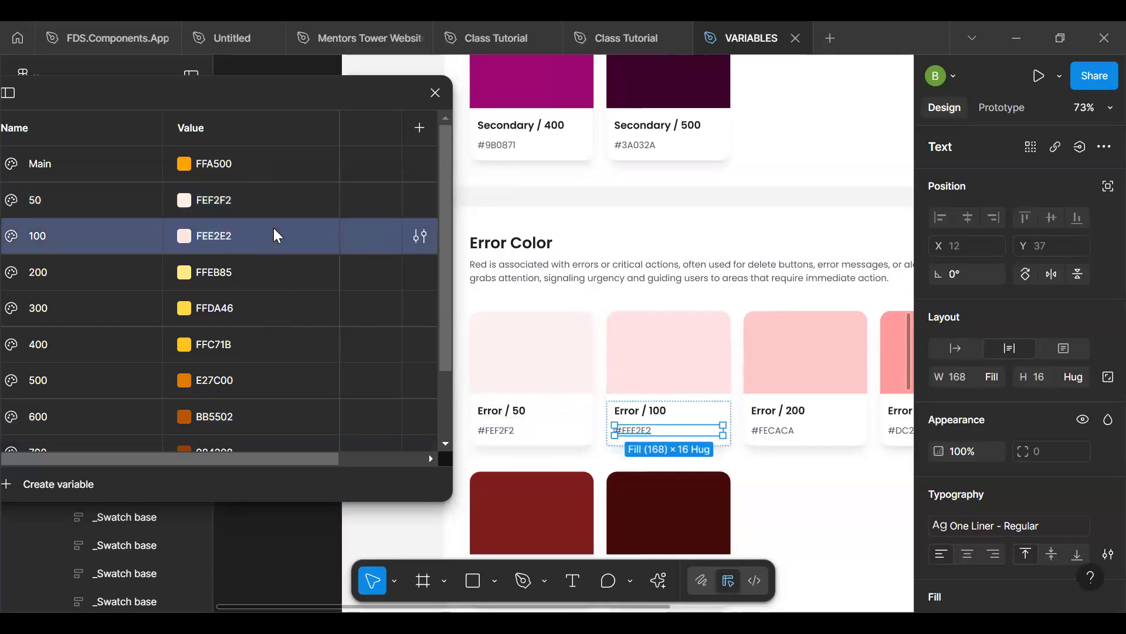
{"action": "left_click", "coordinate": [782, 433]}
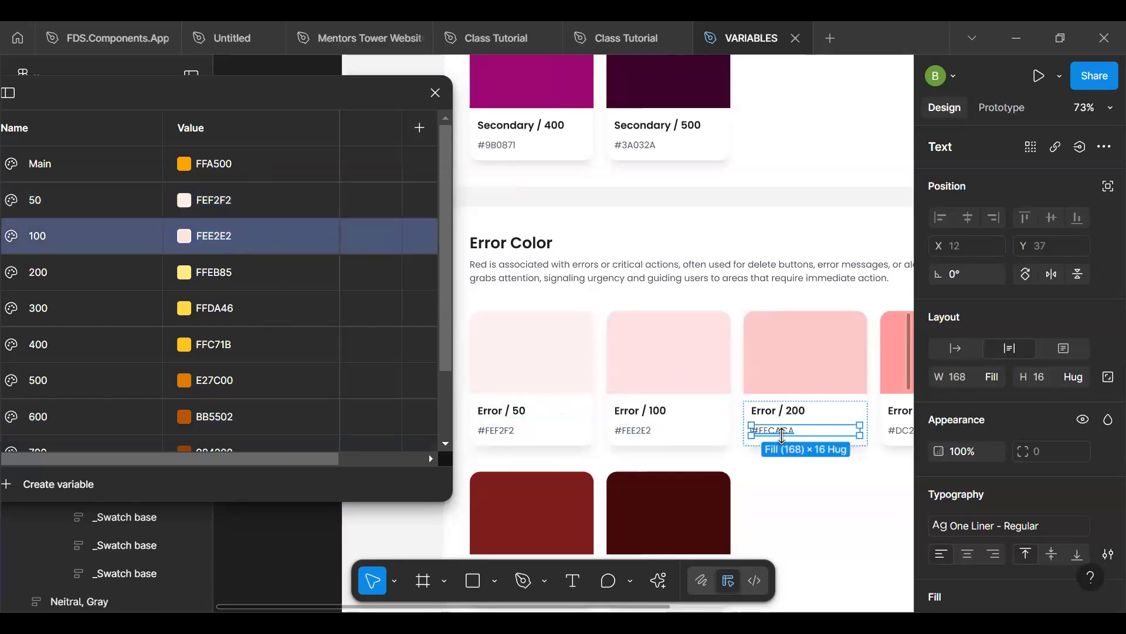
{"action": "double_click", "coordinate": [289, 271]}
{"action": "type", "text": "FECACA"}
{"action": "key", "text": "Return"}
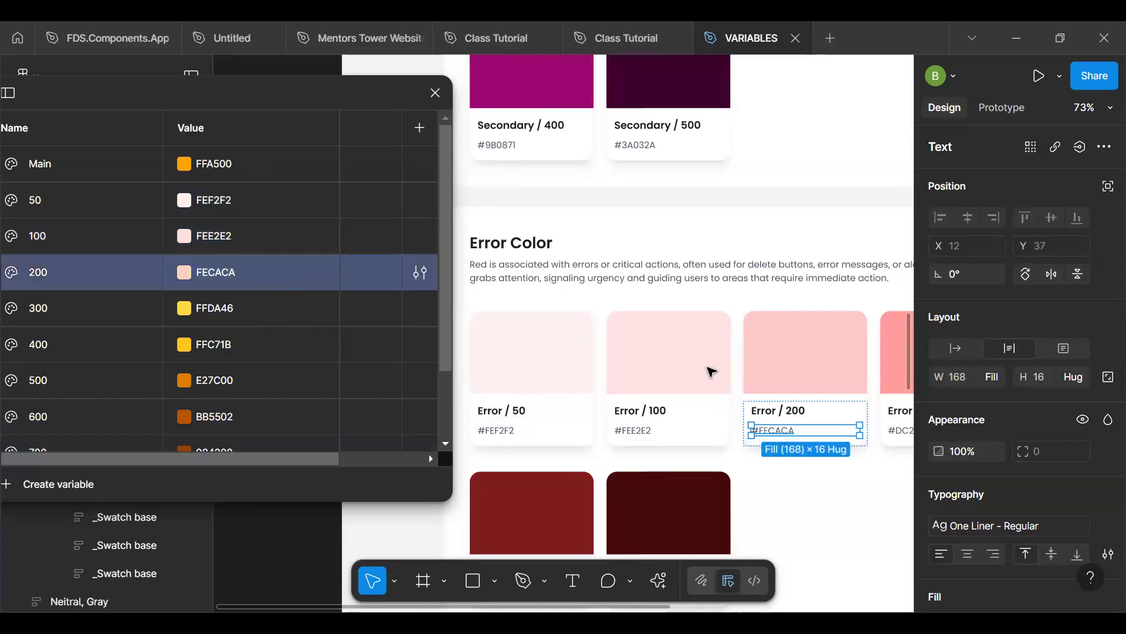
- Set the Red group's 300 variable to DC2626, copied from the Error / 300 swatch card
{"action": "left_click", "coordinate": [898, 432]}
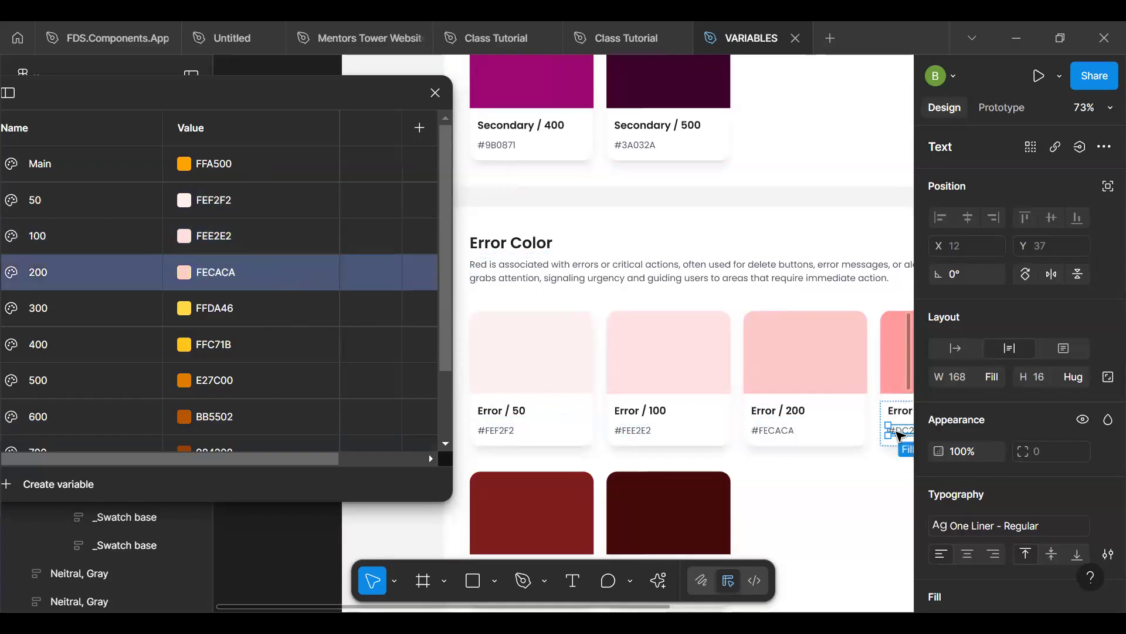
{"action": "left_click", "coordinate": [303, 296]}
{"action": "double_click", "coordinate": [259, 307]}
{"action": "type", "text": "DC2626"}
{"action": "key", "text": "Return"}
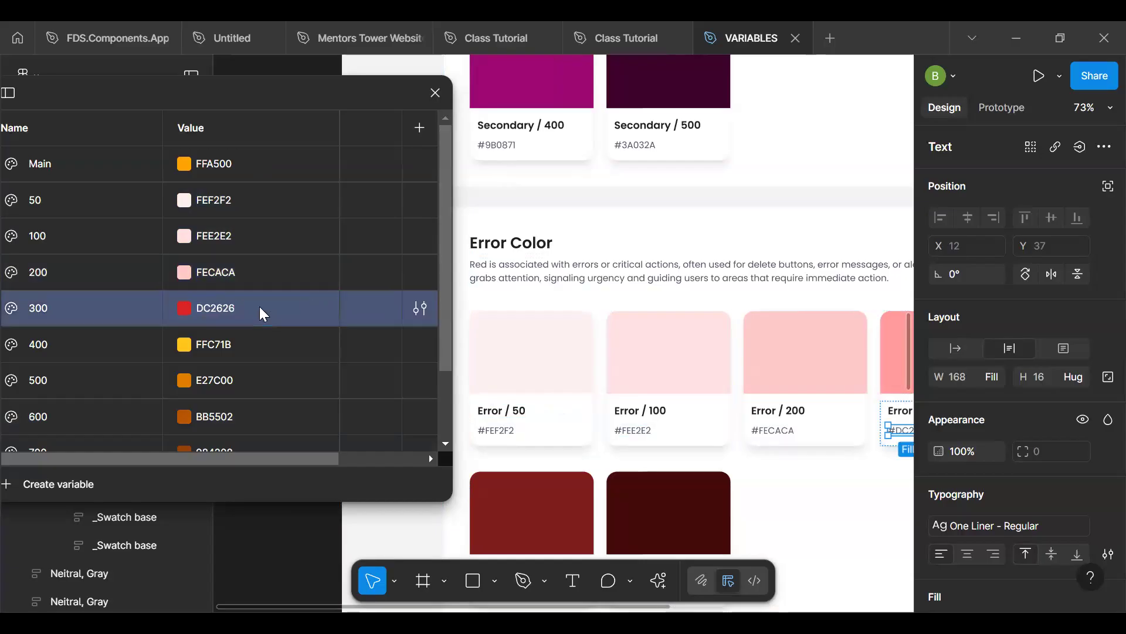
- Set the Red group's 400 variable to 991B1B, copied from the Error / 400 swatch card
{"action": "left_click_drag", "start_coordinate": [842, 470], "coordinate": [652, 364]}
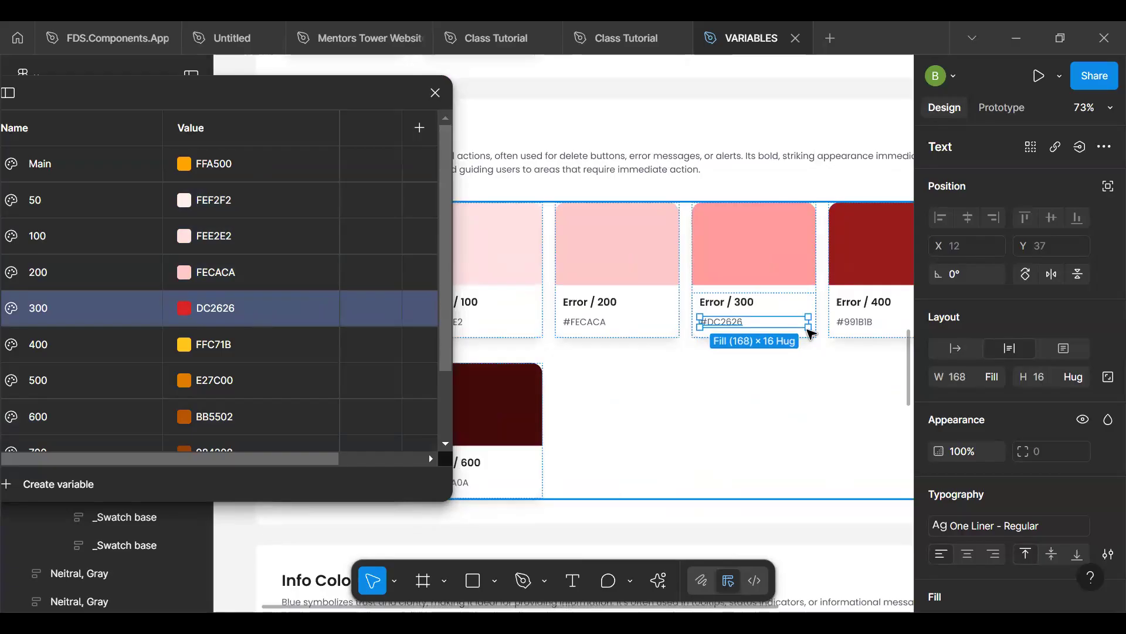
{"action": "left_click", "coordinate": [860, 322]}
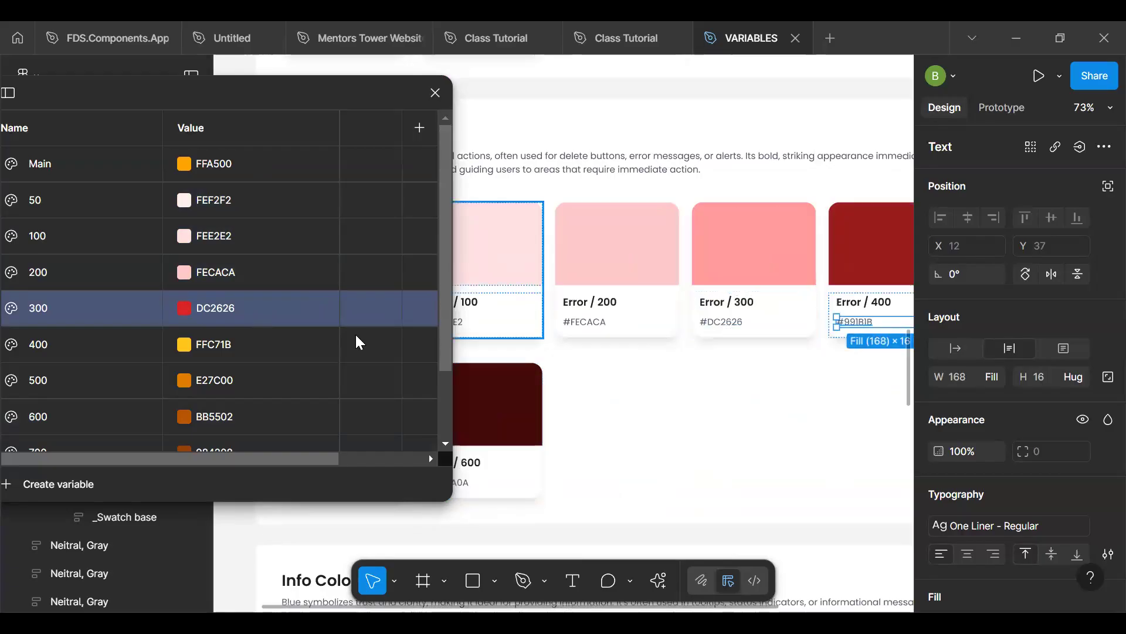
{"action": "left_click", "coordinate": [241, 347]}
{"action": "type", "text": "991B1B"}
{"action": "key", "text": "Return"}
- Set the Red group's Main variable to 7F1D1D, copied from the Error / 500 swatch card
{"action": "scroll", "coordinate": [772, 382], "scroll_direction": "down", "scroll_amount": 3}
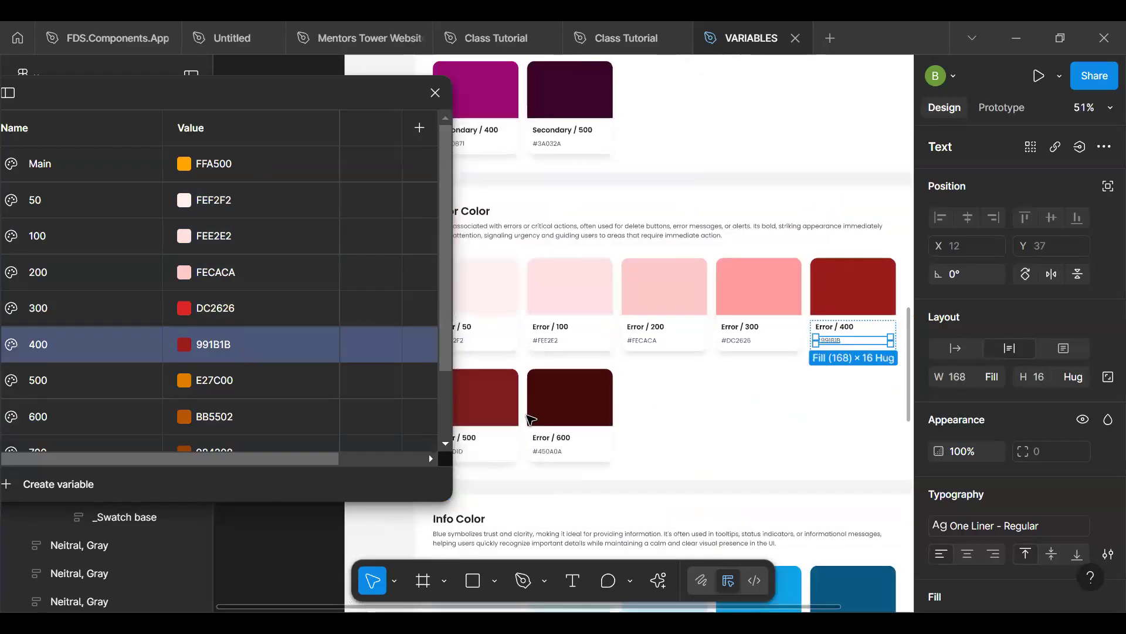
{"action": "left_click_drag", "start_coordinate": [614, 405], "coordinate": [739, 346]}
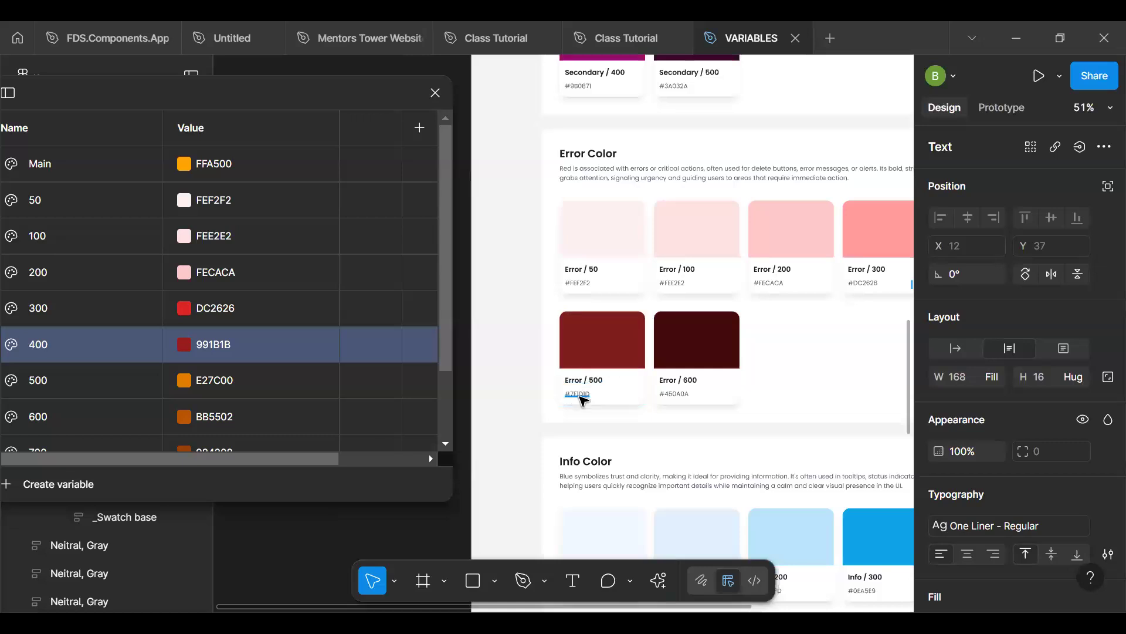
{"action": "left_click", "coordinate": [582, 397]}
{"action": "left_click", "coordinate": [253, 166]}
{"action": "type", "text": "7F1D1D"}
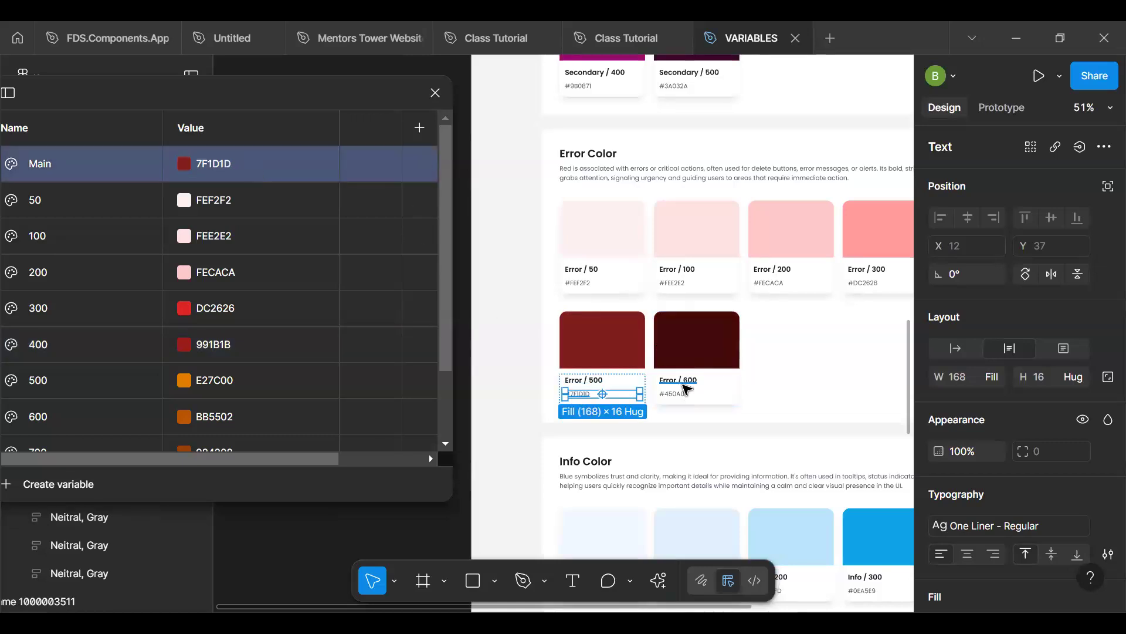
- Set the Red group's 500 variable to 450A0A, copied from the Error / 600 swatch card
{"action": "left_click", "coordinate": [682, 395]}
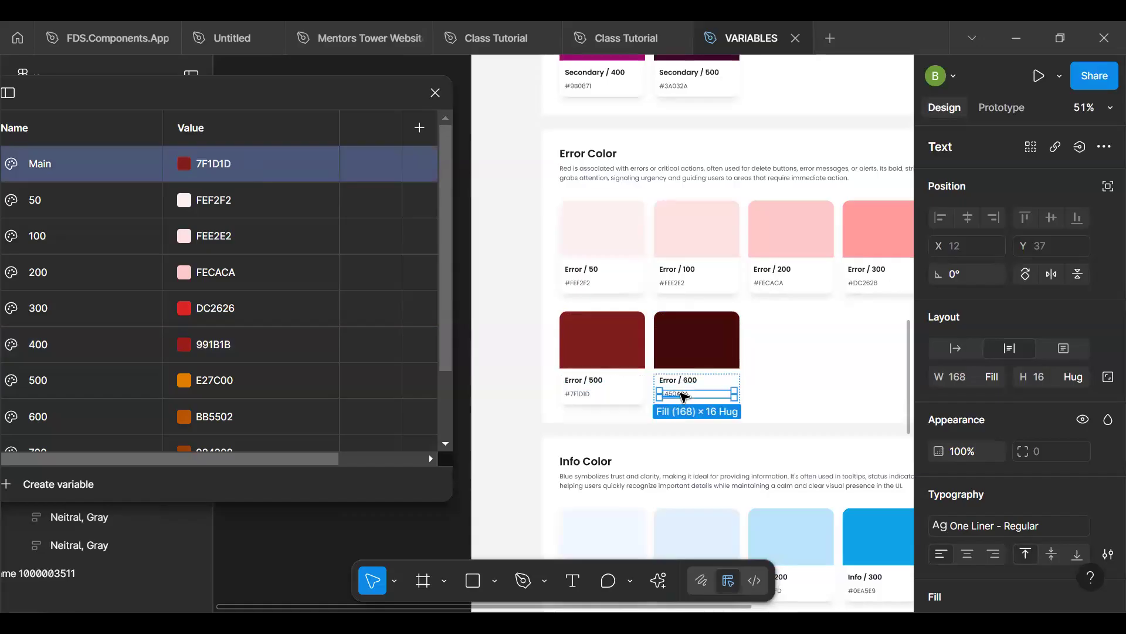
{"action": "left_click", "coordinate": [238, 381]}
{"action": "key", "text": "Return"}
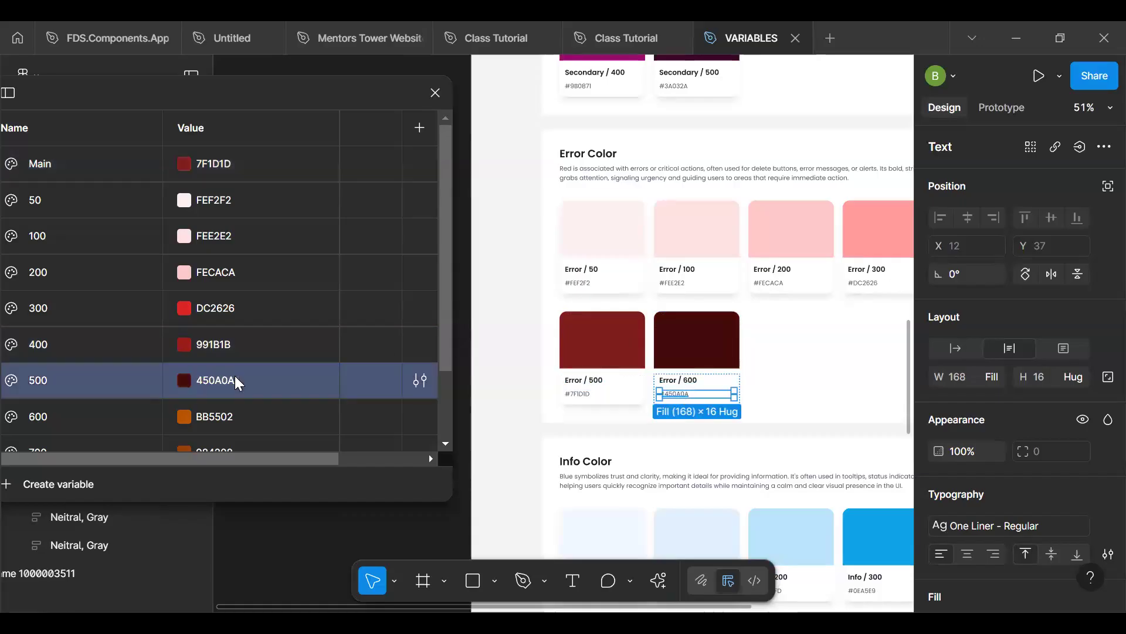
- Delete the 600, 700, 800 and 850 variables from the Brand collection's Red group
{"action": "left_click", "coordinate": [140, 425]}
{"action": "scroll", "coordinate": [138, 426], "scroll_direction": "down", "scroll_amount": 3}
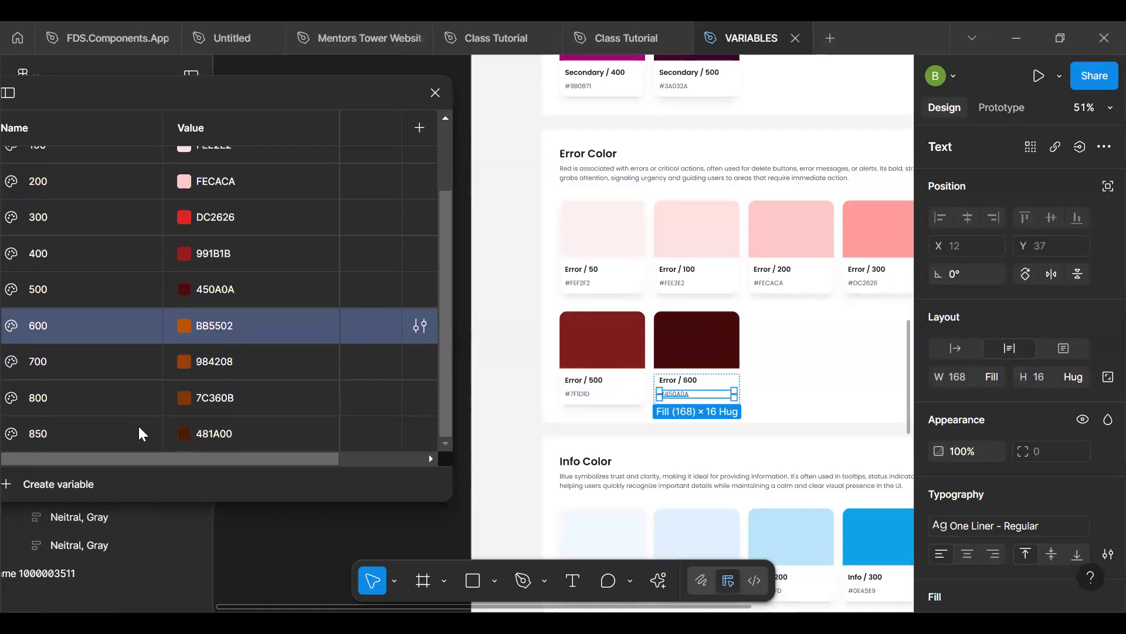
{"action": "left_click", "coordinate": [135, 431], "text": "shift"}
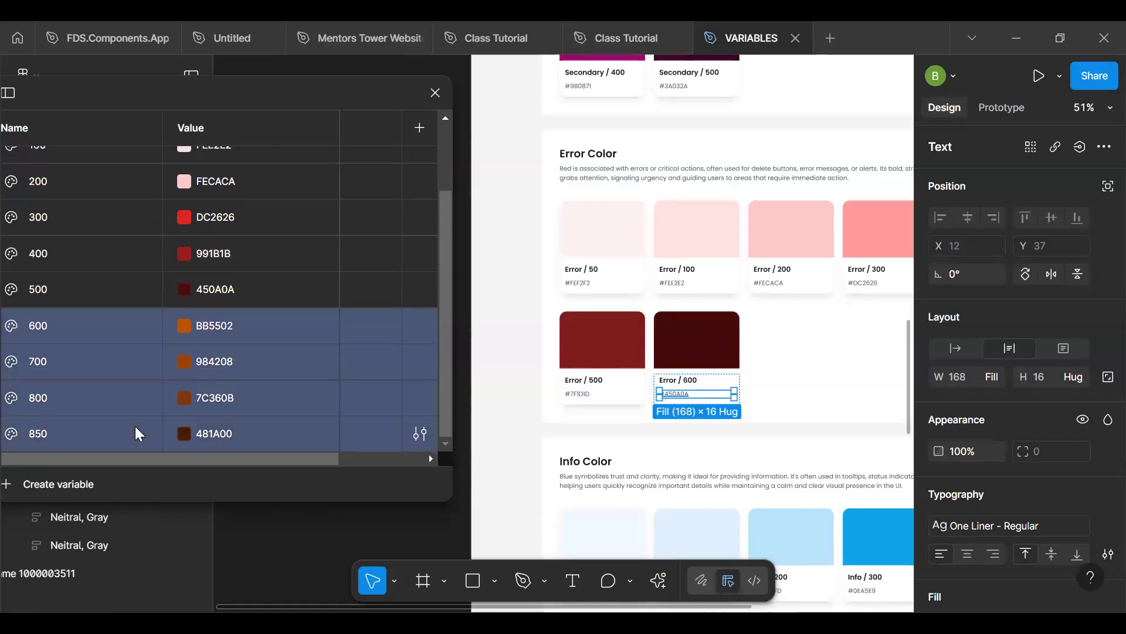
{"action": "right_click", "coordinate": [120, 384]}
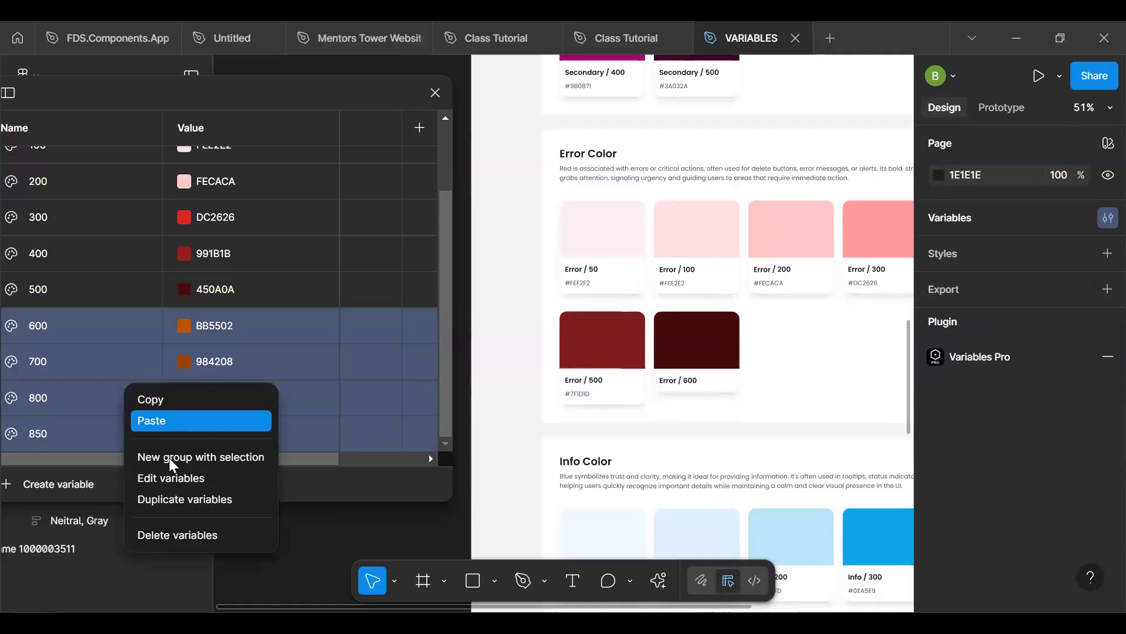
{"action": "left_click", "coordinate": [169, 533]}
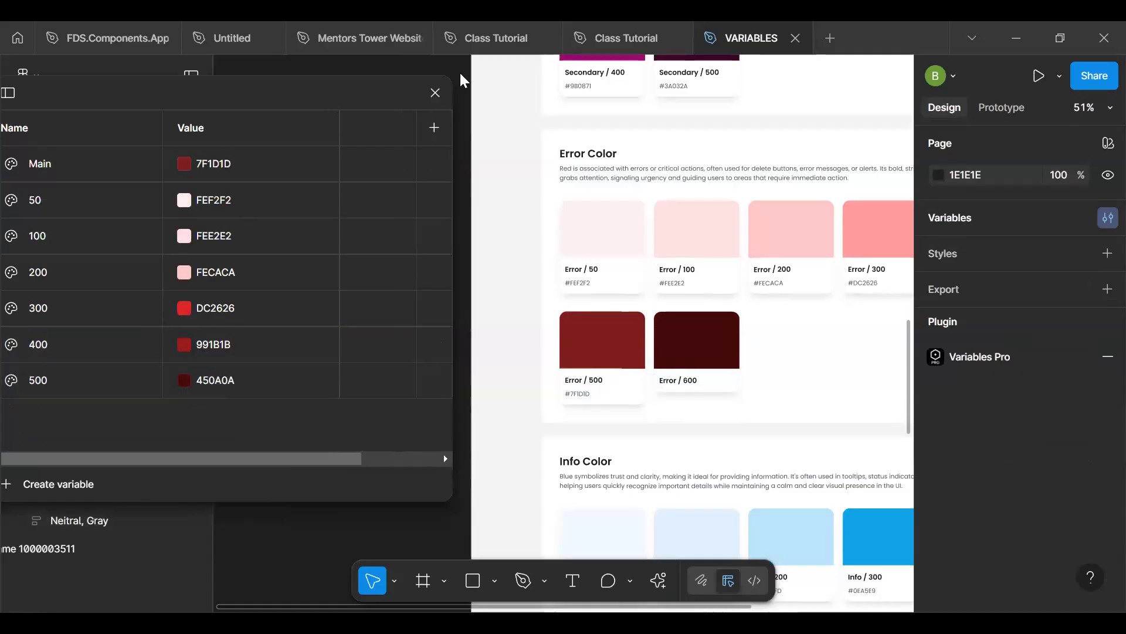
- Delete the 600, 700, 800 and 850 variables from the Brand collection's Yellow group
{"action": "left_click_drag", "start_coordinate": [460, 73], "coordinate": [522, 72]}
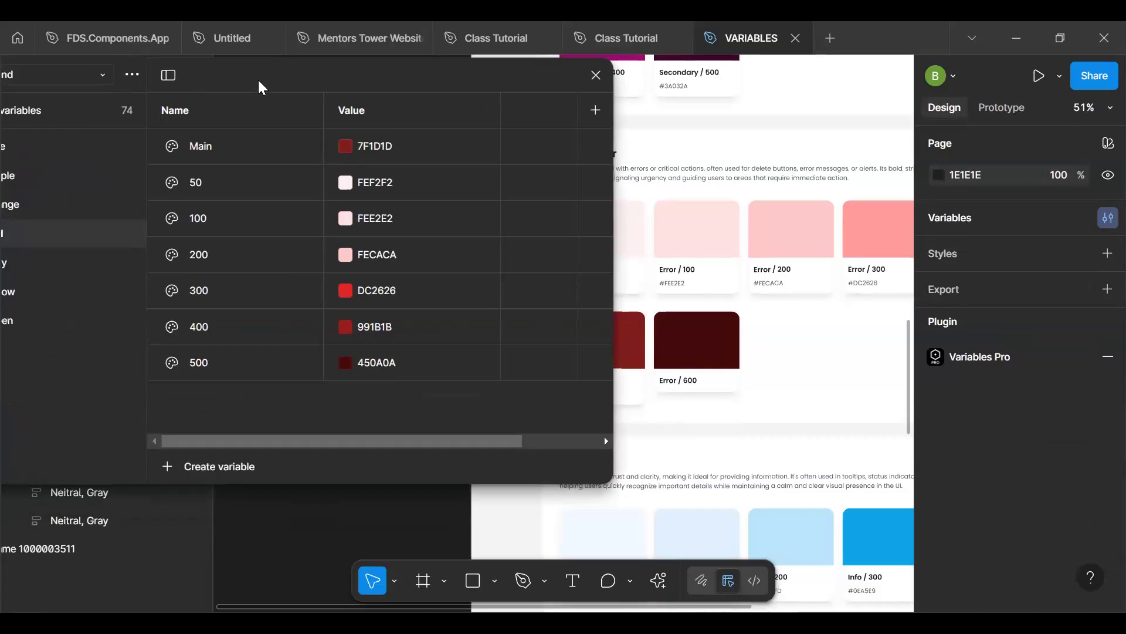
{"action": "left_click_drag", "start_coordinate": [258, 78], "coordinate": [363, 76]}
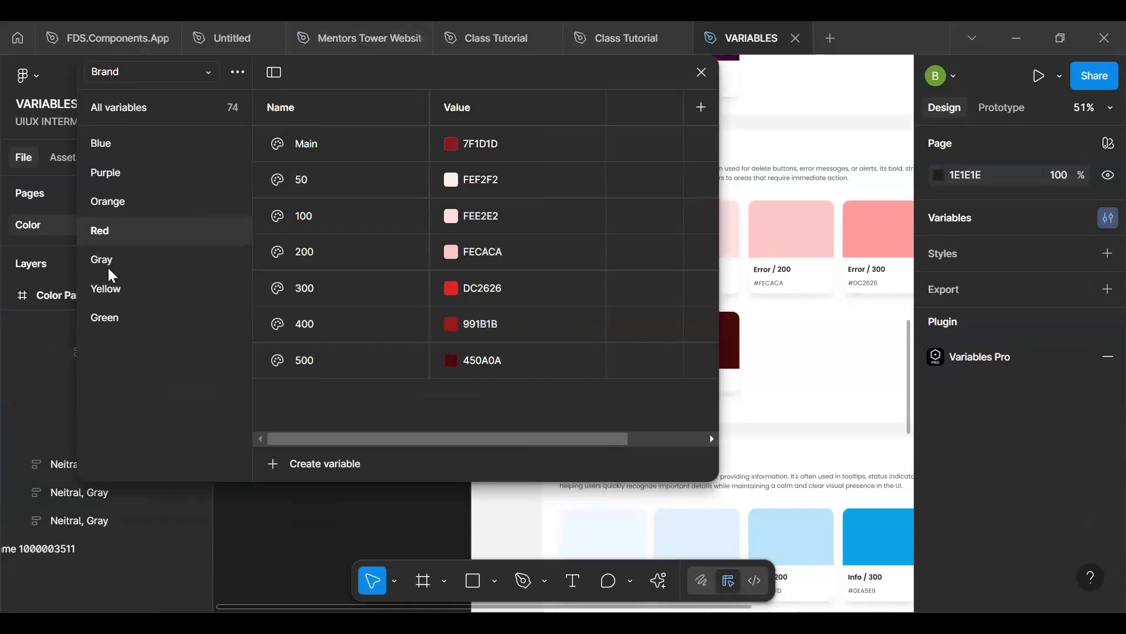
{"action": "left_click", "coordinate": [130, 295]}
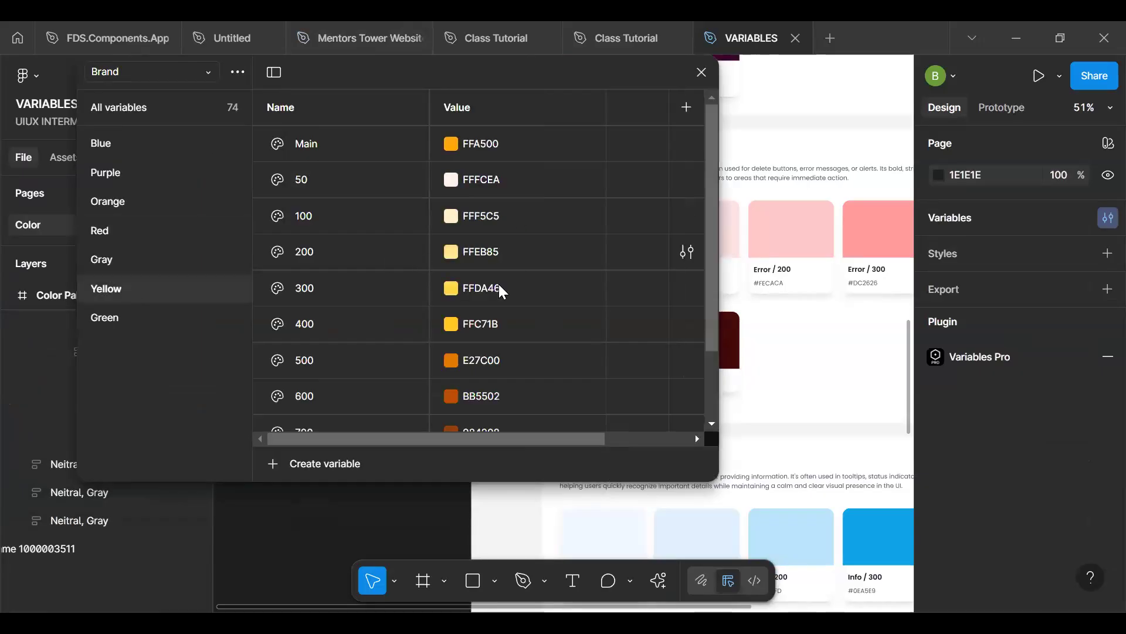
{"action": "left_click", "coordinate": [355, 393]}
{"action": "scroll", "coordinate": [354, 394], "scroll_direction": "down", "scroll_amount": 2}
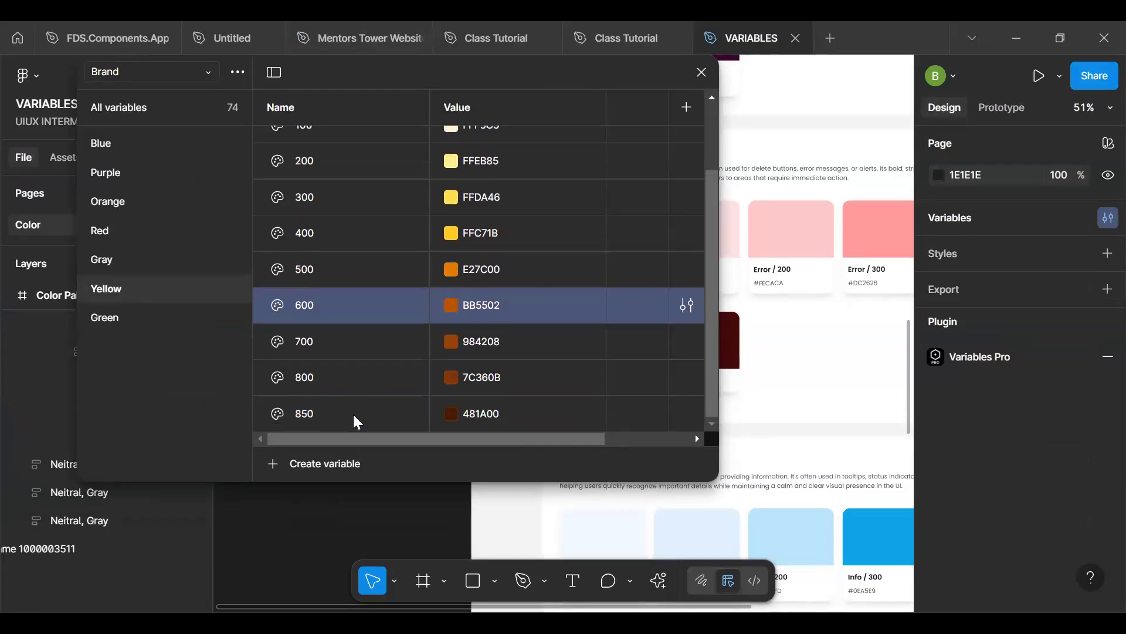
{"action": "left_click", "coordinate": [353, 413], "text": "shift"}
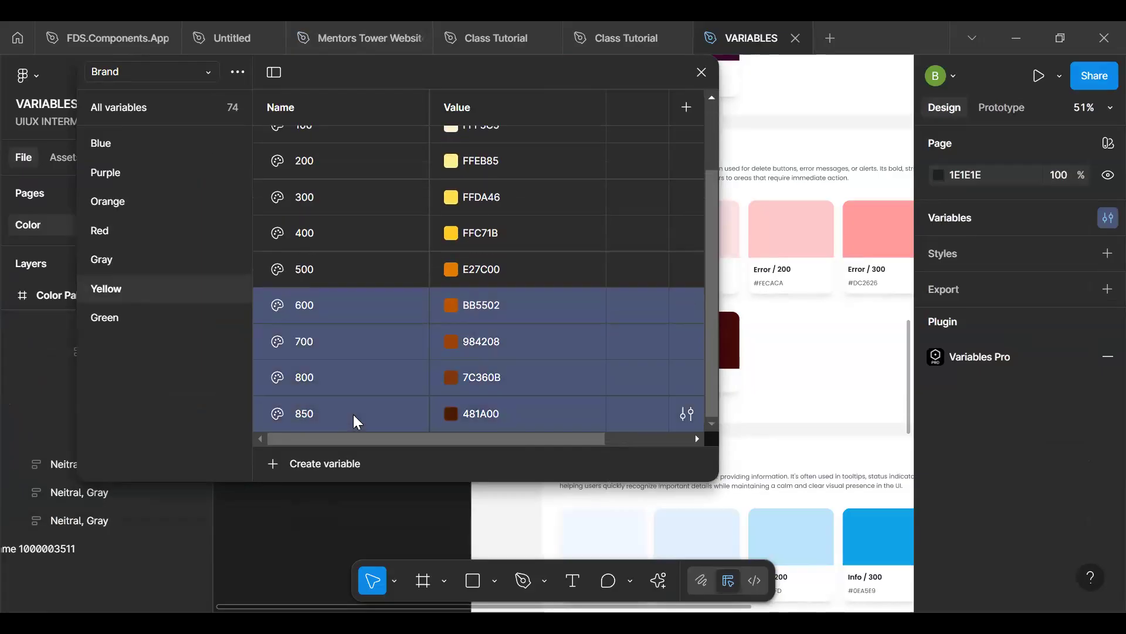
{"action": "right_click", "coordinate": [376, 319]}
{"action": "key", "text": "Return"}
- Delete the 600, 700, 800 and 850 variables from the Brand collection's Green group
{"action": "left_click", "coordinate": [146, 317]}
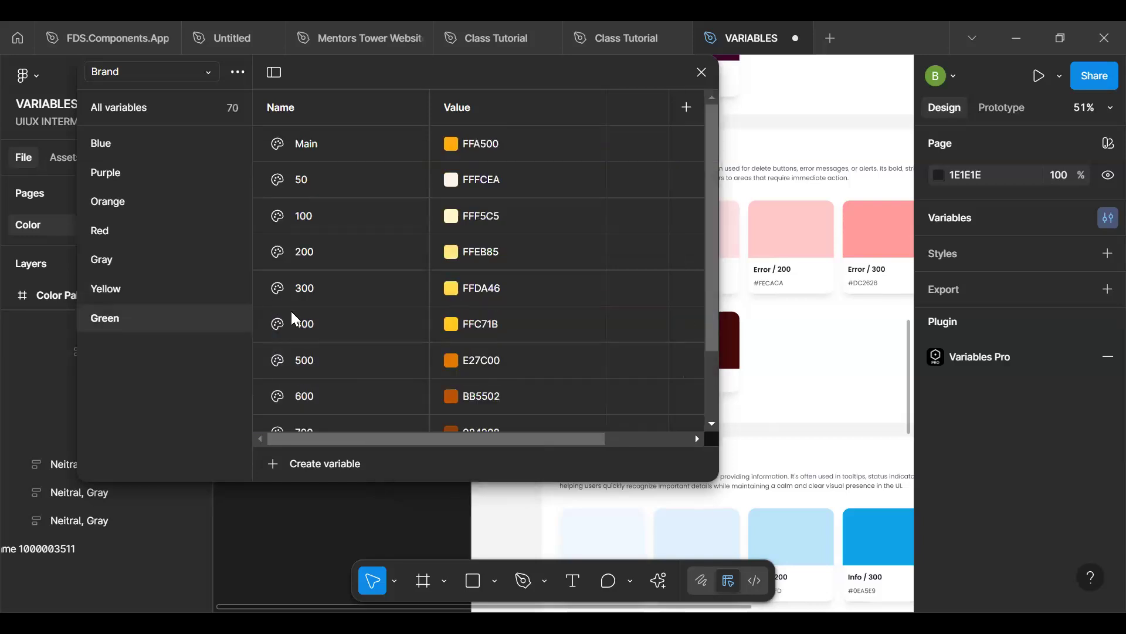
{"action": "left_click", "coordinate": [347, 387]}
{"action": "scroll", "coordinate": [347, 387], "scroll_direction": "down", "scroll_amount": 3}
{"action": "left_click", "coordinate": [346, 403], "text": "shift"}
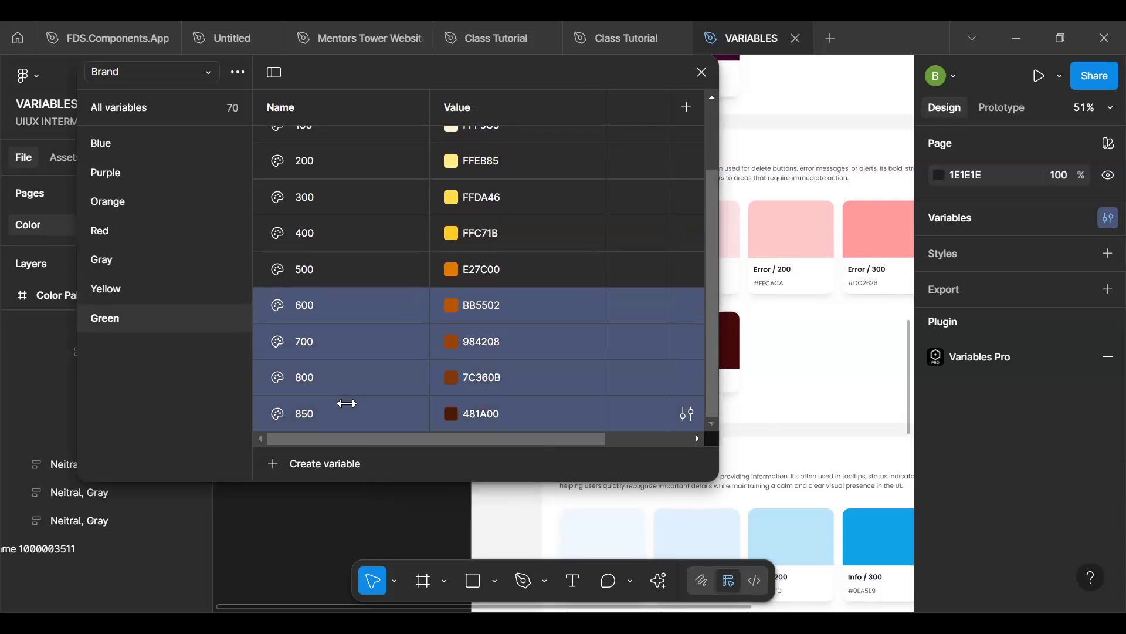
{"action": "right_click", "coordinate": [347, 404]}
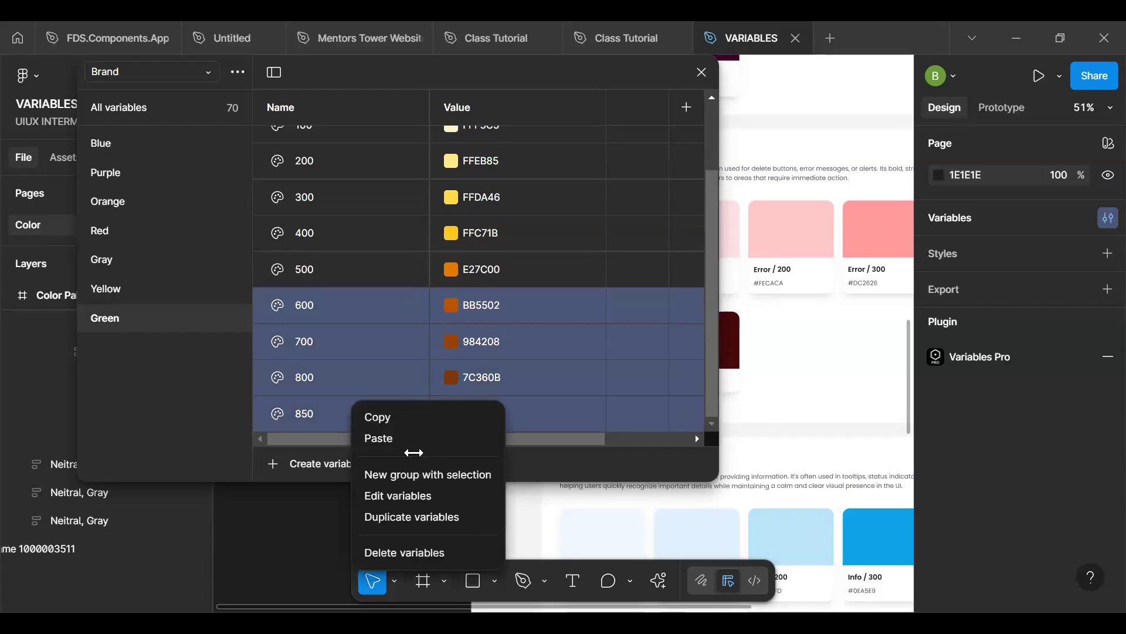
{"action": "left_click", "coordinate": [382, 552]}
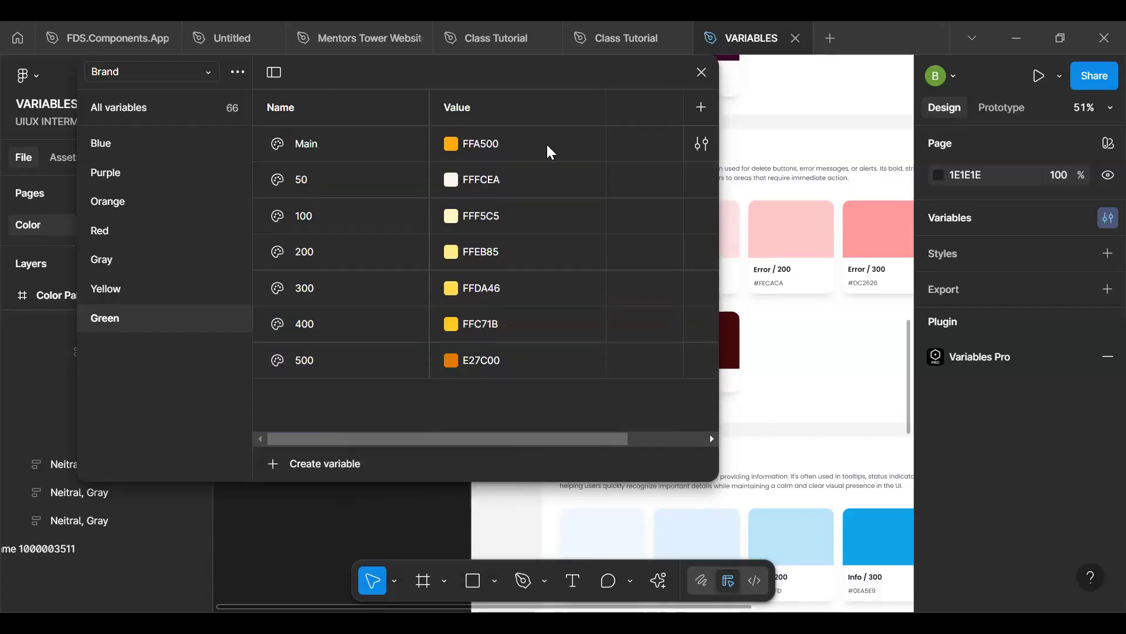
- Set the Yellow group's 50 variable to FFFBEB, copied from the Warning / 50 swatch card
{"action": "left_click_drag", "start_coordinate": [543, 76], "coordinate": [329, 35]}
{"action": "scroll", "coordinate": [599, 251], "scroll_direction": "down", "scroll_amount": 10}
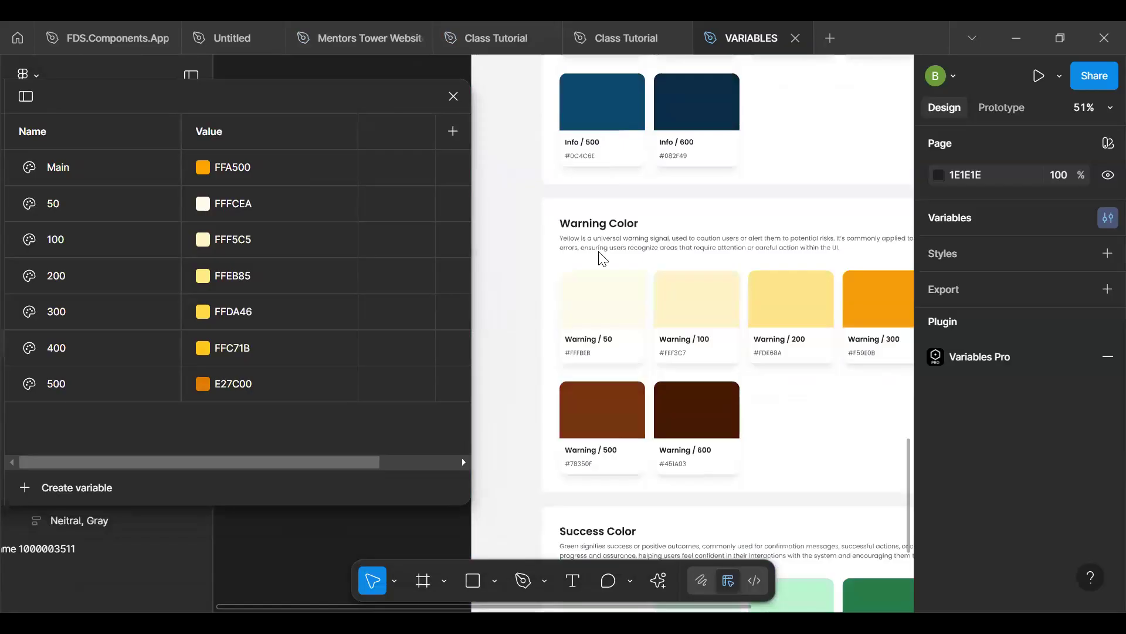
{"action": "left_click_drag", "start_coordinate": [339, 98], "coordinate": [524, 73]}
{"action": "left_click", "coordinate": [87, 290]}
{"action": "left_click_drag", "start_coordinate": [318, 61], "coordinate": [170, 43]}
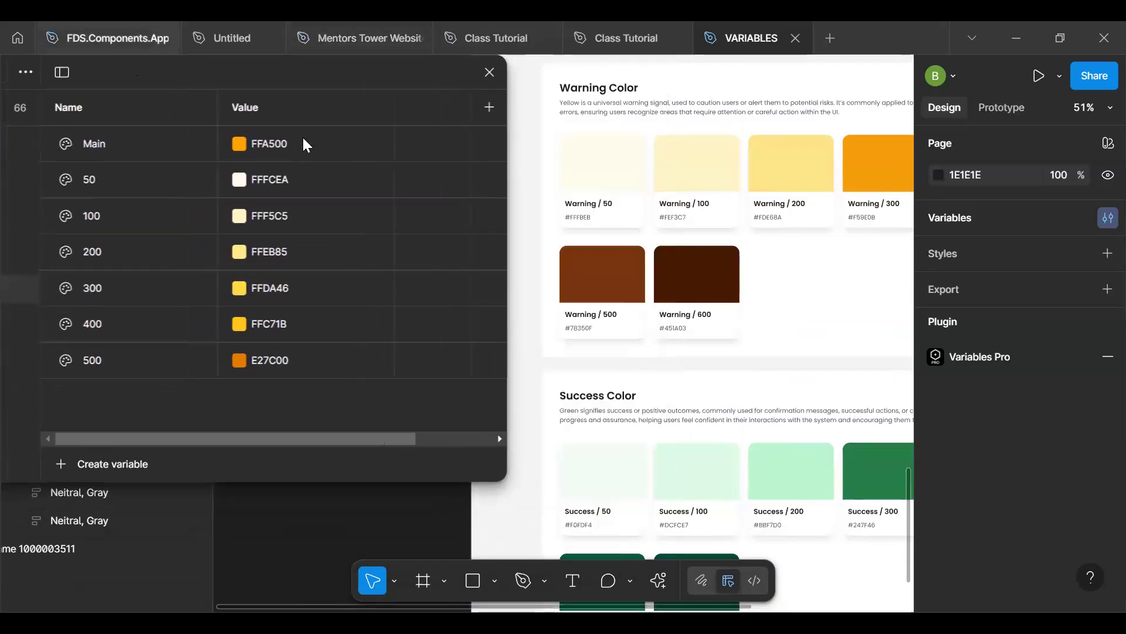
{"action": "left_click", "coordinate": [591, 218]}
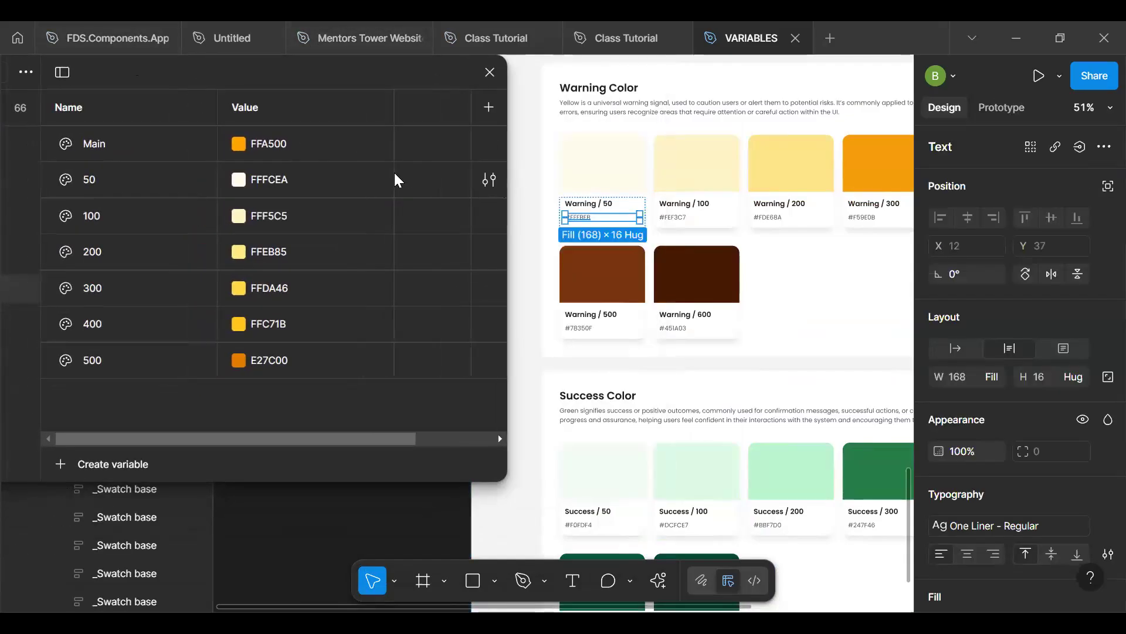
{"action": "left_click", "coordinate": [303, 176]}
{"action": "type", "text": "FFFBEB"}
{"action": "key", "text": "Return"}
- Set the Yellow group's 100 variable to FEF3C7, copied from the Warning / 100 swatch card
{"action": "left_click", "coordinate": [677, 217]}
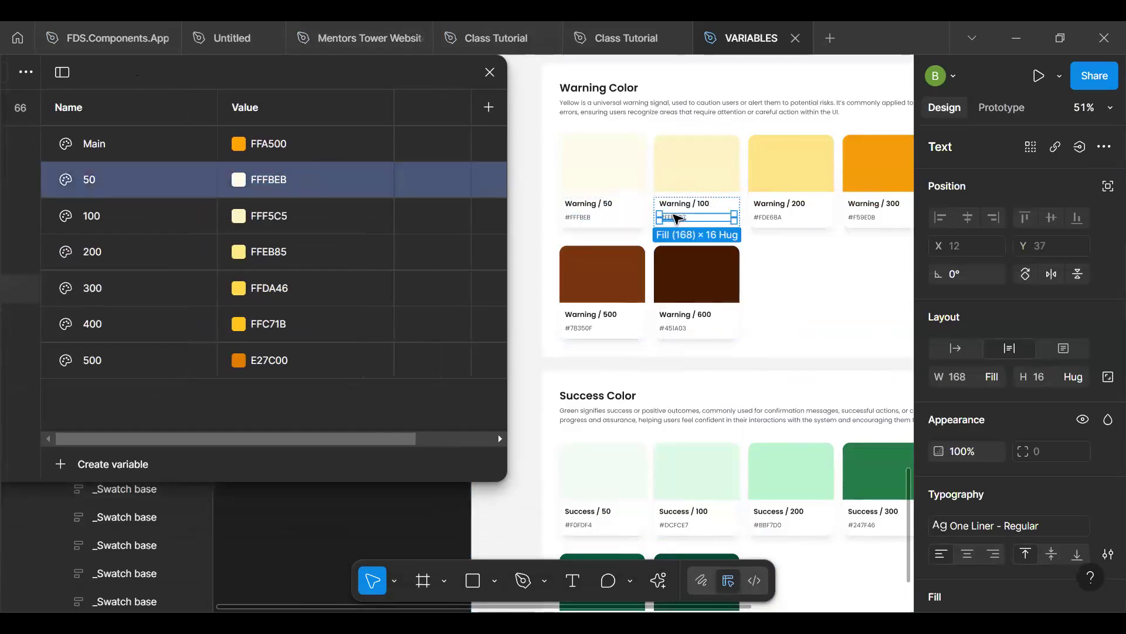
{"action": "left_click", "coordinate": [301, 218]}
{"action": "type", "text": "#FEF3C7"}
{"action": "key", "text": "Return"}
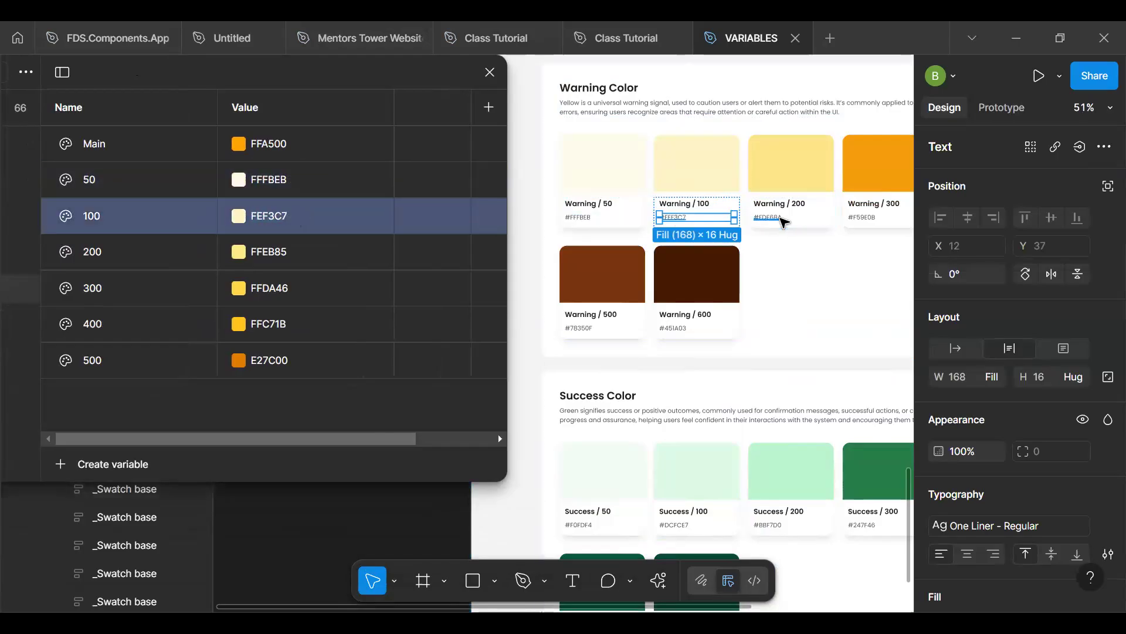
- Set the Yellow group's 200 variable to FDE68A, copied from the Warning / 200 swatch card
{"action": "left_click", "coordinate": [782, 218]}
{"action": "left_click", "coordinate": [282, 253]}
{"action": "type", "text": "FDE68A"}
{"action": "key", "text": "Return"}
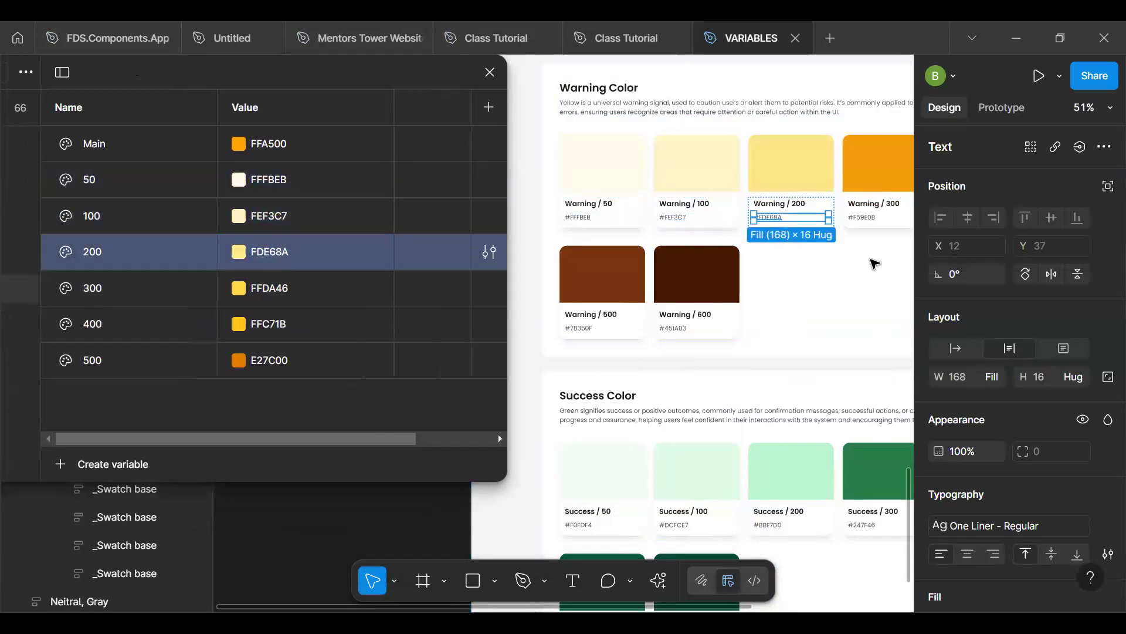
- Set the Yellow group's Main variable to F59E0B, copied from the Warning / 300 swatch card
{"action": "left_click", "coordinate": [867, 220]}
{"action": "scroll", "coordinate": [870, 224], "scroll_direction": "right", "scroll_amount": 5}
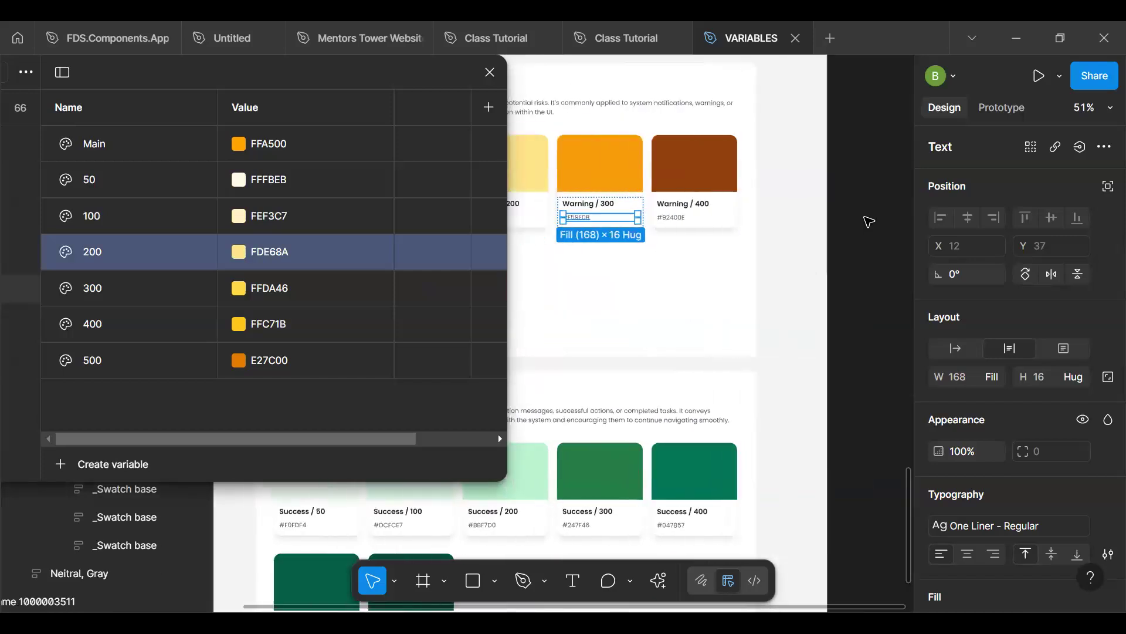
{"action": "double_click", "coordinate": [286, 142]}
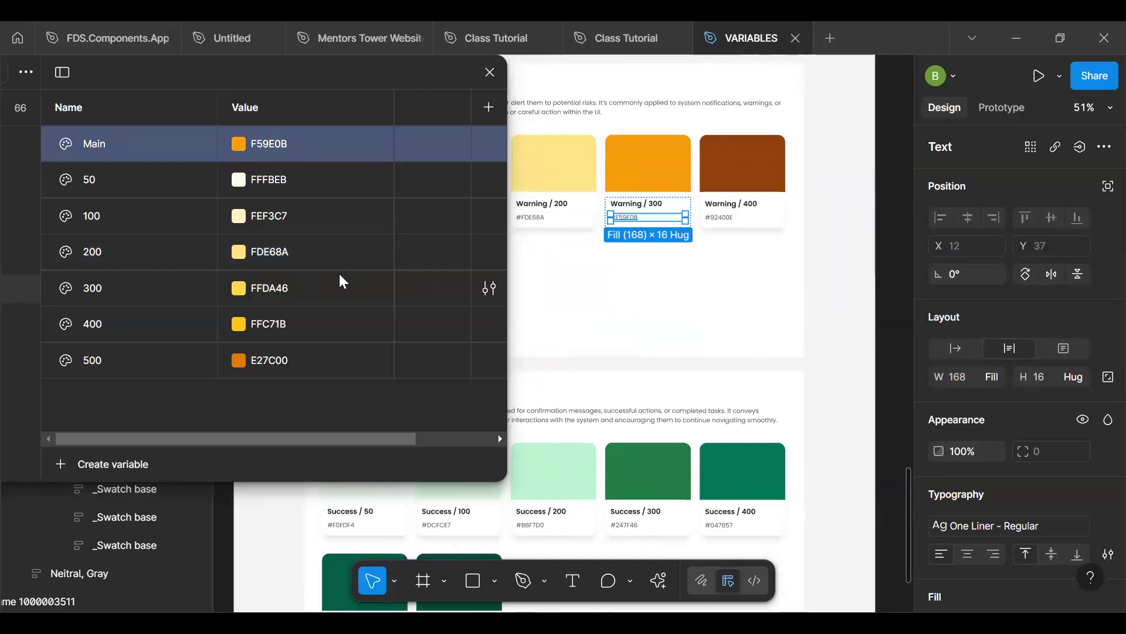
{"action": "key", "text": "ctrl+z"}
{"action": "key", "text": "ctrl+shift+z"}
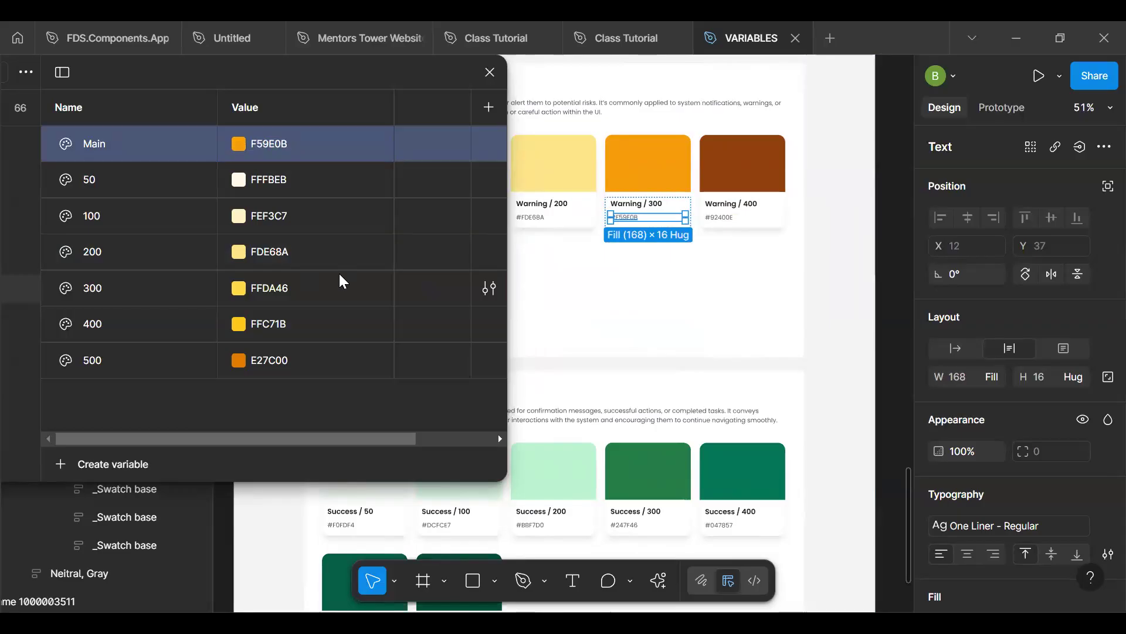
- Set the Yellow group's 300 variable to 92400E, copied from the Warning / 400 swatch card
{"action": "left_click", "coordinate": [728, 218]}
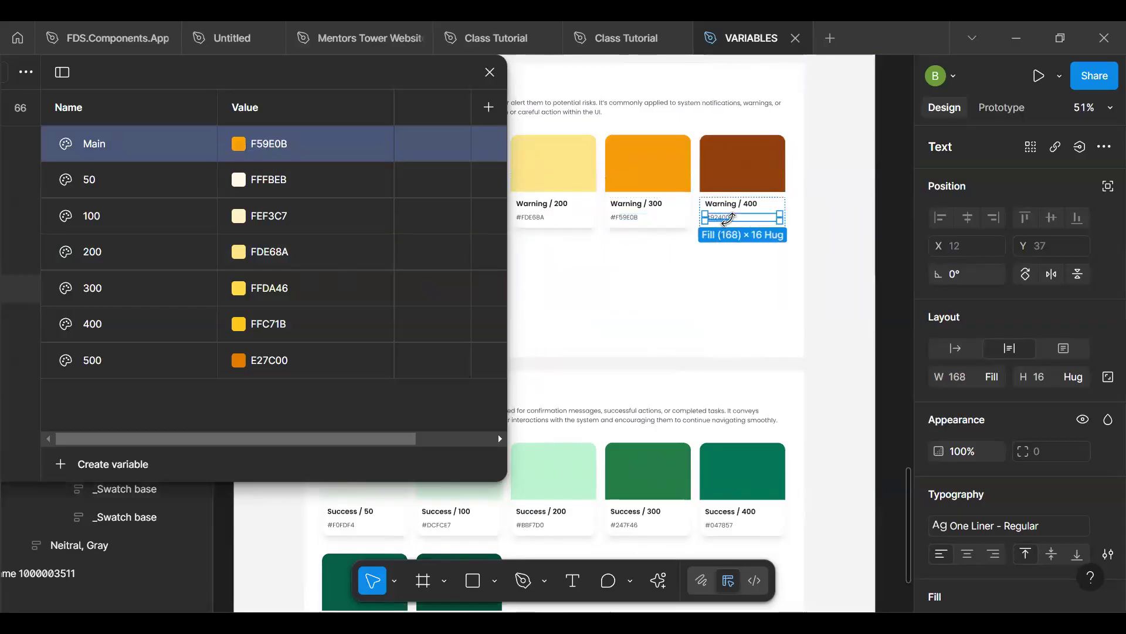
{"action": "left_click", "coordinate": [297, 299]}
{"action": "left_click", "coordinate": [288, 285]}
{"action": "type", "text": "92400E"}
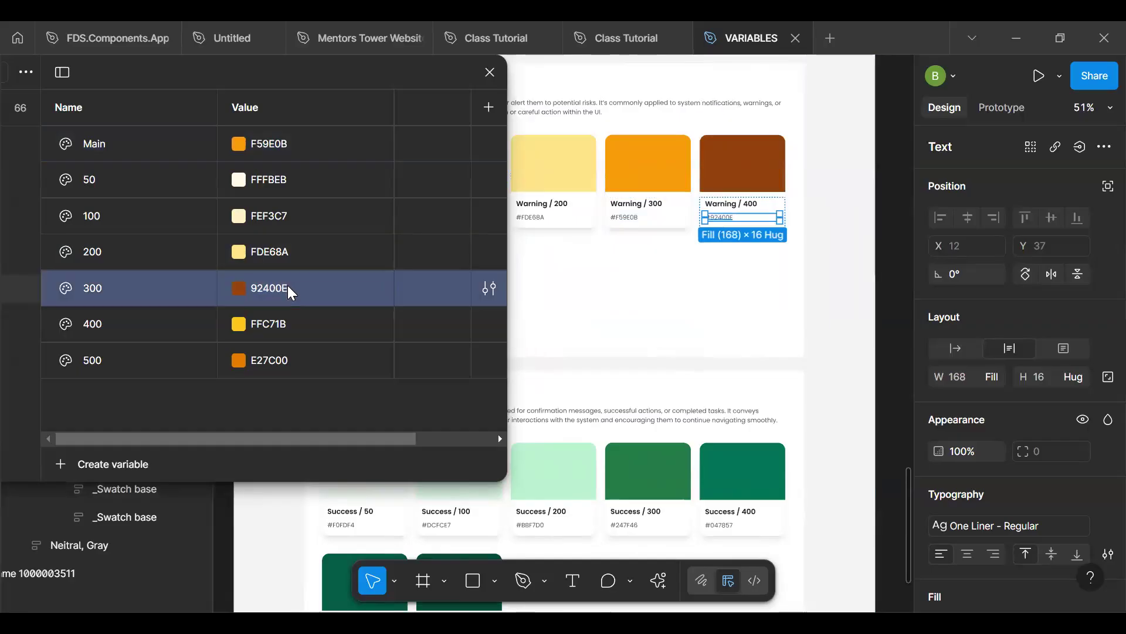
- Set the Yellow group's 400 variable to 78350F, copied from the Warning / 500 swatch card
{"action": "left_click", "coordinate": [614, 294]}
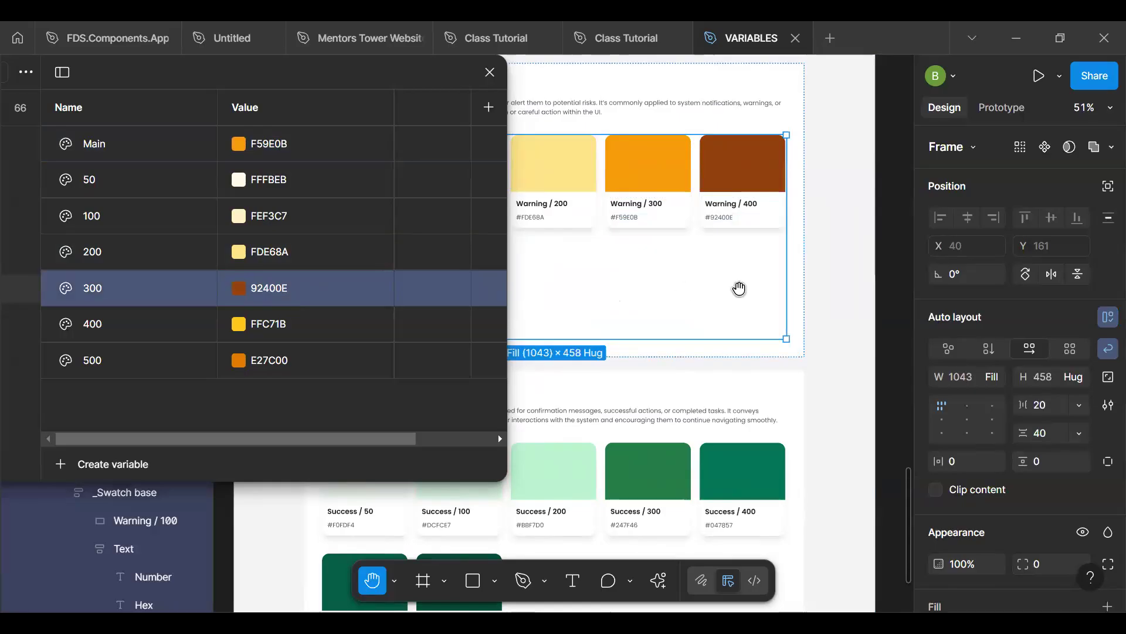
{"action": "left_click_drag", "start_coordinate": [675, 305], "coordinate": [797, 279]}
{"action": "left_click", "coordinate": [573, 305], "text": "ctrl"}
{"action": "left_click", "coordinate": [281, 327]}
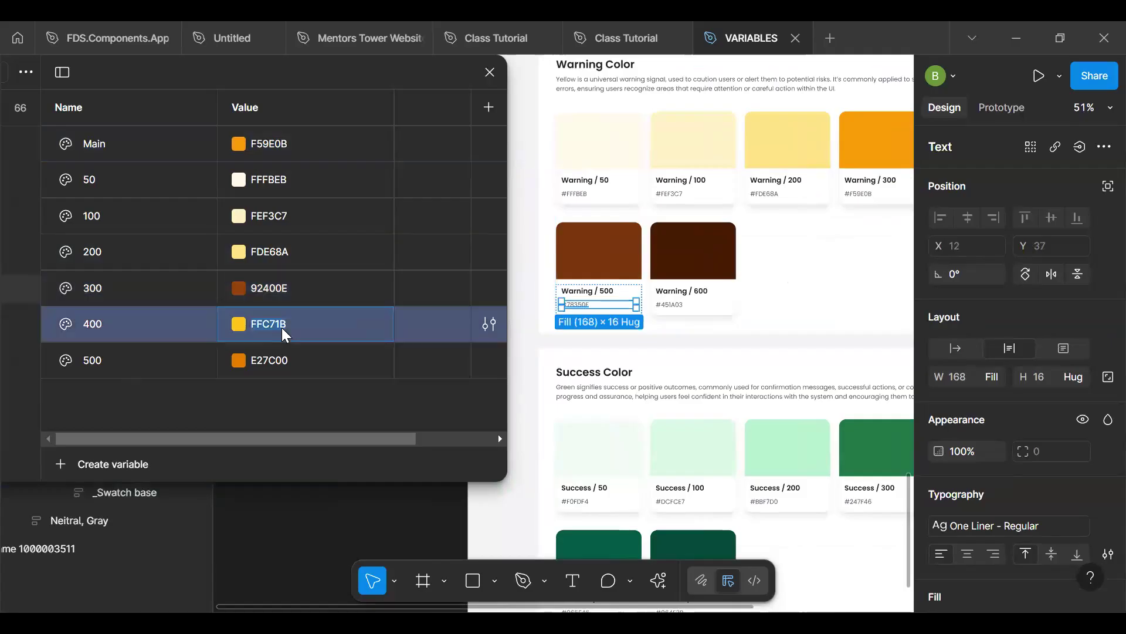
{"action": "type", "text": "78350F"}
{"action": "key", "text": "Return"}
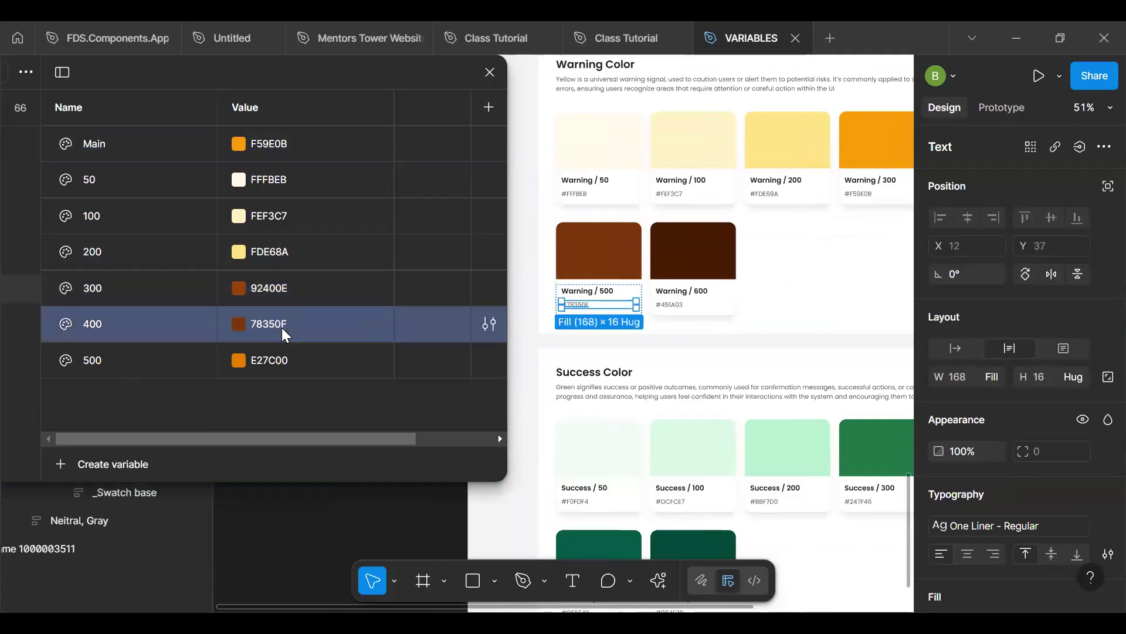
- Set the Yellow group's 500 variable to 451A03, copied from the Warning / 600 swatch card
{"action": "left_click", "coordinate": [670, 304], "text": "ctrl"}
{"action": "left_click", "coordinate": [300, 355]}
{"action": "type", "text": "451A03"}
{"action": "key", "text": "Return"}
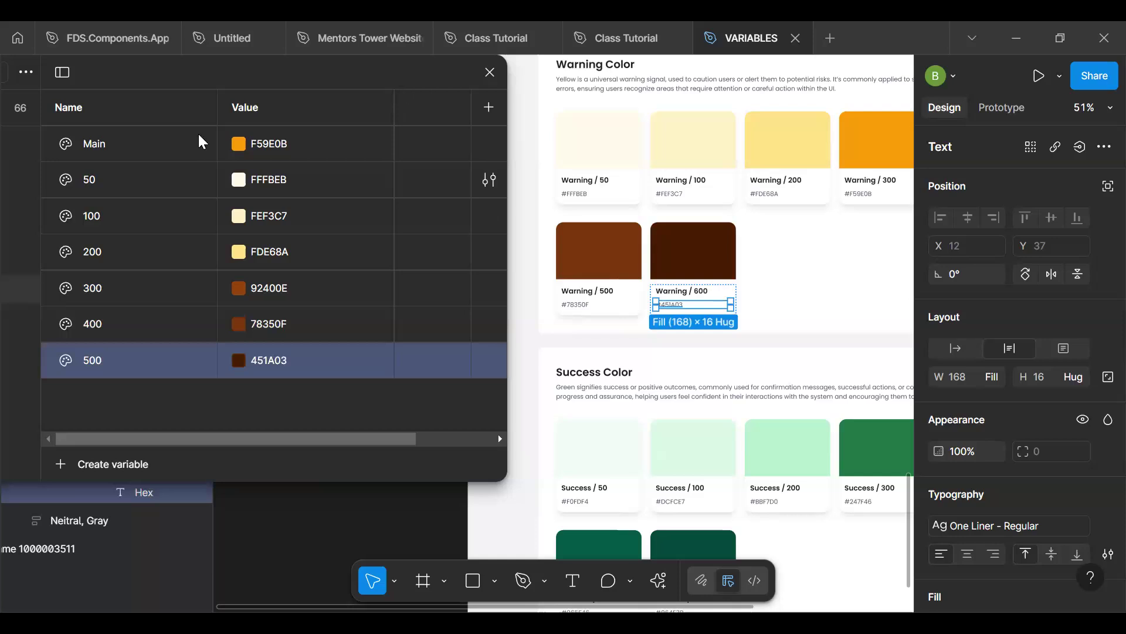
- Delete the Alias variable collection, keeping only the Brand collection
{"action": "left_click_drag", "start_coordinate": [225, 72], "coordinate": [448, 60]}
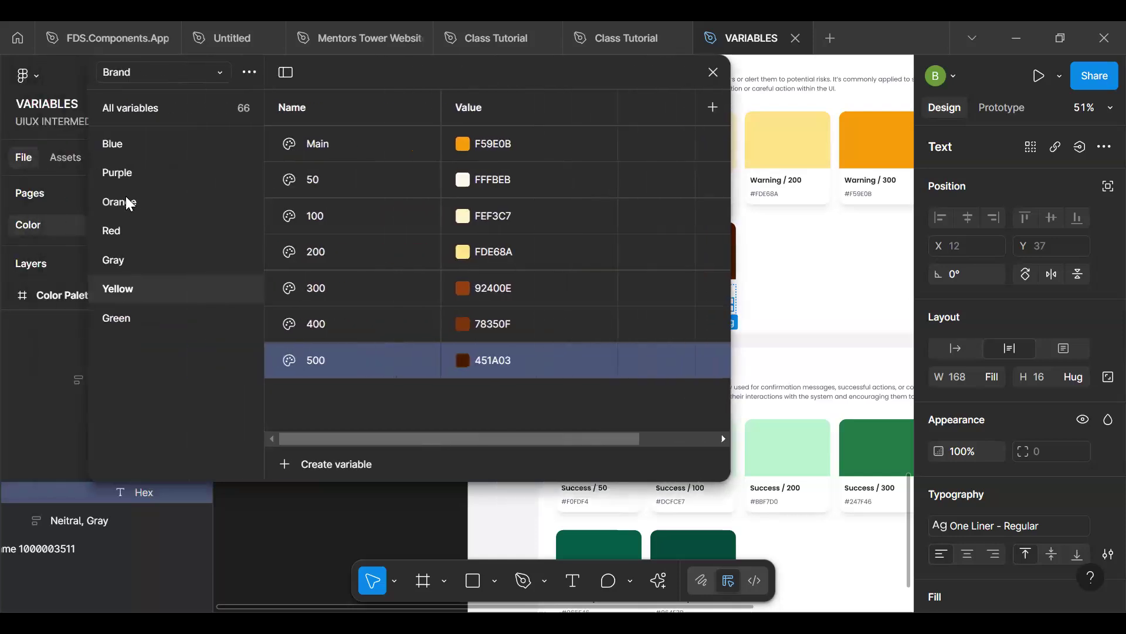
{"action": "left_click", "coordinate": [136, 201]}
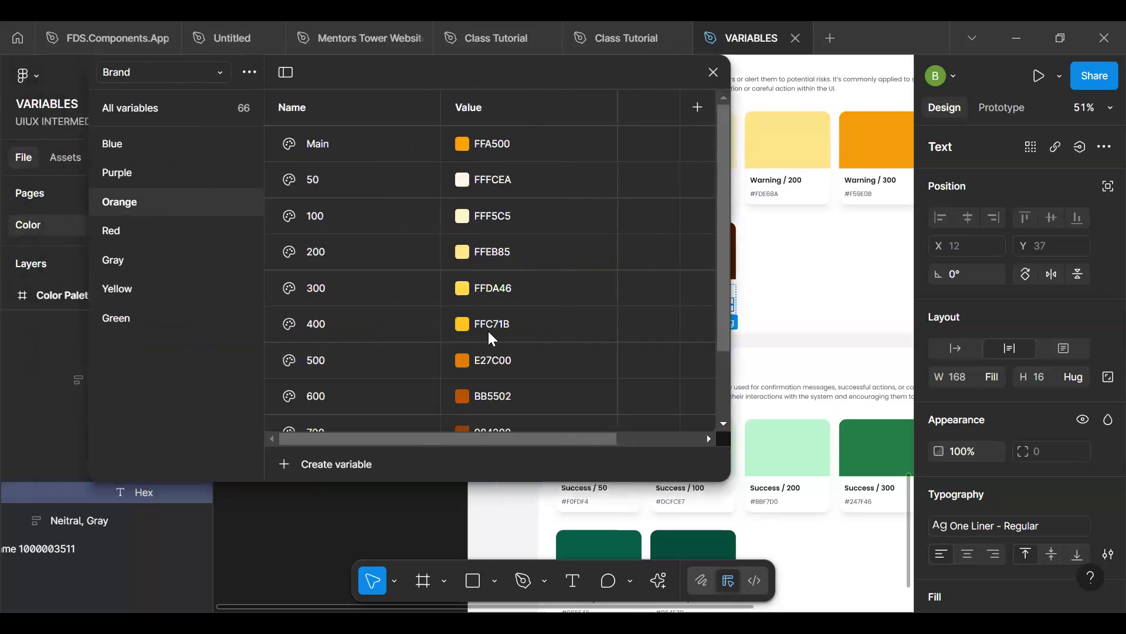
{"action": "left_click", "coordinate": [139, 326]}
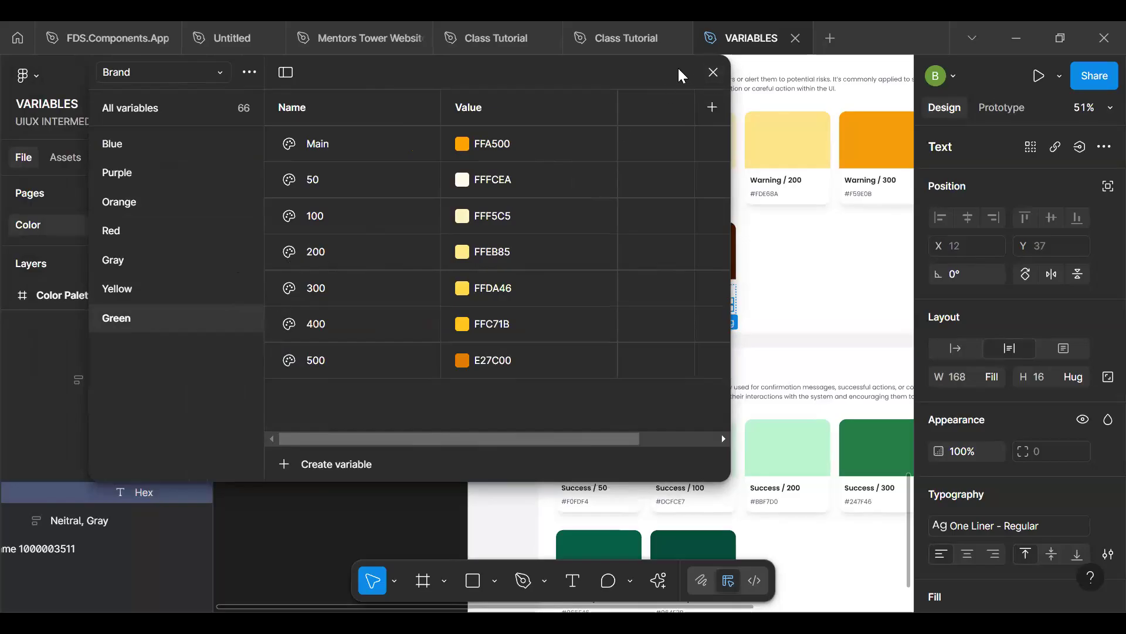
{"action": "left_click", "coordinate": [180, 82]}
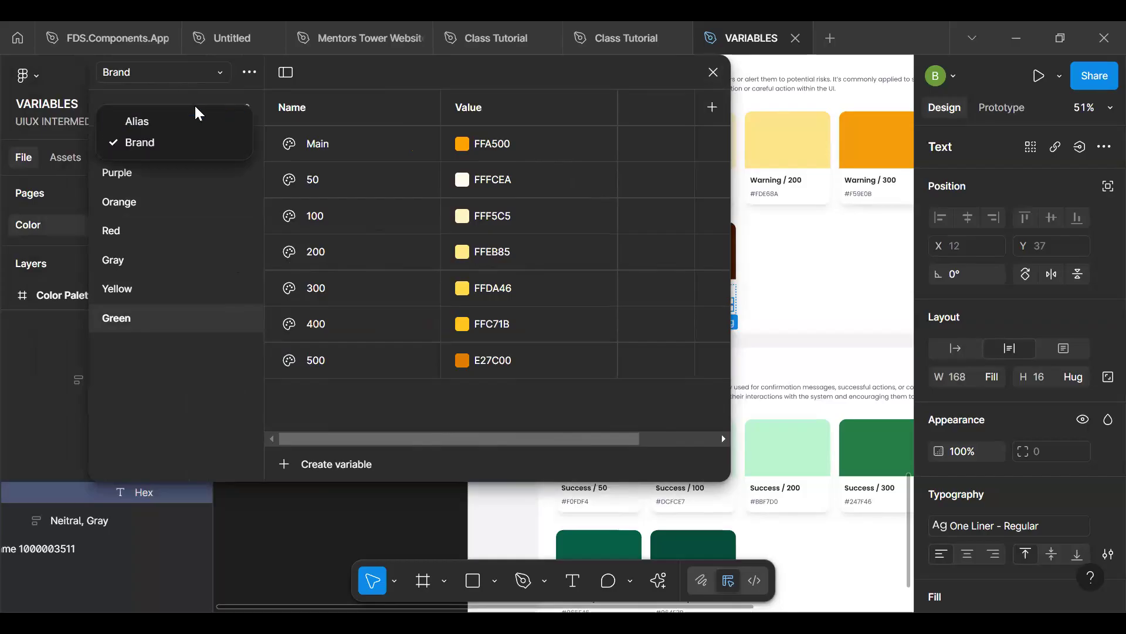
{"action": "left_click", "coordinate": [184, 118]}
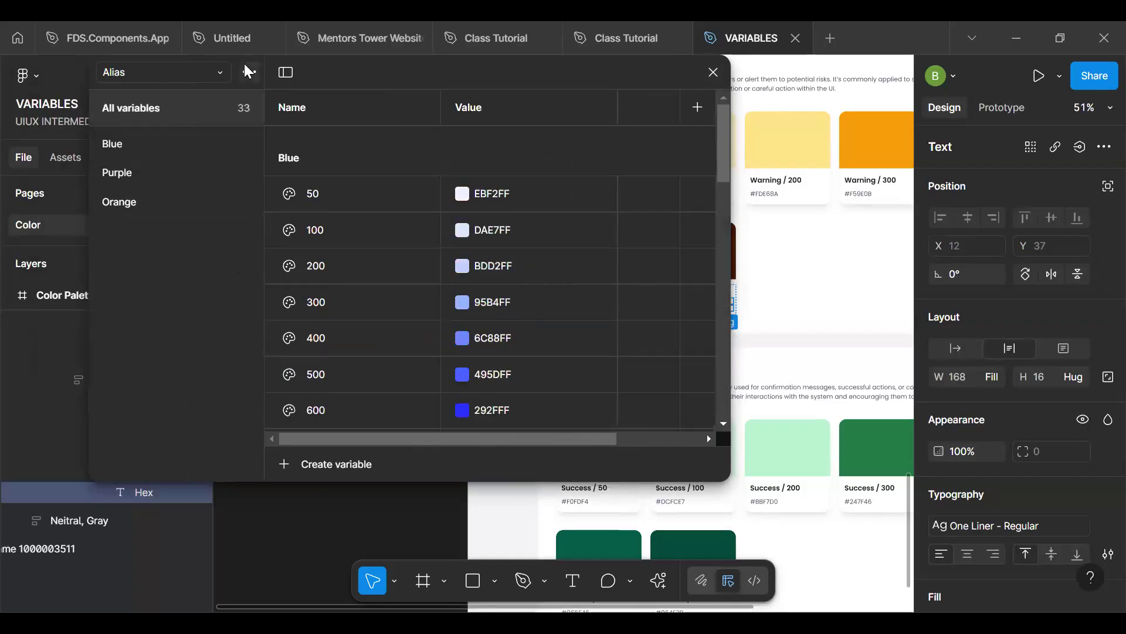
{"action": "left_click", "coordinate": [250, 72]}
{"action": "left_click", "coordinate": [240, 128]}
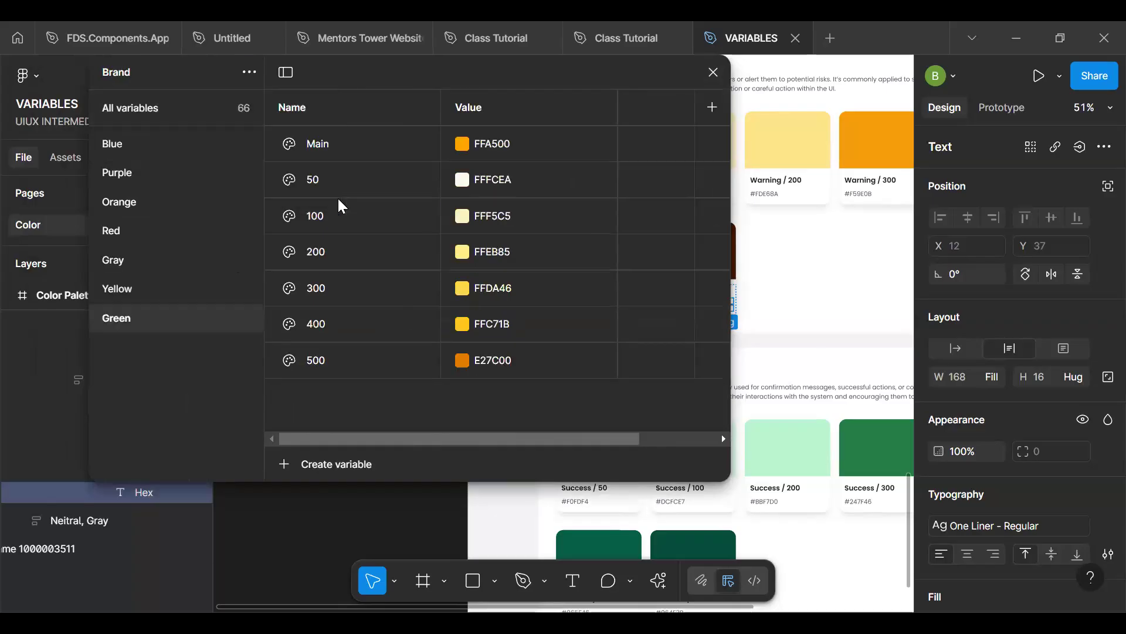
- Export the Brand collection with the Variables Pro plugin as Neww.json in the Downloads folder, without replacing the existing export.json
{"action": "left_click", "coordinate": [658, 581]}
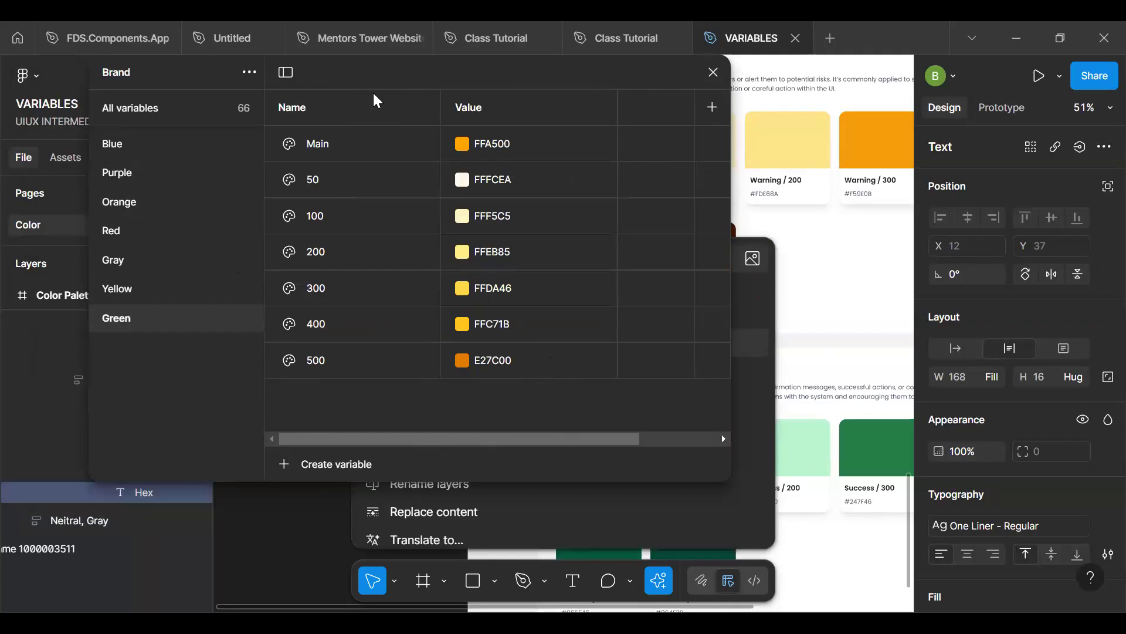
{"action": "left_click_drag", "start_coordinate": [372, 89], "coordinate": [158, 92]}
{"action": "left_click", "coordinate": [452, 344]}
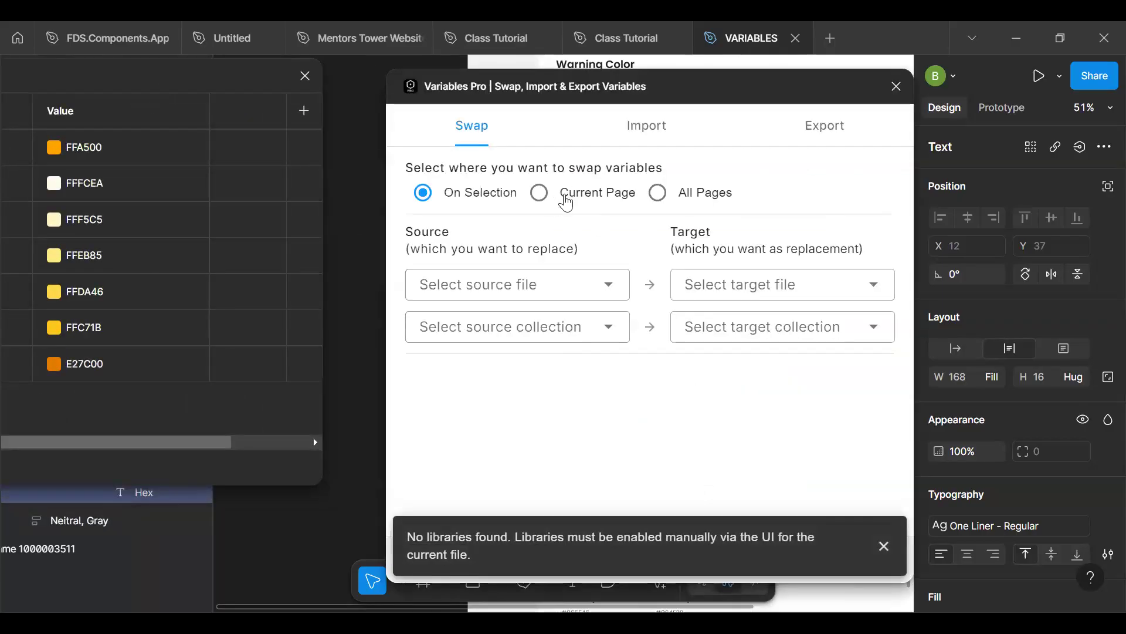
{"action": "left_click", "coordinate": [636, 132]}
{"action": "left_click", "coordinate": [821, 124]}
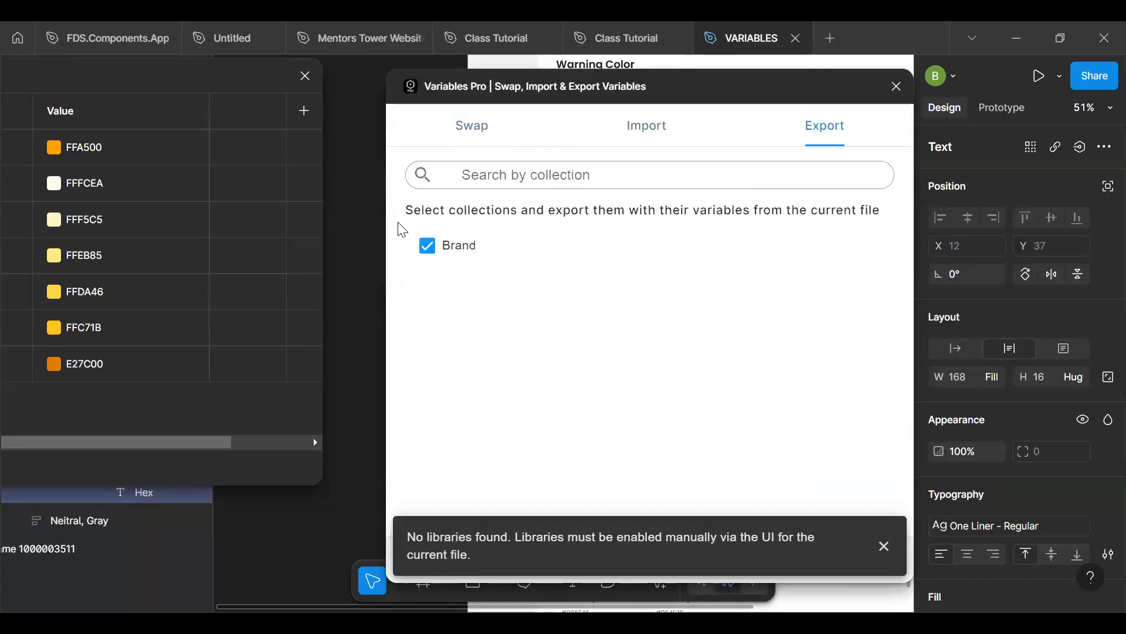
{"action": "left_click", "coordinate": [850, 562]}
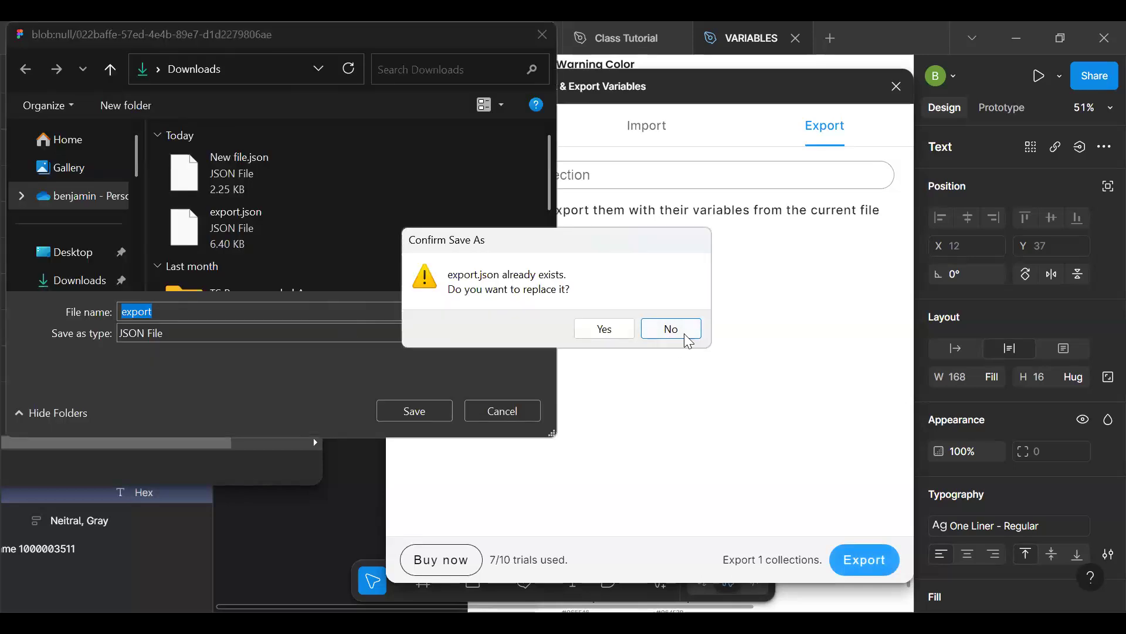
{"action": "left_click", "coordinate": [684, 329]}
{"action": "left_click", "coordinate": [242, 311]}
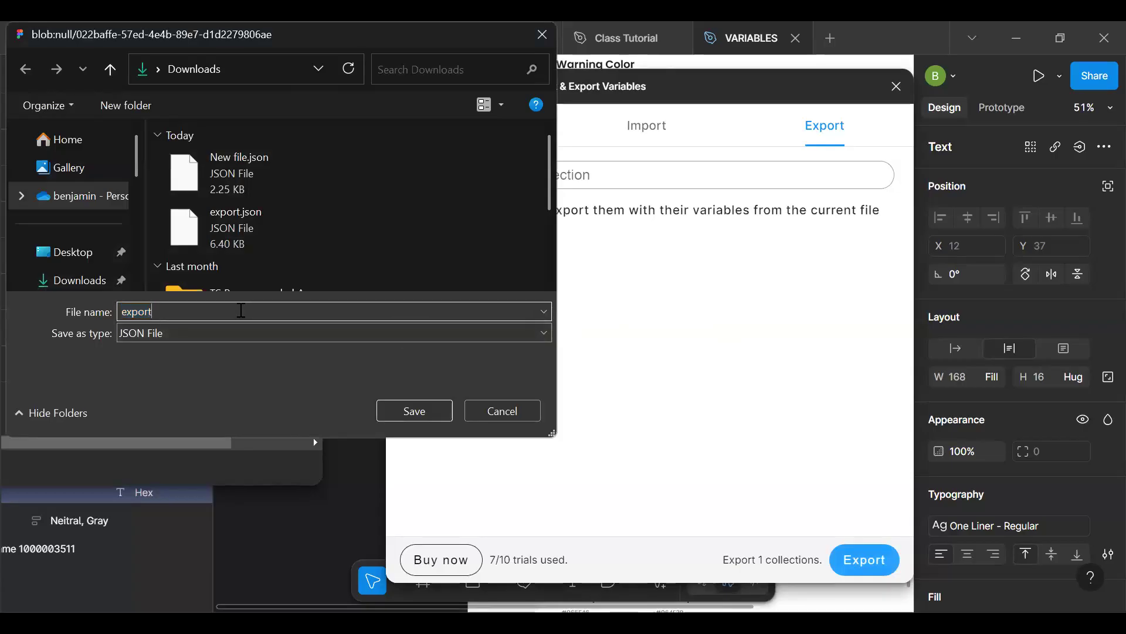
{"action": "key", "text": "Escape"}
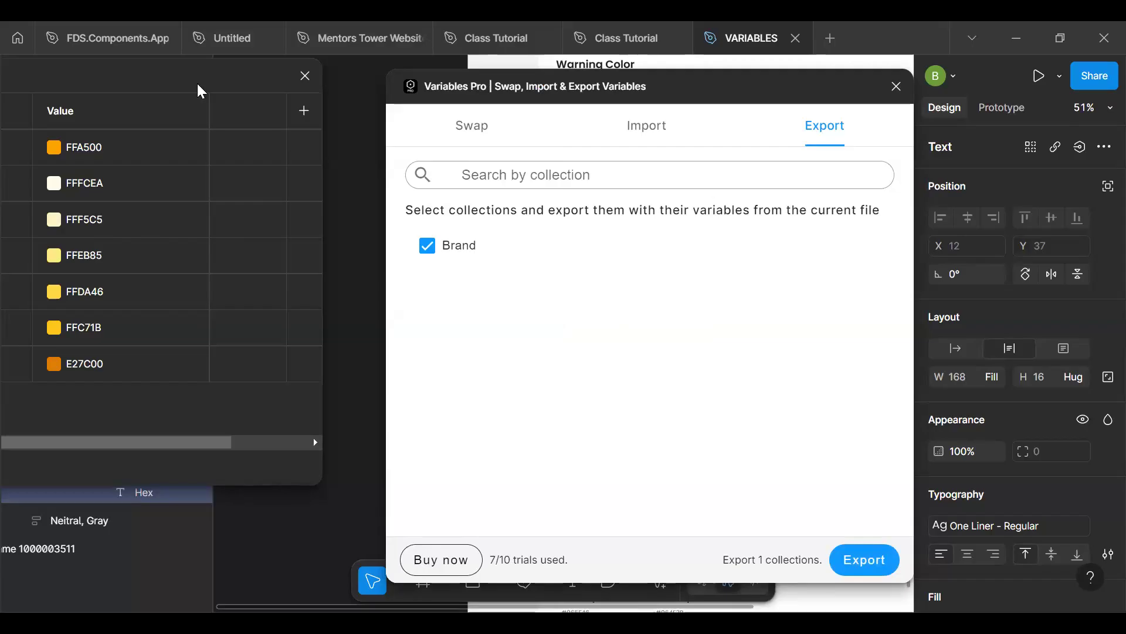
{"action": "left_click_drag", "start_coordinate": [196, 82], "coordinate": [519, 100]}
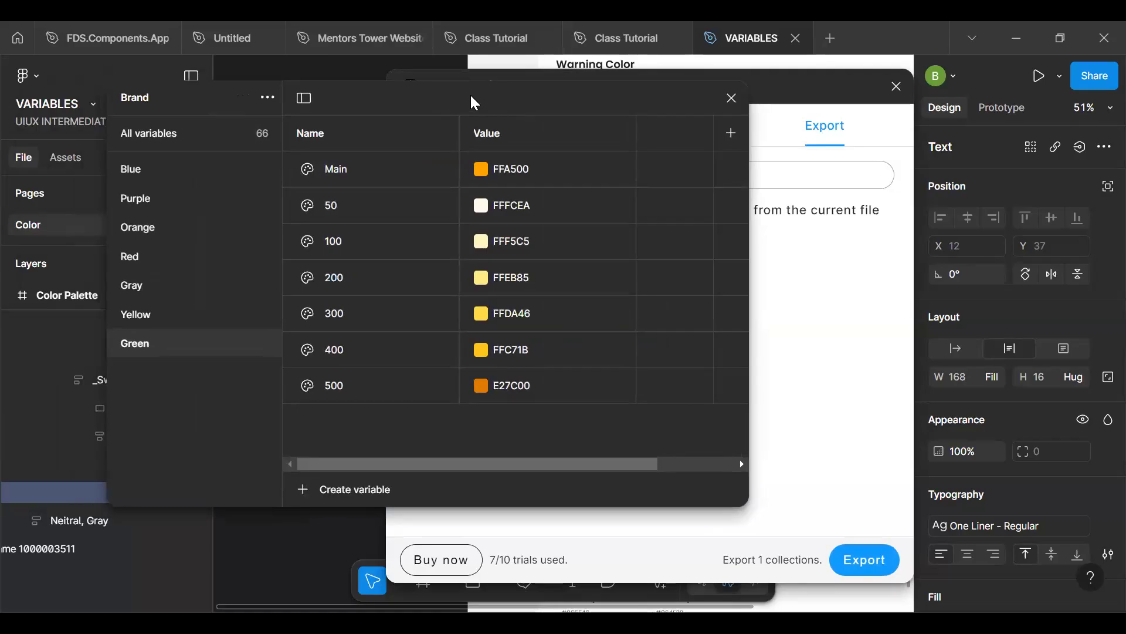
{"action": "left_click_drag", "start_coordinate": [475, 103], "coordinate": [435, 100]}
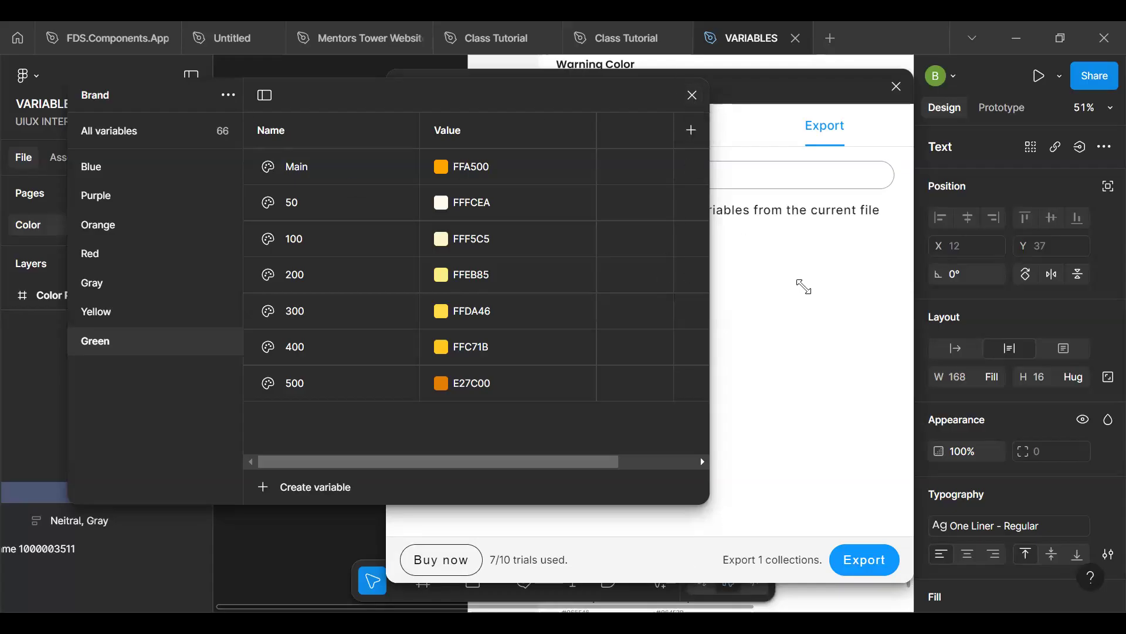
{"action": "left_click_drag", "start_coordinate": [582, 97], "coordinate": [260, 106]}
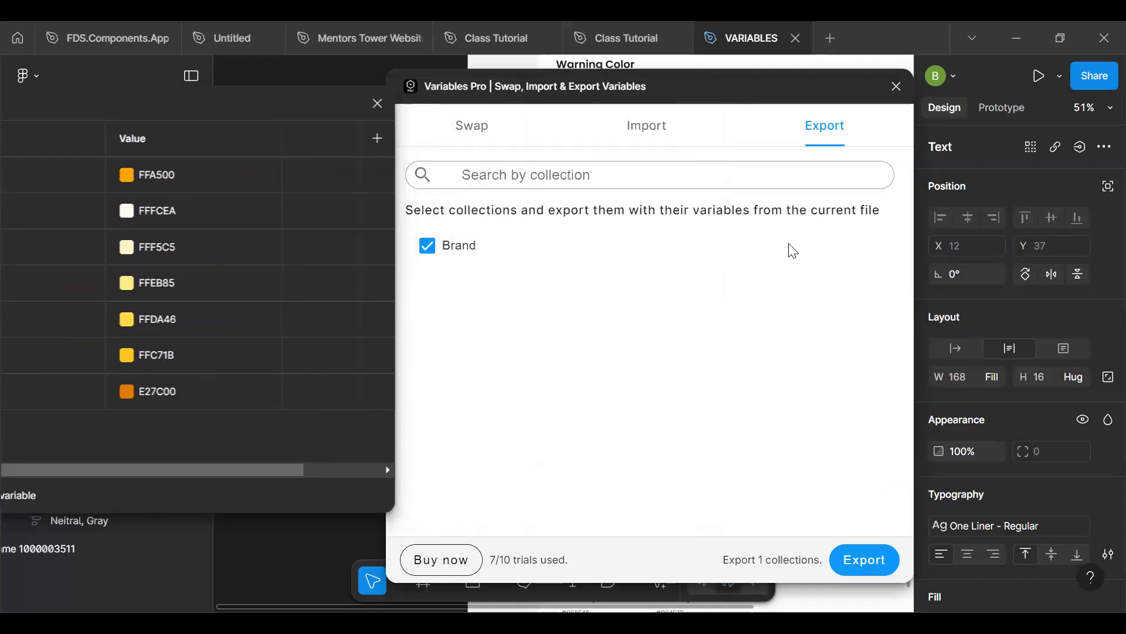
- Import the Brand collection from Neww.json into the current file with the Variables Pro plugin
{"action": "left_click", "coordinate": [646, 126]}
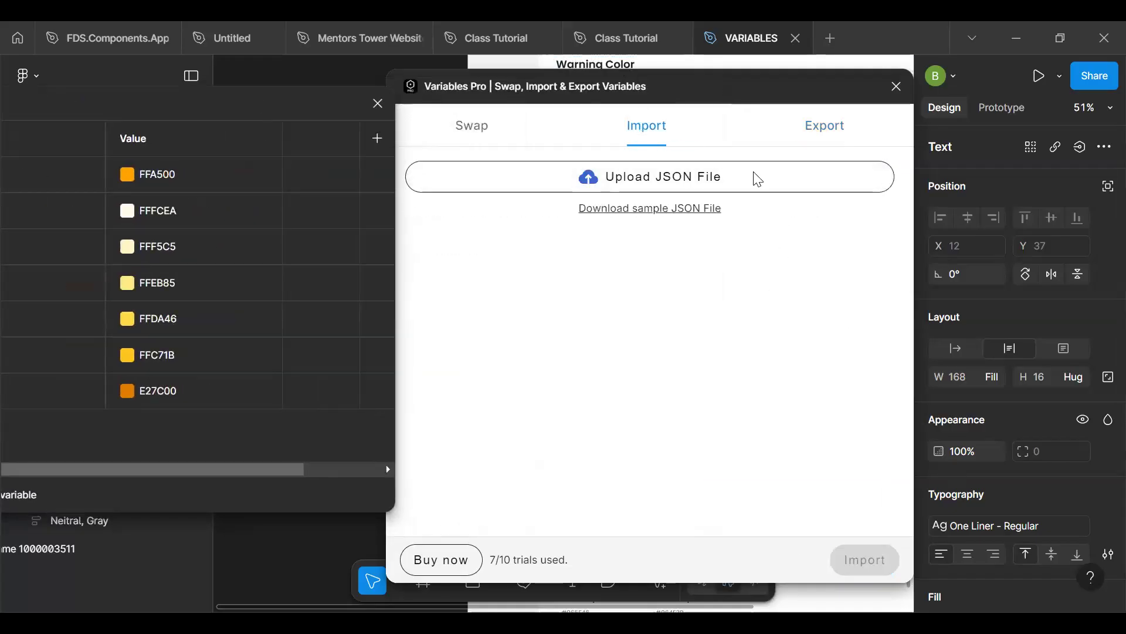
{"action": "left_click", "coordinate": [737, 183]}
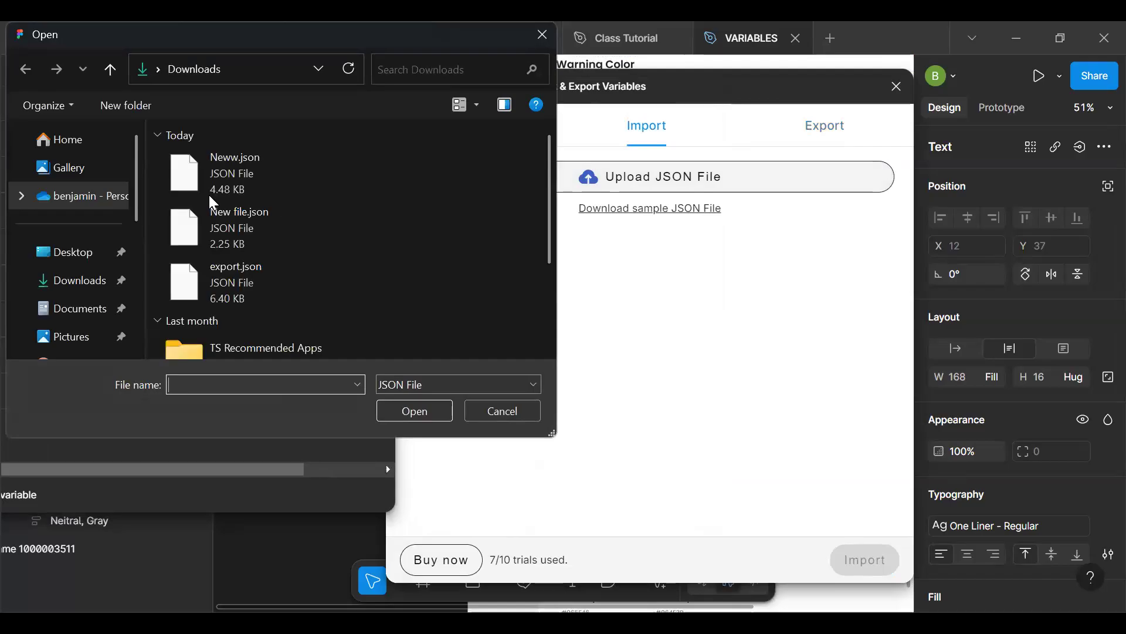
{"action": "left_click", "coordinate": [235, 173]}
{"action": "left_click", "coordinate": [411, 412]}
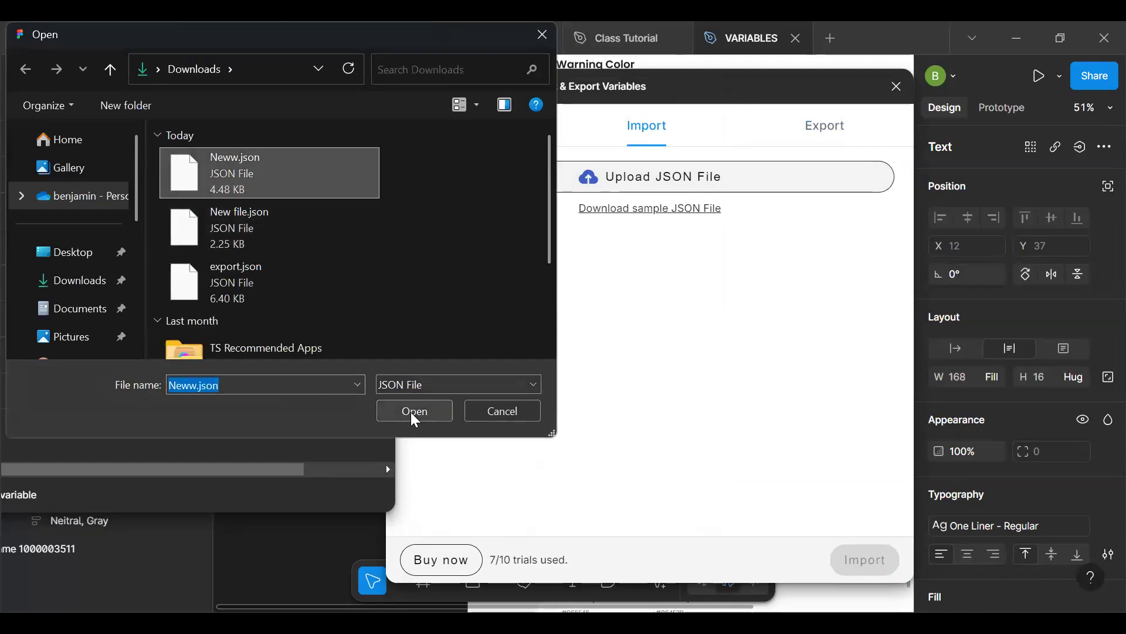
{"action": "left_click", "coordinate": [846, 565]}
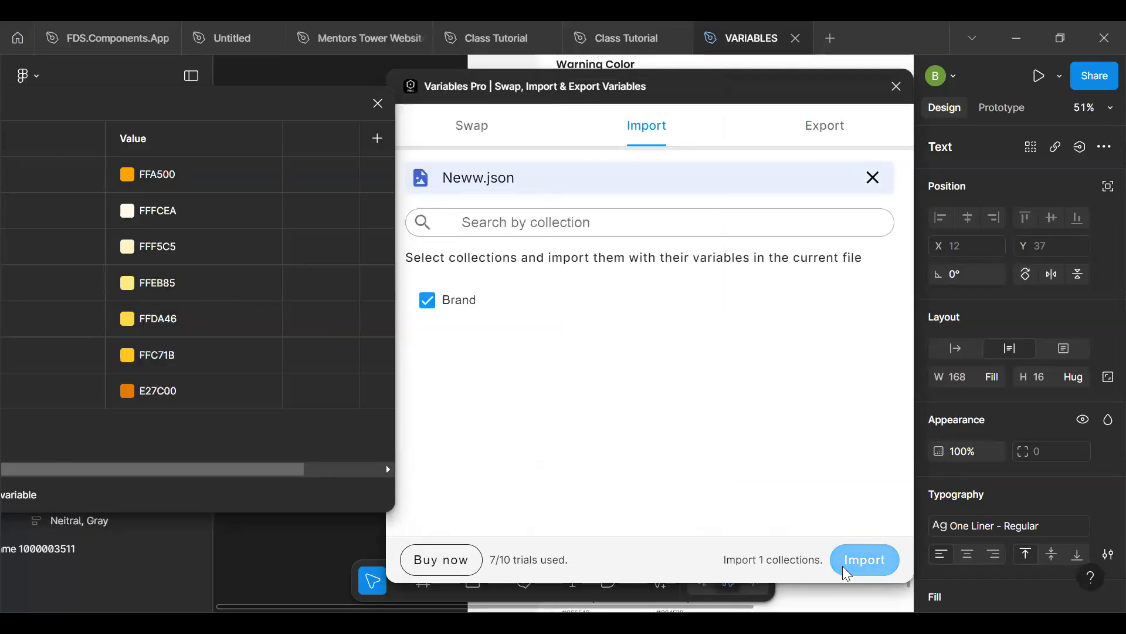
- Compare the original and the imported Brand collections in the variables window
{"action": "left_click_drag", "start_coordinate": [209, 104], "coordinate": [568, 109]}
{"action": "left_click", "coordinate": [217, 115]}
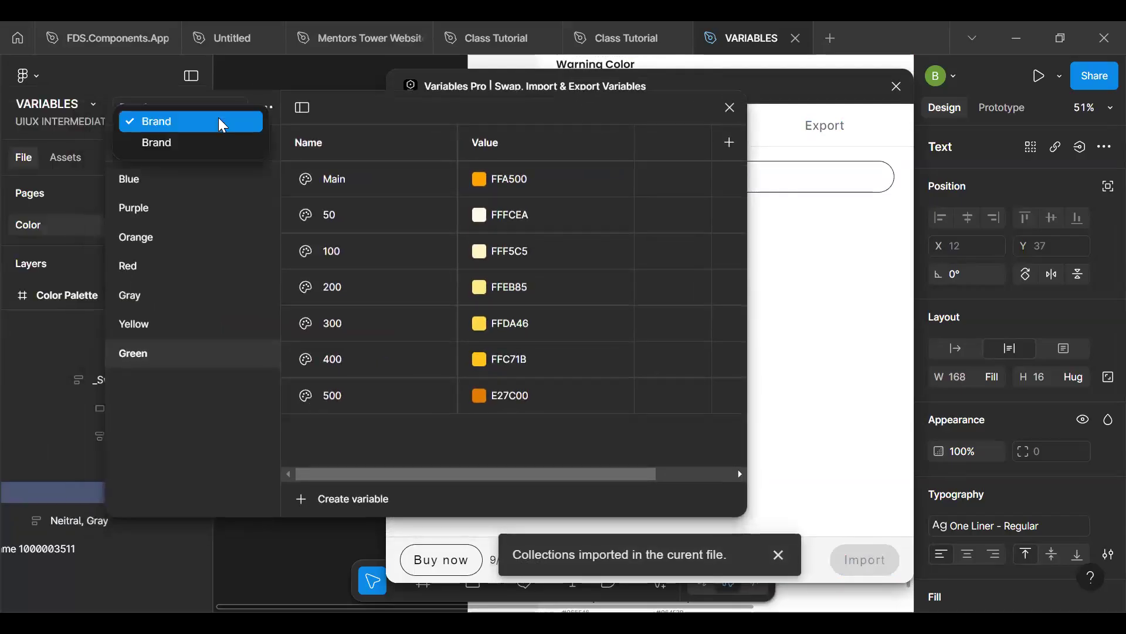
{"action": "left_click", "coordinate": [196, 143]}
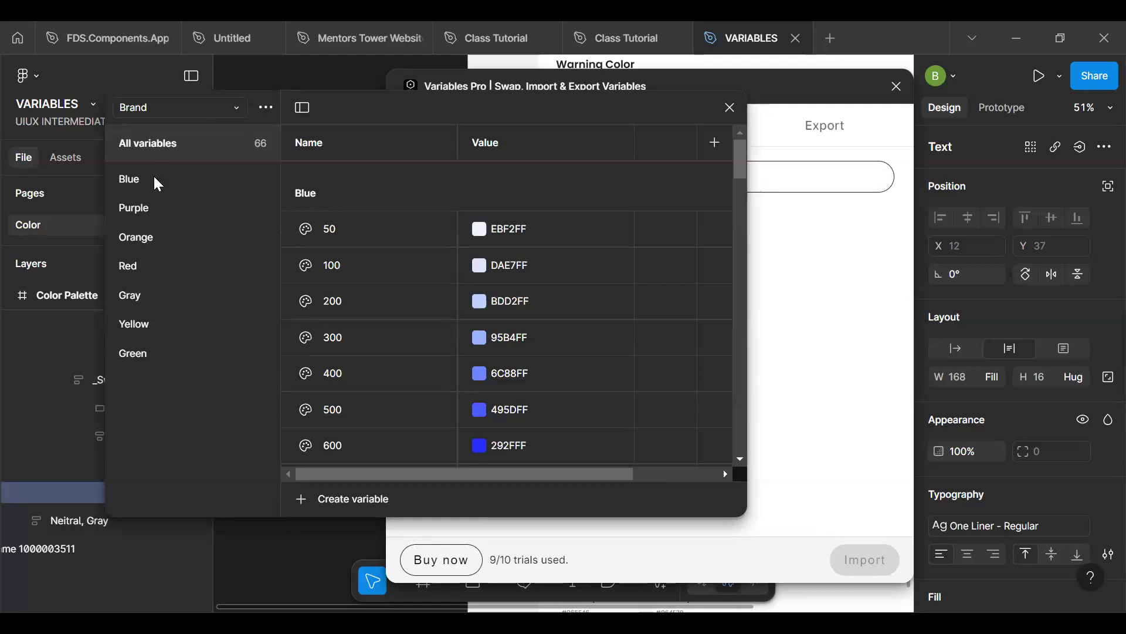
{"action": "left_click", "coordinate": [177, 110]}
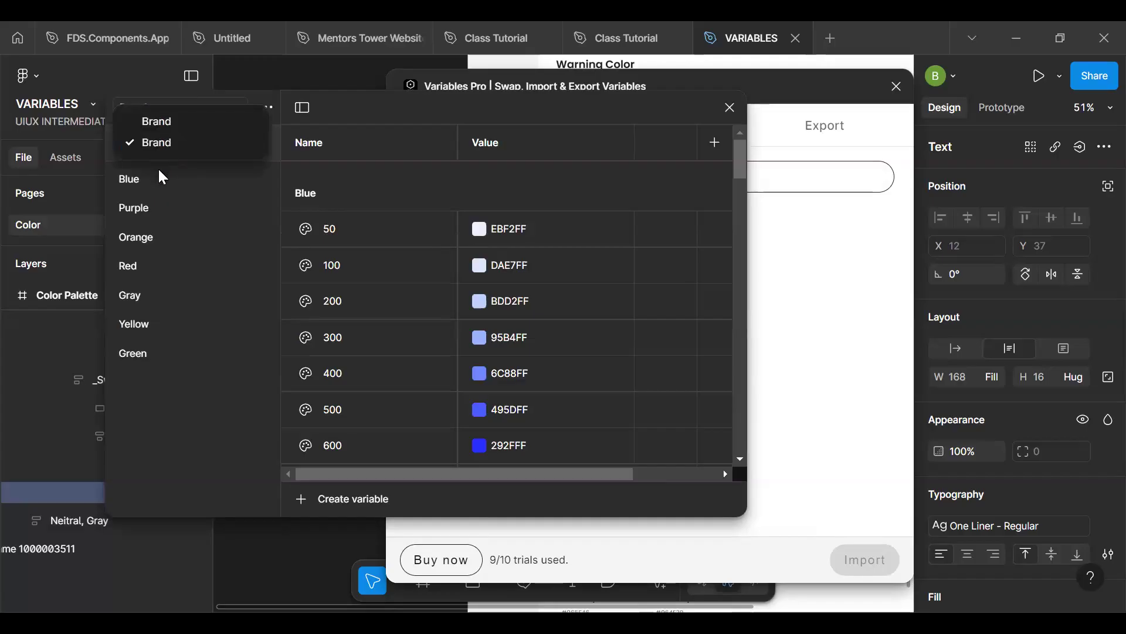
{"action": "left_click", "coordinate": [181, 120]}
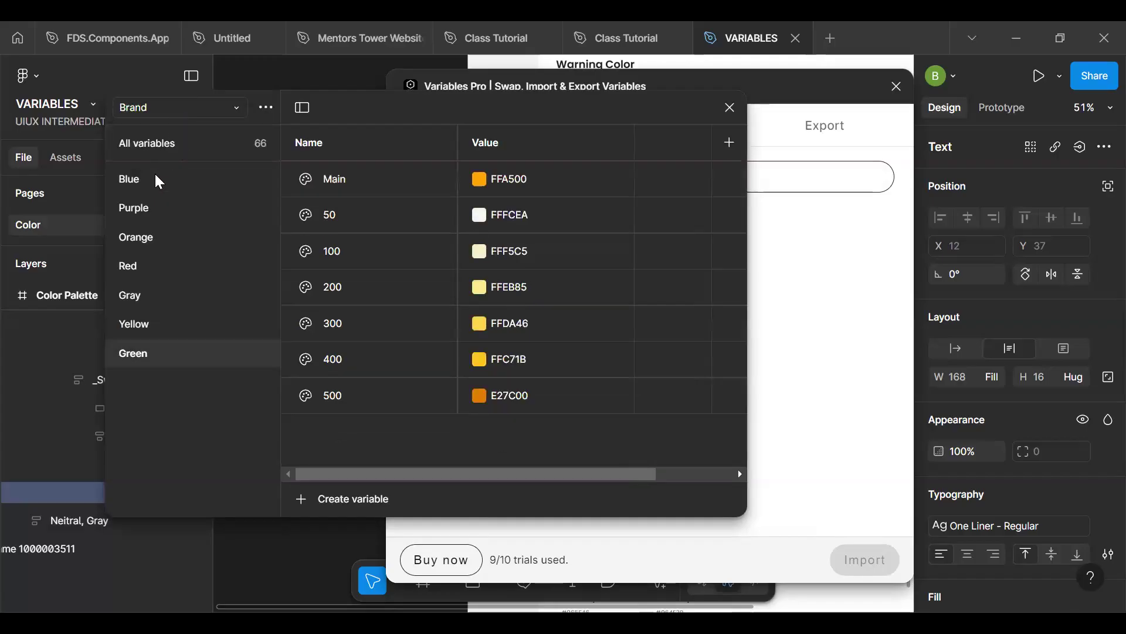
- Rename the imported second Brand collection as Alias
{"action": "left_click", "coordinate": [170, 112]}
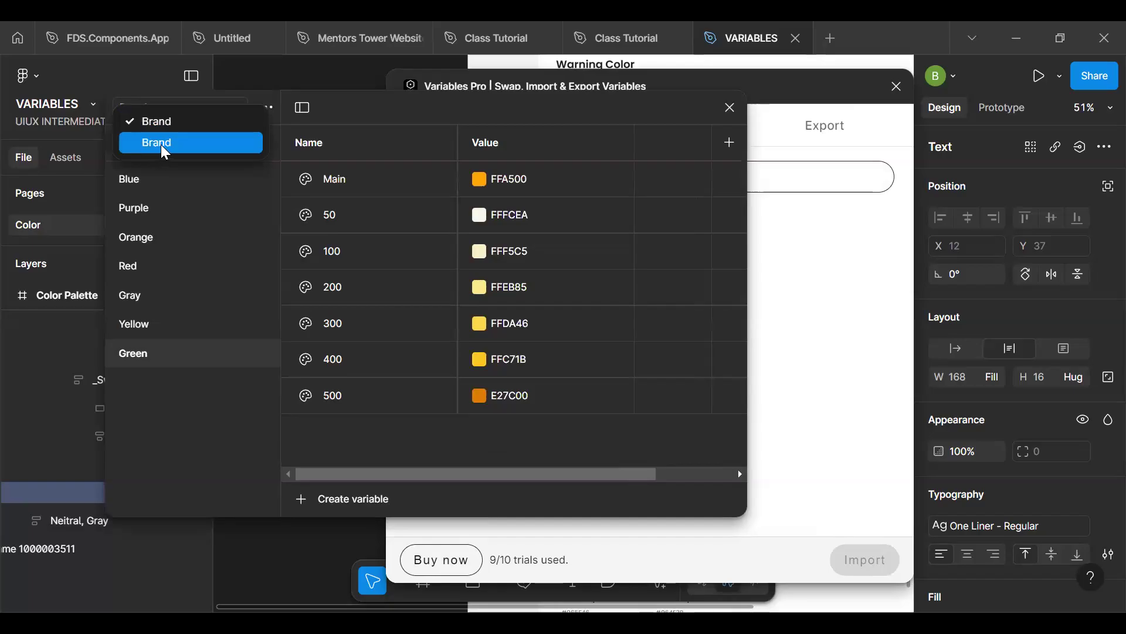
{"action": "left_click", "coordinate": [165, 152]}
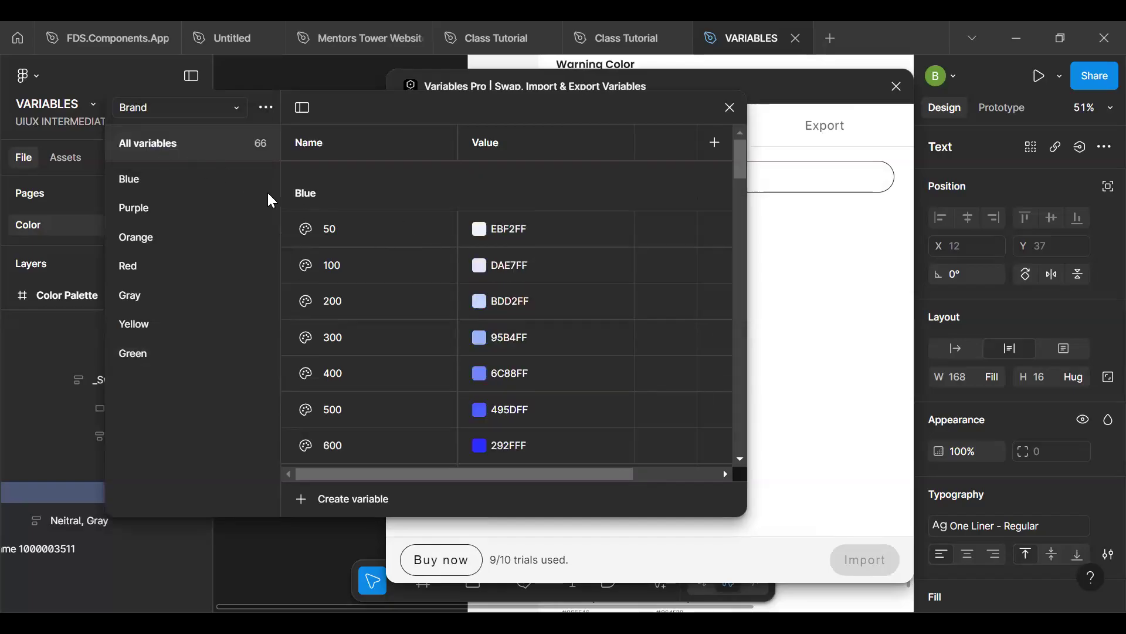
{"action": "left_click", "coordinate": [265, 110]}
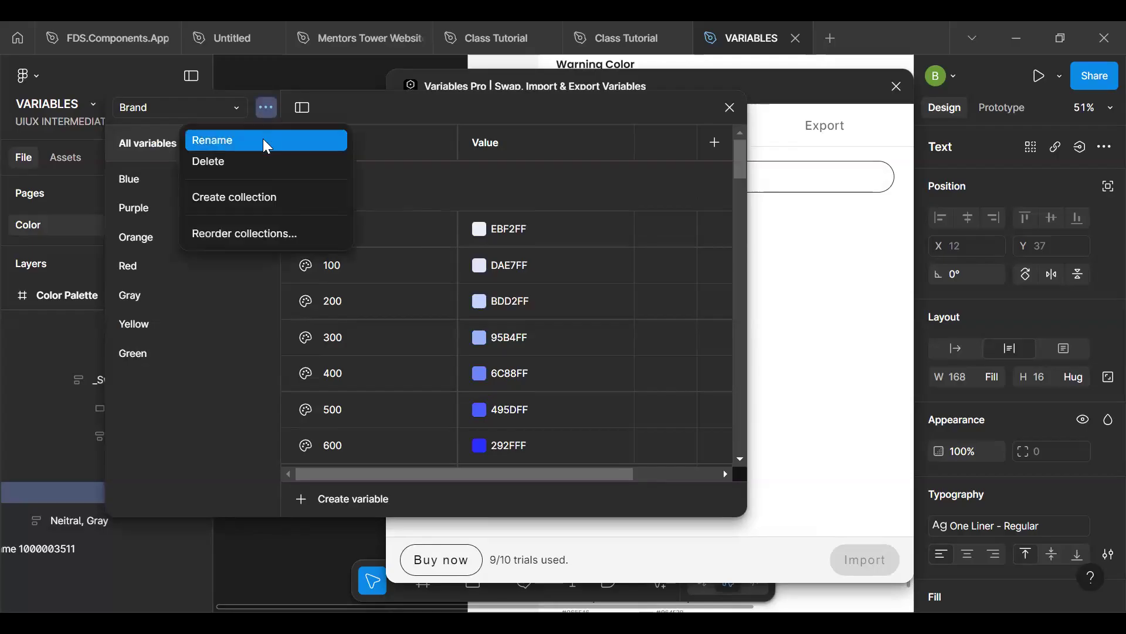
{"action": "left_click", "coordinate": [266, 141]}
{"action": "type", "text": "Alias"}
{"action": "key", "text": "Return"}
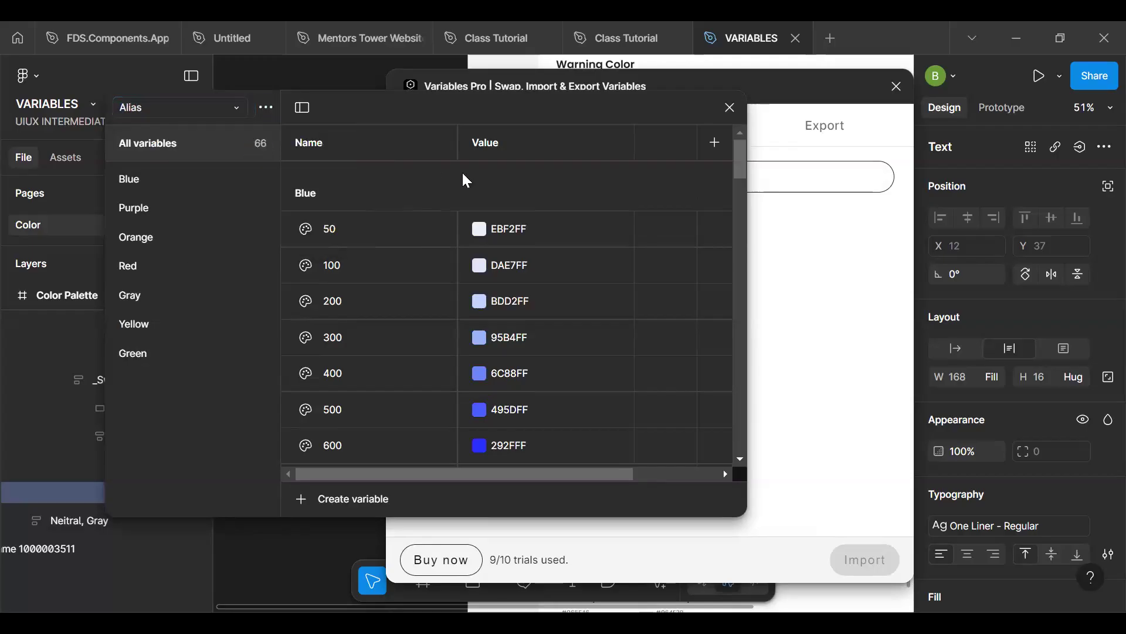
- Link the Alias collection's Blue 50 variable to the Brand collection's Blue/50 variable
{"action": "left_click", "coordinate": [480, 229]}
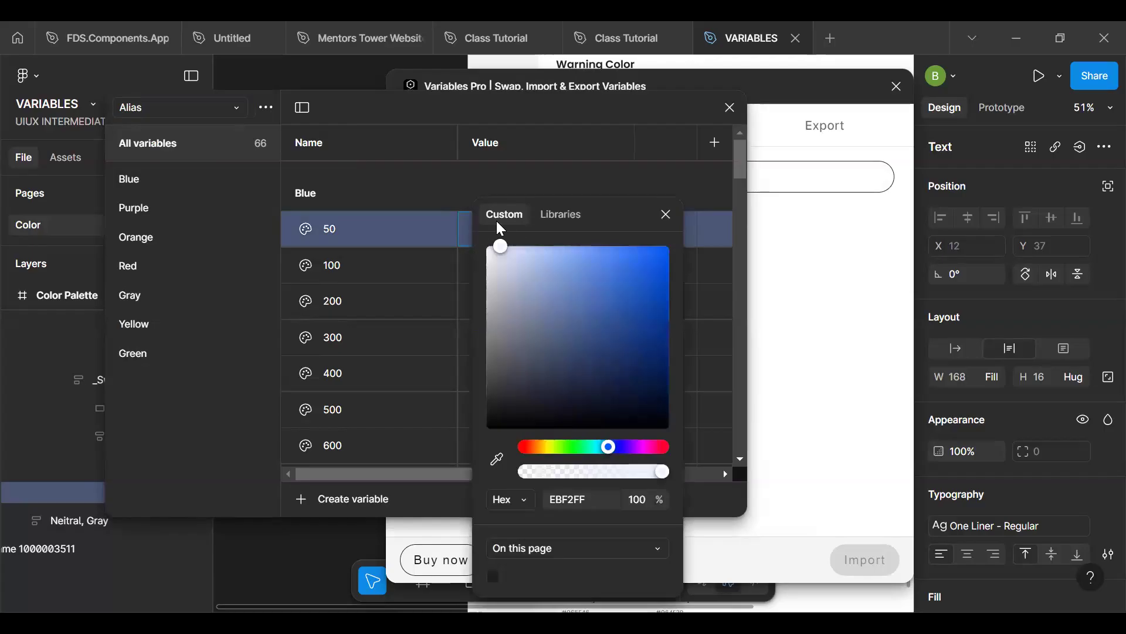
{"action": "left_click", "coordinate": [439, 222]}
{"action": "left_click", "coordinate": [479, 230]}
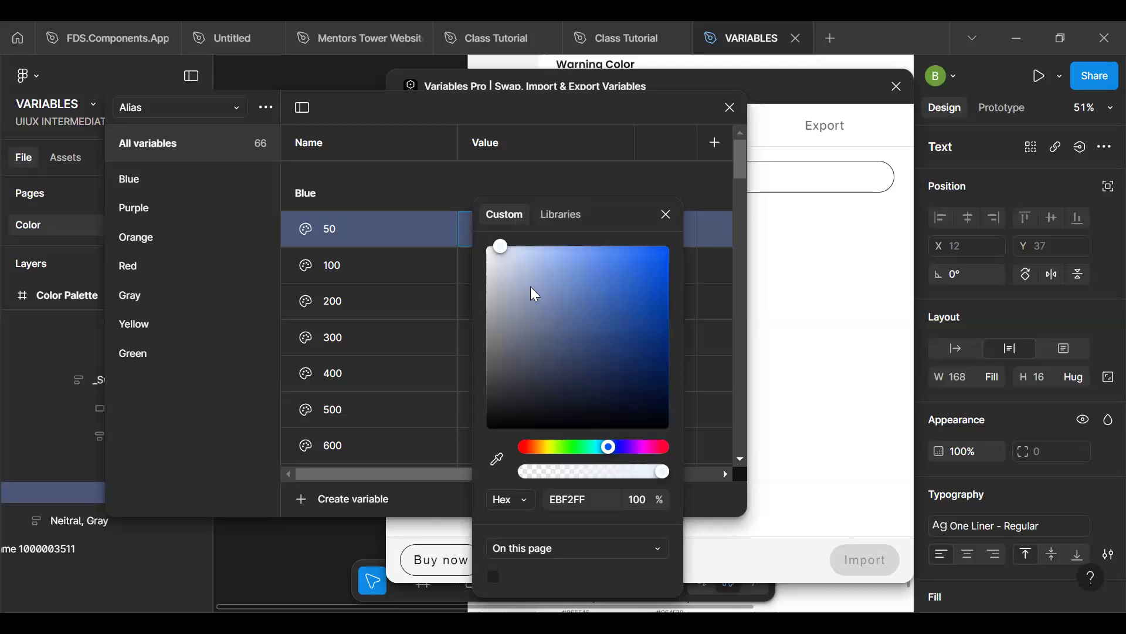
{"action": "left_click", "coordinate": [563, 217]}
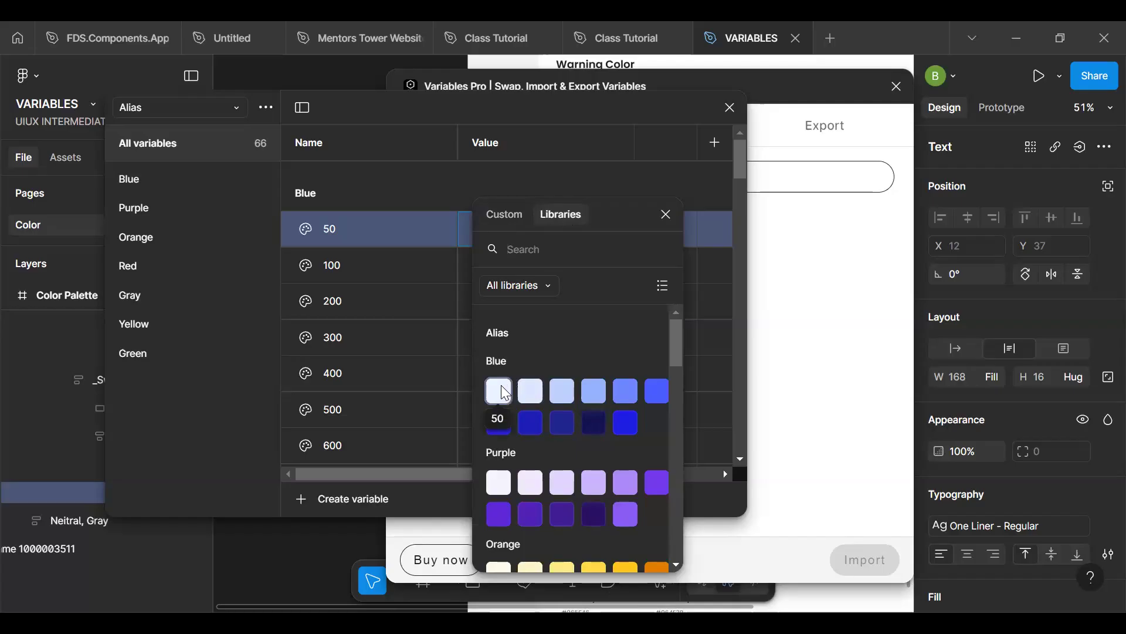
{"action": "left_click_drag", "start_coordinate": [676, 360], "coordinate": [678, 456]}
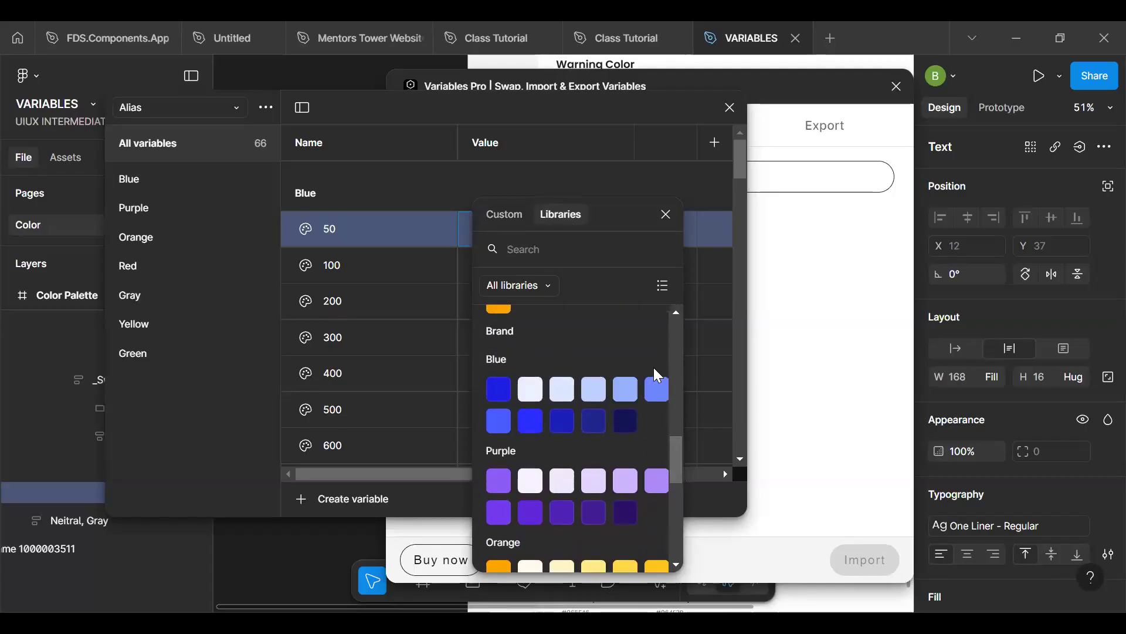
{"action": "left_click_drag", "start_coordinate": [671, 451], "coordinate": [672, 312]}
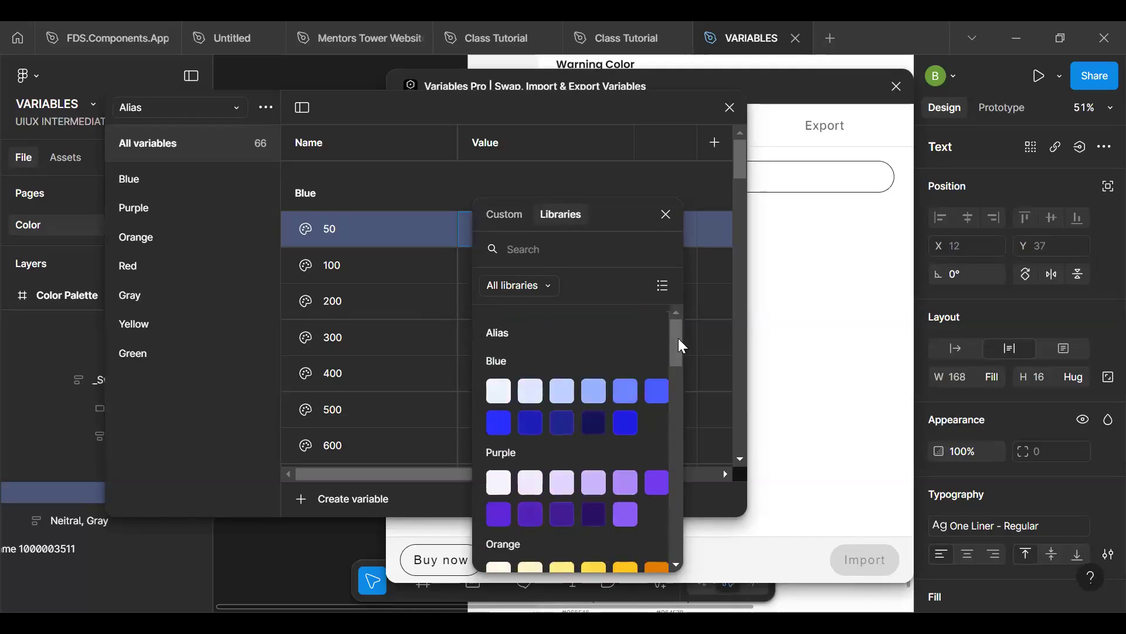
{"action": "left_click_drag", "start_coordinate": [680, 358], "coordinate": [680, 445]}
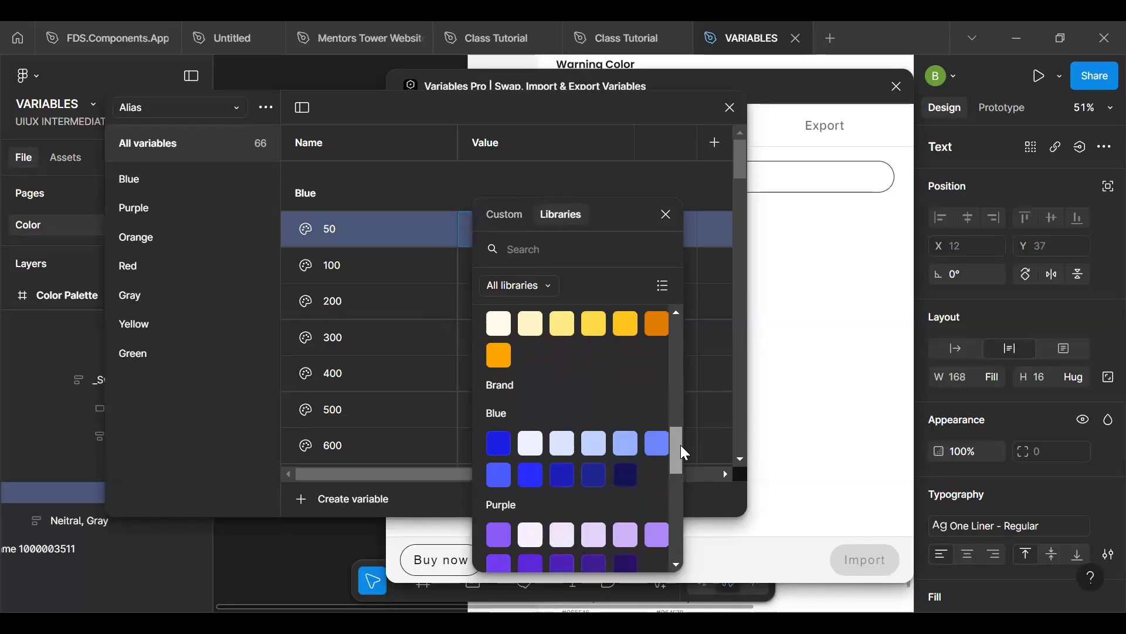
{"action": "left_click", "coordinate": [531, 444]}
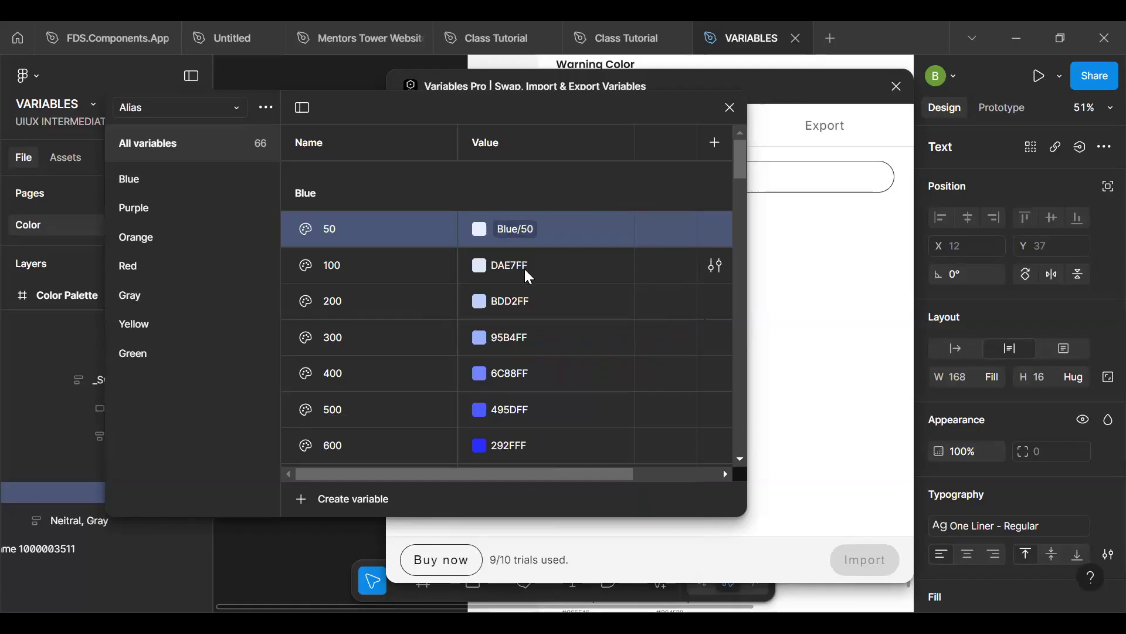
- Link the Alias collection's Blue 100 variable to the Brand collection's Blue/100 variable
{"action": "left_click", "coordinate": [480, 267]}
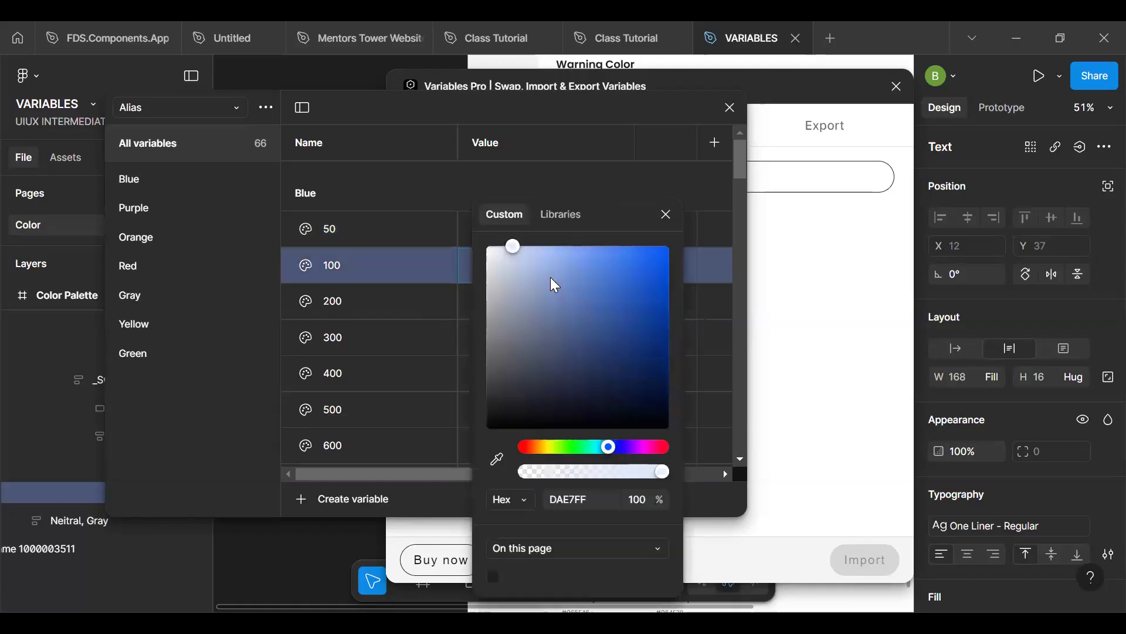
{"action": "left_click", "coordinate": [564, 215]}
{"action": "left_click", "coordinate": [663, 286]}
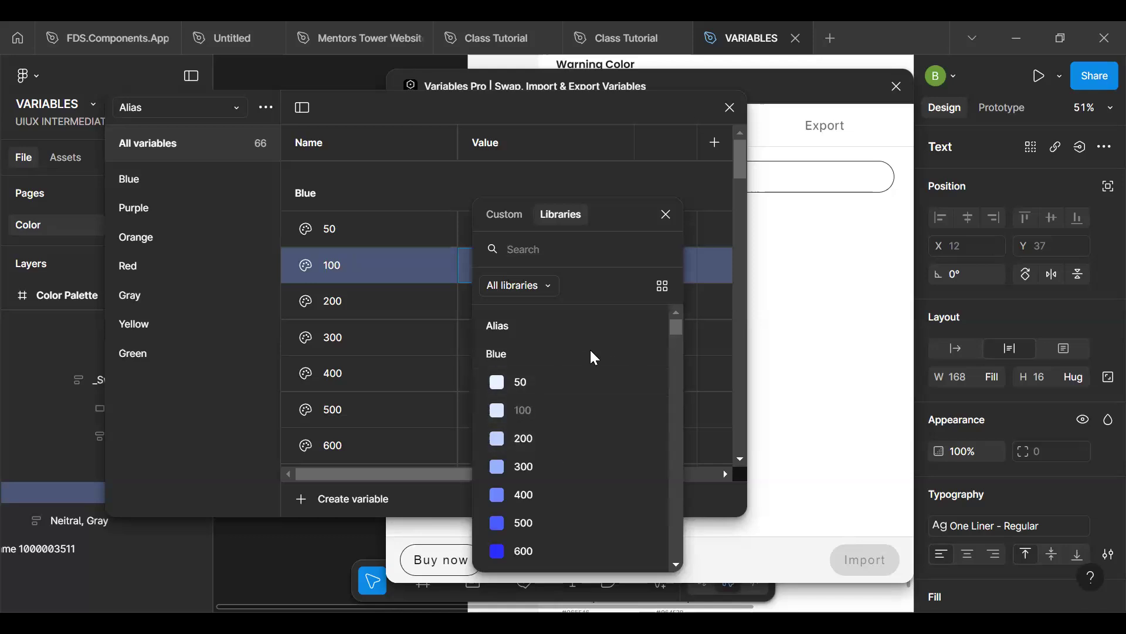
{"action": "left_click", "coordinate": [661, 287]}
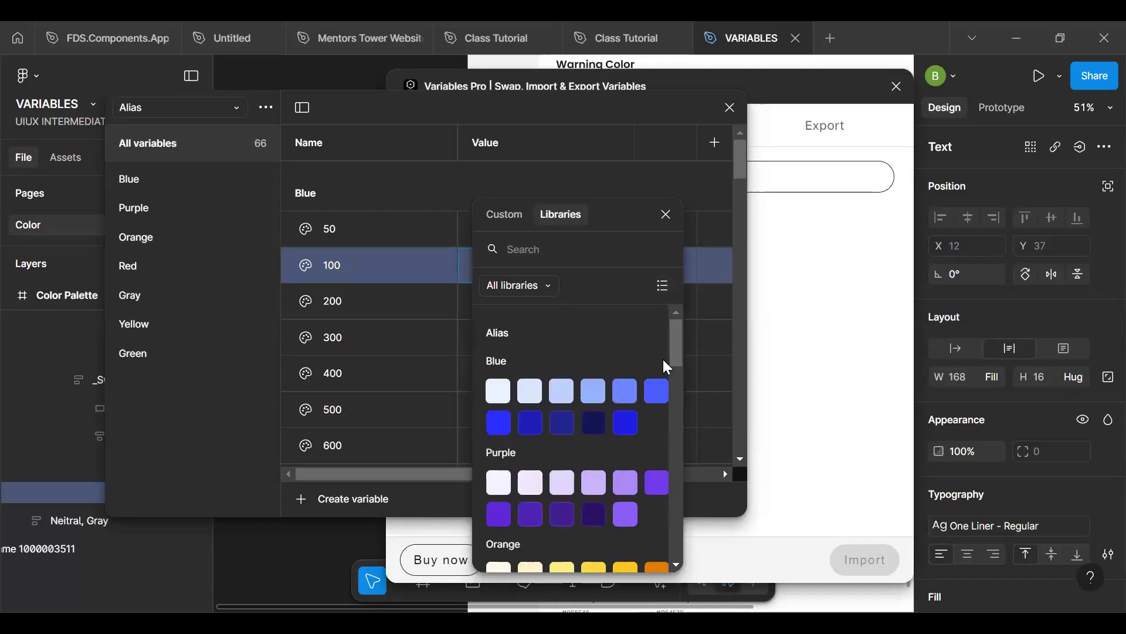
{"action": "left_click_drag", "start_coordinate": [679, 356], "coordinate": [674, 453]}
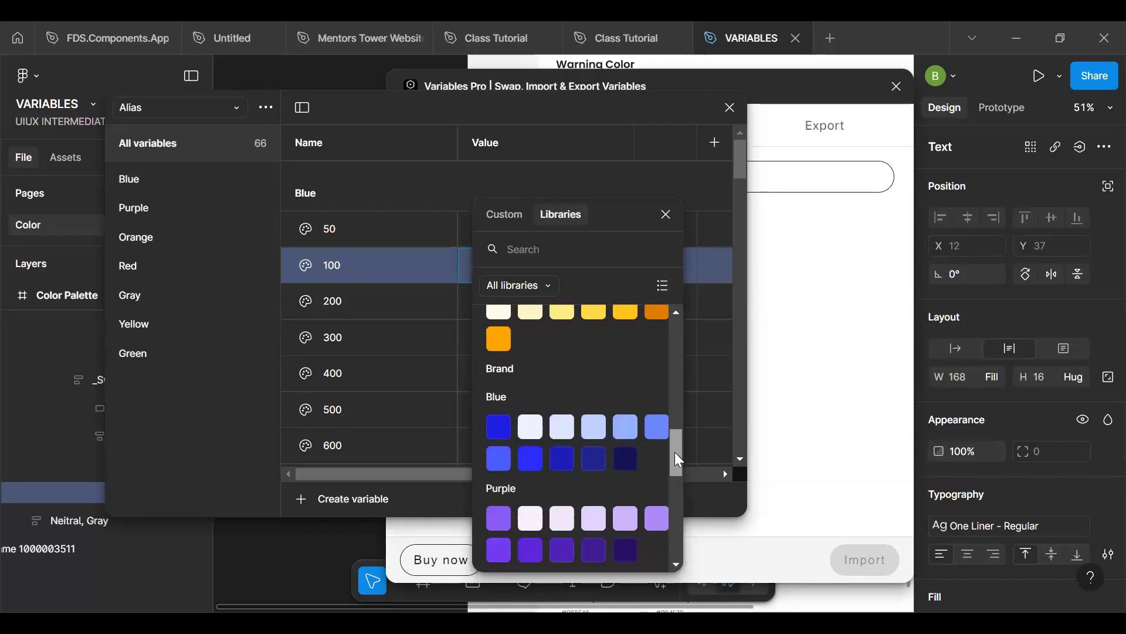
{"action": "left_click", "coordinate": [556, 428]}
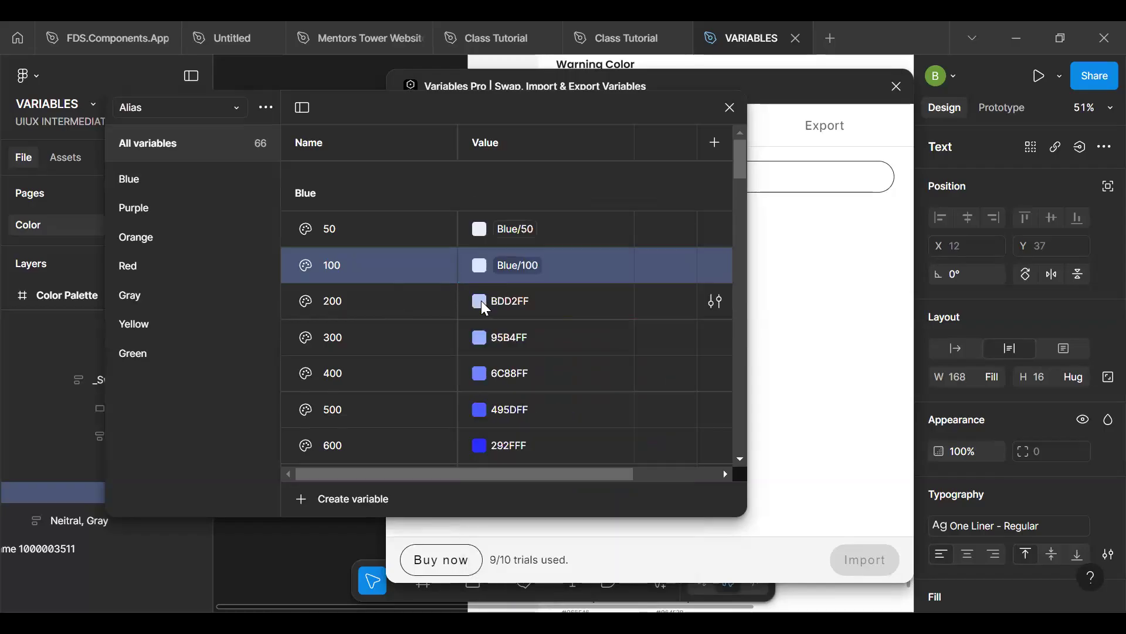
- Link the Alias collection's Blue 200 variable to the Brand collection's Blue/200 variable
{"action": "left_click", "coordinate": [480, 302]}
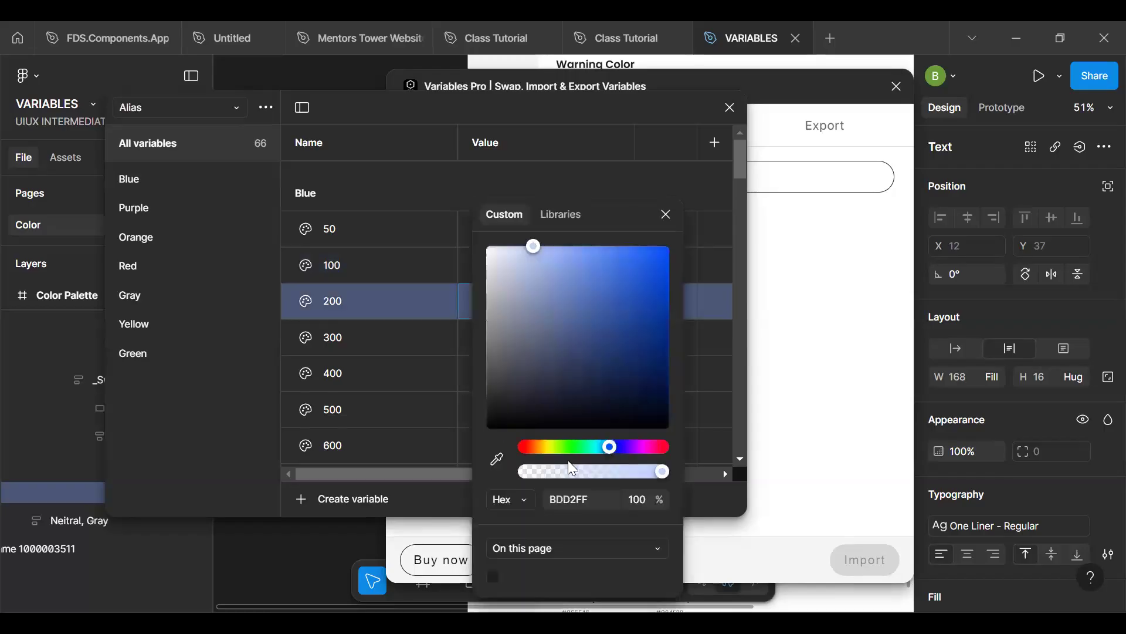
{"action": "left_click", "coordinate": [561, 214]}
{"action": "left_click_drag", "start_coordinate": [675, 344], "coordinate": [682, 465]}
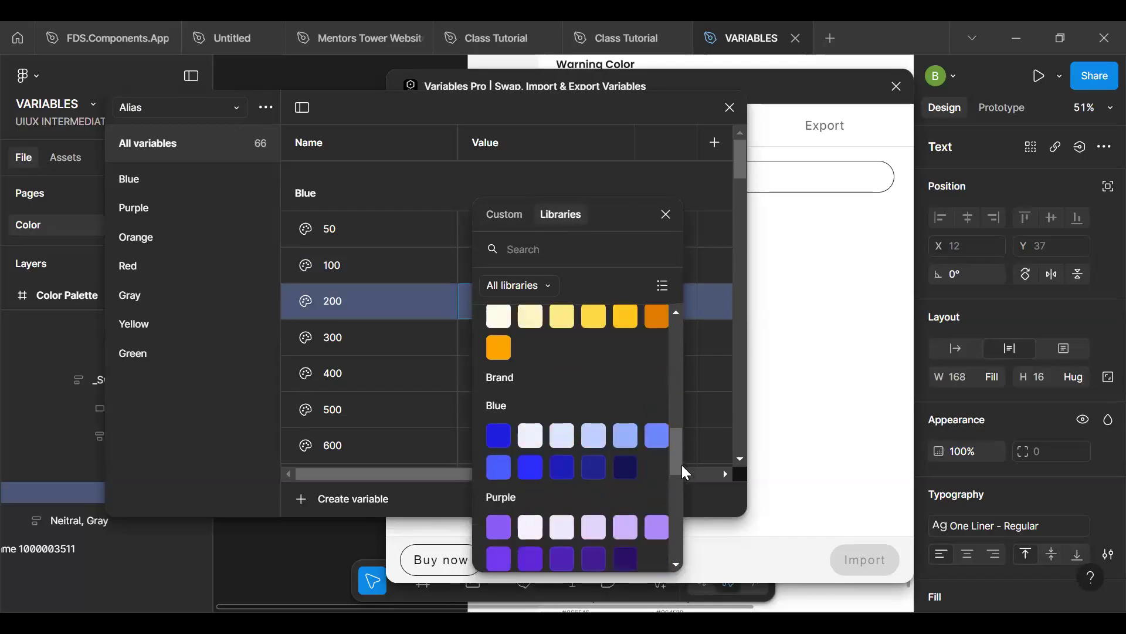
{"action": "left_click", "coordinate": [591, 434]}
- Link the Alias collection's Blue 300 variable to the Brand collection's Blue/300 variable
{"action": "left_click", "coordinate": [481, 338]}
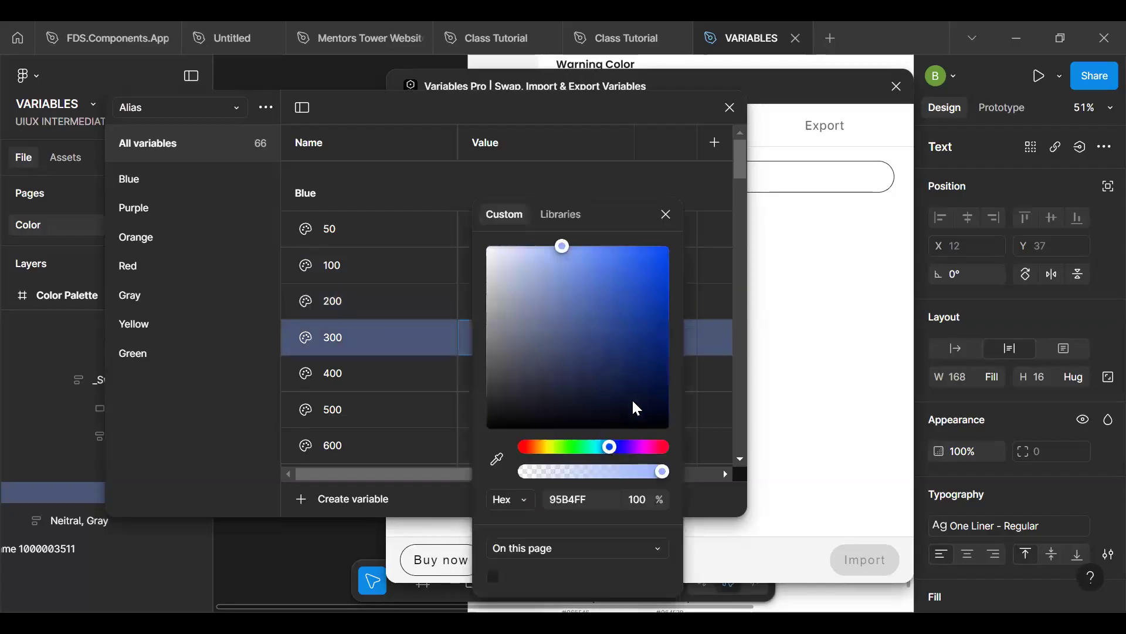
{"action": "left_click", "coordinate": [561, 216]}
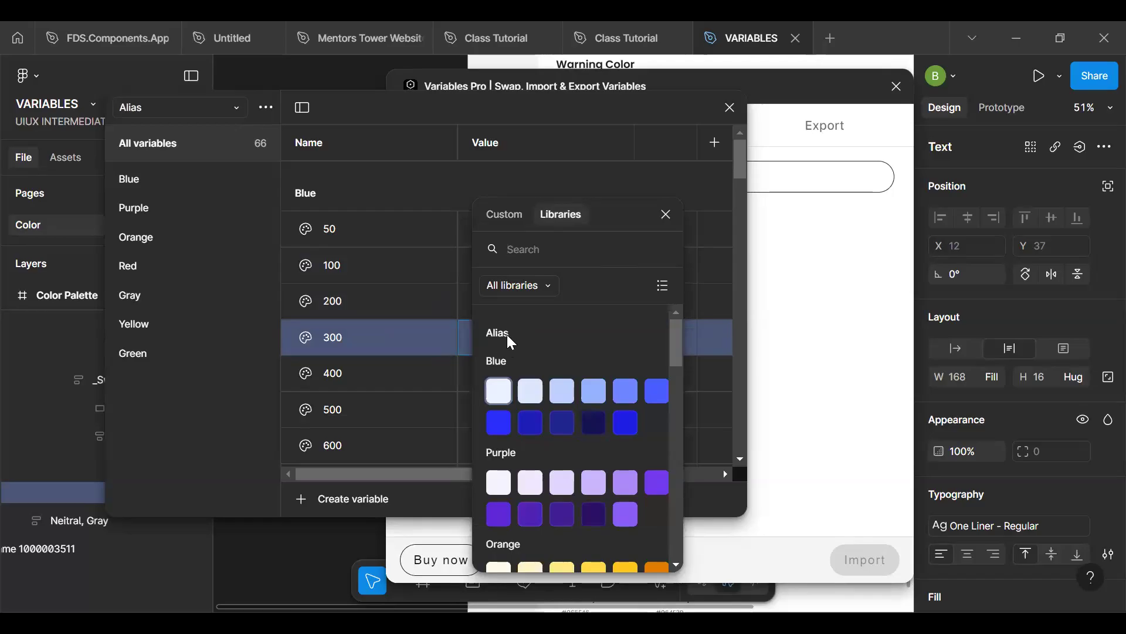
{"action": "left_click_drag", "start_coordinate": [673, 339], "coordinate": [671, 407]}
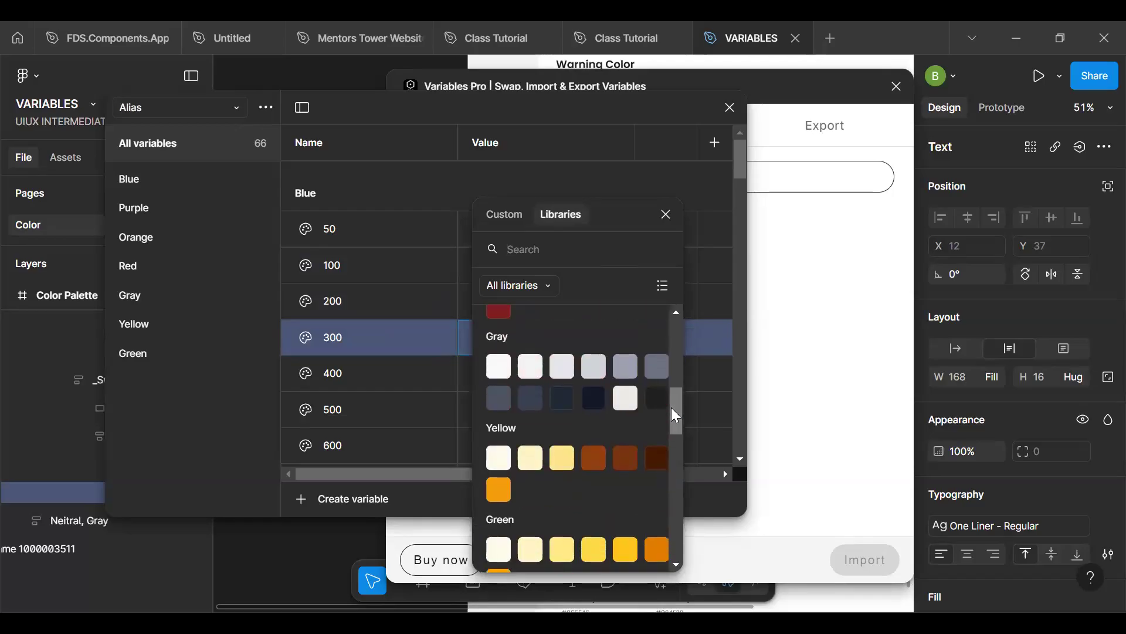
{"action": "left_click", "coordinate": [522, 283]}
{"action": "left_click", "coordinate": [525, 287]}
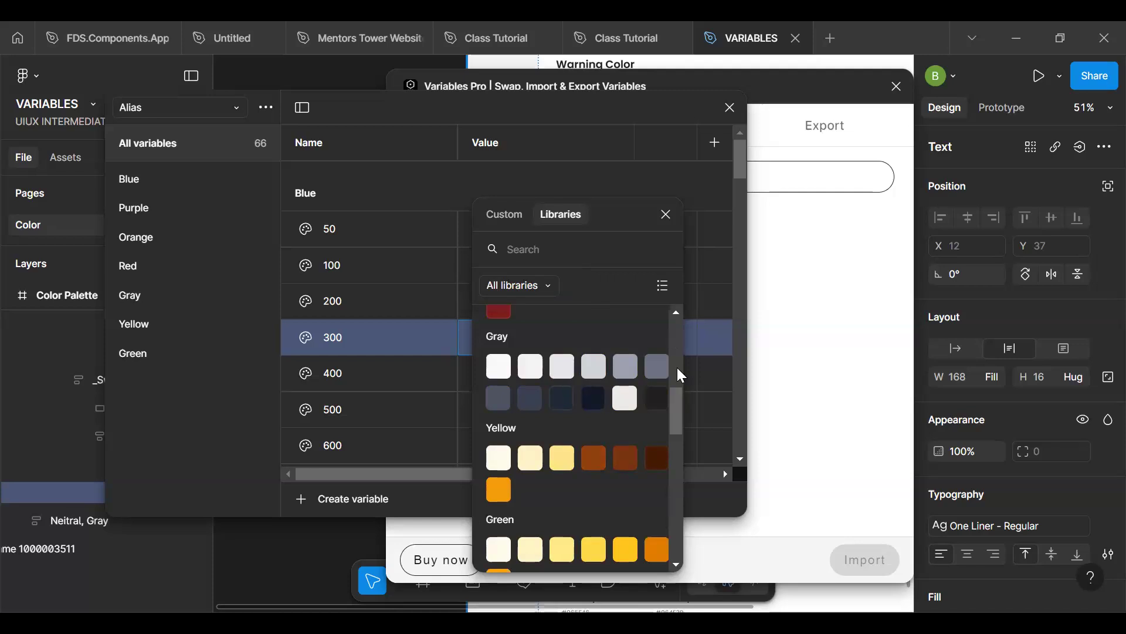
{"action": "left_click_drag", "start_coordinate": [677, 392], "coordinate": [678, 455]}
{"action": "scroll", "coordinate": [679, 457], "scroll_direction": "down", "scroll_amount": 3}
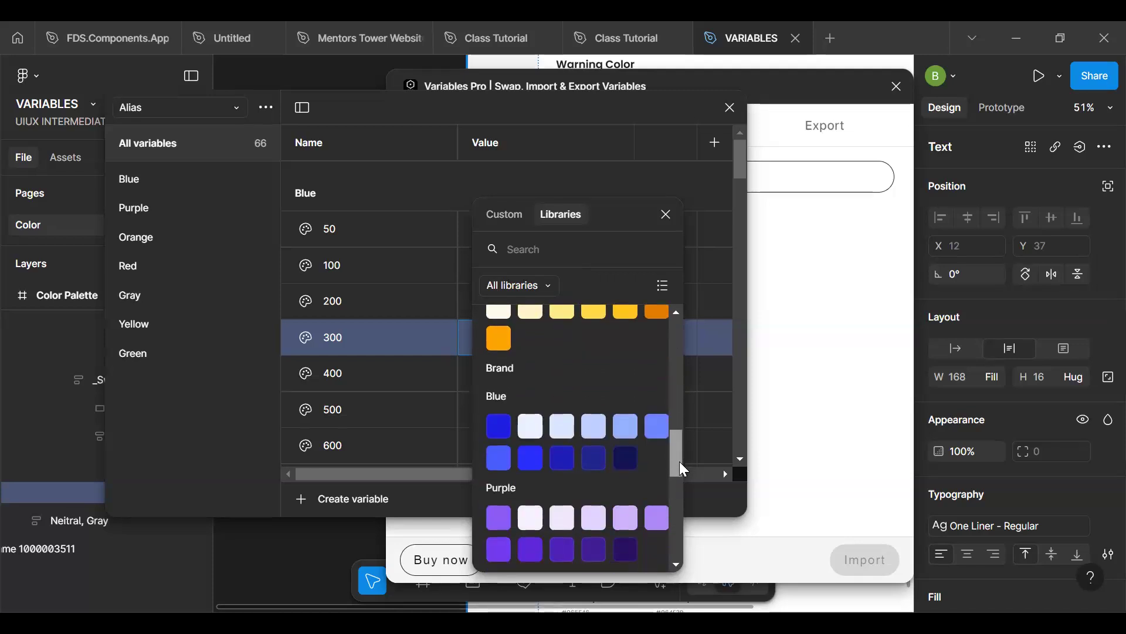
{"action": "left_click", "coordinate": [628, 424]}
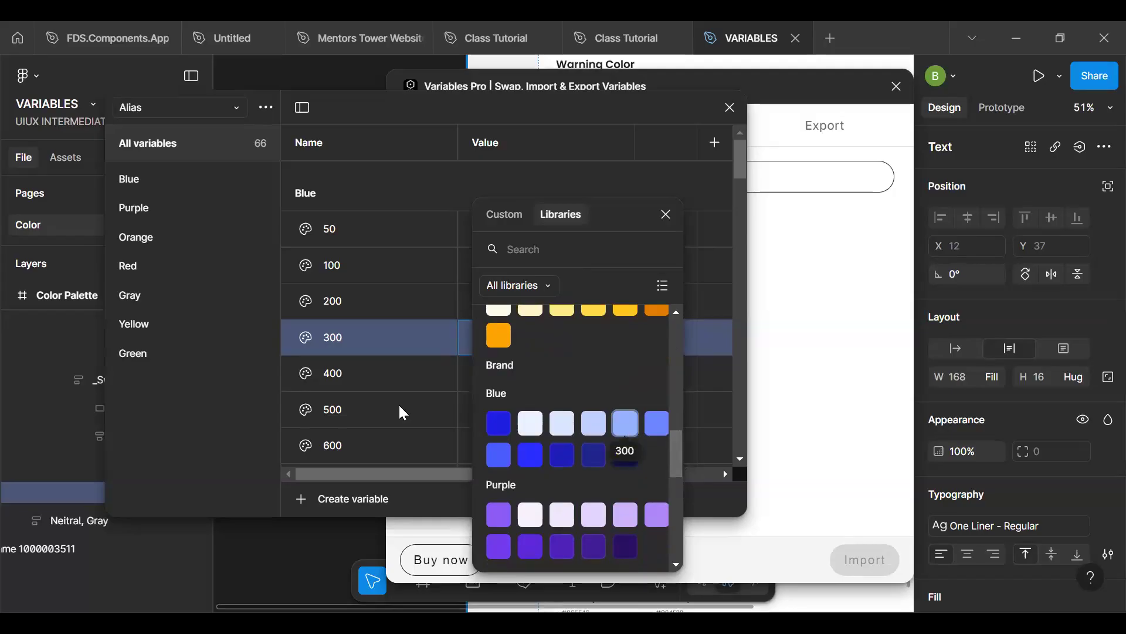
- Link the Alias collection's Blue 400 variable to the Brand collection's Blue/400 variable
{"action": "left_click", "coordinate": [479, 374]}
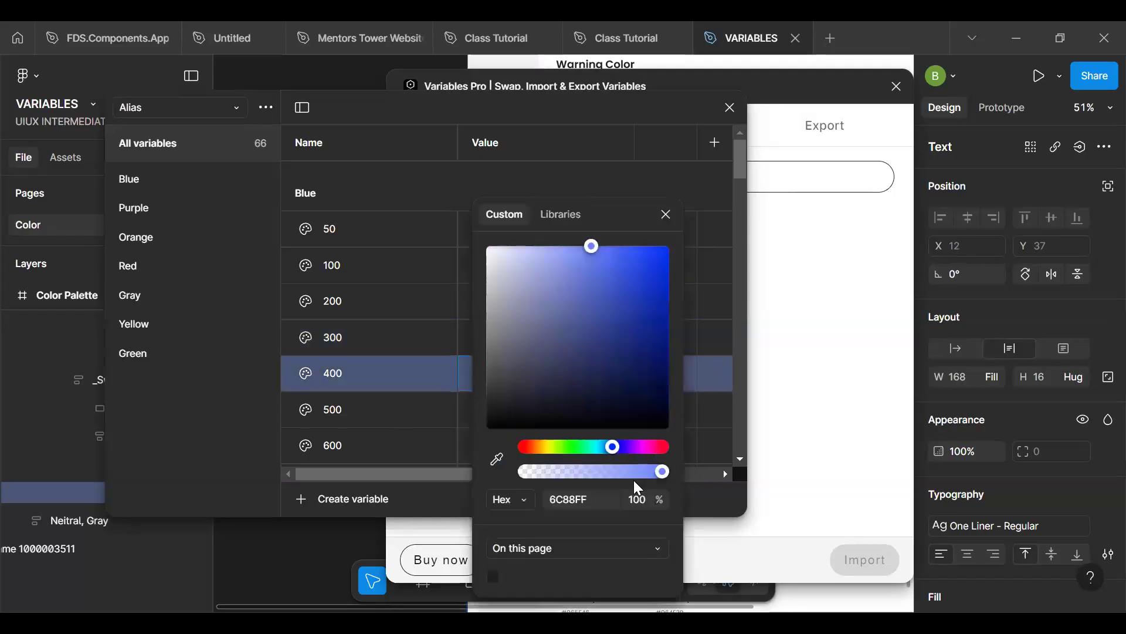
{"action": "left_click", "coordinate": [564, 211]}
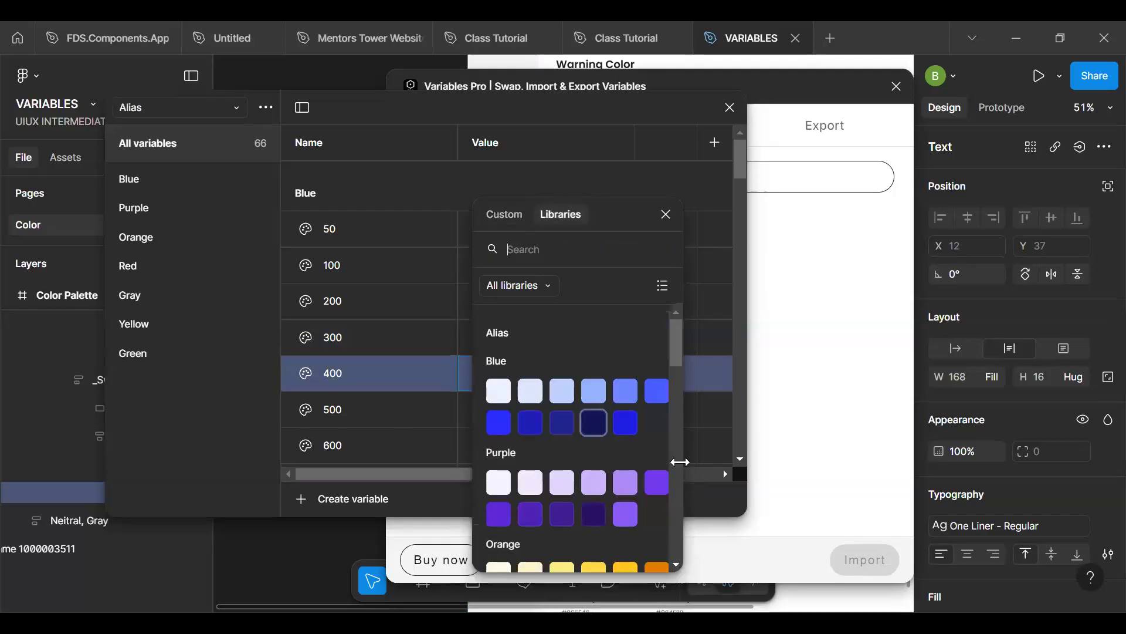
{"action": "left_click_drag", "start_coordinate": [673, 338], "coordinate": [677, 437]}
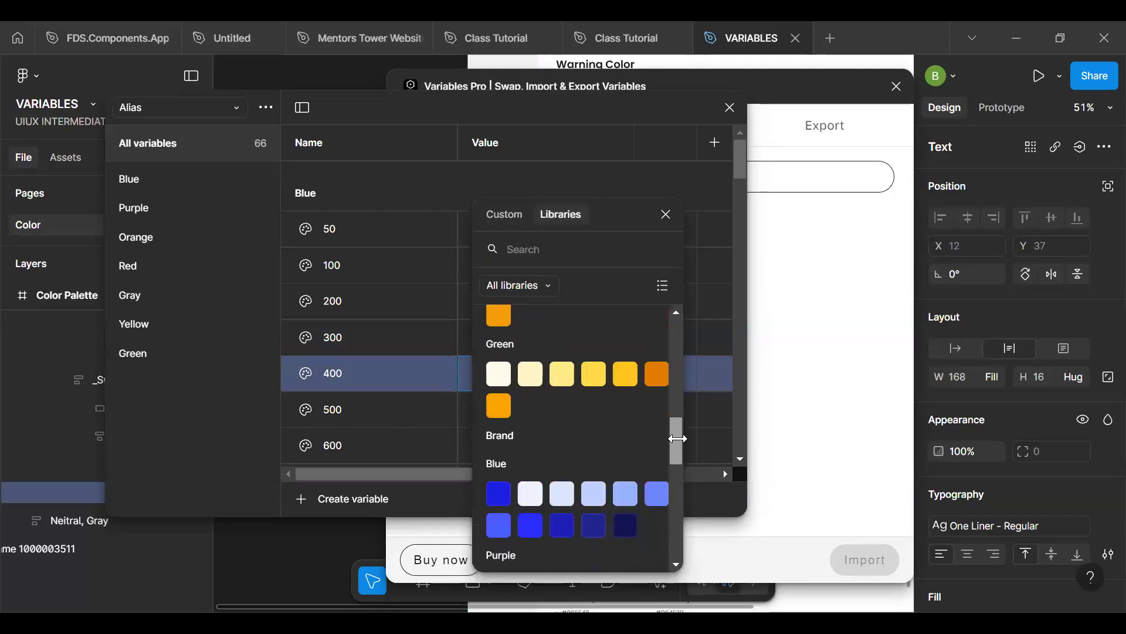
{"action": "left_click", "coordinate": [652, 491]}
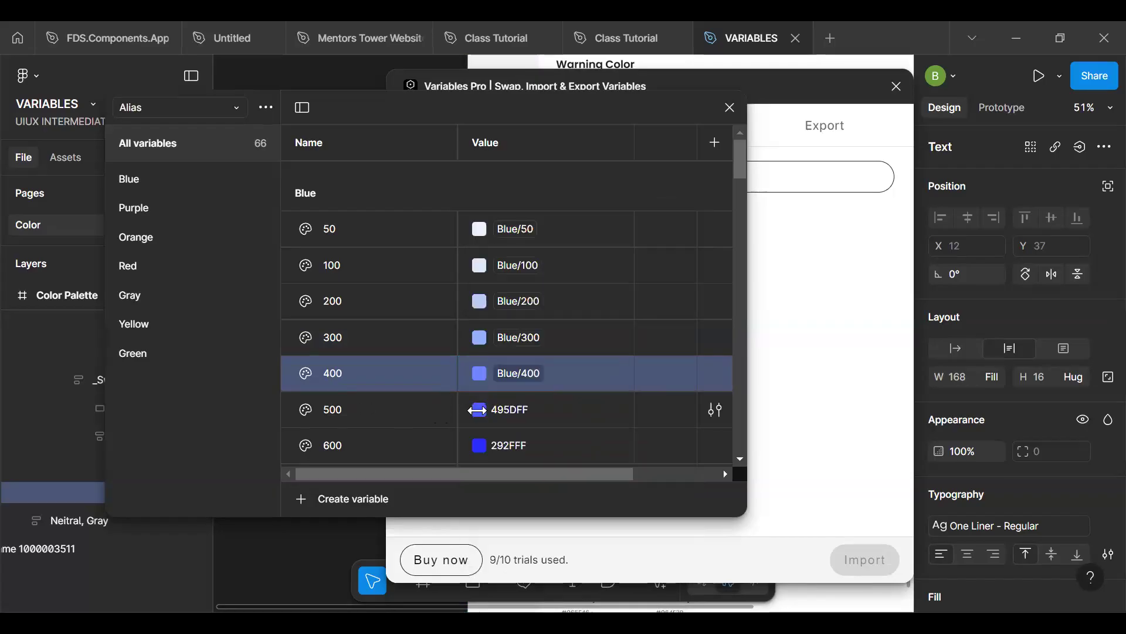
- Link the Alias collection's Blue 500 variable to the Brand collection's Blue/500 variable
{"action": "left_click", "coordinate": [477, 410]}
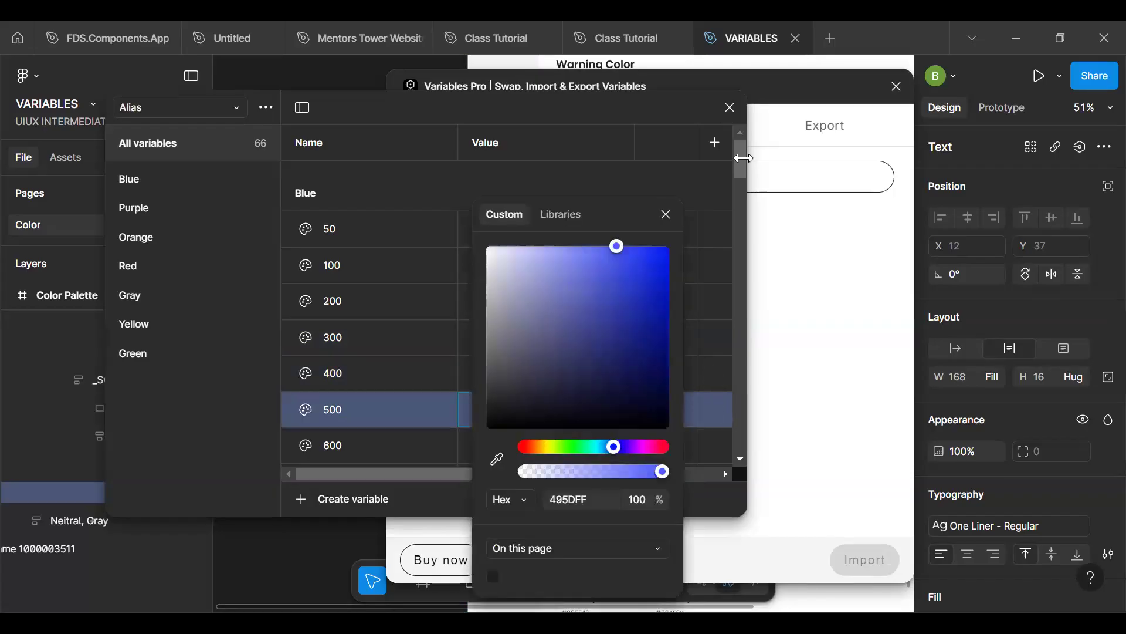
{"action": "left_click", "coordinate": [560, 214]}
{"action": "scroll", "coordinate": [678, 422], "scroll_direction": "down", "scroll_amount": 1}
{"action": "scroll", "coordinate": [679, 422], "scroll_direction": "down", "scroll_amount": 4}
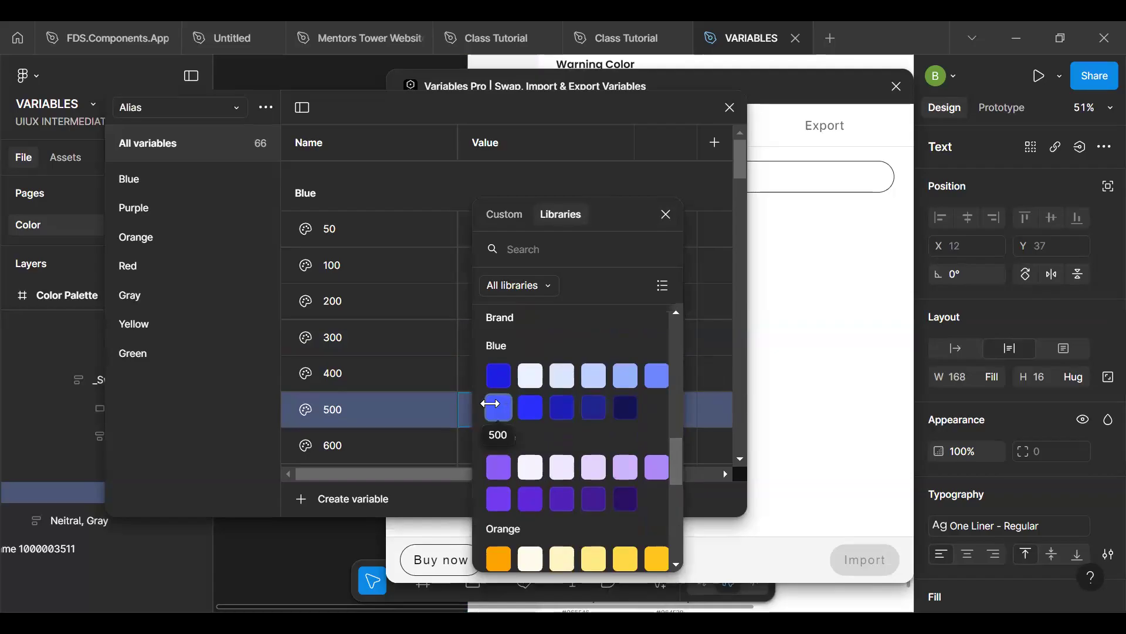
{"action": "left_click", "coordinate": [498, 406]}
- Link the Alias collection's Blue 600 variable to the Brand collection's Purple/600 variable
{"action": "left_click", "coordinate": [477, 445]}
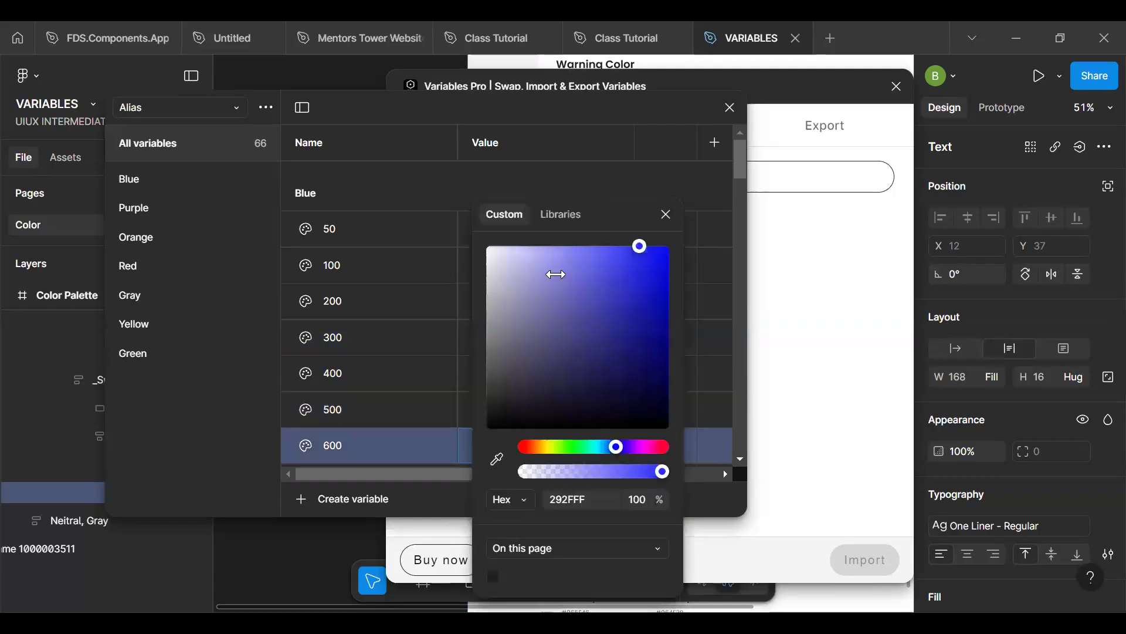
{"action": "left_click", "coordinate": [560, 214]}
{"action": "left_click_drag", "start_coordinate": [677, 346], "coordinate": [679, 487]}
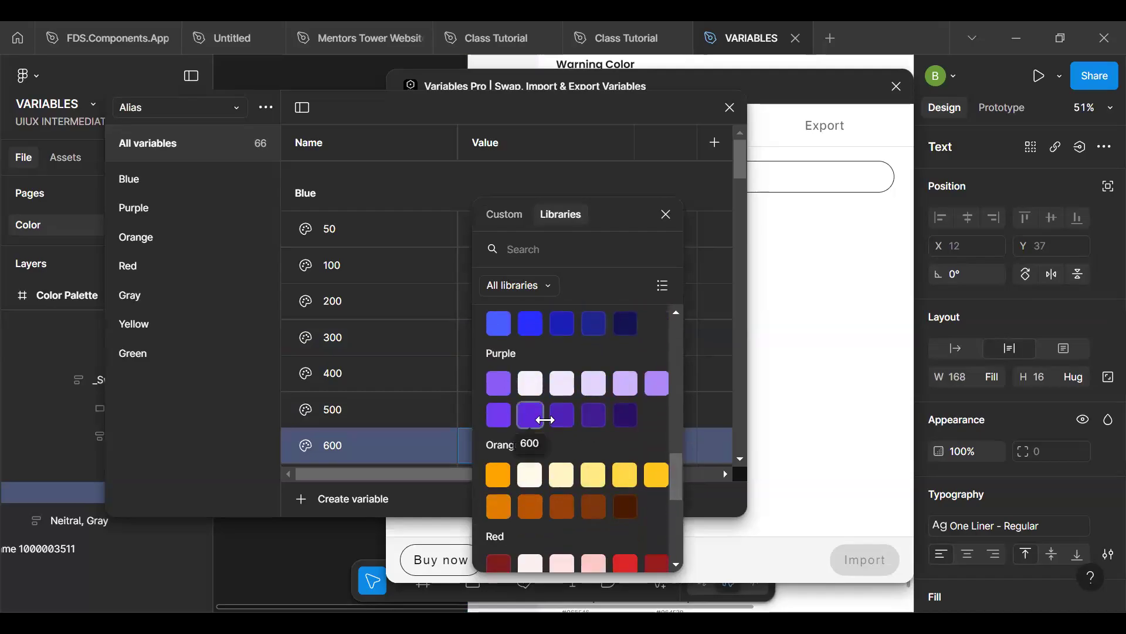
{"action": "left_click", "coordinate": [538, 416]}
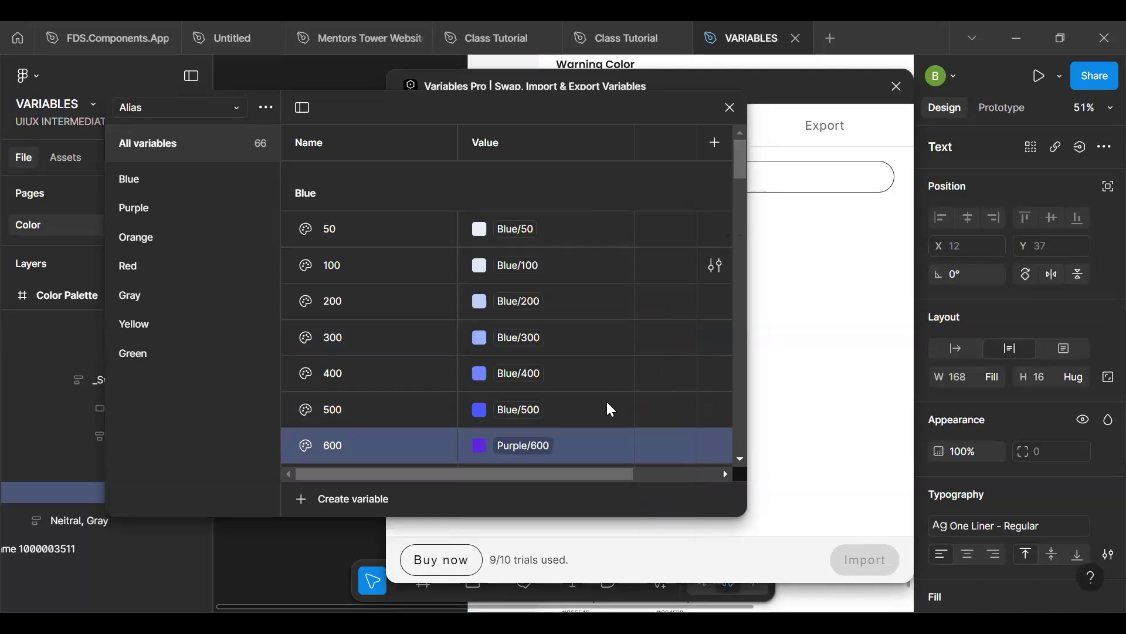
- Link the Alias collection's Blue 700 variable to the Brand collection's Blue/700 variable
{"action": "left_click_drag", "start_coordinate": [741, 169], "coordinate": [748, 196]}
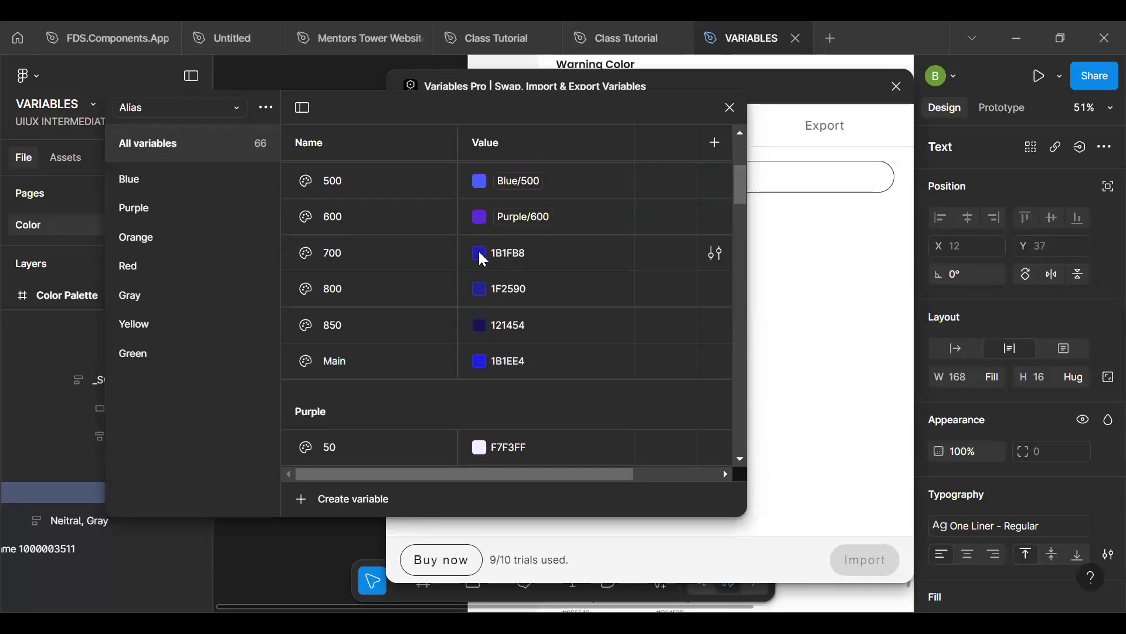
{"action": "left_click", "coordinate": [479, 254]}
{"action": "left_click", "coordinate": [555, 222]}
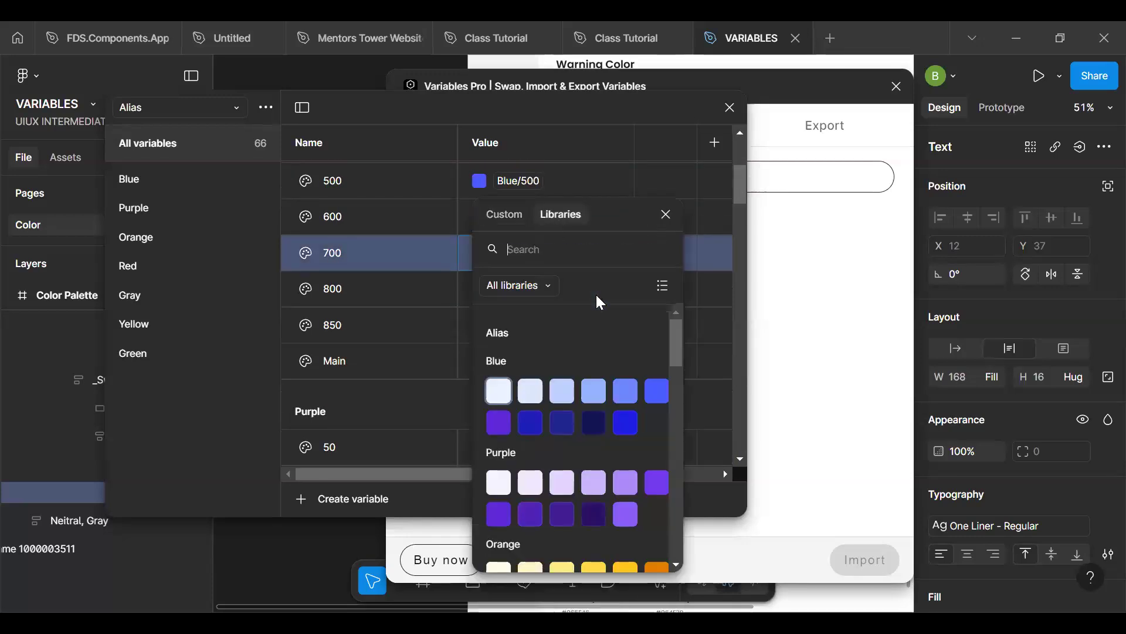
{"action": "left_click_drag", "start_coordinate": [680, 332], "coordinate": [645, 421]}
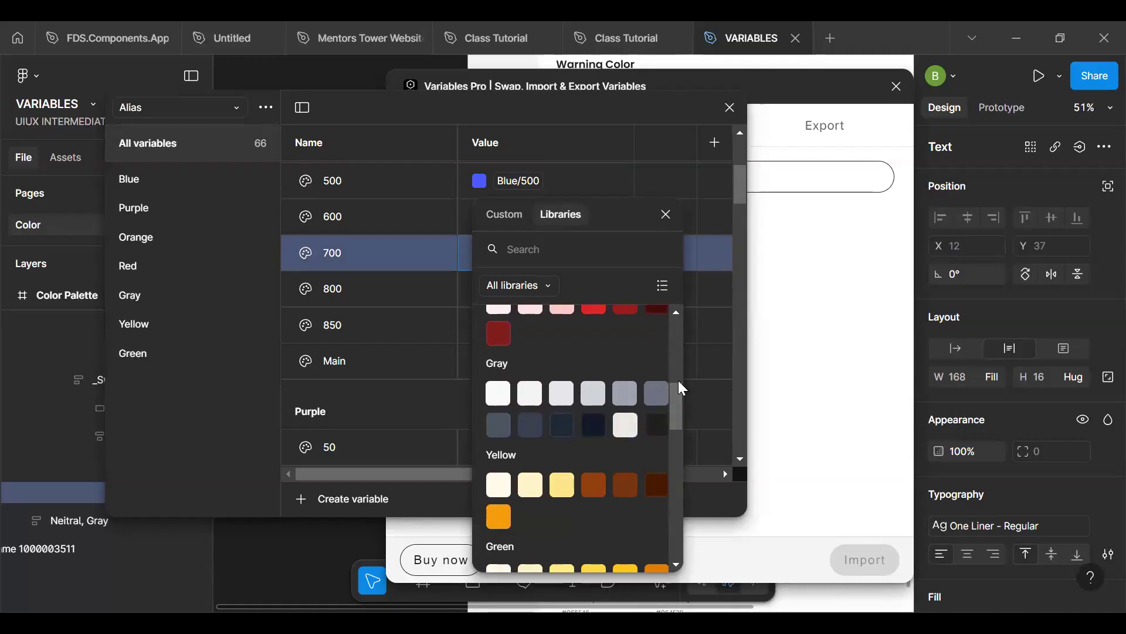
{"action": "left_click_drag", "start_coordinate": [676, 398], "coordinate": [677, 455]}
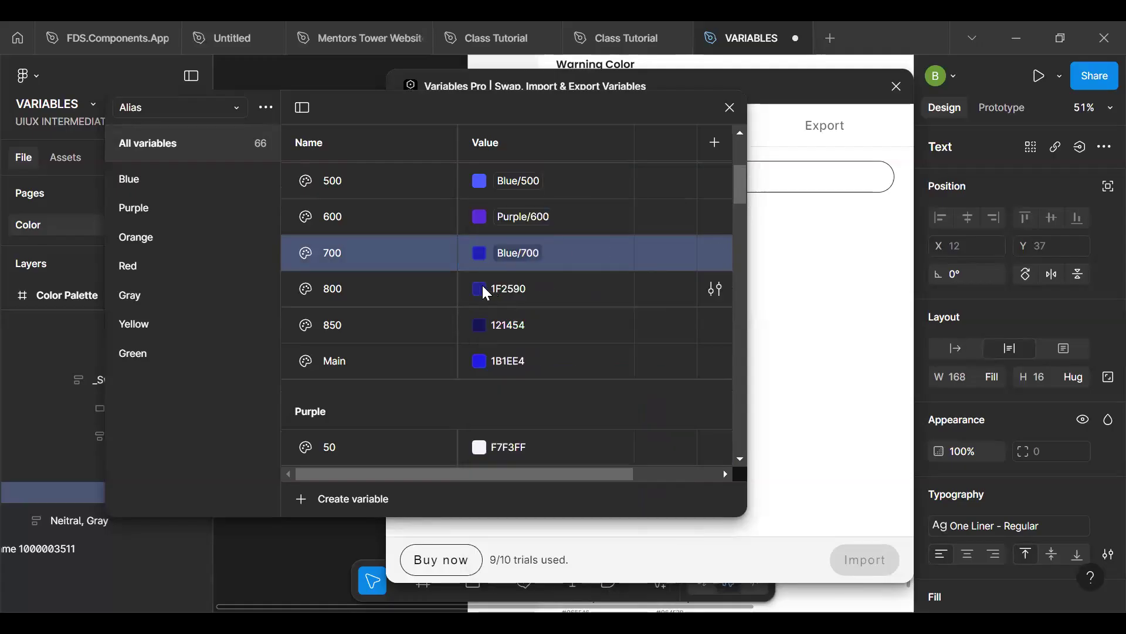
- Search the libraries for "blue" and link the Alias collection's Blue 800 variable to the Brand collection's Blue/800 variable
{"action": "left_click", "coordinate": [481, 289]}
{"action": "left_click", "coordinate": [548, 216]}
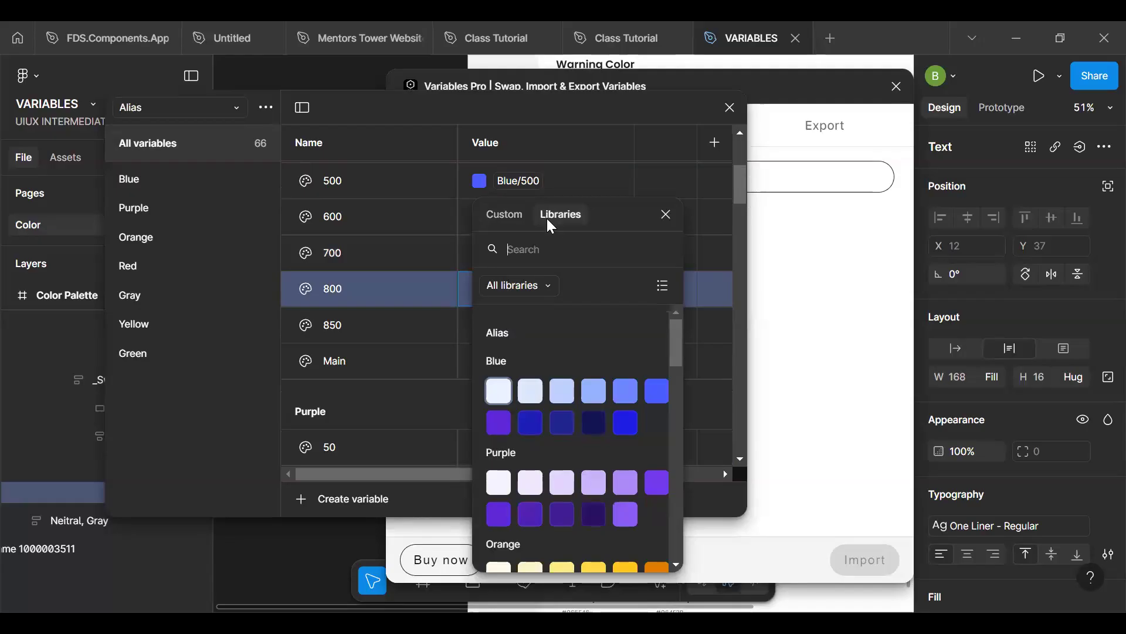
{"action": "left_click", "coordinate": [549, 246]}
{"action": "type", "text": "blue"}
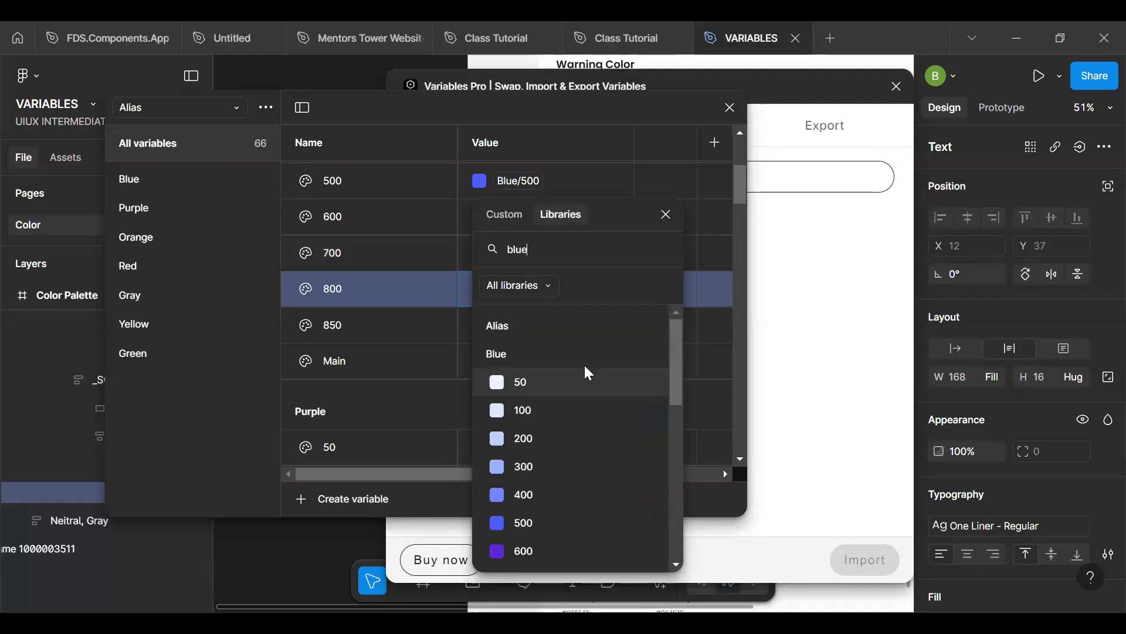
{"action": "left_click_drag", "start_coordinate": [675, 352], "coordinate": [683, 495]}
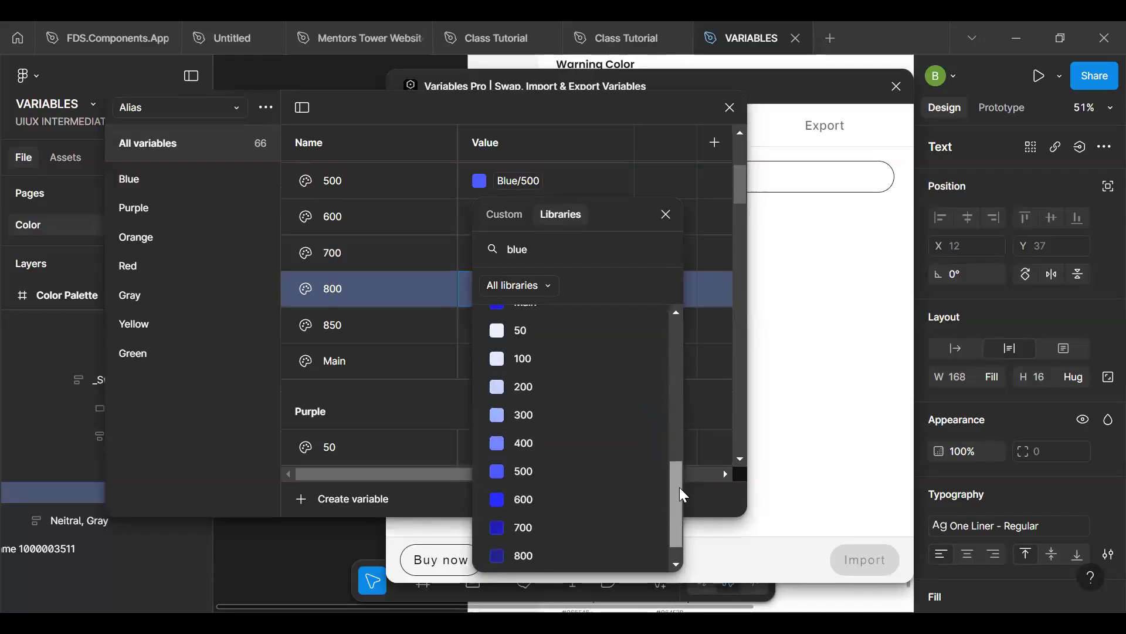
{"action": "left_click", "coordinate": [524, 555]}
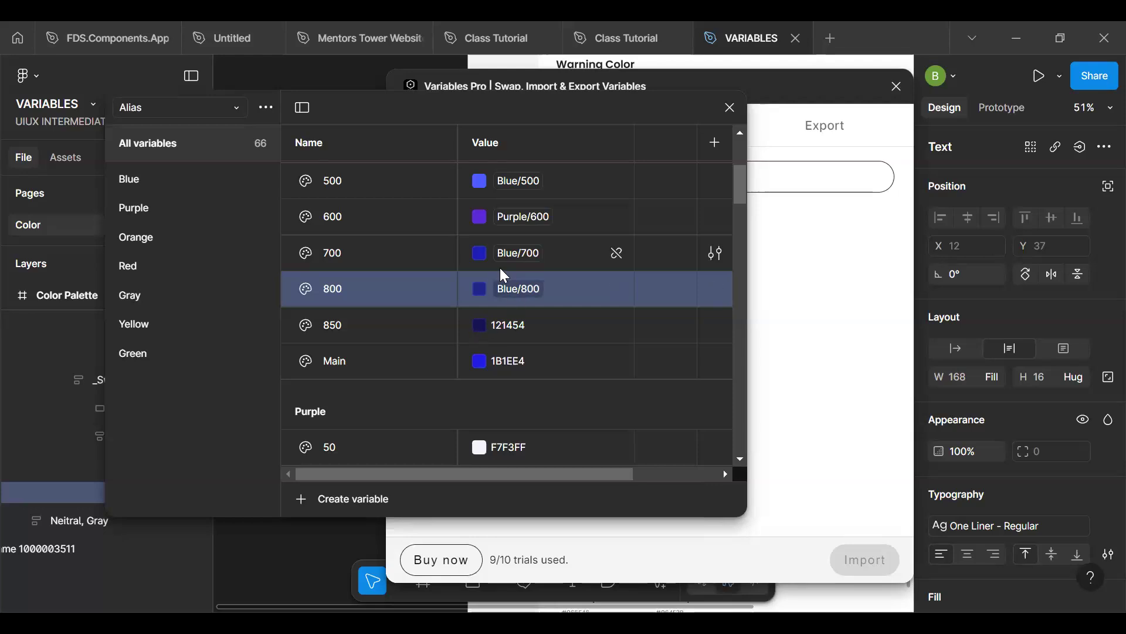
- Search the libraries for "blue" and relink the Alias collection's Blue 600 variable to the Brand collection's Blue/600 variable
{"action": "left_click", "coordinate": [517, 229]}
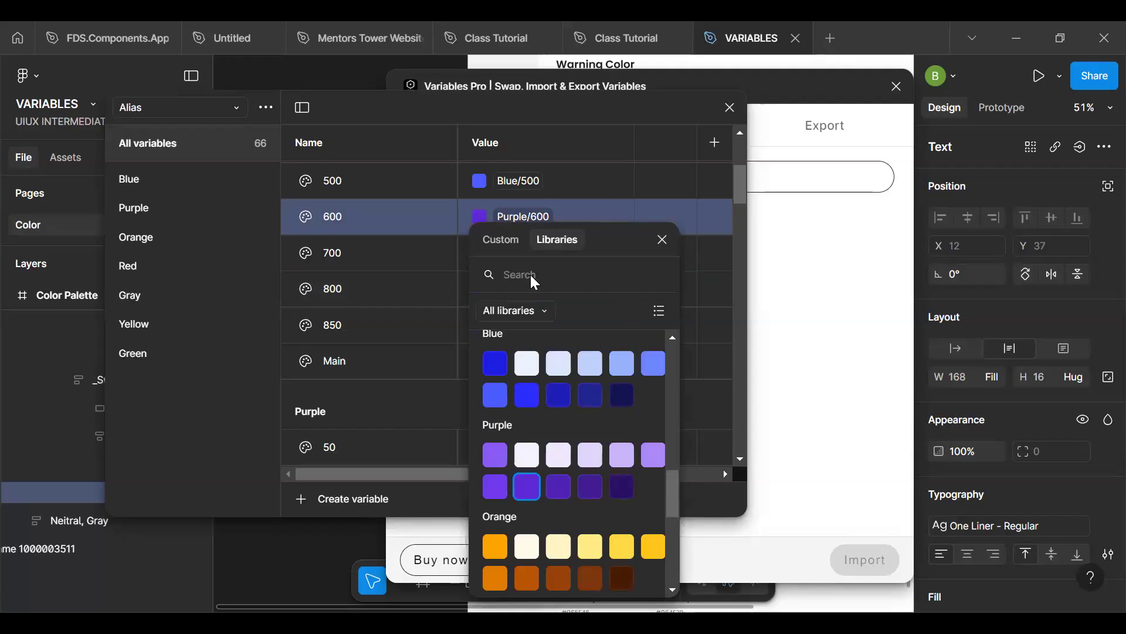
{"action": "type", "text": "blue"}
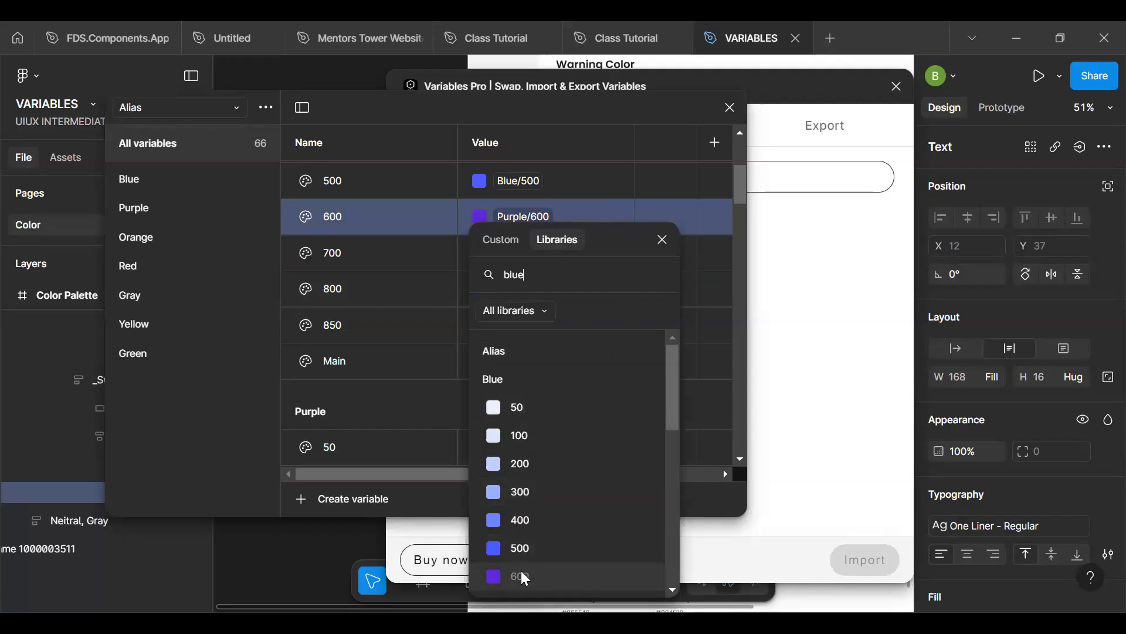
{"action": "left_click_drag", "start_coordinate": [673, 375], "coordinate": [667, 517]}
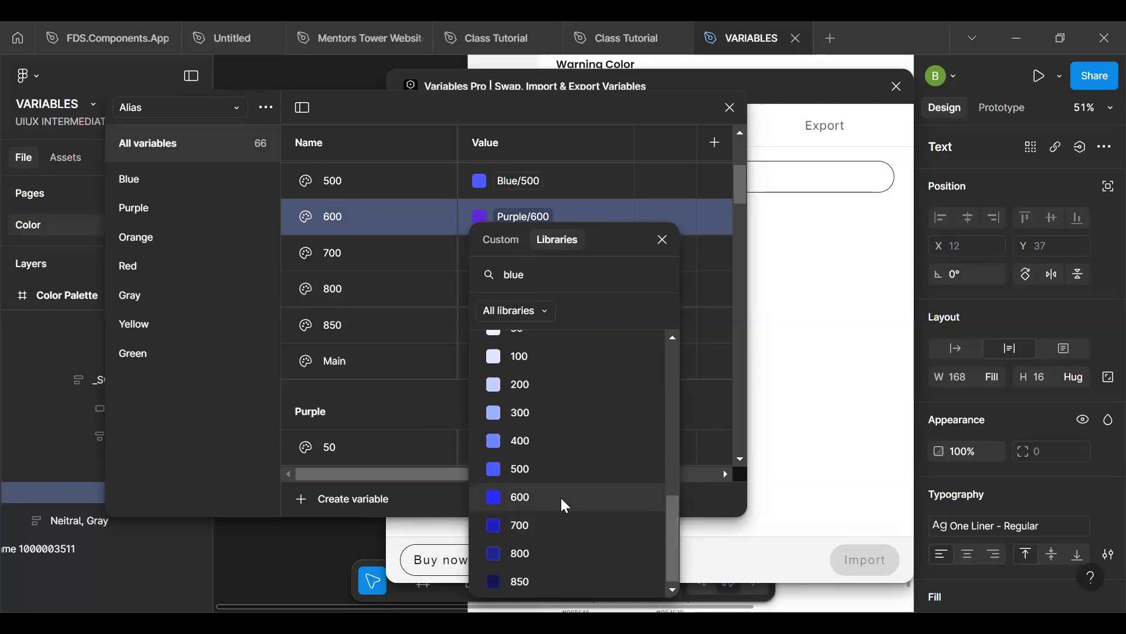
{"action": "left_click", "coordinate": [562, 499]}
{"action": "scroll", "coordinate": [512, 293], "scroll_direction": "up", "scroll_amount": 4}
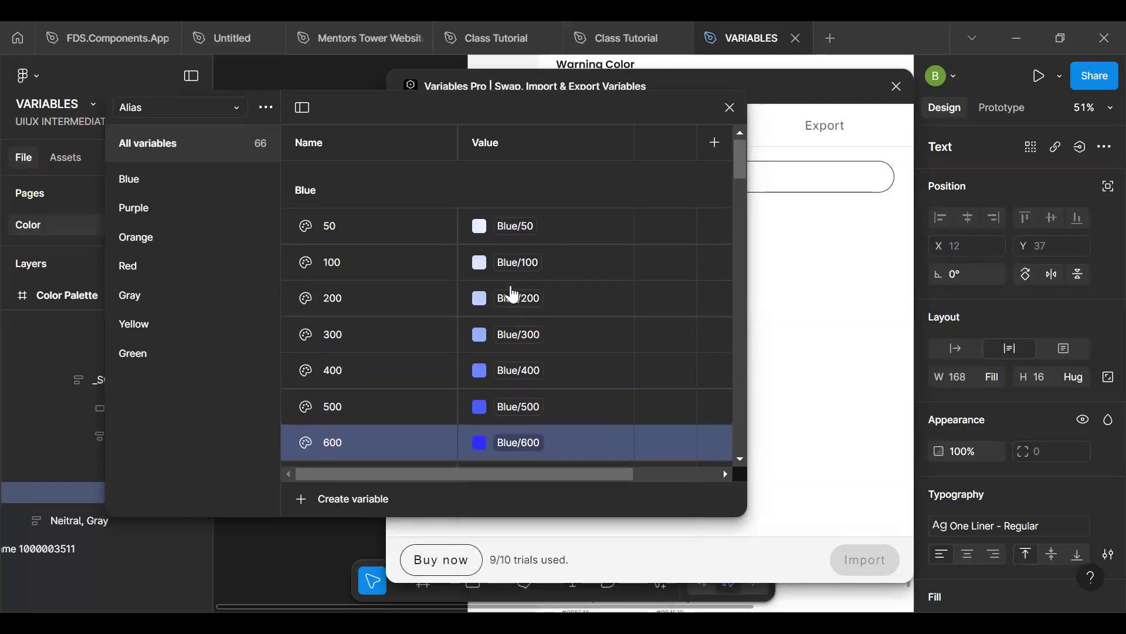
- Search the libraries for "850" and link the Alias collection's Blue 850 variable to the Brand collection's Blue/850 variable
{"action": "scroll", "coordinate": [510, 286], "scroll_direction": "down", "scroll_amount": 6}
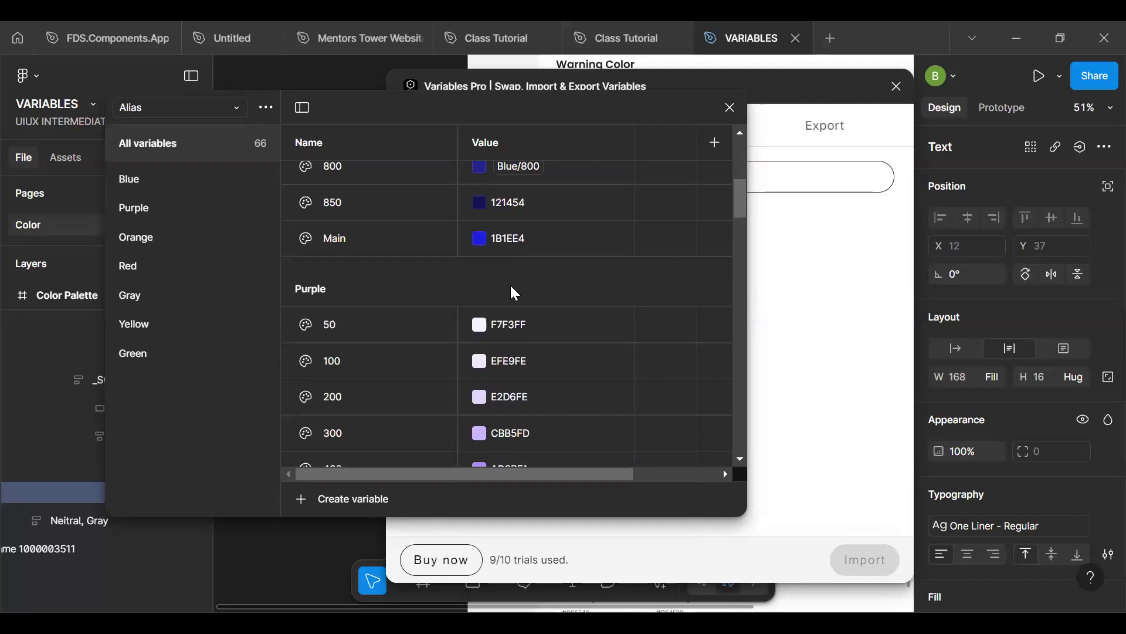
{"action": "left_click", "coordinate": [479, 202]}
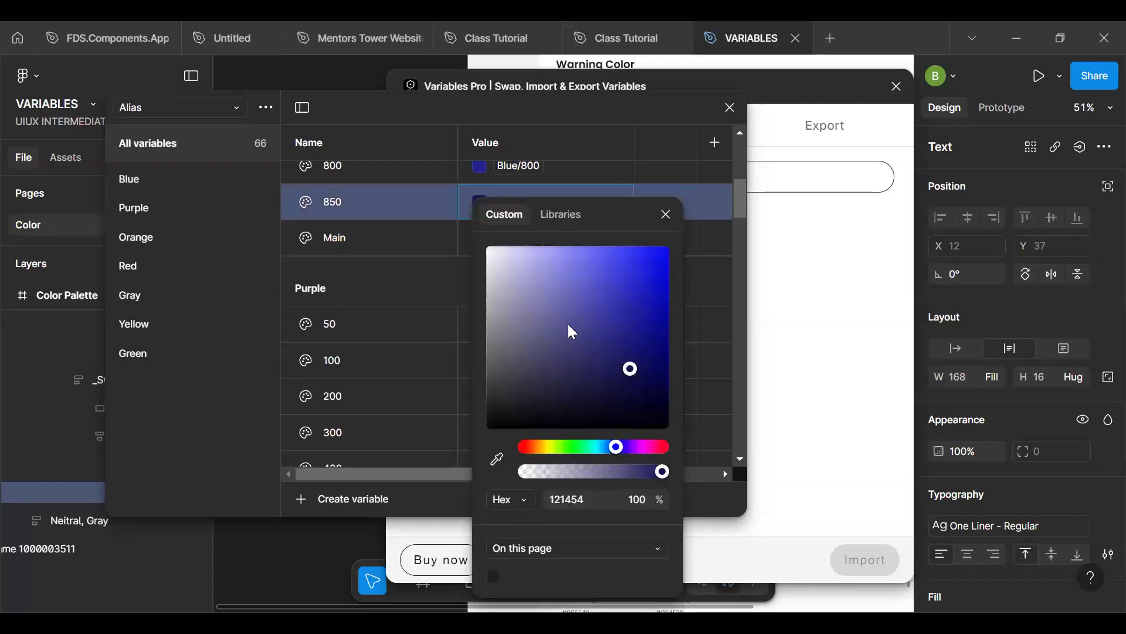
{"action": "left_click", "coordinate": [562, 215]}
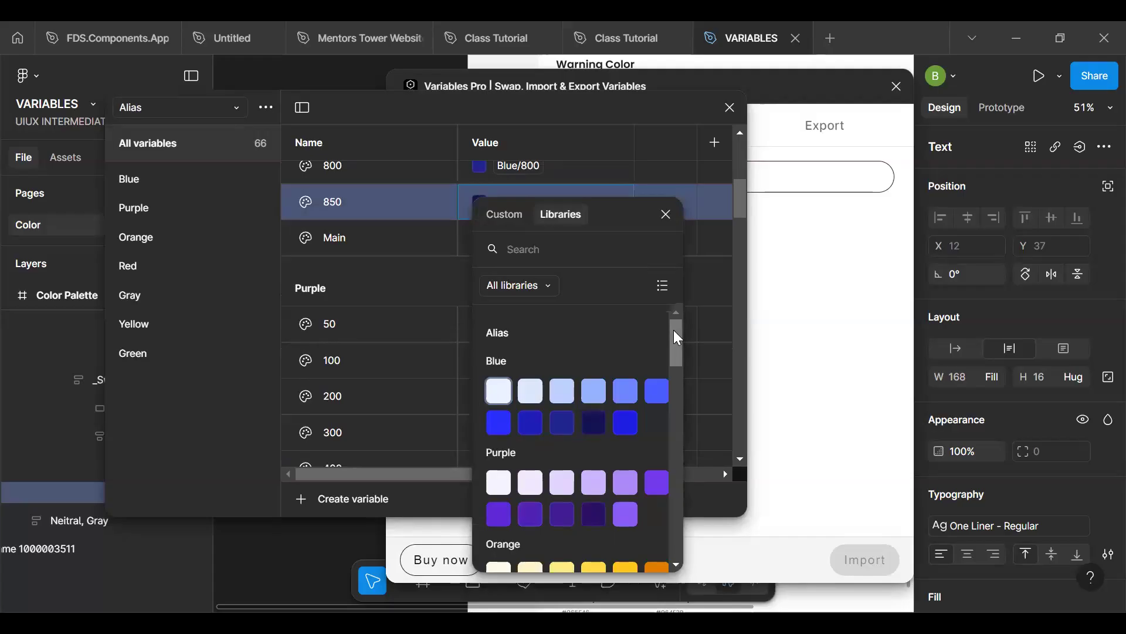
{"action": "type", "text": "600"}
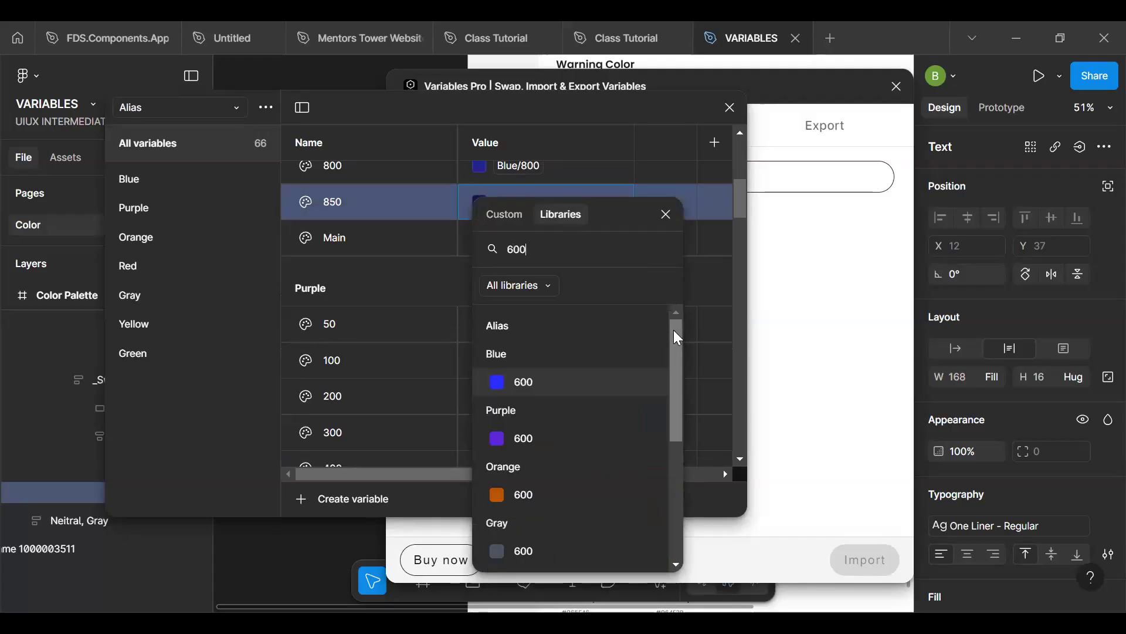
{"action": "key", "text": "BackSpace"}
{"action": "key", "text": "BackSpace"}
{"action": "key", "text": "BackSpace"}
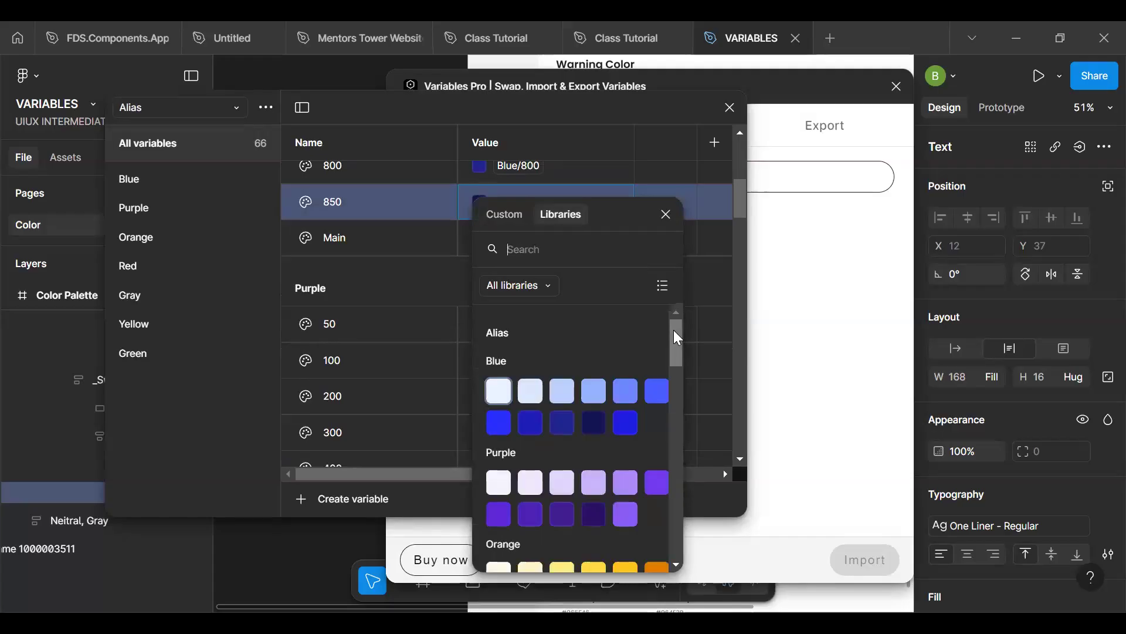
{"action": "type", "text": "850"}
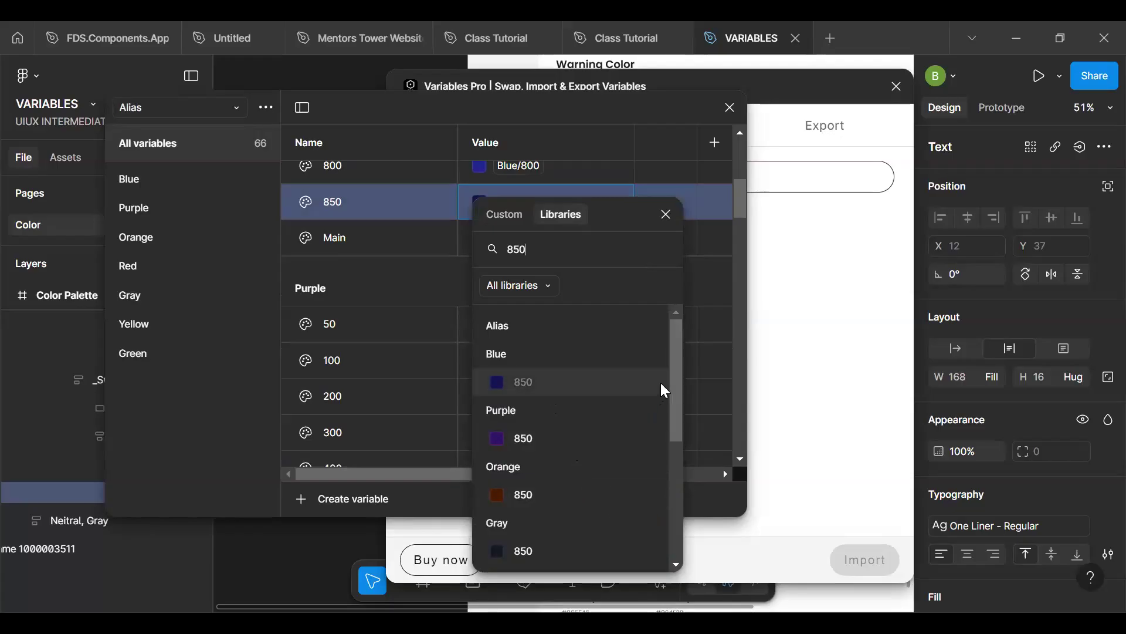
{"action": "left_click_drag", "start_coordinate": [677, 375], "coordinate": [657, 451]}
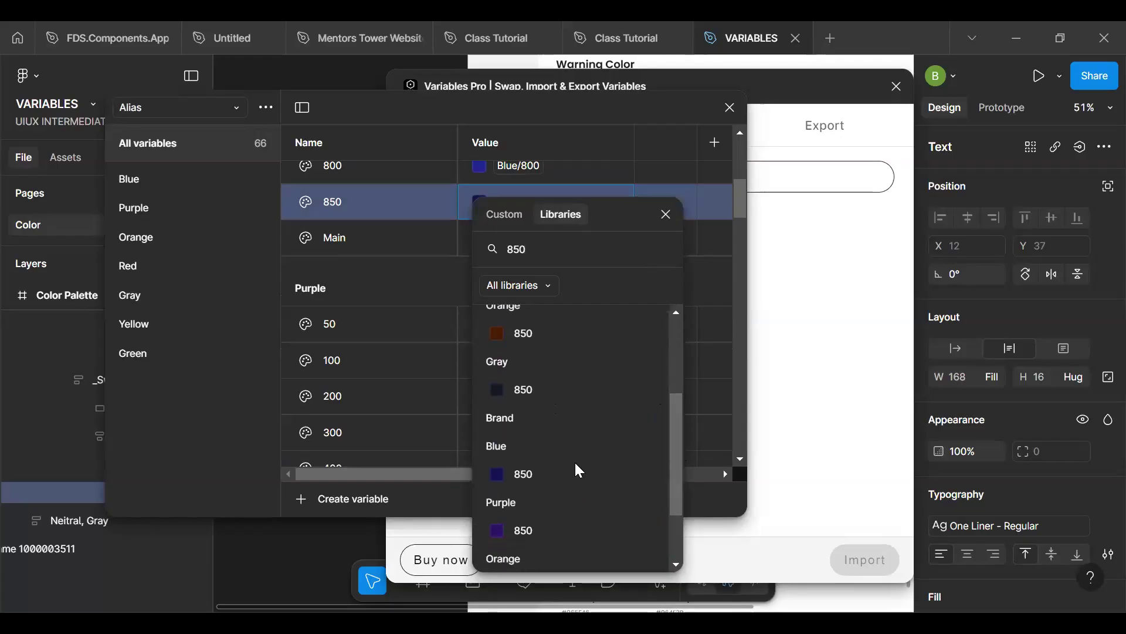
{"action": "left_click", "coordinate": [559, 478]}
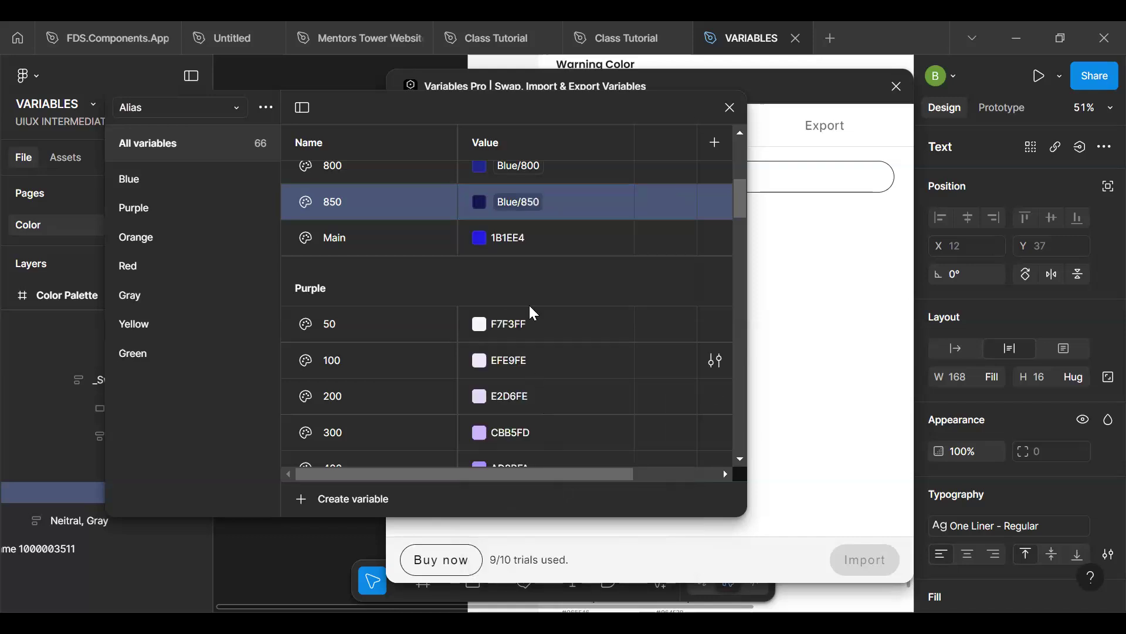
- Search the libraries for "main" and link the Alias collection's Blue Main variable to the Brand collection's Blue/Main variable
{"action": "left_click", "coordinate": [479, 240]}
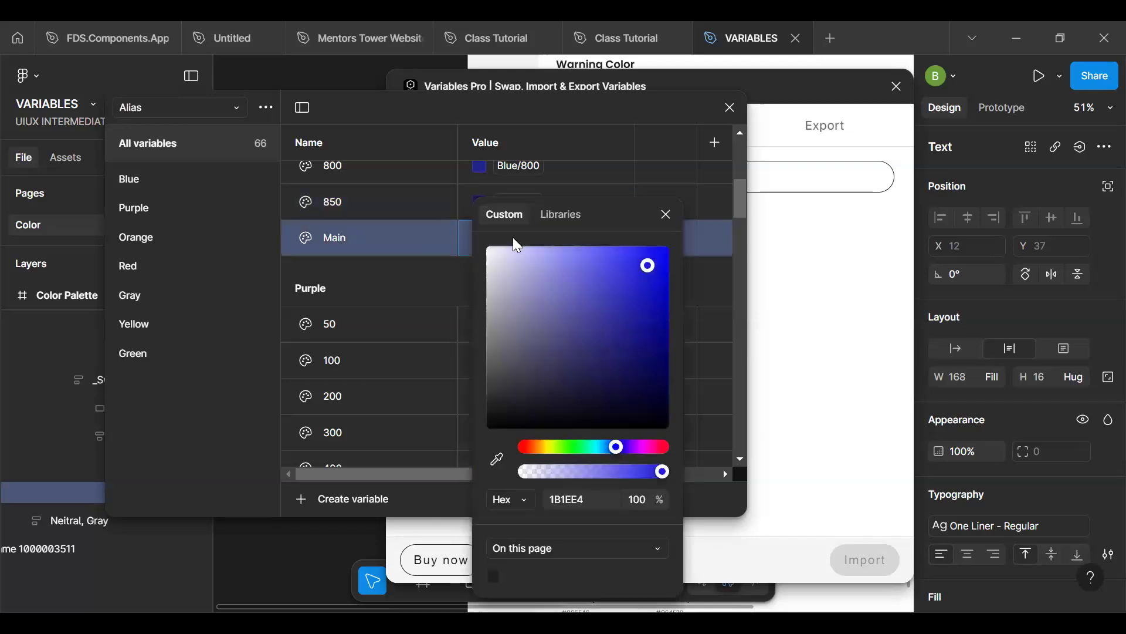
{"action": "left_click", "coordinate": [570, 212]}
{"action": "type", "text": "in"}
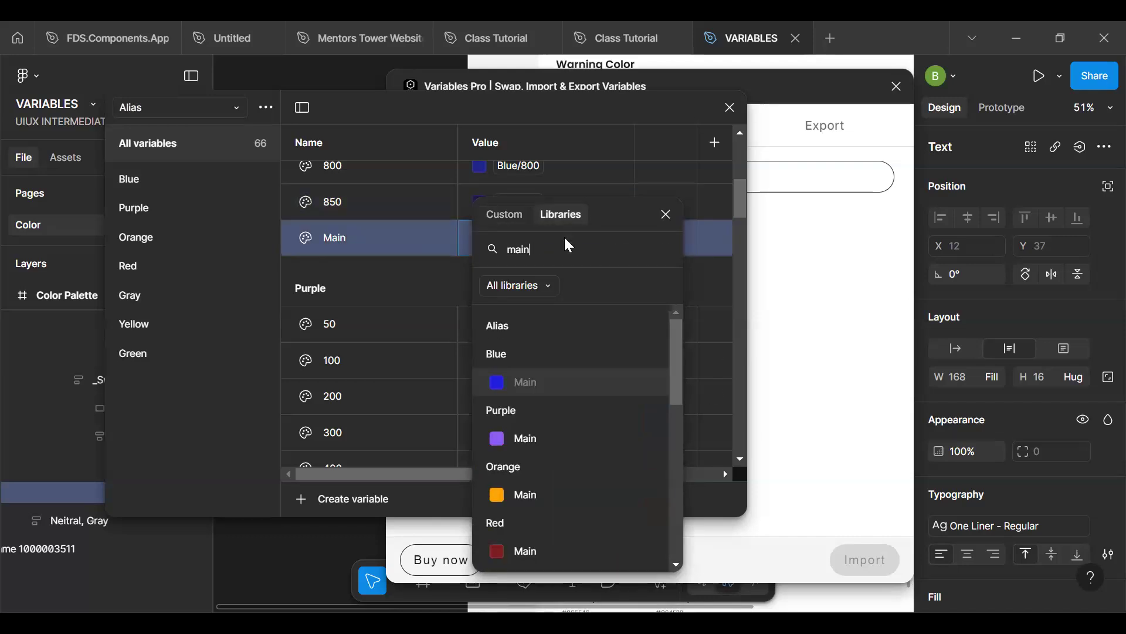
{"action": "left_click_drag", "start_coordinate": [677, 333], "coordinate": [683, 424]}
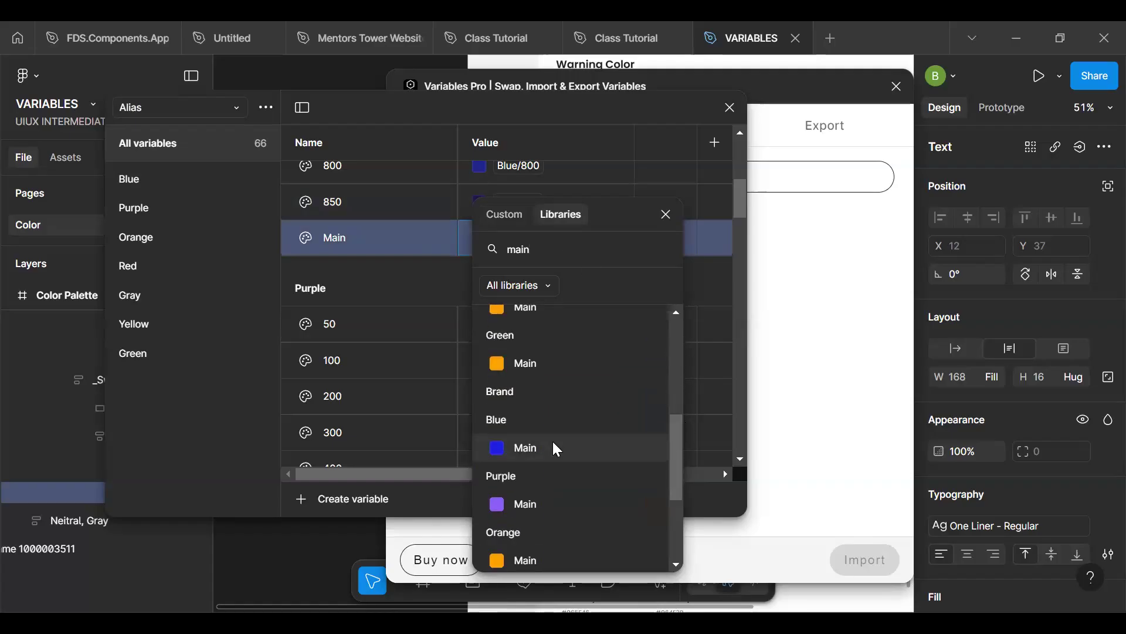
{"action": "left_click", "coordinate": [516, 448]}
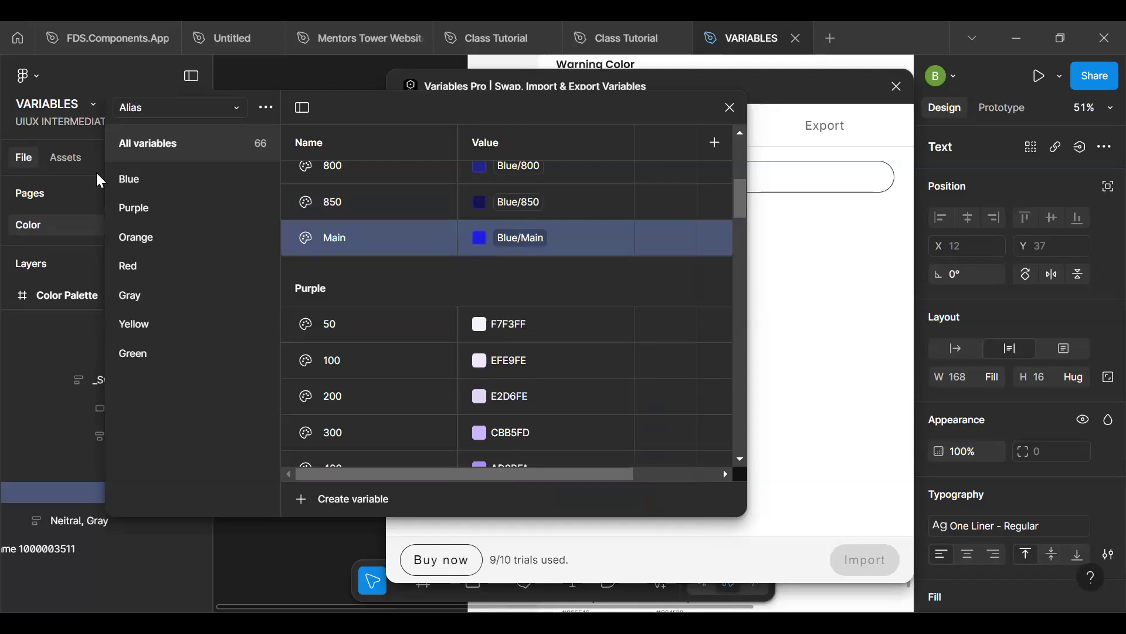
- Show the Alias collection's Purple group and link its 50 variable to the Brand collection's Blue/50 variable
{"action": "left_click", "coordinate": [134, 207]}
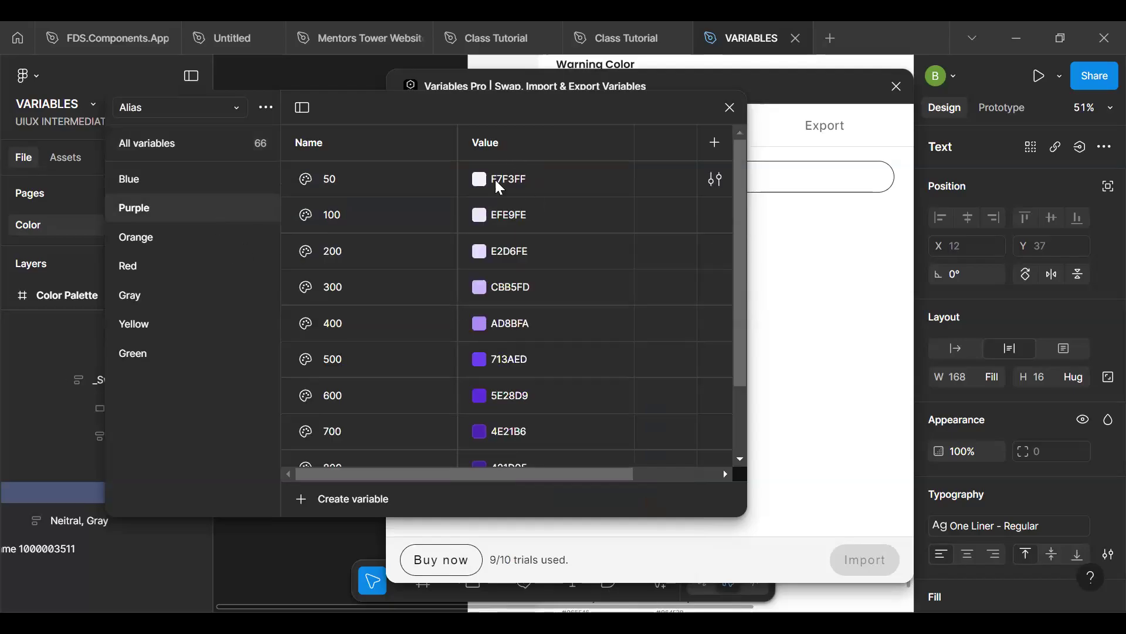
{"action": "left_click", "coordinate": [479, 179]}
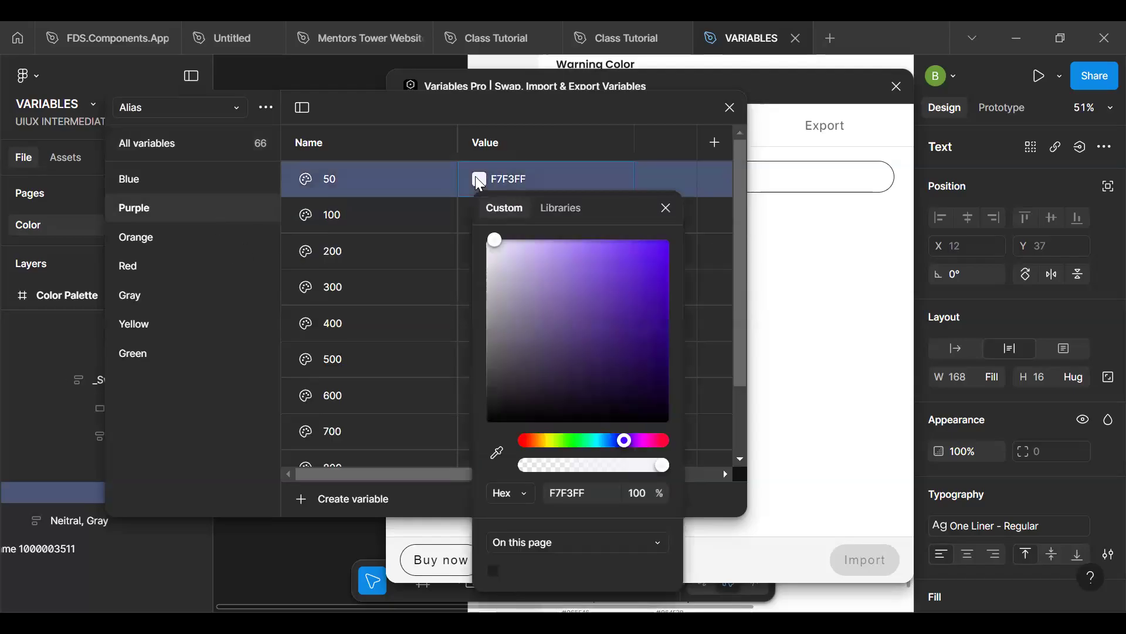
{"action": "left_click", "coordinate": [555, 209]}
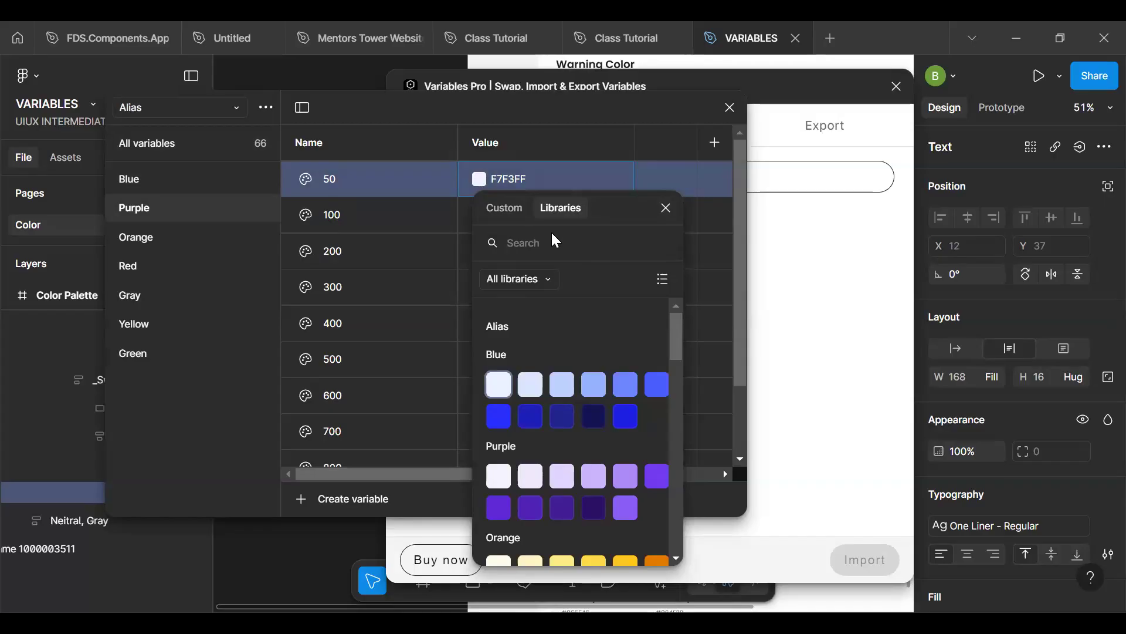
{"action": "type", "text": "purp"}
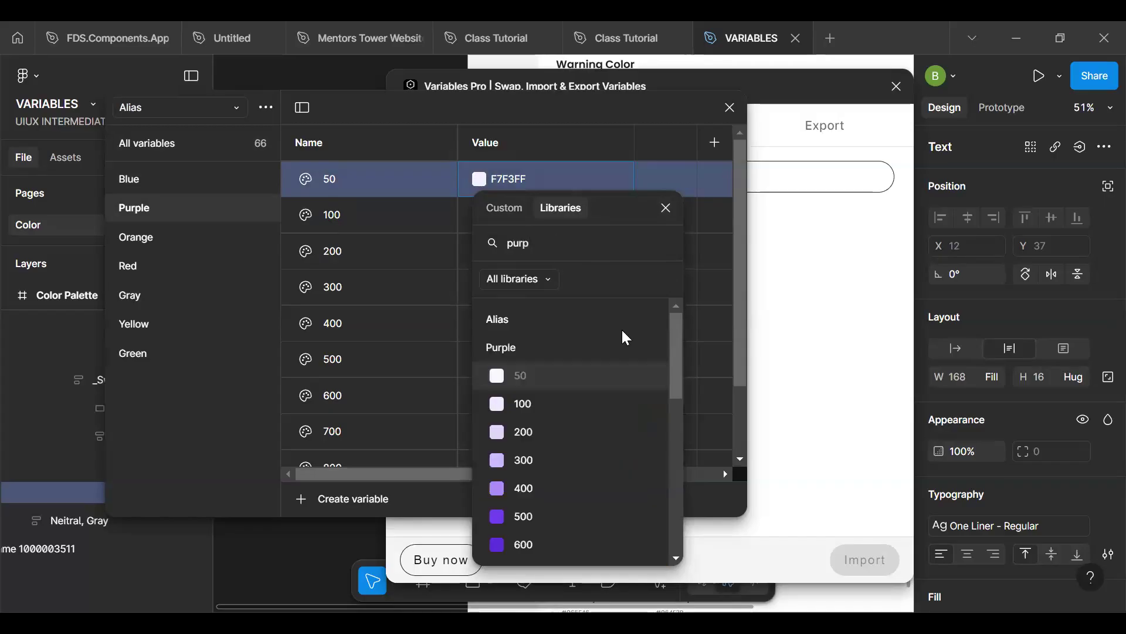
{"action": "key", "text": "BackSpace"}
{"action": "key", "text": "BackSpace"}
{"action": "key", "text": "BackSpace"}
{"action": "key", "text": "BackSpace"}
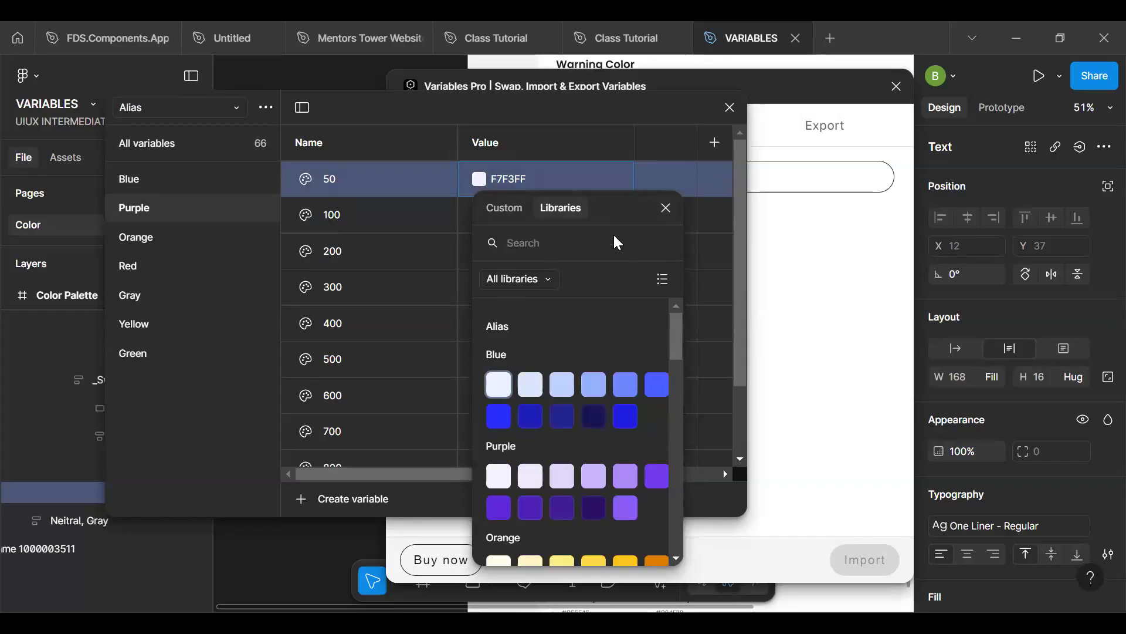
{"action": "type", "text": "50"}
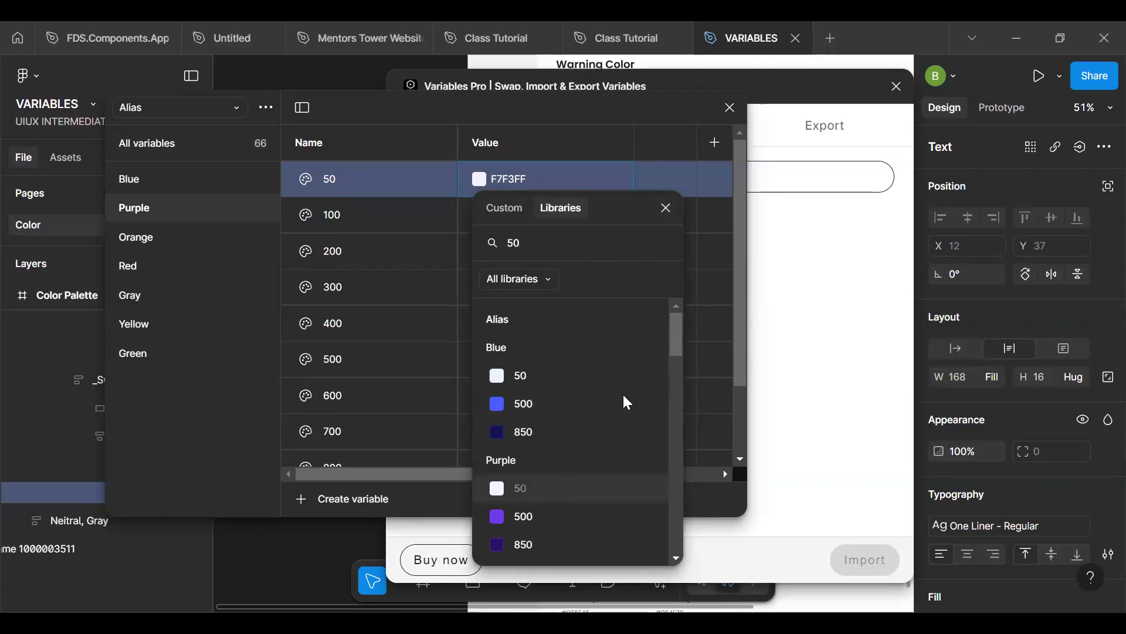
{"action": "left_click_drag", "start_coordinate": [671, 380], "coordinate": [676, 447]}
{"action": "left_click", "coordinate": [533, 452]}
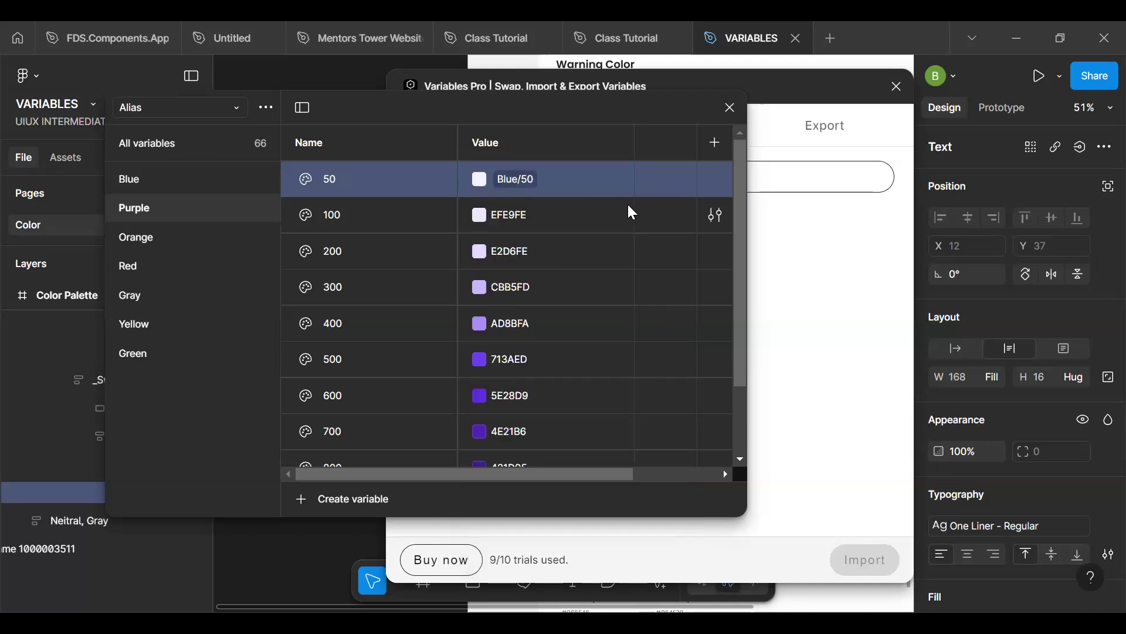
- Relink the Alias collection's Purple 50 variable to the Brand collection's Purple/50 variable
{"action": "left_click", "coordinate": [515, 179]}
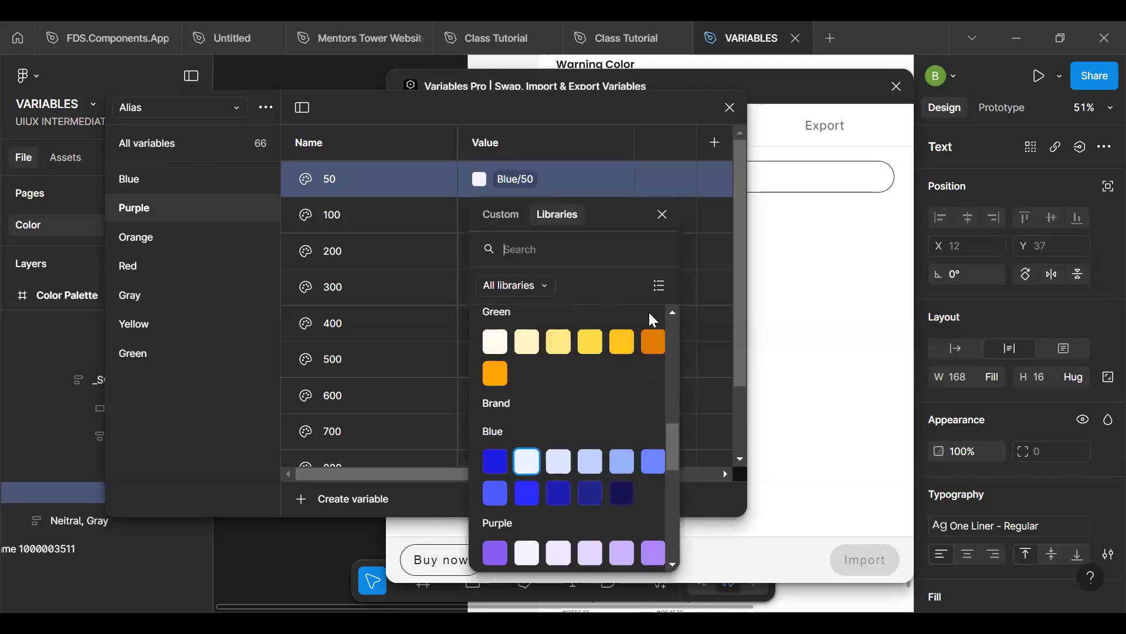
{"action": "mouse_move", "coordinate": [676, 430]}
{"action": "left_mouse_down"}
{"action": "mouse_move", "coordinate": [673, 531]}
{"action": "mouse_move", "coordinate": [671, 445]}
{"action": "left_mouse_up"}
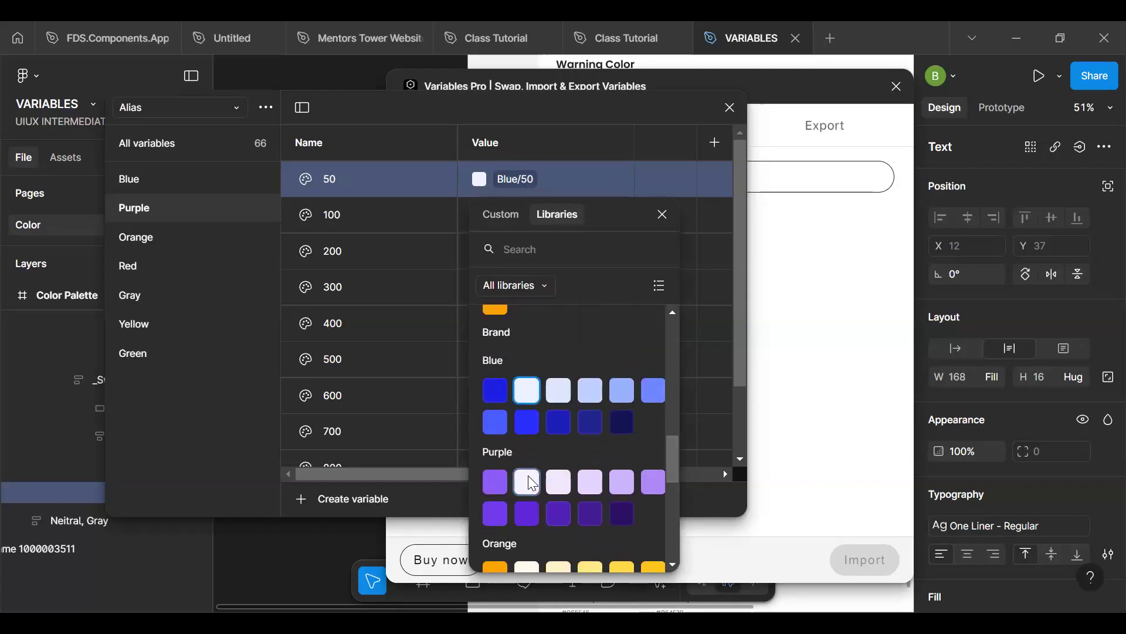
{"action": "left_click", "coordinate": [527, 482]}
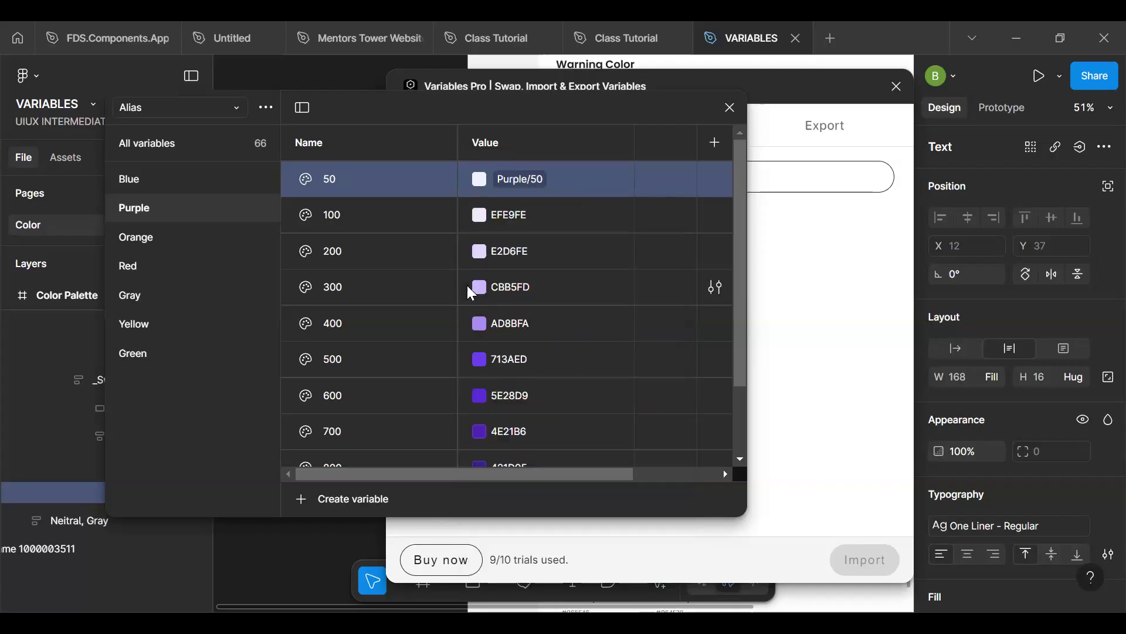
- Search the libraries for "100" and link the Alias collection's Purple 100 variable to the Brand collection's Purple/100 variable
{"action": "left_click", "coordinate": [480, 219]}
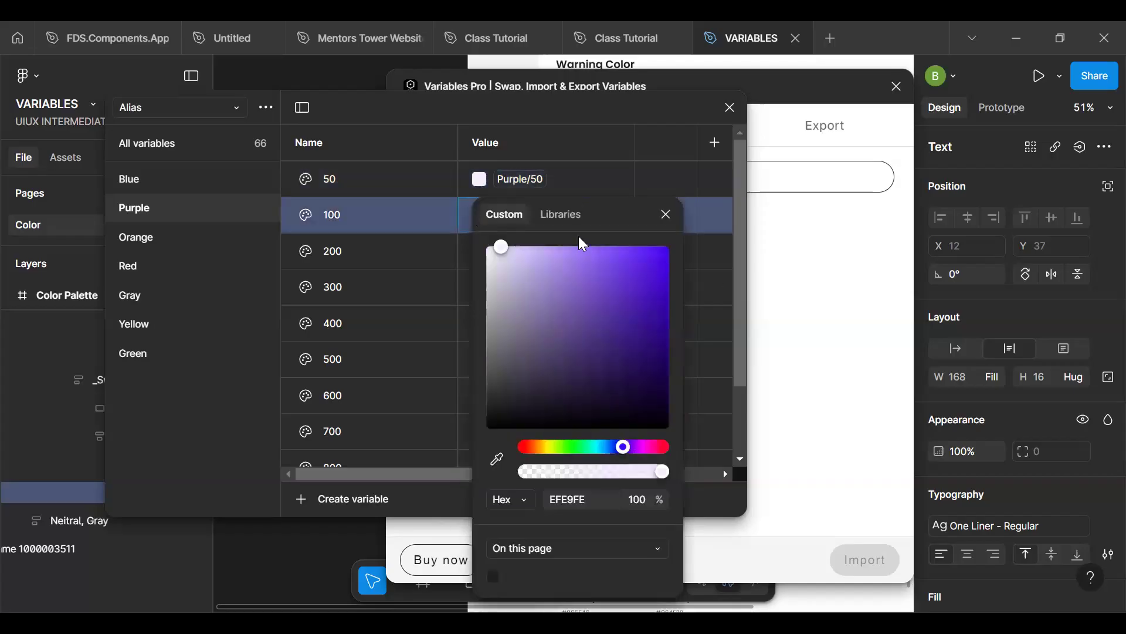
{"action": "left_click", "coordinate": [577, 221]}
{"action": "type", "text": "100"}
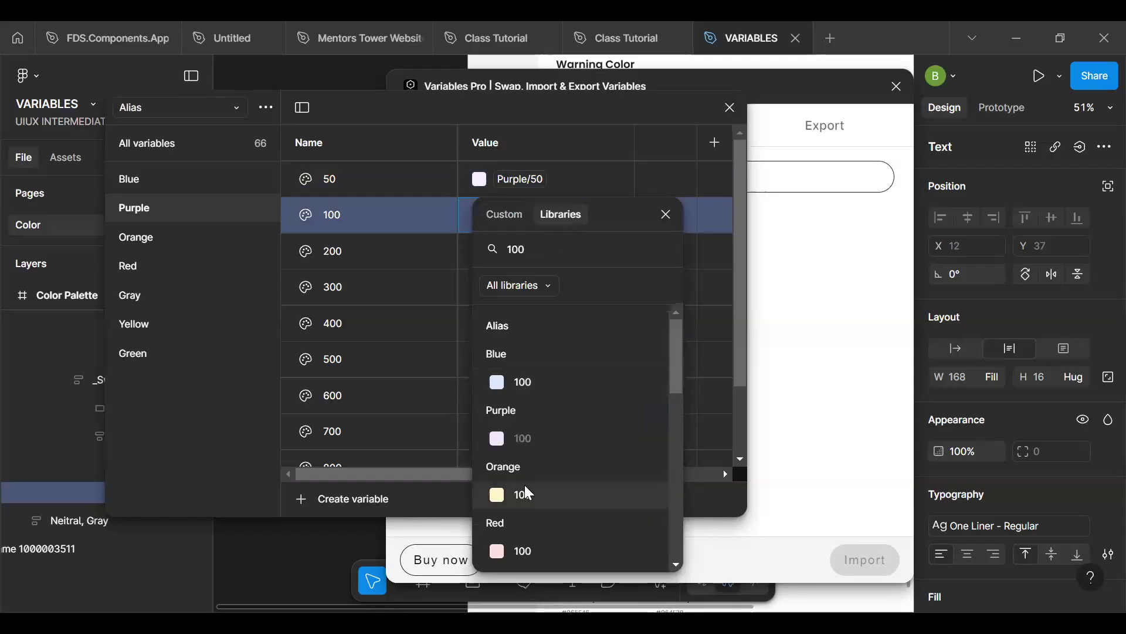
{"action": "scroll", "coordinate": [526, 488], "scroll_direction": "down", "scroll_amount": 3}
{"action": "scroll", "coordinate": [526, 491], "scroll_direction": "up", "scroll_amount": 3}
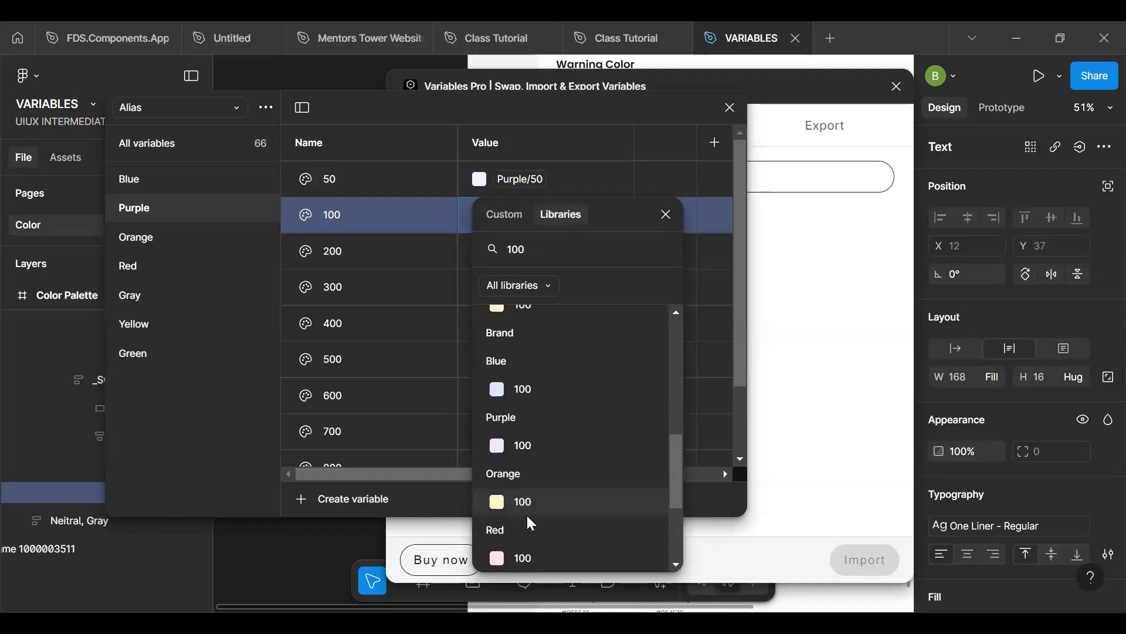
{"action": "left_click", "coordinate": [531, 447]}
{"action": "left_click", "coordinate": [479, 252]}
{"action": "key", "text": "2"}
{"action": "key", "text": "0"}
{"action": "key", "text": "0"}
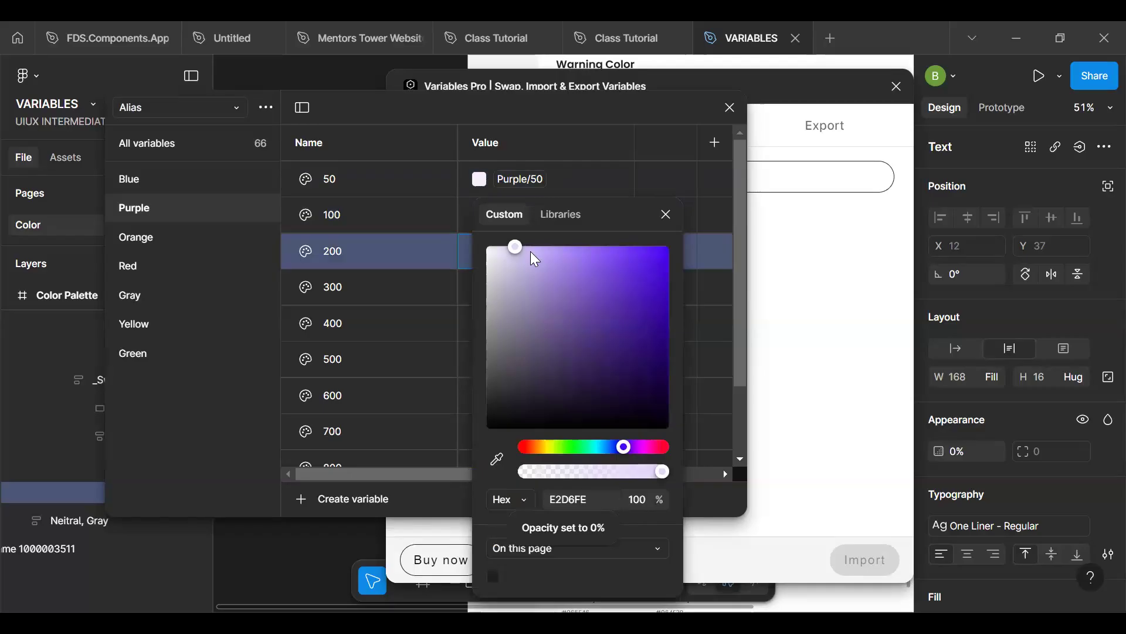
{"action": "left_click", "coordinate": [665, 213]}
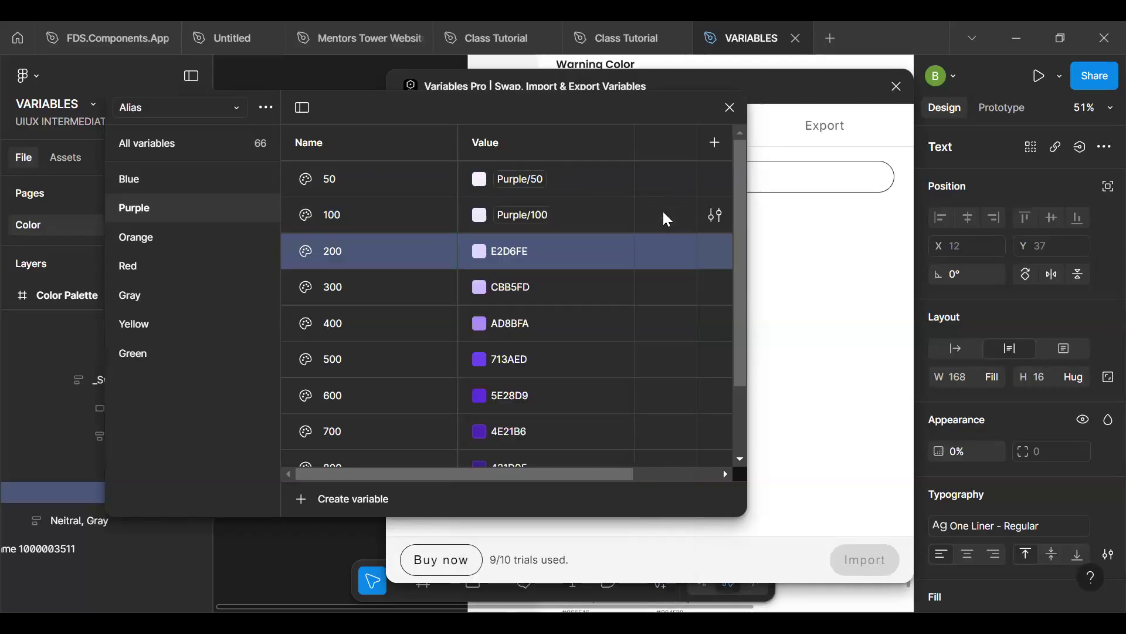
{"action": "key", "text": "0"}
- Close the Variables Pro plugin and link the Alias collection's Purple 200 variable to the Brand collection's Purple/200 variable
{"action": "left_click", "coordinate": [897, 86]}
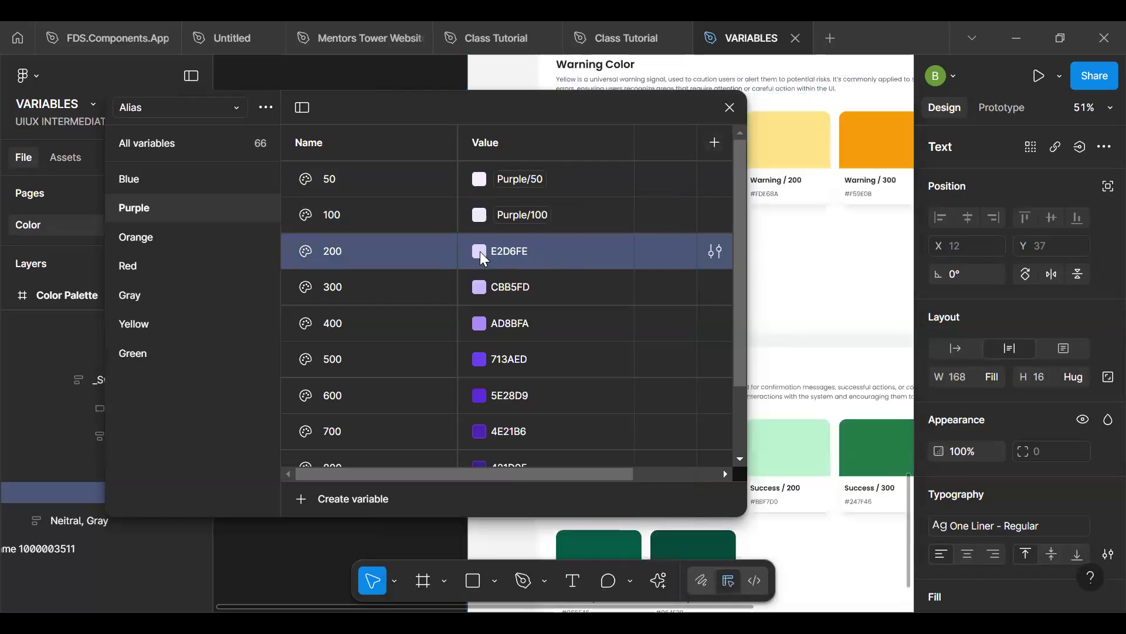
{"action": "left_click", "coordinate": [480, 251]}
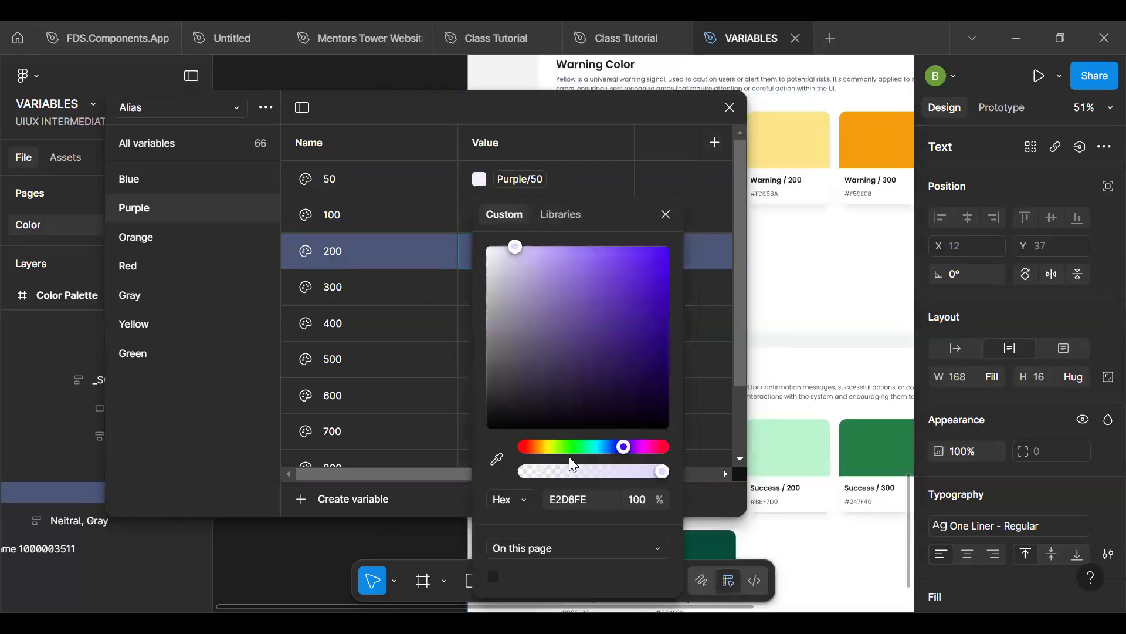
{"action": "left_click", "coordinate": [557, 215]}
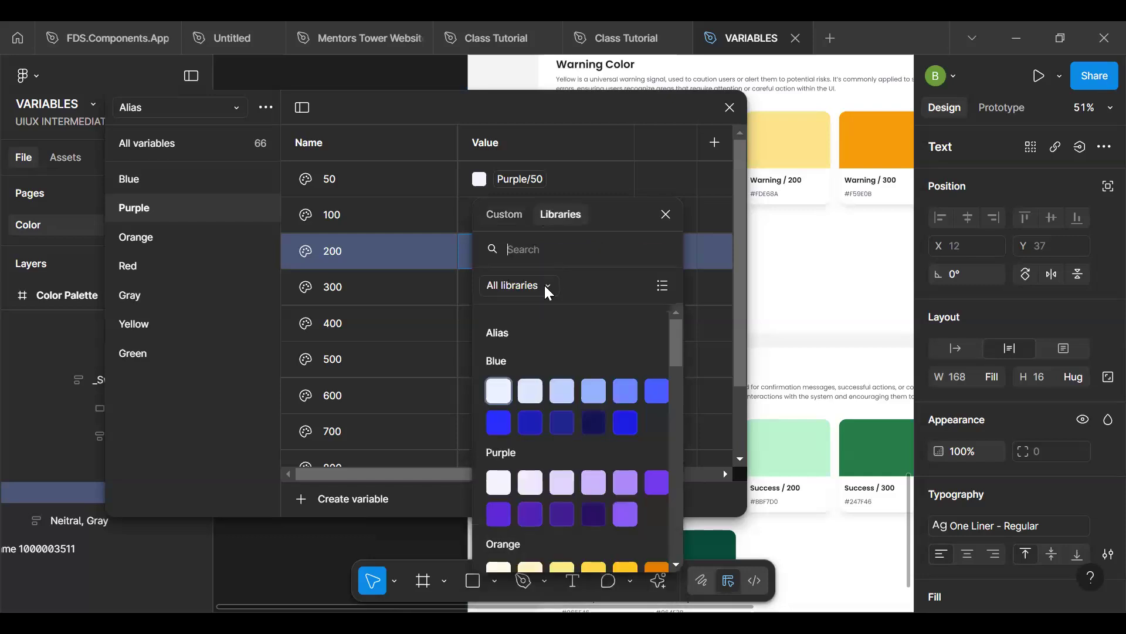
{"action": "type", "text": "200"}
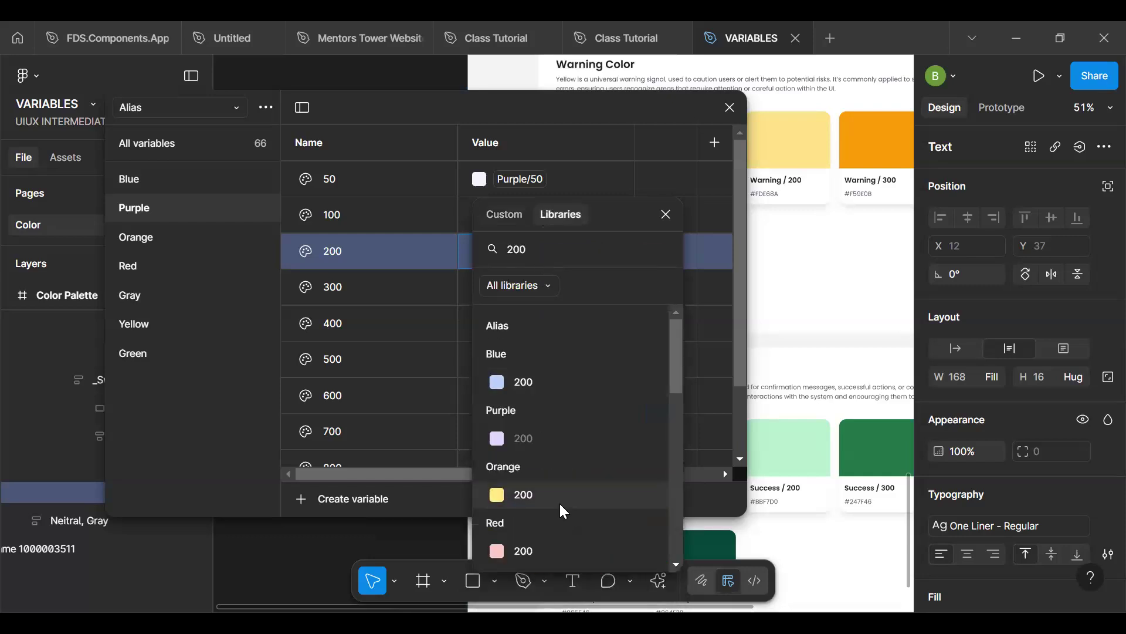
{"action": "scroll", "coordinate": [559, 502], "scroll_direction": "down", "scroll_amount": 5}
{"action": "scroll", "coordinate": [559, 501], "scroll_direction": "down", "scroll_amount": 1}
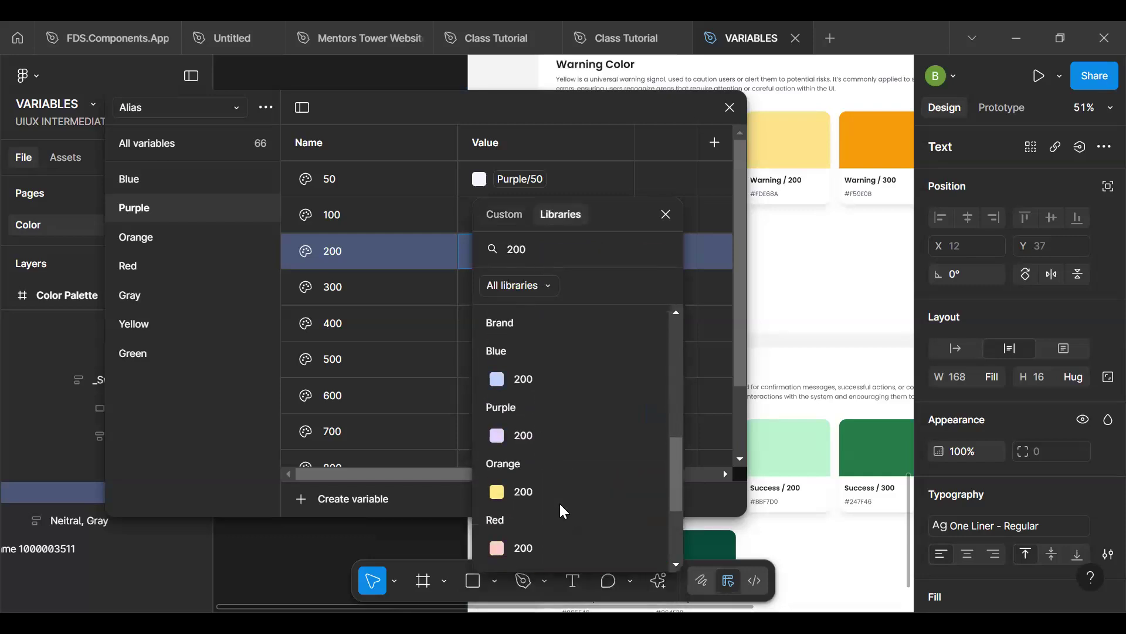
{"action": "left_click", "coordinate": [551, 437]}
- Search the libraries for "300" and link the Alias collection's Purple 300 variable to the Brand collection's Purple/300 variable
{"action": "left_click", "coordinate": [480, 287]}
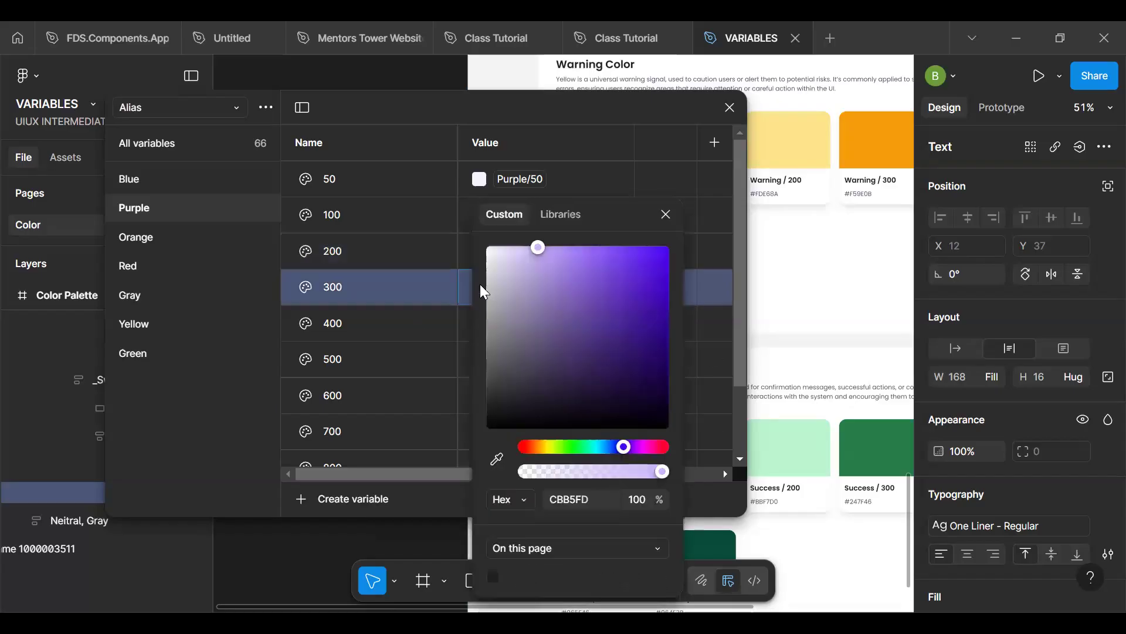
{"action": "left_click", "coordinate": [563, 214]}
{"action": "type", "text": "300"}
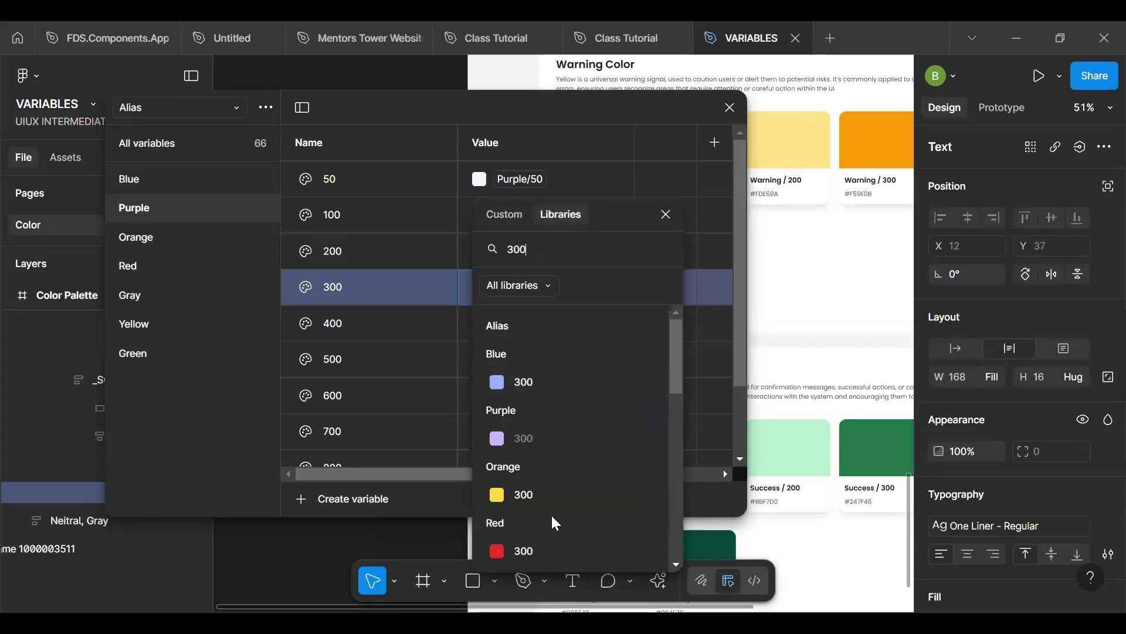
{"action": "scroll", "coordinate": [555, 522], "scroll_direction": "down", "scroll_amount": 5}
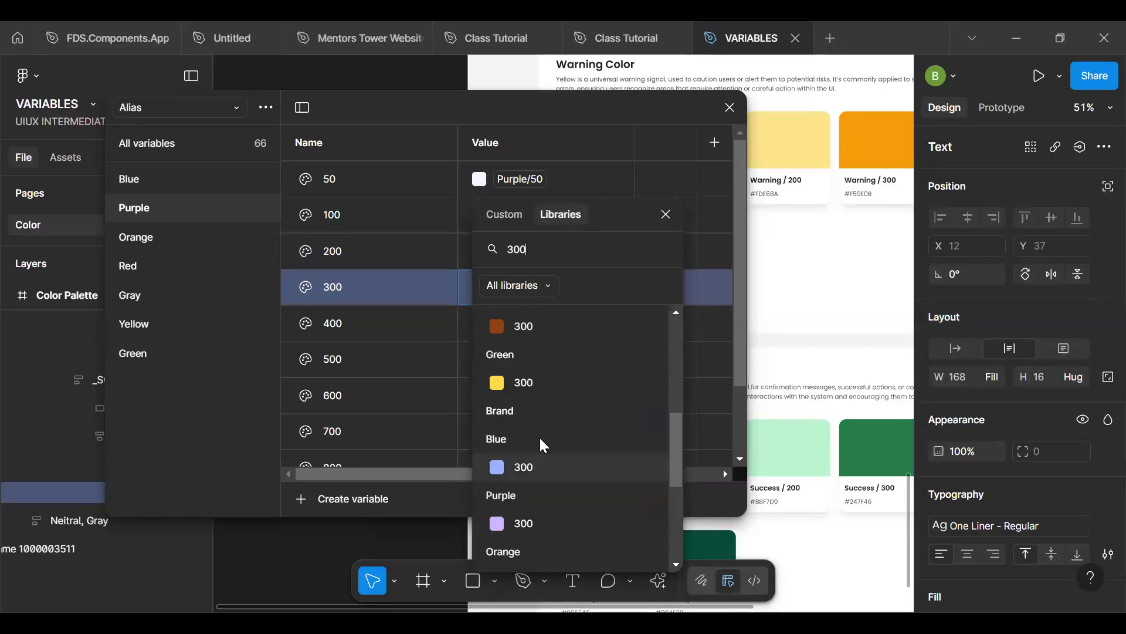
{"action": "left_click", "coordinate": [530, 520]}
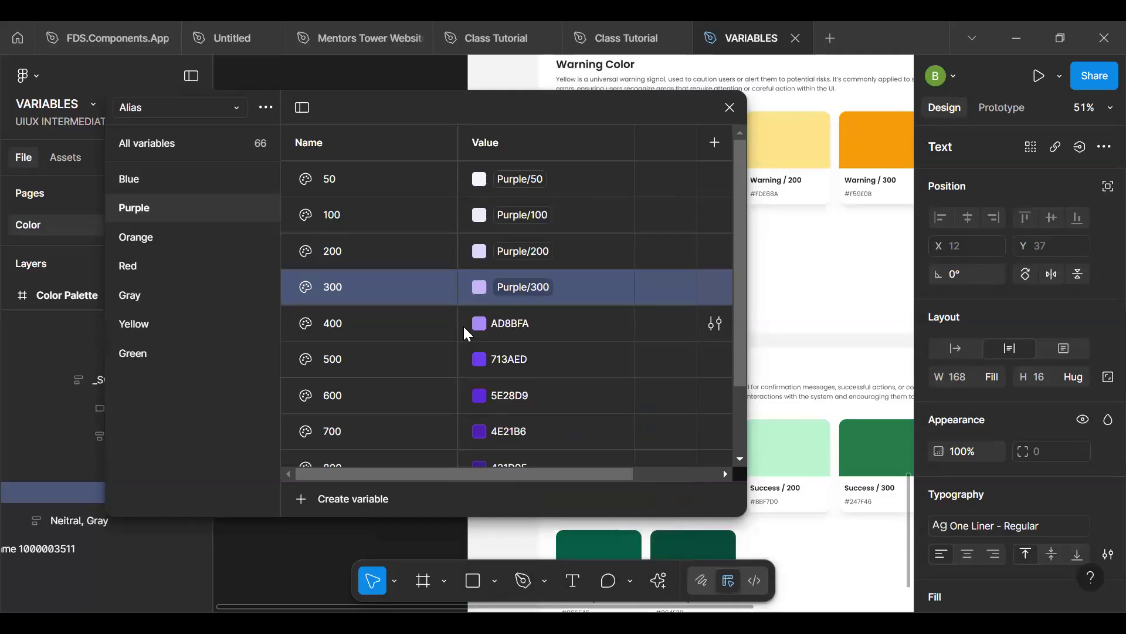
- Link the Alias collection's Purple 400 variable to the Brand collection's Purple/400 variable
{"action": "left_click", "coordinate": [479, 323]}
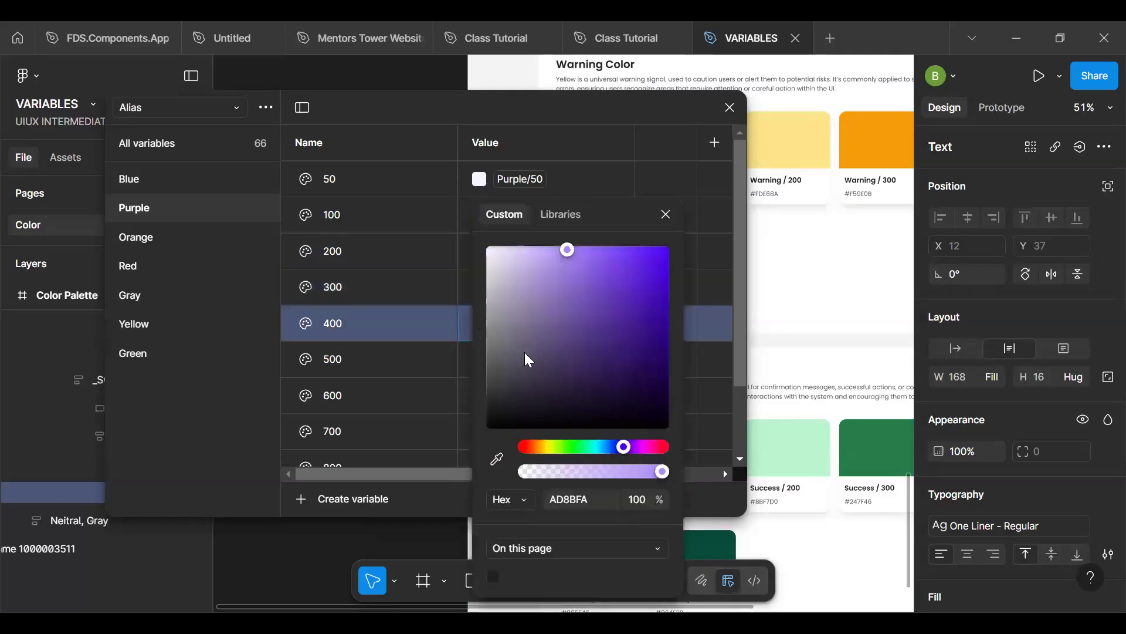
{"action": "left_click", "coordinate": [561, 214]}
{"action": "scroll", "coordinate": [562, 404], "scroll_direction": "down", "scroll_amount": 5}
{"action": "scroll", "coordinate": [562, 405], "scroll_direction": "up", "scroll_amount": 3}
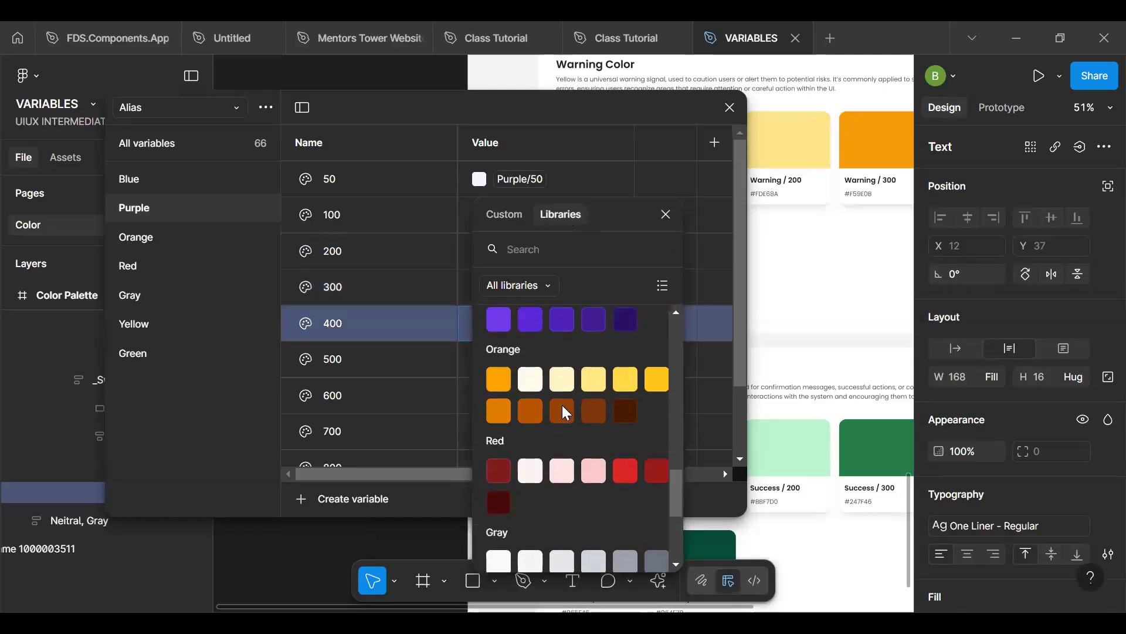
{"action": "scroll", "coordinate": [562, 405], "scroll_direction": "down", "scroll_amount": 1}
{"action": "scroll", "coordinate": [562, 405], "scroll_direction": "up", "scroll_amount": 3}
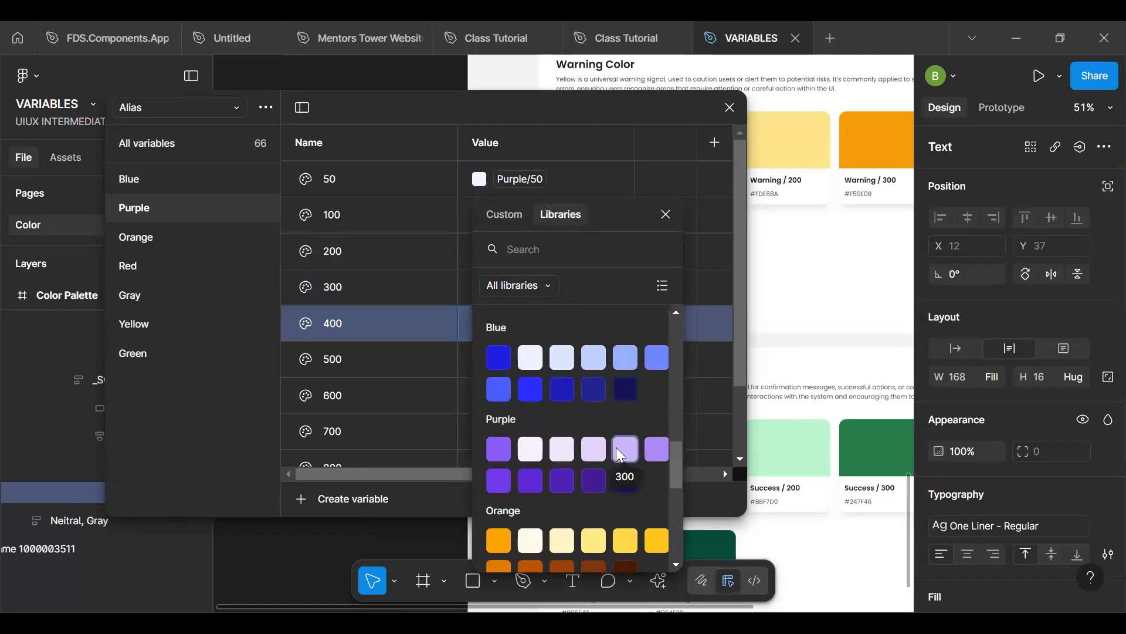
{"action": "left_click", "coordinate": [656, 449]}
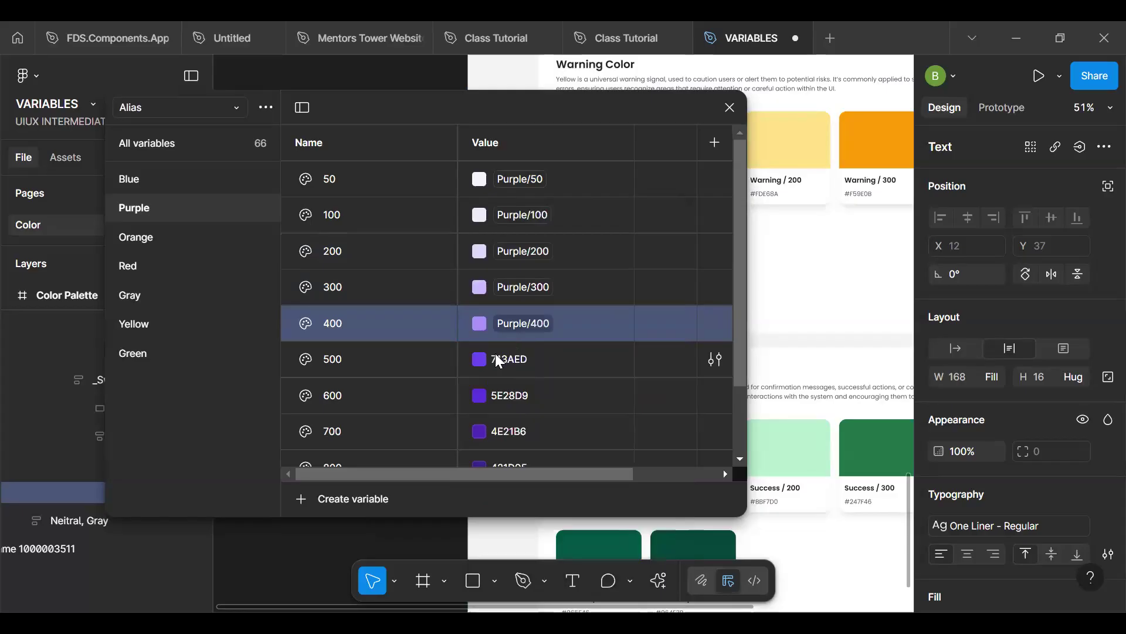
- Search the libraries for "500" and link the Alias collection's Purple 500 variable to the Brand collection's Purple/500 variable
{"action": "left_click", "coordinate": [480, 359]}
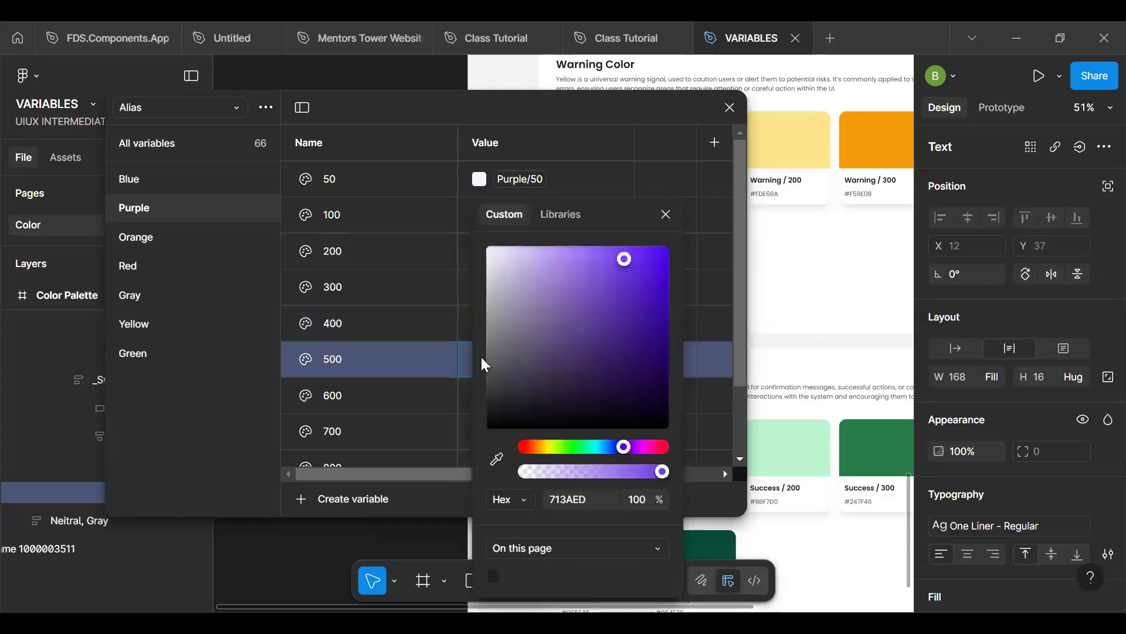
{"action": "left_click", "coordinate": [574, 216]}
{"action": "type", "text": "500"}
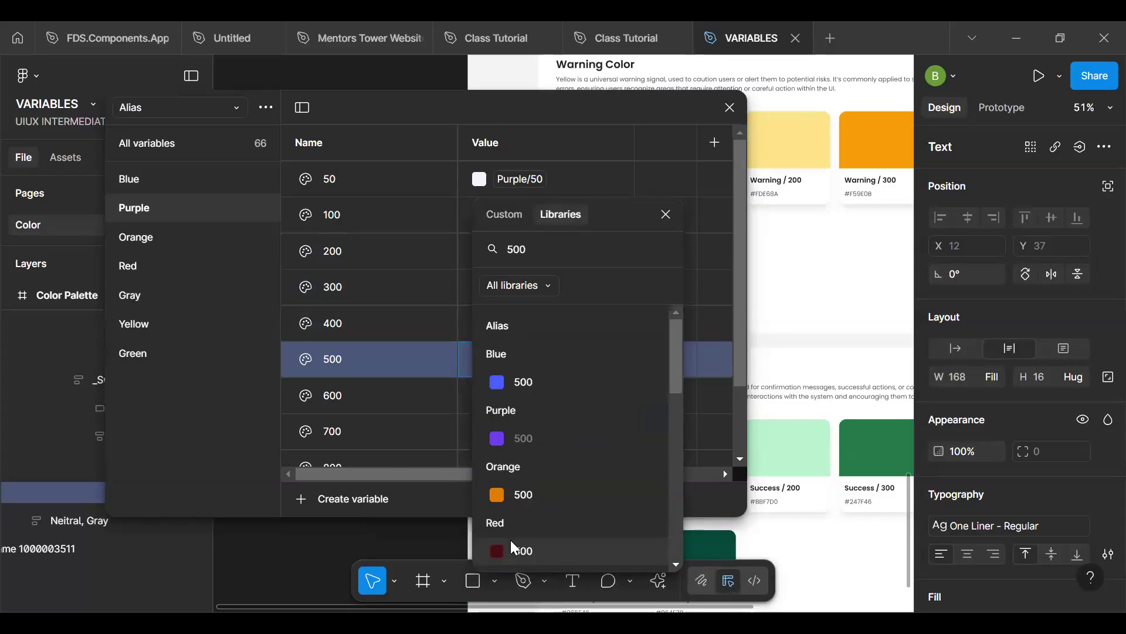
{"action": "scroll", "coordinate": [513, 545], "scroll_direction": "down", "scroll_amount": 5}
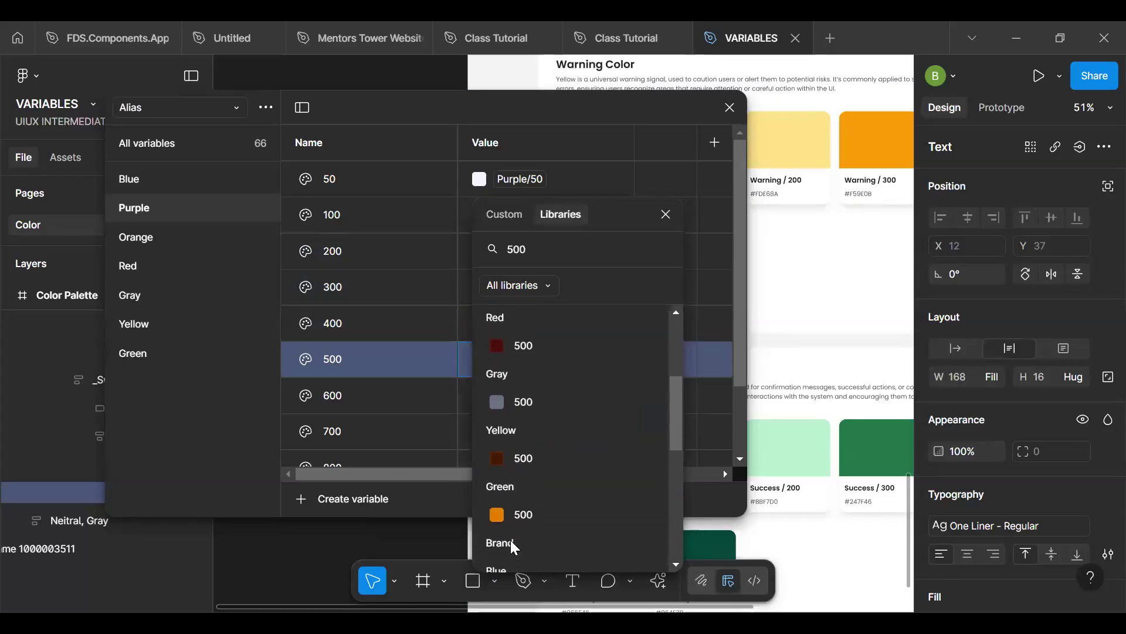
{"action": "scroll", "coordinate": [511, 539], "scroll_direction": "down", "scroll_amount": 2}
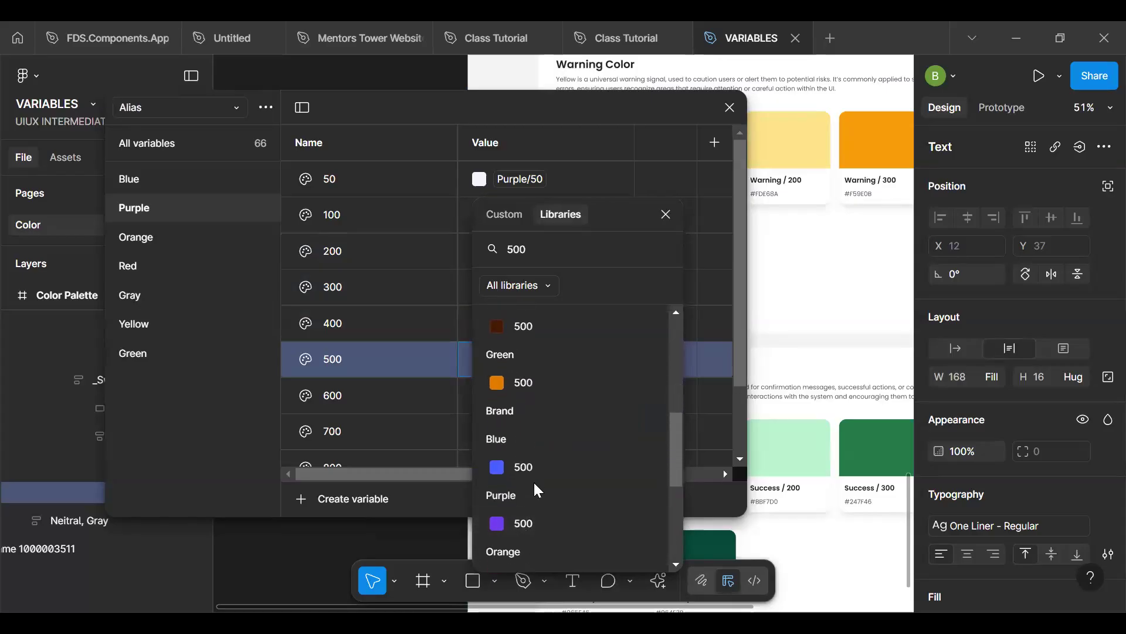
{"action": "left_click", "coordinate": [523, 533]}
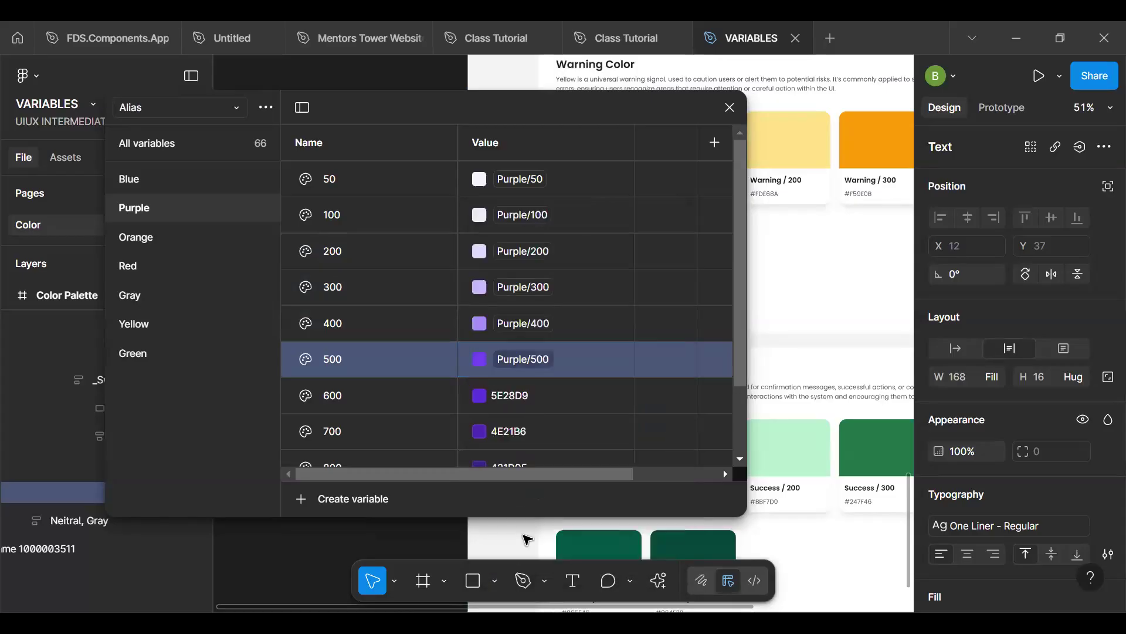
- Link the Alias collection's Purple 600 variable to the Brand collection's Purple/600 variable
{"action": "left_click", "coordinate": [481, 390]}
{"action": "left_click", "coordinate": [566, 220]}
{"action": "scroll", "coordinate": [582, 388], "scroll_direction": "down", "scroll_amount": 5}
{"action": "scroll", "coordinate": [584, 392], "scroll_direction": "down", "scroll_amount": 3}
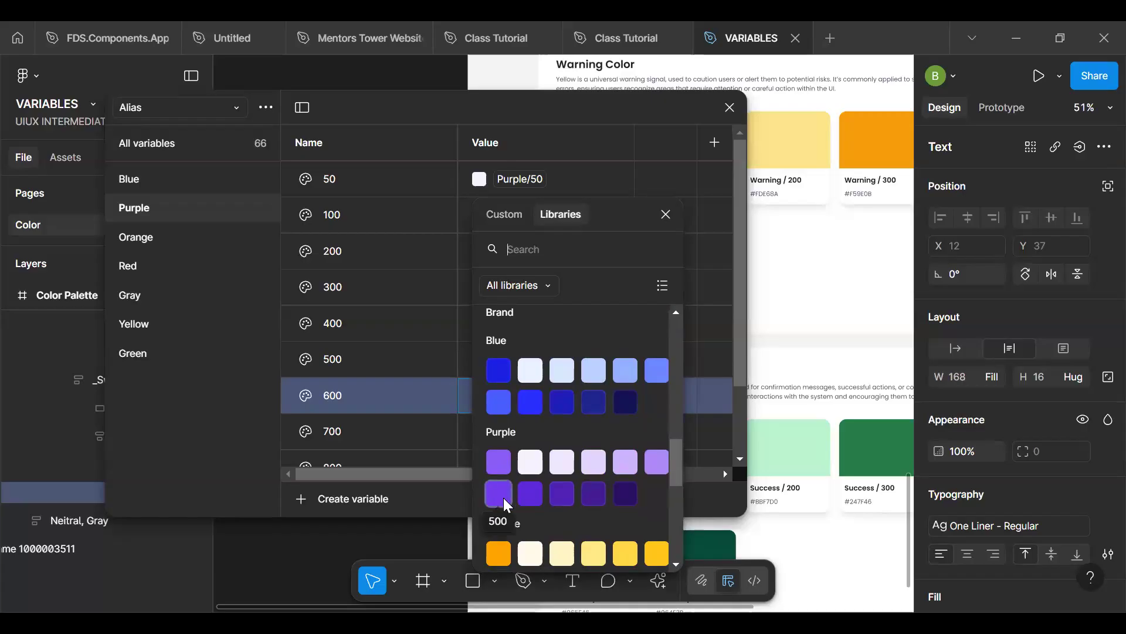
{"action": "left_click", "coordinate": [531, 495]}
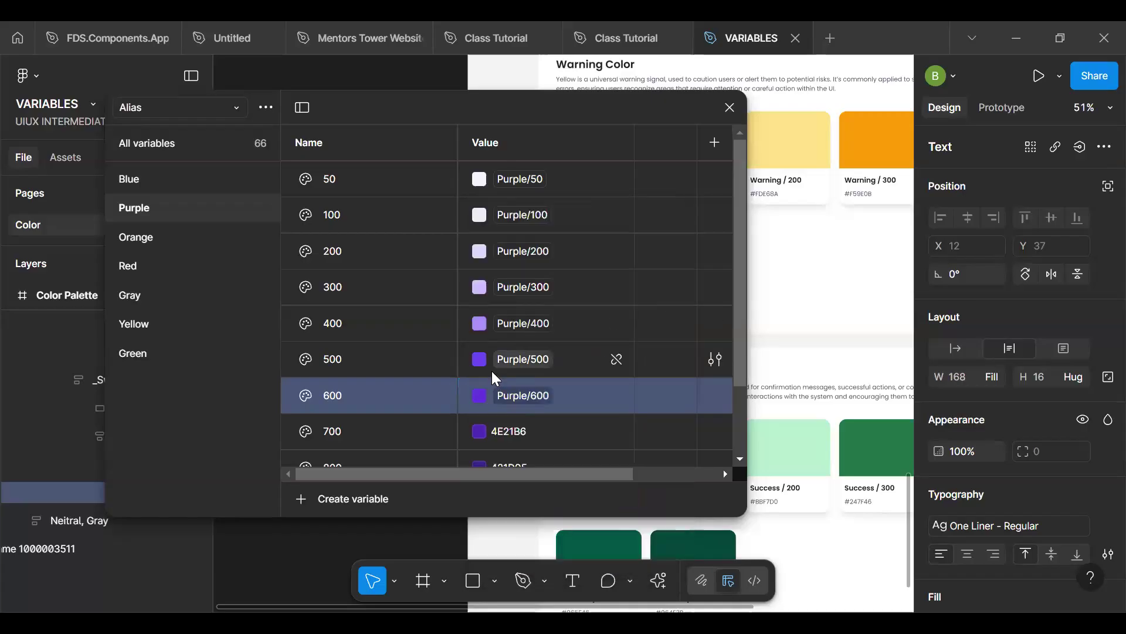
- Search the libraries for "700" and link the Alias collection's Purple 700 variable to the Brand collection's Purple/700 variable
{"action": "left_click", "coordinate": [479, 429]}
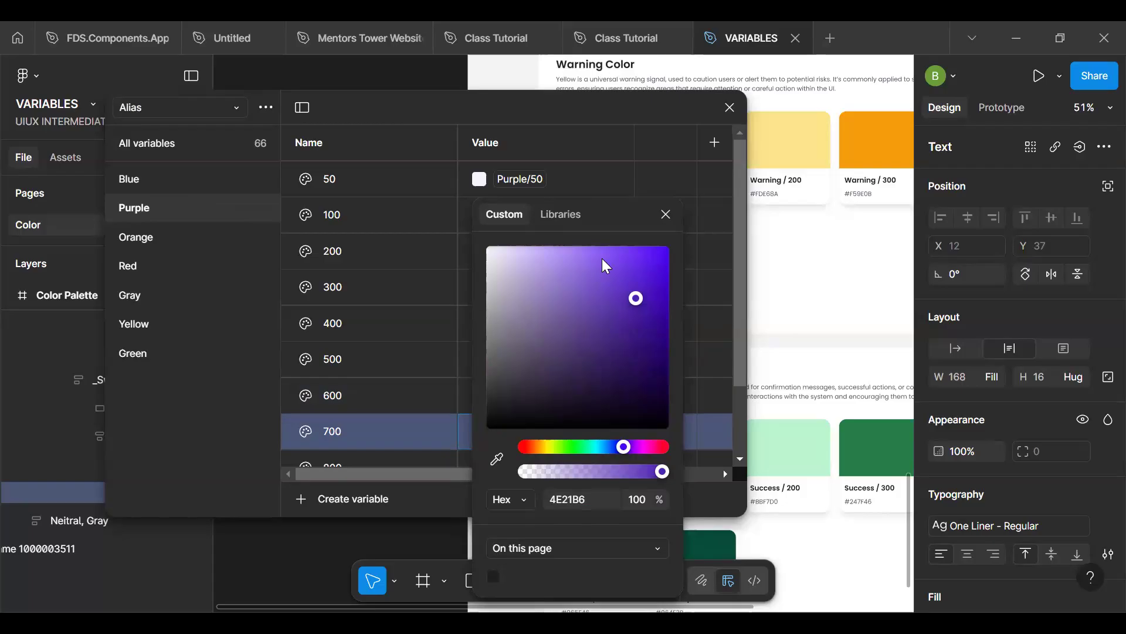
{"action": "left_click", "coordinate": [561, 221]}
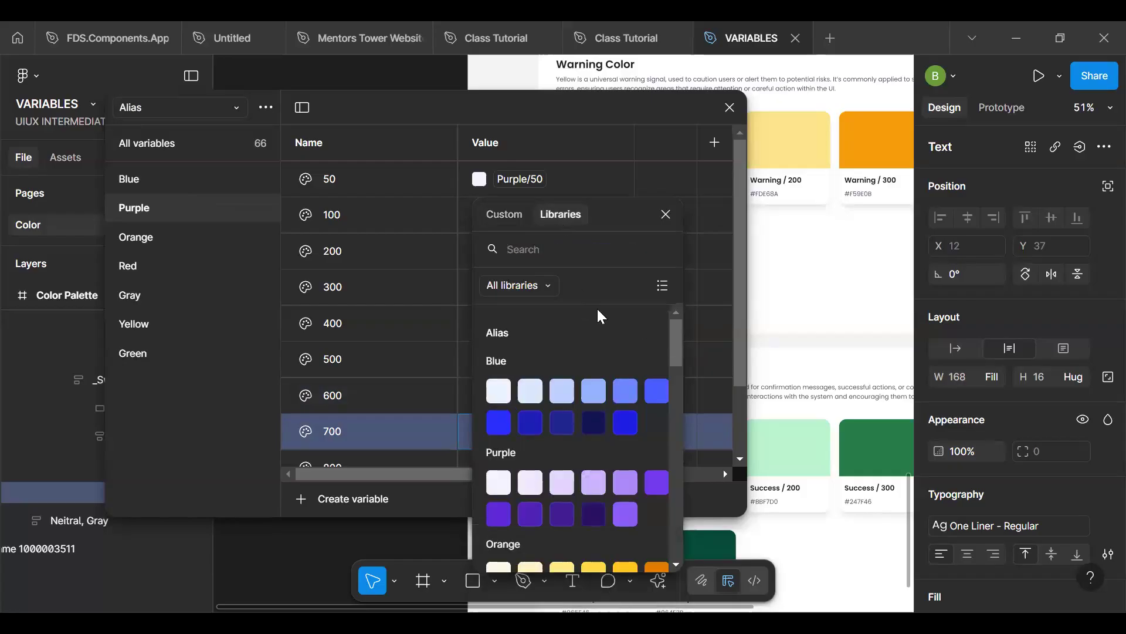
{"action": "type", "text": "700"}
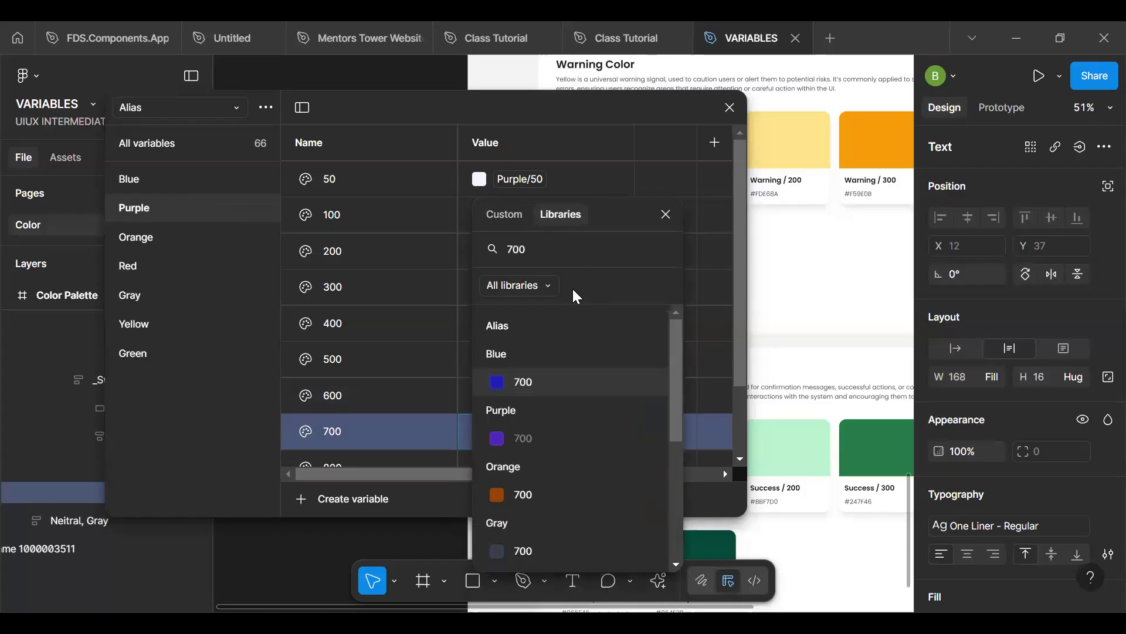
{"action": "left_click_drag", "start_coordinate": [674, 369], "coordinate": [679, 498]}
{"action": "left_click", "coordinate": [551, 438]}
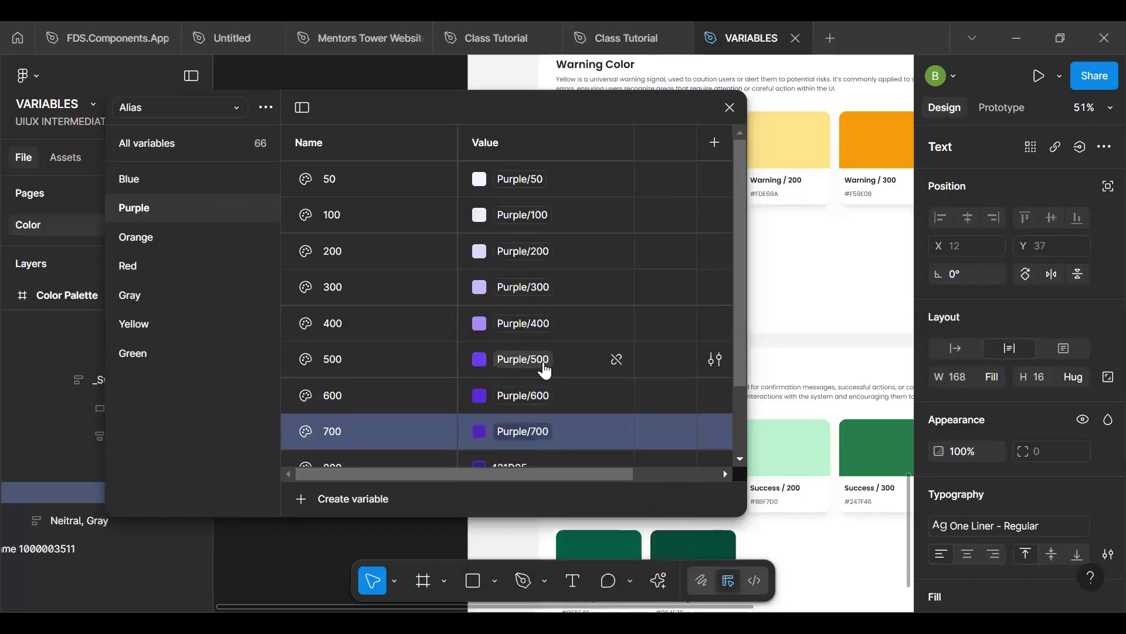
- Link the Alias collection's Purple 800 variable to the Brand collection's Purple/800 variable
{"action": "scroll", "coordinate": [525, 441], "scroll_direction": "down", "scroll_amount": 3}
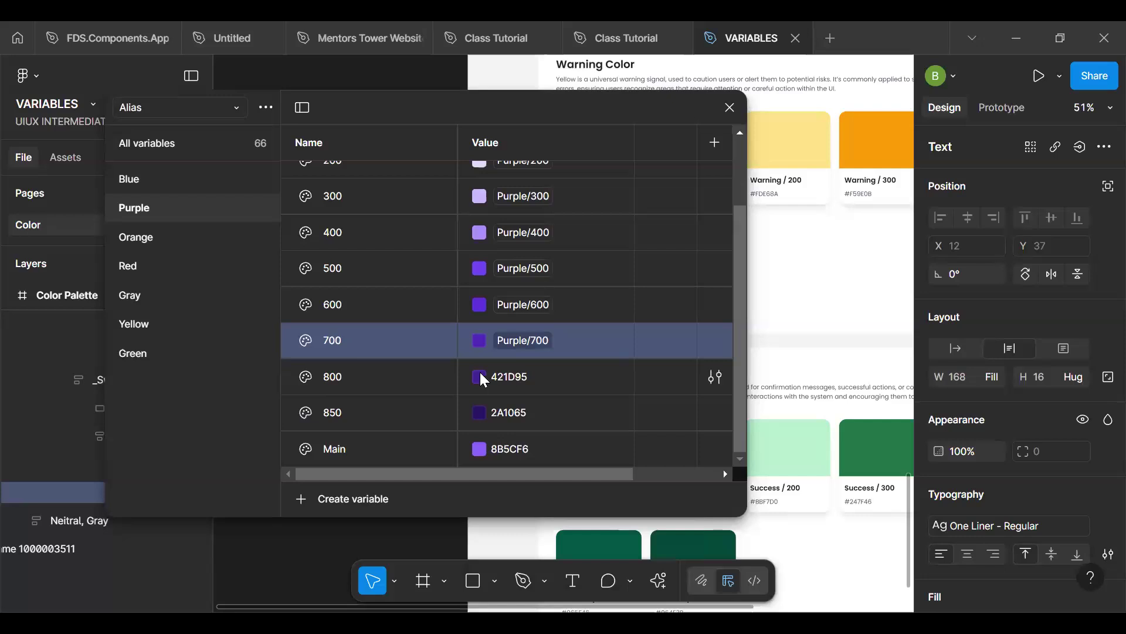
{"action": "left_click", "coordinate": [479, 377]}
{"action": "left_click", "coordinate": [574, 222]}
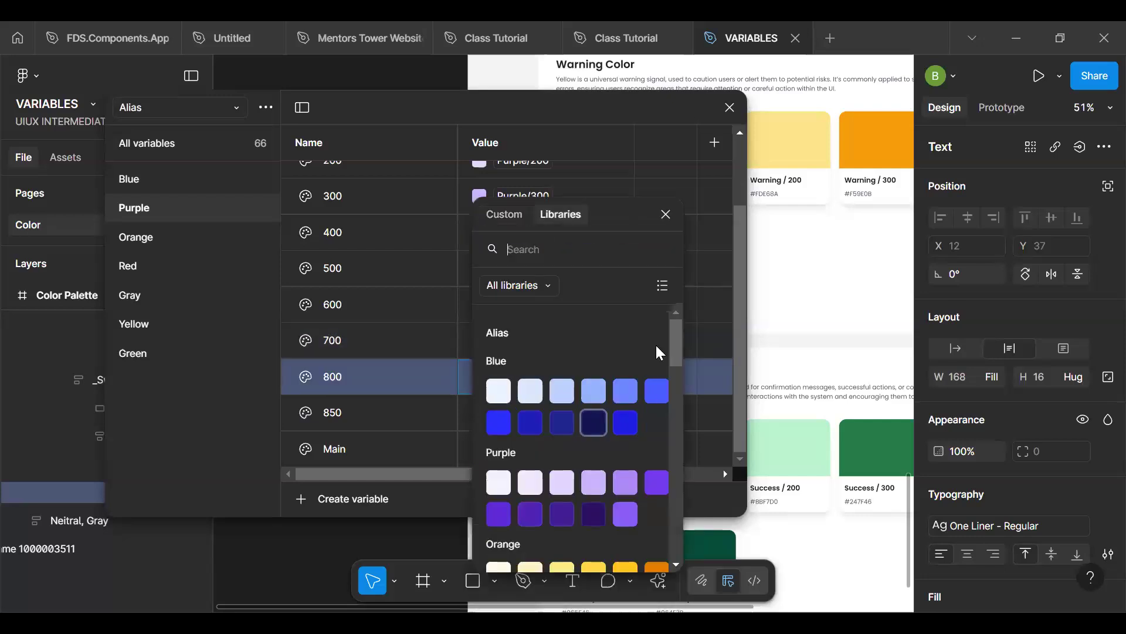
{"action": "left_click_drag", "start_coordinate": [679, 347], "coordinate": [673, 488]}
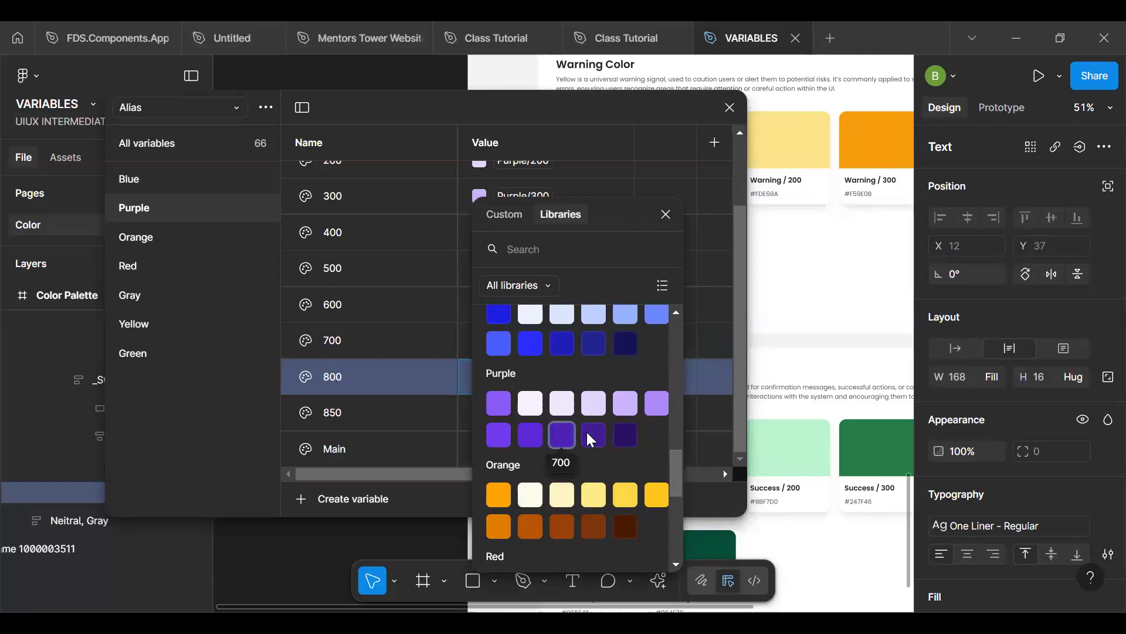
{"action": "left_click", "coordinate": [592, 435]}
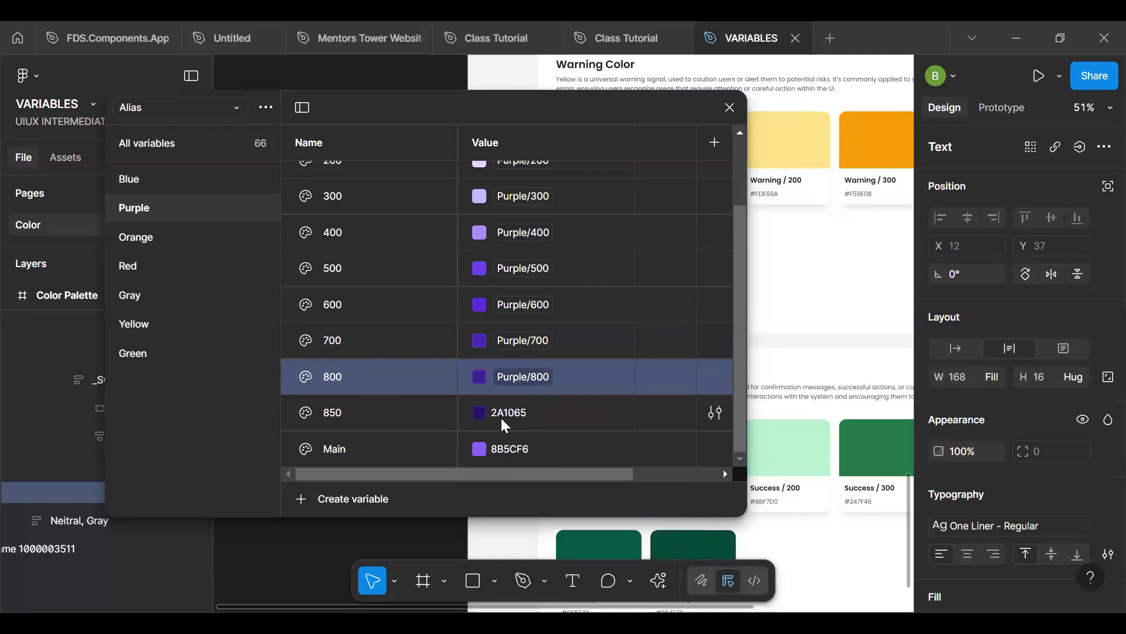
- Link the Alias collection's Purple 850 variable to the Brand collection's Blue/800 variable
{"action": "left_click", "coordinate": [478, 412]}
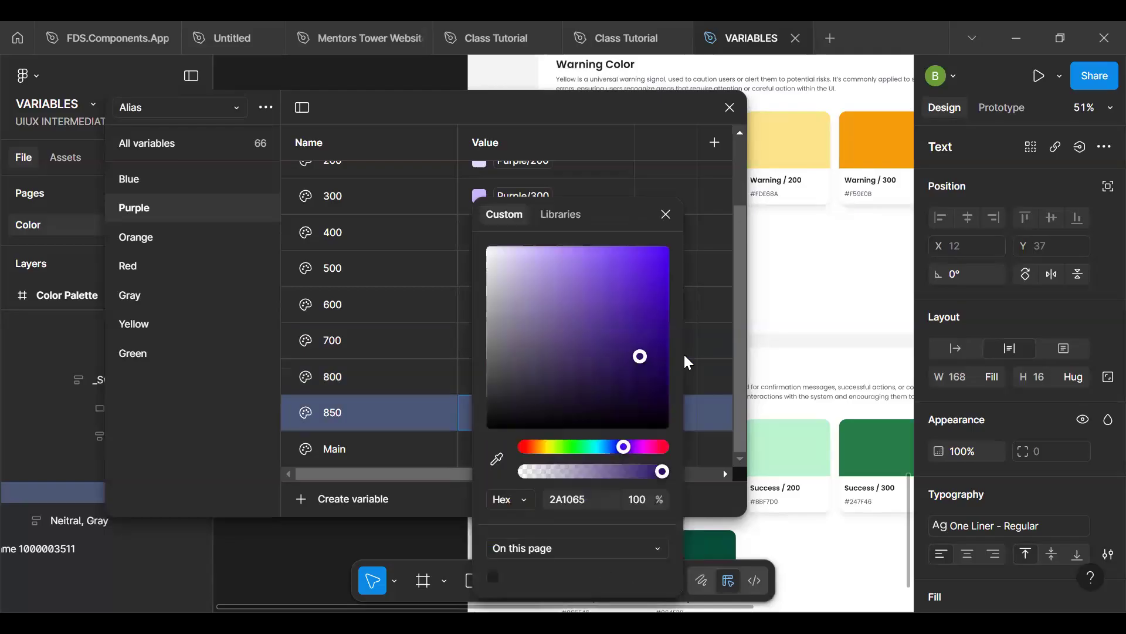
{"action": "left_click", "coordinate": [574, 214]}
{"action": "left_click_drag", "start_coordinate": [677, 346], "coordinate": [654, 440]}
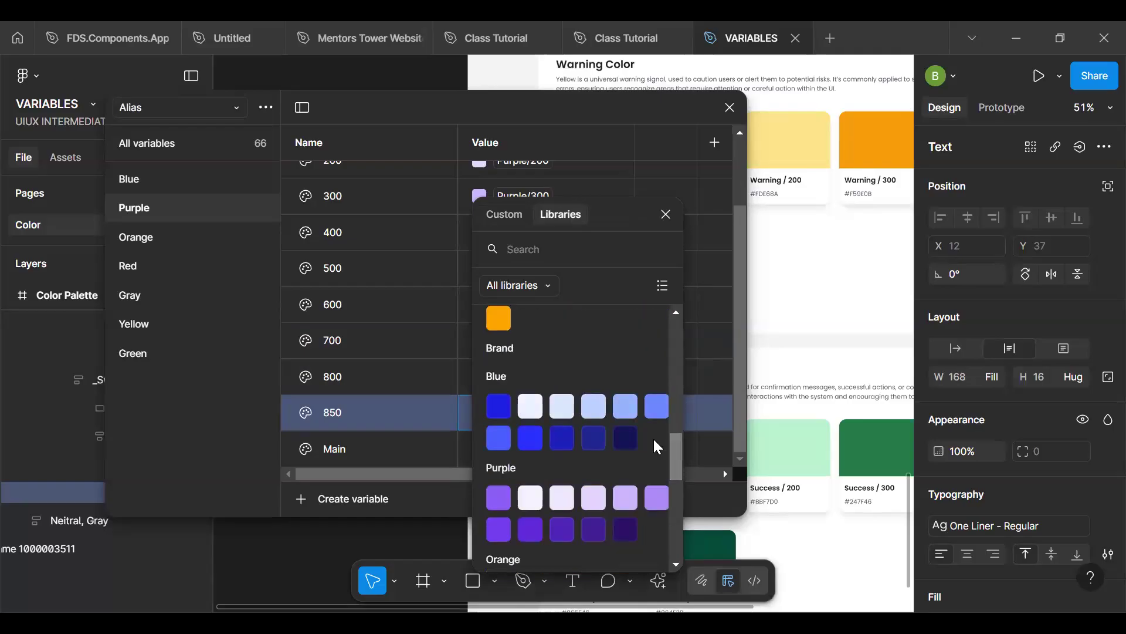
{"action": "left_click", "coordinate": [599, 435]}
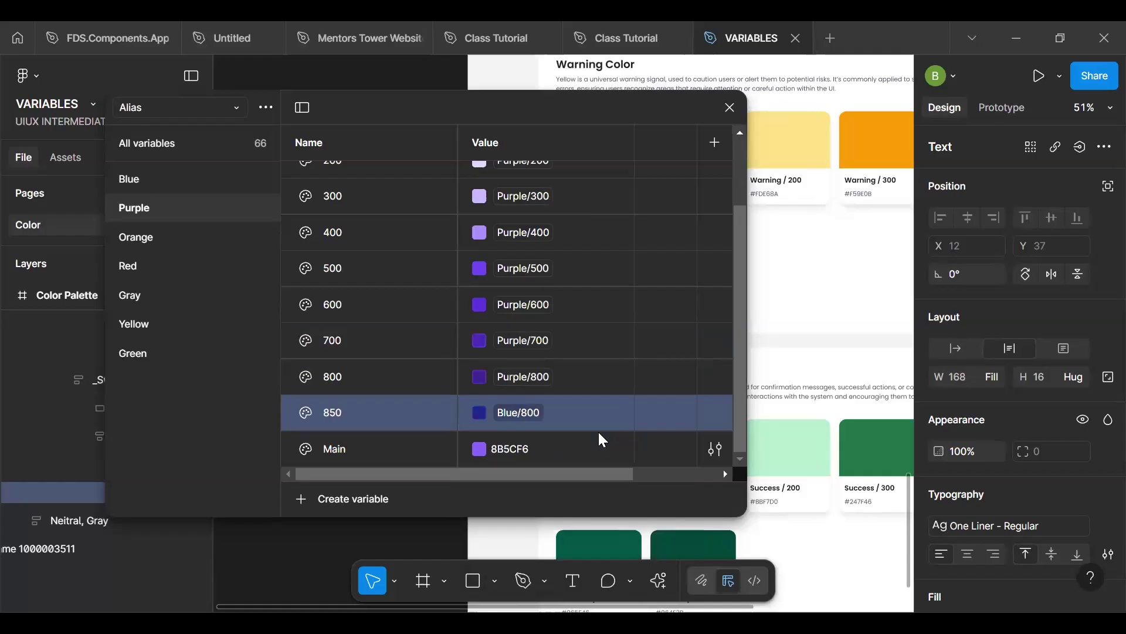
- Relink the Alias collection's Purple 850 variable to the Brand collection's Purple/850 variable
{"action": "left_click", "coordinate": [524, 411]}
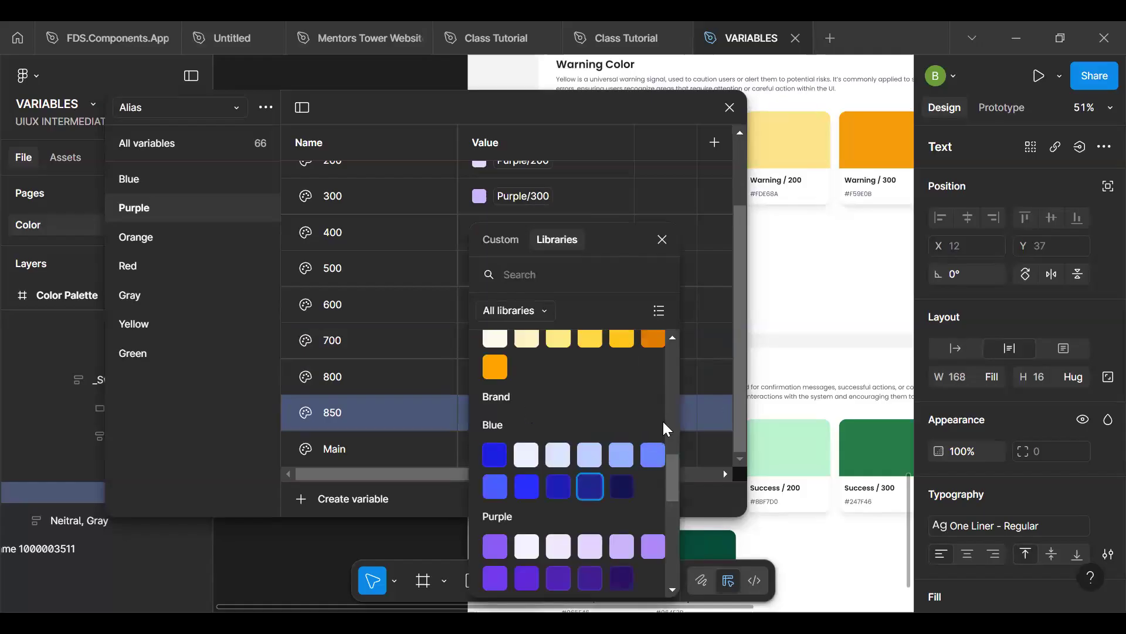
{"action": "left_click_drag", "start_coordinate": [674, 470], "coordinate": [674, 485]}
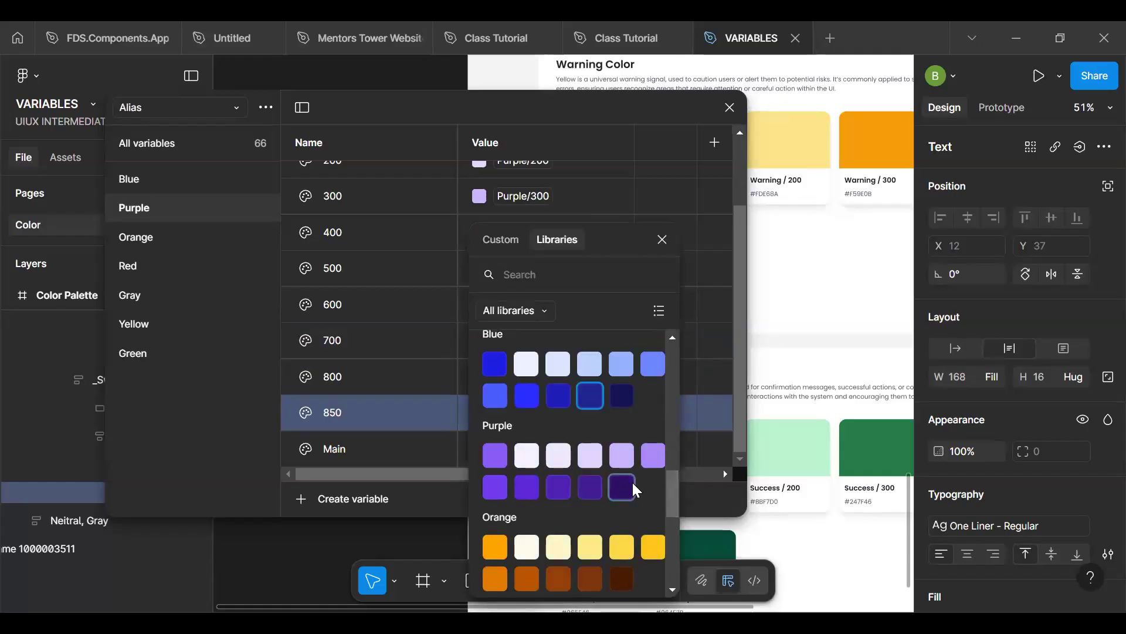
{"action": "left_click", "coordinate": [632, 482]}
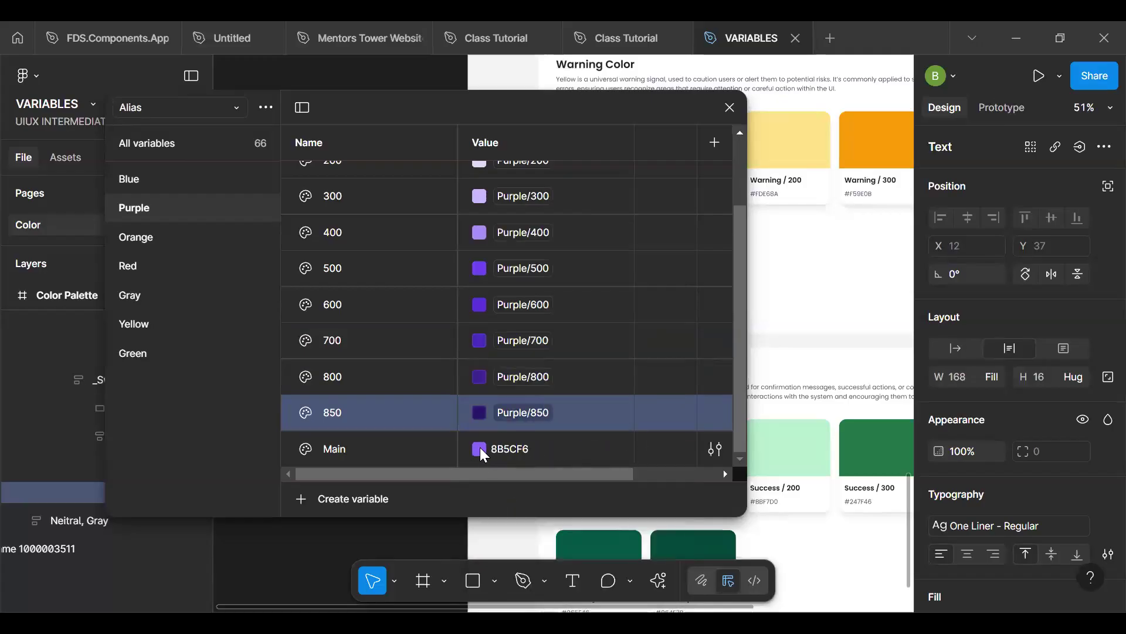
- Search the libraries for "main" and try to link the Alias collection's Purple Main variable to the Brand collection's Purple/Main variable
{"action": "left_click", "coordinate": [479, 448]}
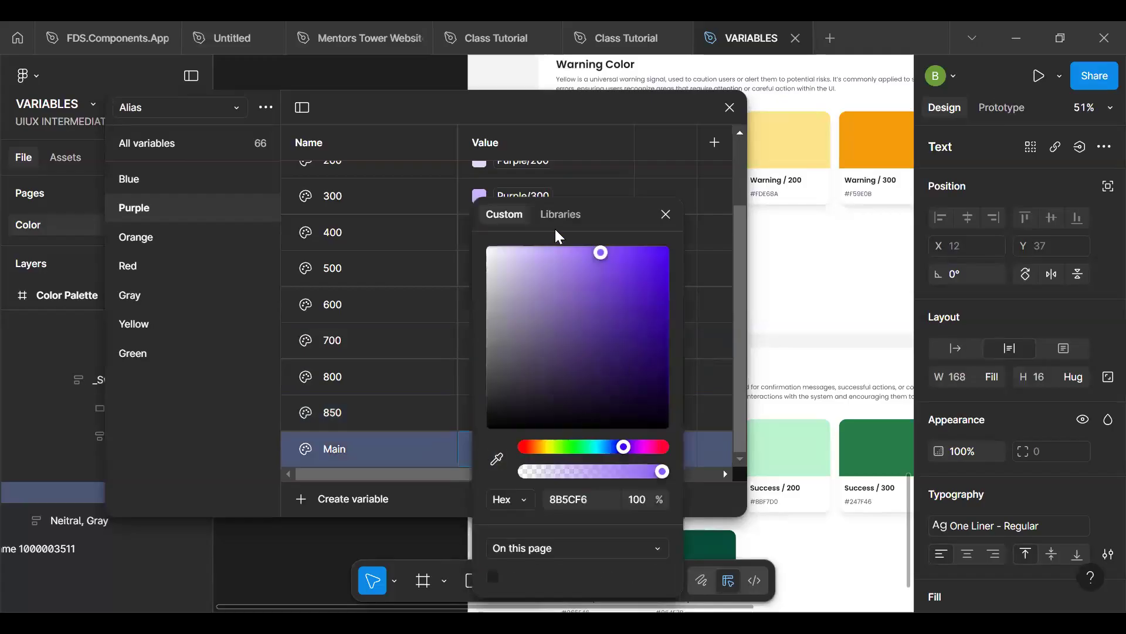
{"action": "left_click", "coordinate": [561, 214]}
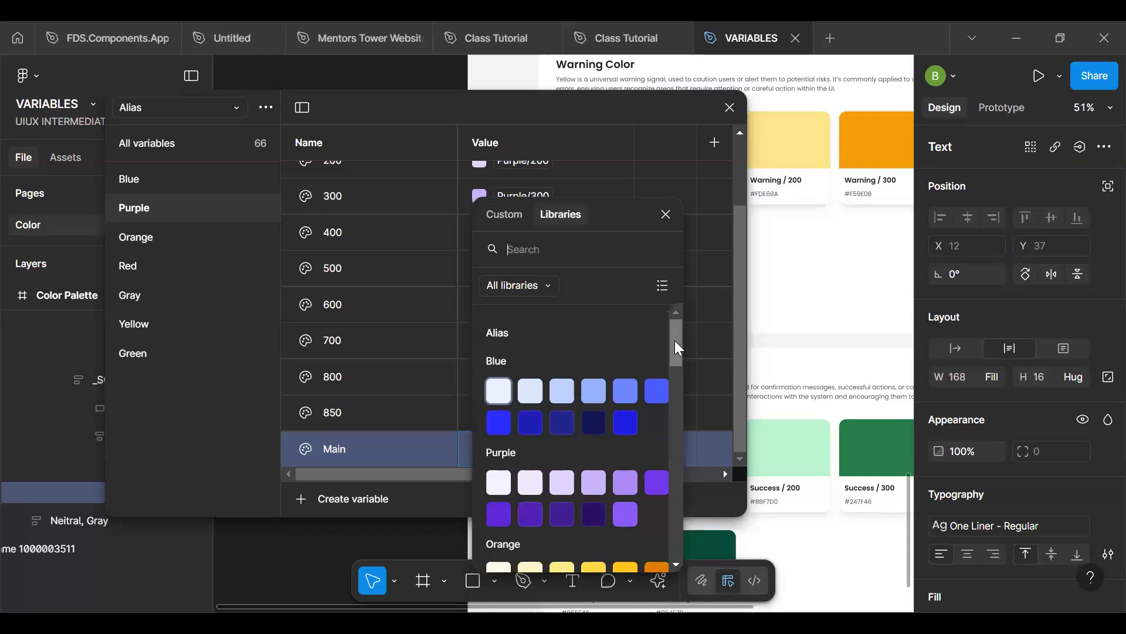
{"action": "type", "text": "main"}
{"action": "left_click_drag", "start_coordinate": [676, 372], "coordinate": [678, 490]}
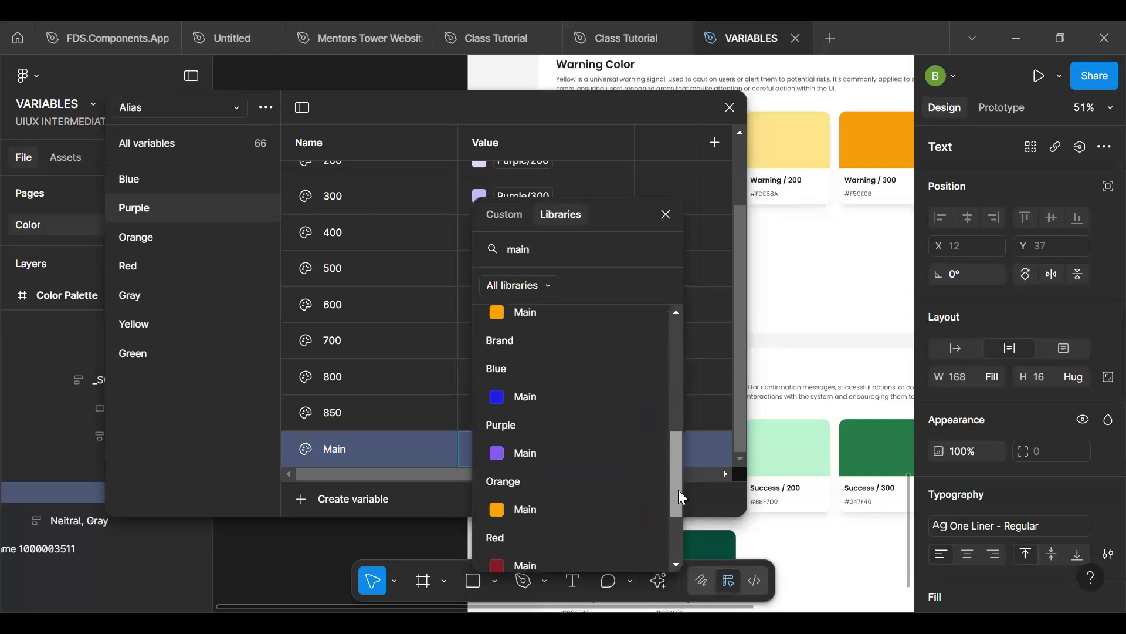
{"action": "left_click", "coordinate": [520, 453]}
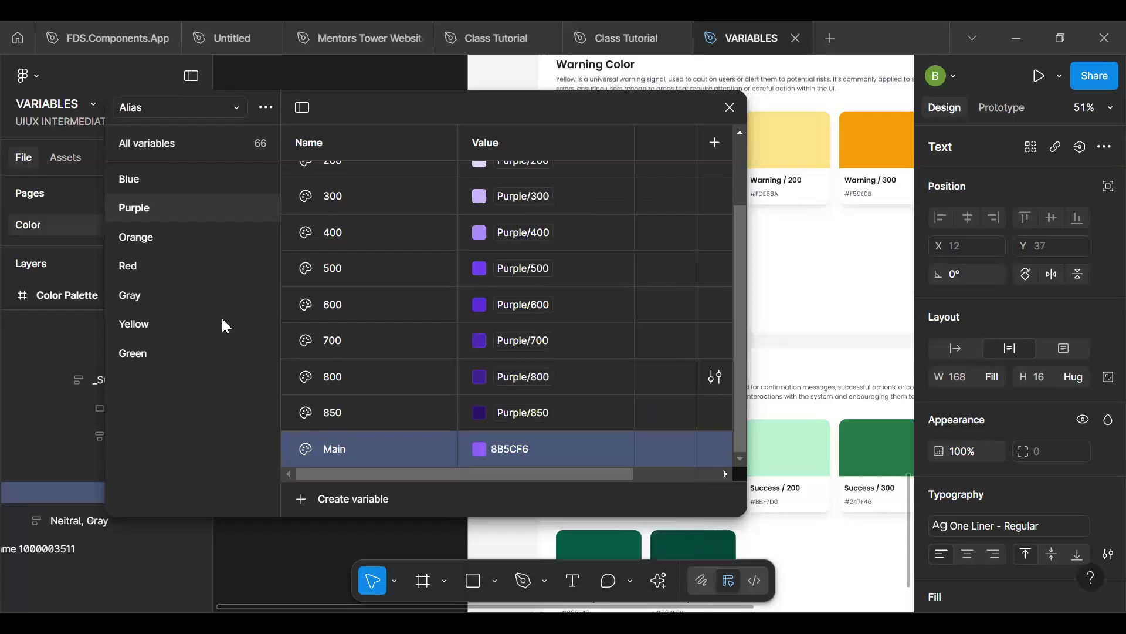
- Link the Alias collection's Orange 50 variable to the Brand collection's Orange/50 variable
{"action": "left_click", "coordinate": [157, 236]}
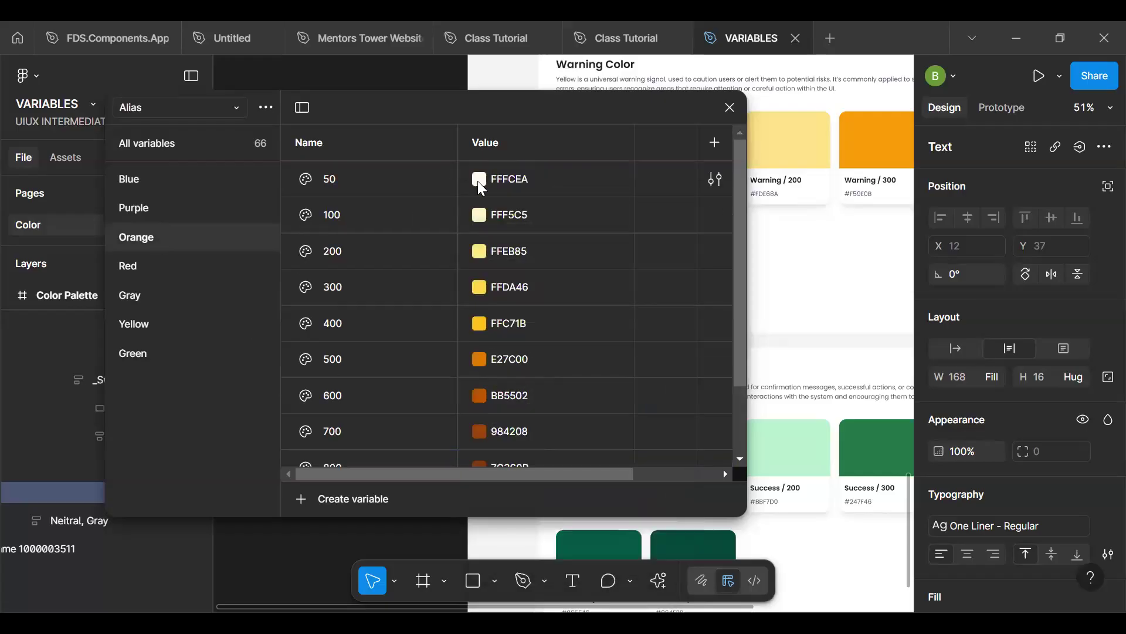
{"action": "right_click", "coordinate": [505, 175]}
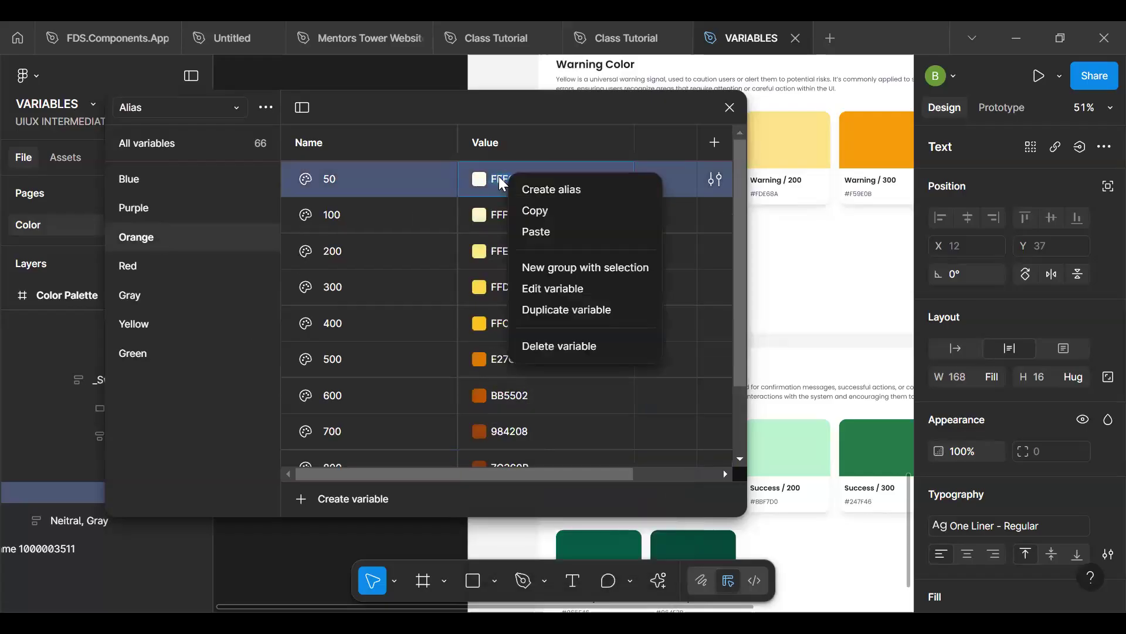
{"action": "left_click", "coordinate": [540, 190]}
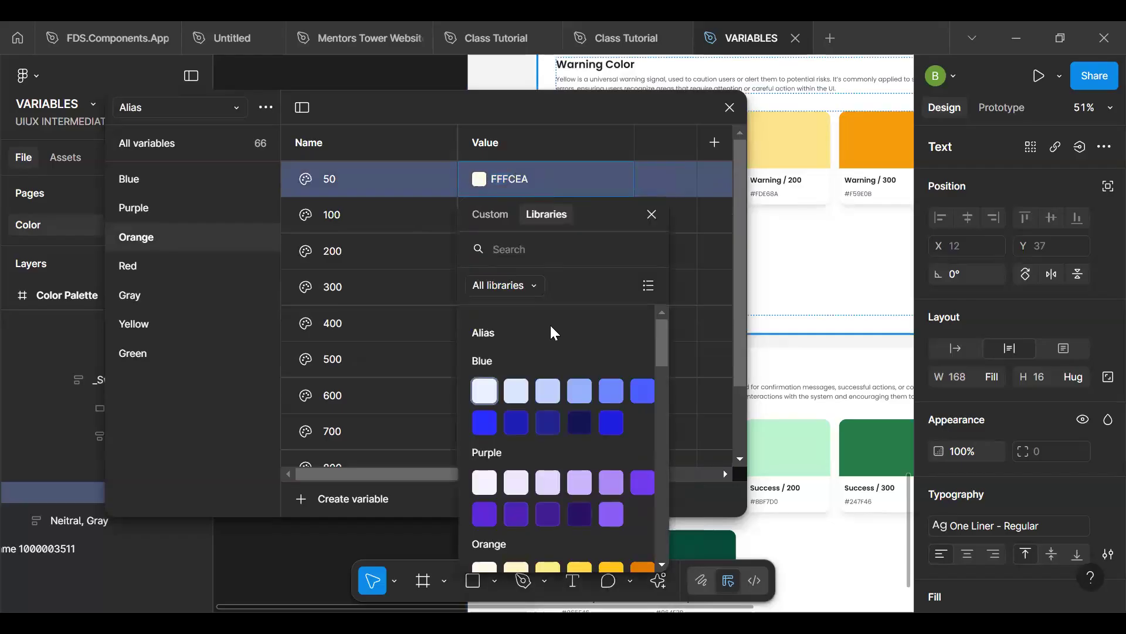
{"action": "scroll", "coordinate": [551, 328], "scroll_direction": "down", "scroll_amount": 5}
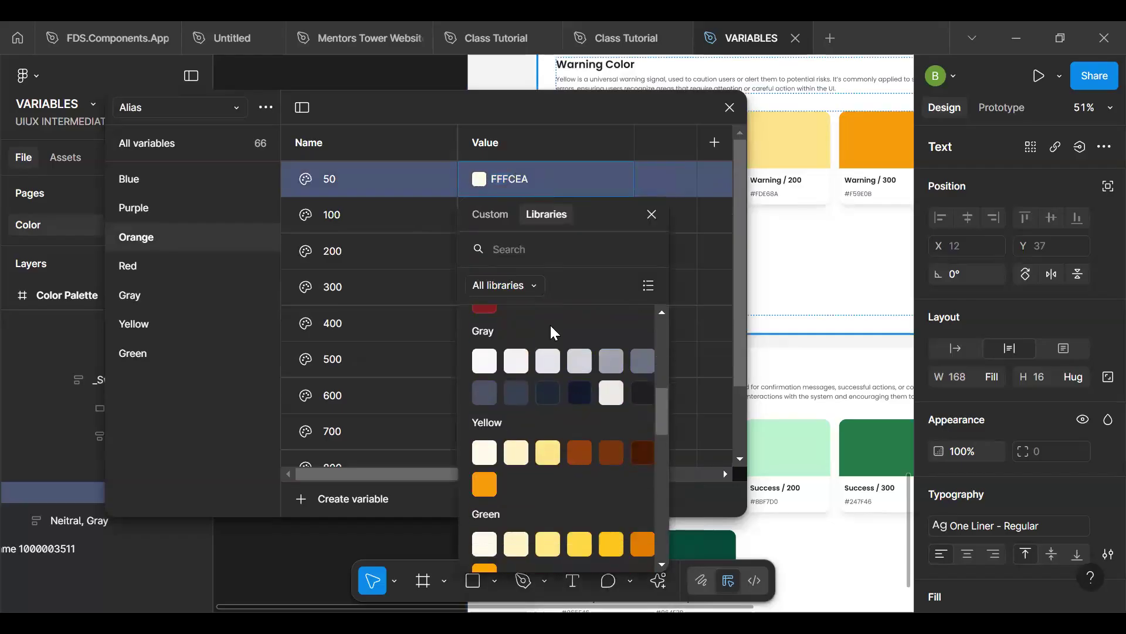
{"action": "scroll", "coordinate": [537, 481], "scroll_direction": "down", "scroll_amount": 8}
{"action": "scroll", "coordinate": [536, 482], "scroll_direction": "up", "scroll_amount": 8}
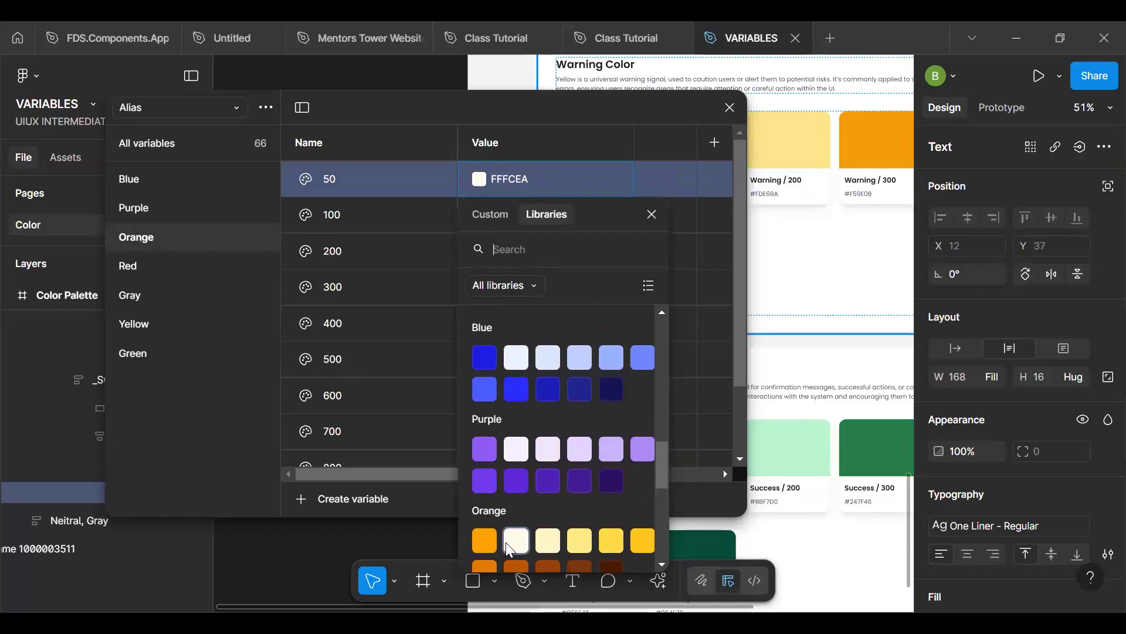
{"action": "left_click", "coordinate": [509, 546]}
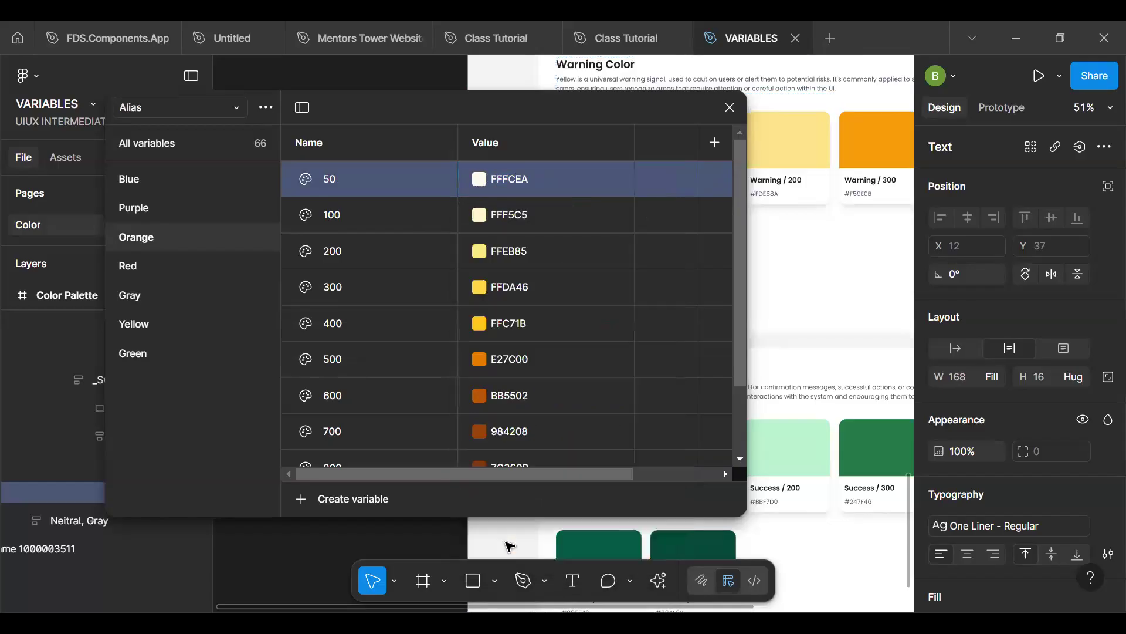
- Link the Alias collection's Orange 100 variable to the Brand collection's Purple/100 variable
{"action": "left_click", "coordinate": [478, 216]}
{"action": "left_click", "coordinate": [558, 213]}
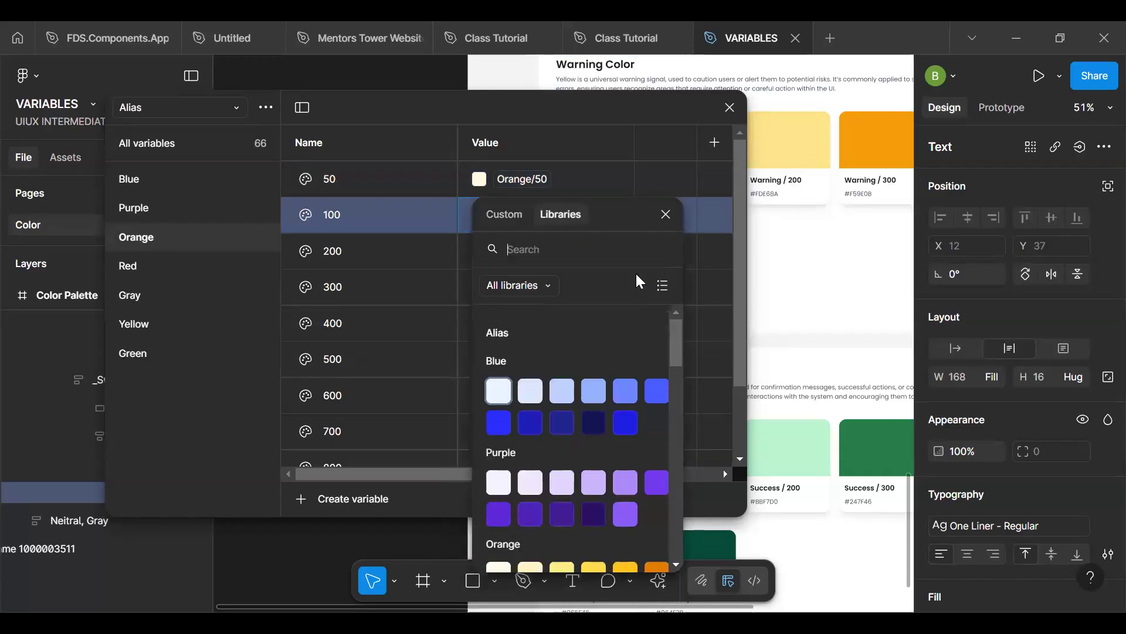
{"action": "left_click_drag", "start_coordinate": [673, 334], "coordinate": [675, 476]}
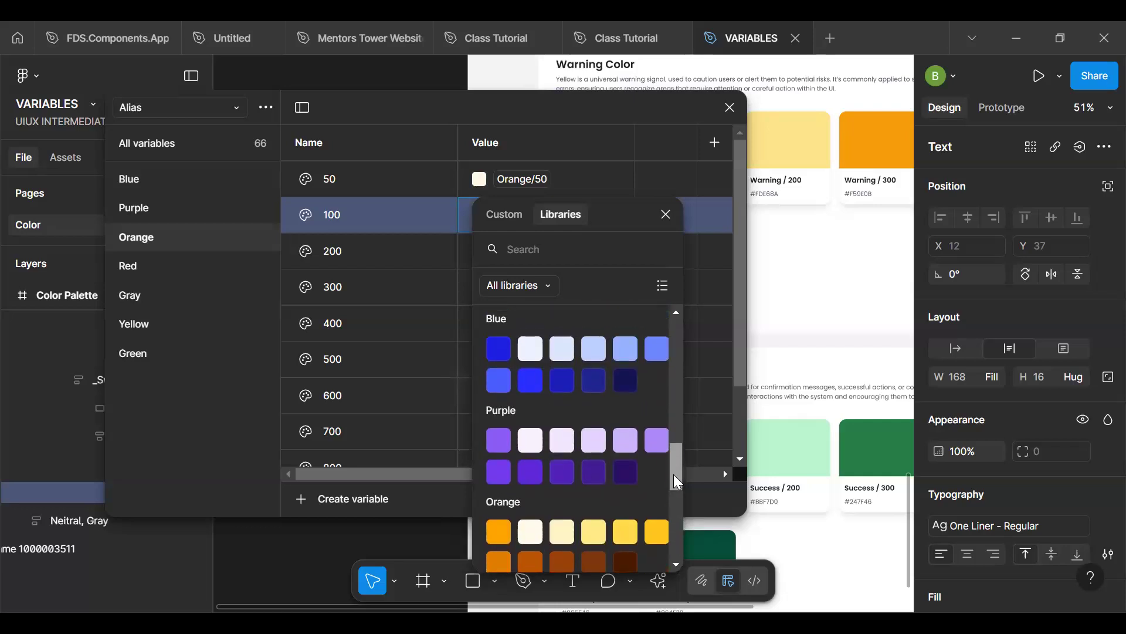
{"action": "left_click", "coordinate": [566, 447]}
- Link the Alias collection's Orange 200 variable to the Brand collection's Orange/200 variable
{"action": "left_click", "coordinate": [479, 251]}
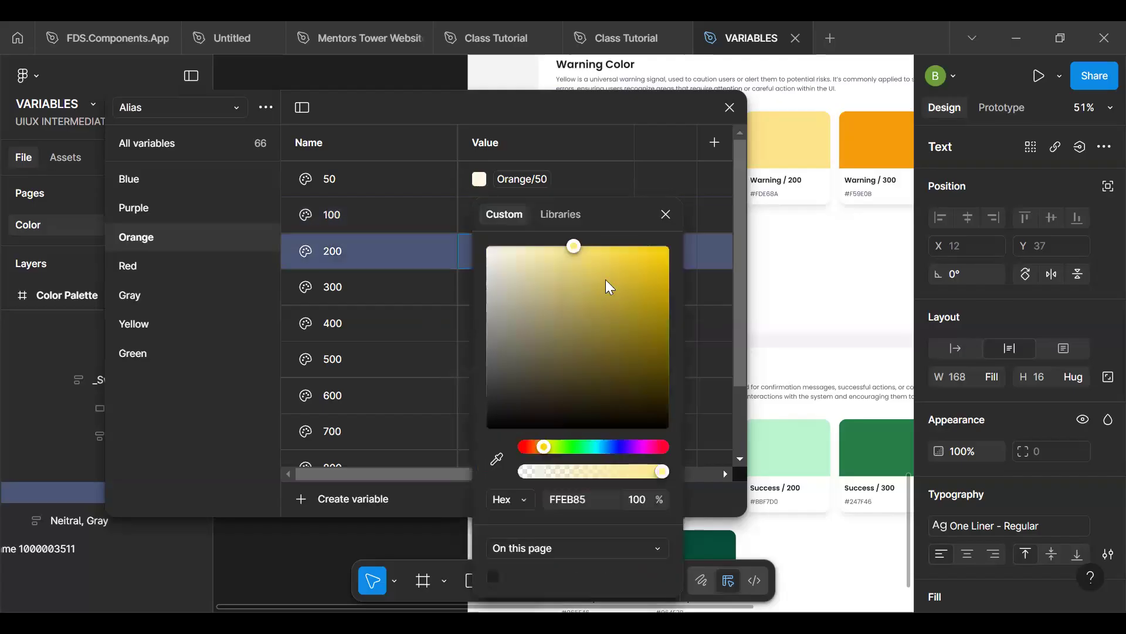
{"action": "left_click", "coordinate": [563, 212]}
{"action": "left_click_drag", "start_coordinate": [678, 342], "coordinate": [671, 485]}
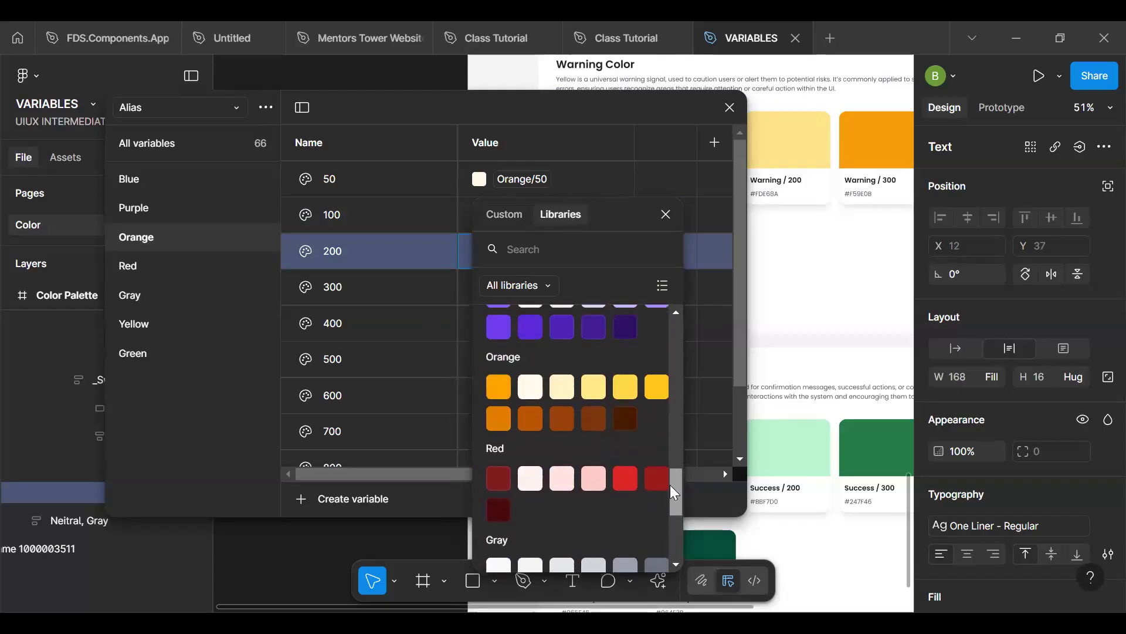
{"action": "left_click", "coordinate": [589, 387]}
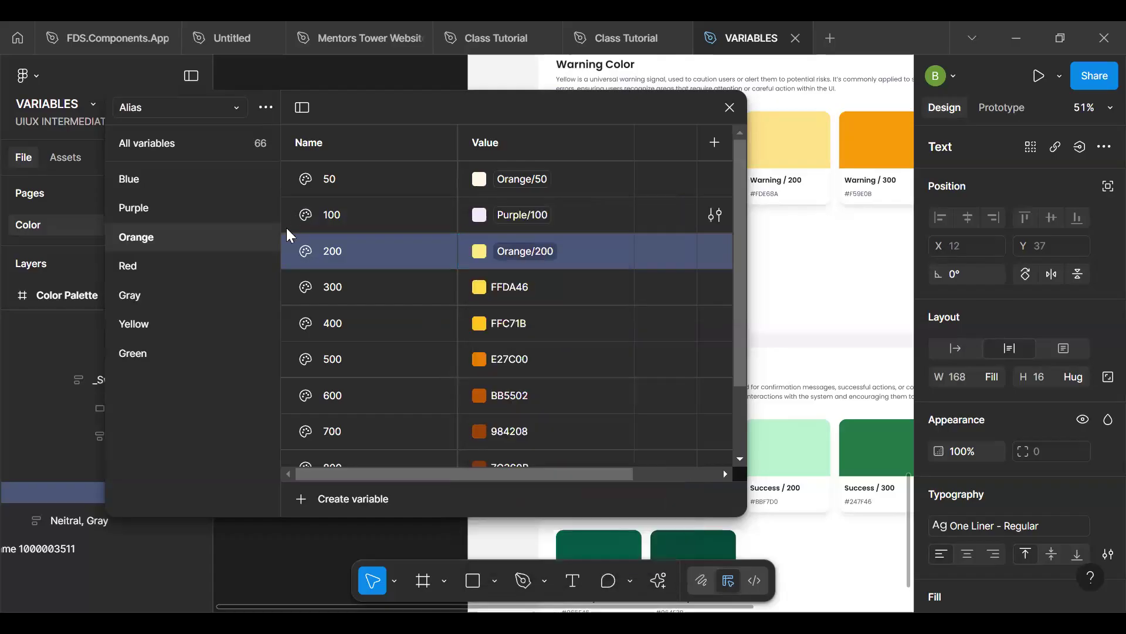
- Search the libraries for "300" and link the Alias collection's Orange 300 variable to the Brand collection's Orange/300 variable
{"action": "left_click", "coordinate": [480, 287]}
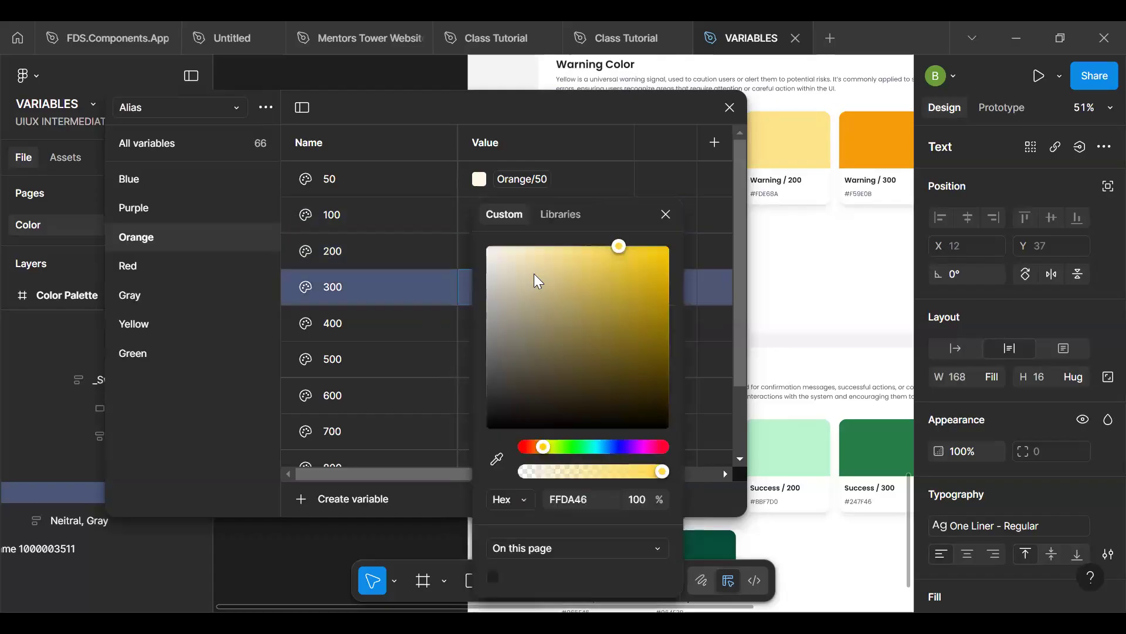
{"action": "left_click", "coordinate": [569, 214]}
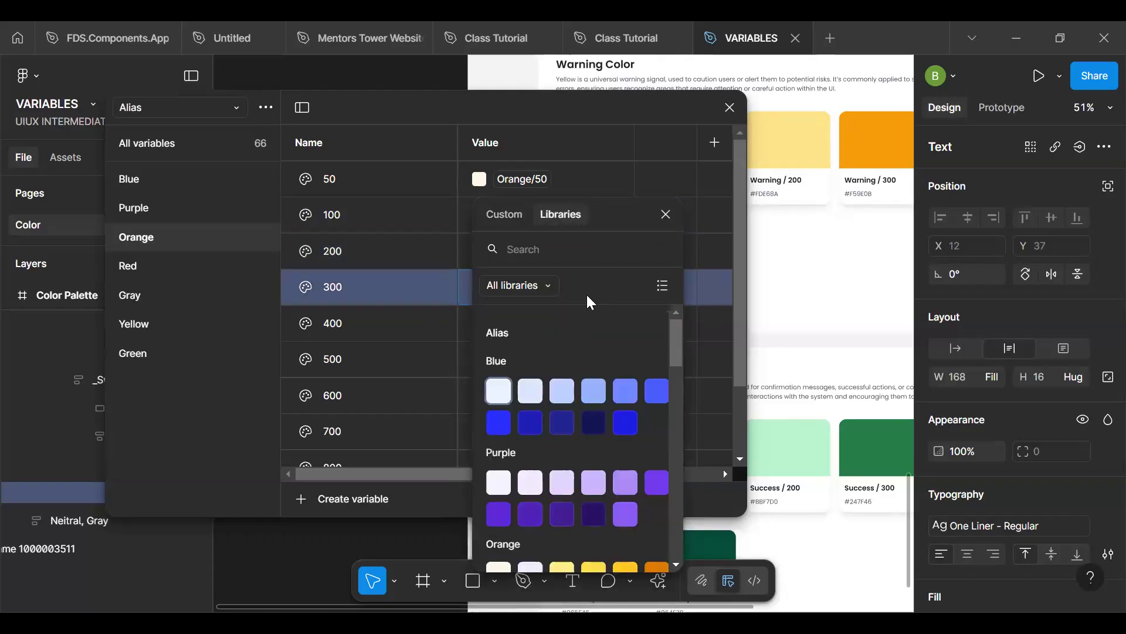
{"action": "type", "text": "300"}
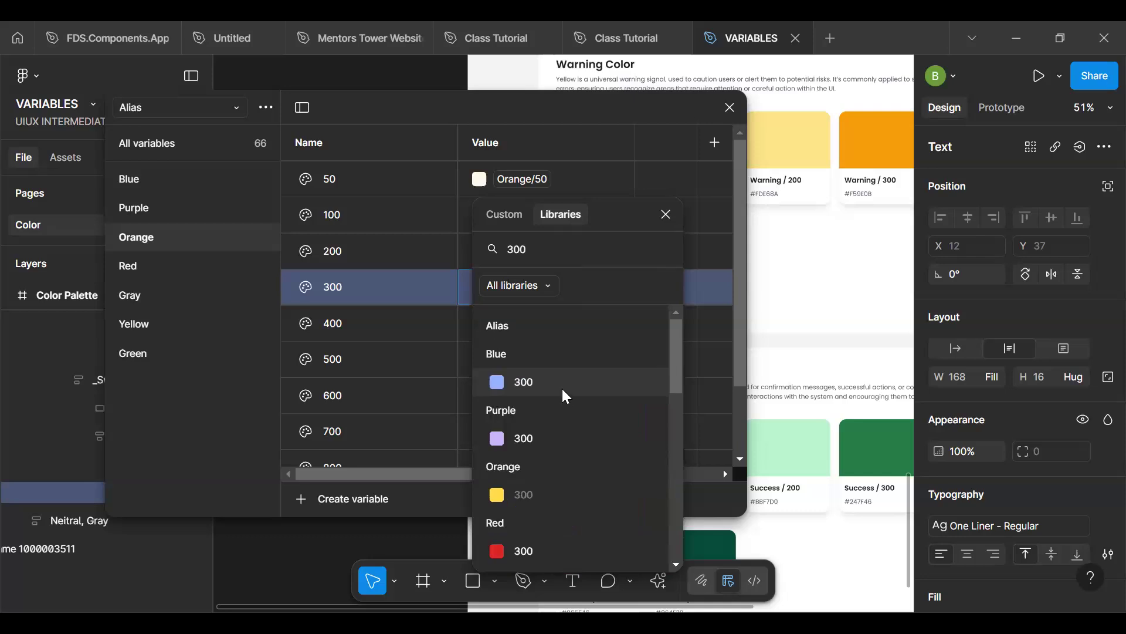
{"action": "scroll", "coordinate": [534, 523], "scroll_direction": "down", "scroll_amount": 5}
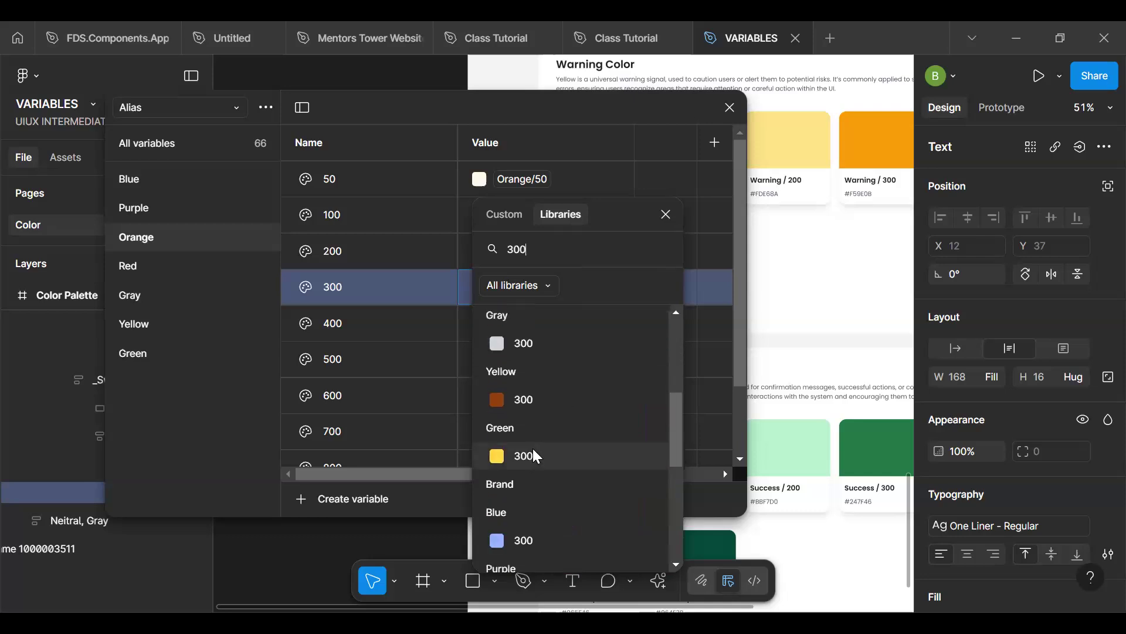
{"action": "scroll", "coordinate": [543, 470], "scroll_direction": "down", "scroll_amount": 5}
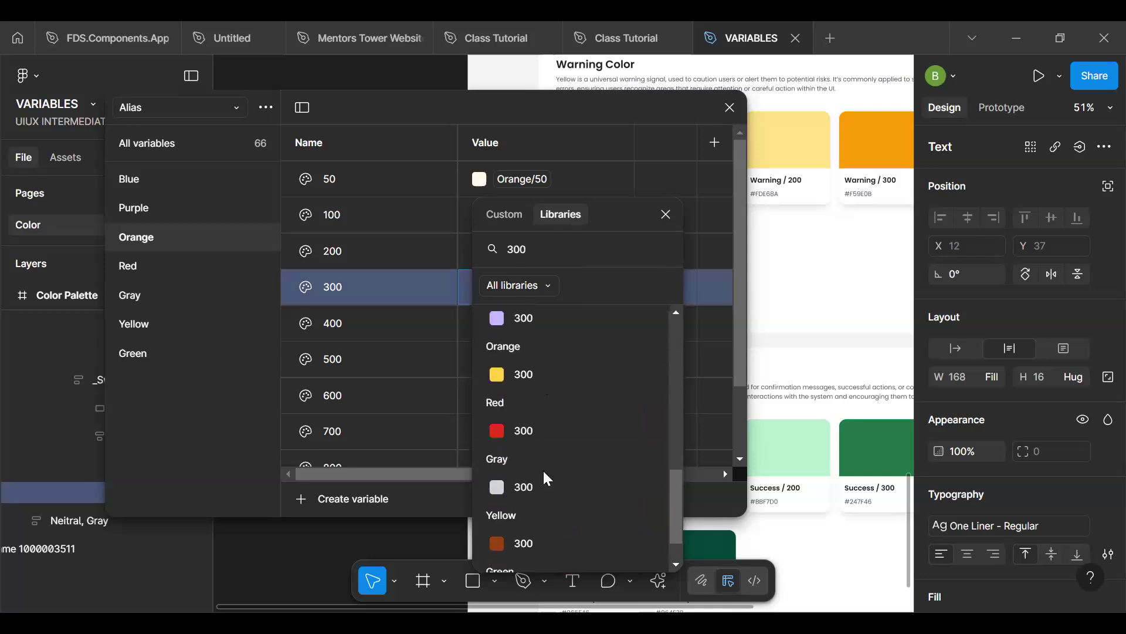
{"action": "left_click", "coordinate": [533, 372]}
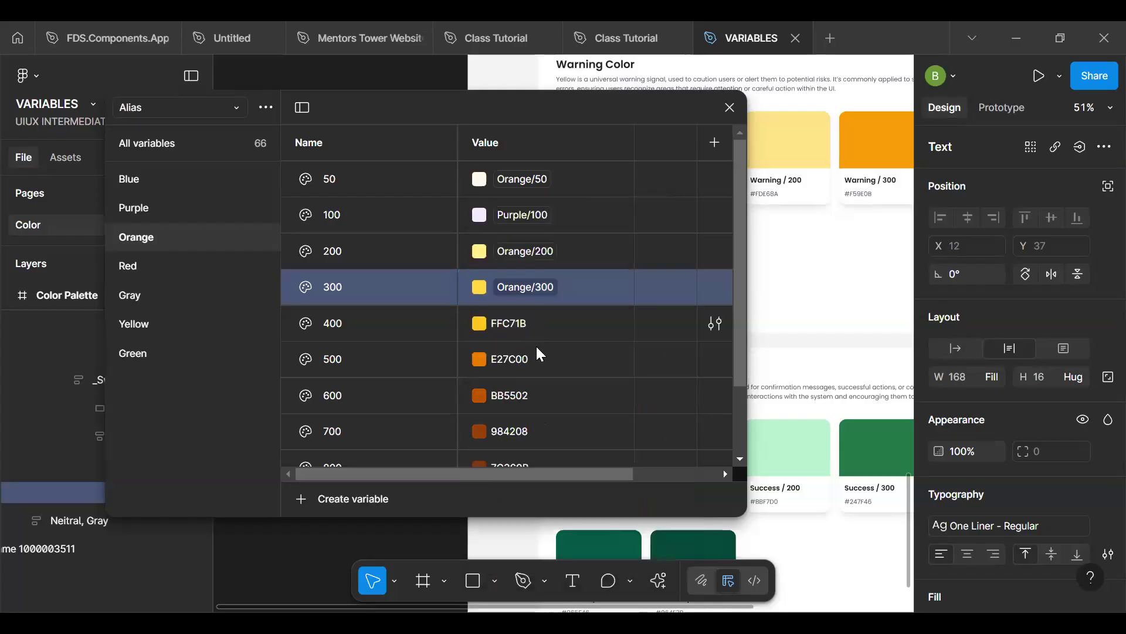
- Relink the Alias collection's Orange 100 variable to the Brand collection's Orange/100 variable
{"action": "left_click", "coordinate": [525, 216]}
{"action": "type", "text": "100"}
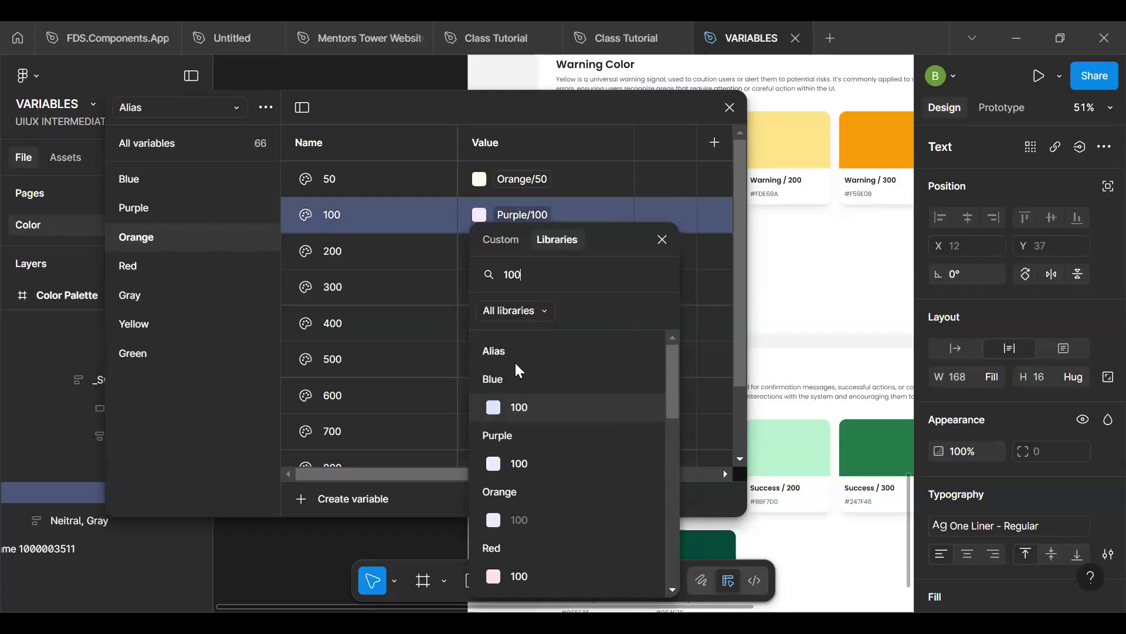
{"action": "scroll", "coordinate": [529, 389], "scroll_direction": "down", "scroll_amount": 3}
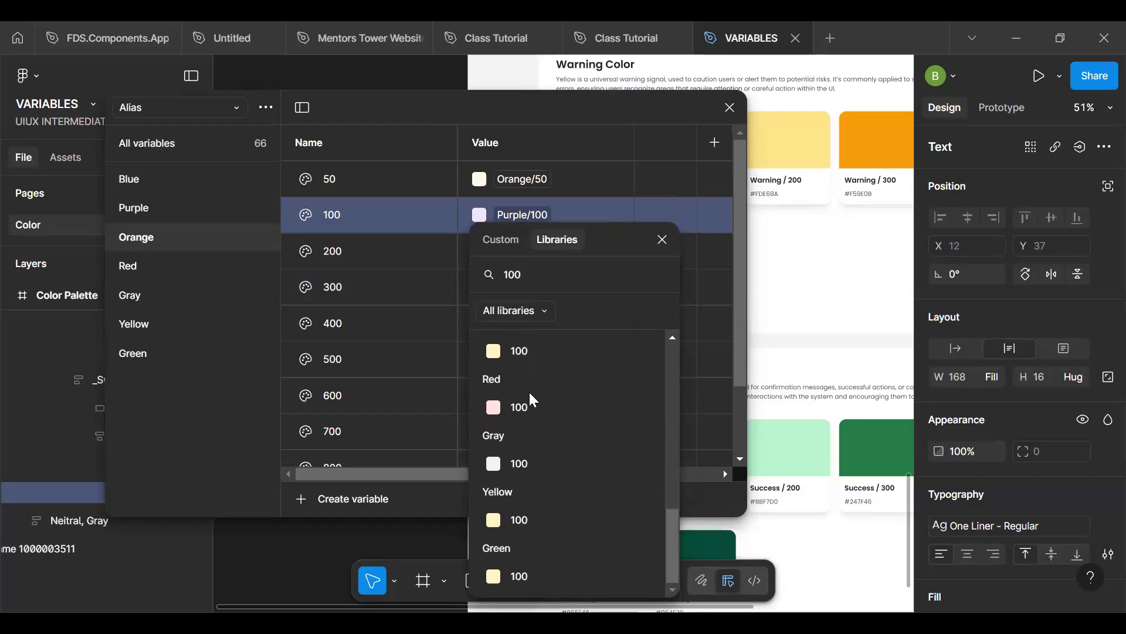
{"action": "scroll", "coordinate": [529, 389], "scroll_direction": "up", "scroll_amount": 4}
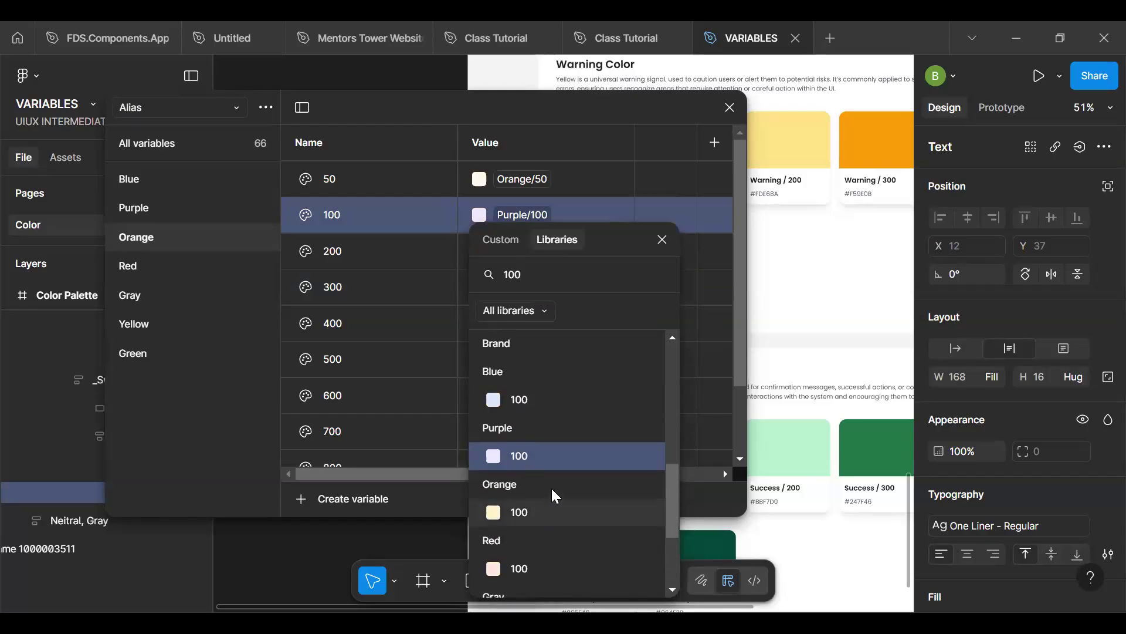
{"action": "left_click", "coordinate": [516, 512]}
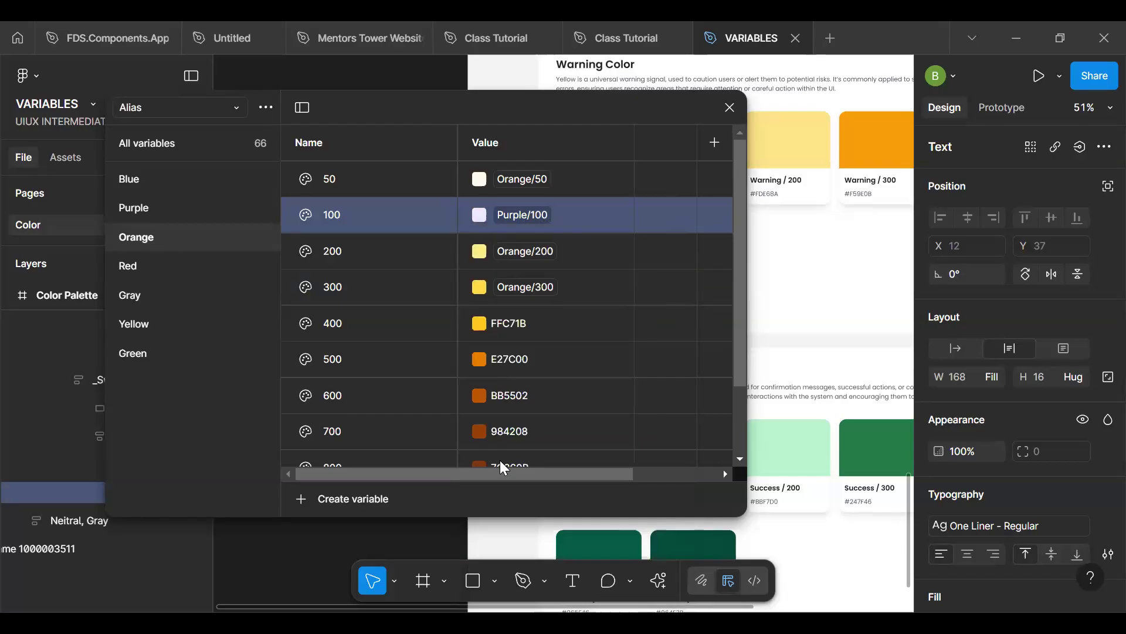
- Search the libraries for "400" and link the Alias collection's Orange 400 variable to the Brand collection's Orange/400 variable
{"action": "left_click", "coordinate": [480, 324]}
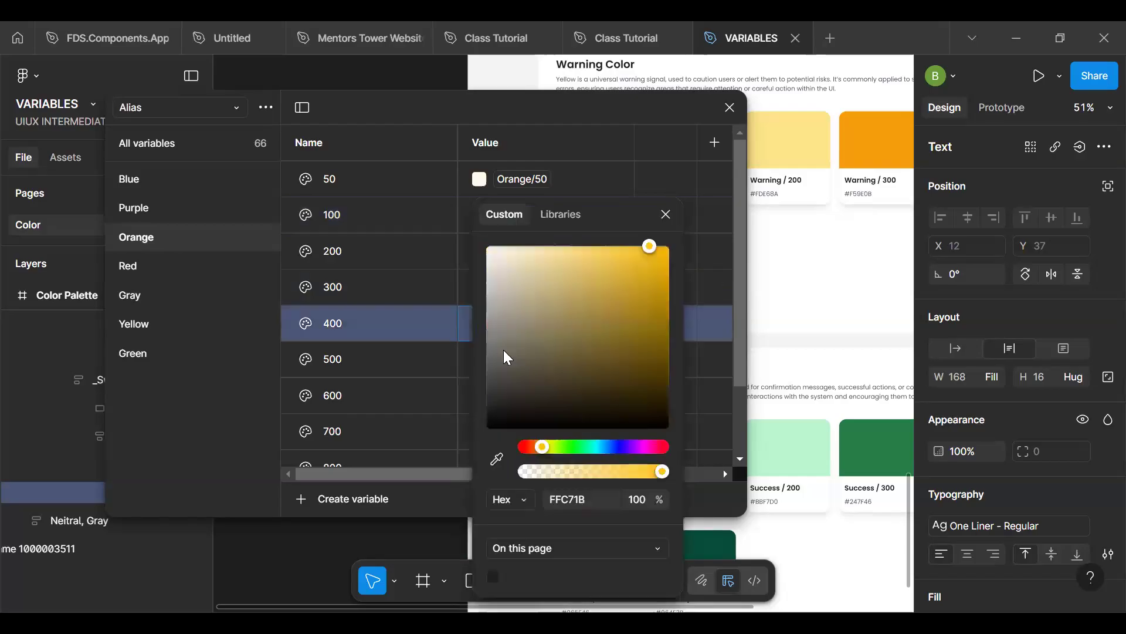
{"action": "left_click", "coordinate": [559, 212]}
{"action": "type", "text": "400"}
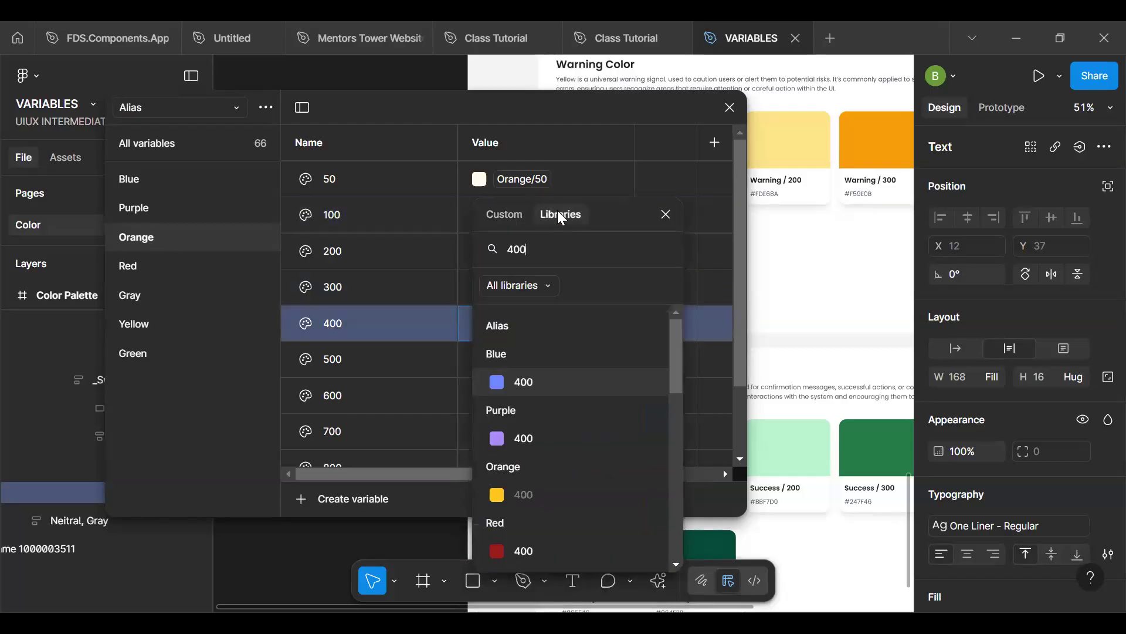
{"action": "scroll", "coordinate": [533, 533], "scroll_direction": "down", "scroll_amount": 3}
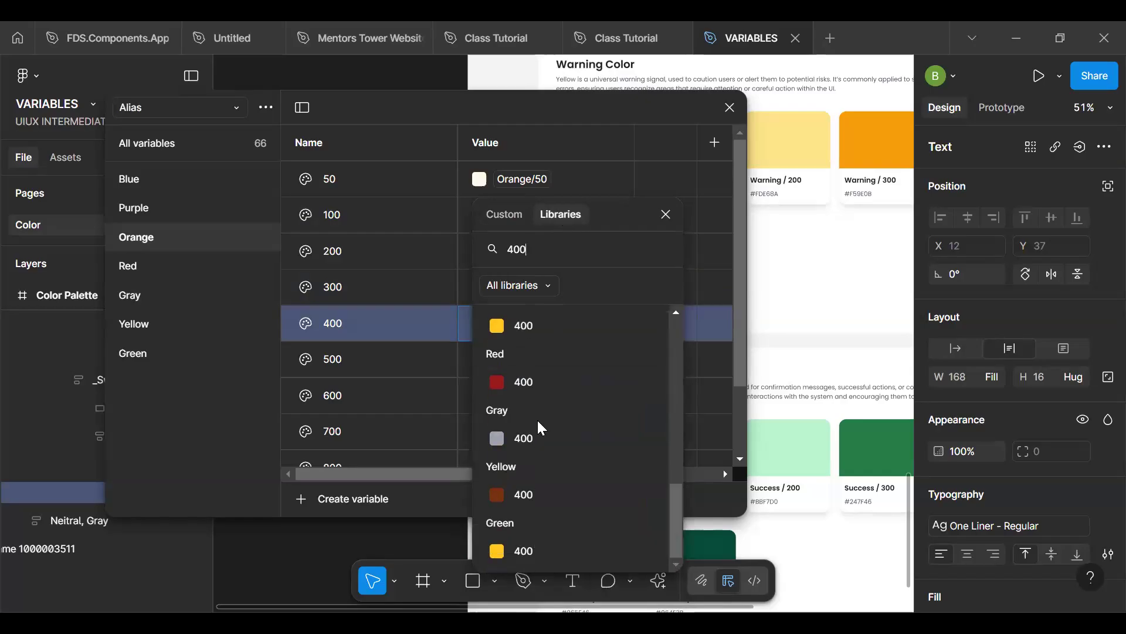
{"action": "left_click", "coordinate": [533, 325]}
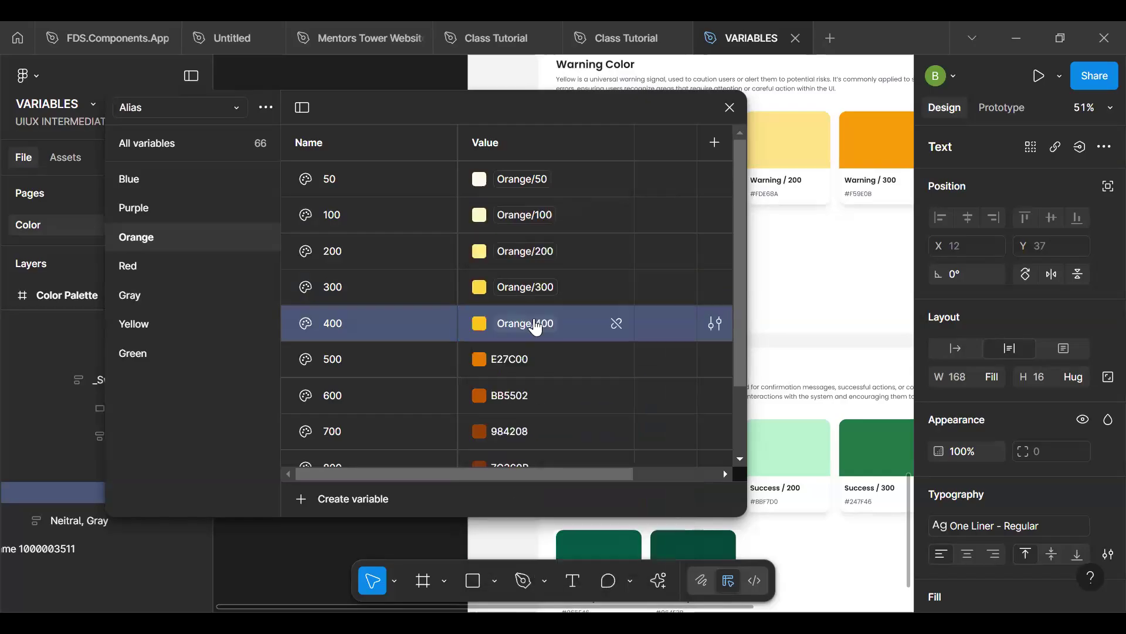
- Search the libraries for "500" and link the Alias collection's Orange 500 variable to the Brand collection's Orange/500 variable
{"action": "left_click", "coordinate": [480, 358]}
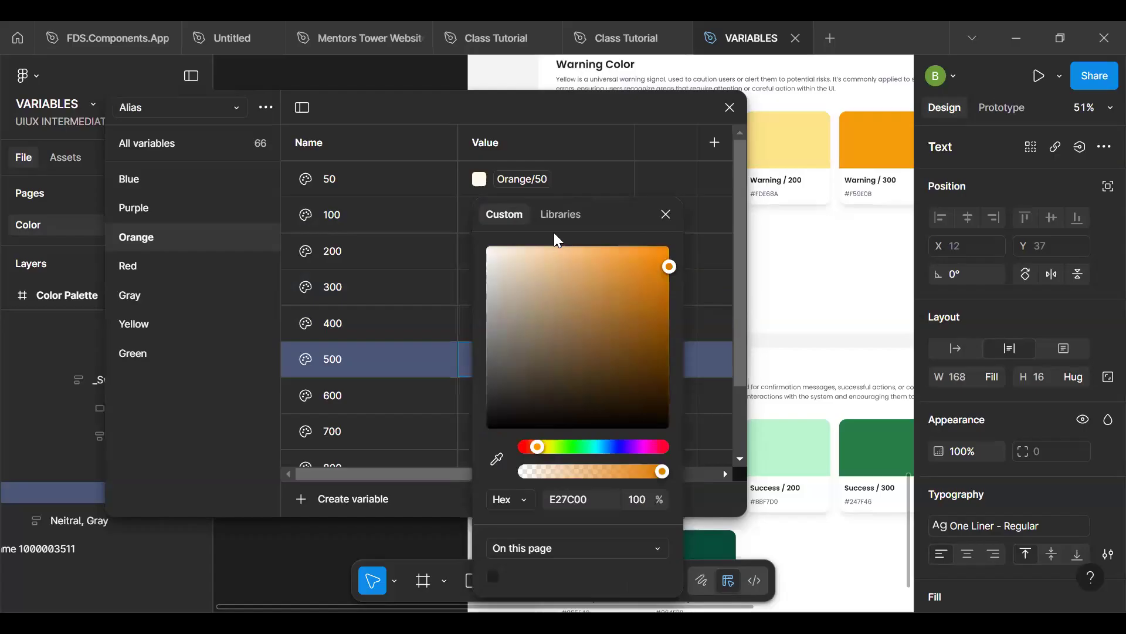
{"action": "left_click", "coordinate": [560, 215]}
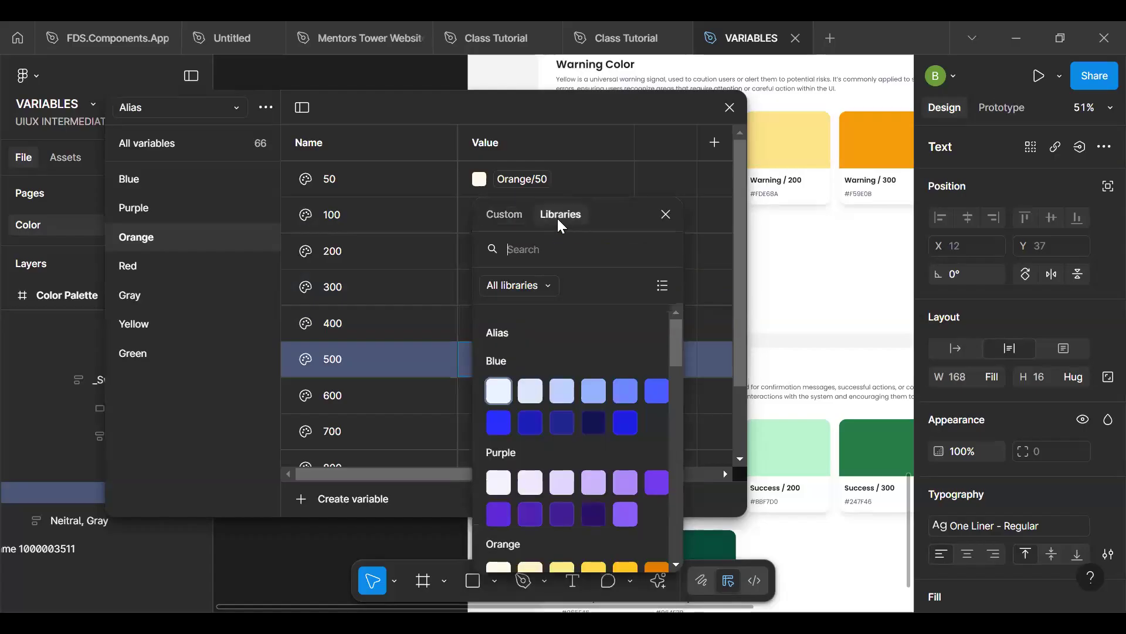
{"action": "type", "text": "500"}
{"action": "scroll", "coordinate": [525, 499], "scroll_direction": "down", "scroll_amount": 3}
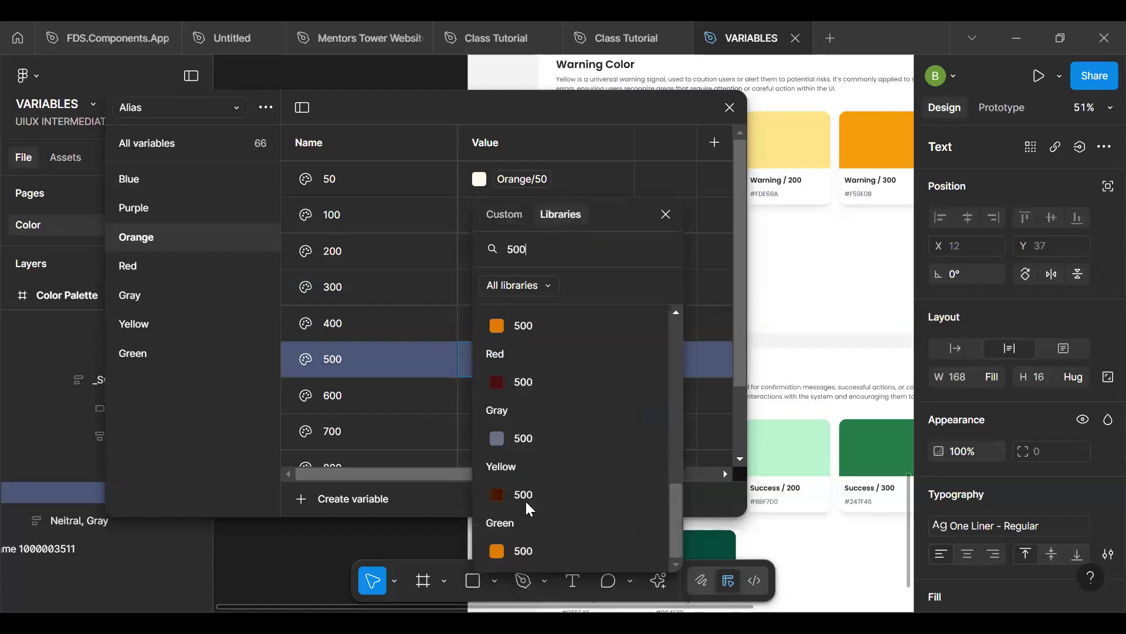
{"action": "left_click", "coordinate": [517, 329]}
- Search the libraries for "600" and link the Alias collection's Orange 600 variable to the Brand collection's Orange/600 variable
{"action": "left_click", "coordinate": [476, 391]}
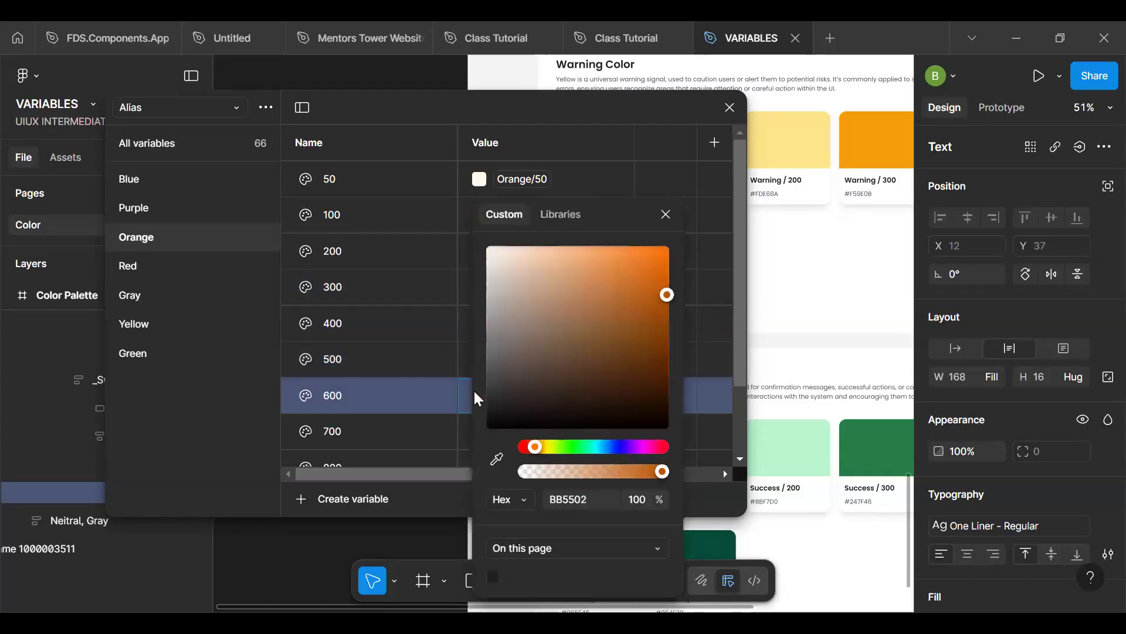
{"action": "left_click", "coordinate": [551, 215]}
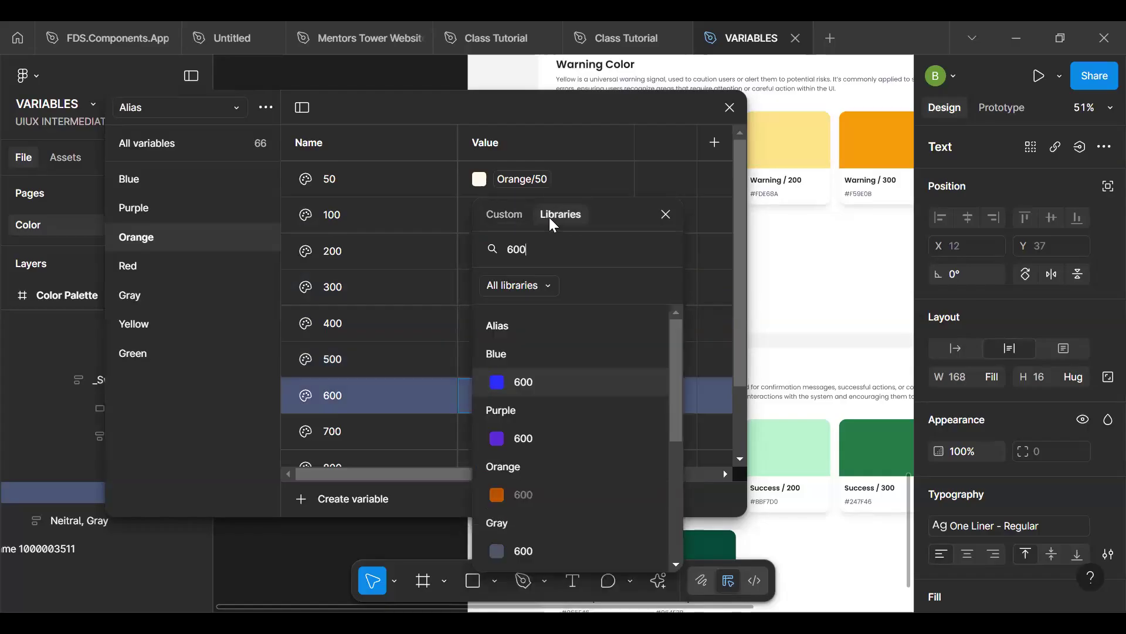
{"action": "scroll", "coordinate": [555, 436], "scroll_direction": "down", "scroll_amount": 1}
{"action": "scroll", "coordinate": [555, 435], "scroll_direction": "down", "scroll_amount": 3}
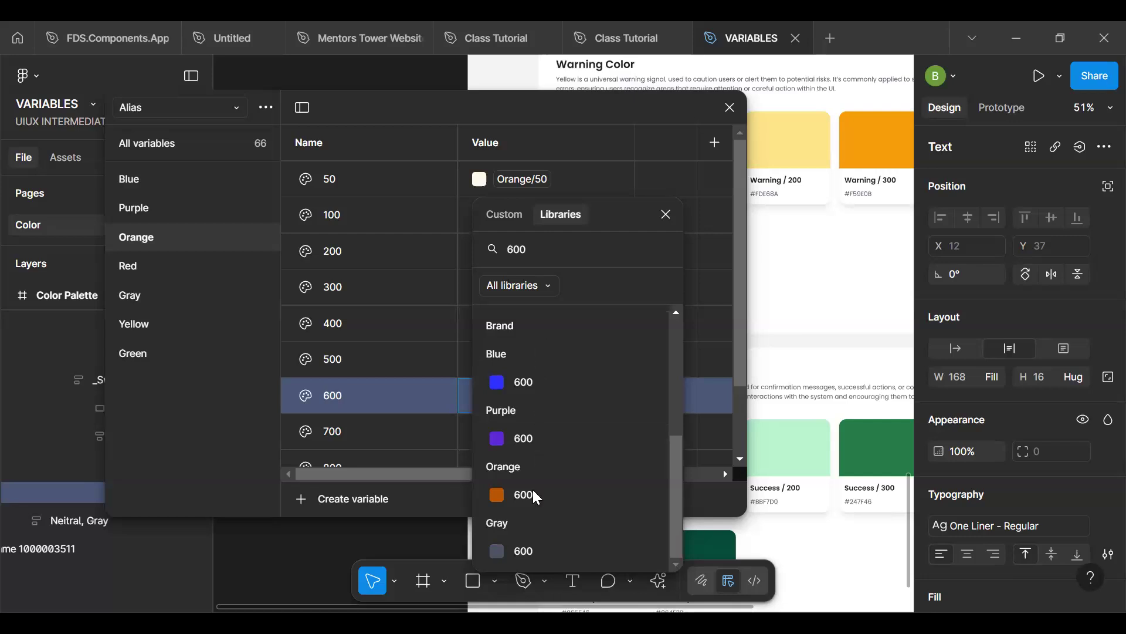
{"action": "left_click", "coordinate": [516, 495]}
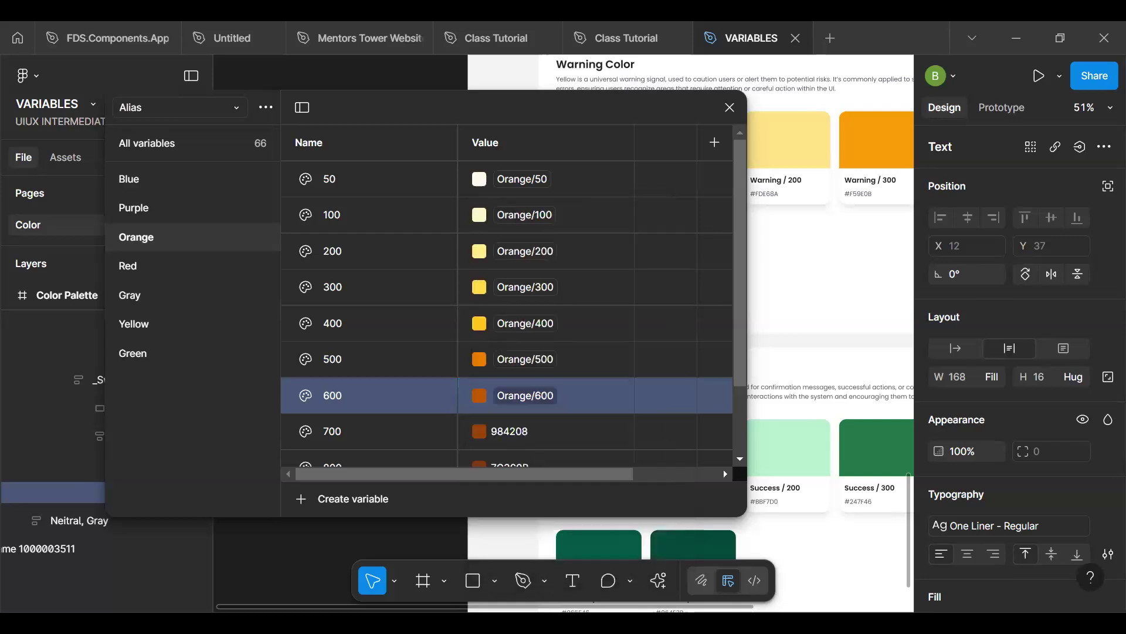
- Search the libraries for "700" and link the Alias collection's Orange 700 variable to the Brand collection's Orange/700 variable
{"action": "left_click", "coordinate": [479, 432]}
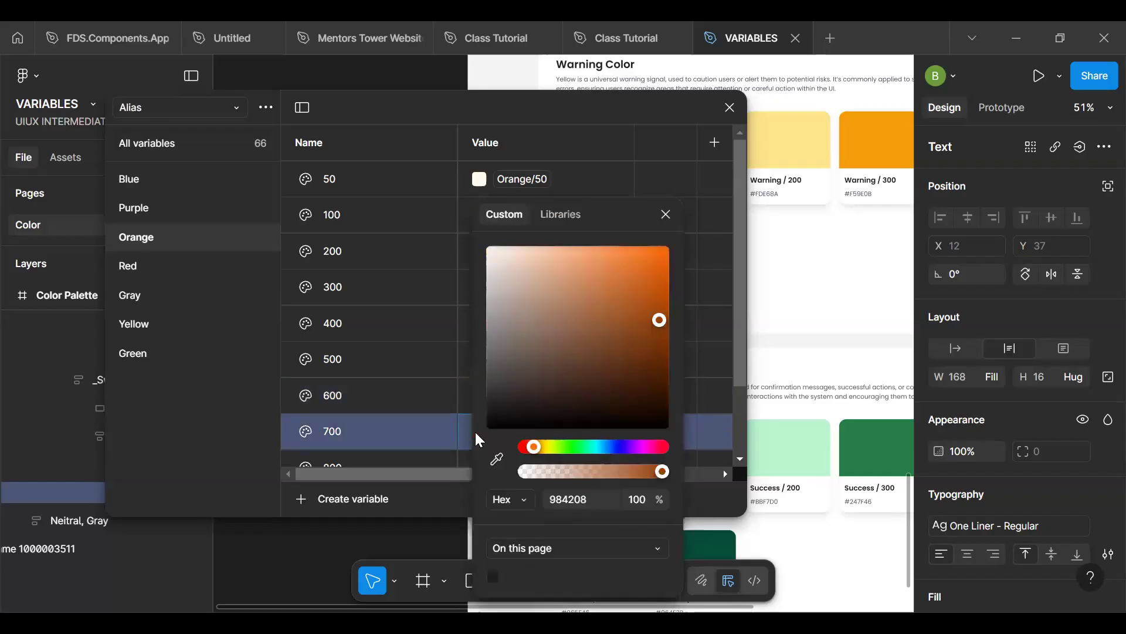
{"action": "left_click", "coordinate": [566, 214]}
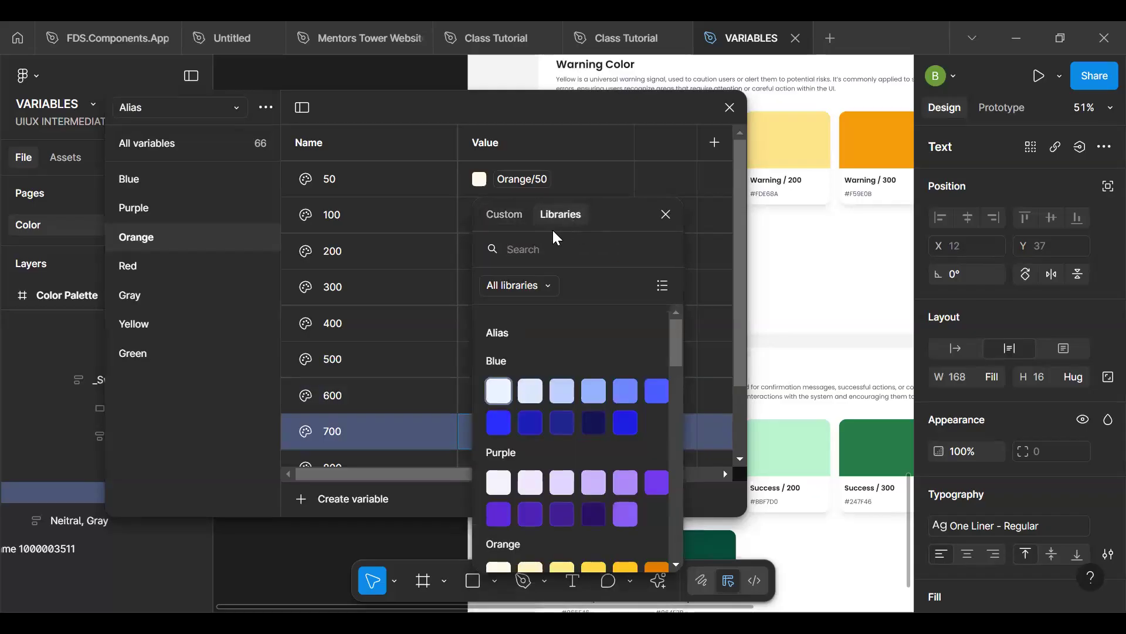
{"action": "type", "text": "700"}
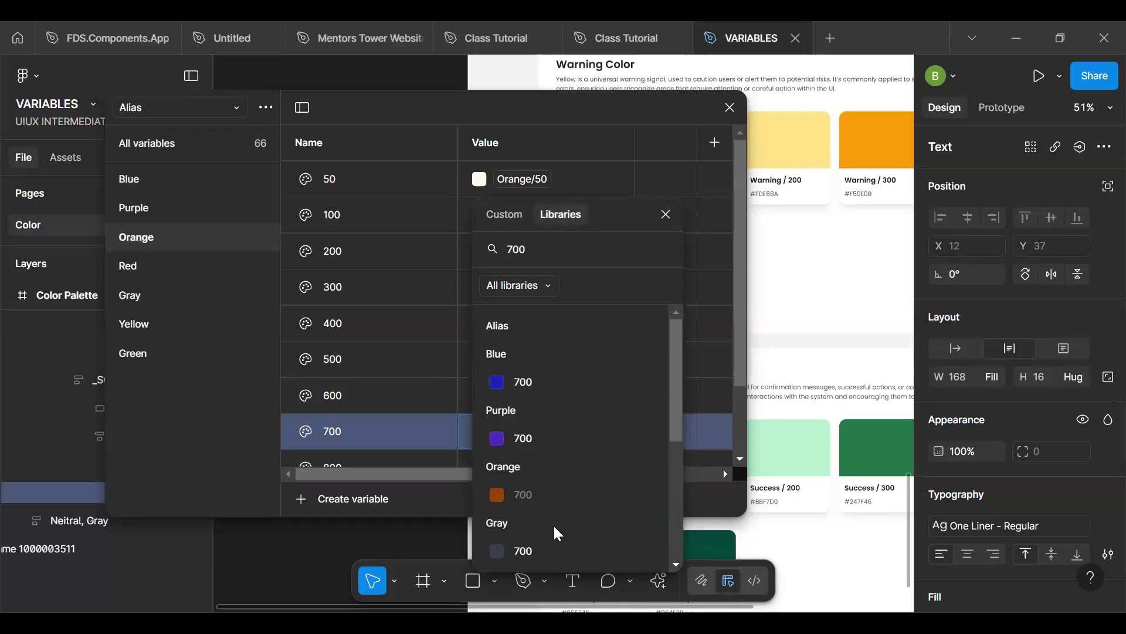
{"action": "scroll", "coordinate": [553, 510], "scroll_direction": "down", "scroll_amount": 5}
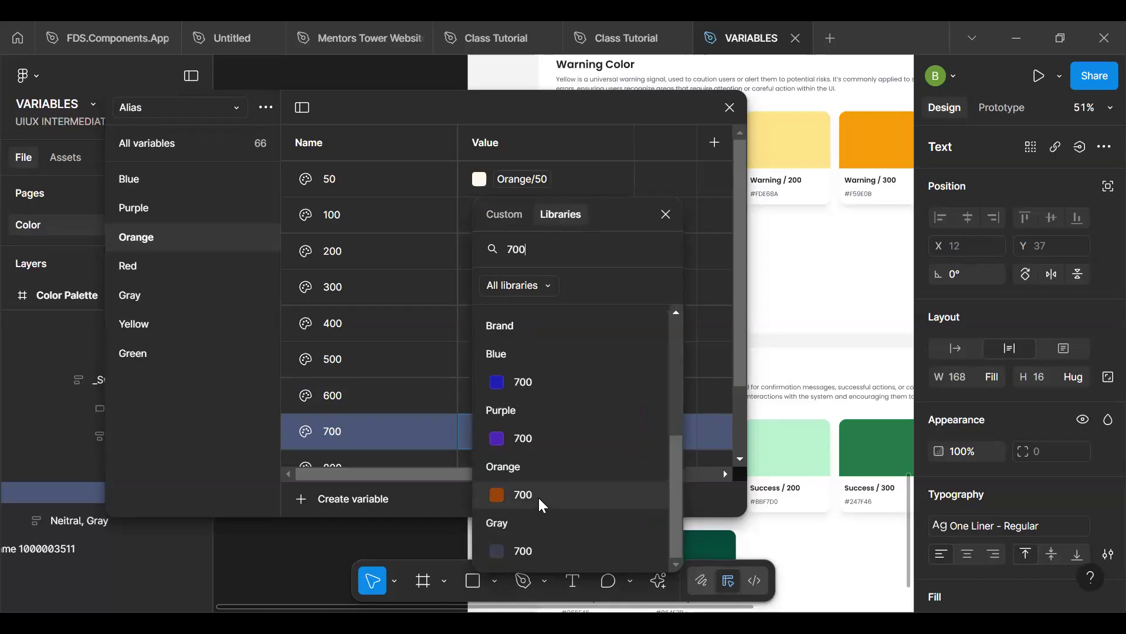
{"action": "left_click", "coordinate": [537, 495]}
- Search the libraries for "800" and link the Alias collection's Orange 800 variable to the Brand collection's Orange/800 variable
{"action": "scroll", "coordinate": [546, 391], "scroll_direction": "down", "scroll_amount": 2}
{"action": "left_click", "coordinate": [480, 377]}
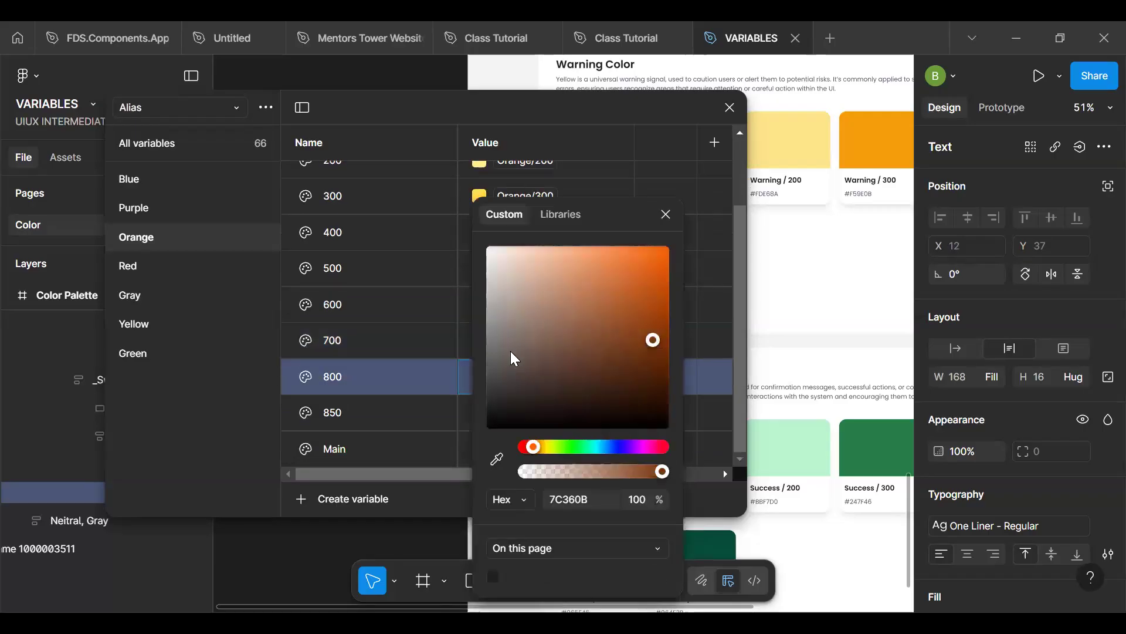
{"action": "left_click", "coordinate": [565, 212]}
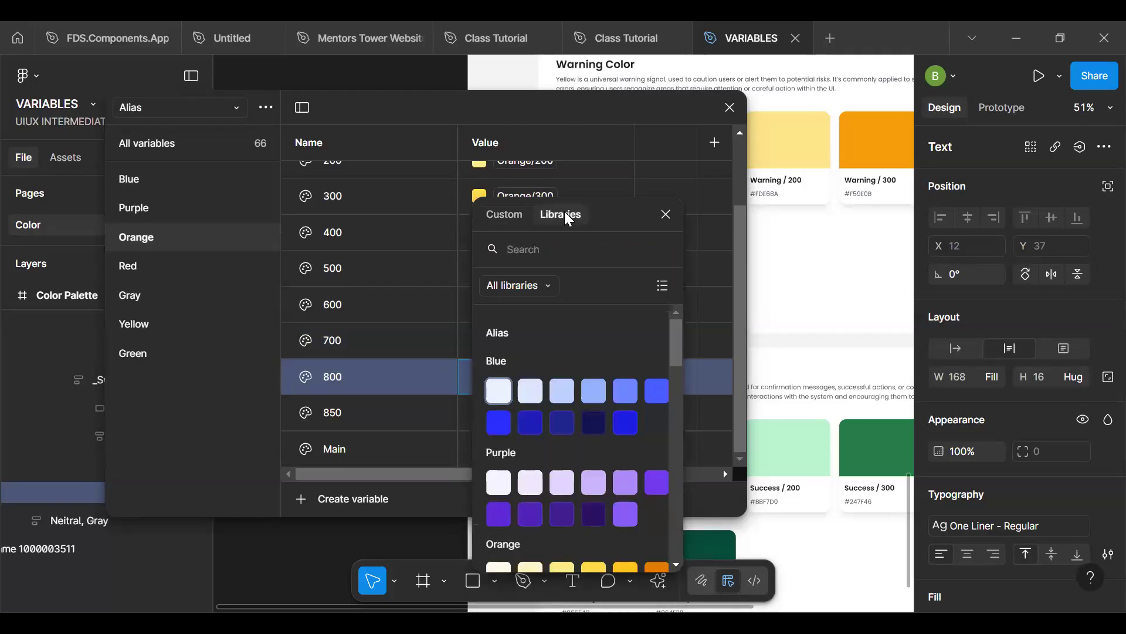
{"action": "type", "text": "800"}
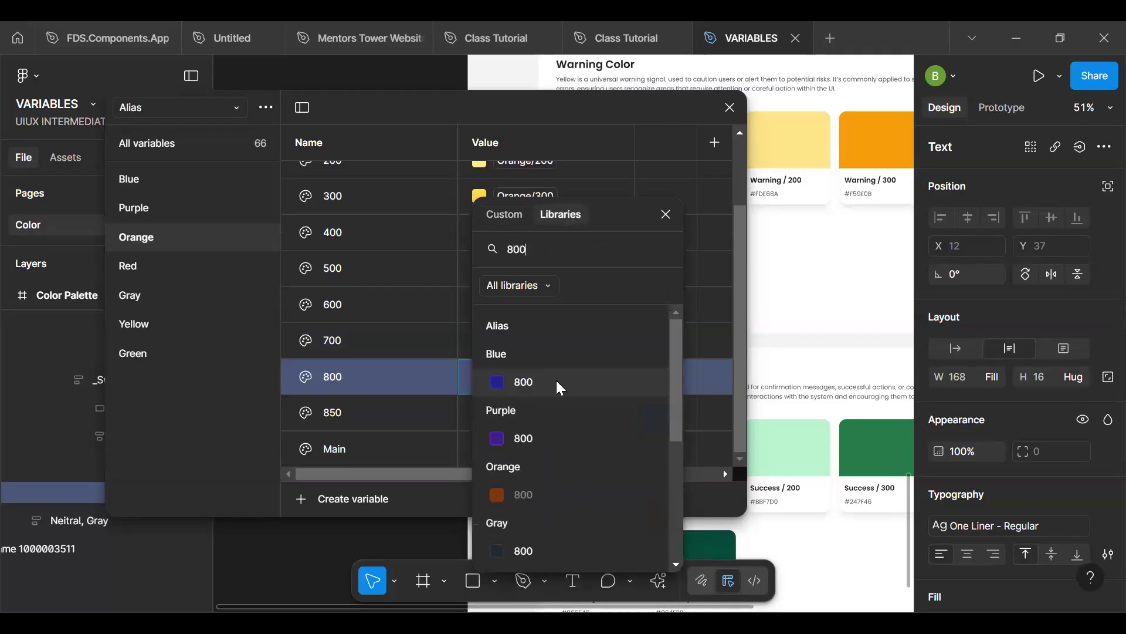
{"action": "left_click", "coordinate": [523, 496]}
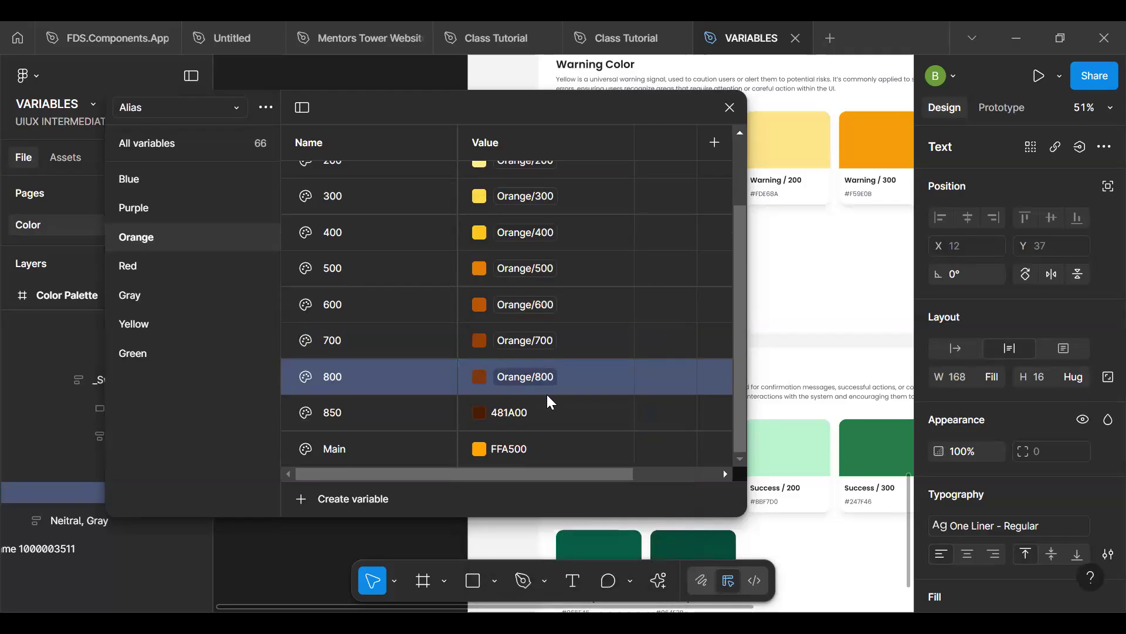
- Search the libraries for "850" and link the Alias collection's Orange 850 variable to the Brand collection's Orange/850 variable
{"action": "left_click", "coordinate": [480, 410]}
{"action": "left_click", "coordinate": [562, 220]}
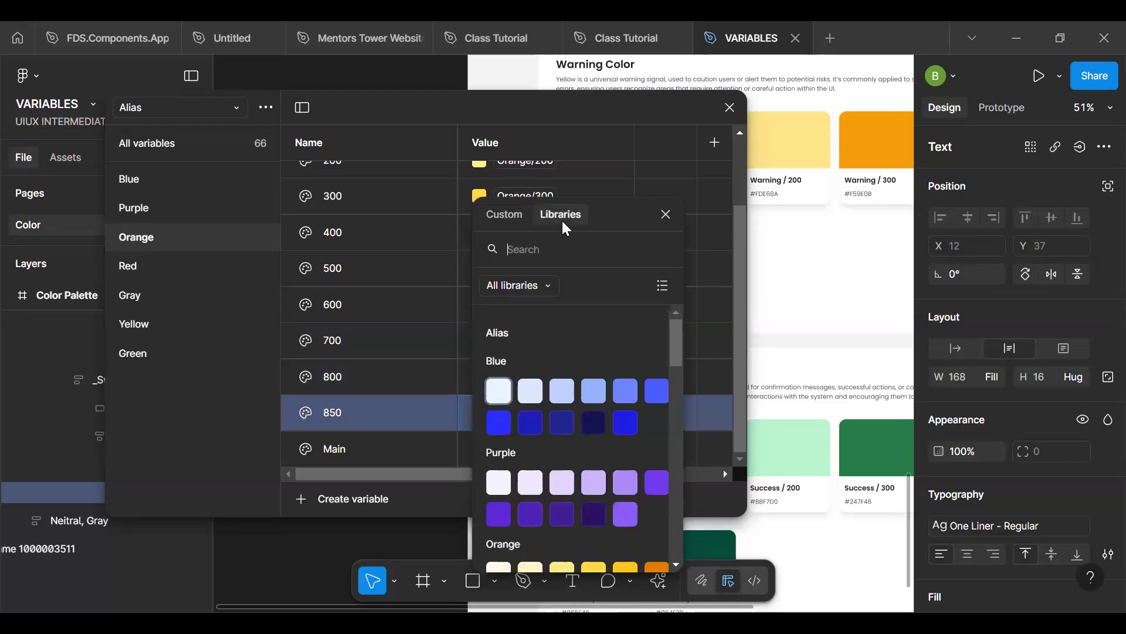
{"action": "type", "text": "900"}
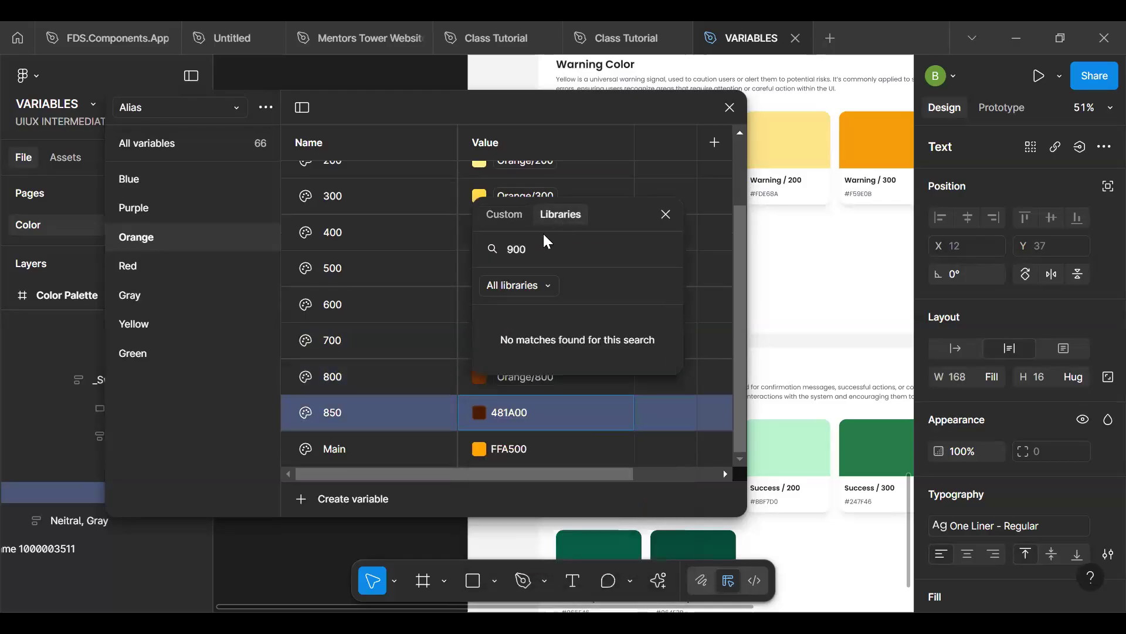
{"action": "key", "text": "BackSpace"}
{"action": "key", "text": "BackSpace"}
{"action": "key", "text": "BackSpace"}
{"action": "type", "text": "850"}
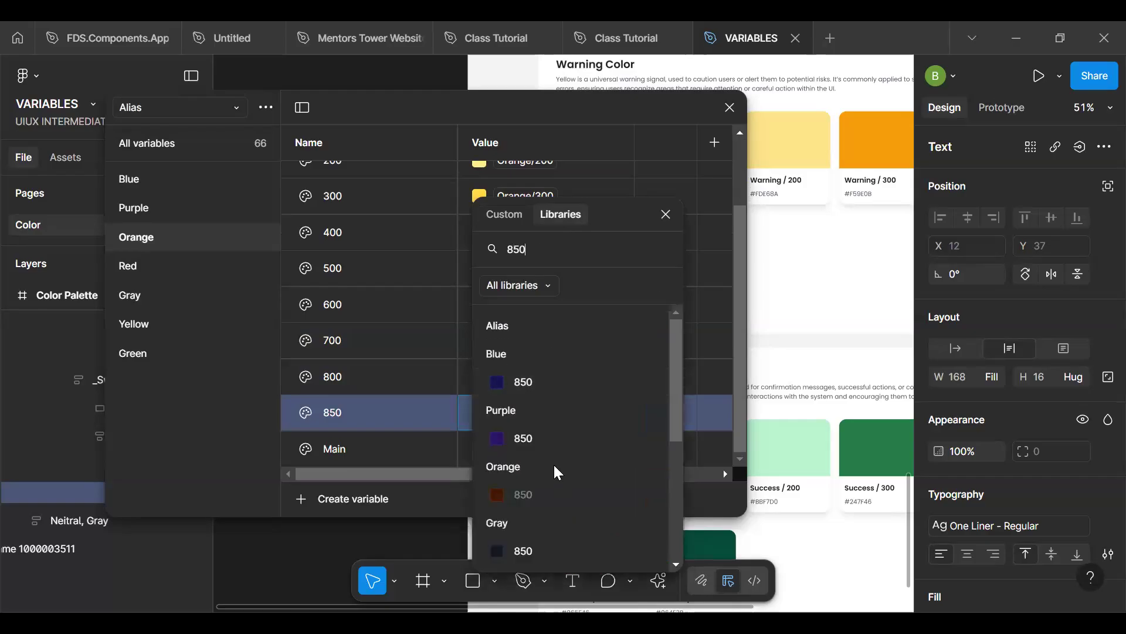
{"action": "scroll", "coordinate": [554, 463], "scroll_direction": "down", "scroll_amount": 5}
{"action": "left_click", "coordinate": [533, 498]}
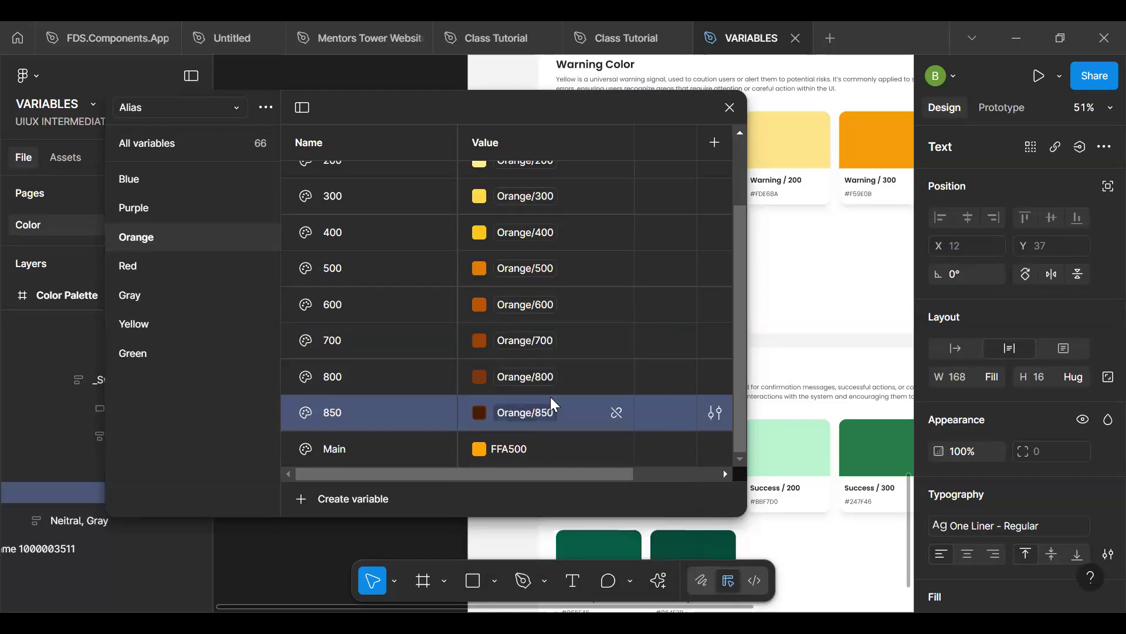
- Search the libraries for "main" and link the Alias collection's Orange Main variable to the Brand collection's Orange/Main variable
{"action": "left_click", "coordinate": [495, 449]}
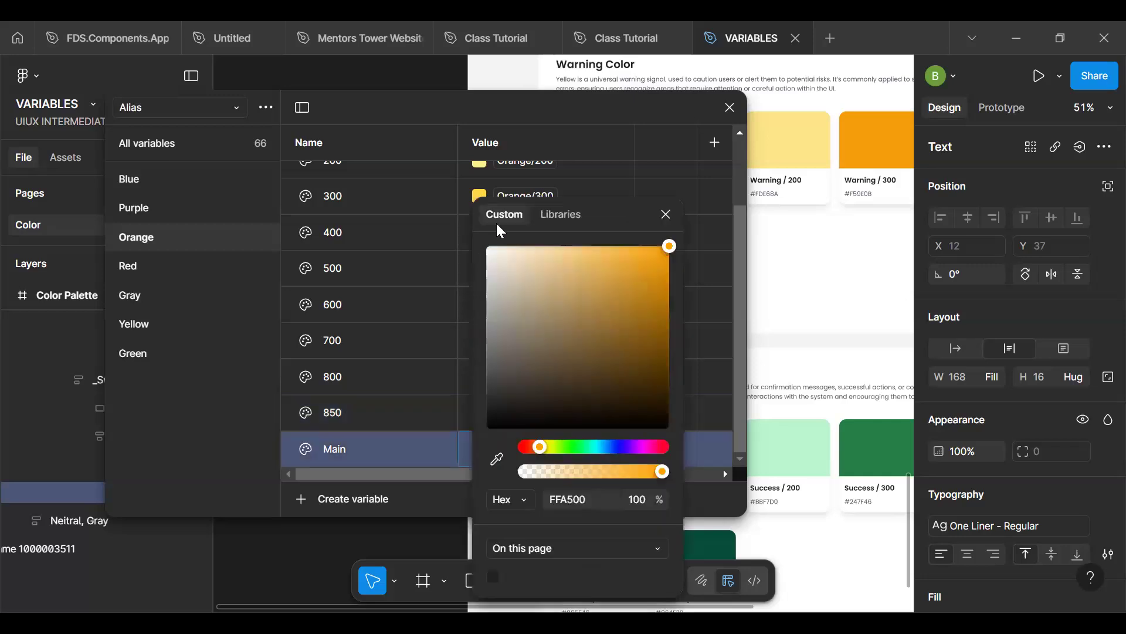
{"action": "left_click", "coordinate": [549, 215]}
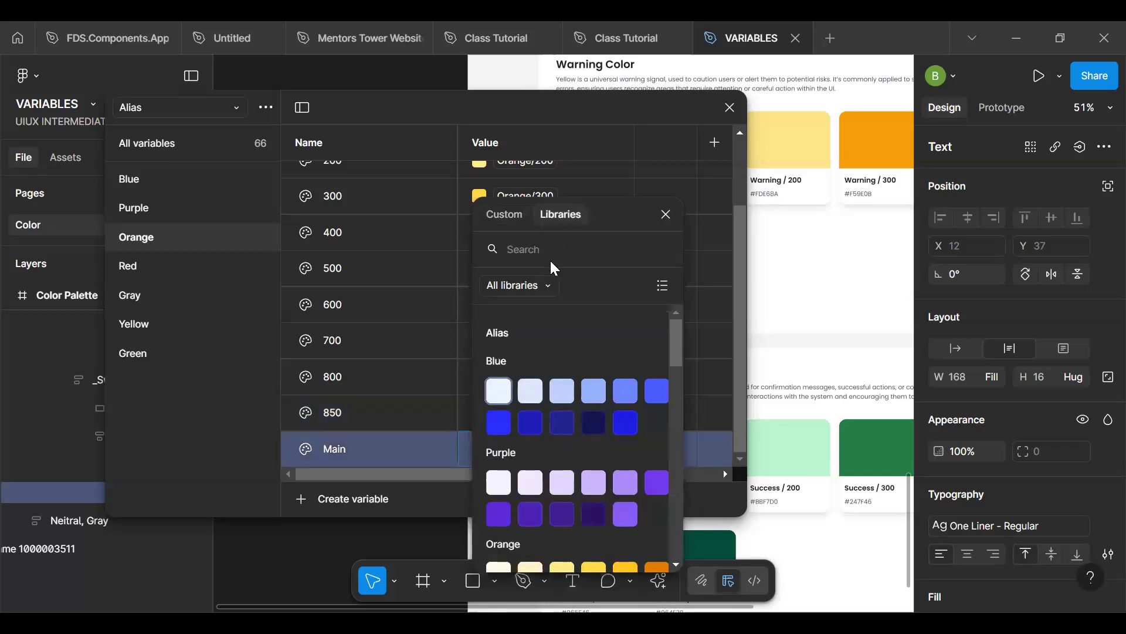
{"action": "type", "text": "main"}
{"action": "scroll", "coordinate": [538, 449], "scroll_direction": "down", "scroll_amount": 2}
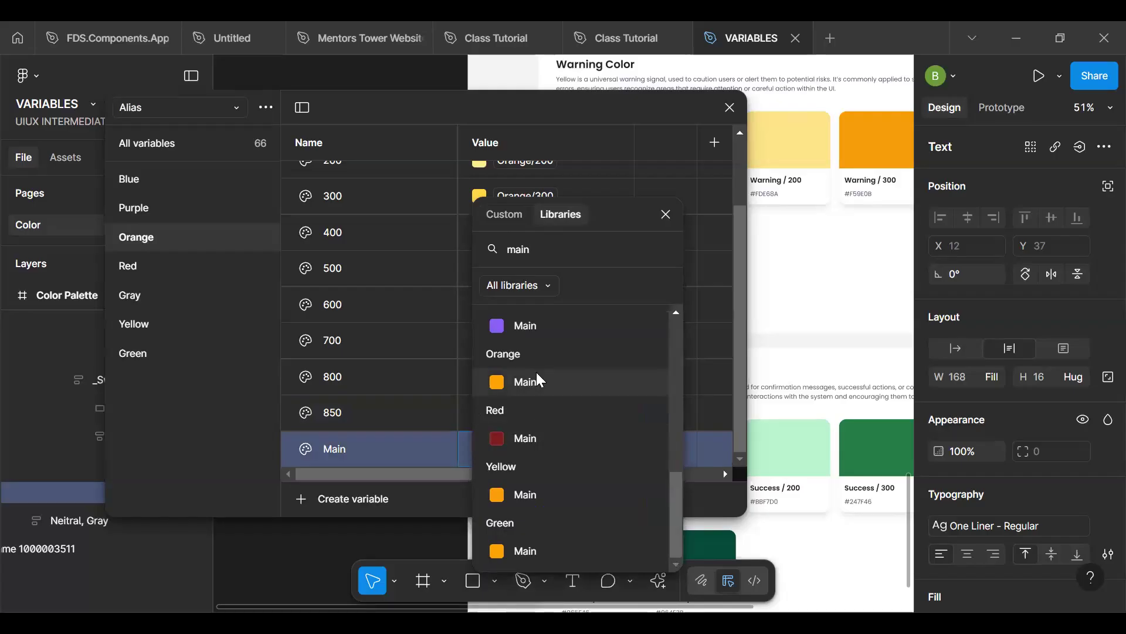
{"action": "left_click", "coordinate": [496, 382]}
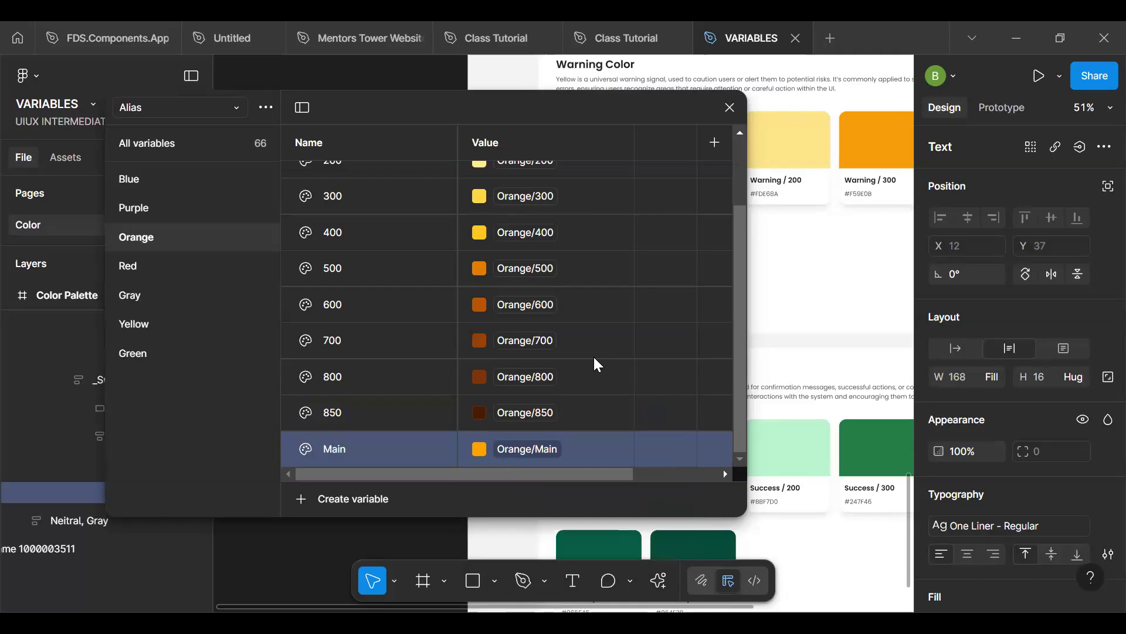
- Compare the Blue, Purple and Orange groups of the Brand collection with the Alias collection's variables
{"action": "left_click", "coordinate": [149, 110]}
{"action": "left_click", "coordinate": [153, 140]}
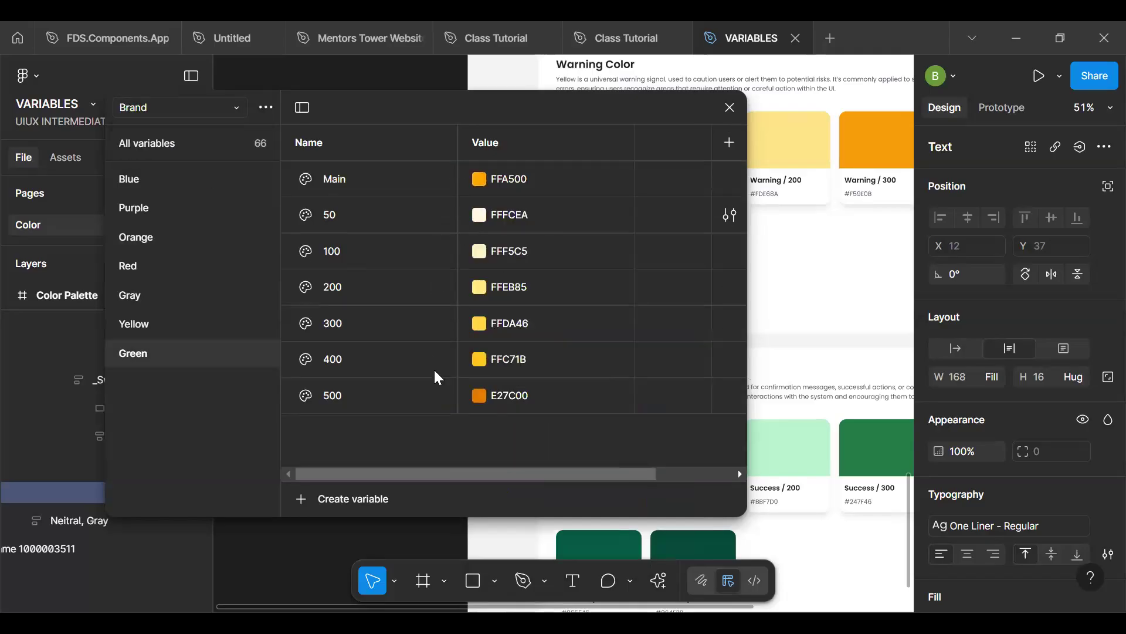
{"action": "left_click", "coordinate": [134, 184]}
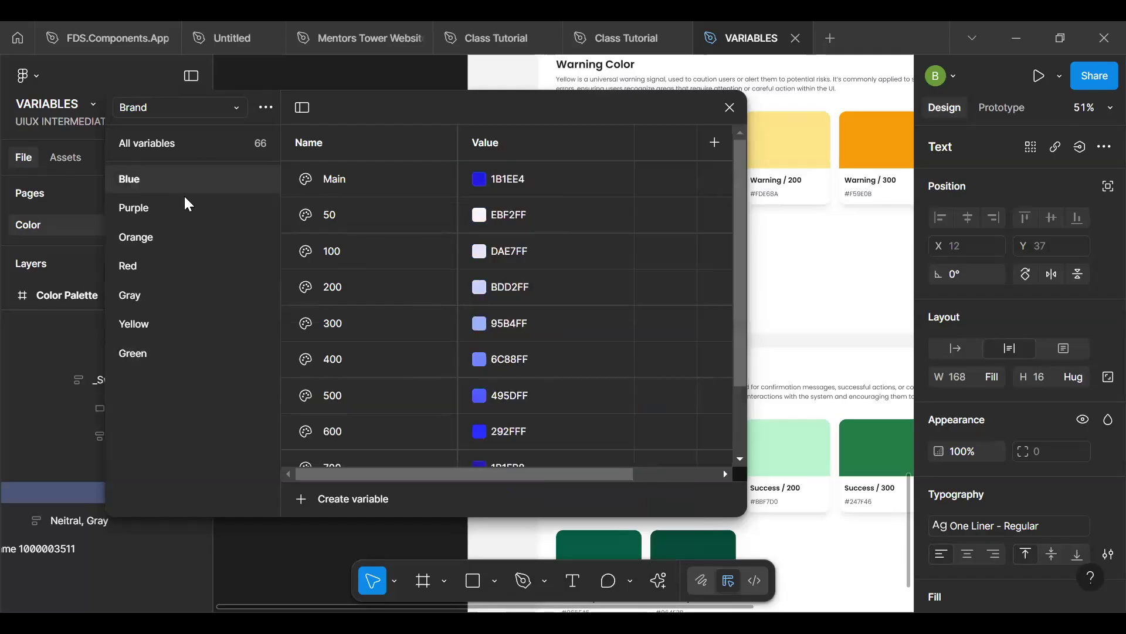
{"action": "left_click", "coordinate": [183, 219]}
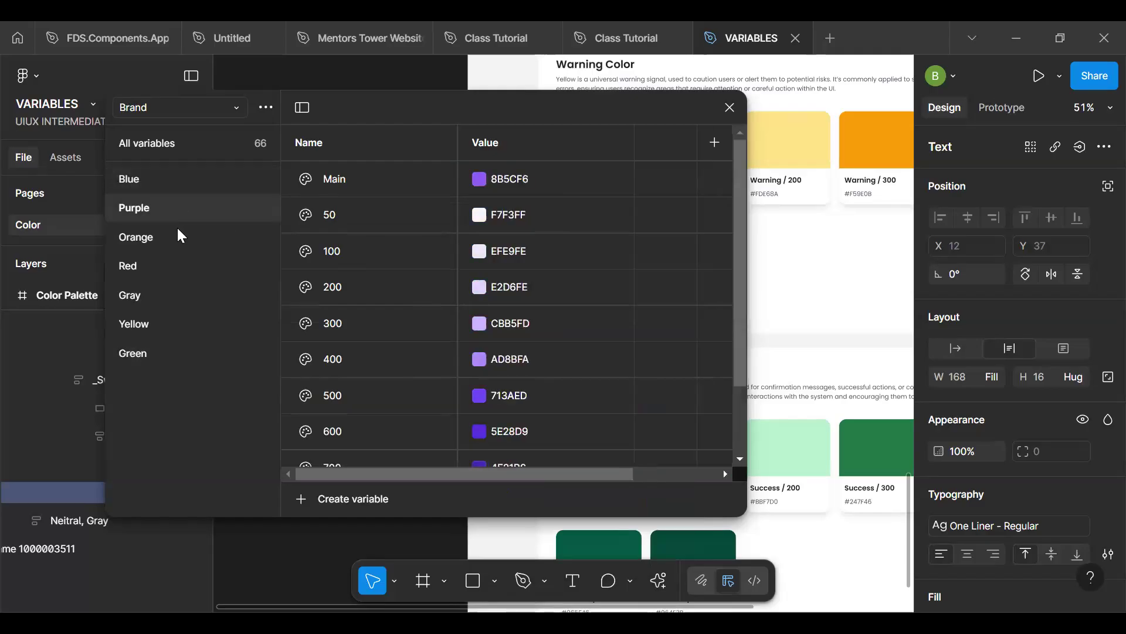
{"action": "left_click", "coordinate": [176, 238]}
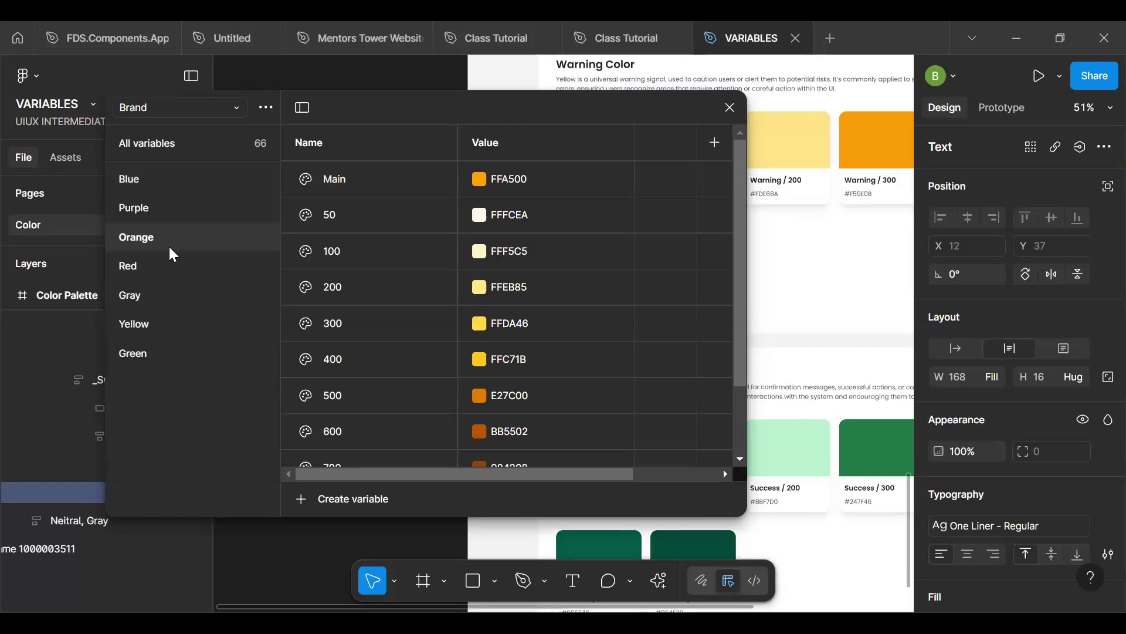
{"action": "left_click", "coordinate": [185, 108]}
{"action": "left_click", "coordinate": [184, 120]}
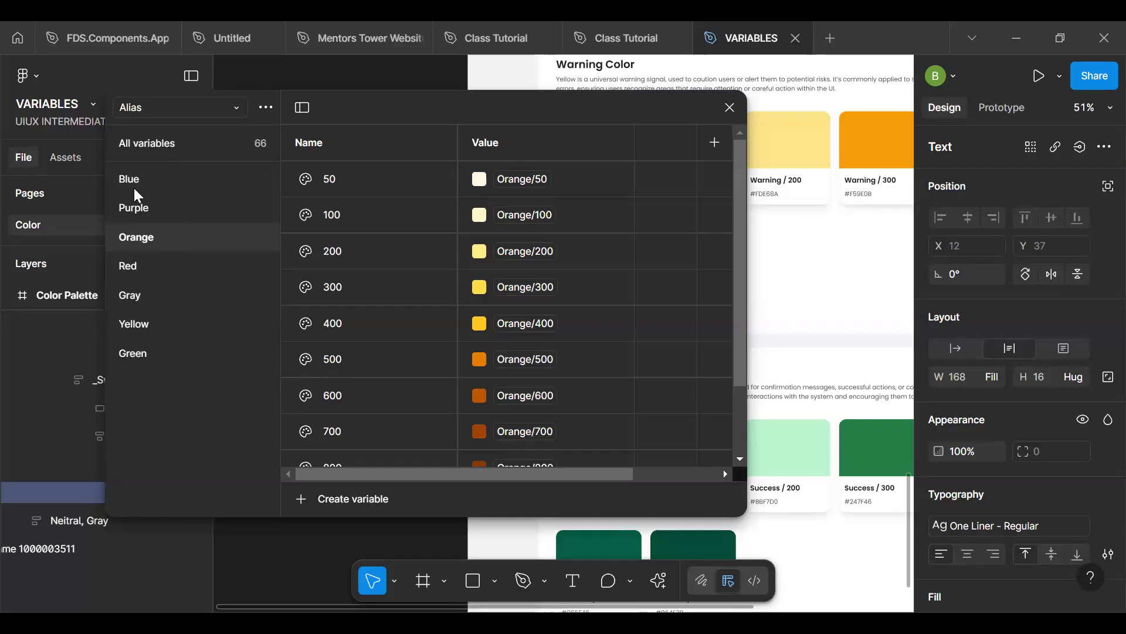
{"action": "left_click", "coordinate": [180, 108]}
{"action": "left_click", "coordinate": [166, 140]}
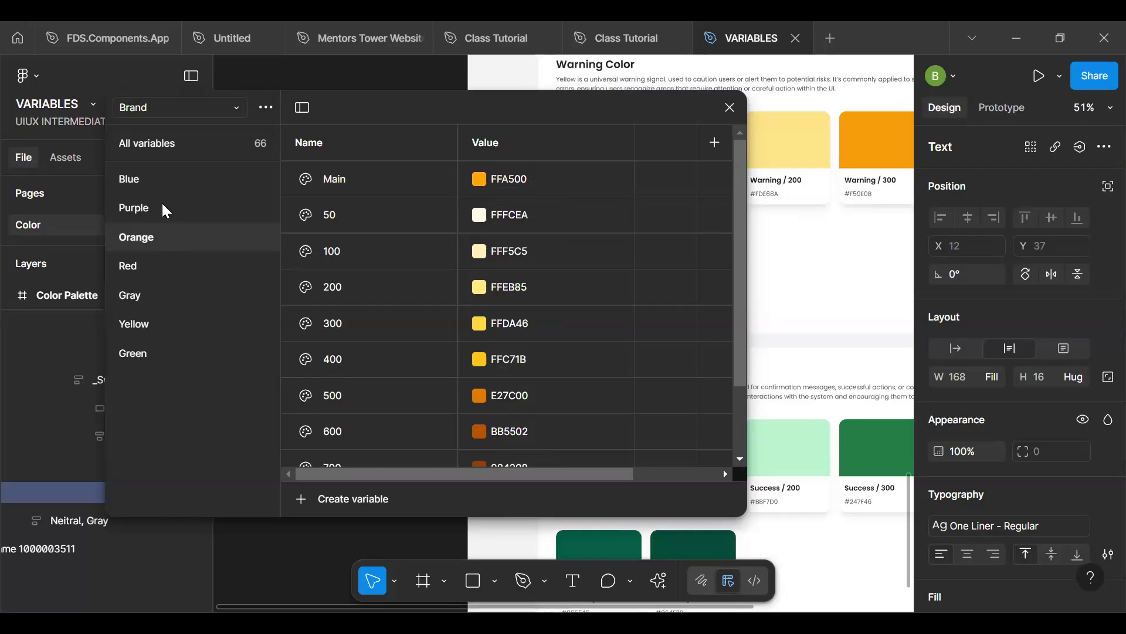
- Rename the Alias collection's Blue group as Primary
{"action": "left_click", "coordinate": [170, 107]}
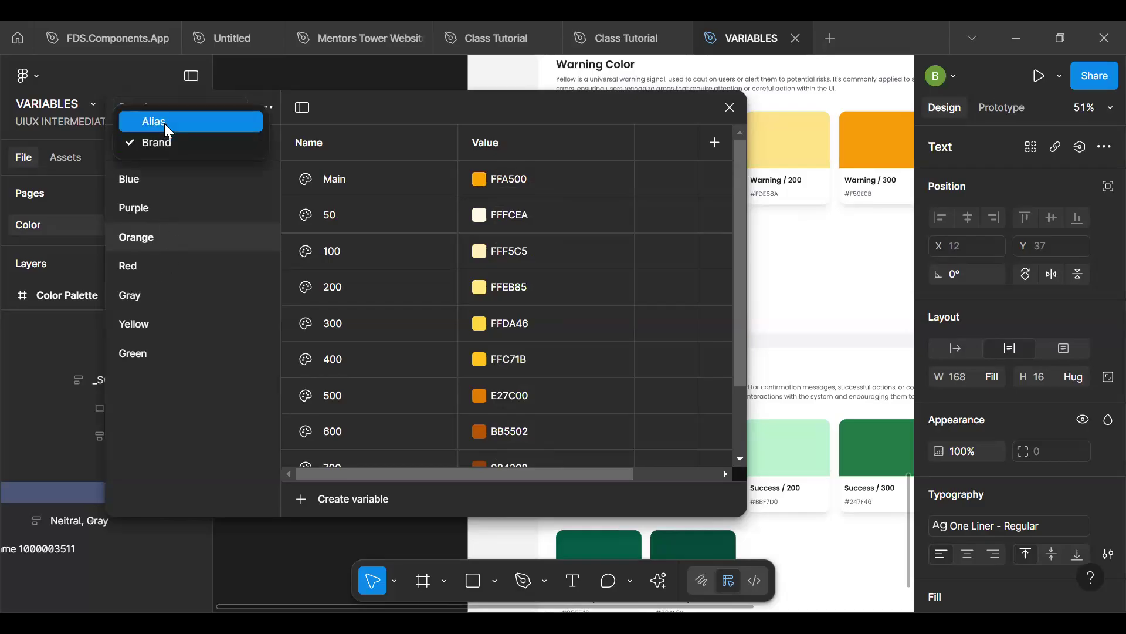
{"action": "left_click", "coordinate": [165, 122]}
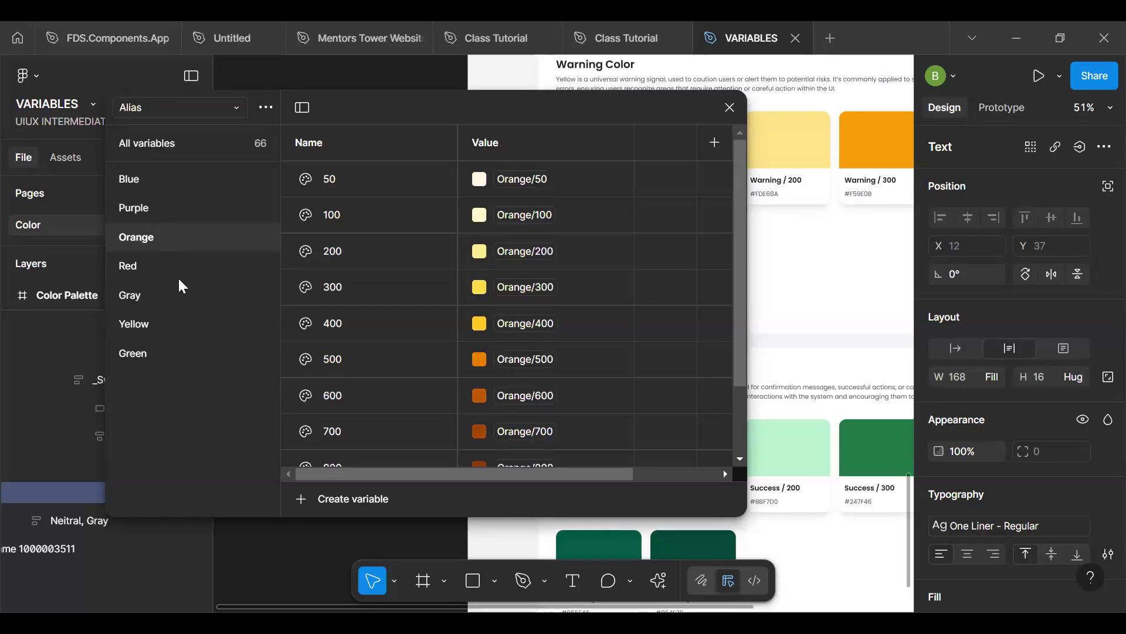
{"action": "double_click", "coordinate": [143, 182]}
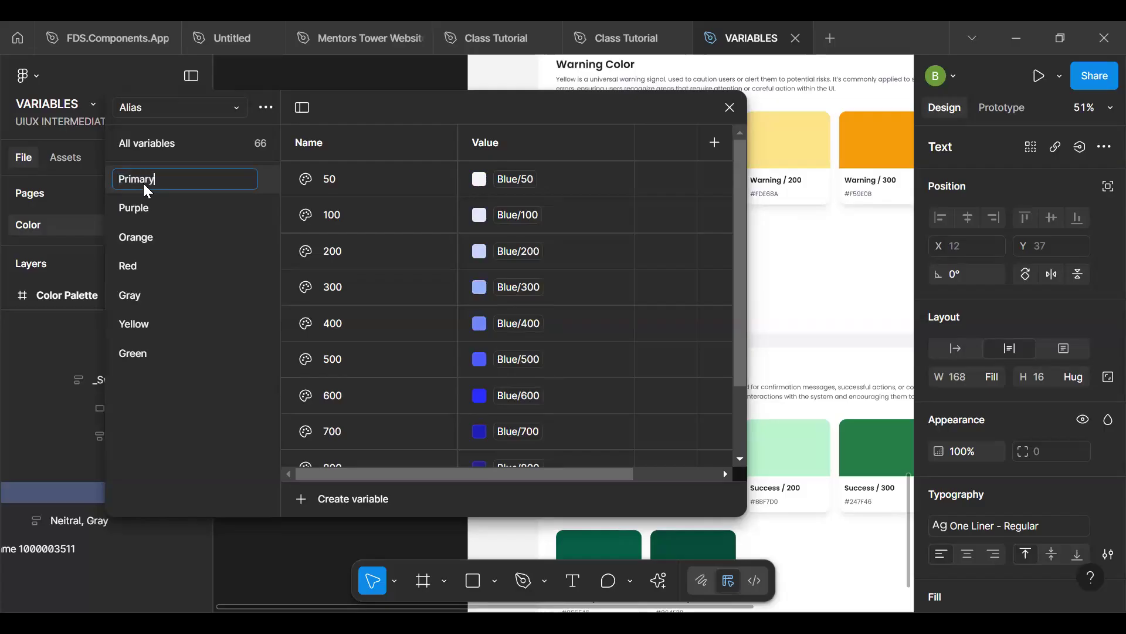
{"action": "key", "text": "Return"}
- Check the group names in the Brand collection, and rename the Alias collection's Orange group as Secondary
{"action": "left_click", "coordinate": [173, 107]}
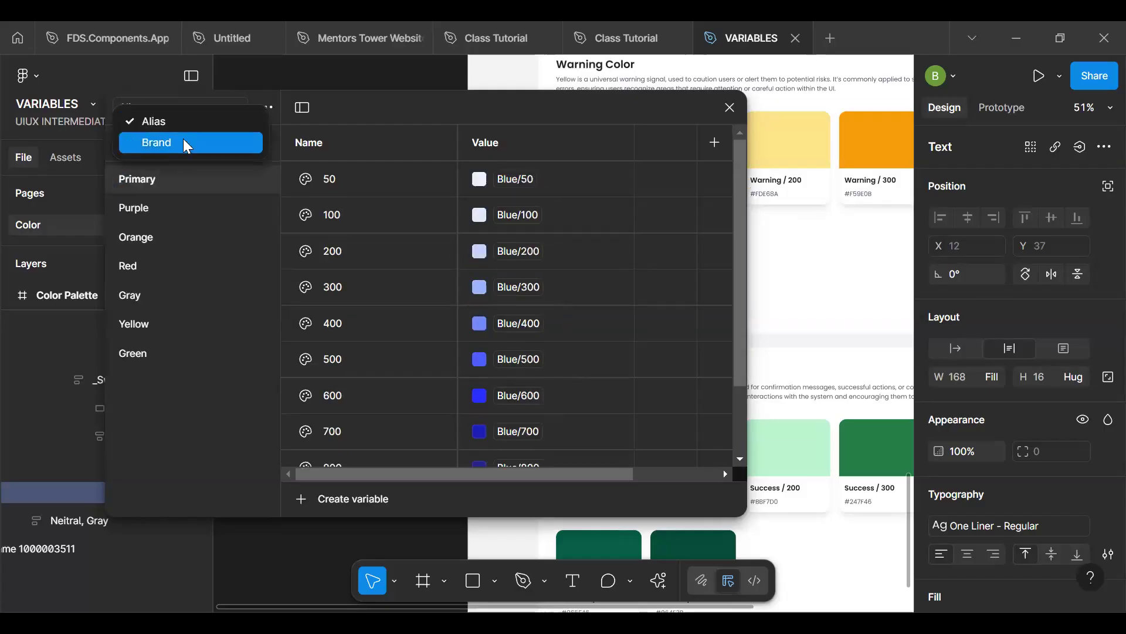
{"action": "left_click", "coordinate": [187, 145]}
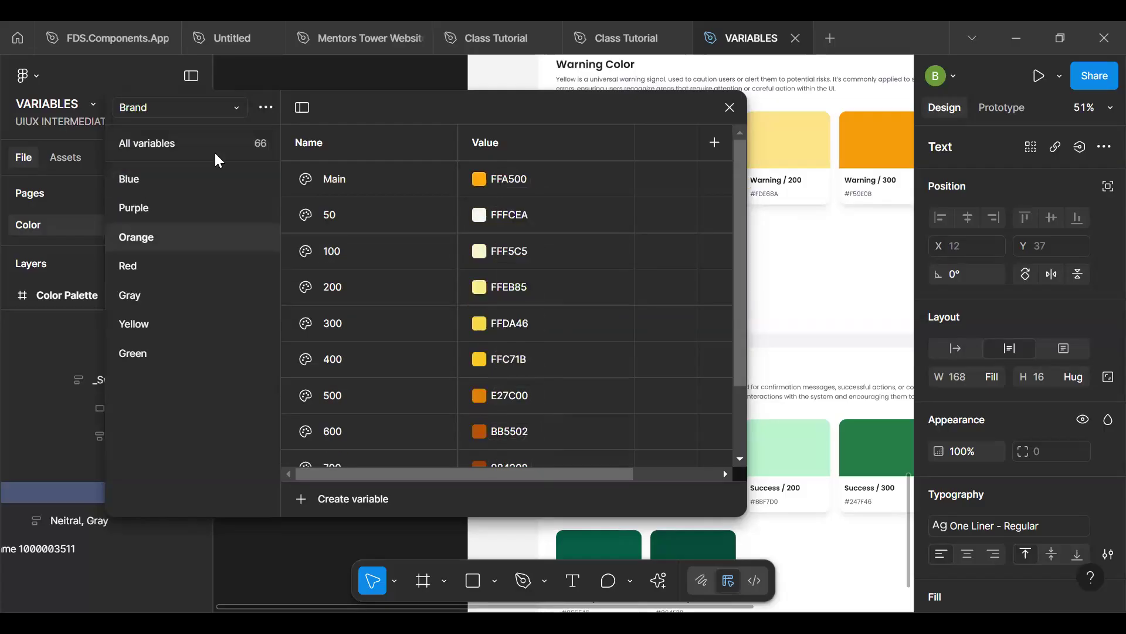
{"action": "left_click", "coordinate": [178, 112]}
{"action": "left_click", "coordinate": [178, 121]}
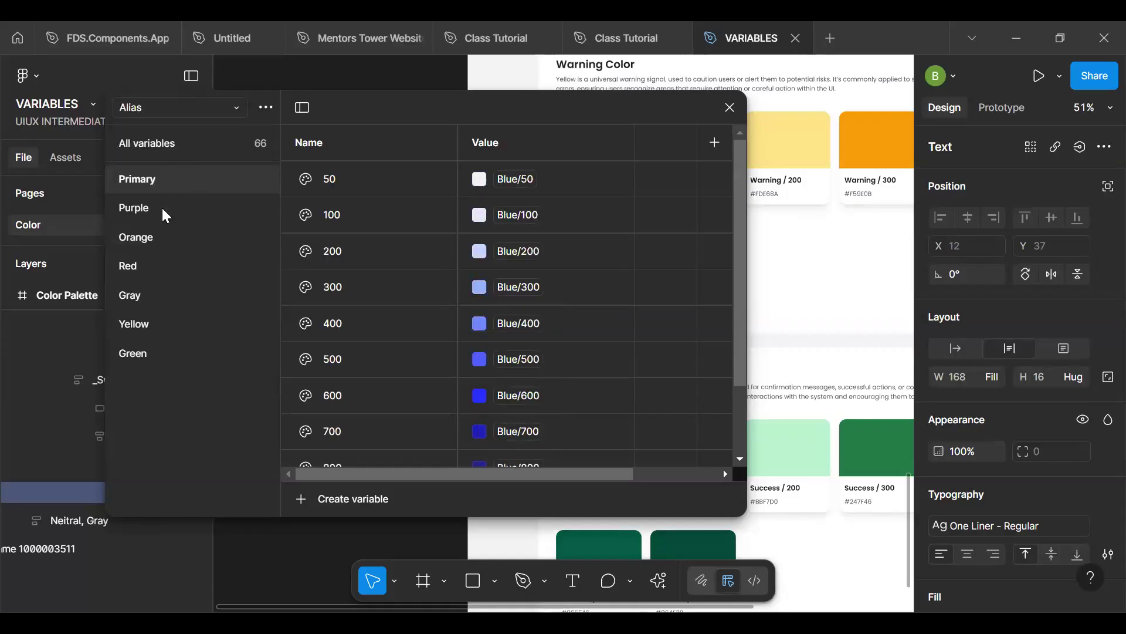
{"action": "left_click", "coordinate": [159, 237]}
{"action": "double_click", "coordinate": [159, 237]}
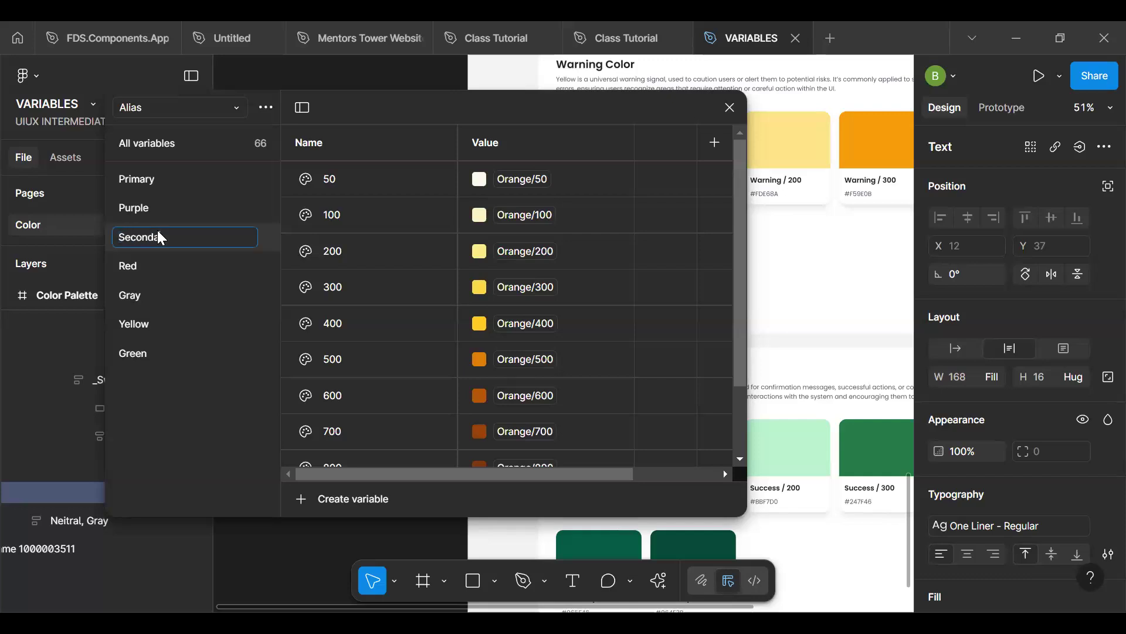
{"action": "type", "text": "Secondary"}
{"action": "key", "text": "Return"}
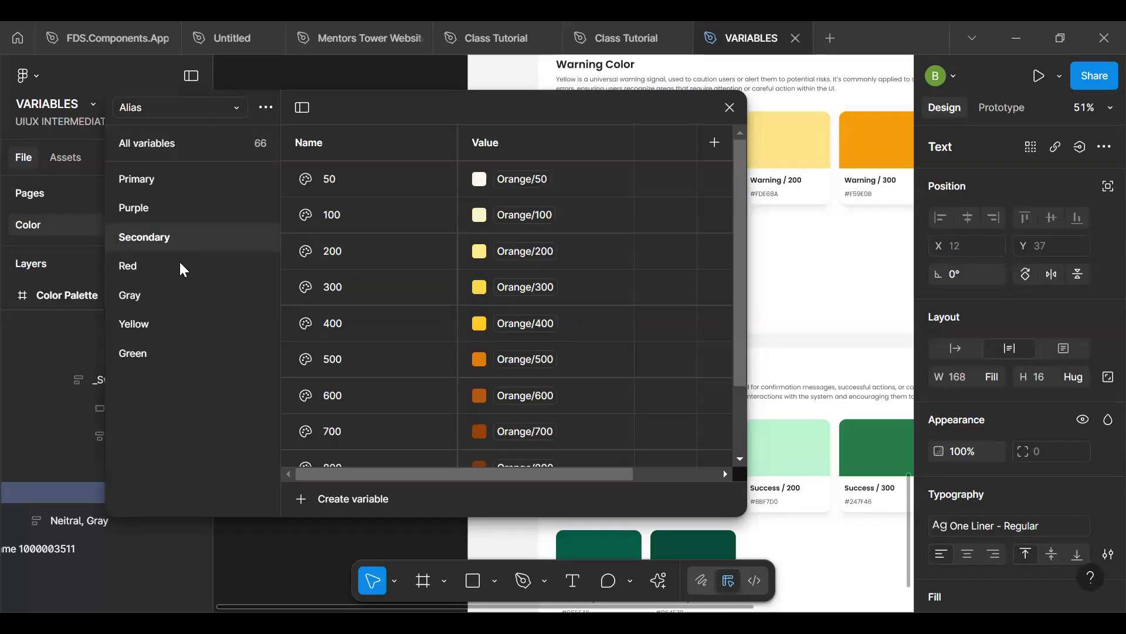
- Rename the Alias collection's Red group as Error and its Gray group as Neutral
{"action": "double_click", "coordinate": [182, 268]}
{"action": "type", "text": "Error"}
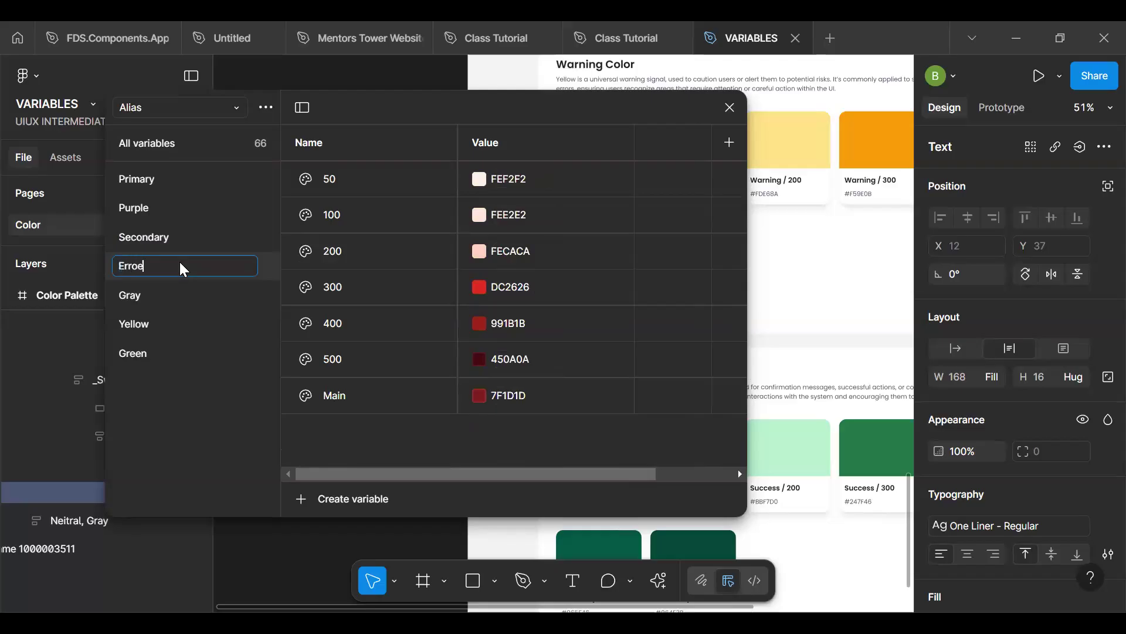
{"action": "key", "text": "Return"}
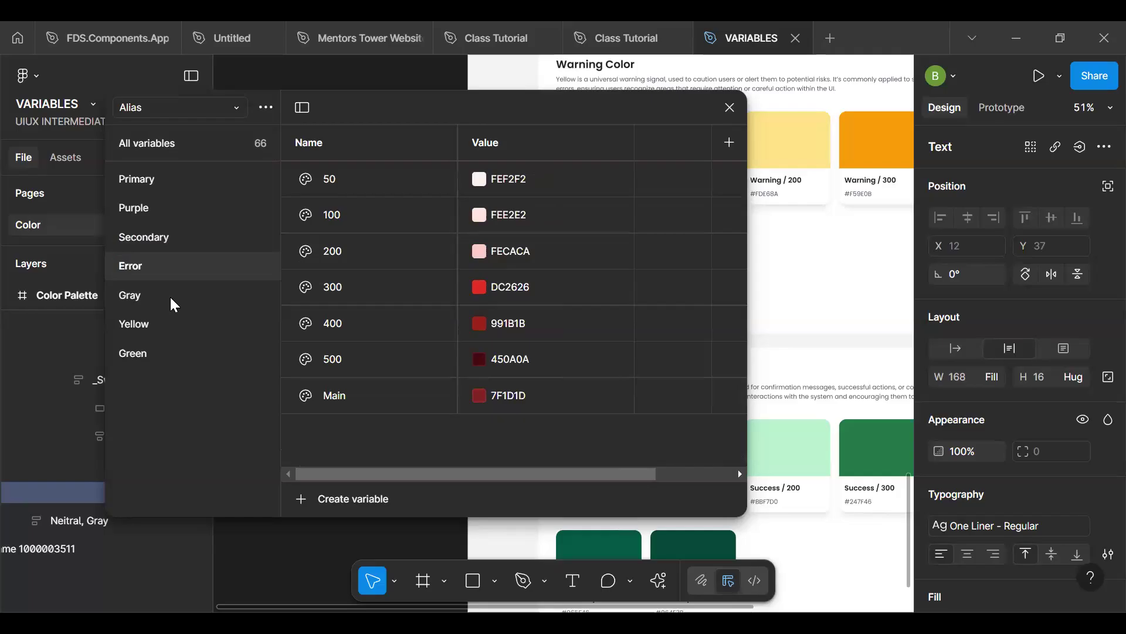
{"action": "double_click", "coordinate": [171, 298]}
{"action": "type", "text": "Neutral"}
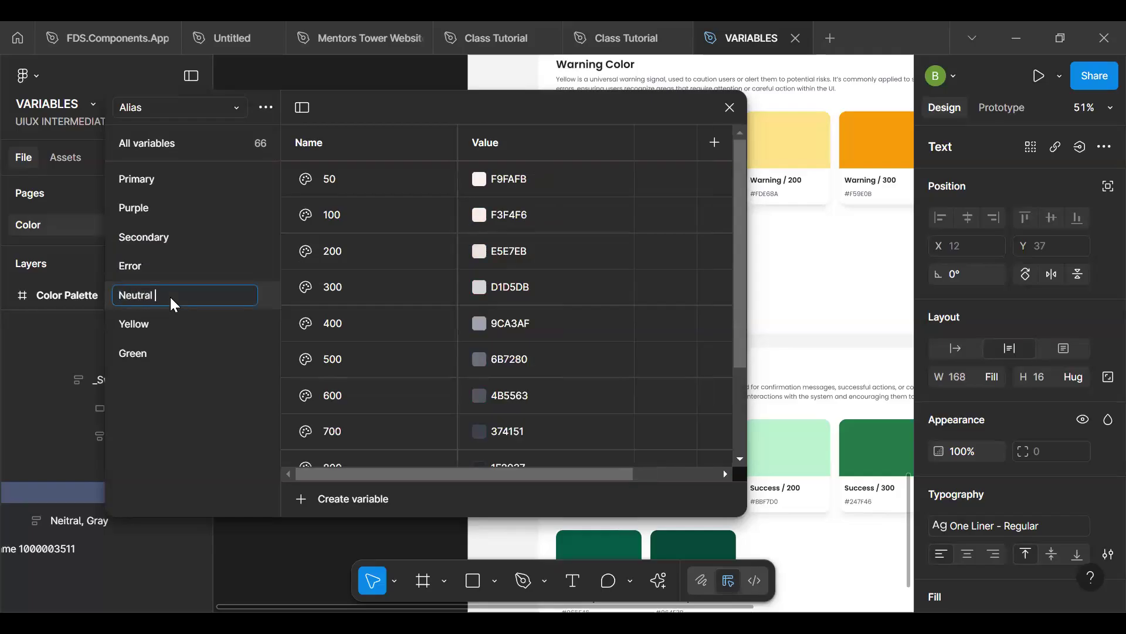
{"action": "key", "text": "Return"}
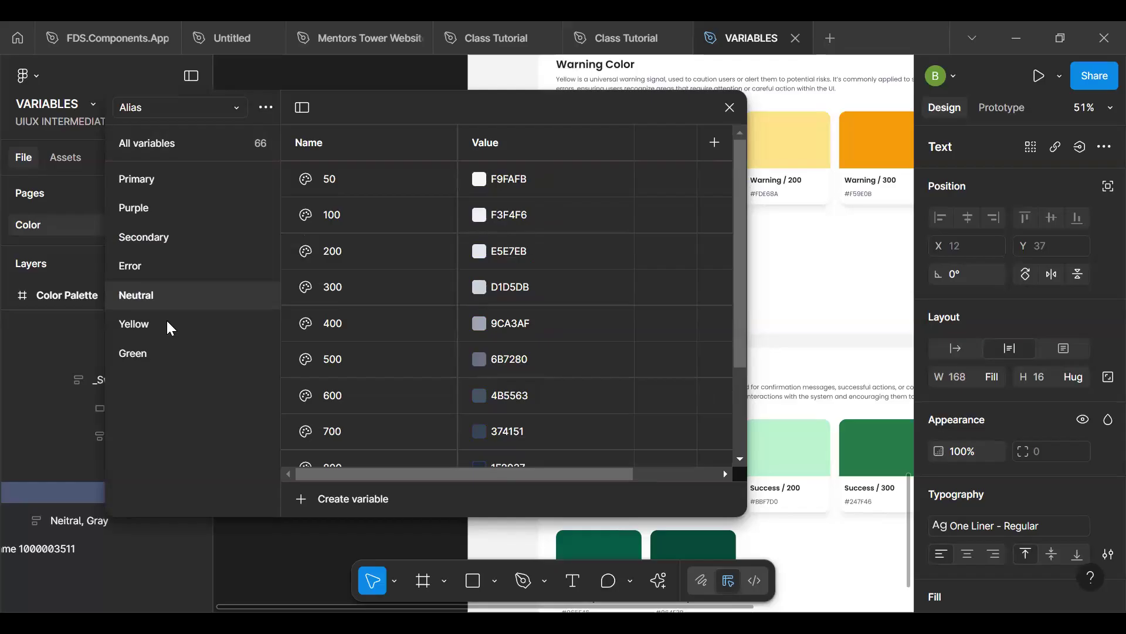
- Rename the Alias collection's Yellow group as Warning
{"action": "double_click", "coordinate": [167, 322]}
{"action": "type", "text": "War"}
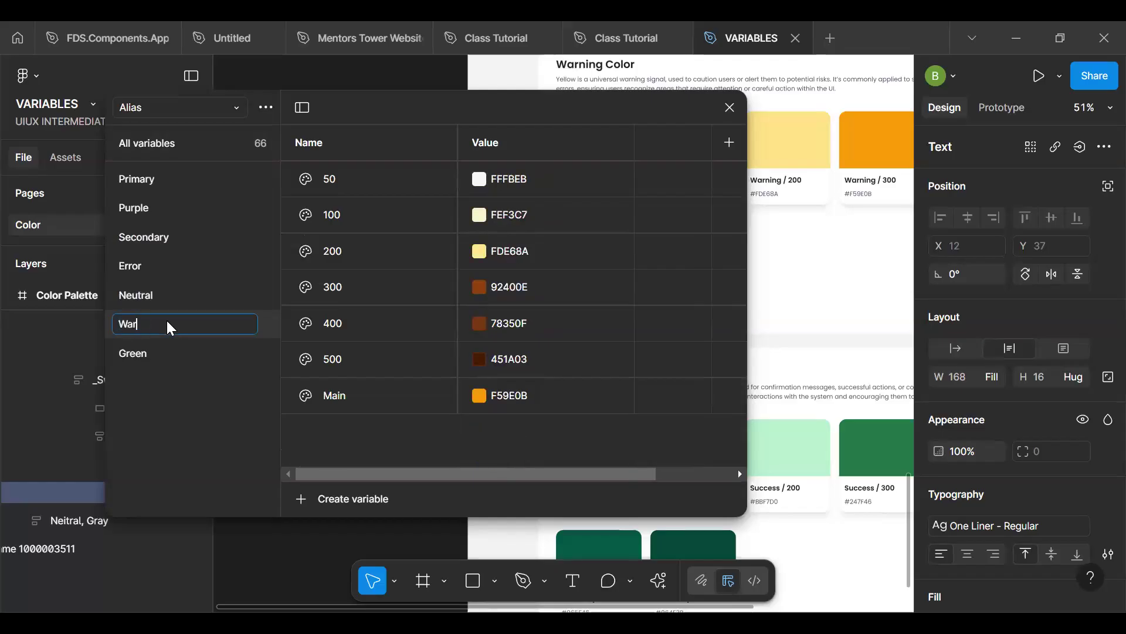
{"action": "type", "text": "m=nin"}
{"action": "key", "text": "BackSpace"}
{"action": "key", "text": "BackSpace"}
{"action": "key", "text": "BackSpace"}
{"action": "key", "text": "BackSpace"}
{"action": "key", "text": "BackSpace"}
{"action": "key", "text": "BackSpace"}
{"action": "type", "text": "rning"}
{"action": "key", "text": "Return"}
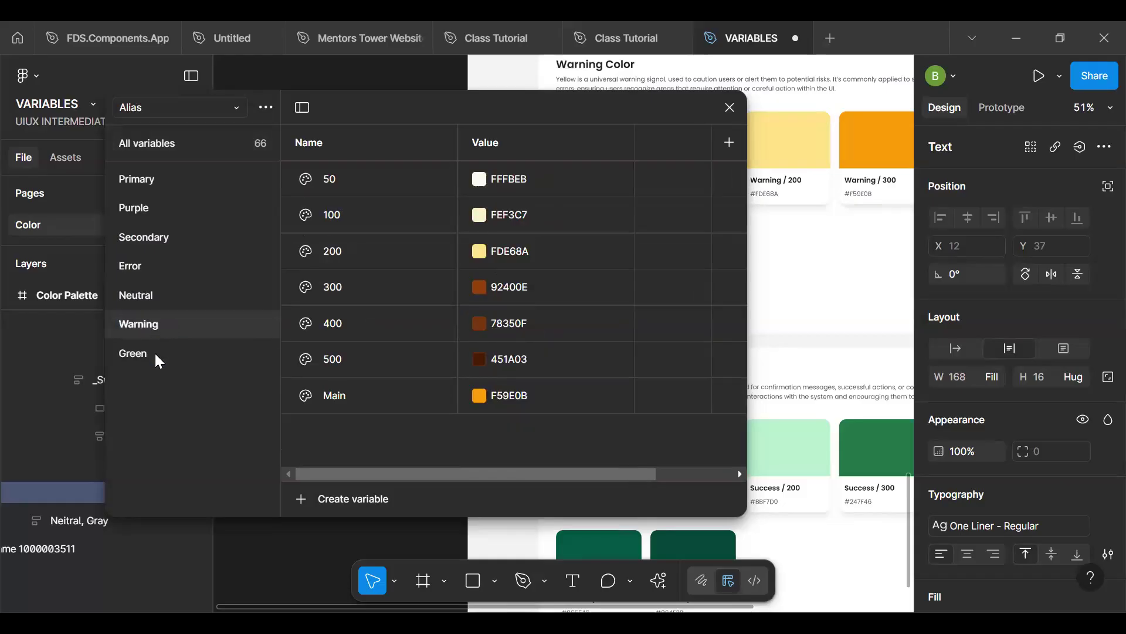
- Rename the Alias collection's Green group as Success
{"action": "double_click", "coordinate": [154, 352]}
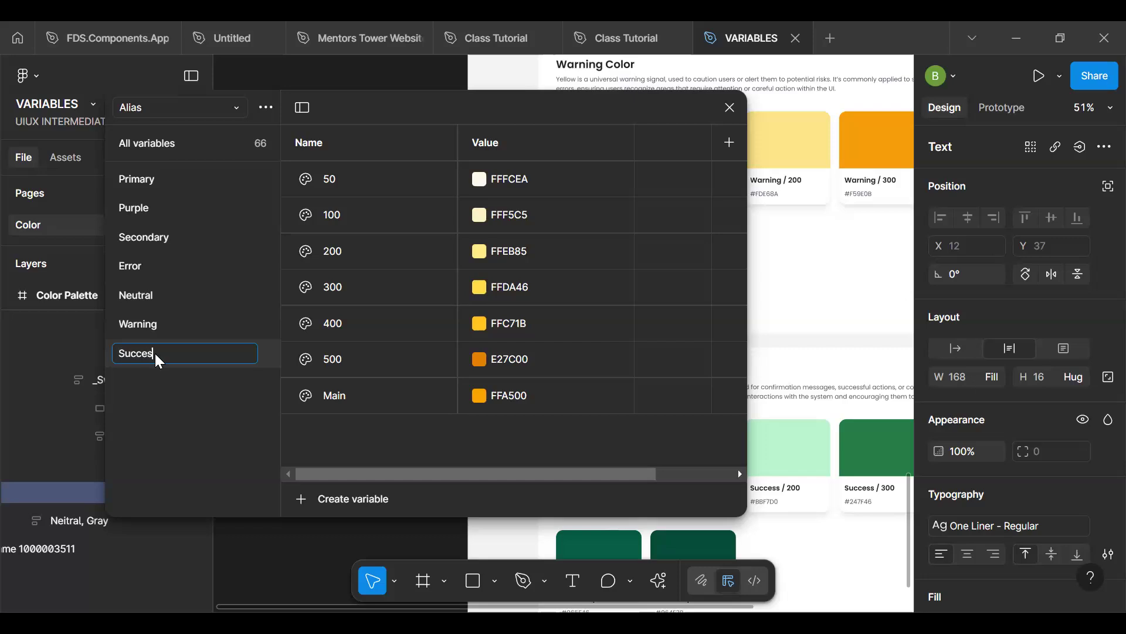
{"action": "key", "text": "Return"}
{"action": "key", "text": "s"}
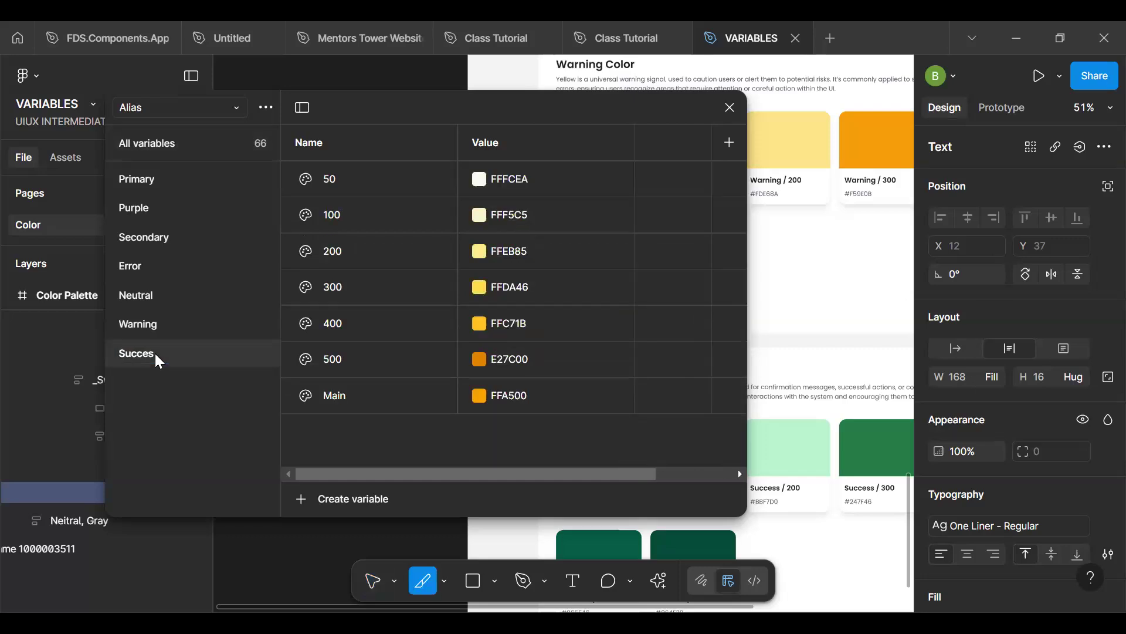
{"action": "double_click", "coordinate": [155, 353]}
{"action": "type", "text": "Success"}
{"action": "key", "text": "Return"}
- Delete the Success and Warning groups from the Alias collection
{"action": "right_click", "coordinate": [184, 360]}
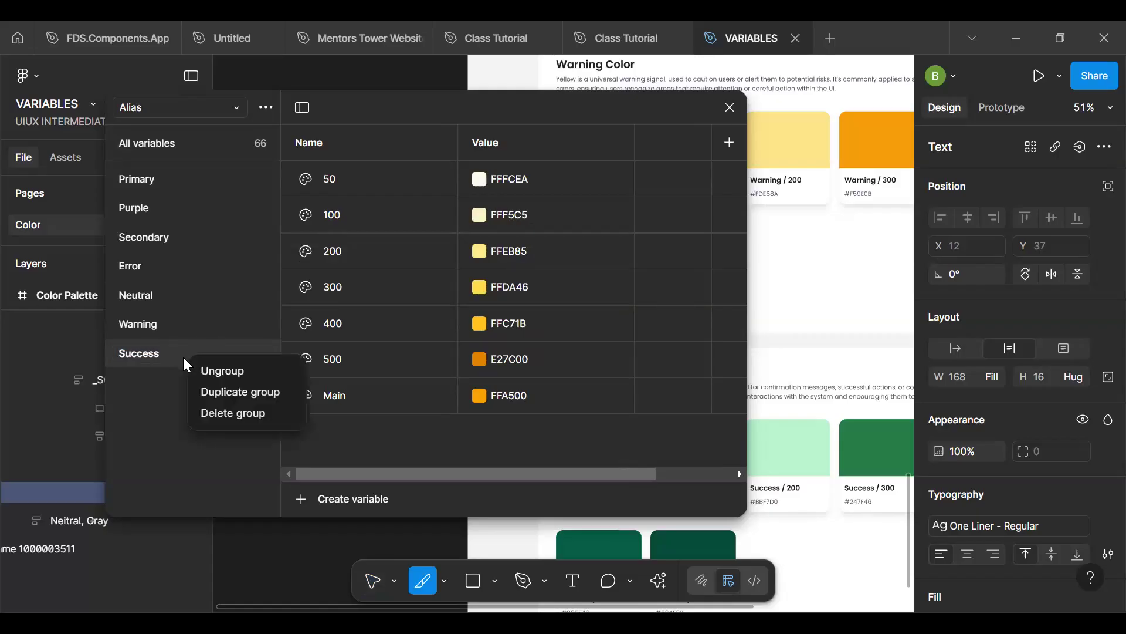
{"action": "left_click", "coordinate": [237, 412]}
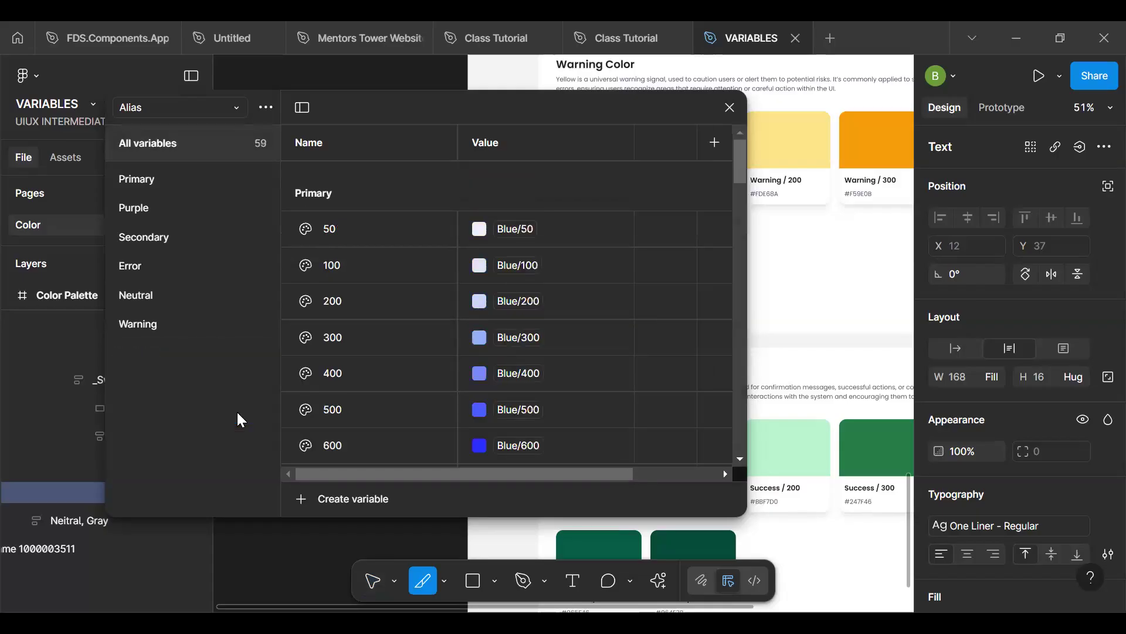
{"action": "left_click", "coordinate": [182, 322]}
{"action": "left_click", "coordinate": [165, 297]}
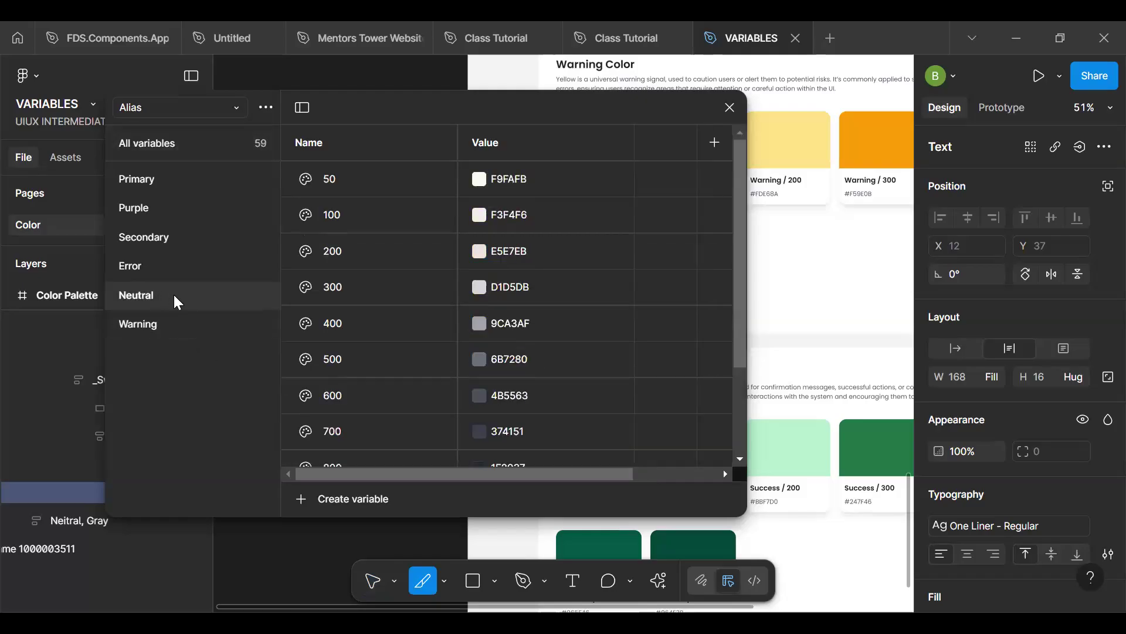
{"action": "left_click", "coordinate": [162, 237]}
{"action": "left_click", "coordinate": [178, 326]}
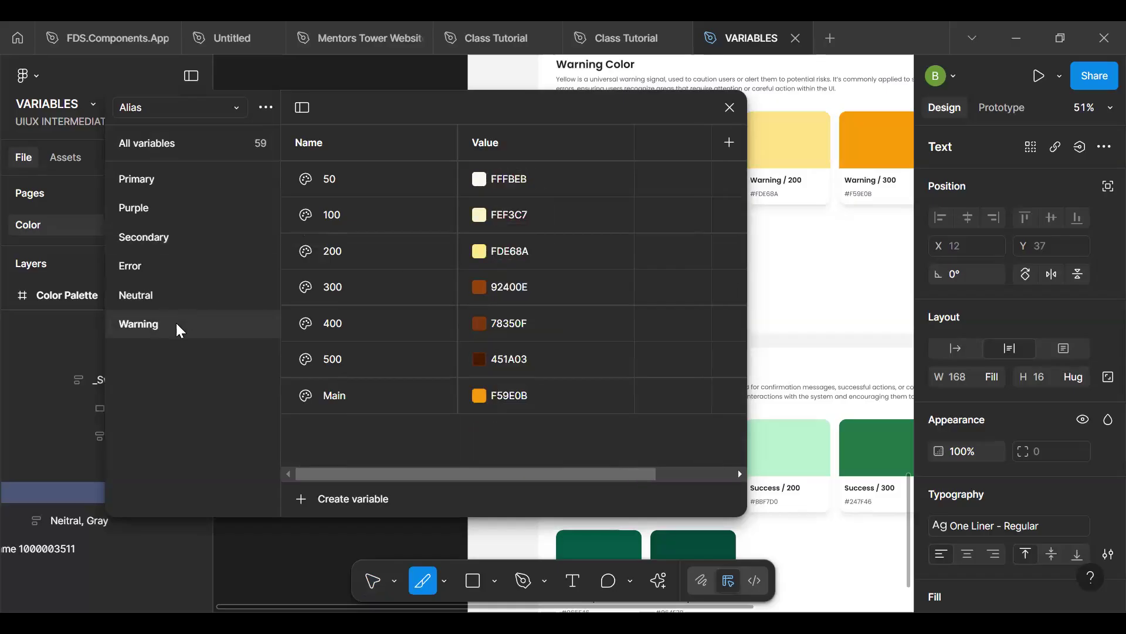
{"action": "right_click", "coordinate": [178, 327]}
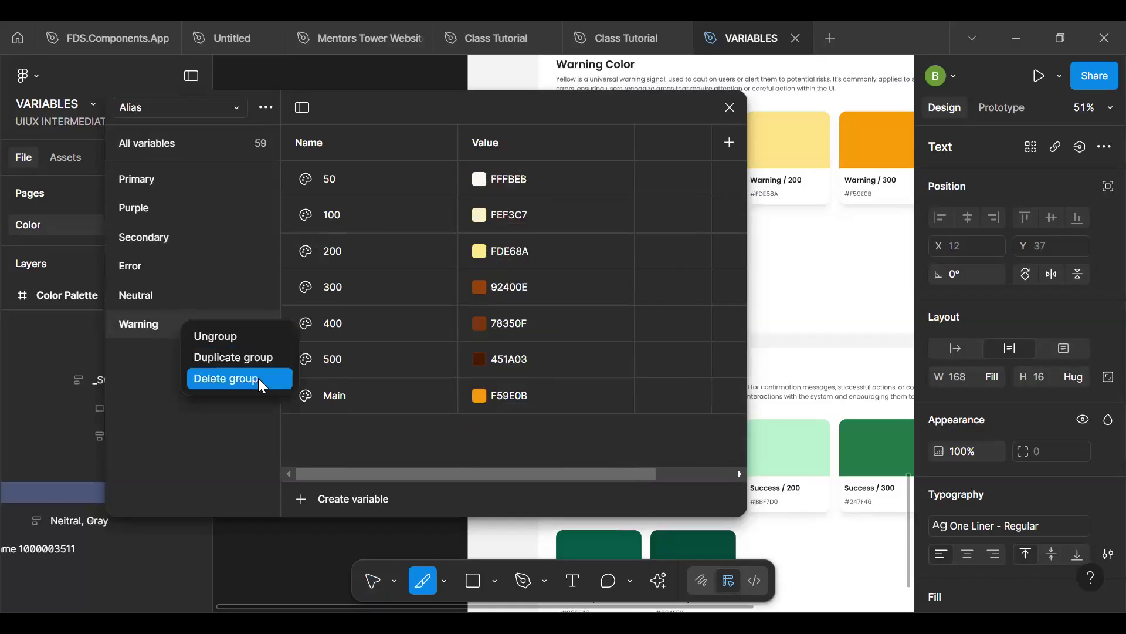
{"action": "key", "text": "Return"}
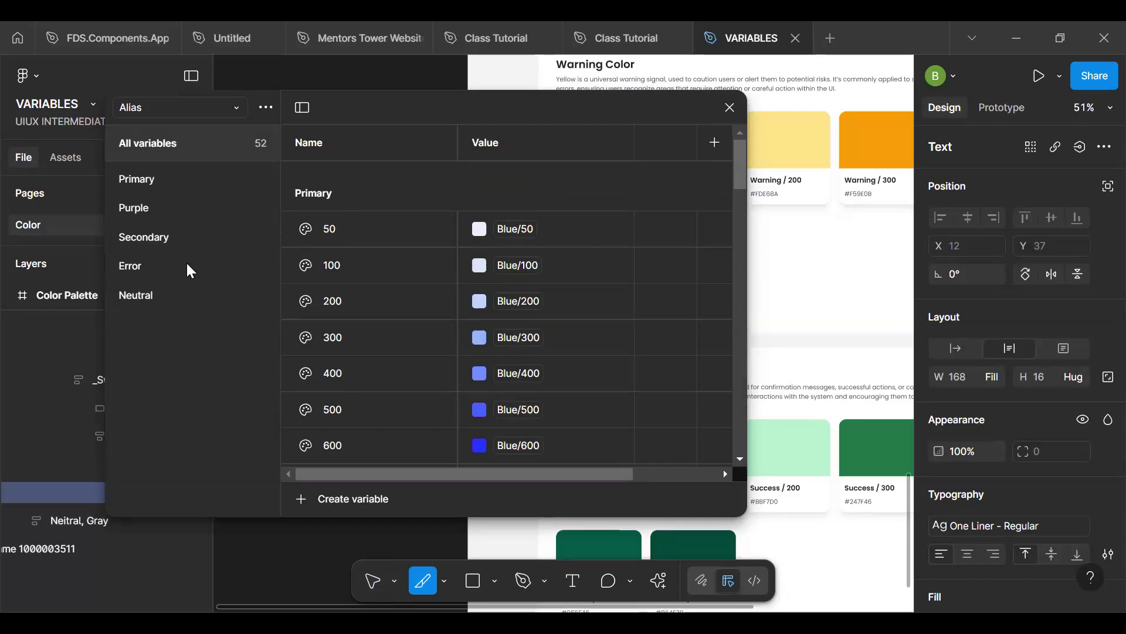
- Review the variables in the Alias collection's Primary, Purple, Secondary, Error and Neutral groups
{"action": "left_click", "coordinate": [175, 181]}
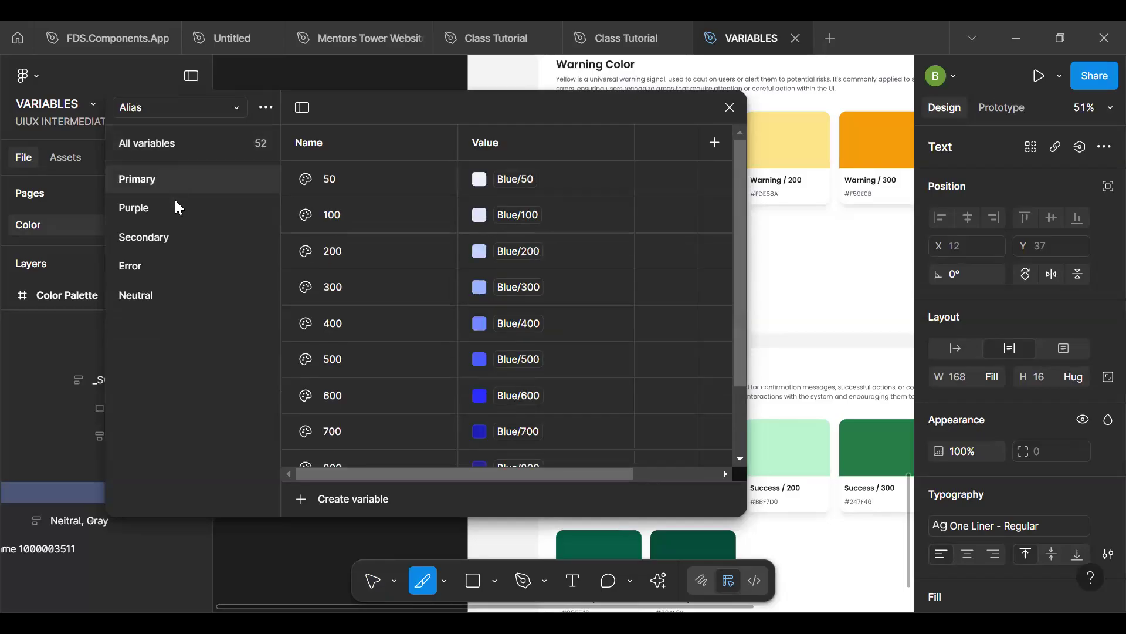
{"action": "scroll", "coordinate": [385, 293], "scroll_direction": "down", "scroll_amount": 3}
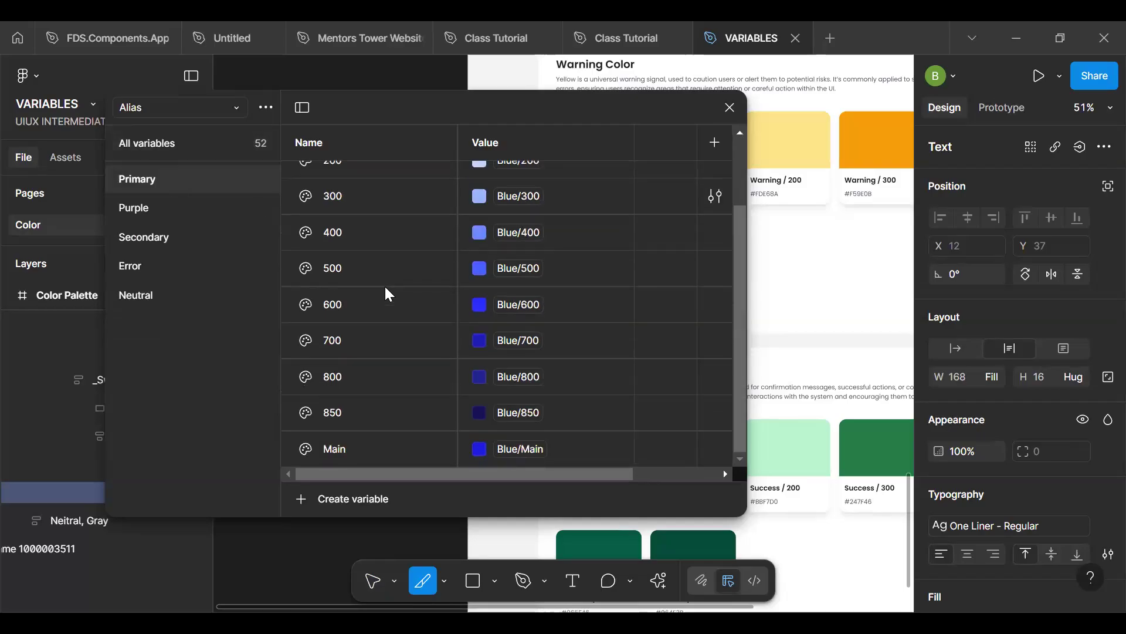
{"action": "scroll", "coordinate": [385, 293], "scroll_direction": "up", "scroll_amount": 3}
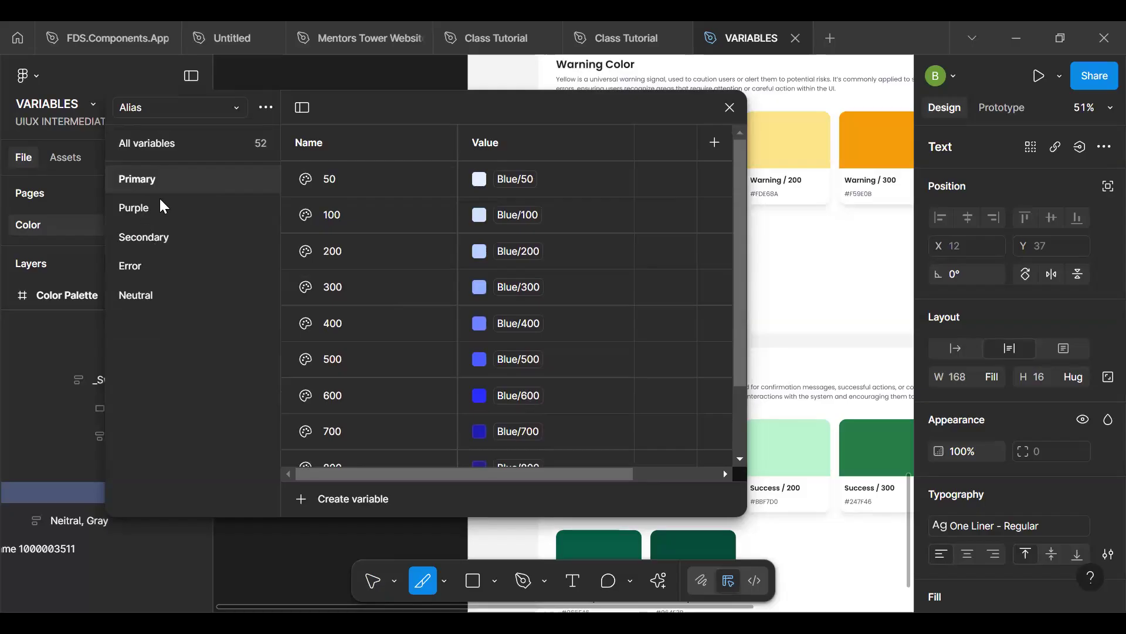
{"action": "left_click", "coordinate": [164, 199]}
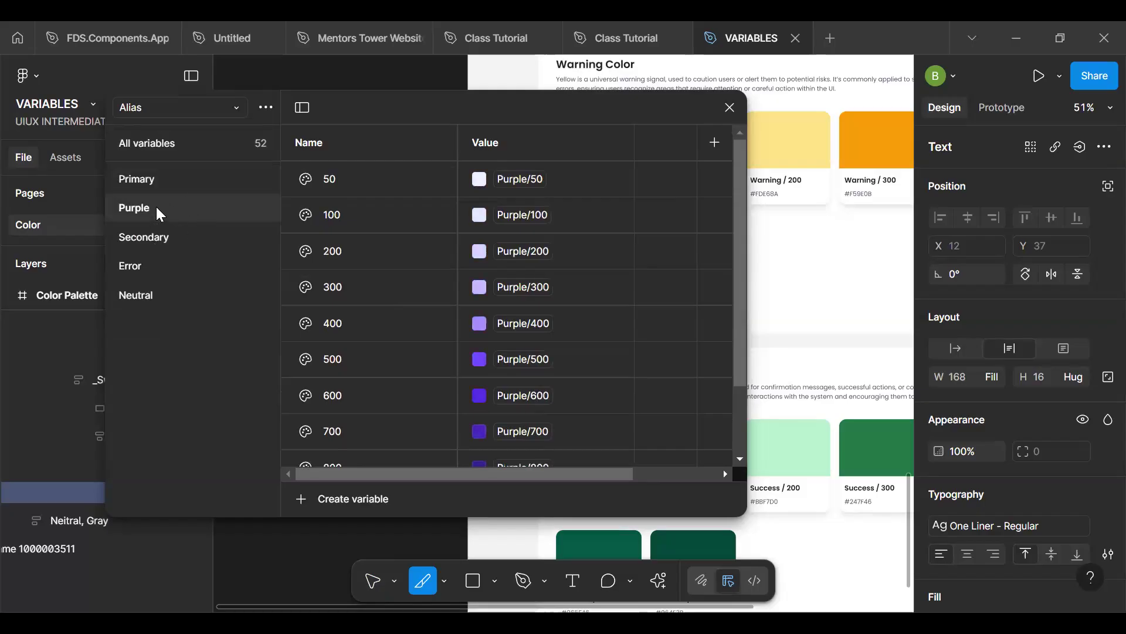
{"action": "left_click", "coordinate": [165, 242]}
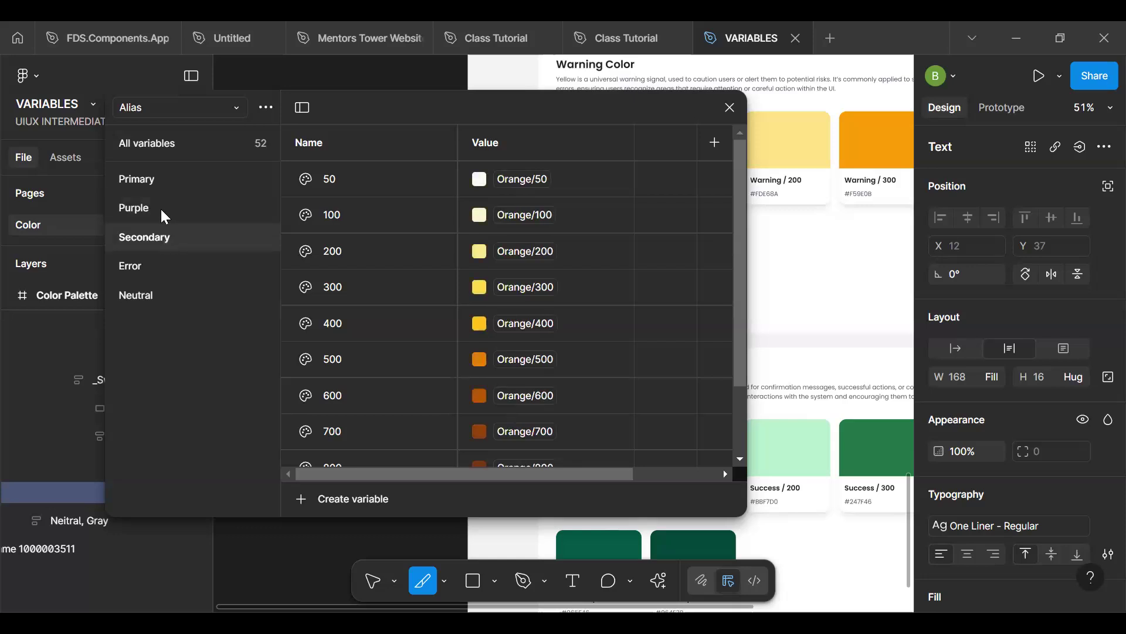
{"action": "left_click", "coordinate": [162, 211]}
{"action": "left_click", "coordinate": [172, 268]}
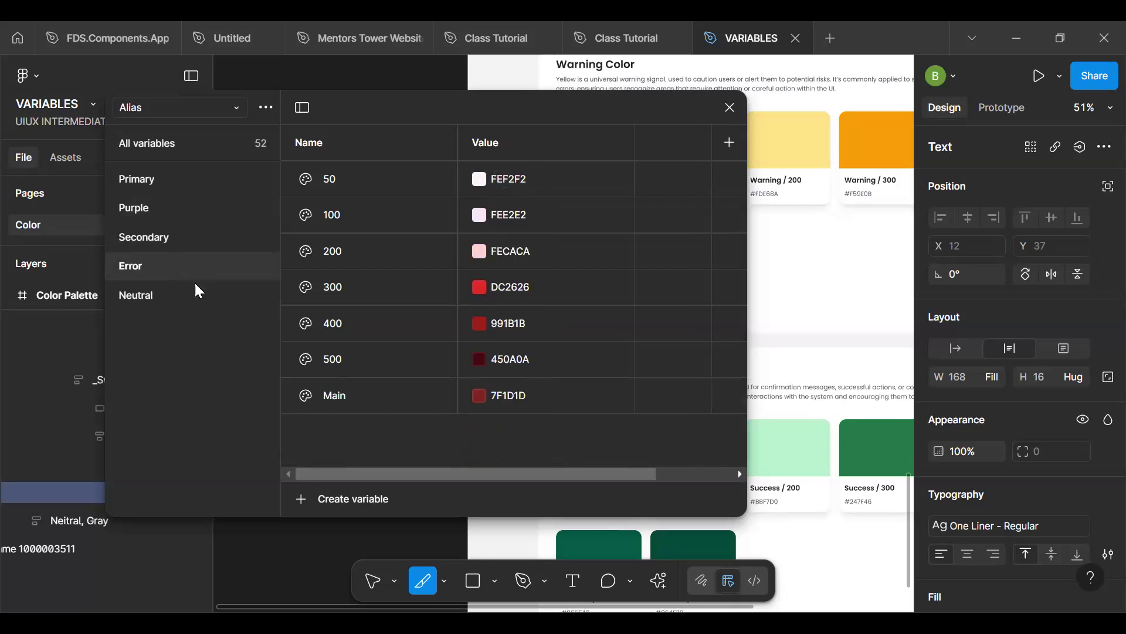
{"action": "left_click", "coordinate": [179, 298]}
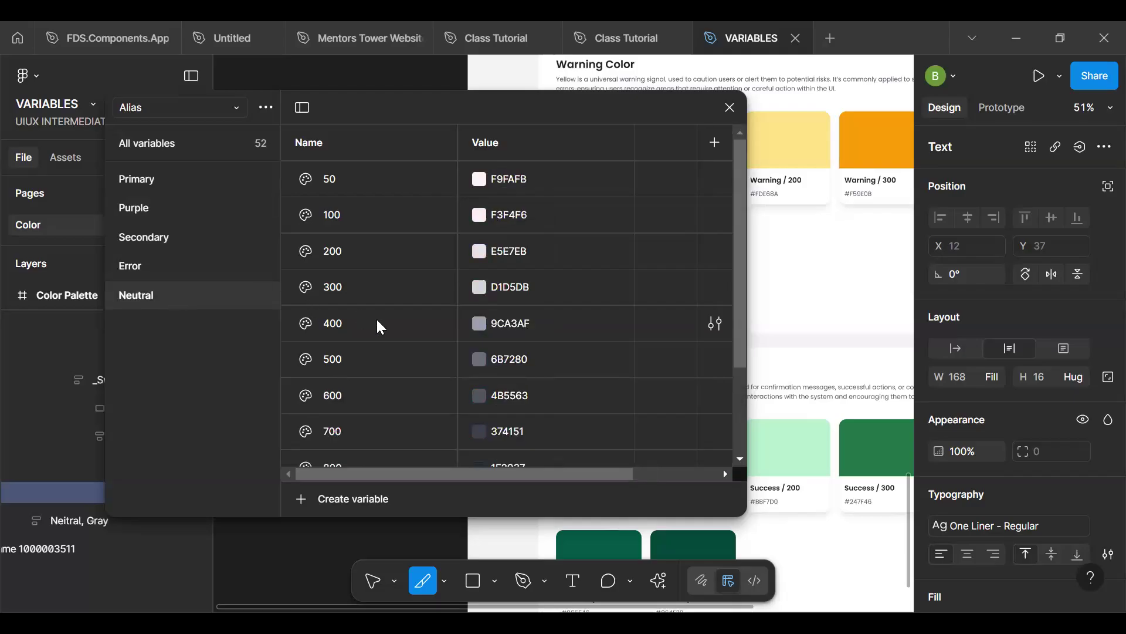
- Compare the Alias collection's Neutral values, including Black, with the linked values in the Secondary group
{"action": "scroll", "coordinate": [378, 325], "scroll_direction": "down", "scroll_amount": 3}
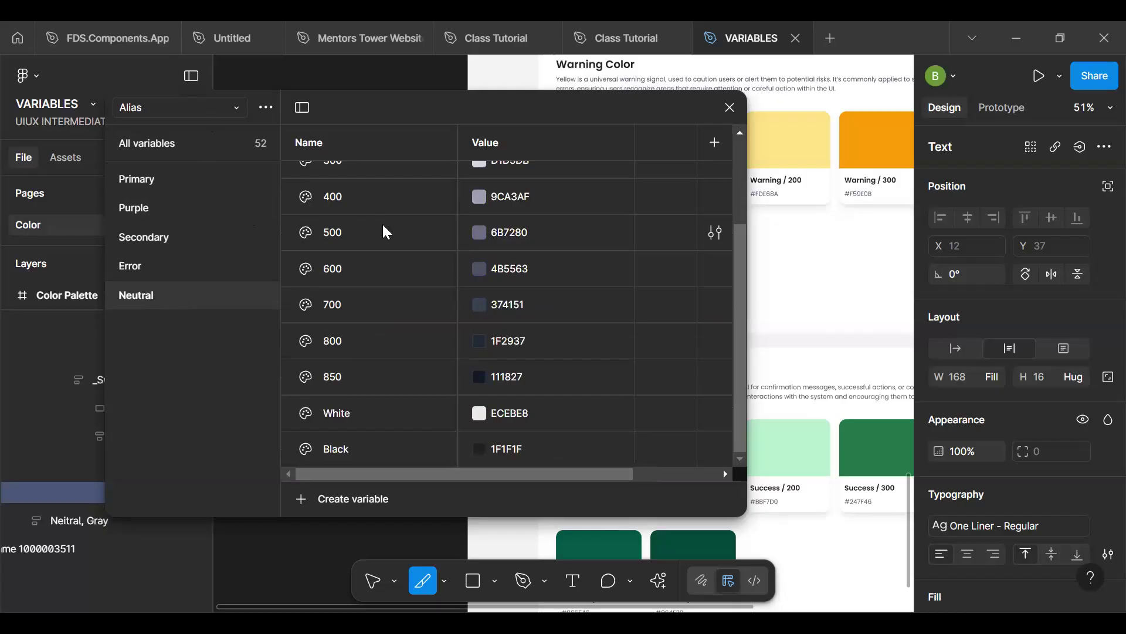
{"action": "left_click", "coordinate": [480, 452]}
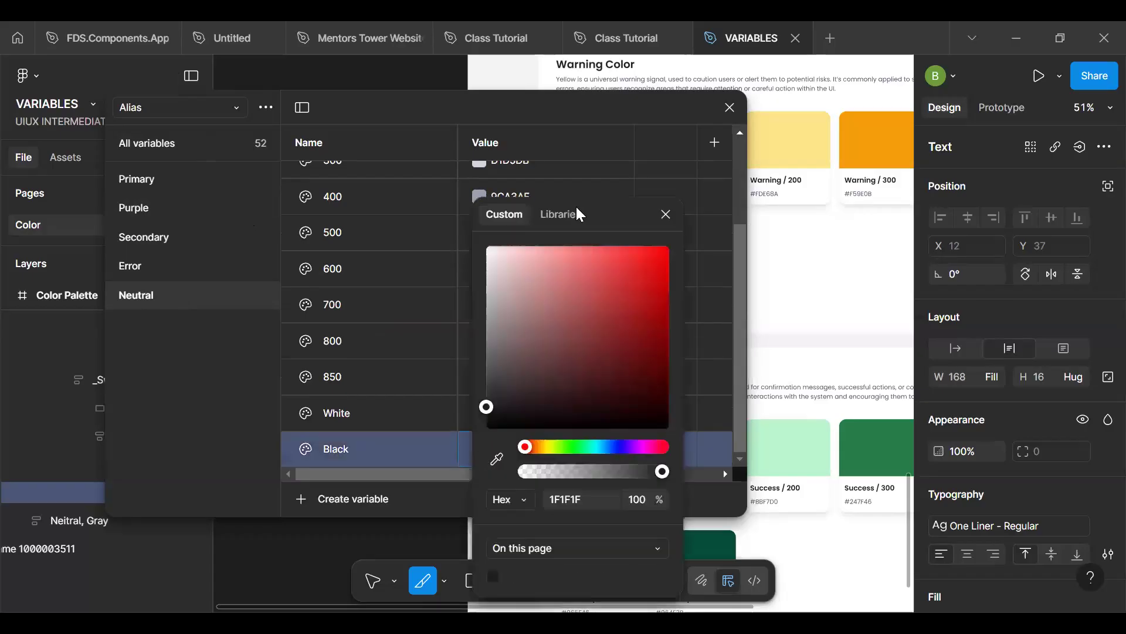
{"action": "left_click", "coordinate": [159, 237]}
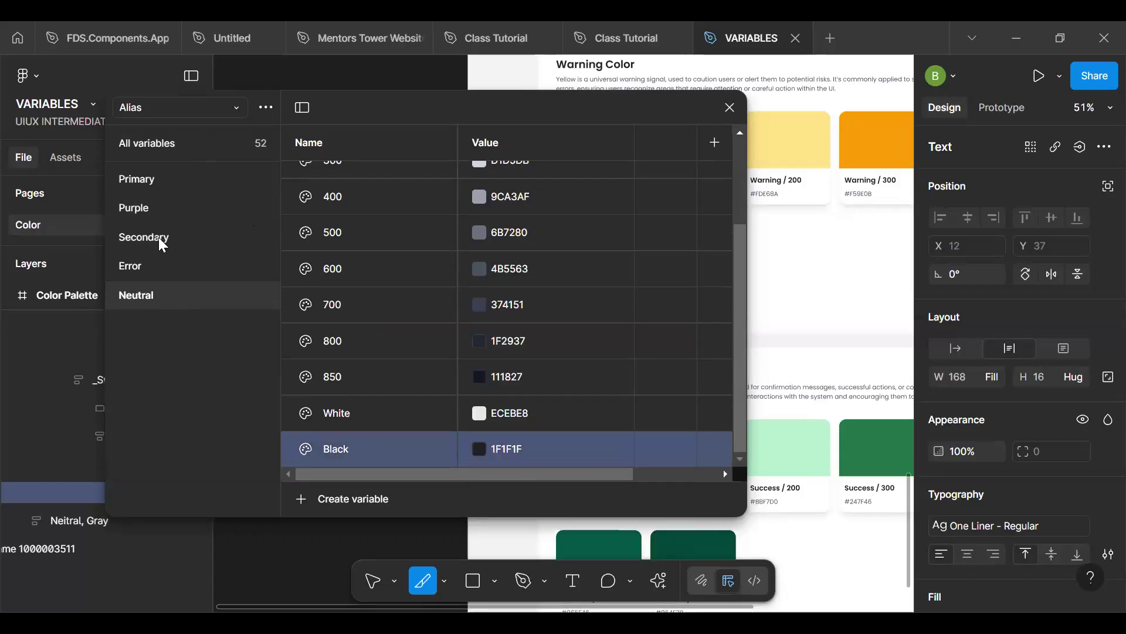
{"action": "left_click", "coordinate": [159, 238]}
{"action": "scroll", "coordinate": [477, 311], "scroll_direction": "down", "scroll_amount": 1}
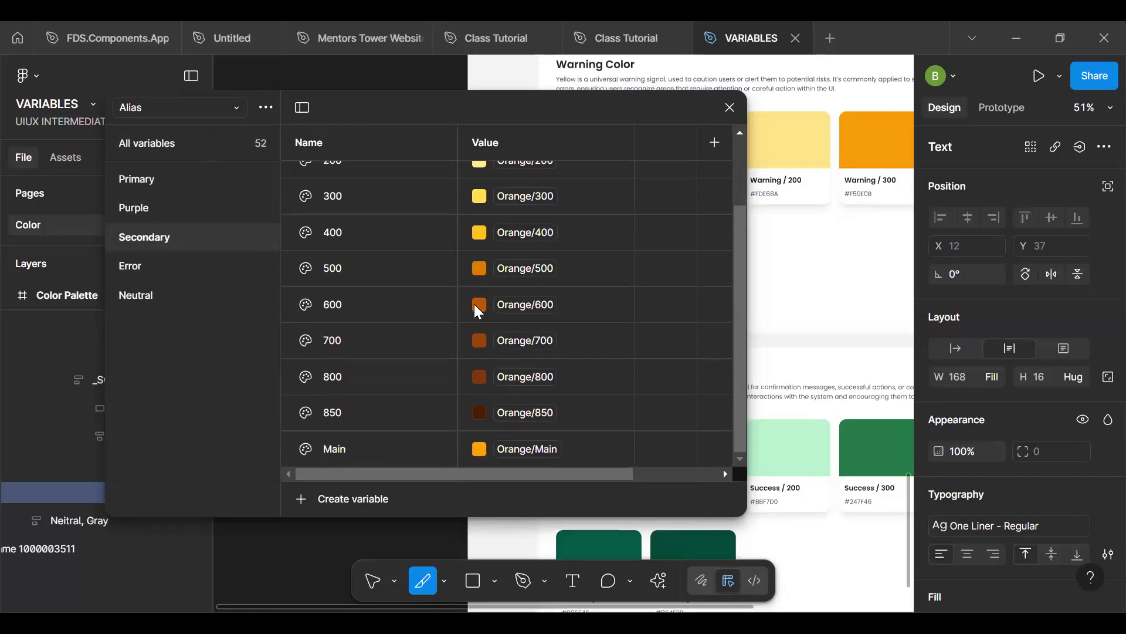
- Link the 50 variable in the Alias collection's Neutral group to the Brand collection's Gray/50
{"action": "left_click", "coordinate": [159, 301]}
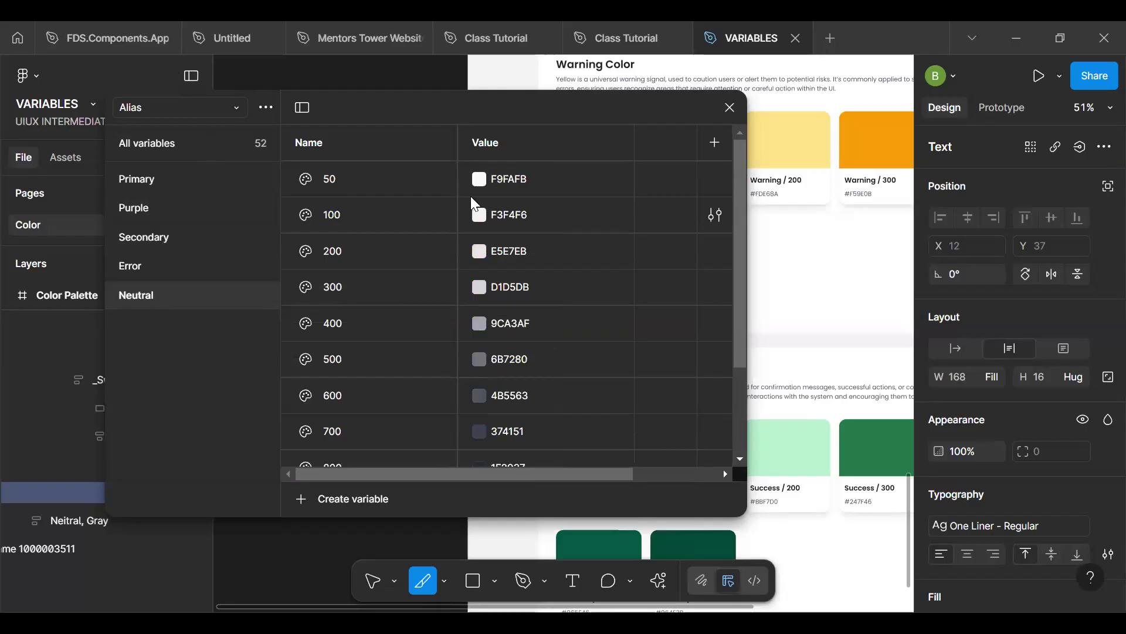
{"action": "left_click", "coordinate": [478, 180]}
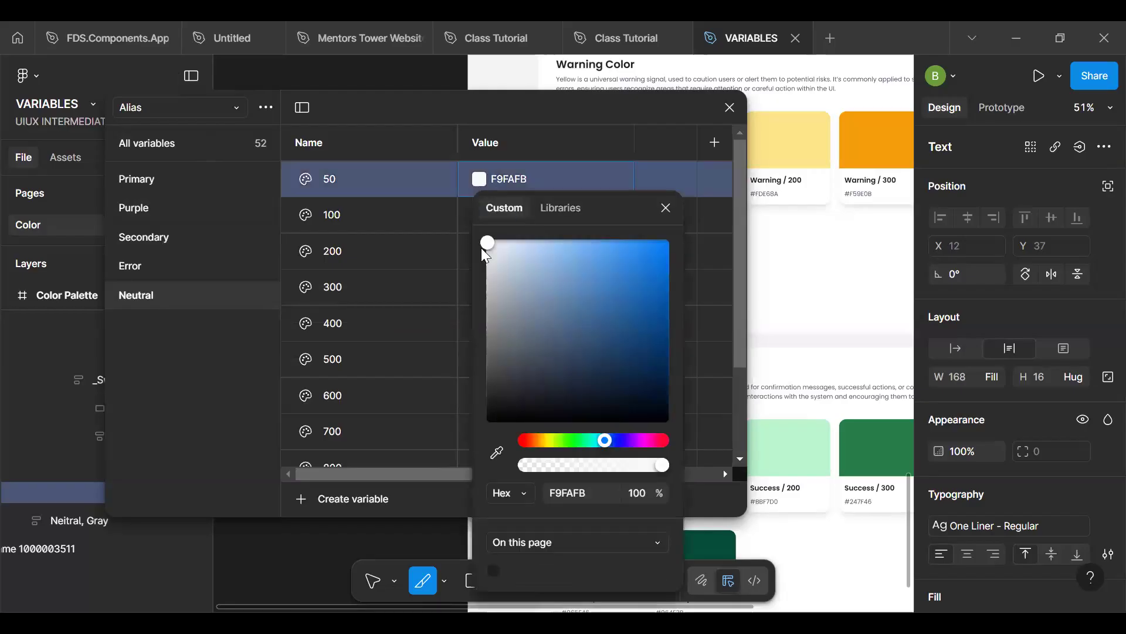
{"action": "left_click", "coordinate": [563, 214]}
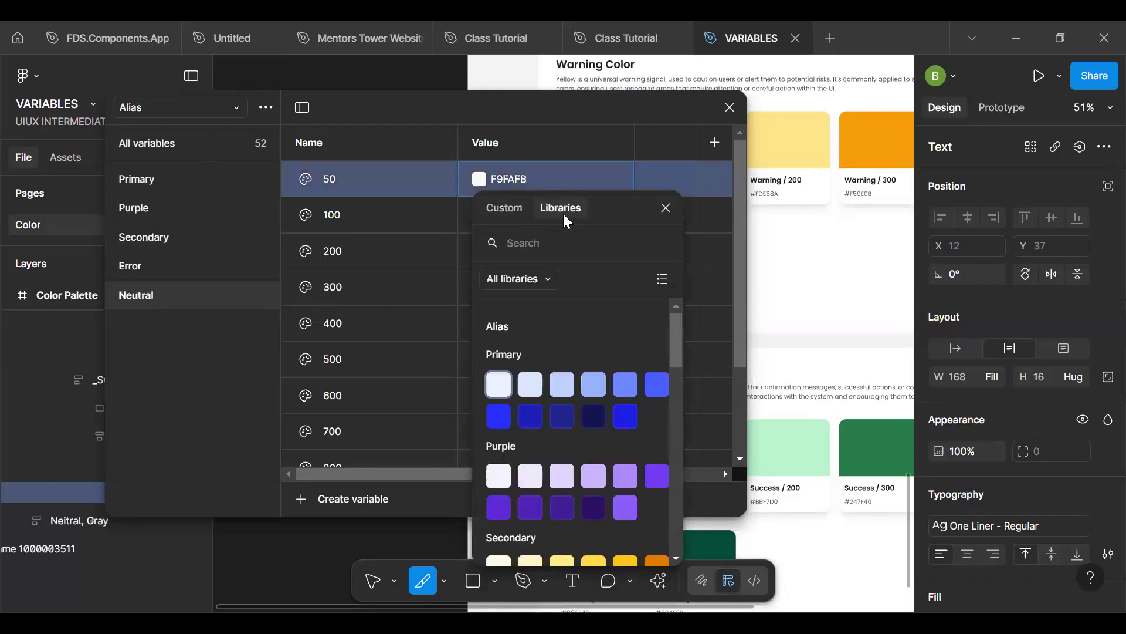
{"action": "type", "text": "50"}
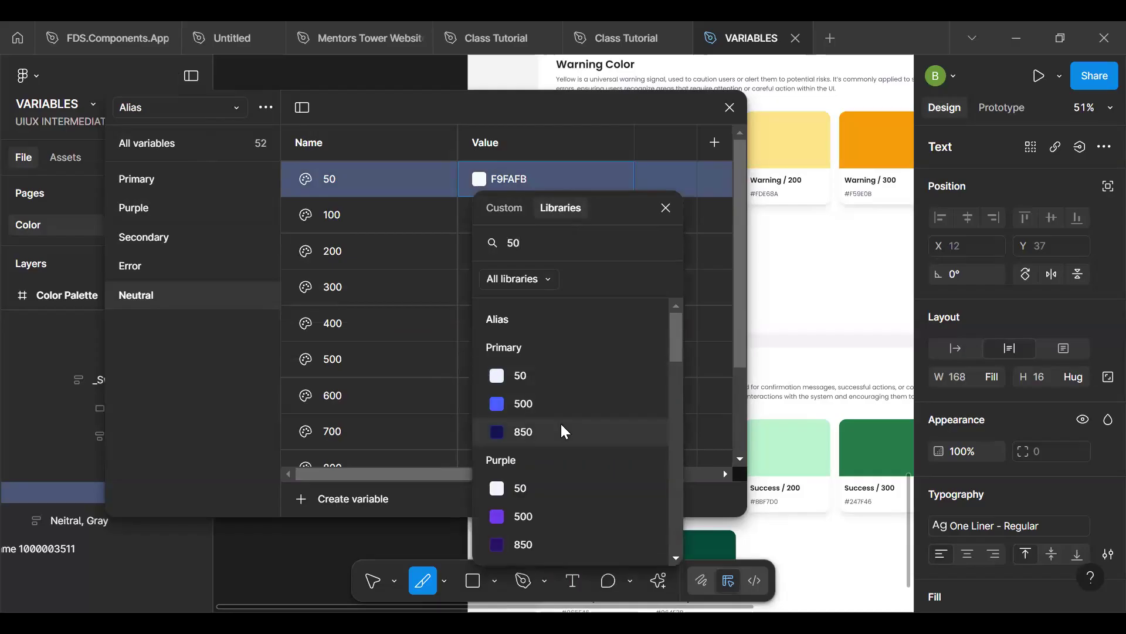
{"action": "scroll", "coordinate": [561, 421], "scroll_direction": "down", "scroll_amount": 8}
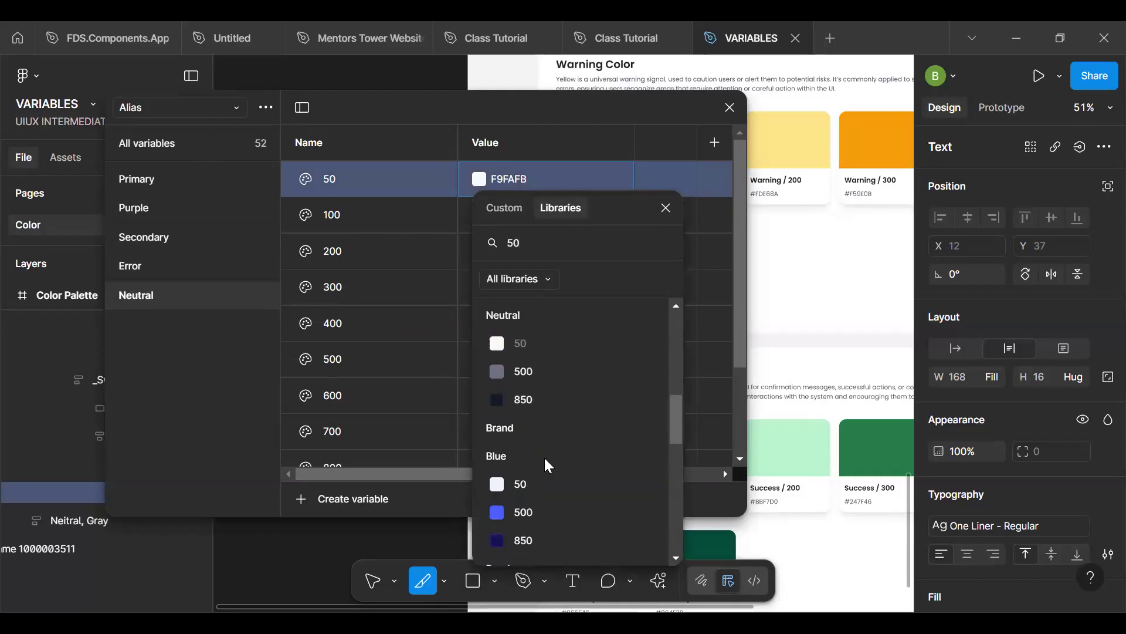
{"action": "scroll", "coordinate": [533, 484], "scroll_direction": "down", "scroll_amount": 3}
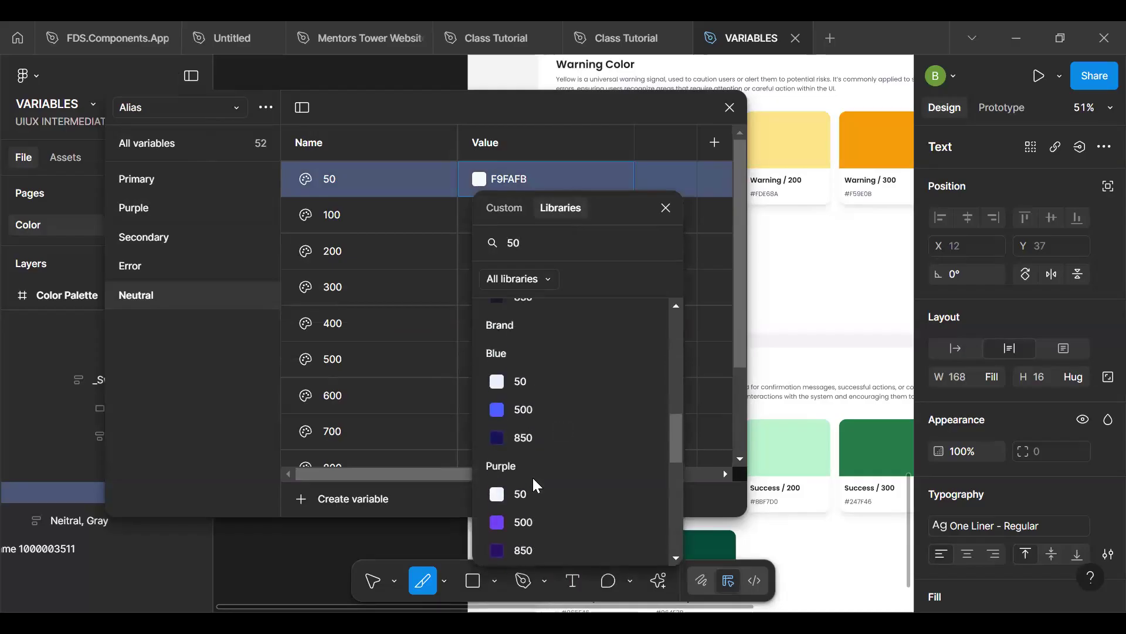
{"action": "scroll", "coordinate": [534, 479], "scroll_direction": "up", "scroll_amount": 1}
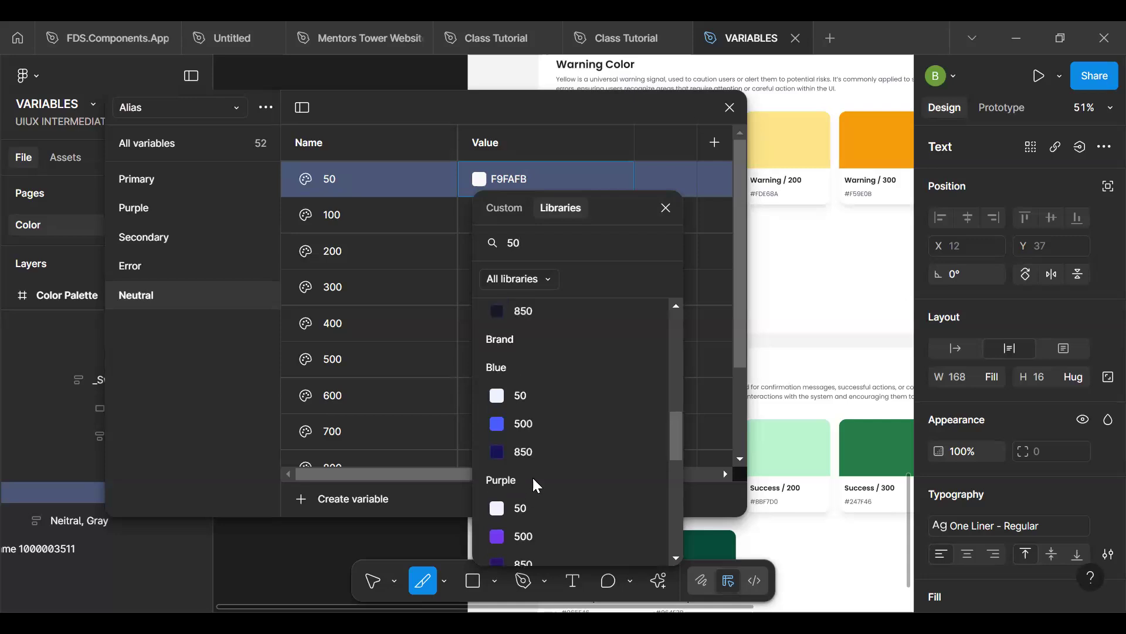
{"action": "scroll", "coordinate": [544, 485], "scroll_direction": "down", "scroll_amount": 6}
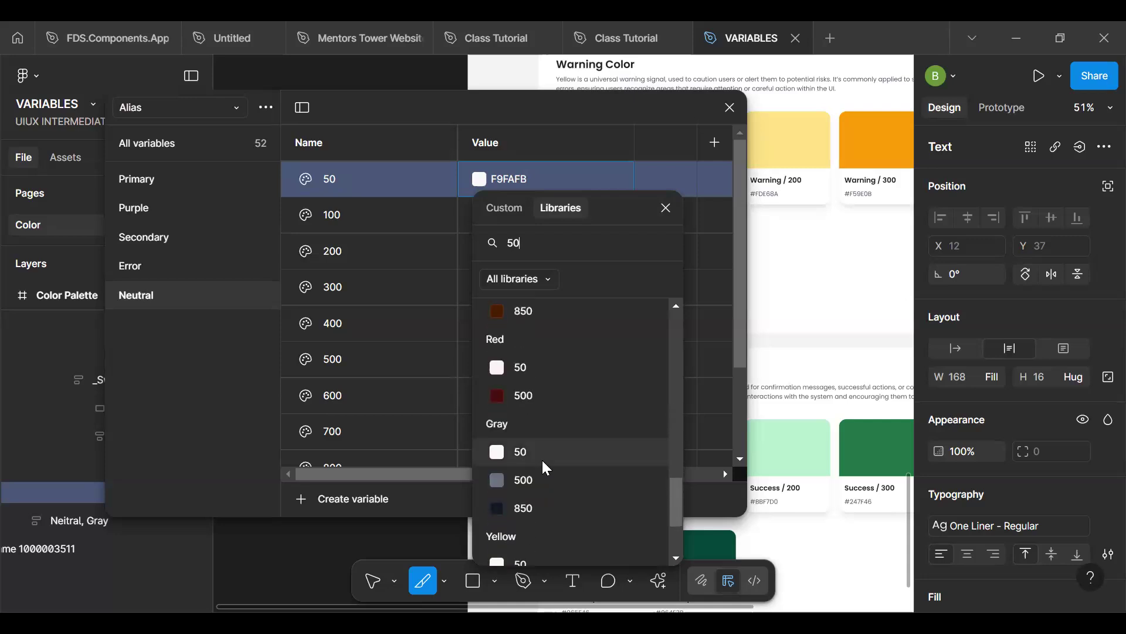
{"action": "left_click", "coordinate": [542, 460]}
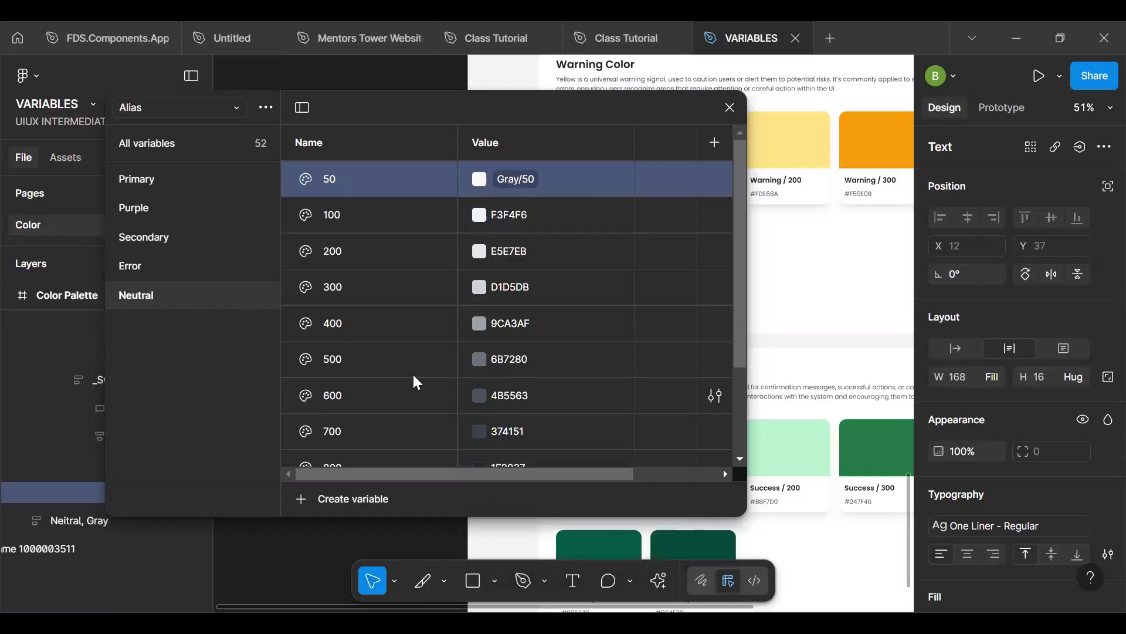
- Open the library colours for the Neutral group's 100 variable and look through the variables matching "neutral"
{"action": "left_click", "coordinate": [478, 215]}
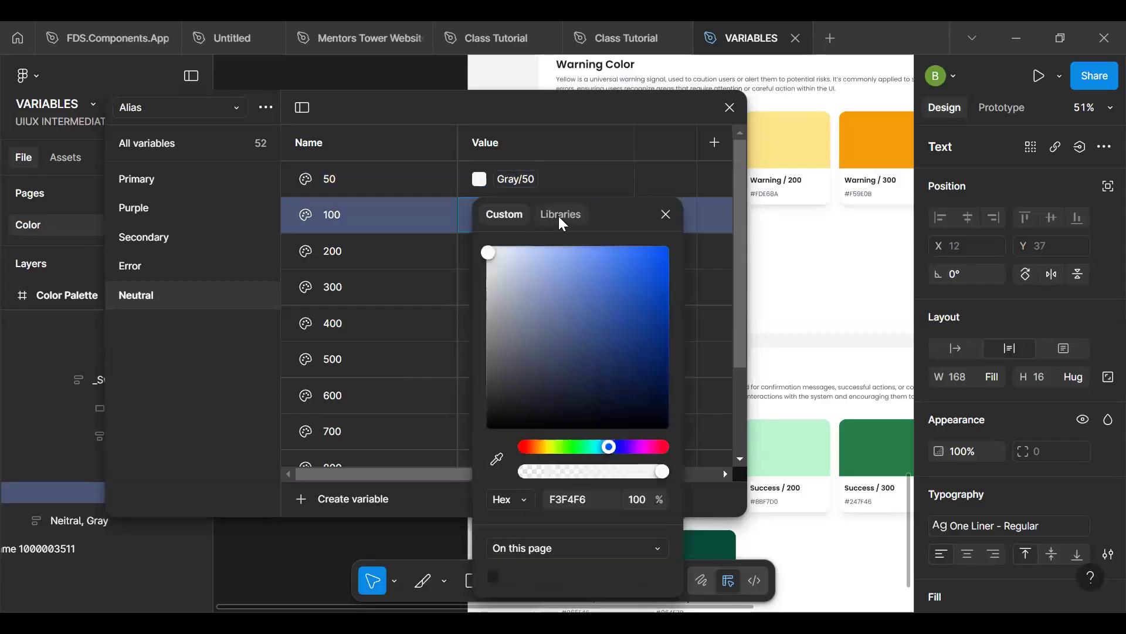
{"action": "left_click", "coordinate": [561, 217]}
{"action": "type", "text": "n"}
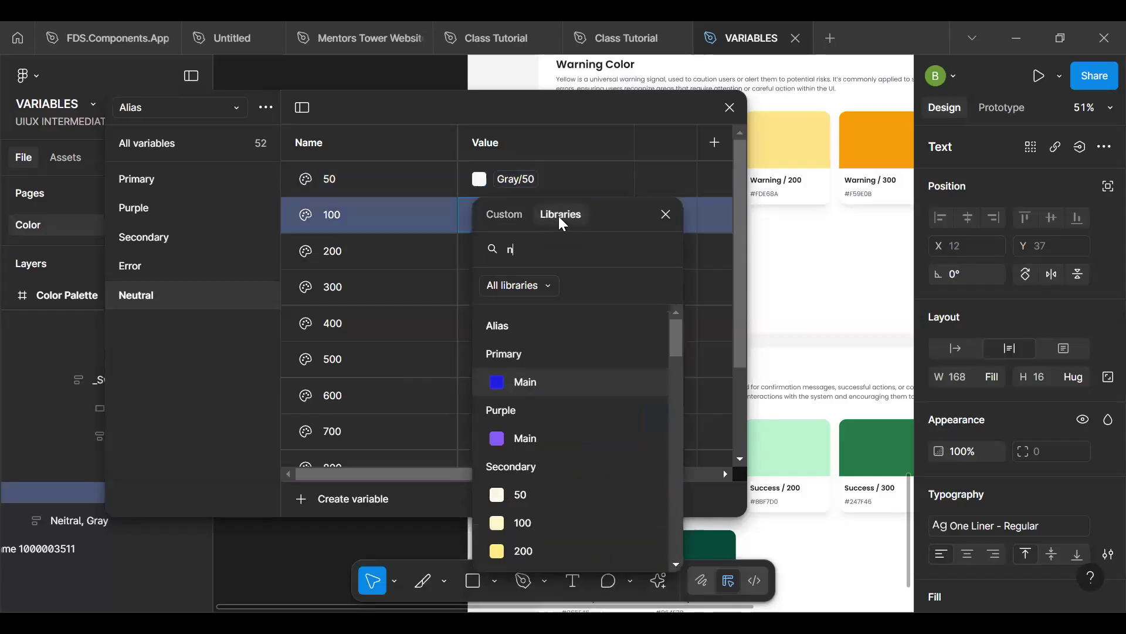
{"action": "type", "text": "eutral"}
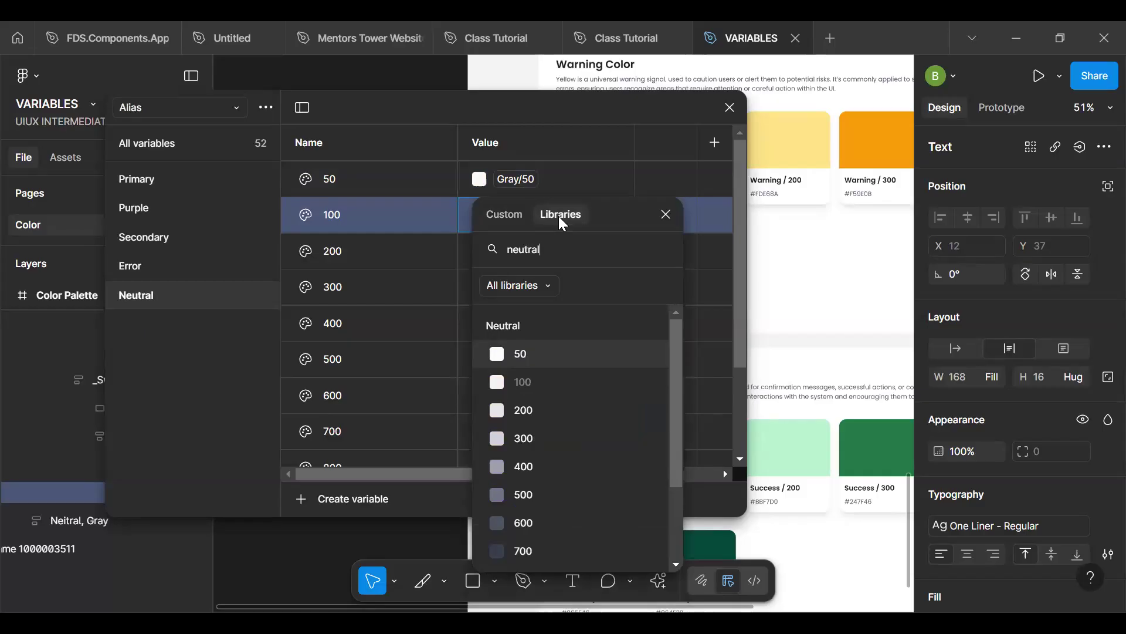
{"action": "scroll", "coordinate": [550, 438], "scroll_direction": "down", "scroll_amount": 3}
{"action": "scroll", "coordinate": [550, 437], "scroll_direction": "down", "scroll_amount": 1}
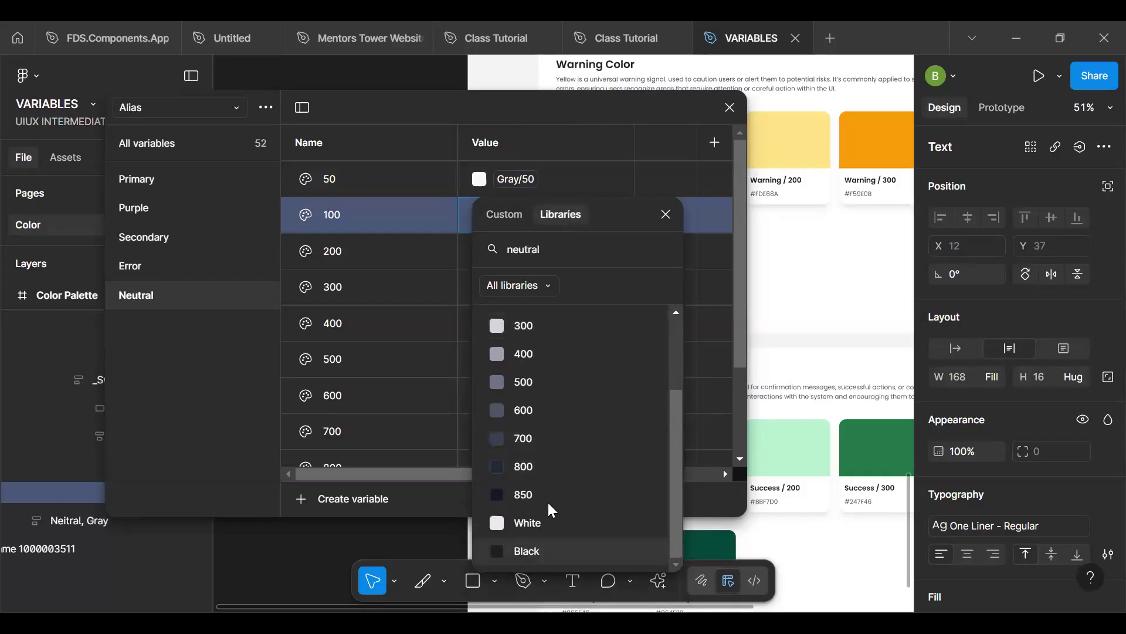
{"action": "scroll", "coordinate": [537, 392], "scroll_direction": "up", "scroll_amount": 4}
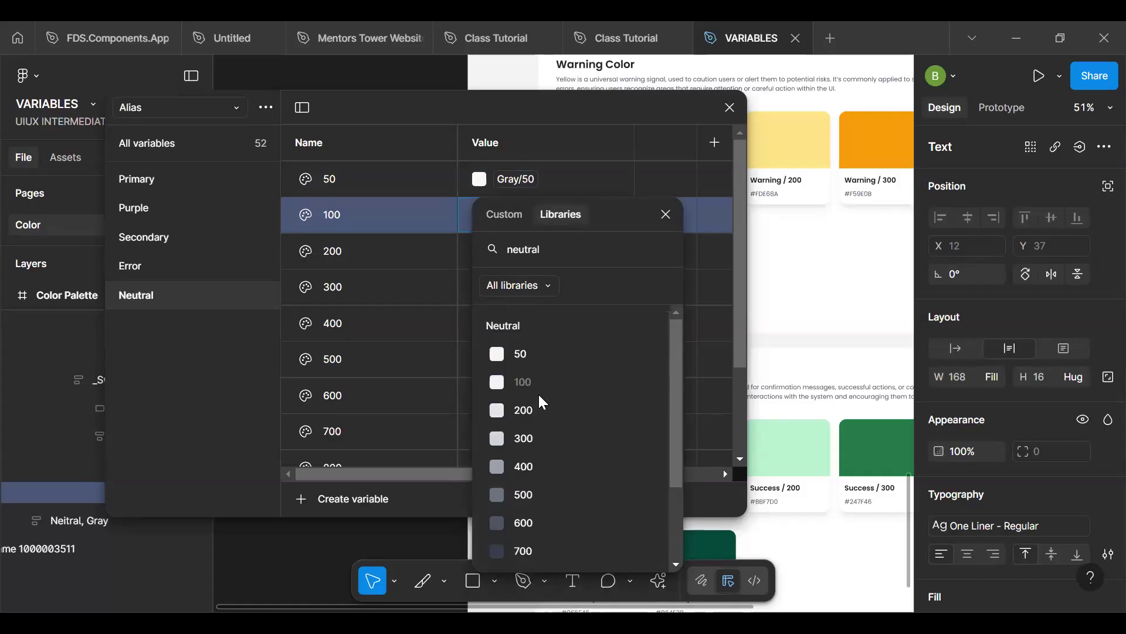
{"action": "scroll", "coordinate": [537, 392], "scroll_direction": "down", "scroll_amount": 3}
{"action": "scroll", "coordinate": [542, 402], "scroll_direction": "down", "scroll_amount": 1}
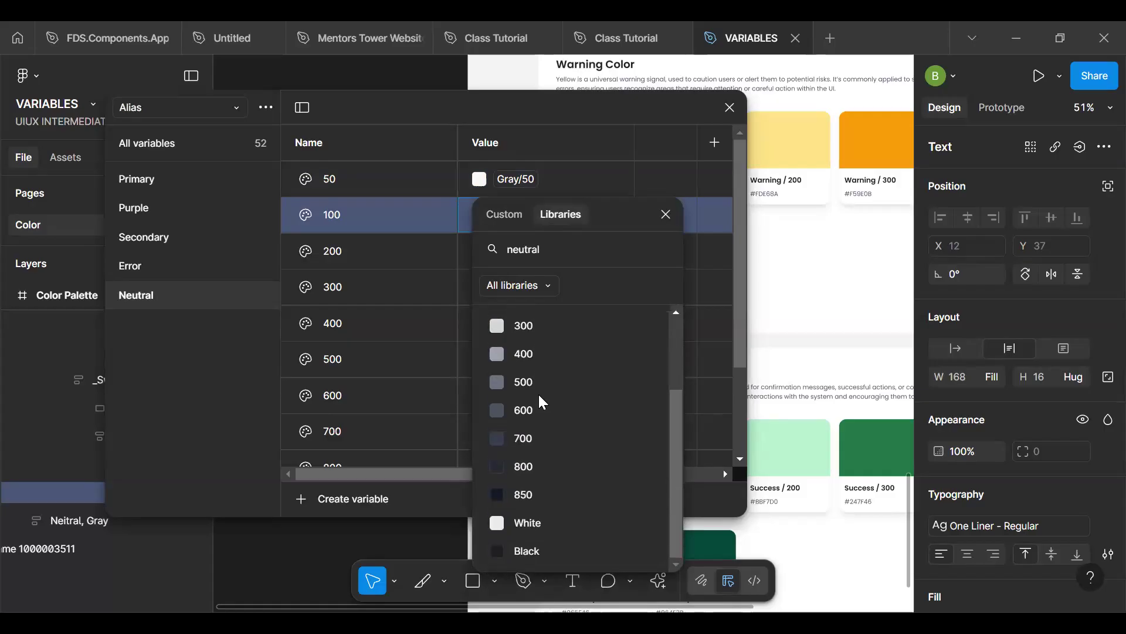
{"action": "scroll", "coordinate": [538, 392], "scroll_direction": "up", "scroll_amount": 4}
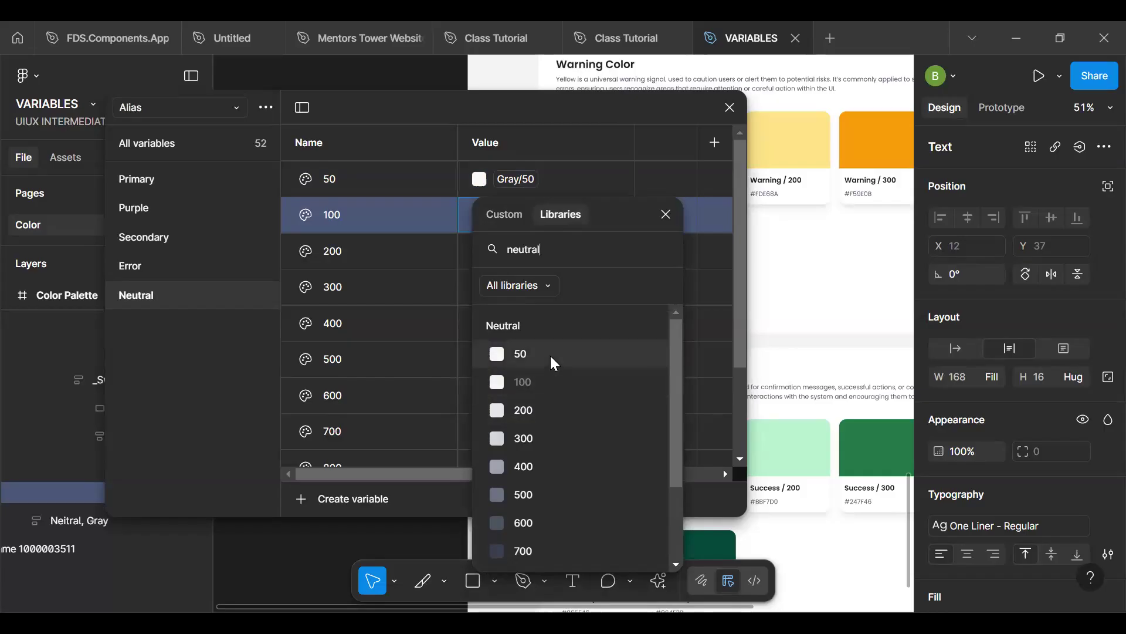
{"action": "scroll", "coordinate": [550, 354], "scroll_direction": "down", "scroll_amount": 3}
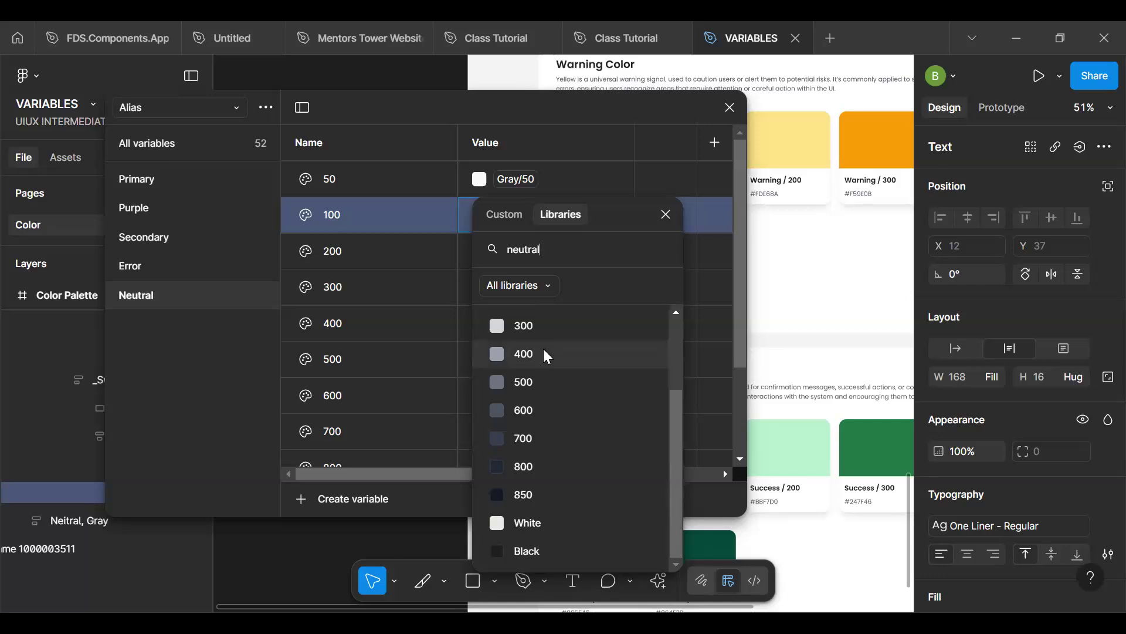
{"action": "scroll", "coordinate": [543, 349], "scroll_direction": "up", "scroll_amount": 3}
- Search the library colours for 100 instead and link the Neutral group's 100 variable to Brand's Gray/100
{"action": "key", "text": "BackSpace"}
{"action": "key", "text": "BackSpace"}
{"action": "key", "text": "BackSpace"}
{"action": "key", "text": "BackSpace"}
{"action": "key", "text": "BackSpace"}
{"action": "key", "text": "BackSpace"}
{"action": "key", "text": "BackSpace"}
{"action": "type", "text": "100"}
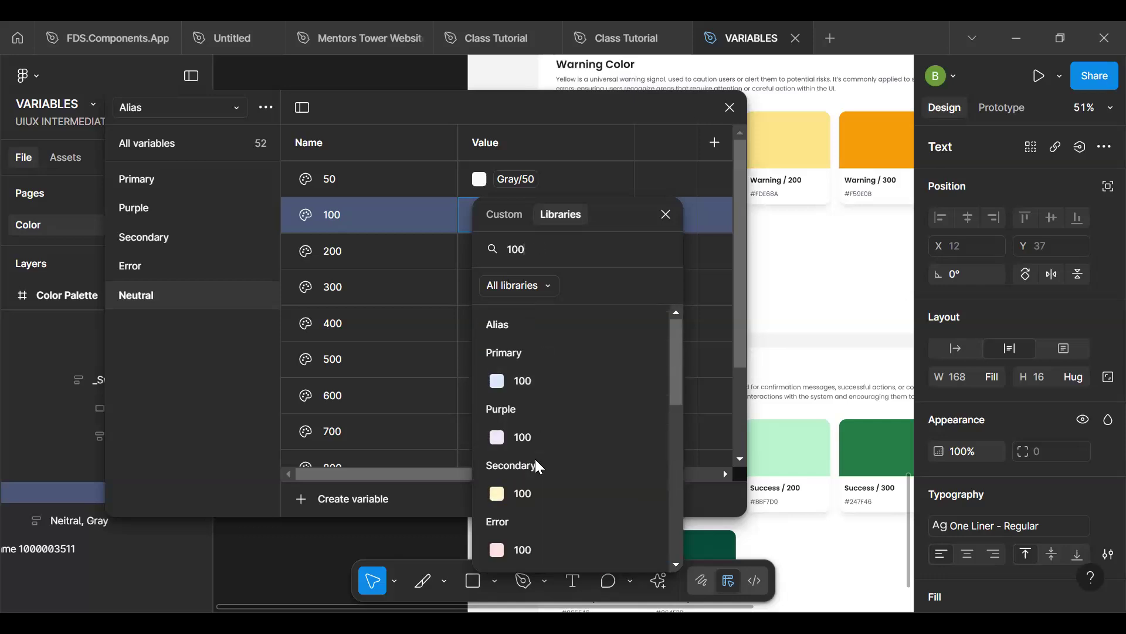
{"action": "scroll", "coordinate": [534, 456], "scroll_direction": "down", "scroll_amount": 4}
{"action": "scroll", "coordinate": [536, 461], "scroll_direction": "down", "scroll_amount": 4}
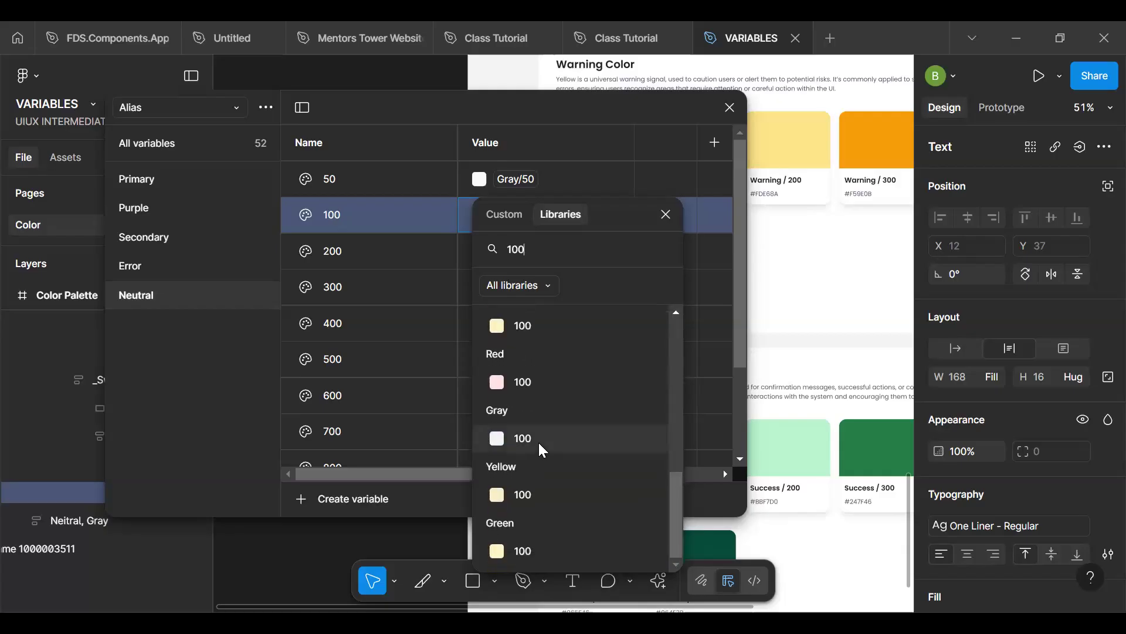
{"action": "left_click", "coordinate": [537, 441]}
- Link the 200 variable in the Alias collection's Neutral group to the Brand collection's Gray/200
{"action": "left_click", "coordinate": [480, 252]}
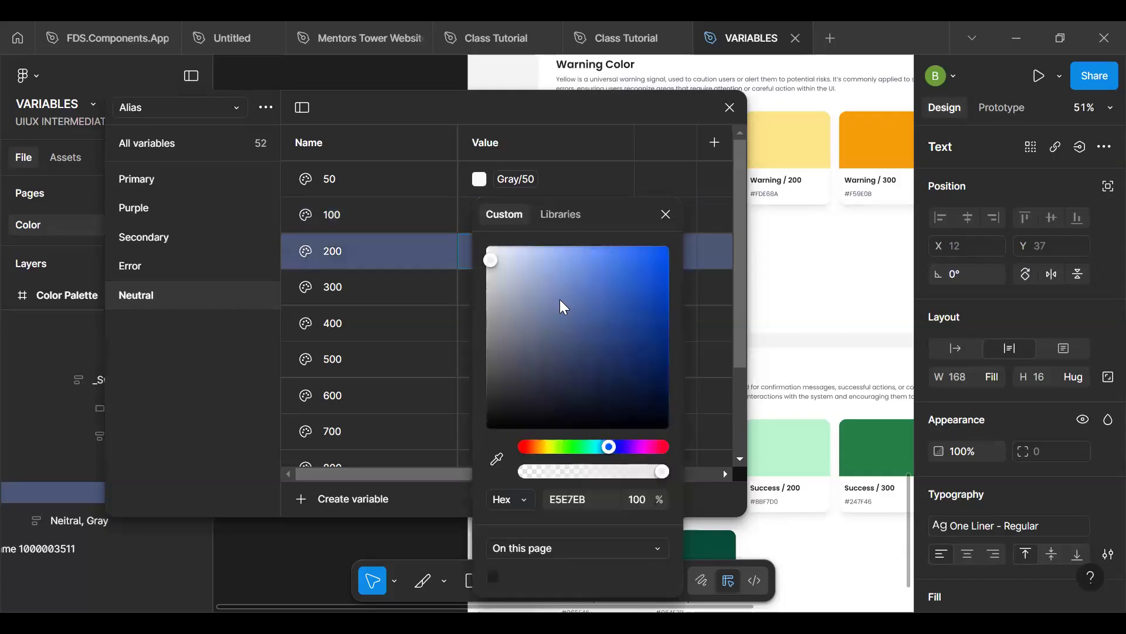
{"action": "left_click", "coordinate": [566, 217]}
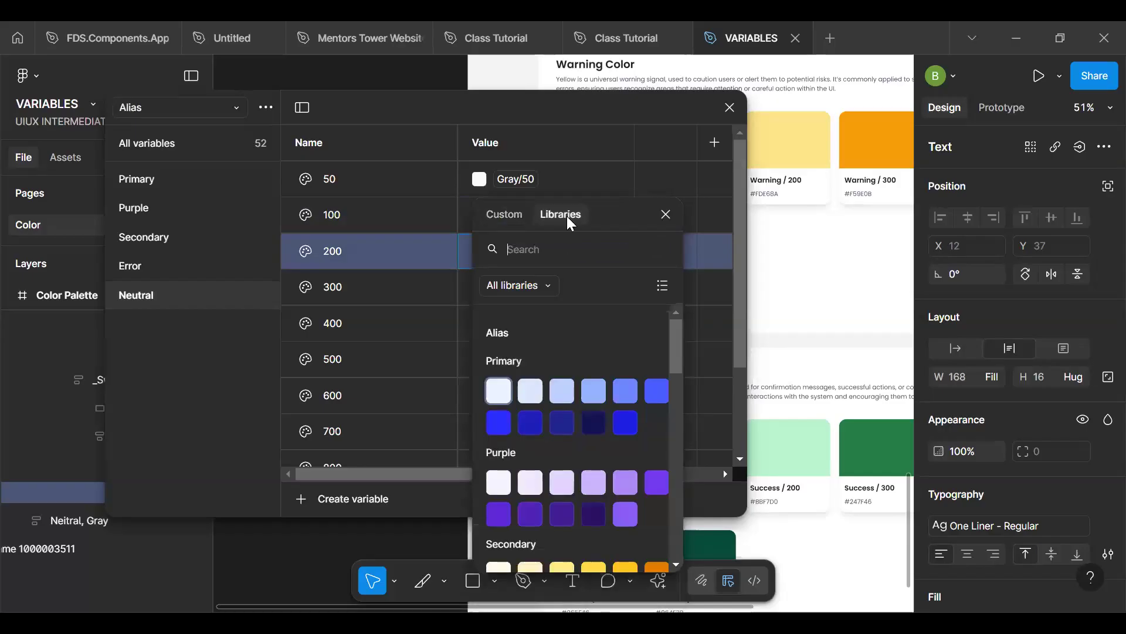
{"action": "type", "text": "200"}
{"action": "scroll", "coordinate": [560, 473], "scroll_direction": "down", "scroll_amount": 4}
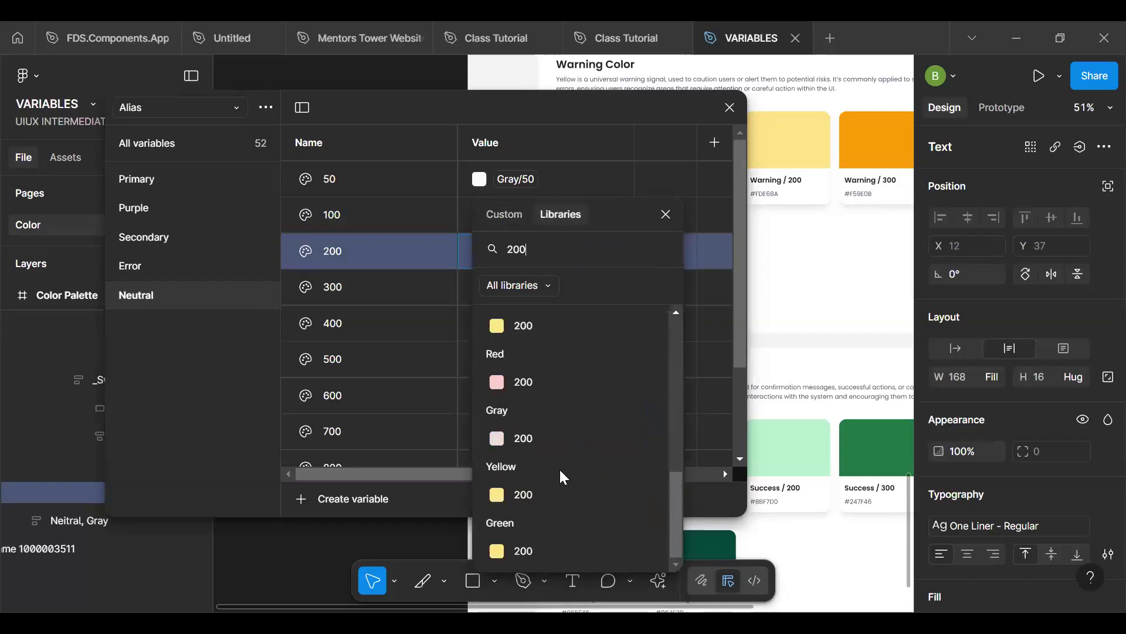
{"action": "left_click", "coordinate": [548, 435]}
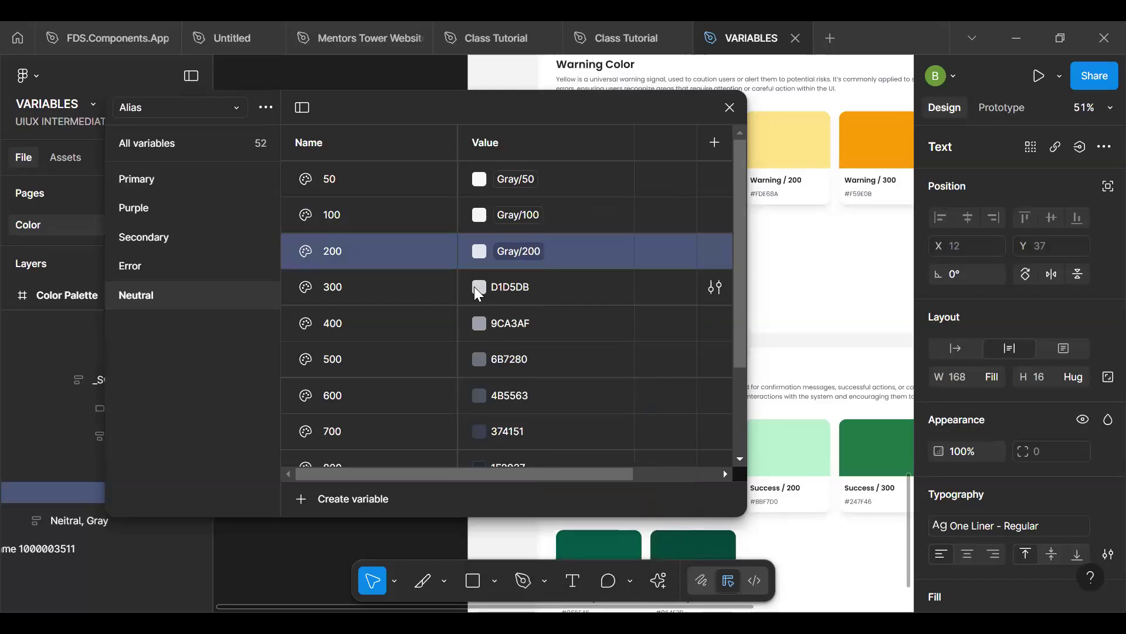
- Link the 300 variable in the Alias collection's Neutral group to the Brand collection's Gray/300
{"action": "left_click", "coordinate": [475, 288]}
{"action": "key", "text": "3"}
{"action": "key", "text": "0"}
{"action": "key", "text": "0"}
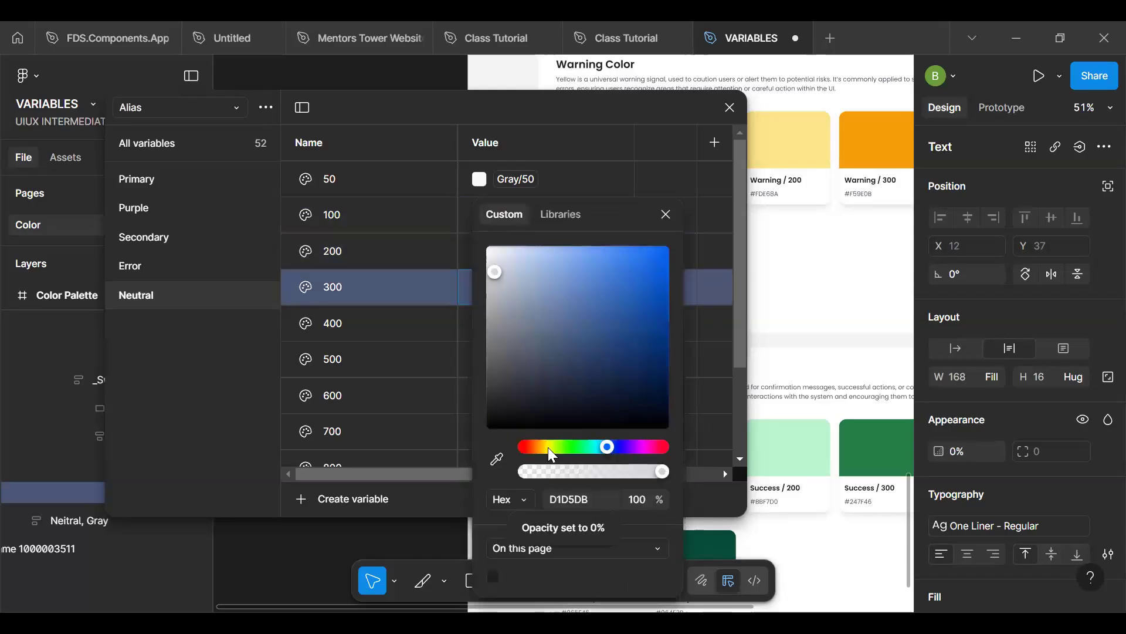
{"action": "left_click", "coordinate": [557, 214]}
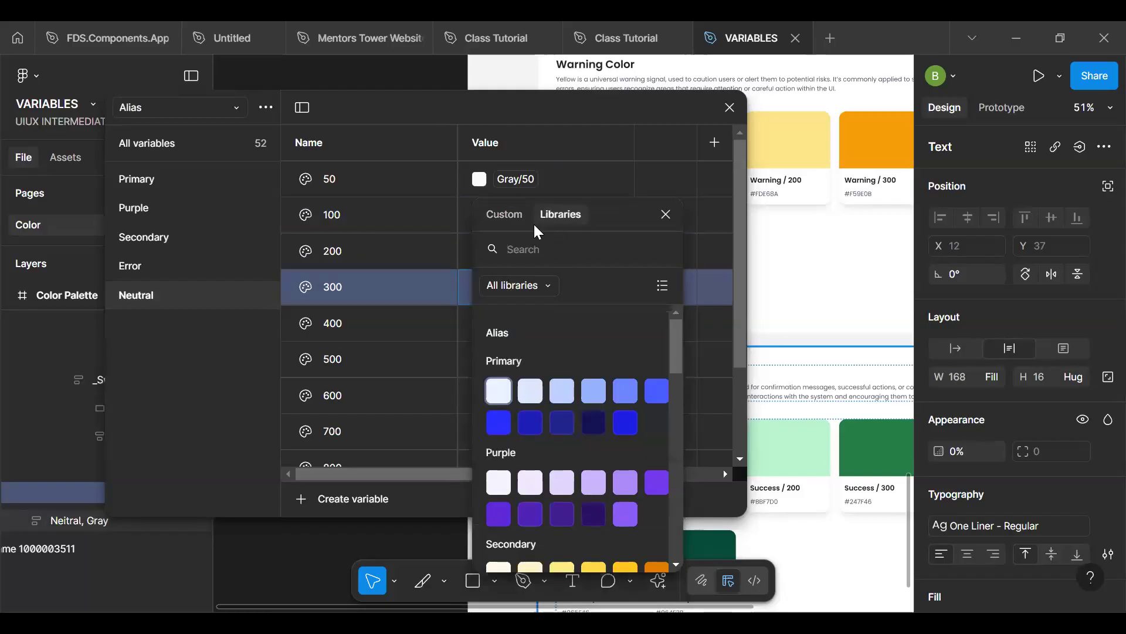
{"action": "left_click", "coordinate": [537, 250]}
{"action": "type", "text": "300"}
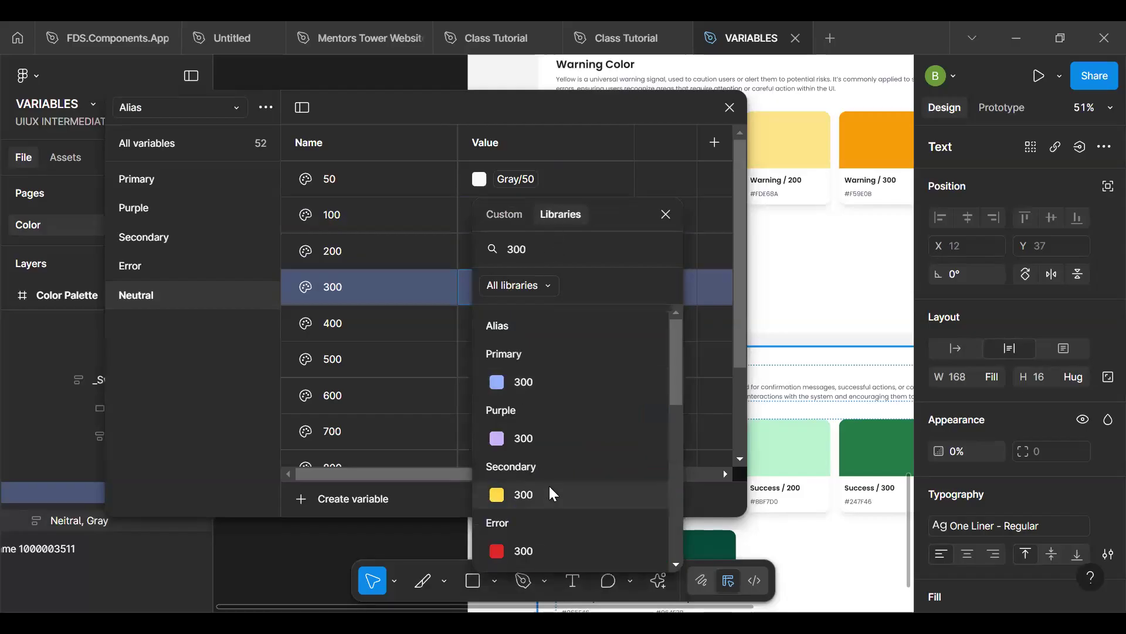
{"action": "scroll", "coordinate": [552, 493], "scroll_direction": "down", "scroll_amount": 3}
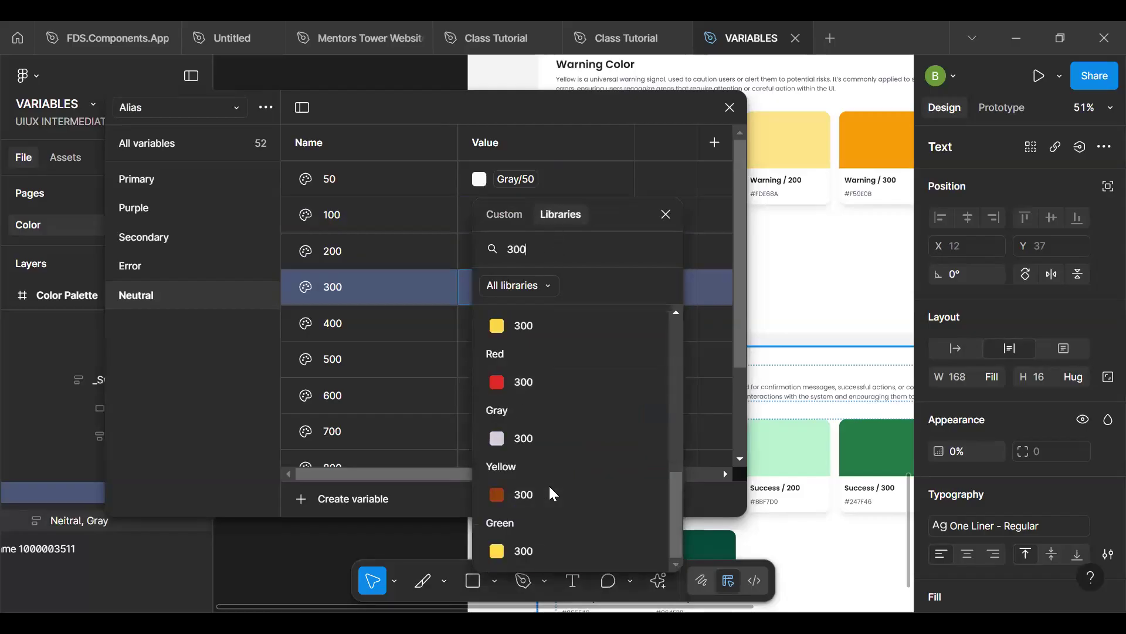
{"action": "left_click", "coordinate": [536, 436]}
- Link the 400 variable in the Alias collection's Neutral group to the Brand collection's Gray/400
{"action": "left_click", "coordinate": [481, 324]}
{"action": "key", "text": "4"}
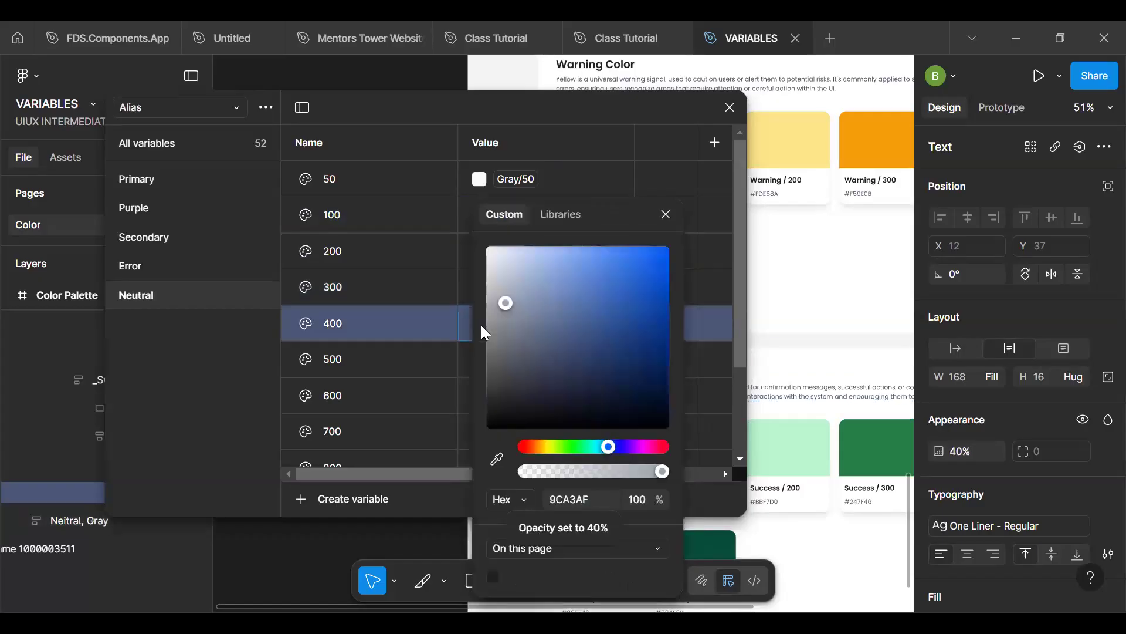
{"action": "left_click", "coordinate": [565, 211]}
{"action": "left_click", "coordinate": [571, 251]}
{"action": "type", "text": "400"}
{"action": "scroll", "coordinate": [568, 541], "scroll_direction": "down", "scroll_amount": 5}
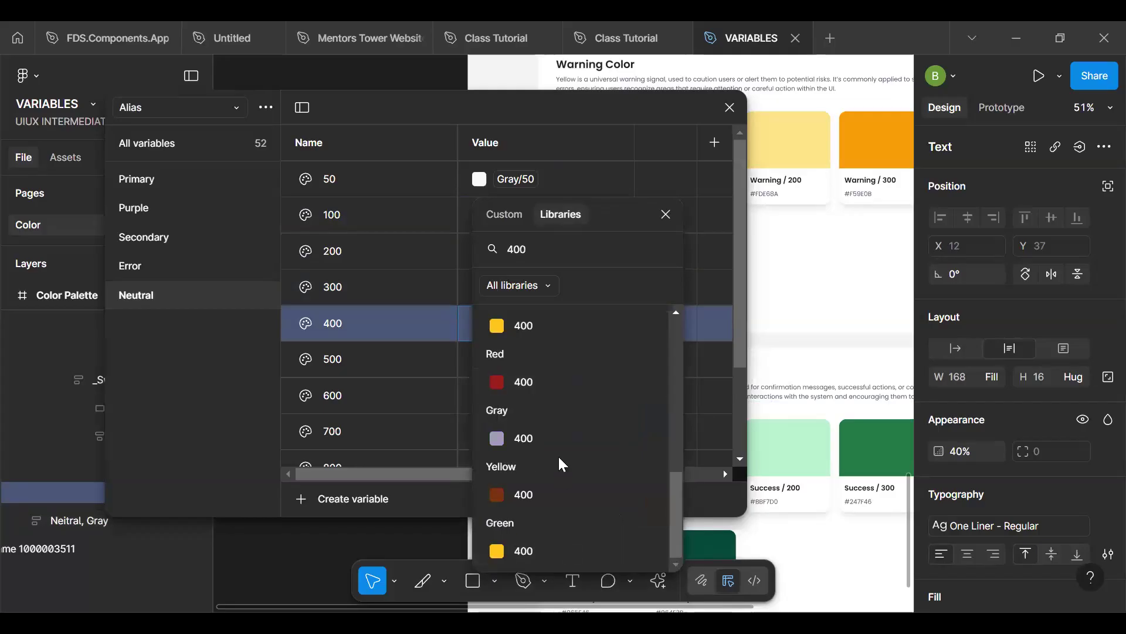
{"action": "left_click", "coordinate": [558, 439]}
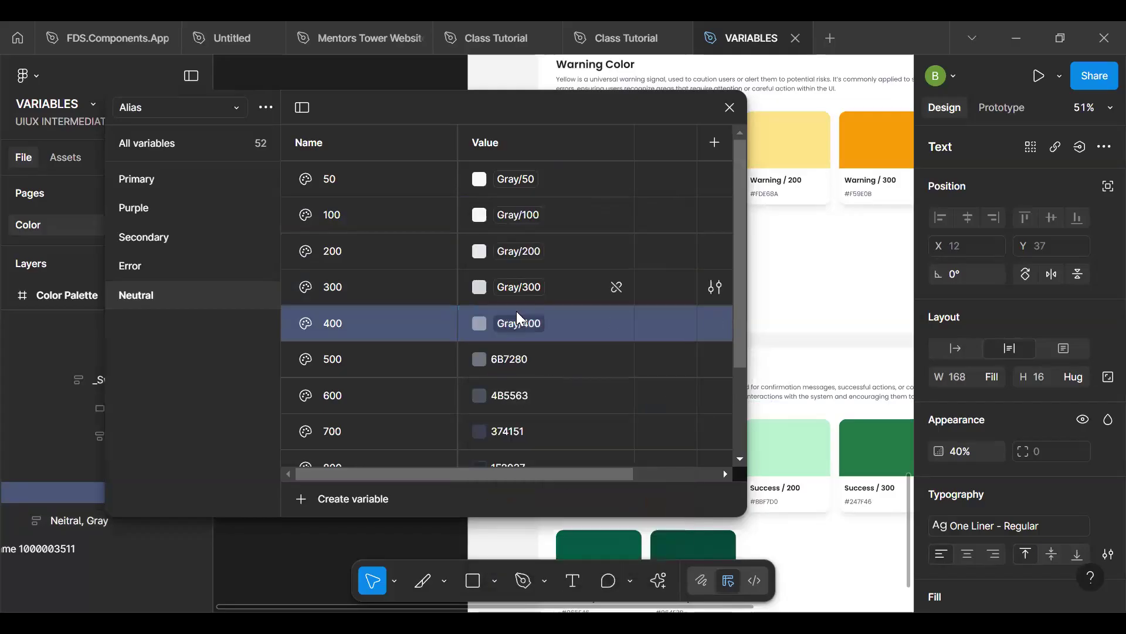
- Link the 500 variable in the Alias collection's Neutral group to the Brand collection's Gray/500
{"action": "left_click", "coordinate": [480, 360]}
{"action": "left_click", "coordinate": [557, 220]}
{"action": "type", "text": "500"}
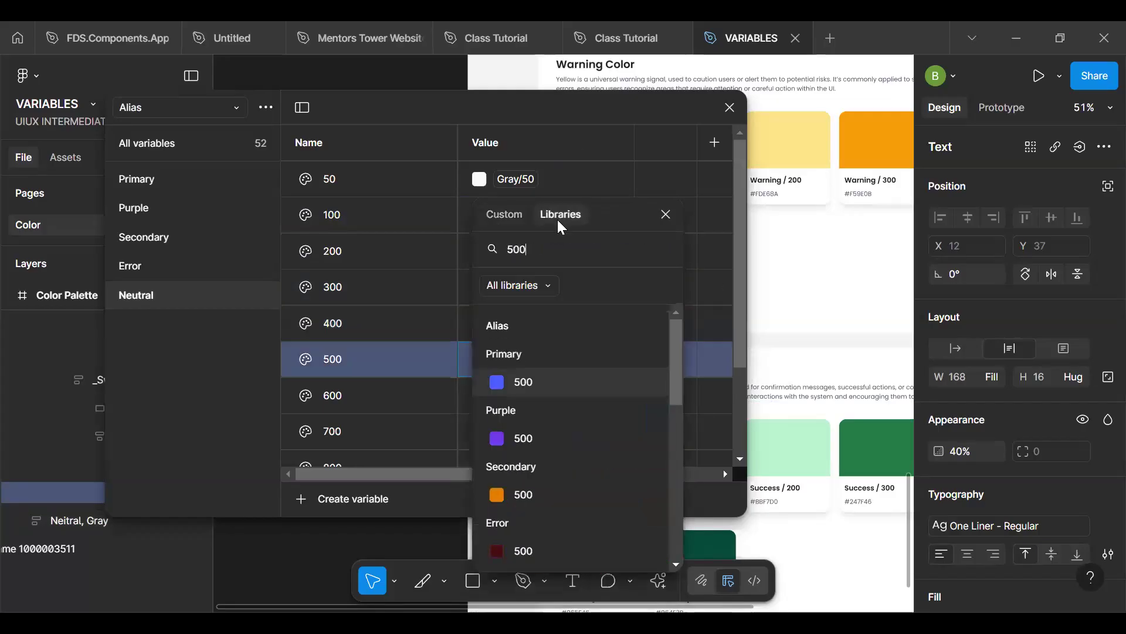
{"action": "scroll", "coordinate": [532, 390], "scroll_direction": "down", "scroll_amount": 4}
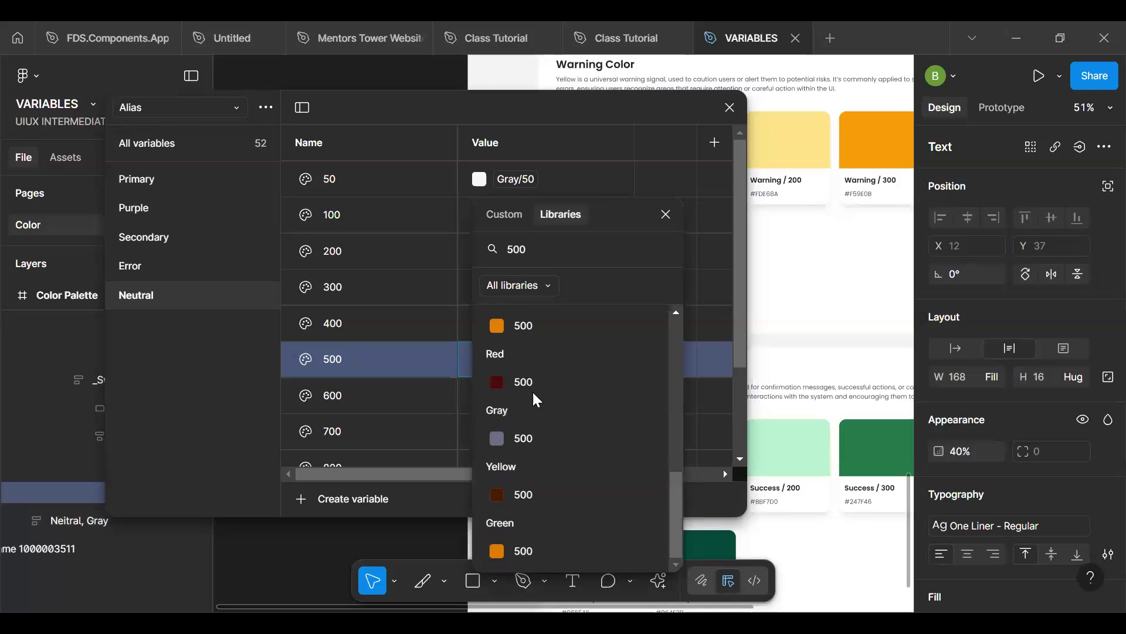
{"action": "left_click", "coordinate": [530, 434]}
- Link the 600 variable in the Alias collection's Neutral group to the Brand collection's Gray/600
{"action": "left_click", "coordinate": [480, 392]}
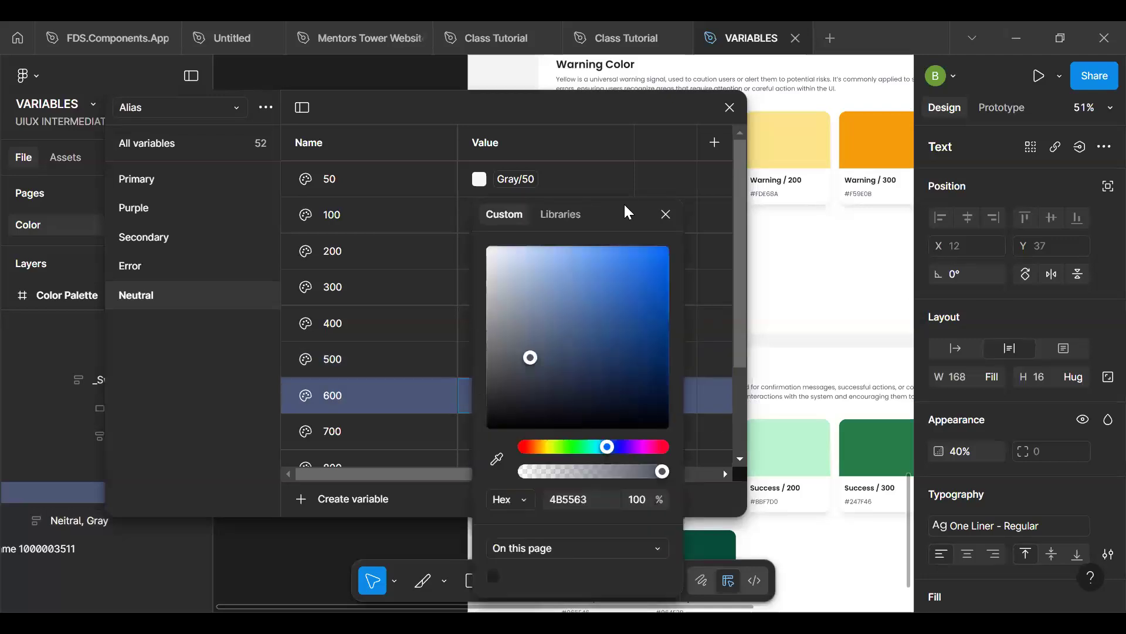
{"action": "left_click", "coordinate": [558, 215]}
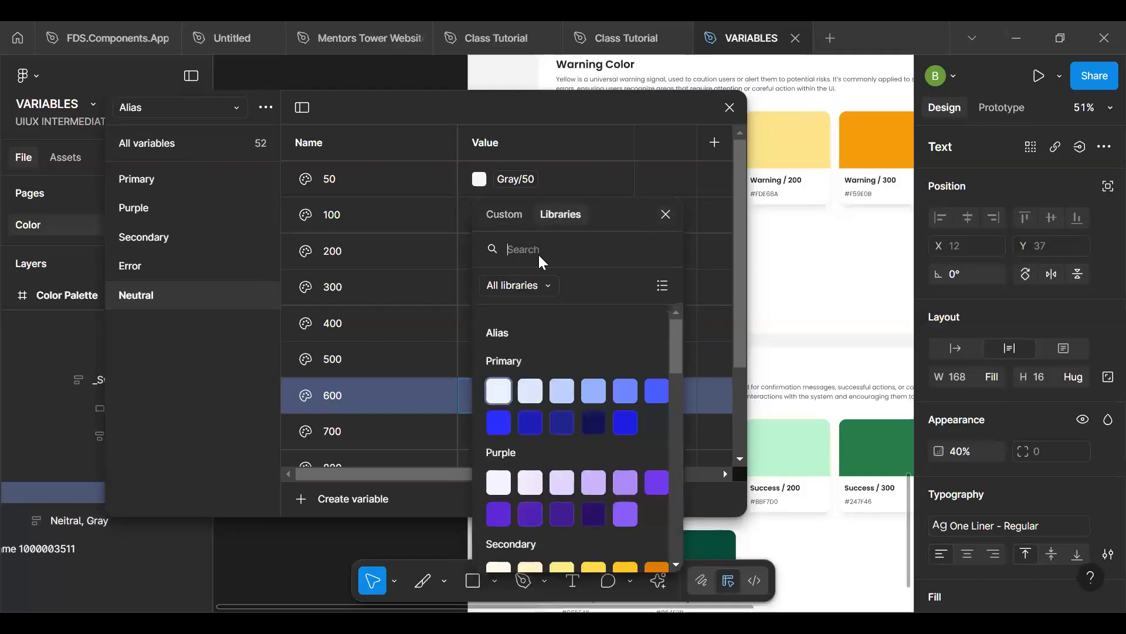
{"action": "type", "text": "600"}
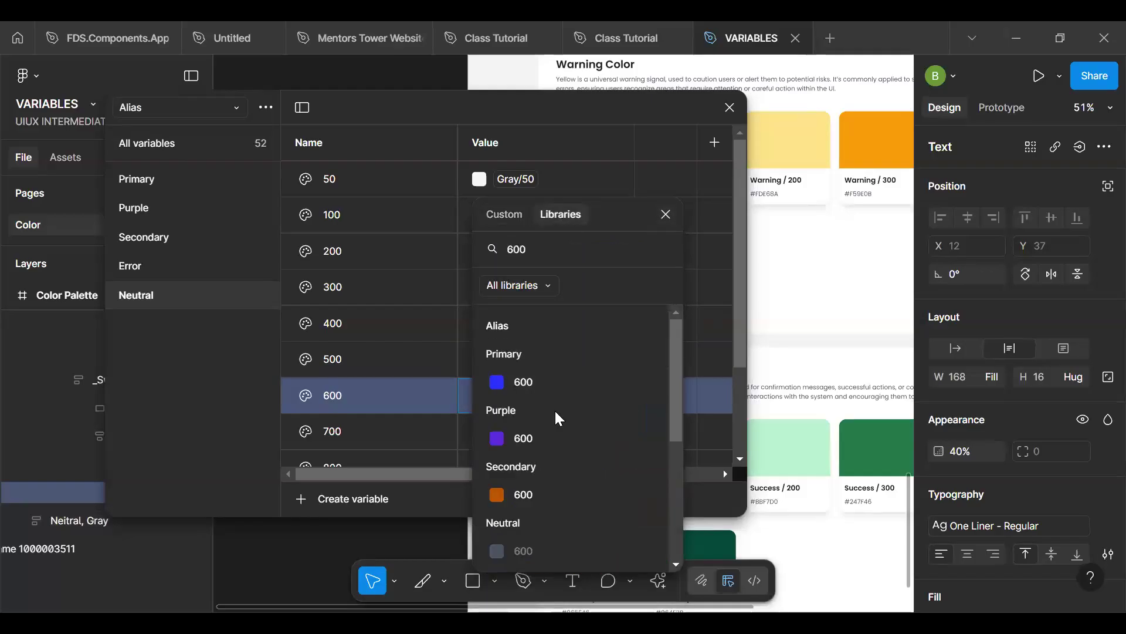
{"action": "scroll", "coordinate": [554, 409], "scroll_direction": "down", "scroll_amount": 5}
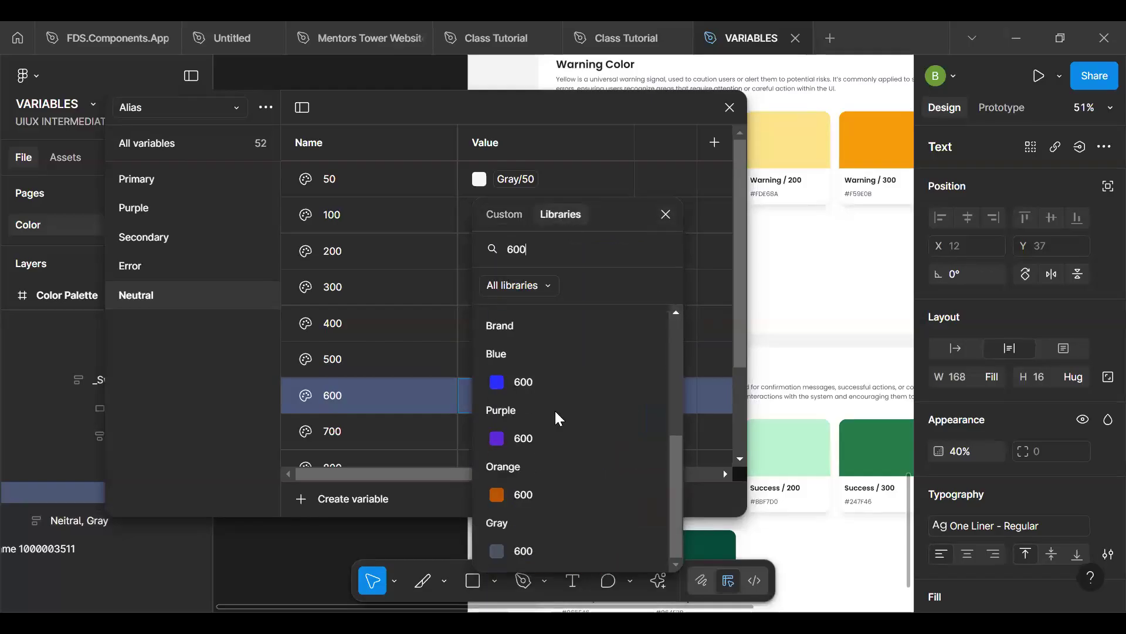
{"action": "left_click", "coordinate": [538, 549]}
- Link the 700 variable in the Alias collection's Neutral group to the Brand collection's Gray/700
{"action": "scroll", "coordinate": [521, 364], "scroll_direction": "down", "scroll_amount": 4}
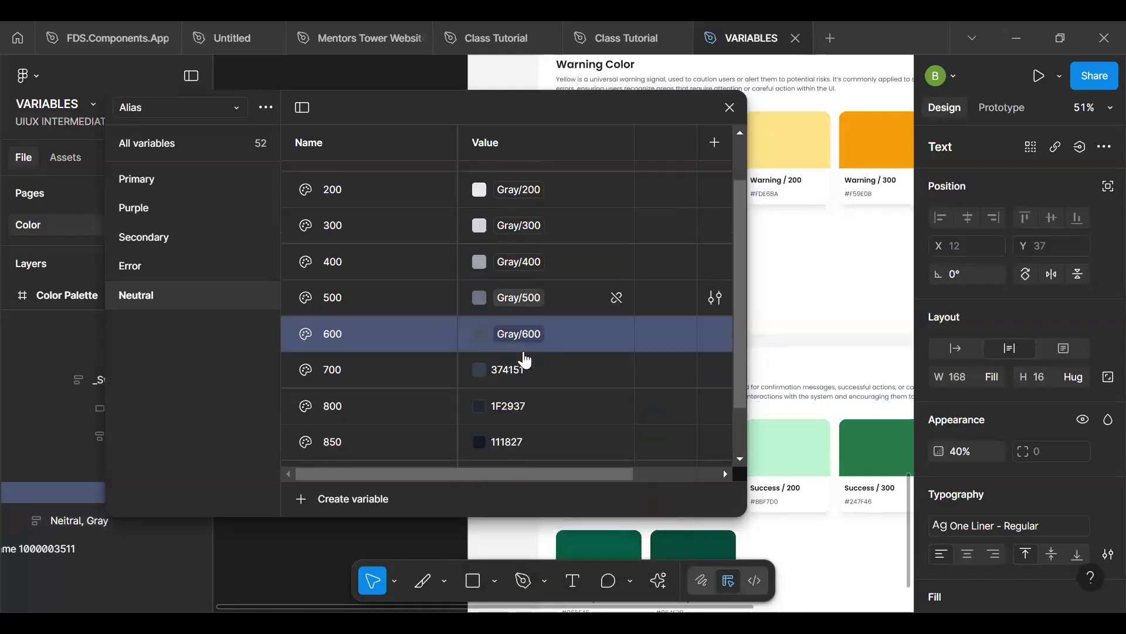
{"action": "left_click", "coordinate": [491, 302]}
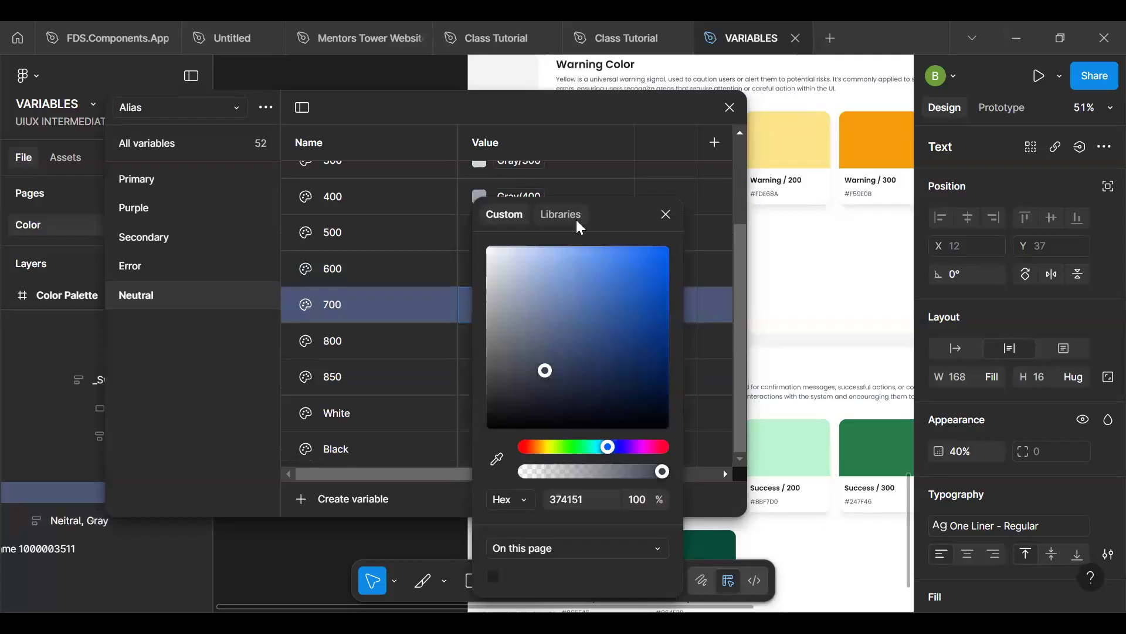
{"action": "left_click", "coordinate": [561, 215]}
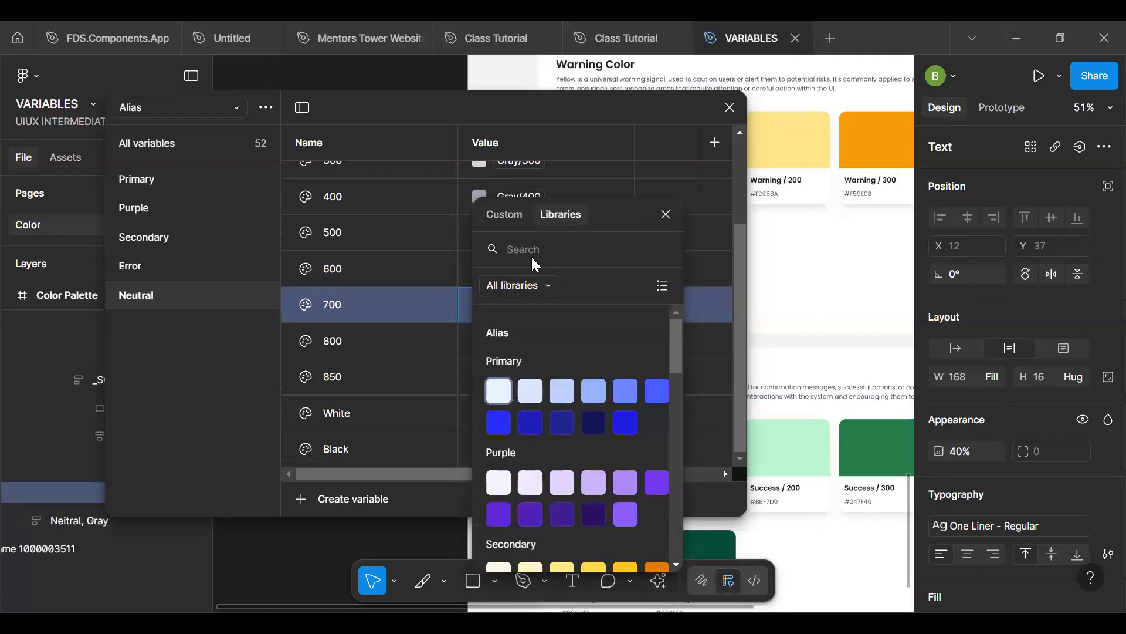
{"action": "type", "text": "700"}
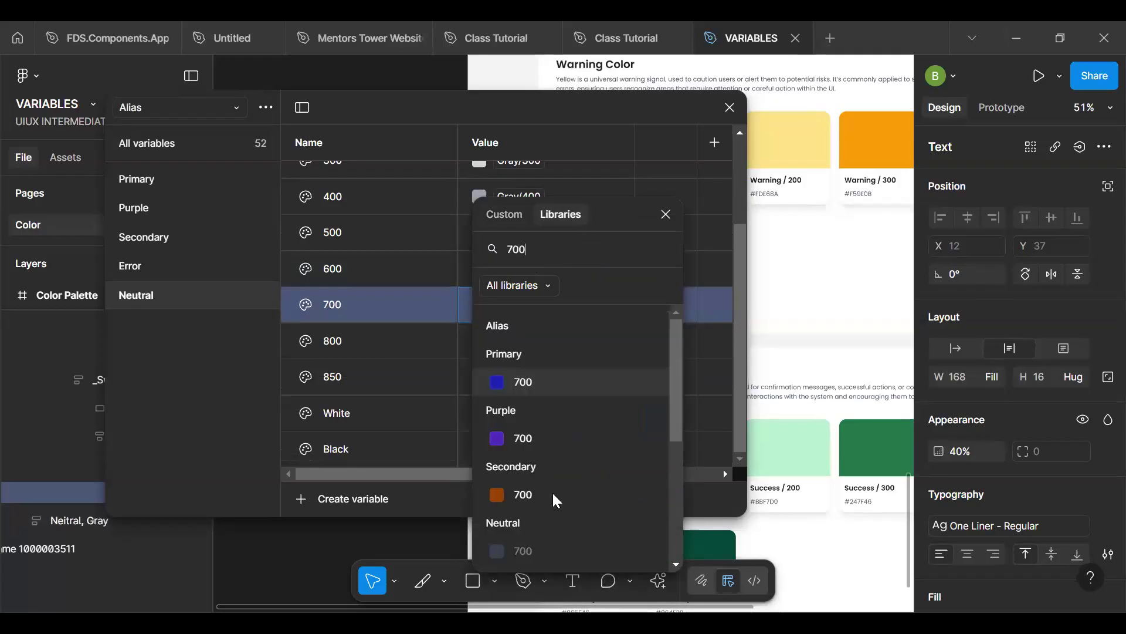
{"action": "scroll", "coordinate": [552, 491], "scroll_direction": "down", "scroll_amount": 3}
{"action": "scroll", "coordinate": [552, 491], "scroll_direction": "down", "scroll_amount": 2}
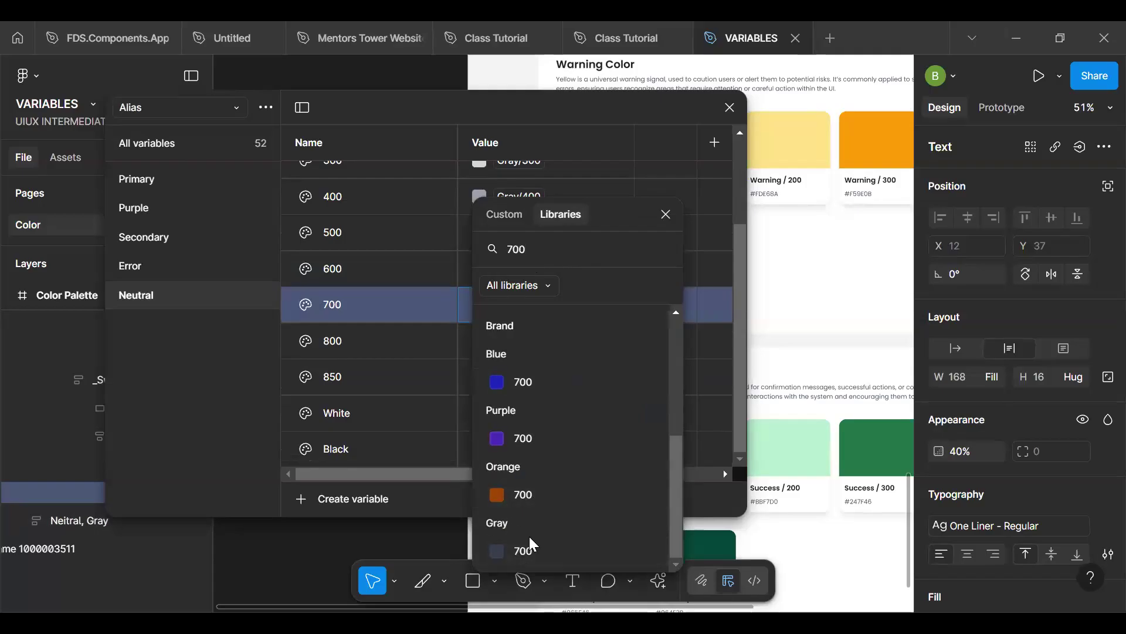
{"action": "left_click", "coordinate": [522, 549]}
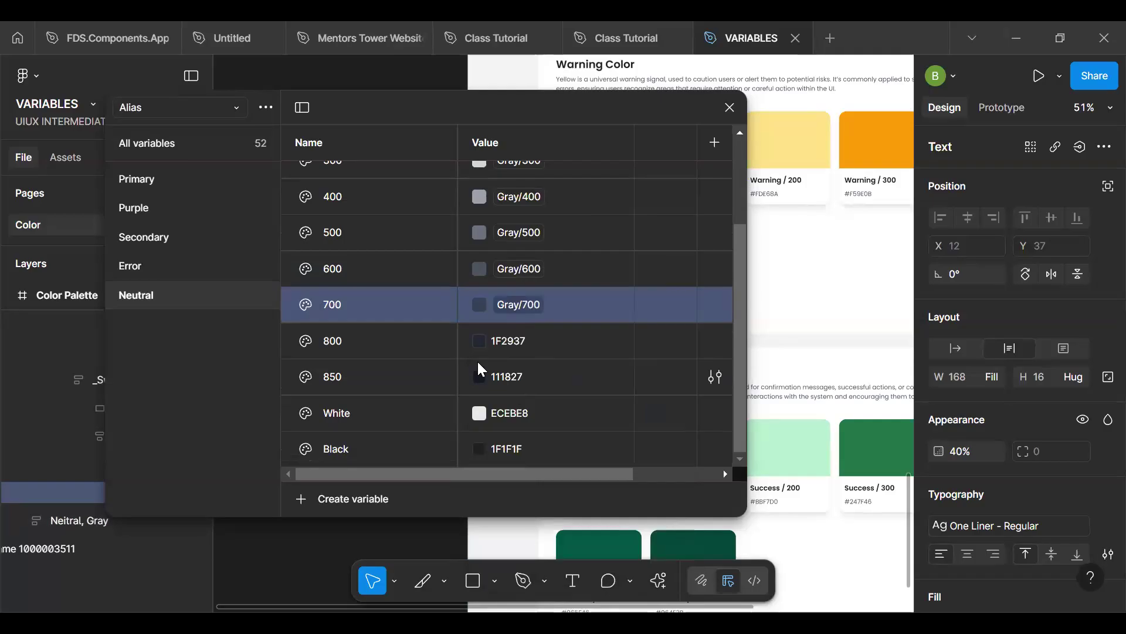
- Link the 800 variable in the Alias collection's Neutral group to the Brand collection's Gray/800
{"action": "left_click", "coordinate": [479, 341]}
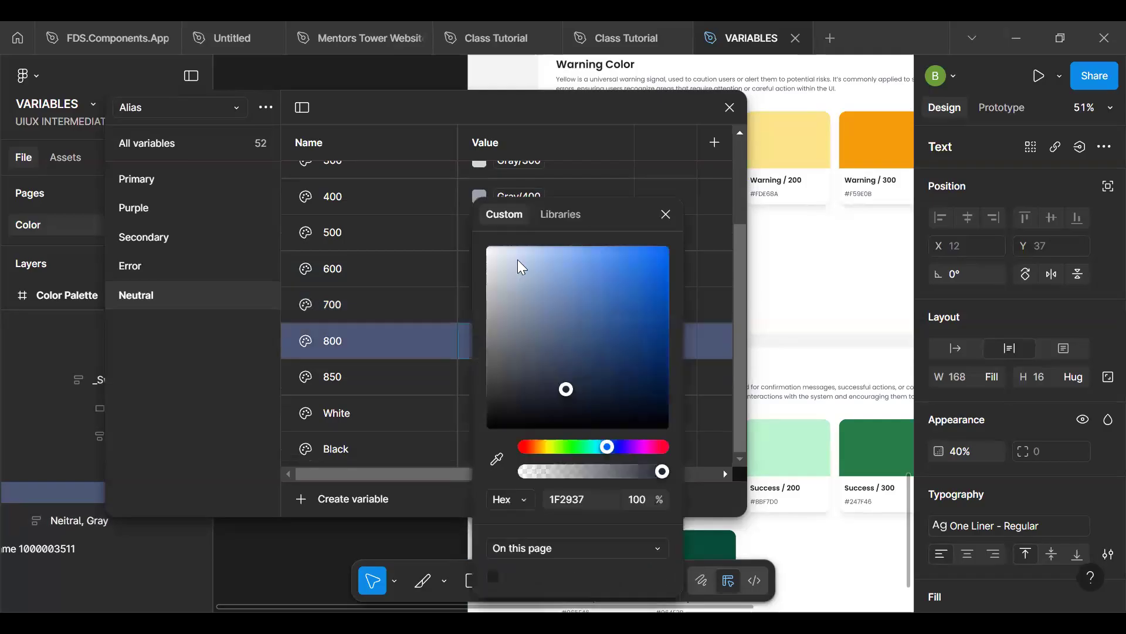
{"action": "left_click", "coordinate": [559, 207]}
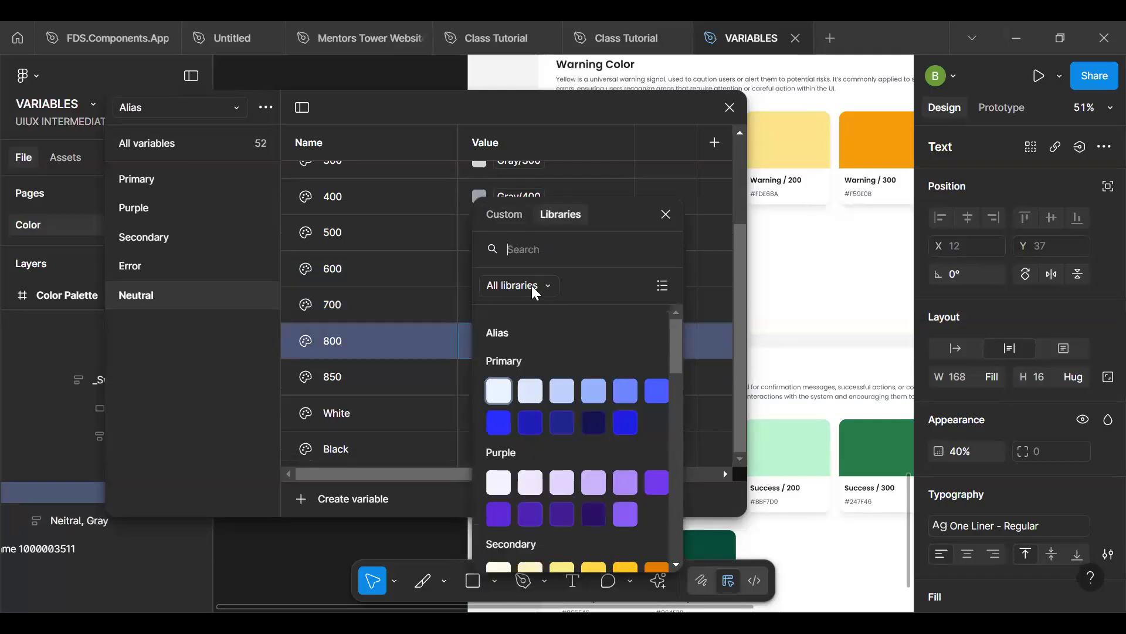
{"action": "left_click", "coordinate": [534, 246]}
{"action": "type", "text": "800"}
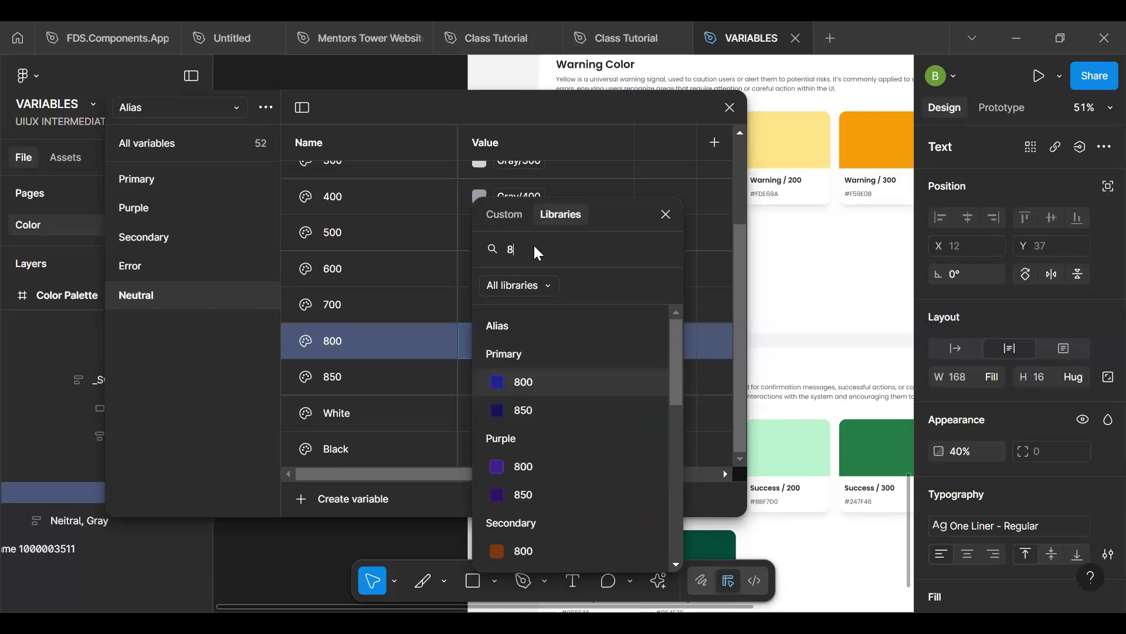
{"action": "scroll", "coordinate": [548, 421], "scroll_direction": "down", "scroll_amount": 3}
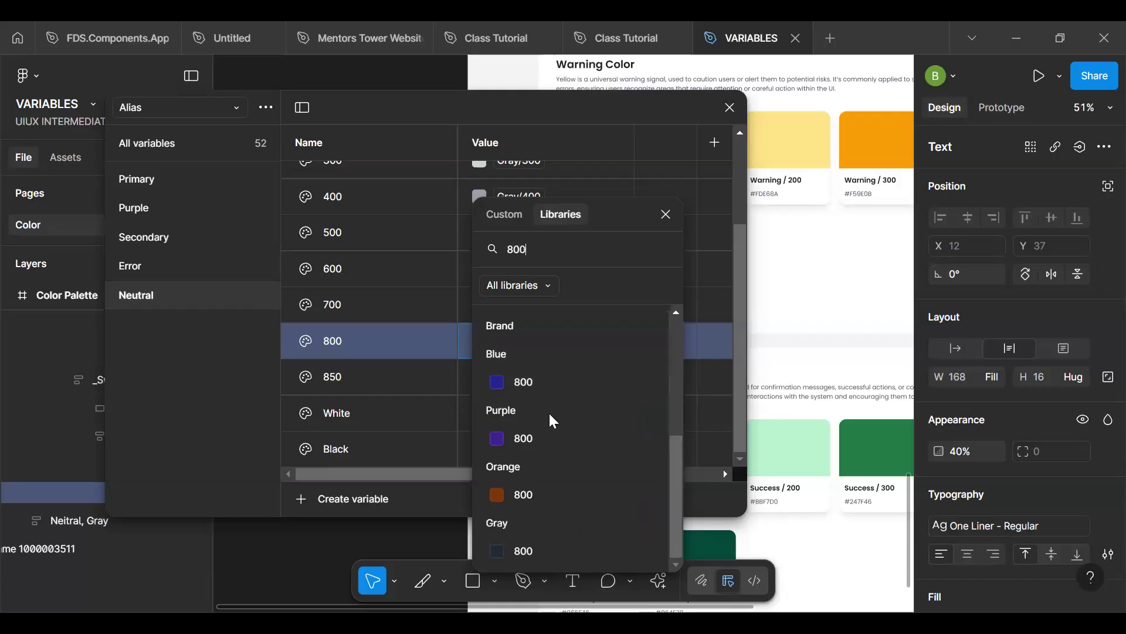
{"action": "left_click", "coordinate": [543, 550]}
- Link the 850 variable in the Alias collection's Neutral group to the Brand collection's Gray/850
{"action": "left_click", "coordinate": [481, 377]}
{"action": "left_click", "coordinate": [560, 214]}
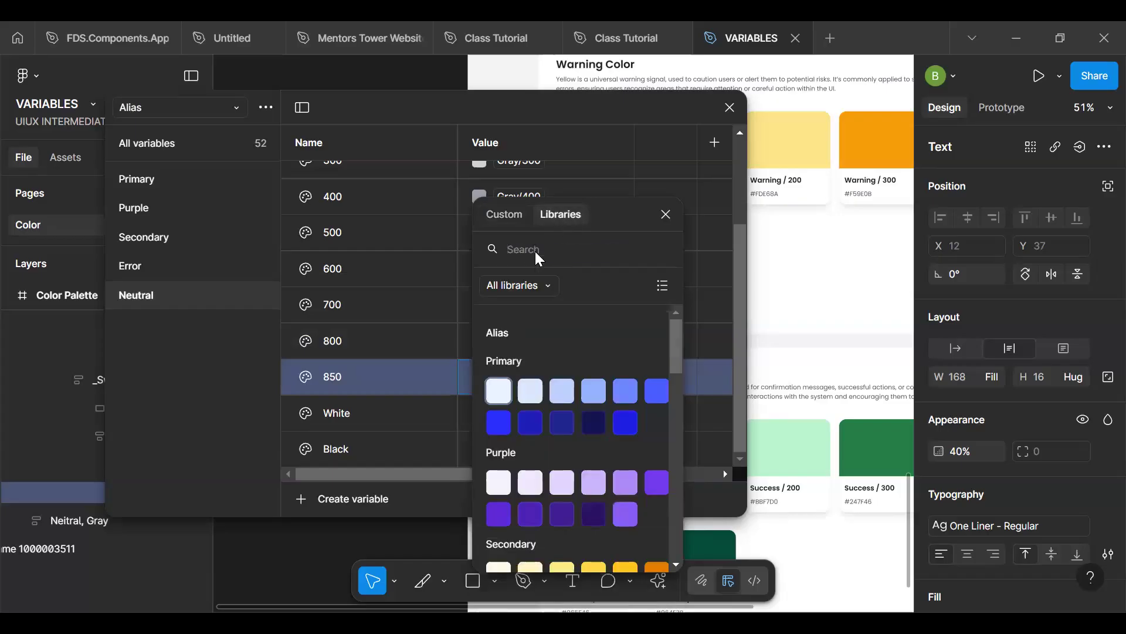
{"action": "type", "text": "900"}
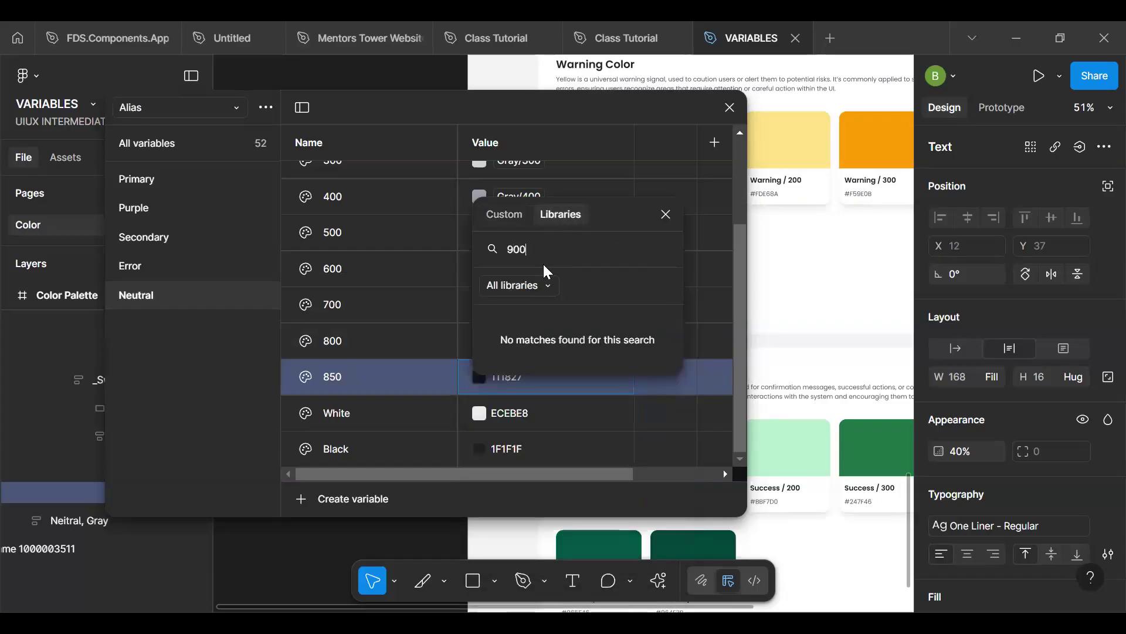
{"action": "key", "text": "BackSpace"}
{"action": "key", "text": "BackSpace"}
{"action": "key", "text": "BackSpace"}
{"action": "type", "text": "850"}
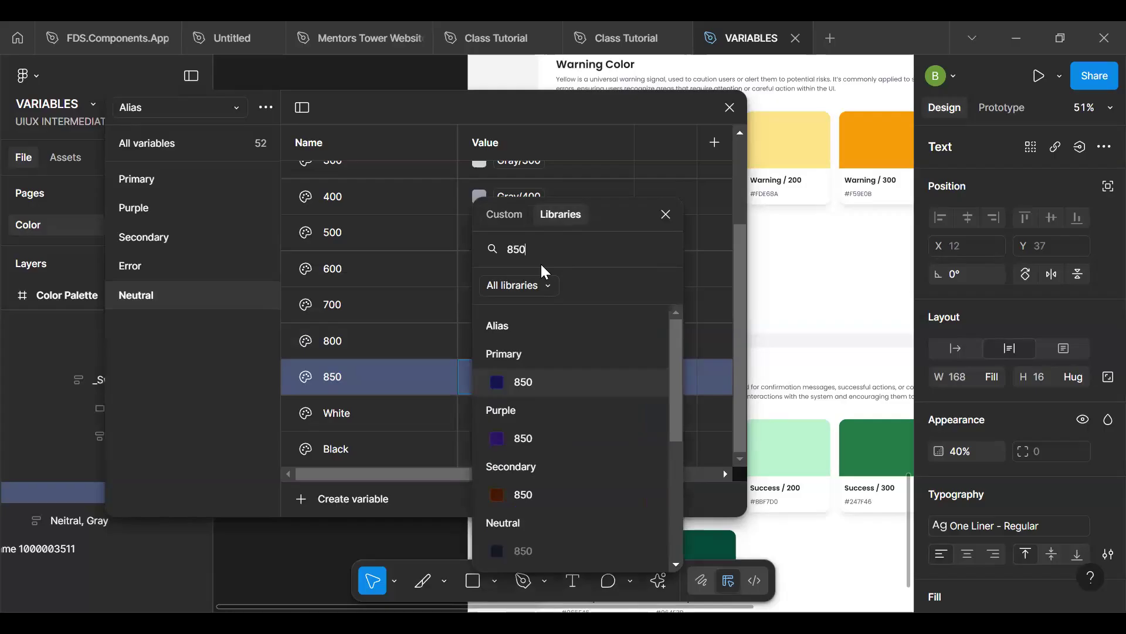
{"action": "scroll", "coordinate": [533, 532], "scroll_direction": "down", "scroll_amount": 5}
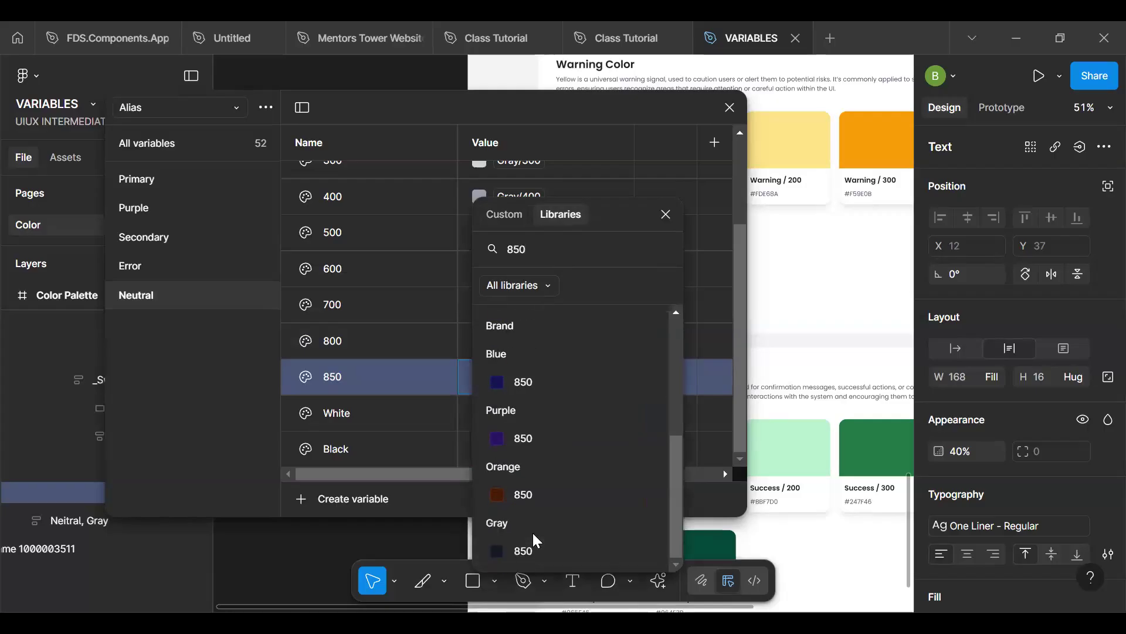
{"action": "left_click", "coordinate": [527, 550]}
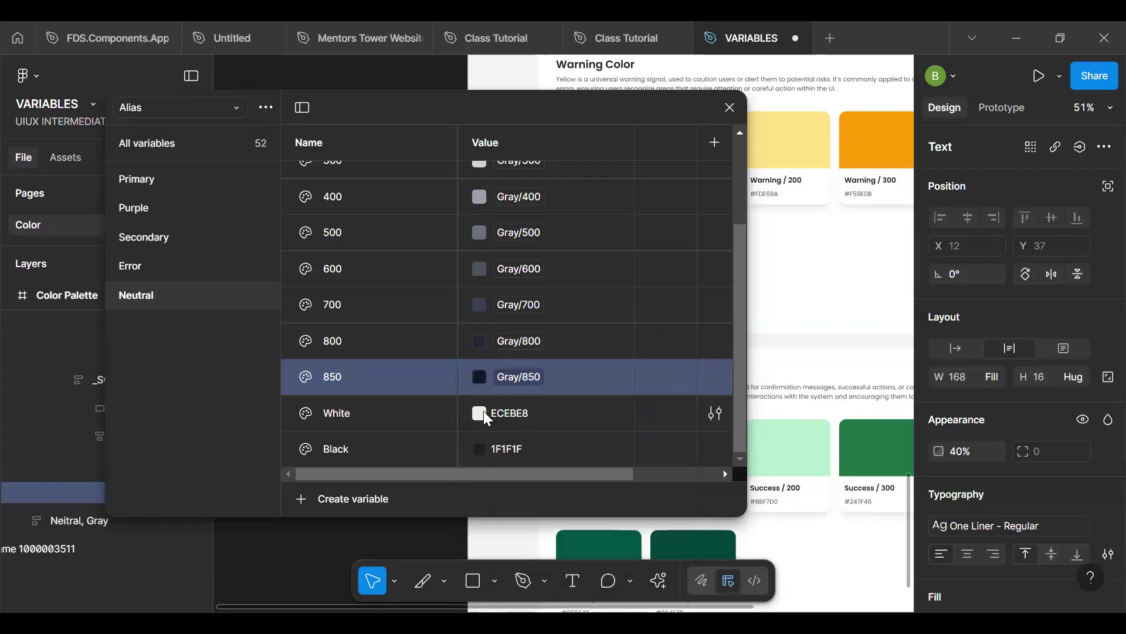
- Link the White variable in the Alias collection's Neutral group to the Brand collection's Gray/White
{"action": "left_click", "coordinate": [479, 413]}
{"action": "left_click", "coordinate": [561, 214]}
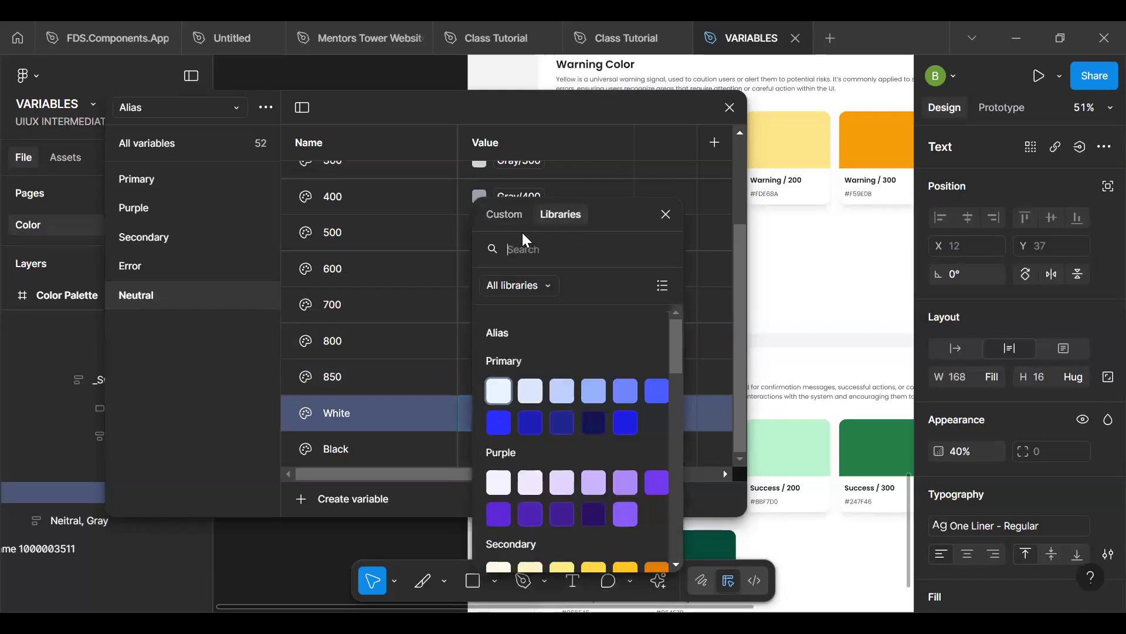
{"action": "type", "text": "white"}
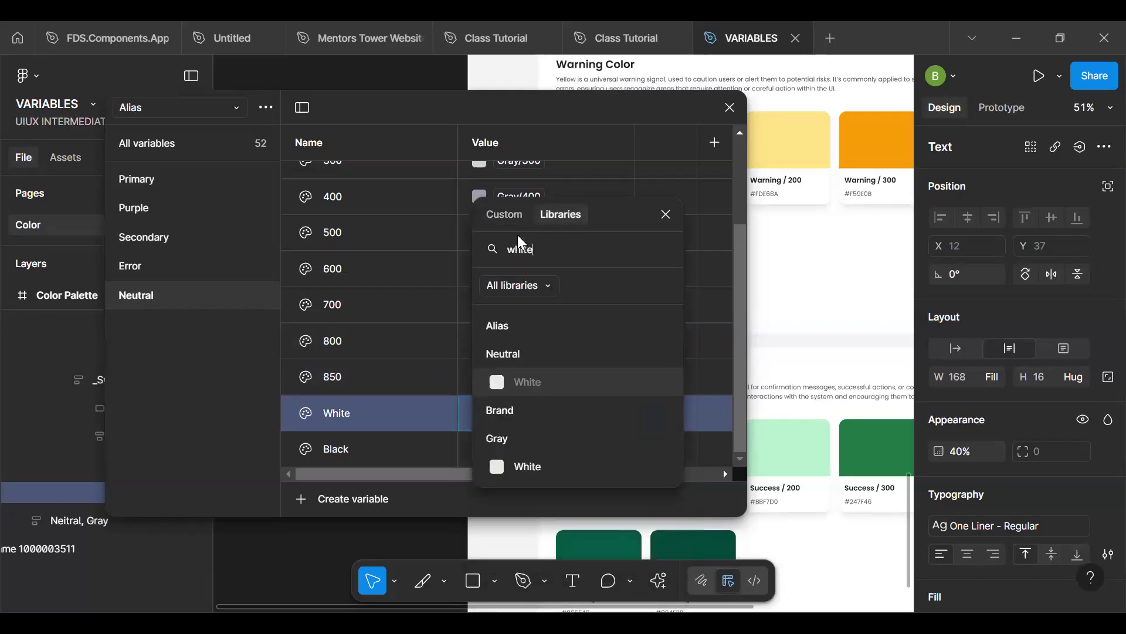
{"action": "left_click", "coordinate": [536, 466]}
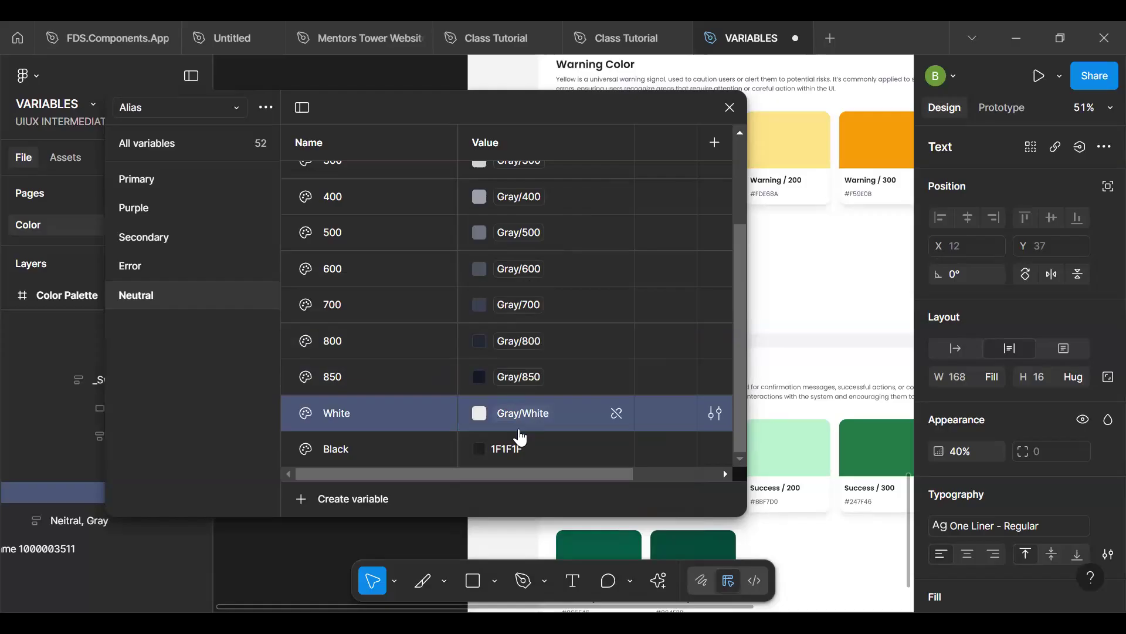
- Link the Black variable in the Alias collection's Neutral group to the Brand collection's Gray/Black
{"action": "left_click", "coordinate": [480, 449]}
{"action": "left_click", "coordinate": [547, 214]}
{"action": "type", "text": "black"}
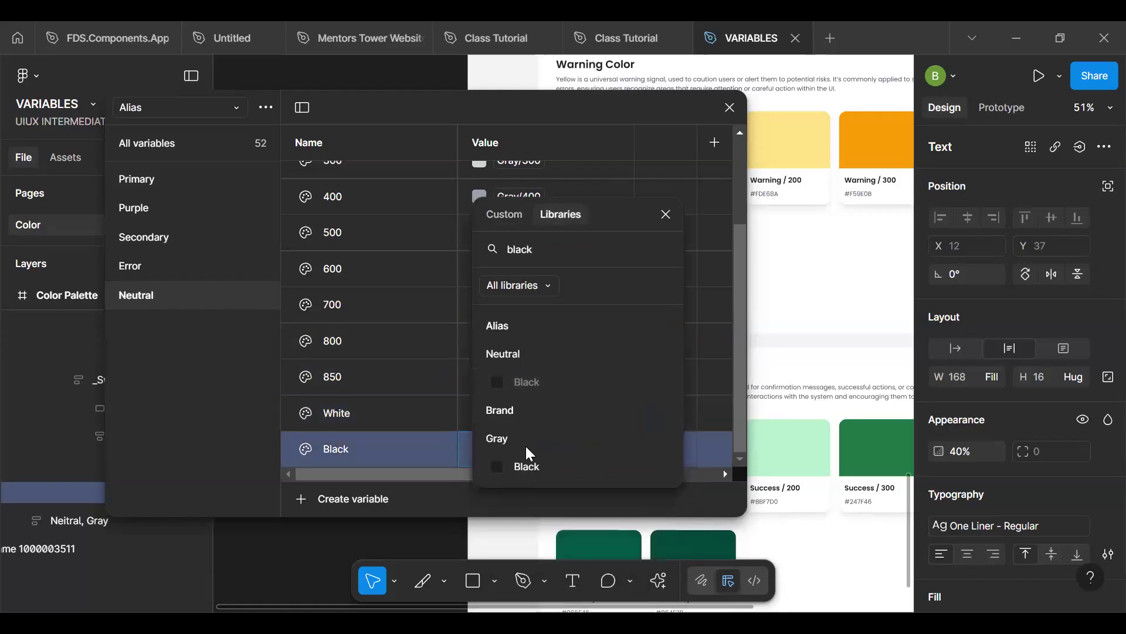
{"action": "left_click", "coordinate": [527, 467]}
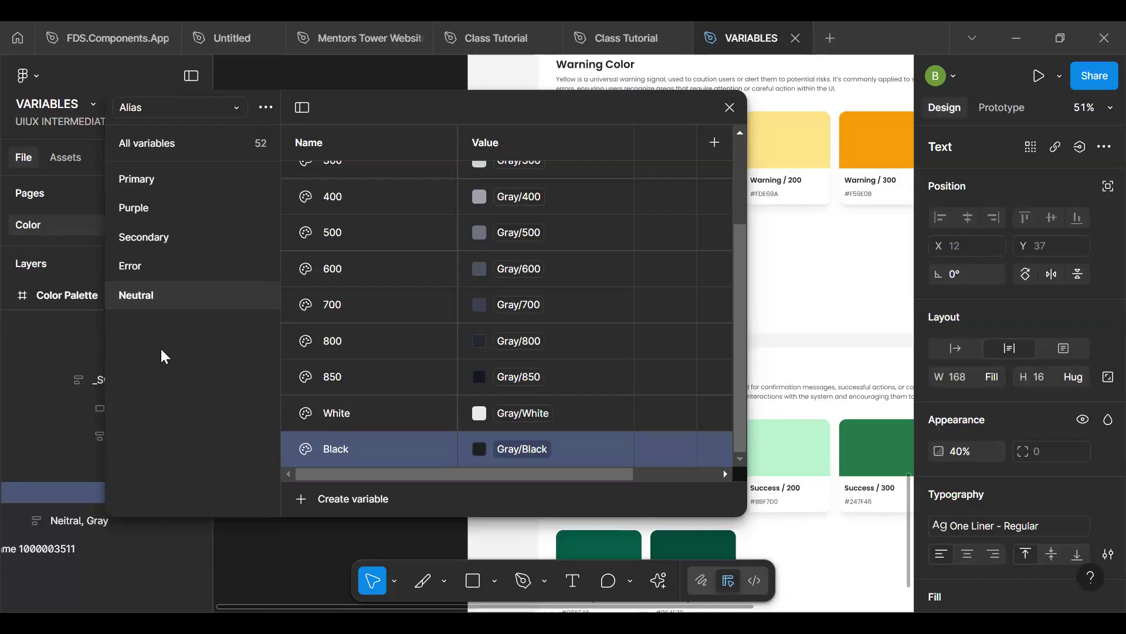
- Create a new variable collection named Mapped
{"action": "left_click", "coordinate": [262, 107]}
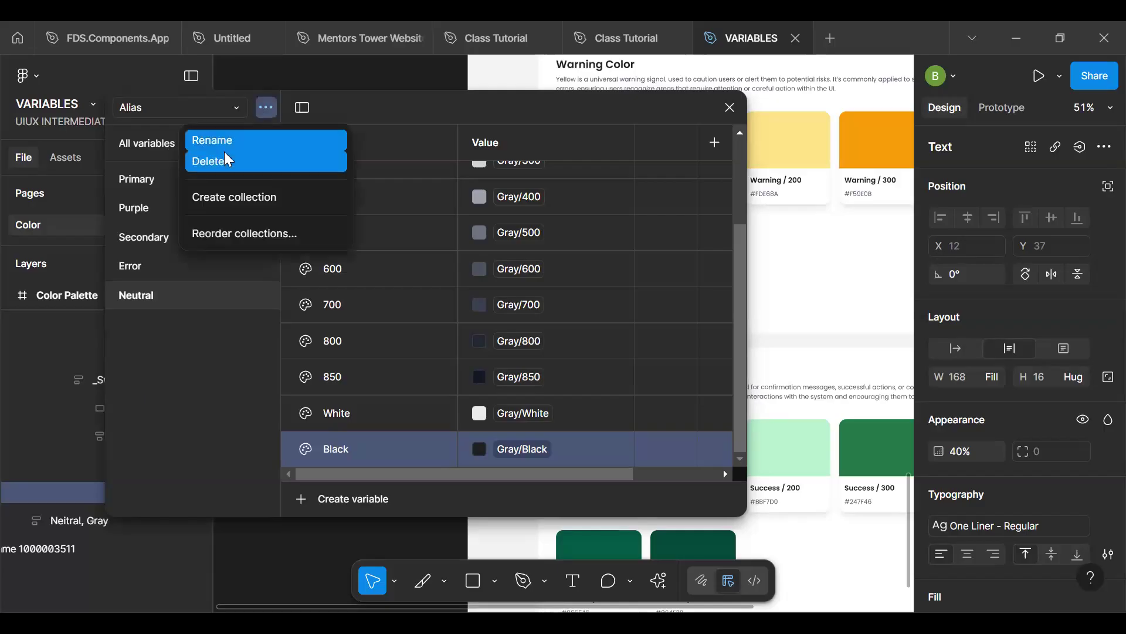
{"action": "left_click", "coordinate": [226, 194]}
{"action": "key", "text": "ctrl+a"}
{"action": "type", "text": "Mapp"}
{"action": "key", "text": "BackSpace"}
{"action": "key", "text": "BackSpace"}
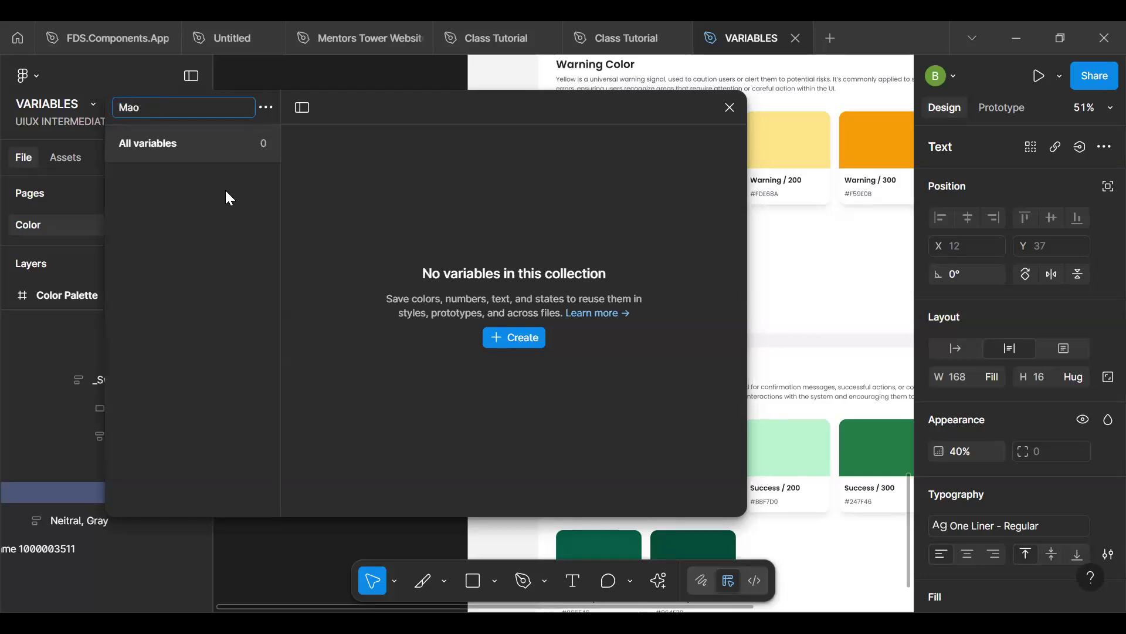
{"action": "type", "text": "pped"}
{"action": "key", "text": "Return"}
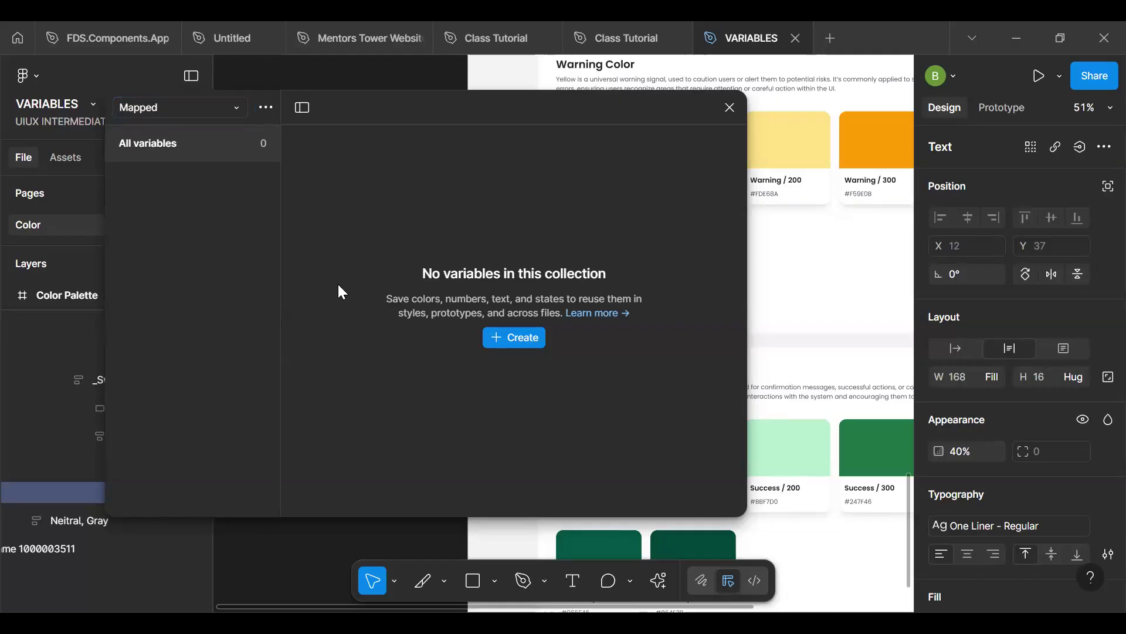
- Review the Neutral variables in the Alias collection and return to the Mapped collection
{"action": "left_click", "coordinate": [216, 107]}
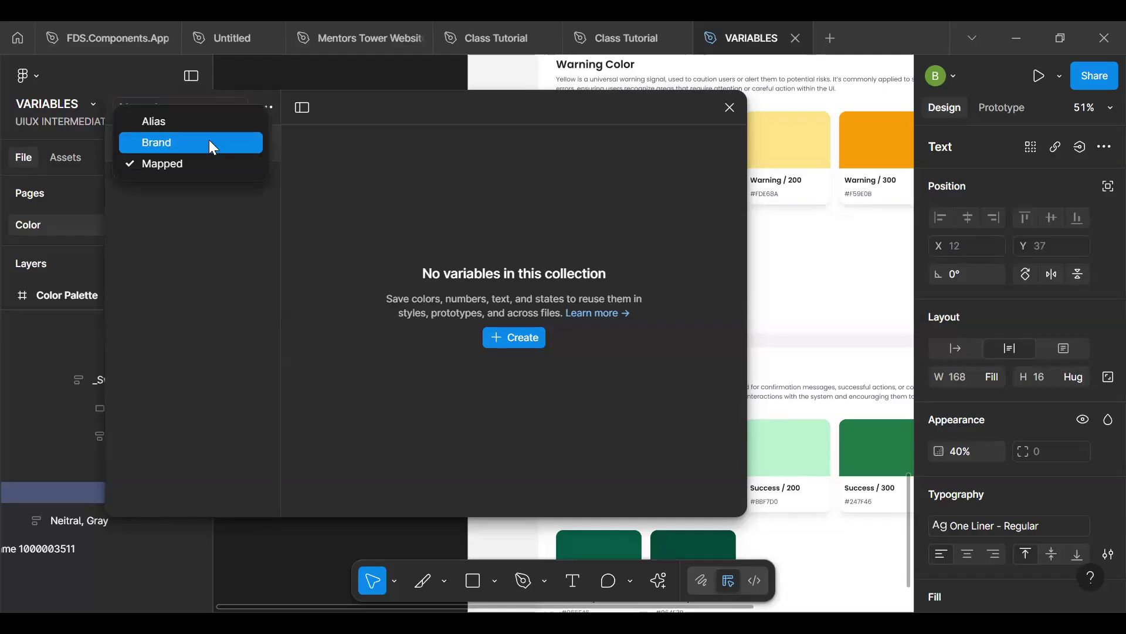
{"action": "left_click", "coordinate": [207, 122]}
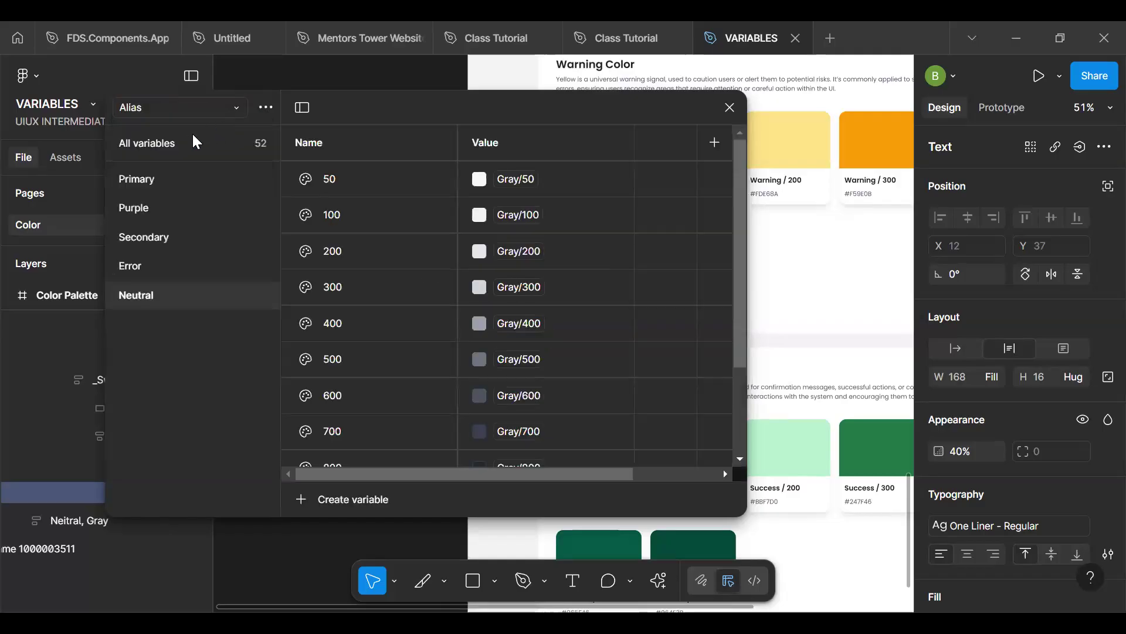
{"action": "scroll", "coordinate": [410, 258], "scroll_direction": "down", "scroll_amount": 3}
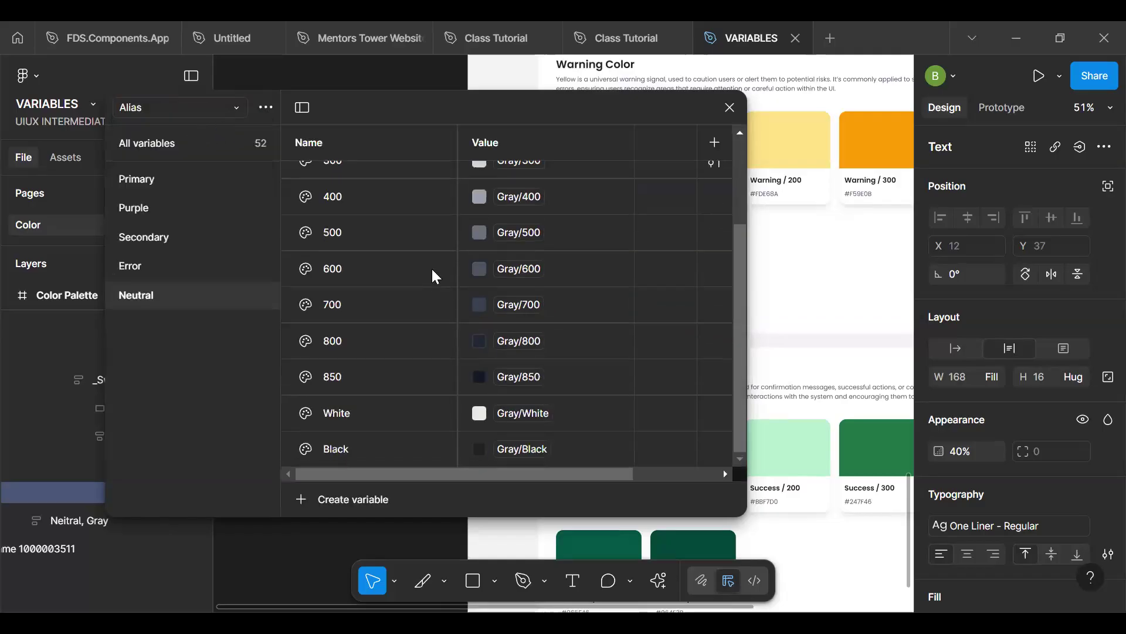
{"action": "left_click", "coordinate": [192, 110]}
{"action": "left_click", "coordinate": [171, 161]}
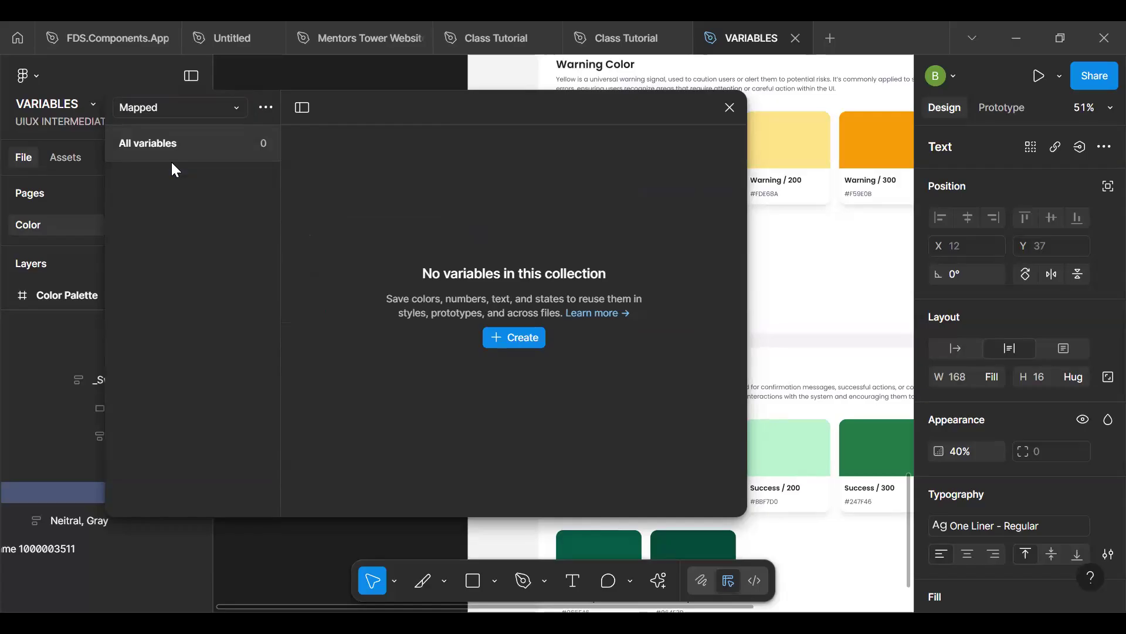
- Create a color variable named Surface/ Primary in the empty Mapped collection
{"action": "left_click", "coordinate": [511, 337]}
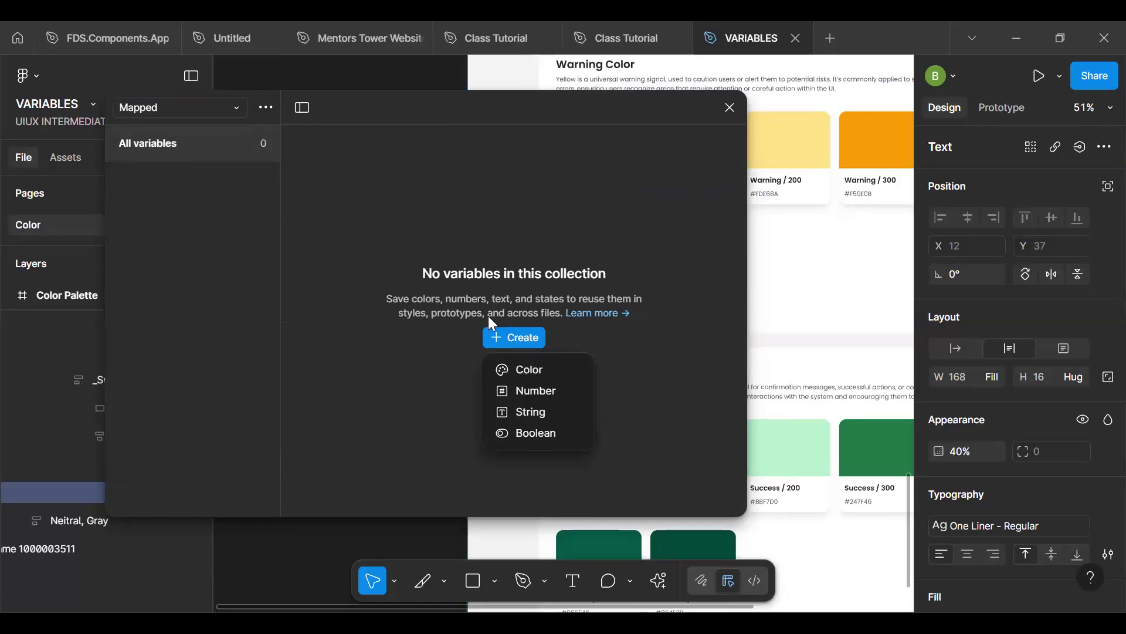
{"action": "left_click", "coordinate": [535, 370]}
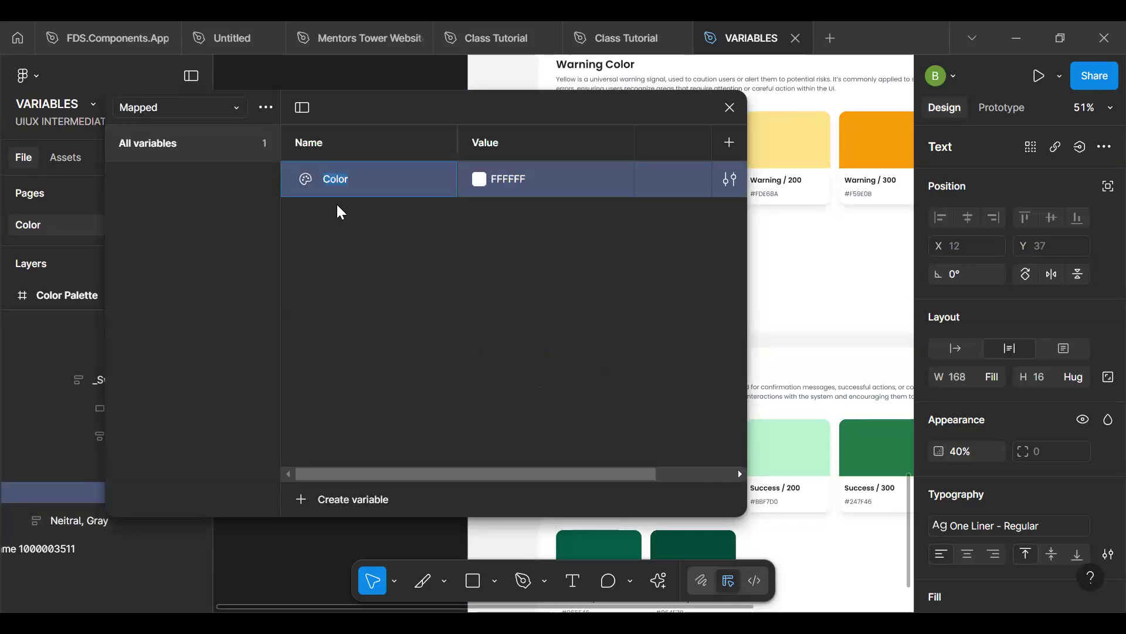
{"action": "type", "text": "Surface/ Primary"}
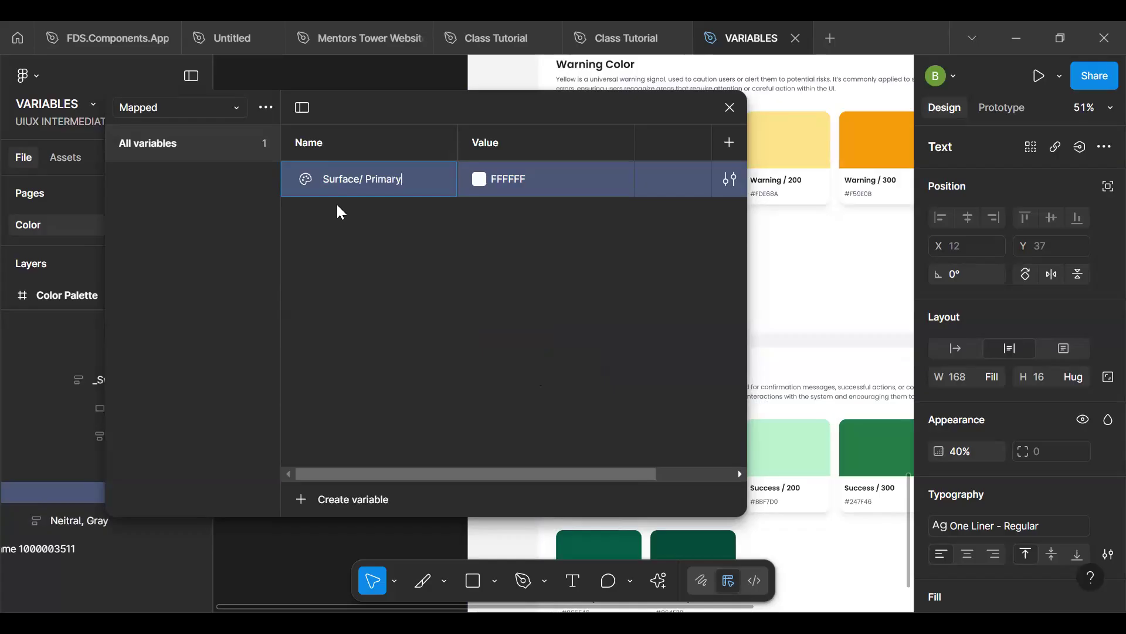
{"action": "key", "text": "Return"}
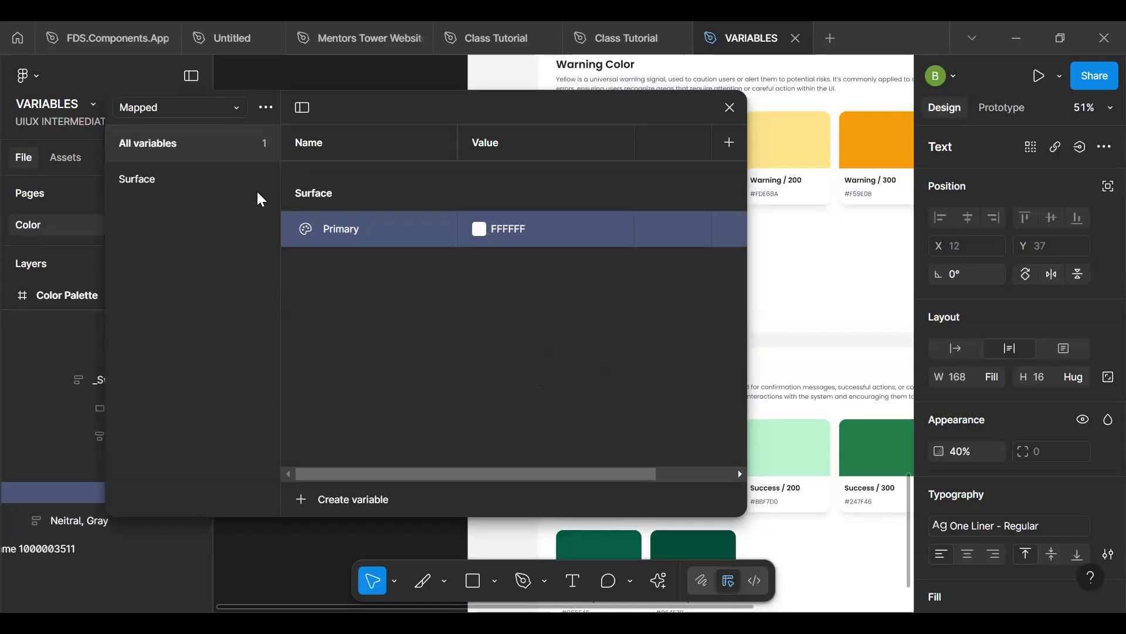
- Duplicate the Primary variable in the Mapped collection's Surface group and name the copy Secondary
{"action": "left_click", "coordinate": [210, 182]}
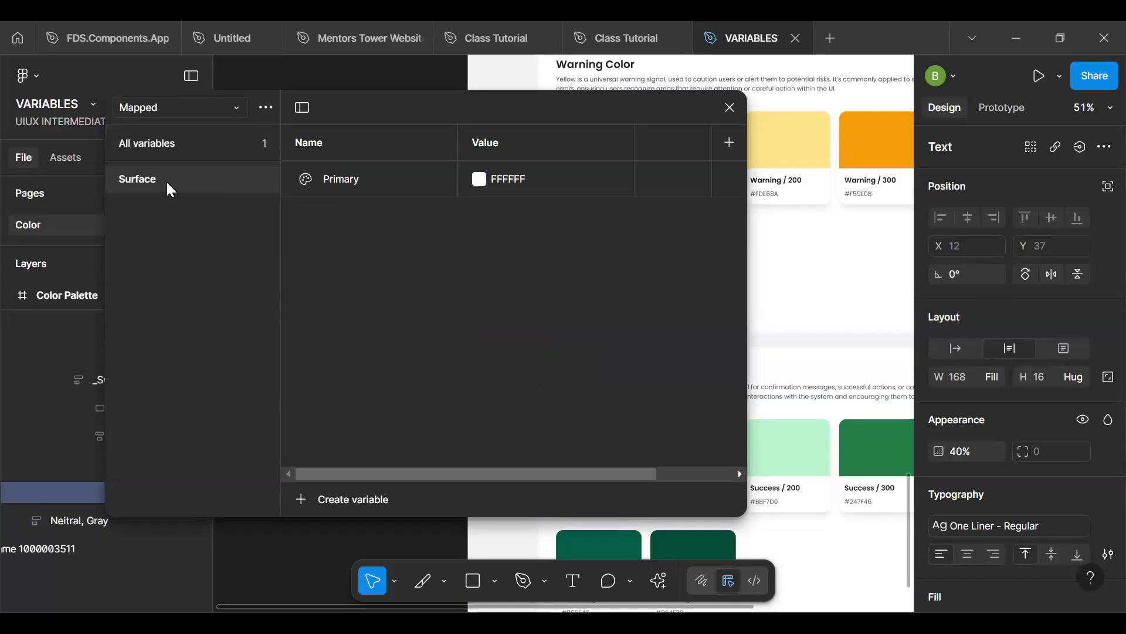
{"action": "left_click", "coordinate": [363, 180]}
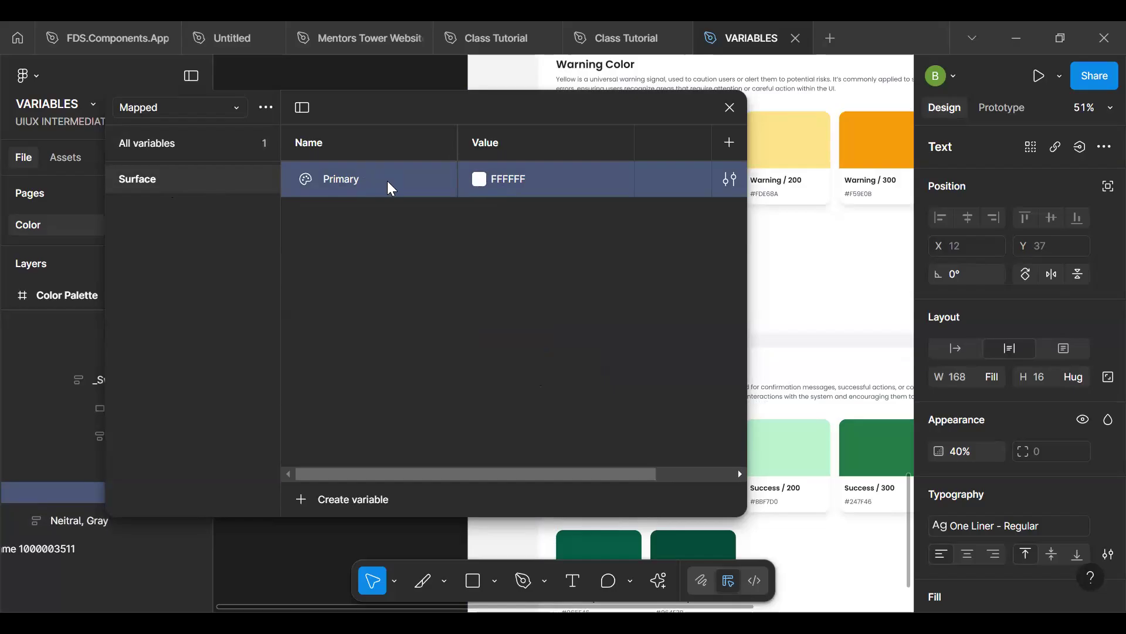
{"action": "key", "text": "ctrl+d"}
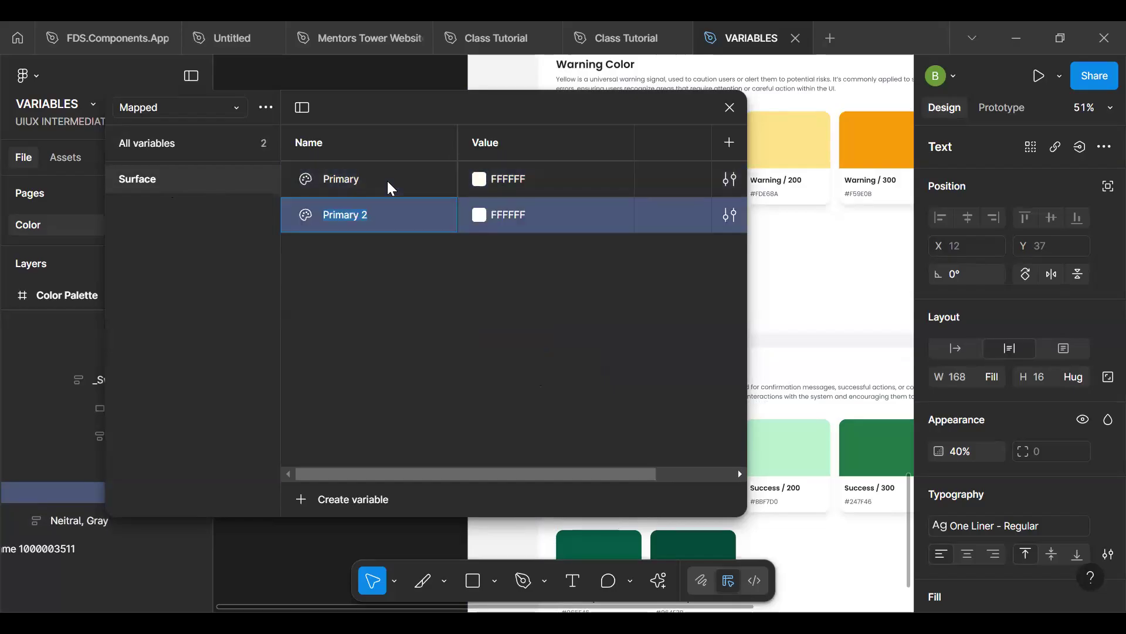
{"action": "type", "text": "Secondary"}
{"action": "key", "text": "Return"}
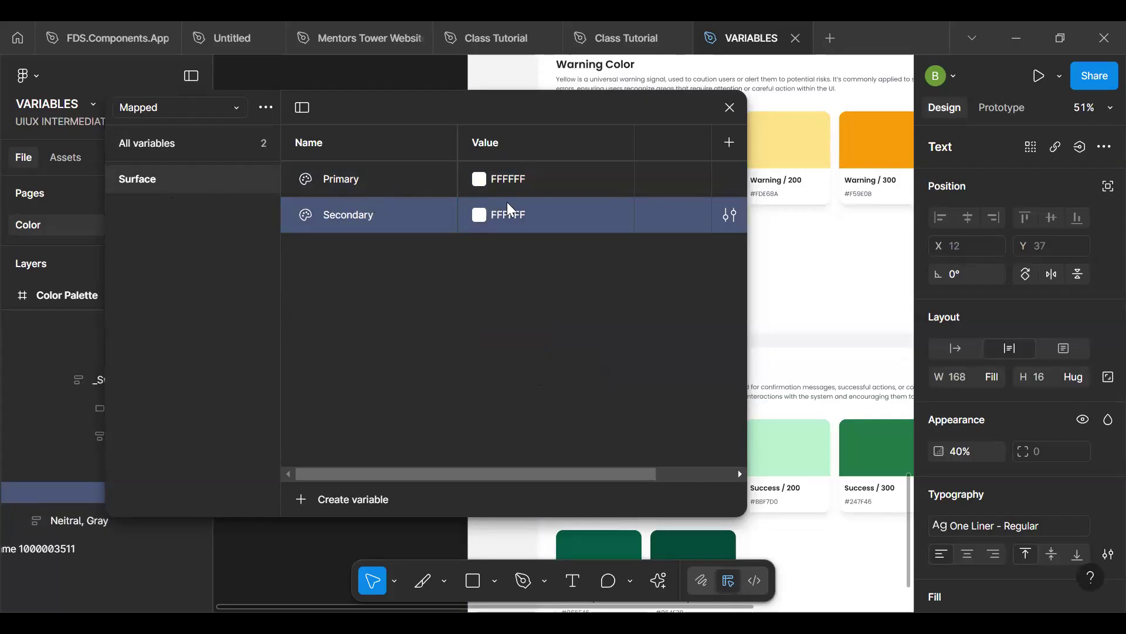
{"action": "left_click", "coordinate": [479, 179]}
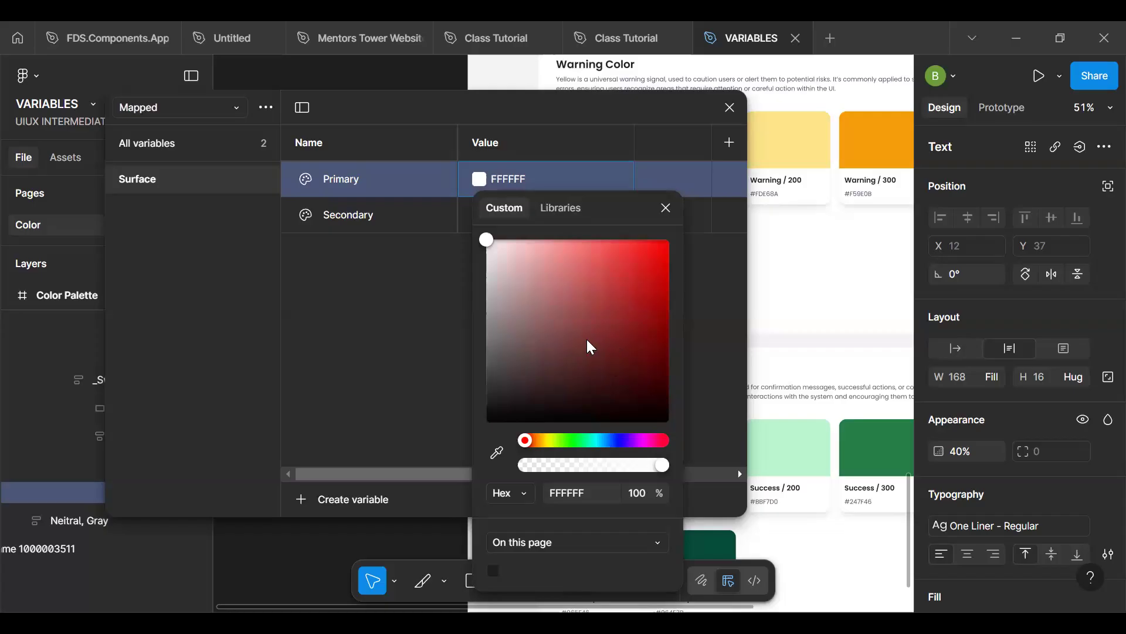
{"action": "left_click", "coordinate": [565, 210]}
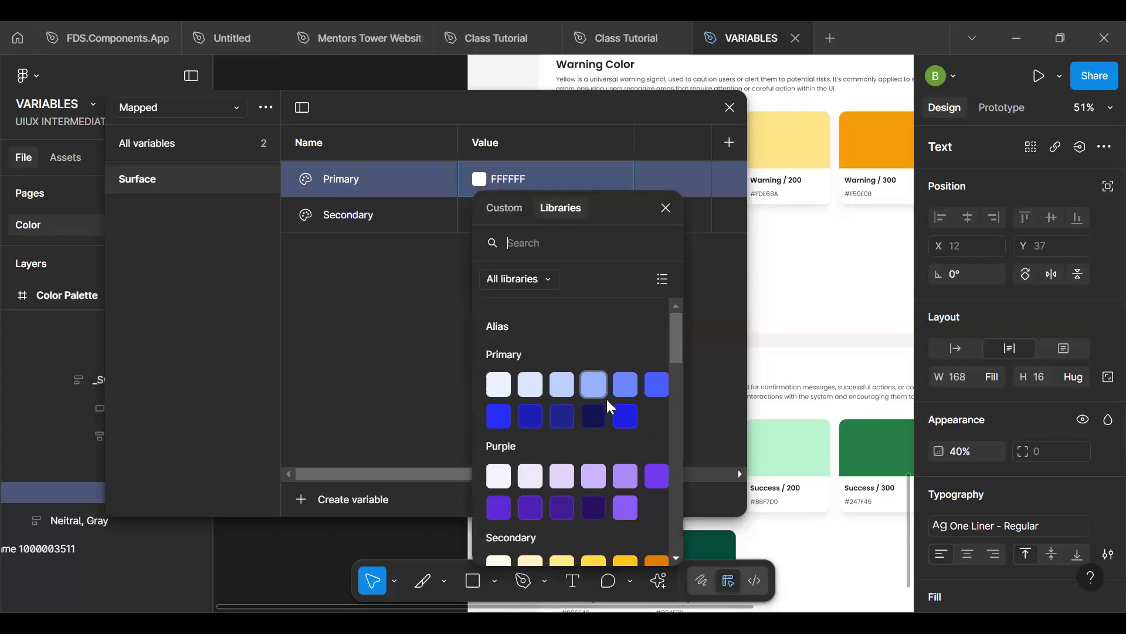
{"action": "left_click_drag", "start_coordinate": [678, 340], "coordinate": [681, 422]}
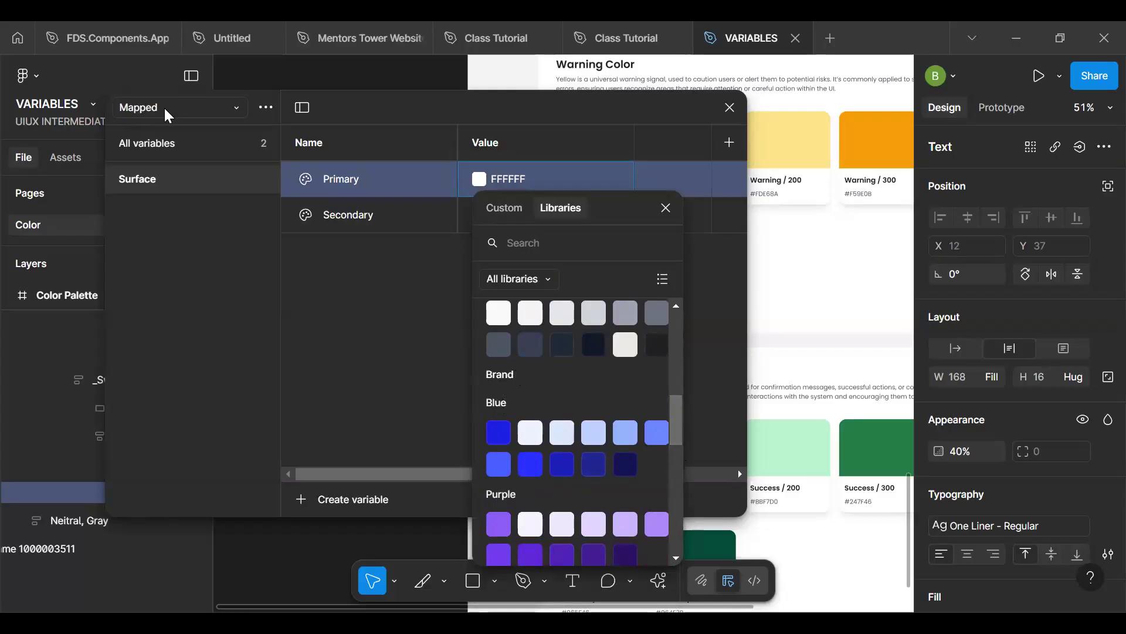
{"action": "left_click", "coordinate": [665, 208]}
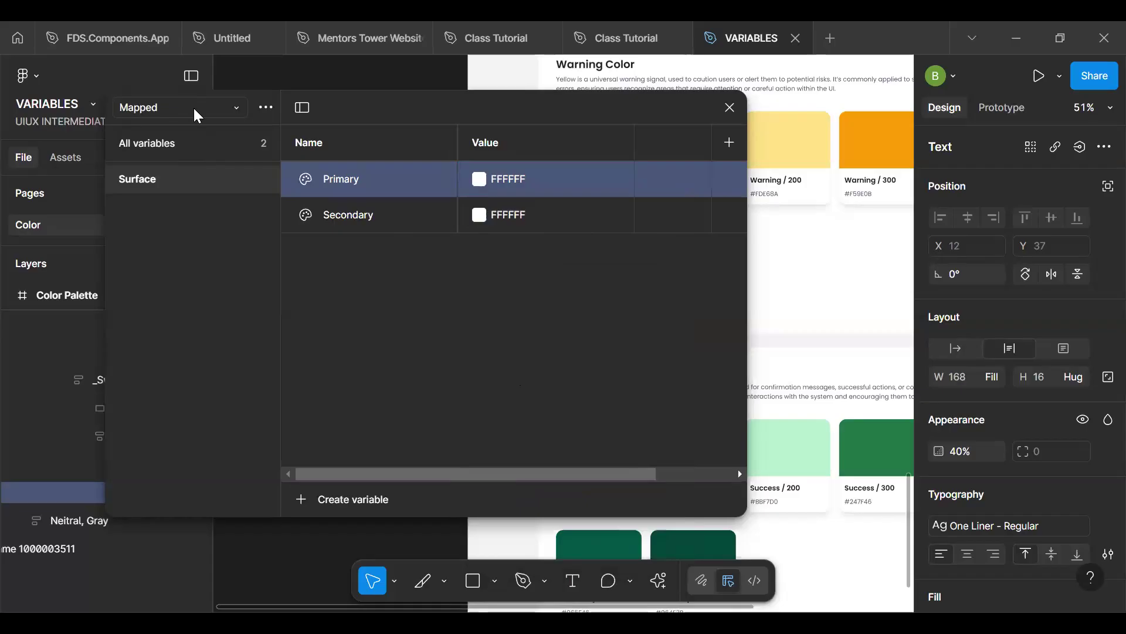
- Reorder the variable collections so that Brand comes first, ahead of Alias and Mapped
{"action": "left_click", "coordinate": [196, 113]}
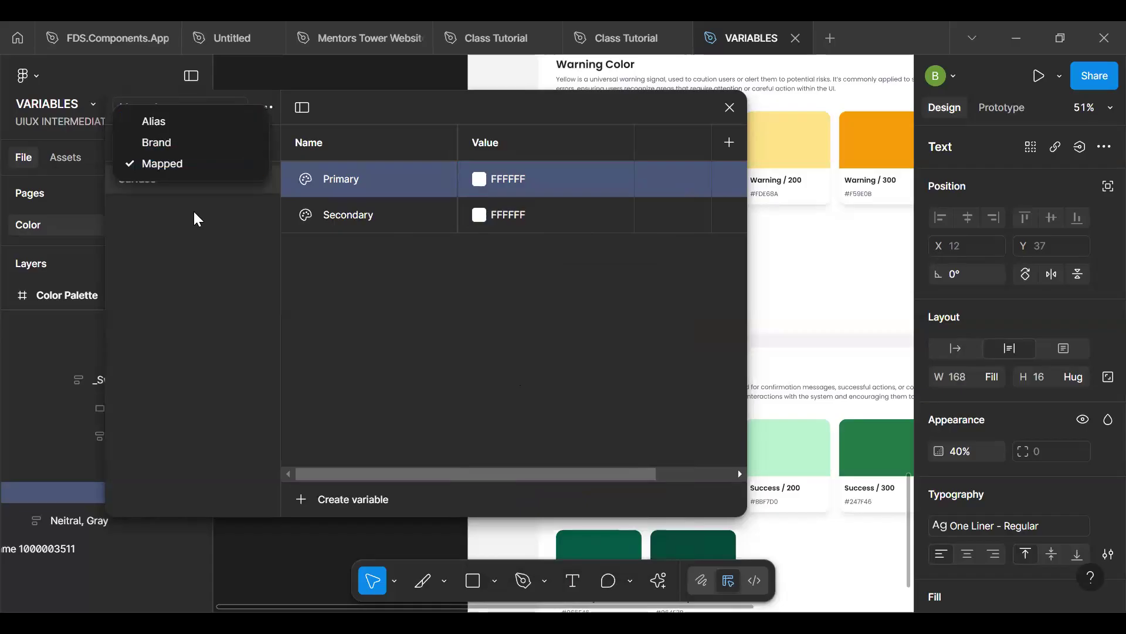
{"action": "left_click", "coordinate": [182, 125]}
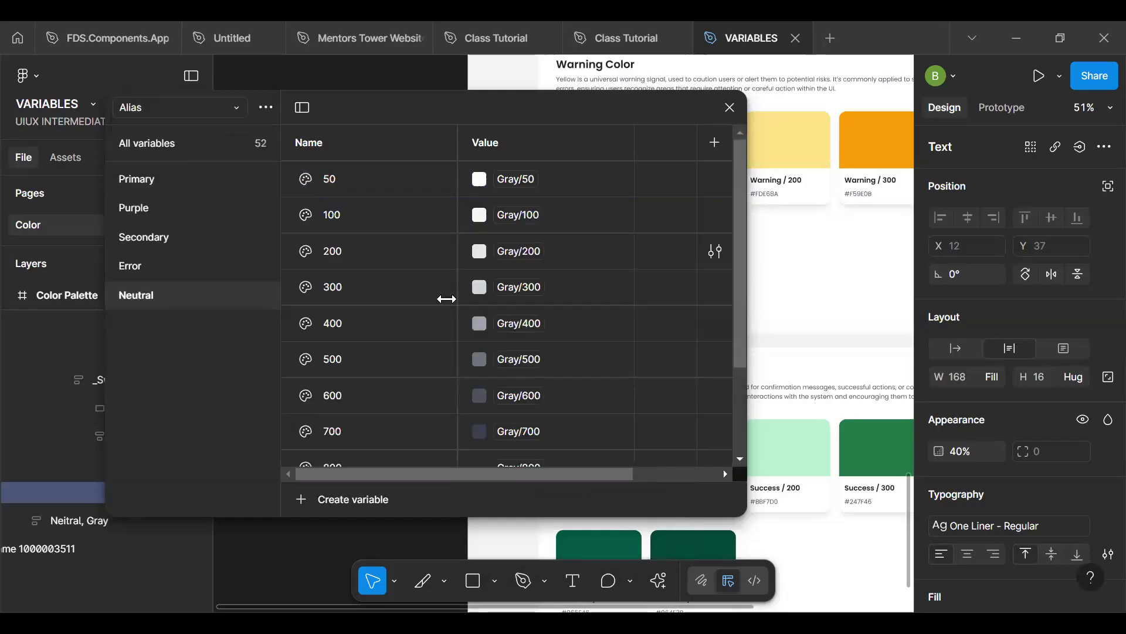
{"action": "left_click", "coordinate": [174, 111]}
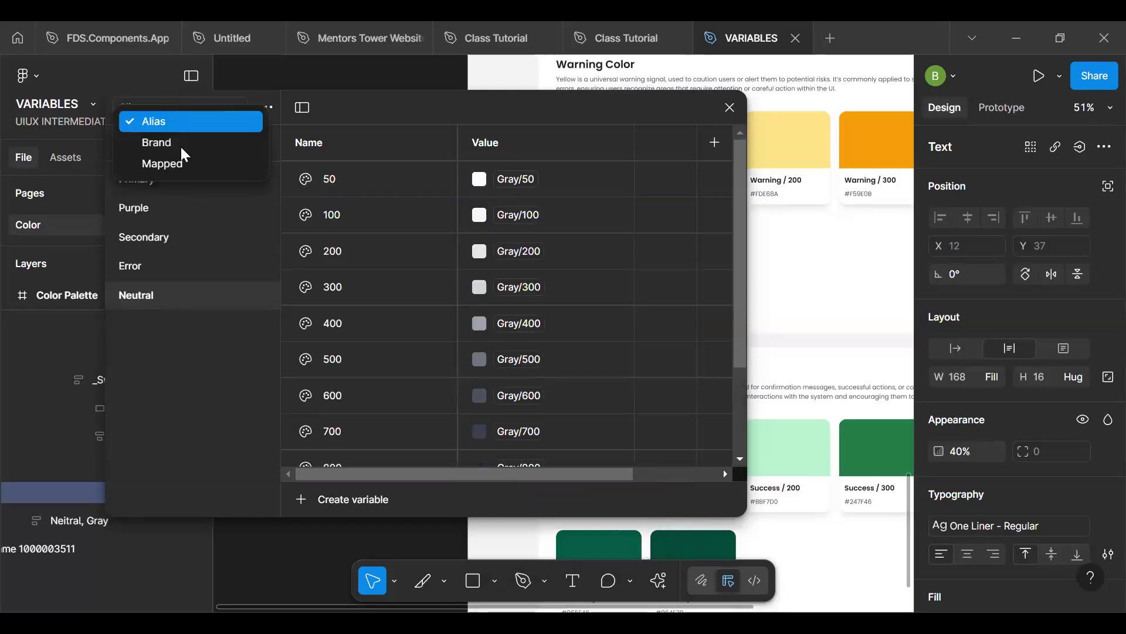
{"action": "left_click", "coordinate": [234, 121]}
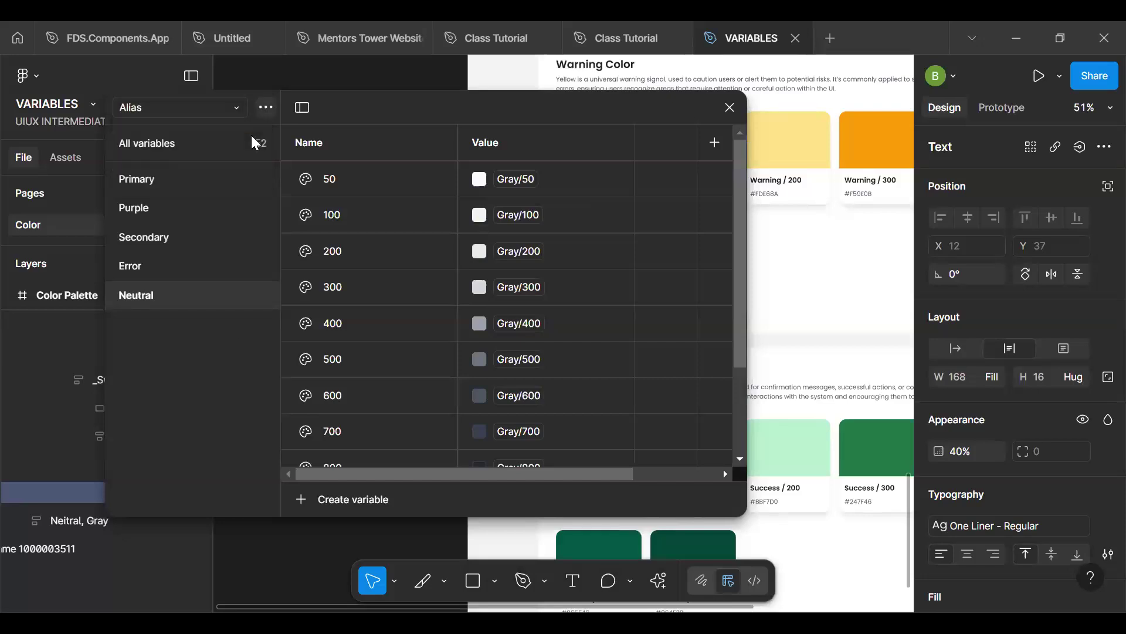
{"action": "left_click", "coordinate": [266, 107]}
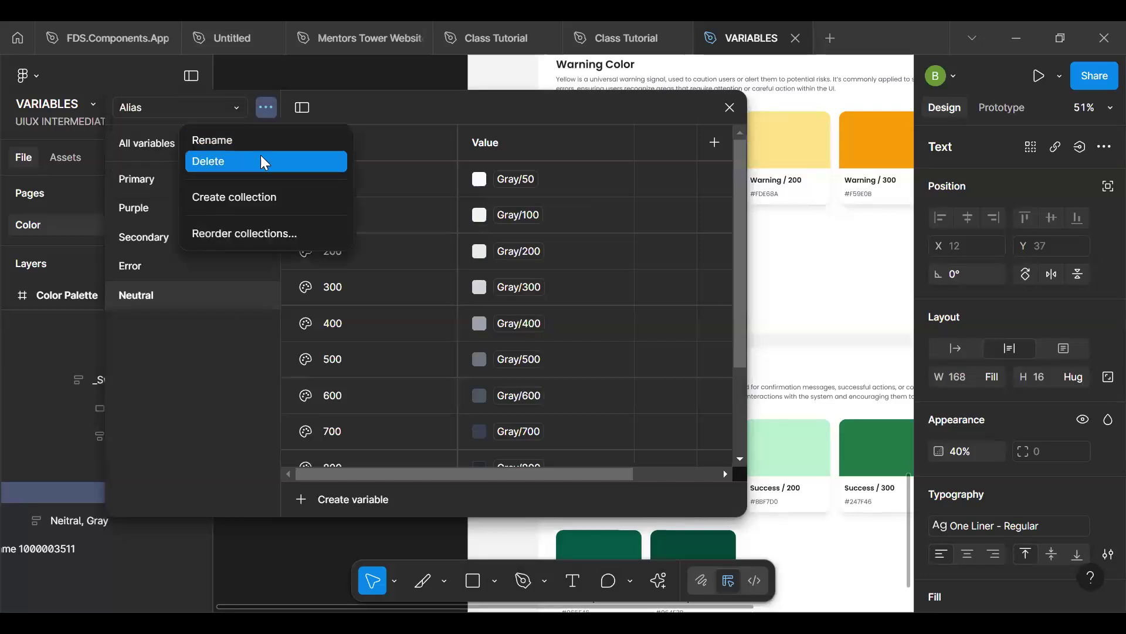
{"action": "left_click", "coordinate": [258, 231]}
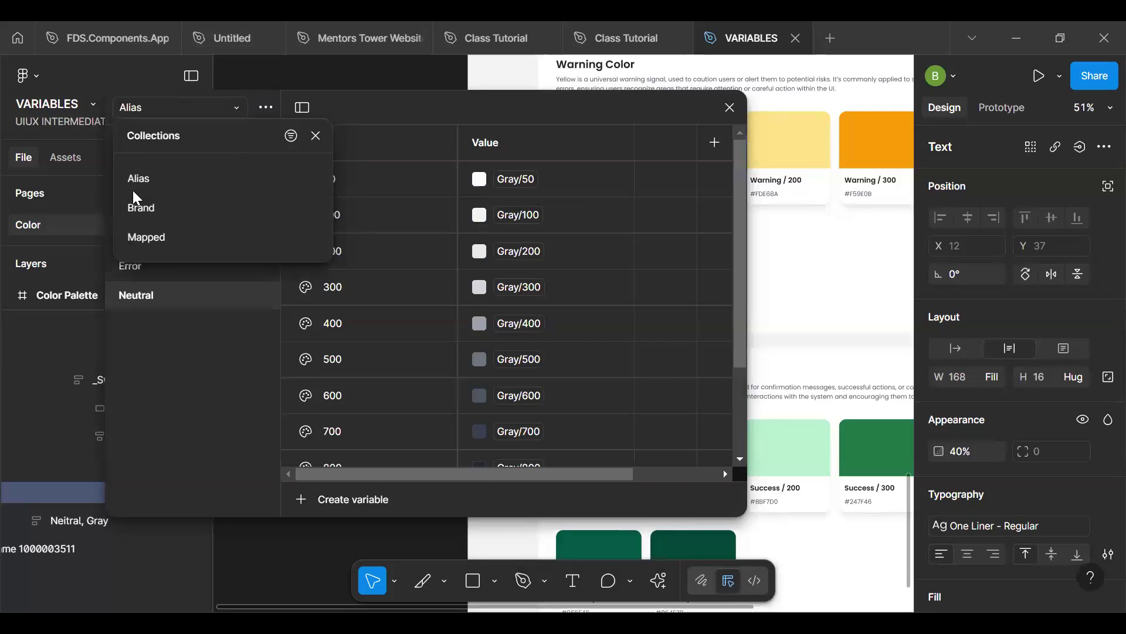
{"action": "left_click_drag", "start_coordinate": [125, 212], "coordinate": [132, 179]}
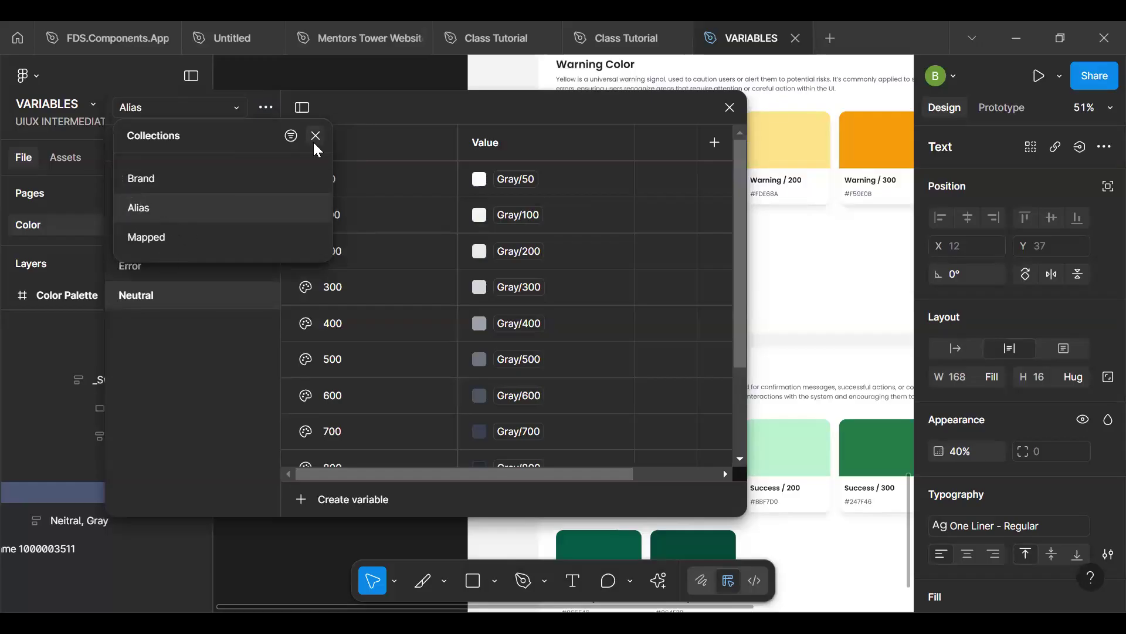
{"action": "left_click", "coordinate": [225, 365]}
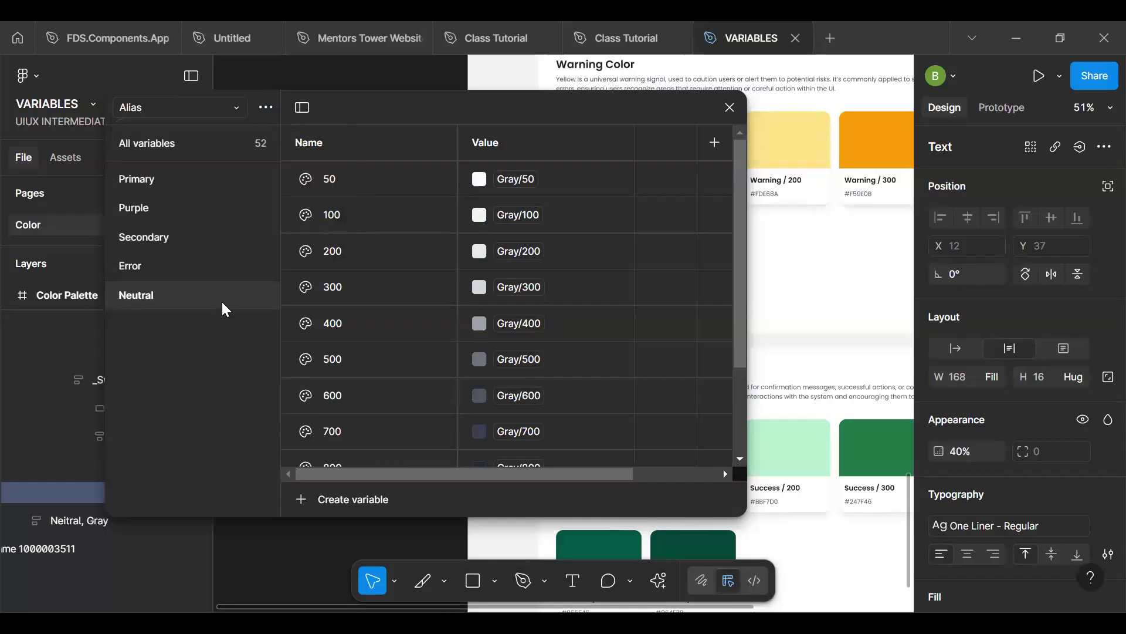
- Link the Primary variable in the Mapped collection's Surface group to the Alias collection's Neutral/50
{"action": "left_click", "coordinate": [182, 107]}
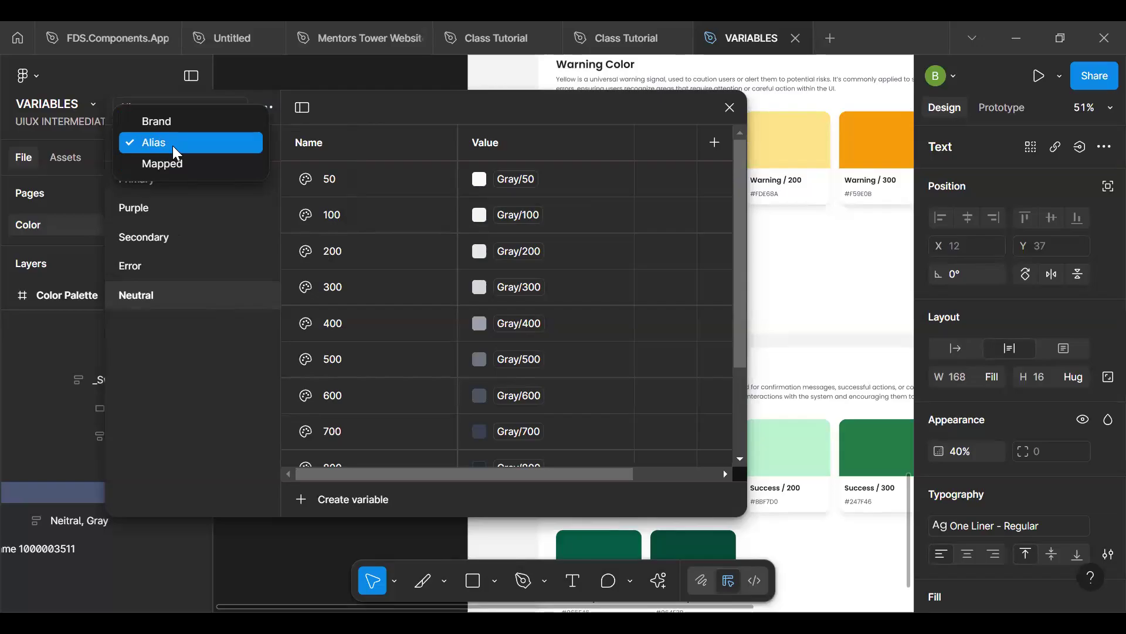
{"action": "left_click", "coordinate": [179, 171]}
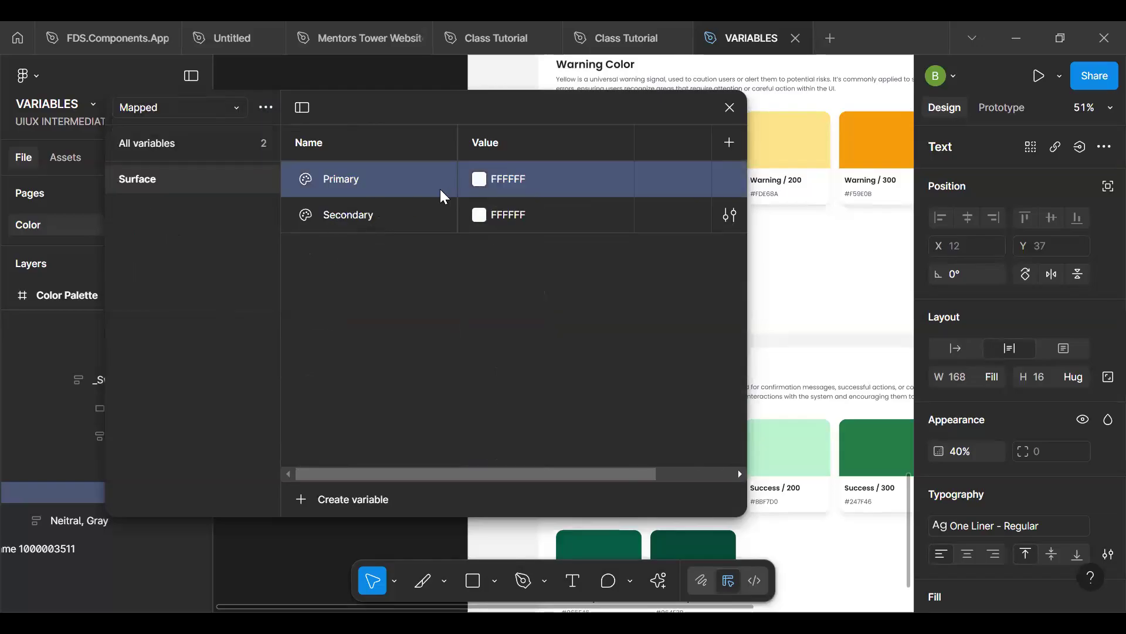
{"action": "left_click", "coordinate": [479, 179]}
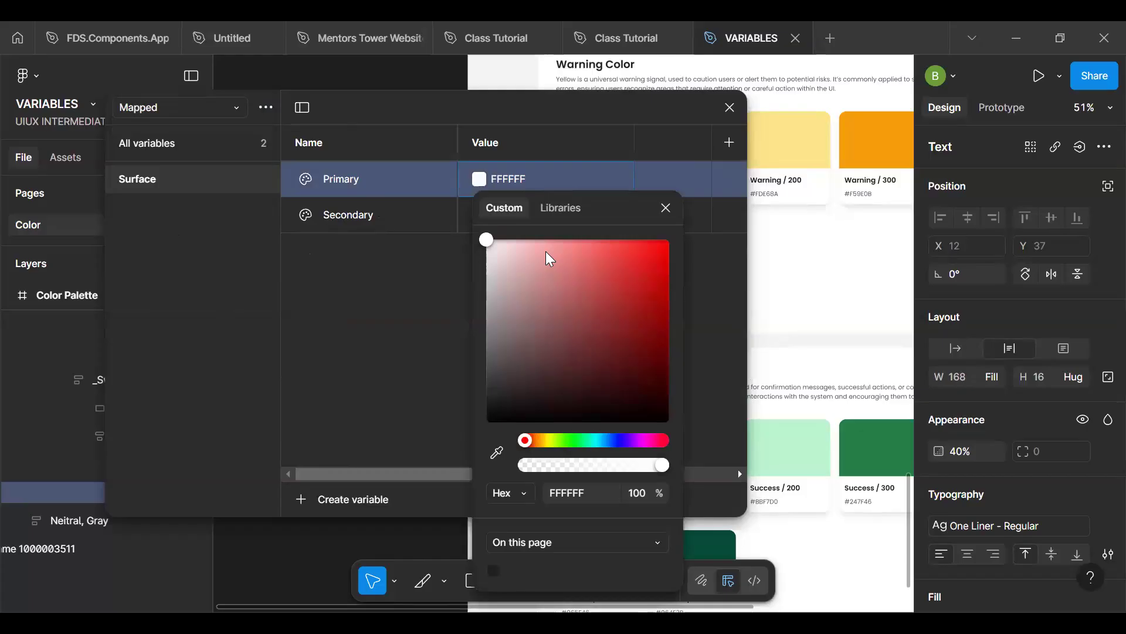
{"action": "left_click", "coordinate": [564, 210]}
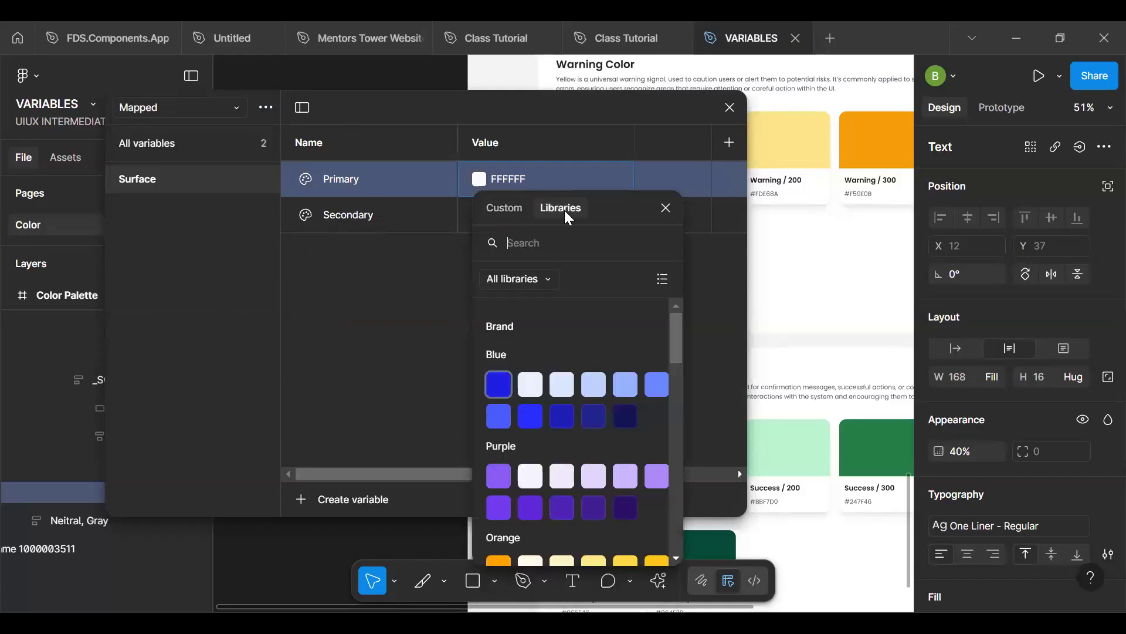
{"action": "scroll", "coordinate": [678, 356], "scroll_direction": "down", "scroll_amount": 3}
{"action": "scroll", "coordinate": [677, 332], "scroll_direction": "up", "scroll_amount": 3}
{"action": "left_click", "coordinate": [539, 244]}
{"action": "type", "text": "ne"}
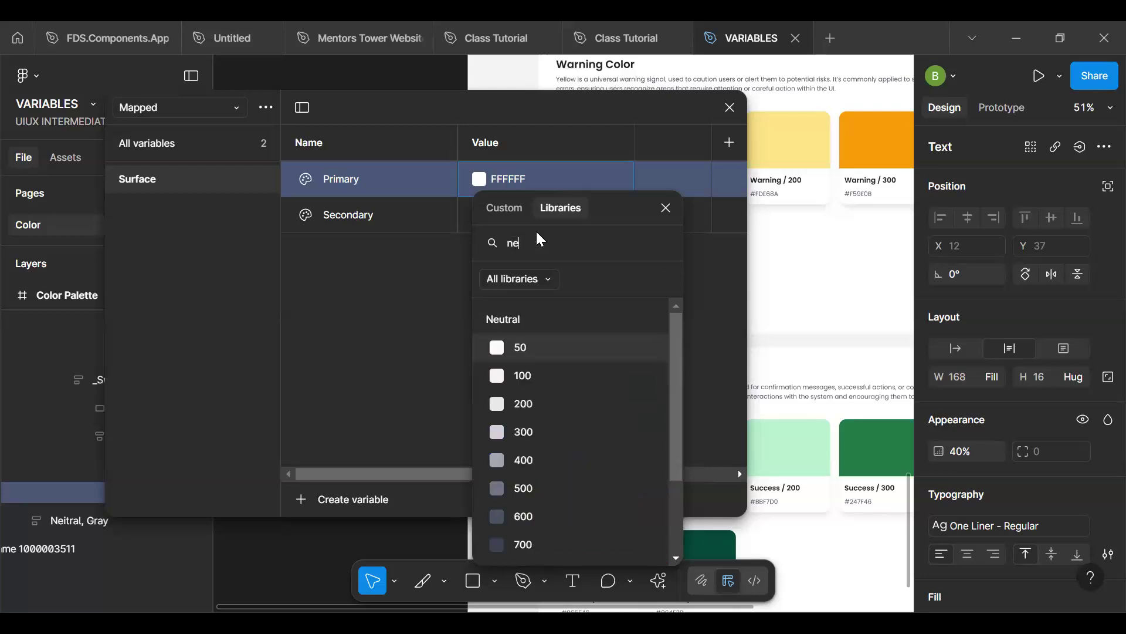
{"action": "left_click", "coordinate": [545, 346]}
- Link the Secondary variable in the Mapped collection's Surface group to the Alias collection's Neutral/100
{"action": "left_click", "coordinate": [482, 214]}
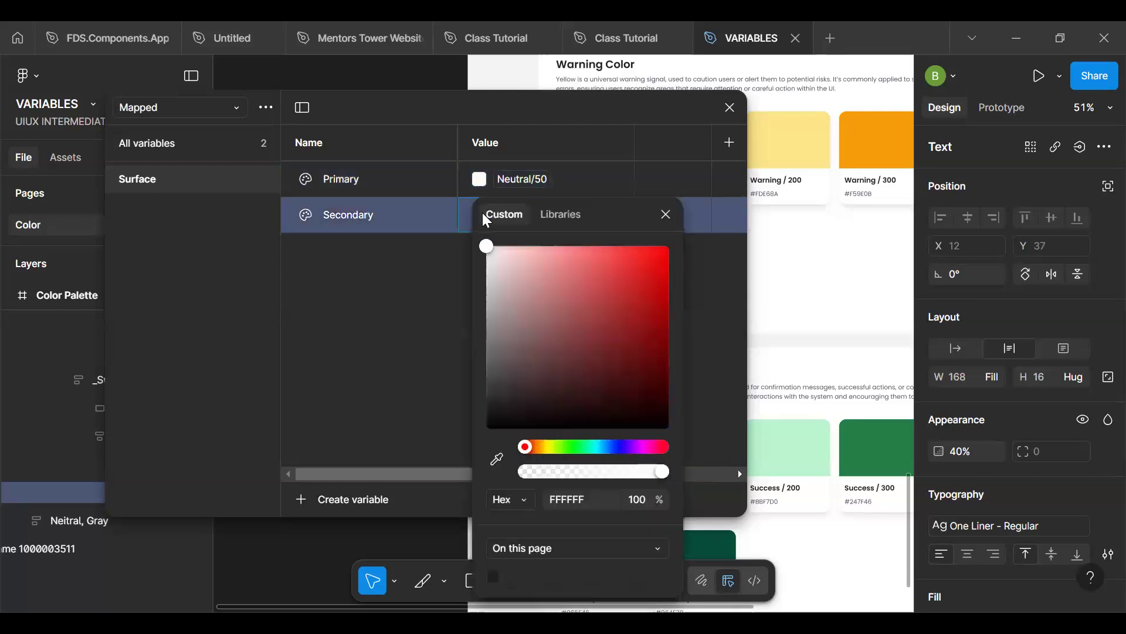
{"action": "left_click", "coordinate": [555, 212]}
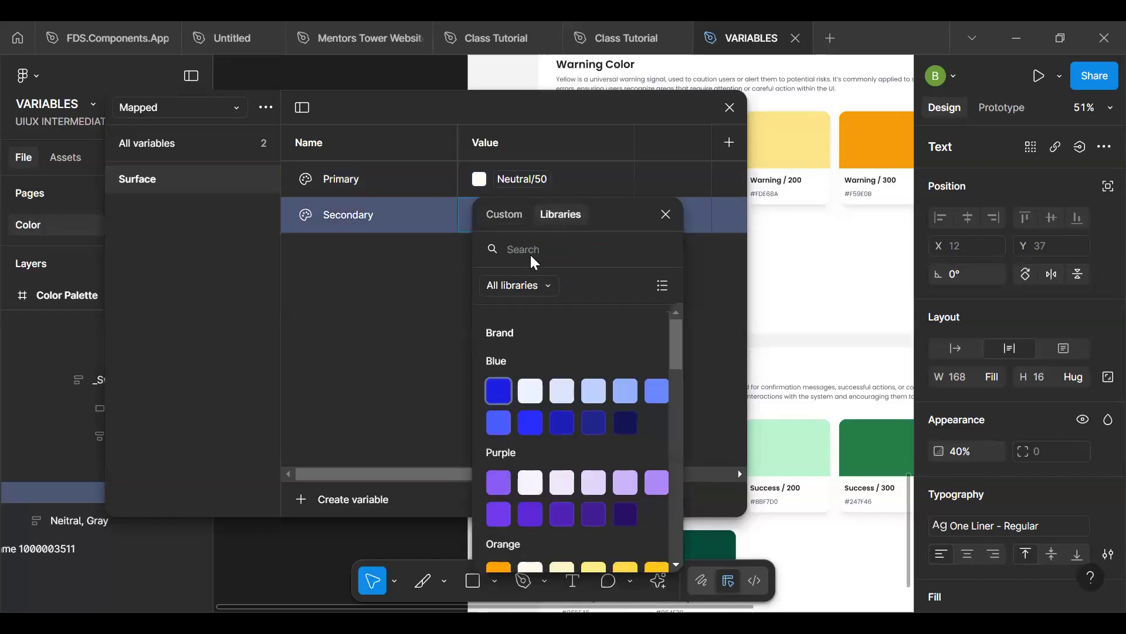
{"action": "type", "text": "nw"}
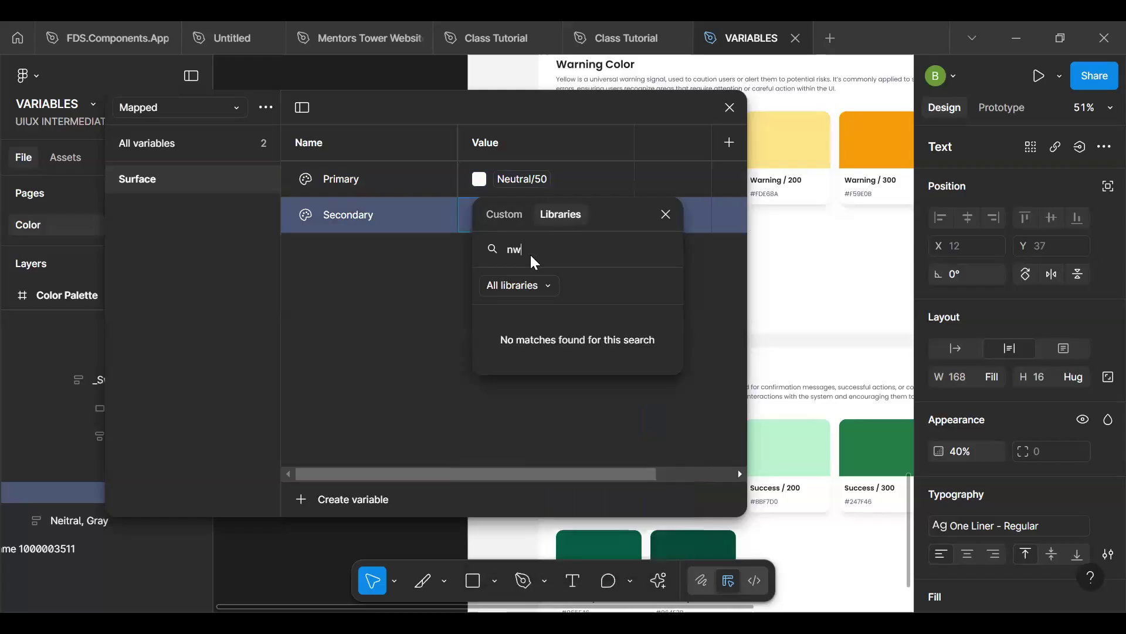
{"action": "key", "text": "BackSpace"}
{"action": "type", "text": "eut"}
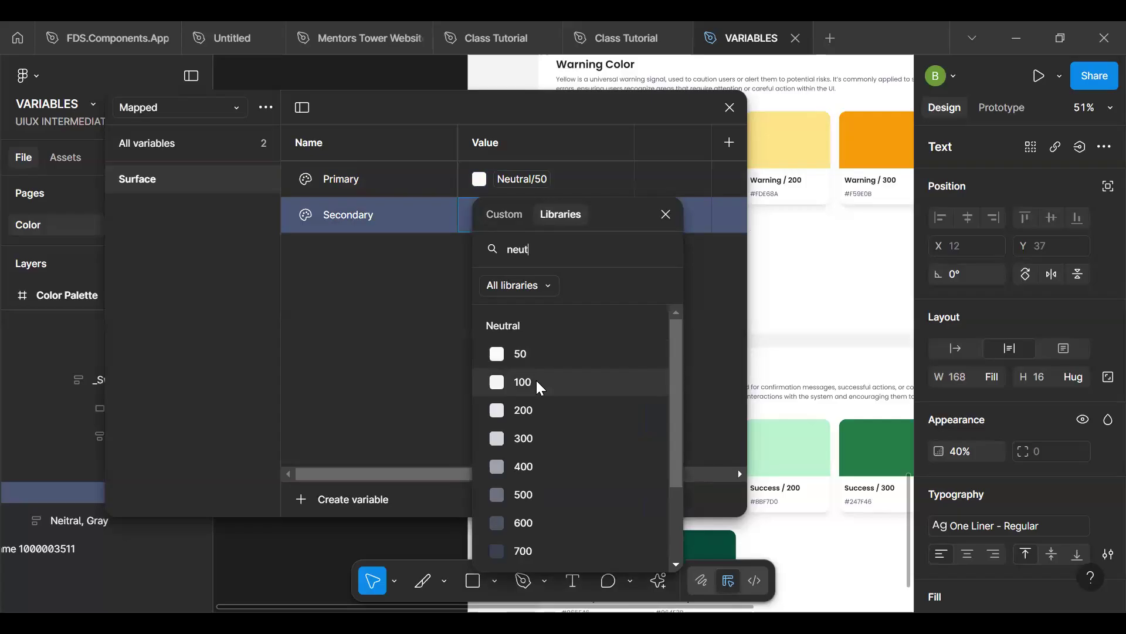
{"action": "left_click_drag", "start_coordinate": [679, 419], "coordinate": [675, 343]}
{"action": "left_click", "coordinate": [527, 380]}
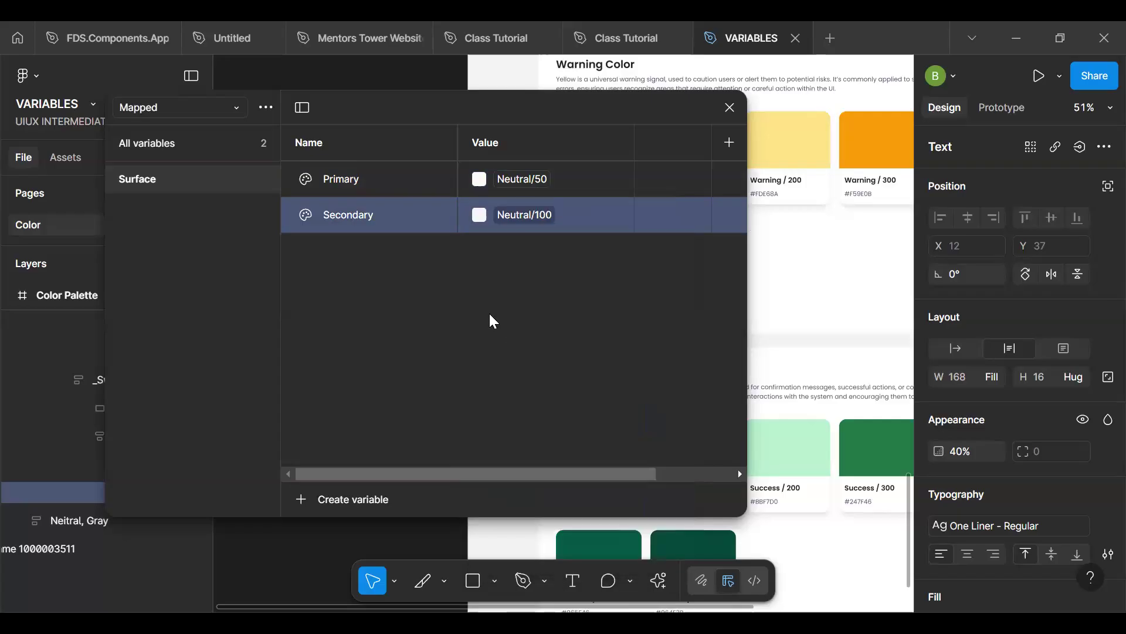
- Review the Gray and Neutral library colours available as the value of the Secondary surface variable
{"action": "left_click", "coordinate": [480, 215]}
{"action": "scroll", "coordinate": [638, 435], "scroll_direction": "up", "scroll_amount": 1}
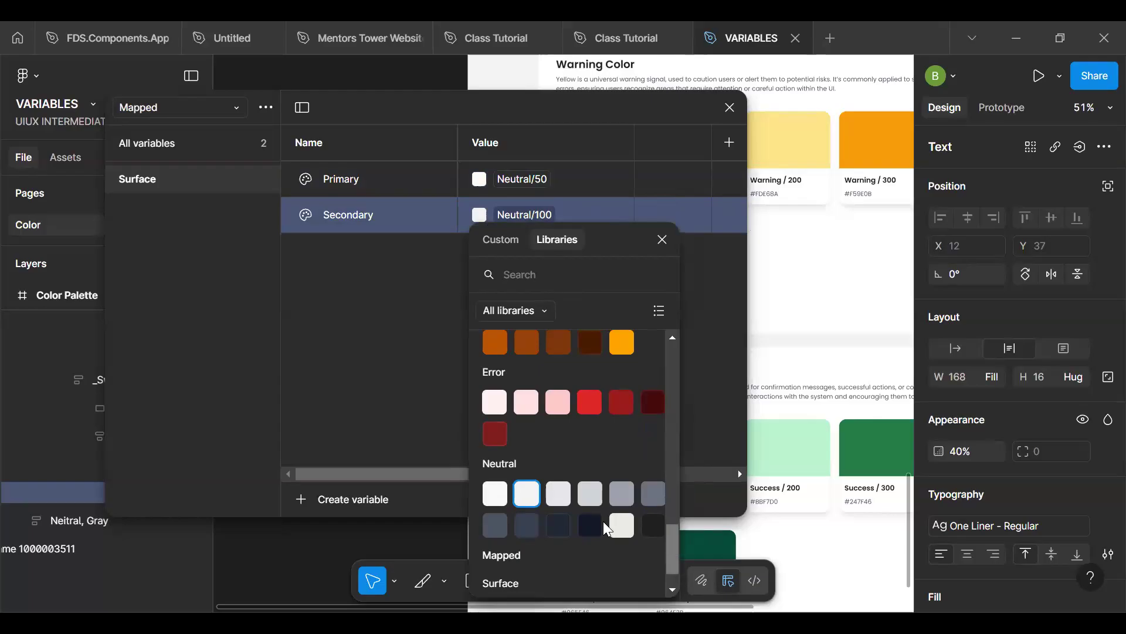
{"action": "scroll", "coordinate": [532, 406], "scroll_direction": "up", "scroll_amount": 10}
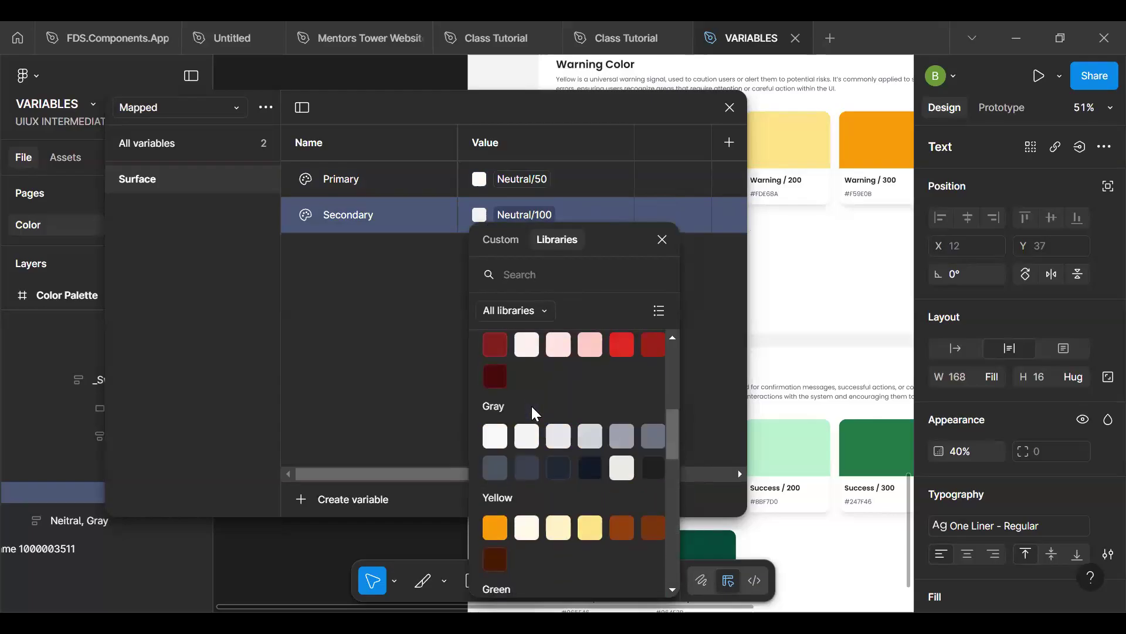
{"action": "scroll", "coordinate": [531, 406], "scroll_direction": "down", "scroll_amount": 10}
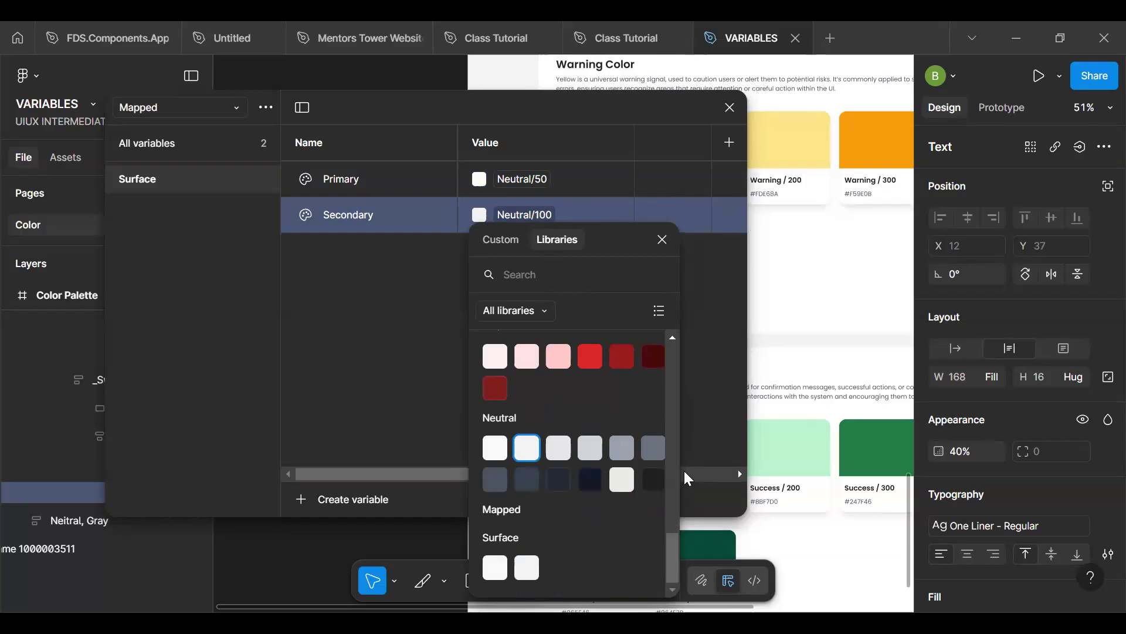
{"action": "mouse_move", "coordinate": [671, 551]}
{"action": "left_mouse_down"}
{"action": "mouse_move", "coordinate": [669, 480]}
{"action": "mouse_move", "coordinate": [681, 571]}
{"action": "left_mouse_up"}
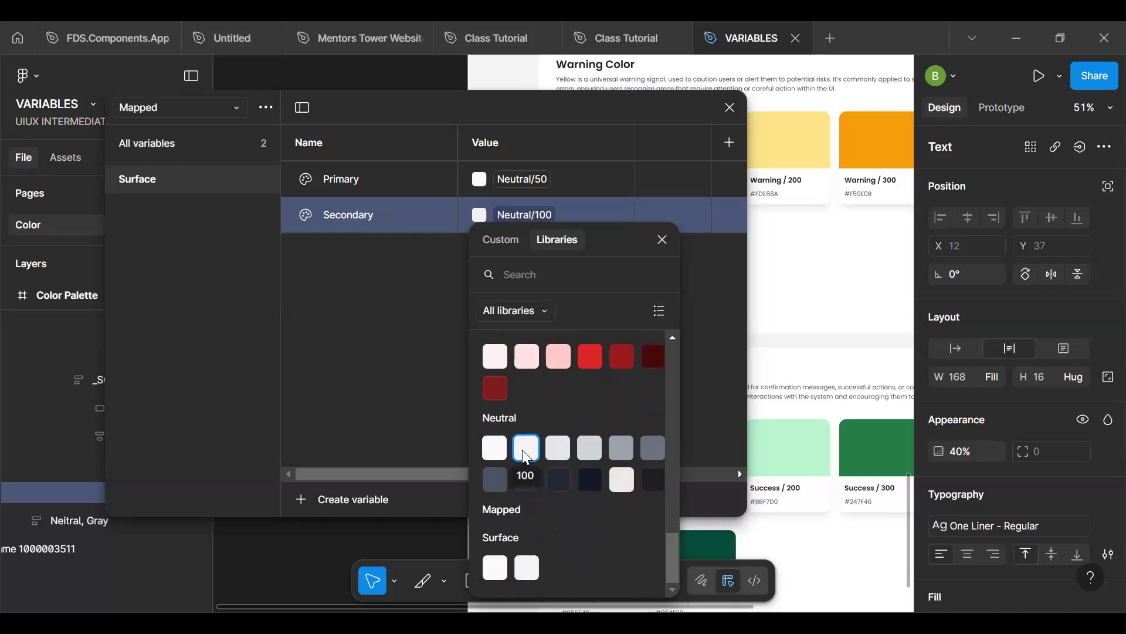
{"action": "left_click", "coordinate": [414, 395]}
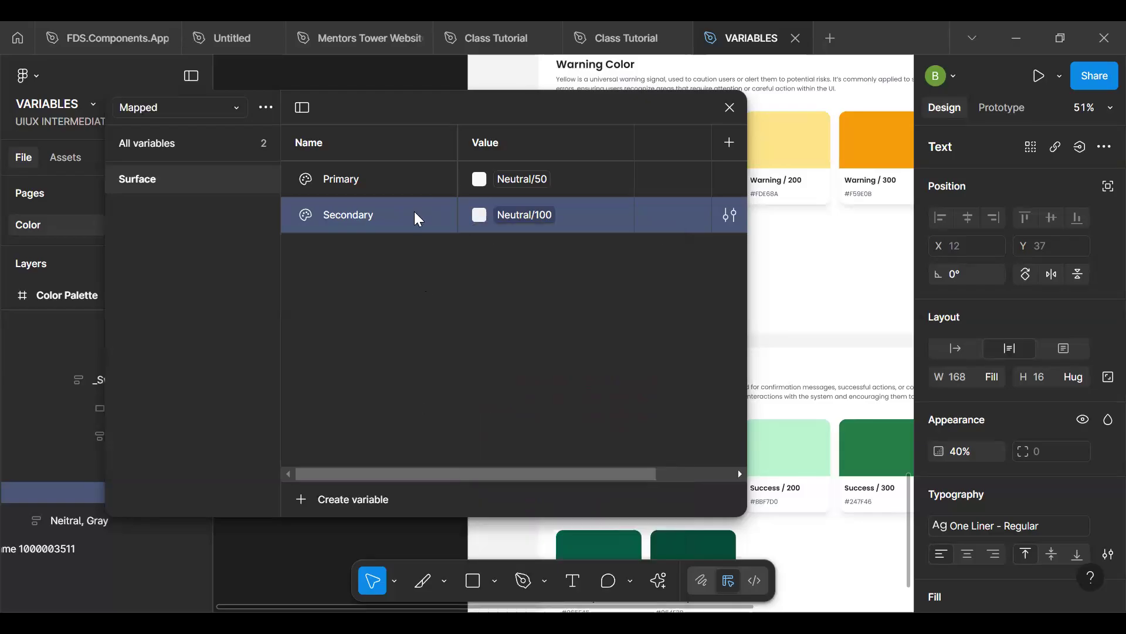
- Duplicate the Secondary variable in the Mapped collection's Surface group and name the copy Action
{"action": "key", "text": "ctrl+d"}
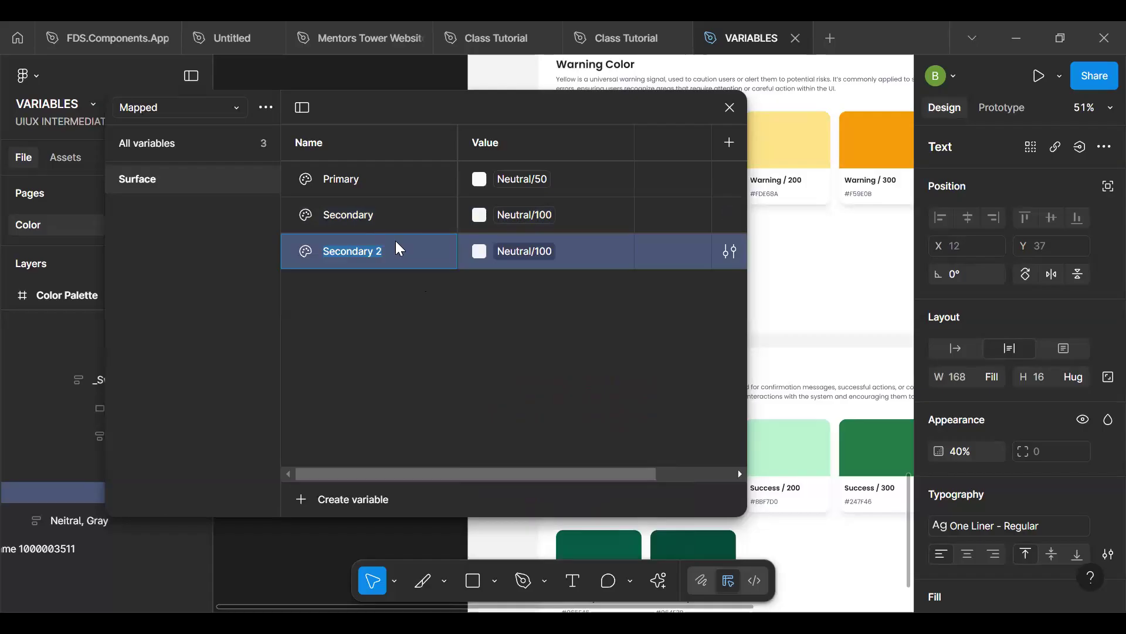
{"action": "type", "text": "Action"}
{"action": "key", "text": "Return"}
- Duplicate the Action variable in the Surface group and name the copy "Action - Hover"
{"action": "key", "text": "ctrl+d"}
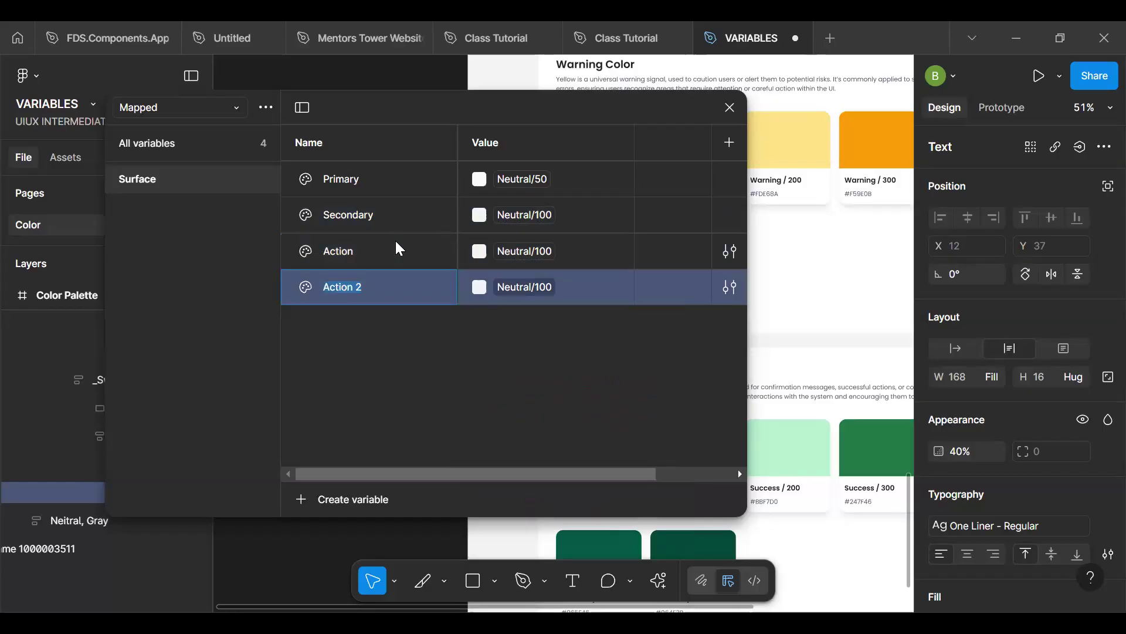
{"action": "key", "text": "Right"}
{"action": "key", "text": "BackSpace"}
{"action": "type", "text": "- Hover"}
{"action": "key", "text": "Return"}
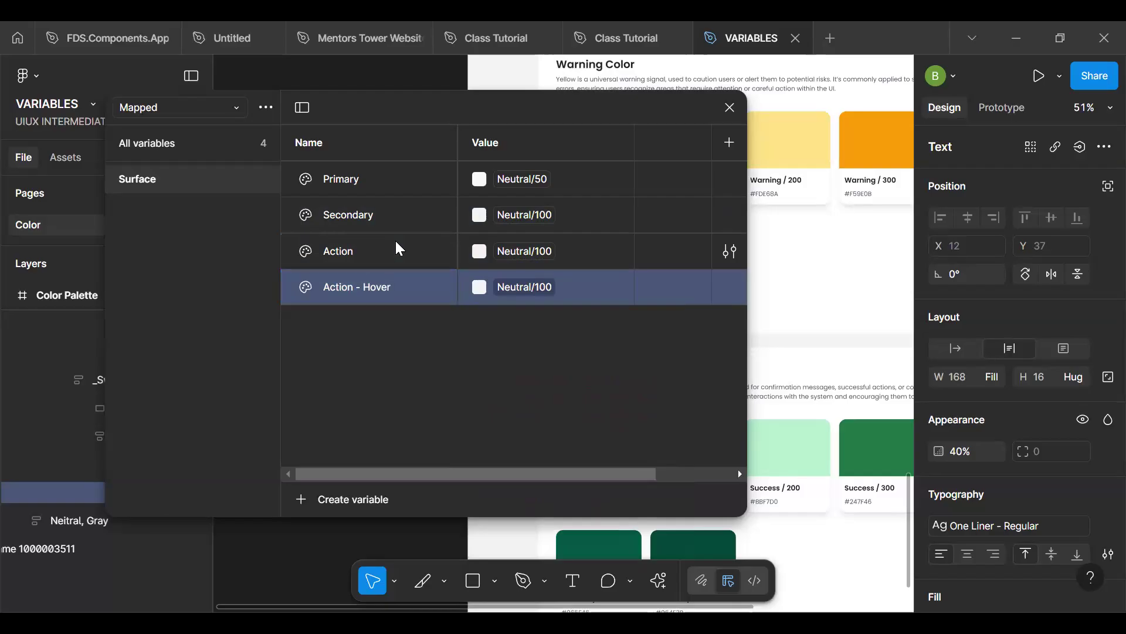
- Duplicate the Action - Hover variable and name the copy "Action - Hover- light"
{"action": "key", "text": "ctrl+d"}
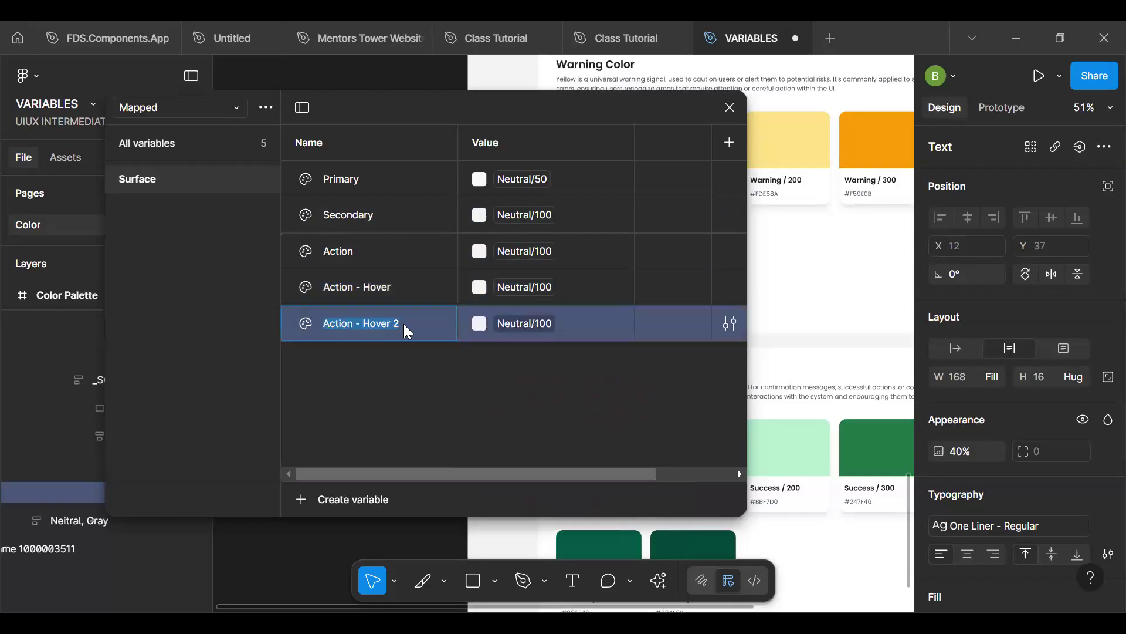
{"action": "left_click", "coordinate": [403, 323]}
{"action": "type", "text": "- light"}
{"action": "key", "text": "Return"}
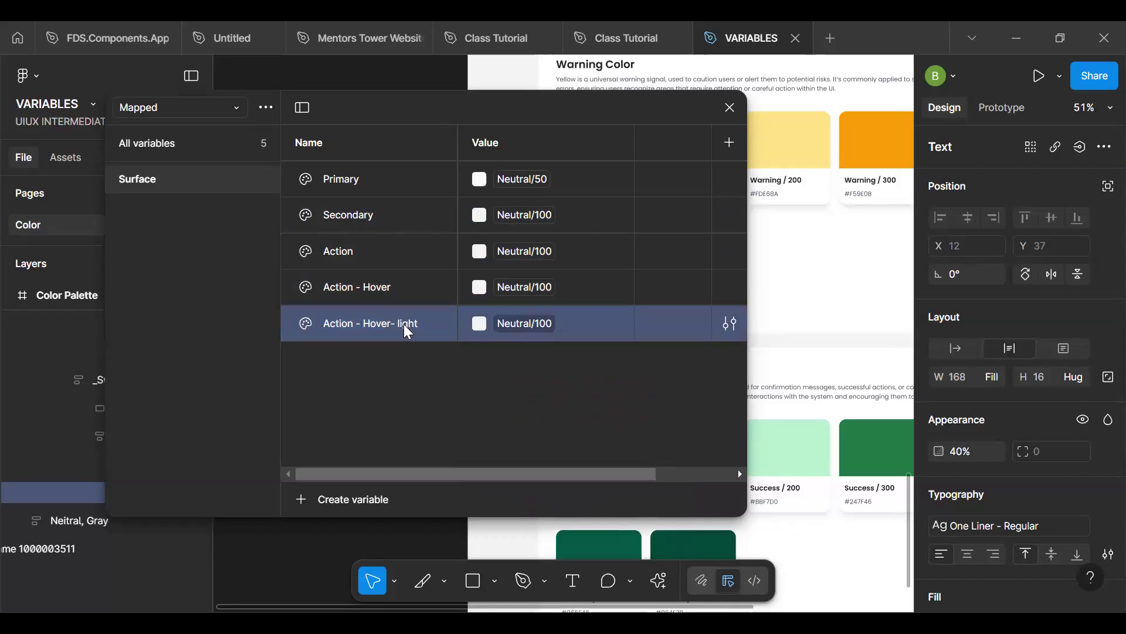
- Duplicate the Action - Hover- light variable in the Surface group and name the copy Disabled
{"action": "key", "text": "ctrl+d"}
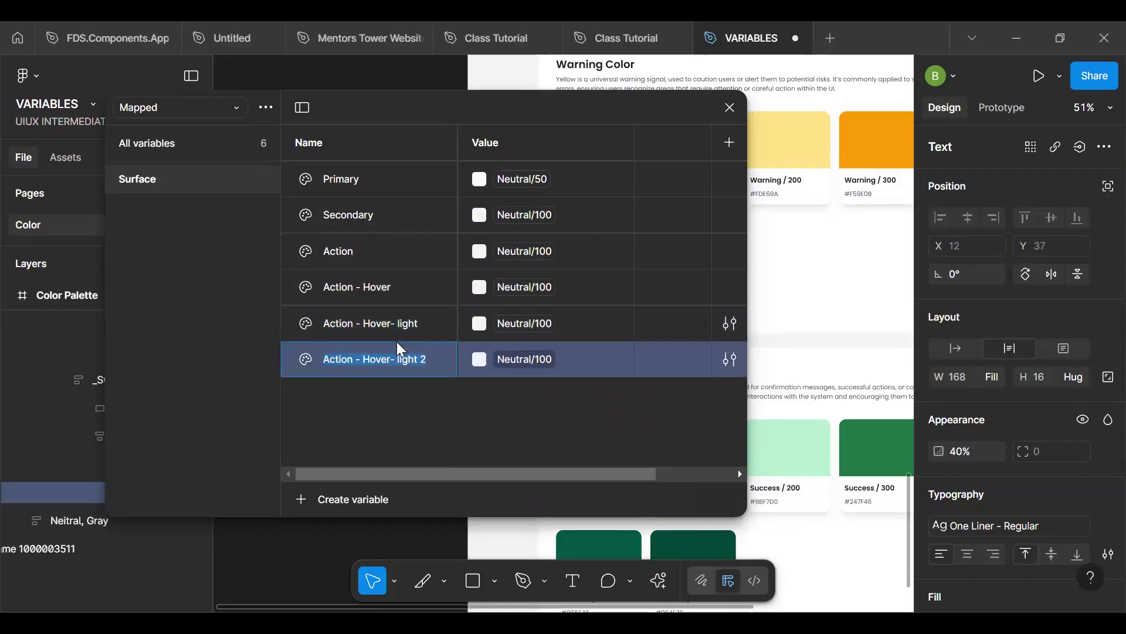
{"action": "type", "text": "Di"}
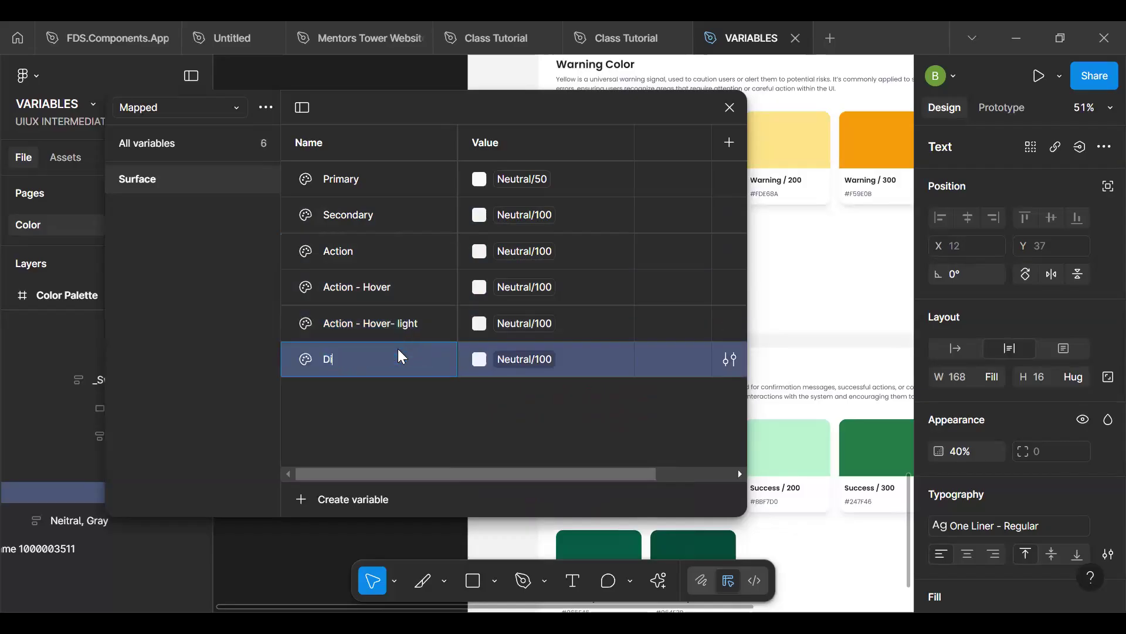
{"action": "type", "text": "sabled"}
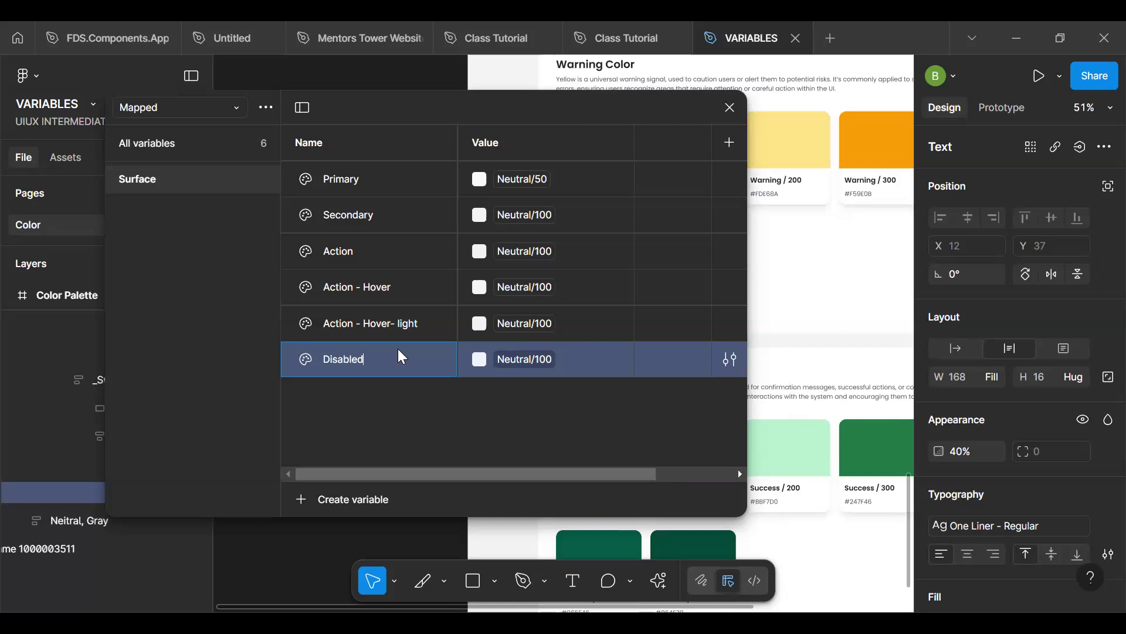
{"action": "key", "text": "Return"}
- Duplicate the Disabled variable in the Surface group and name the copy Success
{"action": "key", "text": "ctrl+d"}
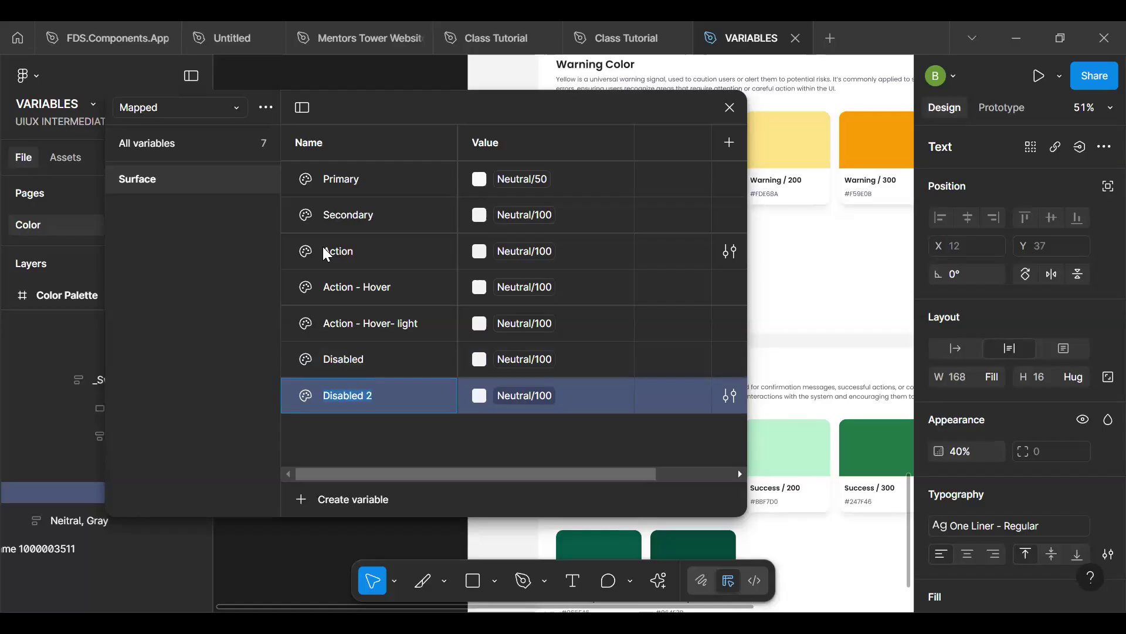
{"action": "type", "text": "Success"}
{"action": "key", "text": "Return"}
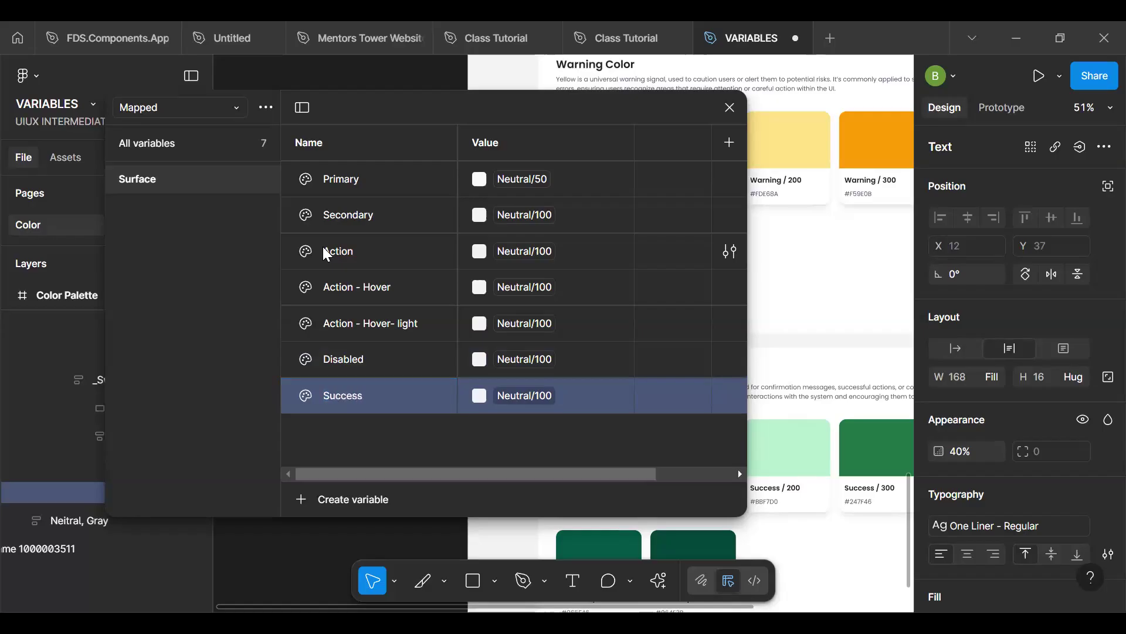
- Duplicate the Success variable in the Surface group and name the copy Warning, correcting its capitalisation
{"action": "key", "text": "ctrl+d"}
{"action": "type", "text": "WArning"}
{"action": "key", "text": "Return"}
{"action": "double_click", "coordinate": [340, 433]}
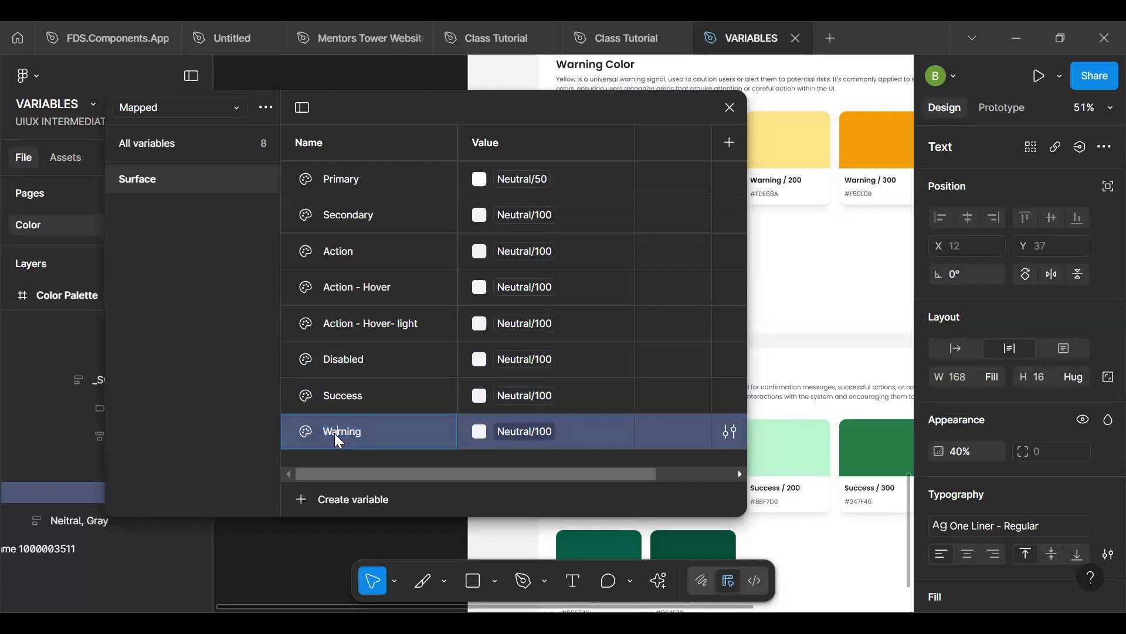
{"action": "type", "text": "Warning"}
{"action": "key", "text": "Return"}
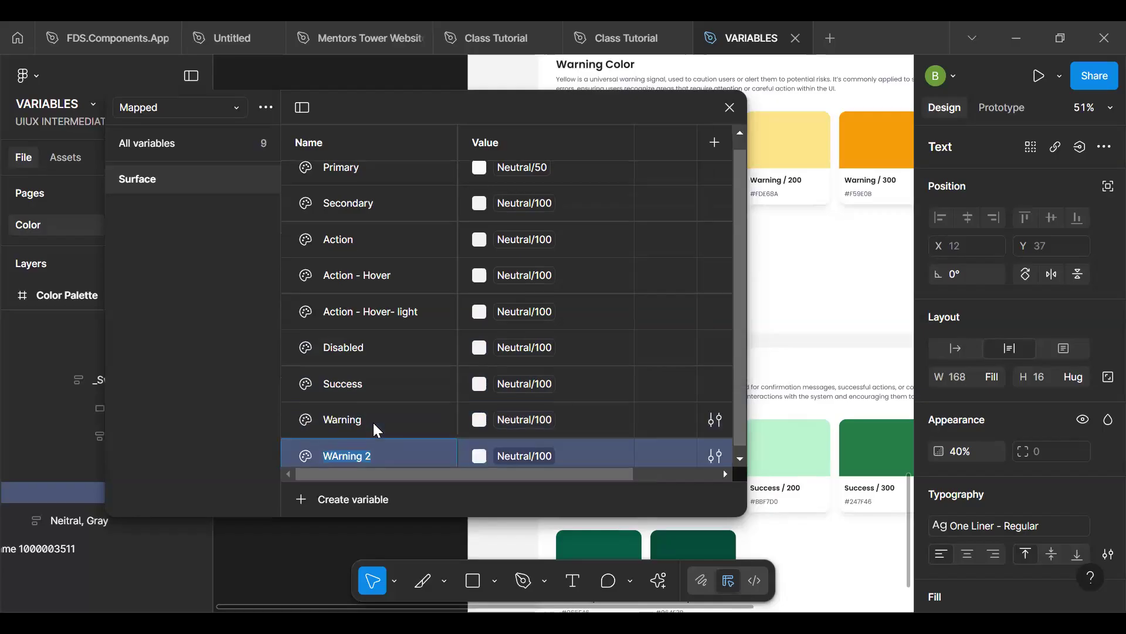
- Duplicate the Warning variable in the Surface group and name the copy Error
{"action": "type", "text": "Erro"}
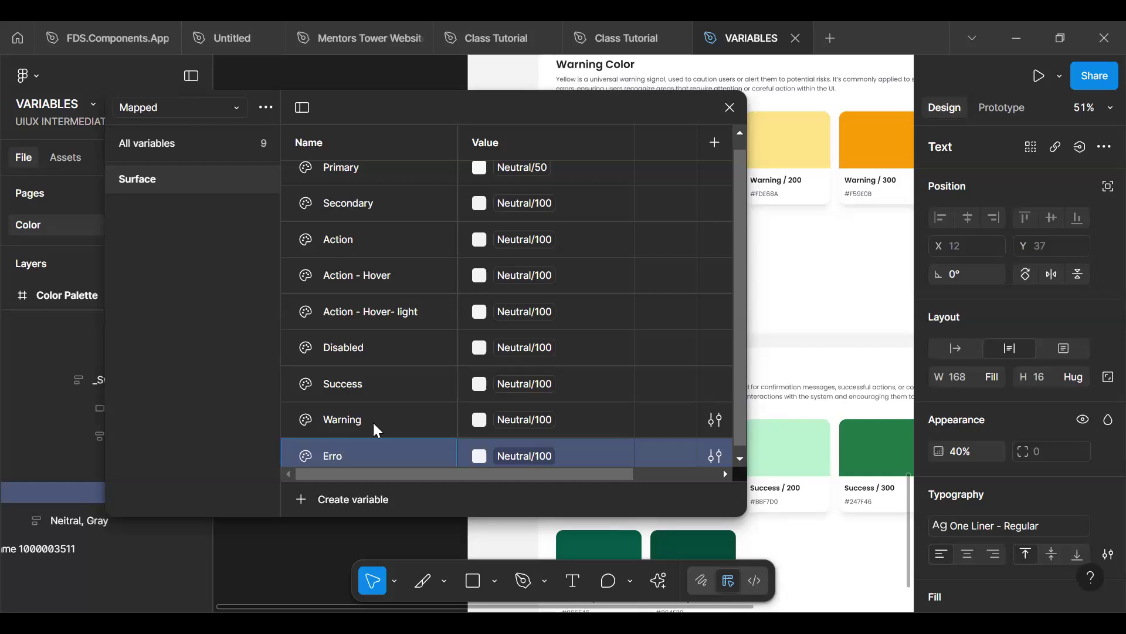
{"action": "type", "text": "r"}
{"action": "key", "text": "Return"}
- Duplicate the Error variable, name the copy Page and move it above Primary as the first Surface variable
{"action": "scroll", "coordinate": [374, 424], "scroll_direction": "down", "scroll_amount": 1}
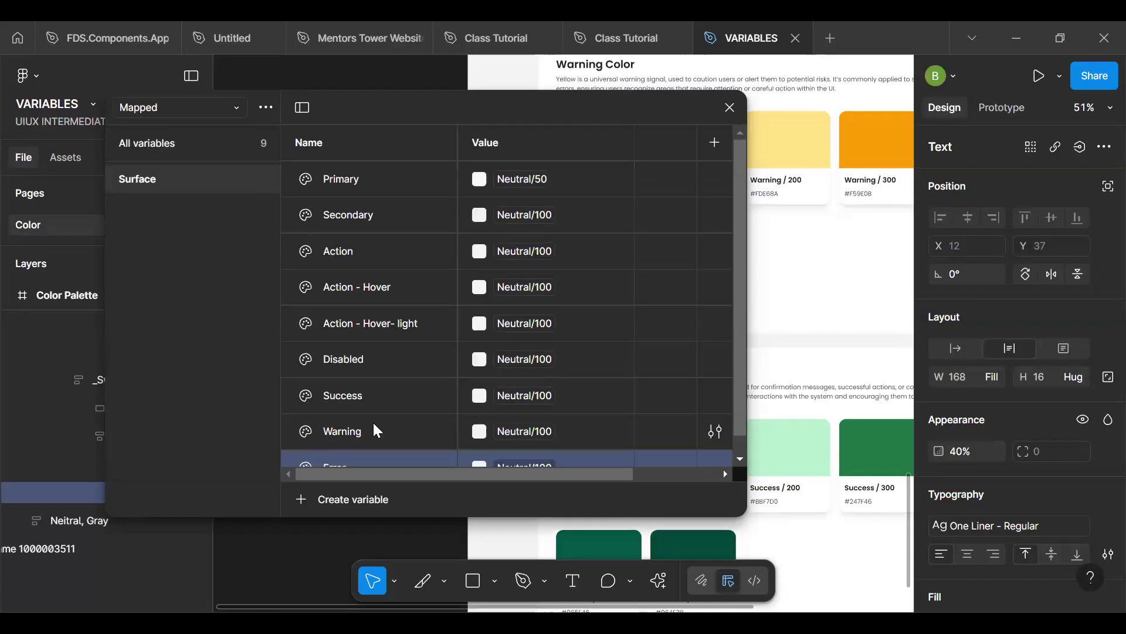
{"action": "scroll", "coordinate": [375, 430], "scroll_direction": "down", "scroll_amount": 1}
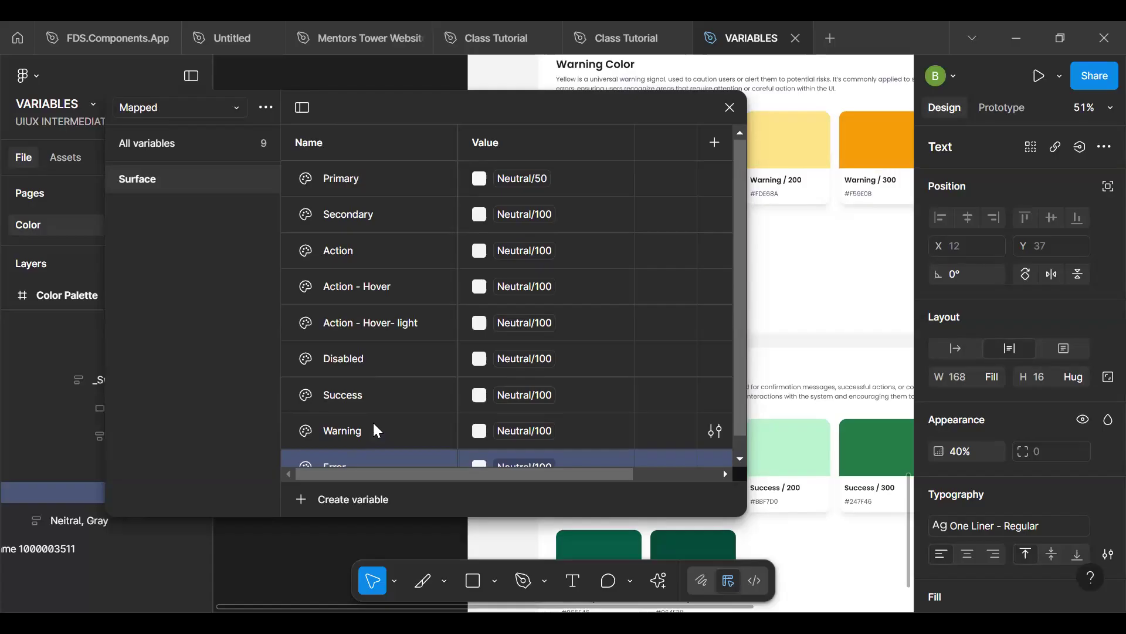
{"action": "scroll", "coordinate": [378, 457], "scroll_direction": "down", "scroll_amount": 1}
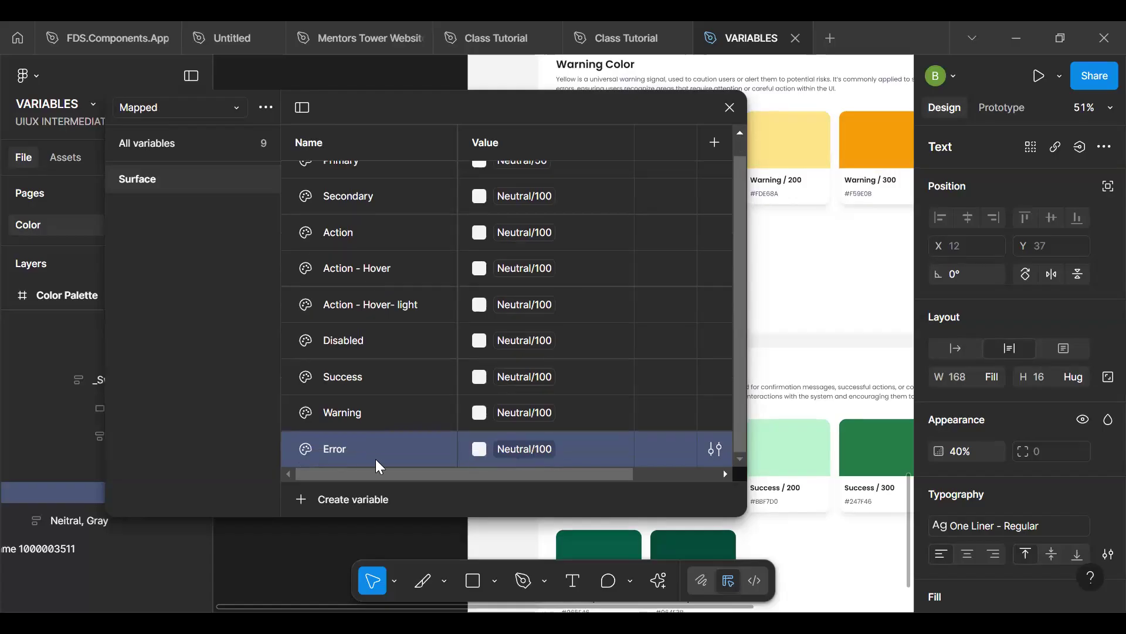
{"action": "key", "text": "ctrl+d"}
{"action": "type", "text": "Pag"}
{"action": "key", "text": "Return"}
{"action": "left_click_drag", "start_coordinate": [367, 342], "coordinate": [364, 169]}
{"action": "scroll", "coordinate": [367, 172], "scroll_direction": "up", "scroll_amount": 2}
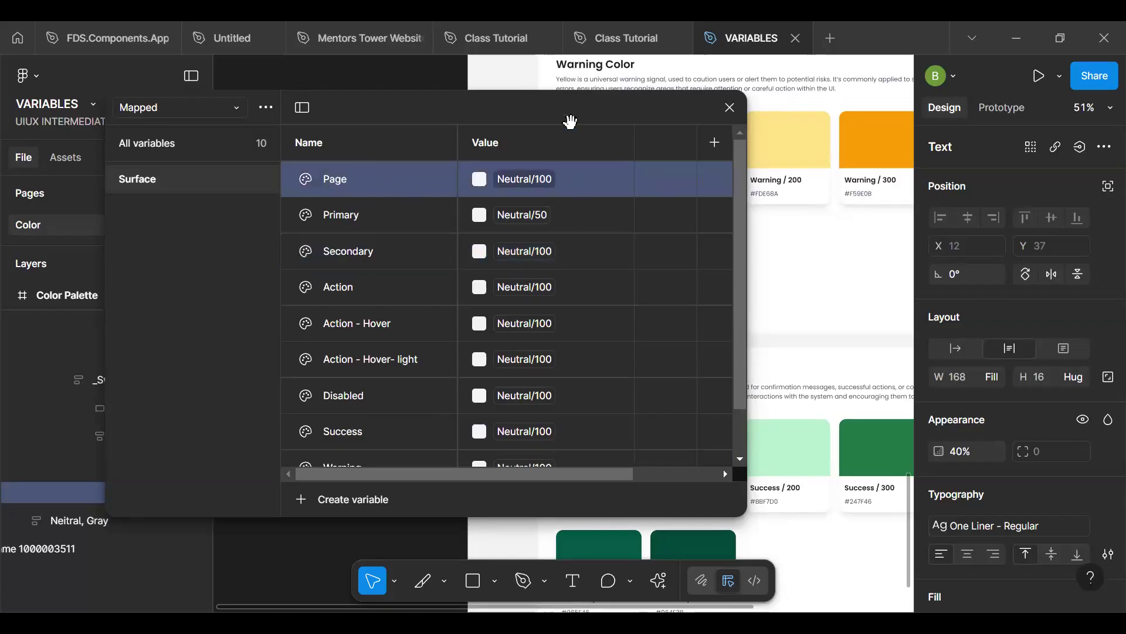
- Examine the fill colour applied to the main content frame of the Color Palette design
{"action": "left_click_drag", "start_coordinate": [296, 197], "coordinate": [1, 283]}
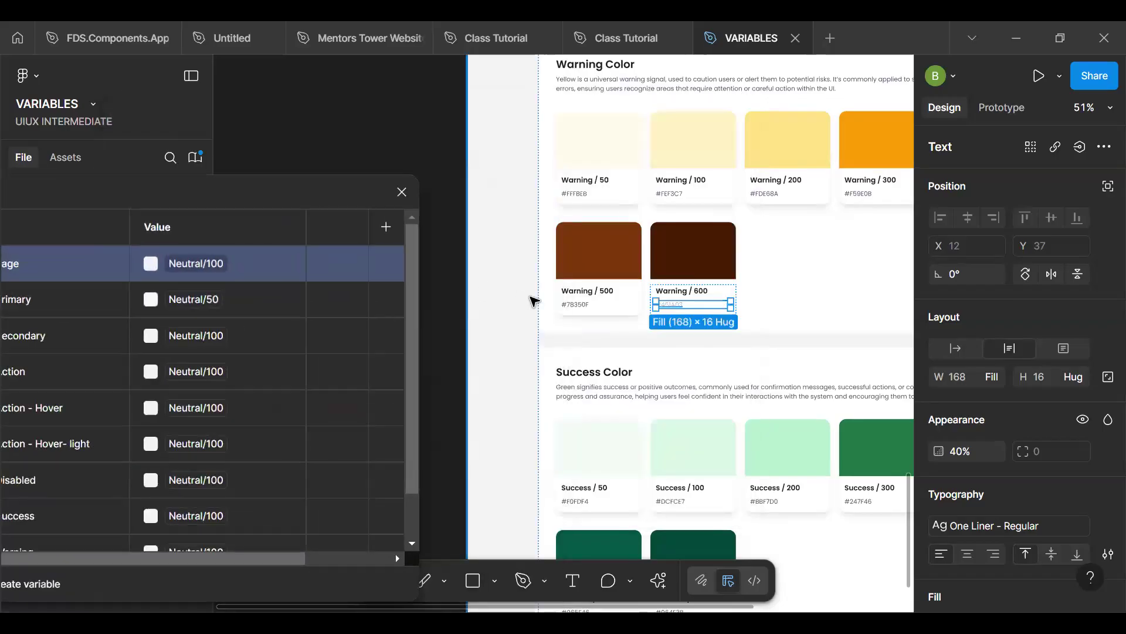
{"action": "left_click", "coordinate": [534, 301]}
{"action": "scroll", "coordinate": [534, 301], "scroll_direction": "down", "scroll_amount": 5}
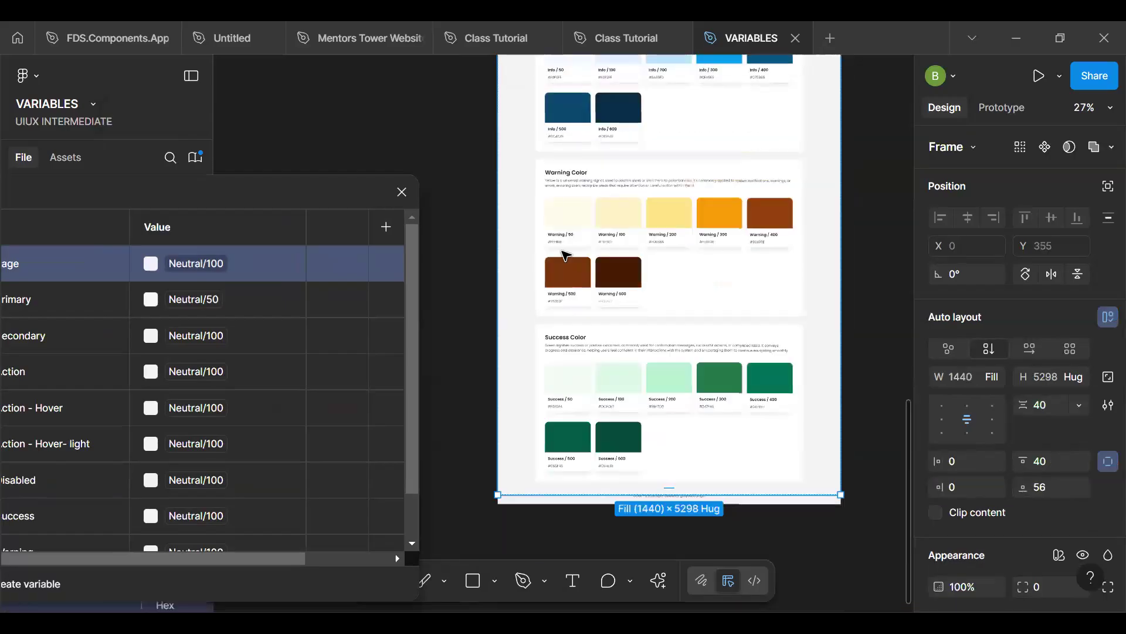
{"action": "scroll", "coordinate": [566, 255], "scroll_direction": "down", "scroll_amount": 1}
{"action": "scroll", "coordinate": [567, 255], "scroll_direction": "up", "scroll_amount": 12}
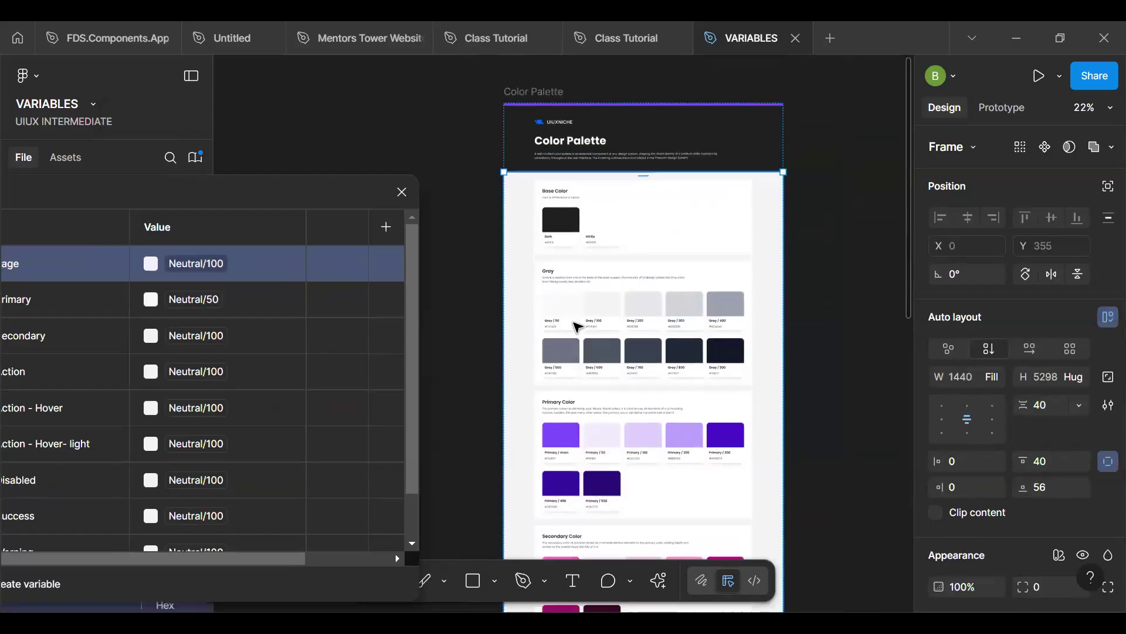
{"action": "key", "text": "Escape"}
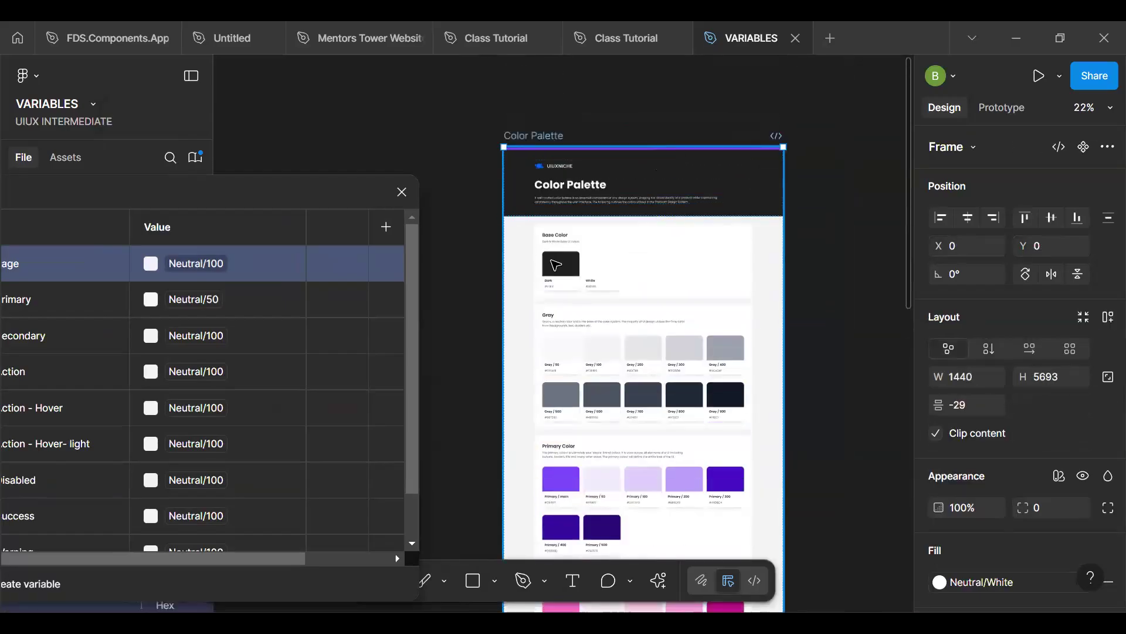
{"action": "scroll", "coordinate": [556, 265], "scroll_direction": "up", "scroll_amount": 3}
{"action": "left_click", "coordinate": [518, 280]}
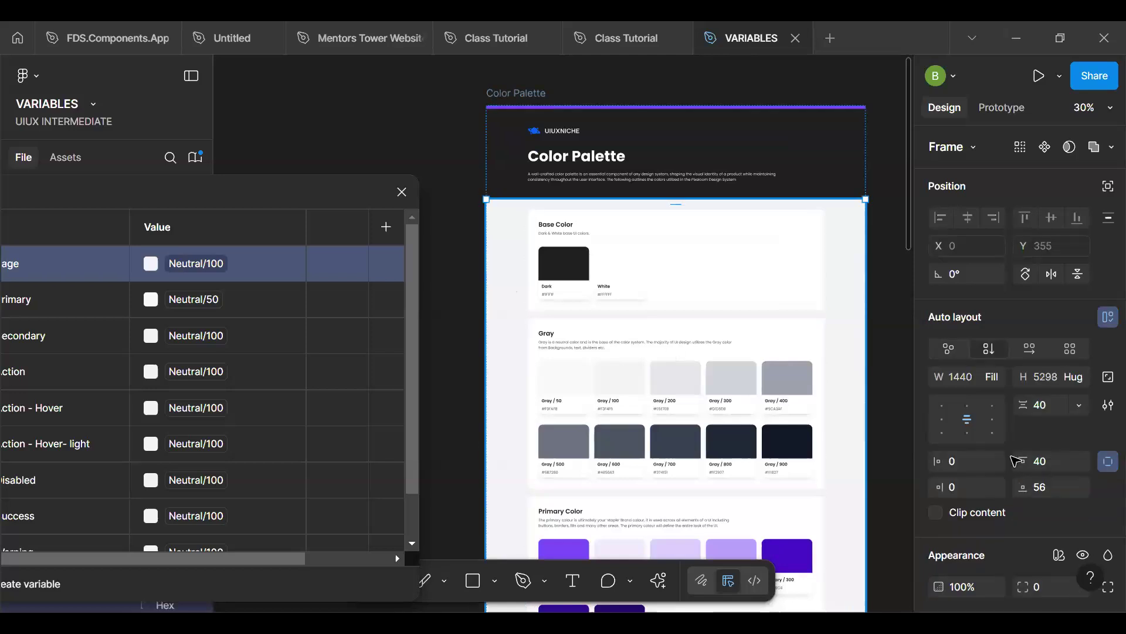
{"action": "scroll", "coordinate": [1012, 390], "scroll_direction": "down", "scroll_amount": 5}
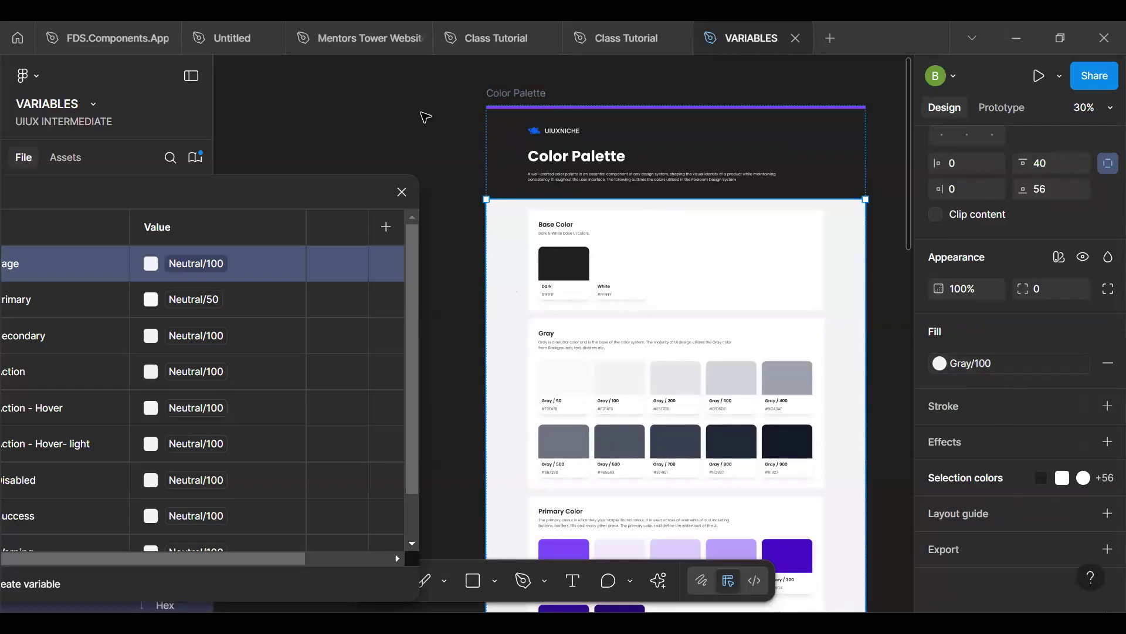
{"action": "left_click_drag", "start_coordinate": [286, 202], "coordinate": [654, 109]}
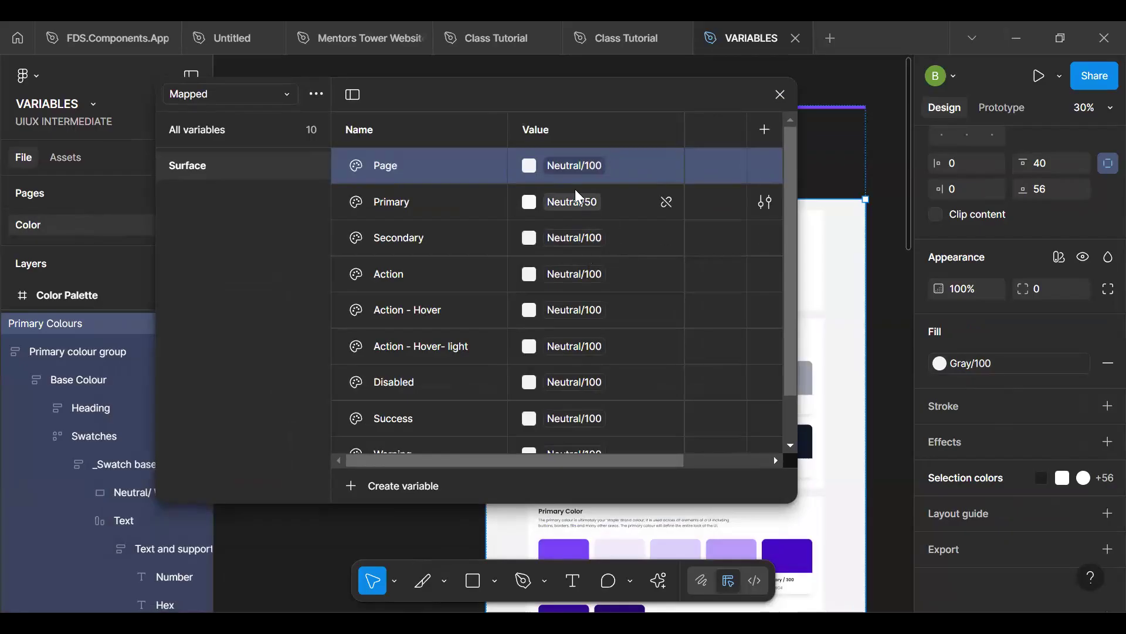
- Link the Page variable in the Mapped collection's Surface group to the Alias collection's Neutral/White
{"action": "left_click", "coordinate": [576, 167]}
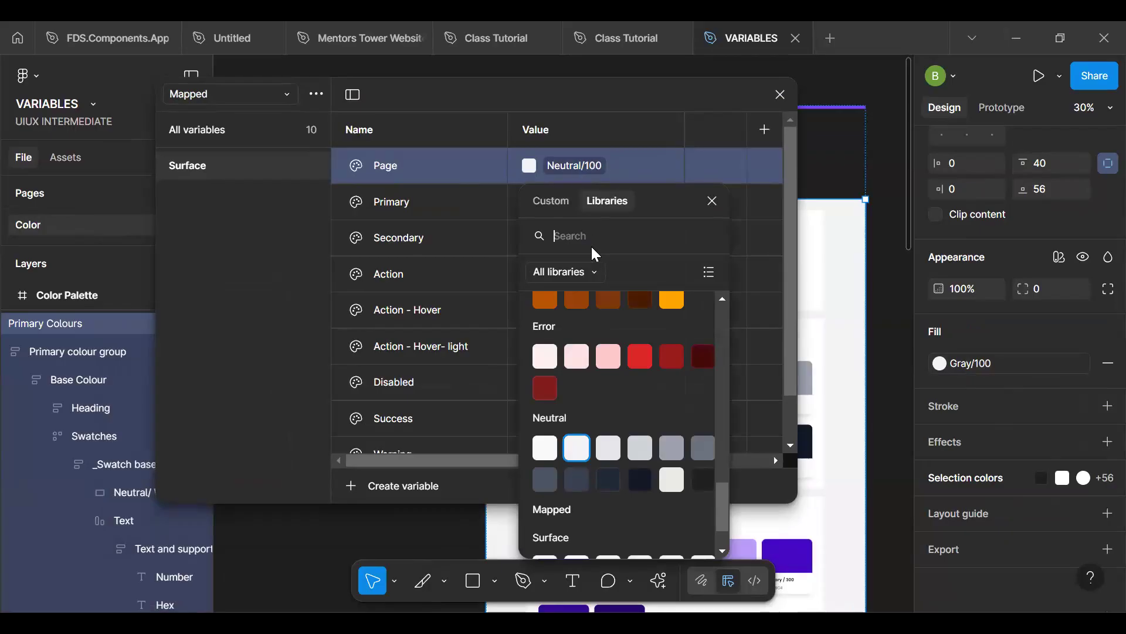
{"action": "type", "text": "white"}
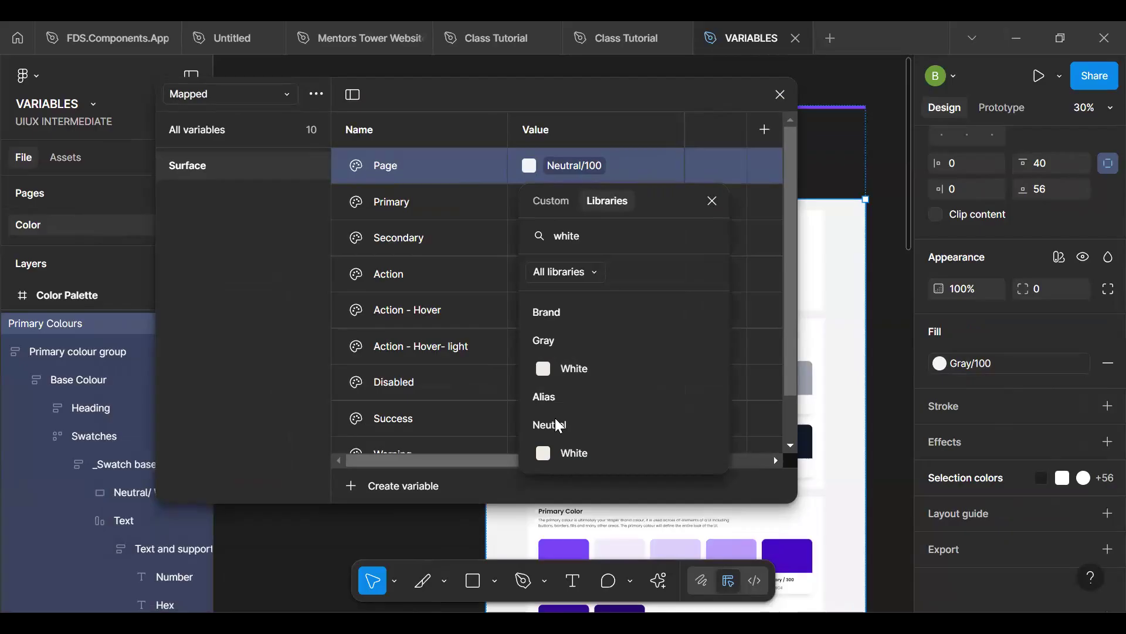
{"action": "left_click", "coordinate": [580, 449]}
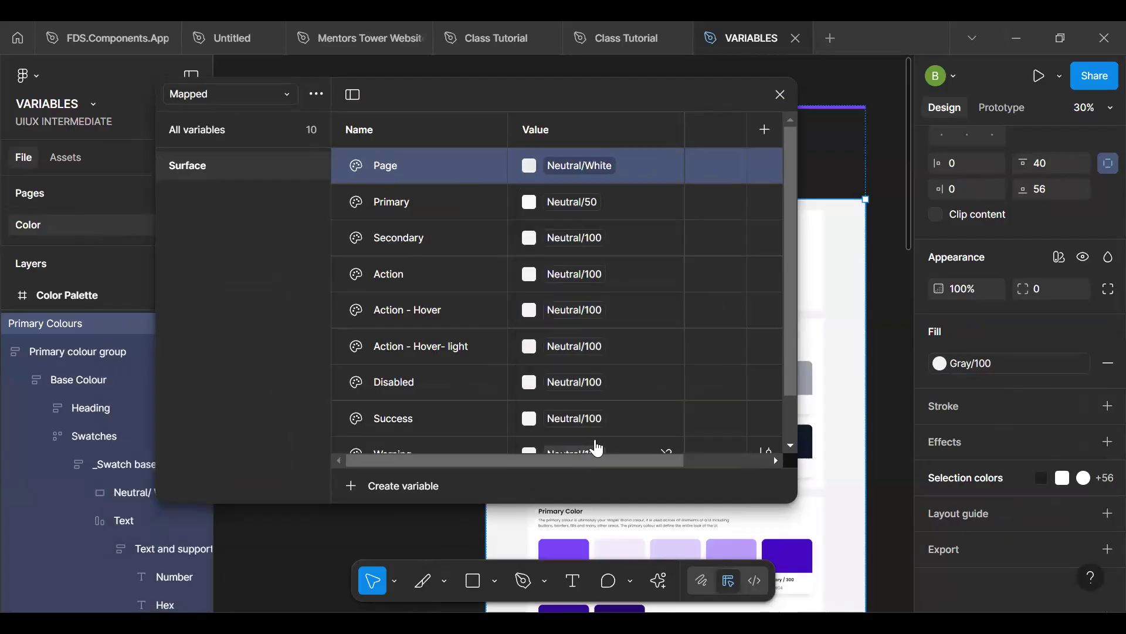
- Link the Action variable in the Mapped collection's Surface group to the Alias collection's Primary/Main
{"action": "left_click", "coordinate": [541, 277]}
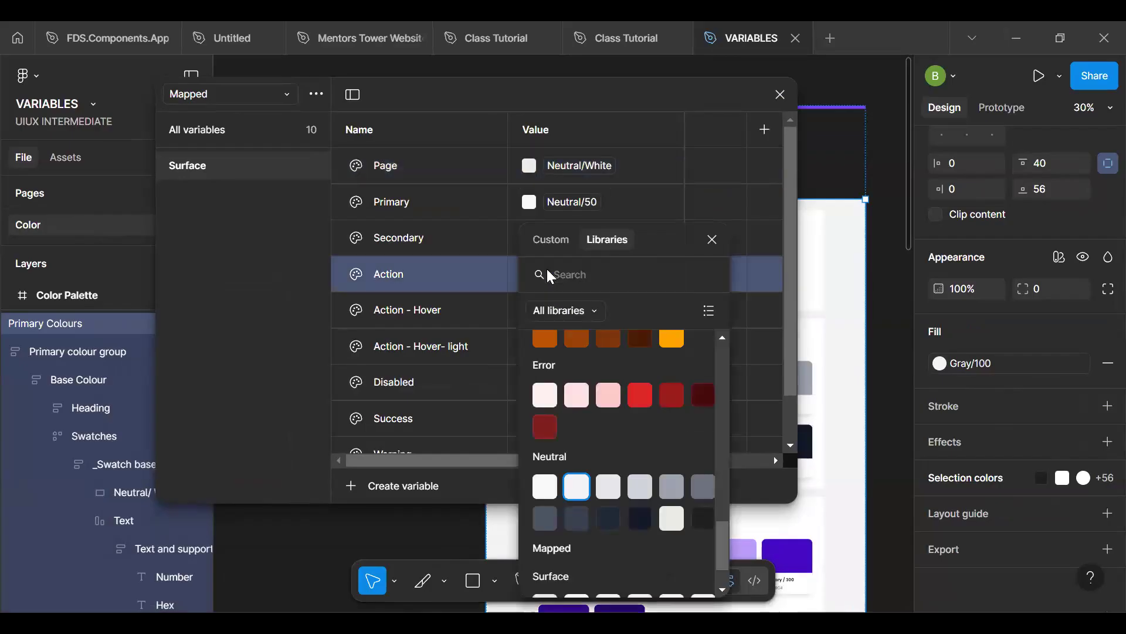
{"action": "type", "text": "main"}
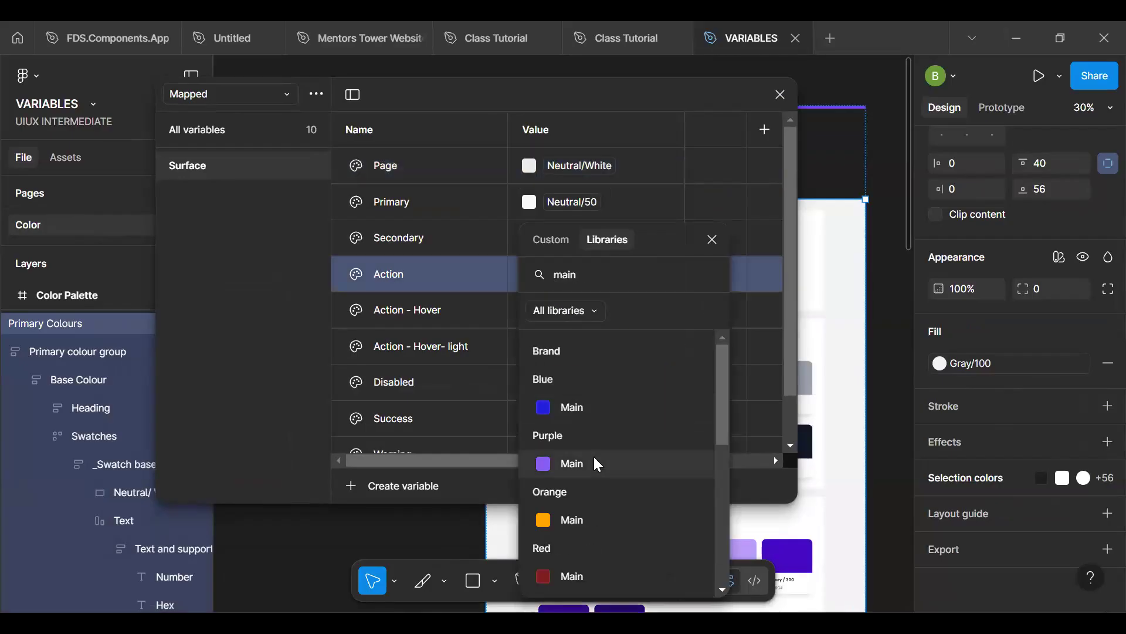
{"action": "scroll", "coordinate": [592, 505], "scroll_direction": "down", "scroll_amount": 5}
{"action": "scroll", "coordinate": [605, 469], "scroll_direction": "down", "scroll_amount": 1}
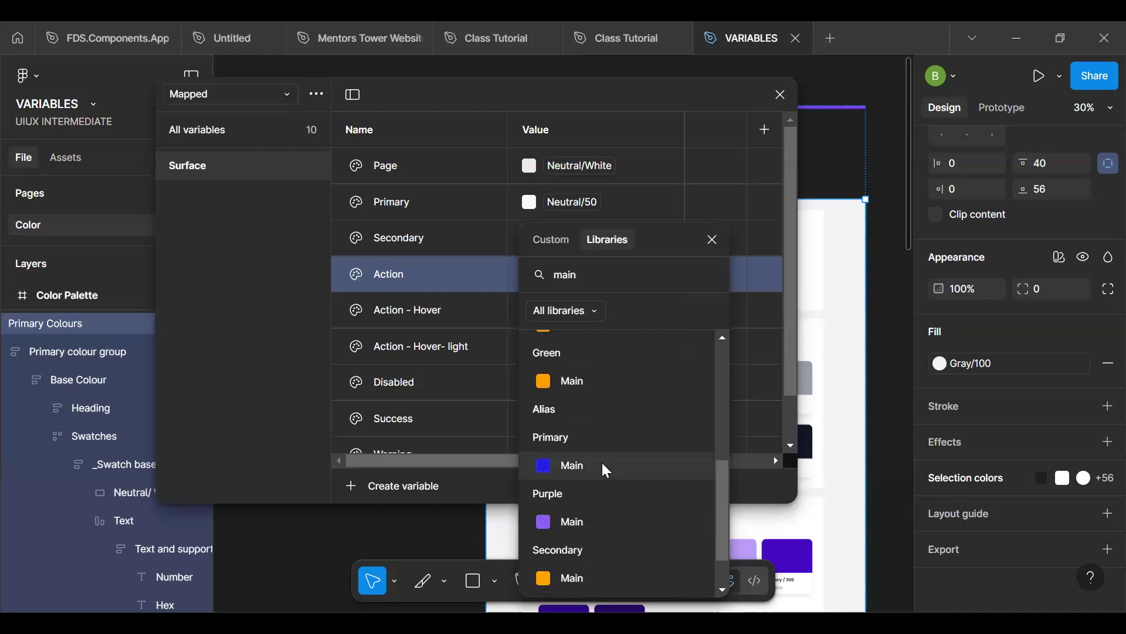
{"action": "left_click", "coordinate": [598, 467]}
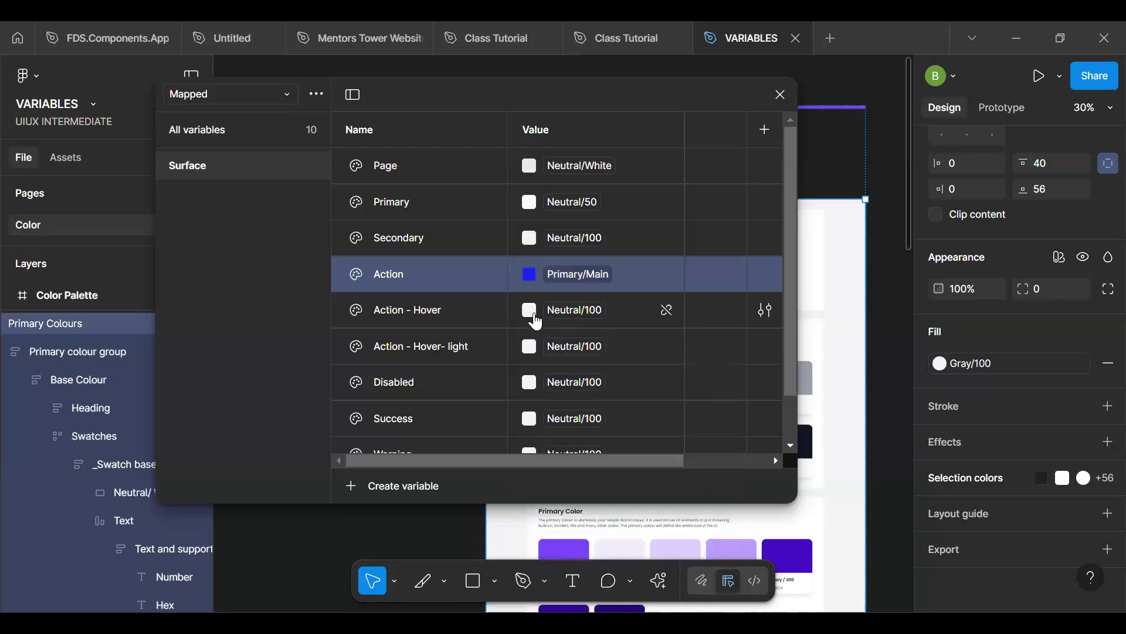
- Link the Action - Hover variable in the Mapped collection's Surface group to the Alias collection's Primary/850
{"action": "left_click", "coordinate": [535, 317]}
{"action": "left_click", "coordinate": [579, 309]}
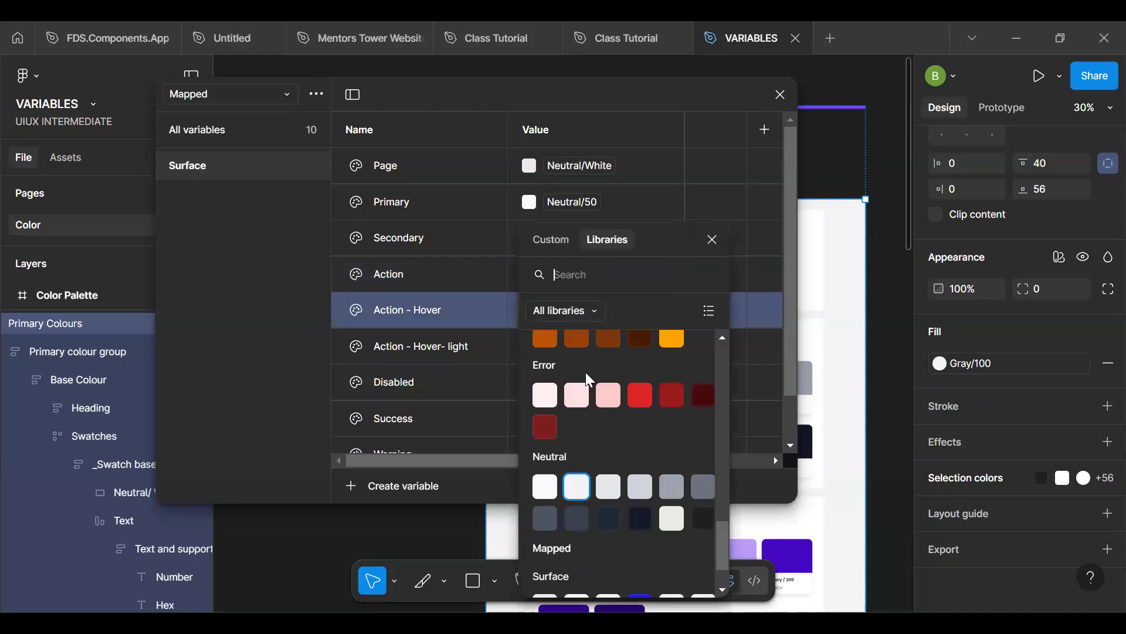
{"action": "scroll", "coordinate": [601, 329], "scroll_direction": "up", "scroll_amount": 1}
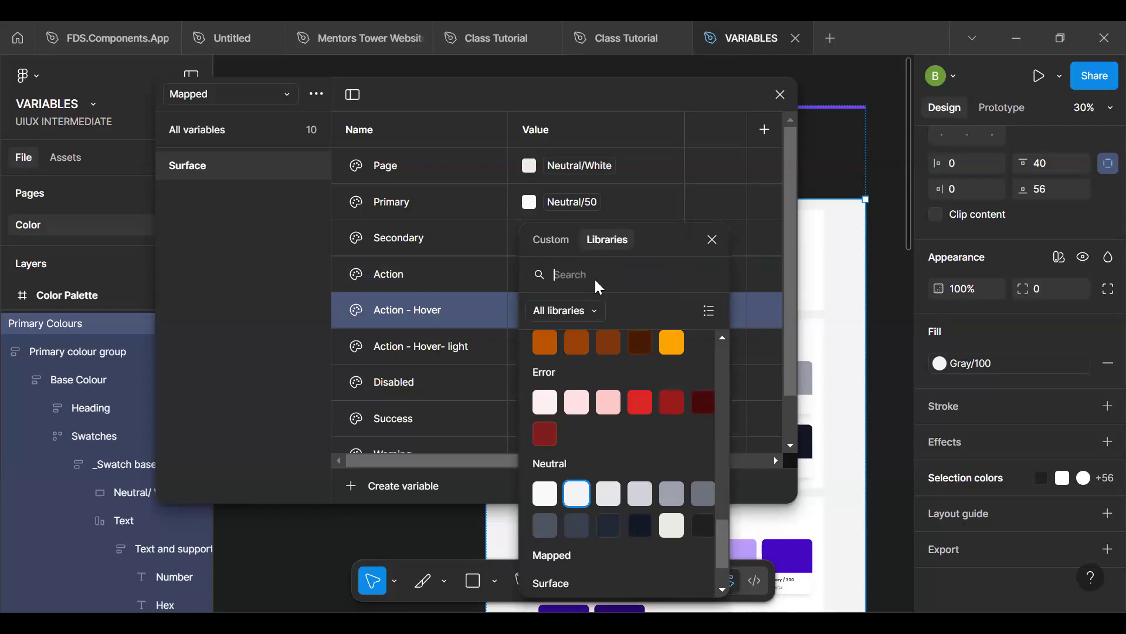
{"action": "scroll", "coordinate": [623, 449], "scroll_direction": "down", "scroll_amount": 2}
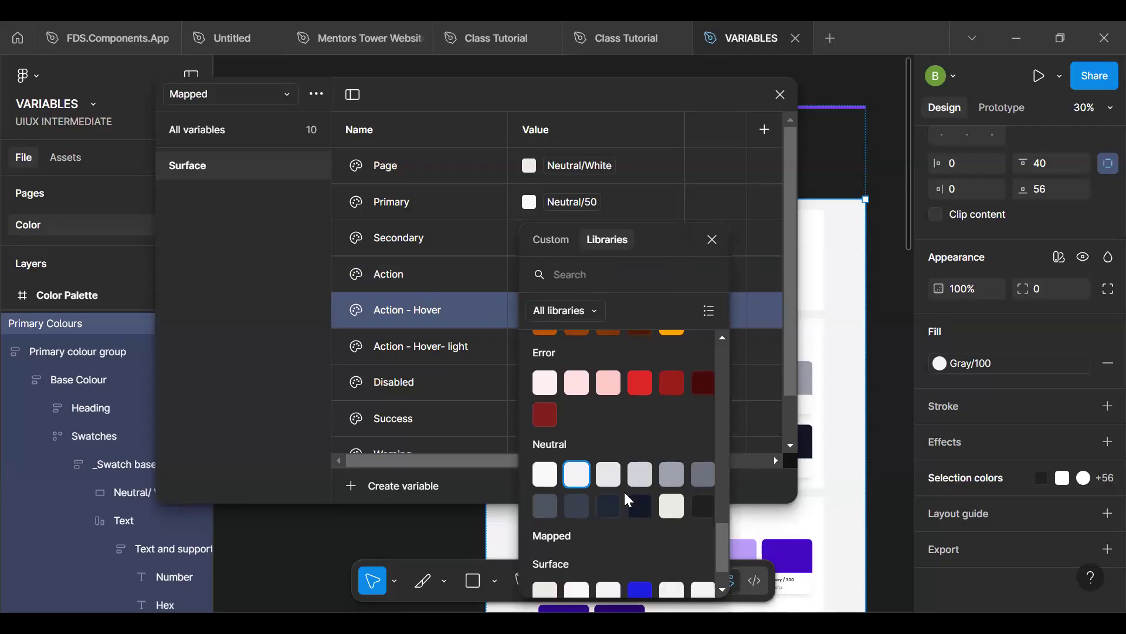
{"action": "scroll", "coordinate": [624, 490], "scroll_direction": "up", "scroll_amount": 10}
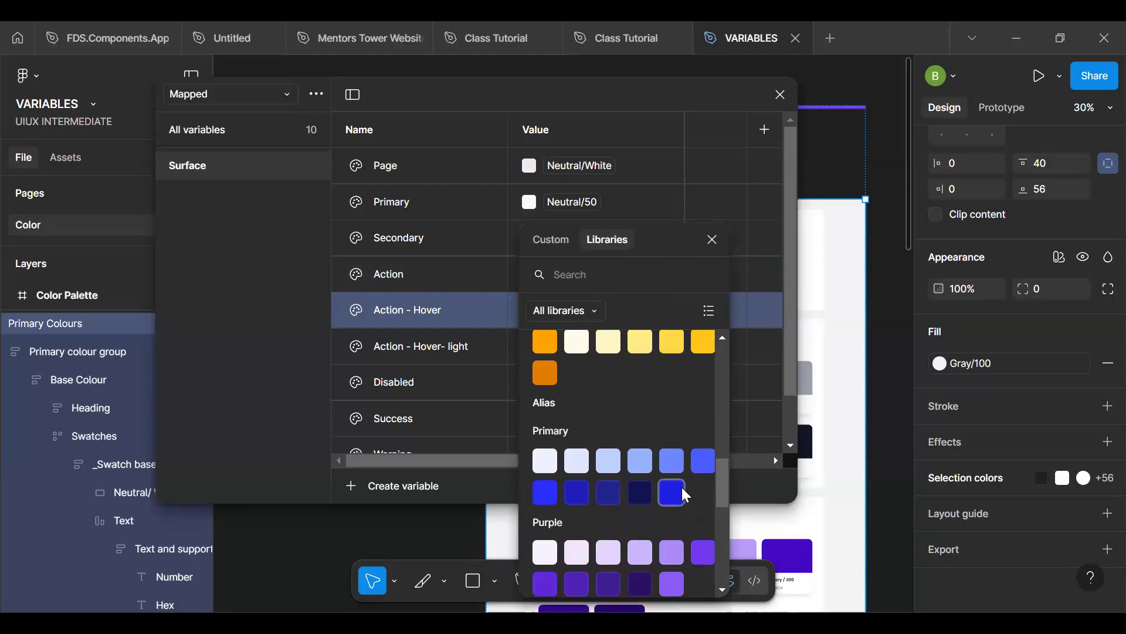
{"action": "left_click", "coordinate": [640, 492]}
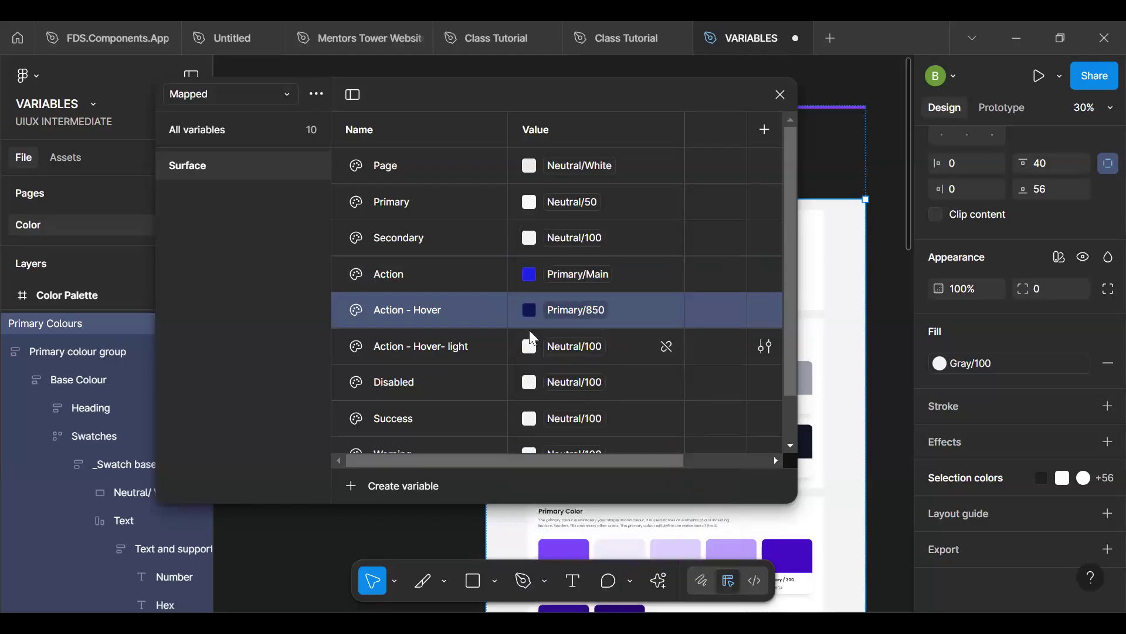
- Link the Action - Hover- light variable in the Surface group to the Alias collection's Primary/50
{"action": "left_click", "coordinate": [542, 360]}
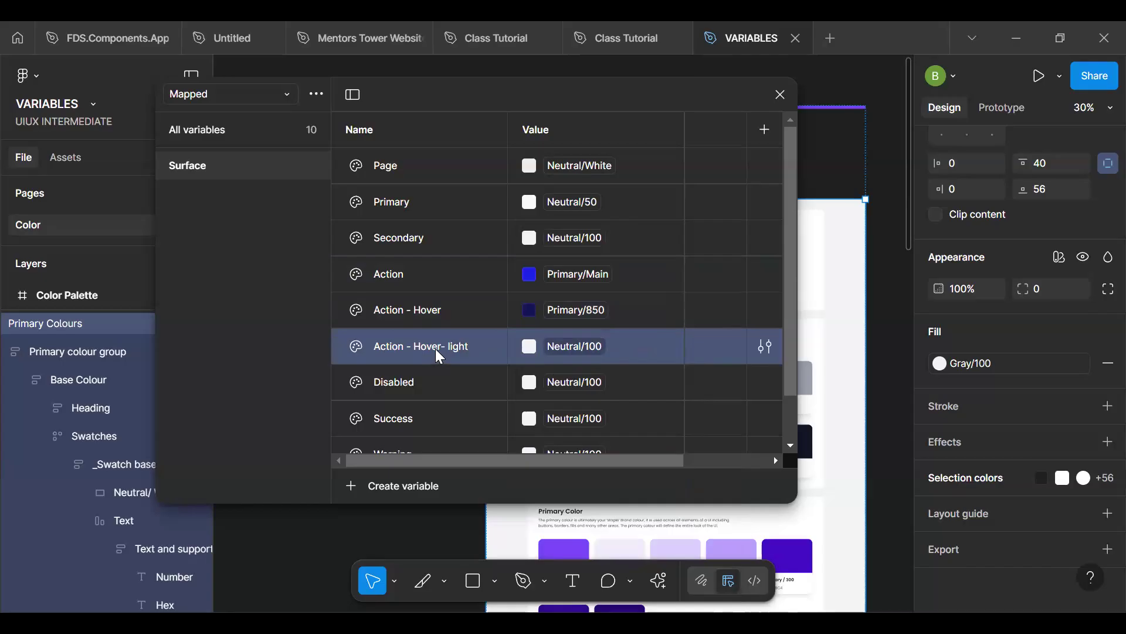
{"action": "left_click", "coordinate": [570, 348]}
{"action": "scroll", "coordinate": [573, 416], "scroll_direction": "down", "scroll_amount": 2}
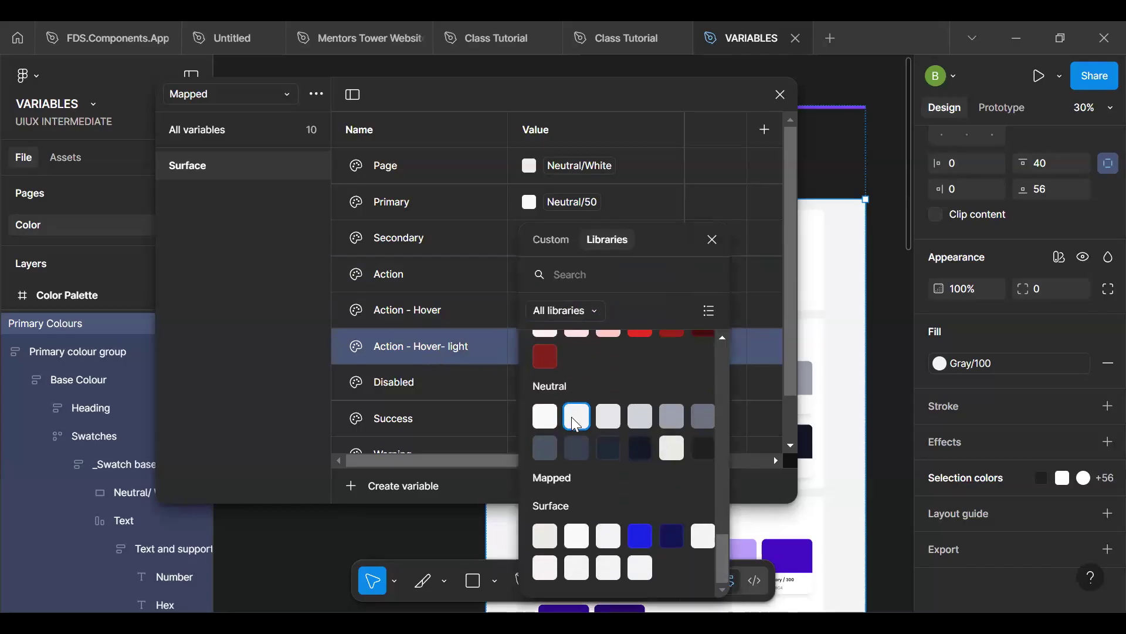
{"action": "scroll", "coordinate": [575, 422], "scroll_direction": "up", "scroll_amount": 3}
{"action": "scroll", "coordinate": [576, 424], "scroll_direction": "up", "scroll_amount": 8}
{"action": "scroll", "coordinate": [573, 418], "scroll_direction": "down", "scroll_amount": 5}
{"action": "scroll", "coordinate": [572, 417], "scroll_direction": "up", "scroll_amount": 2}
{"action": "scroll", "coordinate": [573, 418], "scroll_direction": "up", "scroll_amount": 1}
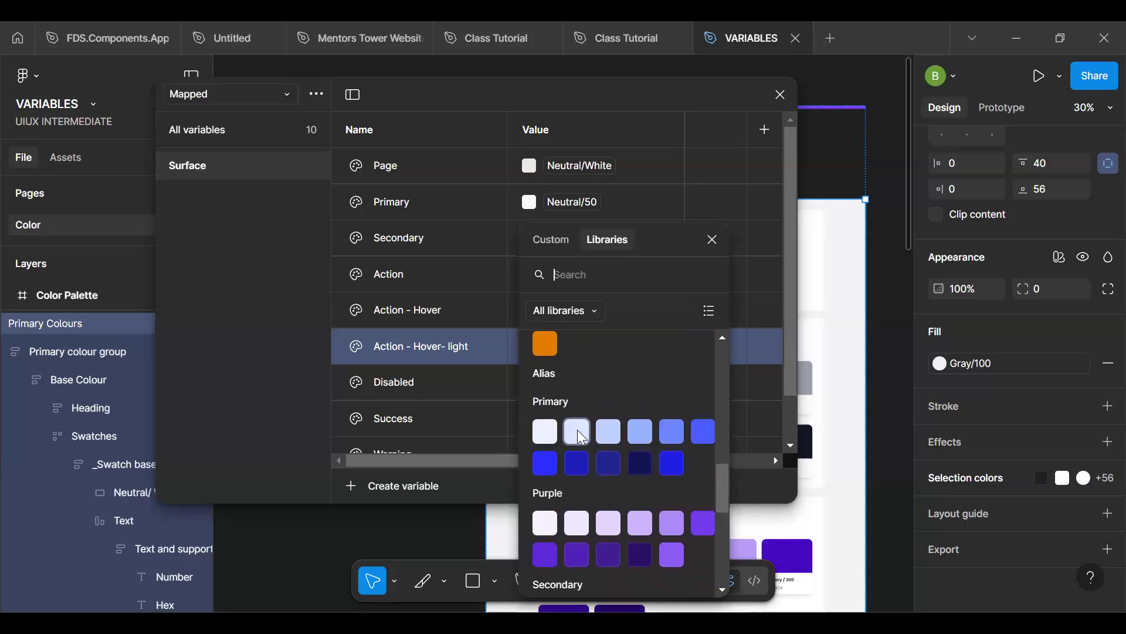
{"action": "left_click", "coordinate": [544, 431]}
- Link the Disabled variable in the Surface group to the Alias collection's Neutral/300
{"action": "left_click", "coordinate": [529, 392]}
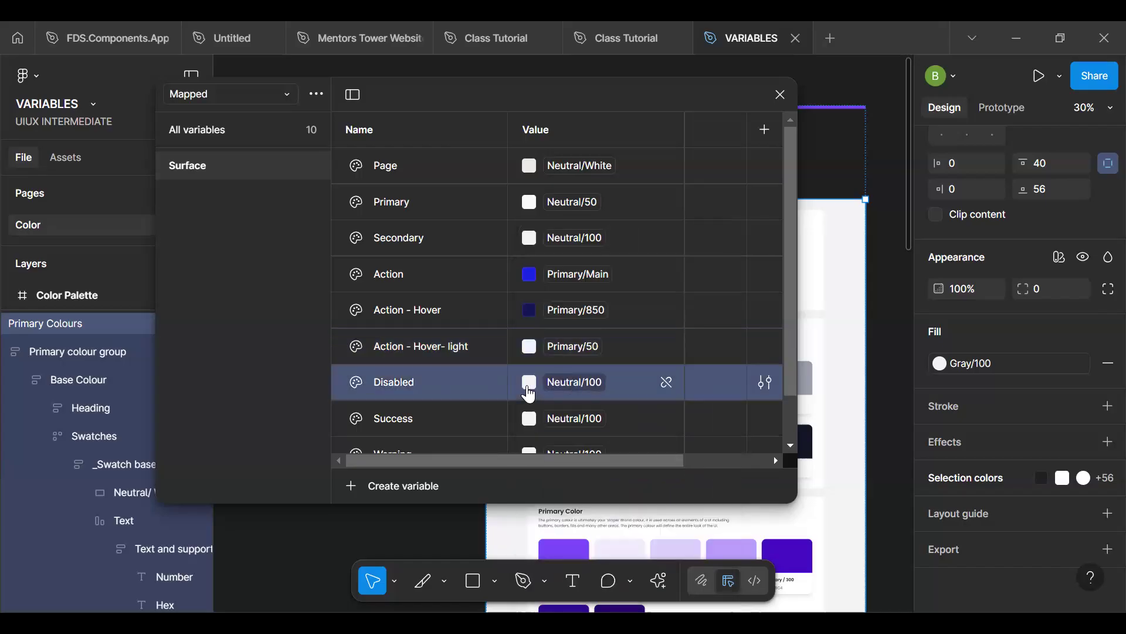
{"action": "left_click", "coordinate": [578, 383]}
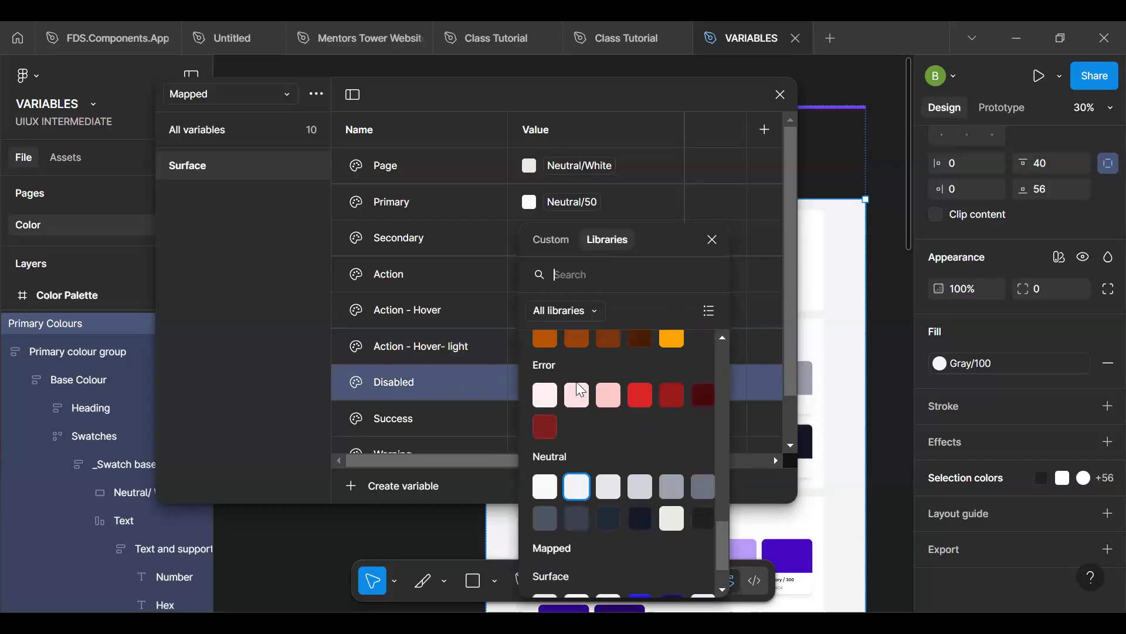
{"action": "left_click", "coordinate": [669, 485]}
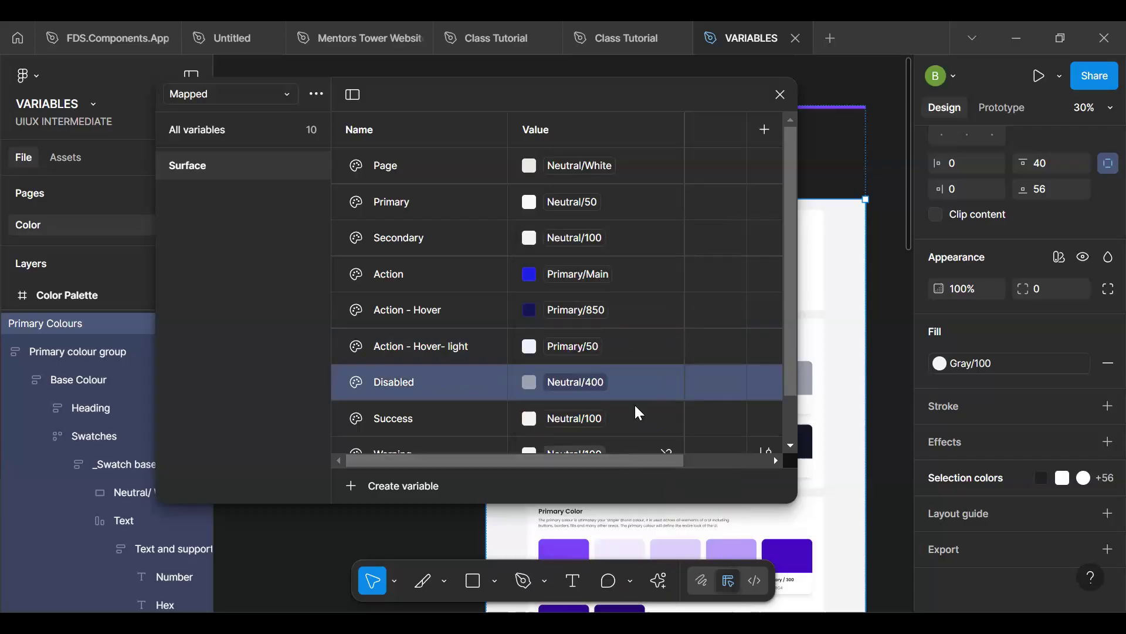
{"action": "left_click", "coordinate": [581, 380]}
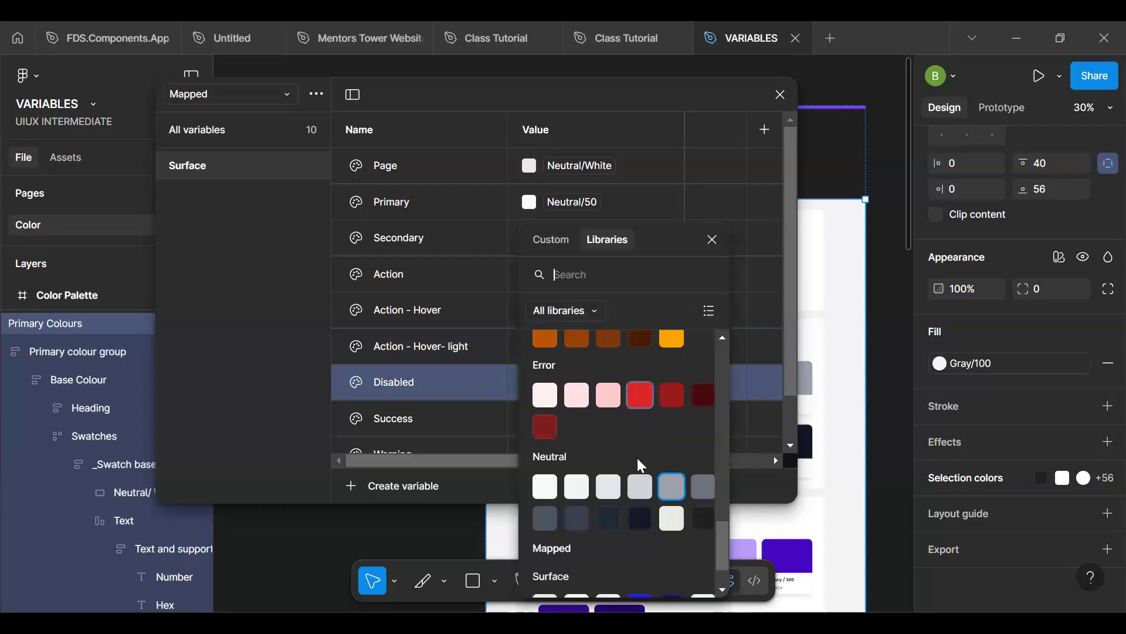
{"action": "left_click", "coordinate": [649, 494]}
- Check the library colours and the groups of the Brand and Alias collections for a colour suited to the Success variable
{"action": "left_click", "coordinate": [560, 419]}
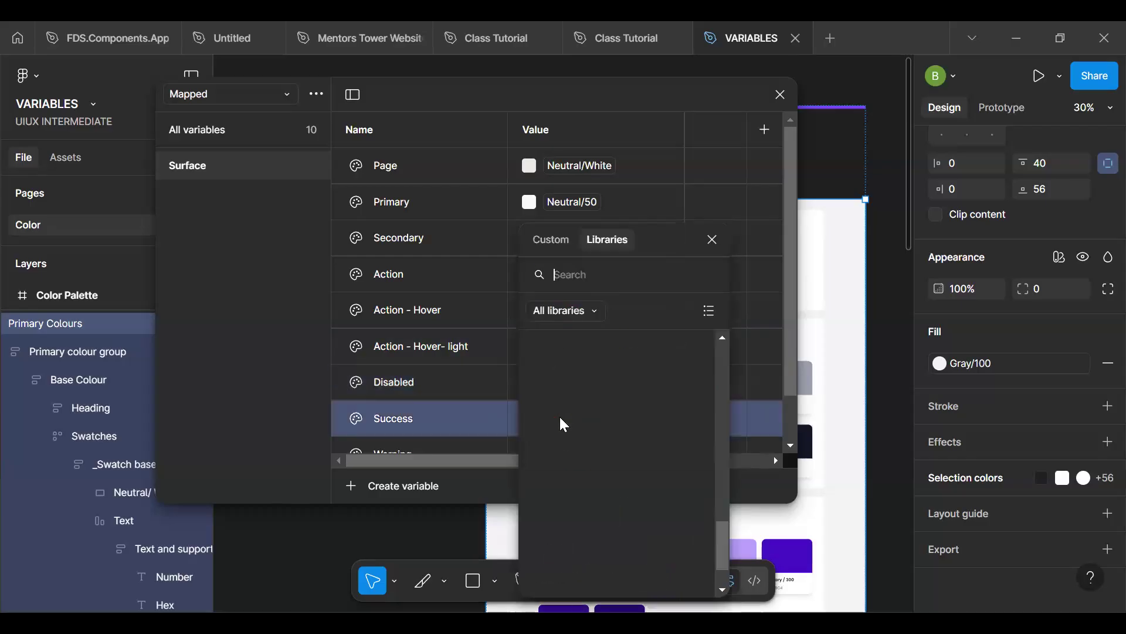
{"action": "scroll", "coordinate": [559, 414], "scroll_direction": "down", "scroll_amount": 2}
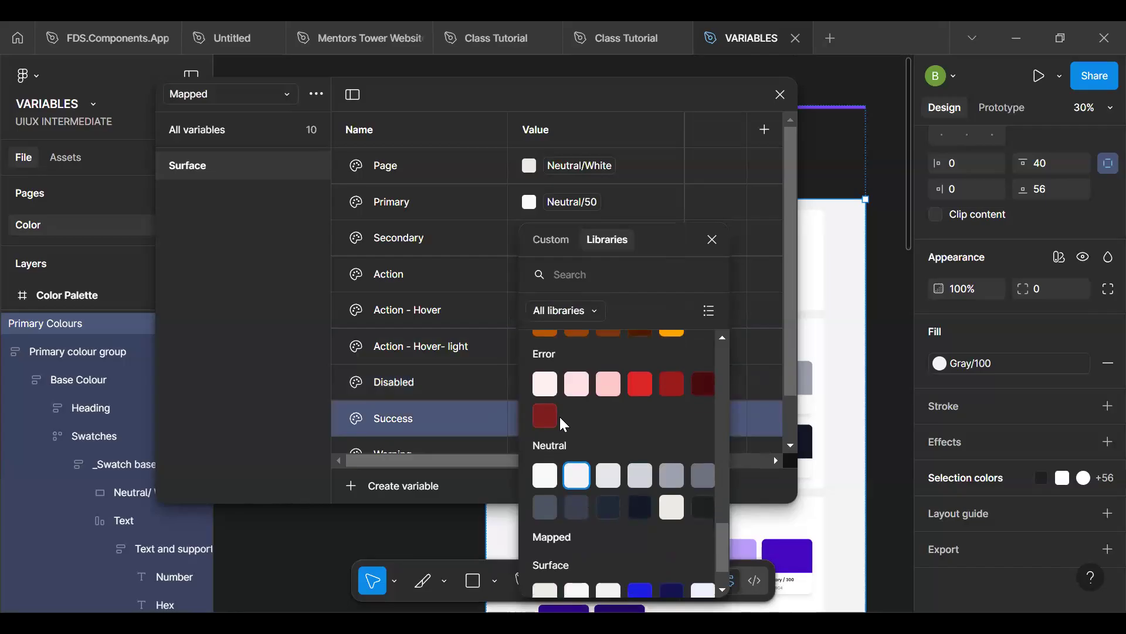
{"action": "scroll", "coordinate": [560, 416], "scroll_direction": "up", "scroll_amount": 2}
{"action": "scroll", "coordinate": [560, 416], "scroll_direction": "down", "scroll_amount": 2}
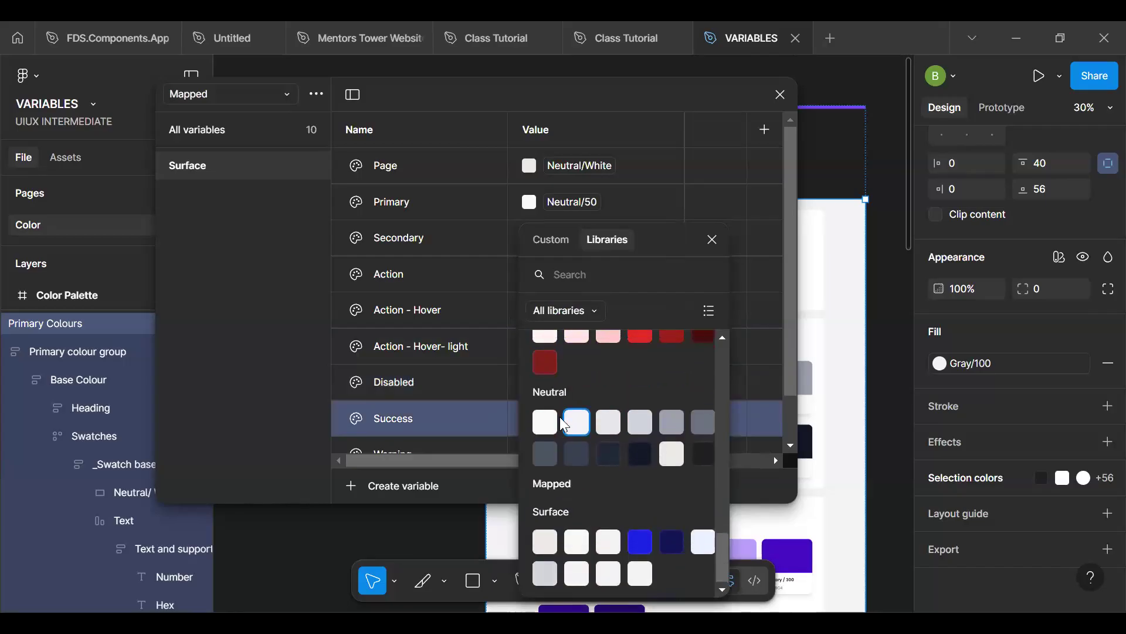
{"action": "scroll", "coordinate": [560, 416], "scroll_direction": "up", "scroll_amount": 6}
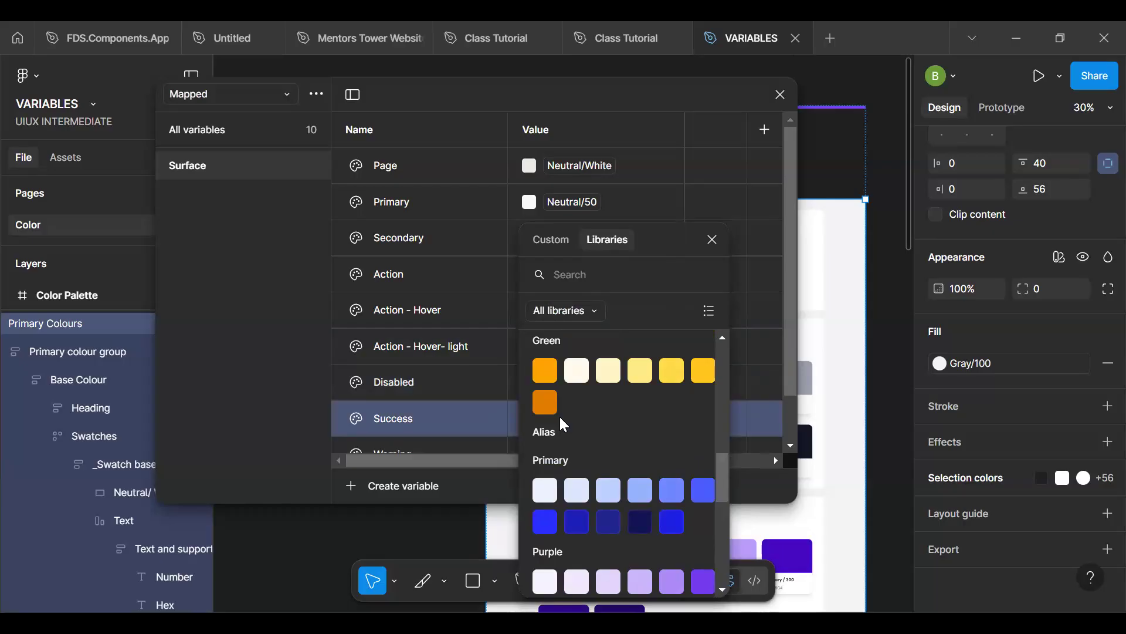
{"action": "scroll", "coordinate": [560, 417], "scroll_direction": "up", "scroll_amount": 5}
{"action": "scroll", "coordinate": [560, 416], "scroll_direction": "up", "scroll_amount": 7}
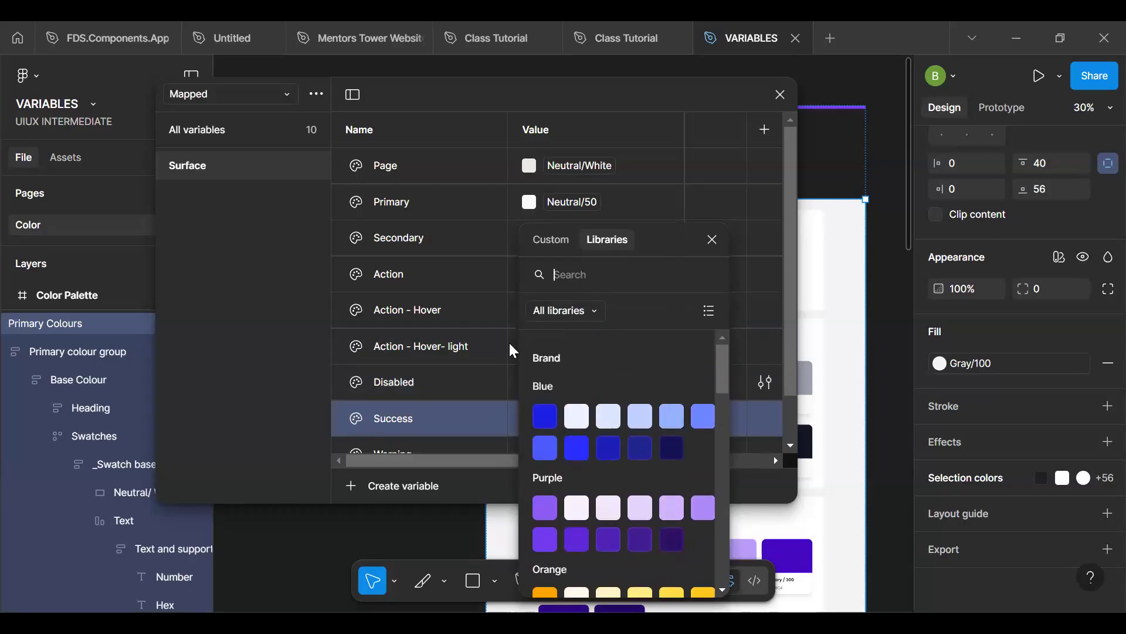
{"action": "left_click", "coordinate": [712, 239]}
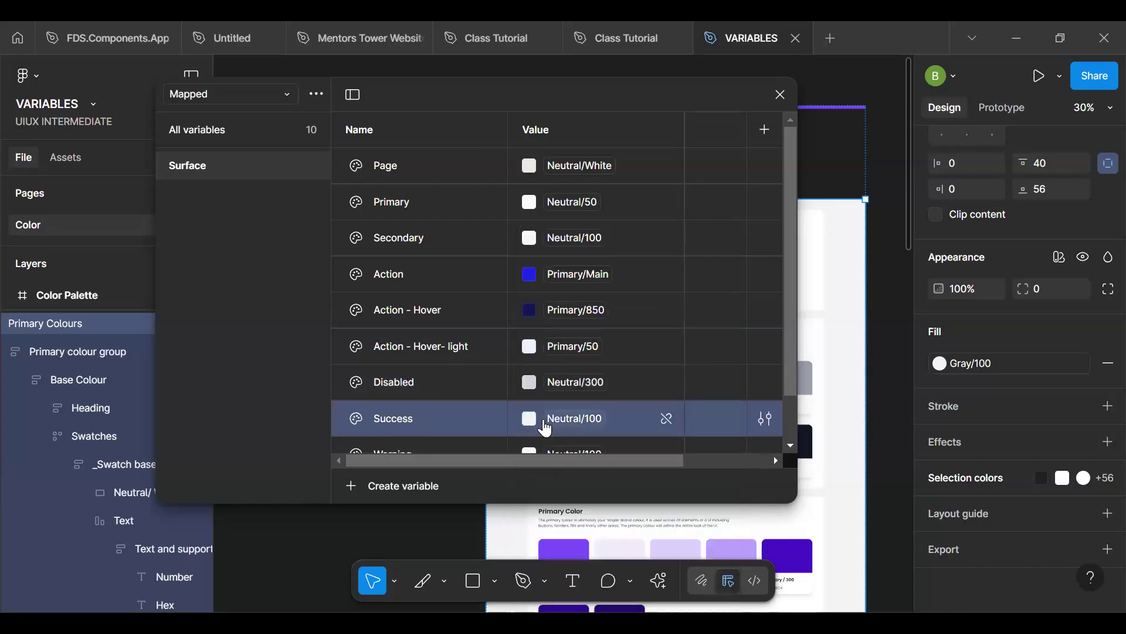
{"action": "left_click", "coordinate": [259, 92]}
{"action": "left_click", "coordinate": [211, 123]}
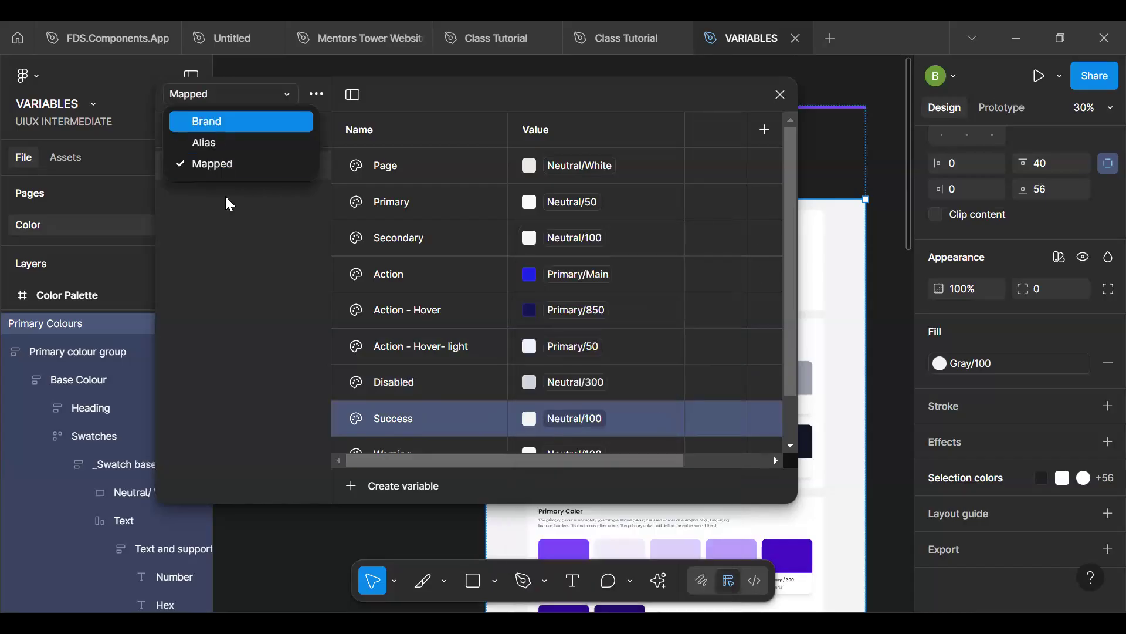
{"action": "left_click", "coordinate": [220, 94]}
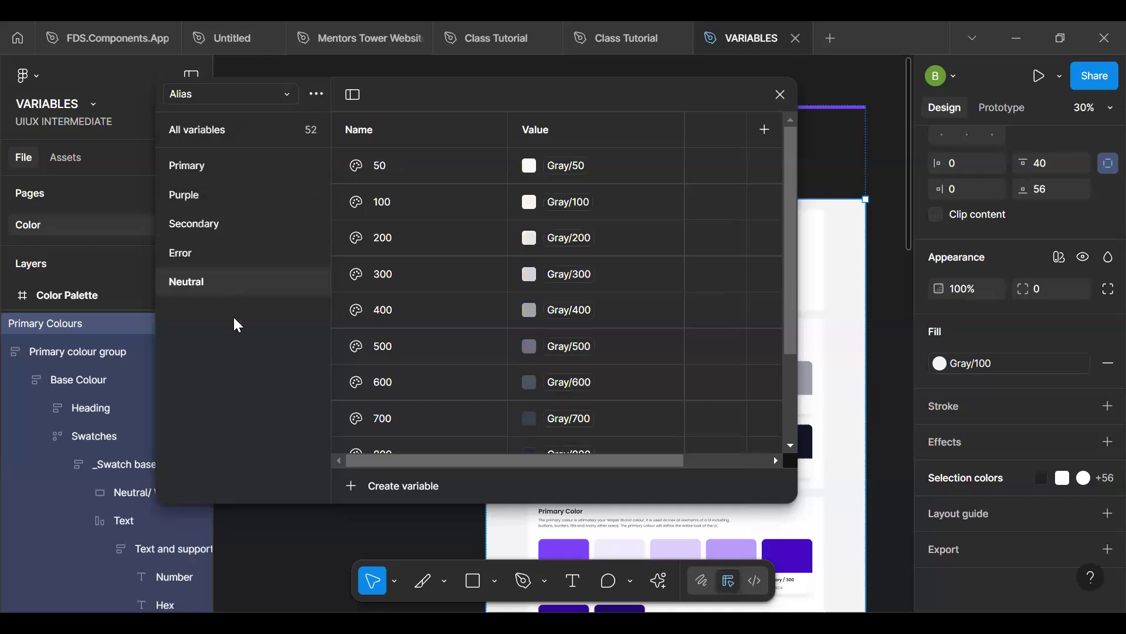
{"action": "left_click", "coordinate": [226, 93]}
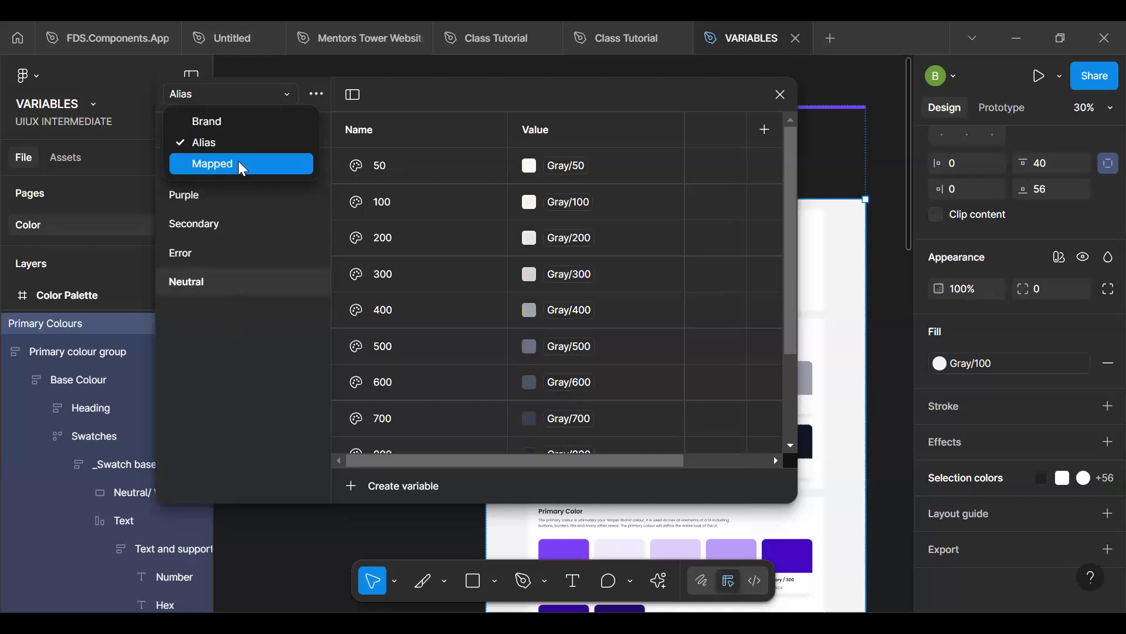
{"action": "left_click", "coordinate": [239, 163]}
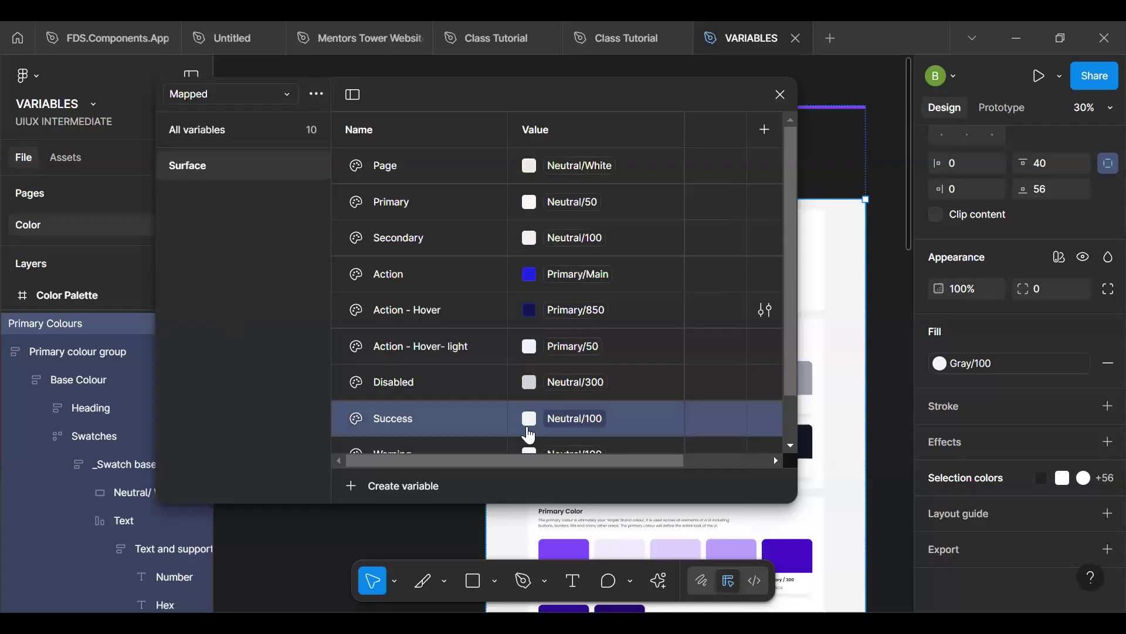
- Link the Error variable in the Mapped collection's Surface group to the Alias collection's Error/50
{"action": "scroll", "coordinate": [528, 436], "scroll_direction": "down", "scroll_amount": 2}
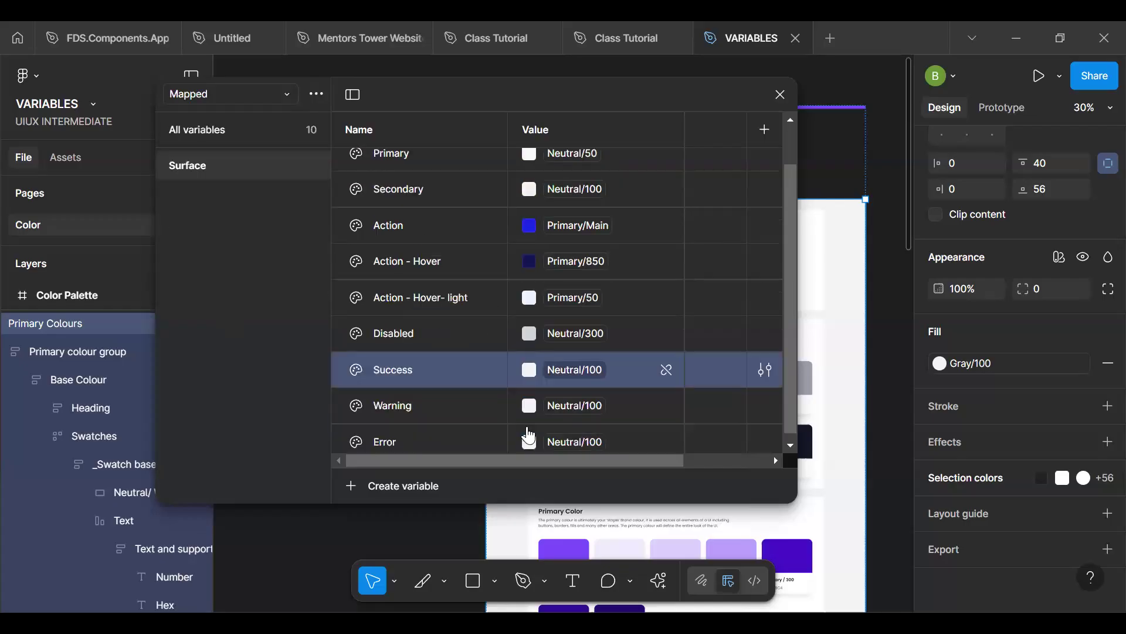
{"action": "scroll", "coordinate": [529, 435], "scroll_direction": "down", "scroll_amount": 1}
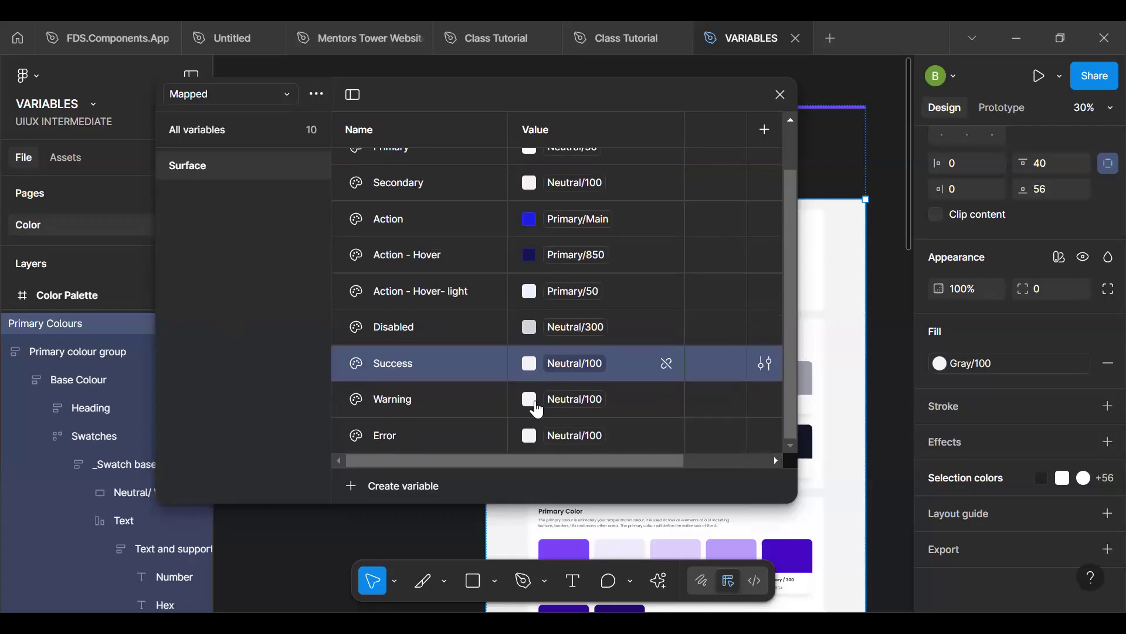
{"action": "left_click", "coordinate": [591, 437]}
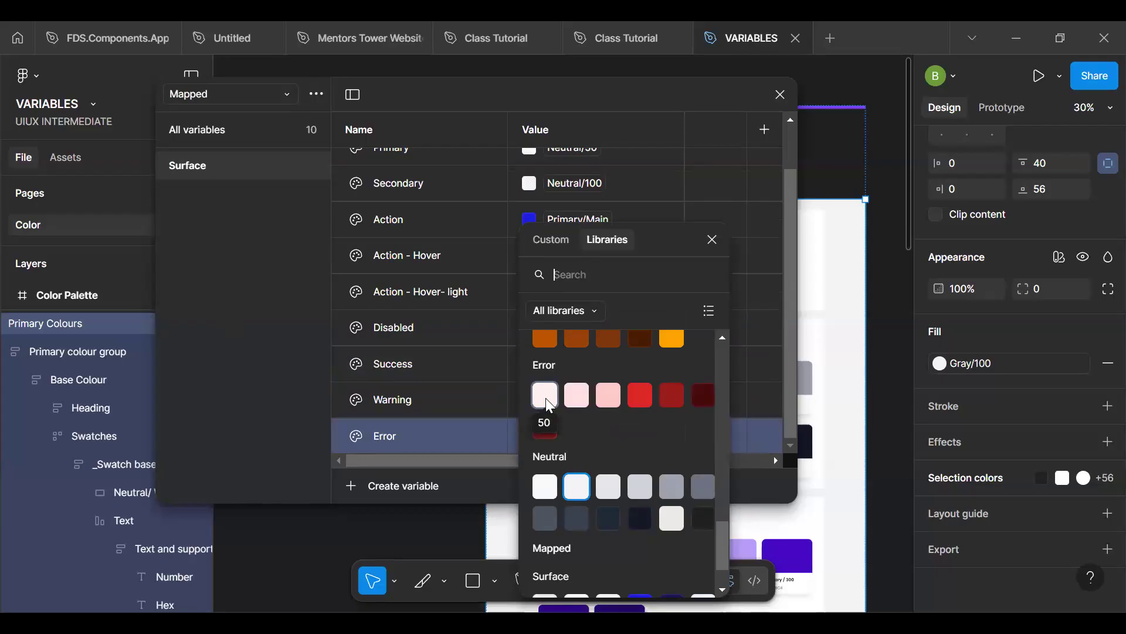
{"action": "left_click", "coordinate": [546, 396]}
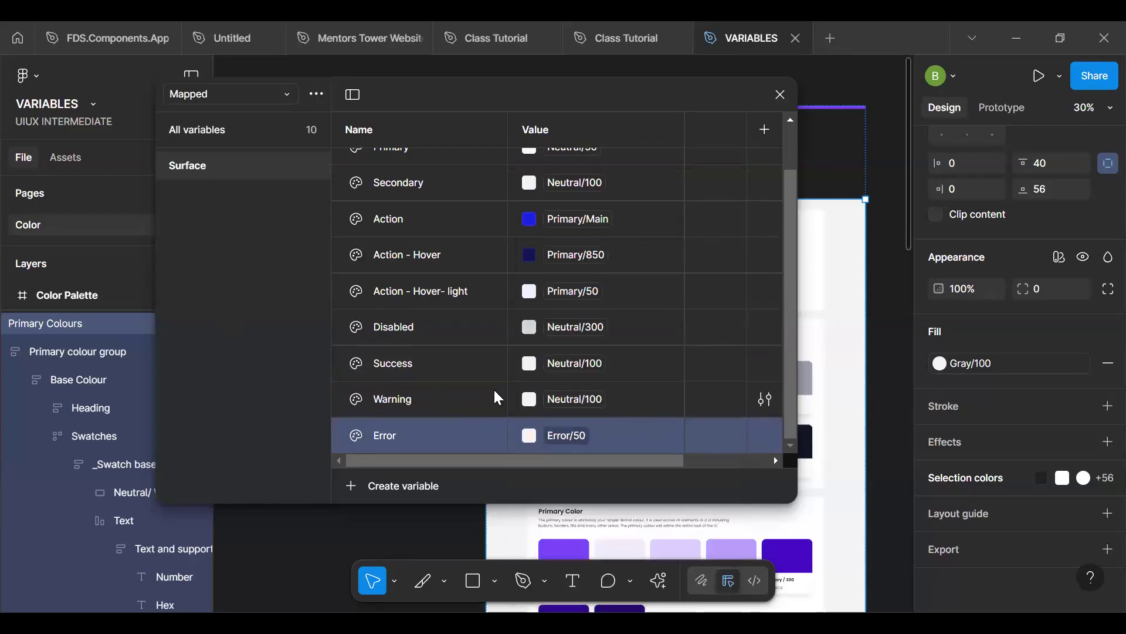
- Review the colour links assigned to the variables in the Mapped collection's Surface group
{"action": "scroll", "coordinate": [494, 392], "scroll_direction": "up", "scroll_amount": 2}
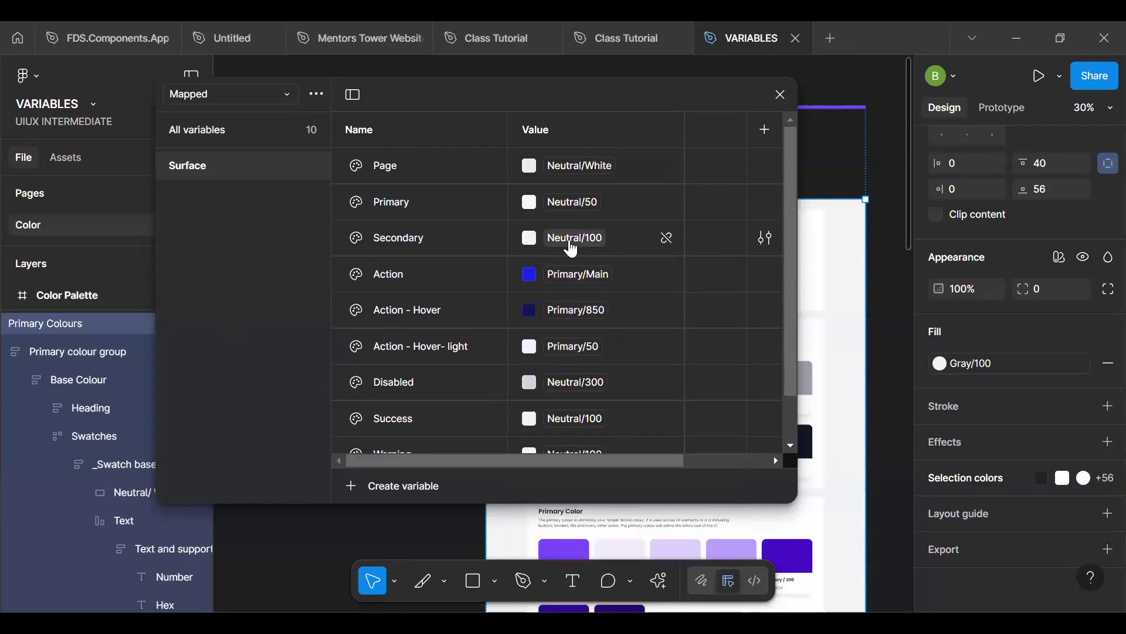
{"action": "scroll", "coordinate": [592, 317], "scroll_direction": "down", "scroll_amount": 2}
{"action": "scroll", "coordinate": [595, 314], "scroll_direction": "up", "scroll_amount": 2}
{"action": "scroll", "coordinate": [596, 312], "scroll_direction": "up", "scroll_amount": 1}
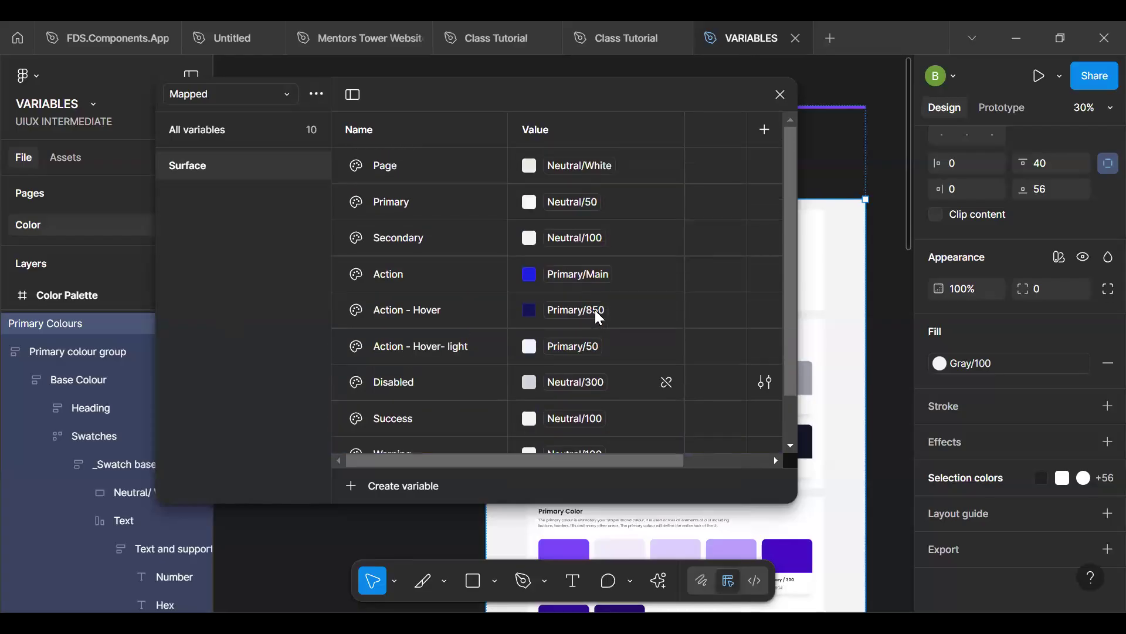
{"action": "mouse_move", "coordinate": [597, 317]}
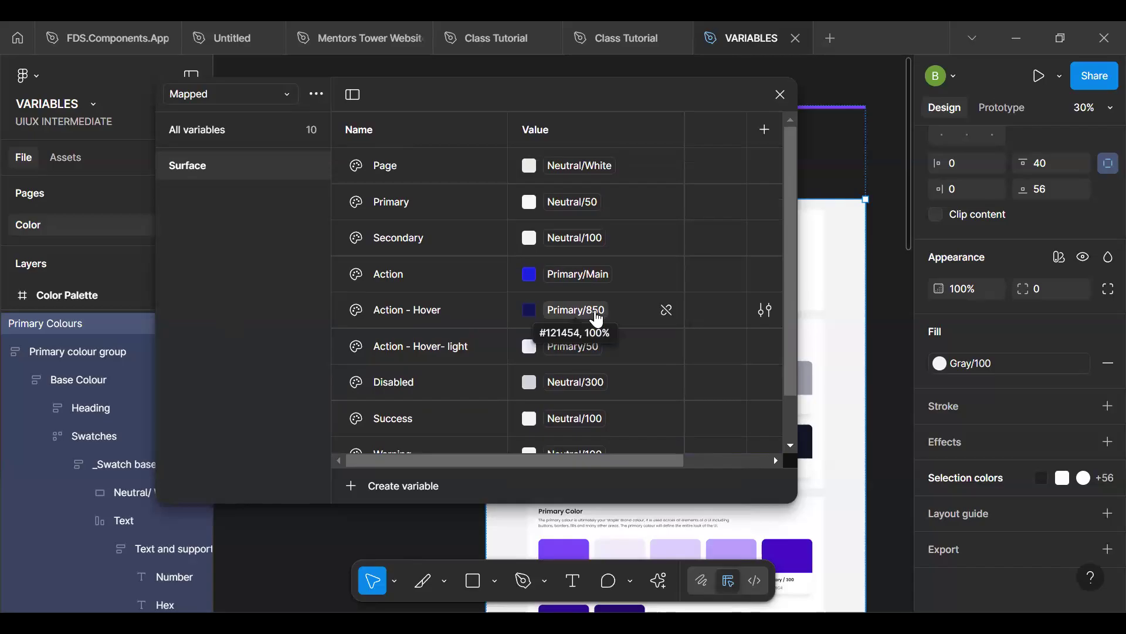
{"action": "scroll", "coordinate": [597, 317], "scroll_direction": "down", "scroll_amount": 2}
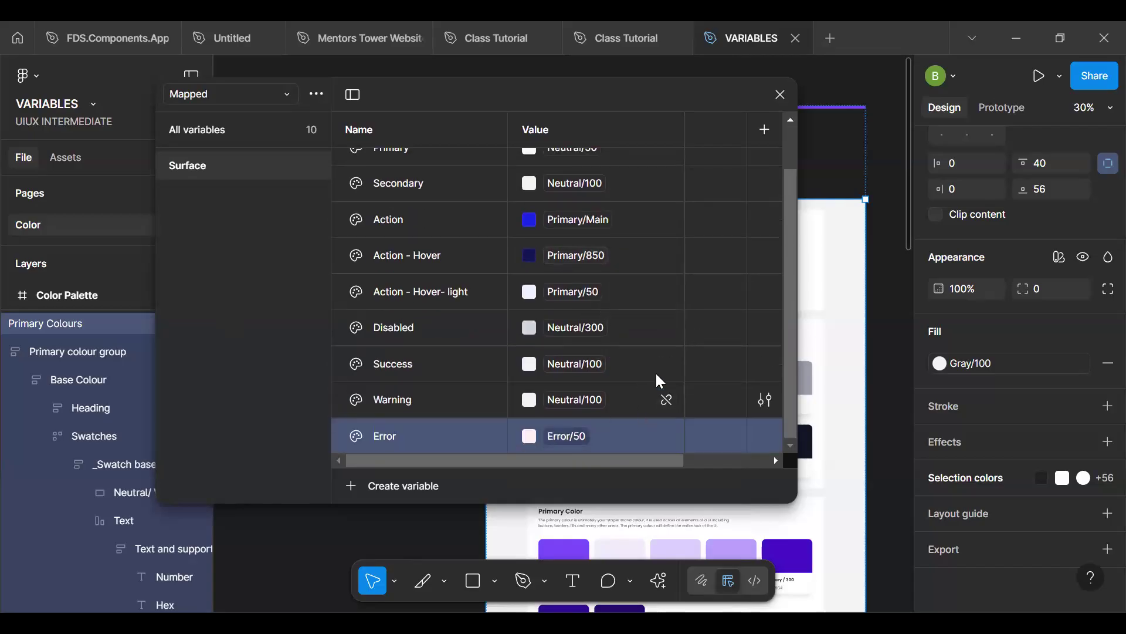
{"action": "right_click", "coordinate": [425, 434]}
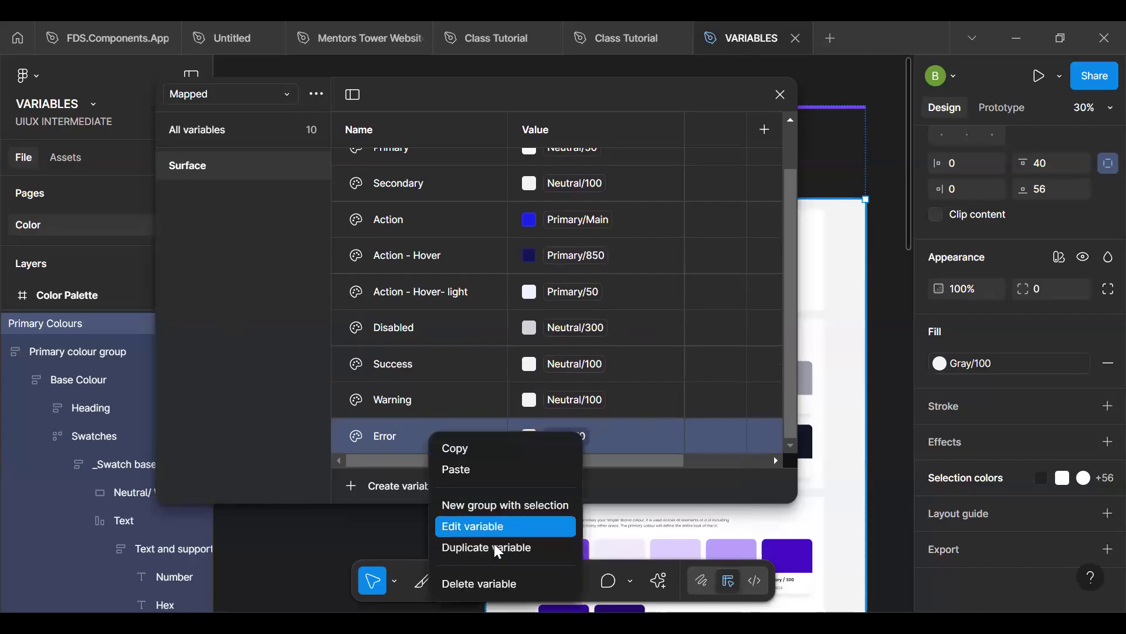
{"action": "left_click", "coordinate": [408, 441]}
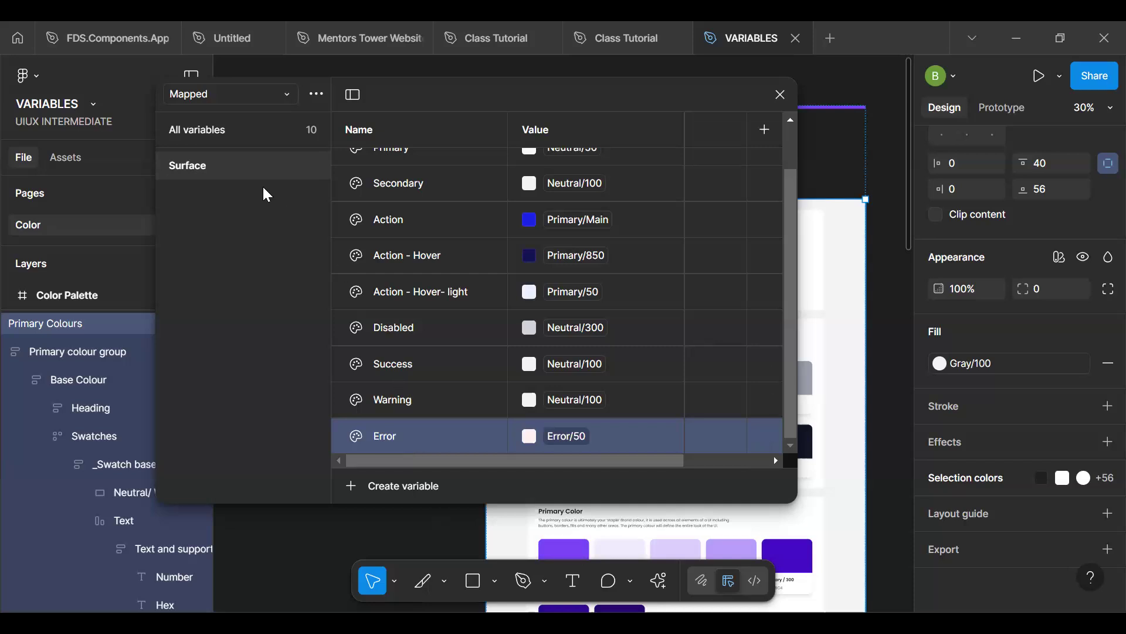
- Duplicate the Surface group in the Mapped collection and name the copy Text
{"action": "left_click", "coordinate": [239, 169]}
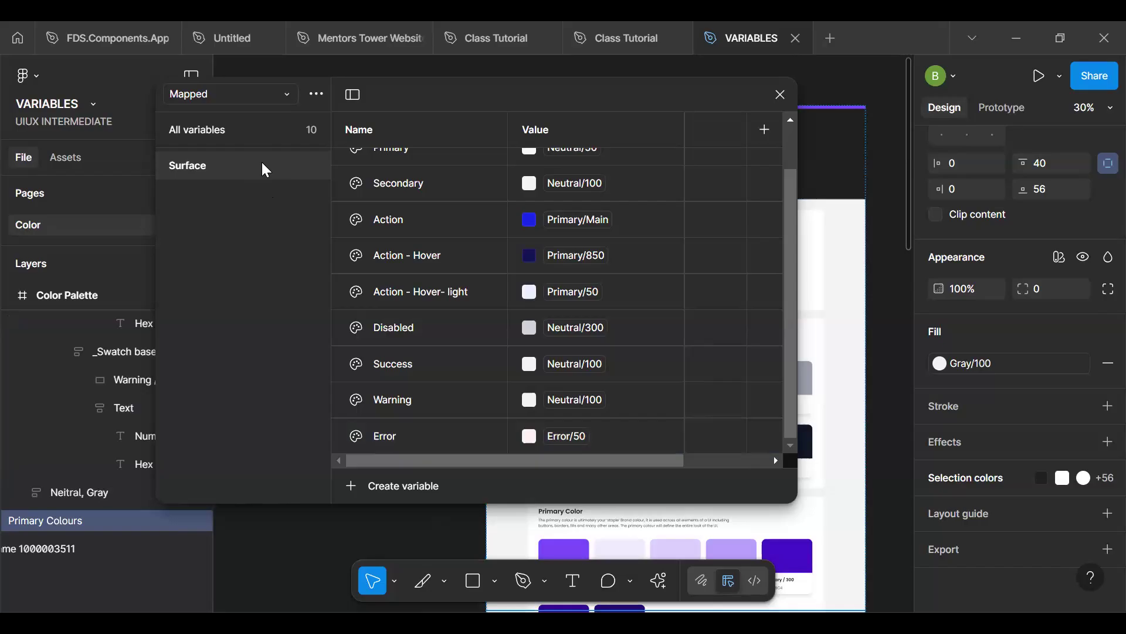
{"action": "right_click", "coordinate": [262, 163]}
{"action": "left_click", "coordinate": [279, 197]}
{"action": "double_click", "coordinate": [222, 193]}
{"action": "type", "text": "Text"}
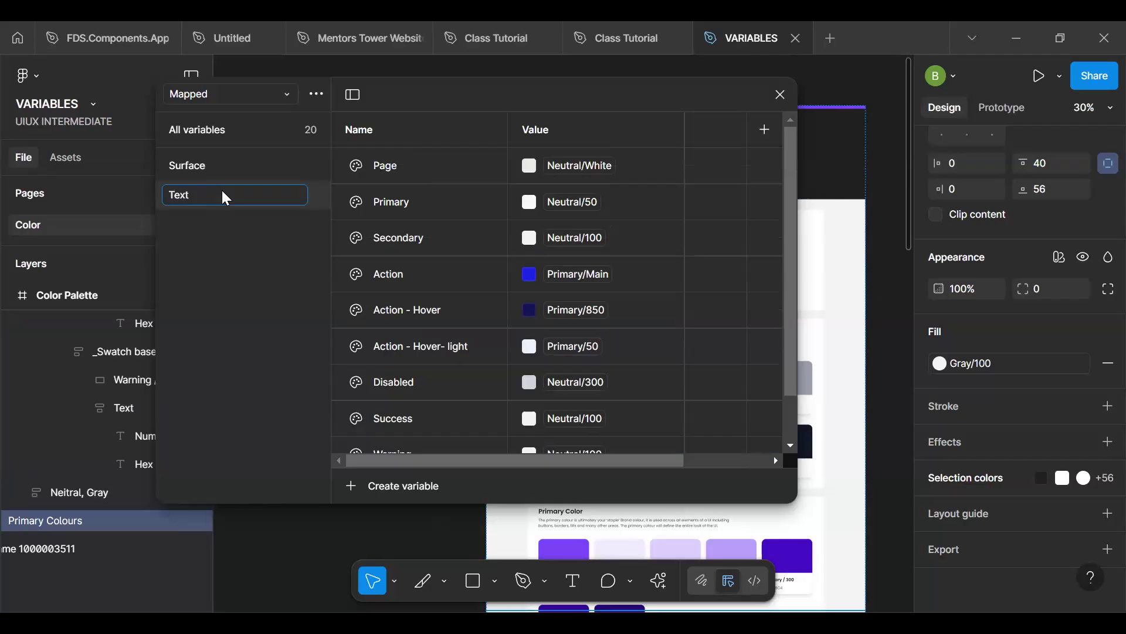
{"action": "key", "text": "Return"}
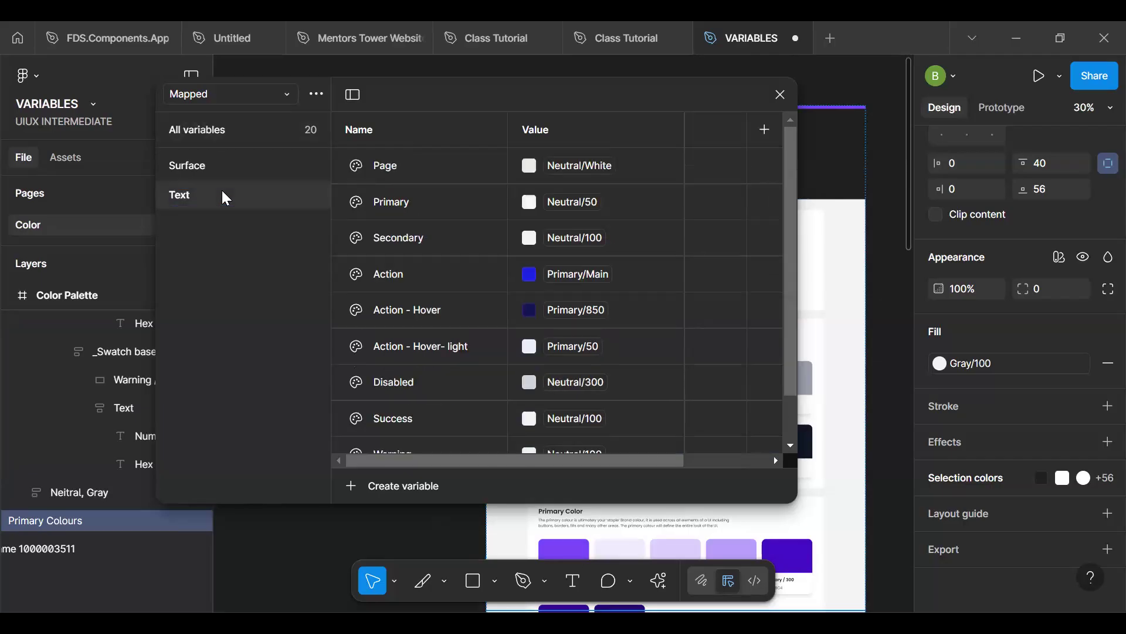
- Delete the Page variable from the Mapped collection's Text group
{"action": "left_click", "coordinate": [452, 165]}
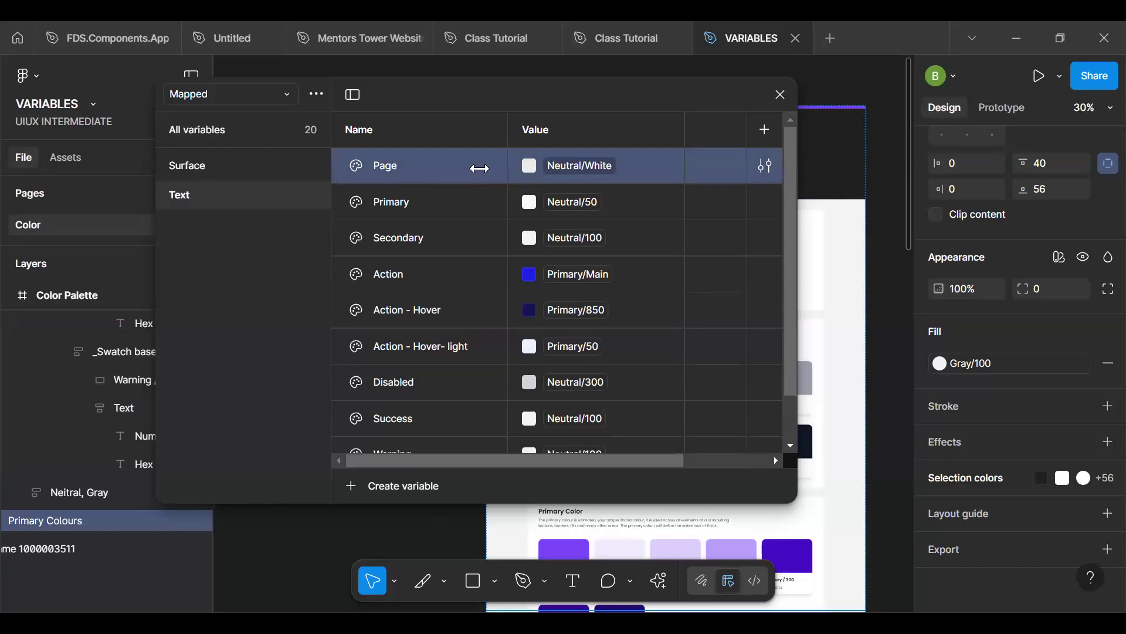
{"action": "right_click", "coordinate": [479, 169]}
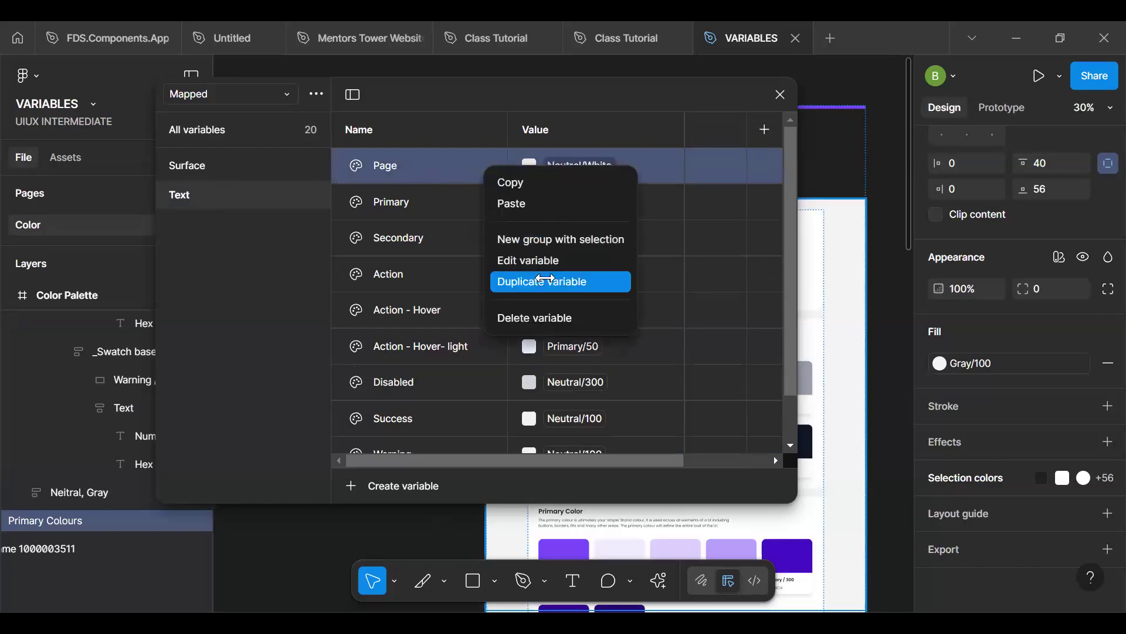
{"action": "left_click", "coordinate": [543, 318]}
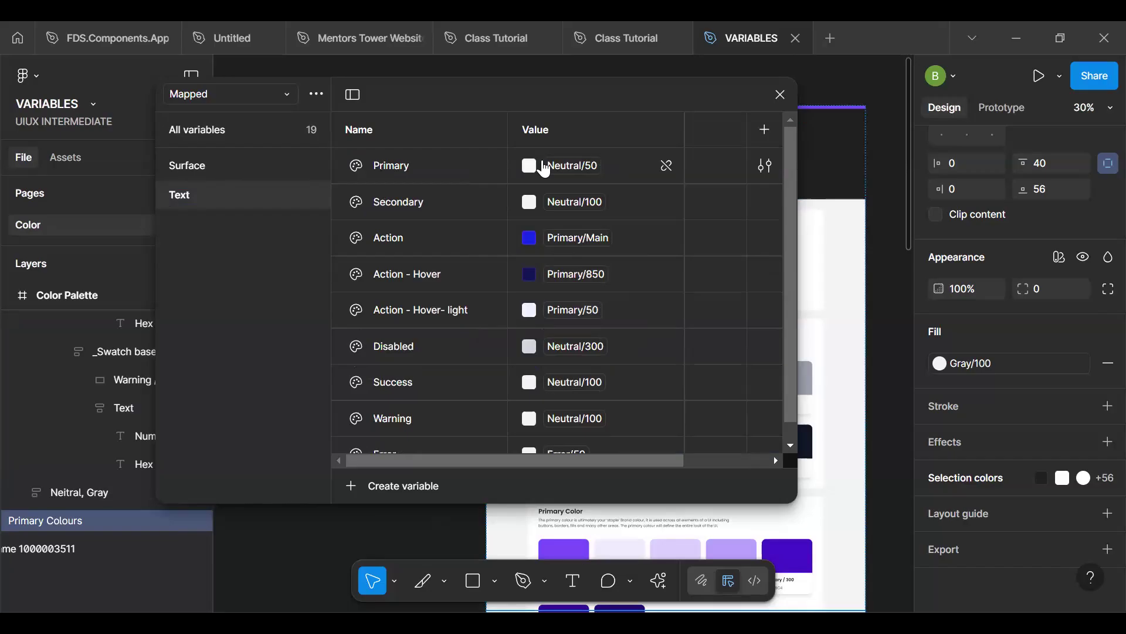
- Link the Text group's Primary variable to the Alias colour Neutral/Black and its Secondary variable to Neutral/800
{"action": "left_click", "coordinate": [560, 168]}
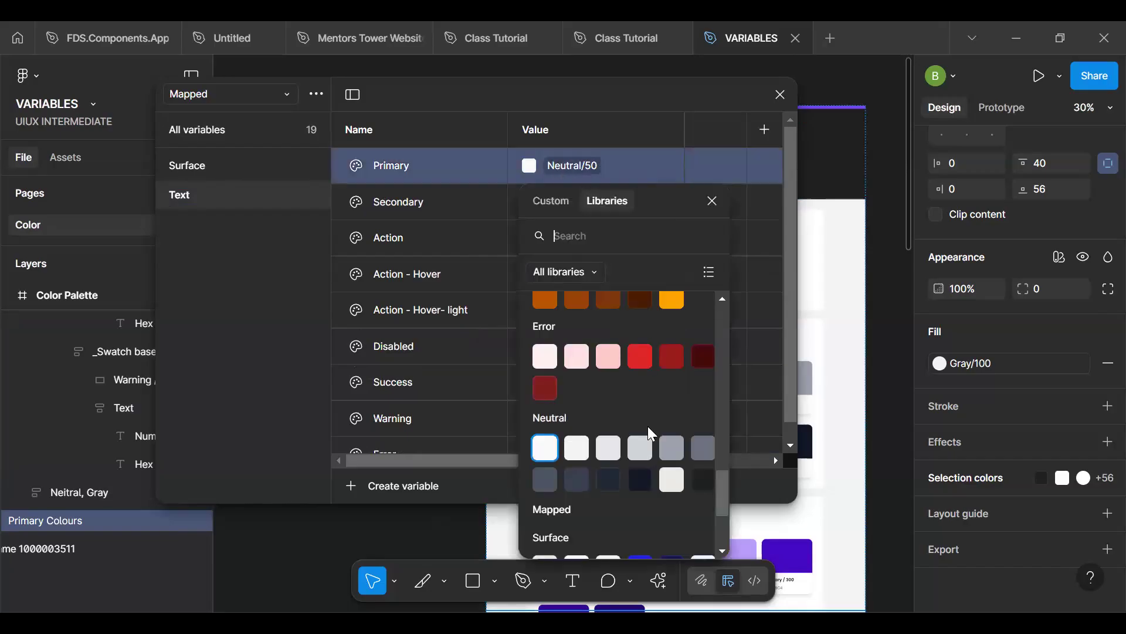
{"action": "left_click", "coordinate": [700, 480]}
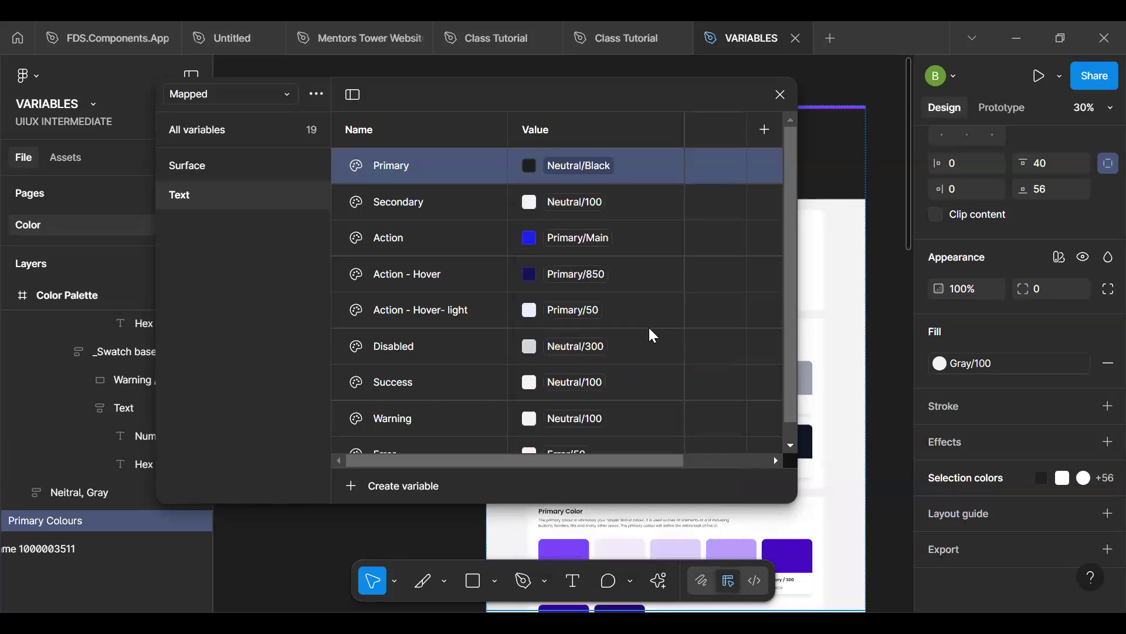
{"action": "left_click", "coordinate": [574, 202]}
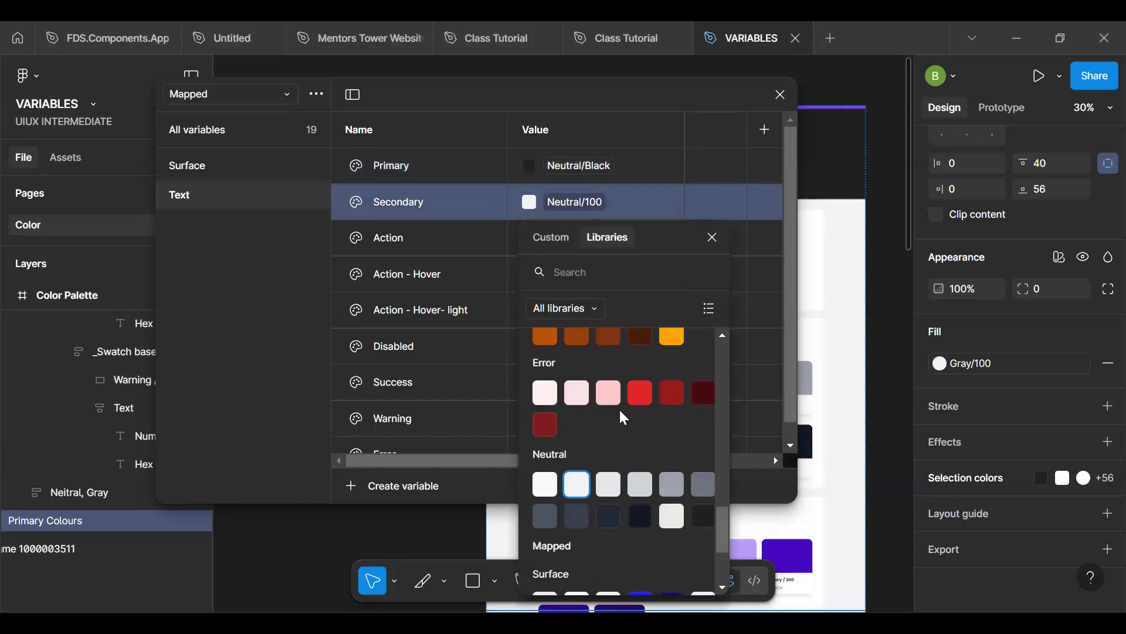
{"action": "scroll", "coordinate": [618, 407], "scroll_direction": "down", "scroll_amount": 1}
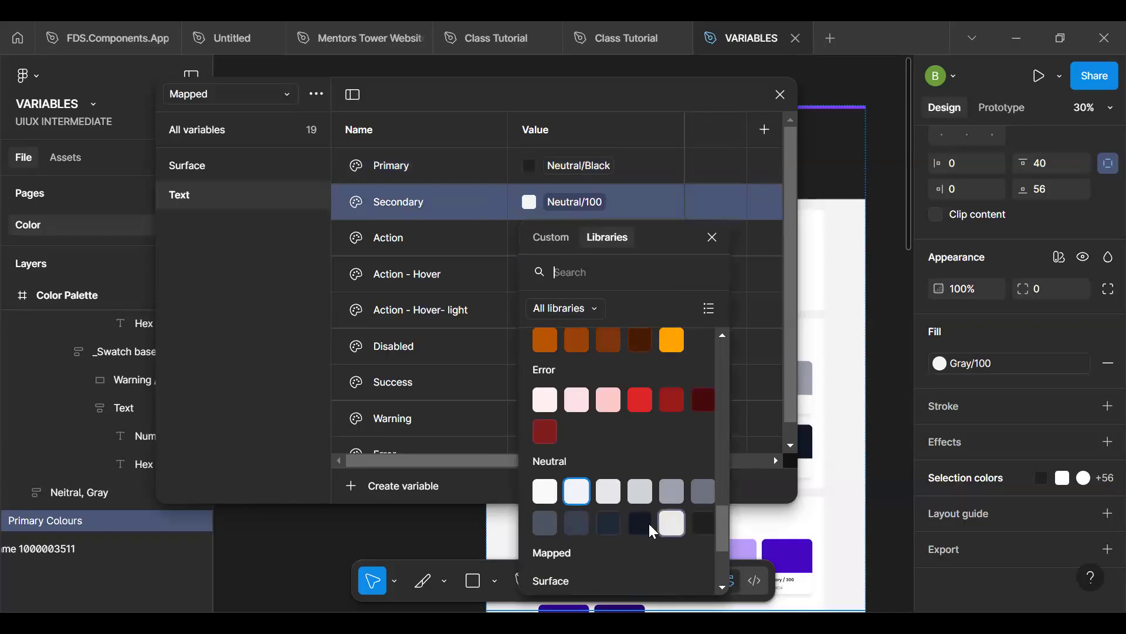
{"action": "left_click", "coordinate": [612, 521]}
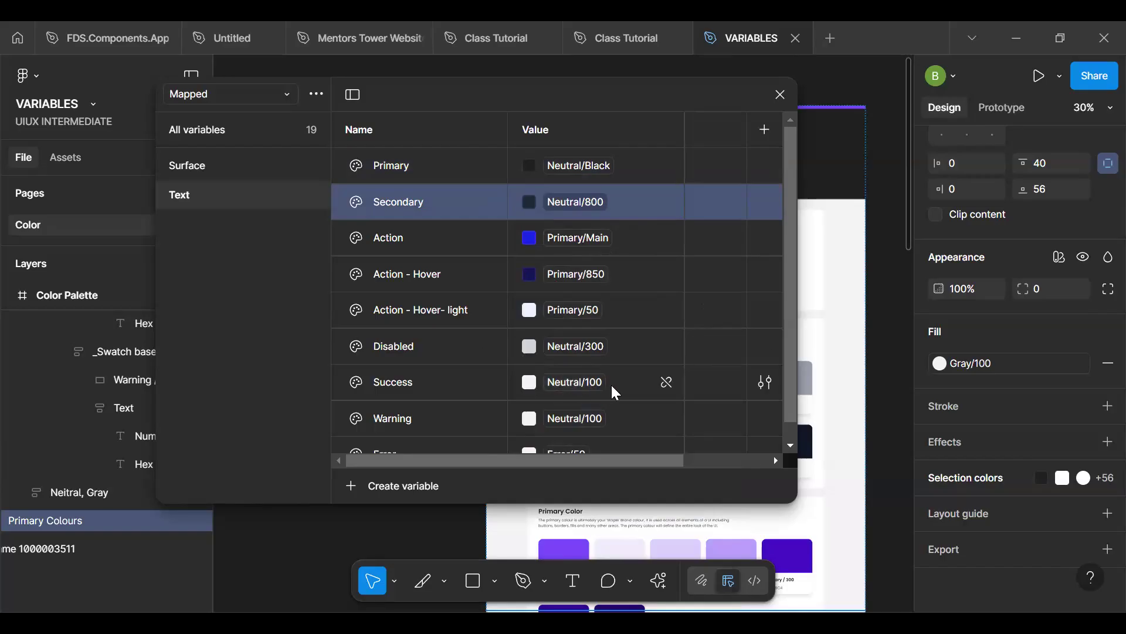
- Link the Error variable in the Mapped collection's Text group to the Alias colour Error/Main
{"action": "left_click", "coordinate": [450, 383]}
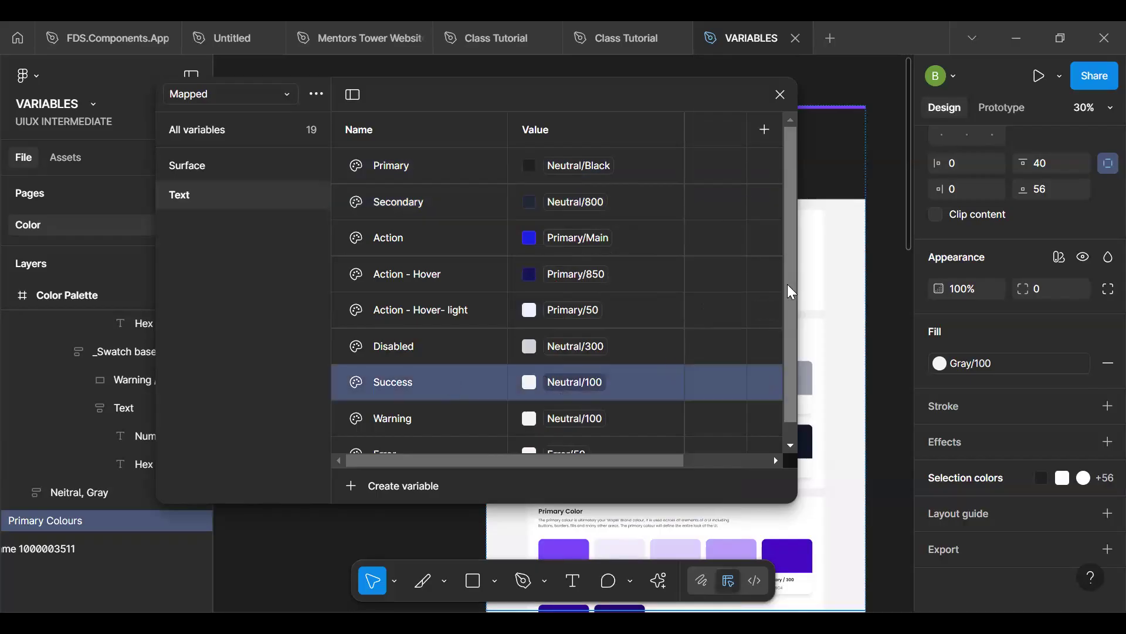
{"action": "left_click_drag", "start_coordinate": [788, 284], "coordinate": [789, 329]}
{"action": "left_click", "coordinate": [462, 374]}
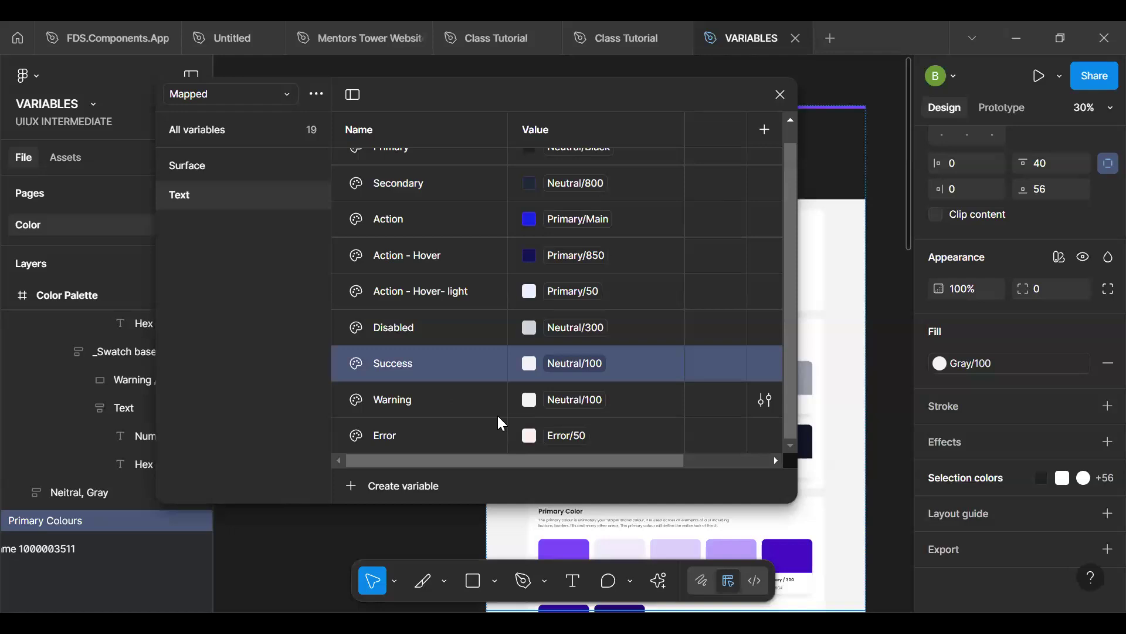
{"action": "left_click", "coordinate": [515, 425]}
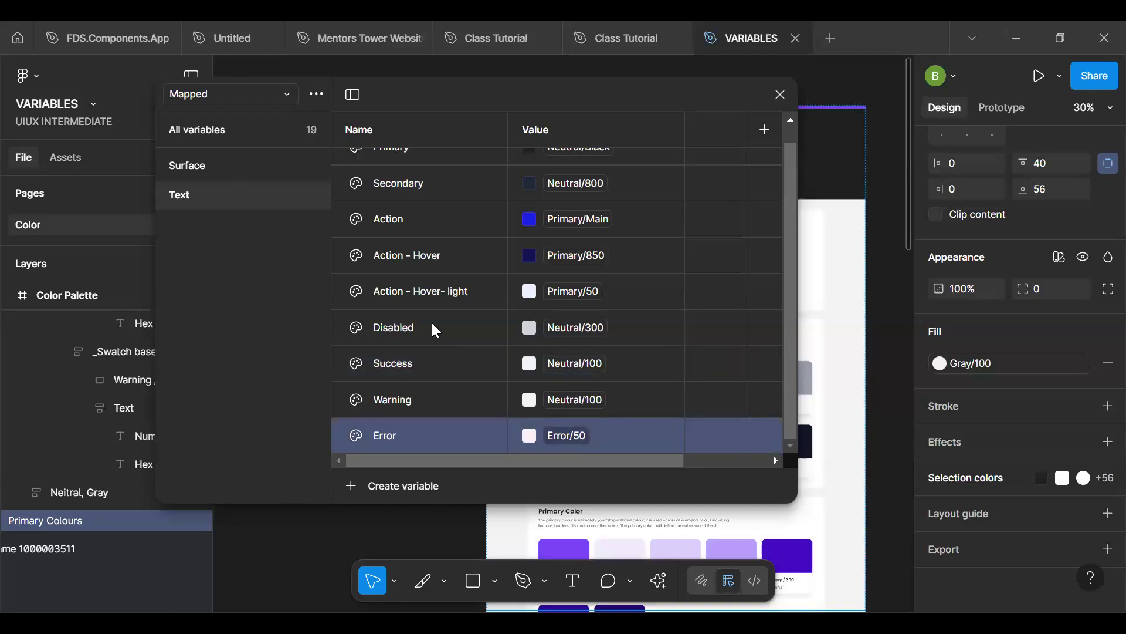
{"action": "left_click", "coordinate": [559, 442]}
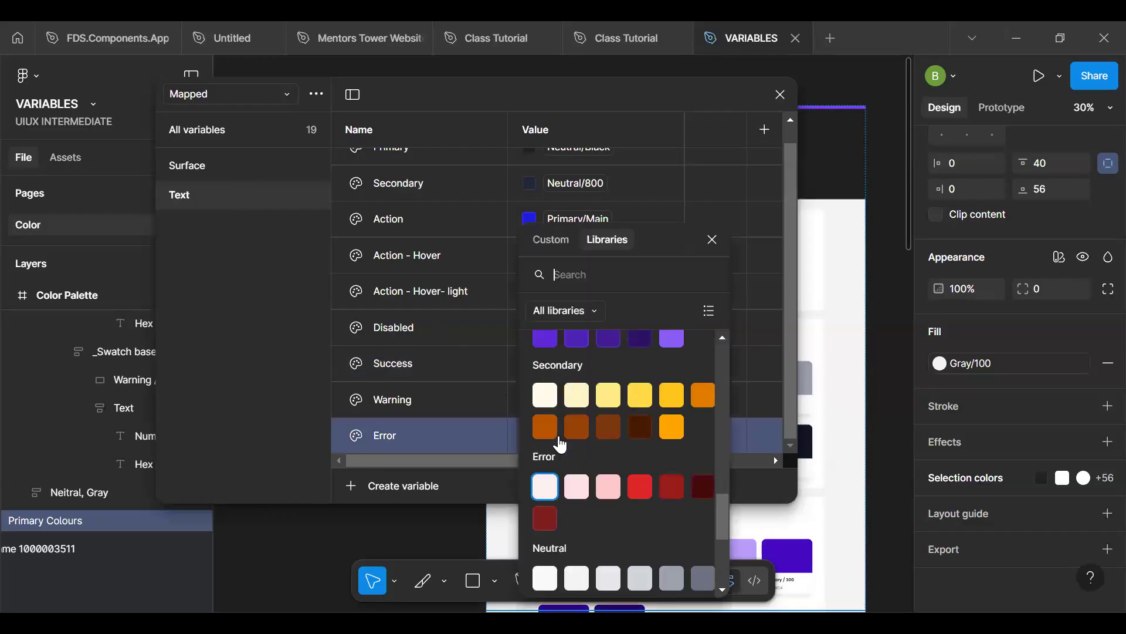
{"action": "left_click_drag", "start_coordinate": [722, 497], "coordinate": [723, 504]}
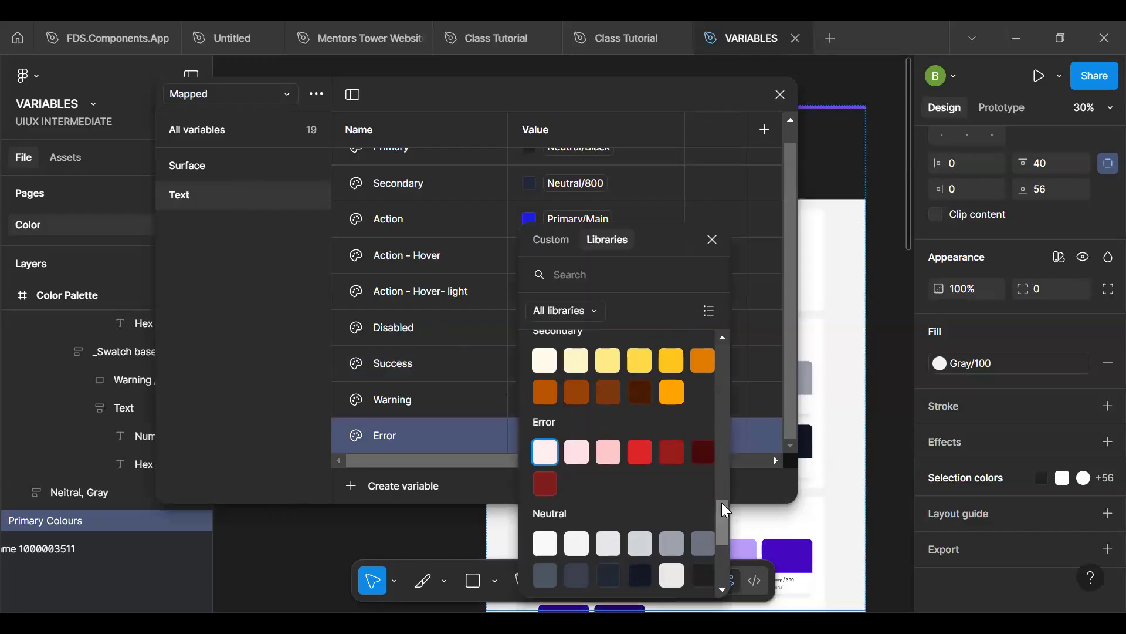
{"action": "left_click", "coordinate": [545, 483]}
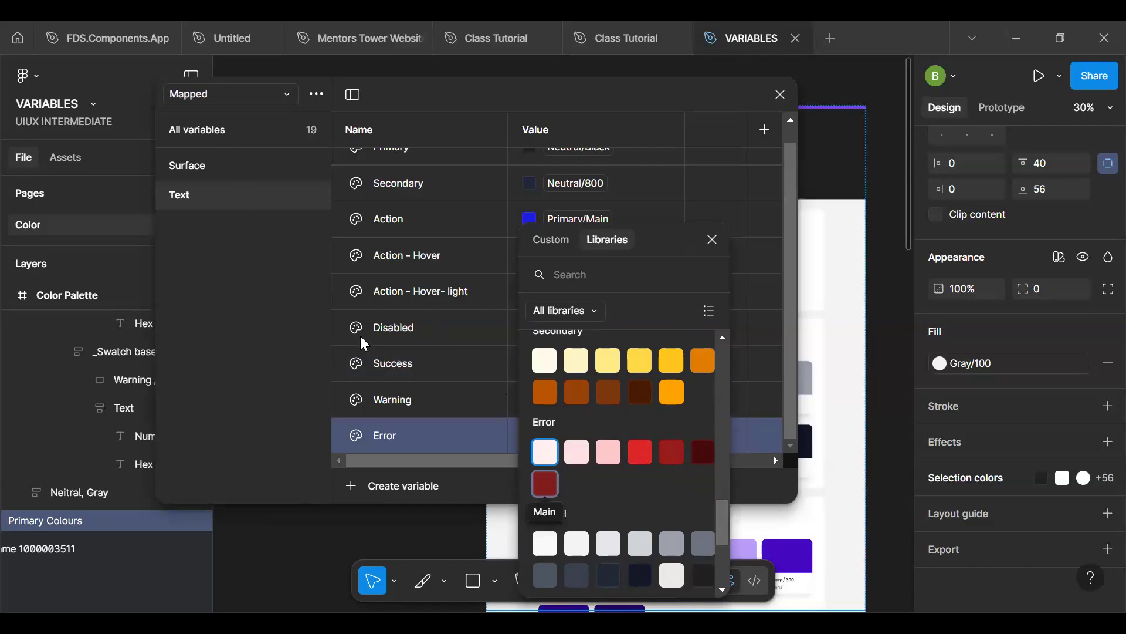
- Compare the colour groups of the Alias and Brand collections, and return to the Mapped collection's Text group
{"action": "left_click", "coordinate": [224, 93]}
{"action": "left_click", "coordinate": [230, 138]}
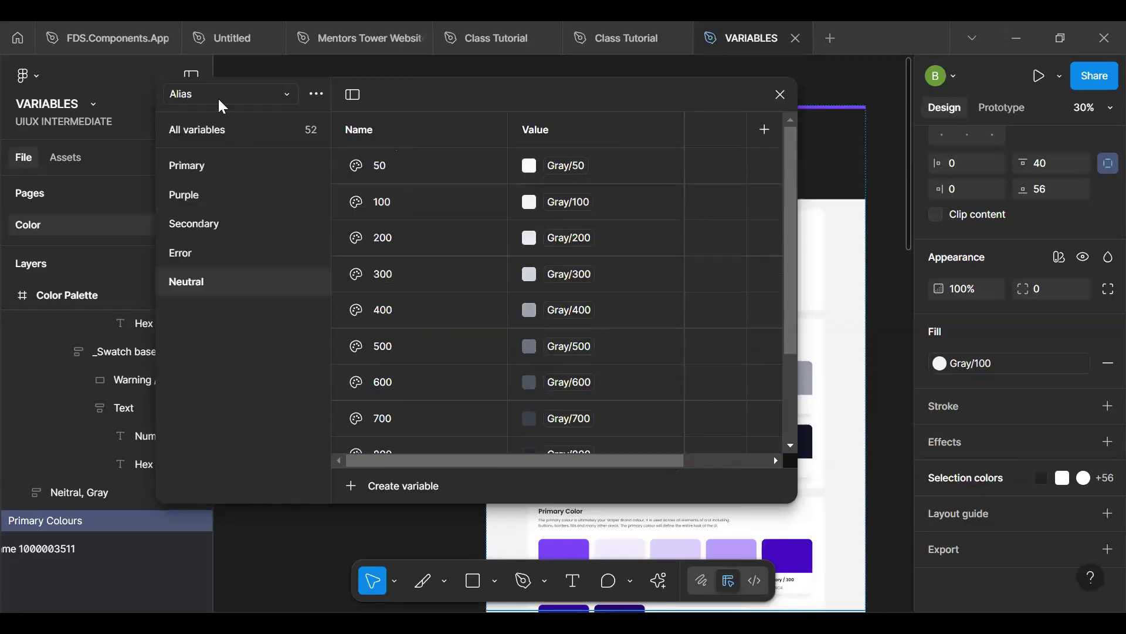
{"action": "left_click", "coordinate": [220, 99]}
{"action": "left_click", "coordinate": [234, 121]}
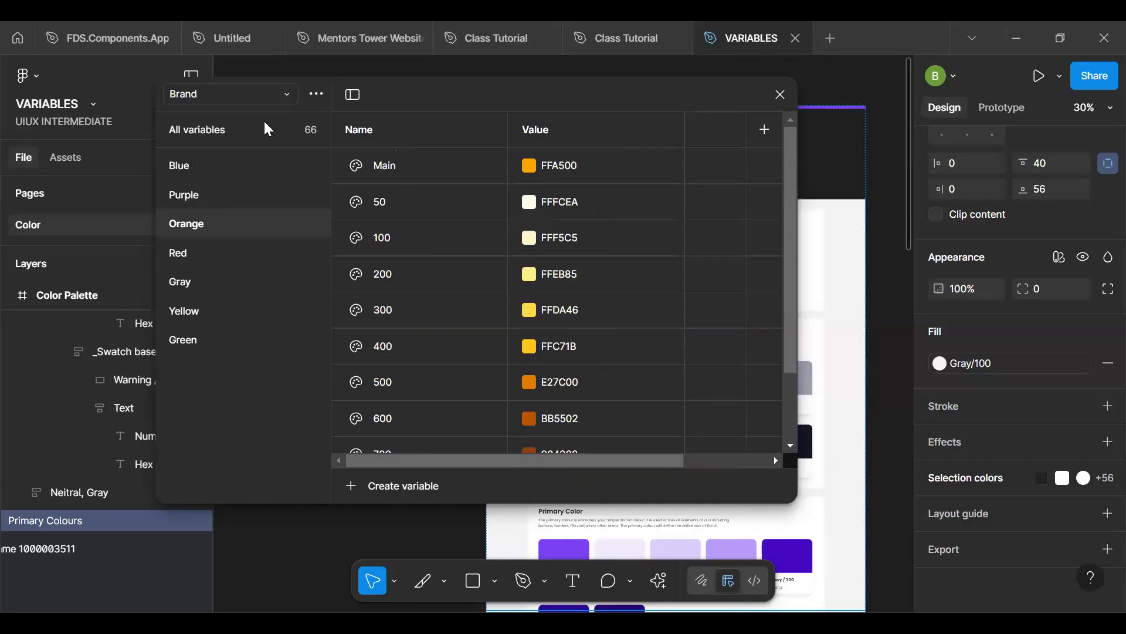
{"action": "left_click", "coordinate": [231, 95]}
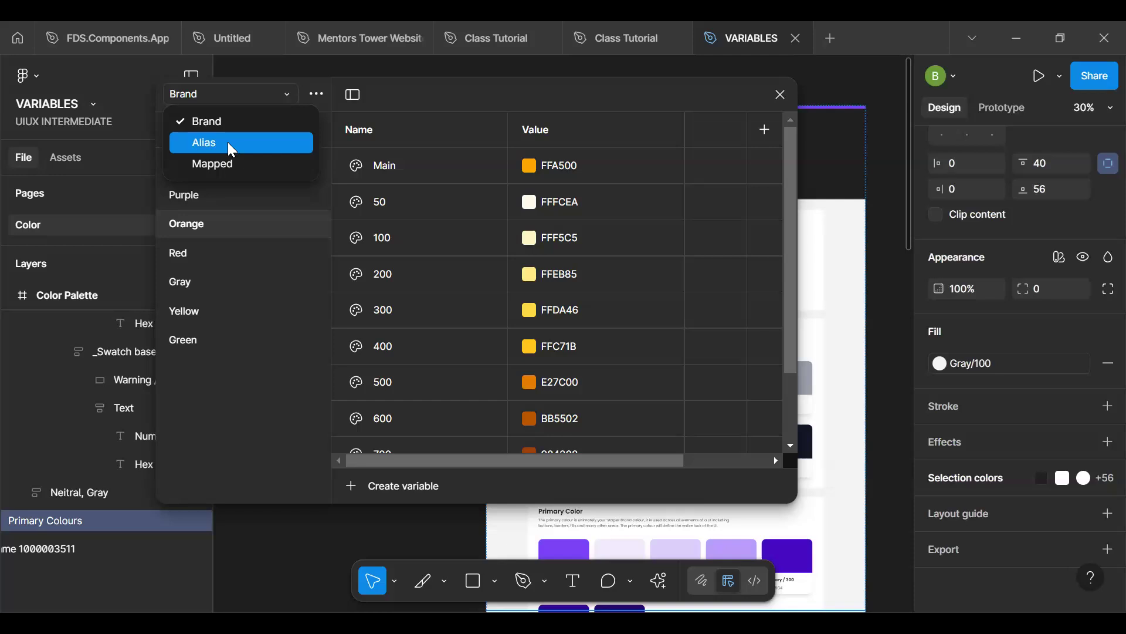
{"action": "left_click", "coordinate": [228, 146]}
{"action": "scroll", "coordinate": [459, 262], "scroll_direction": "down", "scroll_amount": 3}
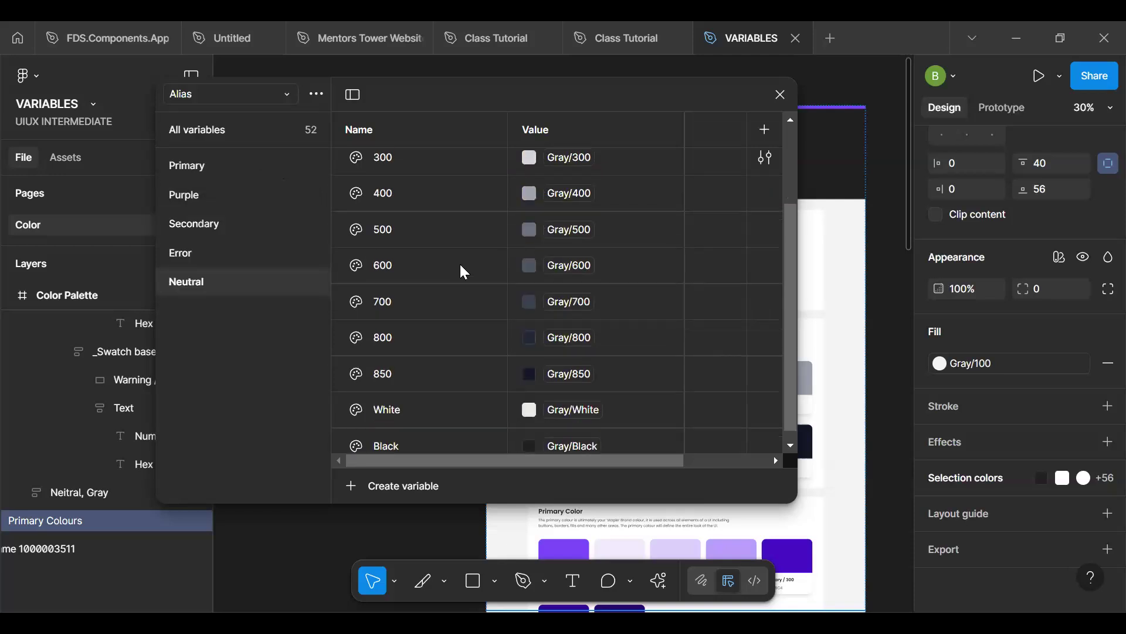
{"action": "left_click", "coordinate": [223, 90]}
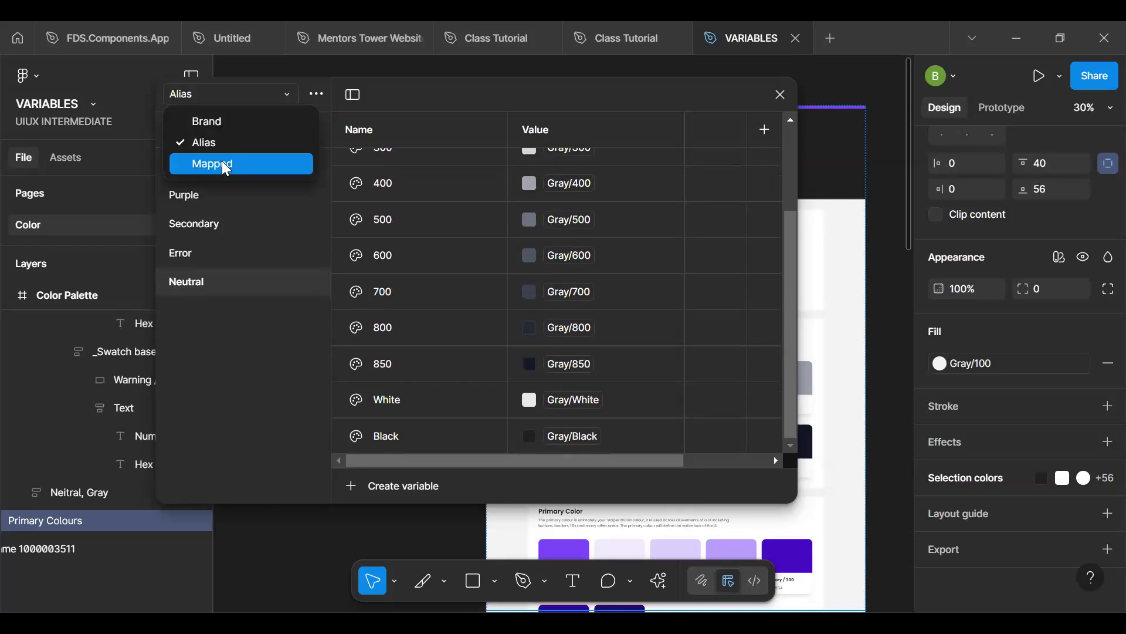
{"action": "left_click", "coordinate": [222, 160]}
{"action": "scroll", "coordinate": [408, 288], "scroll_direction": "down", "scroll_amount": 1}
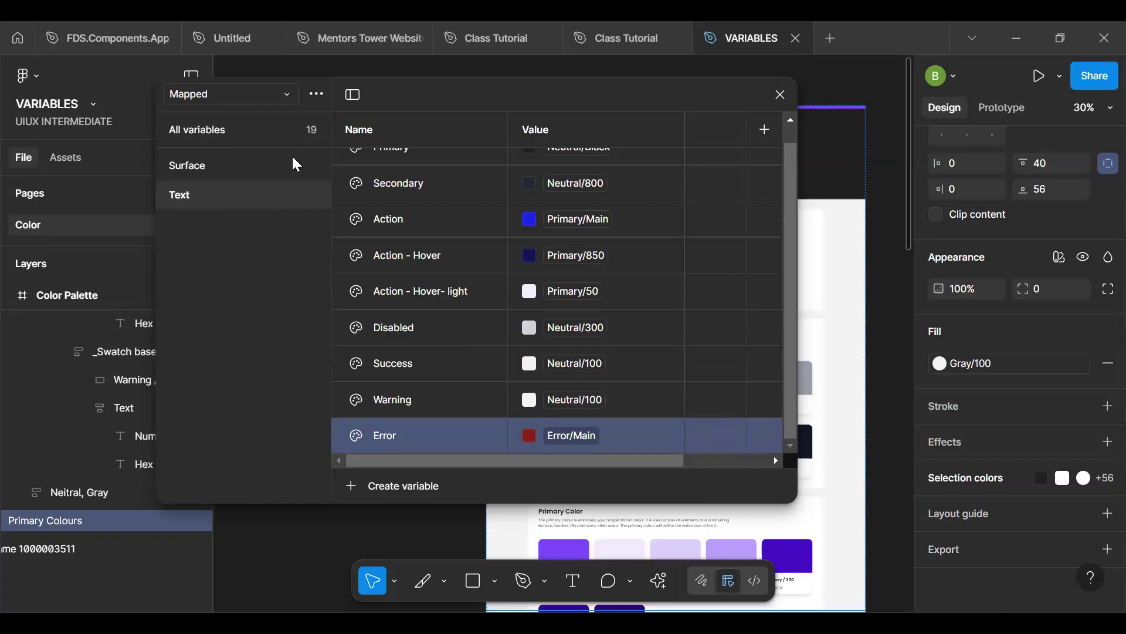
- In the Brand collection's Red group, duplicate the 500 variable and set the copy's colour to 7F1D1D
{"action": "left_click", "coordinate": [251, 96]}
{"action": "left_click", "coordinate": [262, 122]}
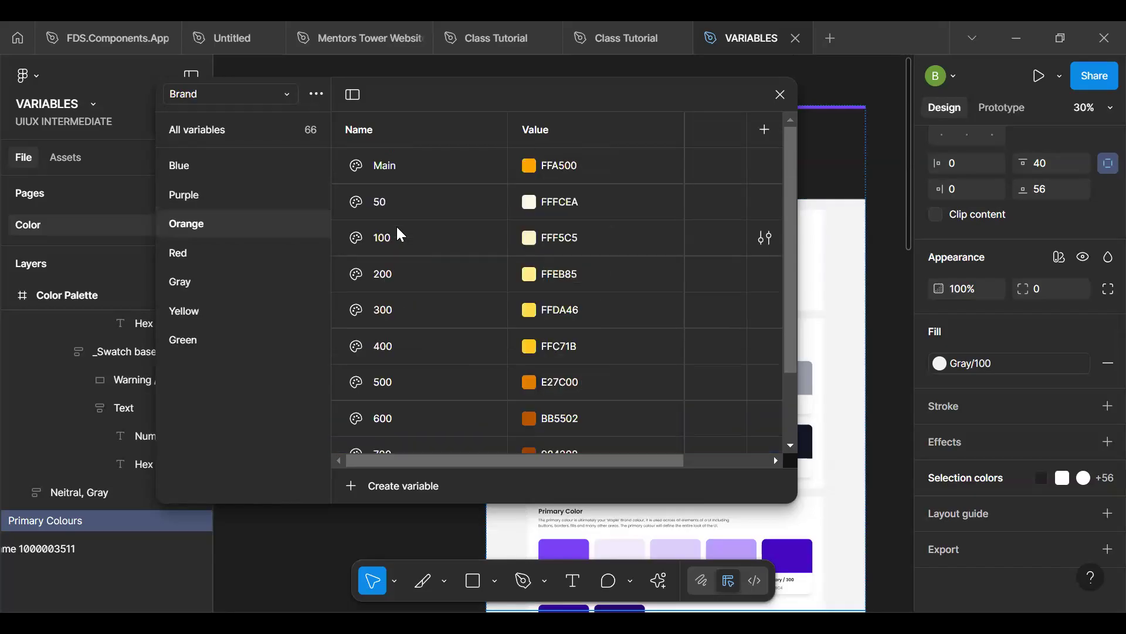
{"action": "scroll", "coordinate": [508, 307], "scroll_direction": "down", "scroll_amount": 3}
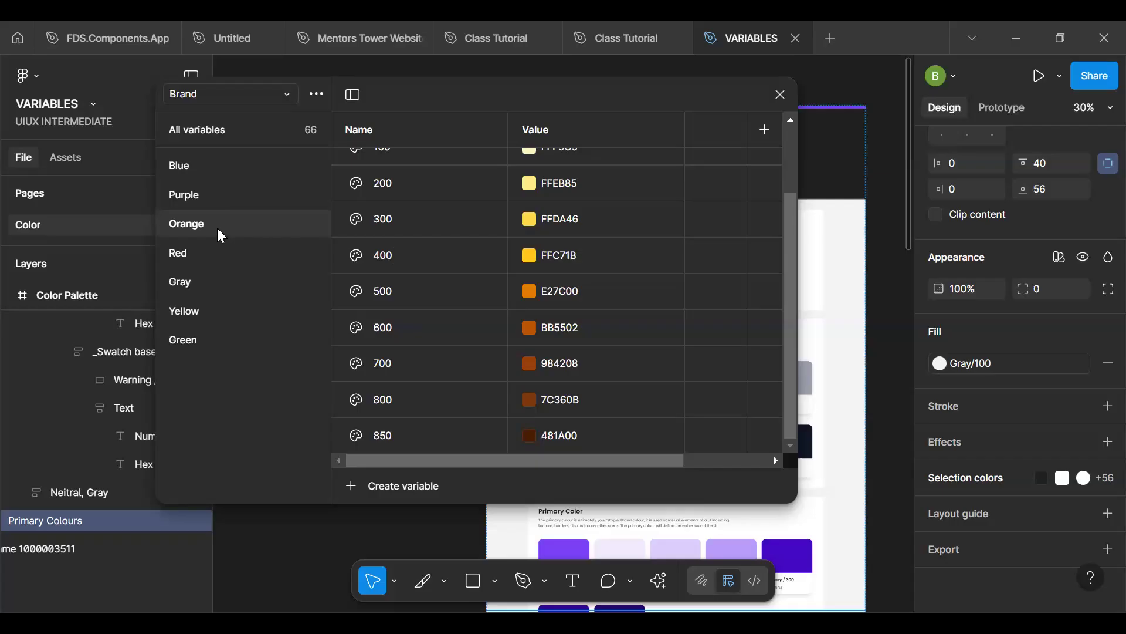
{"action": "left_click", "coordinate": [209, 291]}
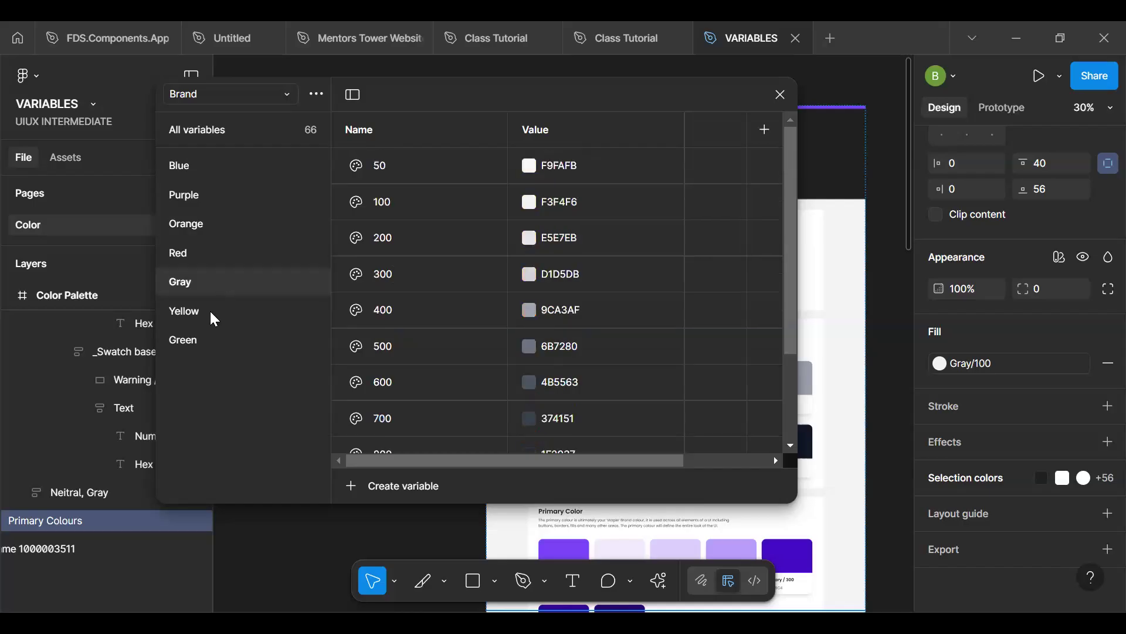
{"action": "left_click", "coordinate": [212, 256]}
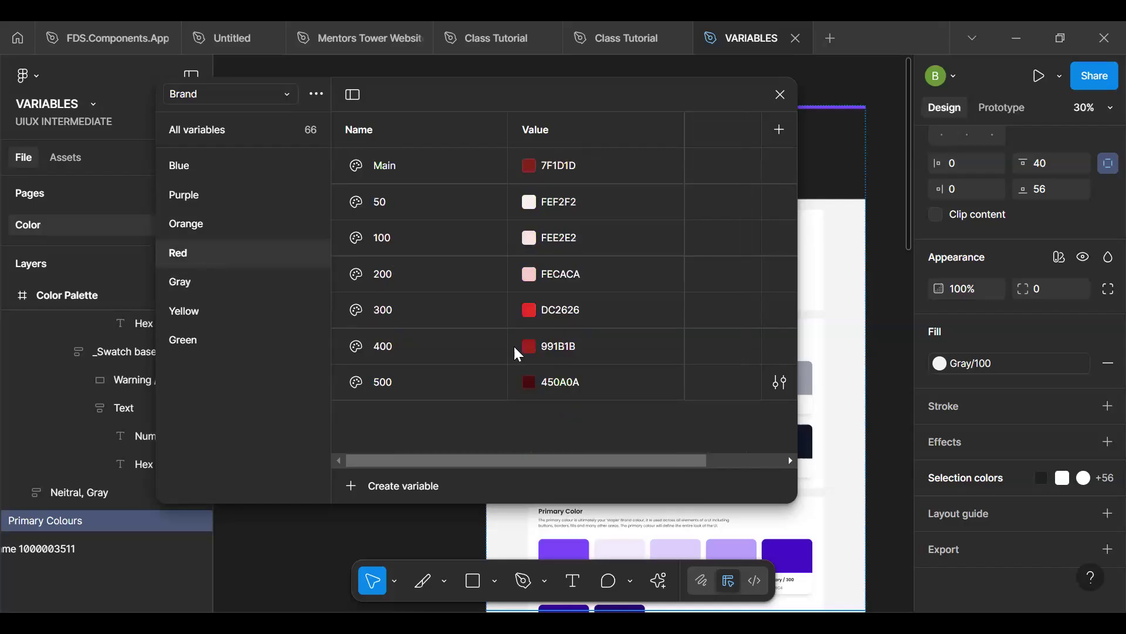
{"action": "left_click", "coordinate": [565, 311]}
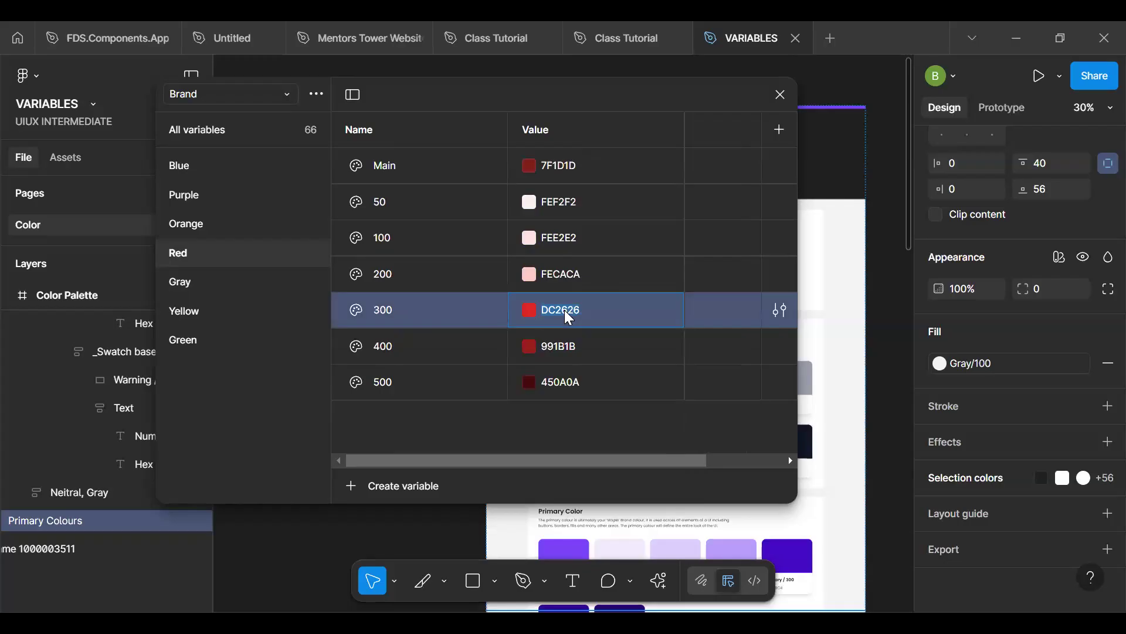
{"action": "left_click", "coordinate": [563, 164]}
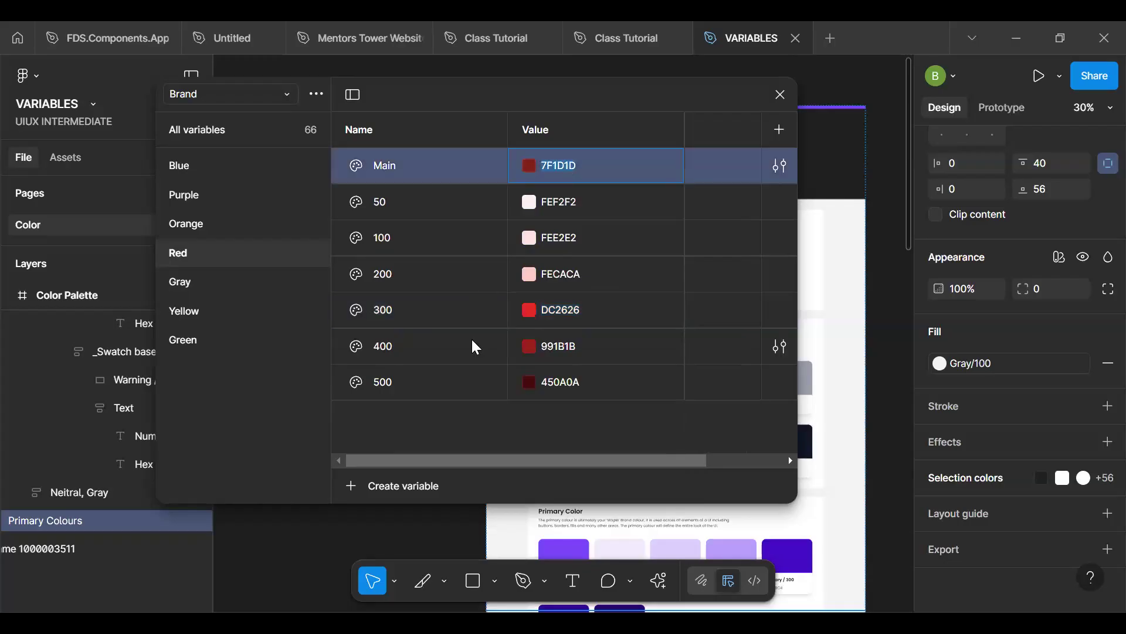
{"action": "left_click", "coordinate": [468, 385]}
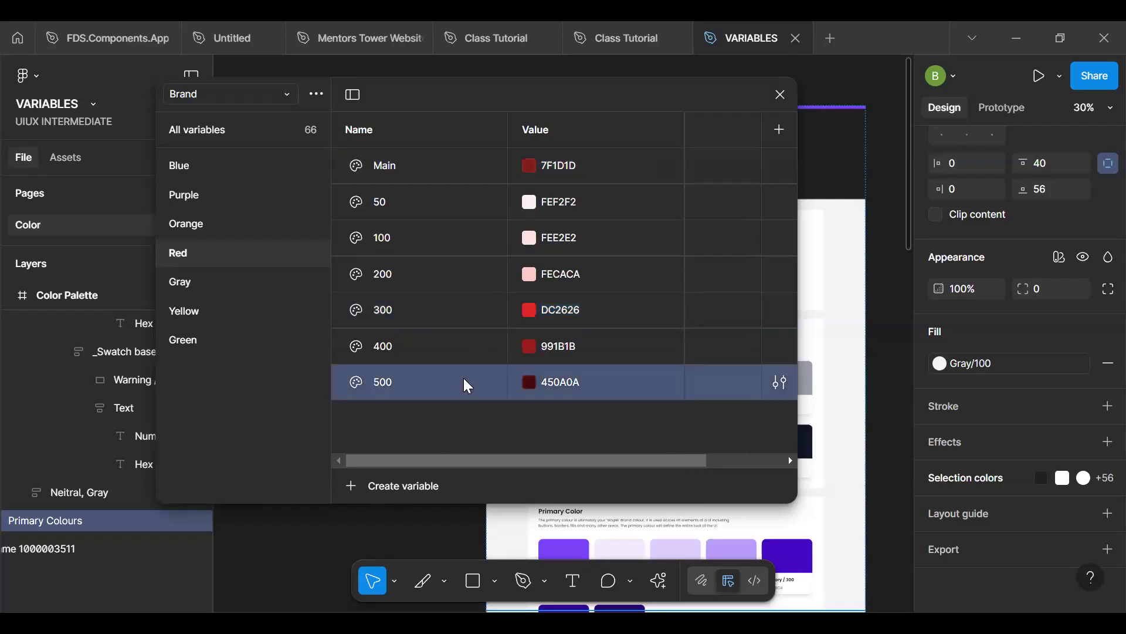
{"action": "key", "text": "ctrl+d"}
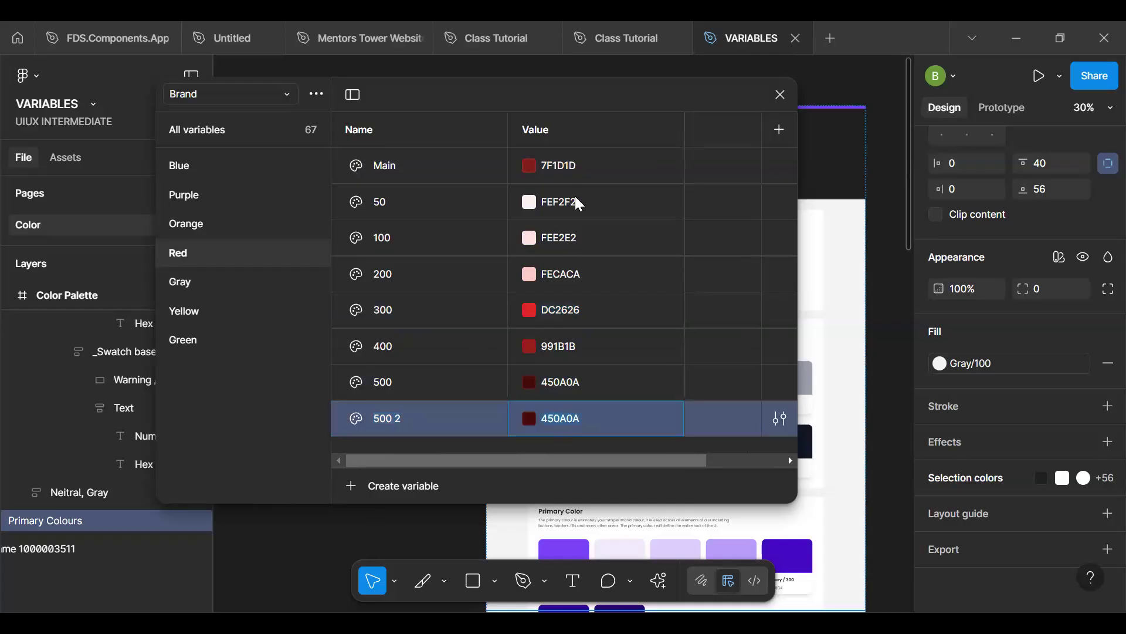
{"action": "double_click", "coordinate": [574, 166]}
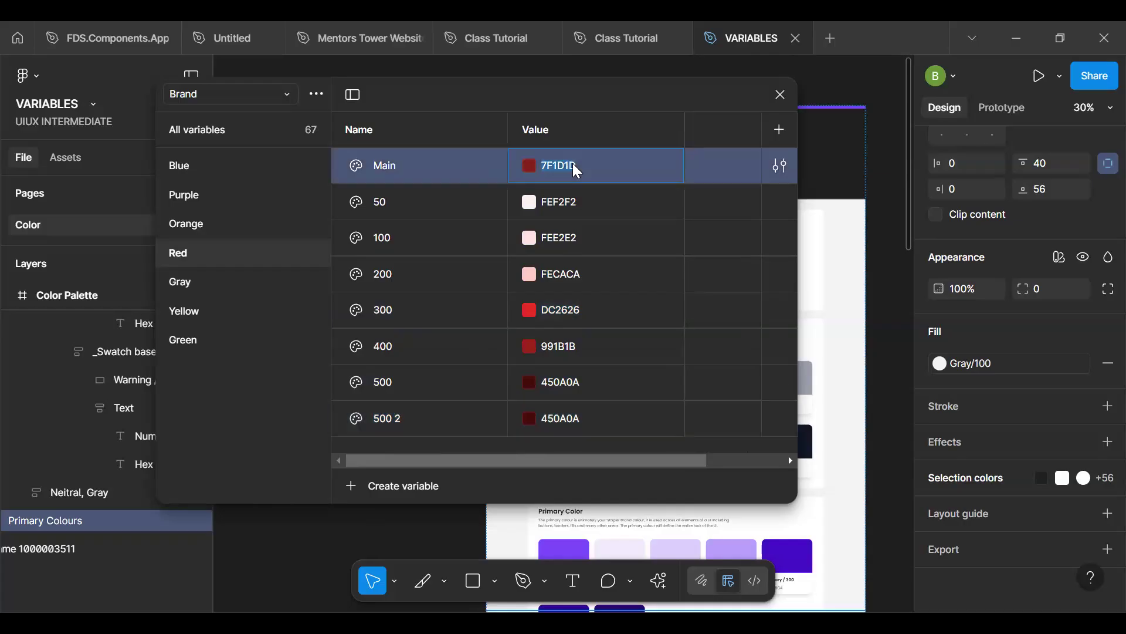
{"action": "left_click", "coordinate": [578, 417]}
{"action": "key", "text": "Return"}
- Set the Brand Red group's Main variable to DC2626 and its 300 variable to 7F1D1D
{"action": "left_click", "coordinate": [577, 312]}
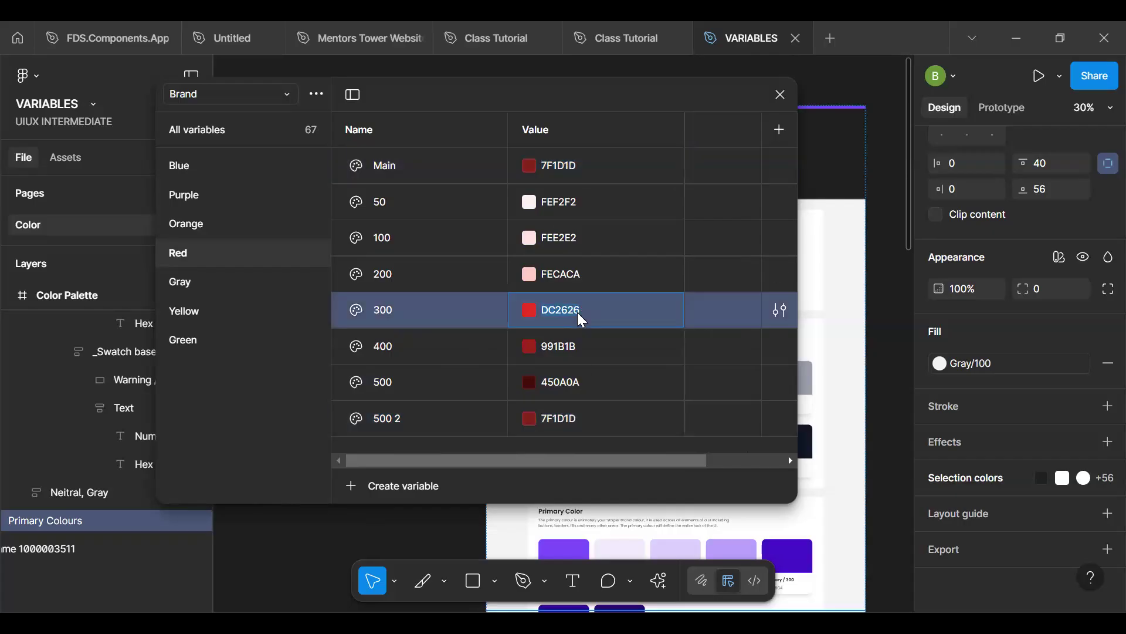
{"action": "left_click", "coordinate": [549, 163]}
{"action": "type", "text": "DC2626"}
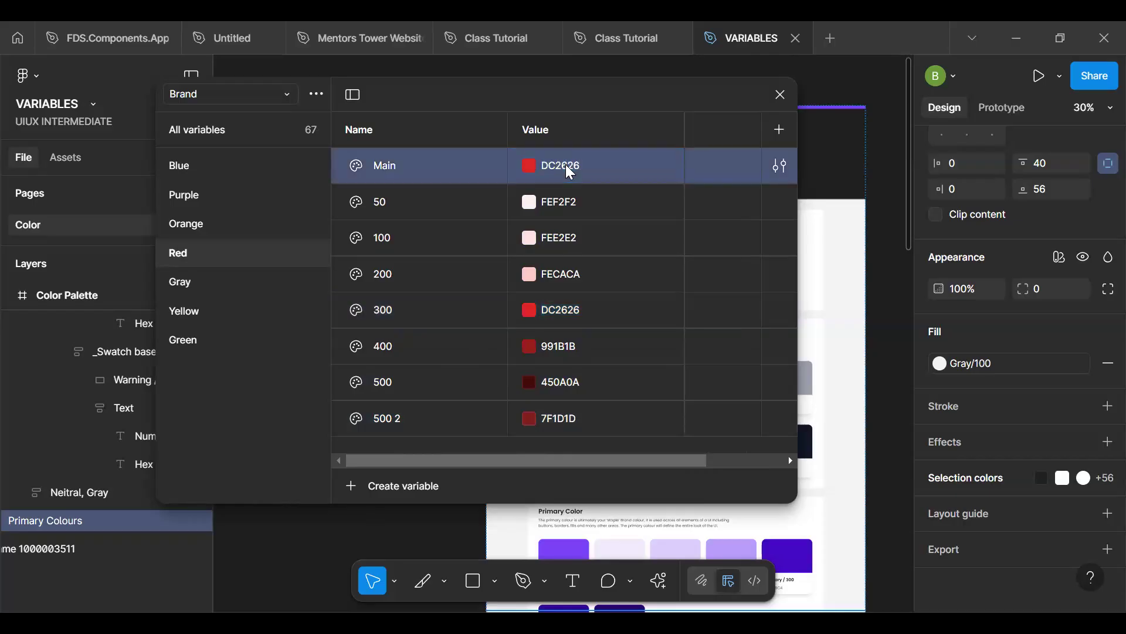
{"action": "left_click", "coordinate": [472, 312]}
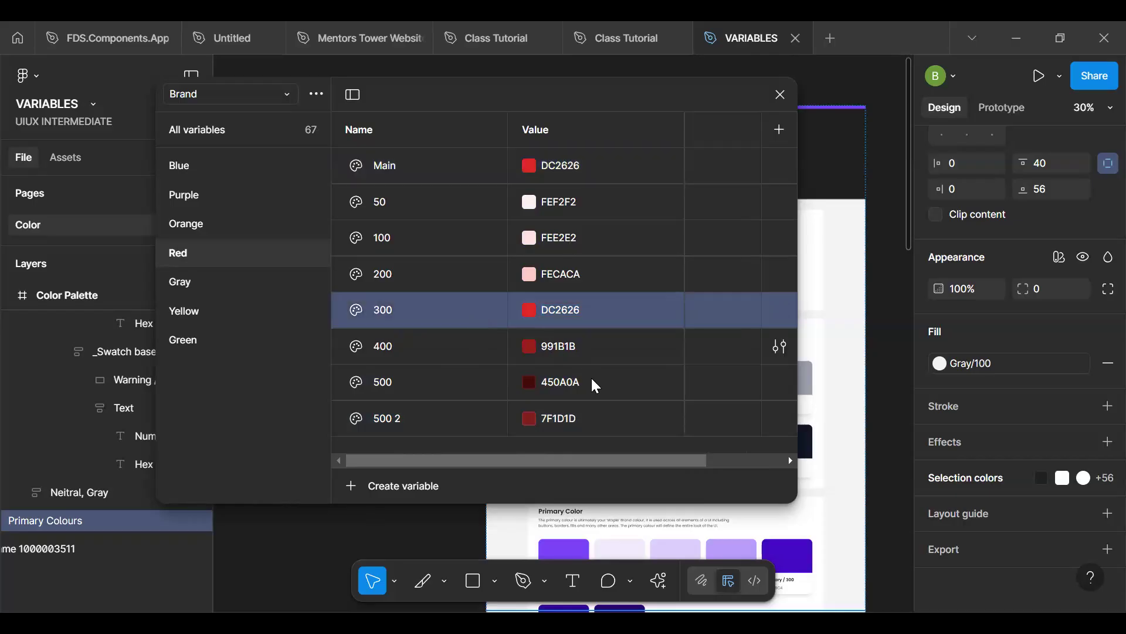
{"action": "double_click", "coordinate": [574, 419]}
{"action": "key", "text": "ctrl+c"}
{"action": "double_click", "coordinate": [574, 312]}
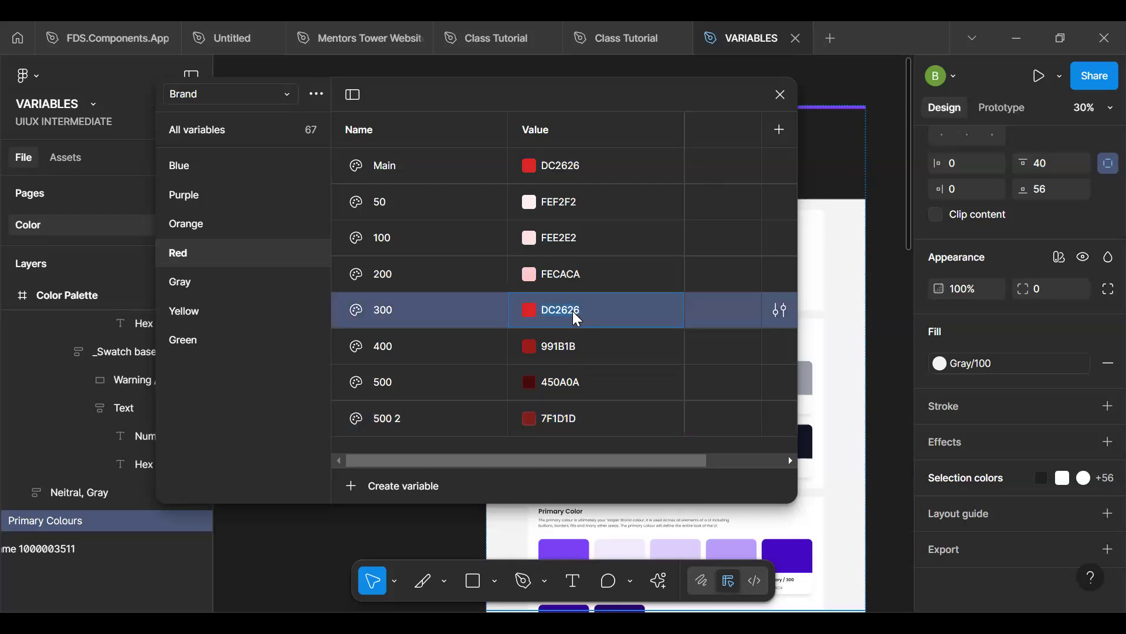
{"action": "key", "text": "ctrl+v"}
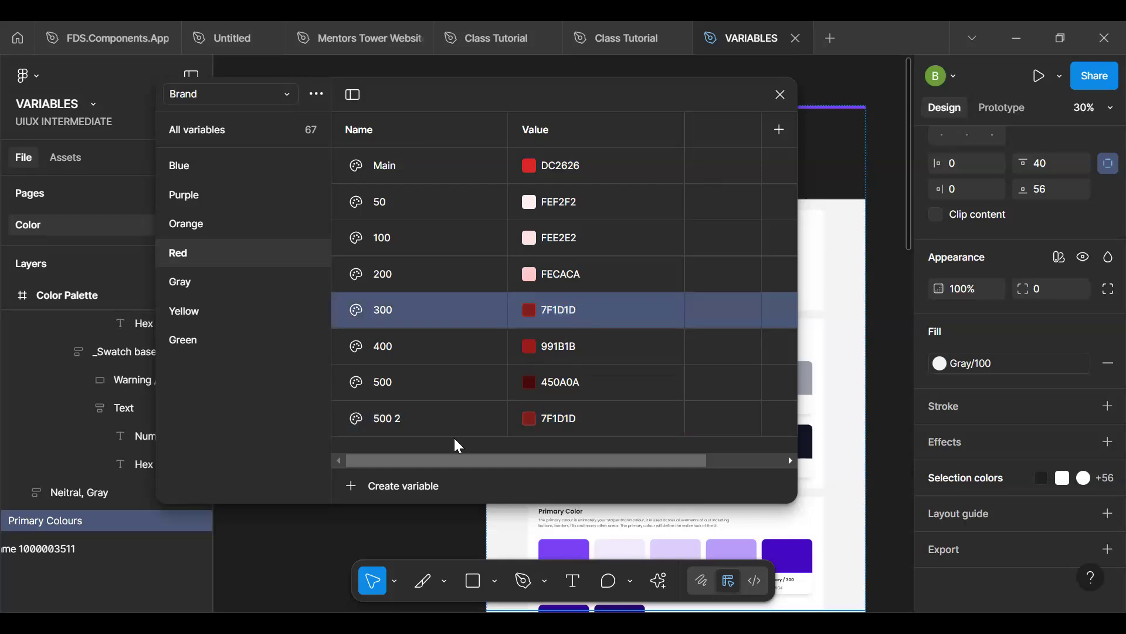
- Delete the temporary duplicate 500 2 from the Brand collection's Red group
{"action": "left_click", "coordinate": [469, 418]}
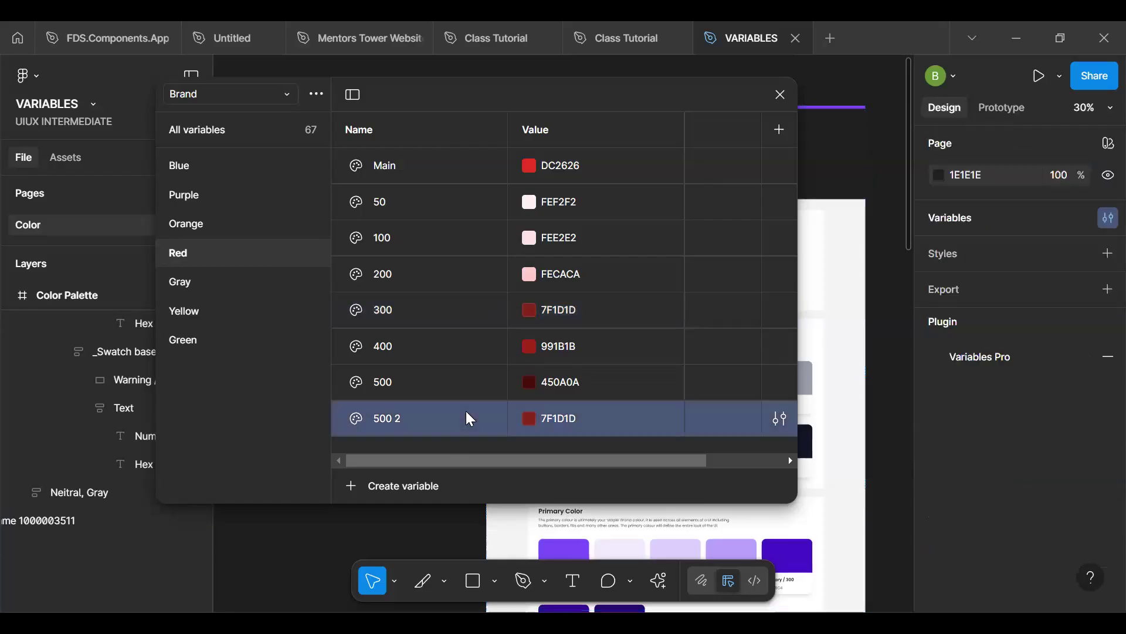
{"action": "right_click", "coordinate": [469, 418]}
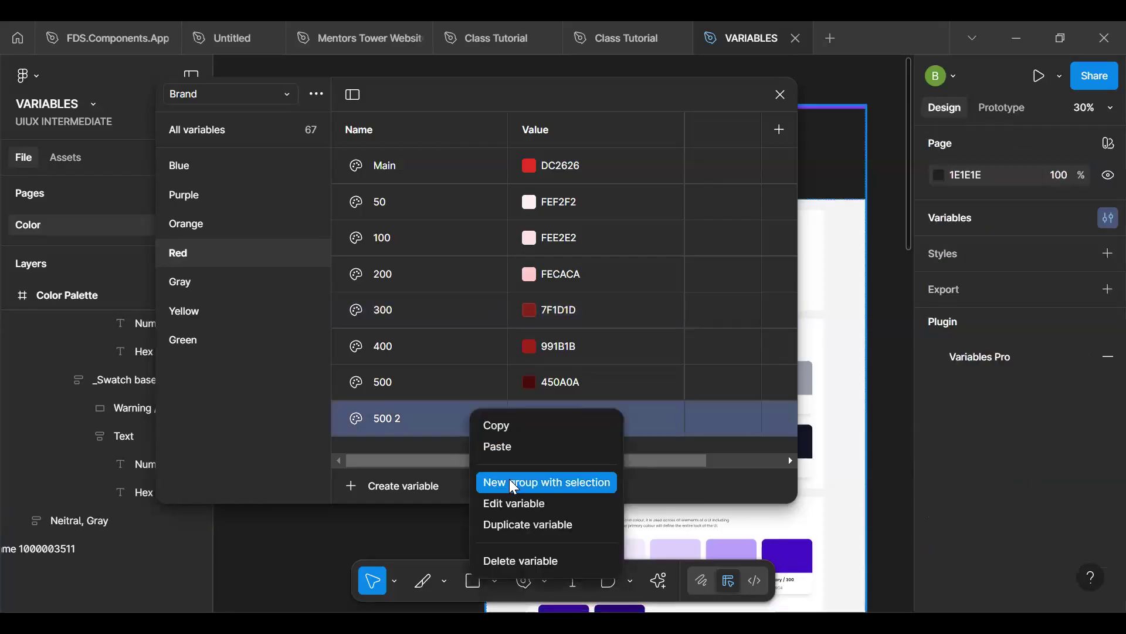
{"action": "left_click", "coordinate": [514, 560]}
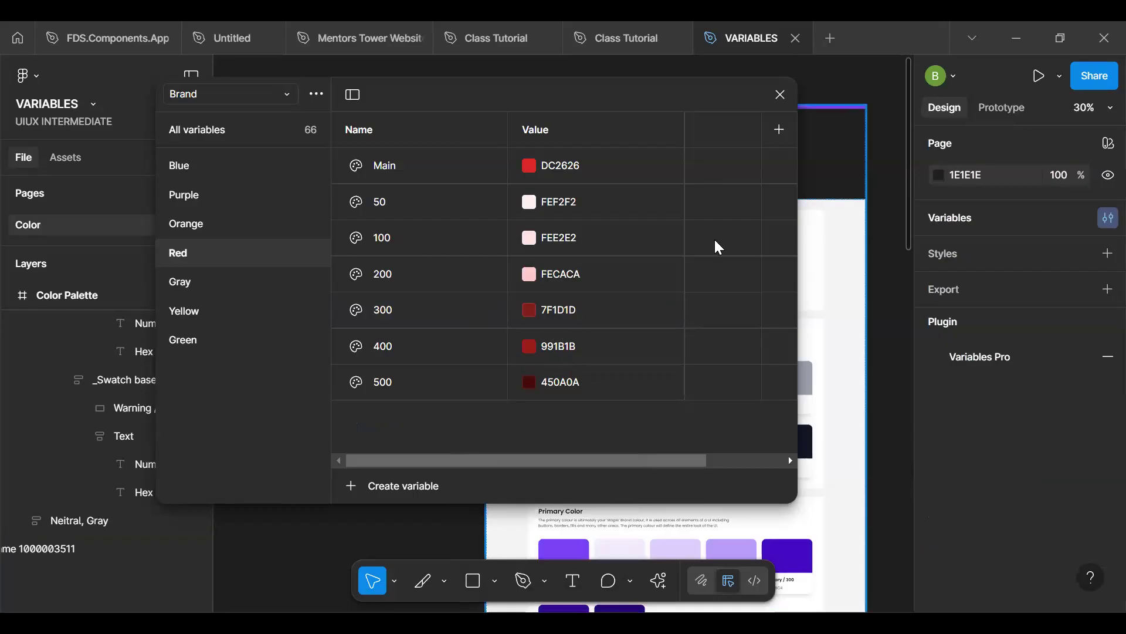
- Duplicate the Red group's 500 variable again and set the copy's colour to 991B1B
{"action": "left_click", "coordinate": [575, 353]}
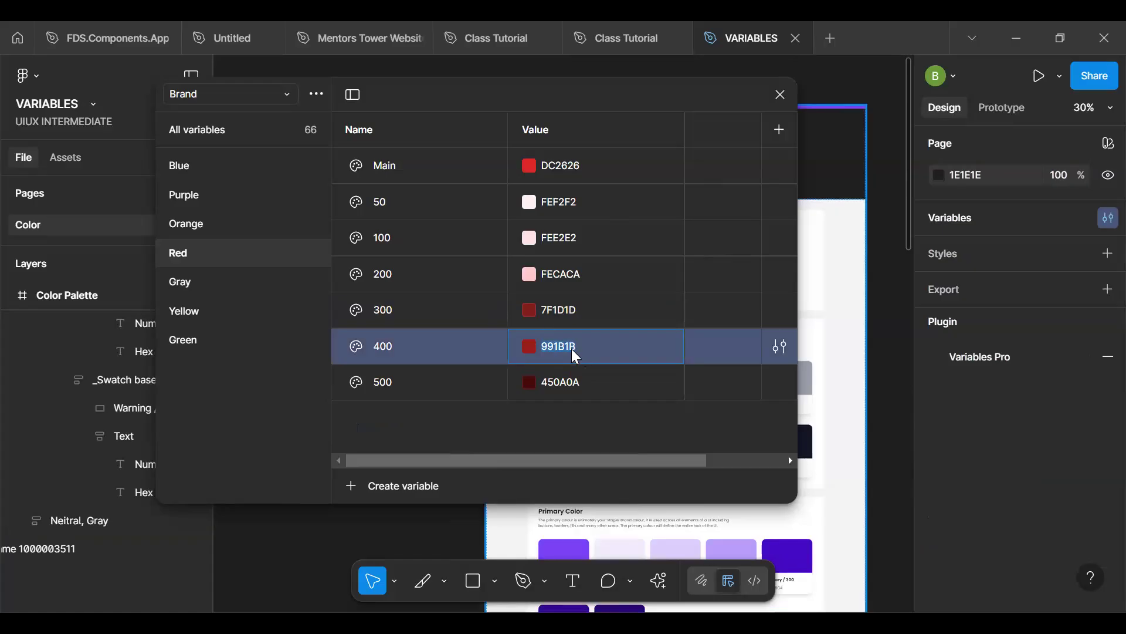
{"action": "left_click", "coordinate": [729, 353]}
{"action": "left_click", "coordinate": [456, 392]}
{"action": "key", "text": "ctrl+d"}
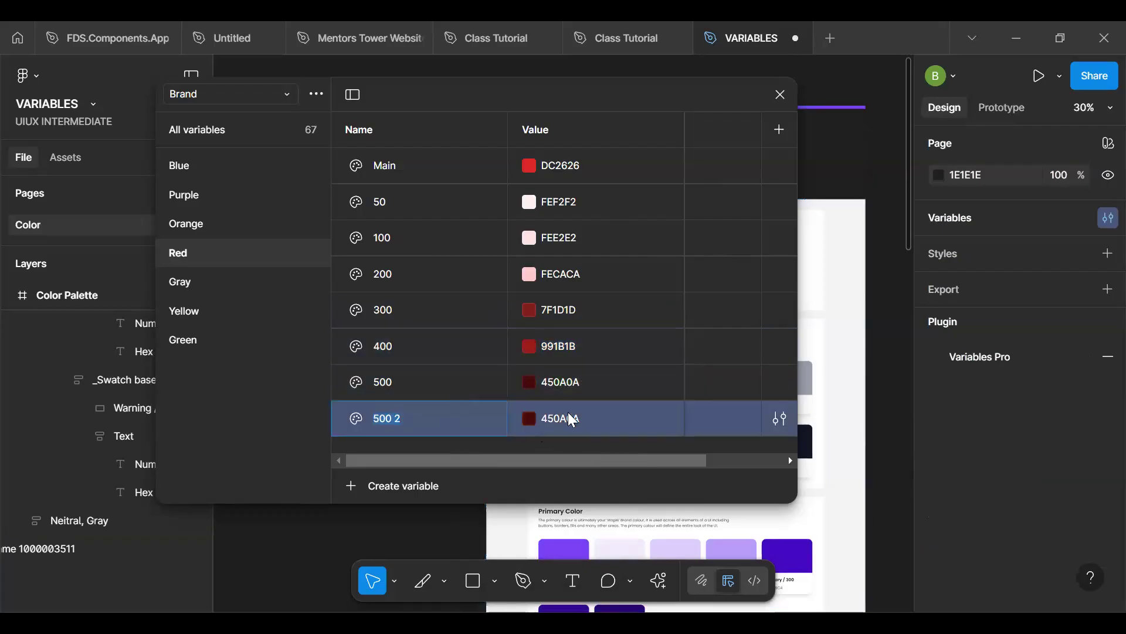
{"action": "type", "text": "991B1B"}
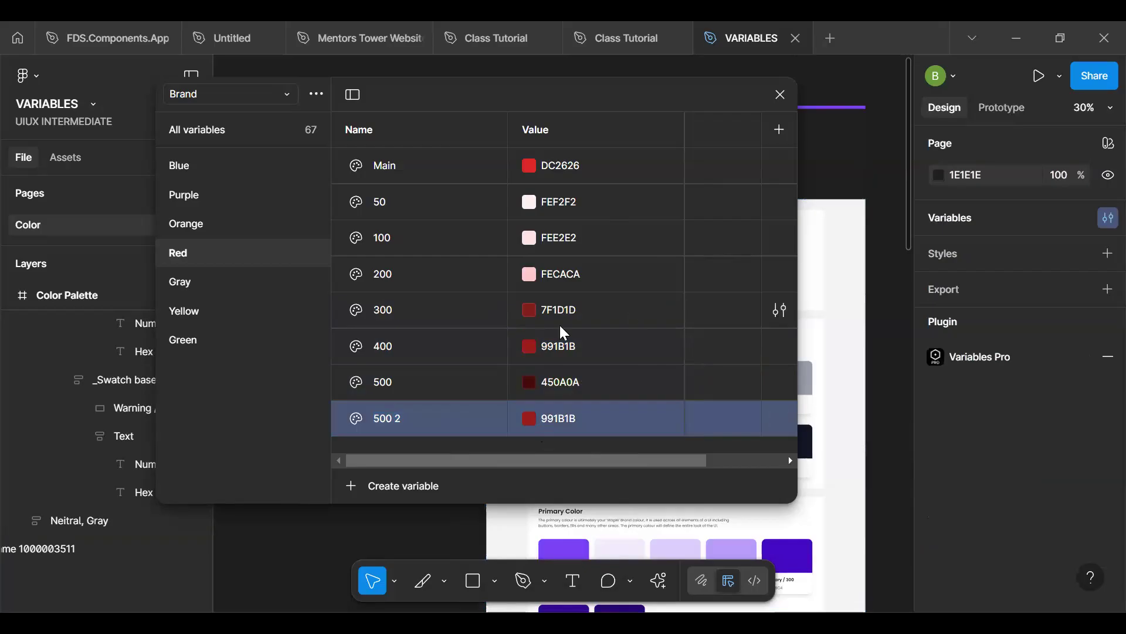
- Set the Brand Red group's 400 variable to 7F1D1D and its 300 variable to 991B1B
{"action": "left_click", "coordinate": [587, 345]}
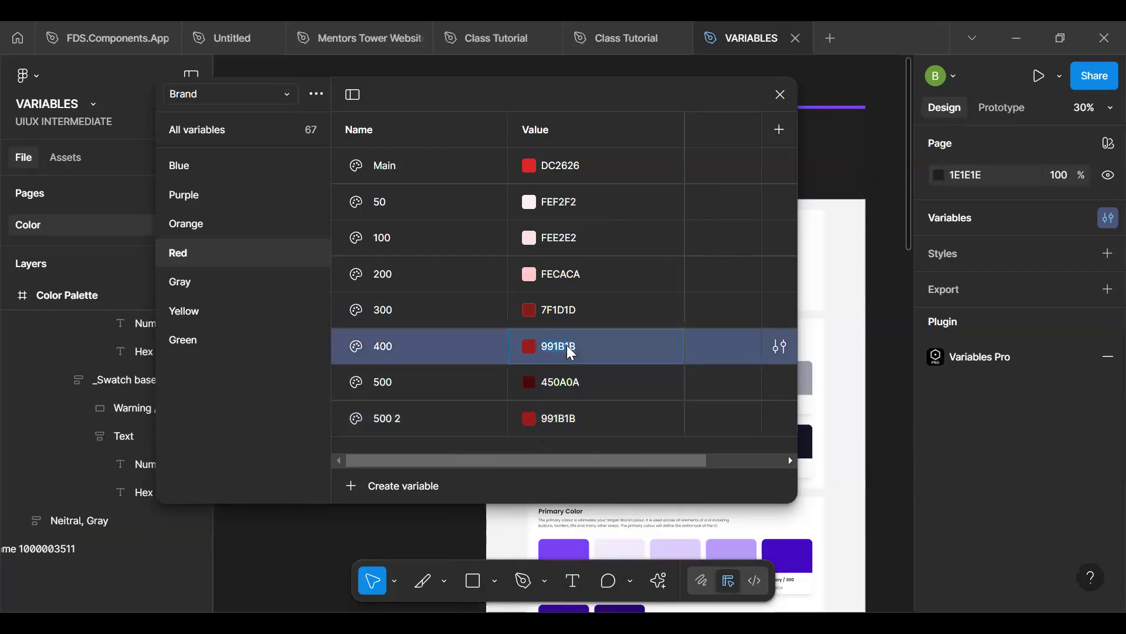
{"action": "left_click", "coordinate": [577, 305]}
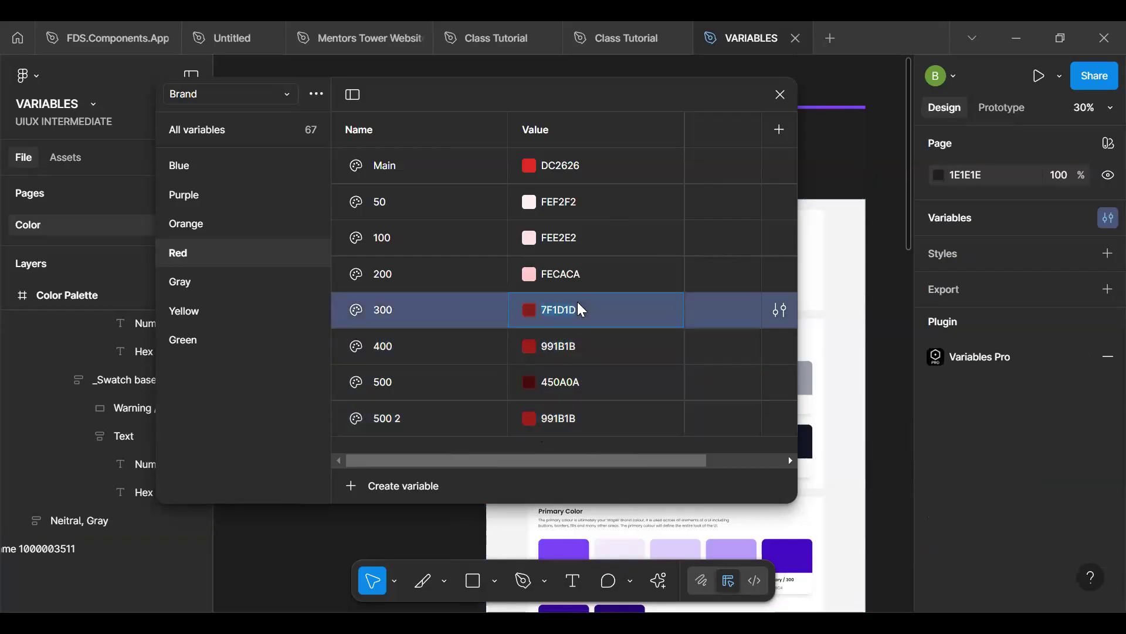
{"action": "left_click", "coordinate": [576, 355]}
{"action": "key", "text": "Return"}
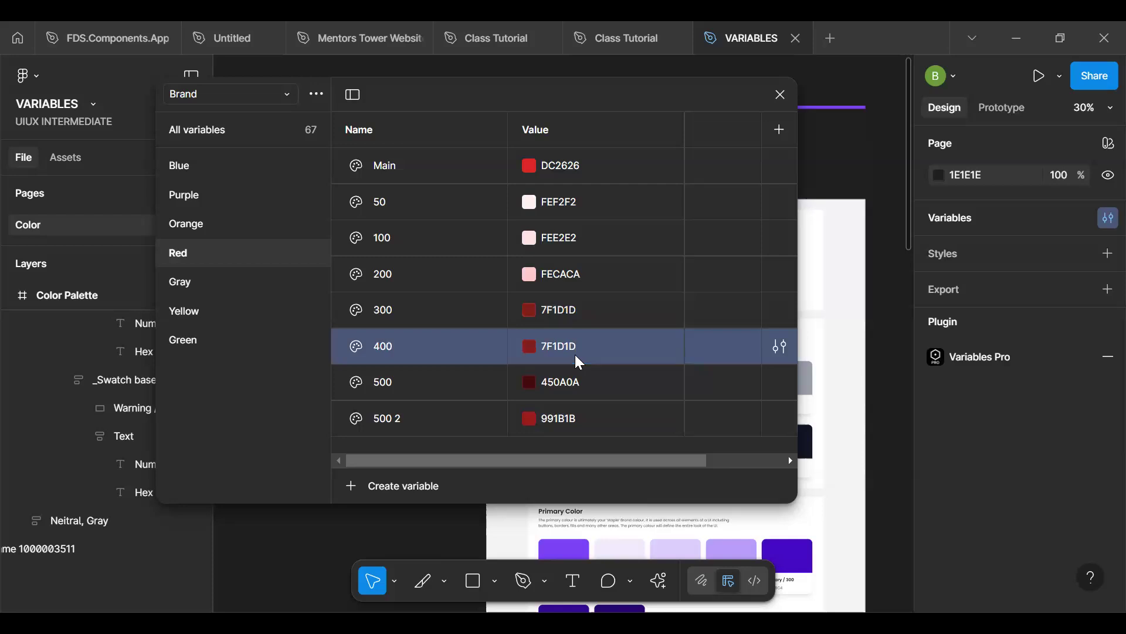
{"action": "left_click", "coordinate": [566, 414]}
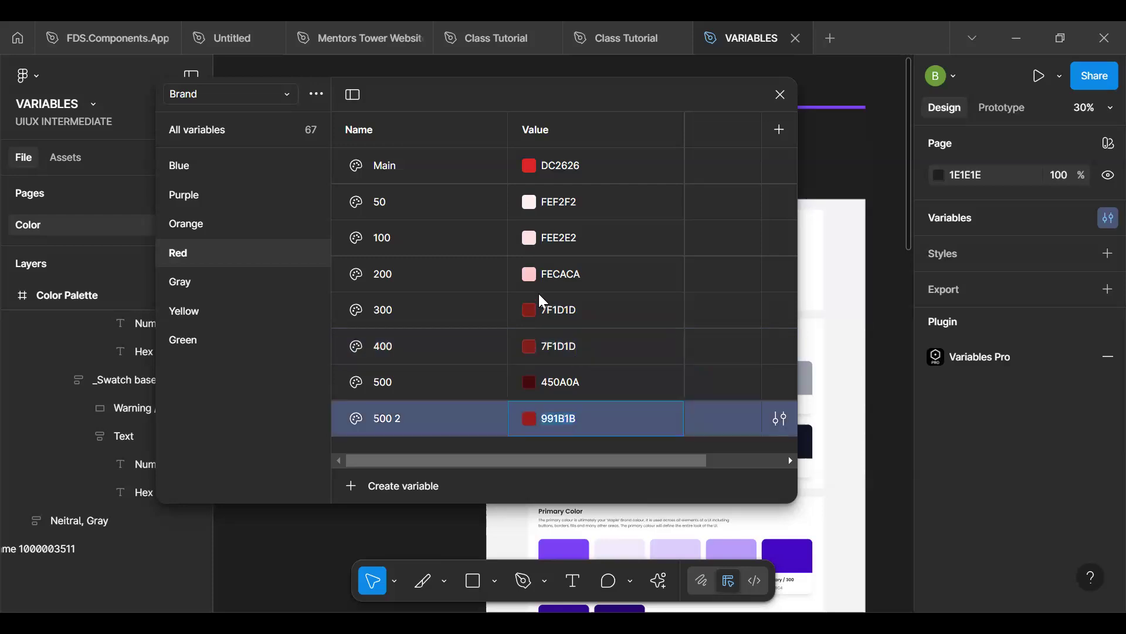
{"action": "left_click", "coordinate": [562, 313]}
{"action": "key", "text": "Return"}
- Delete the duplicate variable 500 2 holding 991B1B from the Red group
{"action": "left_click", "coordinate": [472, 417]}
{"action": "right_click", "coordinate": [482, 414]}
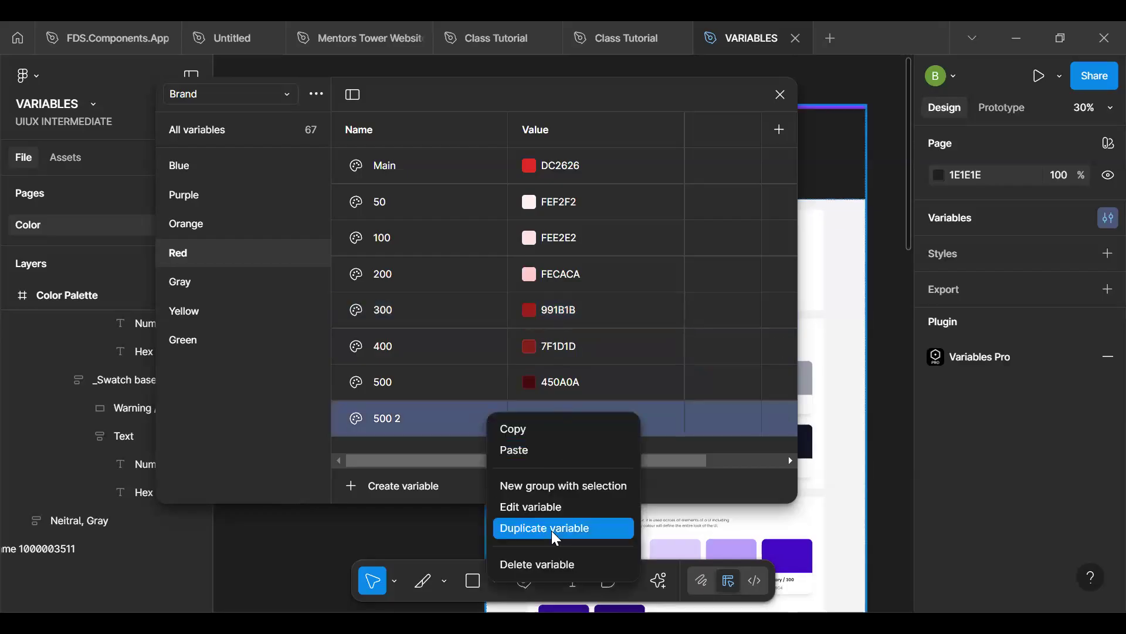
{"action": "left_click", "coordinate": [548, 562]}
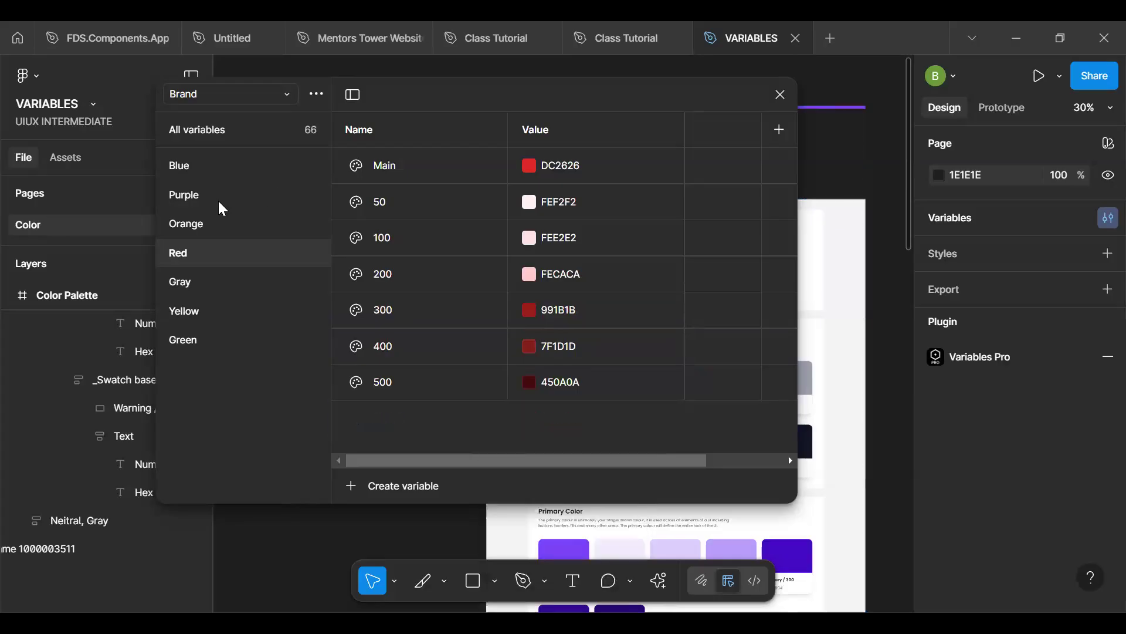
- Check the library colours offered for the Error variable in the Mapped collection's Text group
{"action": "left_click", "coordinate": [197, 95]}
{"action": "left_click", "coordinate": [216, 164]}
{"action": "scroll", "coordinate": [554, 380], "scroll_direction": "down", "scroll_amount": 1}
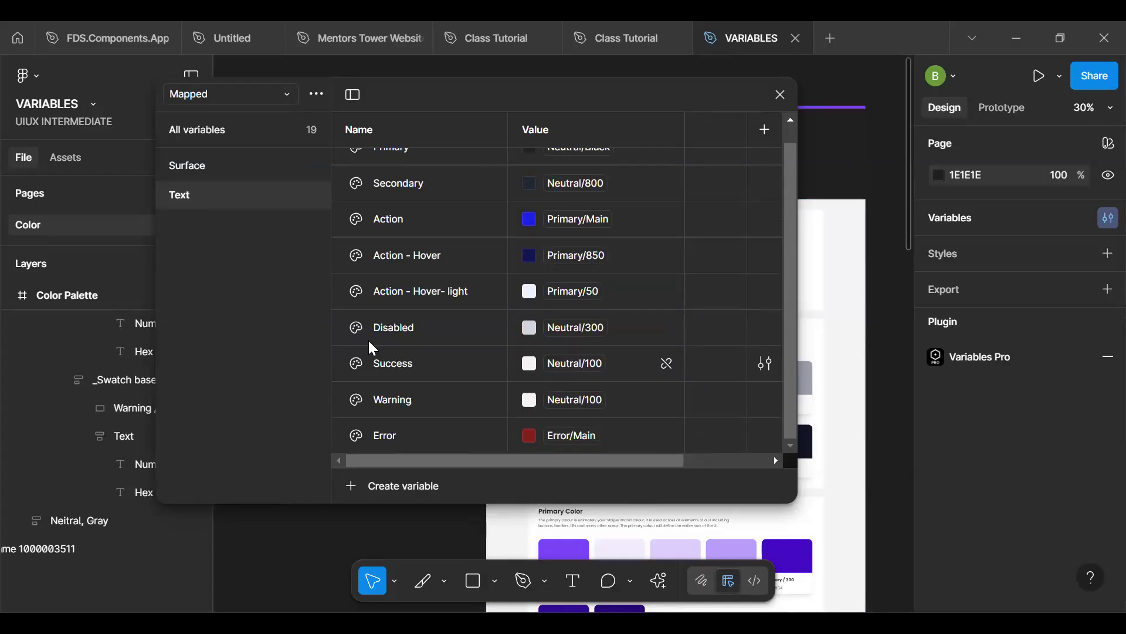
{"action": "left_click", "coordinate": [578, 437]}
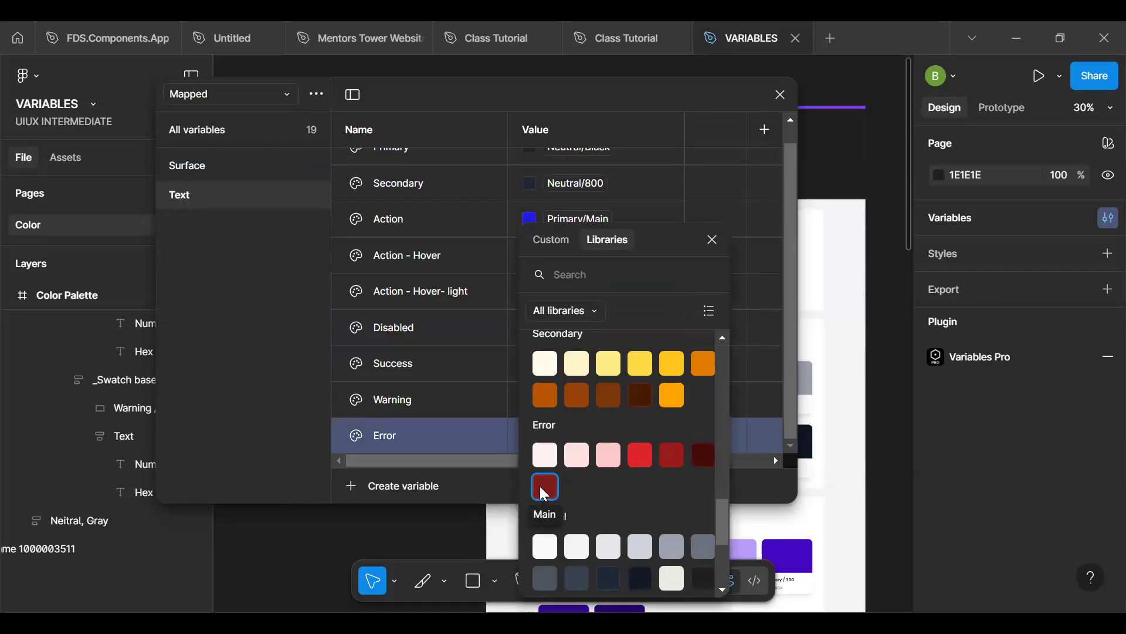
- Set the Main variable in the Alias collection's Error group to DC2626, copied from its 300 variable
{"action": "left_click", "coordinate": [235, 94]}
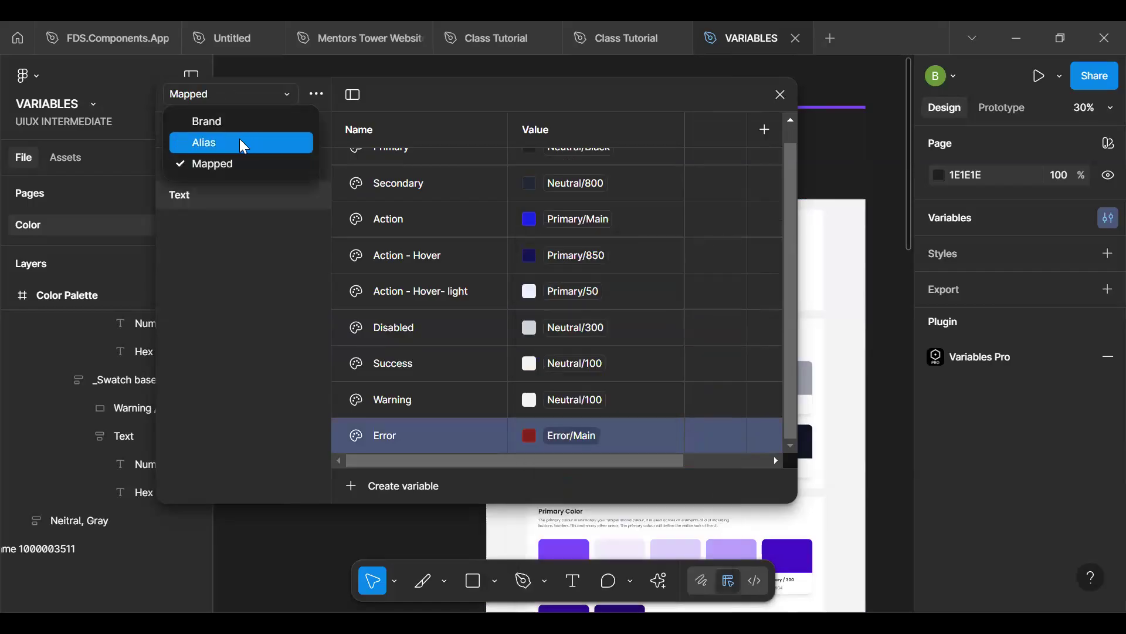
{"action": "left_click", "coordinate": [227, 142]}
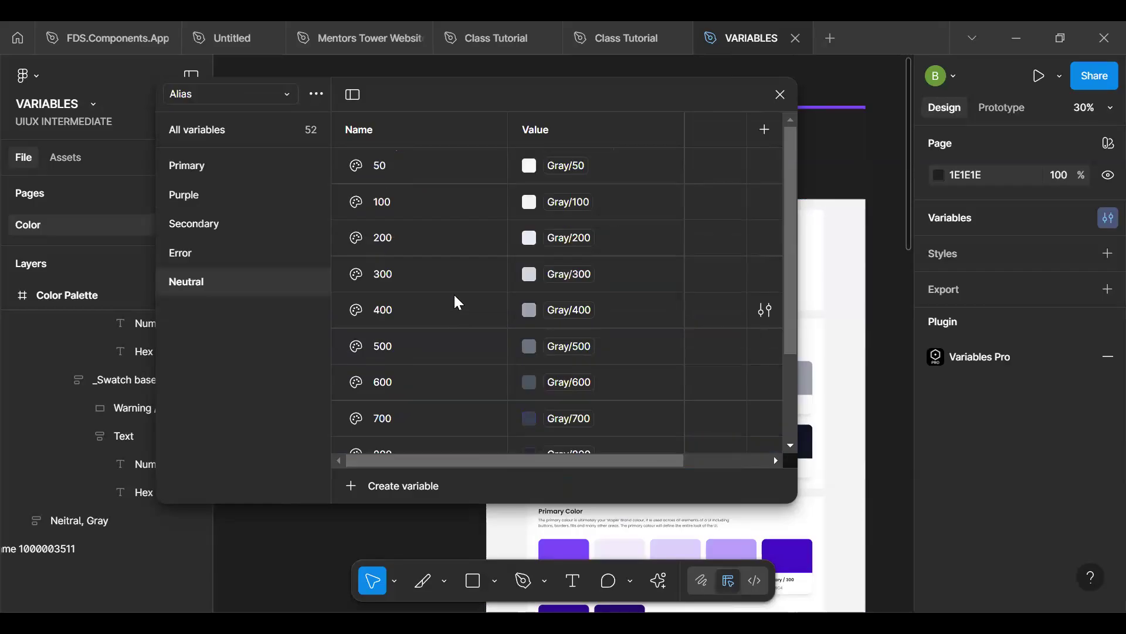
{"action": "scroll", "coordinate": [558, 351], "scroll_direction": "down", "scroll_amount": 3}
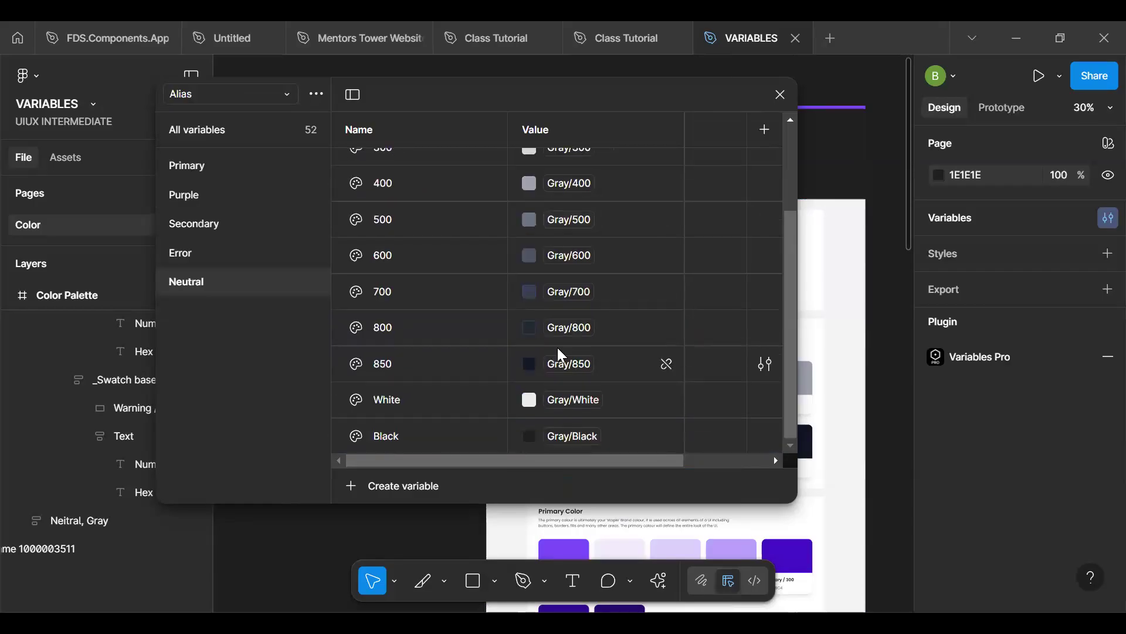
{"action": "left_click", "coordinate": [240, 256]}
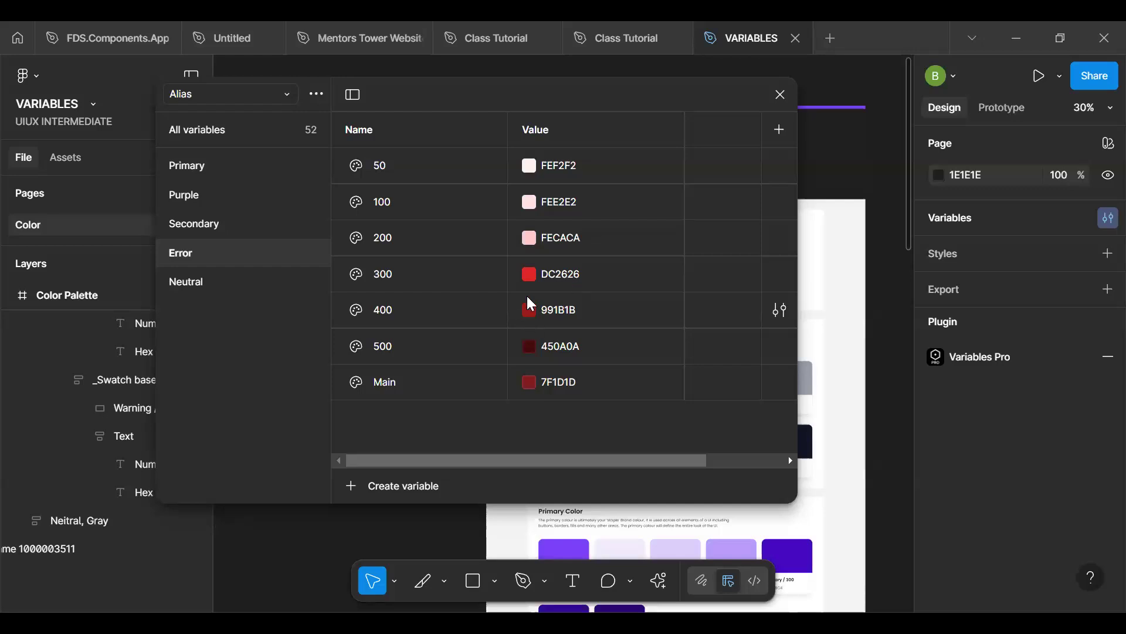
{"action": "left_click", "coordinate": [575, 280]}
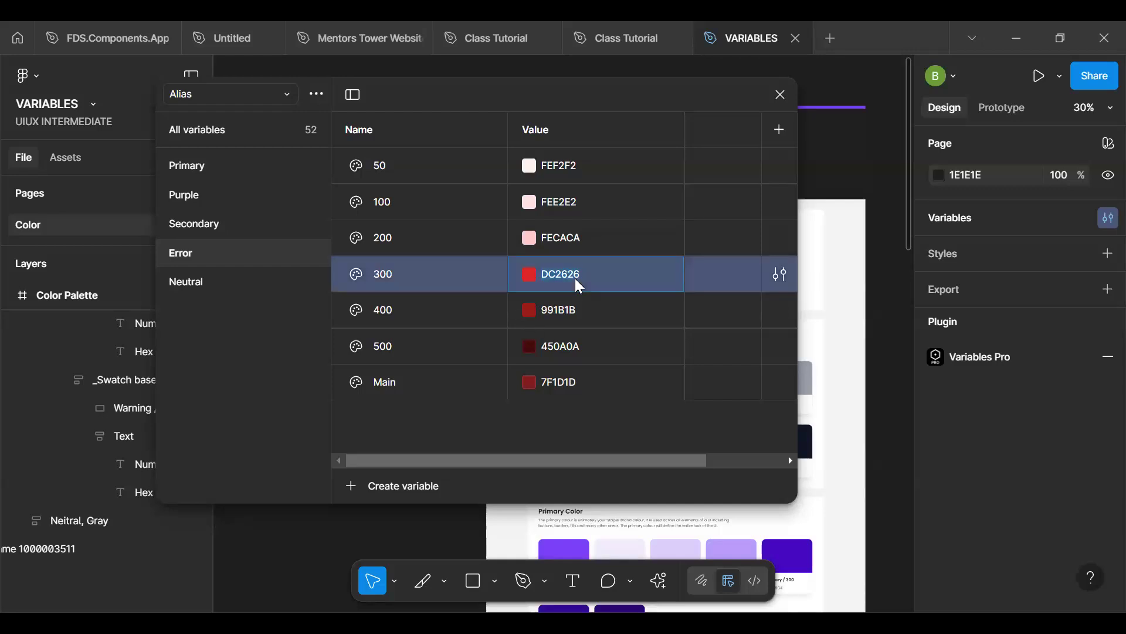
{"action": "left_click", "coordinate": [581, 379]}
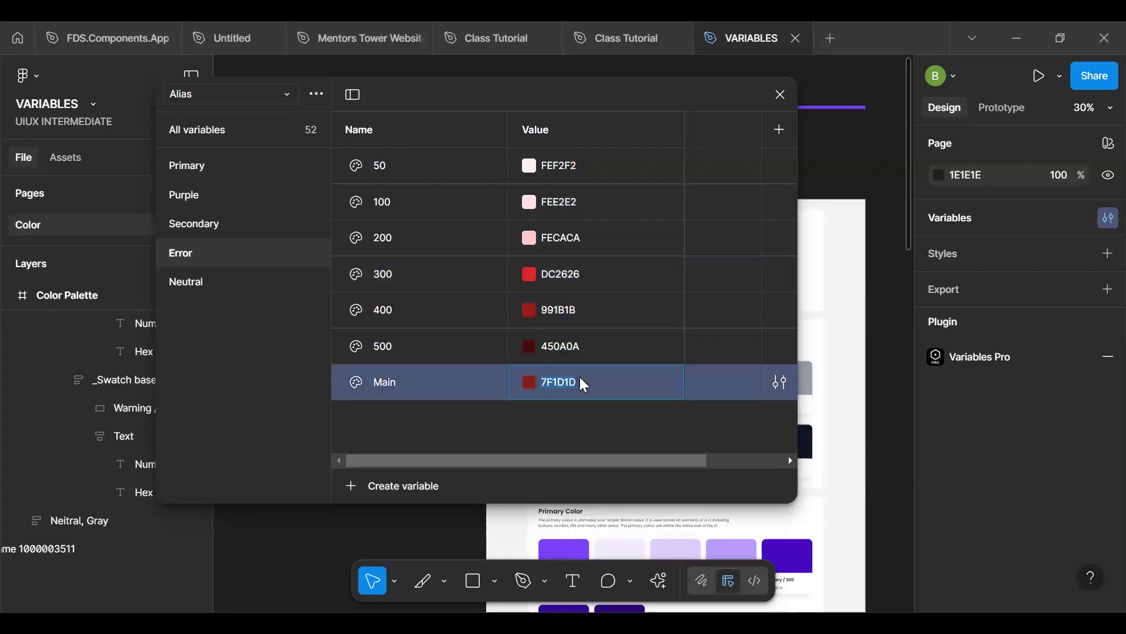
{"action": "key", "text": "Return"}
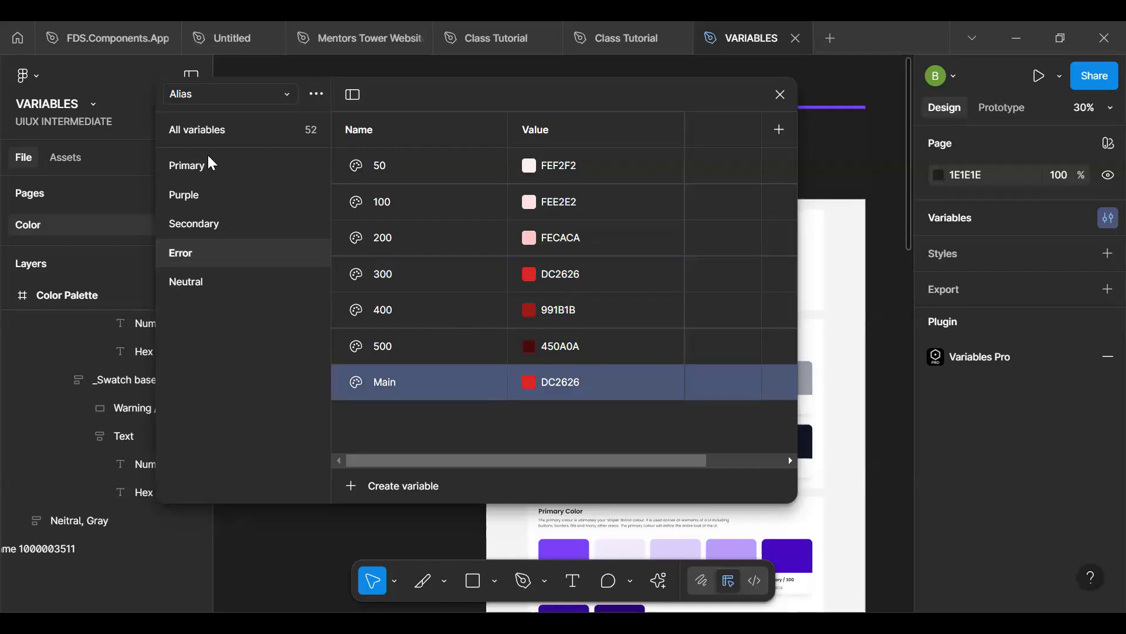
- Try to copy the 300 value from the Brand collection's Red group into the Alias collection's Error 300 variable
{"action": "left_click", "coordinate": [207, 98]}
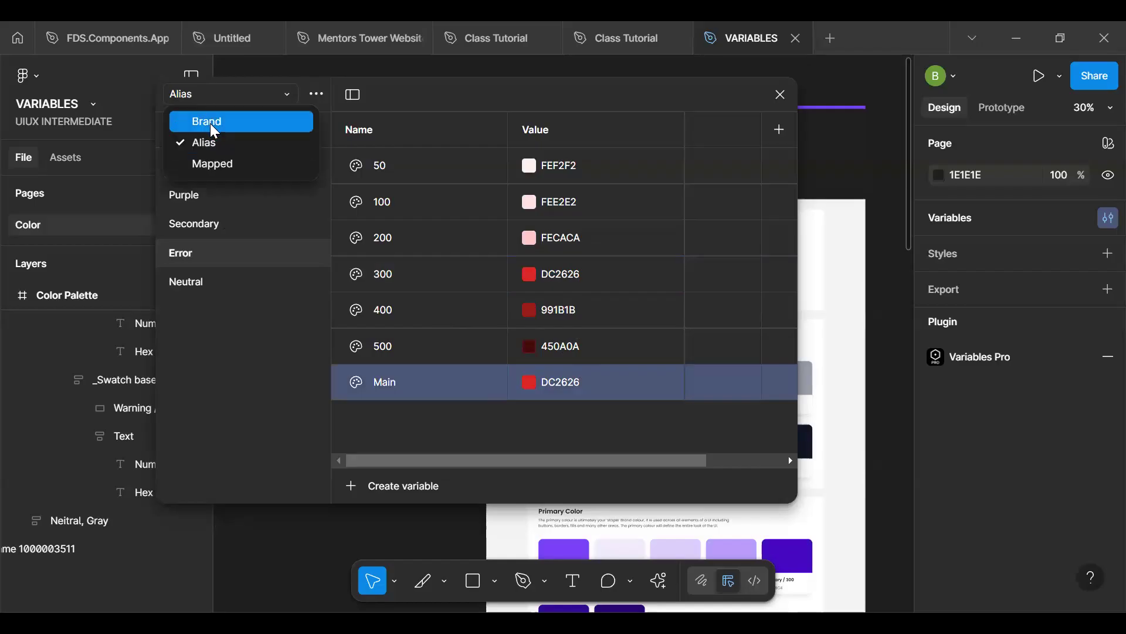
{"action": "left_click", "coordinate": [210, 123]}
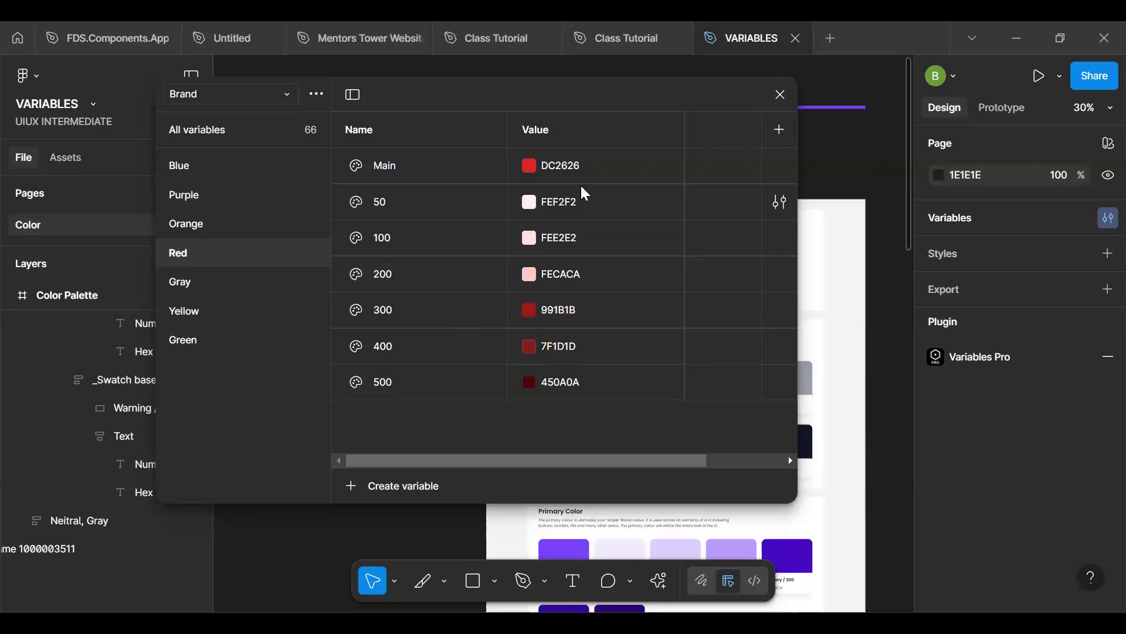
{"action": "left_click", "coordinate": [583, 325]}
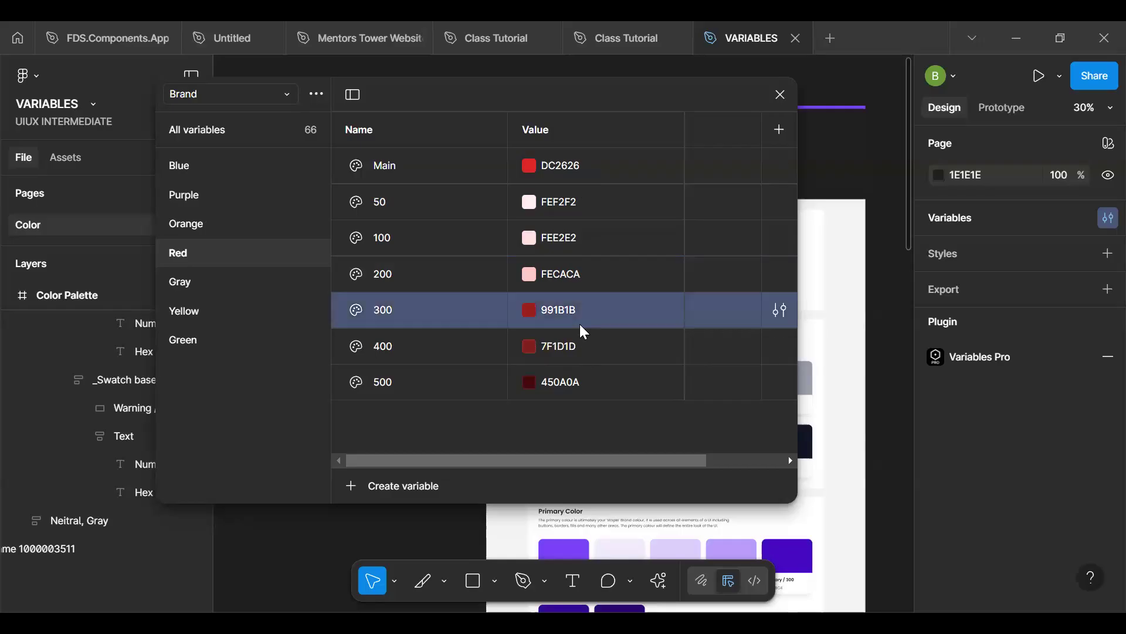
{"action": "left_click", "coordinate": [565, 312]}
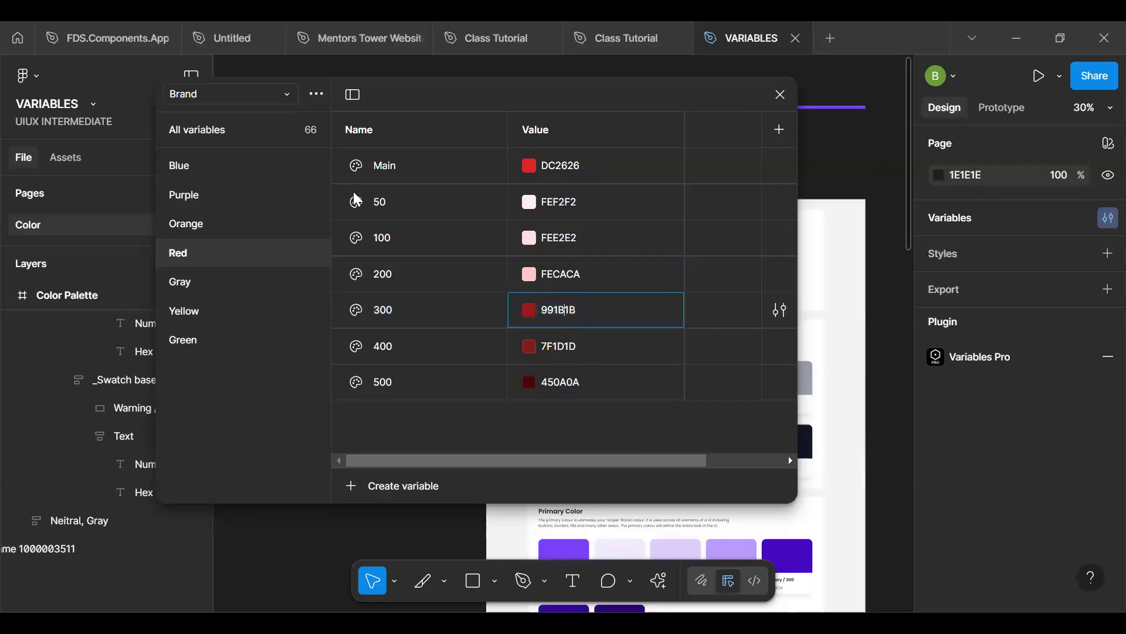
{"action": "left_click", "coordinate": [201, 96]}
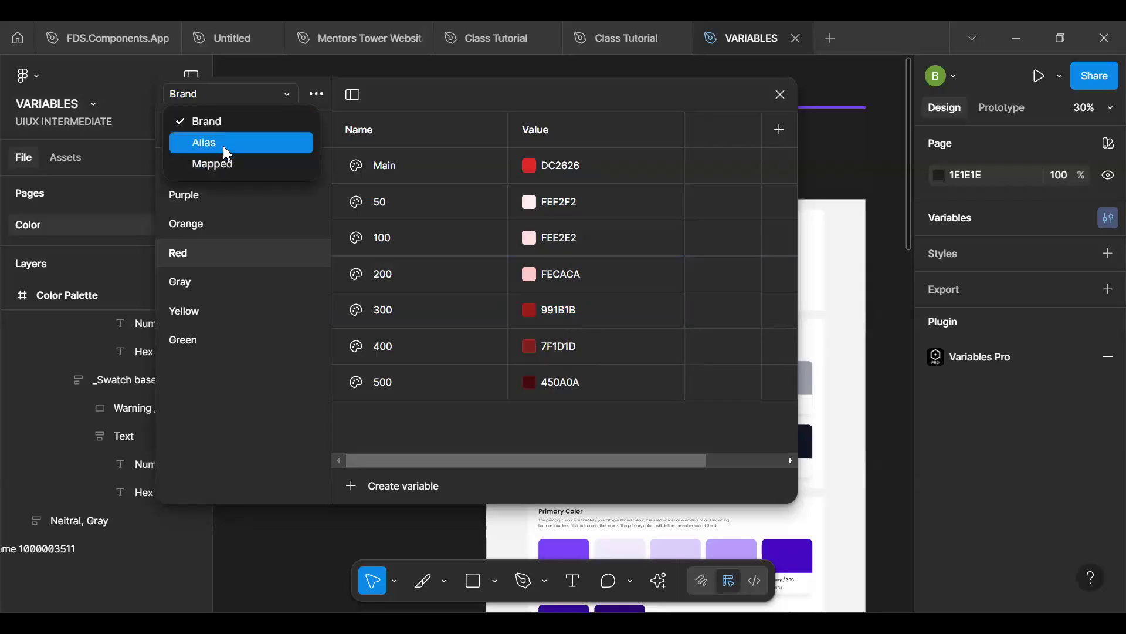
{"action": "left_click", "coordinate": [222, 146]}
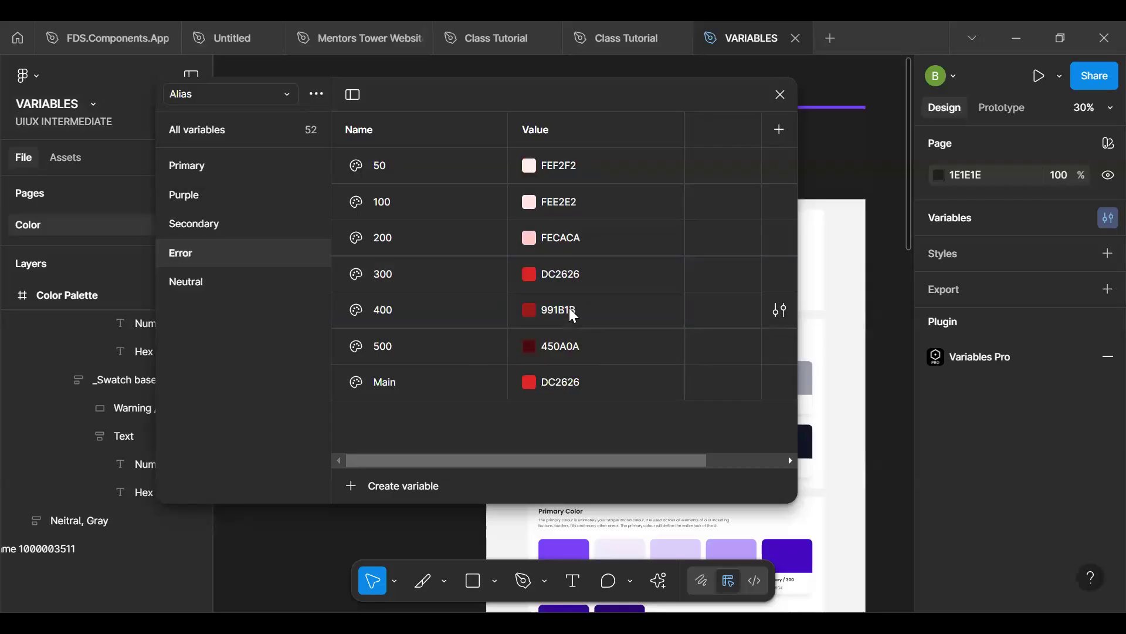
{"action": "left_click", "coordinate": [577, 280]}
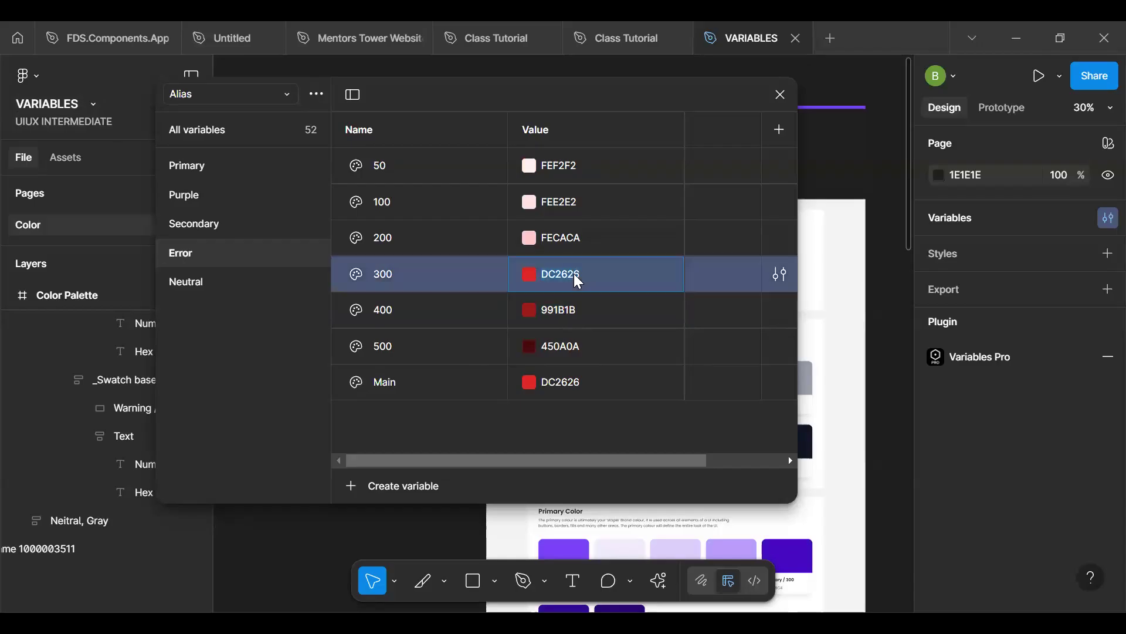
{"action": "left_click", "coordinate": [604, 342]}
- Set the 300 variable in the Alias collection's Error group to 991B1B, copied from the Brand collection's Red 300 variable
{"action": "left_click", "coordinate": [249, 92]}
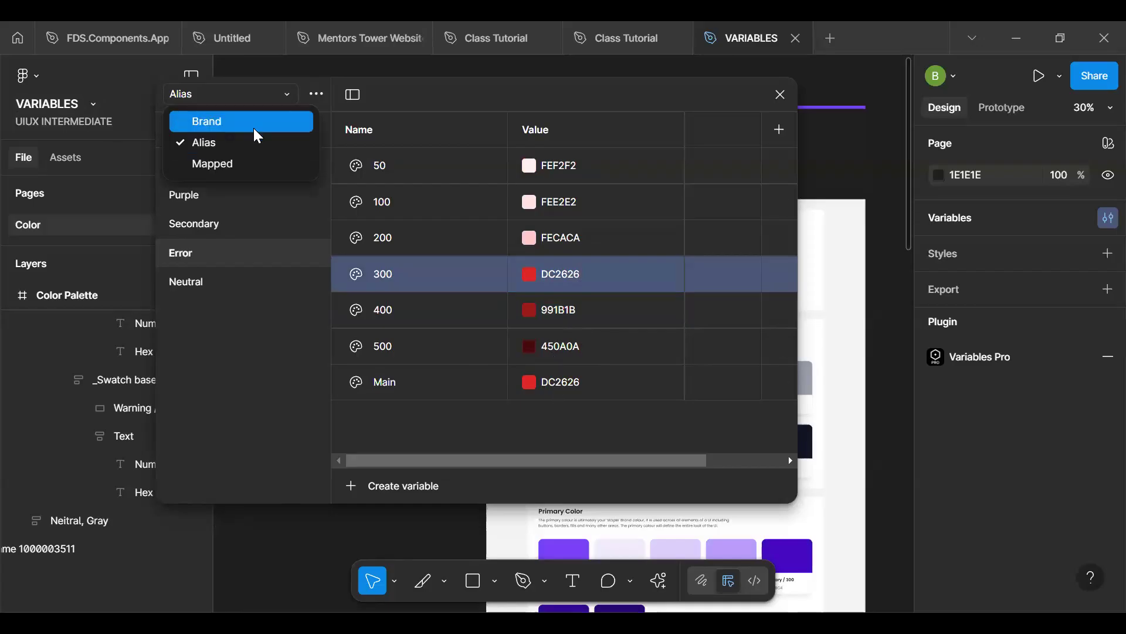
{"action": "left_click", "coordinate": [254, 125]}
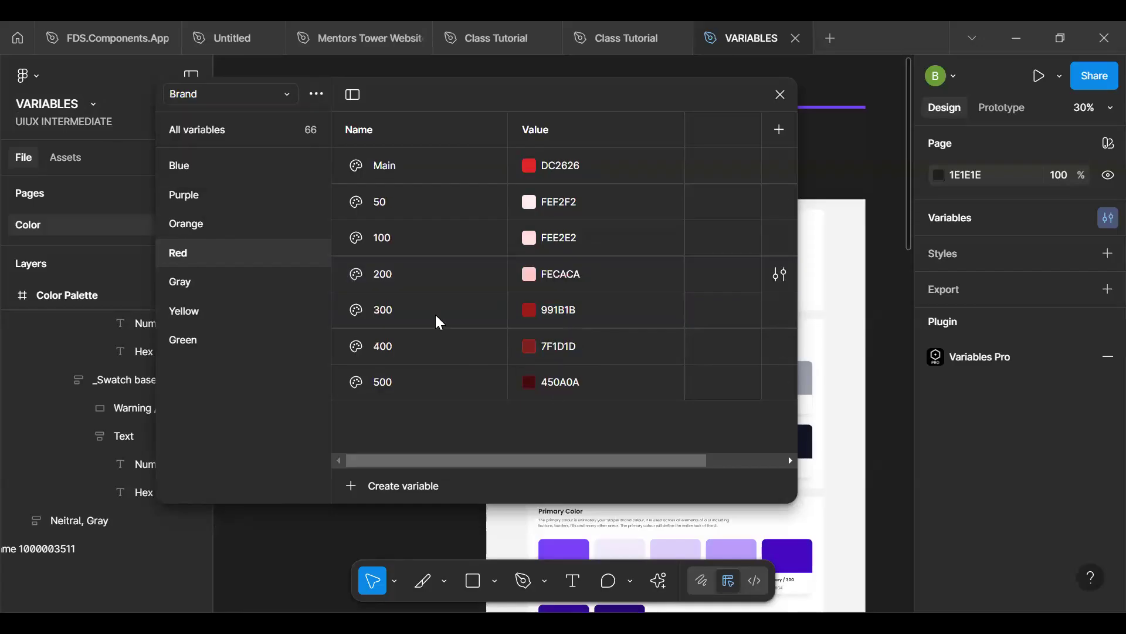
{"action": "double_click", "coordinate": [568, 311]}
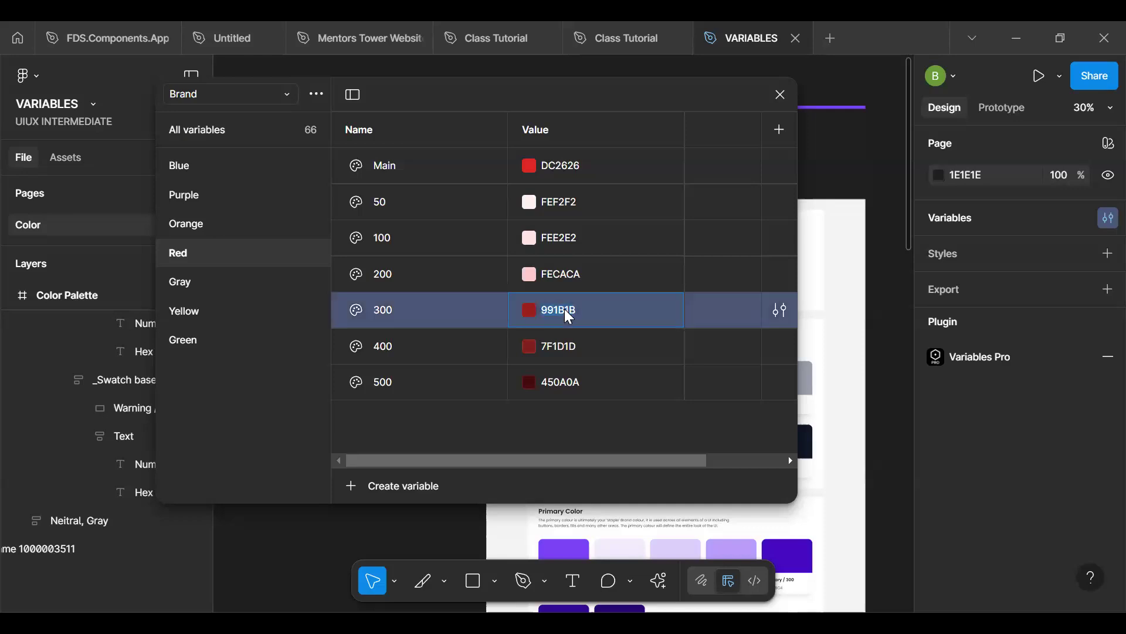
{"action": "left_click", "coordinate": [224, 96]}
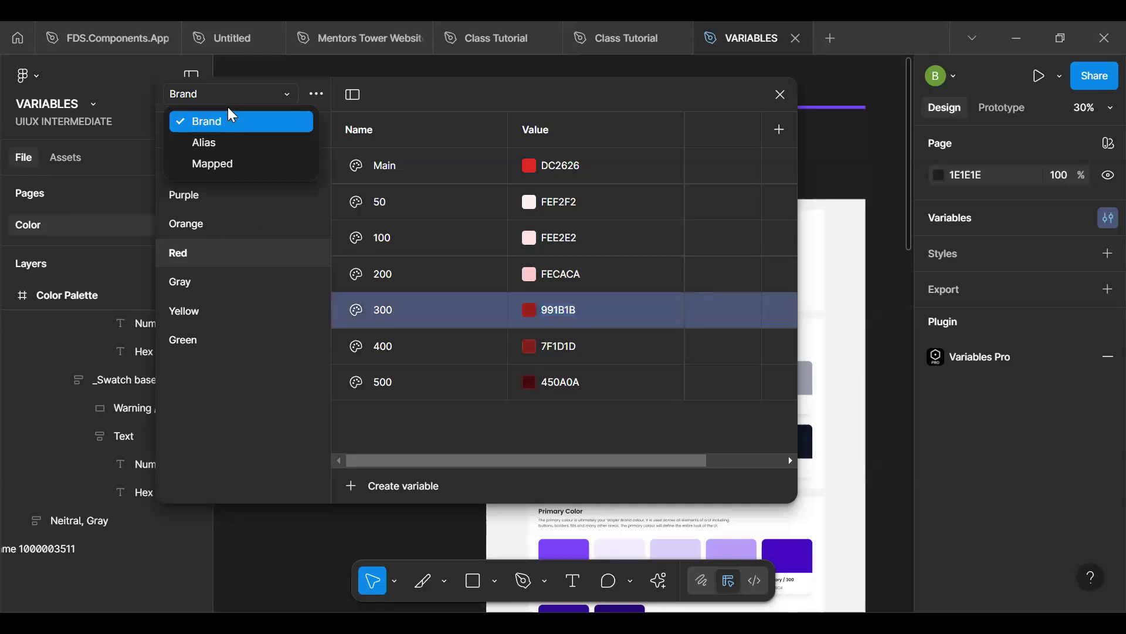
{"action": "left_click", "coordinate": [229, 150]}
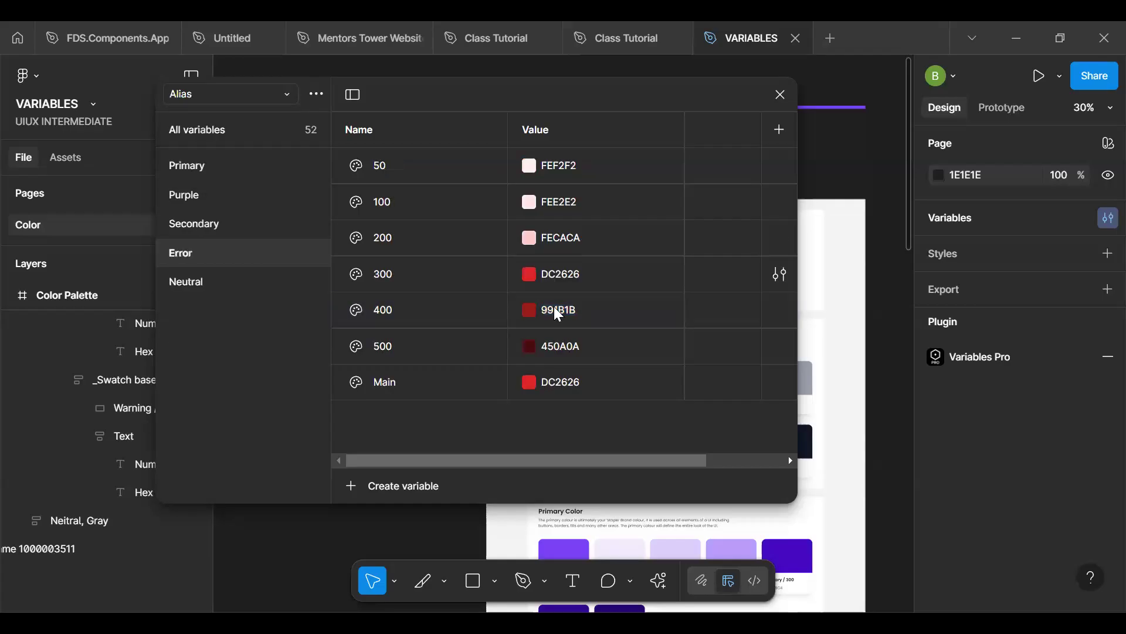
{"action": "left_click", "coordinate": [583, 271]}
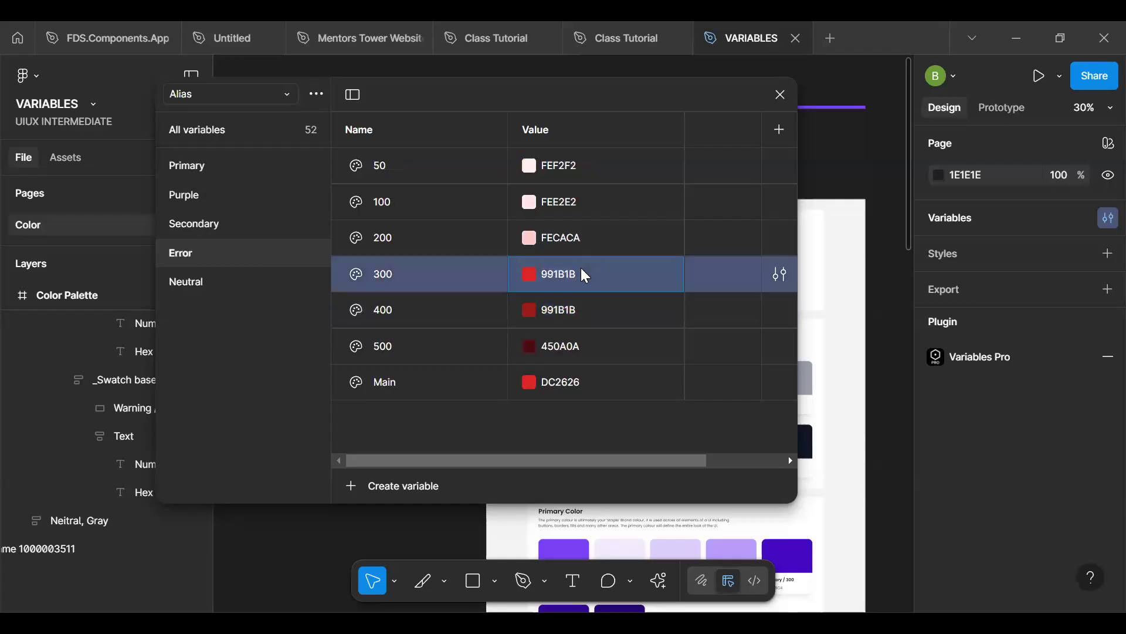
{"action": "type", "text": "991B1B"}
{"action": "key", "text": "Return"}
- Set the Alias Error group's 400 variable to 7F1D1D, copied from the Brand collection's Red 400 variable
{"action": "left_click", "coordinate": [245, 94]}
{"action": "left_click", "coordinate": [248, 119]}
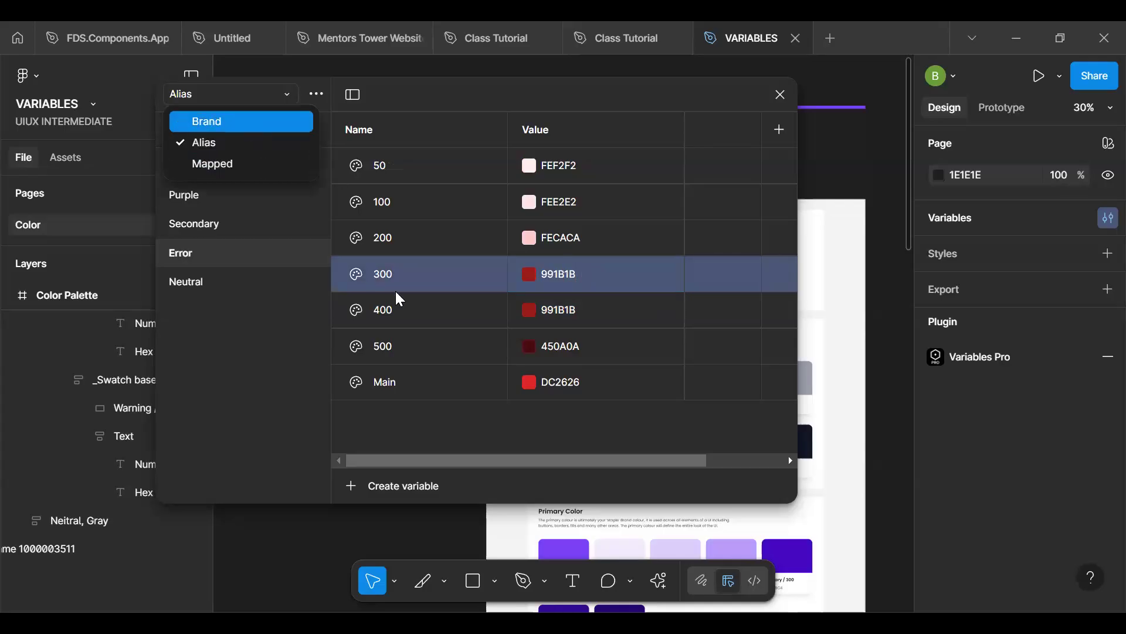
{"action": "left_click", "coordinate": [566, 351]}
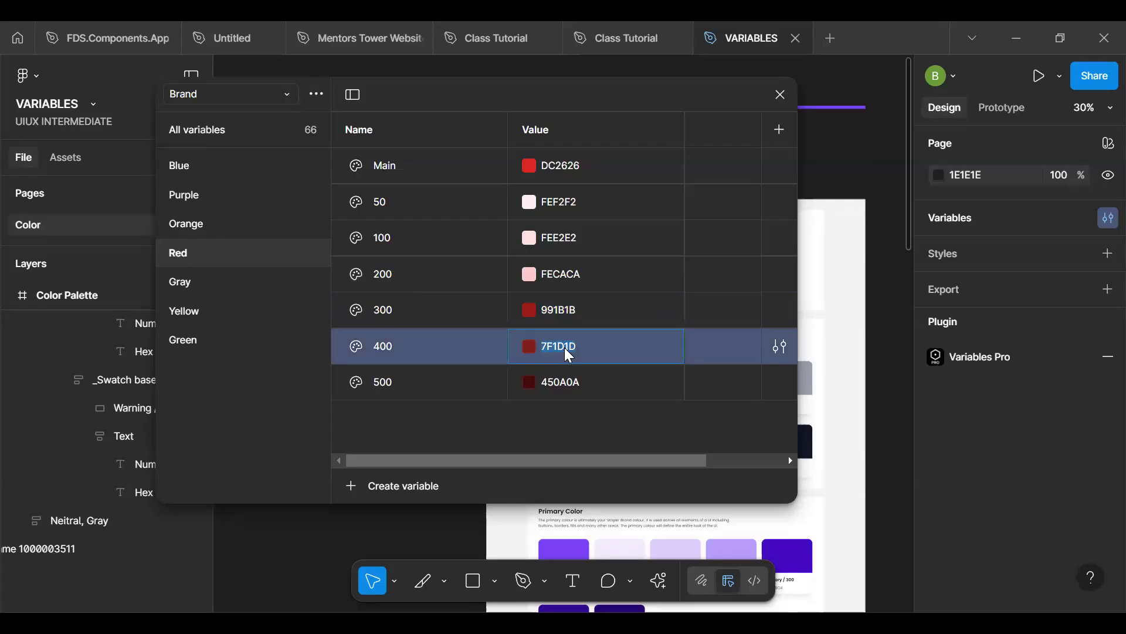
{"action": "left_click", "coordinate": [202, 91]}
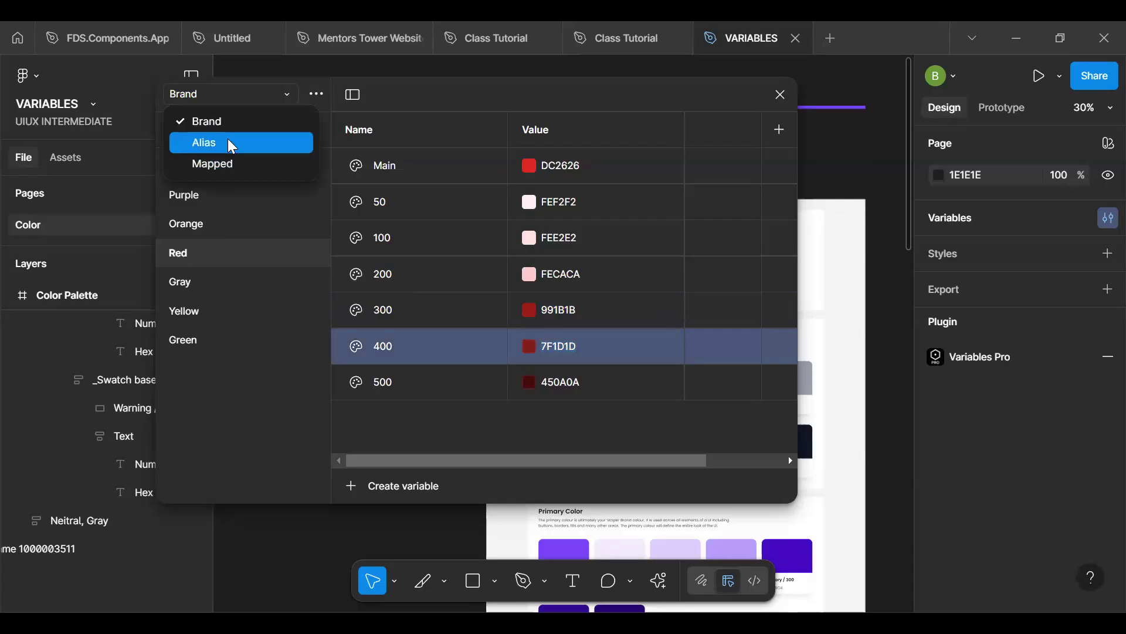
{"action": "left_click", "coordinate": [228, 141]}
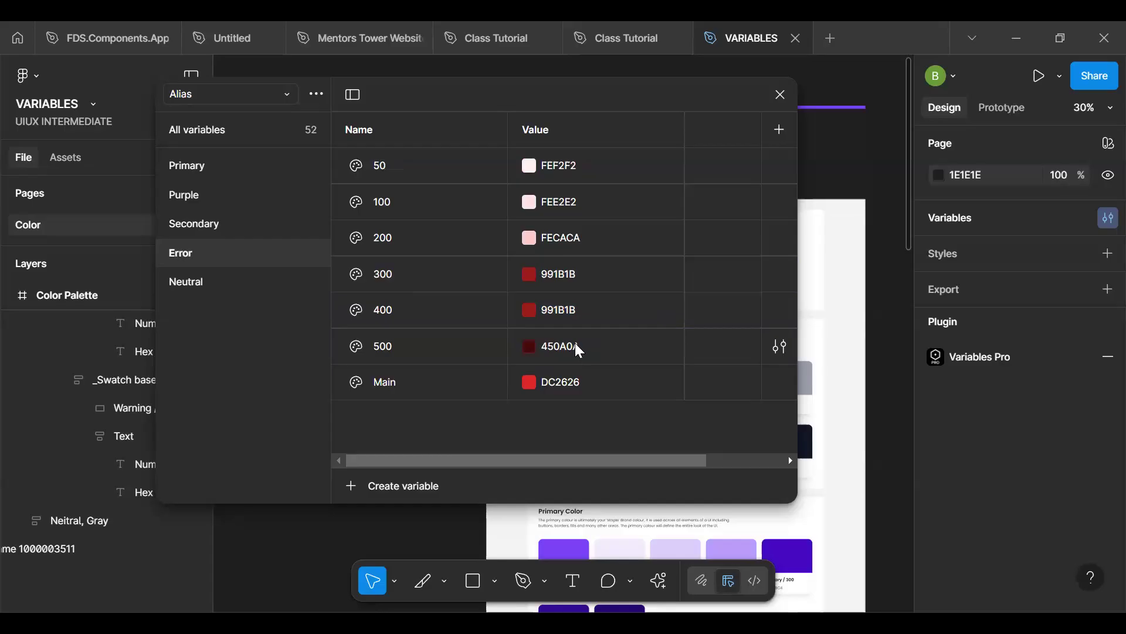
{"action": "left_click", "coordinate": [575, 305]}
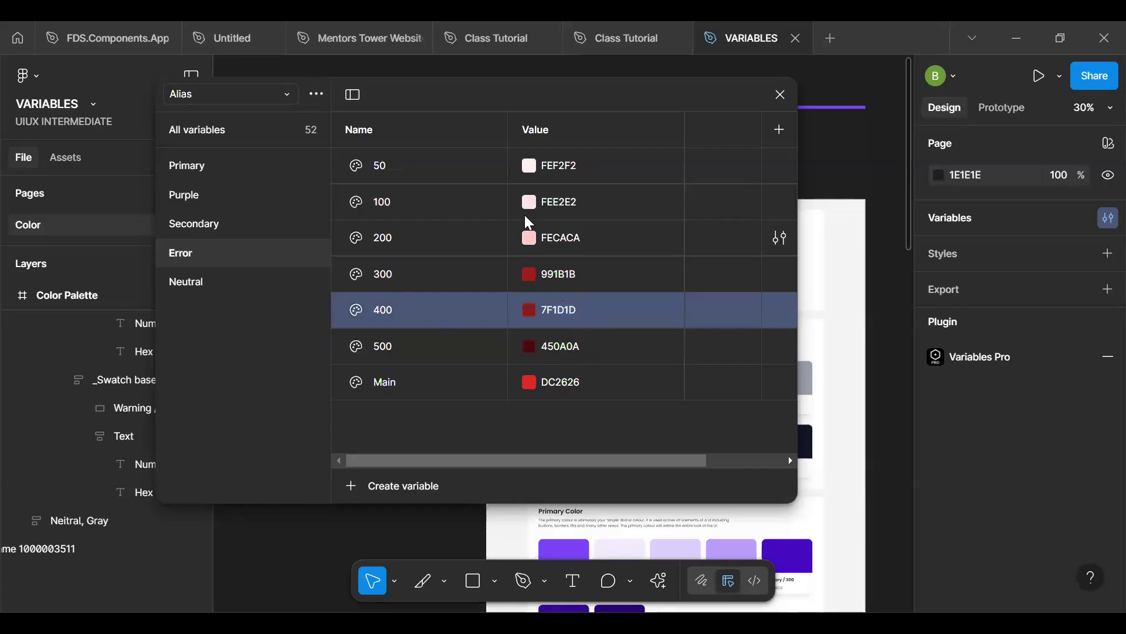
- Check the Error shades in the library colours offered for the Error variable in the Mapped collection's Text group
{"action": "left_click", "coordinate": [224, 100]}
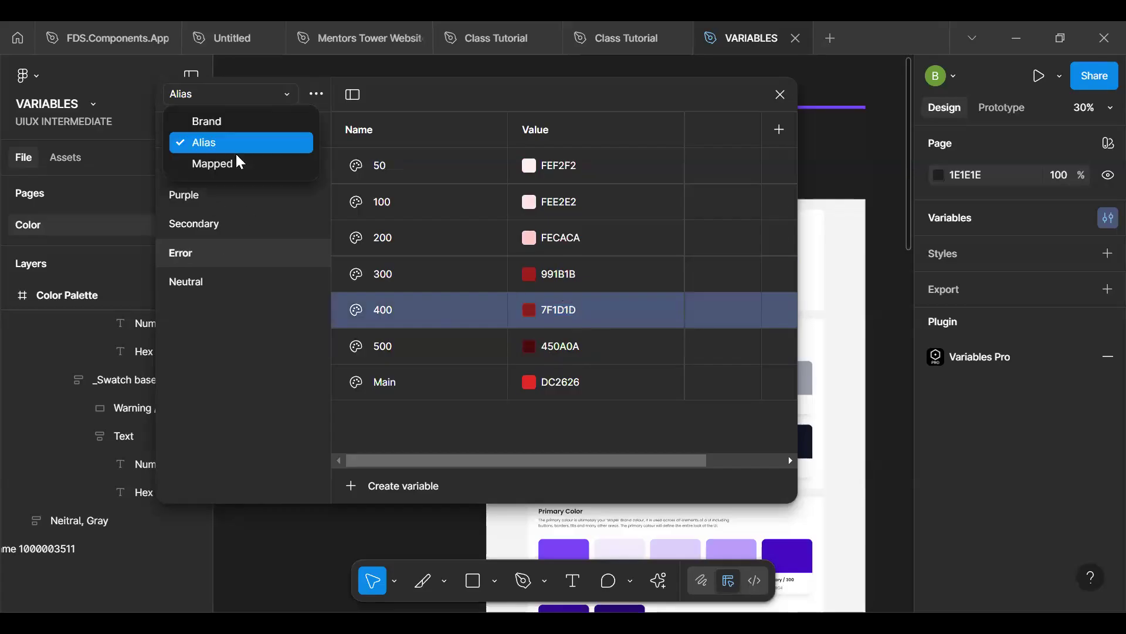
{"action": "left_click", "coordinate": [234, 158]}
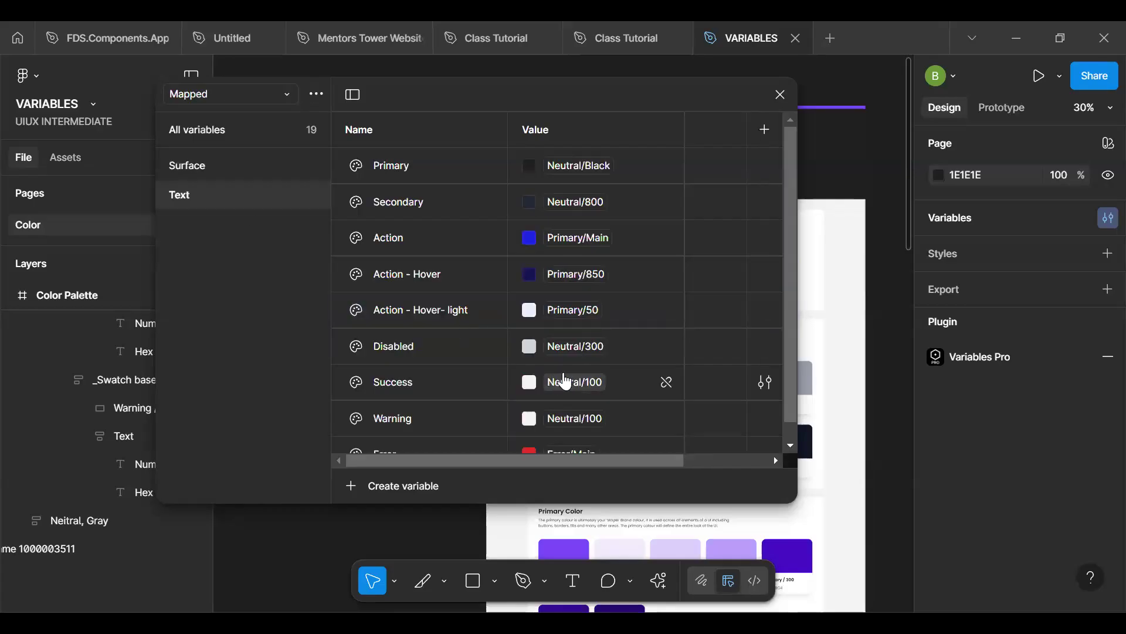
{"action": "scroll", "coordinate": [565, 382], "scroll_direction": "down", "scroll_amount": 1}
{"action": "left_click", "coordinate": [574, 447]}
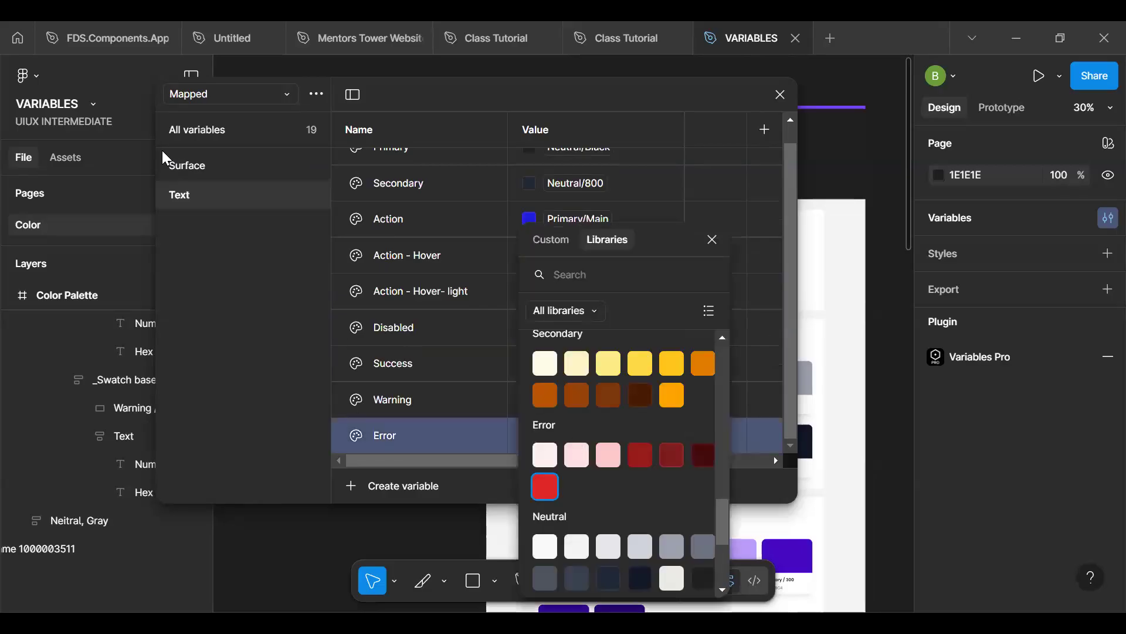
- Link the Main variable in the Alias collection's Error group to the Brand library colour Red/Main
{"action": "left_click", "coordinate": [220, 94]}
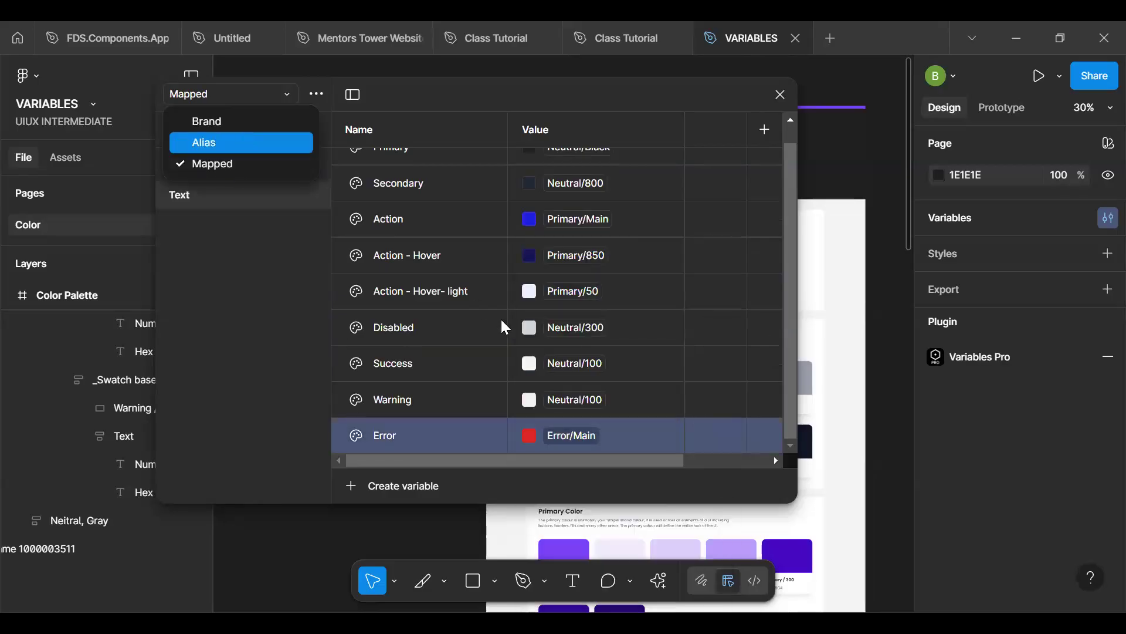
{"action": "left_click", "coordinate": [239, 137]}
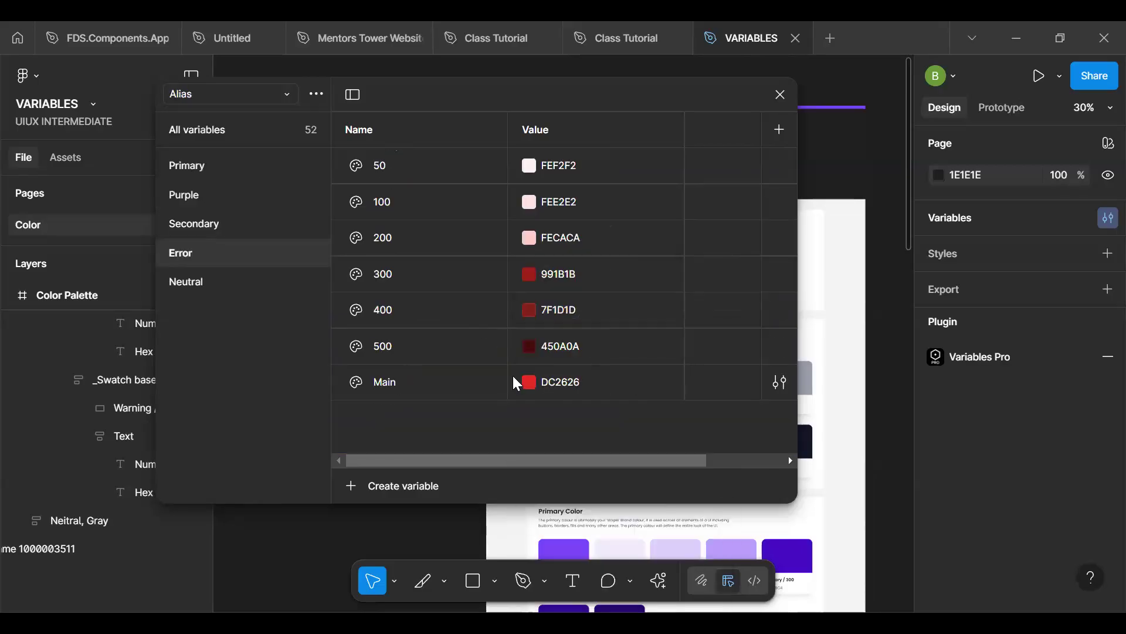
{"action": "left_click", "coordinate": [529, 382]}
{"action": "left_click", "coordinate": [613, 214]}
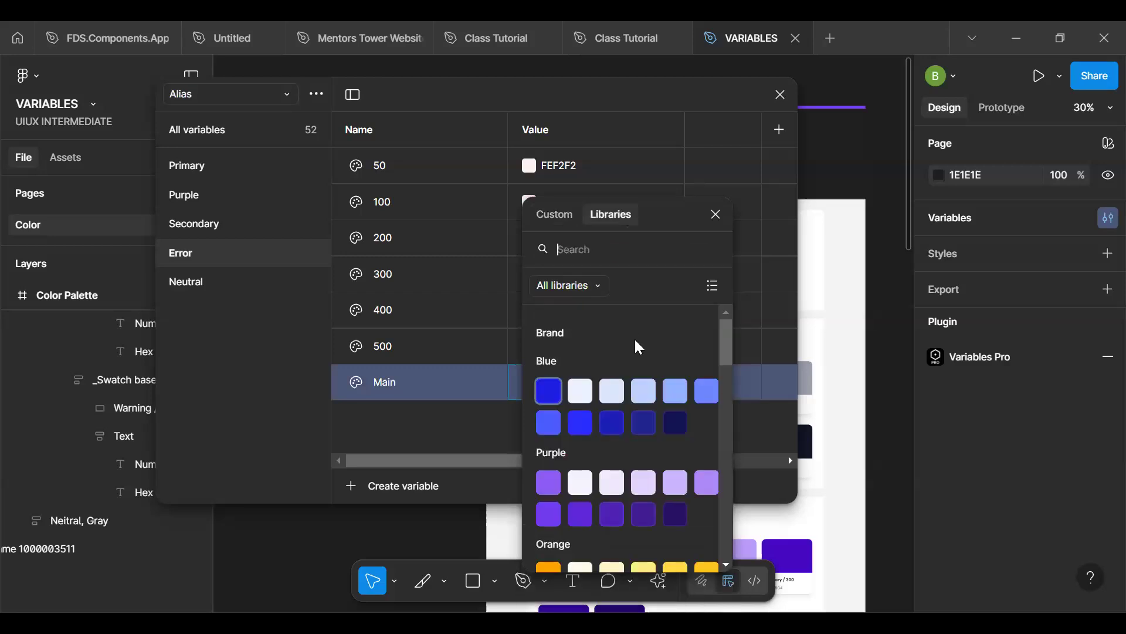
{"action": "scroll", "coordinate": [636, 343], "scroll_direction": "down", "scroll_amount": 3}
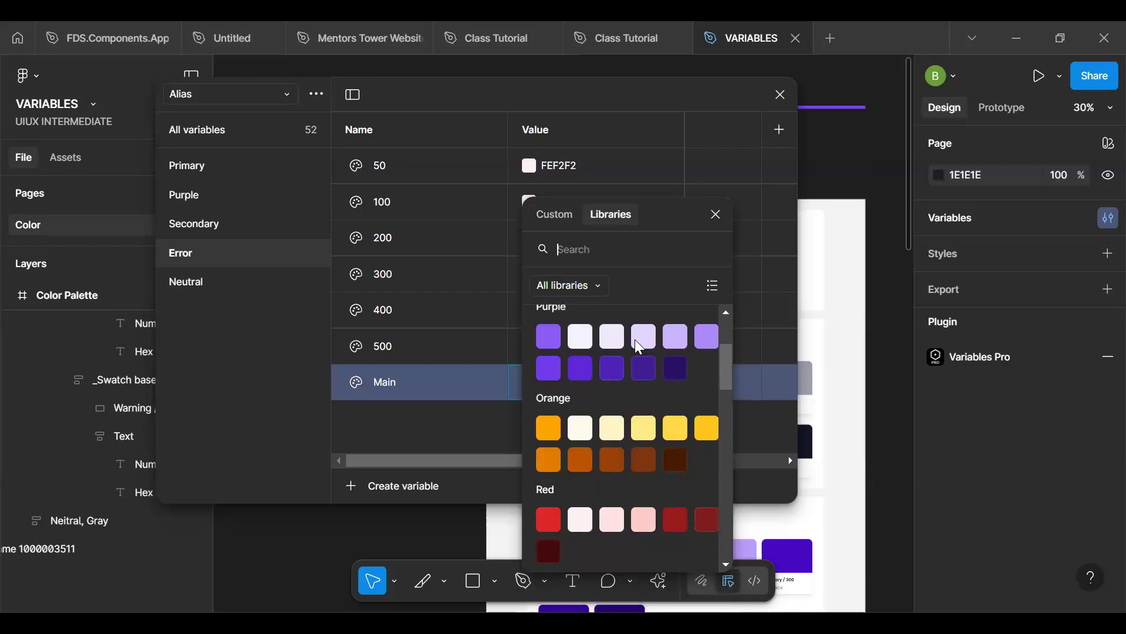
{"action": "scroll", "coordinate": [636, 339], "scroll_direction": "down", "scroll_amount": 5}
{"action": "scroll", "coordinate": [635, 338], "scroll_direction": "up", "scroll_amount": 3}
{"action": "scroll", "coordinate": [634, 338], "scroll_direction": "down", "scroll_amount": 3}
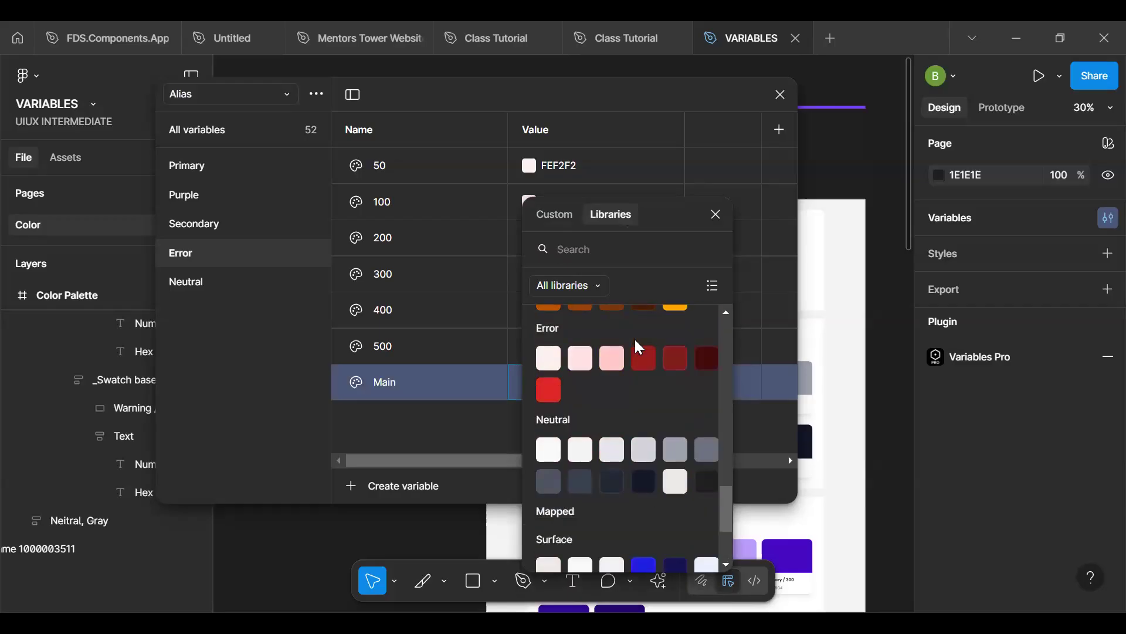
{"action": "left_click_drag", "start_coordinate": [724, 520], "coordinate": [719, 388]}
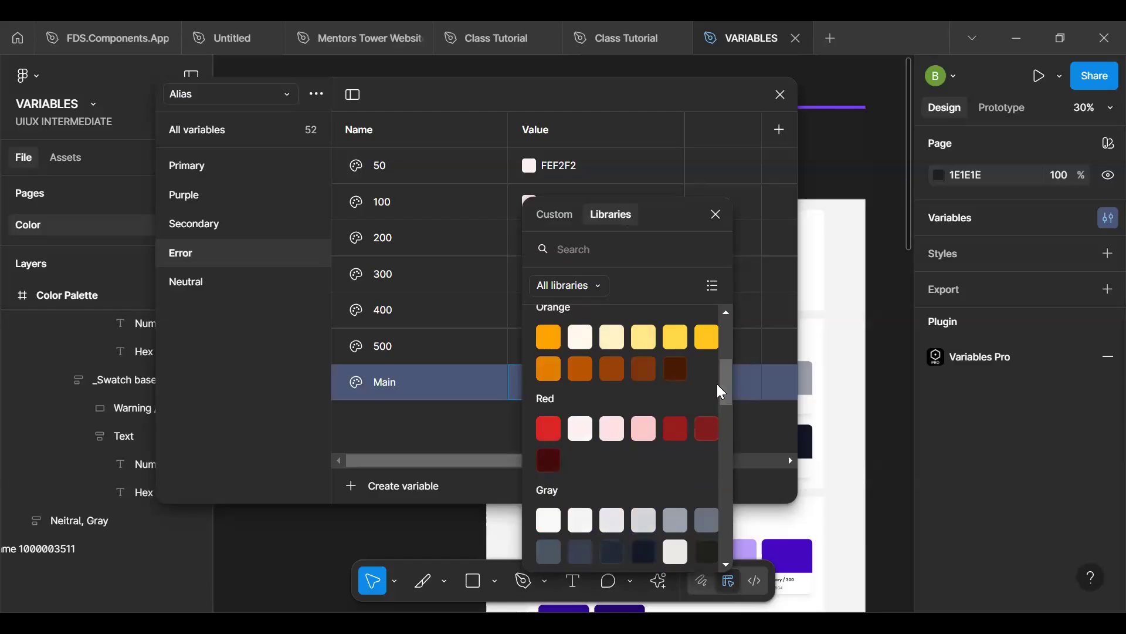
{"action": "left_click", "coordinate": [548, 426]}
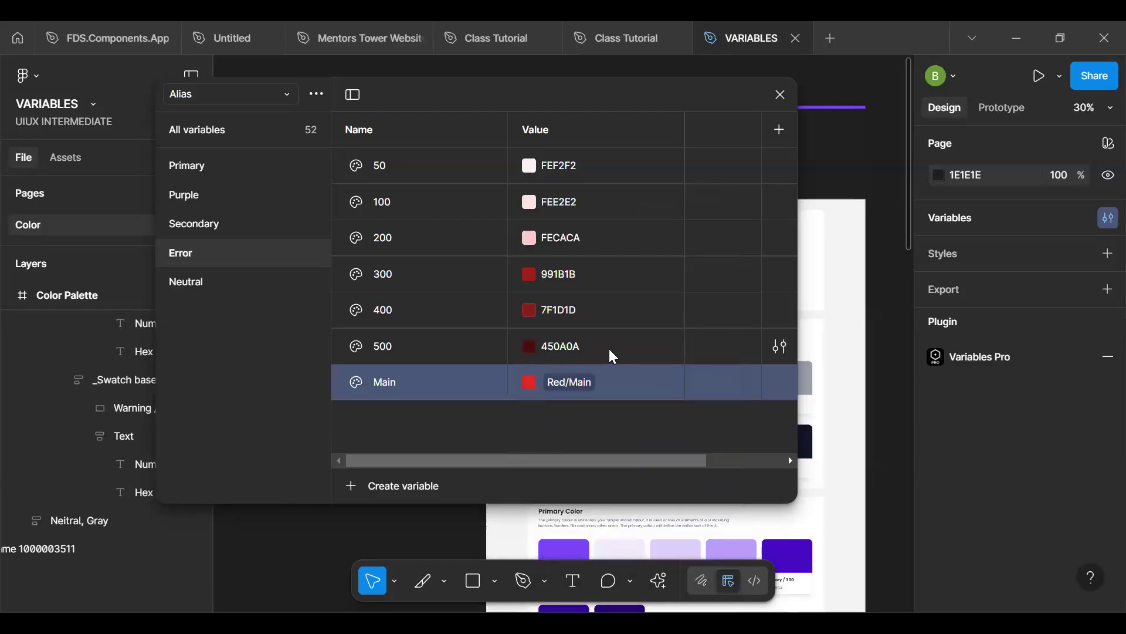
- Link the Error group's 500 variable to the Brand colour Red/500, searching the libraries for 500
{"action": "left_click", "coordinate": [528, 347]}
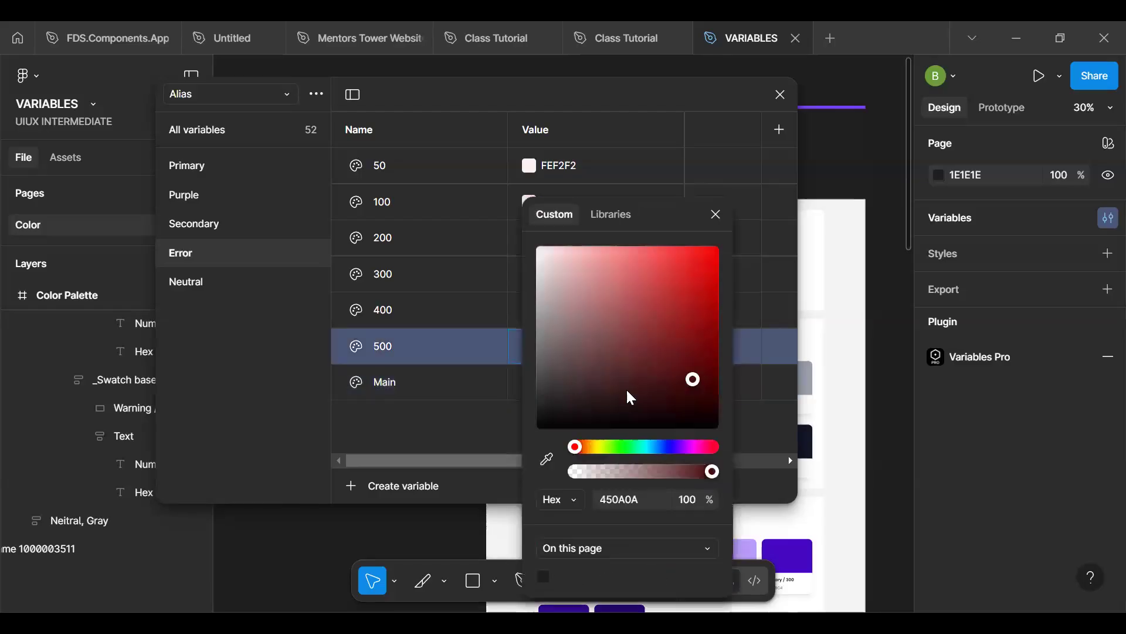
{"action": "left_click", "coordinate": [621, 216]}
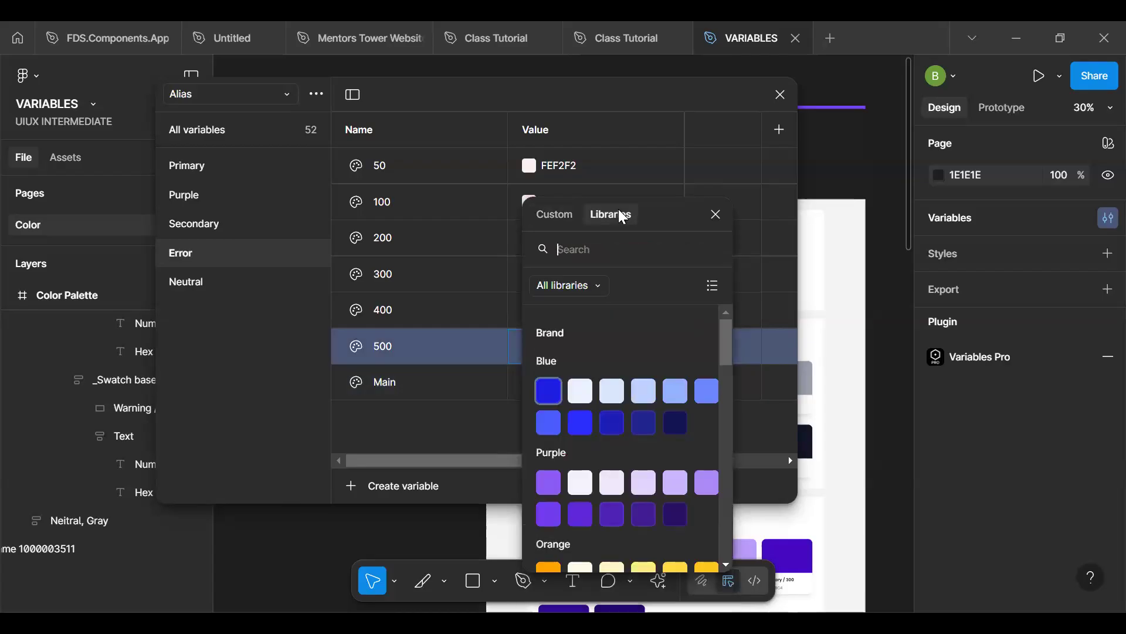
{"action": "type", "text": "500"}
{"action": "scroll", "coordinate": [724, 337], "scroll_direction": "down", "scroll_amount": 3}
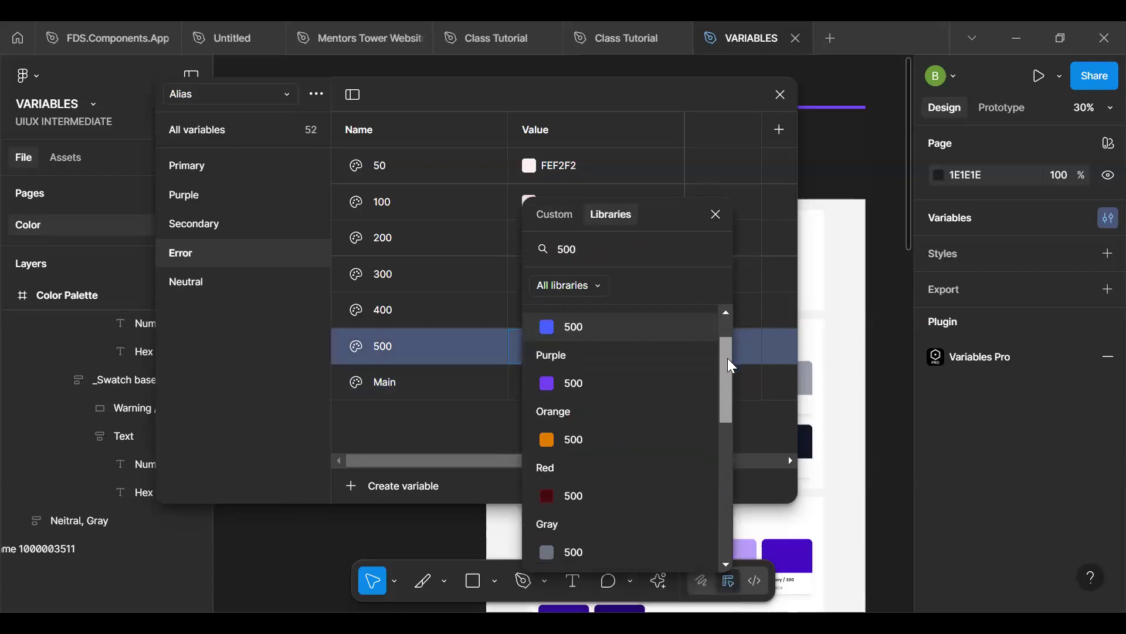
{"action": "scroll", "coordinate": [623, 381], "scroll_direction": "down", "scroll_amount": 1}
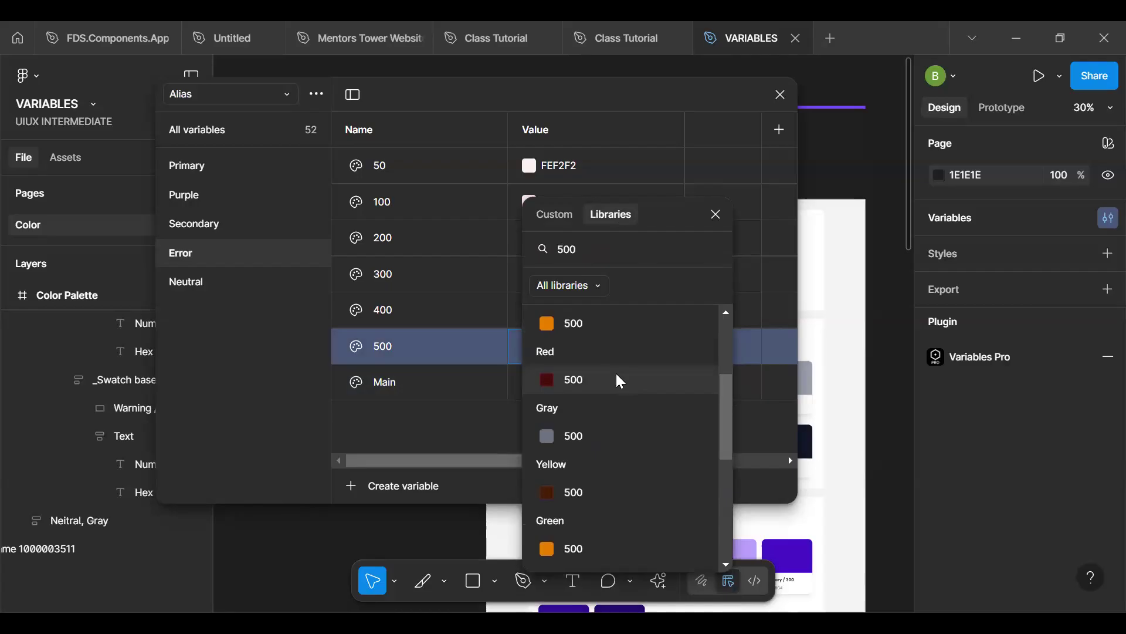
{"action": "left_click", "coordinate": [616, 380]}
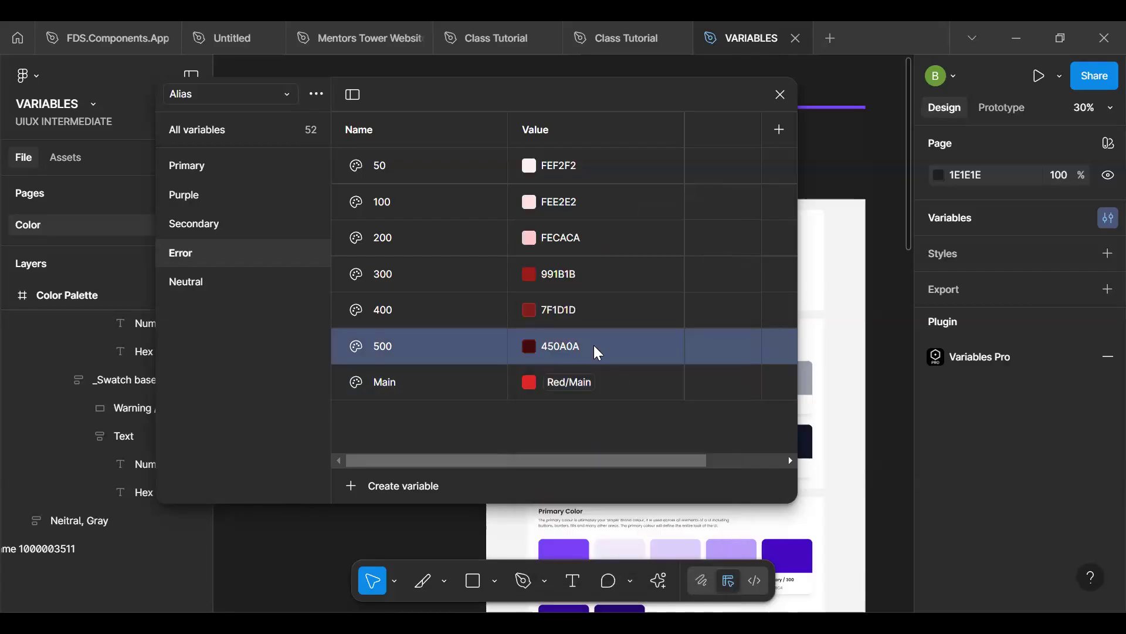
- Link the Error group's 400 variable to the Brand colour Red/400, searching the libraries for 400
{"action": "left_click", "coordinate": [529, 310]}
{"action": "left_click", "coordinate": [619, 221]}
{"action": "type", "text": "400"}
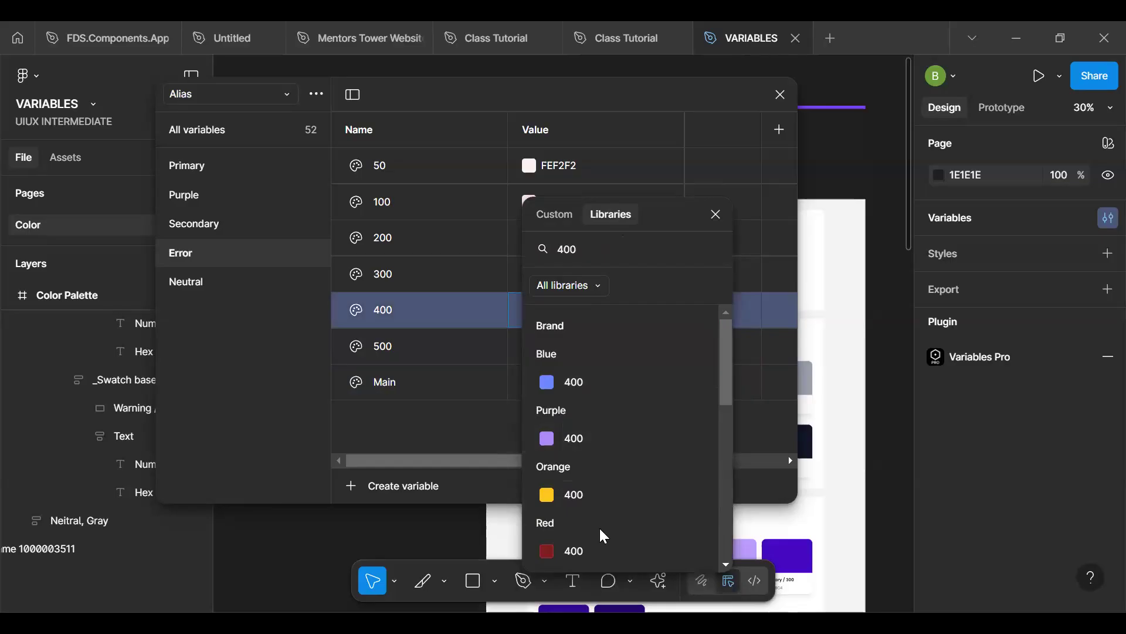
{"action": "left_click", "coordinate": [586, 550]}
- Link the Error group's 300 variable to the Brand colour Orange/600, searching the libraries for 600
{"action": "left_click", "coordinate": [530, 274]}
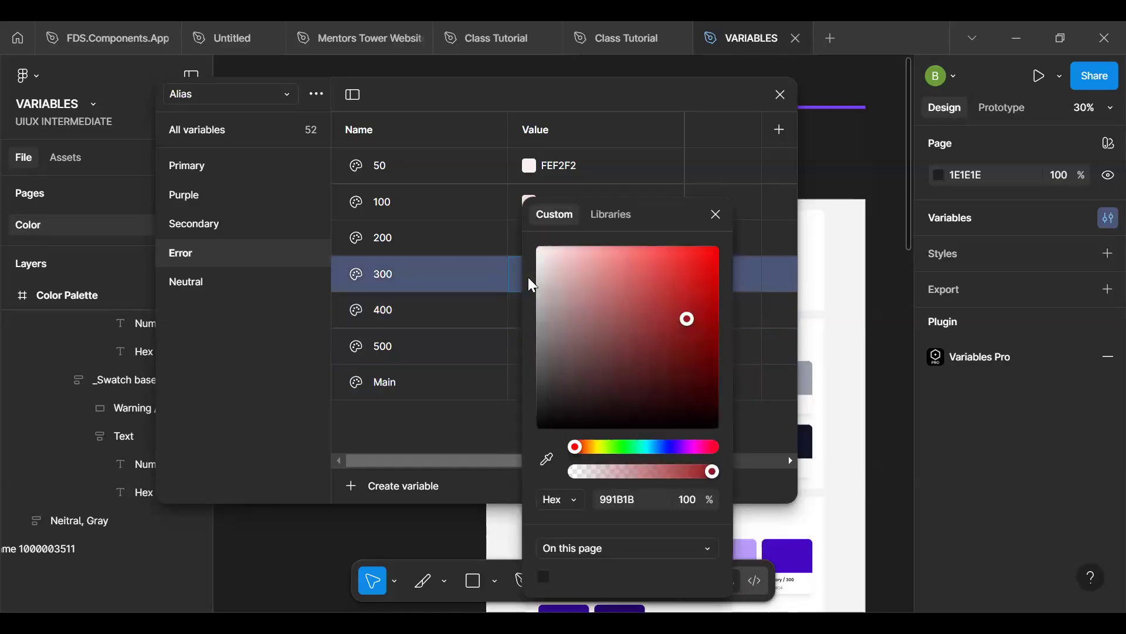
{"action": "left_click", "coordinate": [610, 215]}
{"action": "type", "text": "600"}
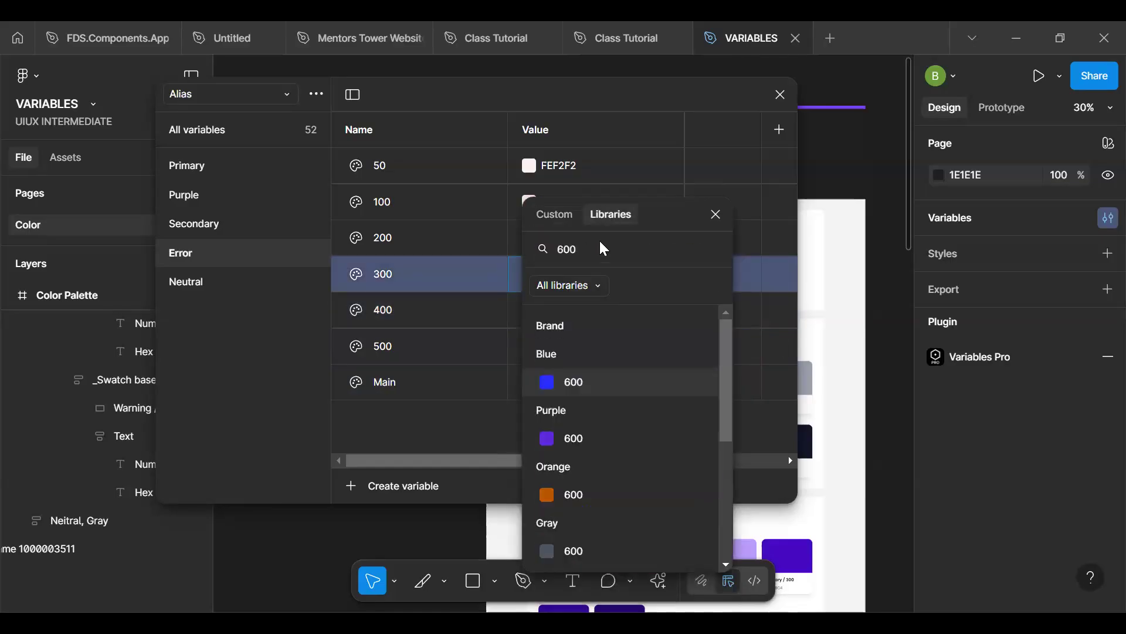
{"action": "left_click", "coordinate": [578, 494]}
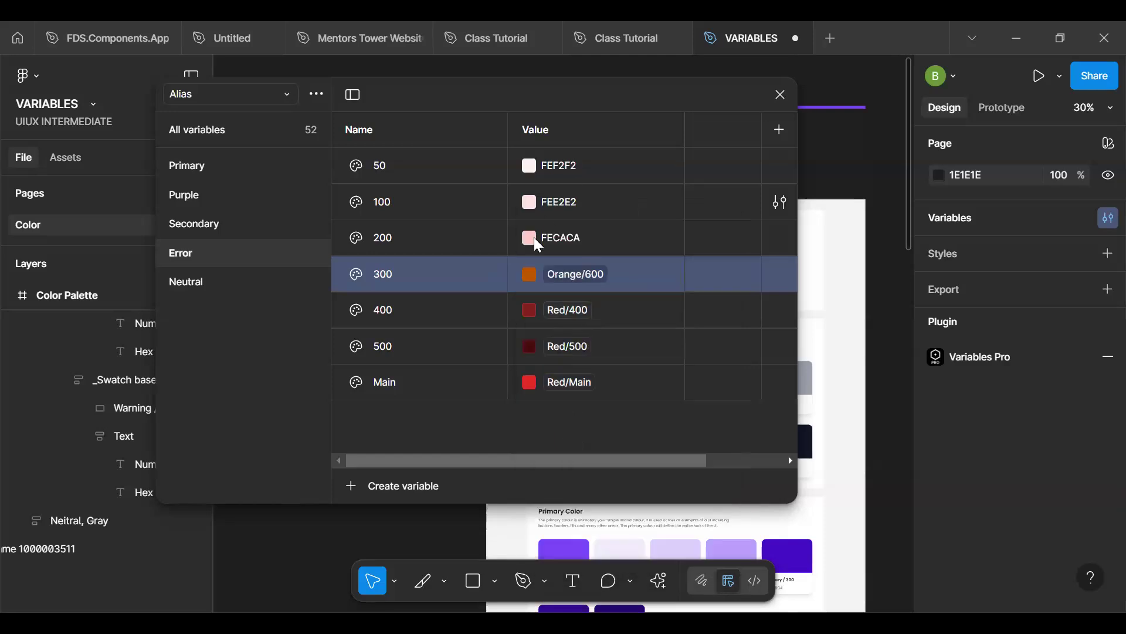
- Link the Error group's 200 variable to the Brand colour Red/200, searching the libraries for 200
{"action": "left_click", "coordinate": [606, 240]}
{"action": "type", "text": "700"}
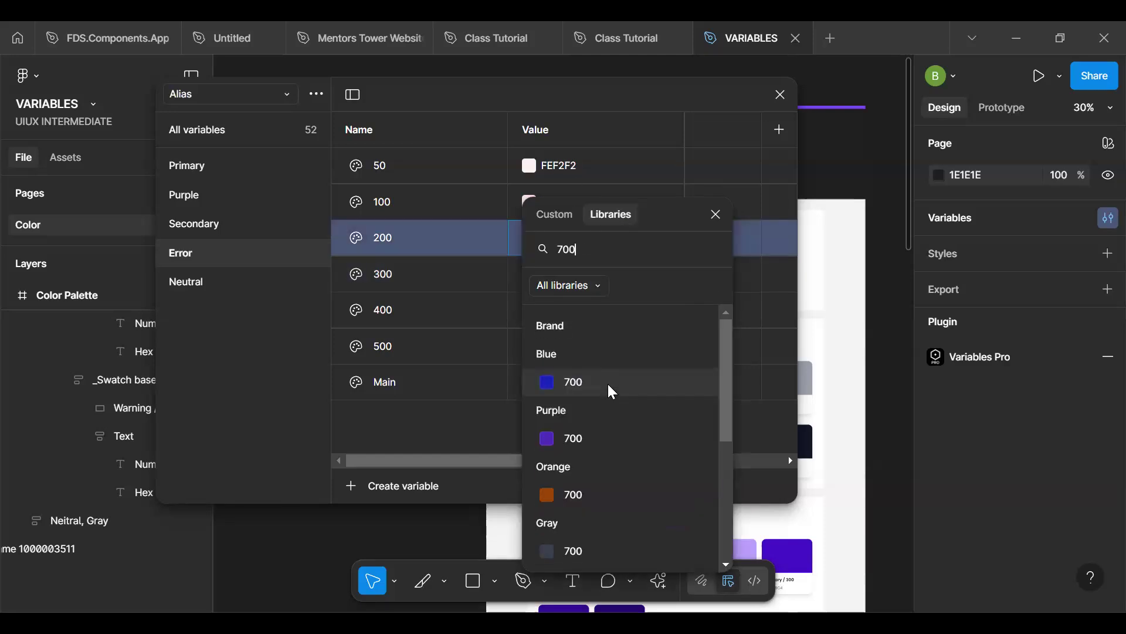
{"action": "scroll", "coordinate": [605, 493], "scroll_direction": "down", "scroll_amount": 4}
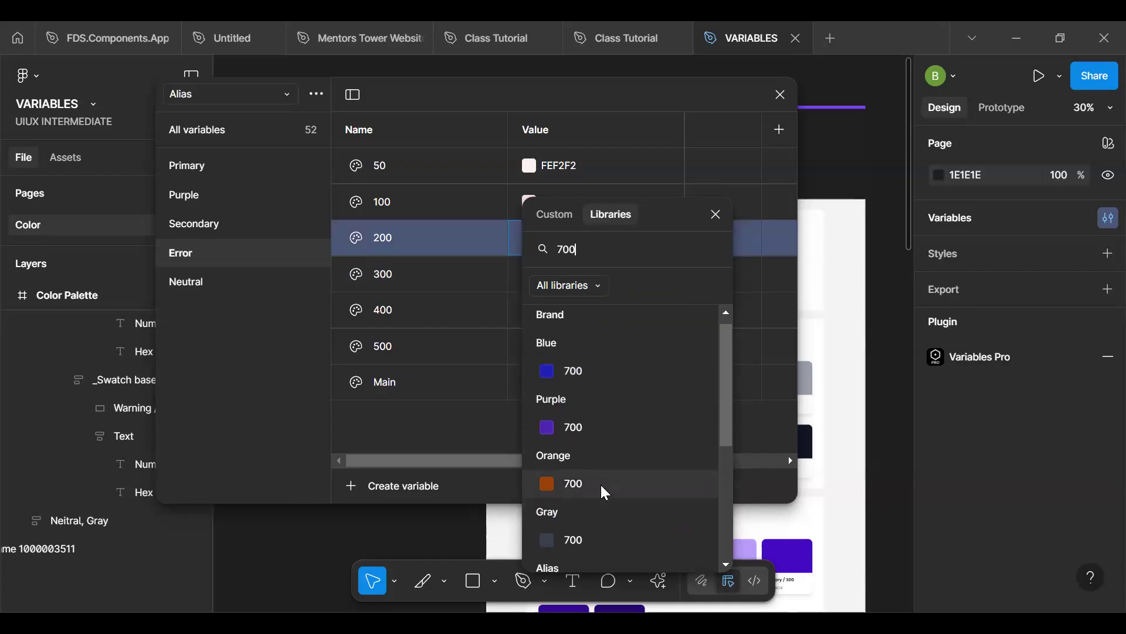
{"action": "scroll", "coordinate": [603, 487], "scroll_direction": "up", "scroll_amount": 4}
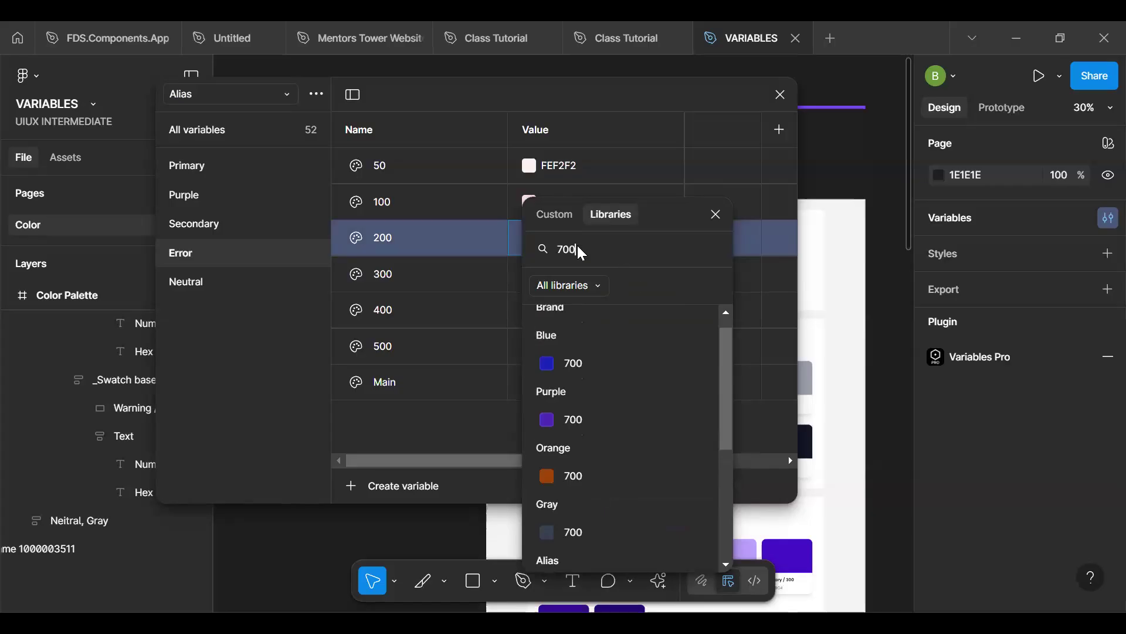
{"action": "key", "text": "BackSpace"}
{"action": "key", "text": "BackSpace"}
{"action": "key", "text": "BackSpace"}
{"action": "type", "text": "200"}
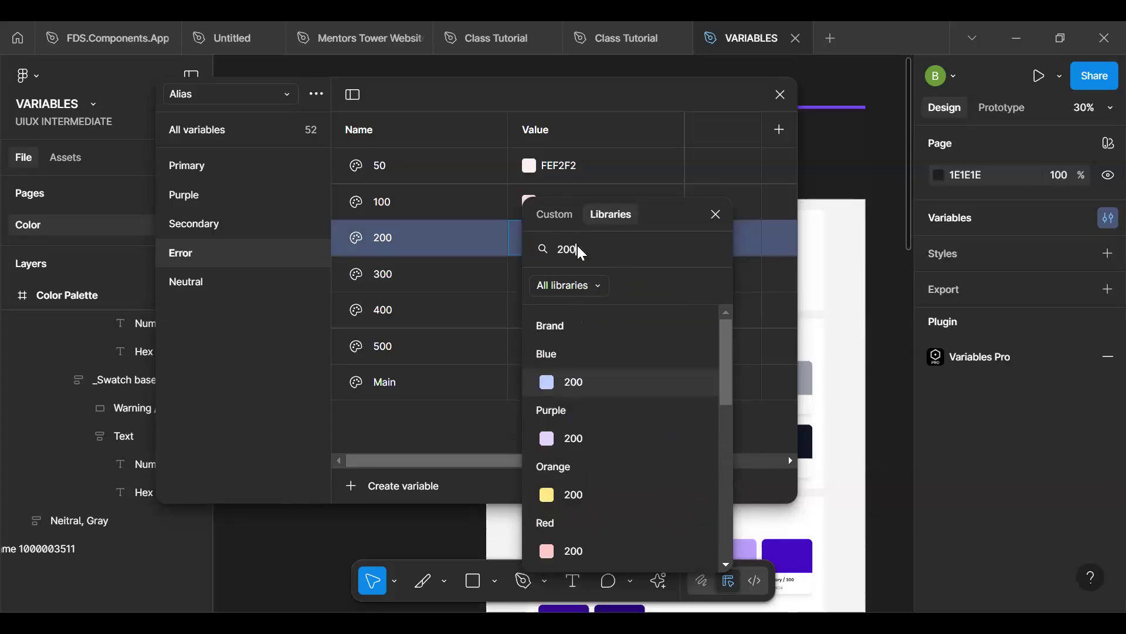
{"action": "left_click", "coordinate": [609, 551]}
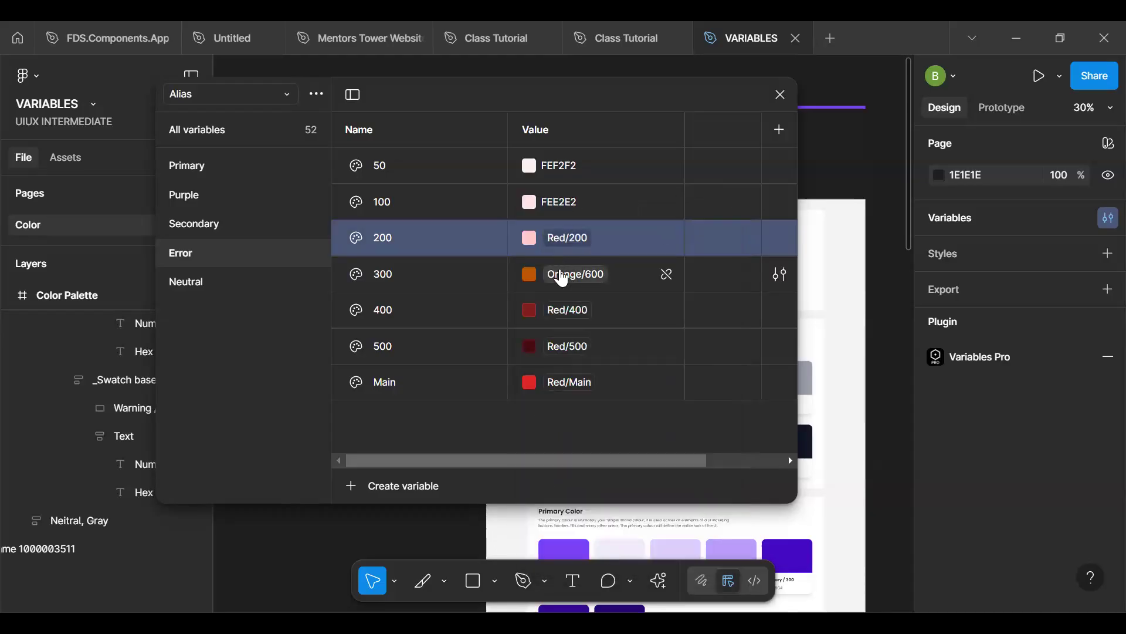
- Link the Error group's 300 variable to the Brand colour Red/300, searching the libraries for 300
{"action": "left_click", "coordinate": [559, 274]}
{"action": "type", "text": "300"}
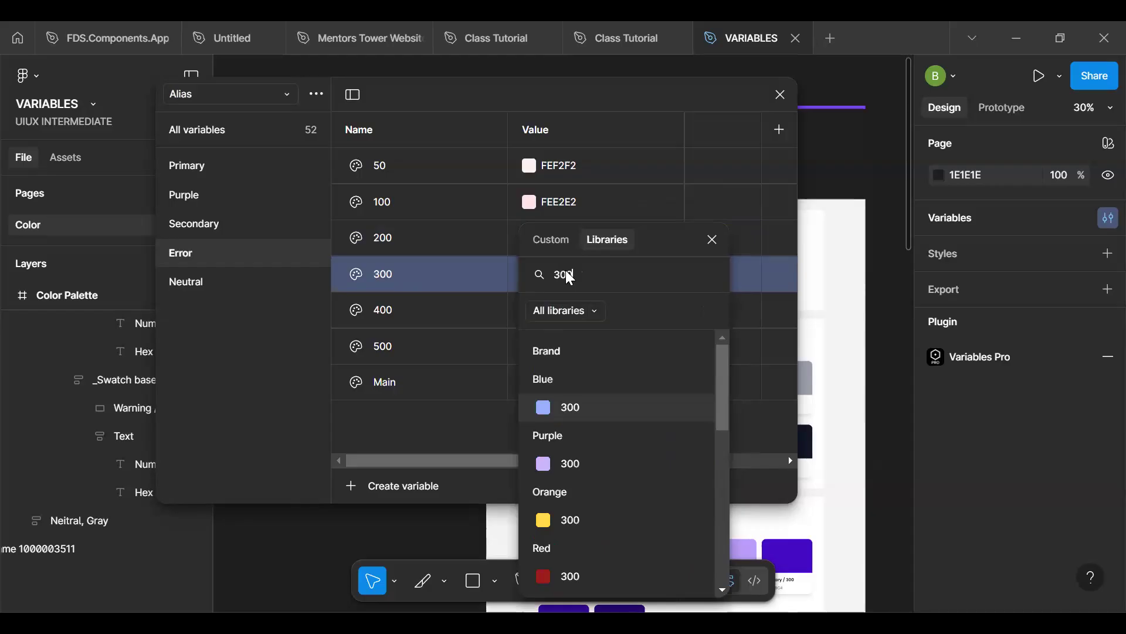
{"action": "left_click", "coordinate": [571, 574]}
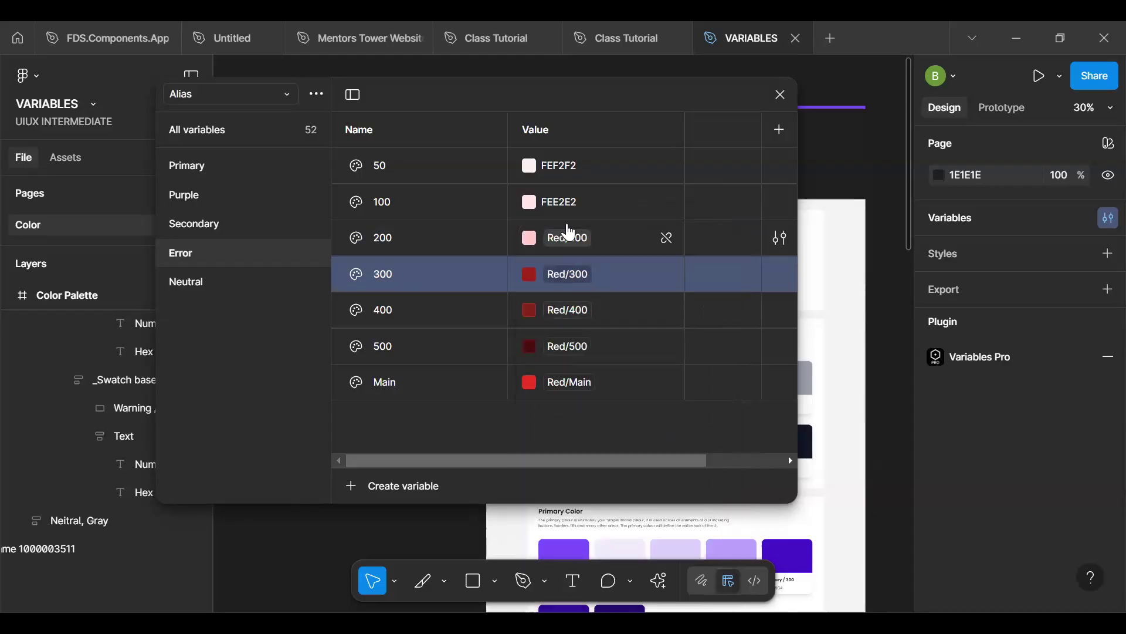
- Link the Error group's 100 variable to the Brand colour Red/100, searching the libraries for 100
{"action": "left_click", "coordinate": [528, 203]}
{"action": "left_click", "coordinate": [611, 216]}
{"action": "type", "text": "100"}
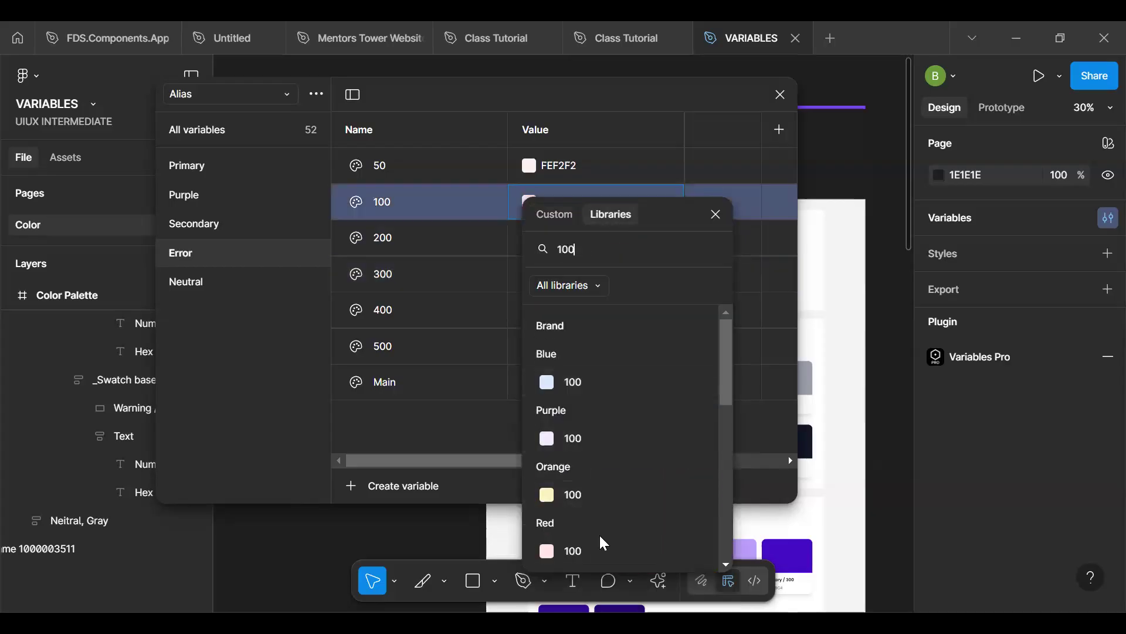
{"action": "left_click", "coordinate": [596, 545]}
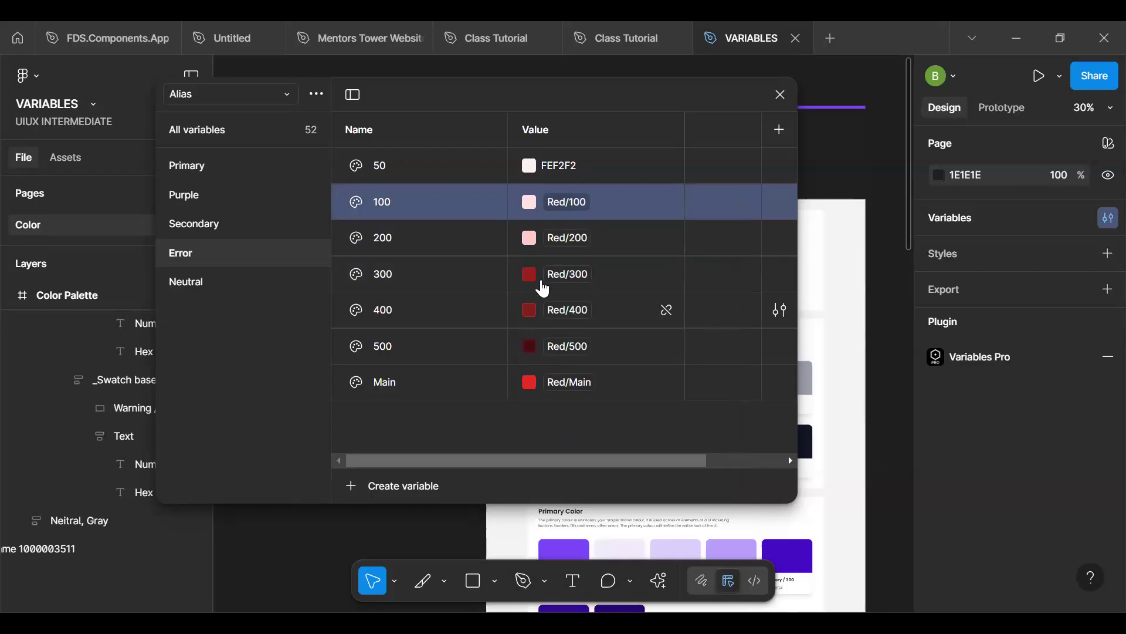
- Link the Error group's 50 variable to the Brand colour Red/50, searching the libraries for 50
{"action": "left_click", "coordinate": [530, 167]}
{"action": "left_click", "coordinate": [604, 195]}
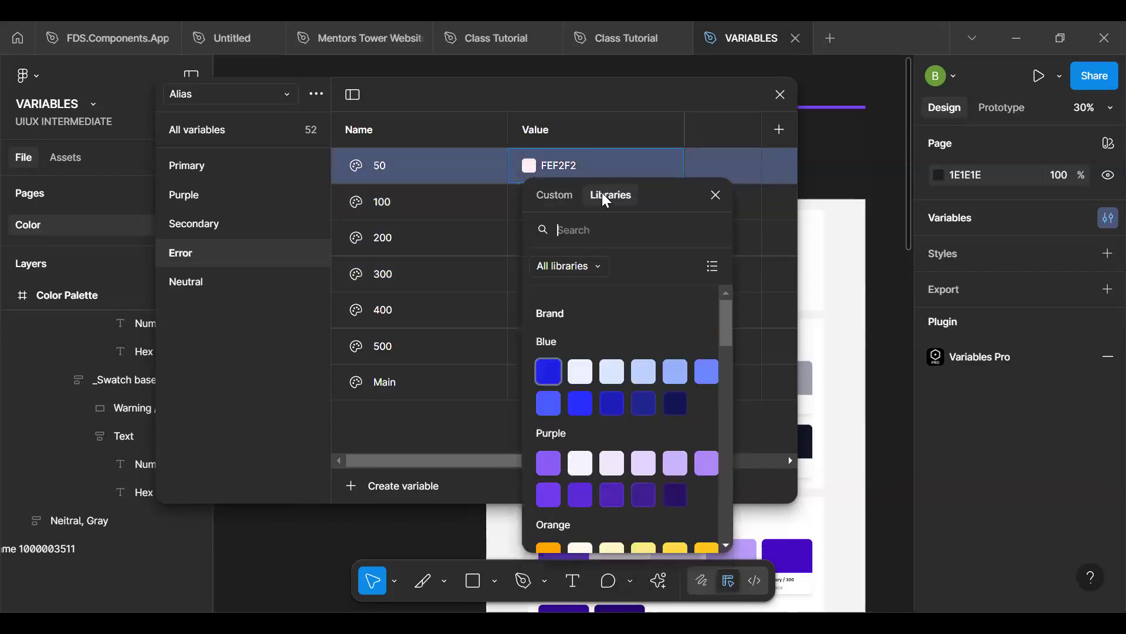
{"action": "type", "text": "50"}
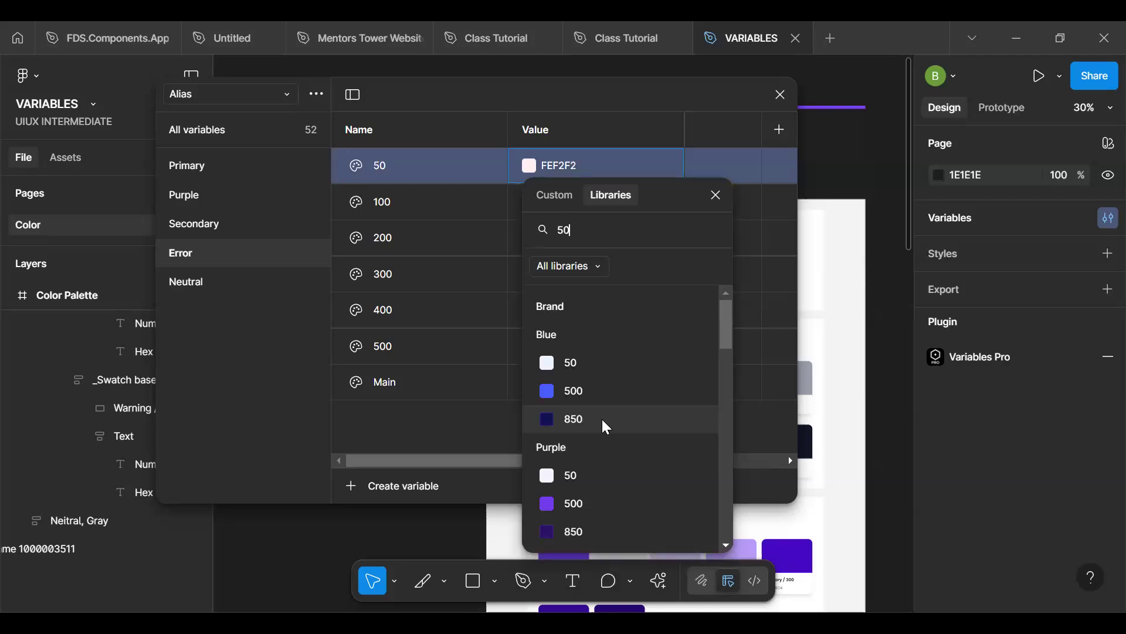
{"action": "scroll", "coordinate": [600, 417], "scroll_direction": "down", "scroll_amount": 5}
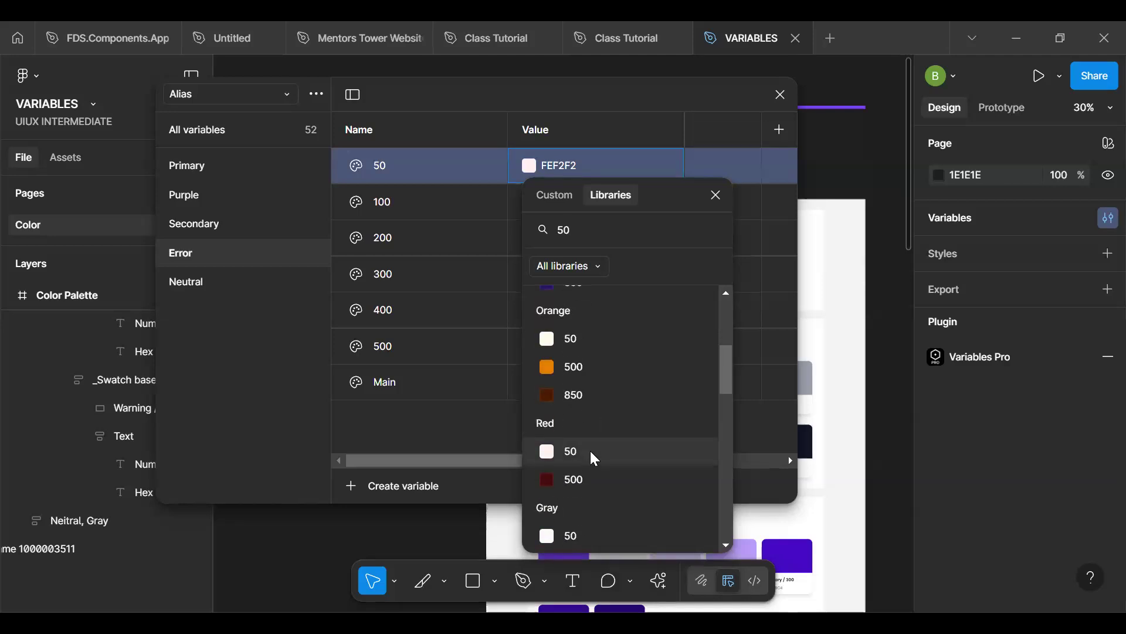
{"action": "left_click", "coordinate": [591, 450]}
- Check the Alias Error shades in the library colours offered for the Error variable in the Mapped collection's Text group
{"action": "left_click", "coordinate": [231, 92]}
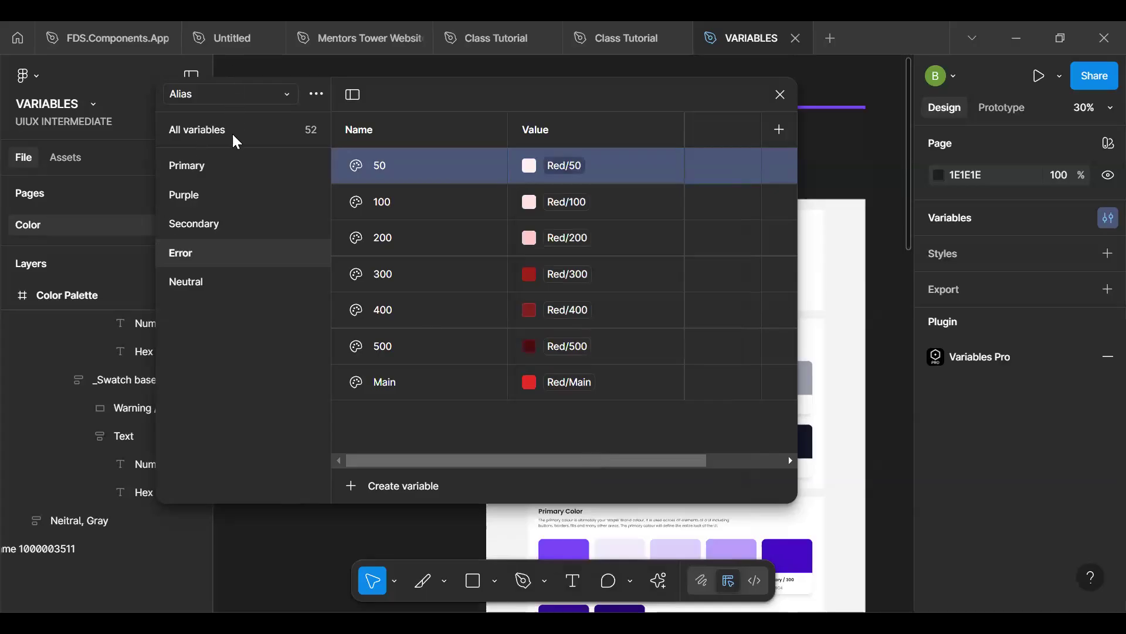
{"action": "left_click", "coordinate": [229, 165]}
{"action": "scroll", "coordinate": [533, 355], "scroll_direction": "down", "scroll_amount": 1}
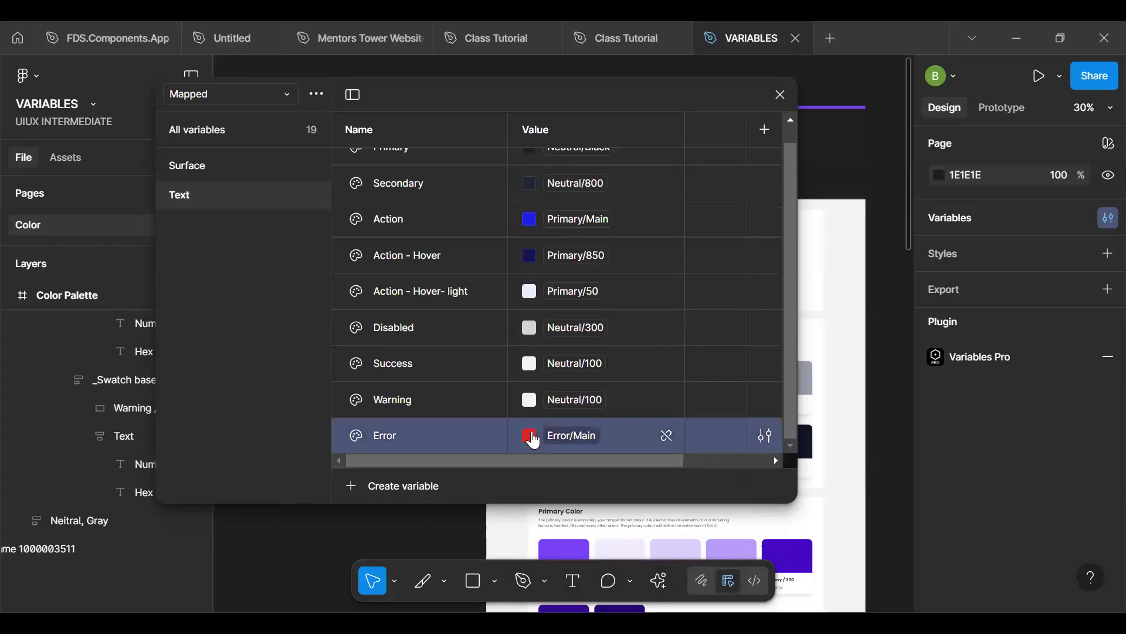
{"action": "left_click", "coordinate": [566, 431]}
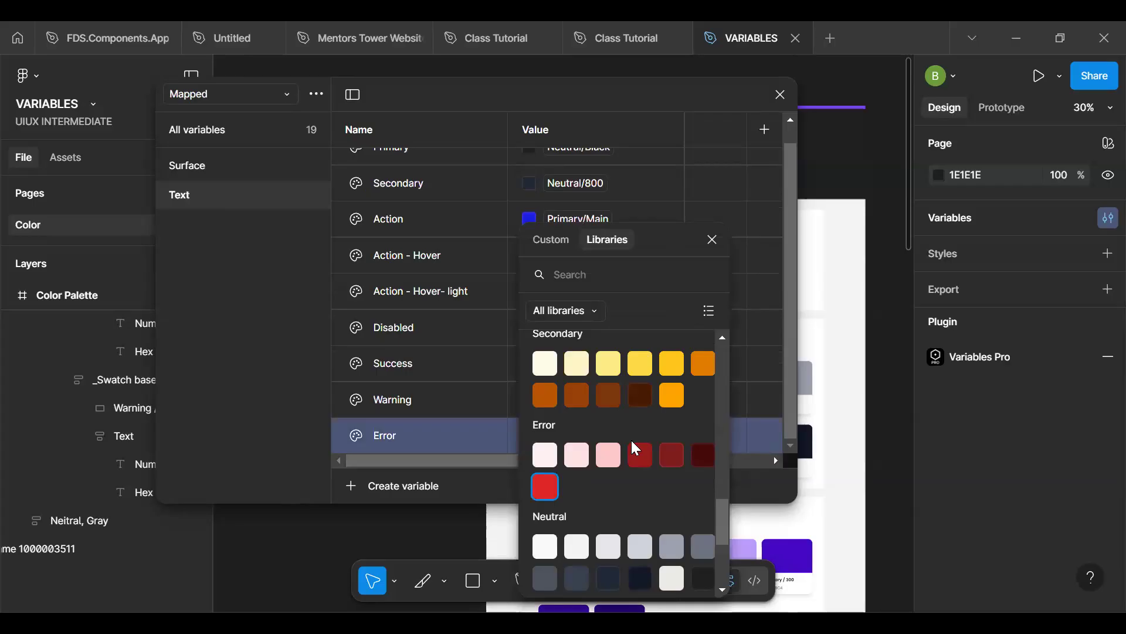
{"action": "left_click_drag", "start_coordinate": [725, 507], "coordinate": [713, 455]}
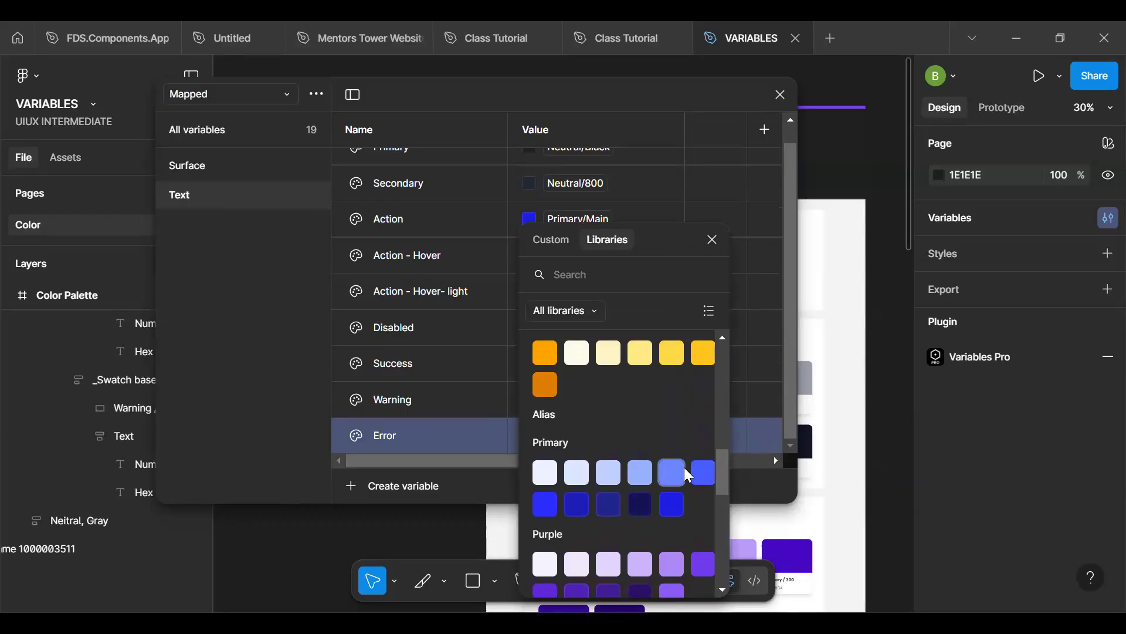
{"action": "left_click_drag", "start_coordinate": [722, 474], "coordinate": [727, 521]}
{"action": "scroll", "coordinate": [570, 506], "scroll_direction": "down", "scroll_amount": 1}
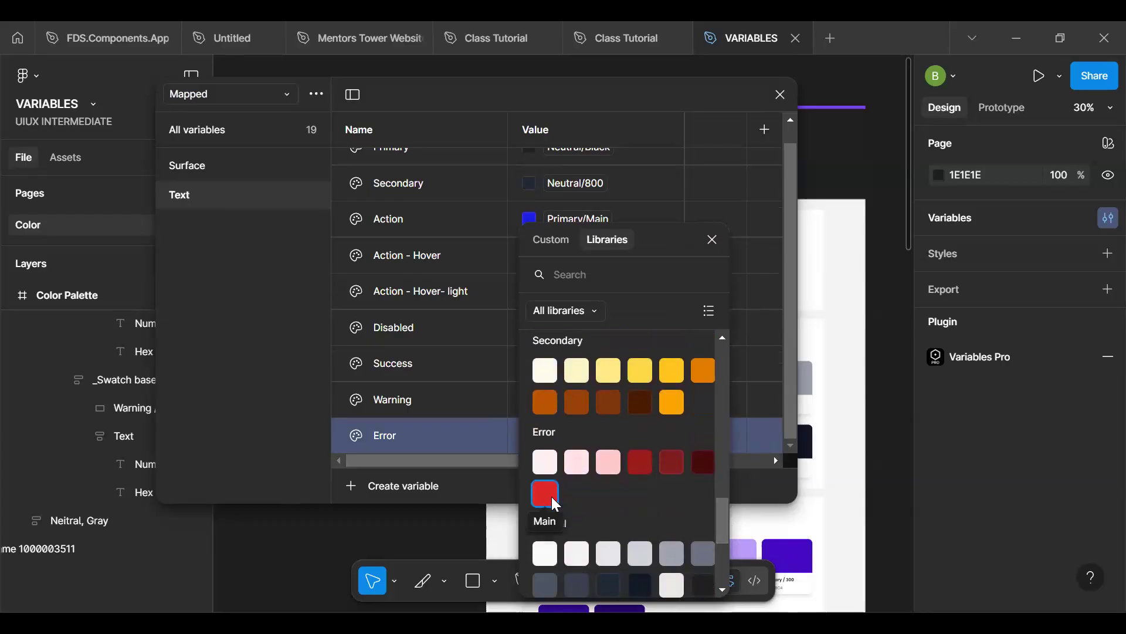
{"action": "left_click", "coordinate": [265, 359]}
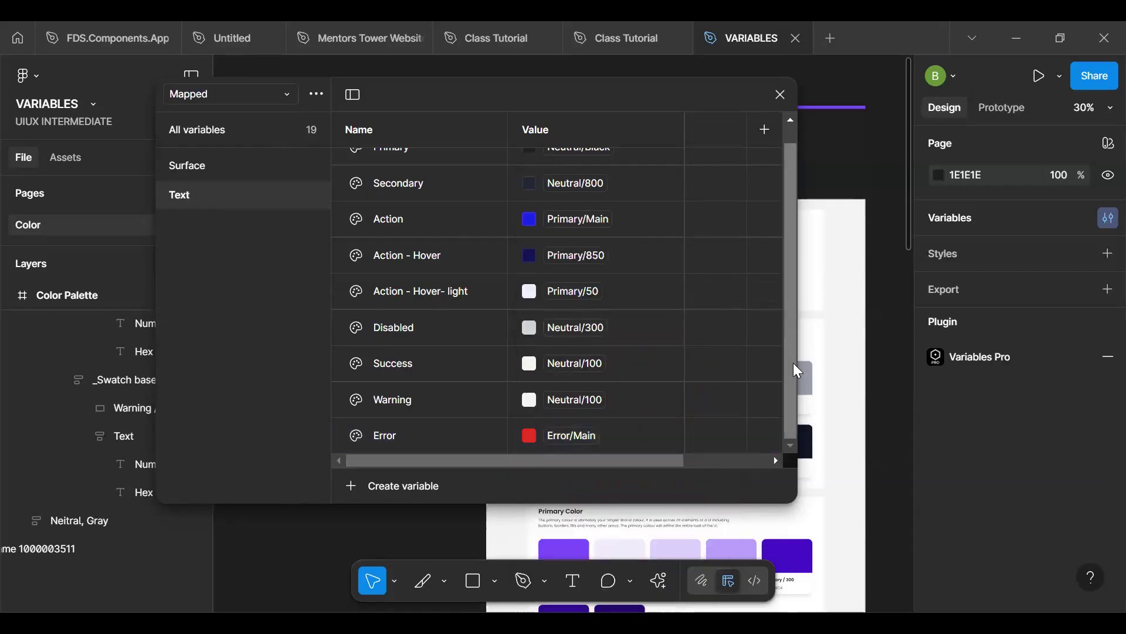
- Duplicate the Action variable in the Mapped collection's Text group and rename the copy "On - Action"
{"action": "left_click_drag", "start_coordinate": [791, 404], "coordinate": [782, 316]}
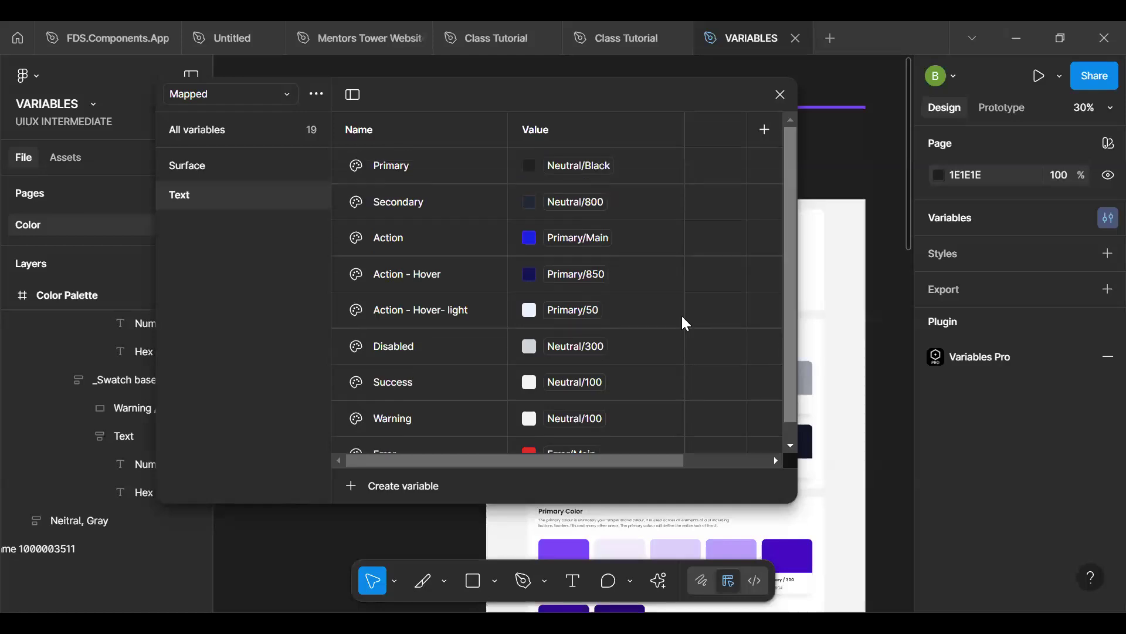
{"action": "left_click", "coordinate": [487, 287]}
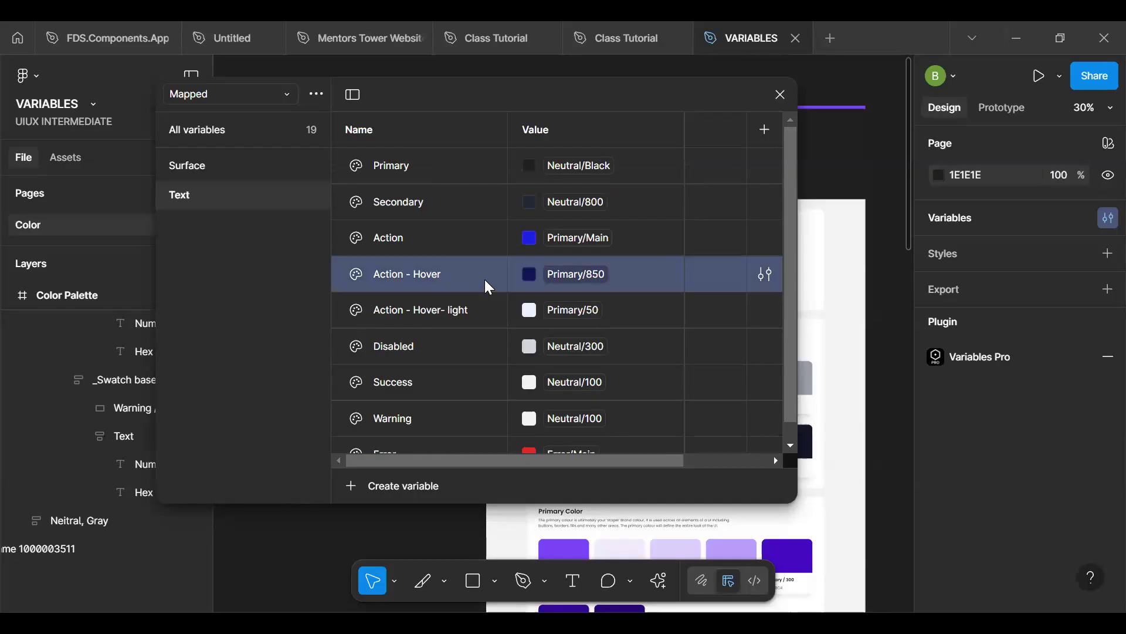
{"action": "left_click", "coordinate": [479, 236]}
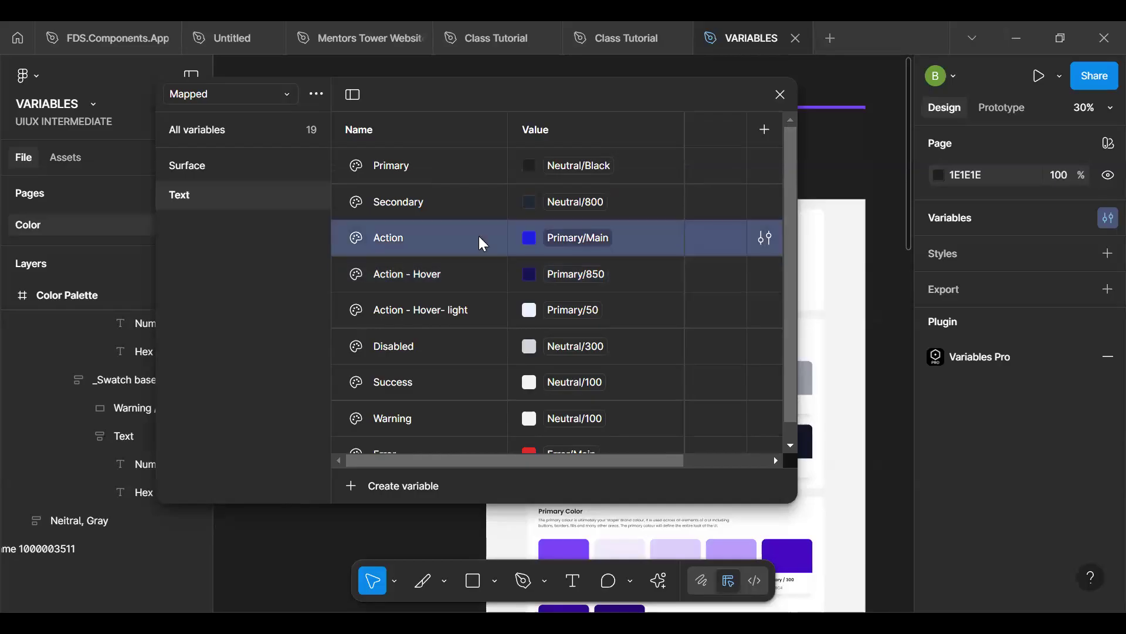
{"action": "key", "text": "ctrl+d"}
{"action": "type", "text": "On- Action"}
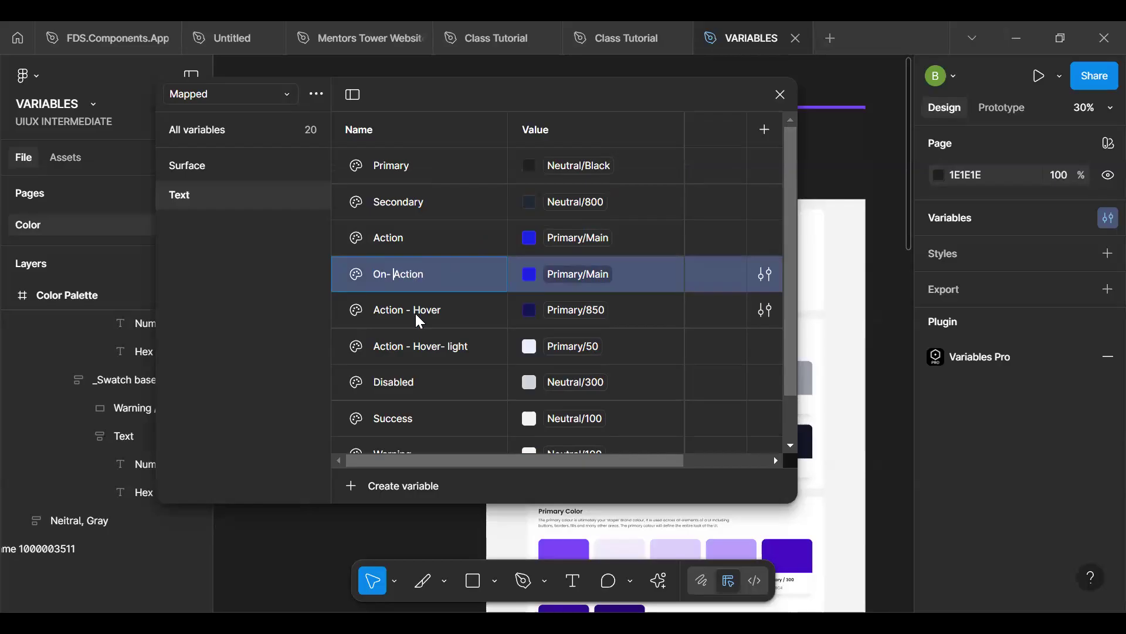
{"action": "key", "text": "Right"}
{"action": "key", "text": "Return"}
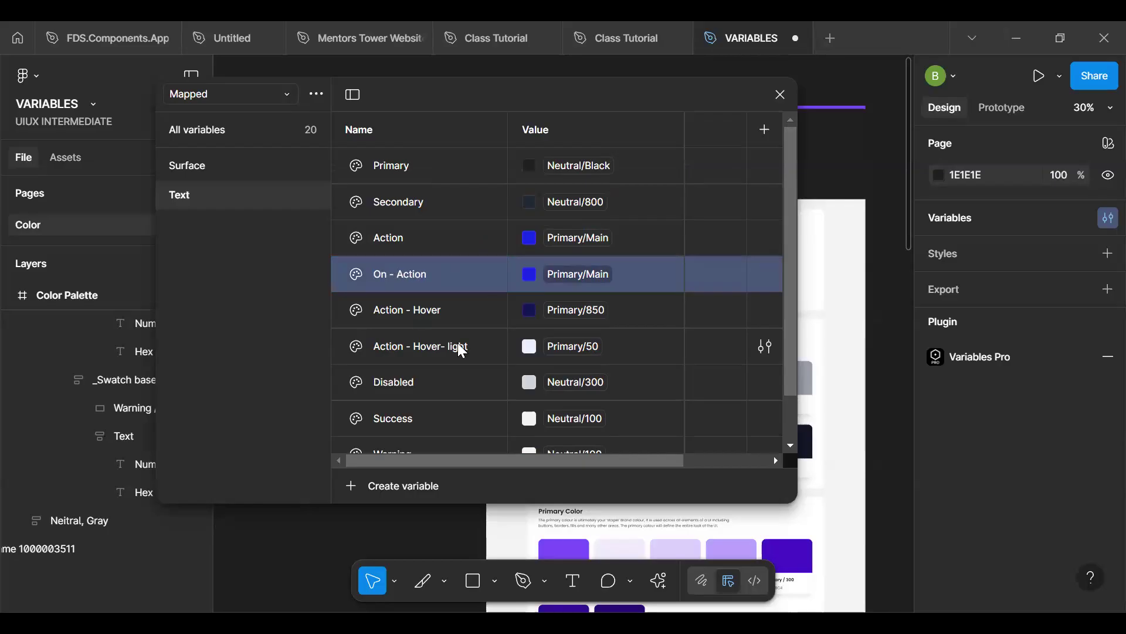
- Link the On - Action variable to the Alias colour Neutral/White, searching the libraries for white
{"action": "left_click", "coordinate": [563, 275]}
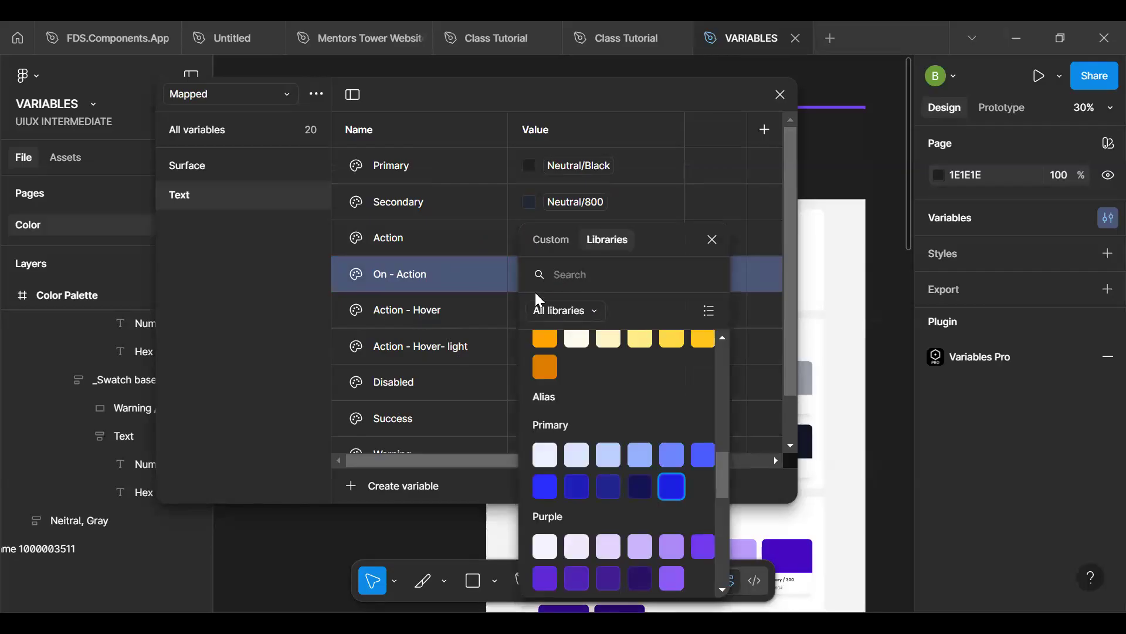
{"action": "scroll", "coordinate": [581, 351], "scroll_direction": "up", "scroll_amount": 1}
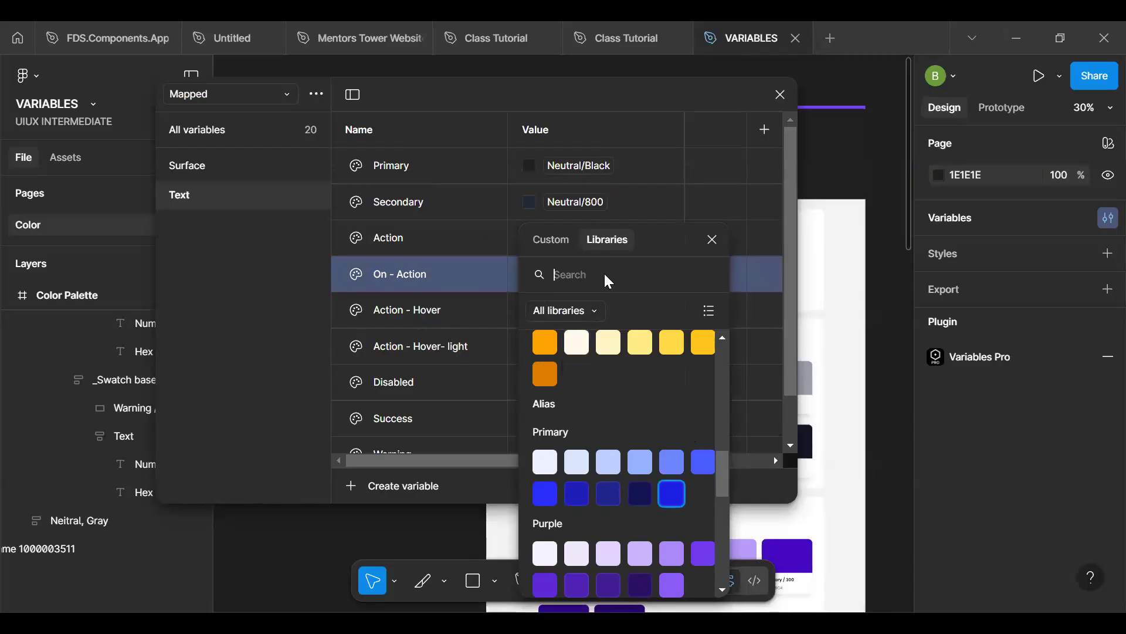
{"action": "type", "text": "white"}
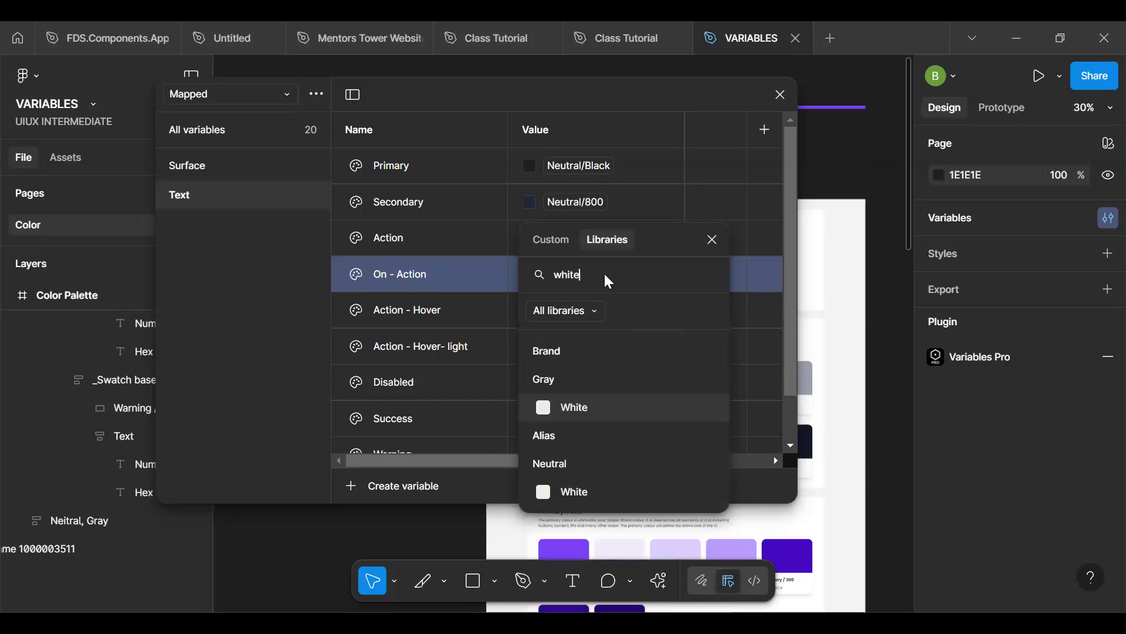
{"action": "left_click", "coordinate": [603, 492]}
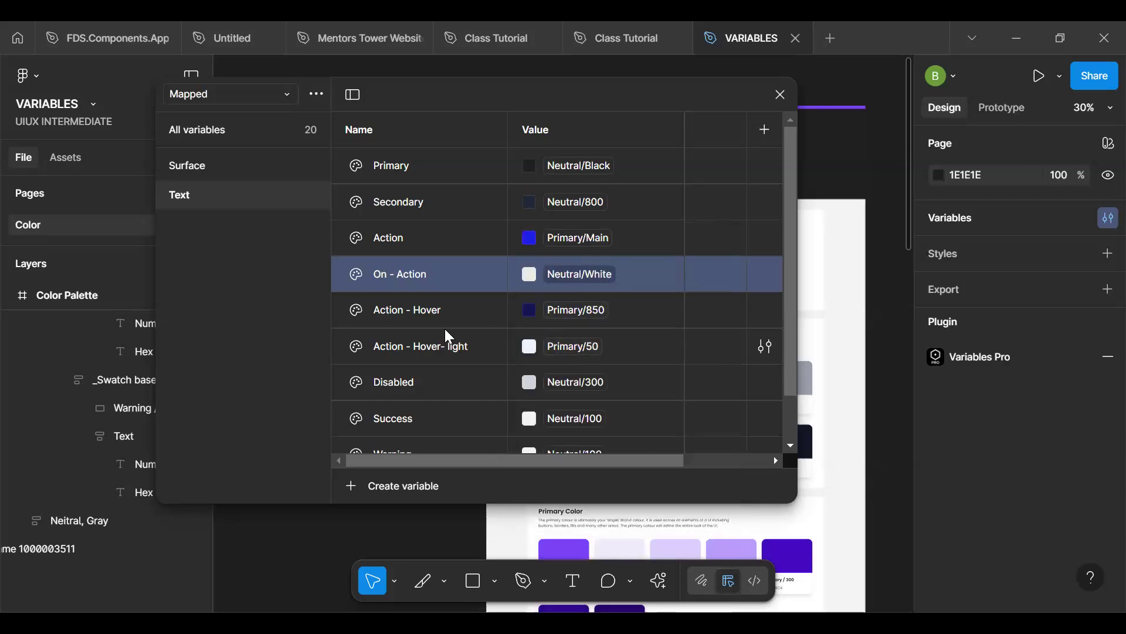
- Duplicate the Text group's Disabled variable as "On - Disabled" and link the copy to the Alias colour Neutral/500
{"action": "left_click", "coordinate": [450, 383]}
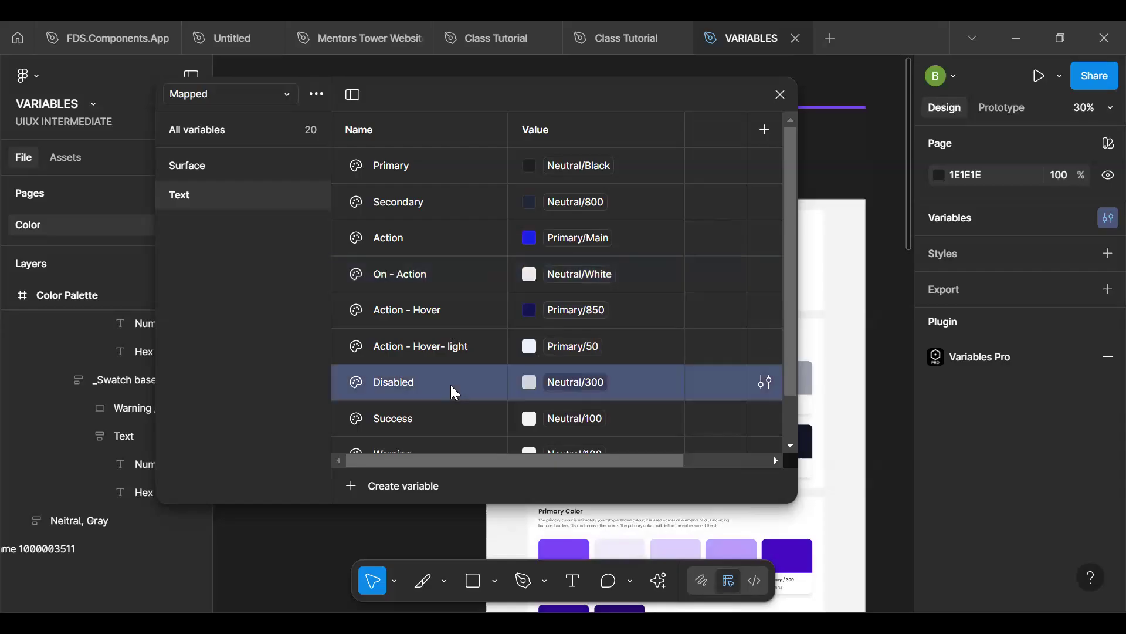
{"action": "left_click", "coordinate": [451, 385]}
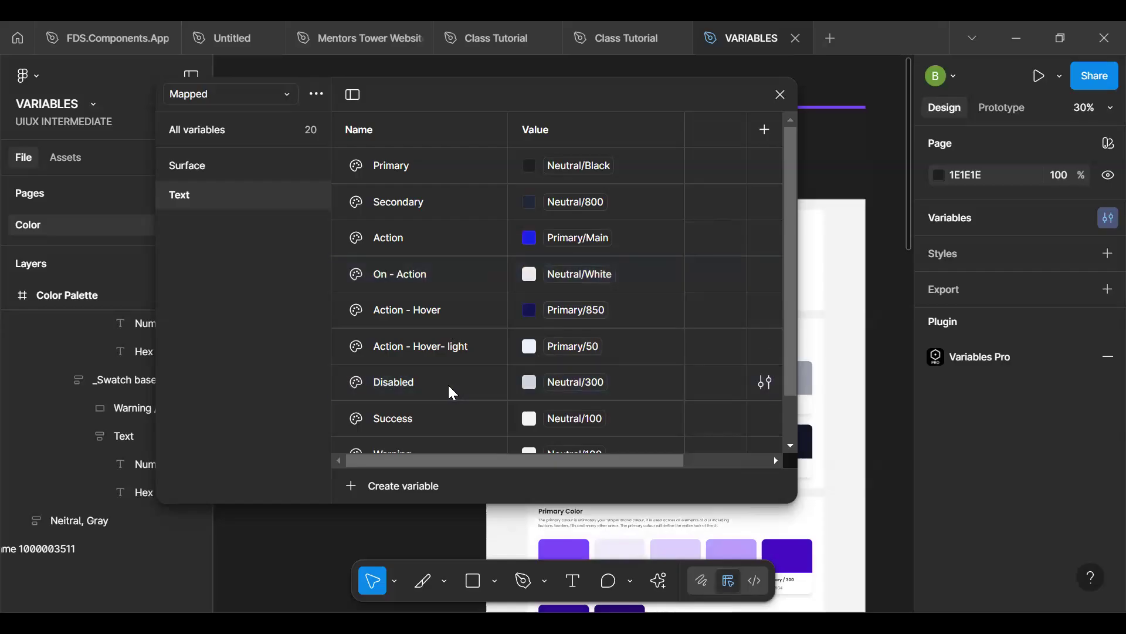
{"action": "left_click", "coordinate": [435, 382]}
{"action": "key", "text": "ctrl+d"}
{"action": "left_click", "coordinate": [399, 424]}
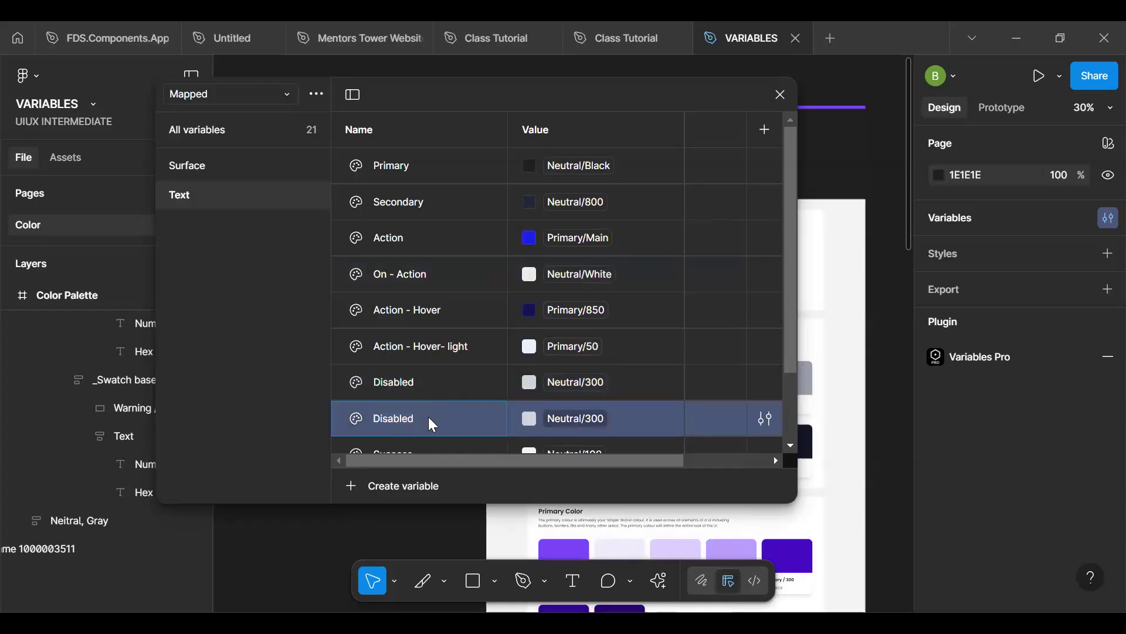
{"action": "type", "text": "On -"}
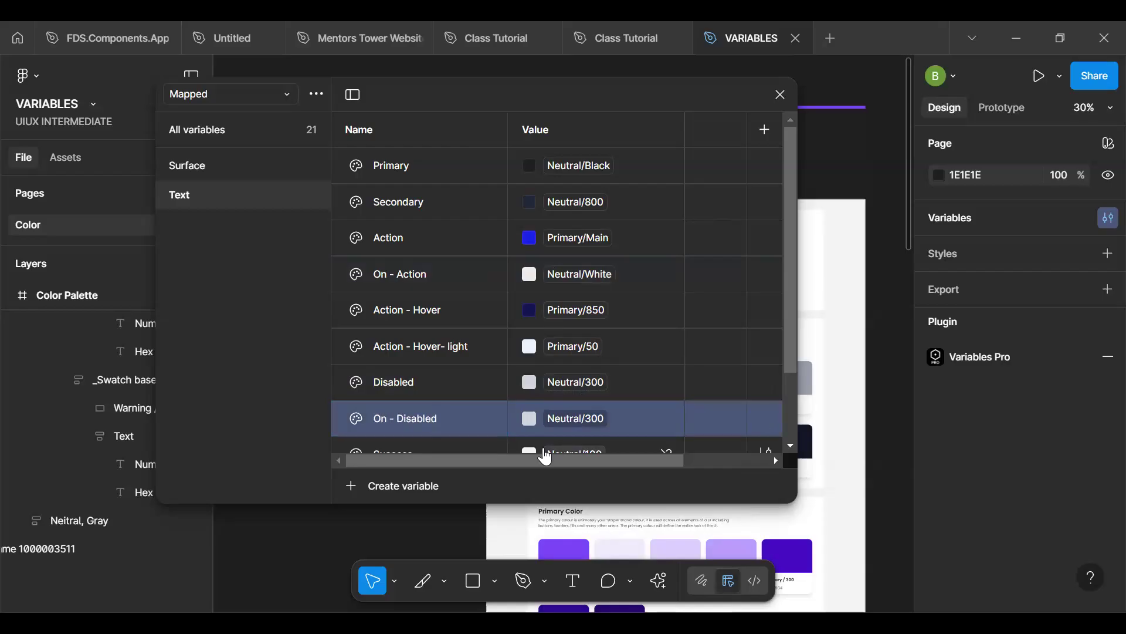
{"action": "left_click", "coordinate": [569, 420]}
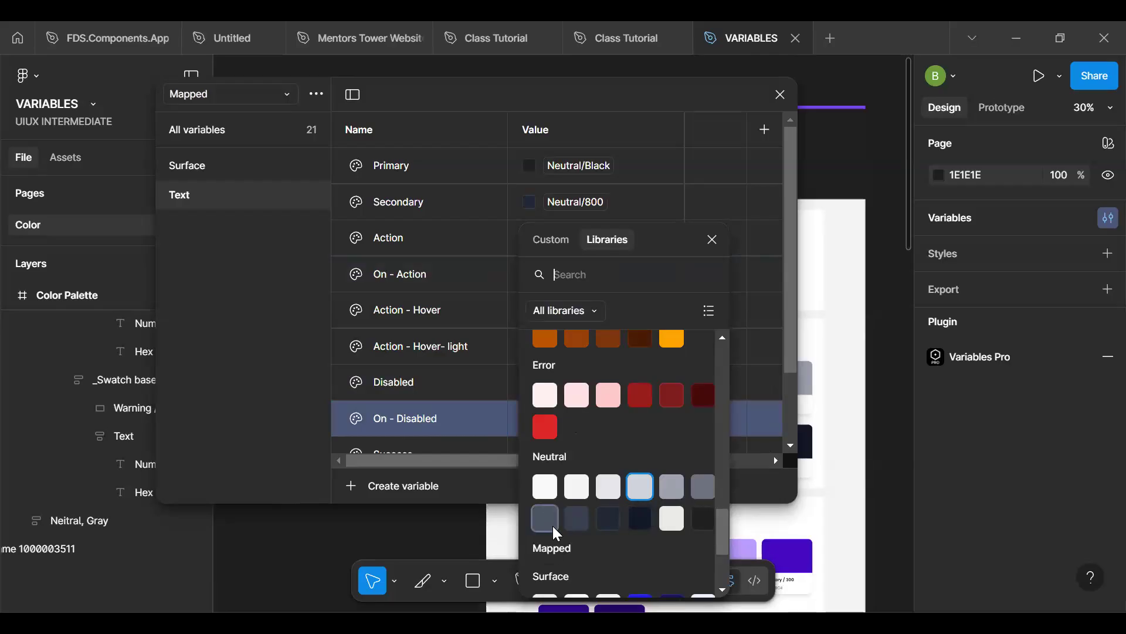
{"action": "left_click", "coordinate": [703, 480]}
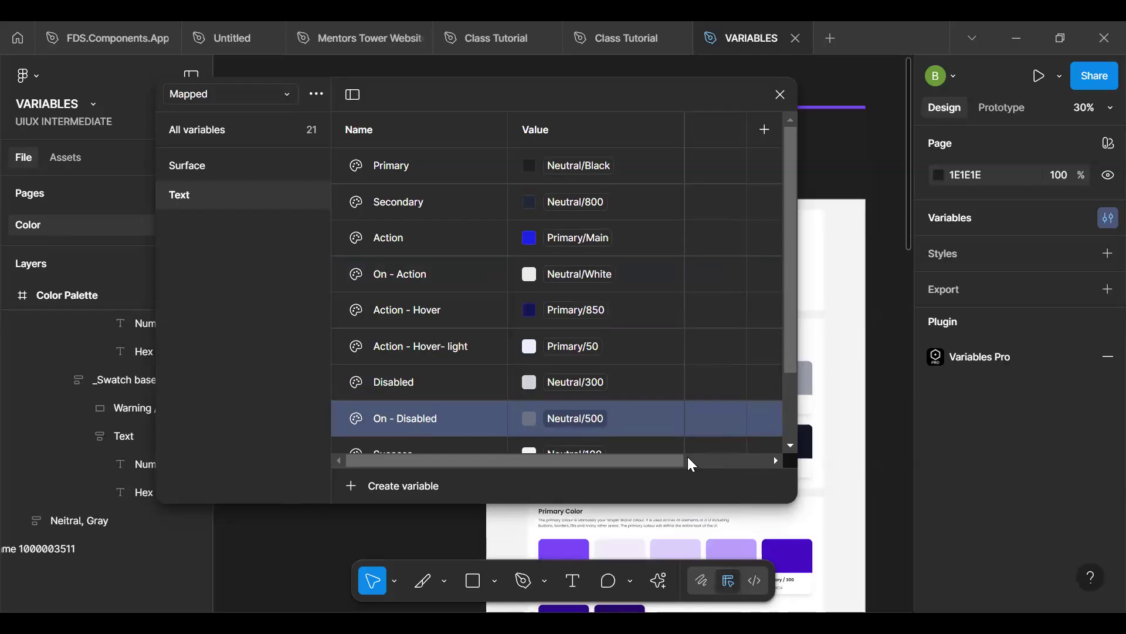
- Delete the "Action - Hover- light" variable from the Mapped collection's Text group
{"action": "left_click", "coordinate": [461, 356]}
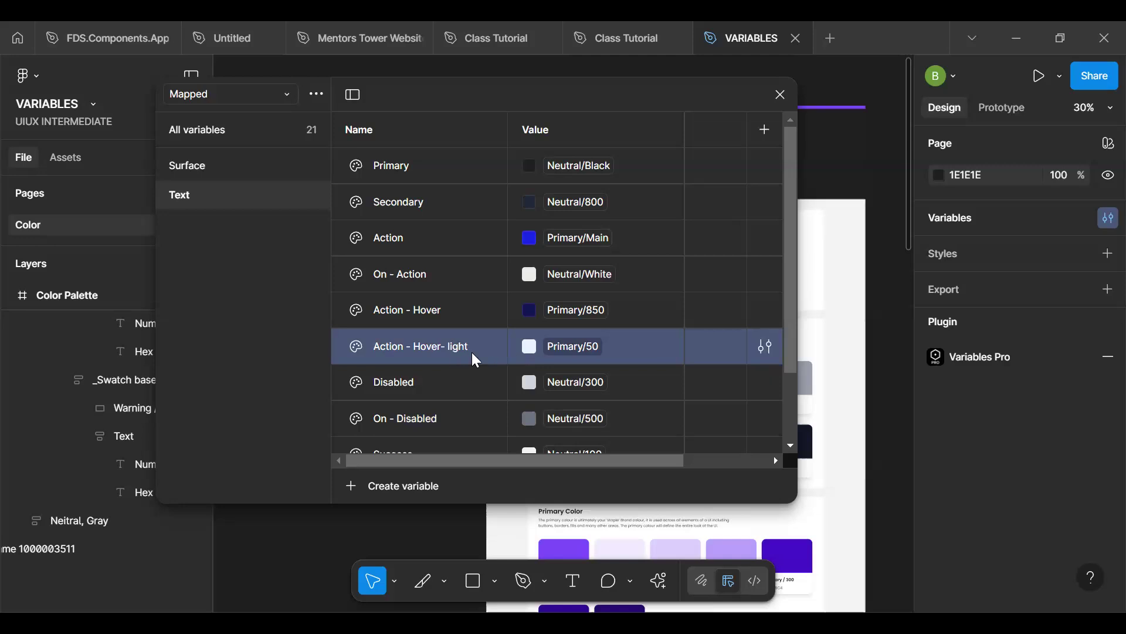
{"action": "right_click", "coordinate": [452, 363]}
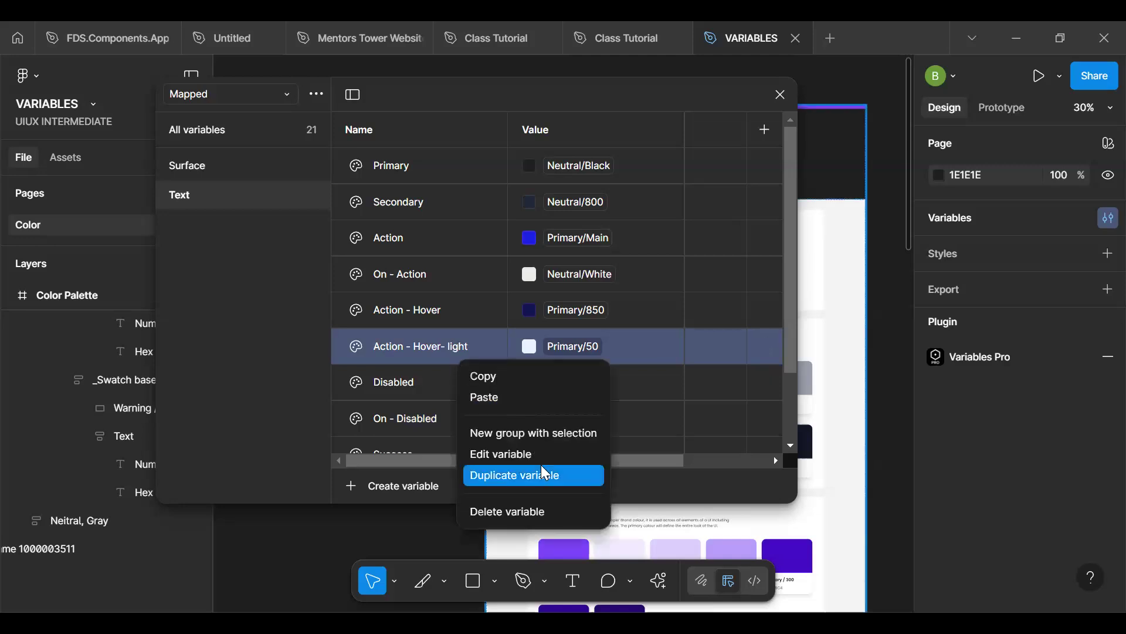
{"action": "left_click", "coordinate": [537, 511]}
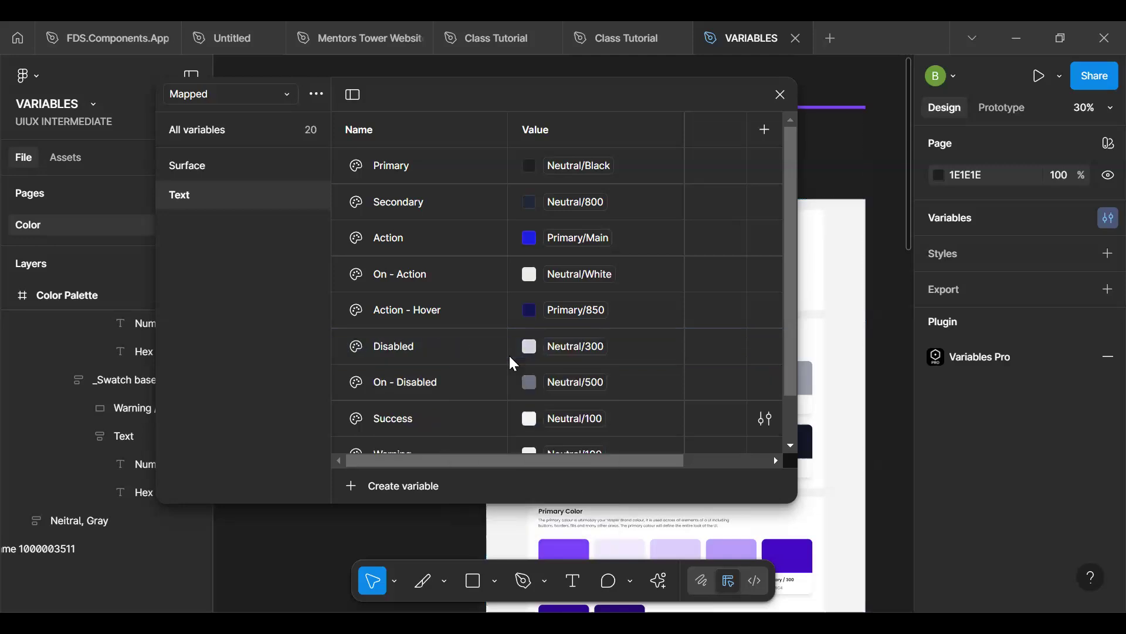
- Duplicate the Mapped collection's Text group and rename the copy "Icon"
{"action": "scroll", "coordinate": [477, 383], "scroll_direction": "down", "scroll_amount": 3}
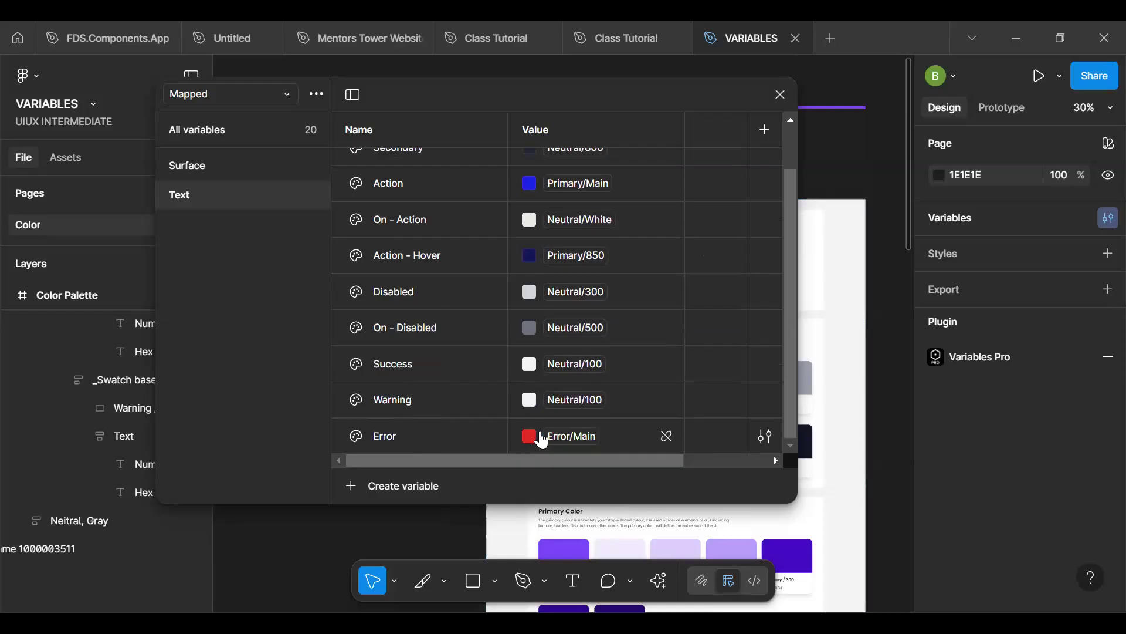
{"action": "scroll", "coordinate": [574, 335], "scroll_direction": "up", "scroll_amount": 1}
{"action": "scroll", "coordinate": [574, 334], "scroll_direction": "down", "scroll_amount": 1}
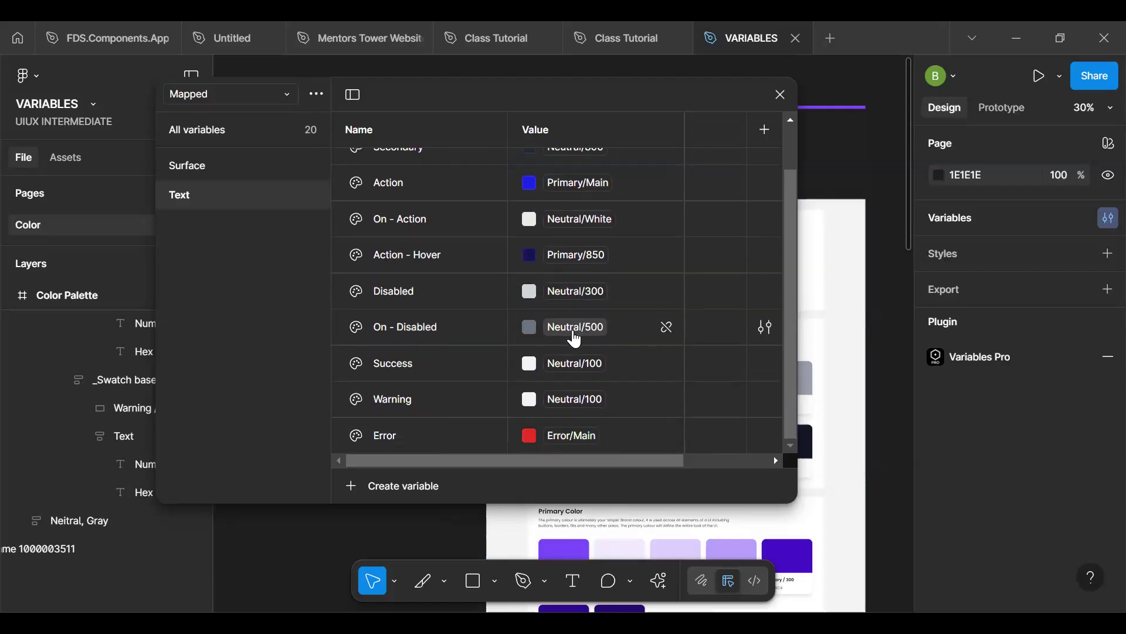
{"action": "right_click", "coordinate": [264, 195]}
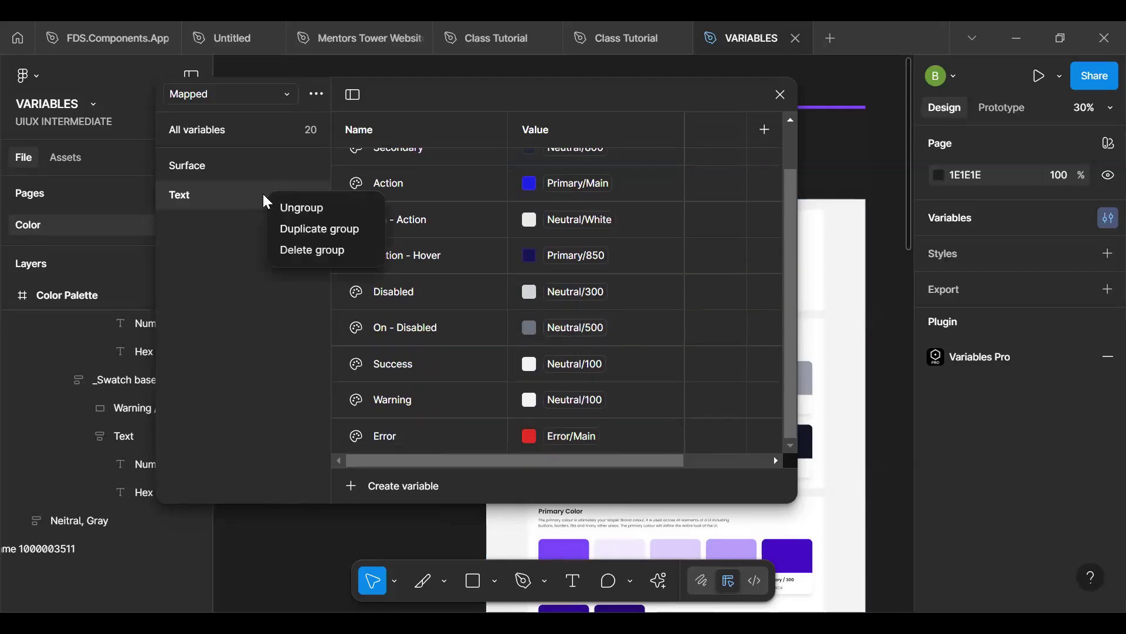
{"action": "left_click", "coordinate": [294, 230]}
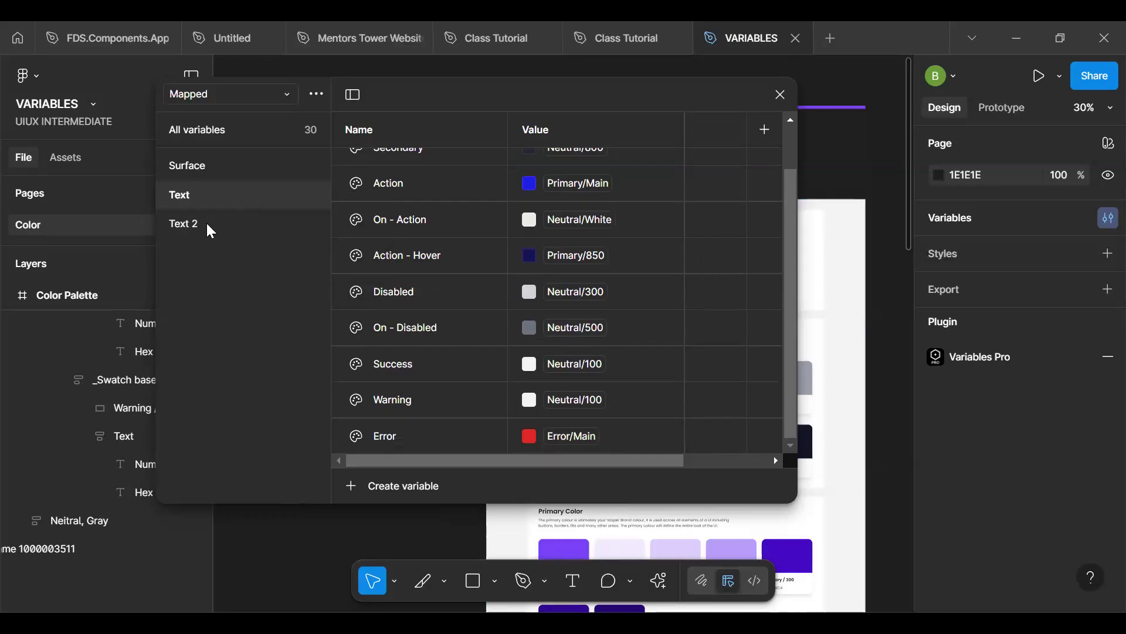
{"action": "double_click", "coordinate": [206, 222]}
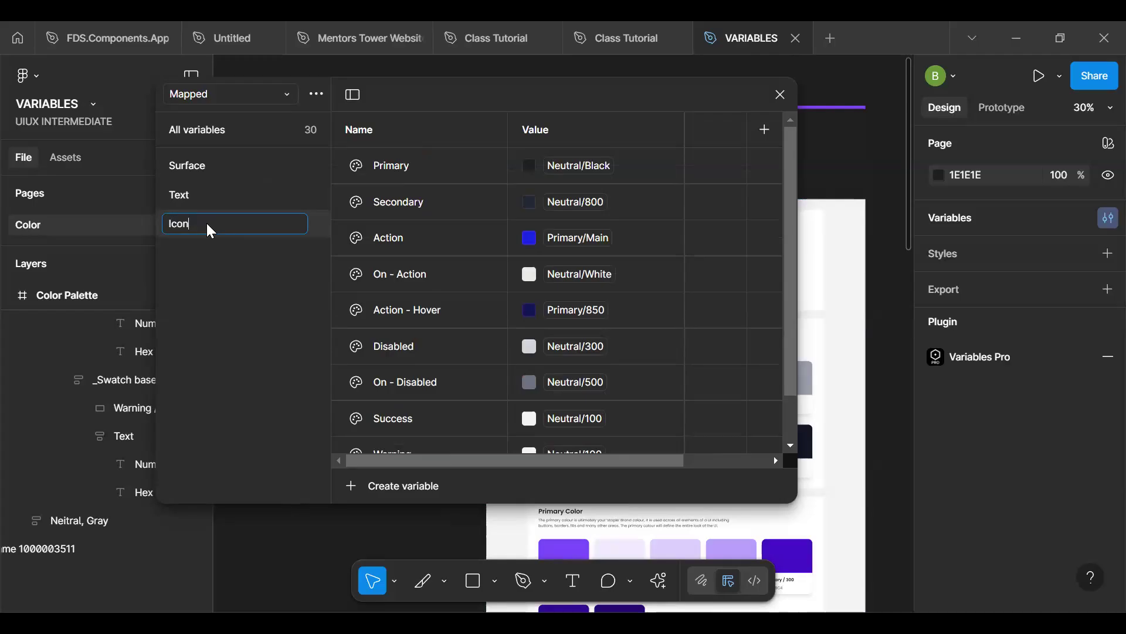
{"action": "key", "text": "Return"}
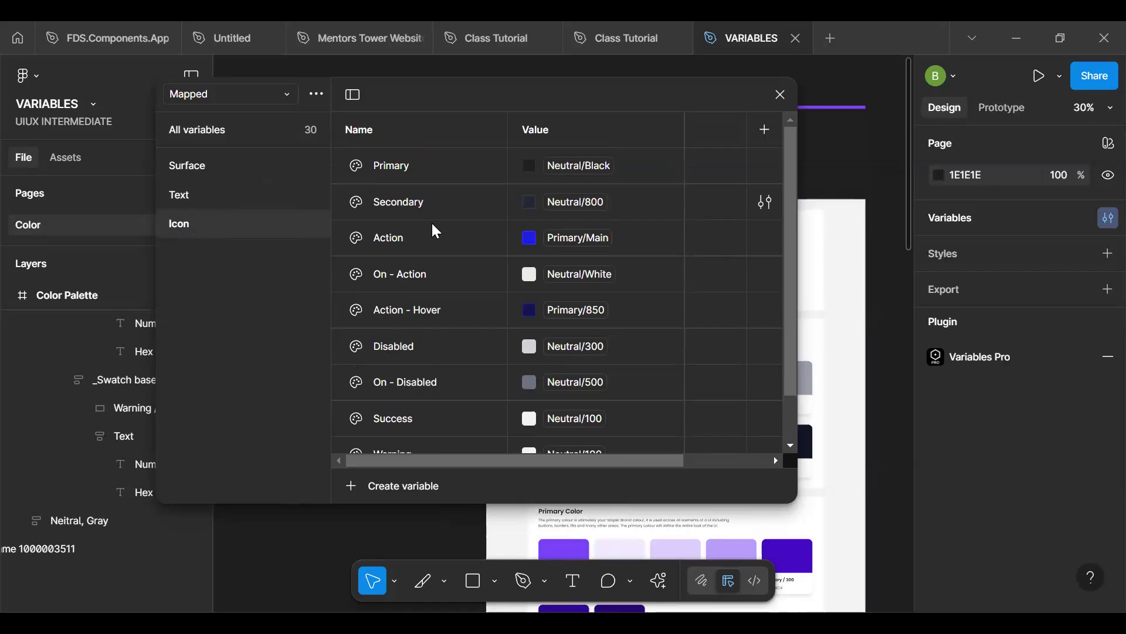
- Duplicate the Icon group in the Mapped collection and rename the copy "Border"
{"action": "scroll", "coordinate": [497, 233], "scroll_direction": "down", "scroll_amount": 1}
{"action": "scroll", "coordinate": [501, 242], "scroll_direction": "up", "scroll_amount": 1}
{"action": "right_click", "coordinate": [252, 221]}
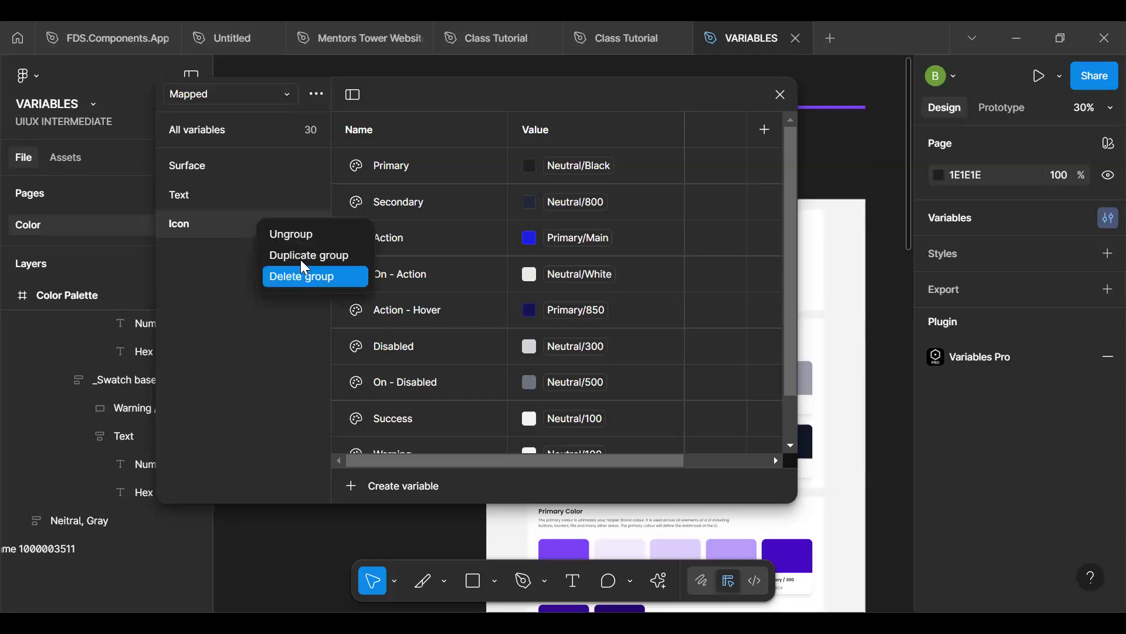
{"action": "left_click", "coordinate": [302, 256]}
{"action": "double_click", "coordinate": [228, 253]}
{"action": "type", "text": "Border"}
{"action": "key", "text": "Return"}
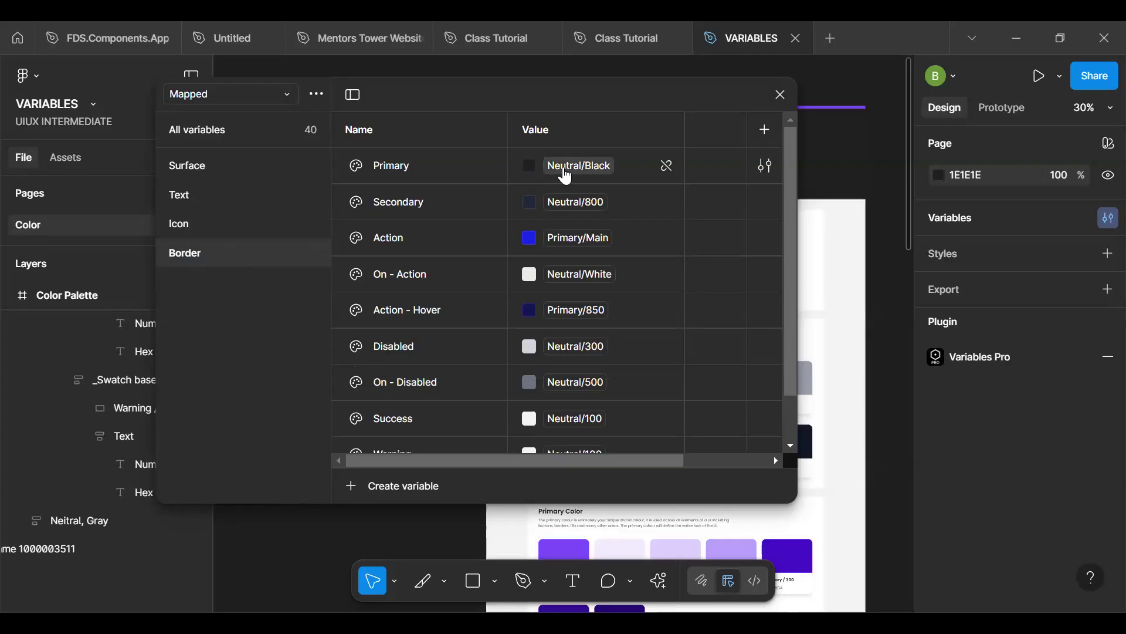
- Link the Border group's Primary variable to the Alias colour Neutral/50 and its Secondary variable to Neutral/100
{"action": "mouse_move", "coordinate": [587, 179]}
{"action": "left_click", "coordinate": [586, 170]}
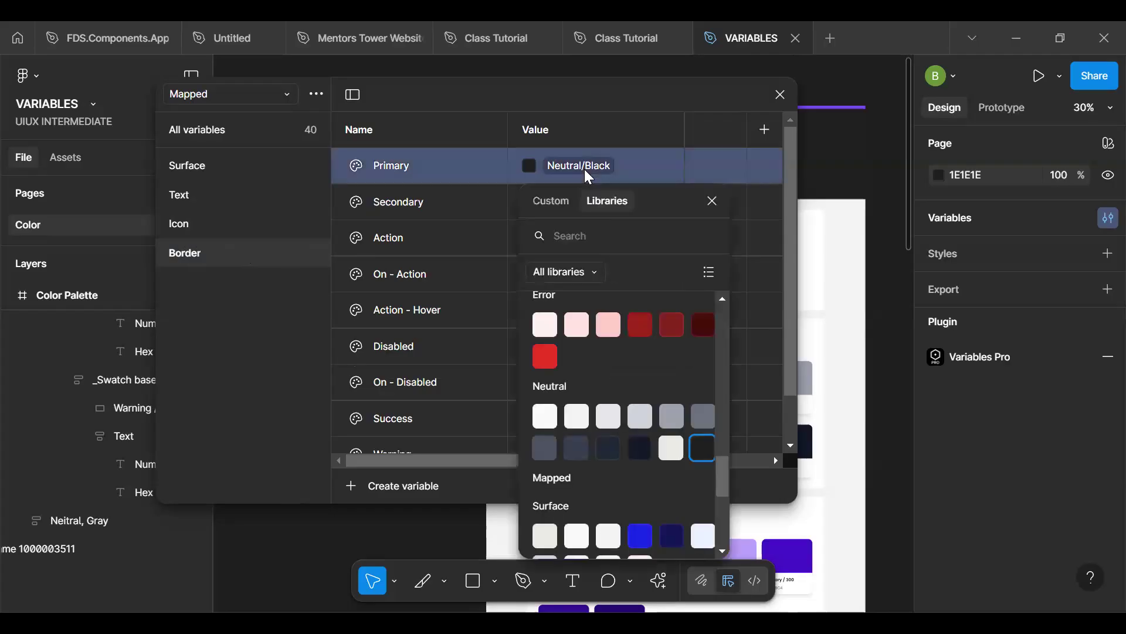
{"action": "left_click", "coordinate": [544, 418]}
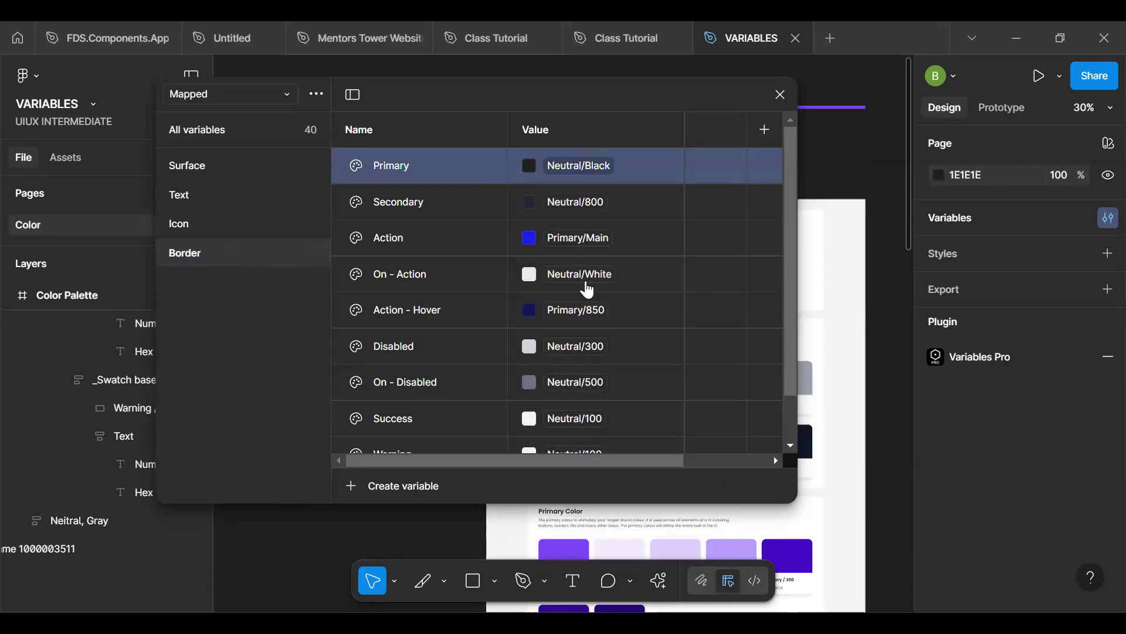
{"action": "left_click", "coordinate": [574, 204]}
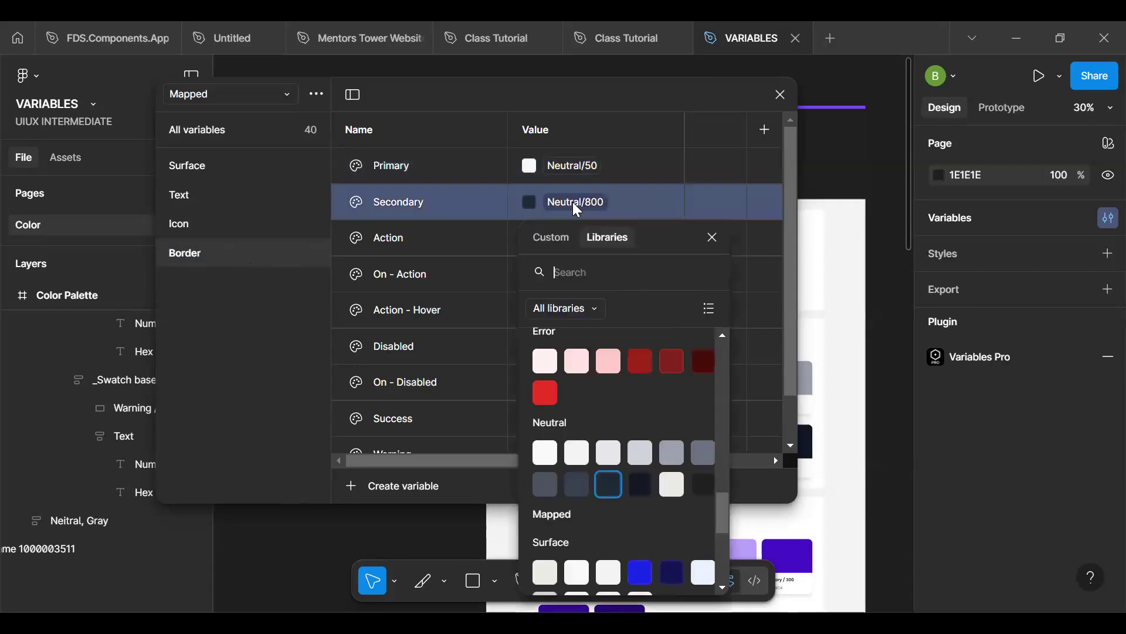
{"action": "left_click", "coordinate": [576, 461]}
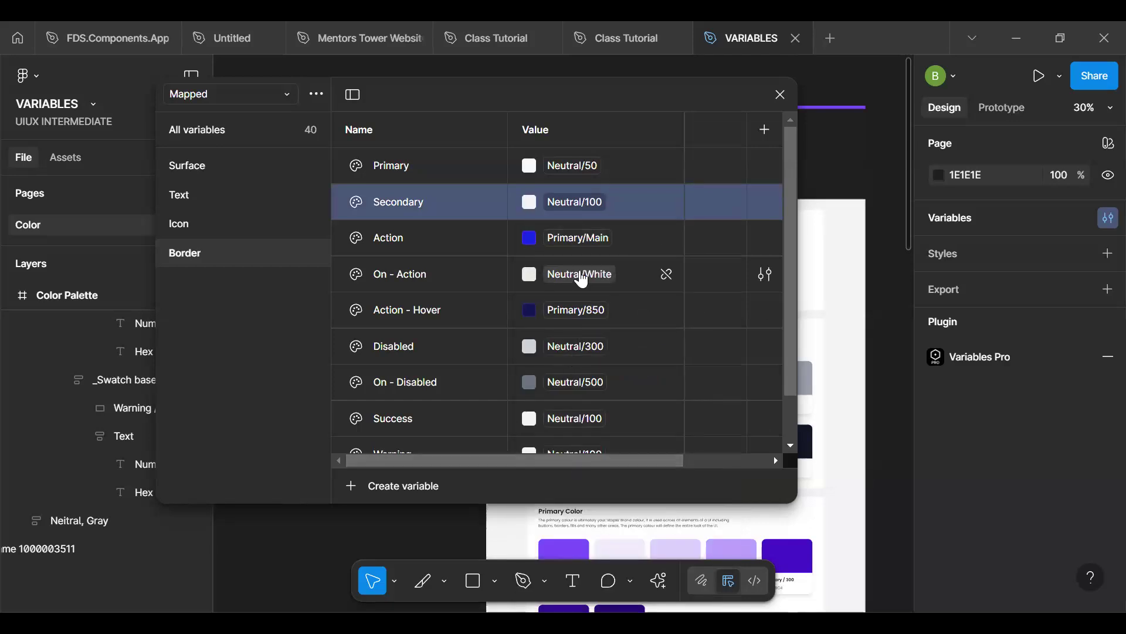
- Rename the Border group's Action variable as "Tertiary" and its On - Action variable as "Action"
{"action": "left_click", "coordinate": [444, 281]}
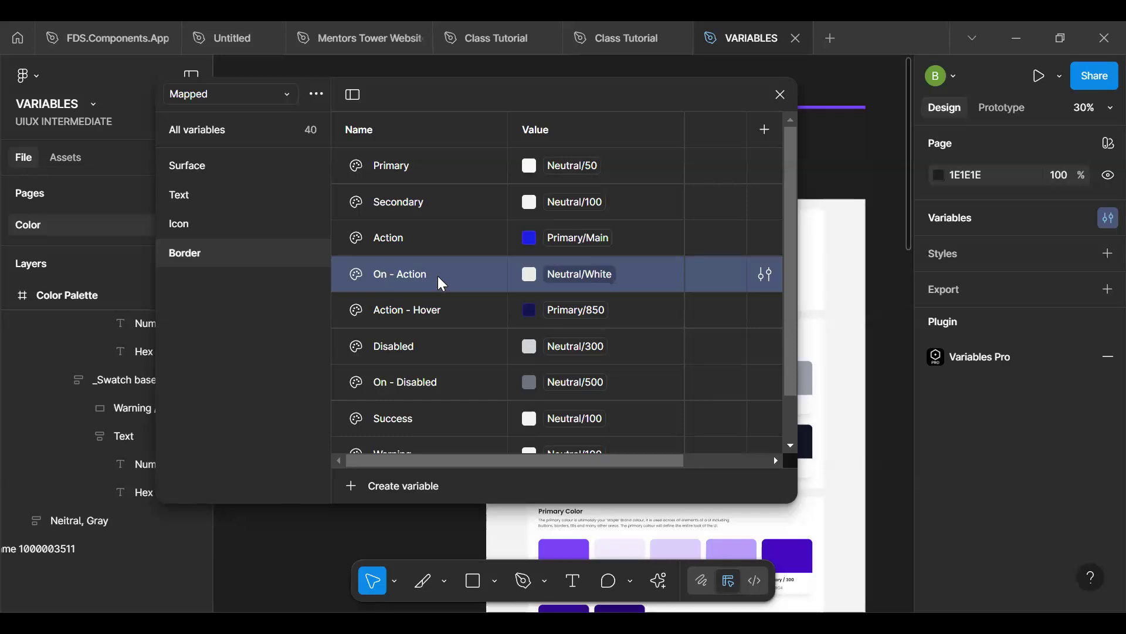
{"action": "double_click", "coordinate": [439, 279]}
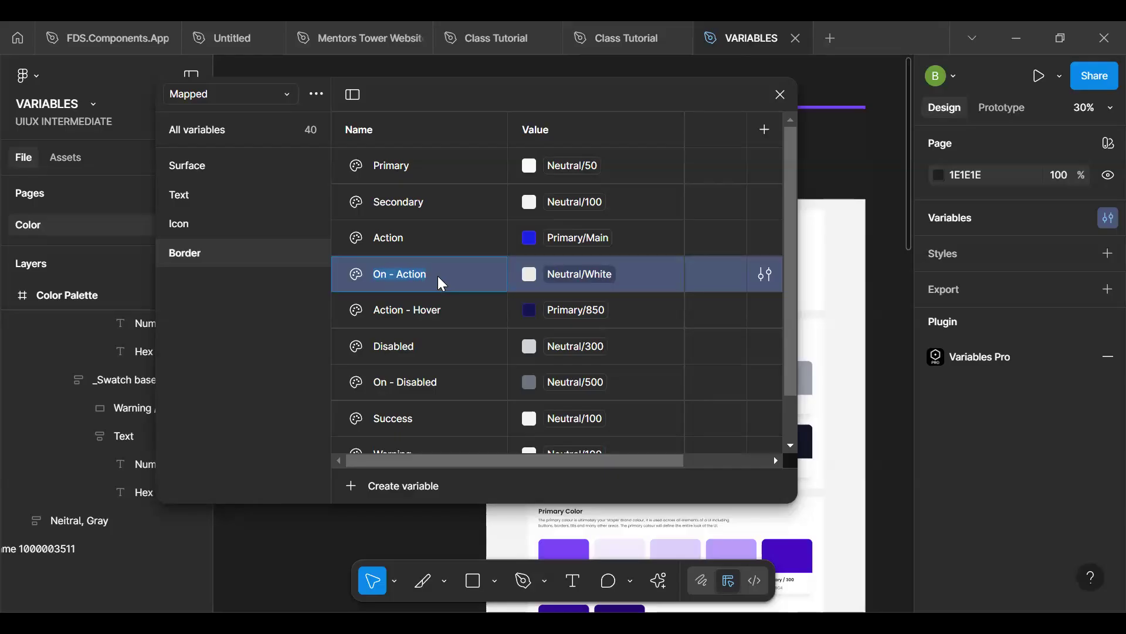
{"action": "double_click", "coordinate": [418, 234]}
{"action": "type", "text": "Tr"}
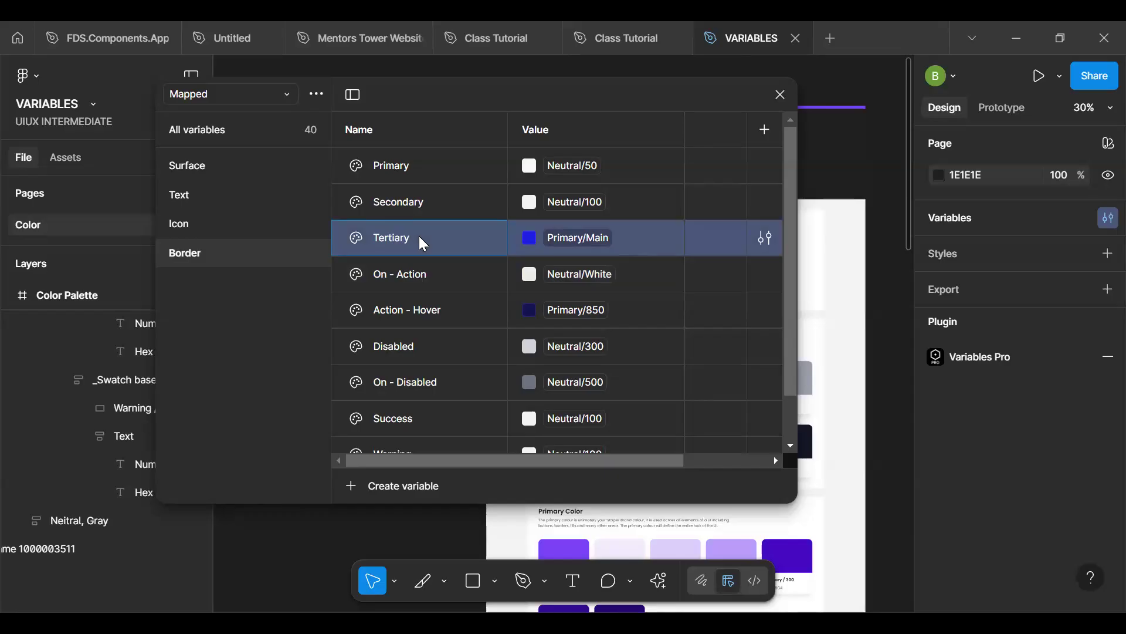
{"action": "key", "text": "Return"}
{"action": "double_click", "coordinate": [427, 274]}
{"action": "type", "text": "Actio"}
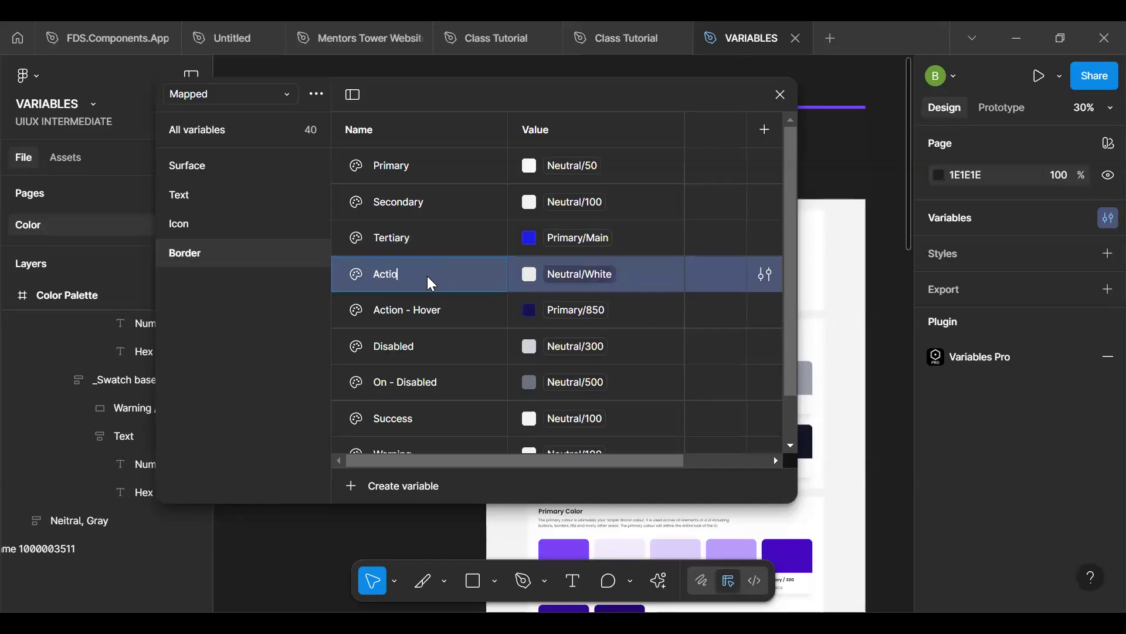
{"action": "key", "text": "Return"}
- Link the Border group's Tertiary variable to the Alias colour Neutral/200
{"action": "left_click", "coordinate": [573, 236]}
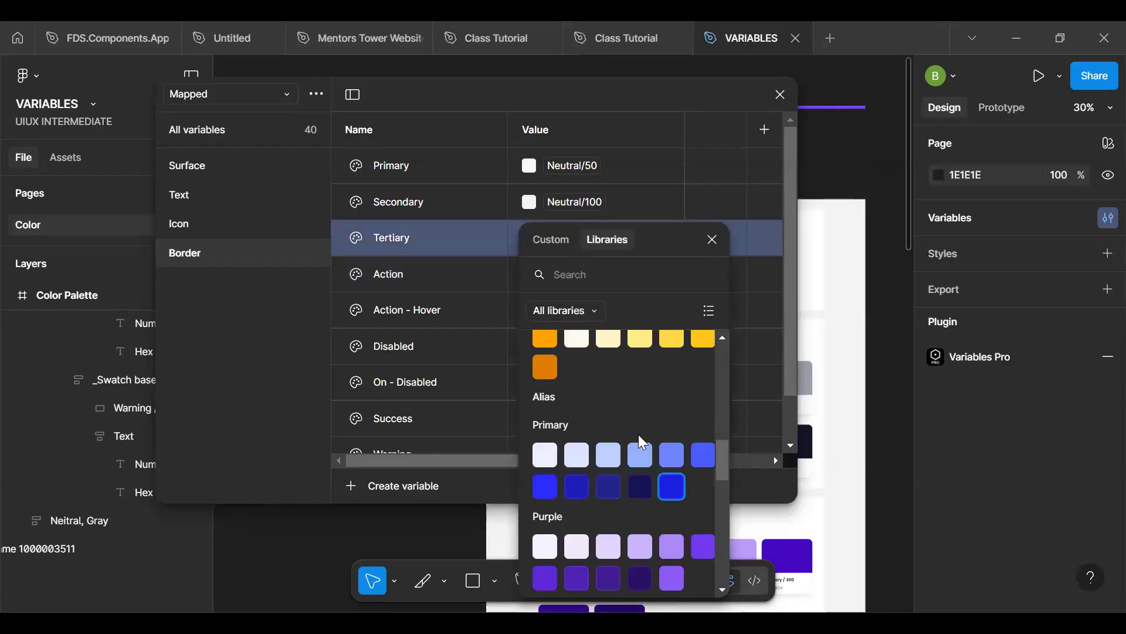
{"action": "left_click_drag", "start_coordinate": [722, 461], "coordinate": [721, 527]}
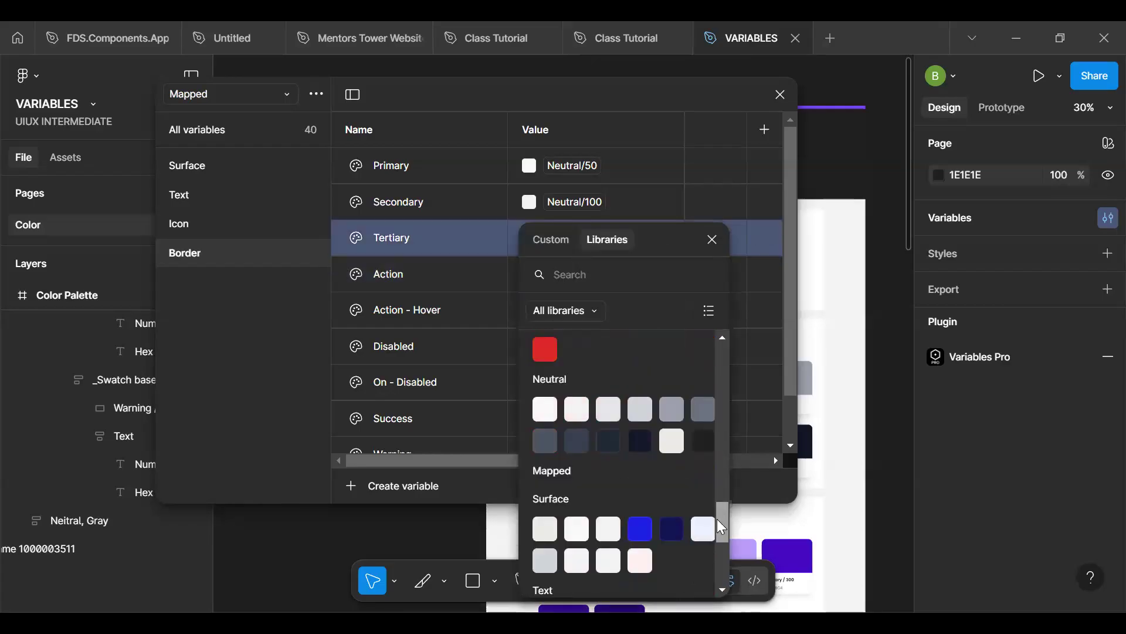
{"action": "scroll", "coordinate": [645, 466], "scroll_direction": "up", "scroll_amount": 1}
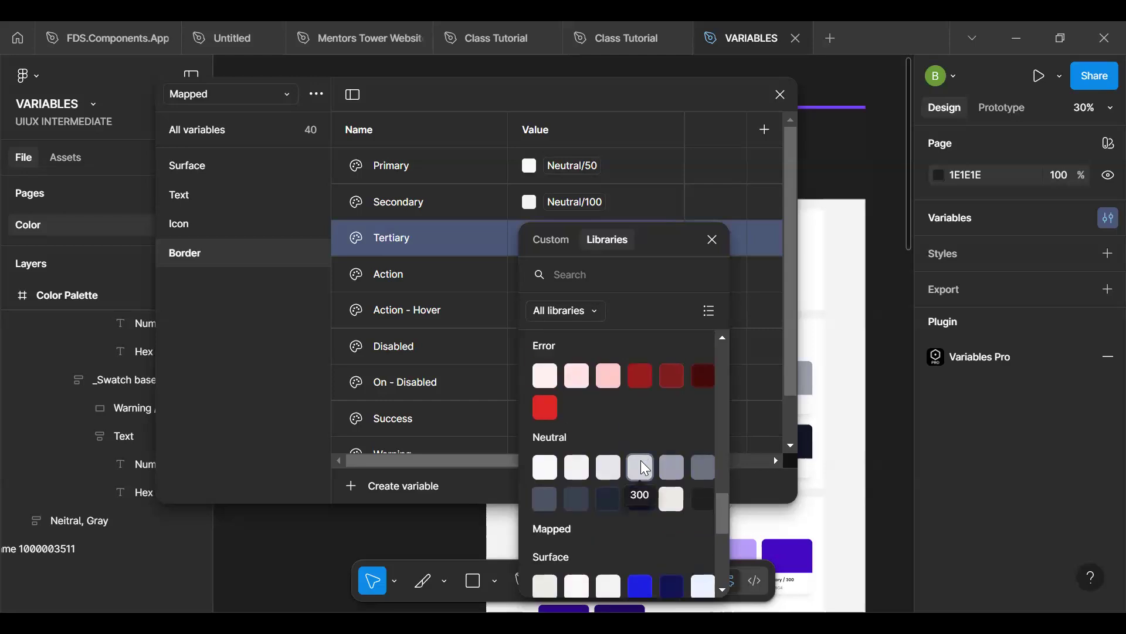
{"action": "left_click", "coordinate": [609, 467]}
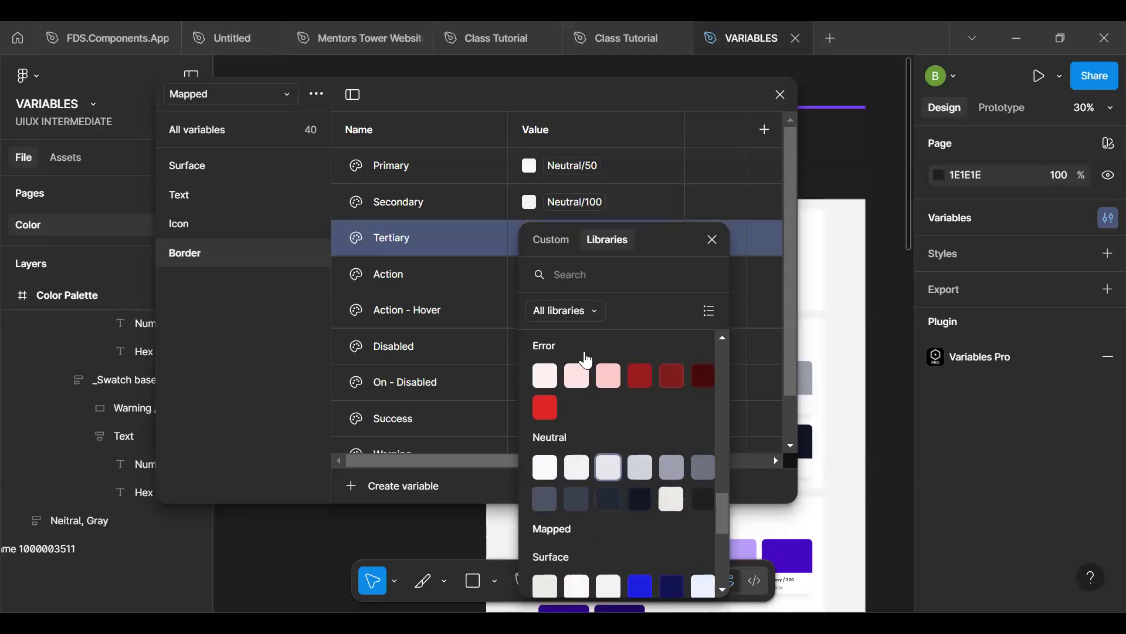
- Link the Border group's Action variable to the Alias colour Primary/Main
{"action": "left_click", "coordinate": [514, 274]}
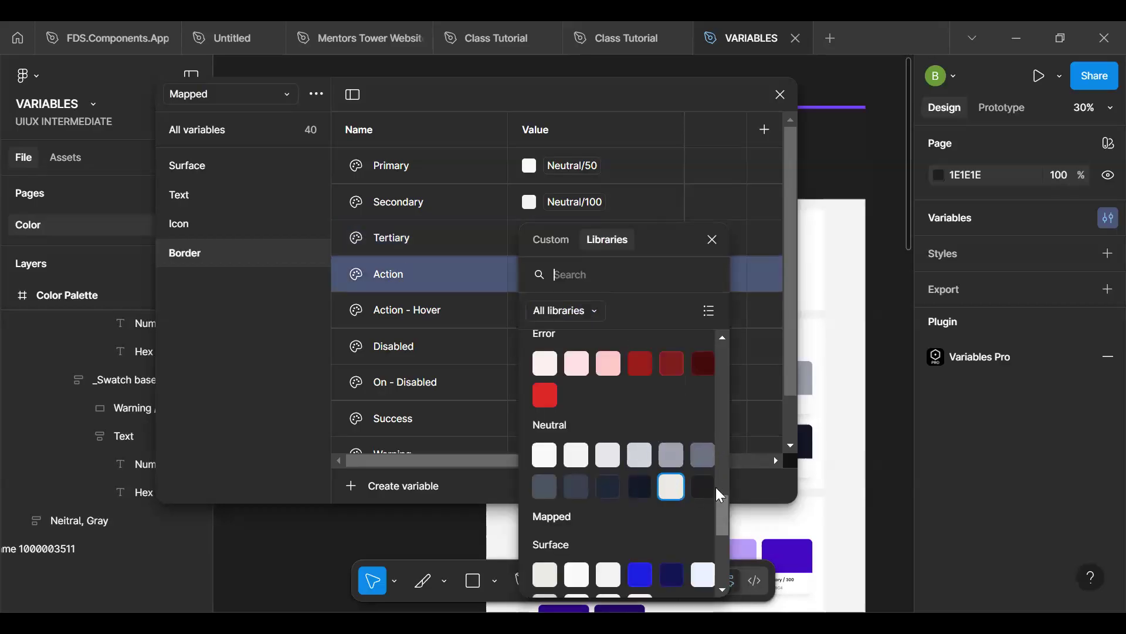
{"action": "scroll", "coordinate": [715, 487], "scroll_direction": "up", "scroll_amount": 2}
{"action": "scroll", "coordinate": [716, 487], "scroll_direction": "up", "scroll_amount": 2}
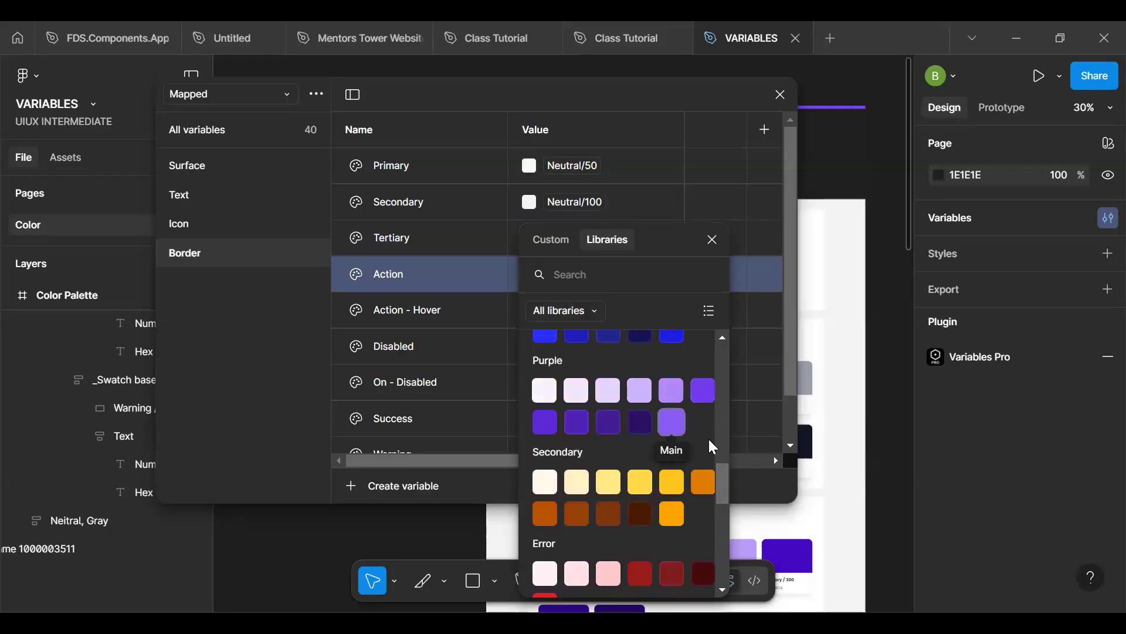
{"action": "scroll", "coordinate": [718, 475], "scroll_direction": "up", "scroll_amount": 2}
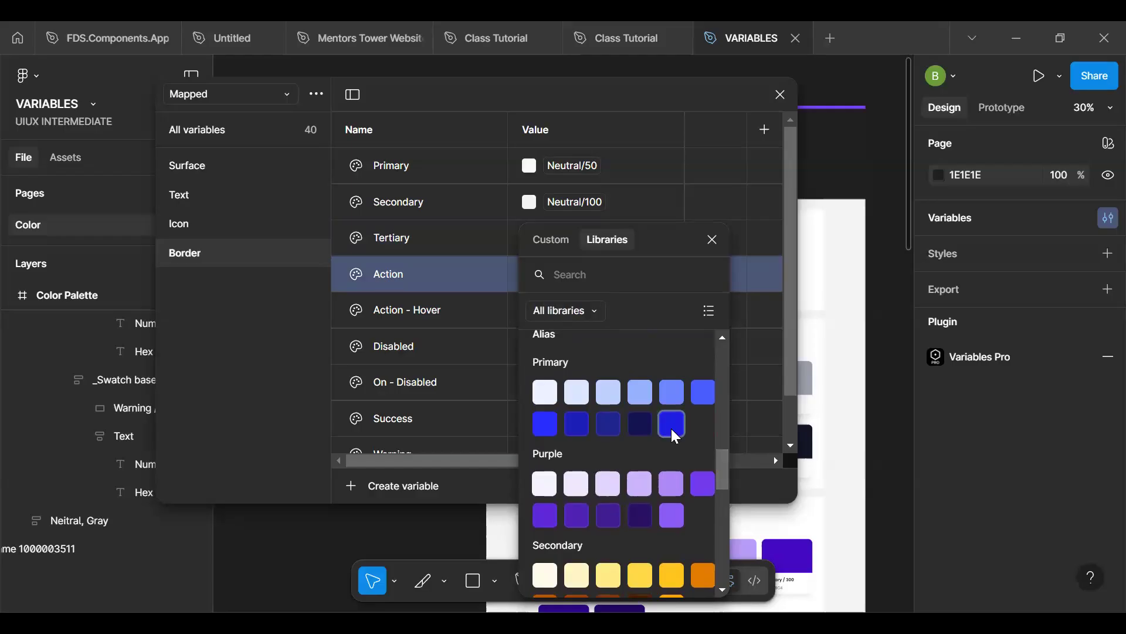
{"action": "left_click", "coordinate": [672, 425]}
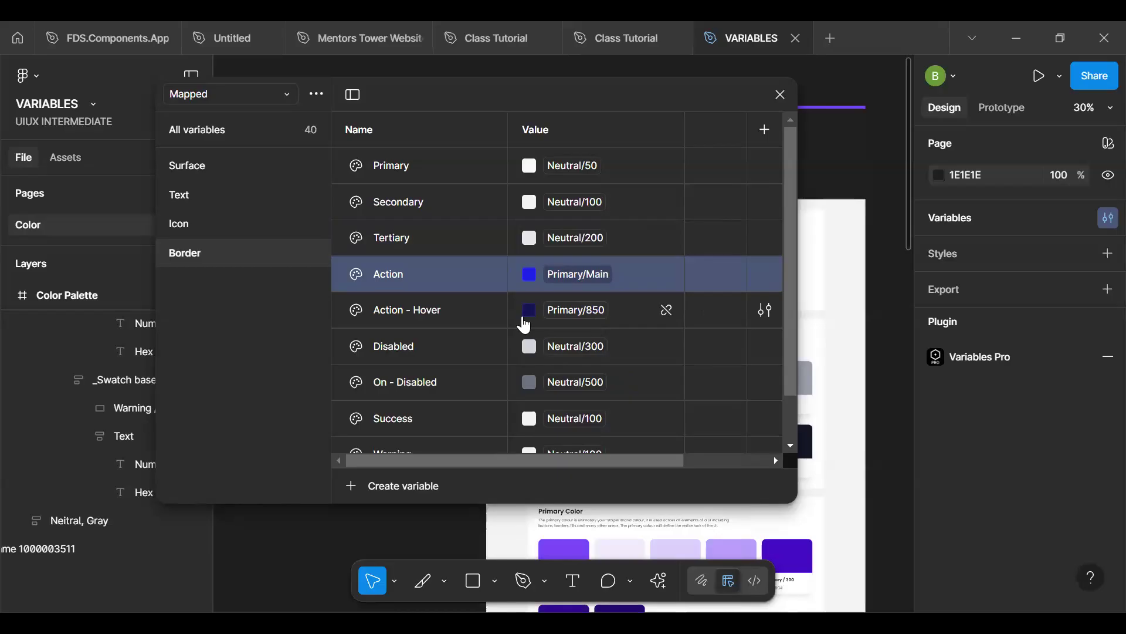
- Rename the Border group's On - Disabled variable as "Focus"
{"action": "left_click", "coordinate": [481, 306]}
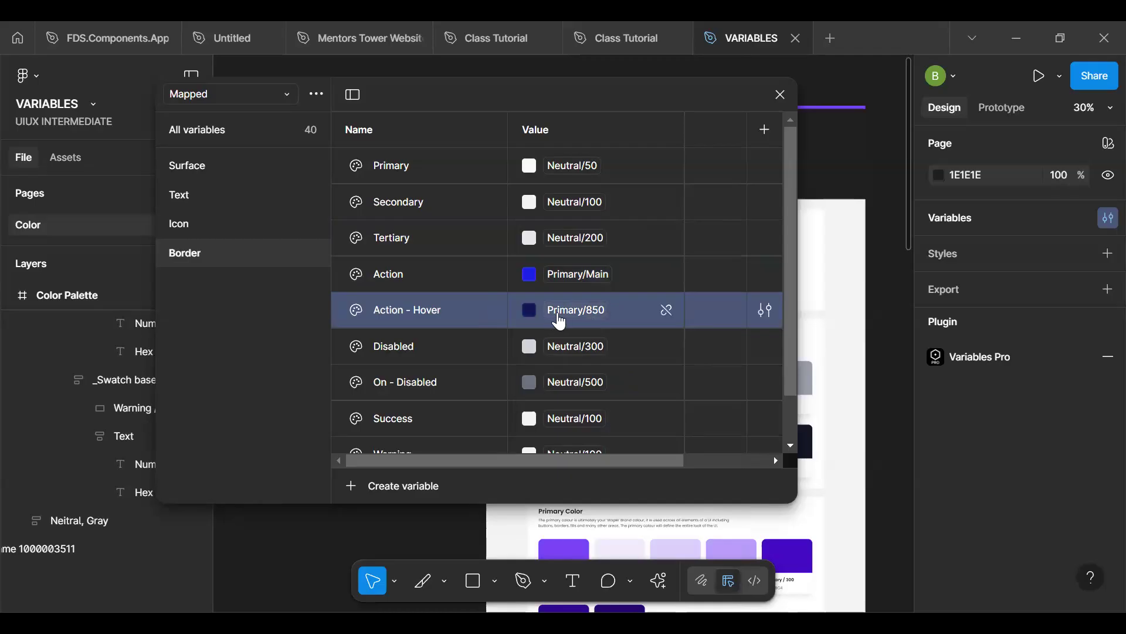
{"action": "left_click", "coordinate": [445, 345]}
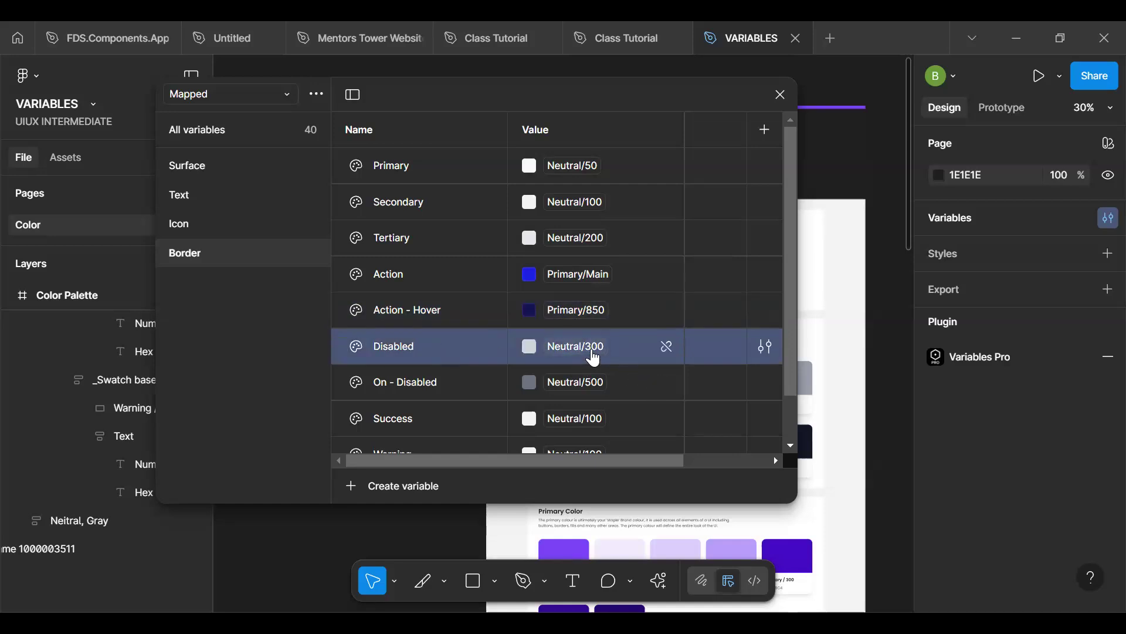
{"action": "left_click", "coordinate": [457, 382]}
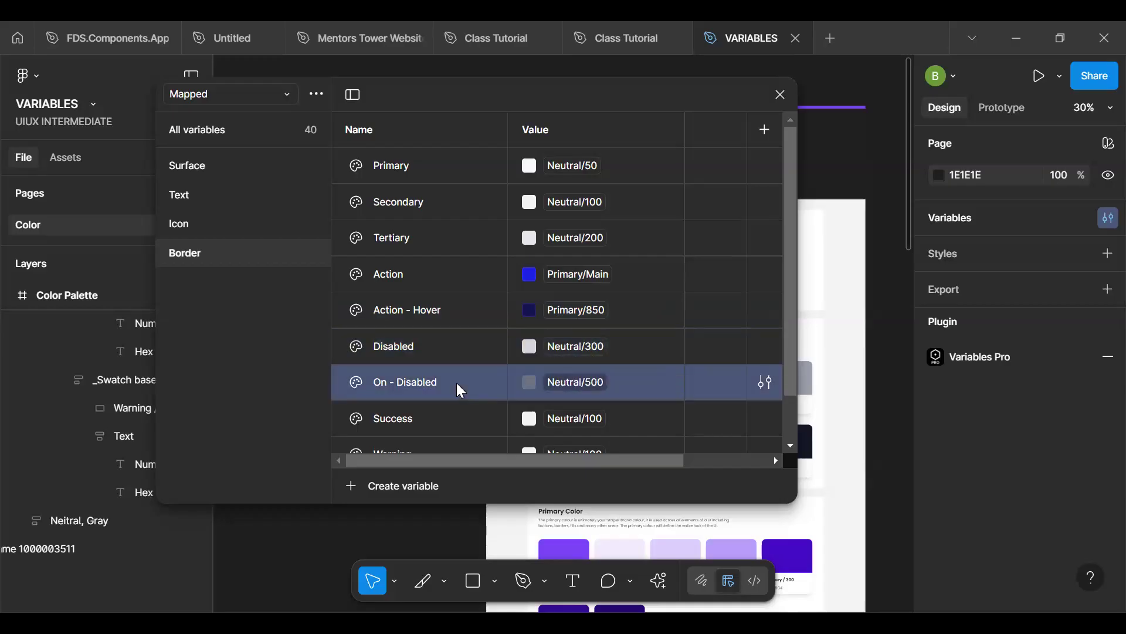
{"action": "double_click", "coordinate": [456, 383]}
{"action": "type", "text": "Focus"}
{"action": "key", "text": "Return"}
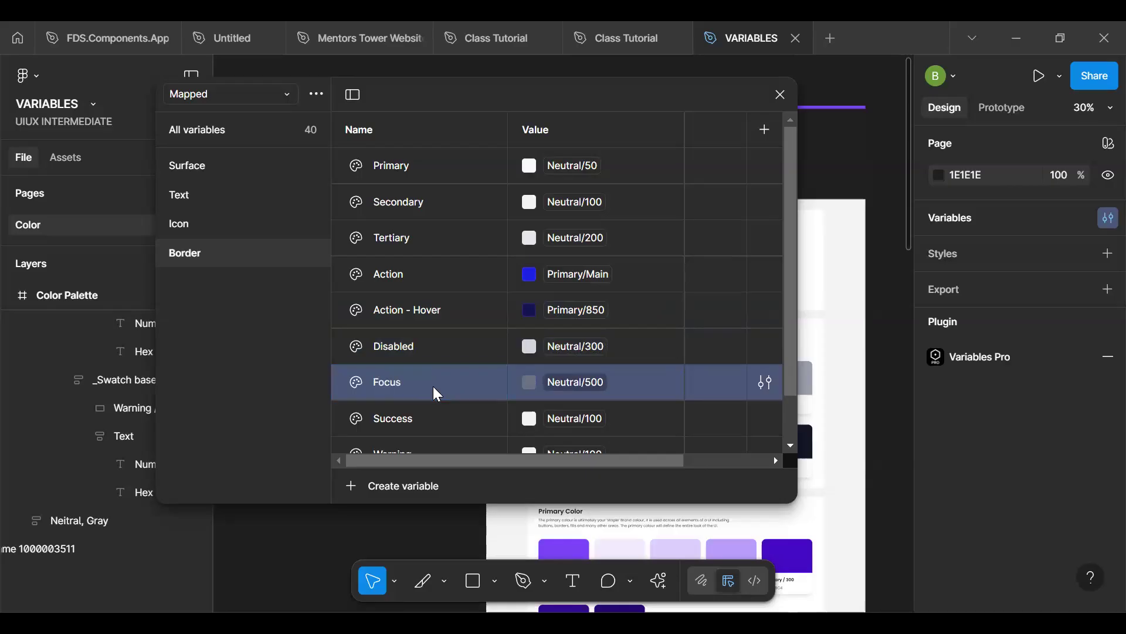
- Link the Border group's Focus variable to the Alias colour Primary/500, searching the libraries for "pri"
{"action": "left_click", "coordinate": [565, 382]}
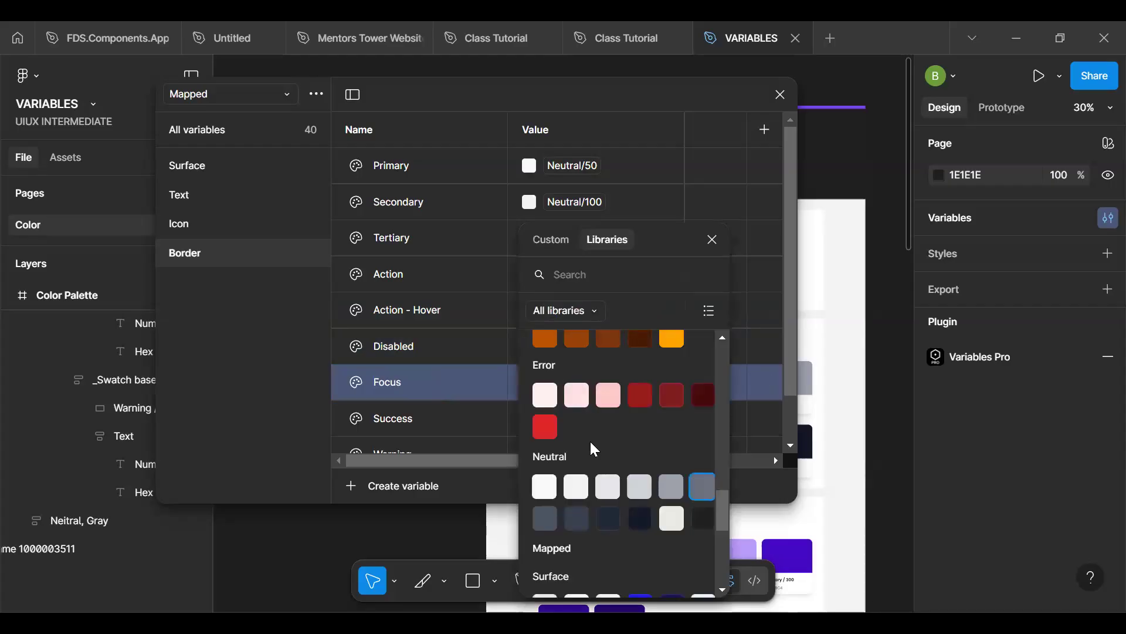
{"action": "type", "text": "pri"}
{"action": "scroll", "coordinate": [589, 439], "scroll_direction": "down", "scroll_amount": 3}
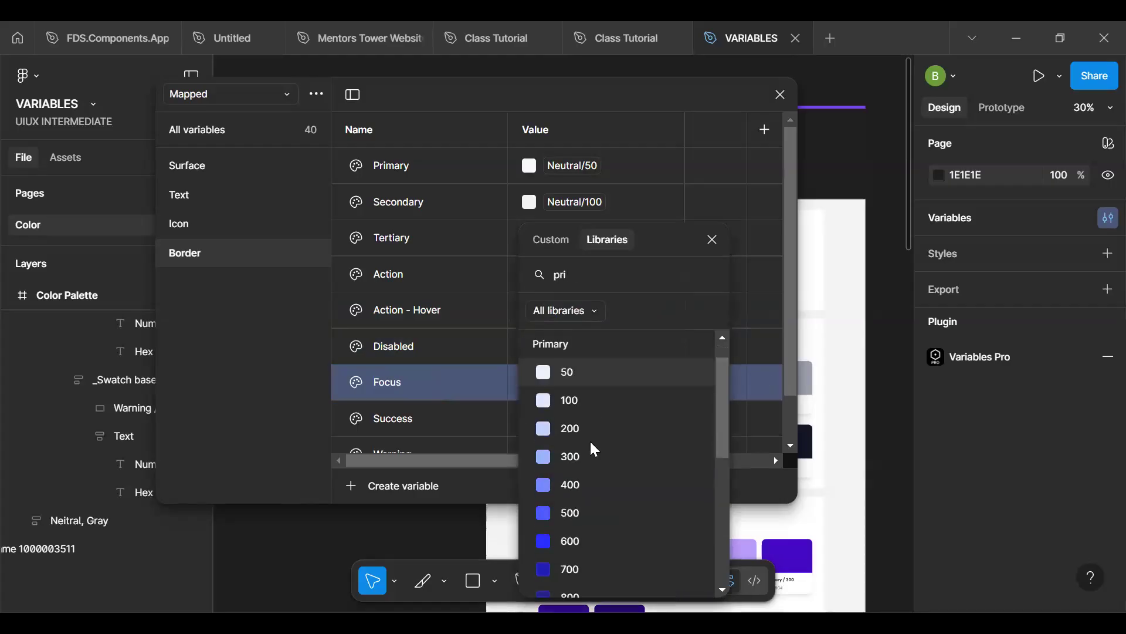
{"action": "scroll", "coordinate": [590, 439], "scroll_direction": "up", "scroll_amount": 3}
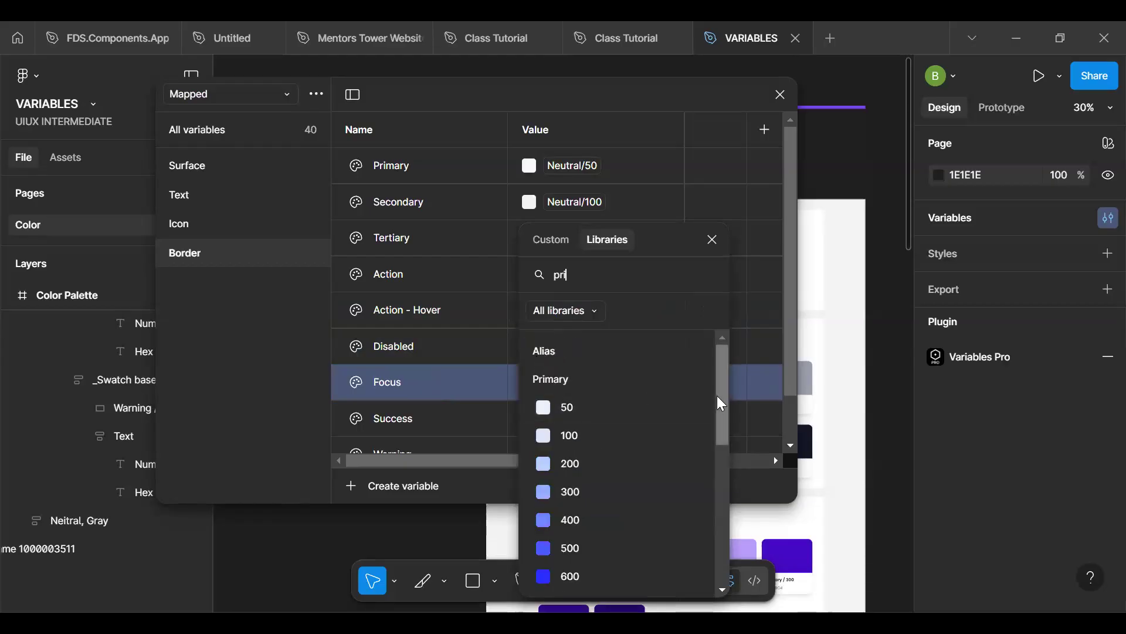
{"action": "left_click_drag", "start_coordinate": [717, 396], "coordinate": [720, 426]}
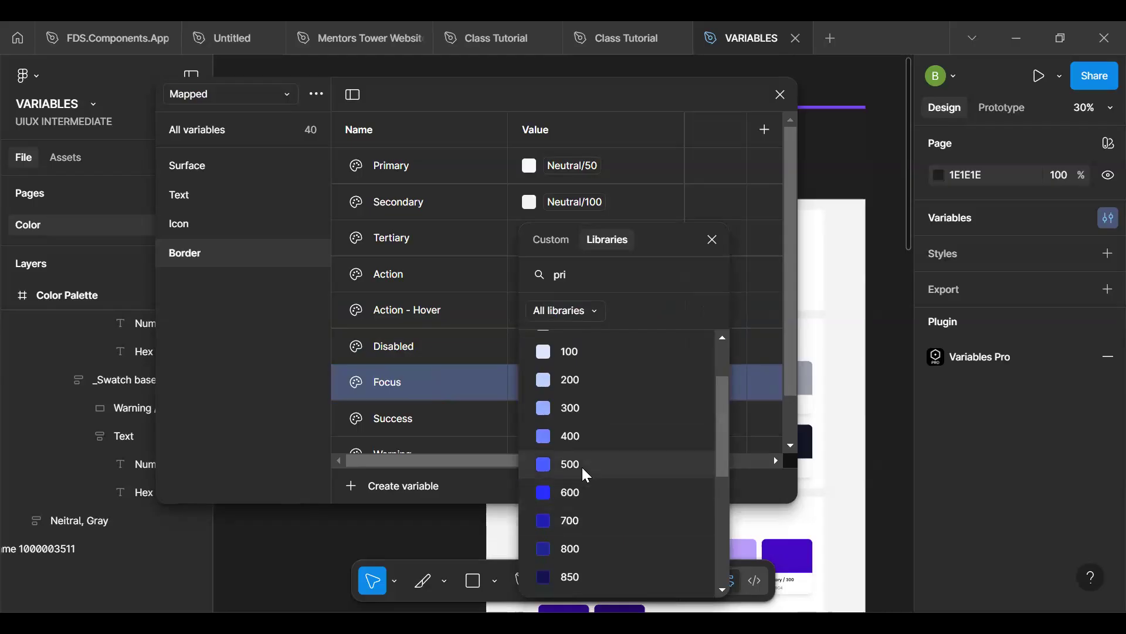
{"action": "left_click", "coordinate": [582, 467]}
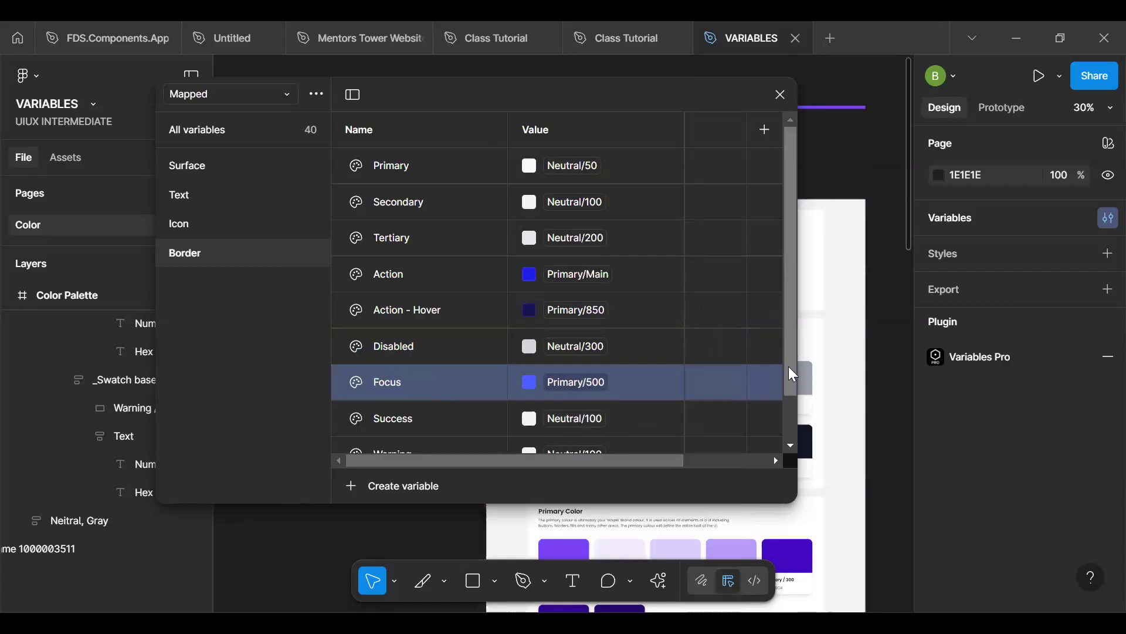
- Review the Border group's linked colours from Primary to Error and close the variables window
{"action": "left_click_drag", "start_coordinate": [792, 373], "coordinate": [793, 410]}
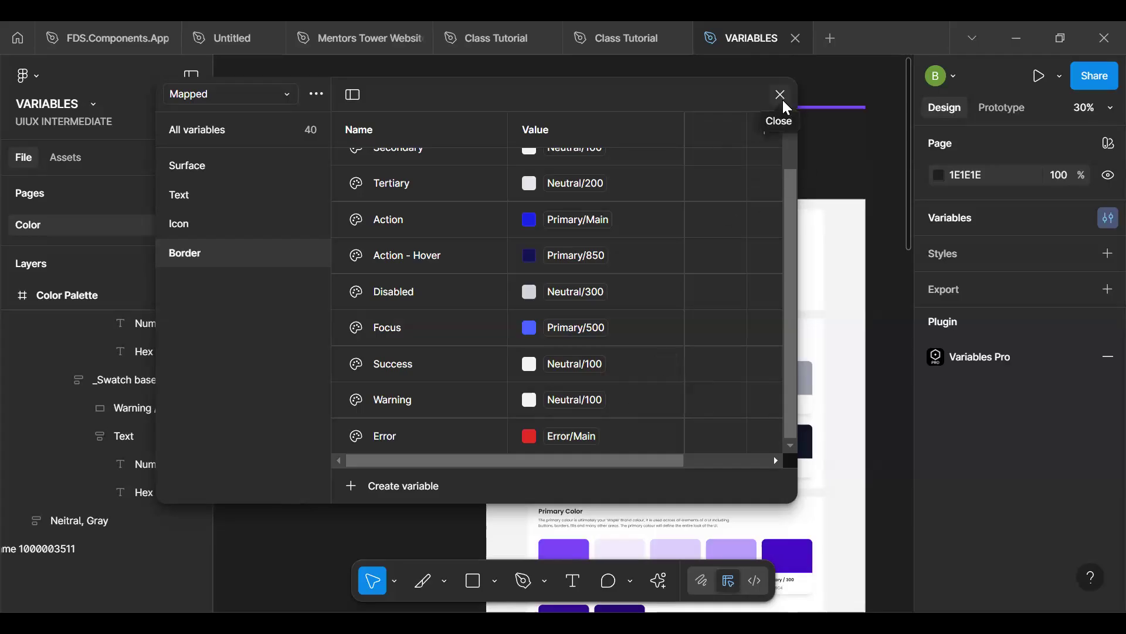
{"action": "scroll", "coordinate": [504, 275], "scroll_direction": "up", "scroll_amount": 2}
{"action": "scroll", "coordinate": [506, 278], "scroll_direction": "down", "scroll_amount": 2}
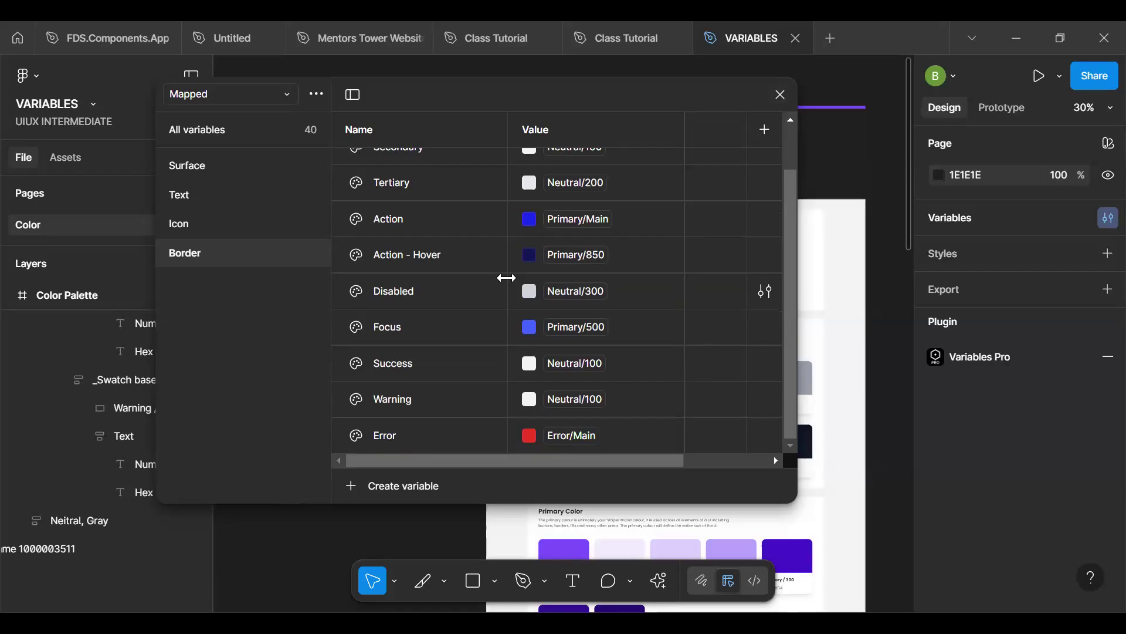
{"action": "scroll", "coordinate": [507, 277], "scroll_direction": "up", "scroll_amount": 2}
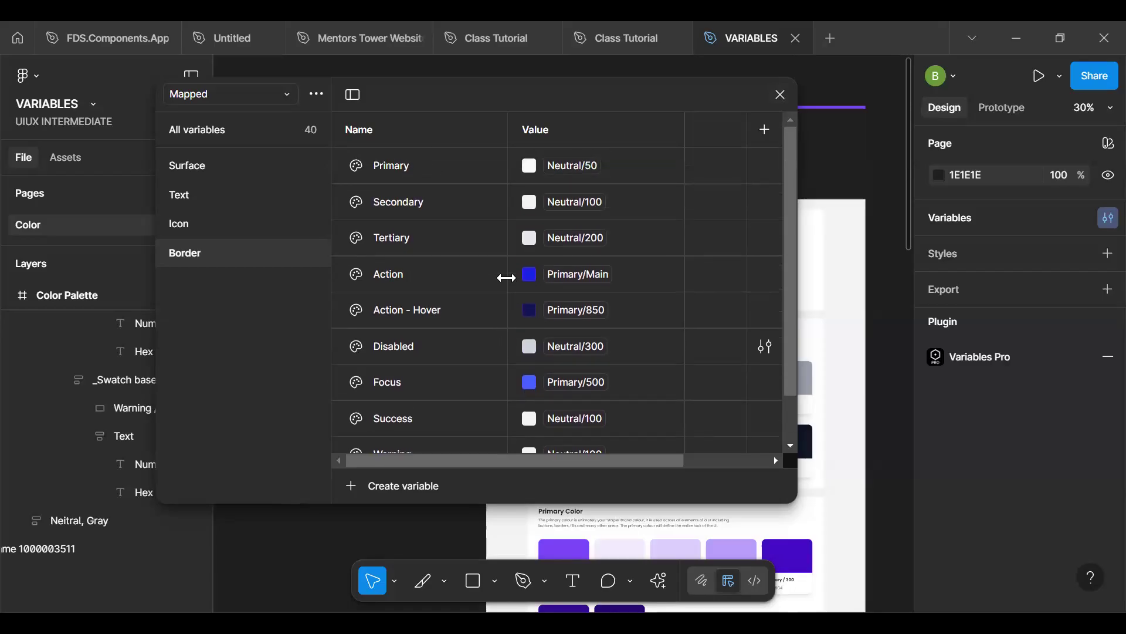
{"action": "left_click", "coordinate": [781, 94]}
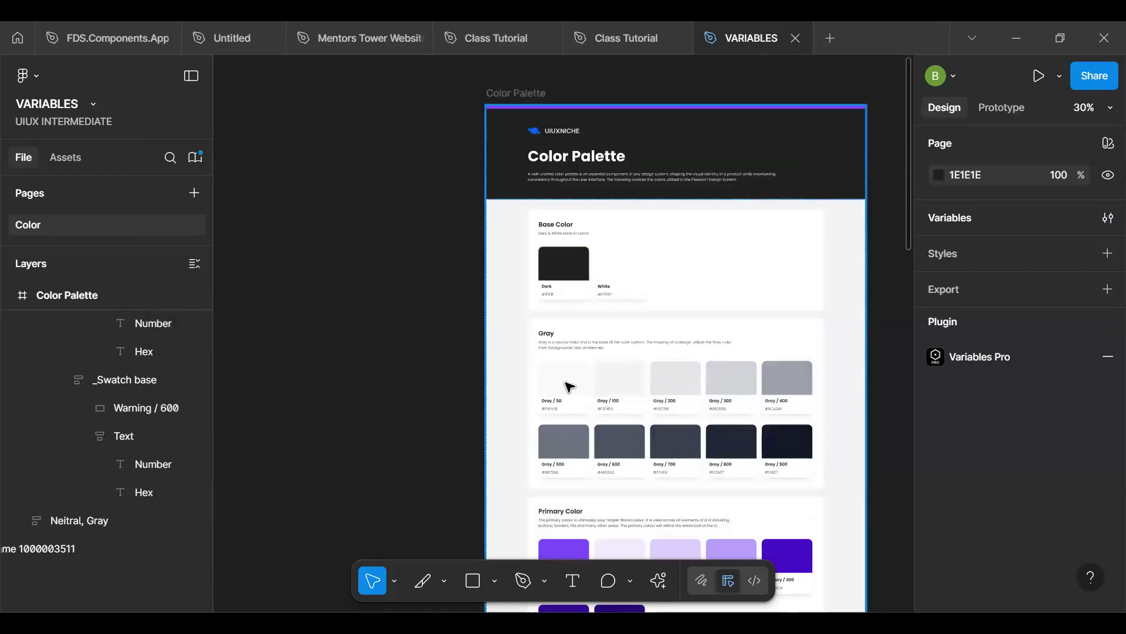
- Add a new page named "UI" to the VARIABLES file
{"action": "left_click", "coordinate": [194, 193]}
{"action": "type", "text": "I"}
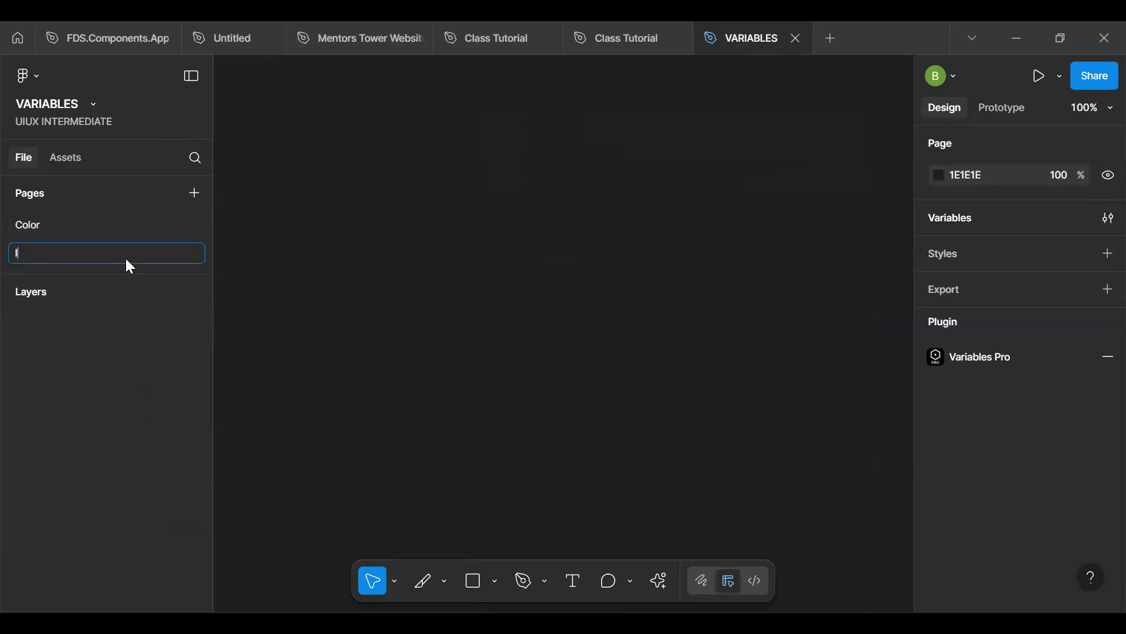
{"action": "type", "text": "UI"}
{"action": "key", "text": "Return"}
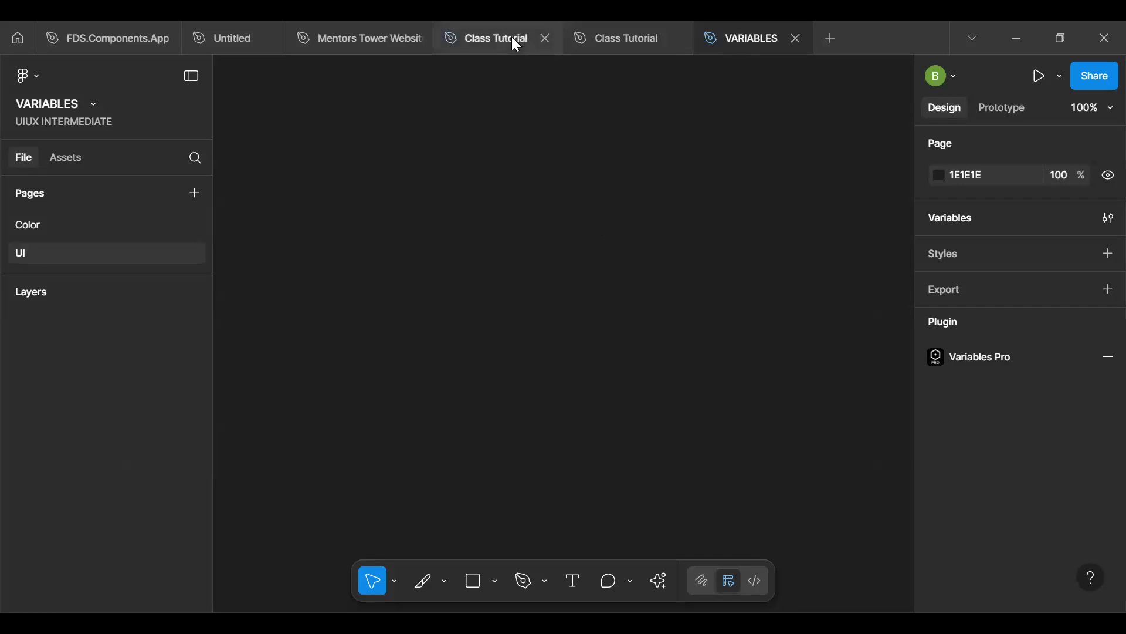
- Switch to the Class Tutorial file with the colour palette and show the onboarding screens on its UI Design page
{"action": "mouse_move", "coordinate": [514, 38]}
{"action": "mouse_move", "coordinate": [612, 51]}
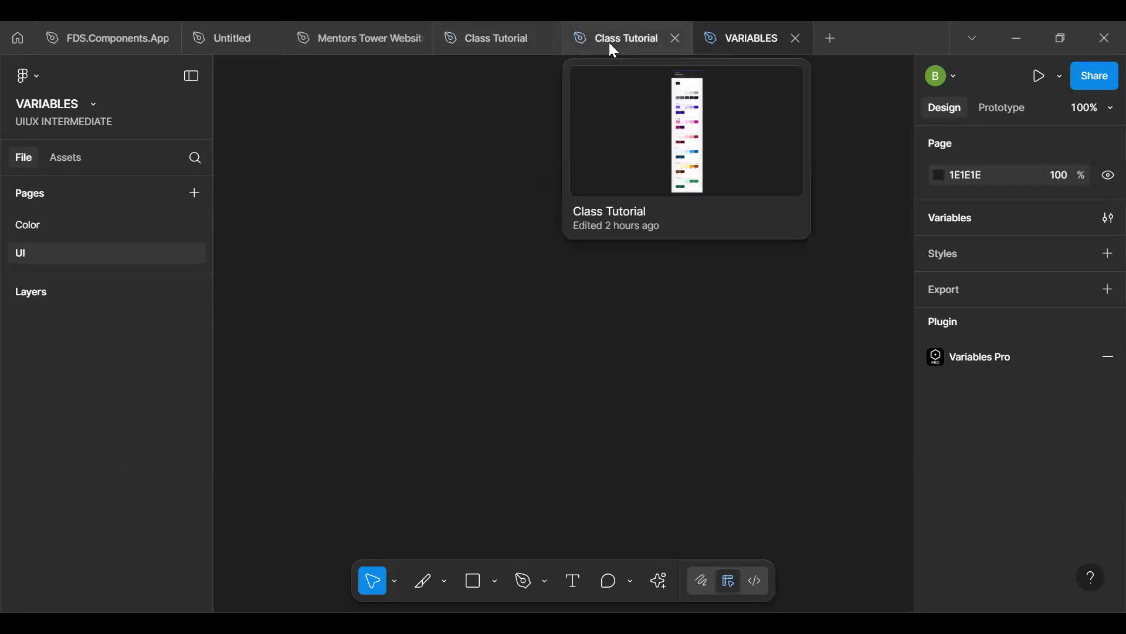
{"action": "left_click", "coordinate": [609, 43]}
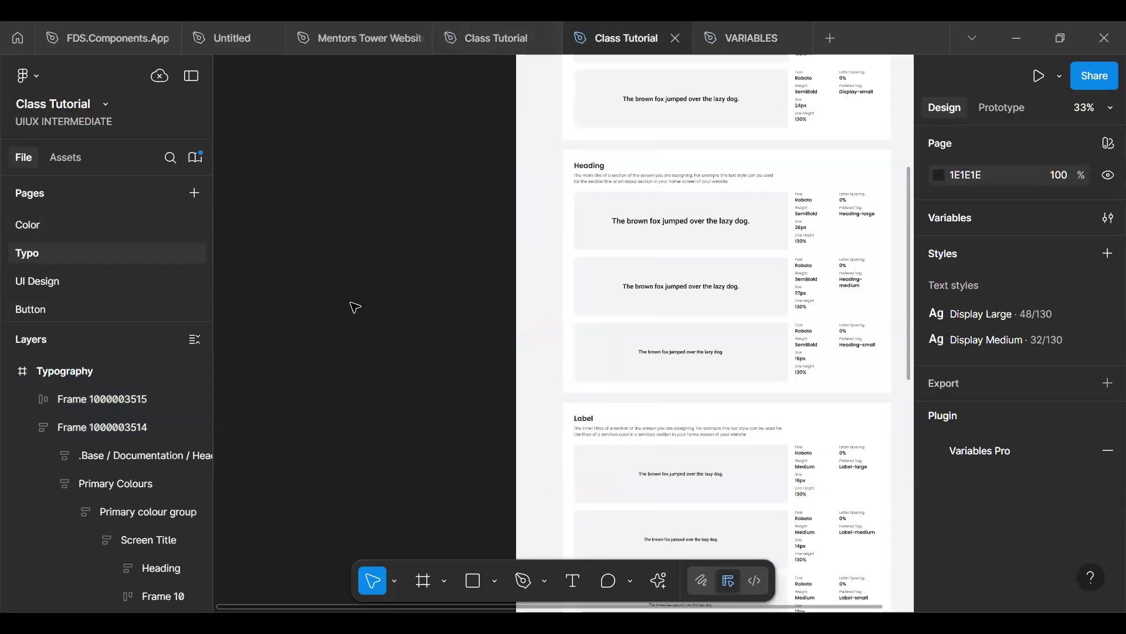
{"action": "key", "text": "Page_Down"}
{"action": "key", "text": "space"}
{"action": "left_click_drag", "start_coordinate": [740, 292], "coordinate": [510, 292]}
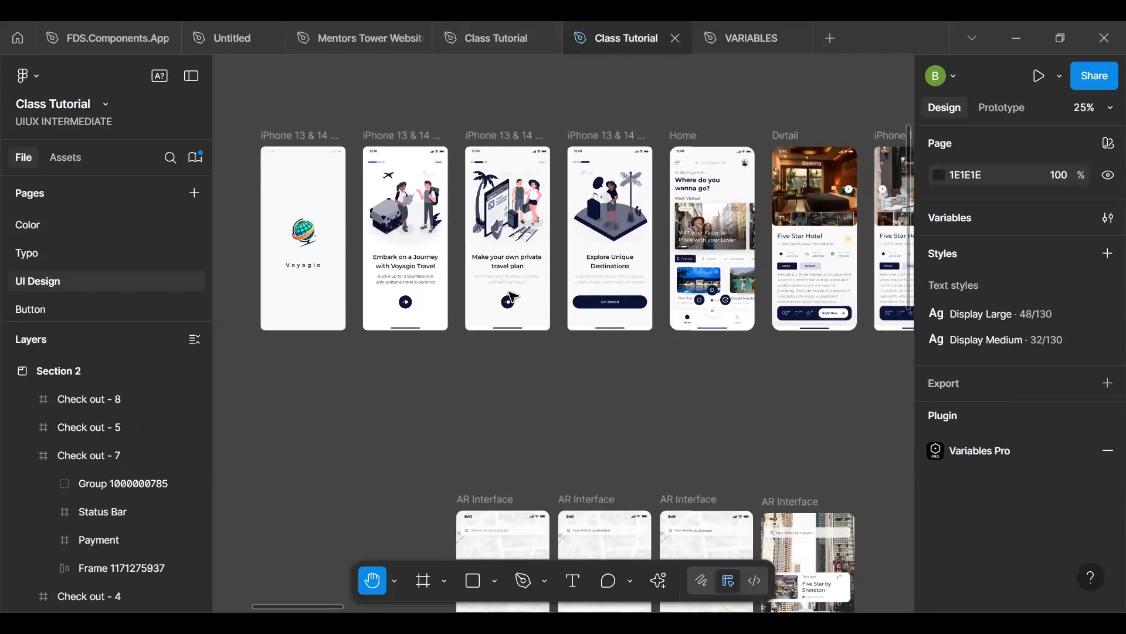
- Copy the three illustrated onboarding frames after the Voyagio splash screen and paste them onto the UI page of the VARIABLES file
{"action": "left_click", "coordinate": [415, 139]}
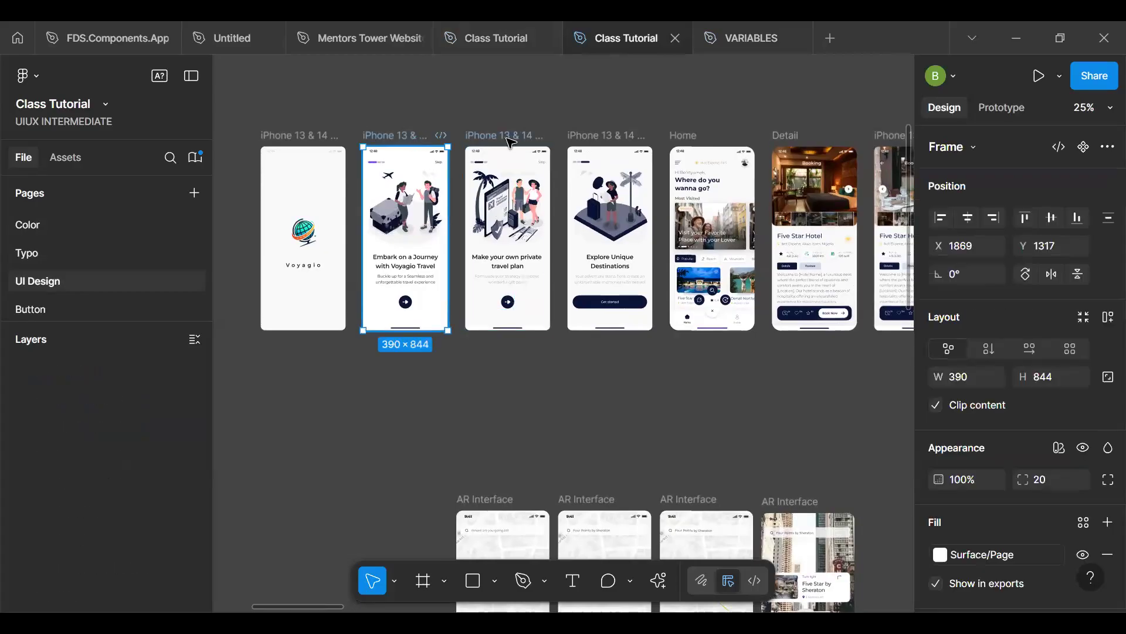
{"action": "left_click", "coordinate": [510, 141], "text": "shift"}
{"action": "left_click", "coordinate": [602, 140], "text": "shift"}
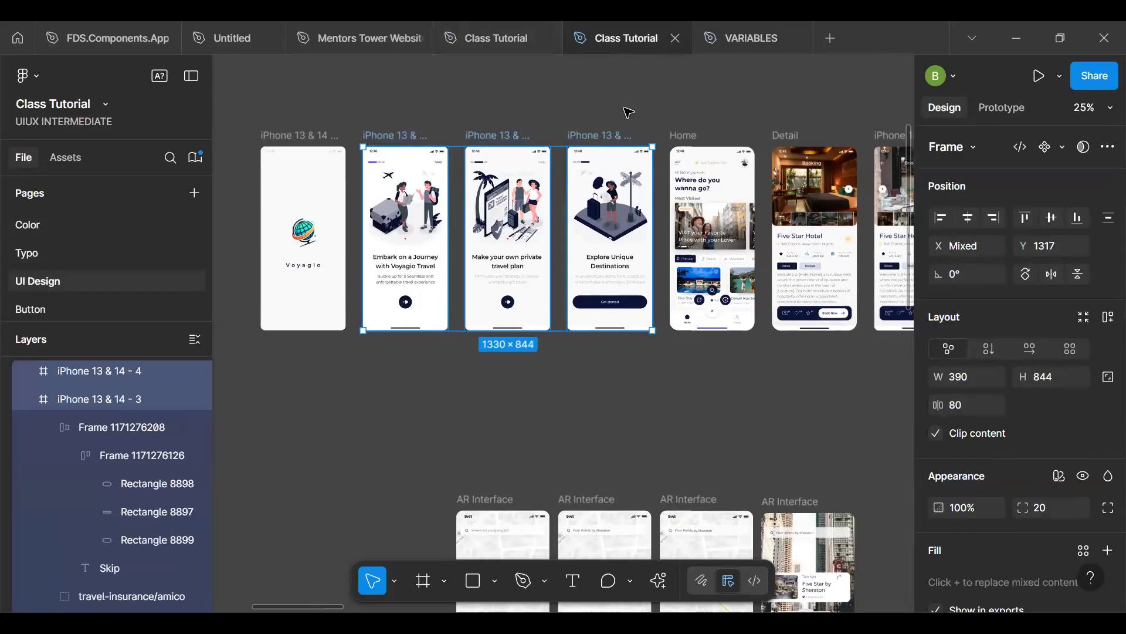
{"action": "left_click", "coordinate": [741, 29]}
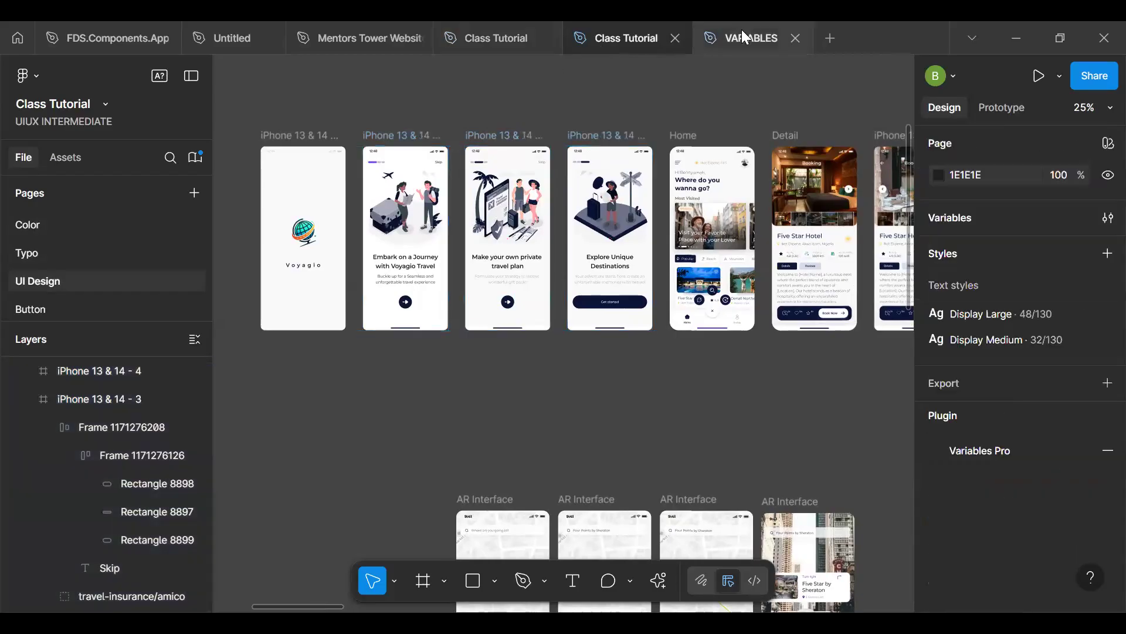
{"action": "right_click", "coordinate": [343, 176]}
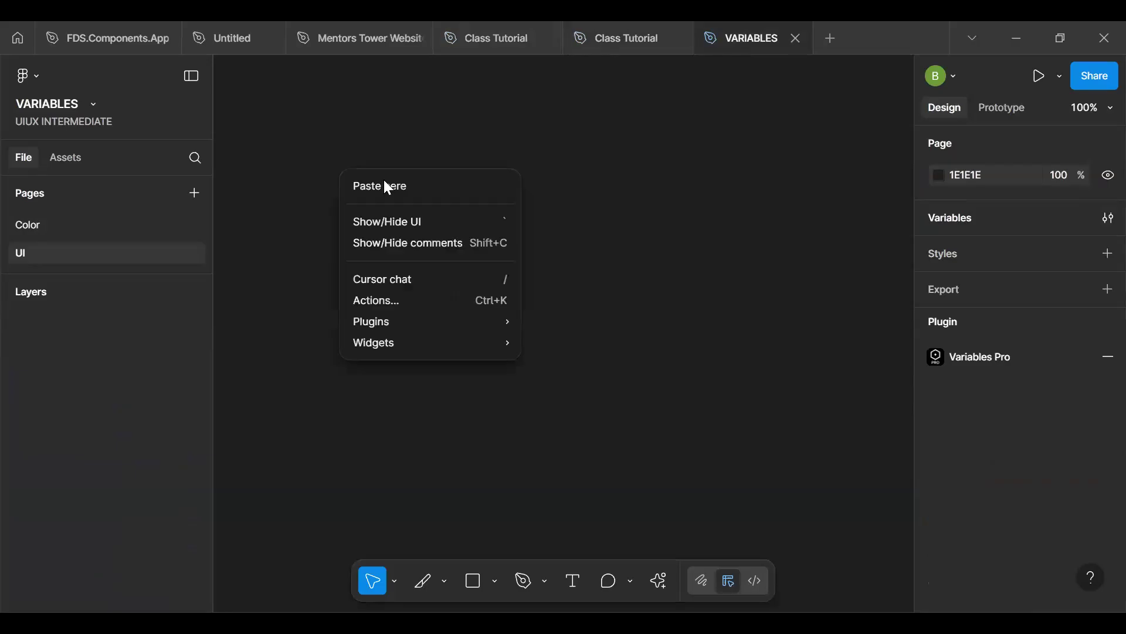
{"action": "left_click", "coordinate": [405, 191]}
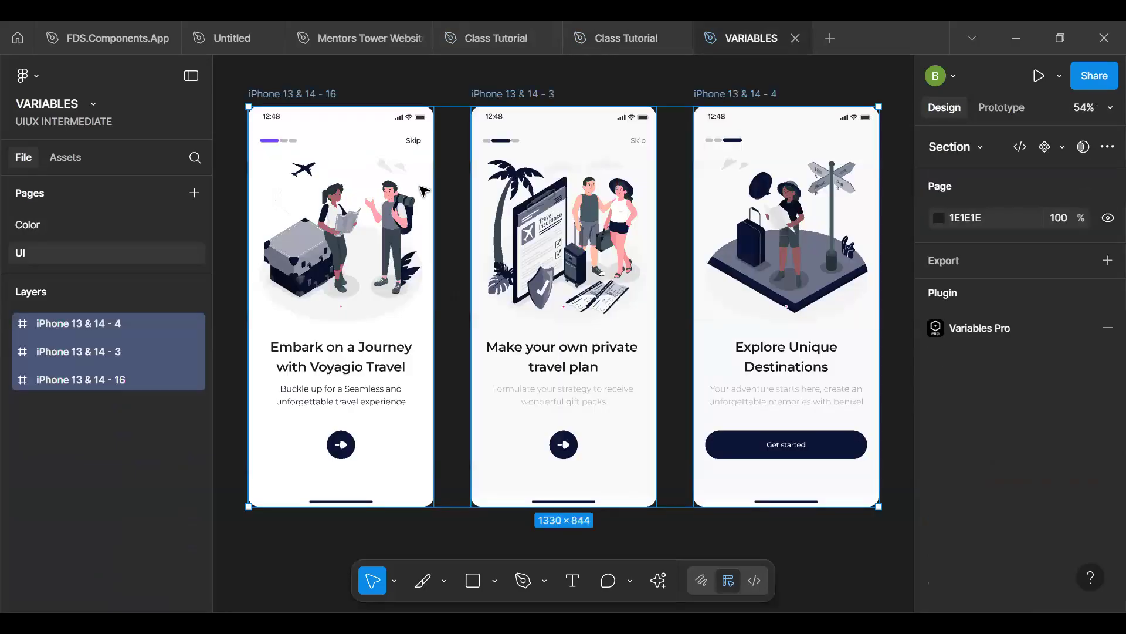
{"action": "left_click", "coordinate": [240, 246]}
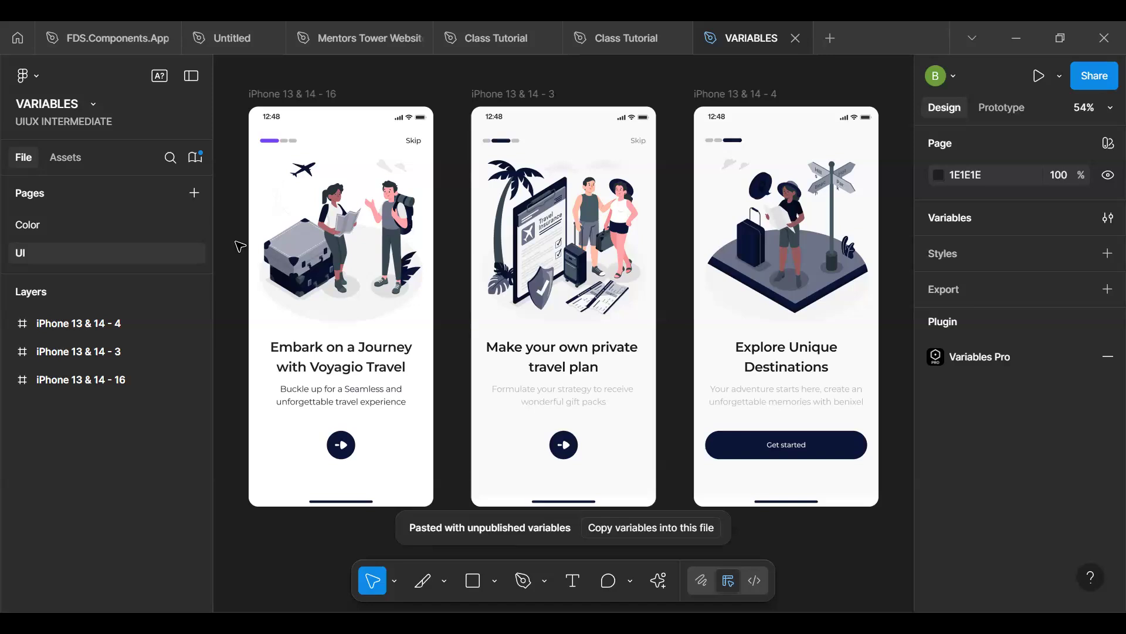
- Examine the selection colours of the progress indicator and Skip row in the "Embark on a Journey" screen
{"action": "left_click", "coordinate": [281, 144]}
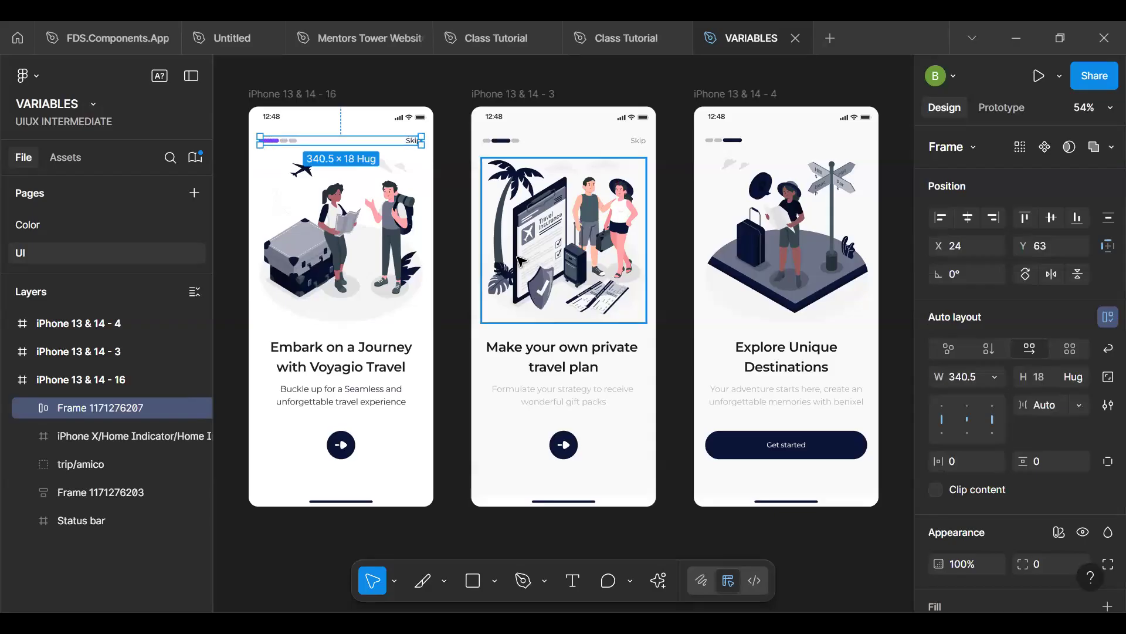
{"action": "left_click", "coordinate": [737, 456]}
{"action": "left_click", "coordinate": [737, 456]}
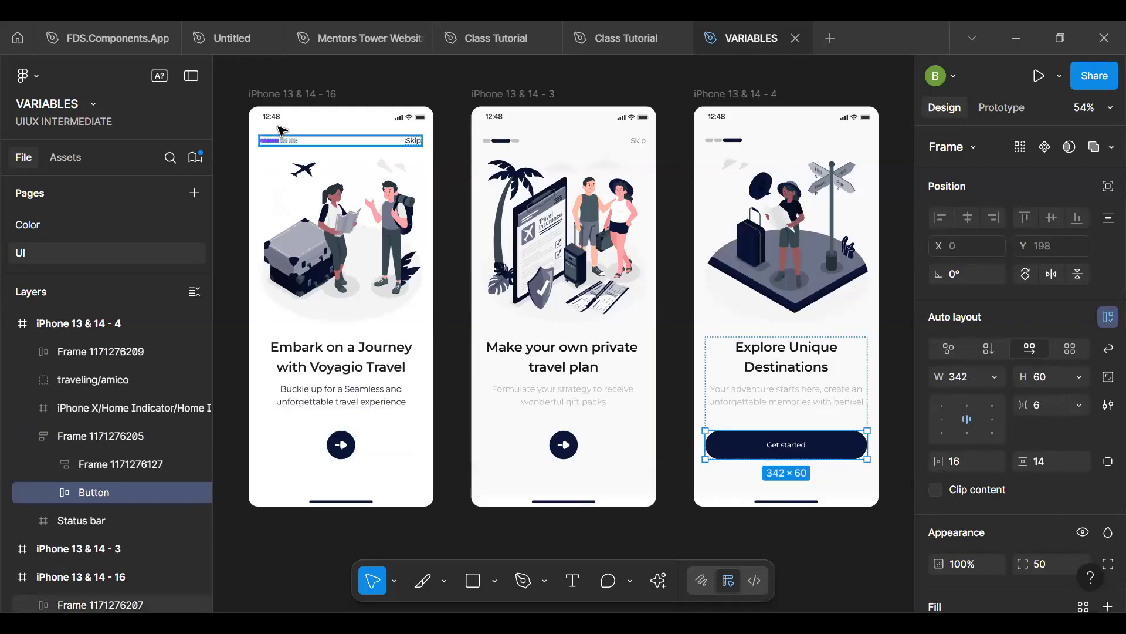
{"action": "key", "text": "space"}
{"action": "left_click_drag", "start_coordinate": [314, 151], "coordinate": [405, 175]}
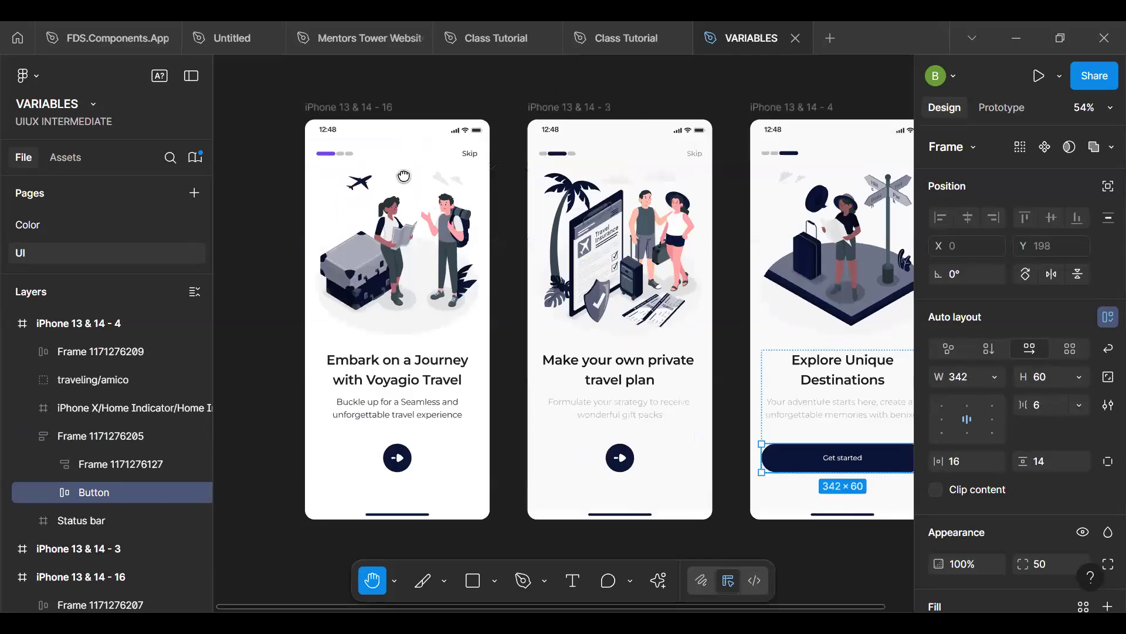
{"action": "scroll", "coordinate": [404, 175], "scroll_direction": "up", "scroll_amount": 3}
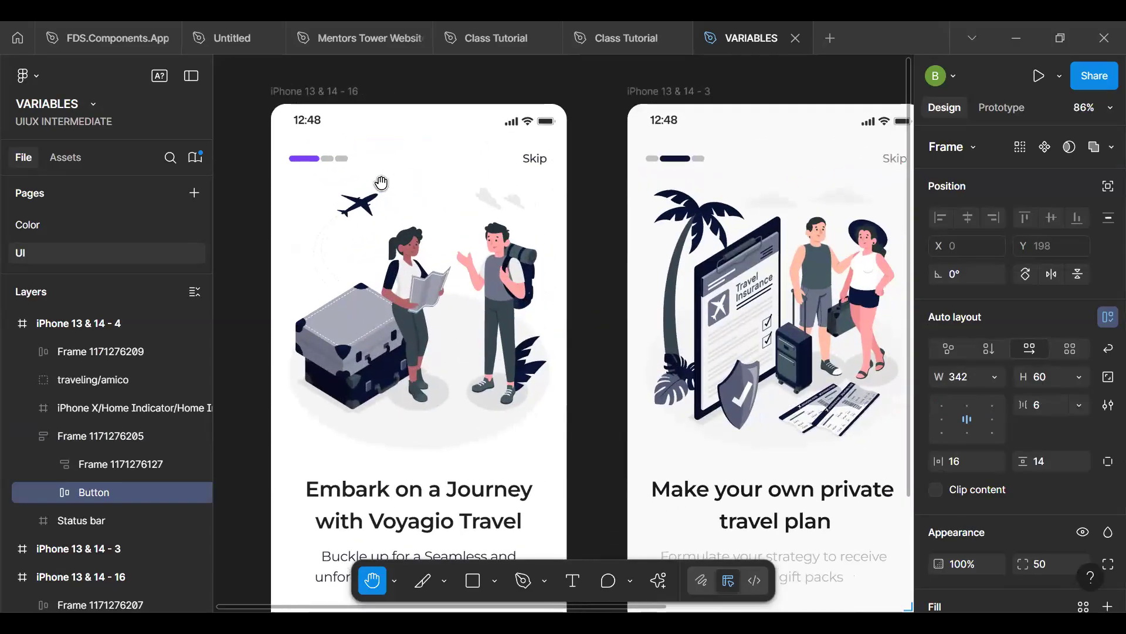
{"action": "left_click", "coordinate": [316, 165]}
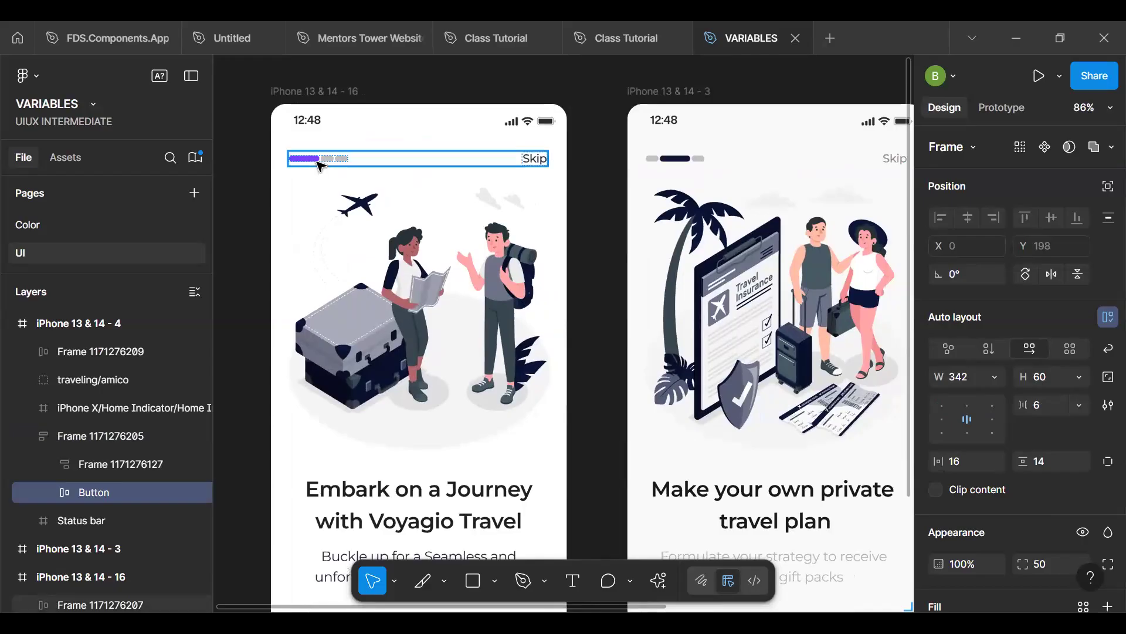
{"action": "scroll", "coordinate": [1001, 435], "scroll_direction": "down", "scroll_amount": 2}
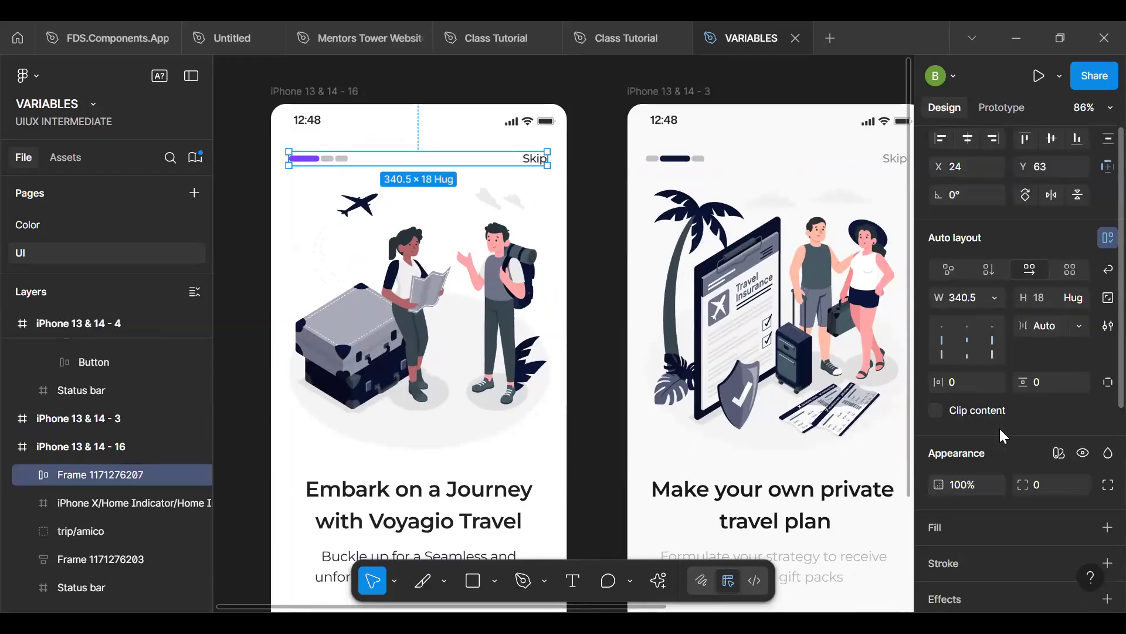
{"action": "scroll", "coordinate": [1001, 435], "scroll_direction": "down", "scroll_amount": 4}
{"action": "left_click", "coordinate": [999, 420]}
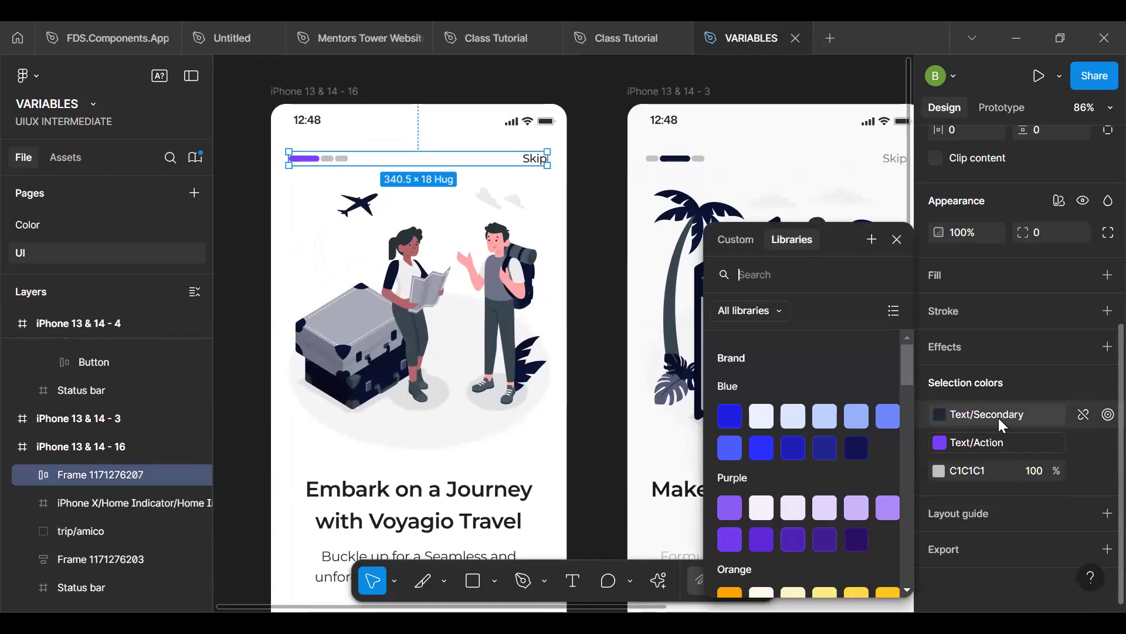
- Browse the library colours available for the first screen's Skip text fill, from Brand through to the Mapped groups
{"action": "double_click", "coordinate": [528, 160]}
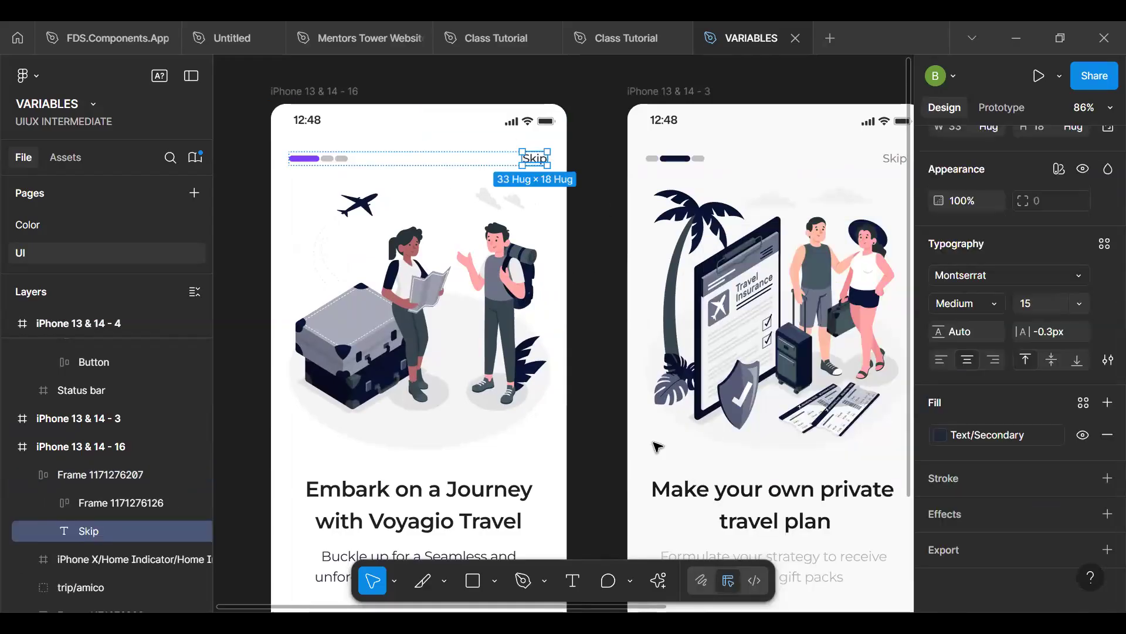
{"action": "scroll", "coordinate": [553, 361], "scroll_direction": "down", "scroll_amount": 3}
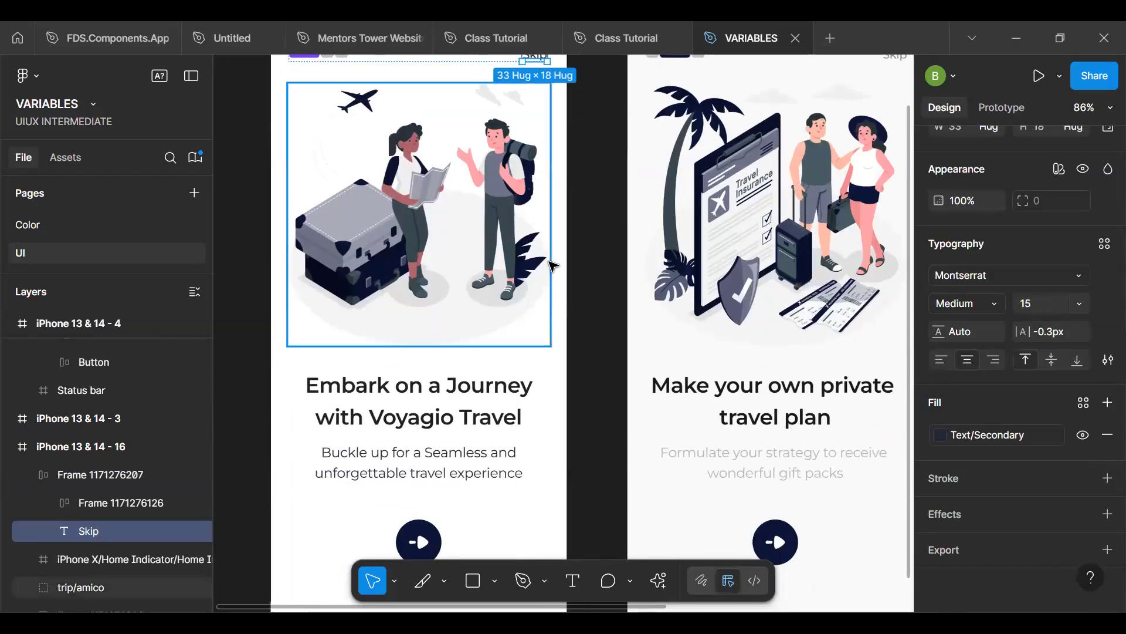
{"action": "scroll", "coordinate": [626, 372], "scroll_direction": "up", "scroll_amount": 5}
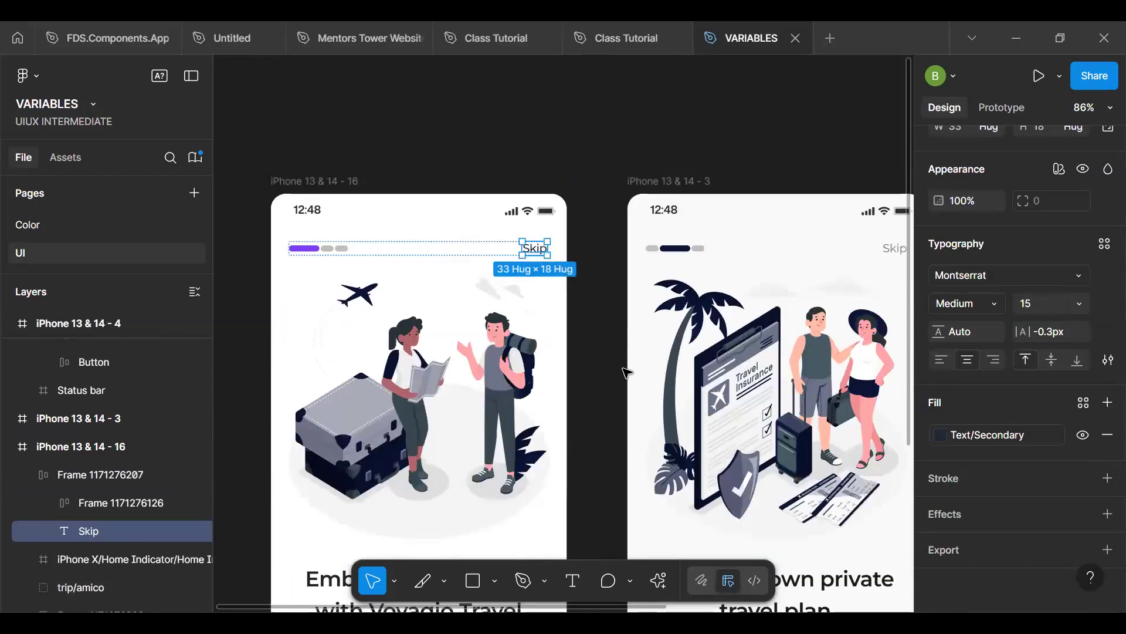
{"action": "left_click", "coordinate": [1016, 432]}
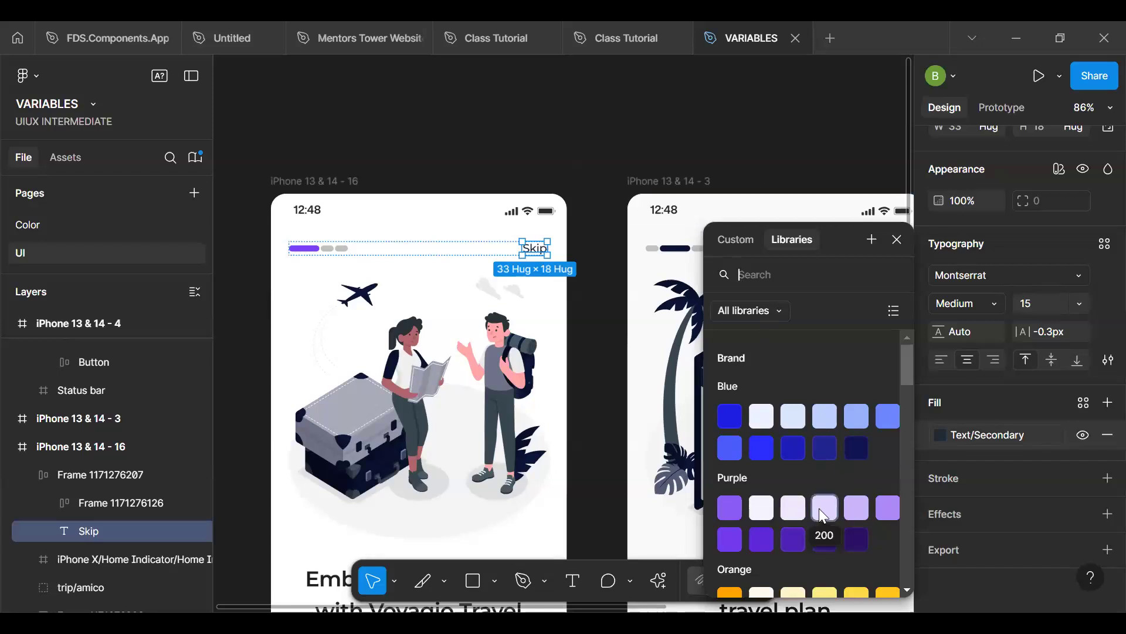
{"action": "scroll", "coordinate": [822, 510], "scroll_direction": "down", "scroll_amount": 5}
{"action": "scroll", "coordinate": [823, 515], "scroll_direction": "up", "scroll_amount": 8}
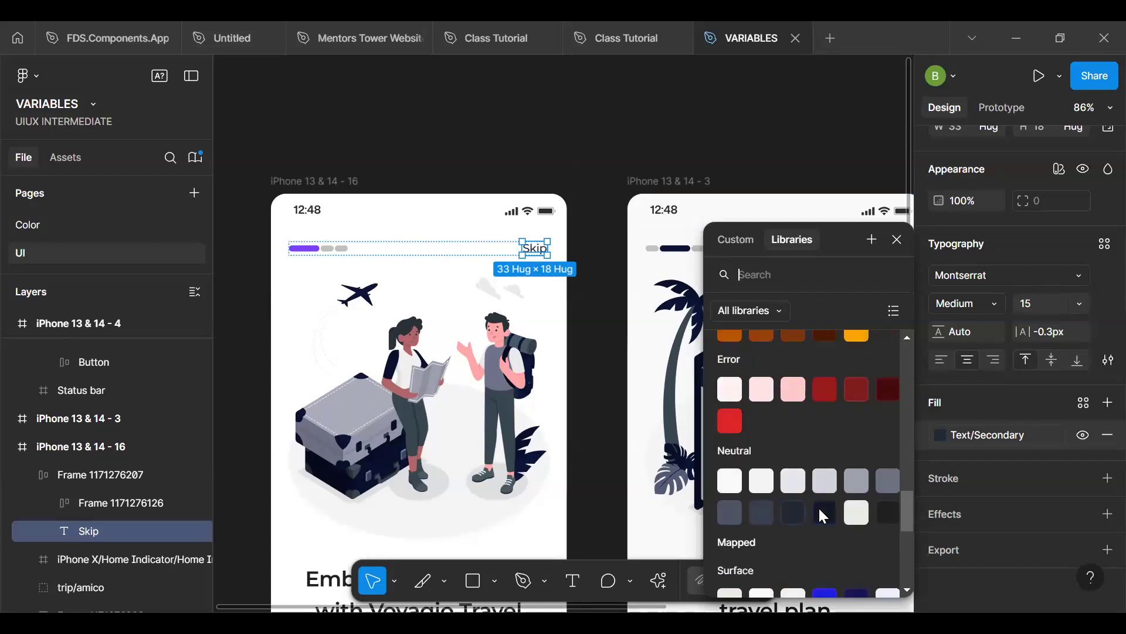
{"action": "scroll", "coordinate": [824, 515], "scroll_direction": "down", "scroll_amount": 8}
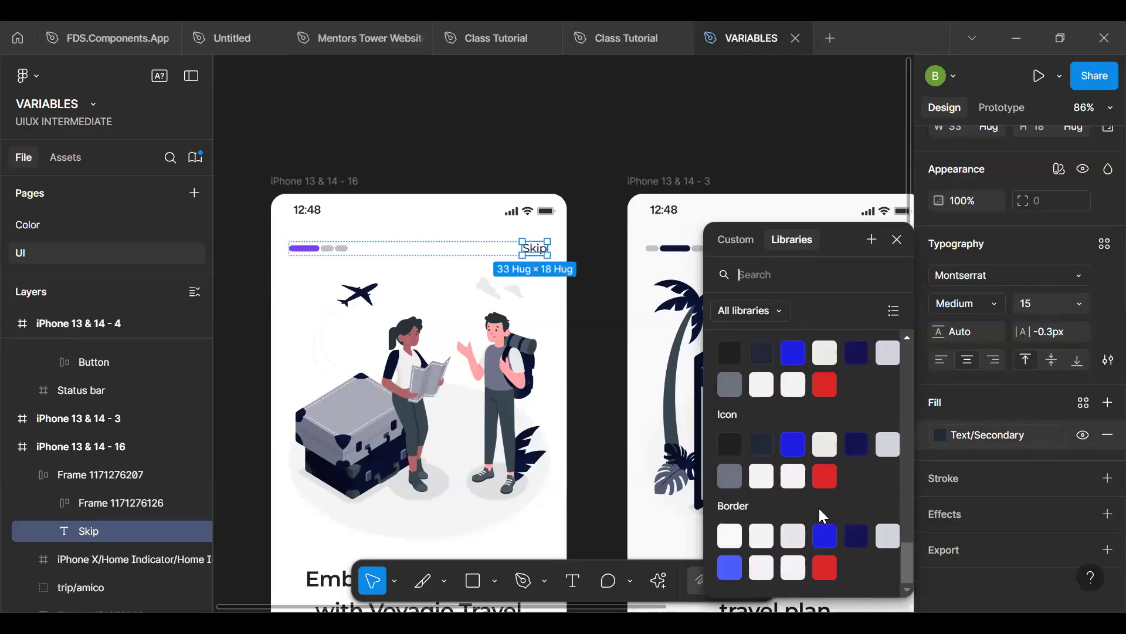
{"action": "scroll", "coordinate": [823, 515], "scroll_direction": "up", "scroll_amount": 1}
{"action": "scroll", "coordinate": [822, 510], "scroll_direction": "up", "scroll_amount": 10}
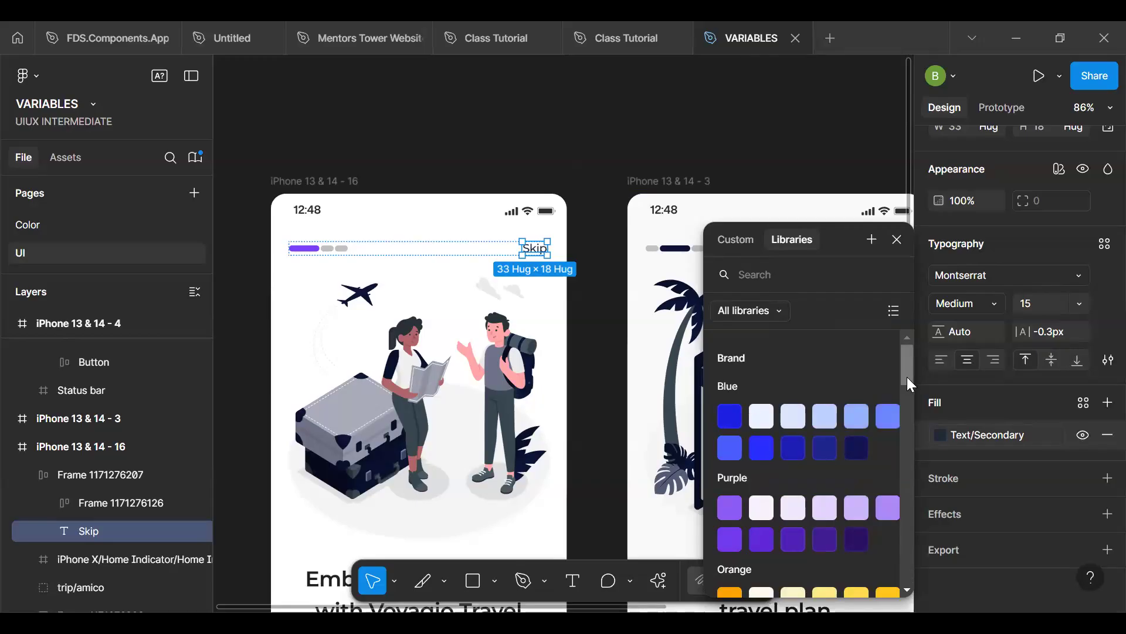
{"action": "scroll", "coordinate": [897, 405], "scroll_direction": "down", "scroll_amount": 4}
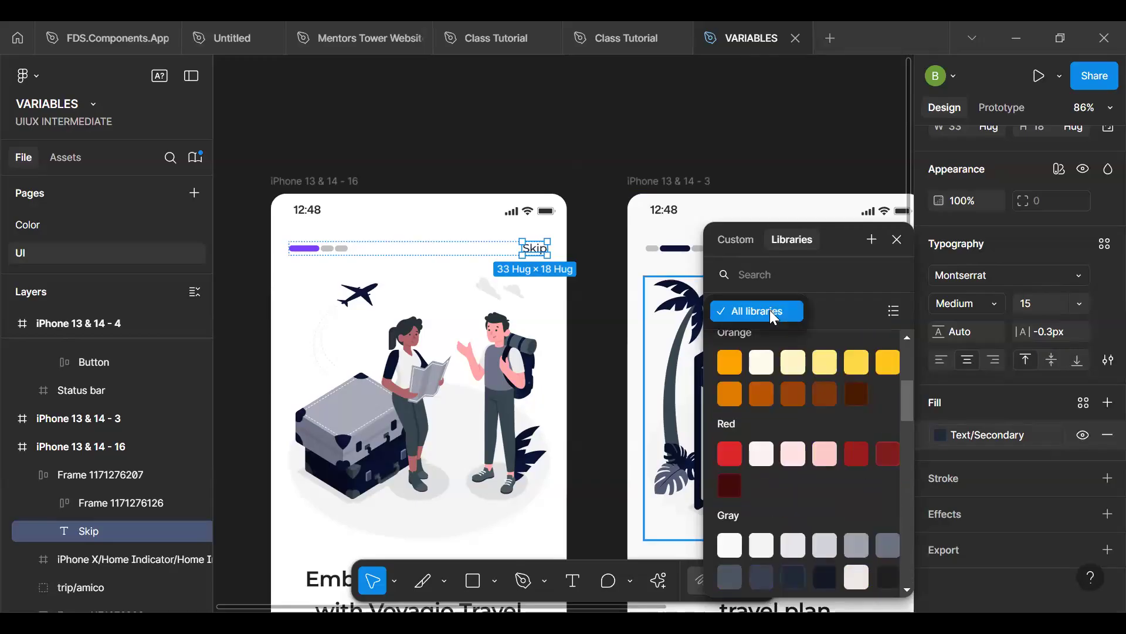
{"action": "left_click_drag", "start_coordinate": [907, 402], "coordinate": [906, 540]}
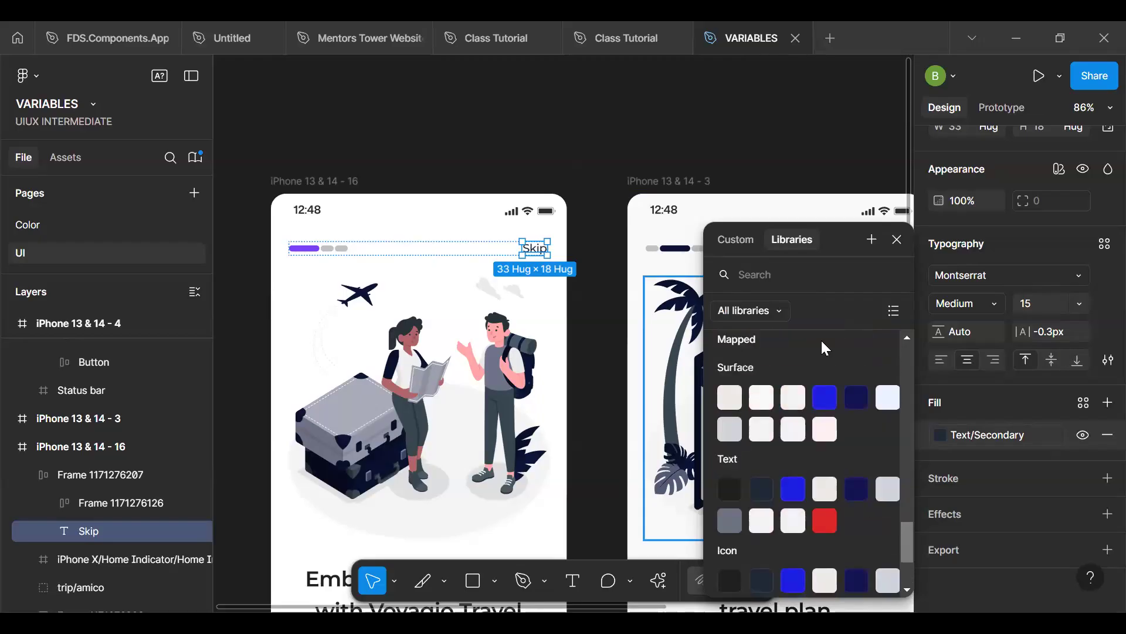
{"action": "left_click", "coordinate": [646, 152]}
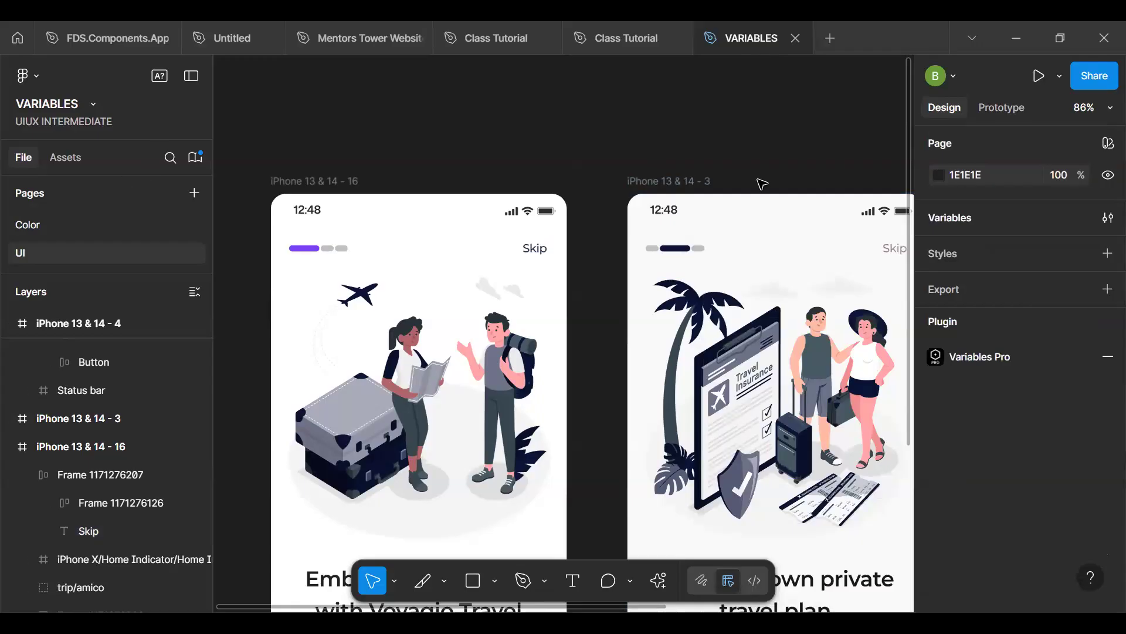
- Open the local variables and look through all the variables in the Mapped collection
{"action": "left_click", "coordinate": [1107, 220]}
{"action": "left_click", "coordinate": [198, 100]}
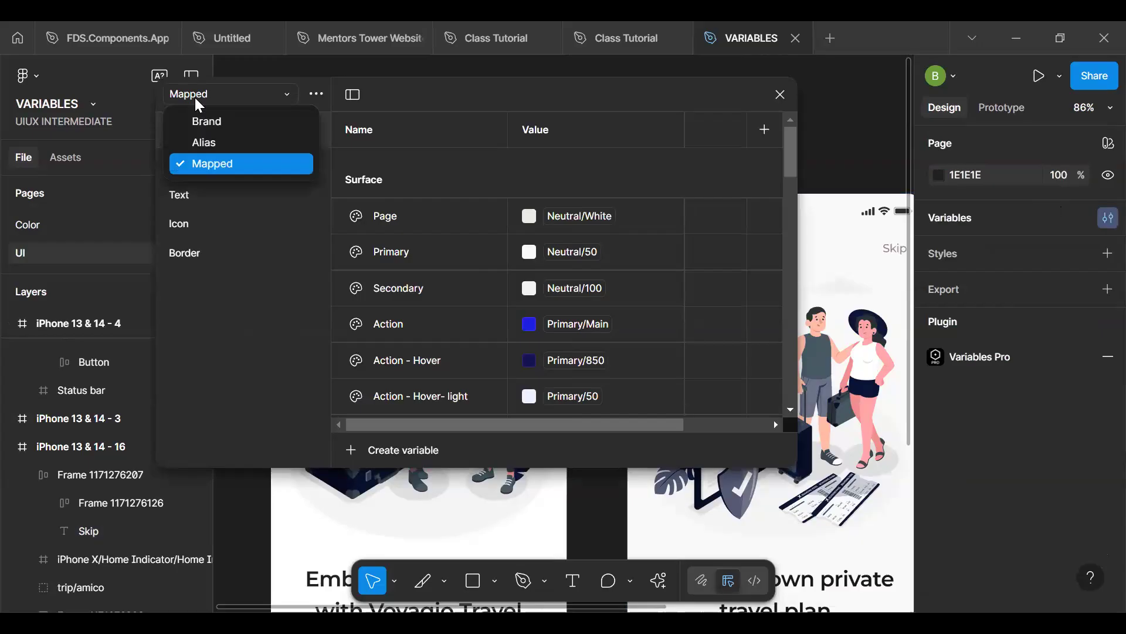
{"action": "left_click", "coordinate": [241, 168]}
{"action": "scroll", "coordinate": [434, 286], "scroll_direction": "down", "scroll_amount": 15}
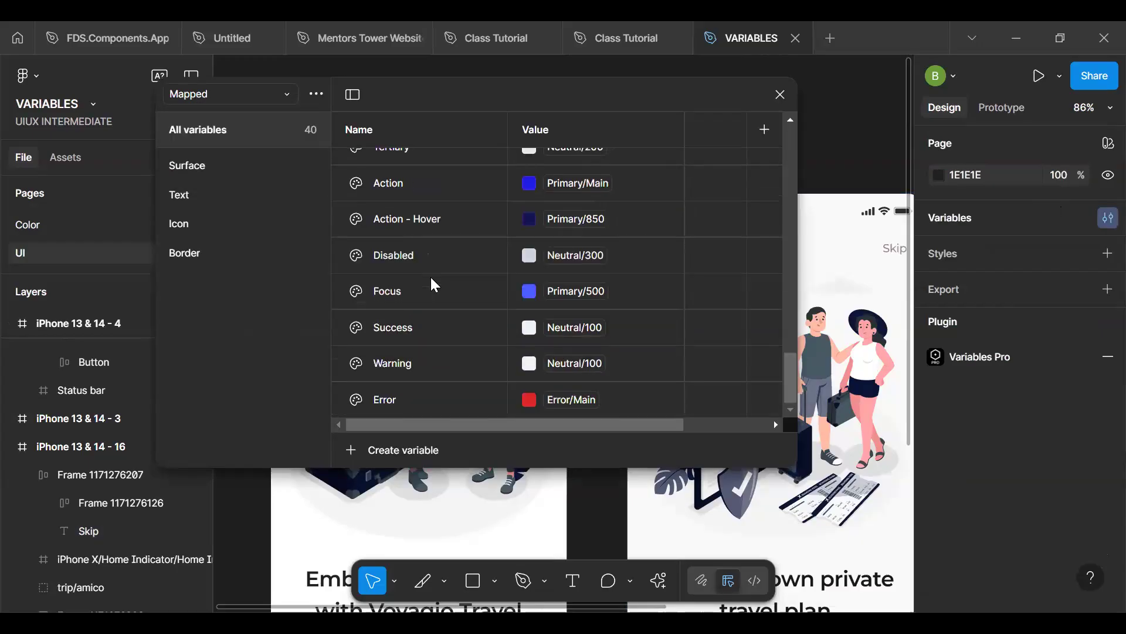
{"action": "scroll", "coordinate": [434, 285], "scroll_direction": "up", "scroll_amount": 15}
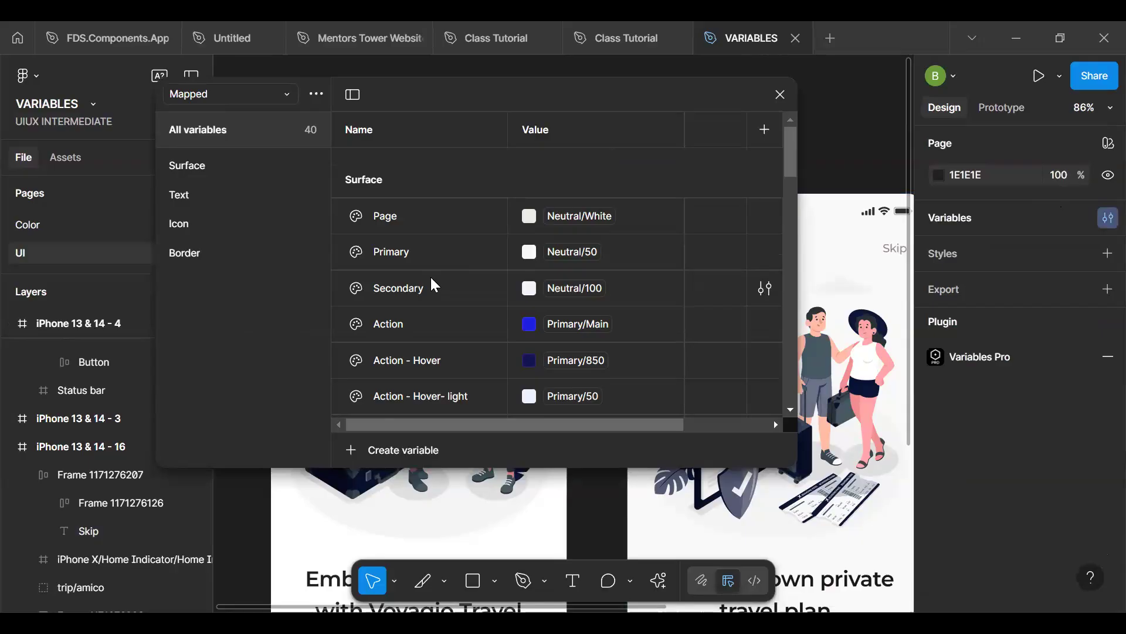
- Turn off "Show in all supported properties" in the colour scope of all variables in the Alias collection
{"action": "scroll", "coordinate": [430, 275], "scroll_direction": "down", "scroll_amount": 3}
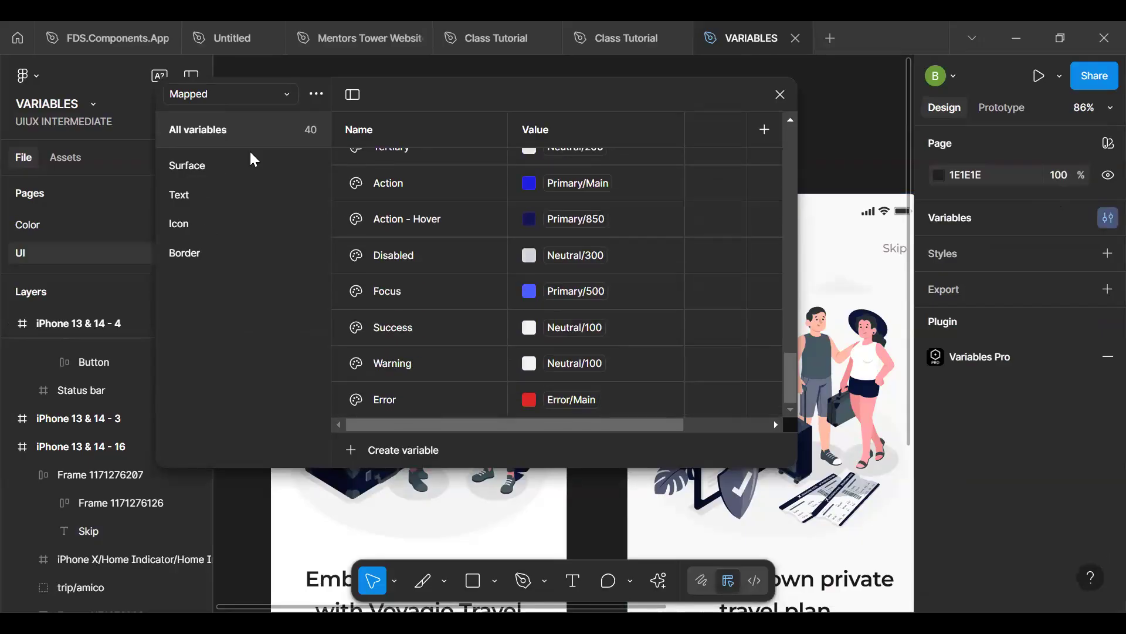
{"action": "left_click", "coordinate": [248, 92]}
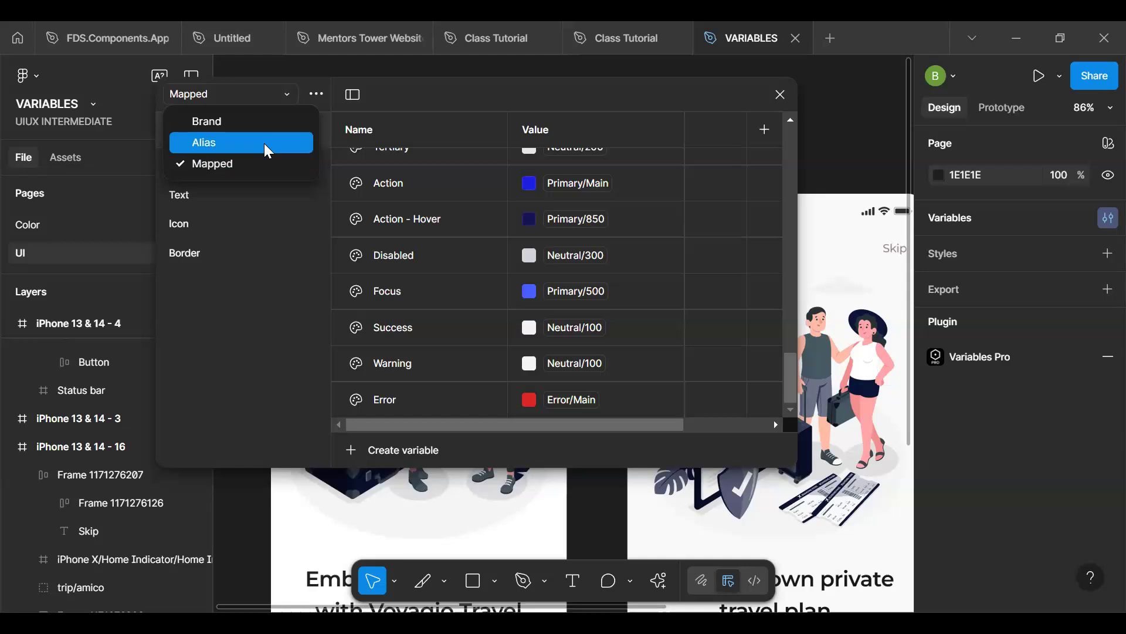
{"action": "left_click", "coordinate": [265, 143]}
{"action": "left_click", "coordinate": [470, 229]}
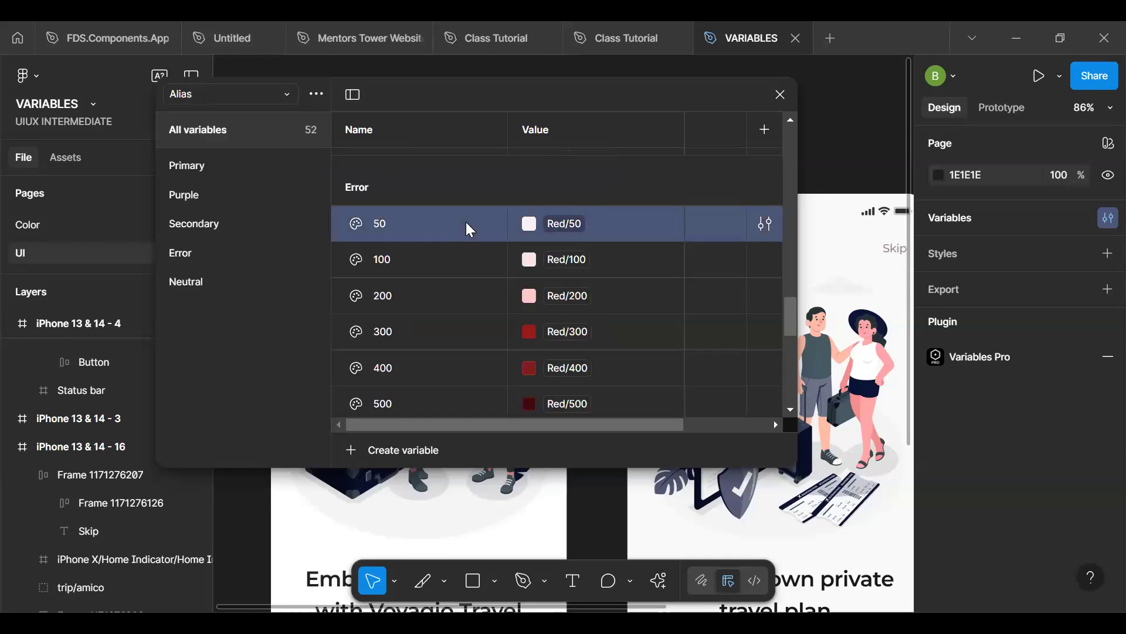
{"action": "scroll", "coordinate": [469, 229], "scroll_direction": "down", "scroll_amount": 10}
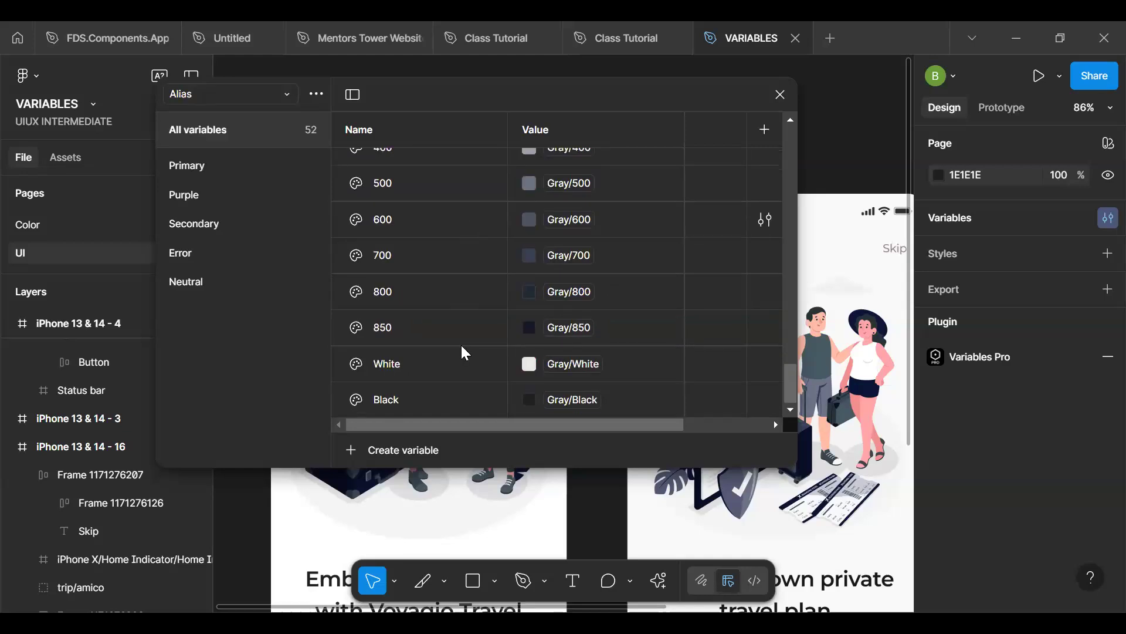
{"action": "left_click", "coordinate": [451, 396], "text": "shift"}
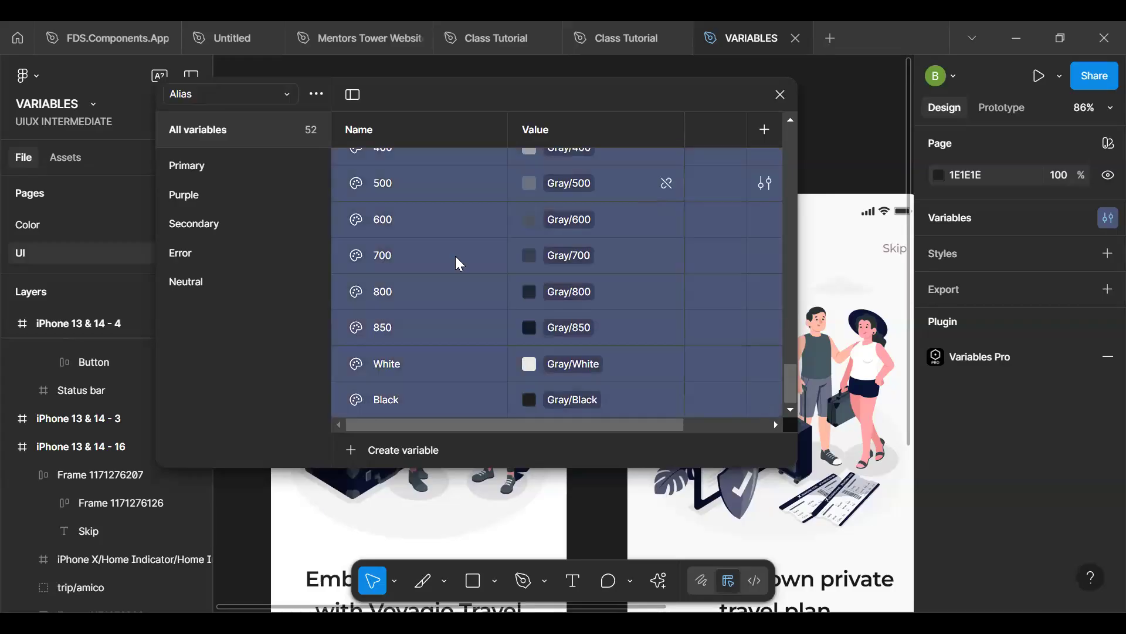
{"action": "scroll", "coordinate": [456, 257], "scroll_direction": "up", "scroll_amount": 20}
{"action": "left_click", "coordinate": [449, 228]}
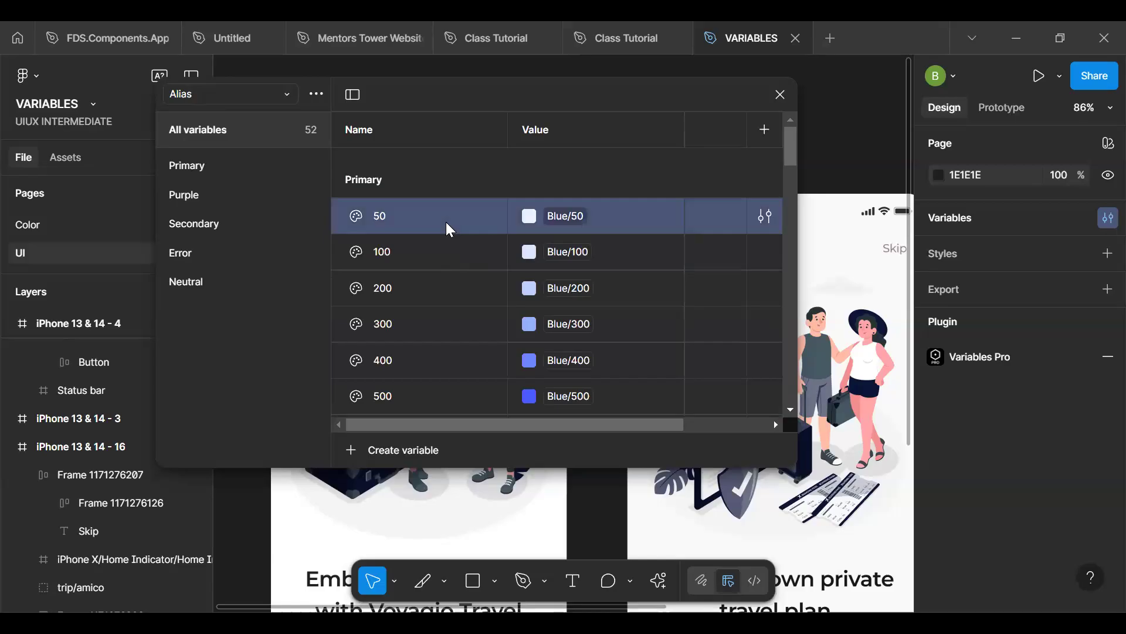
{"action": "scroll", "coordinate": [446, 264], "scroll_direction": "down", "scroll_amount": 20}
{"action": "left_click", "coordinate": [445, 391], "text": "shift"}
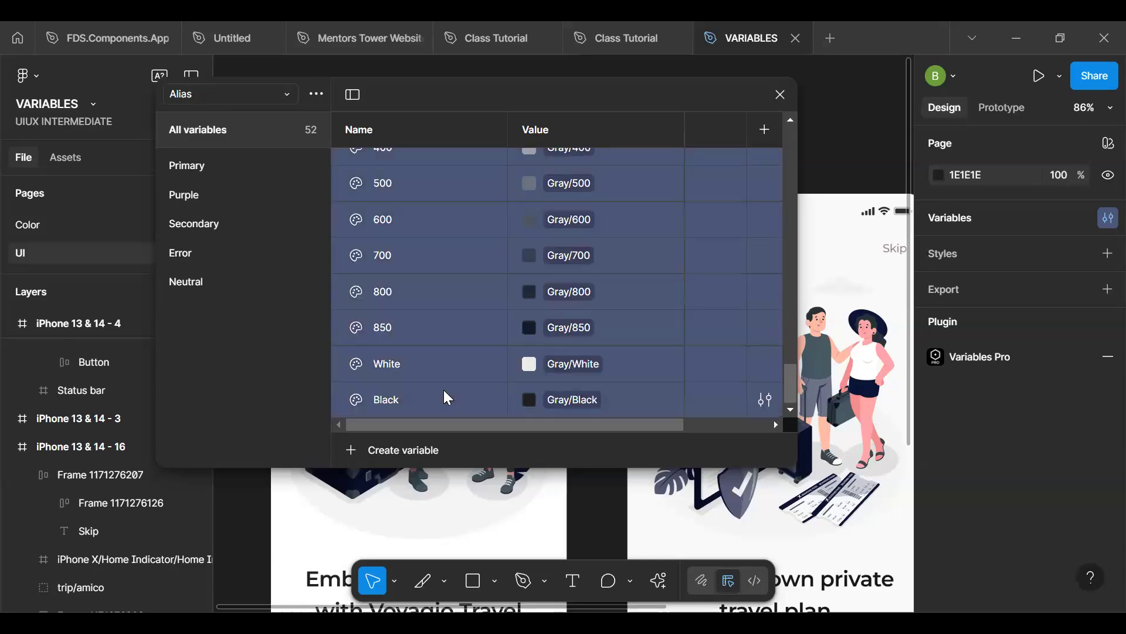
{"action": "right_click", "coordinate": [444, 391]}
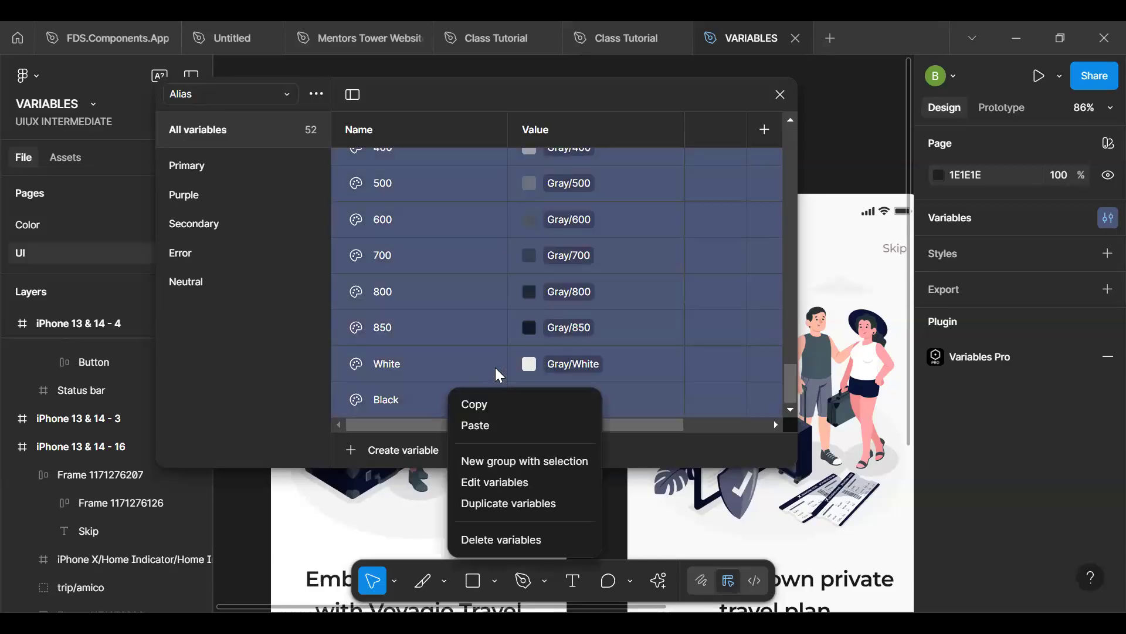
{"action": "left_click", "coordinate": [515, 493]}
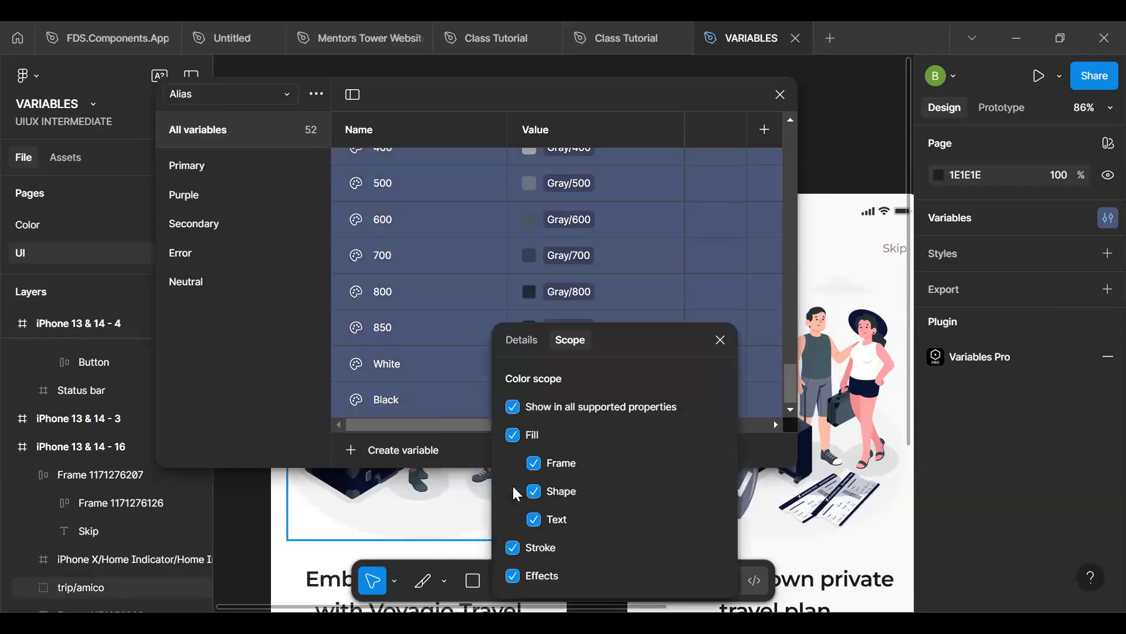
{"action": "left_click_drag", "start_coordinate": [634, 340], "coordinate": [631, 168]}
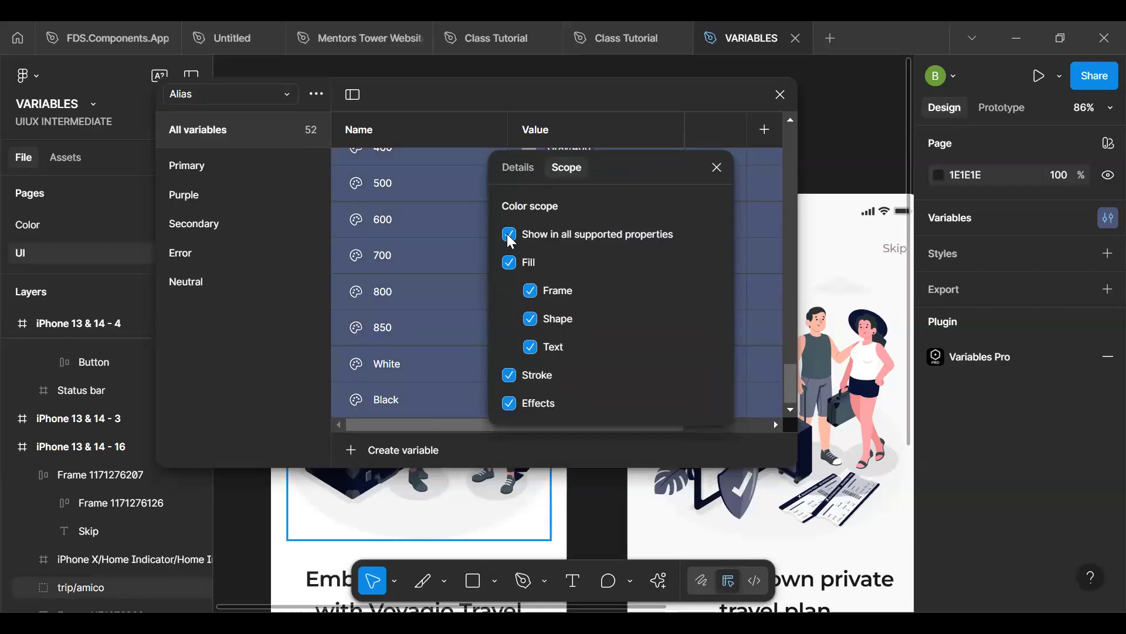
{"action": "left_click", "coordinate": [610, 240]}
{"action": "left_click", "coordinate": [716, 167]}
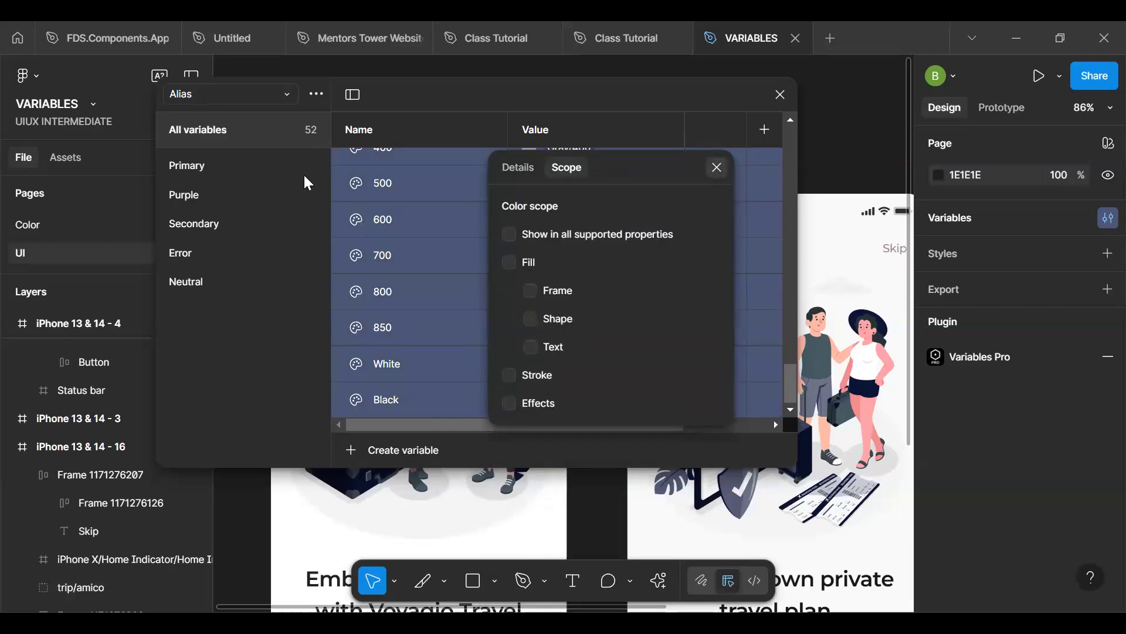
- Check the colour scope settings of all variables in the Brand collection and close the local variables
{"action": "left_click", "coordinate": [245, 88]}
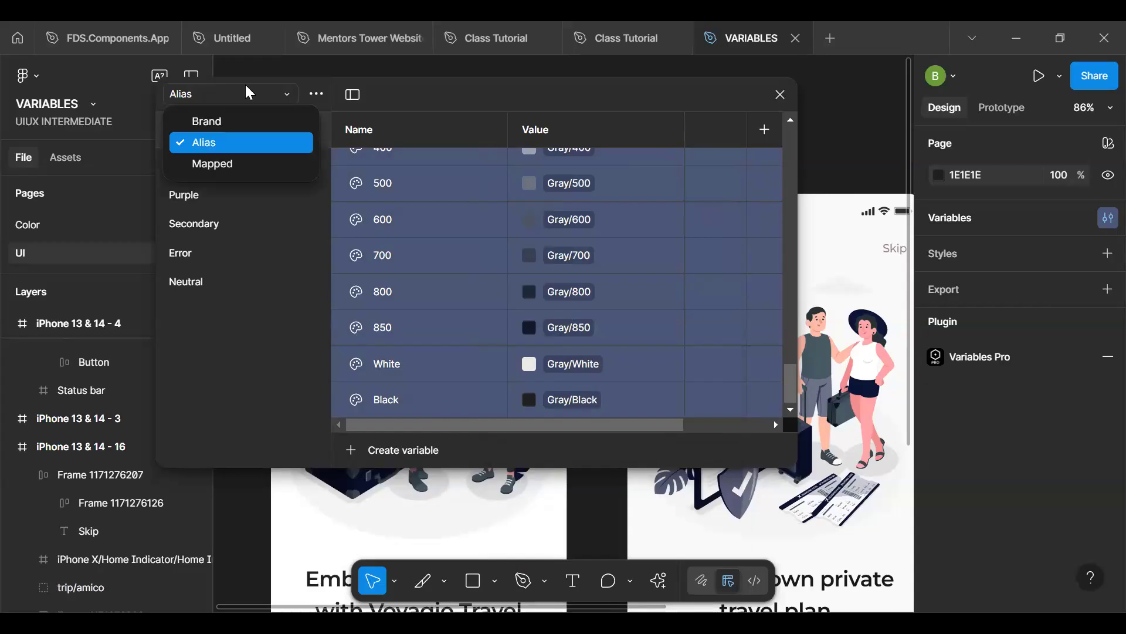
{"action": "left_click", "coordinate": [237, 121]}
{"action": "scroll", "coordinate": [409, 171], "scroll_direction": "up", "scroll_amount": 15}
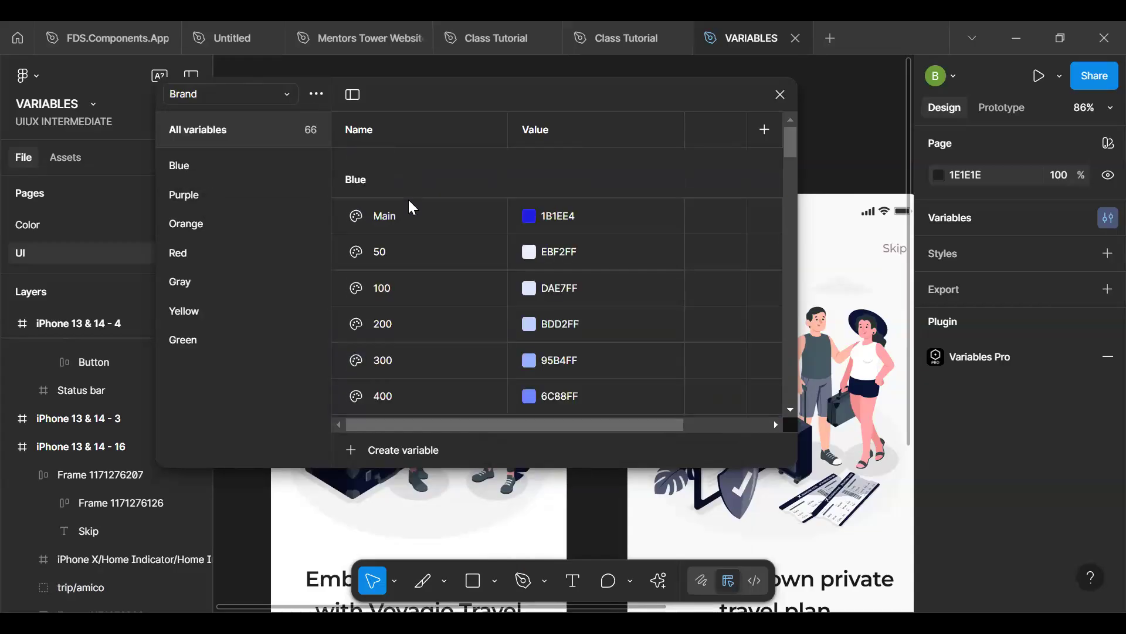
{"action": "left_click", "coordinate": [409, 209]}
{"action": "scroll", "coordinate": [409, 209], "scroll_direction": "down", "scroll_amount": 20}
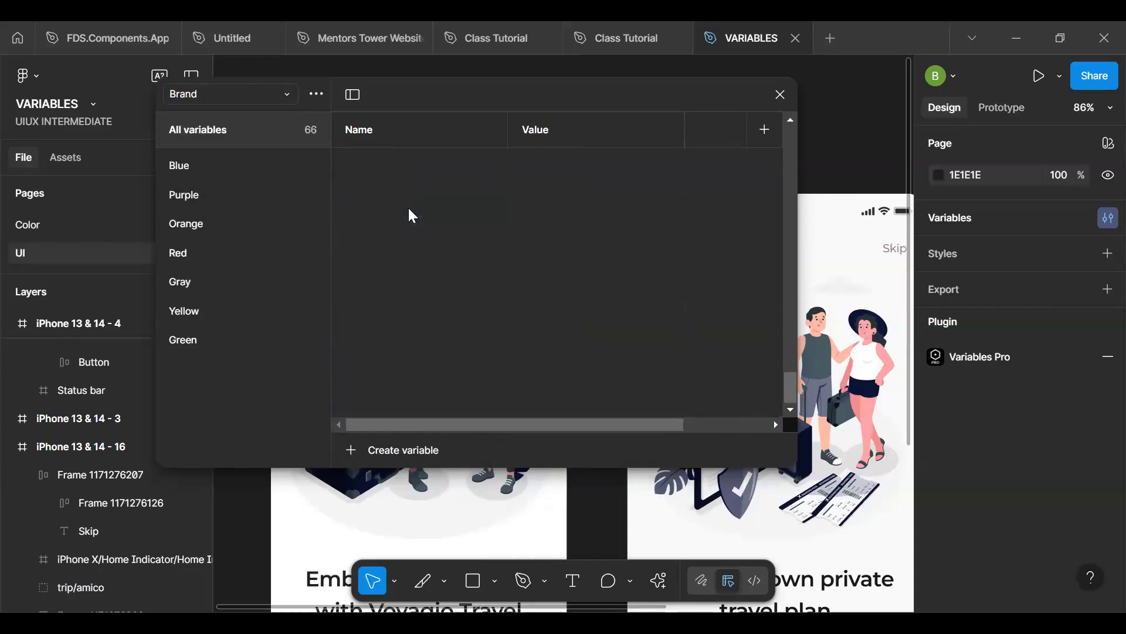
{"action": "left_click", "coordinate": [413, 406], "text": "shift"}
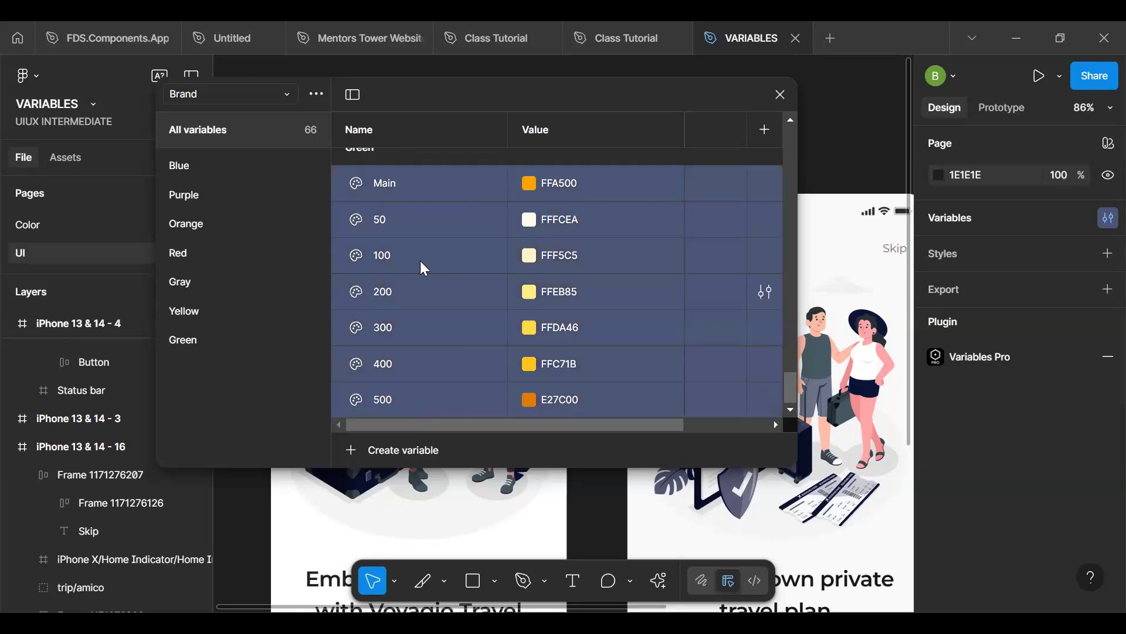
{"action": "right_click", "coordinate": [433, 227]}
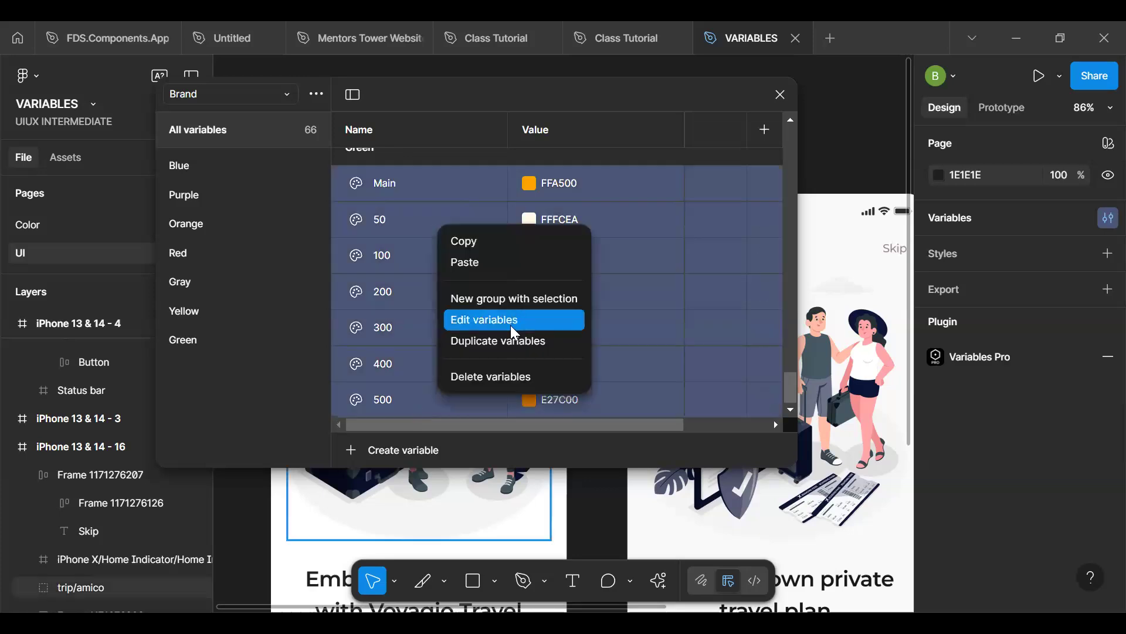
{"action": "left_click", "coordinate": [486, 330]}
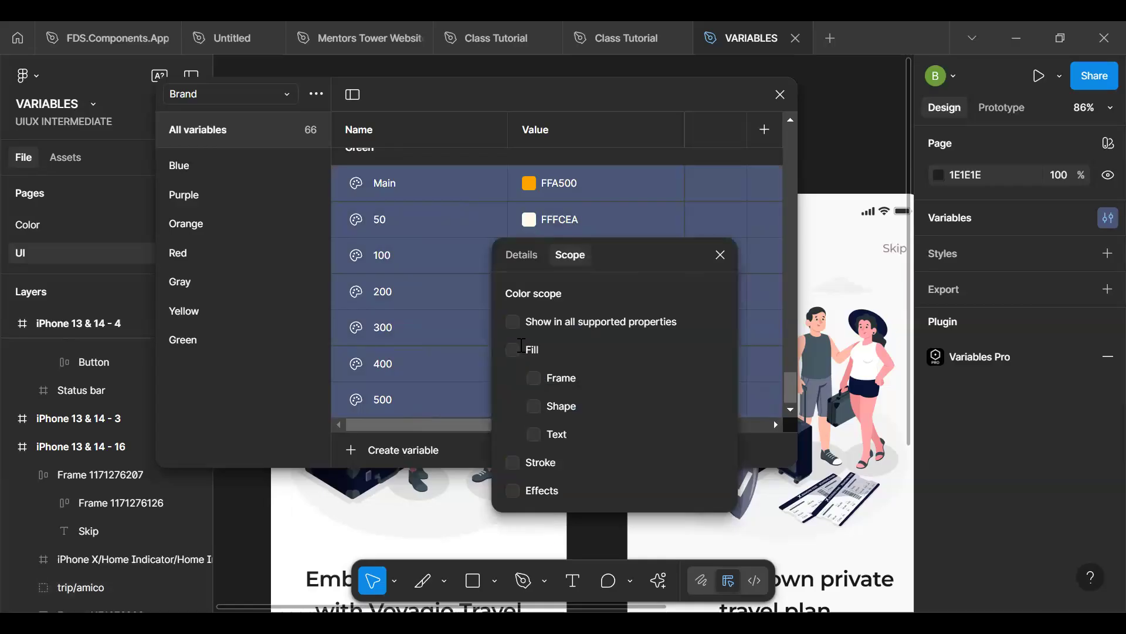
{"action": "key", "text": "Escape"}
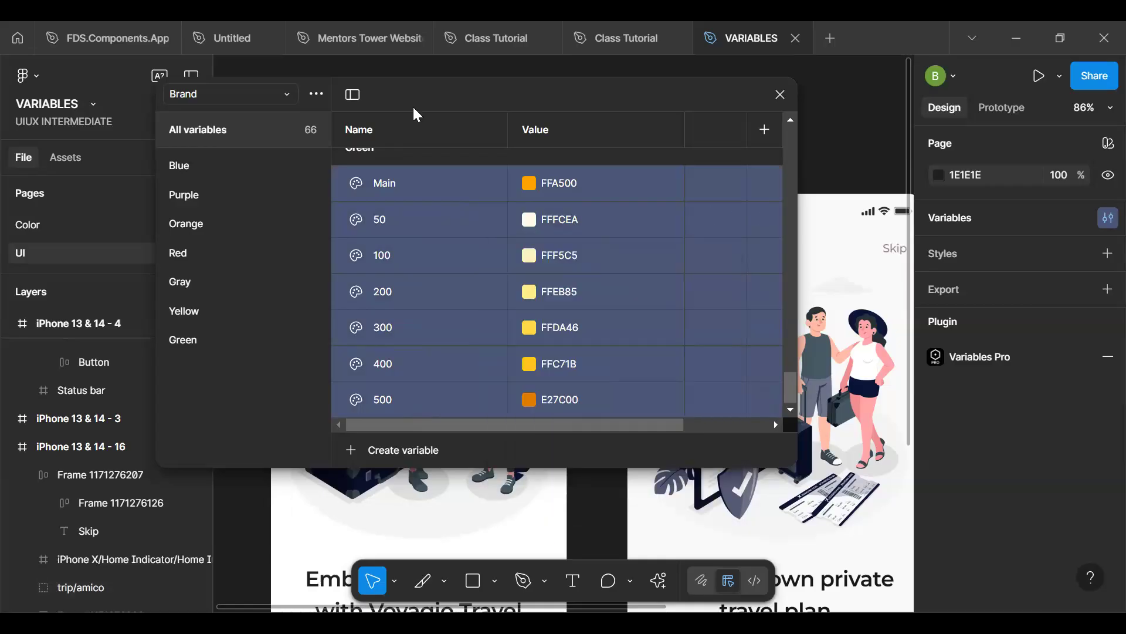
{"action": "left_click", "coordinate": [809, 69]}
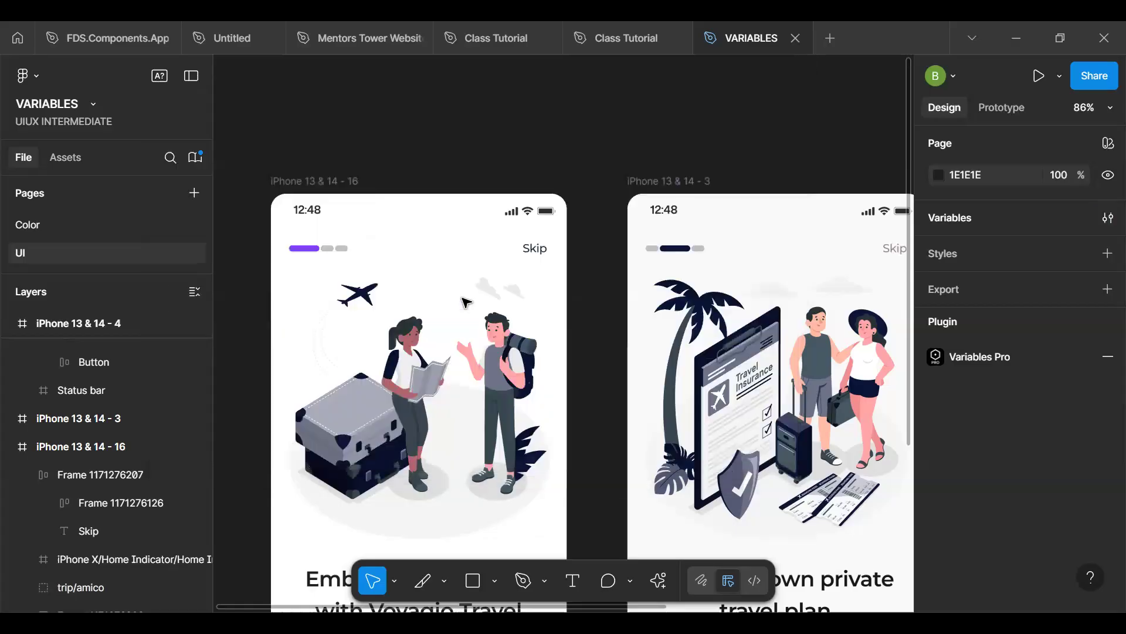
- Browse the library colours for the first screen's Skip text fill and switch them to a named list
{"action": "left_click", "coordinate": [535, 248], "text": "ctrl"}
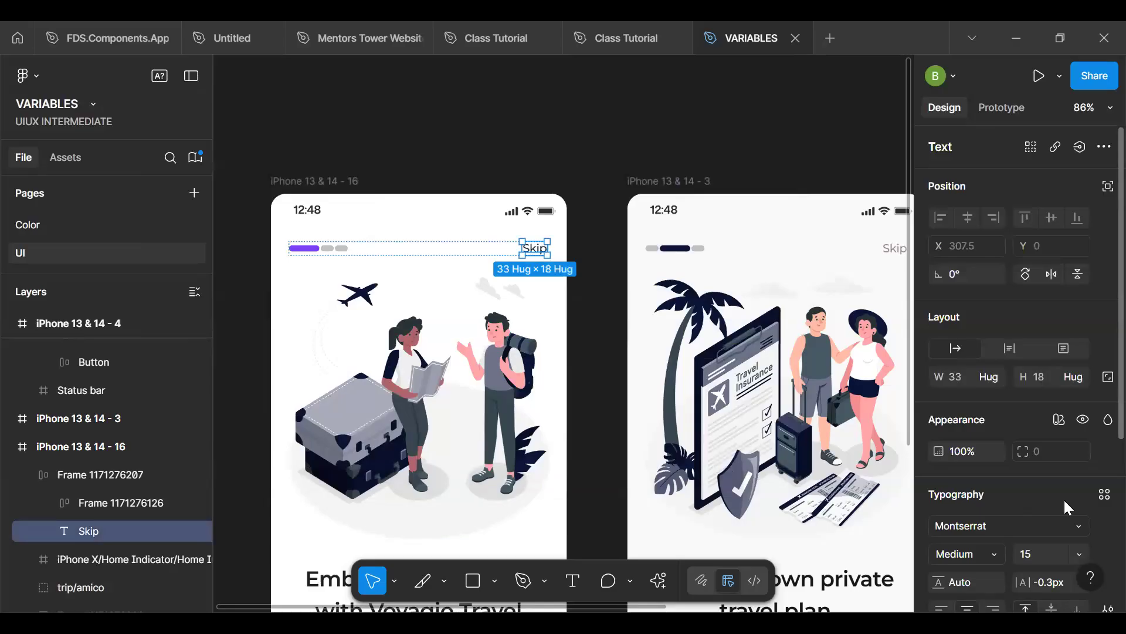
{"action": "scroll", "coordinate": [1064, 498], "scroll_direction": "down", "scroll_amount": 5}
{"action": "left_click", "coordinate": [941, 435]}
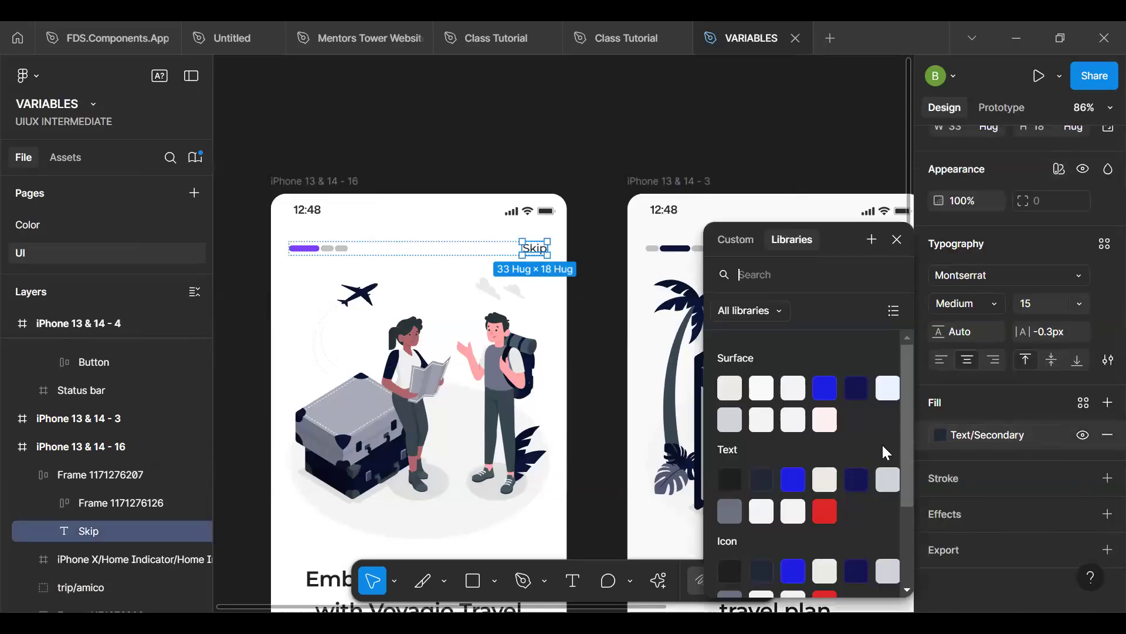
{"action": "scroll", "coordinate": [811, 428], "scroll_direction": "down", "scroll_amount": 2}
{"action": "scroll", "coordinate": [811, 429], "scroll_direction": "up", "scroll_amount": 2}
{"action": "scroll", "coordinate": [736, 449], "scroll_direction": "down", "scroll_amount": 2}
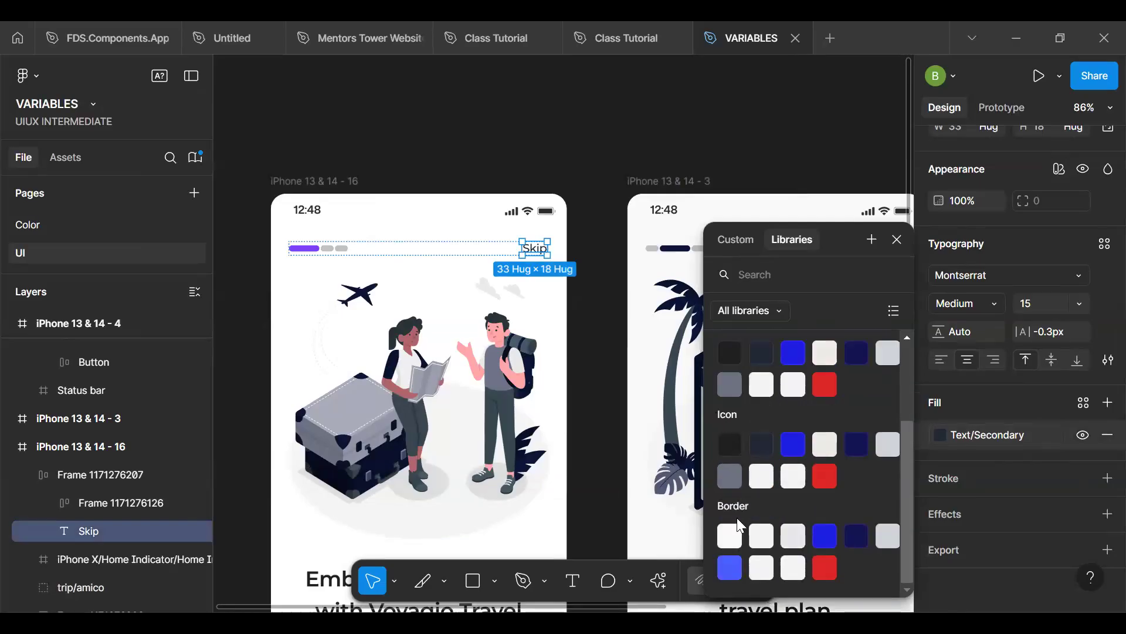
{"action": "left_click", "coordinate": [893, 316]}
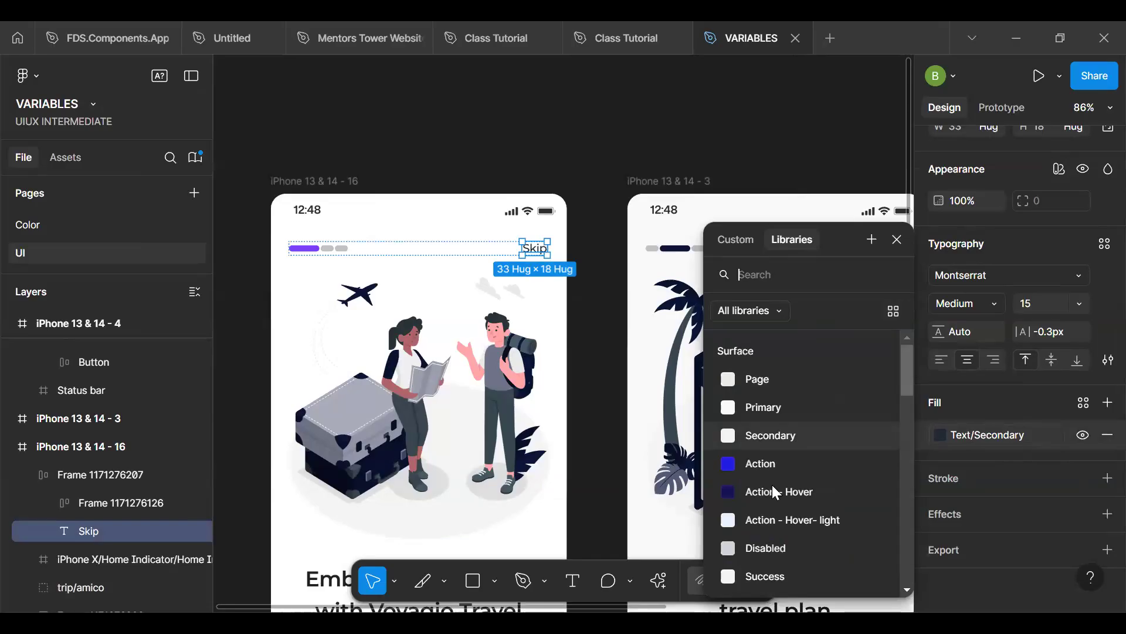
- Examine the listed Mapped colours across the Surface, Text, Icon and Border groups for the Skip text fill
{"action": "scroll", "coordinate": [768, 410], "scroll_direction": "down", "scroll_amount": 2}
{"action": "scroll", "coordinate": [763, 409], "scroll_direction": "up", "scroll_amount": 2}
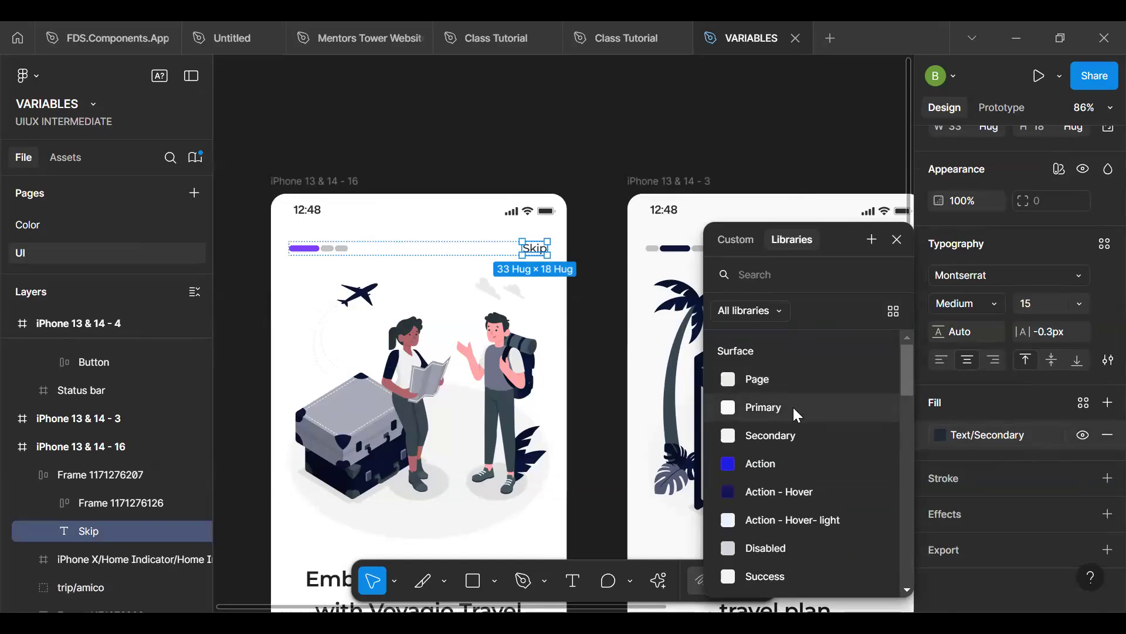
{"action": "scroll", "coordinate": [795, 452], "scroll_direction": "down", "scroll_amount": 4}
{"action": "scroll", "coordinate": [795, 448], "scroll_direction": "down", "scroll_amount": 5}
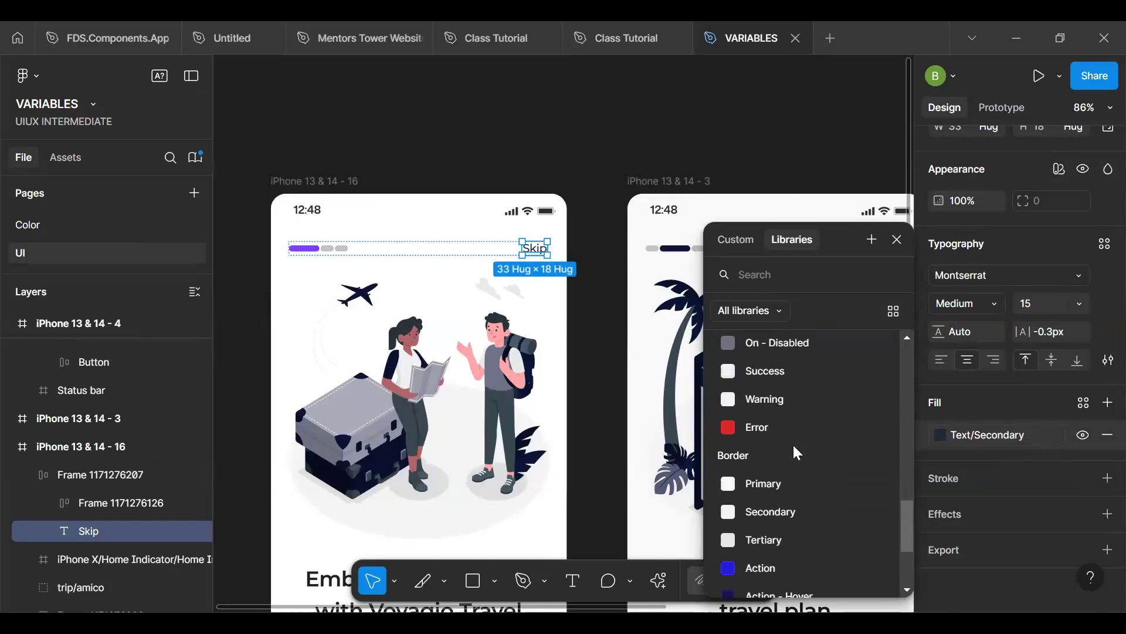
{"action": "scroll", "coordinate": [795, 448], "scroll_direction": "up", "scroll_amount": 10}
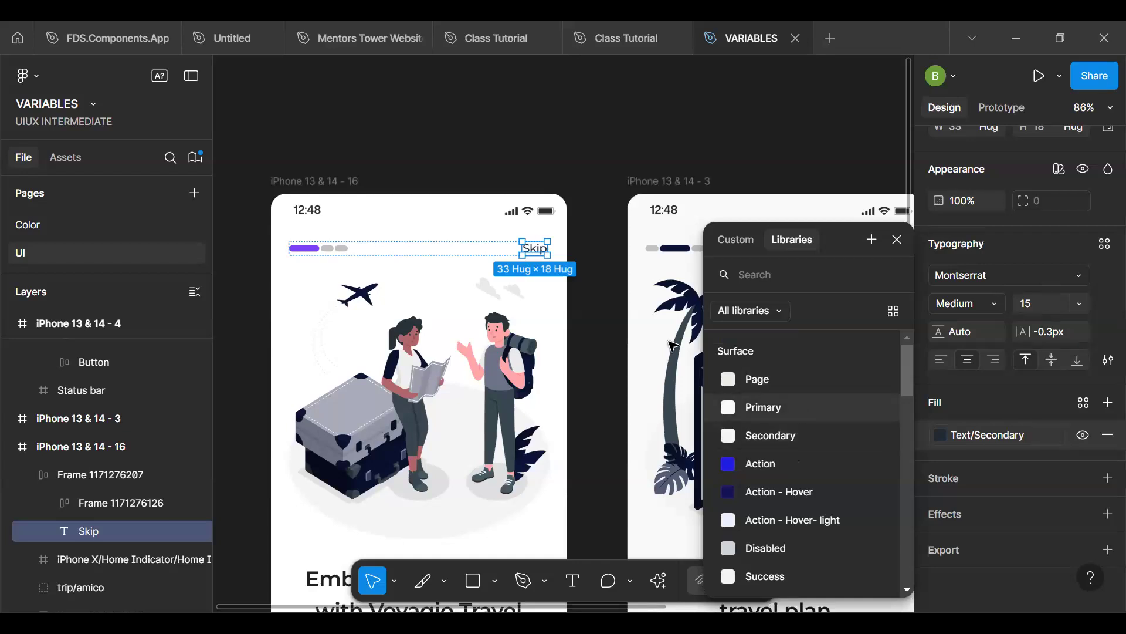
{"action": "scroll", "coordinate": [804, 493], "scroll_direction": "down", "scroll_amount": 10}
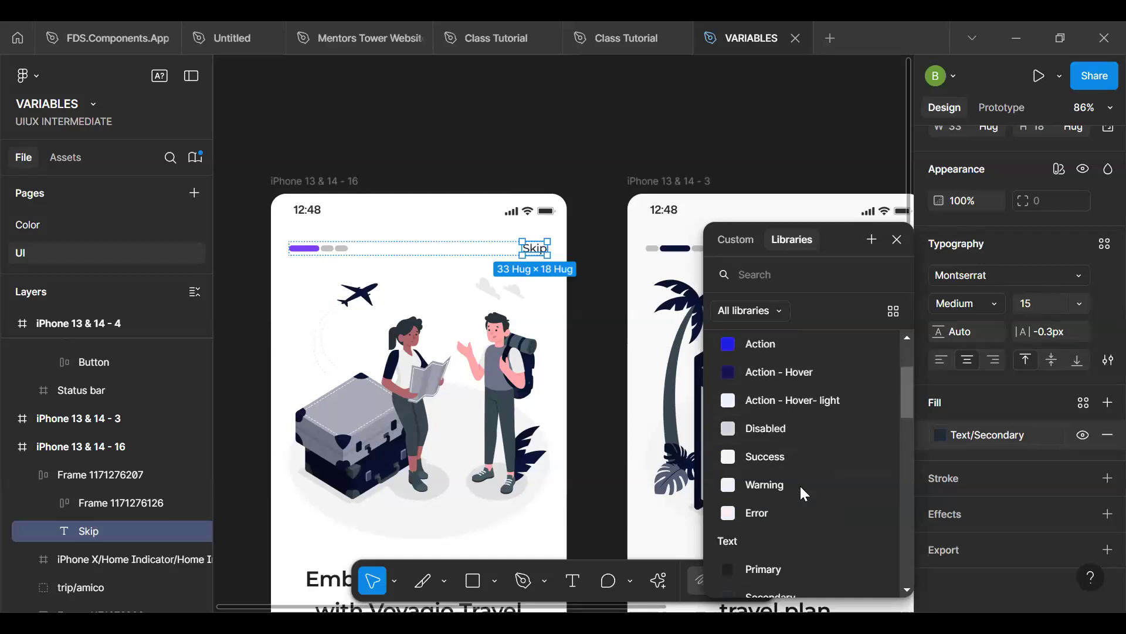
{"action": "scroll", "coordinate": [803, 491], "scroll_direction": "down", "scroll_amount": 5}
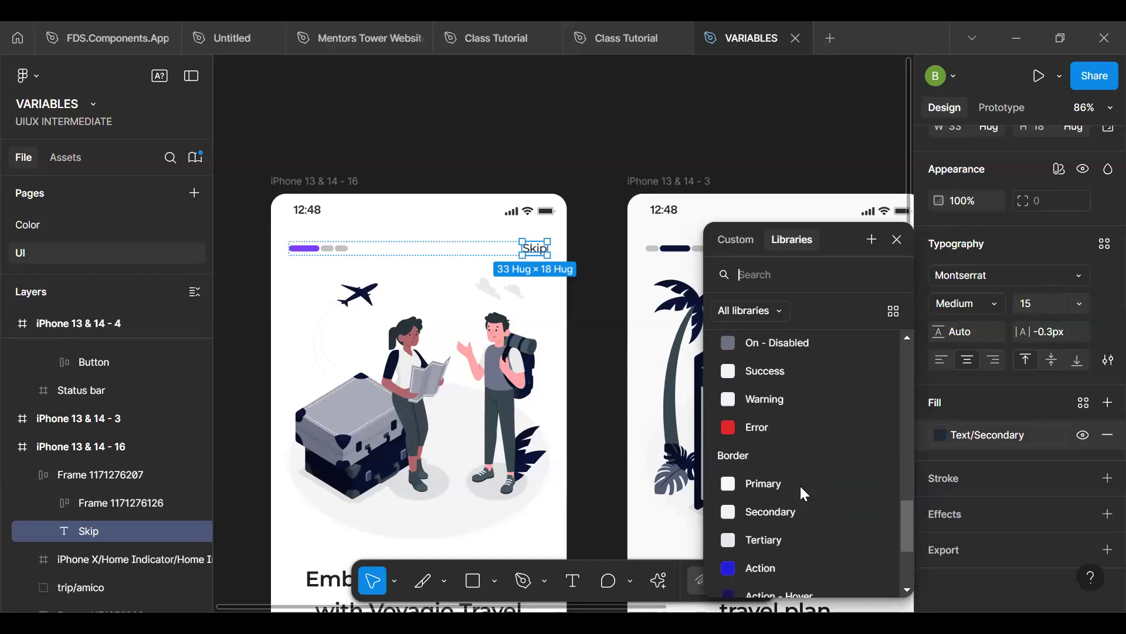
{"action": "scroll", "coordinate": [753, 449], "scroll_direction": "up", "scroll_amount": 5}
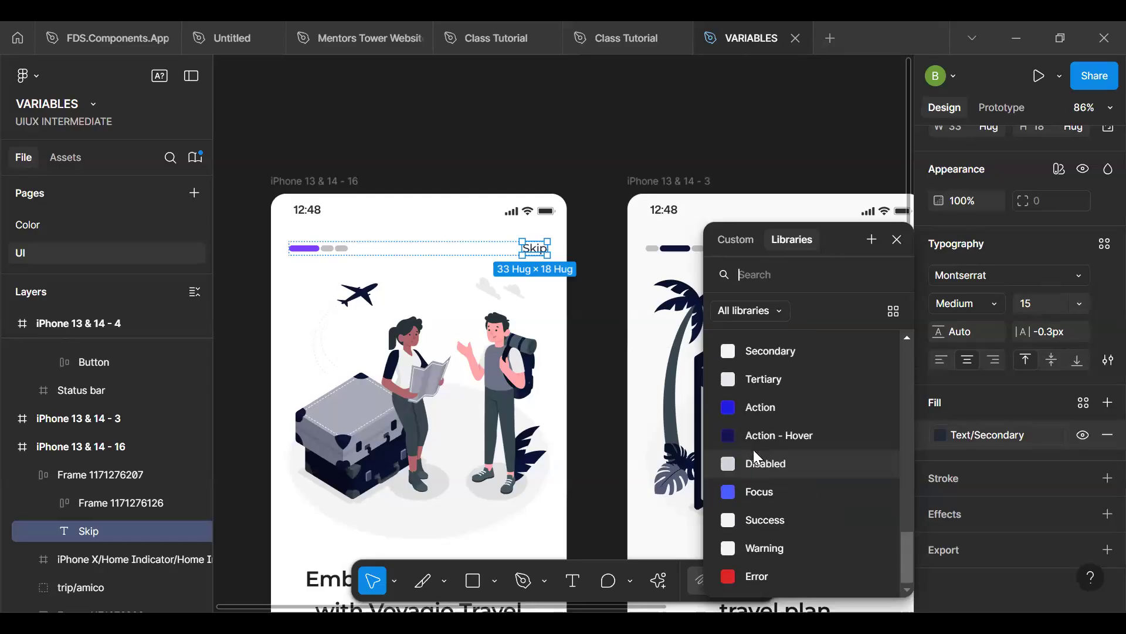
{"action": "scroll", "coordinate": [753, 450], "scroll_direction": "down", "scroll_amount": 1}
{"action": "scroll", "coordinate": [753, 450], "scroll_direction": "up", "scroll_amount": 3}
{"action": "scroll", "coordinate": [754, 449], "scroll_direction": "down", "scroll_amount": 3}
{"action": "scroll", "coordinate": [753, 450], "scroll_direction": "down", "scroll_amount": 2}
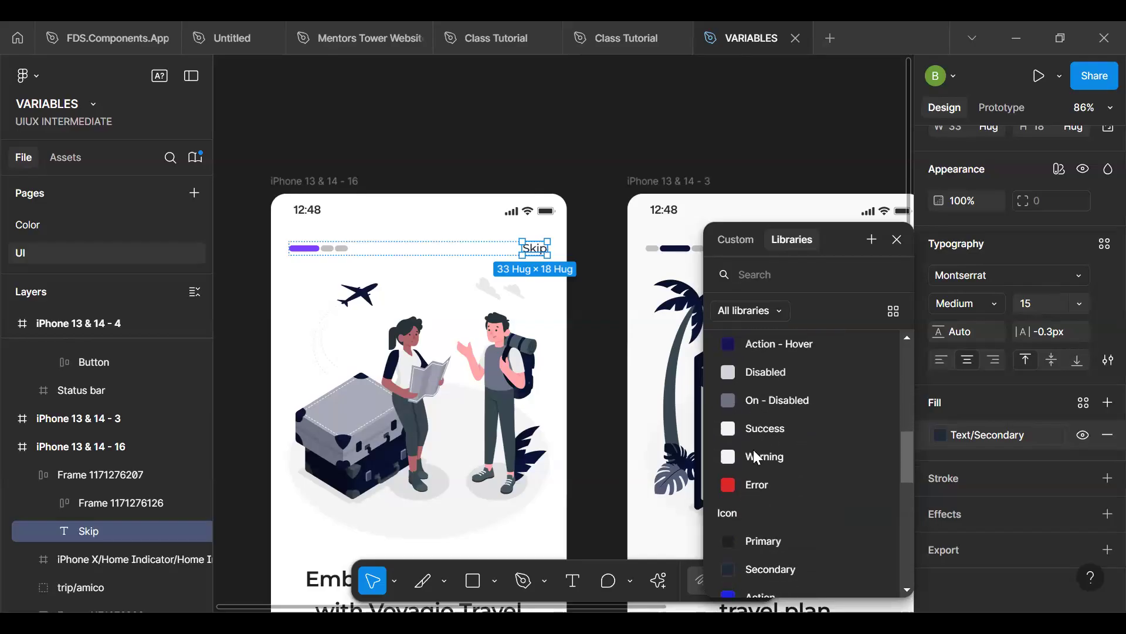
- Try Text/Disabled, Text/On - Disabled and Text/On - Action as the first screen's Skip text fill and return it to Text/Secondary
{"action": "left_click", "coordinate": [778, 373]}
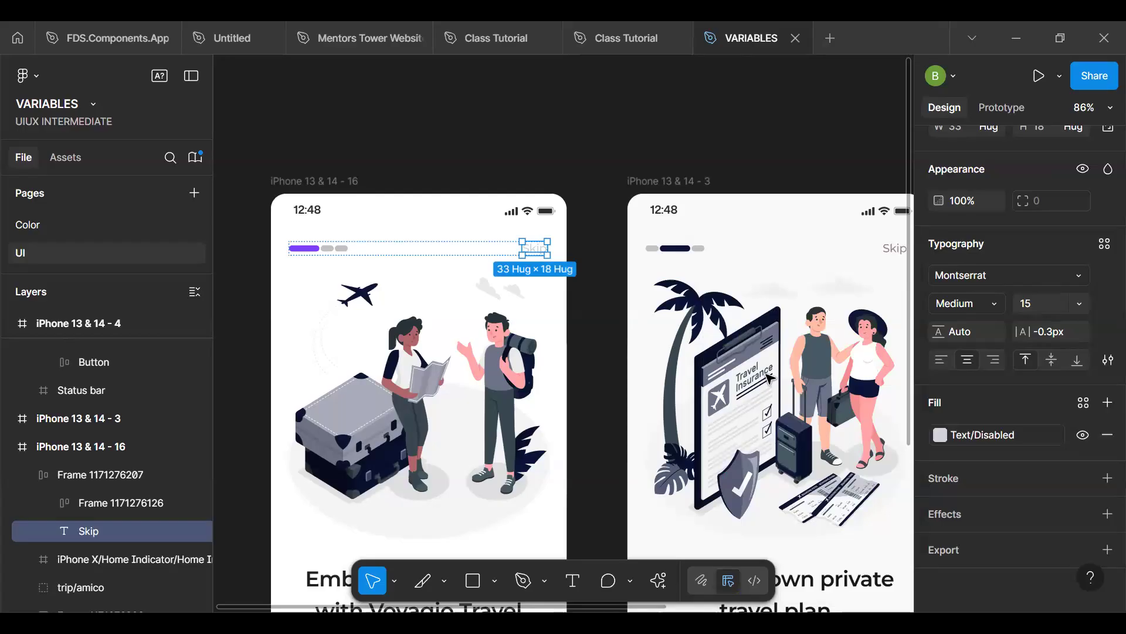
{"action": "left_click", "coordinate": [965, 436]}
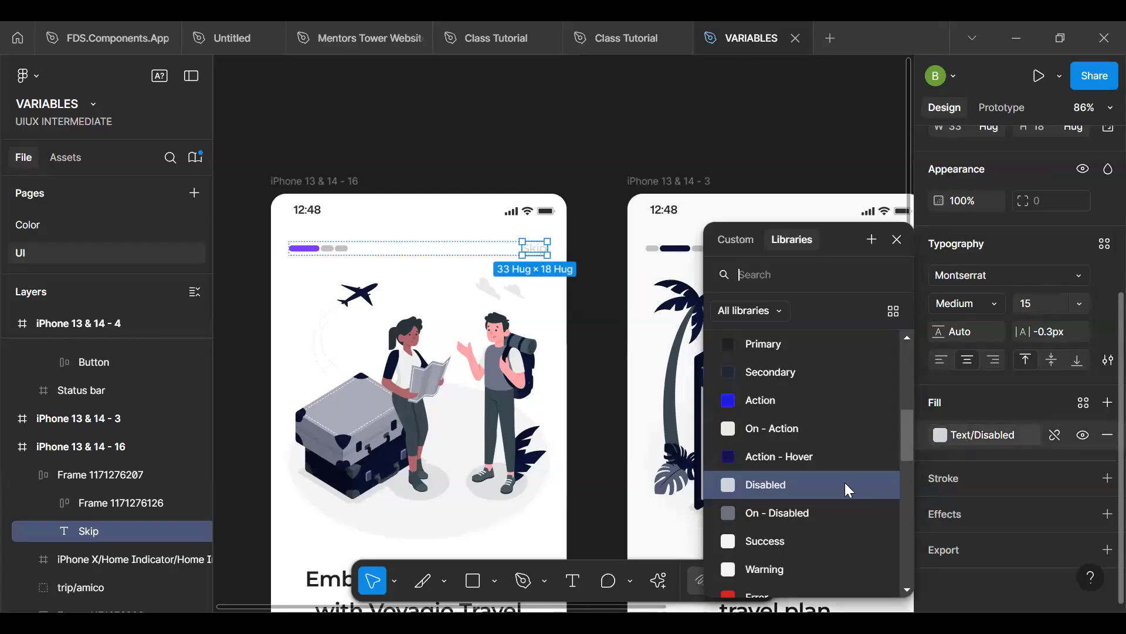
{"action": "left_click", "coordinate": [787, 514]}
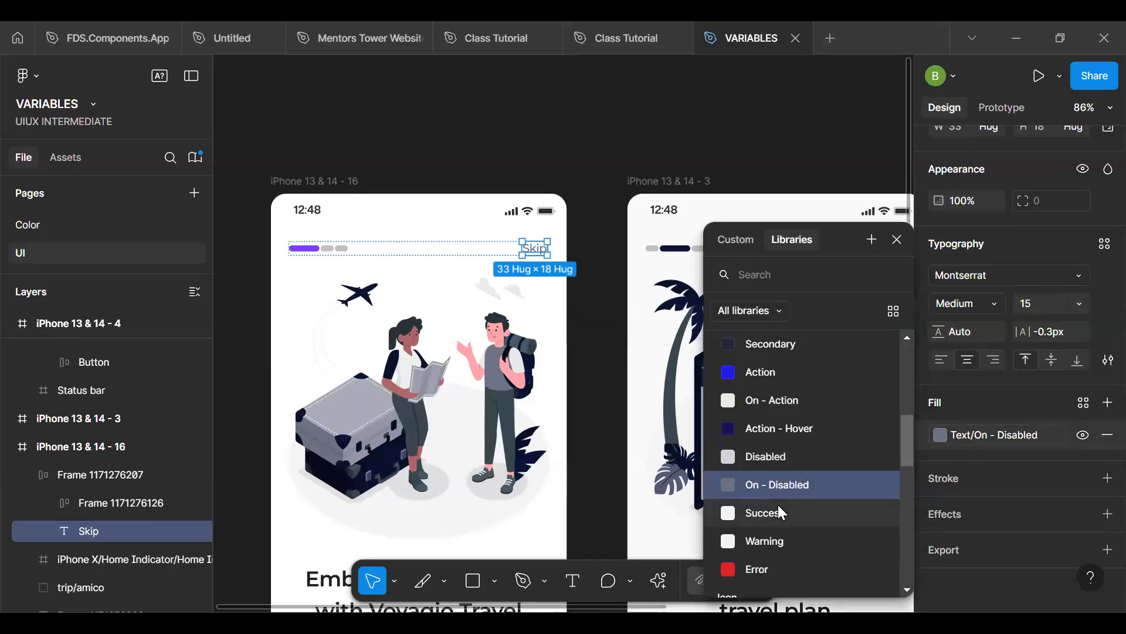
{"action": "scroll", "coordinate": [778, 505], "scroll_direction": "up", "scroll_amount": 1}
{"action": "left_click", "coordinate": [773, 473]}
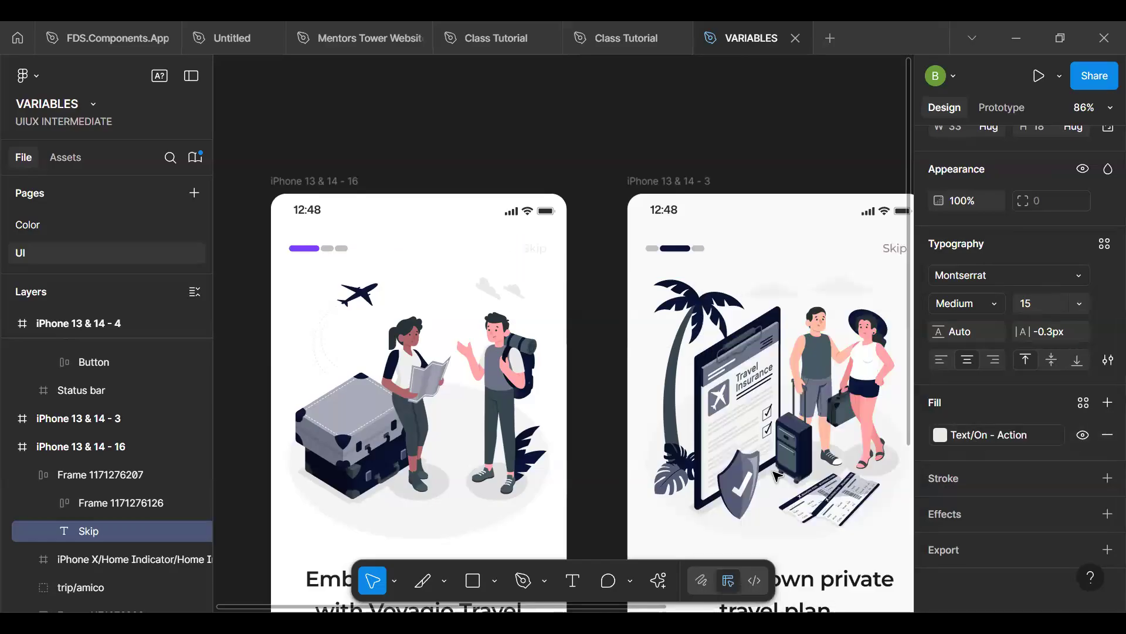
{"action": "left_click", "coordinate": [983, 449]}
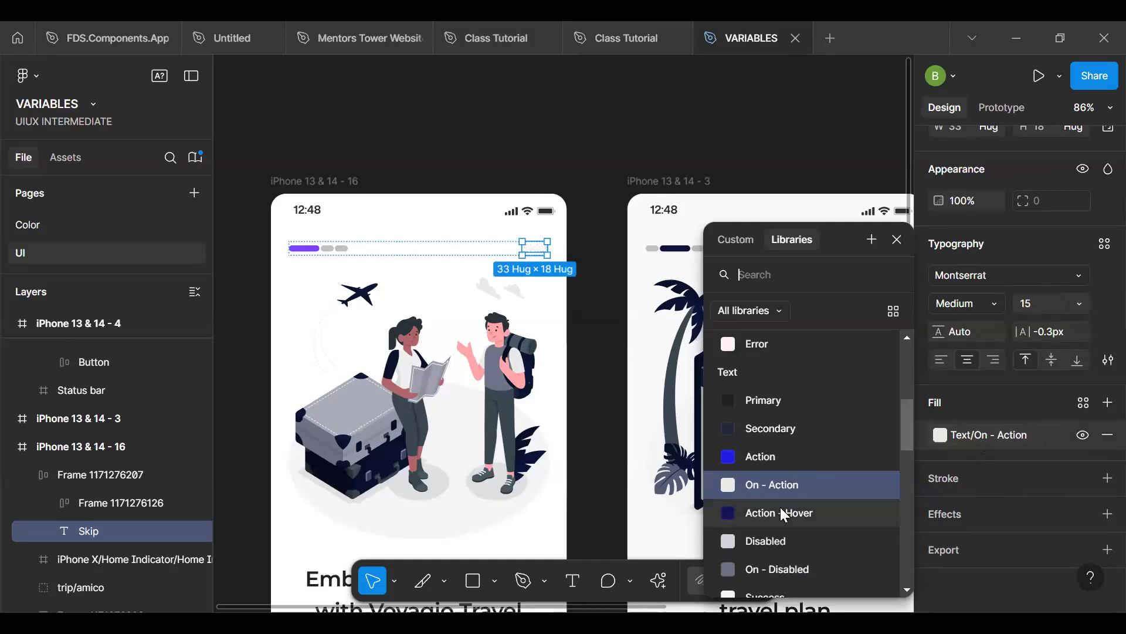
{"action": "scroll", "coordinate": [782, 505], "scroll_direction": "up", "scroll_amount": 2}
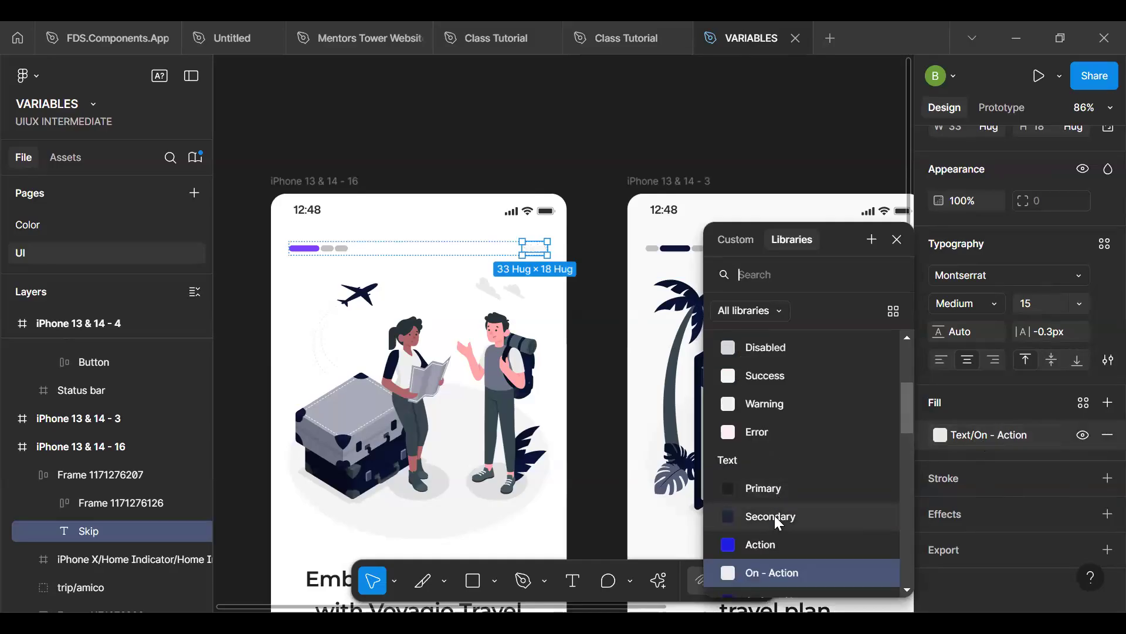
{"action": "left_click", "coordinate": [778, 519]}
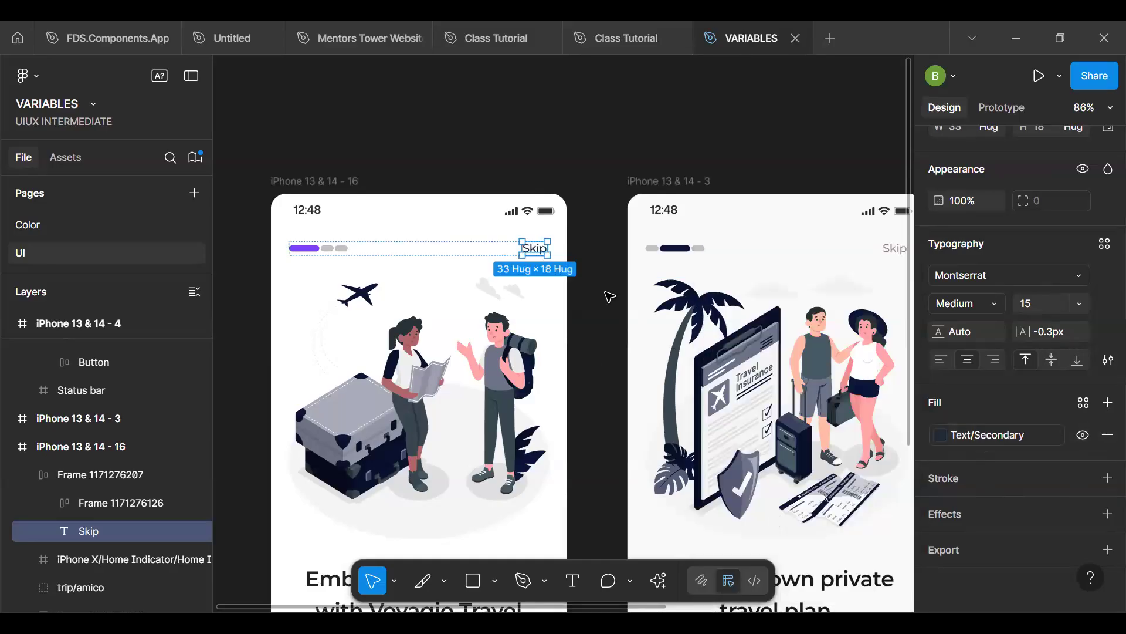
{"action": "left_click", "coordinate": [610, 296]}
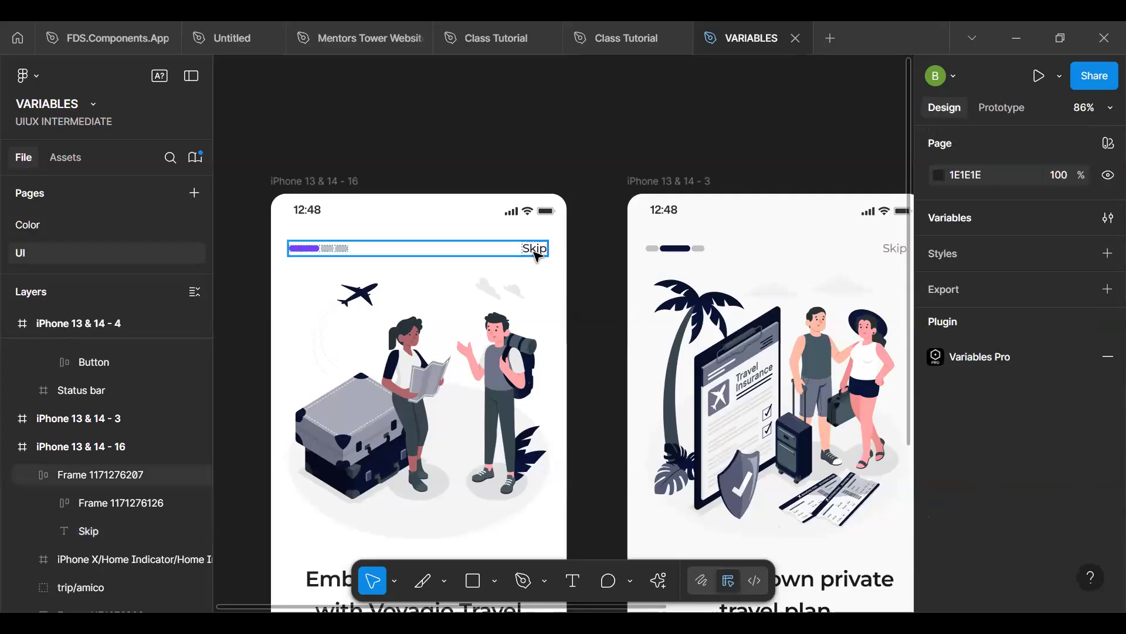
- Examine the first screen's Skip text up close and review the library colours offered for its fill
{"action": "scroll", "coordinate": [536, 255], "scroll_direction": "up", "scroll_amount": 8}
{"action": "scroll", "coordinate": [538, 253], "scroll_direction": "down", "scroll_amount": 8}
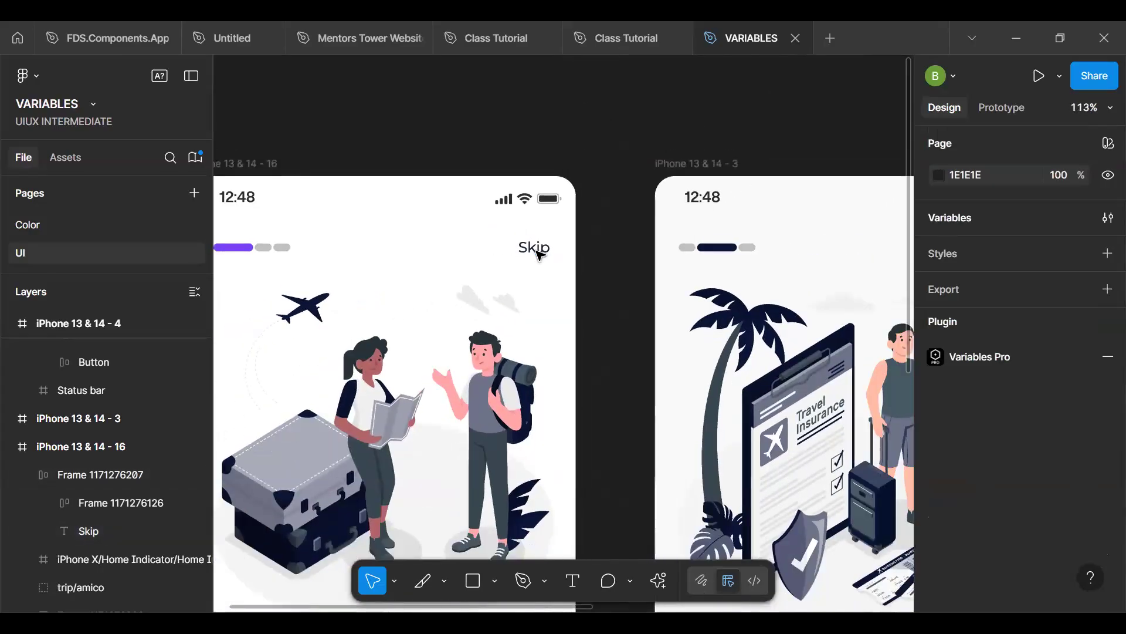
{"action": "left_click", "coordinate": [538, 253]}
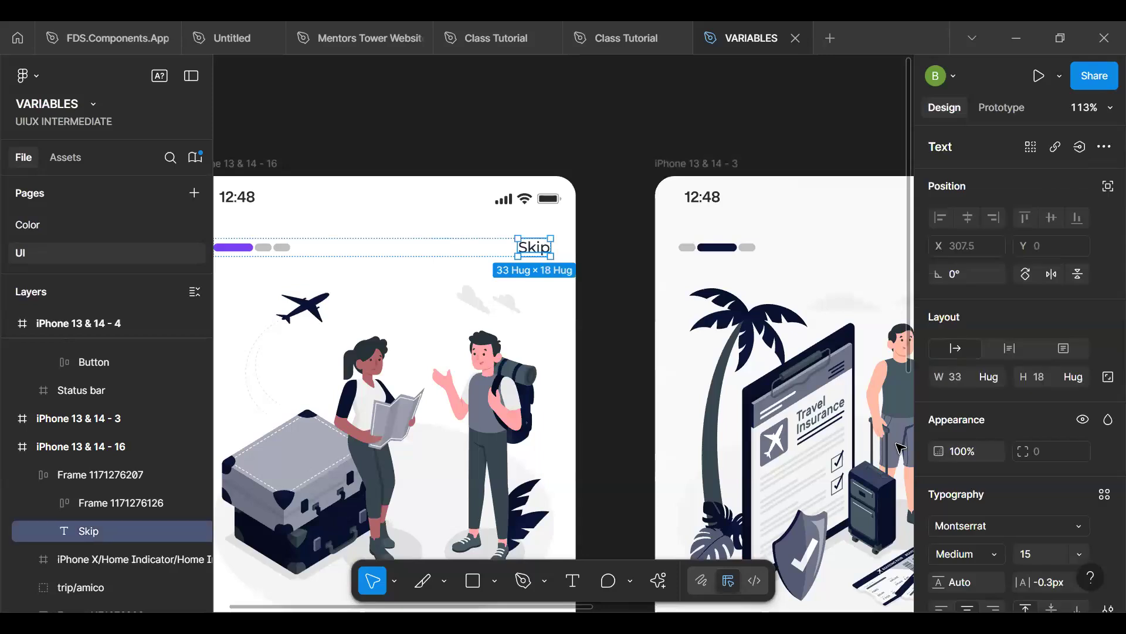
{"action": "scroll", "coordinate": [985, 495], "scroll_direction": "down", "scroll_amount": 4}
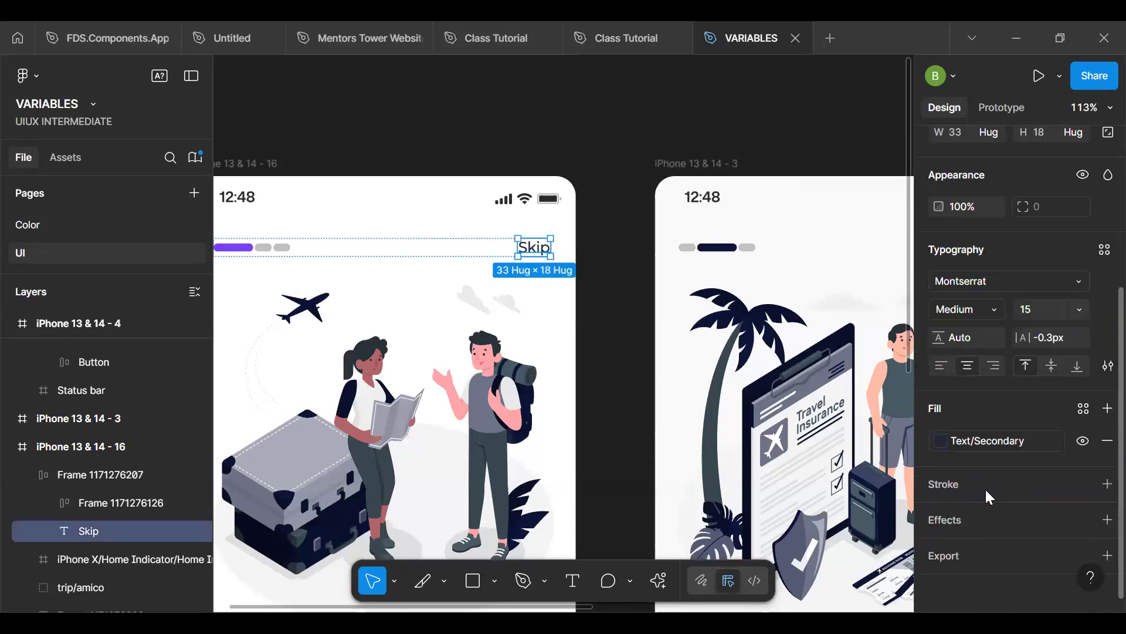
{"action": "left_click", "coordinate": [1004, 442]}
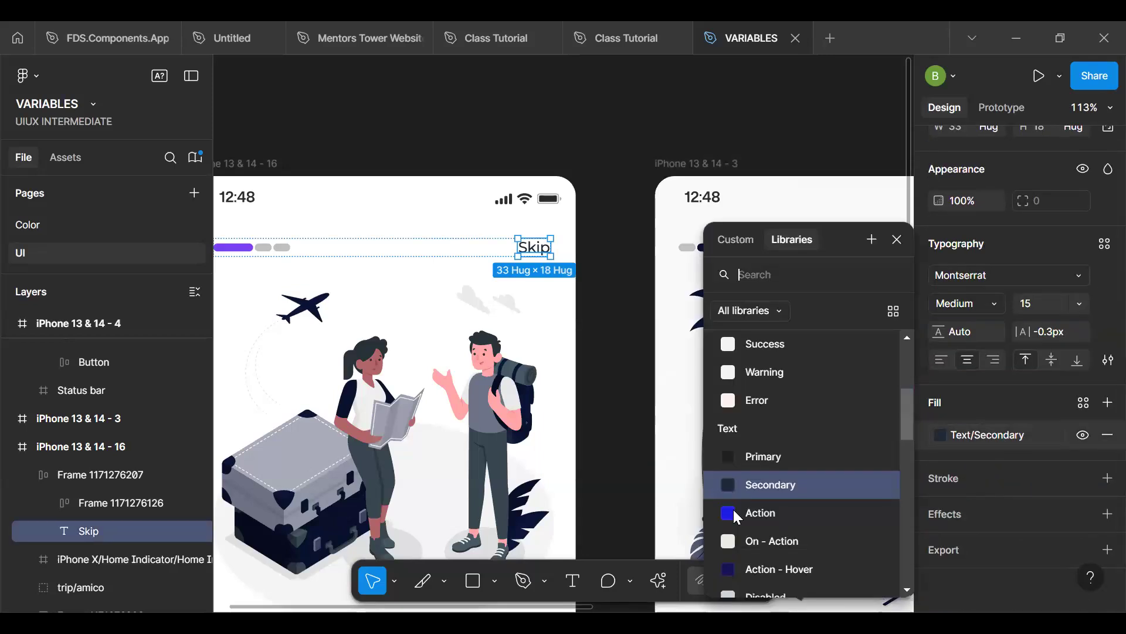
{"action": "scroll", "coordinate": [738, 517], "scroll_direction": "down", "scroll_amount": 4}
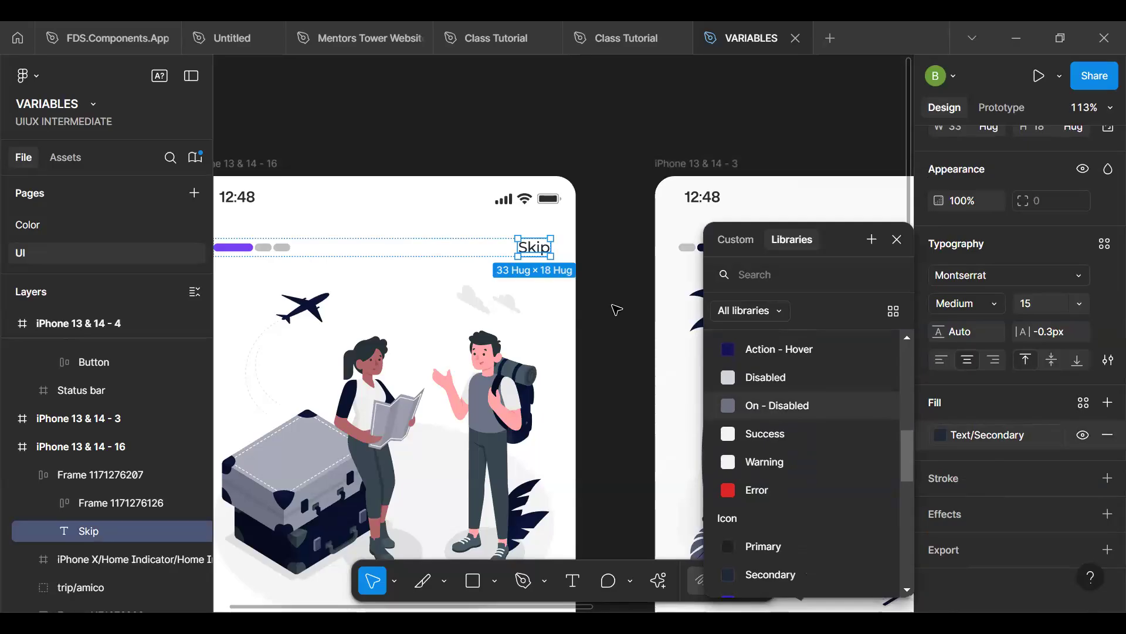
{"action": "left_click", "coordinate": [616, 309]}
- Apply the Mapped Text/Primary colour to the fill of the first screen's headline
{"action": "key", "text": "space"}
{"action": "left_click_drag", "start_coordinate": [428, 451], "coordinate": [586, 176]}
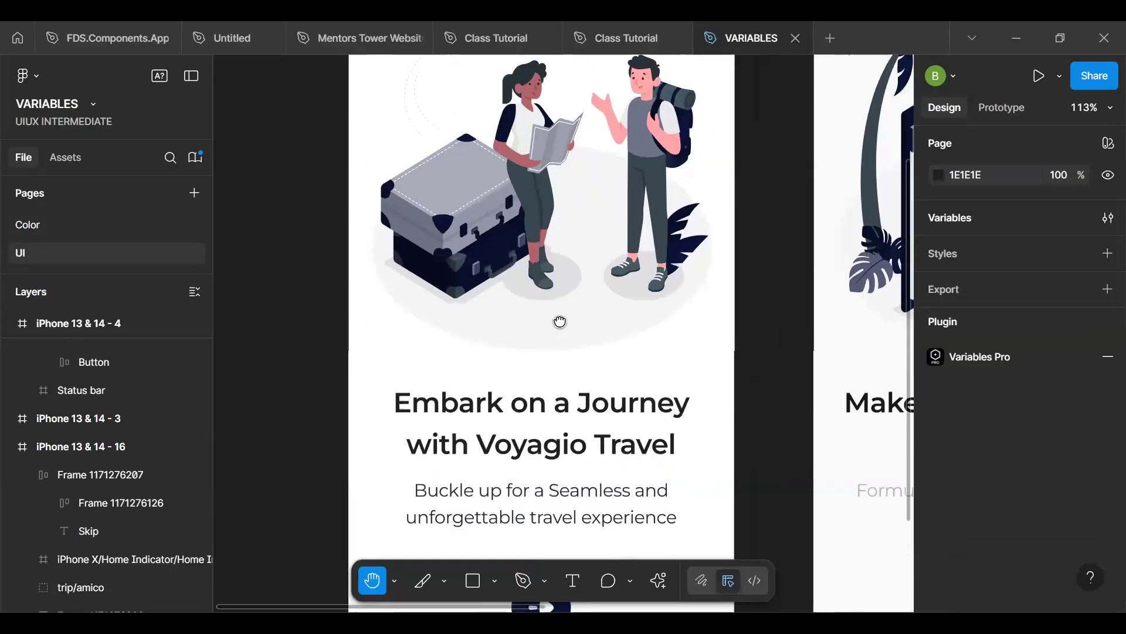
{"action": "scroll", "coordinate": [560, 322], "scroll_direction": "down", "scroll_amount": 5}
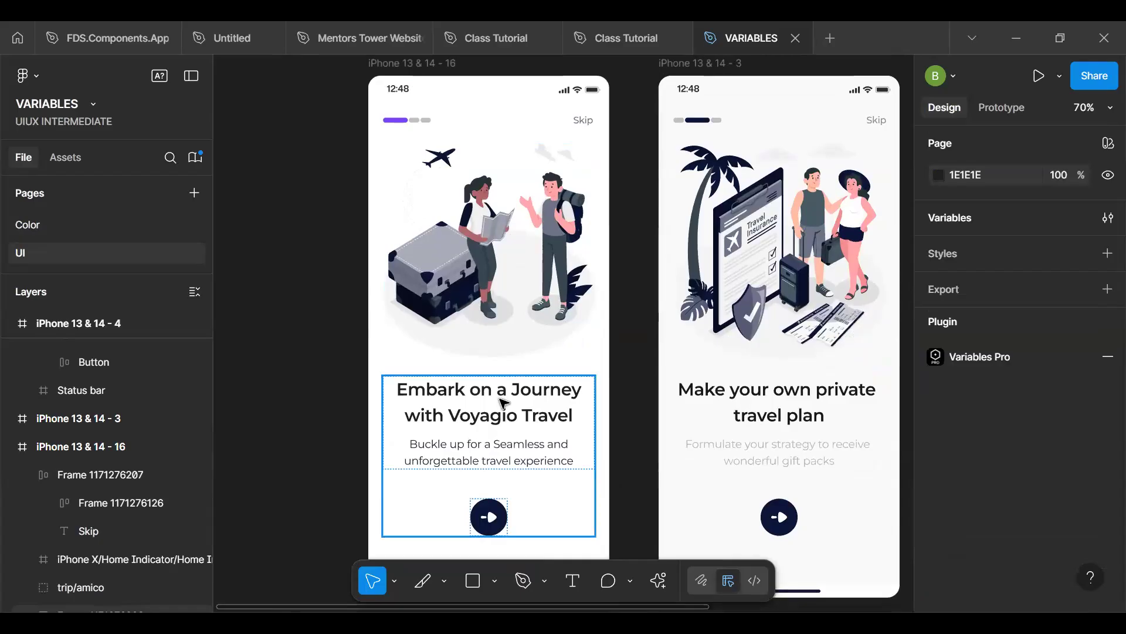
{"action": "left_click", "coordinate": [503, 403]}
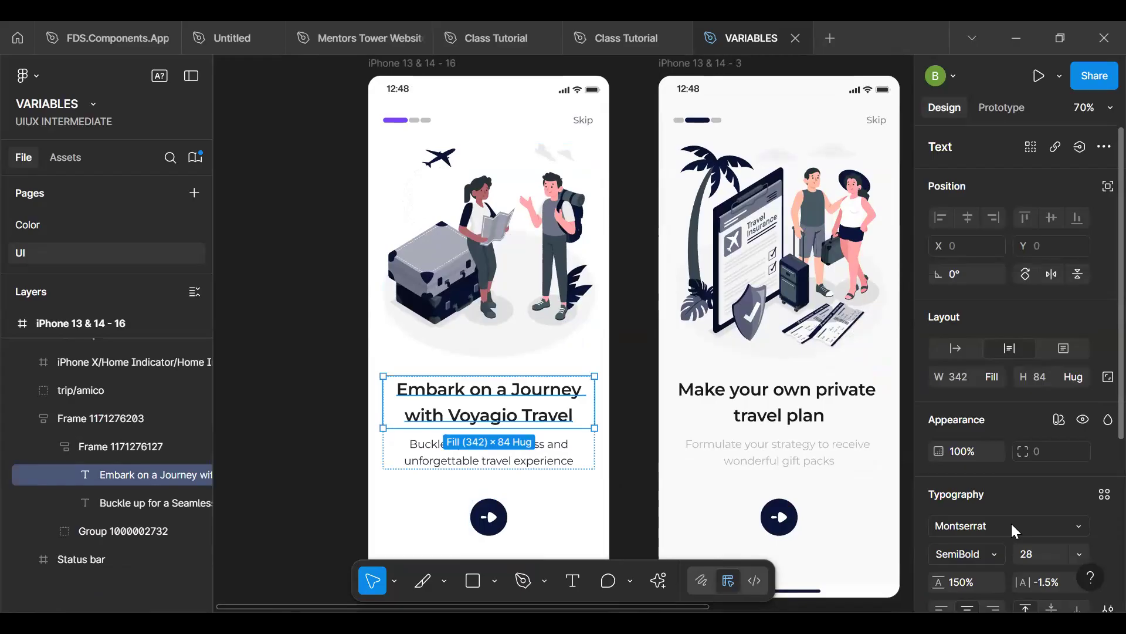
{"action": "scroll", "coordinate": [1012, 522], "scroll_direction": "down", "scroll_amount": 5}
{"action": "left_click", "coordinate": [1008, 435]}
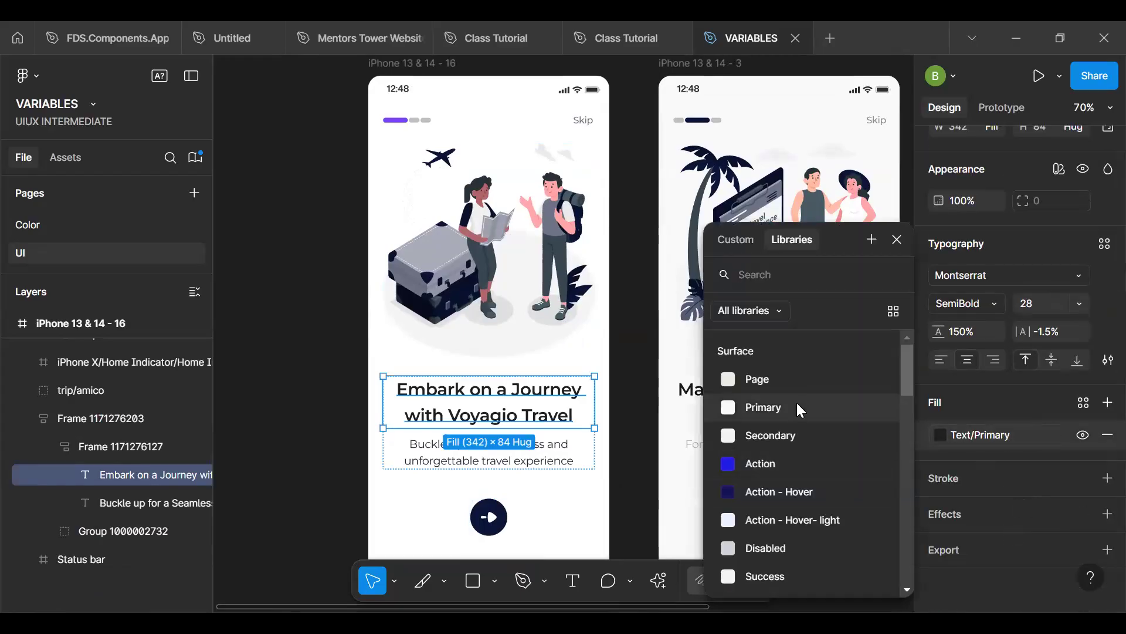
{"action": "scroll", "coordinate": [780, 404], "scroll_direction": "down", "scroll_amount": 4}
{"action": "left_click", "coordinate": [738, 382]}
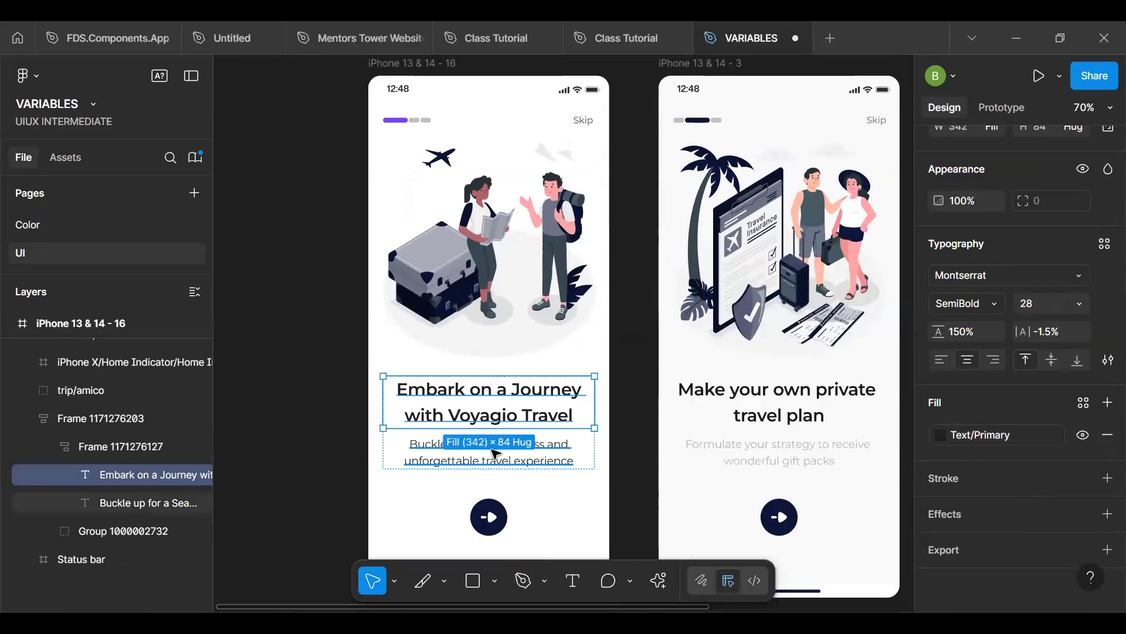
- Apply the Mapped Text/Secondary colour to the fill of the first screen's subtitle
{"action": "left_click", "coordinate": [494, 453]}
{"action": "left_click", "coordinate": [994, 435]}
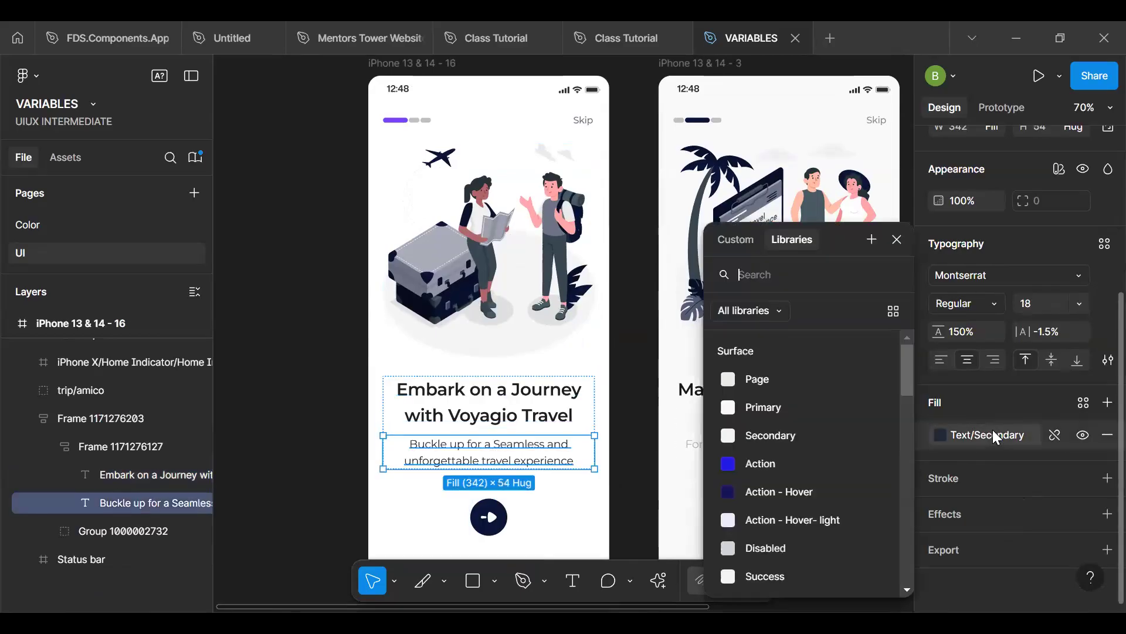
{"action": "scroll", "coordinate": [834, 500], "scroll_direction": "down", "scroll_amount": 5}
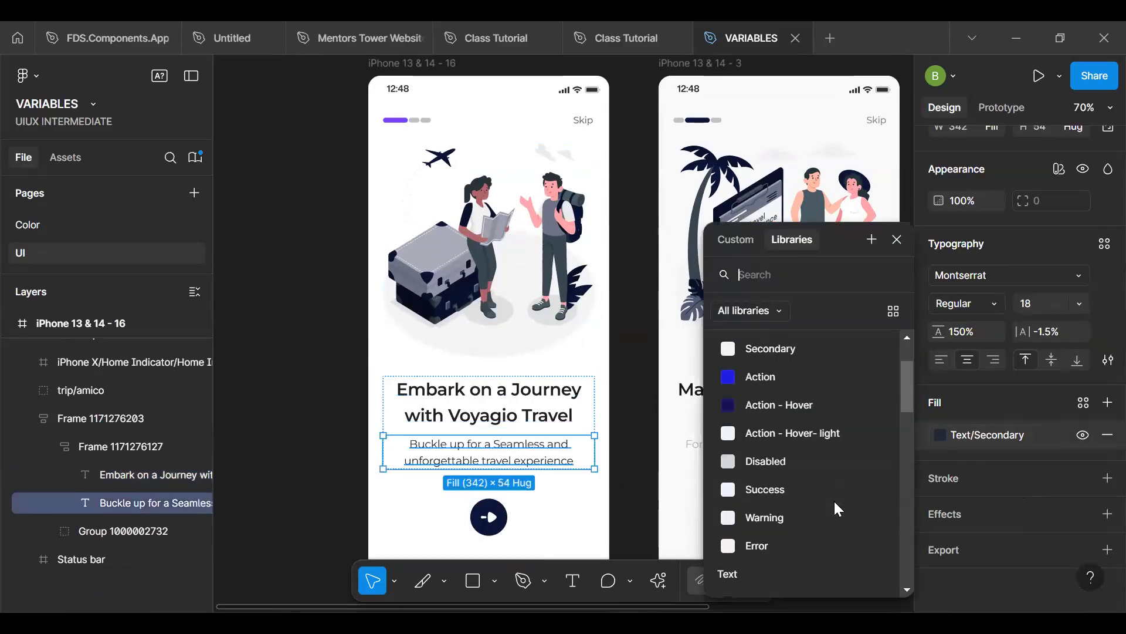
{"action": "left_click", "coordinate": [804, 392]}
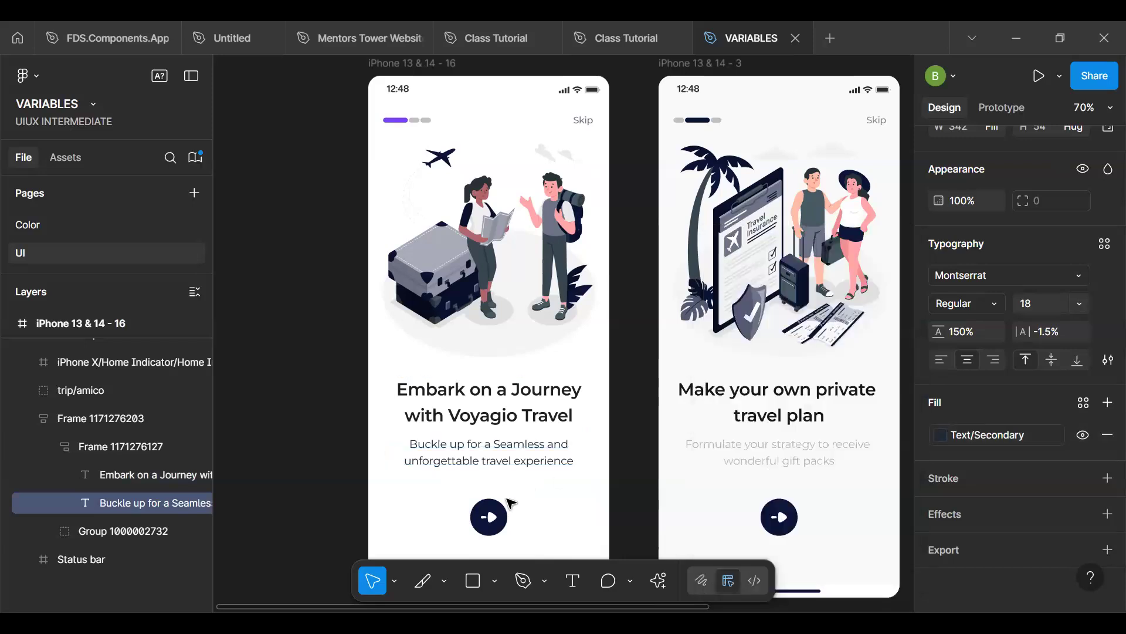
{"action": "scroll", "coordinate": [469, 436], "scroll_direction": "up", "scroll_amount": 3}
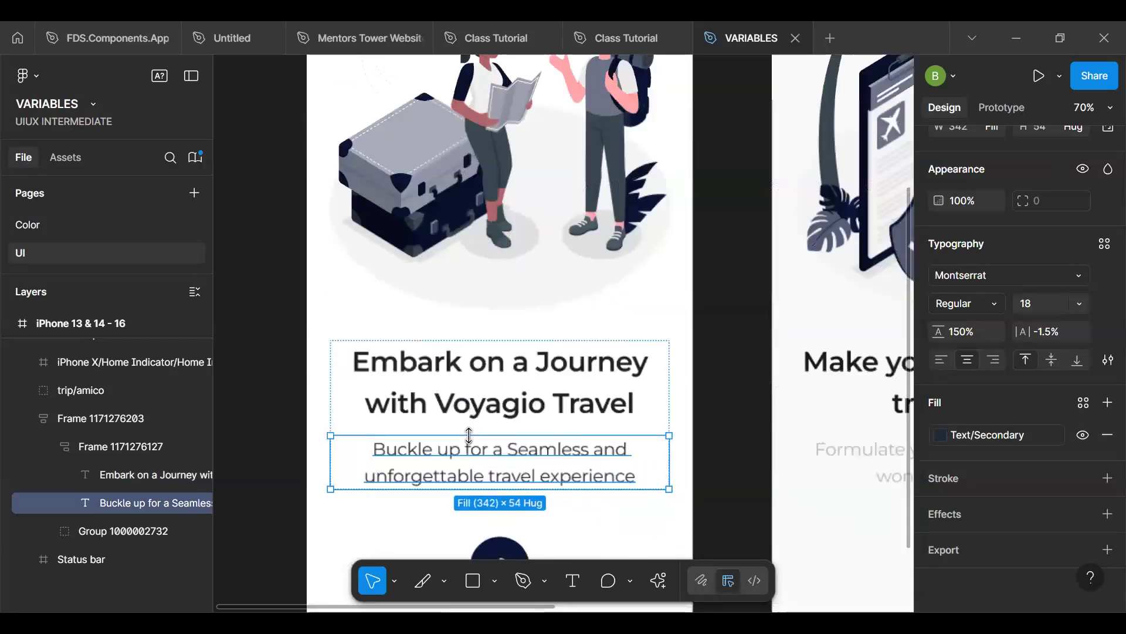
{"action": "scroll", "coordinate": [469, 435], "scroll_direction": "up", "scroll_amount": 5}
{"action": "left_click", "coordinate": [558, 384]}
{"action": "left_click", "coordinate": [598, 437]}
{"action": "scroll", "coordinate": [374, 434], "scroll_direction": "down", "scroll_amount": 5}
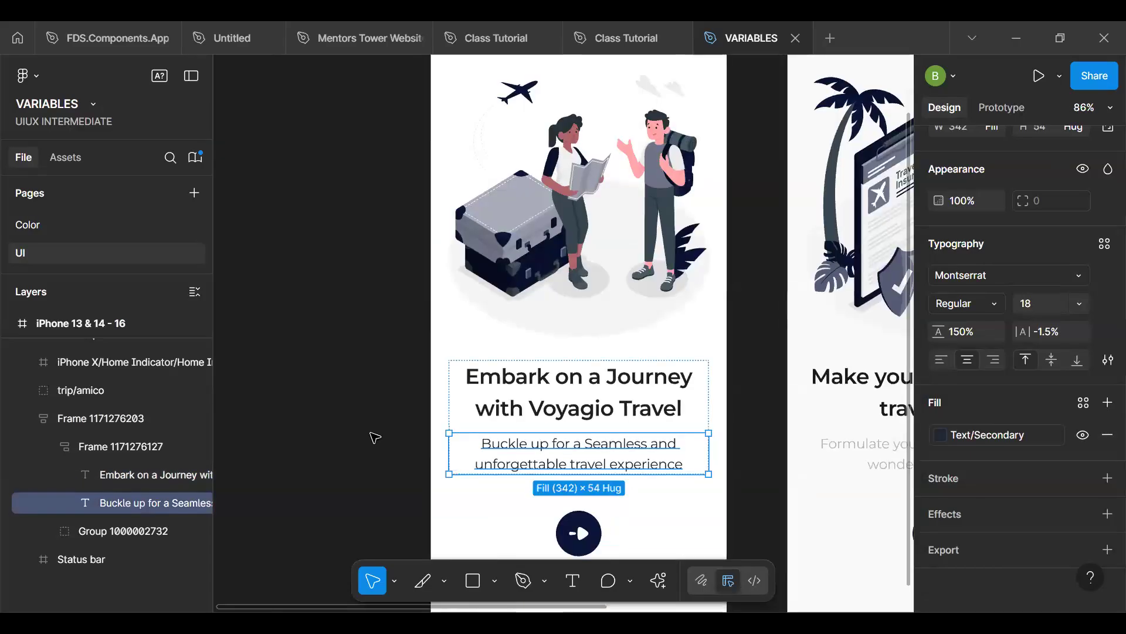
- Select the headlines of the second and third screens together and move them below their subtitles
{"action": "left_click", "coordinate": [618, 430]}
{"action": "key", "text": "h"}
{"action": "left_click_drag", "start_coordinate": [482, 416], "coordinate": [350, 414]}
{"action": "scroll", "coordinate": [437, 417], "scroll_direction": "down", "scroll_amount": 4}
{"action": "key", "text": "v"}
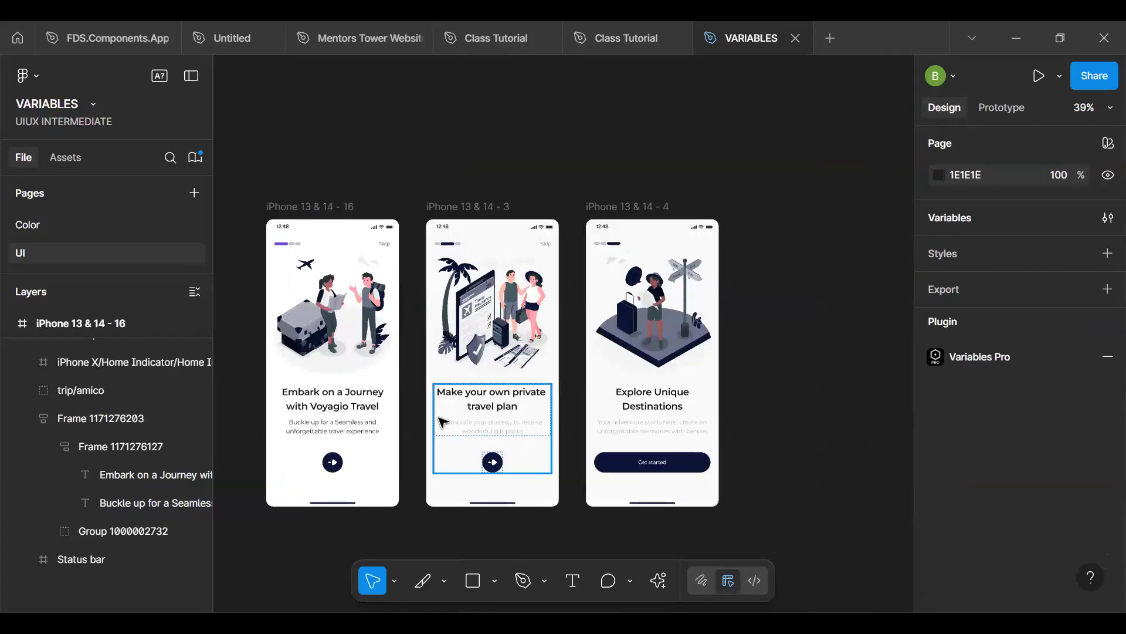
{"action": "left_click", "coordinate": [478, 404]}
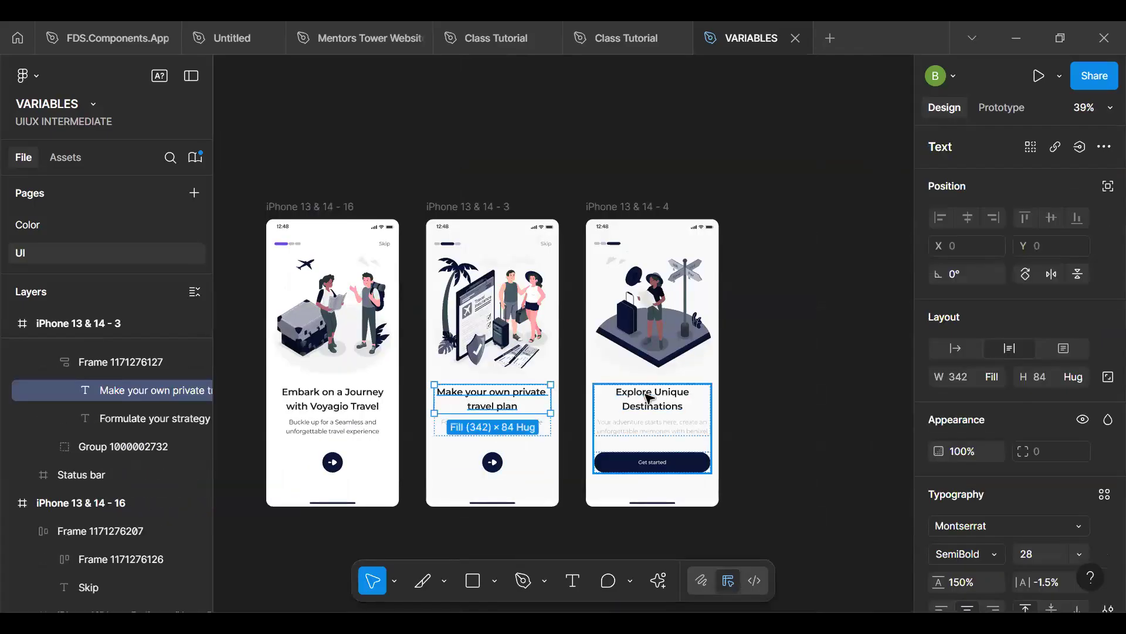
{"action": "left_click", "coordinate": [646, 395], "text": "shift"}
{"action": "left_click", "coordinate": [646, 395], "text": "ctrl+shift"}
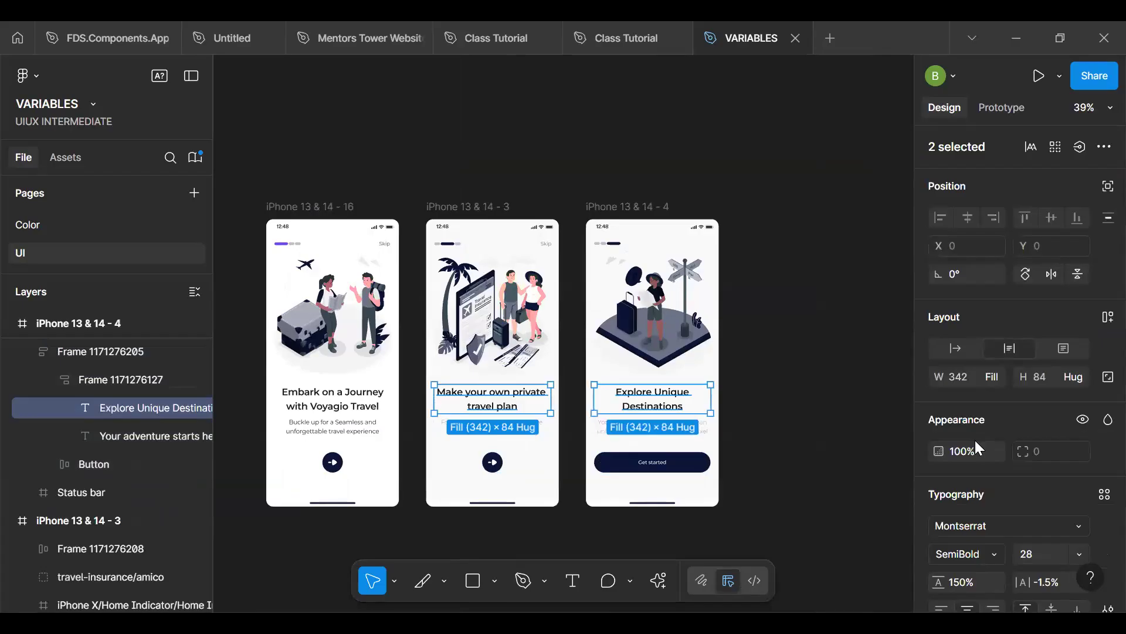
{"action": "key", "text": "Down"}
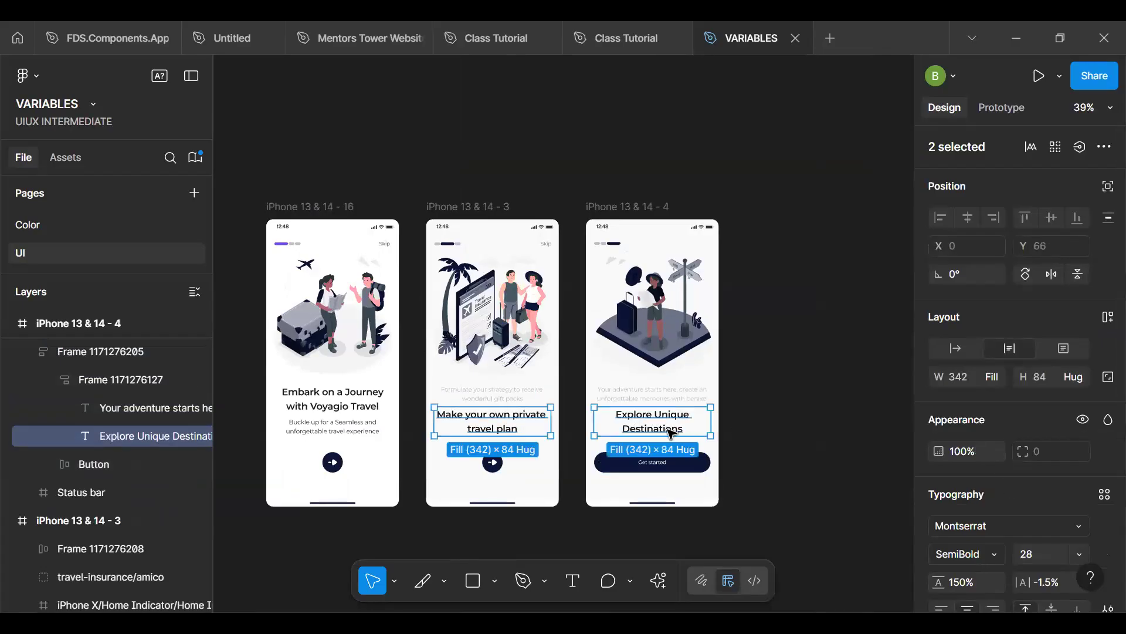
- Set the fill of both selected headlines to the Mapped Text/Primary colour
{"action": "scroll", "coordinate": [991, 487], "scroll_direction": "down", "scroll_amount": 4}
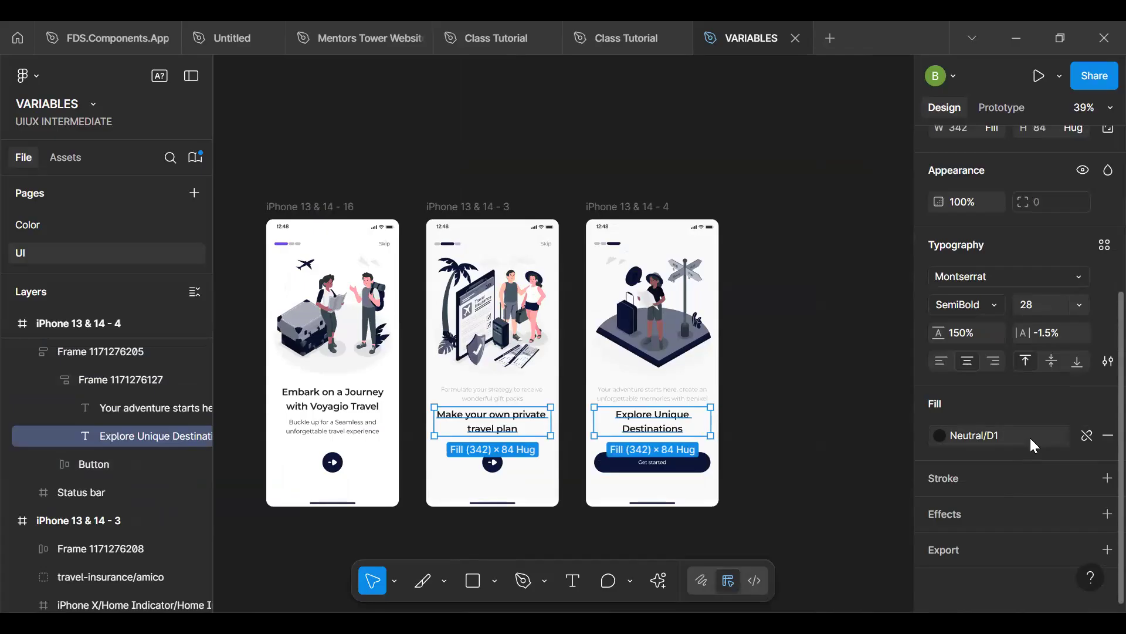
{"action": "left_click", "coordinate": [1031, 440]}
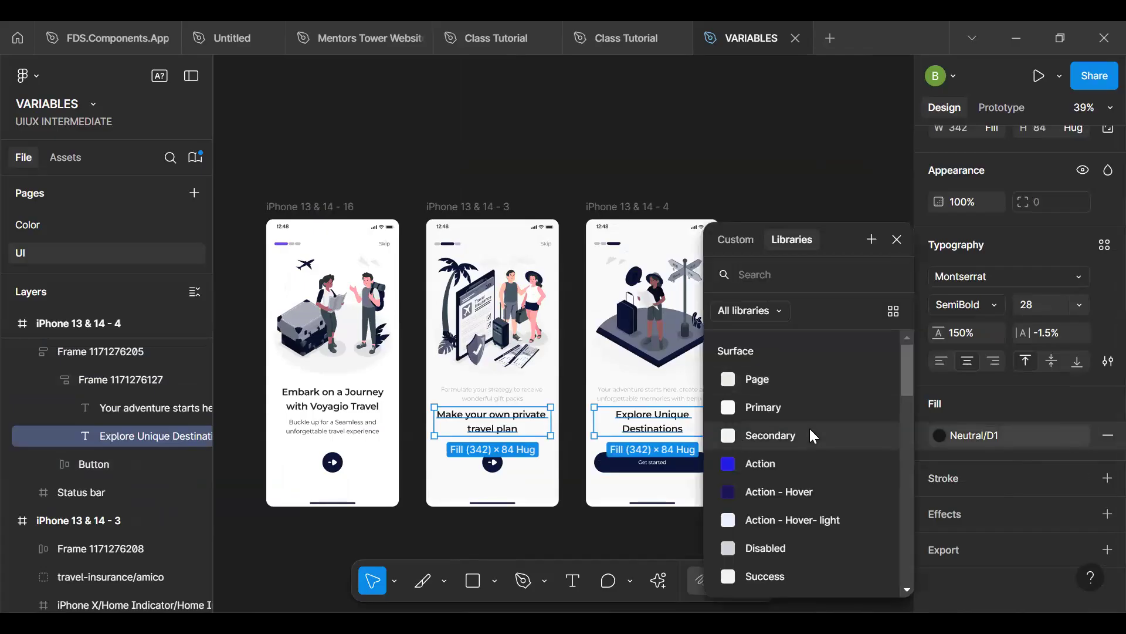
{"action": "scroll", "coordinate": [814, 436], "scroll_direction": "down", "scroll_amount": 4}
{"action": "left_click", "coordinate": [780, 488]}
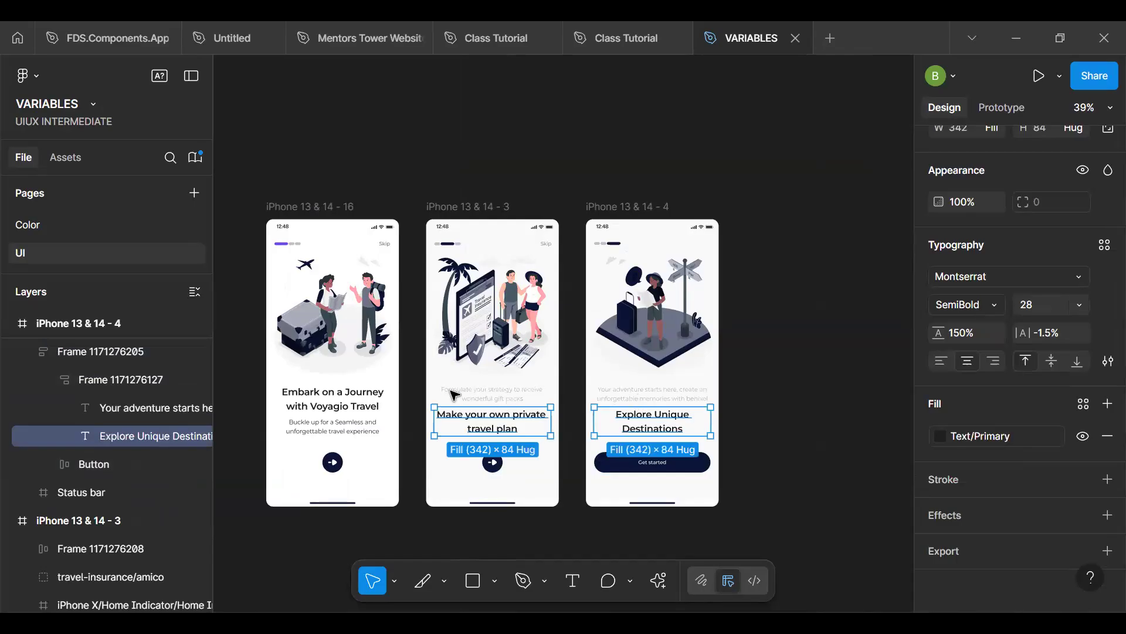
- Select the subtitle text on the third screen
{"action": "left_click", "coordinate": [156, 380]}
{"action": "left_click", "coordinate": [128, 411]}
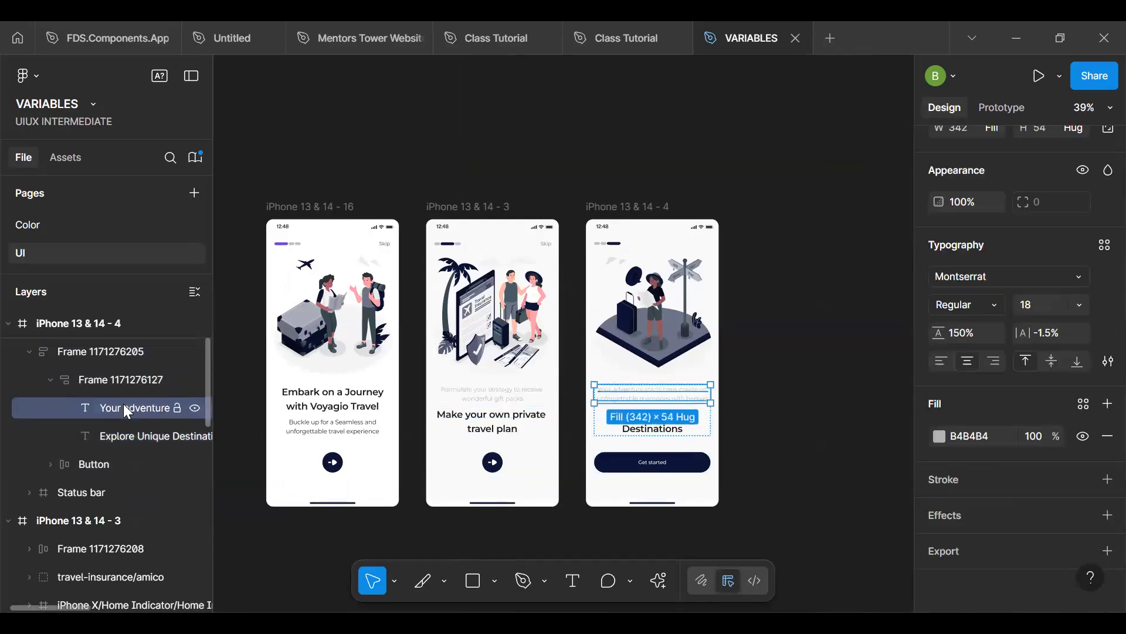
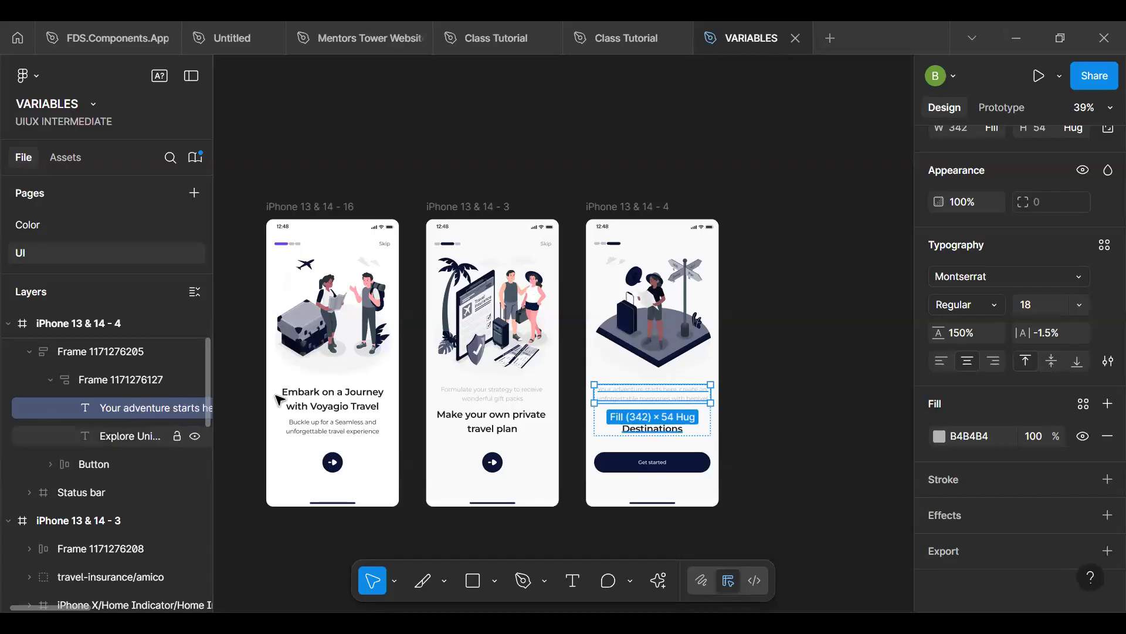
- Apply the Text/Secondary color variable to the subtitles on the second and third screens and move both below their headings
{"action": "scroll", "coordinate": [476, 401], "scroll_direction": "up", "scroll_amount": 2}
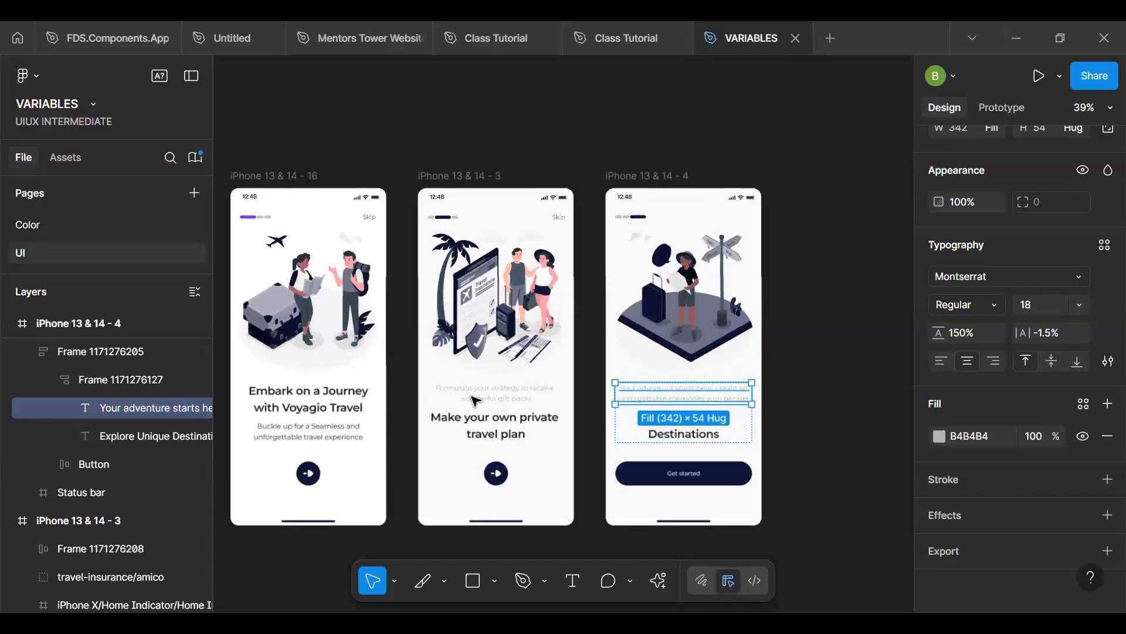
{"action": "left_click", "coordinate": [476, 400], "text": "shift"}
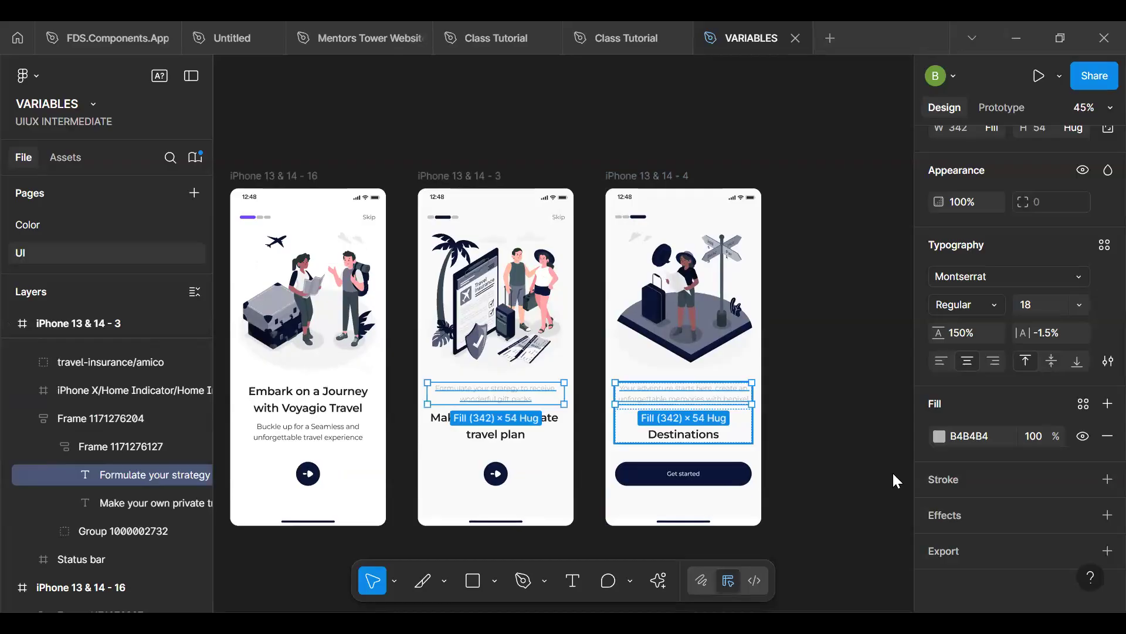
{"action": "left_click", "coordinate": [1083, 404]}
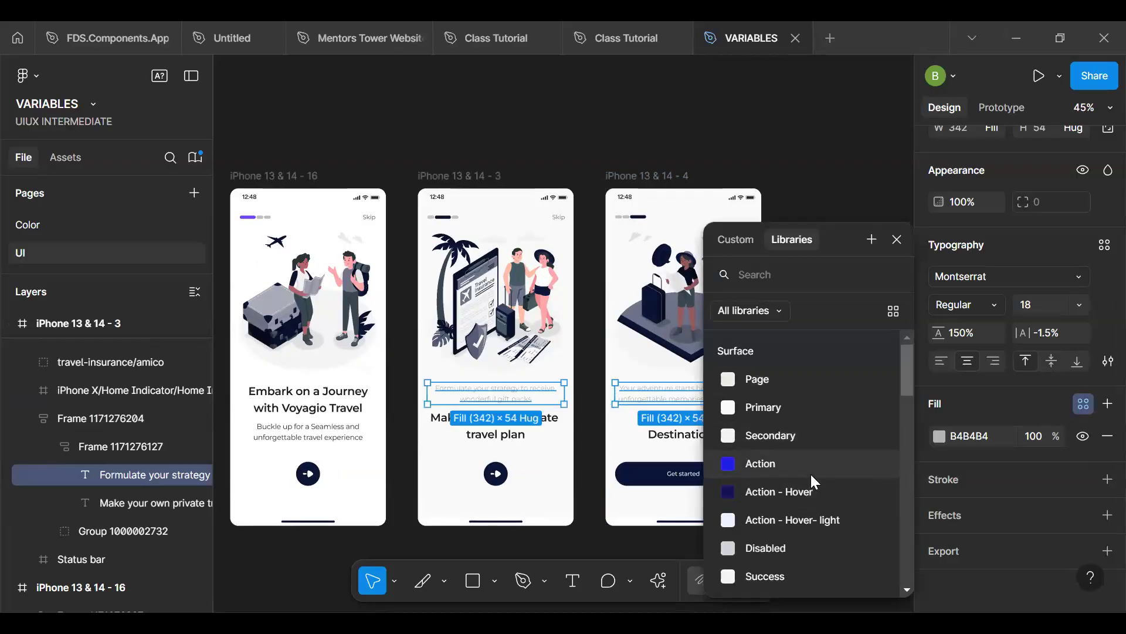
{"action": "type", "text": "SECON"}
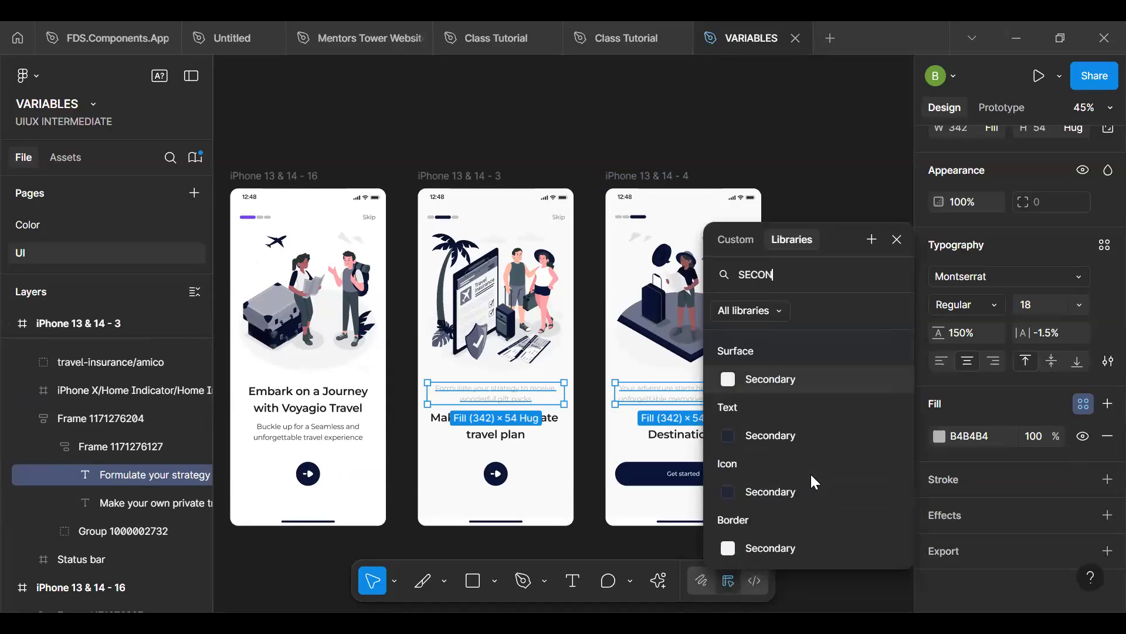
{"action": "key", "text": "Return"}
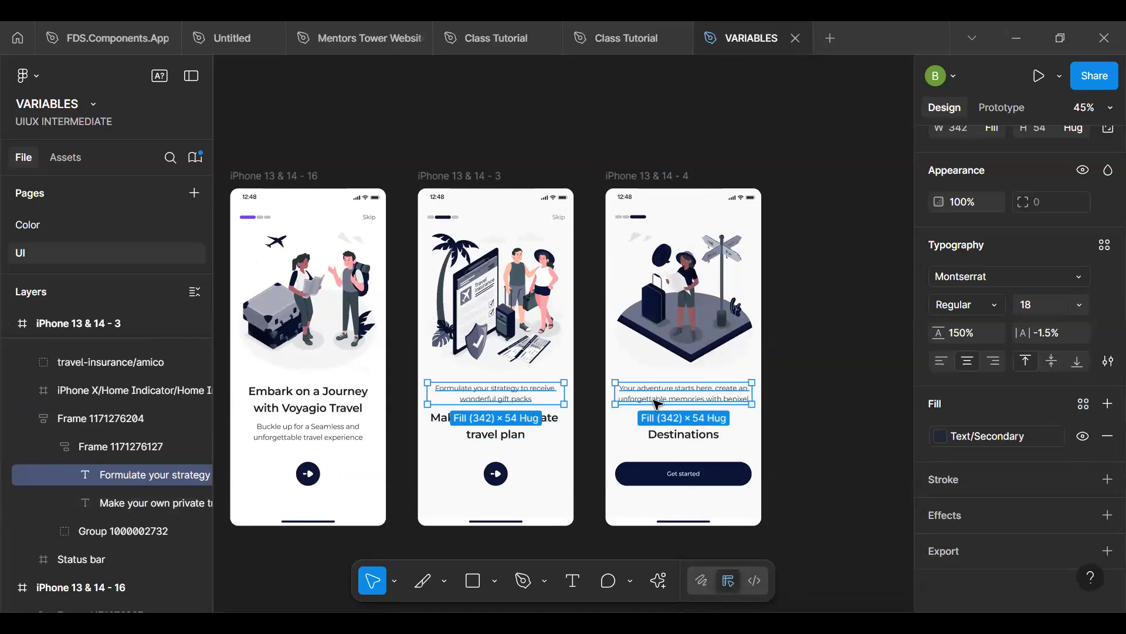
{"action": "key", "text": "Down"}
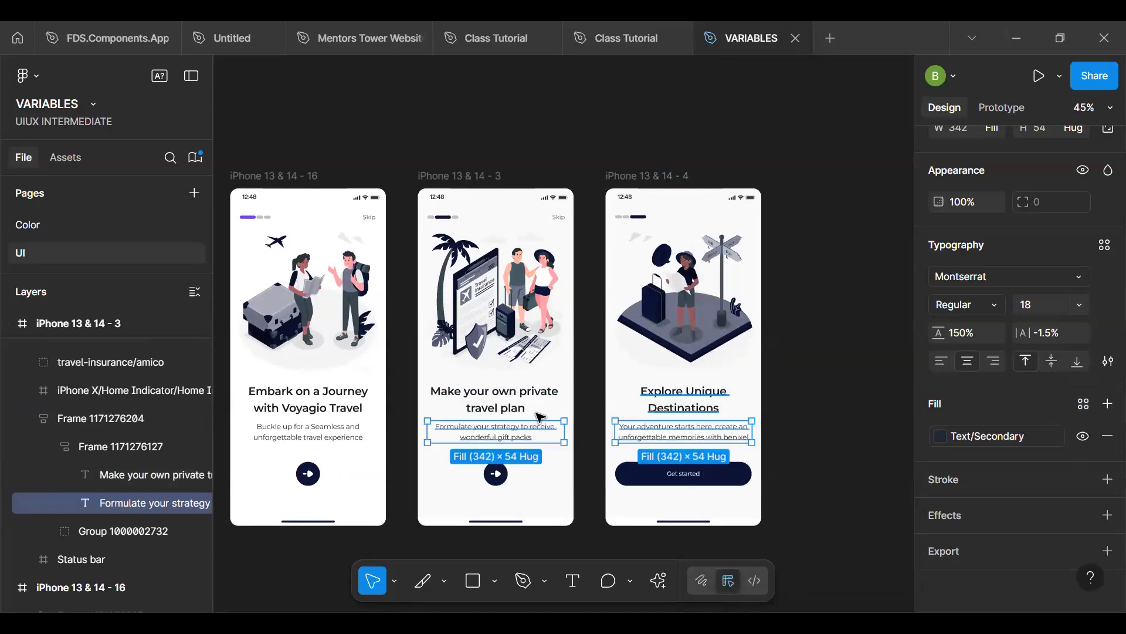
- Check which color variable fills the headings on the second and third screens
{"action": "left_click", "coordinate": [502, 406]}
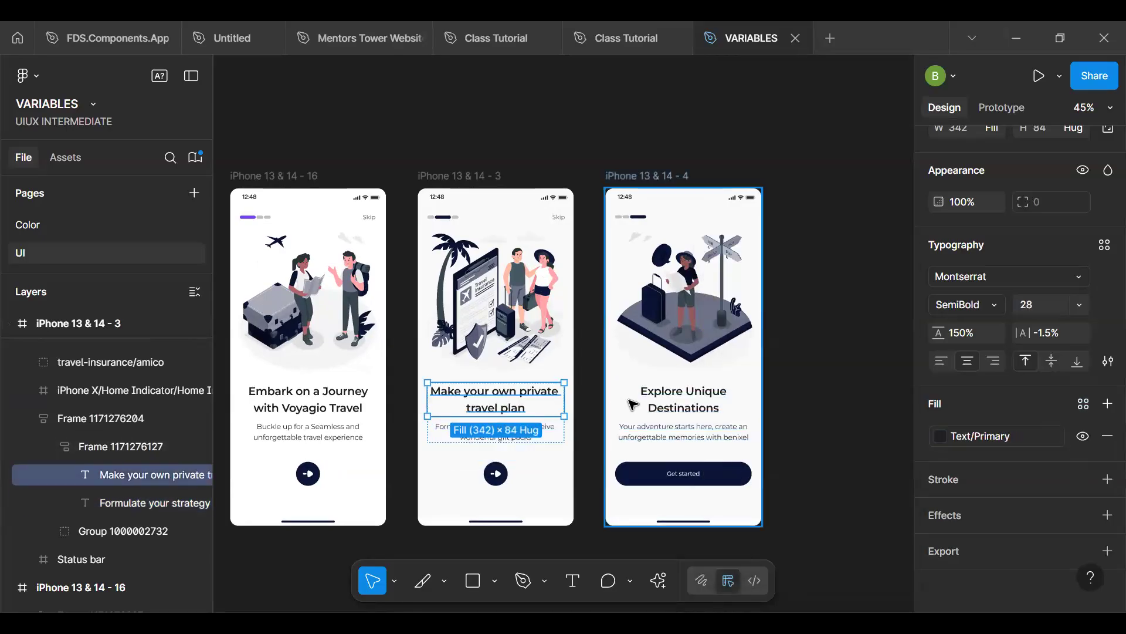
{"action": "left_click", "coordinate": [669, 403], "text": "shift"}
{"action": "left_click", "coordinate": [964, 439]}
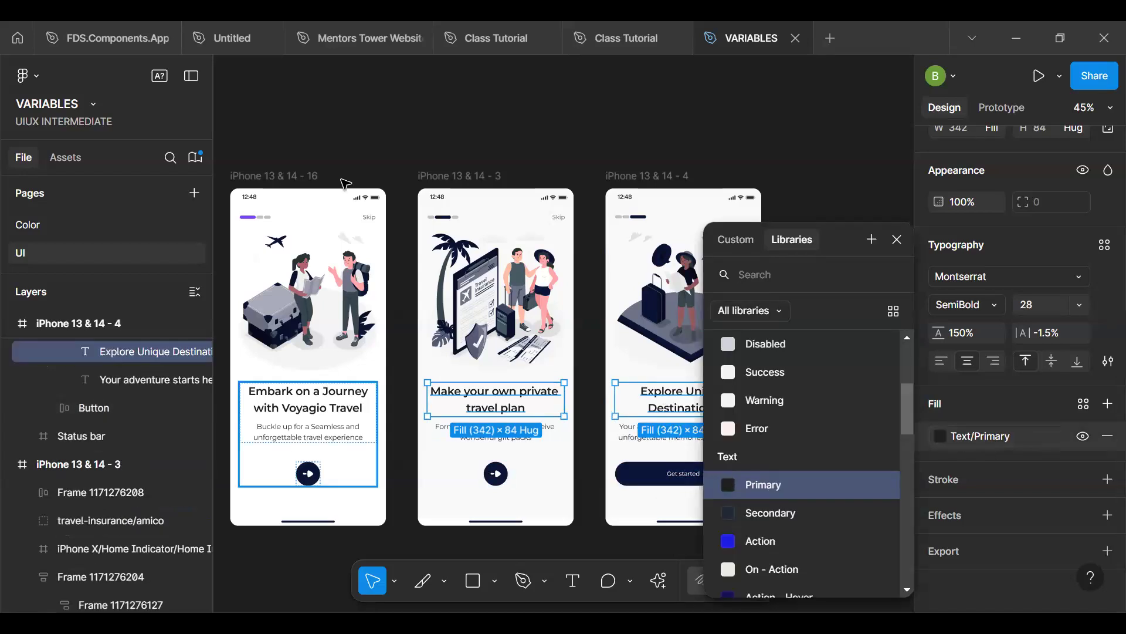
{"action": "left_click", "coordinate": [314, 165]}
- Duplicate the first screen's arrow button into the empty space above the screens and draw a wide frame around the copy
{"action": "left_click", "coordinate": [308, 480]}
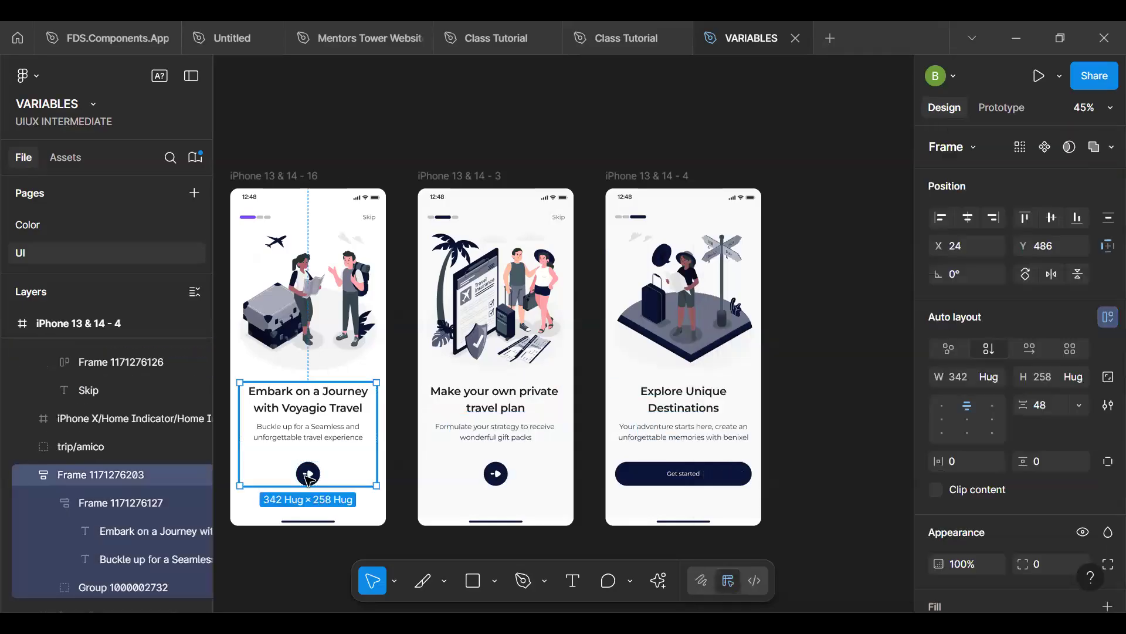
{"action": "left_click", "coordinate": [308, 479]}
{"action": "left_click_drag", "start_coordinate": [309, 478], "coordinate": [418, 109]}
{"action": "left_click", "coordinate": [376, 96]}
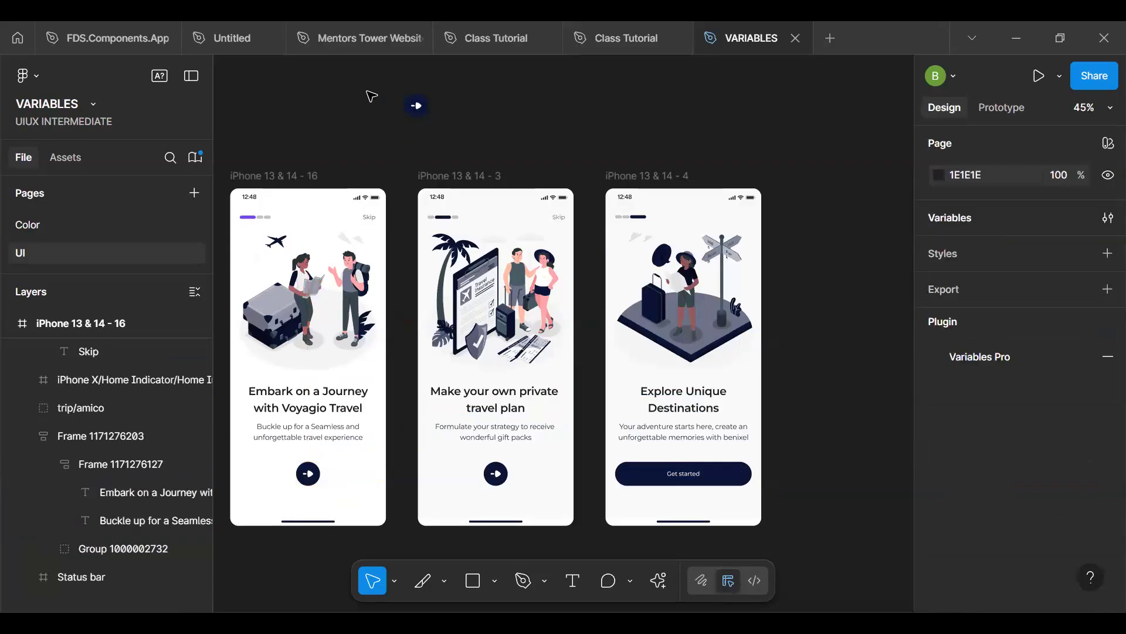
{"action": "key", "text": "f"}
{"action": "left_click_drag", "start_coordinate": [330, 72], "coordinate": [749, 148]}
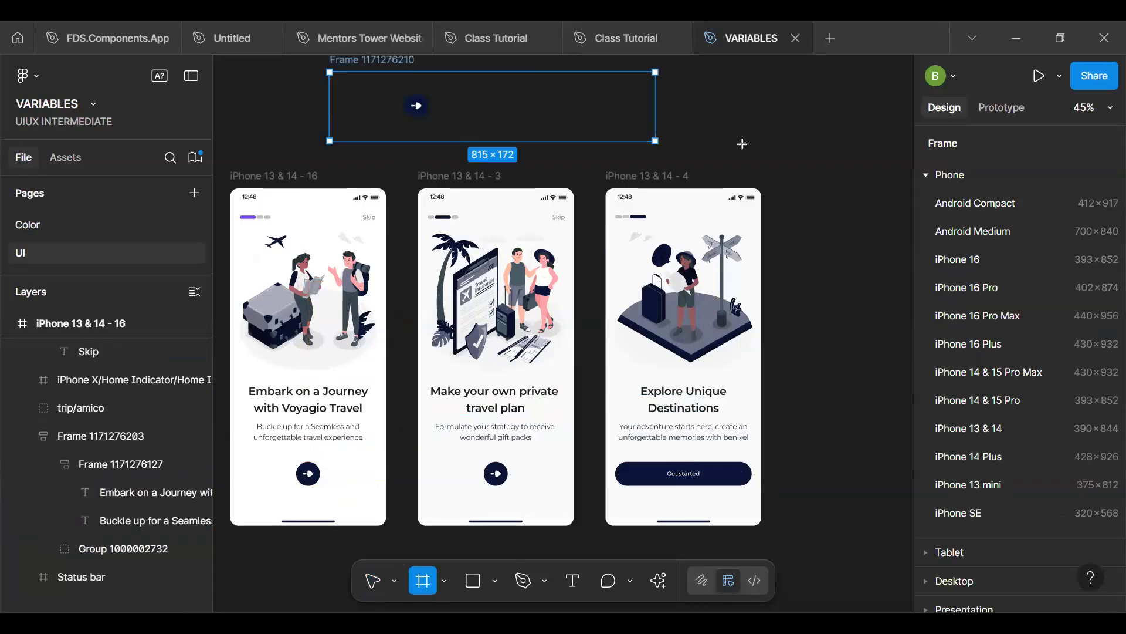
- Place the arrow button copy at X 150 in the new frame and turn it into a component named Arrow
{"action": "left_click", "coordinate": [420, 109]}
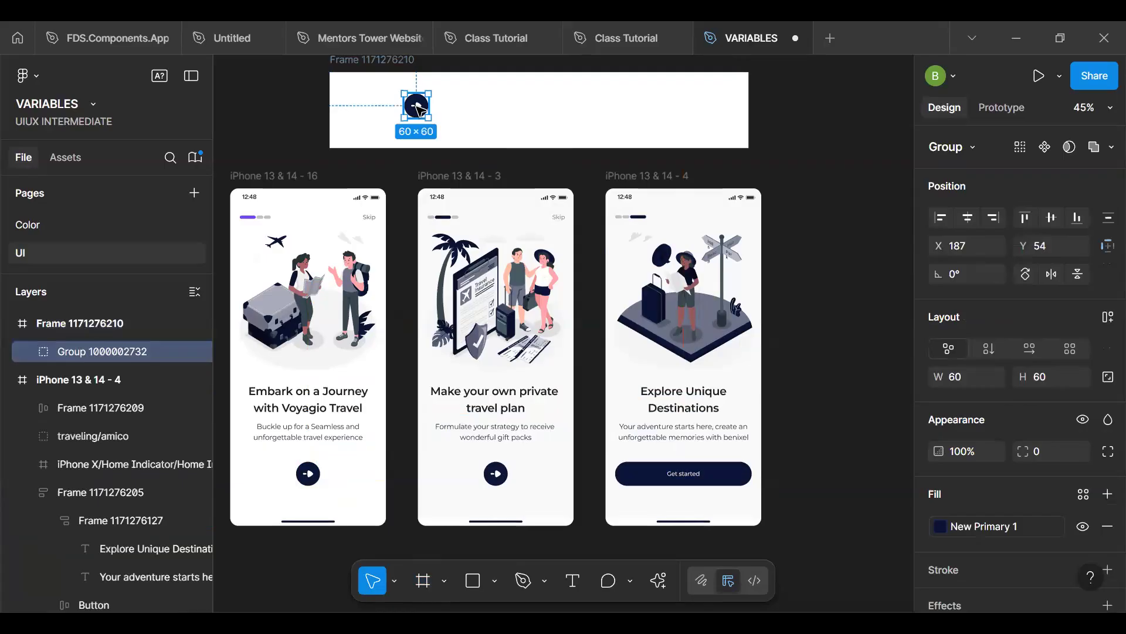
{"action": "left_click_drag", "start_coordinate": [420, 109], "coordinate": [410, 110]}
{"action": "scroll", "coordinate": [440, 114], "scroll_direction": "up", "scroll_amount": 5}
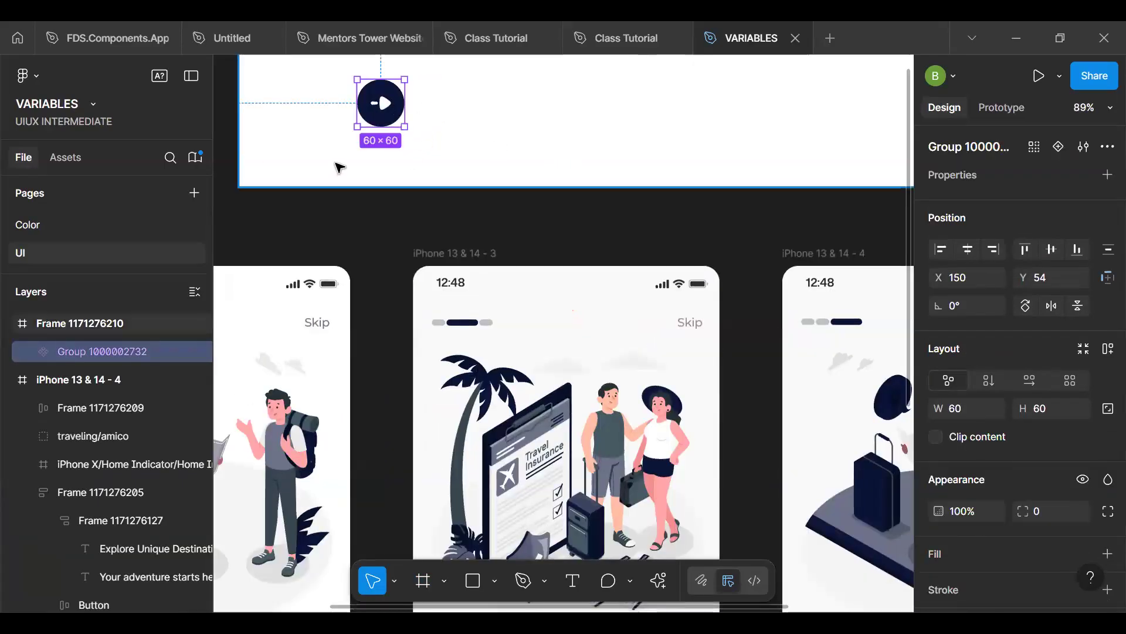
{"action": "key", "text": "ctrl+r"}
{"action": "key", "text": "BackSpace"}
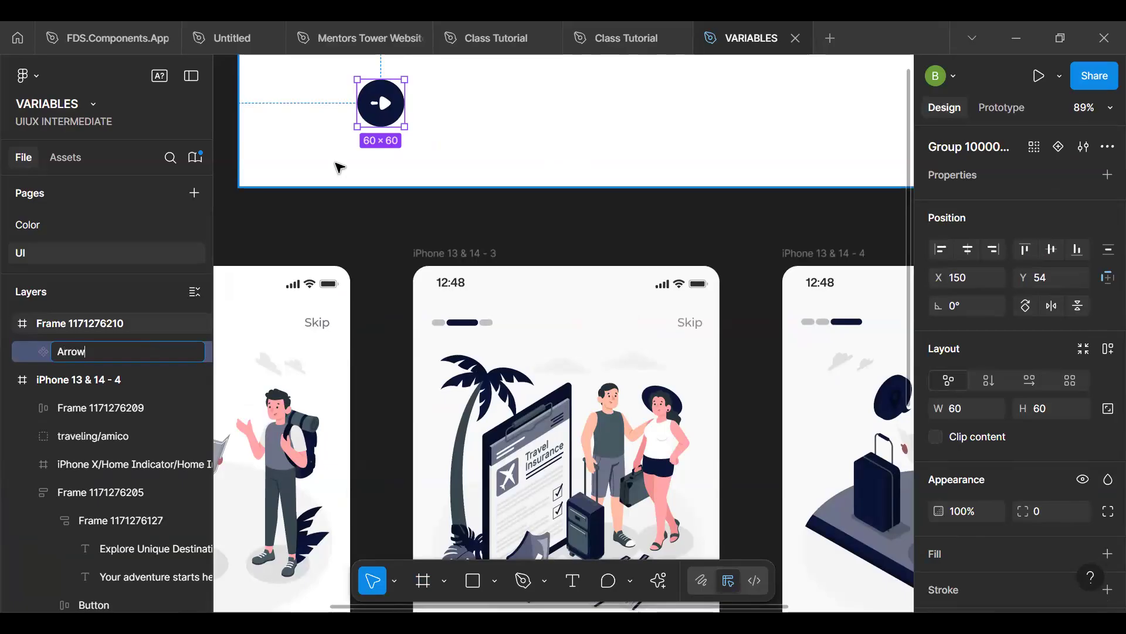
{"action": "key", "text": "Return"}
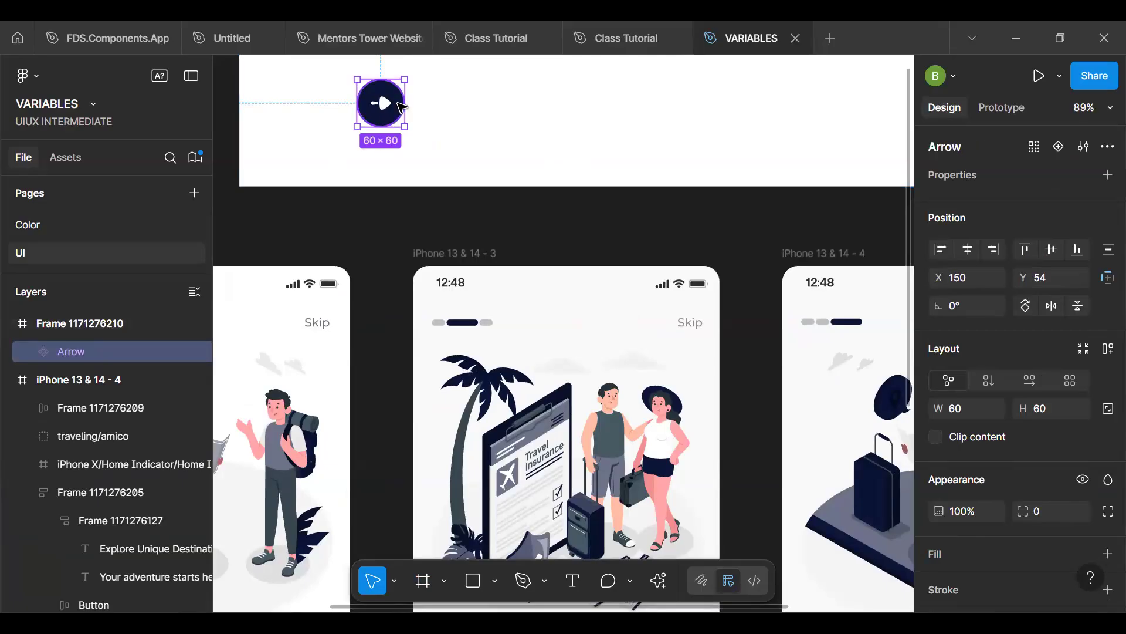
- Replace the arrow buttons on the first and second screens with instances of the Arrow component
{"action": "scroll", "coordinate": [403, 108], "scroll_direction": "down", "scroll_amount": 3}
{"action": "key", "text": "space"}
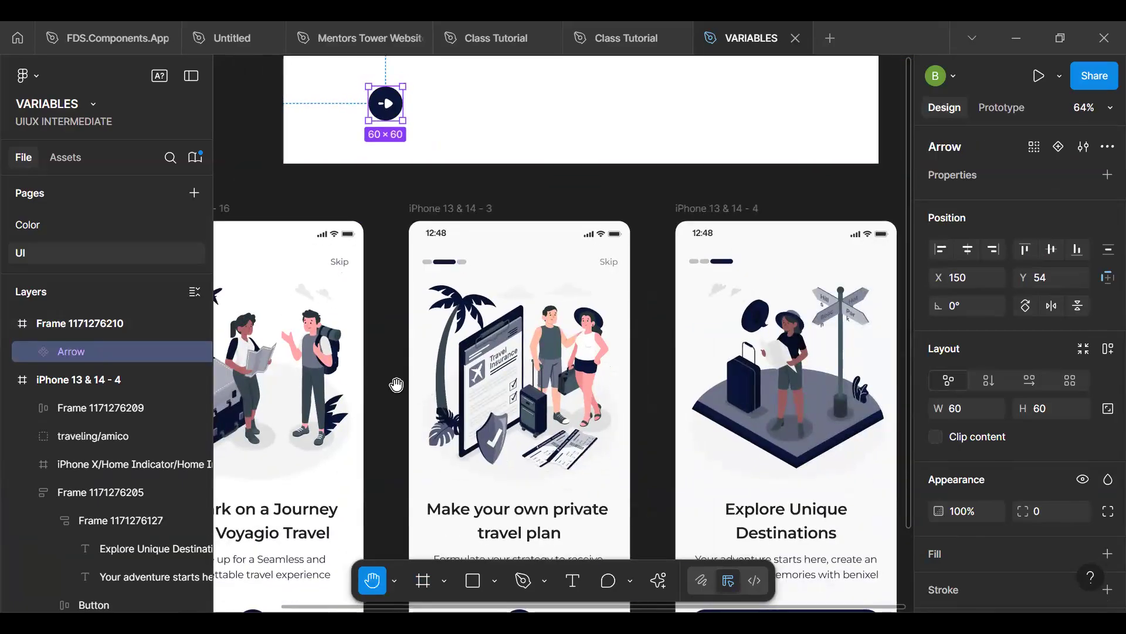
{"action": "scroll", "coordinate": [401, 383], "scroll_direction": "down", "scroll_amount": 2}
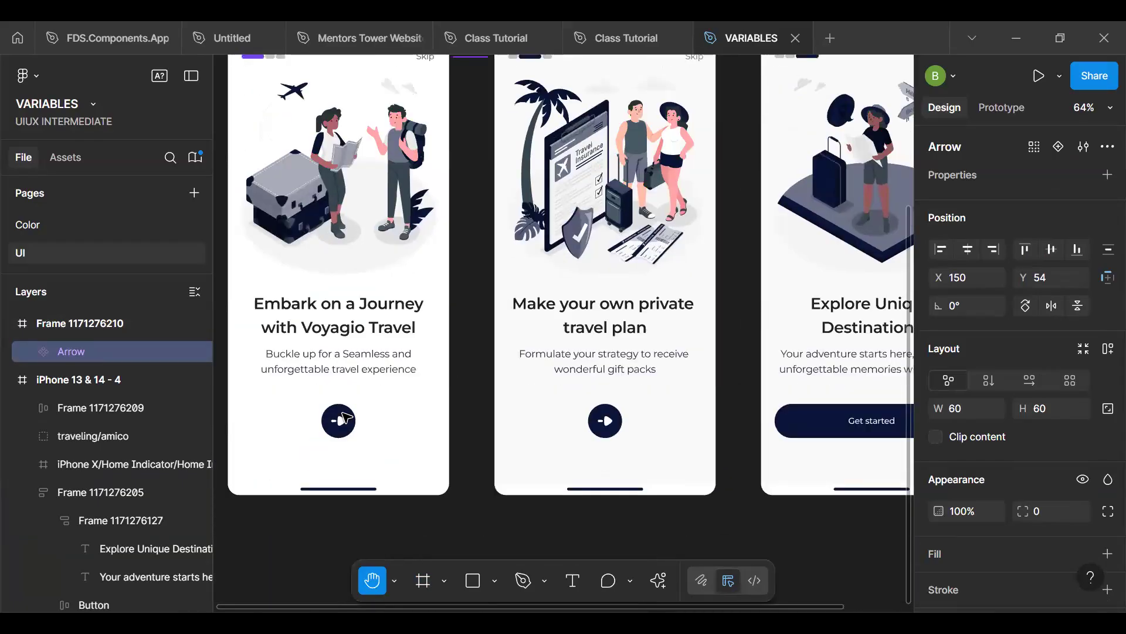
{"action": "left_click", "coordinate": [344, 414]}
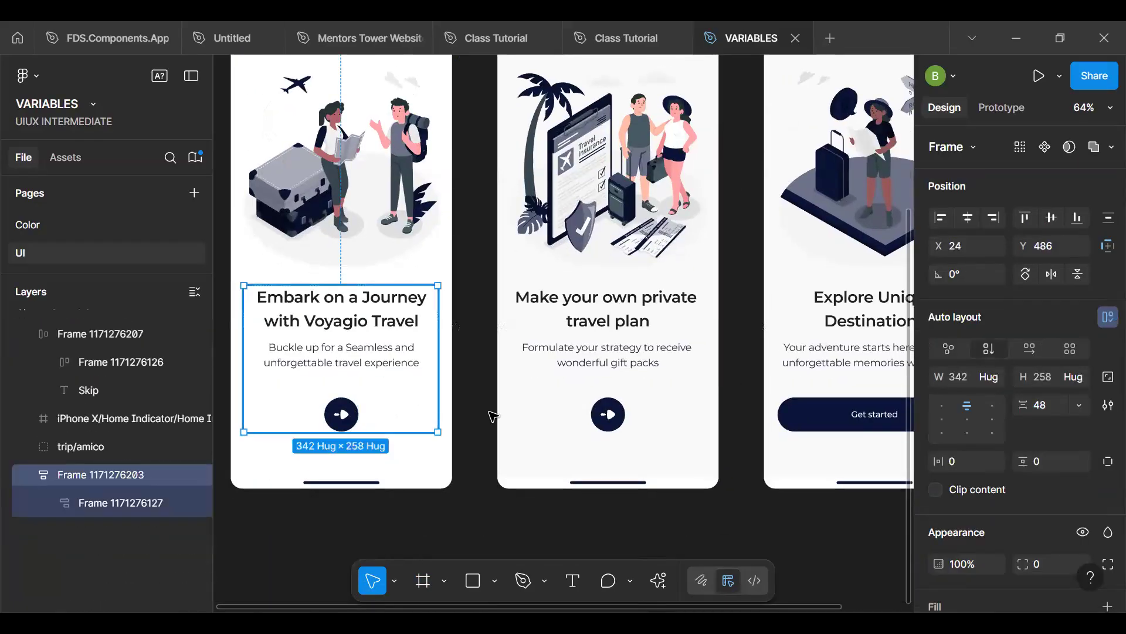
{"action": "left_click", "coordinate": [620, 415], "text": "shift"}
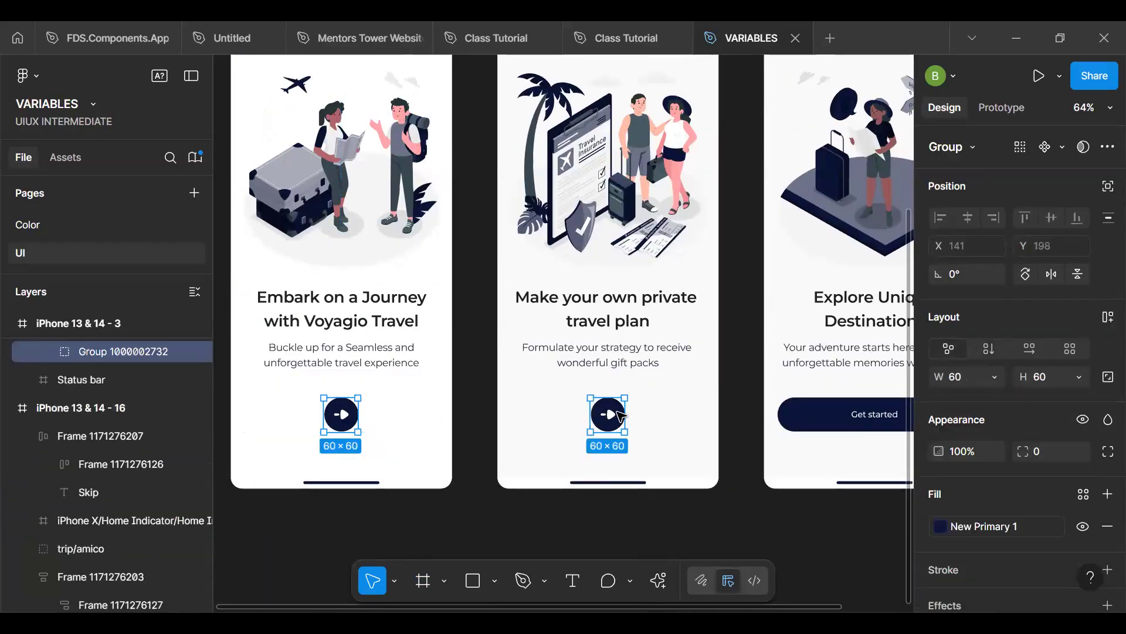
{"action": "right_click", "coordinate": [617, 412]}
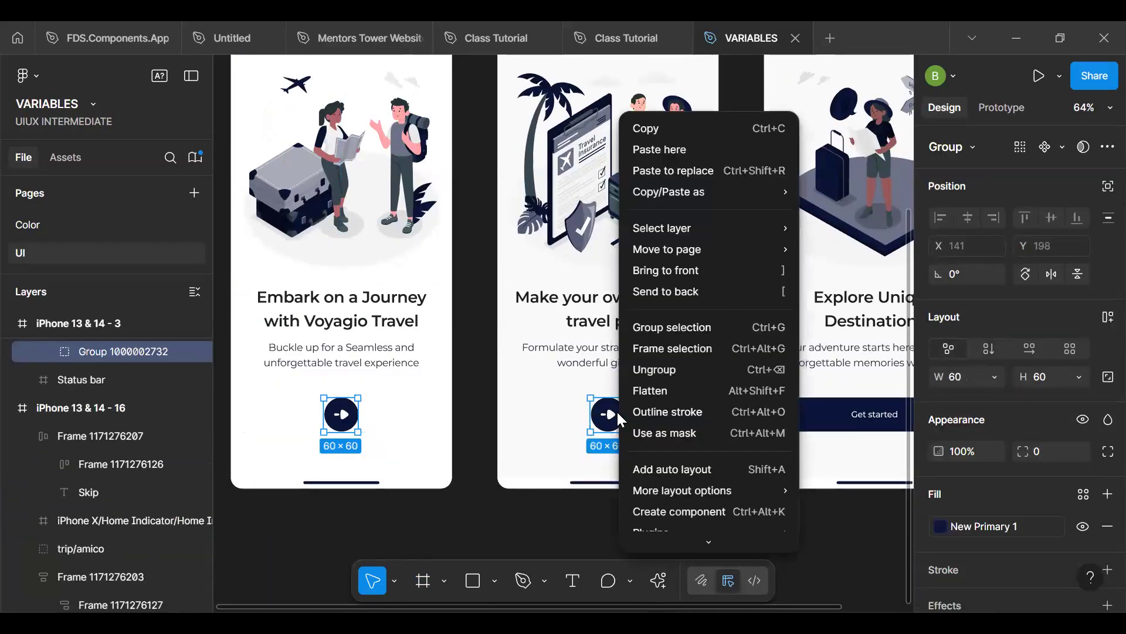
{"action": "left_click", "coordinate": [667, 171]}
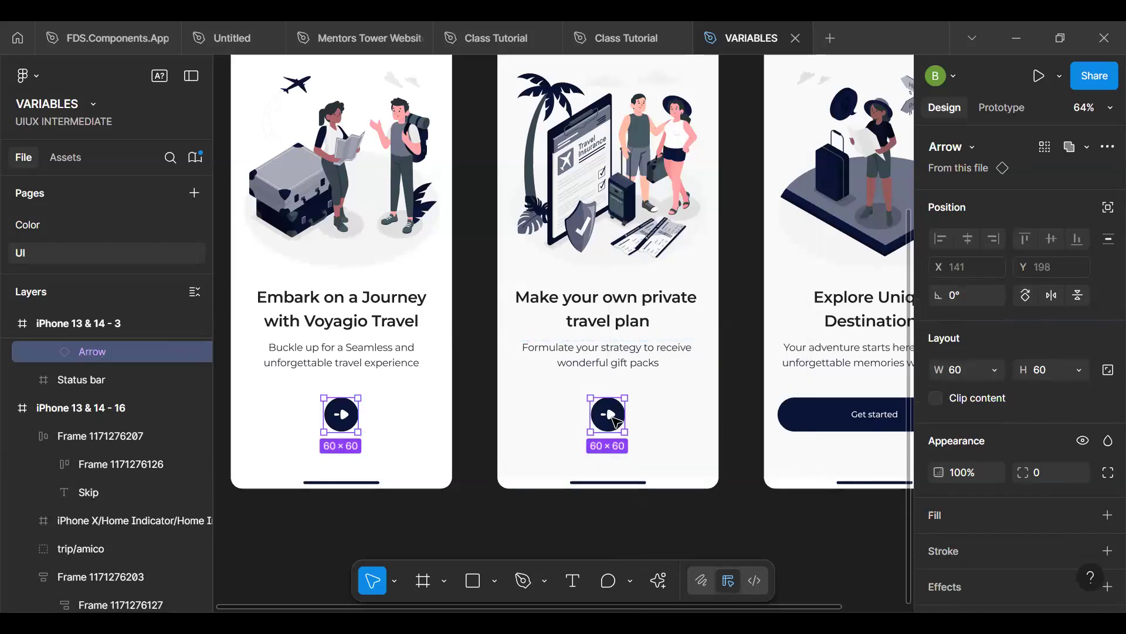
{"action": "left_click", "coordinate": [616, 421]}
- Select the Arrow main component in the frame above the screens and go to its selection colors
{"action": "scroll", "coordinate": [621, 356], "scroll_direction": "up", "scroll_amount": 5}
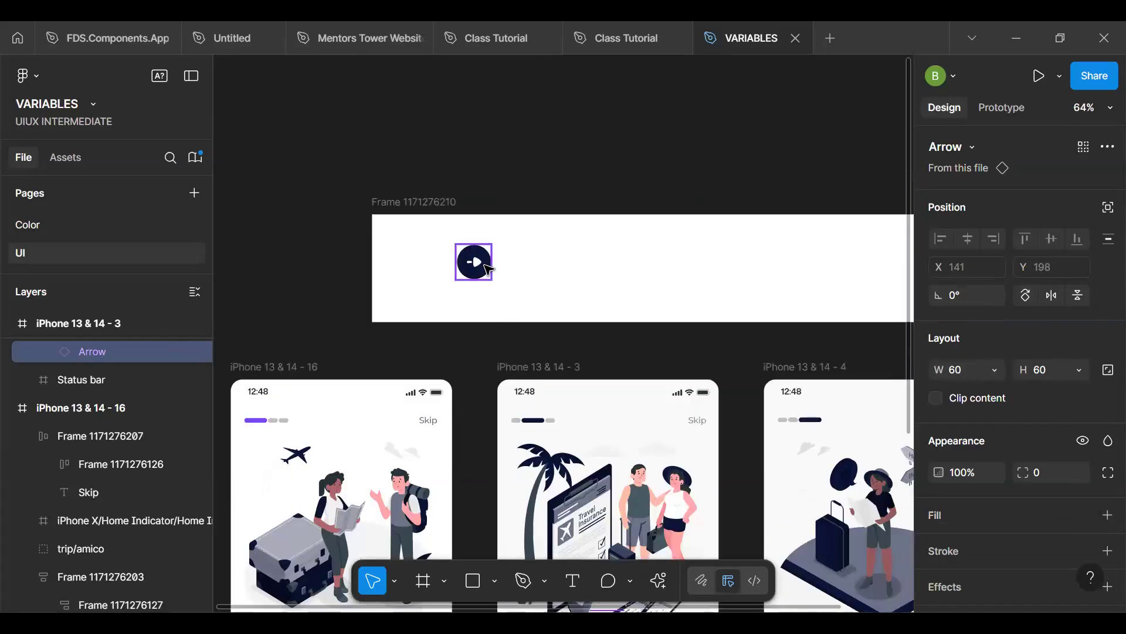
{"action": "left_click", "coordinate": [487, 268]}
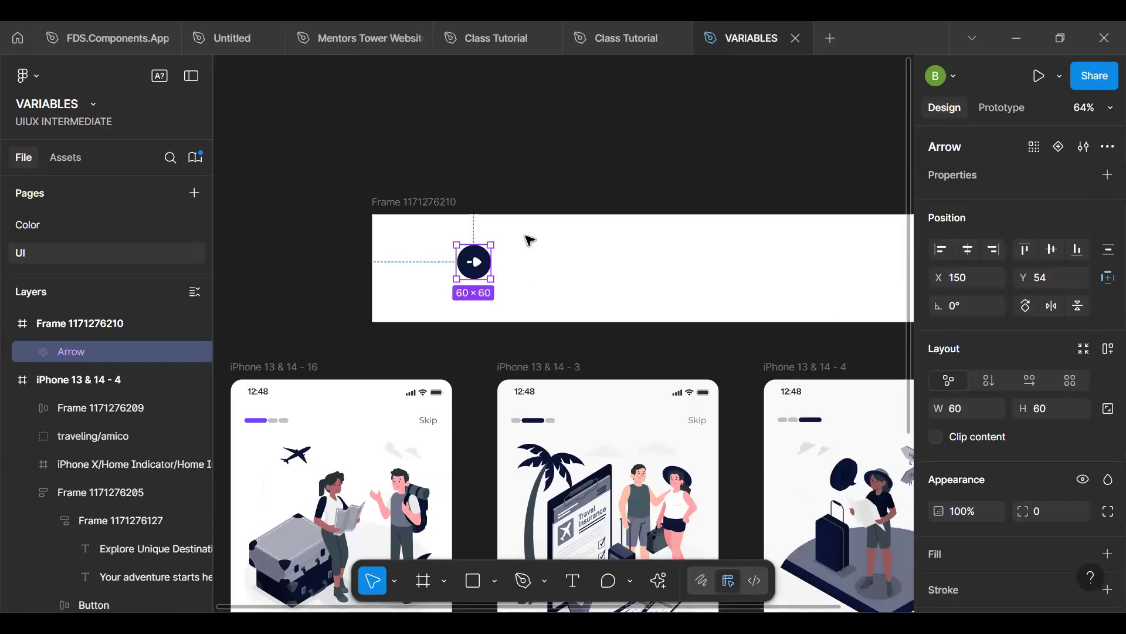
{"action": "scroll", "coordinate": [587, 410], "scroll_direction": "down", "scroll_amount": 3}
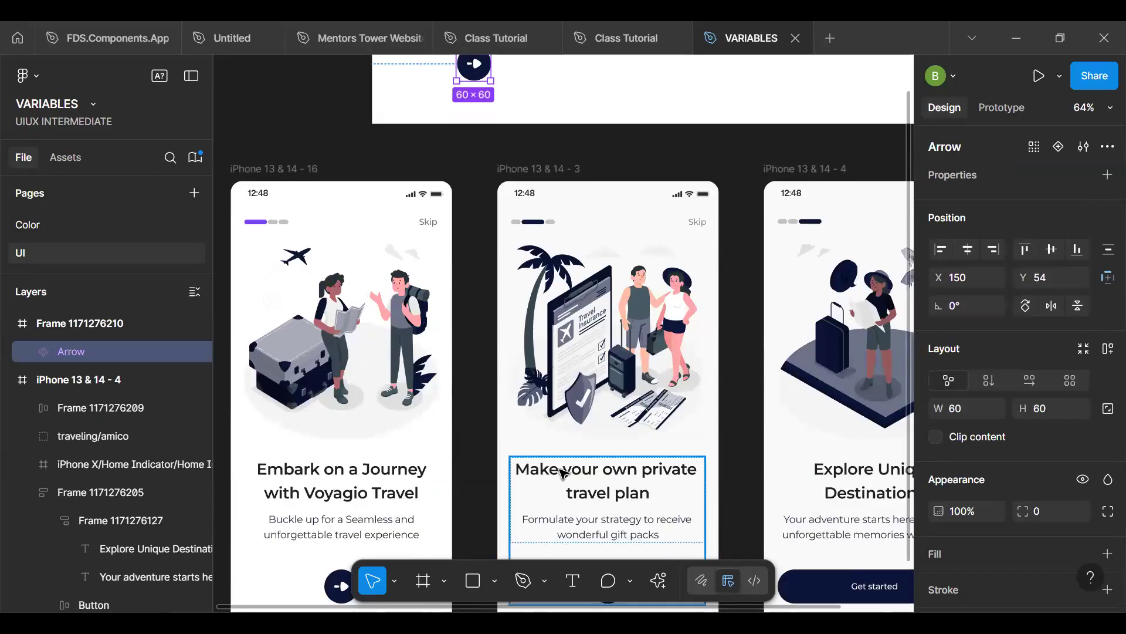
{"action": "scroll", "coordinate": [561, 471], "scroll_direction": "down", "scroll_amount": 3}
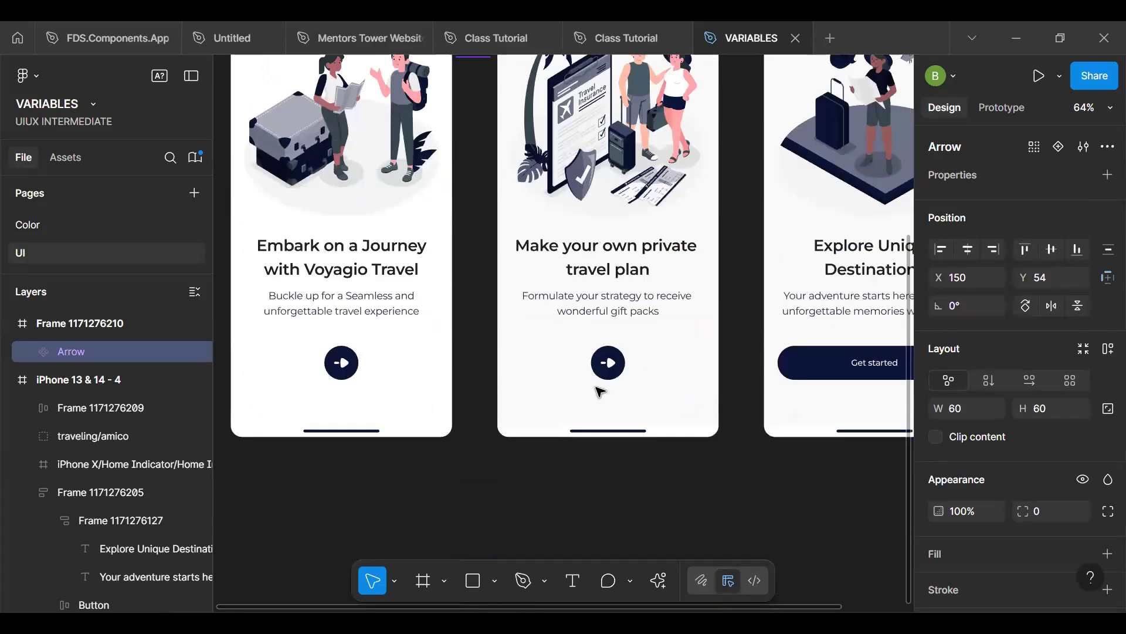
{"action": "scroll", "coordinate": [600, 391], "scroll_direction": "up", "scroll_amount": 4}
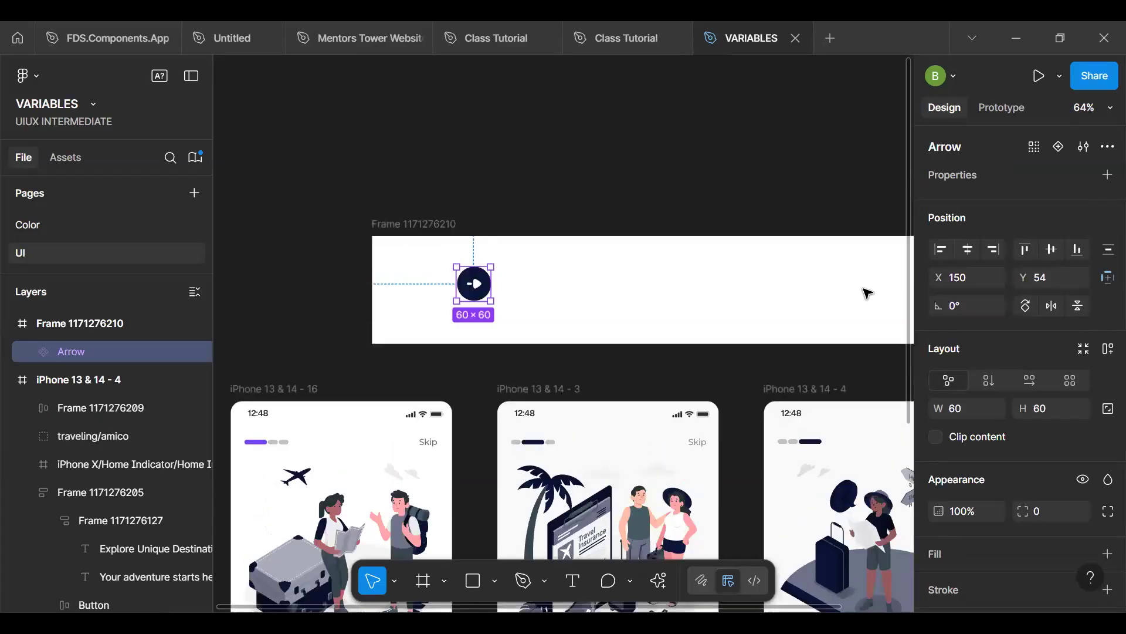
{"action": "scroll", "coordinate": [1089, 385], "scroll_direction": "down", "scroll_amount": 4}
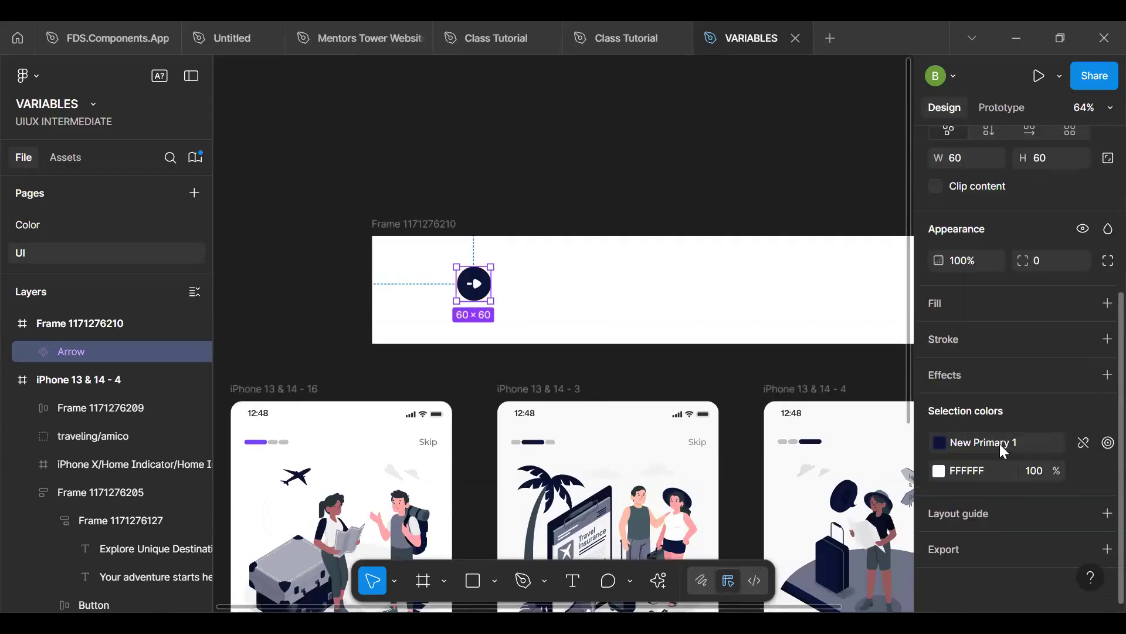
{"action": "left_click", "coordinate": [999, 444]}
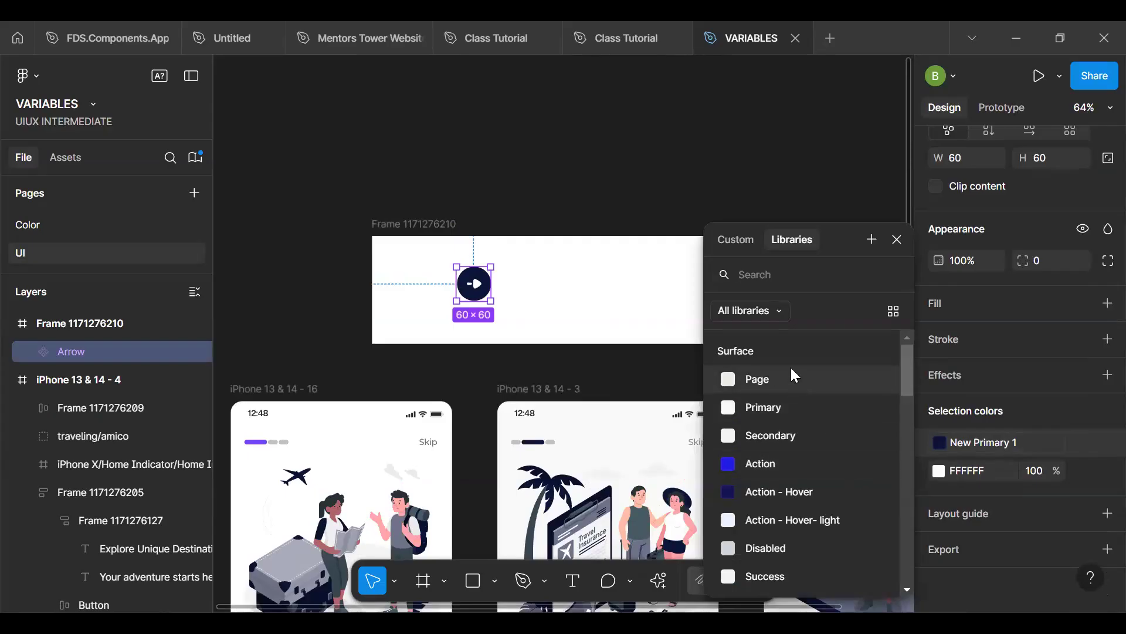
{"action": "scroll", "coordinate": [475, 285], "scroll_direction": "up", "scroll_amount": 5}
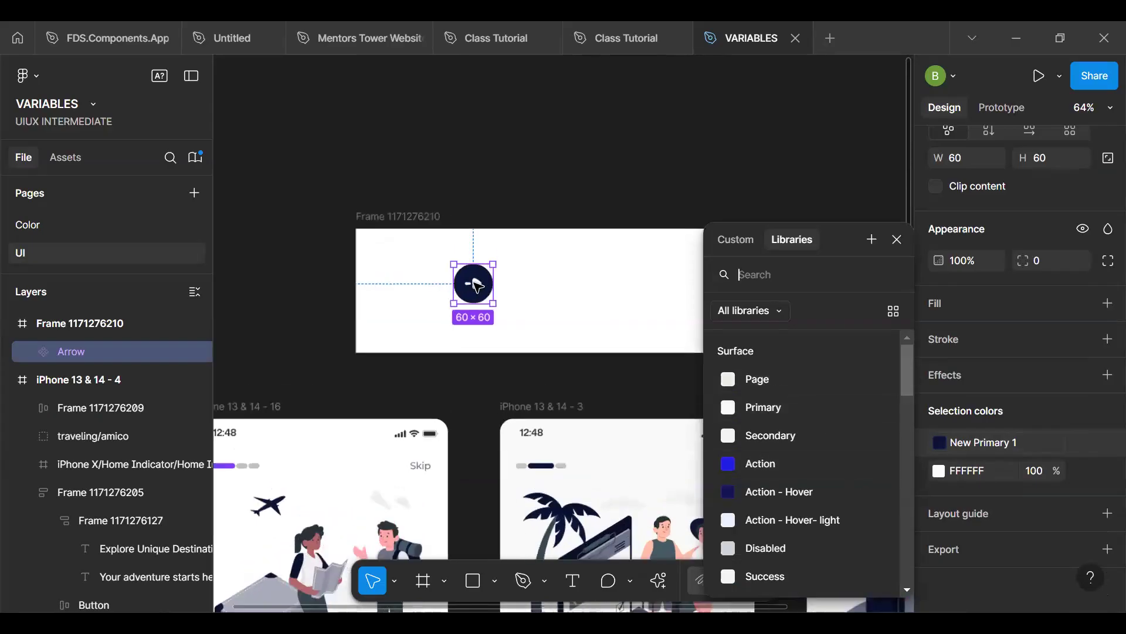
{"action": "scroll", "coordinate": [477, 284], "scroll_direction": "left", "scroll_amount": 5}
{"action": "scroll", "coordinate": [477, 284], "scroll_direction": "up", "scroll_amount": 1}
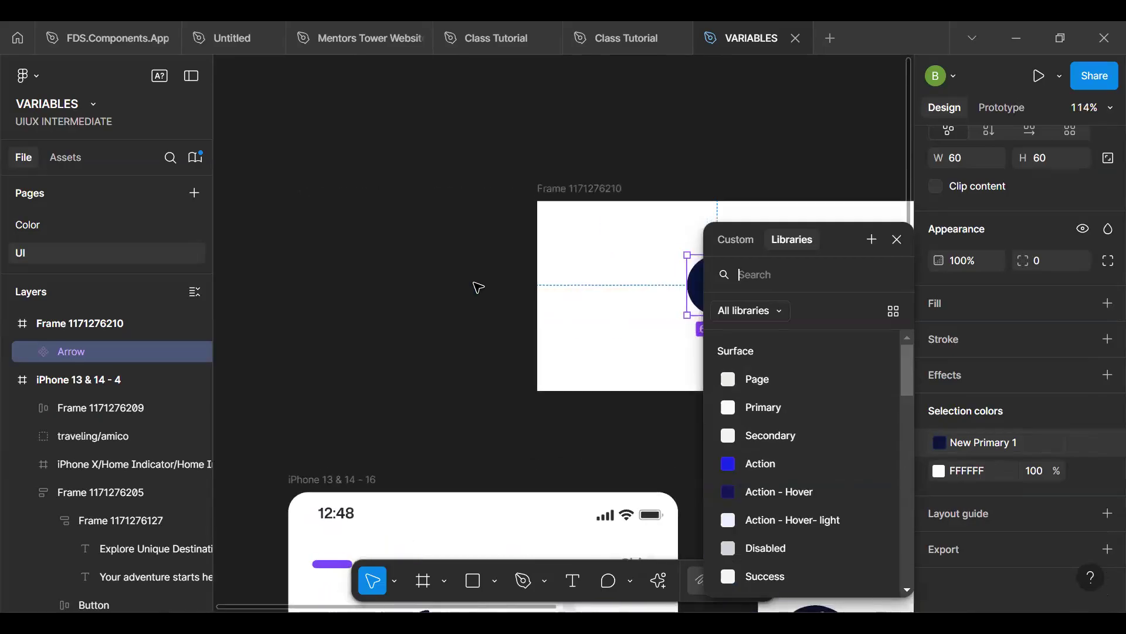
{"action": "type", "text": "h"}
{"action": "key", "text": "BackSpace"}
{"action": "key", "text": "Escape"}
- Replace the New Primary 1 color of the Arrow main component with the Surface/Action variable
{"action": "key", "text": "h"}
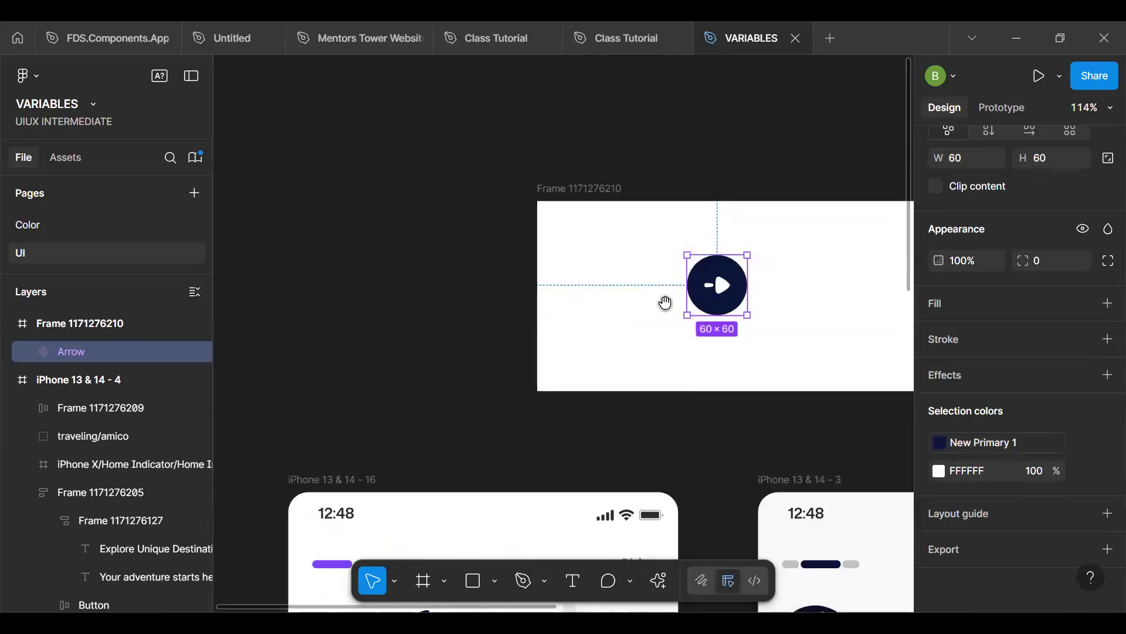
{"action": "scroll", "coordinate": [730, 304], "scroll_direction": "up", "scroll_amount": 5}
{"action": "key", "text": "v"}
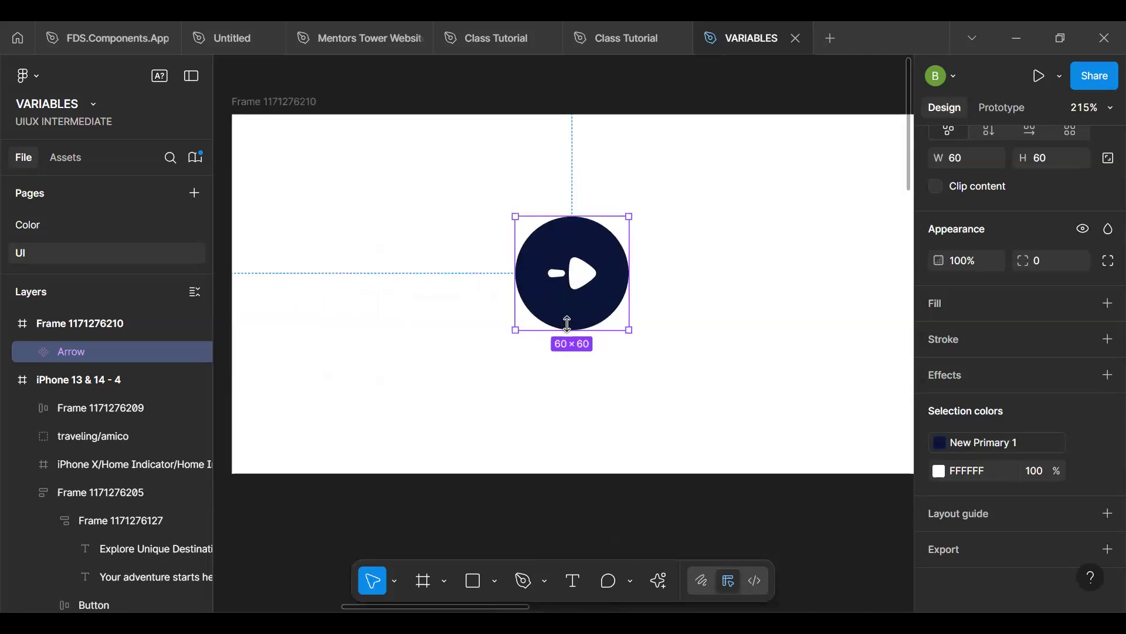
{"action": "left_click", "coordinate": [1005, 442]}
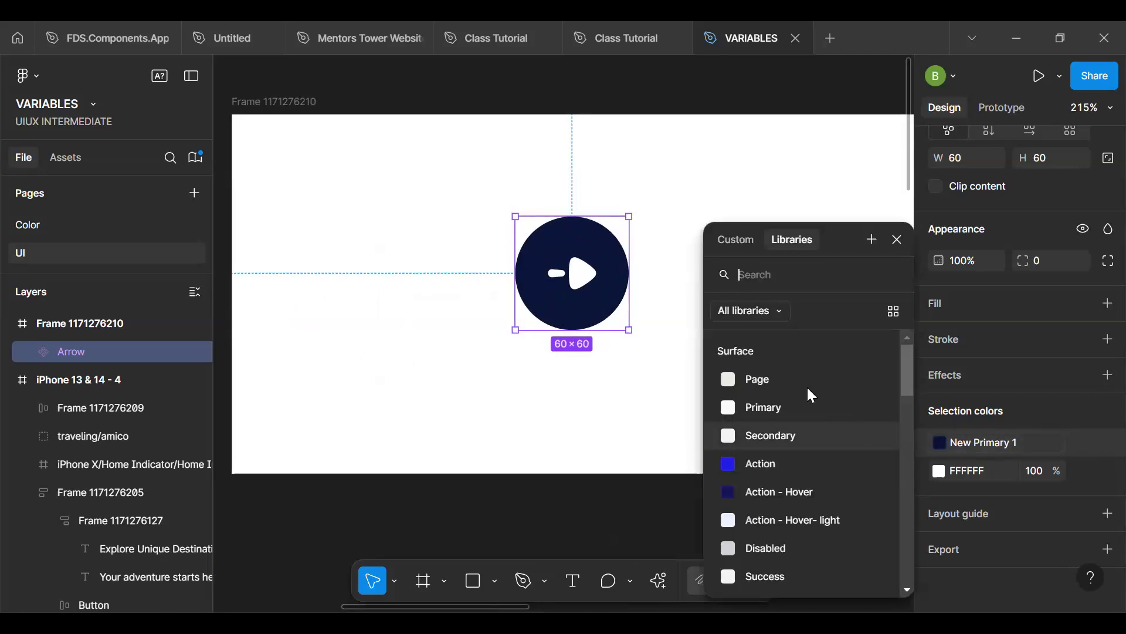
{"action": "left_click", "coordinate": [789, 473]}
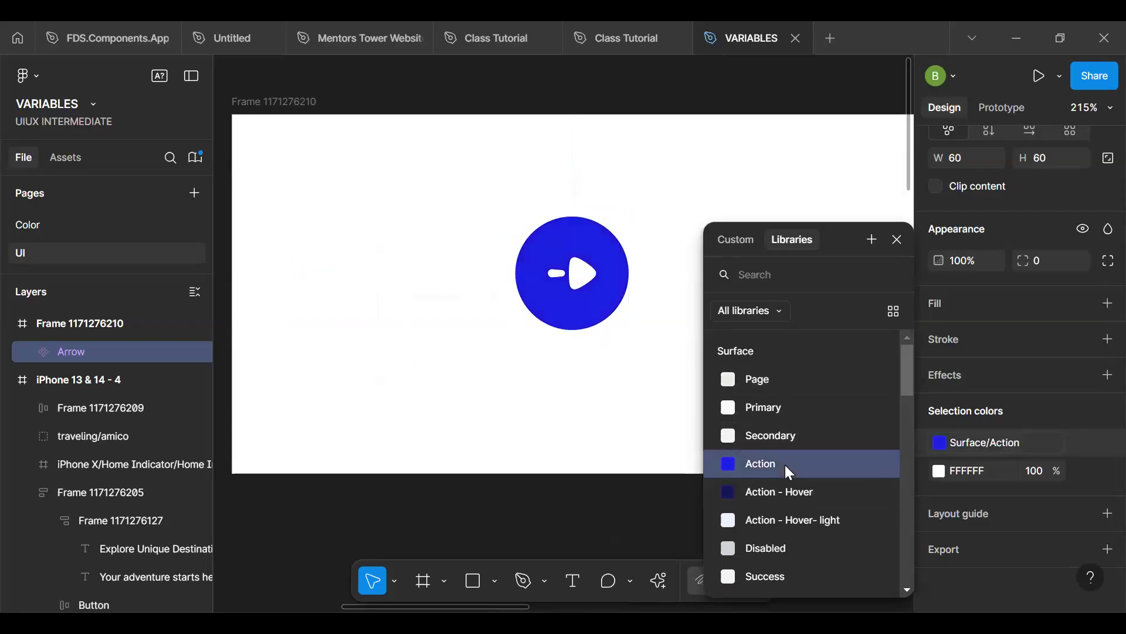
{"action": "left_click", "coordinate": [620, 422]}
{"action": "left_click", "coordinate": [576, 295]}
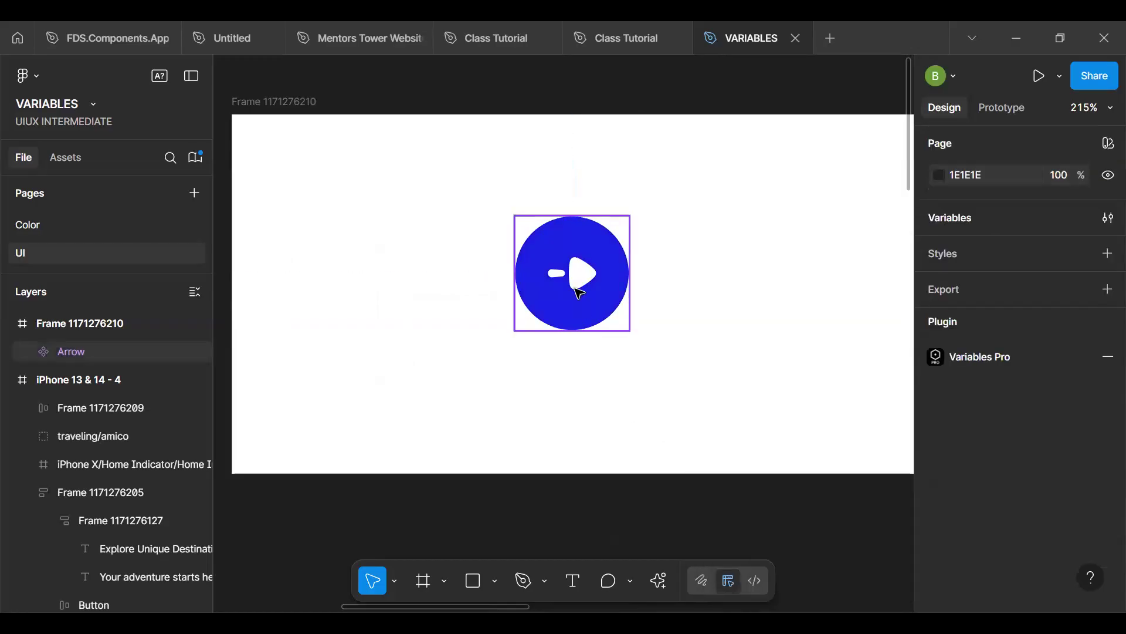
- Replace the white FFFFFF color of the arrow icon group inside the Arrow component with the Icon/On - Action variable
{"action": "double_click", "coordinate": [581, 279]}
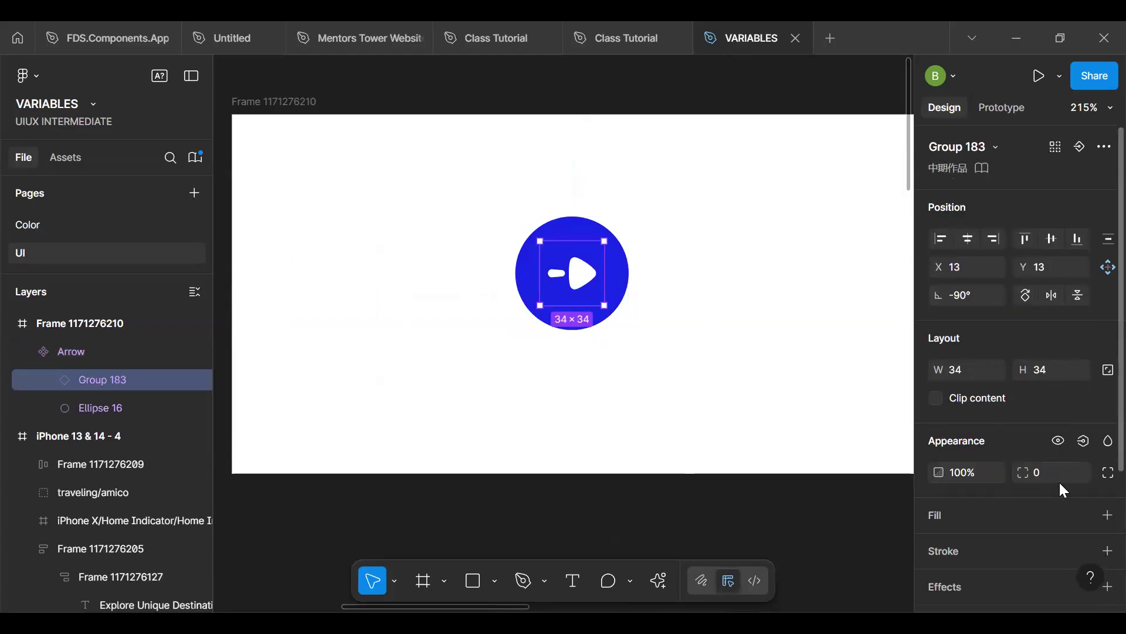
{"action": "scroll", "coordinate": [1063, 490], "scroll_direction": "down", "scroll_amount": 3}
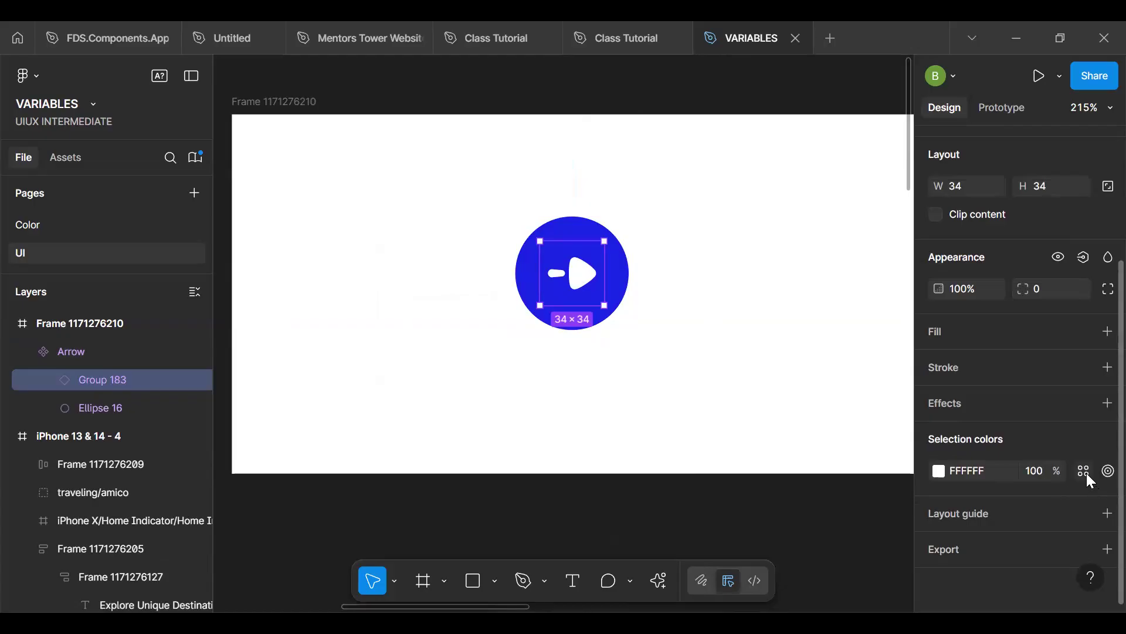
{"action": "left_click", "coordinate": [1085, 472]}
{"action": "scroll", "coordinate": [796, 490], "scroll_direction": "down", "scroll_amount": 5}
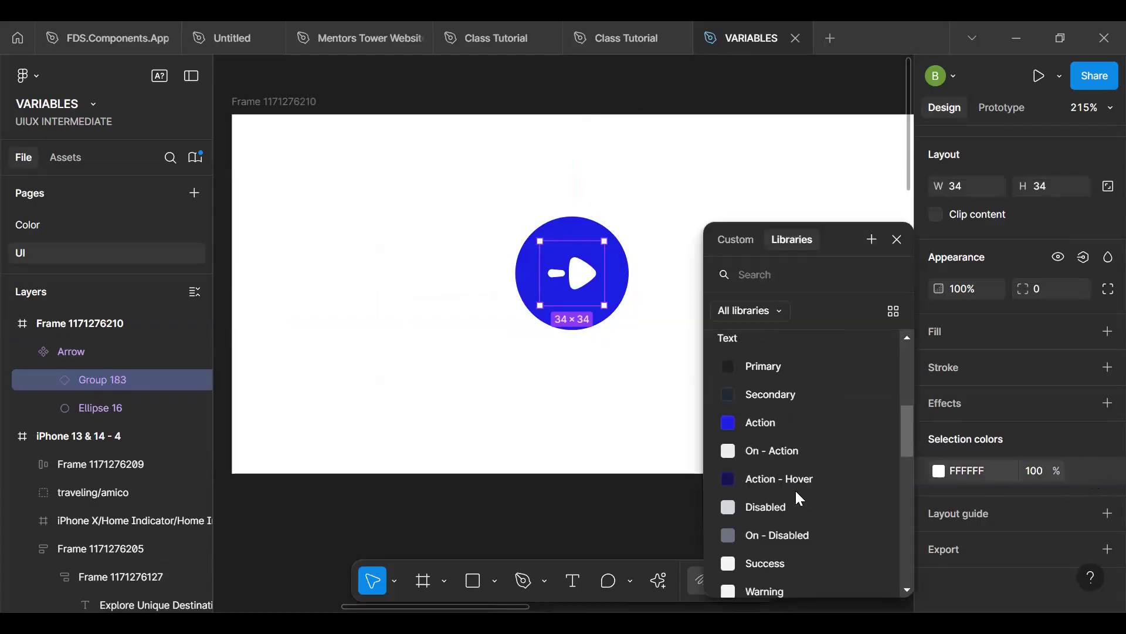
{"action": "scroll", "coordinate": [799, 499], "scroll_direction": "down", "scroll_amount": 5}
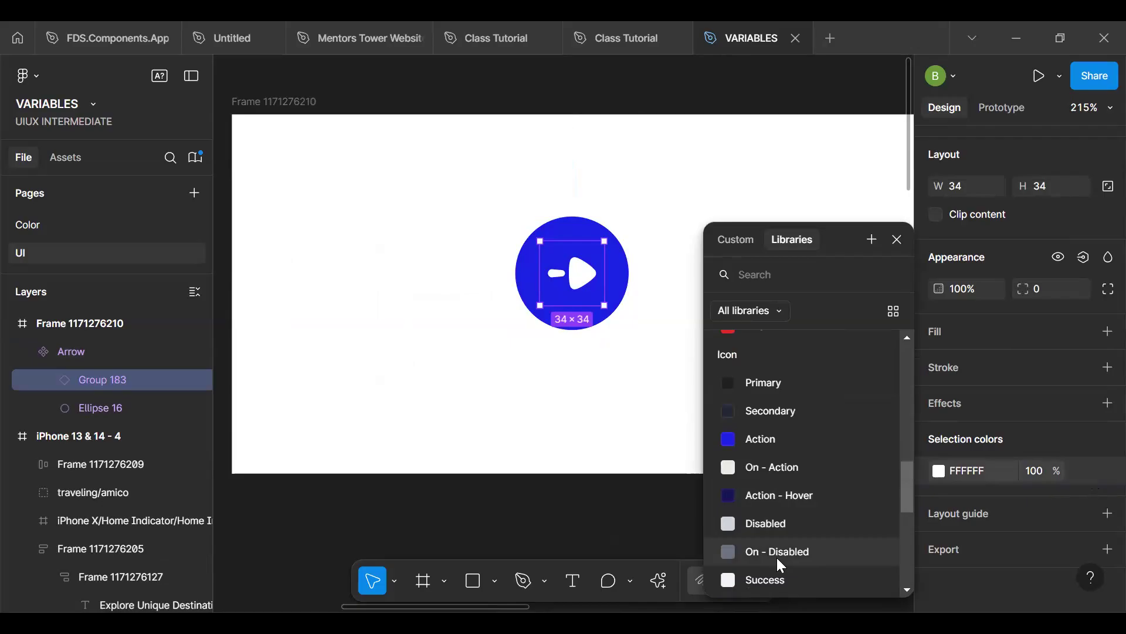
{"action": "scroll", "coordinate": [781, 510], "scroll_direction": "down", "scroll_amount": 3}
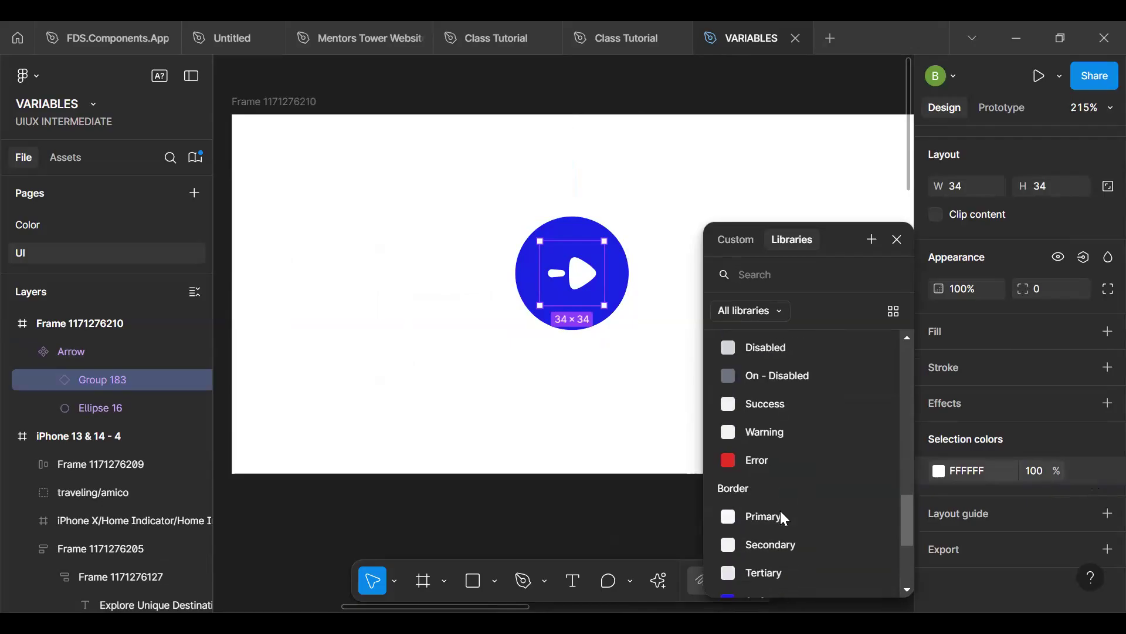
{"action": "scroll", "coordinate": [780, 510], "scroll_direction": "up", "scroll_amount": 3}
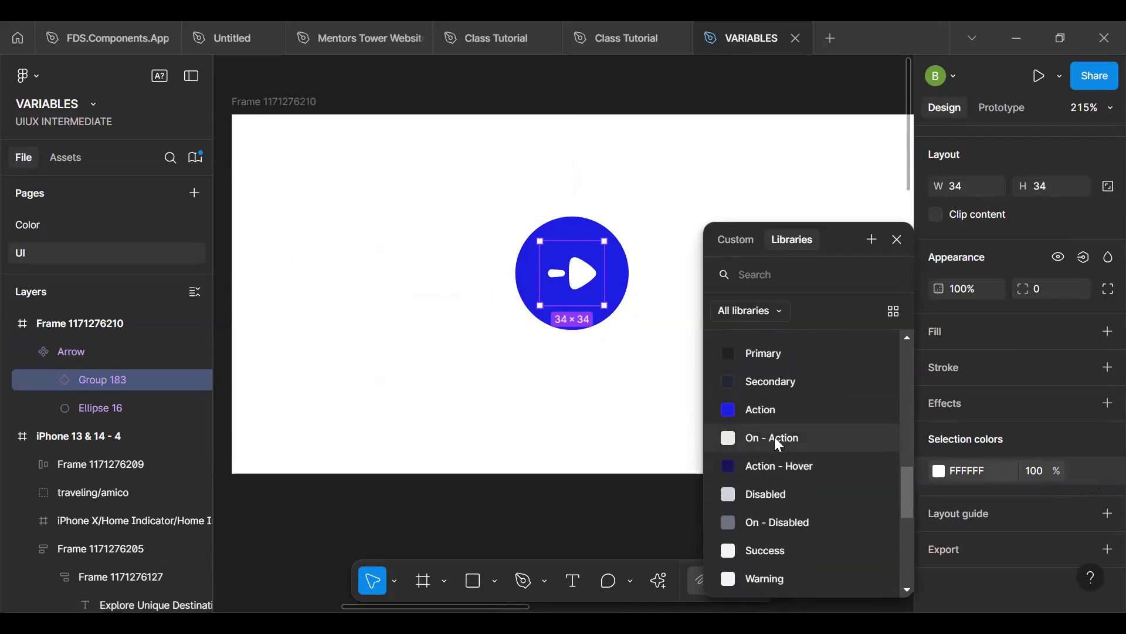
{"action": "left_click", "coordinate": [774, 434]}
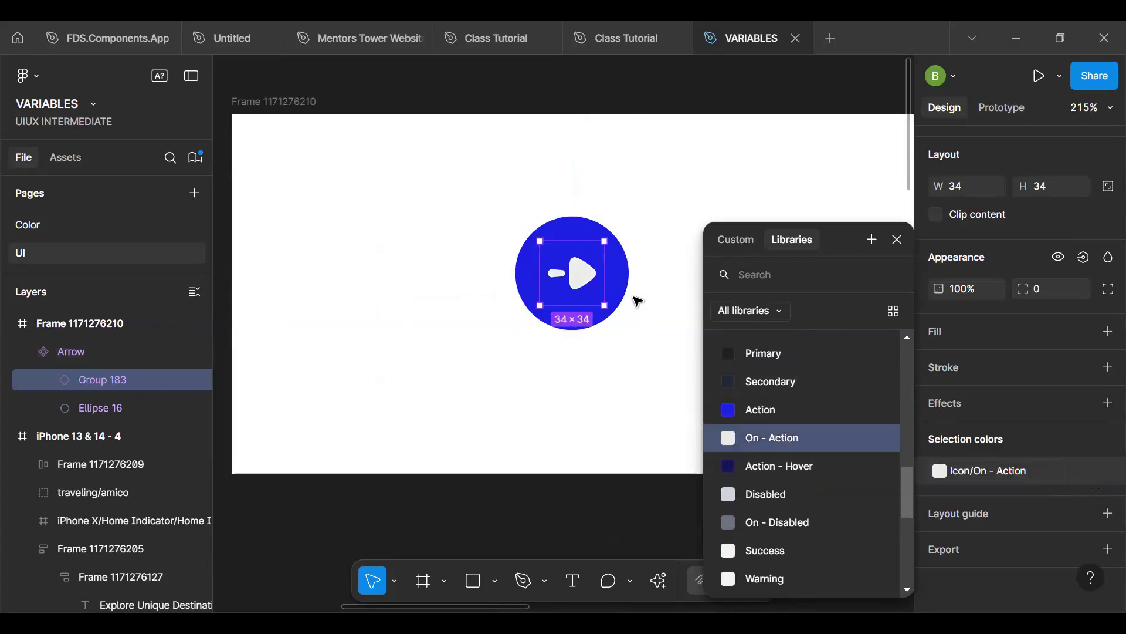
{"action": "left_click", "coordinate": [553, 380]}
- Review the arrow buttons and remaining colors across the three onboarding screens
{"action": "scroll", "coordinate": [556, 380], "scroll_direction": "down", "scroll_amount": 5}
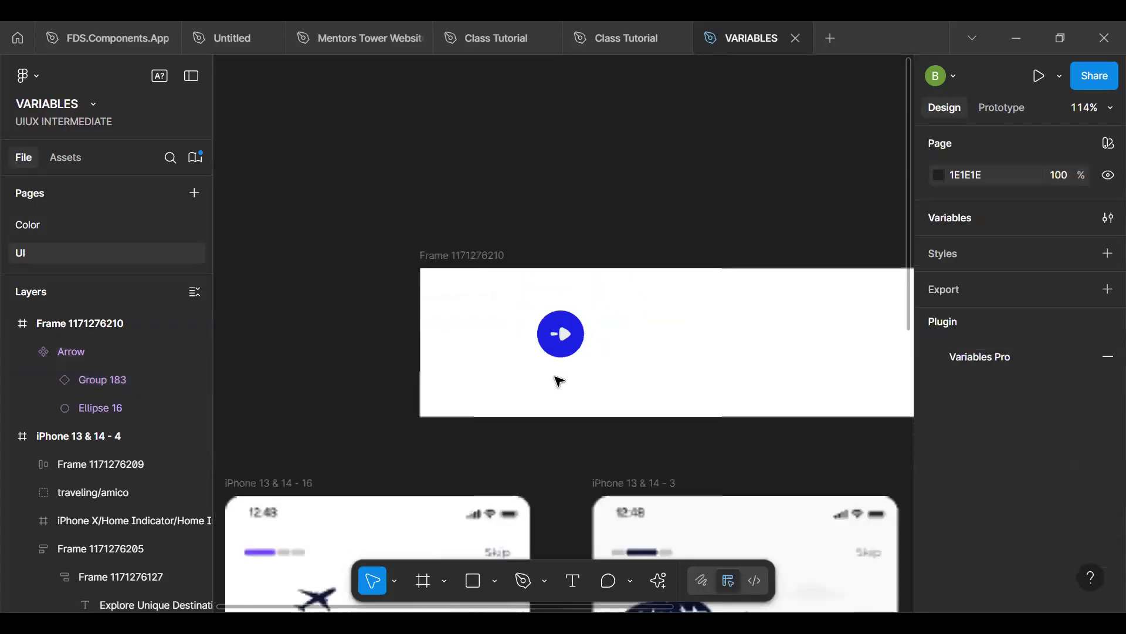
{"action": "scroll", "coordinate": [563, 328], "scroll_direction": "down", "scroll_amount": 1}
{"action": "scroll", "coordinate": [565, 327], "scroll_direction": "down", "scroll_amount": 7}
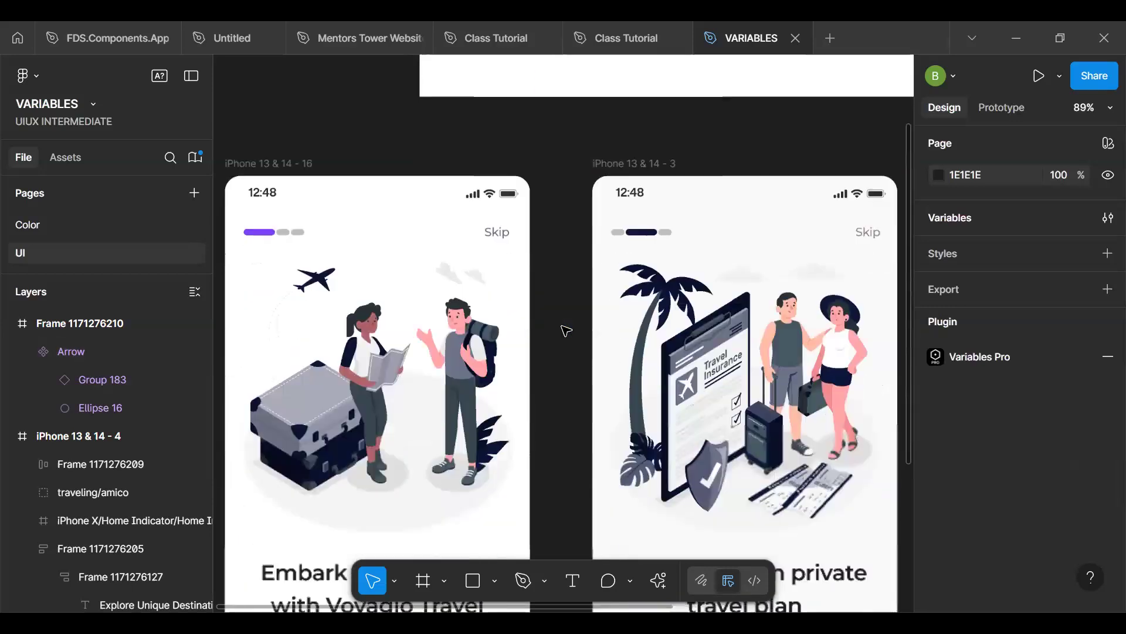
{"action": "scroll", "coordinate": [774, 428], "scroll_direction": "down", "scroll_amount": 5}
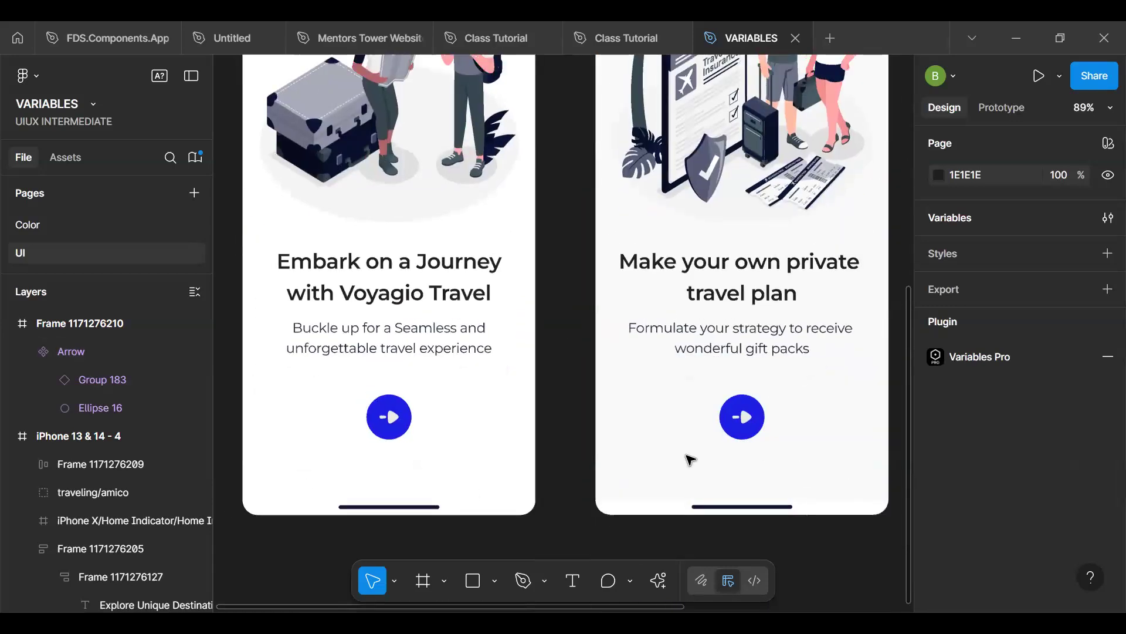
{"action": "scroll", "coordinate": [675, 454], "scroll_direction": "down", "scroll_amount": 3}
{"action": "key", "text": "h"}
{"action": "scroll", "coordinate": [565, 410], "scroll_direction": "right", "scroll_amount": 5}
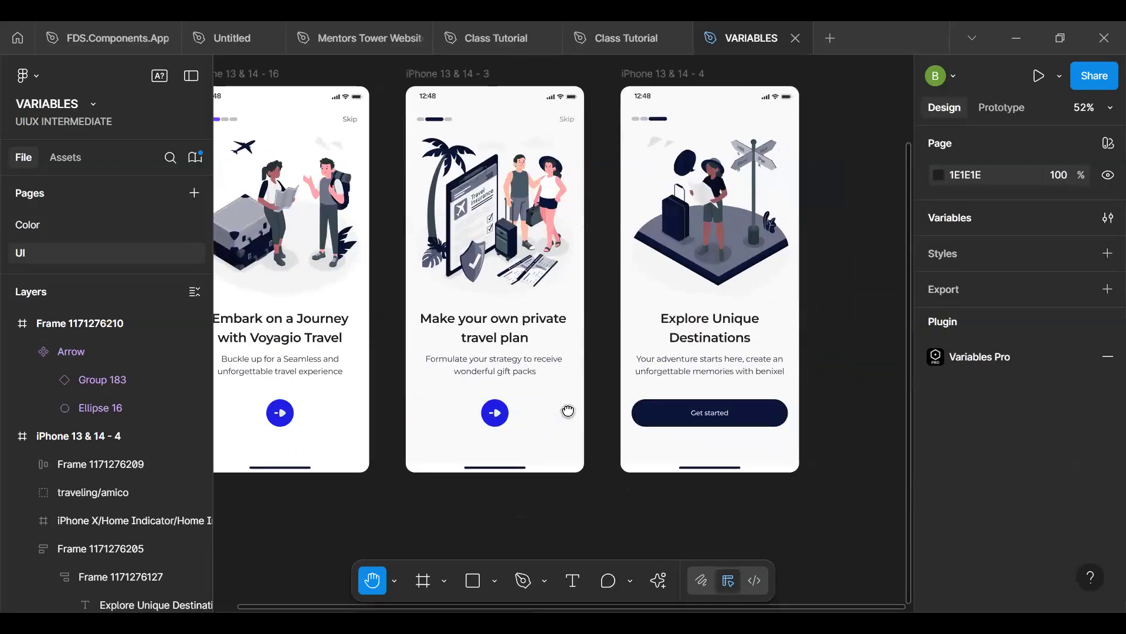
{"action": "scroll", "coordinate": [501, 395], "scroll_direction": "left", "scroll_amount": 5}
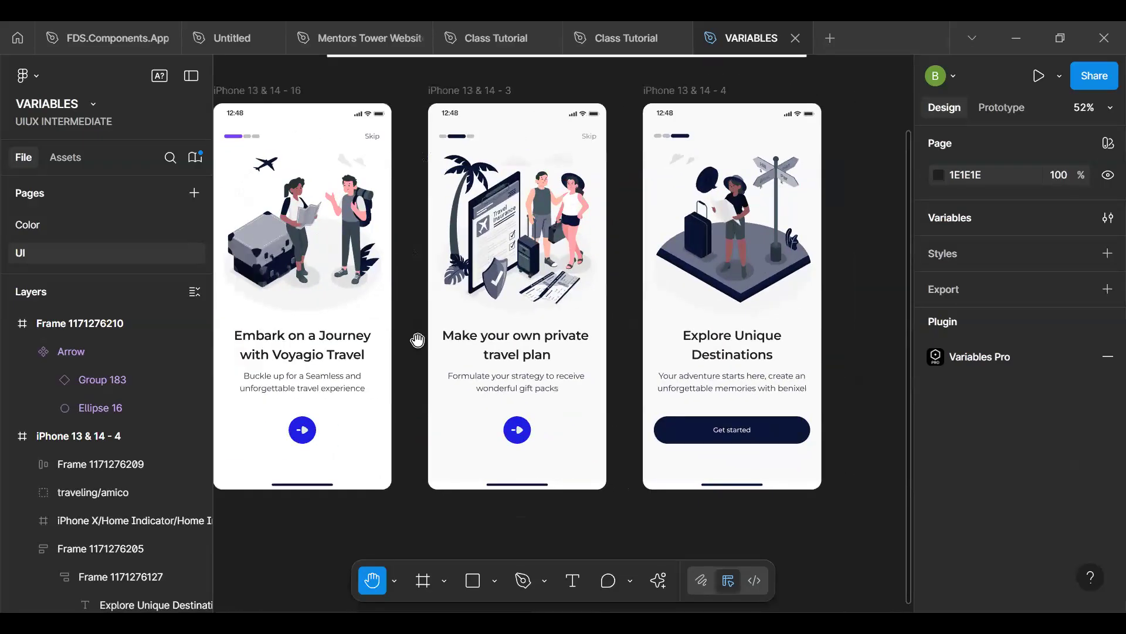
{"action": "scroll", "coordinate": [393, 228], "scroll_direction": "up", "scroll_amount": 3}
{"action": "key", "text": "v"}
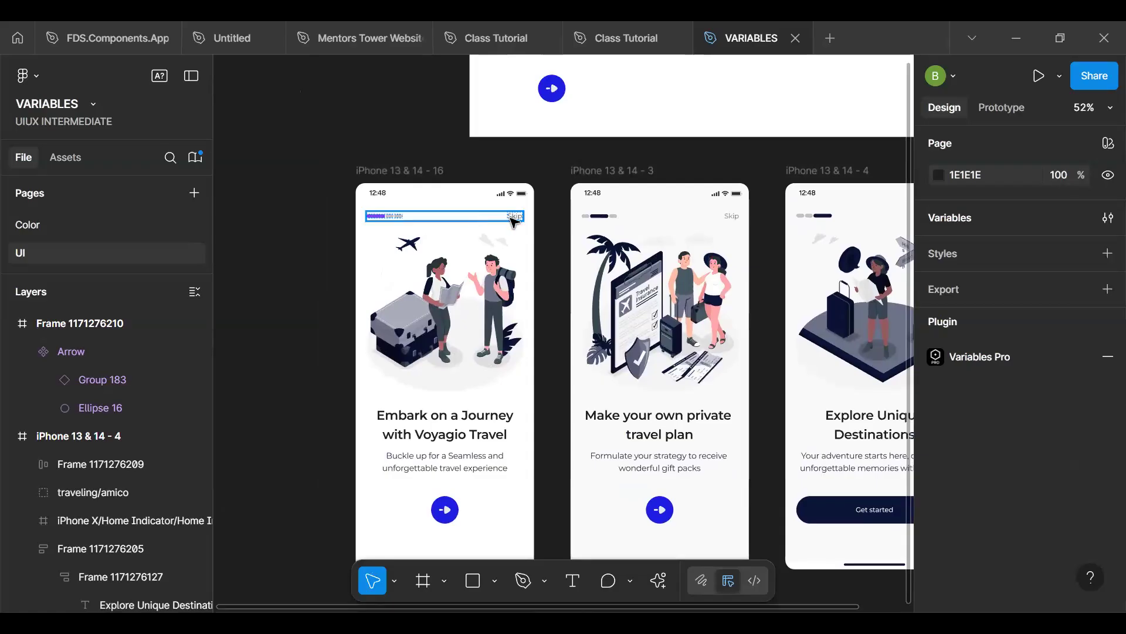
- Apply the Text/Secondary variable to the fill of the Skip text on the second screen
{"action": "left_click", "coordinate": [732, 217], "text": "ctrl"}
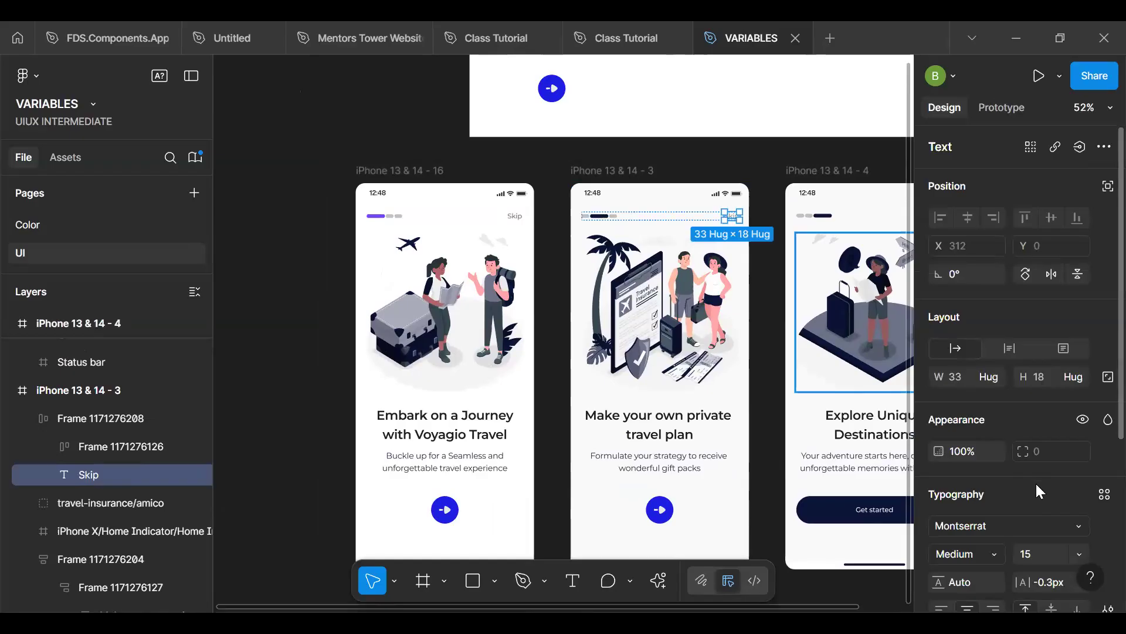
{"action": "scroll", "coordinate": [1038, 491], "scroll_direction": "down", "scroll_amount": 5}
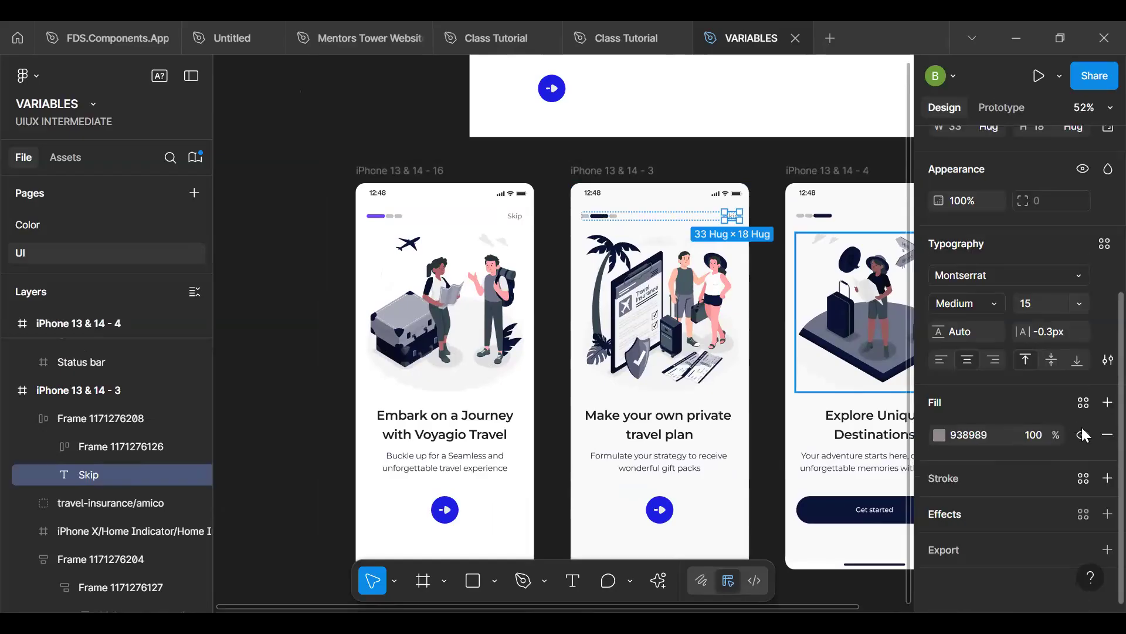
{"action": "left_click", "coordinate": [1083, 403]}
{"action": "type", "text": "sc"}
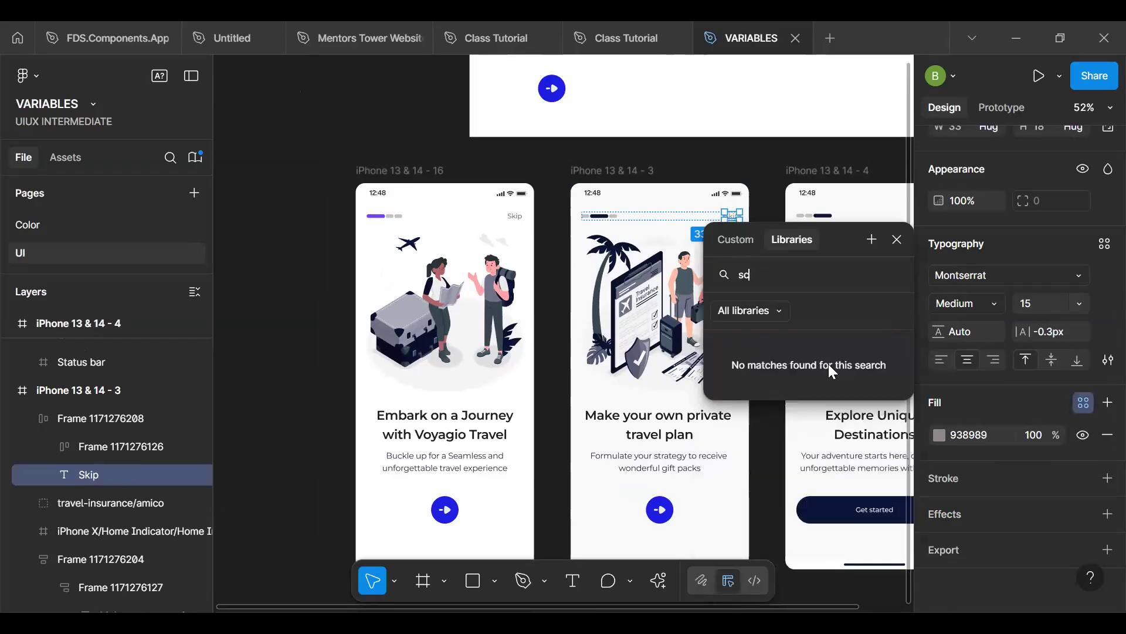
{"action": "key", "text": "BackSpace"}
{"action": "type", "text": "ec"}
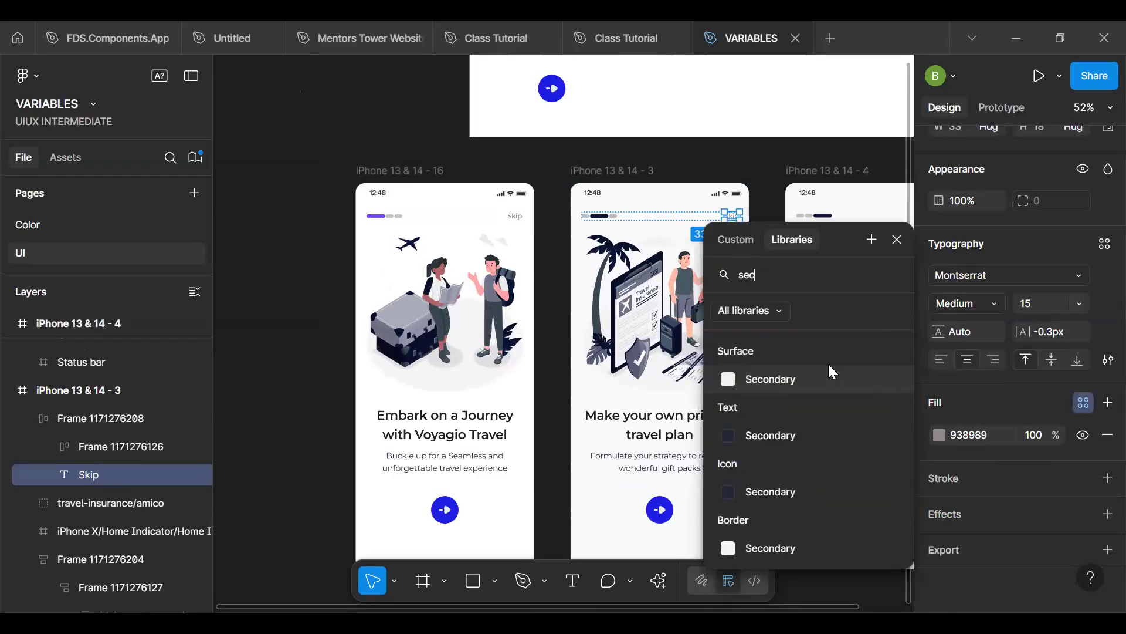
{"action": "left_click", "coordinate": [799, 435]}
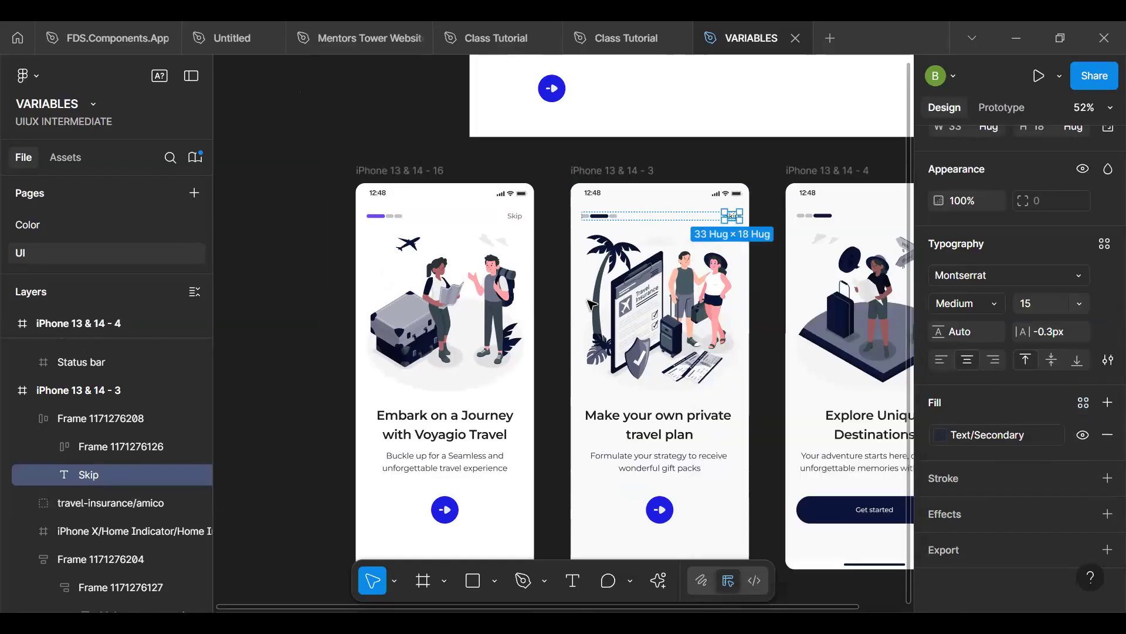
- Change the fill of the second screen's Skip text to the Text/On - Disabled variable
{"action": "left_click", "coordinate": [986, 431]}
{"action": "type", "text": "on"}
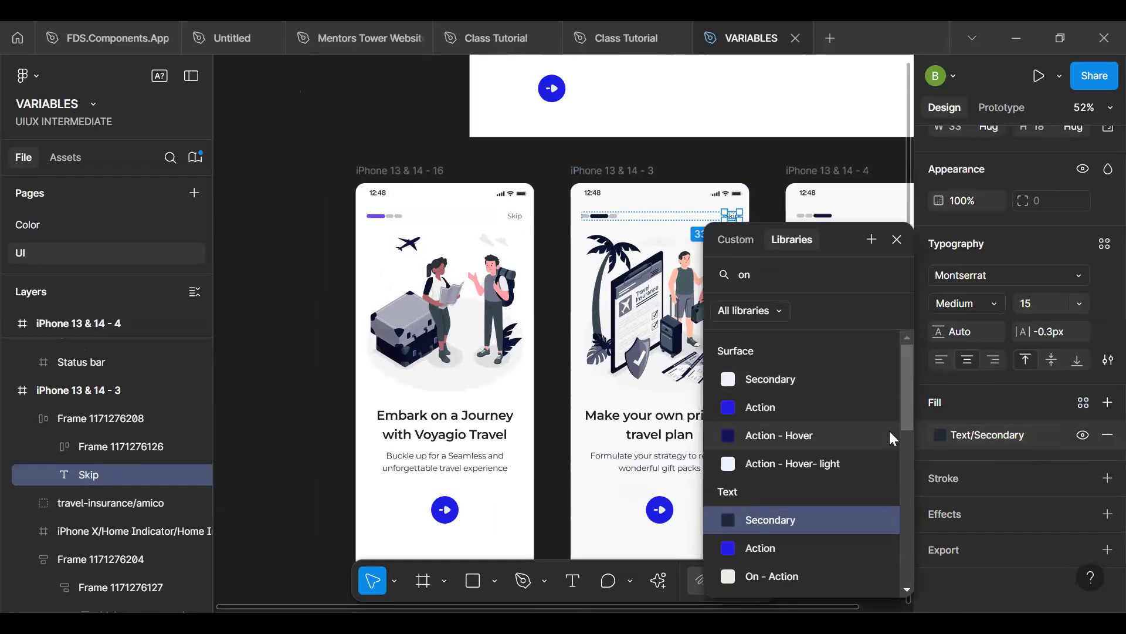
{"action": "scroll", "coordinate": [907, 419], "scroll_direction": "down", "scroll_amount": 3}
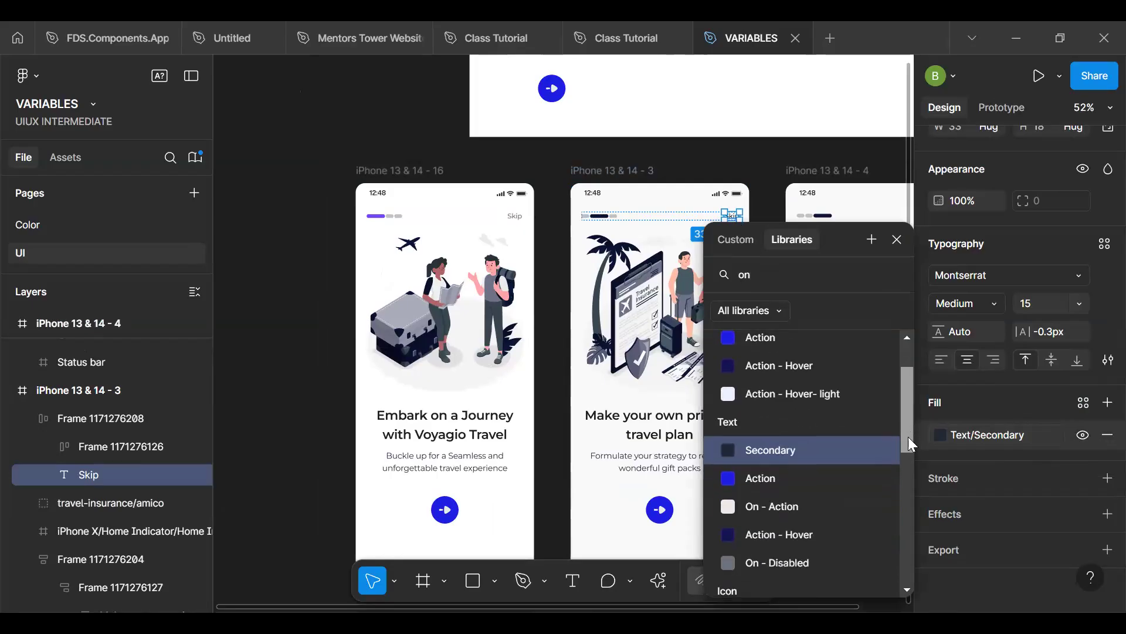
{"action": "left_click", "coordinate": [785, 525]}
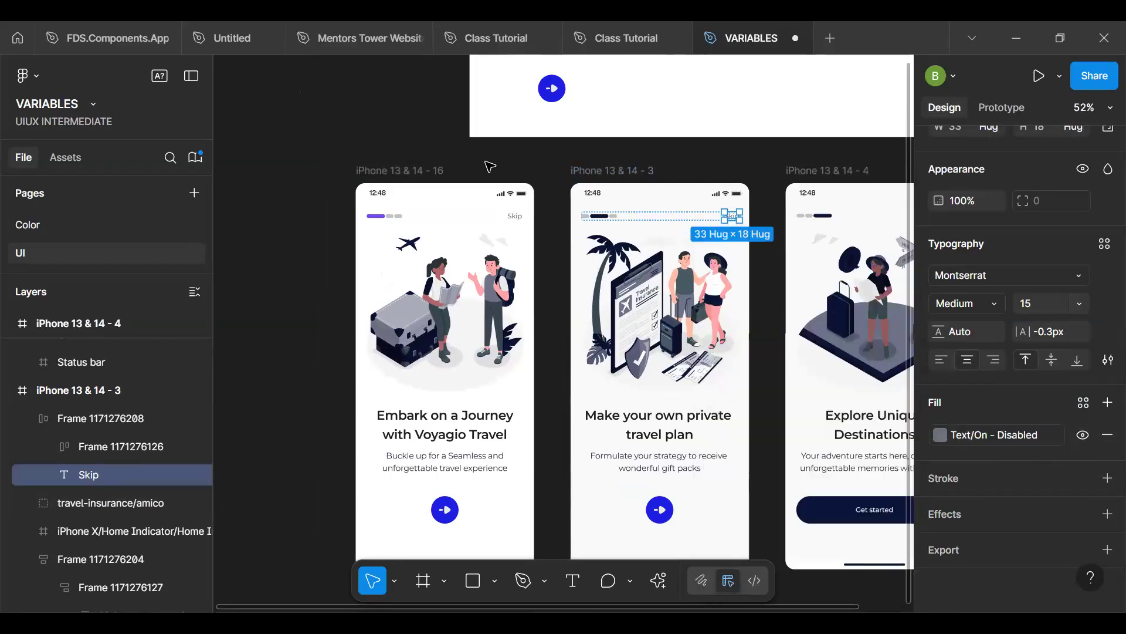
- Place a copy of the first screen's progress indicator in the frame above, beside the Arrow component
{"action": "left_click", "coordinate": [434, 170]}
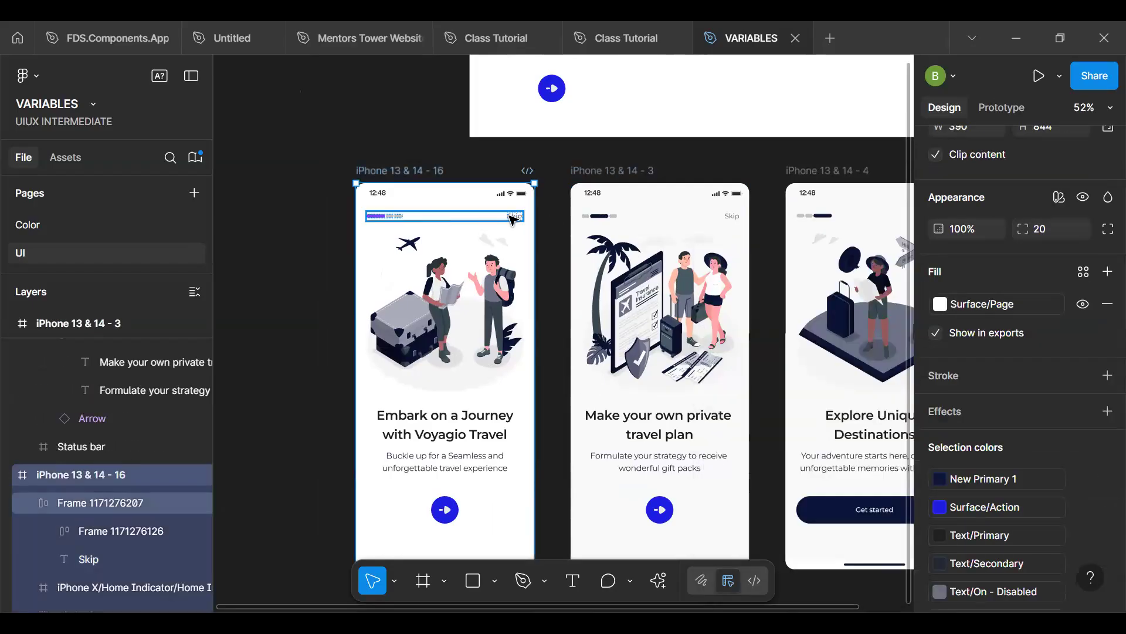
{"action": "double_click", "coordinate": [399, 217]}
{"action": "left_click_drag", "start_coordinate": [401, 218], "coordinate": [697, 72]}
- Rename the copied progress indicator to Nav and turn it into a component
{"action": "key", "text": "space"}
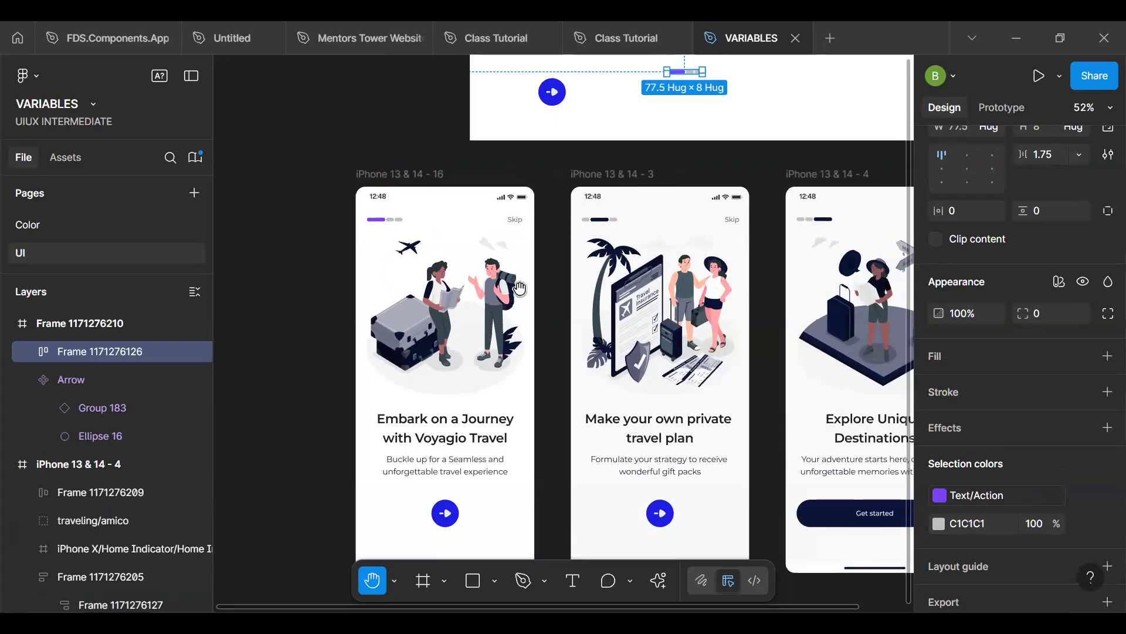
{"action": "scroll", "coordinate": [520, 288], "scroll_direction": "up", "scroll_amount": 2}
{"action": "scroll", "coordinate": [519, 288], "scroll_direction": "right", "scroll_amount": 1}
{"action": "scroll", "coordinate": [609, 170], "scroll_direction": "up", "scroll_amount": 5}
{"action": "key", "text": "ctrl+r"}
{"action": "type", "text": "Nv"}
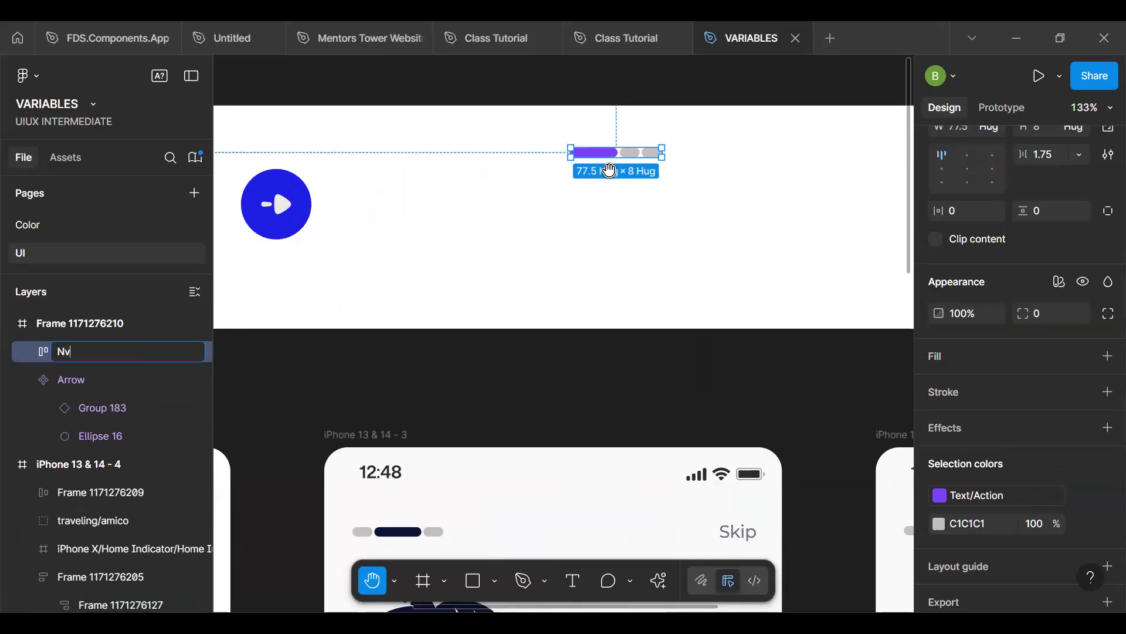
{"action": "key", "text": "Return"}
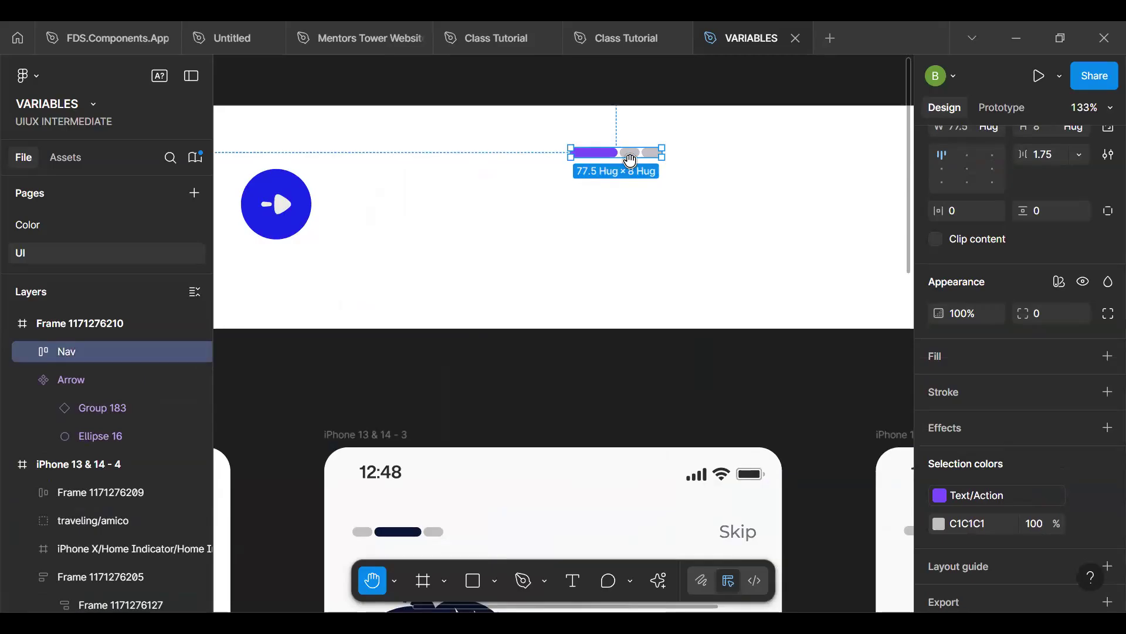
{"action": "key", "text": "v"}
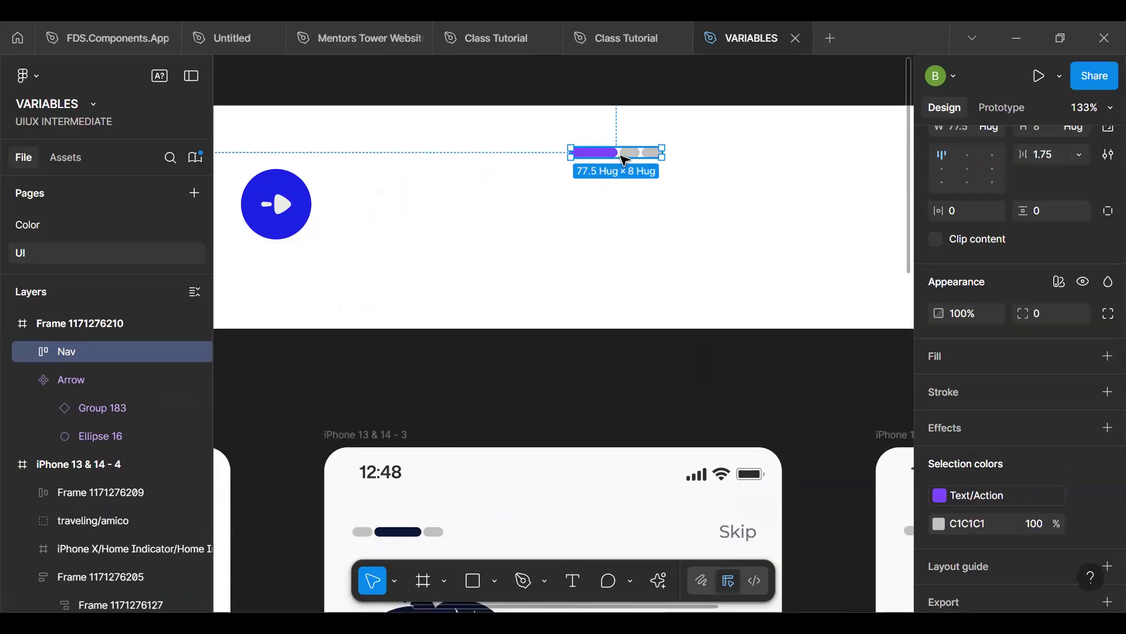
{"action": "key", "text": "ctrl+alt+k"}
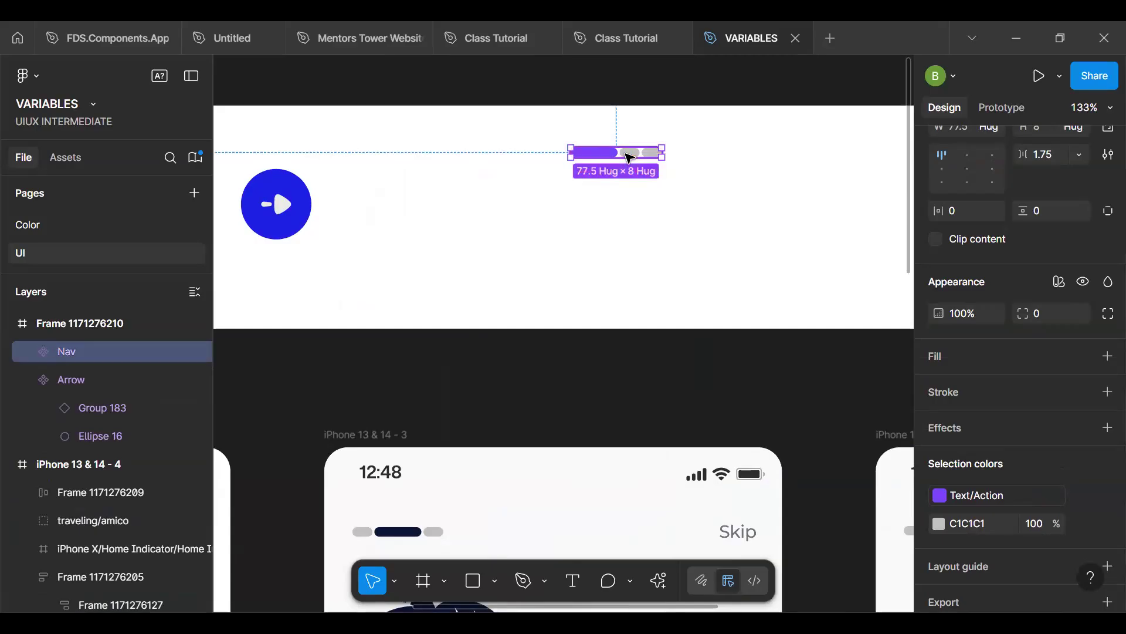
- Add a second variant to the Nav component and move its purple bar to the middle position
{"action": "scroll", "coordinate": [622, 159], "scroll_direction": "up", "scroll_amount": 5}
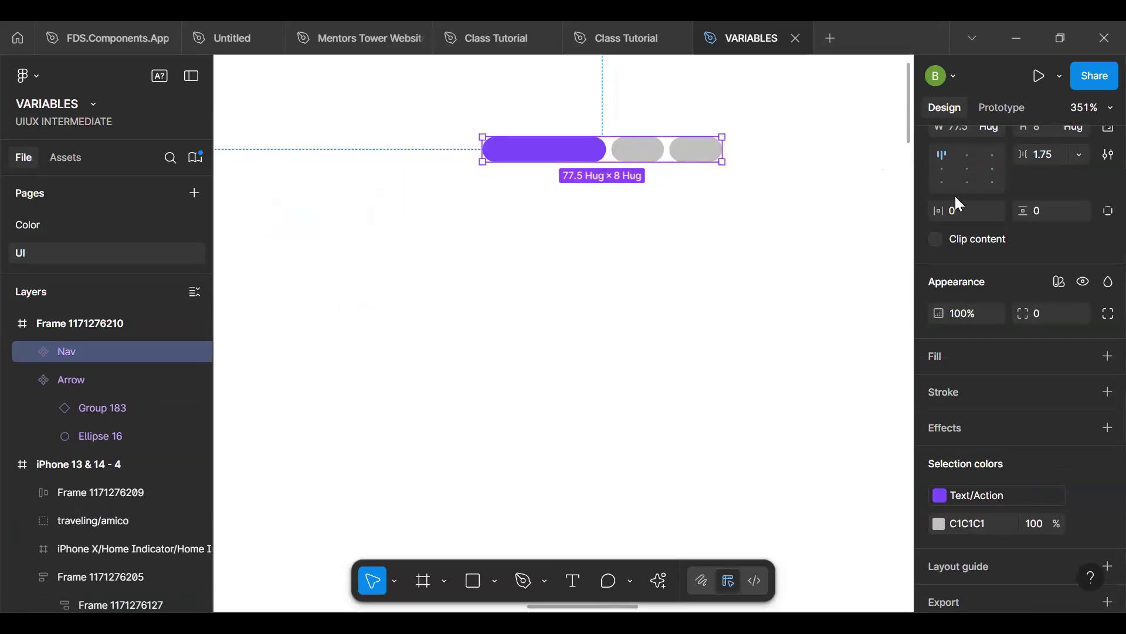
{"action": "scroll", "coordinate": [1098, 227], "scroll_direction": "up", "scroll_amount": 5}
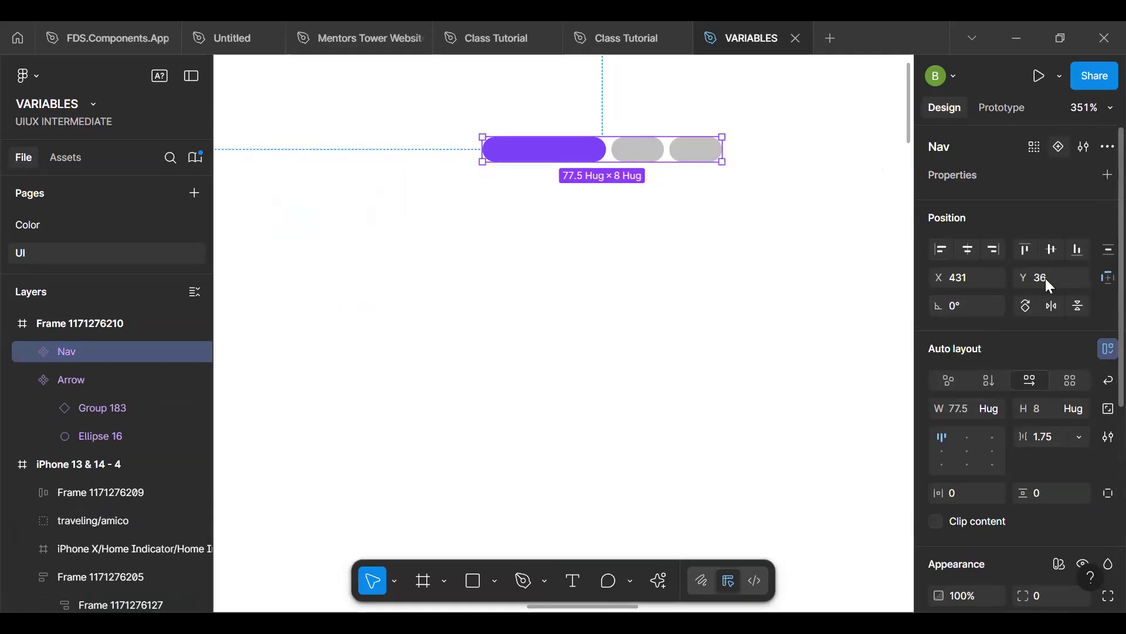
{"action": "left_click", "coordinate": [1060, 146]}
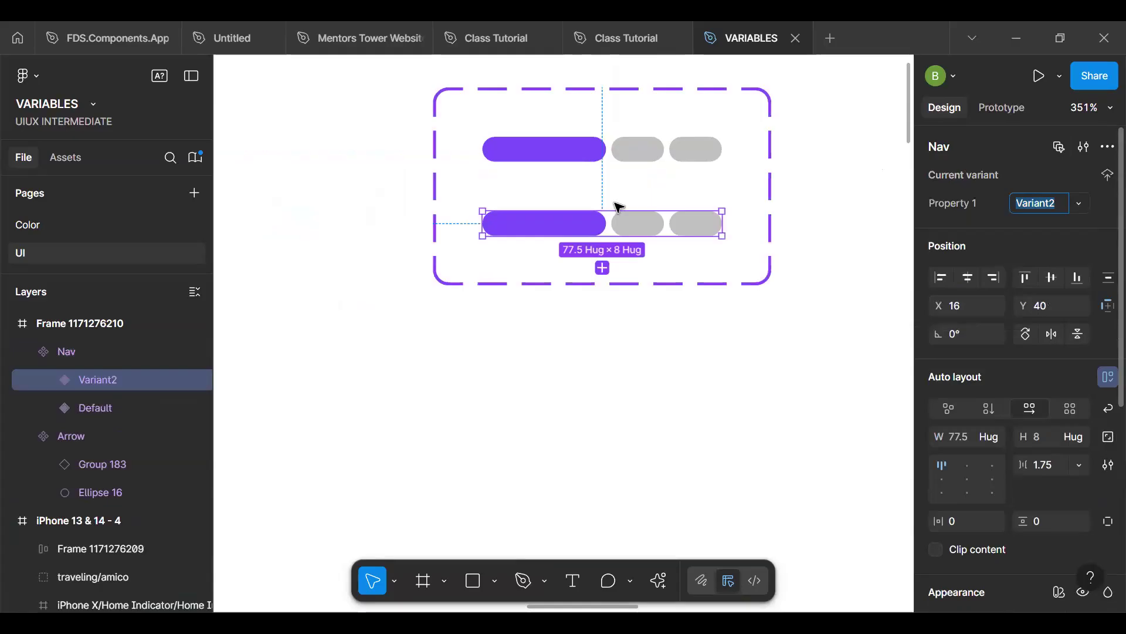
{"action": "left_click", "coordinate": [581, 223]}
{"action": "key", "text": "Right"}
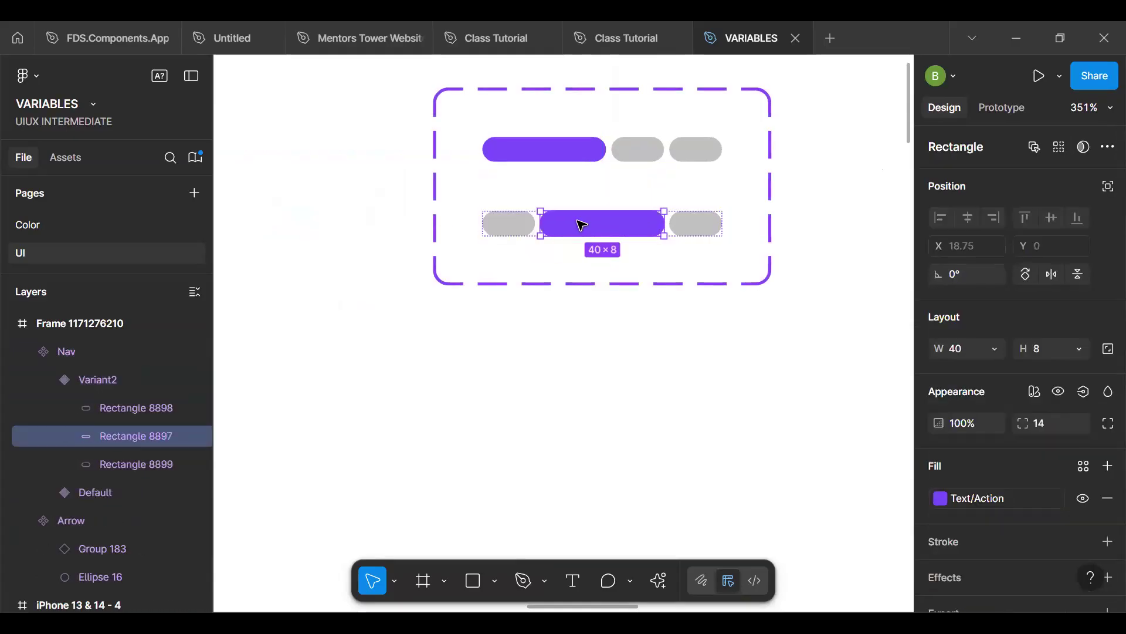
- Add a third variant to the Nav component set and move its purple bar to the last position
{"action": "left_click", "coordinate": [642, 243]}
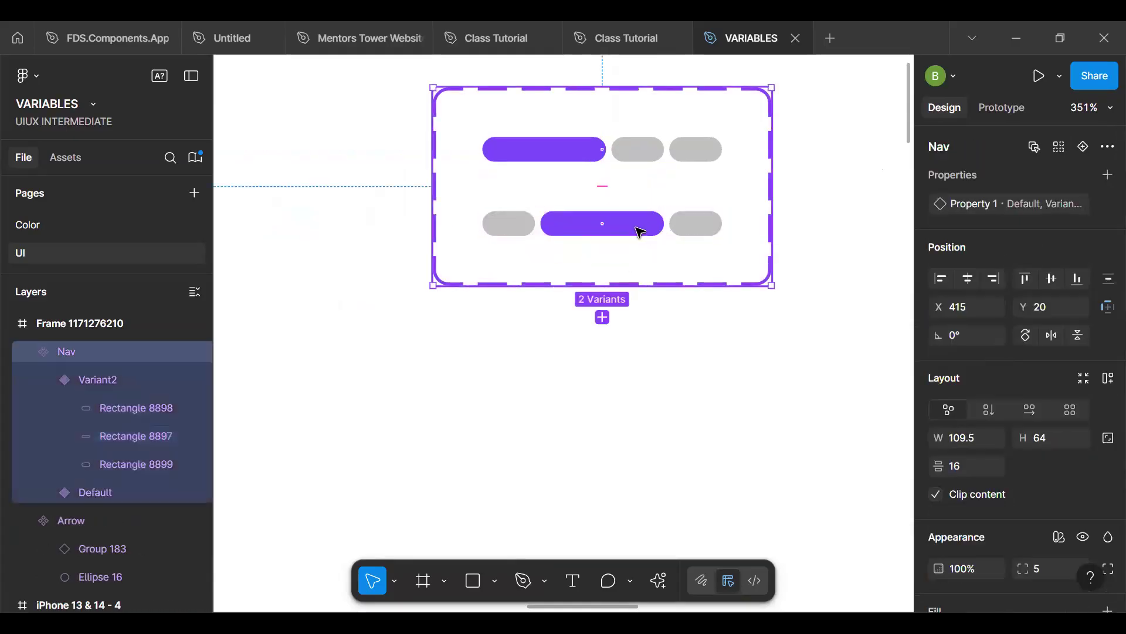
{"action": "left_click", "coordinate": [640, 232]}
{"action": "left_click", "coordinate": [603, 265]}
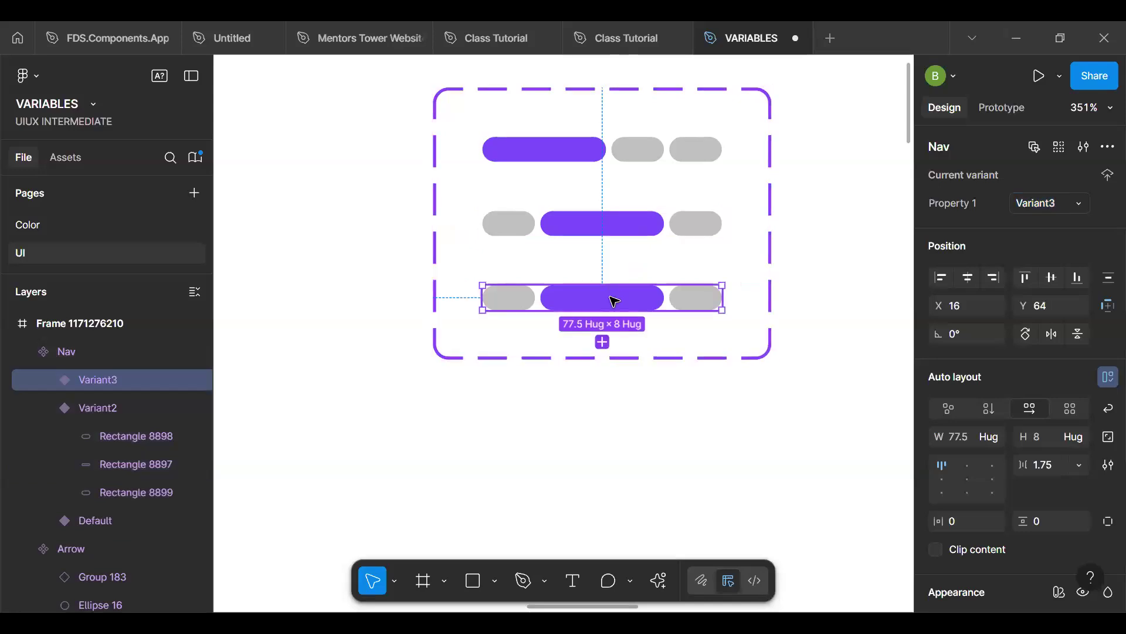
{"action": "left_click", "coordinate": [614, 301]}
{"action": "key", "text": "Right"}
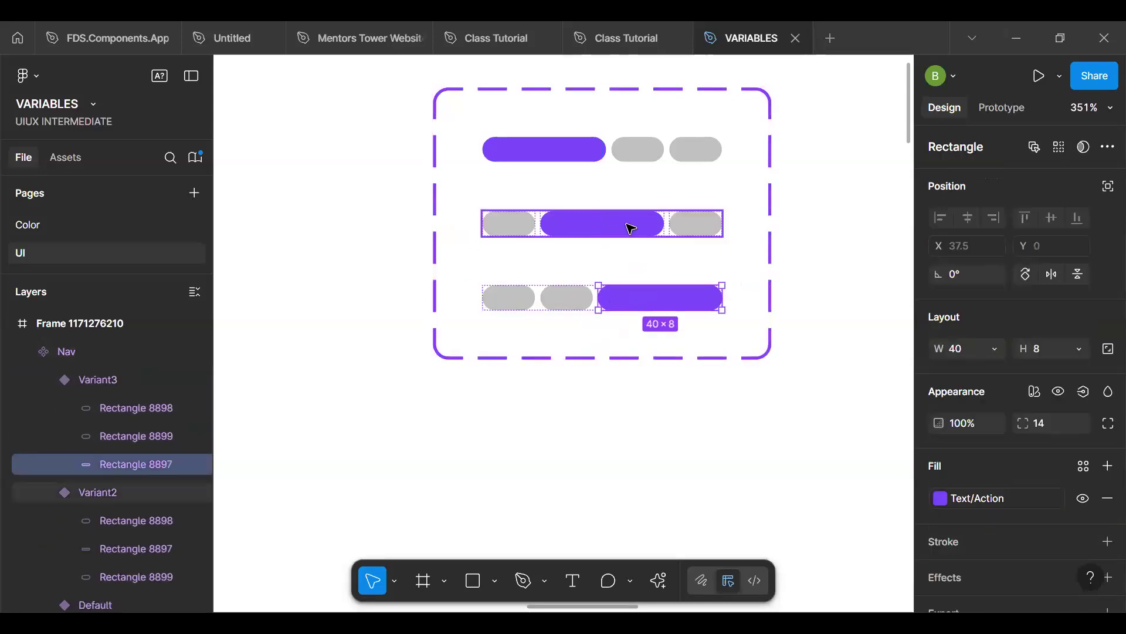
- Set the Property 1 value of the Nav variant with the bar in first position to 1
{"action": "left_click", "coordinate": [645, 226]}
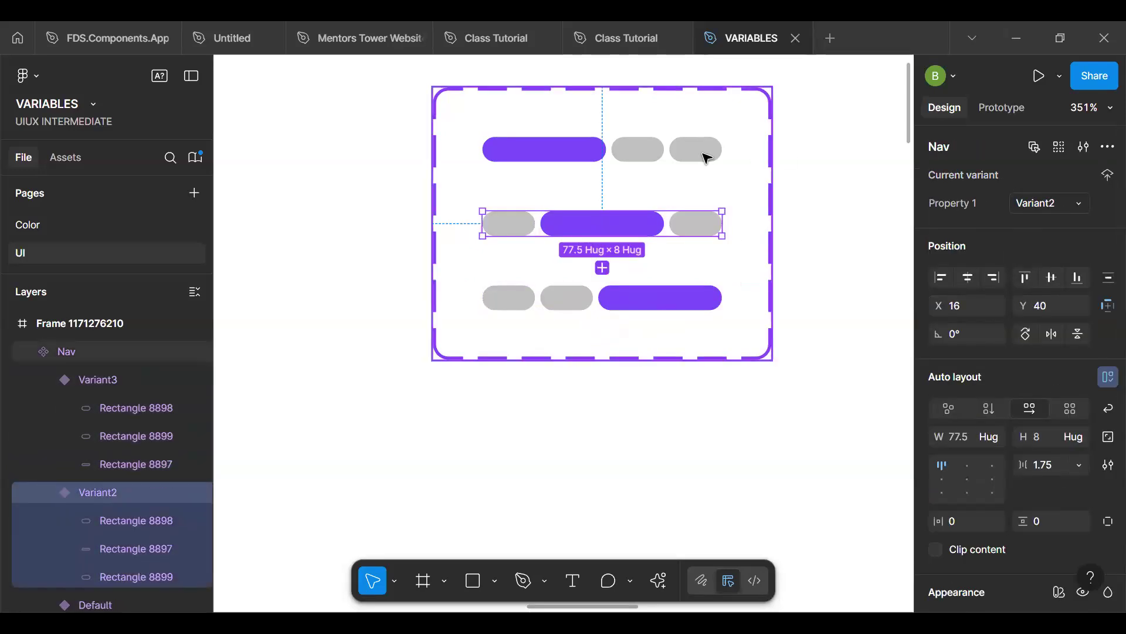
{"action": "left_click", "coordinate": [645, 150]}
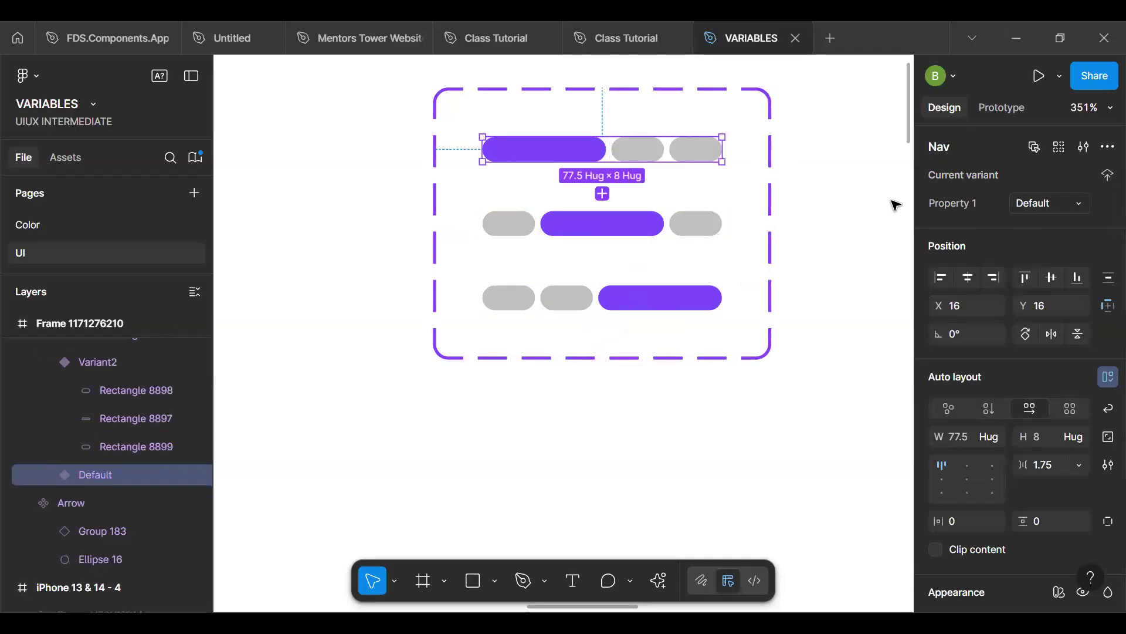
{"action": "left_click", "coordinate": [704, 297]}
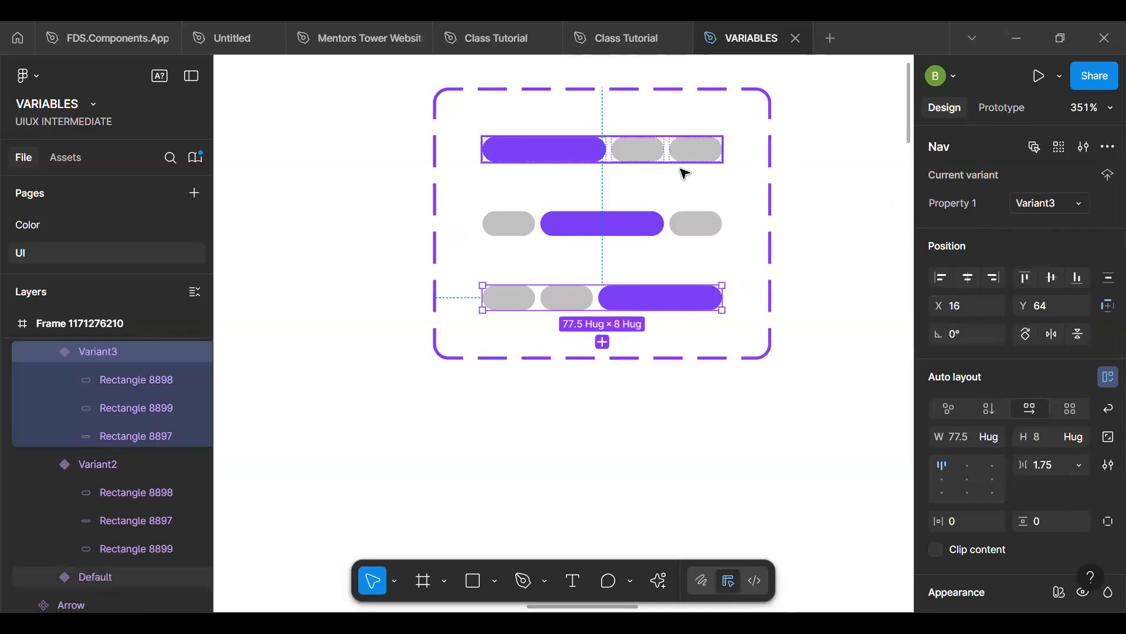
{"action": "left_click", "coordinate": [696, 150]}
{"action": "left_click", "coordinate": [1042, 205]}
{"action": "type", "text": "1"}
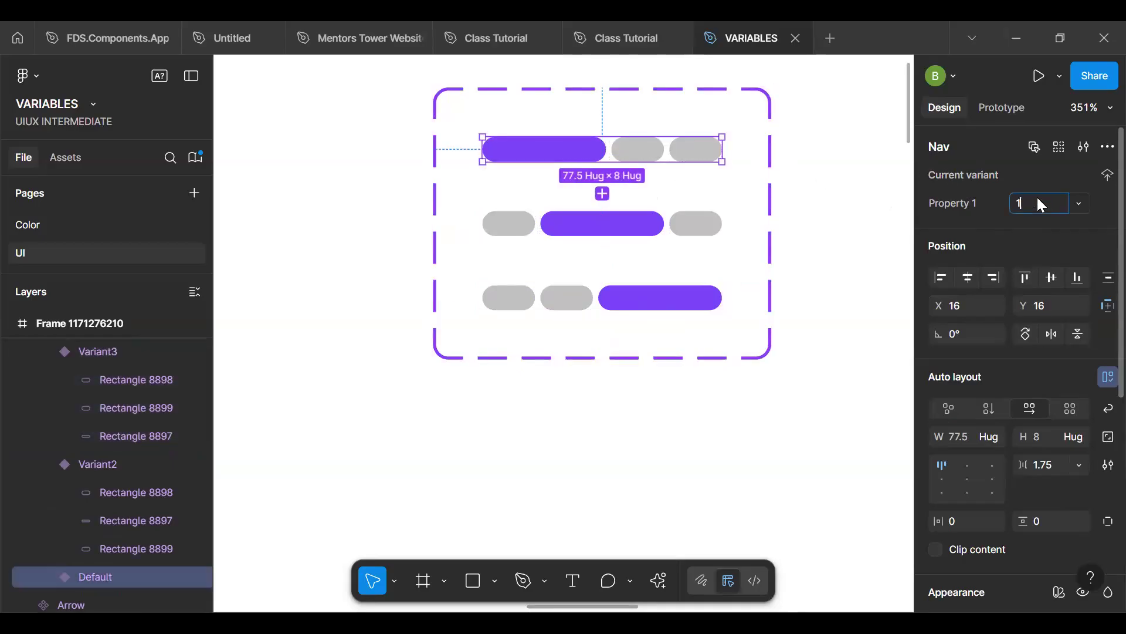
- Set the Property 1 values of the middle-bar and last-bar Nav variants to 2 and 3
{"action": "left_click", "coordinate": [668, 227]}
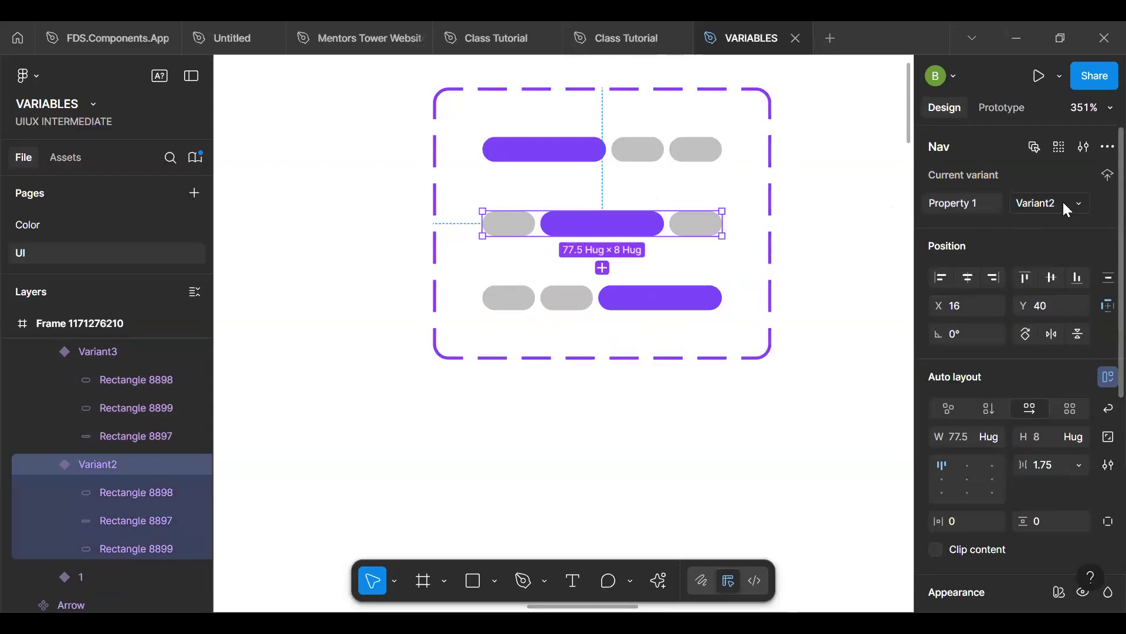
{"action": "left_click", "coordinate": [1063, 206]}
{"action": "type", "text": "2"}
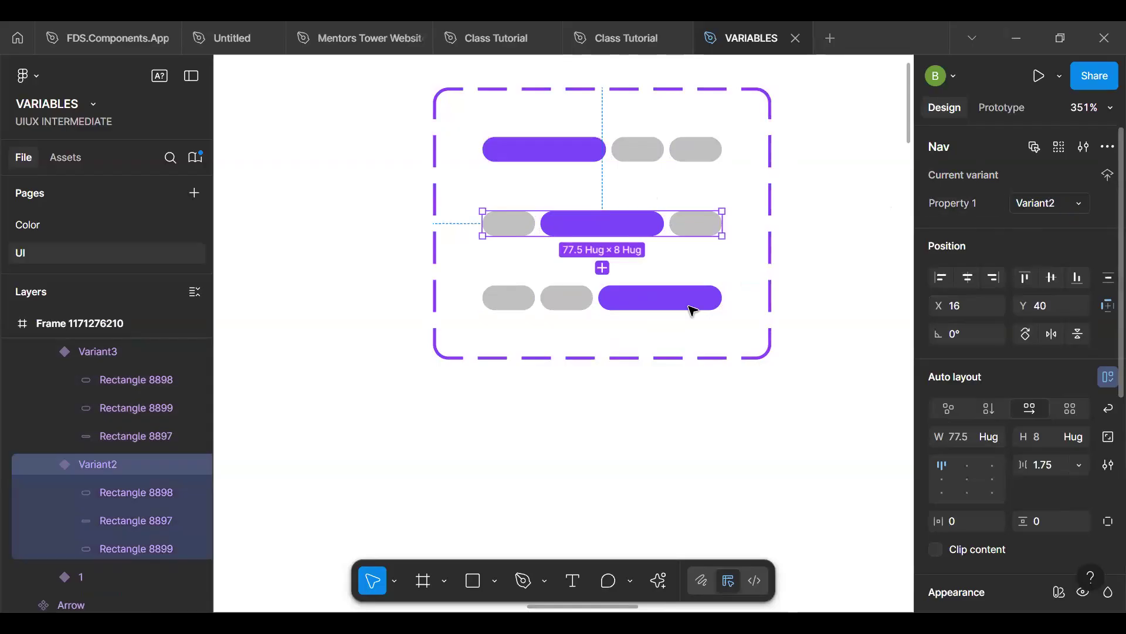
{"action": "left_click", "coordinate": [692, 308]}
{"action": "left_click", "coordinate": [1024, 203]}
{"action": "type", "text": "3"}
{"action": "key", "text": "Return"}
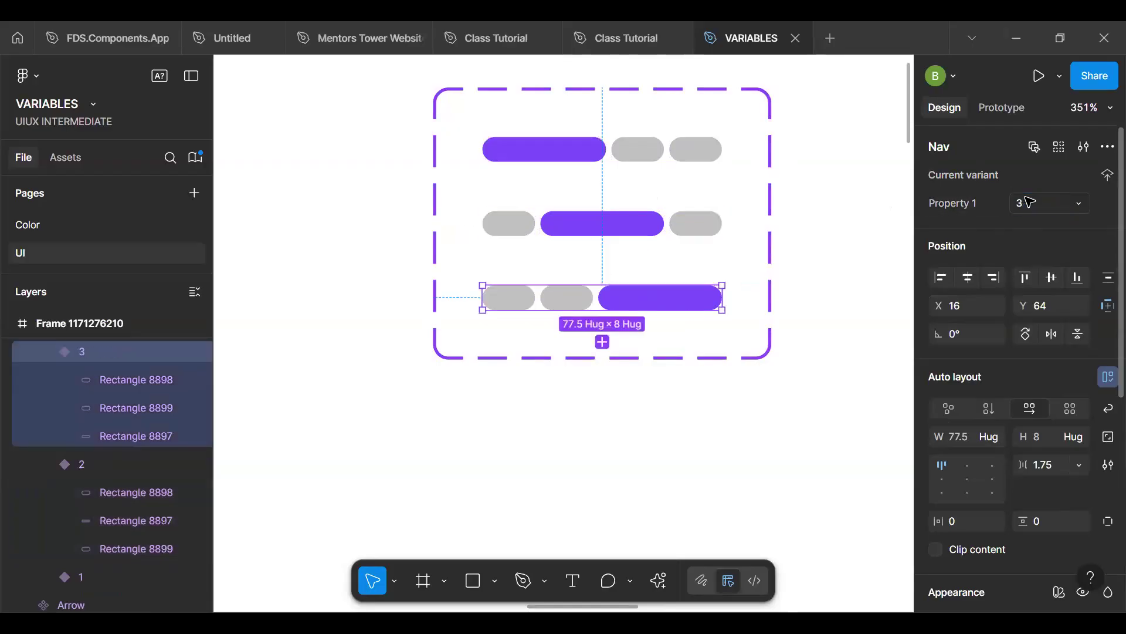
- Replace the first onboarding screen's progress indicator with a Nav instance and set its Property 1 to 1
{"action": "scroll", "coordinate": [620, 320], "scroll_direction": "down", "scroll_amount": 5}
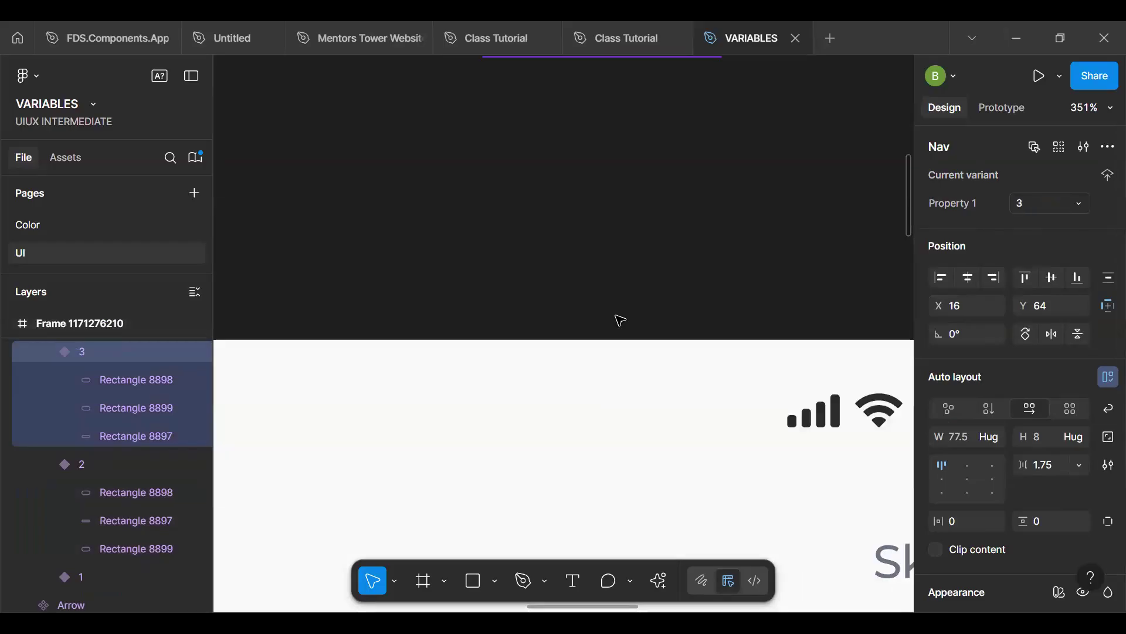
{"action": "scroll", "coordinate": [617, 319], "scroll_direction": "down", "scroll_amount": 10}
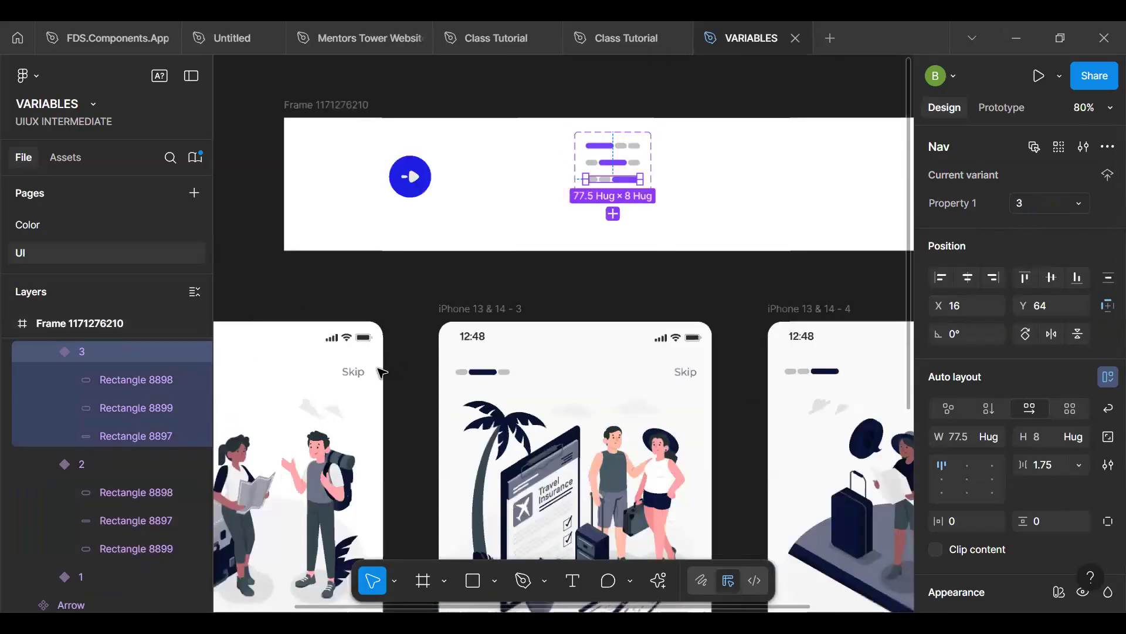
{"action": "scroll", "coordinate": [382, 372], "scroll_direction": "down", "scroll_amount": 3}
{"action": "left_click", "coordinate": [301, 354]}
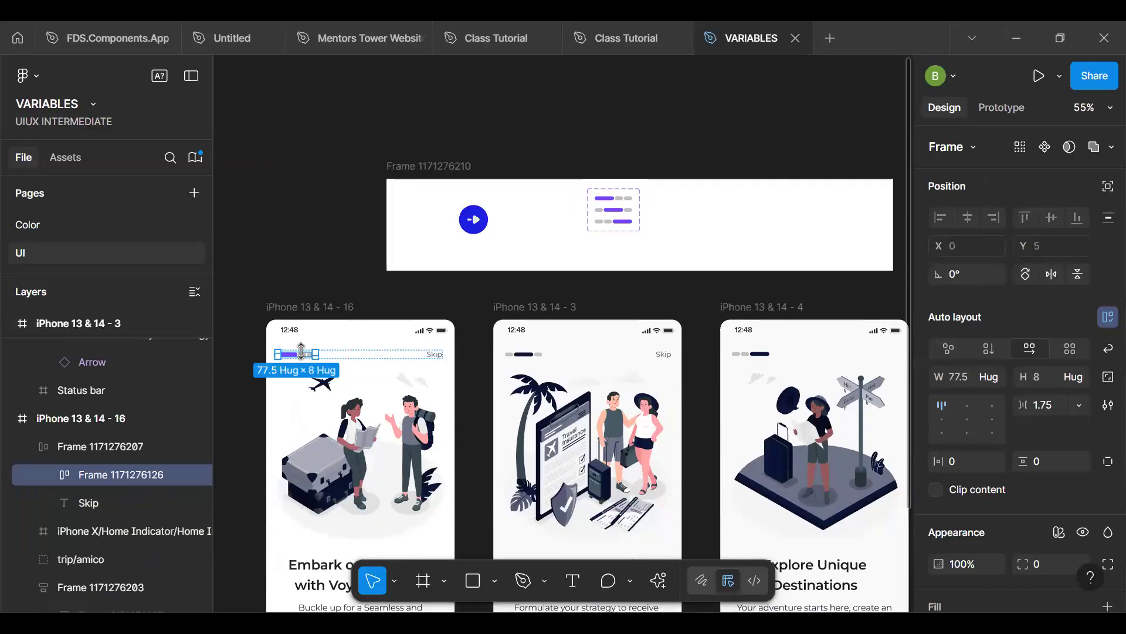
{"action": "key", "text": "ctrl+shift+r"}
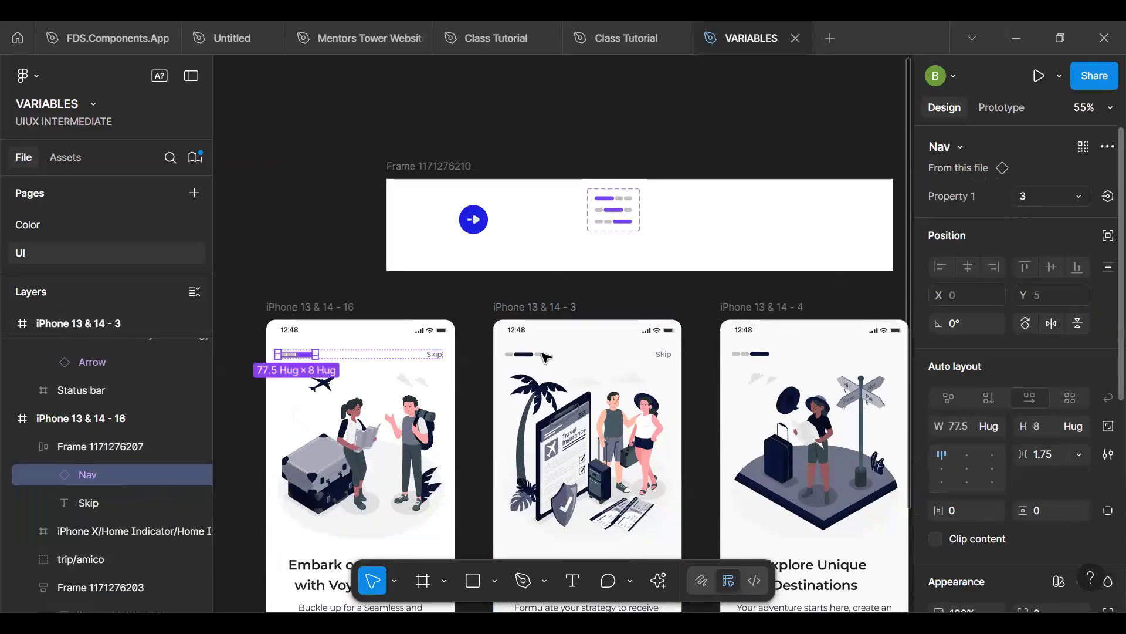
{"action": "left_click", "coordinate": [1036, 196]}
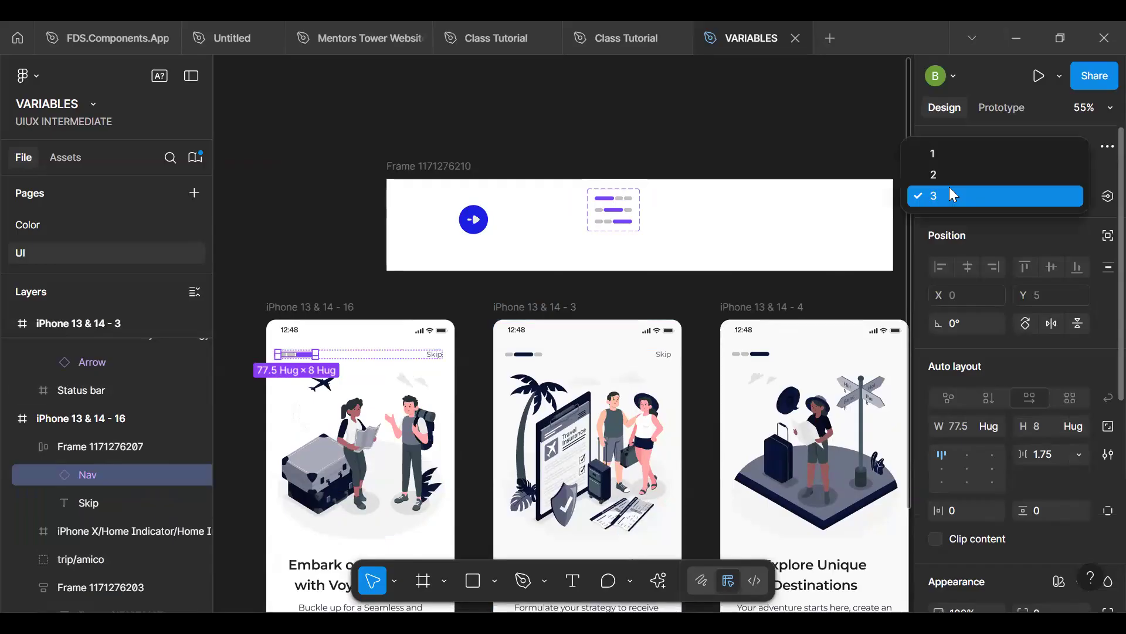
{"action": "left_click", "coordinate": [944, 153]}
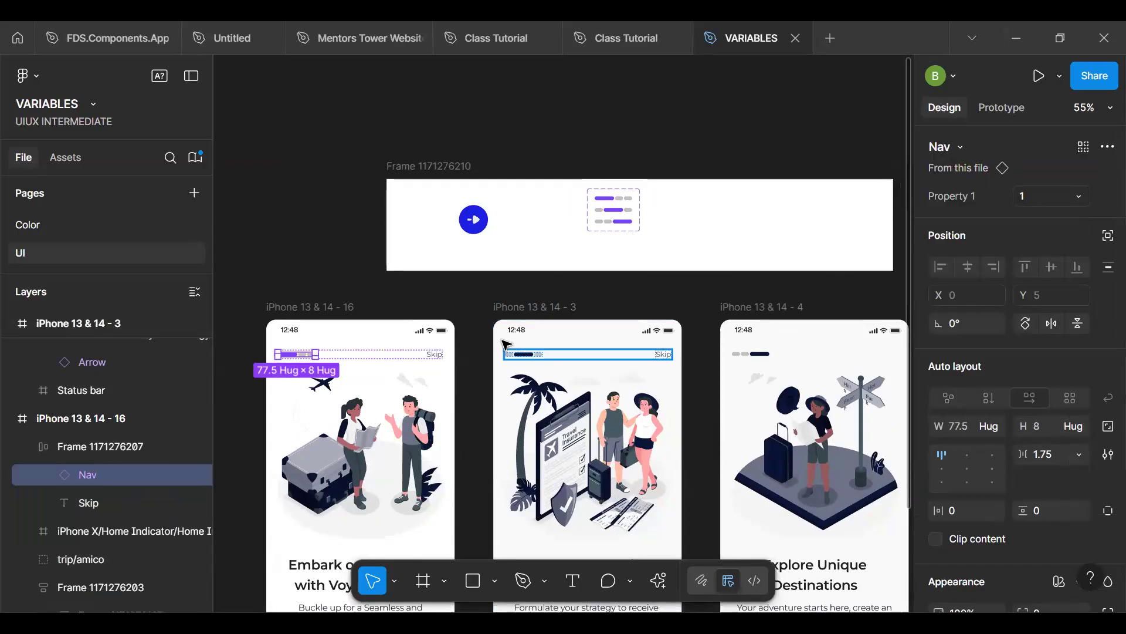
- Replace the second screen's progress indicator with a Nav instance and set its Property 1 to 2
{"action": "left_click", "coordinate": [503, 341]}
{"action": "key", "text": "ctrl+z"}
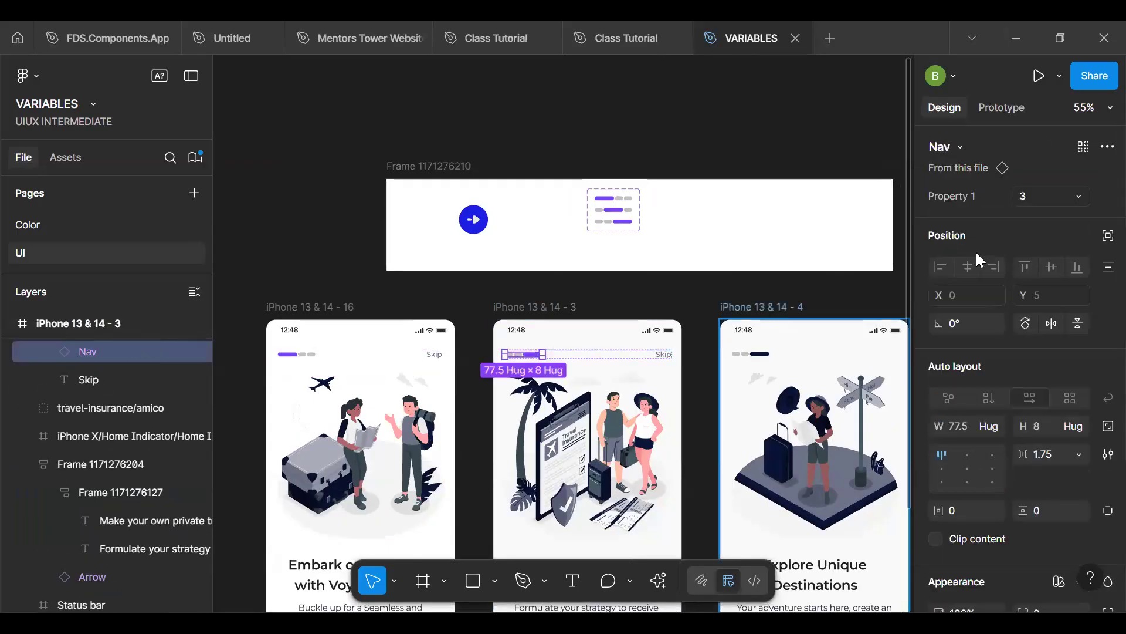
{"action": "left_click", "coordinate": [1029, 199]}
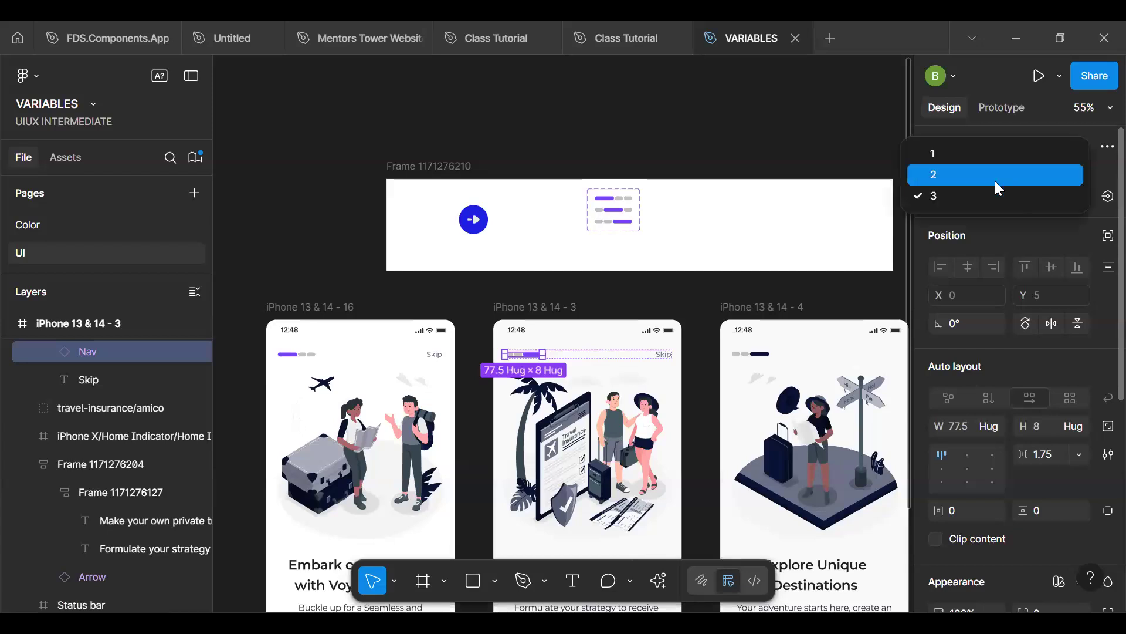
{"action": "left_click", "coordinate": [996, 176]}
- Replace the third screen's progress indicator with a Nav instance using variant 3
{"action": "left_click", "coordinate": [745, 352]}
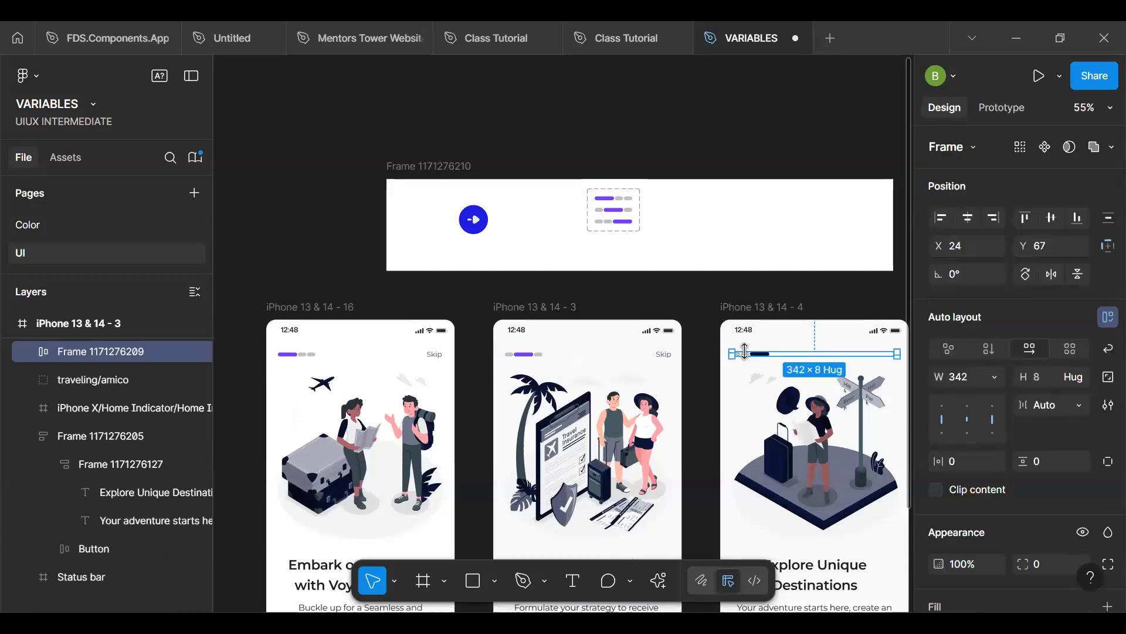
{"action": "left_click", "coordinate": [744, 352]}
{"action": "left_click", "coordinate": [745, 351]}
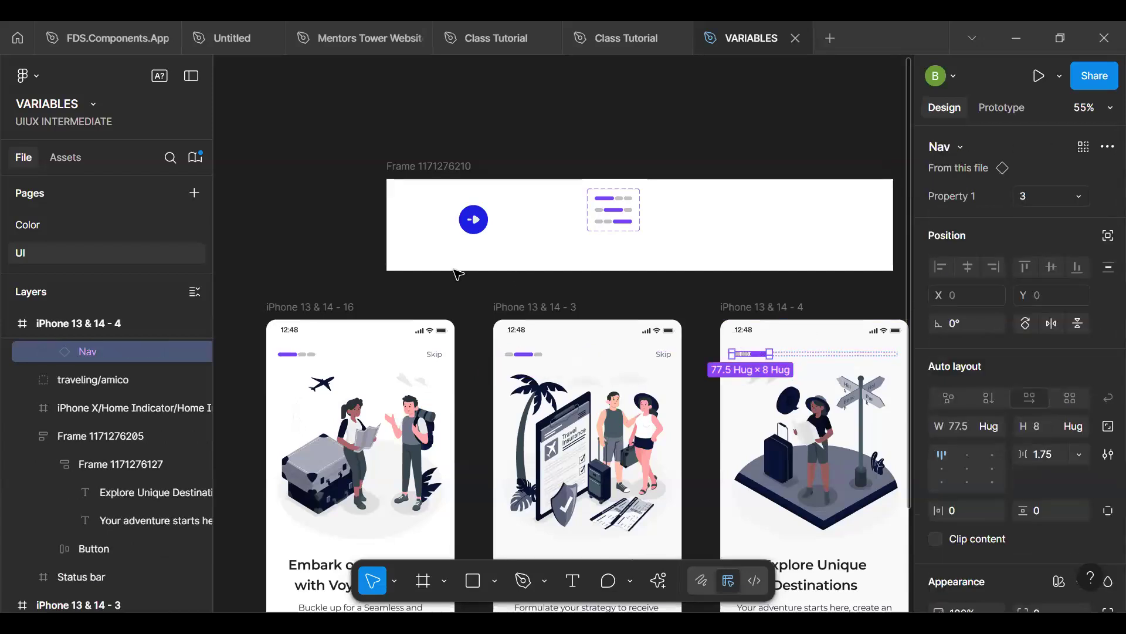
{"action": "left_click", "coordinate": [359, 258]}
- Change the purple bars in the whole Nav component set to the Surface/Action color variable
{"action": "scroll", "coordinate": [628, 195], "scroll_direction": "up", "scroll_amount": 7}
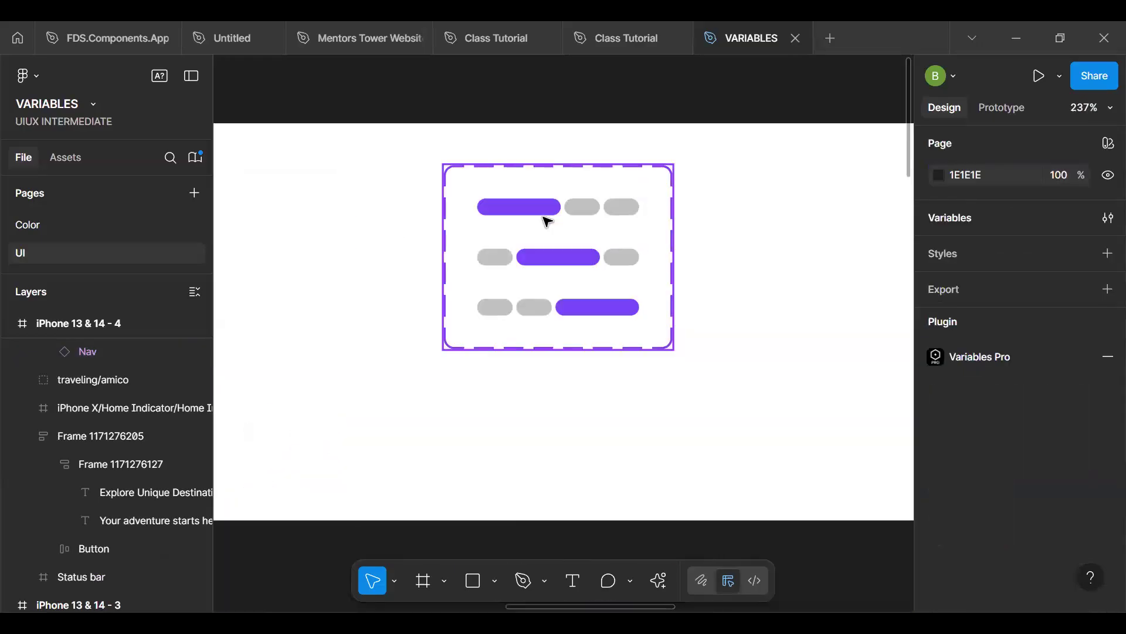
{"action": "double_click", "coordinate": [542, 211]}
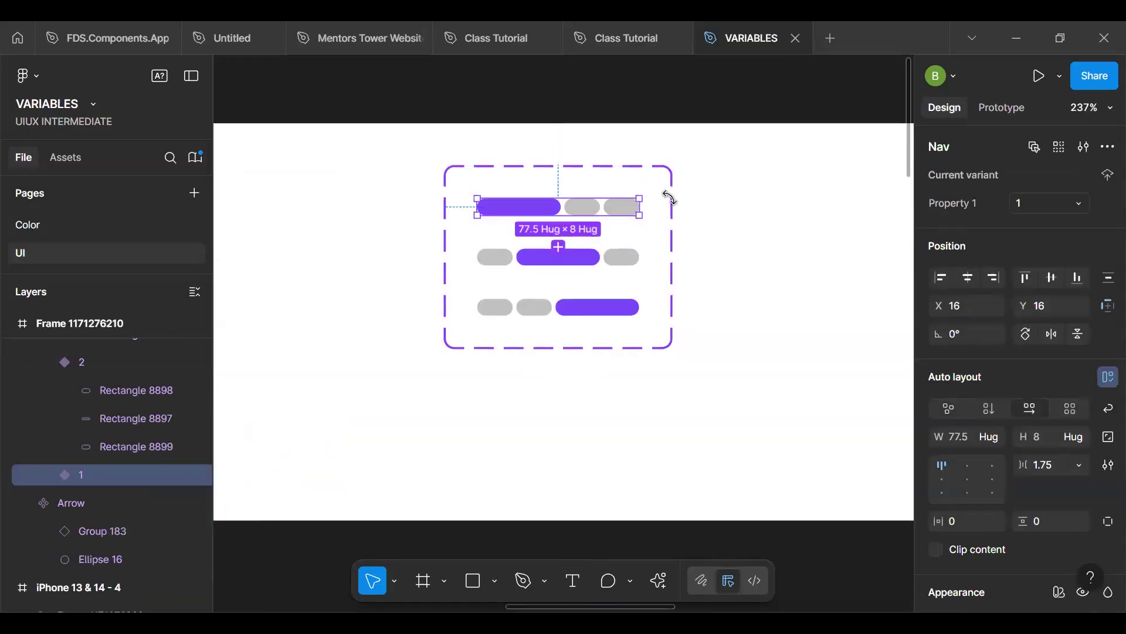
{"action": "key", "text": "Escape"}
{"action": "scroll", "coordinate": [1025, 530], "scroll_direction": "down", "scroll_amount": 7}
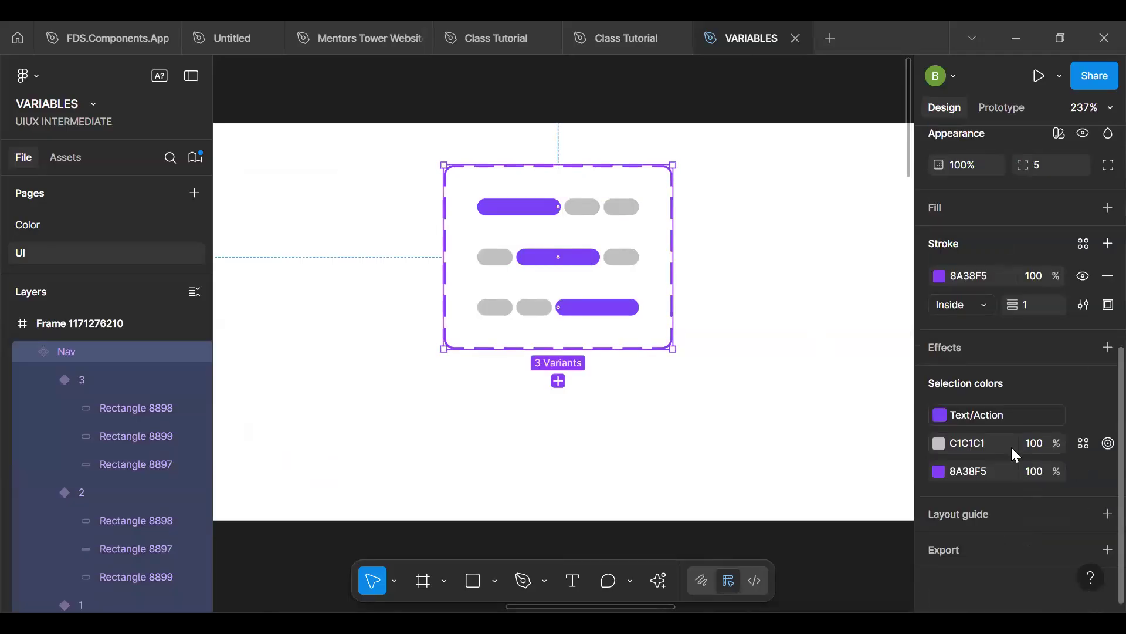
{"action": "left_click", "coordinate": [993, 419]}
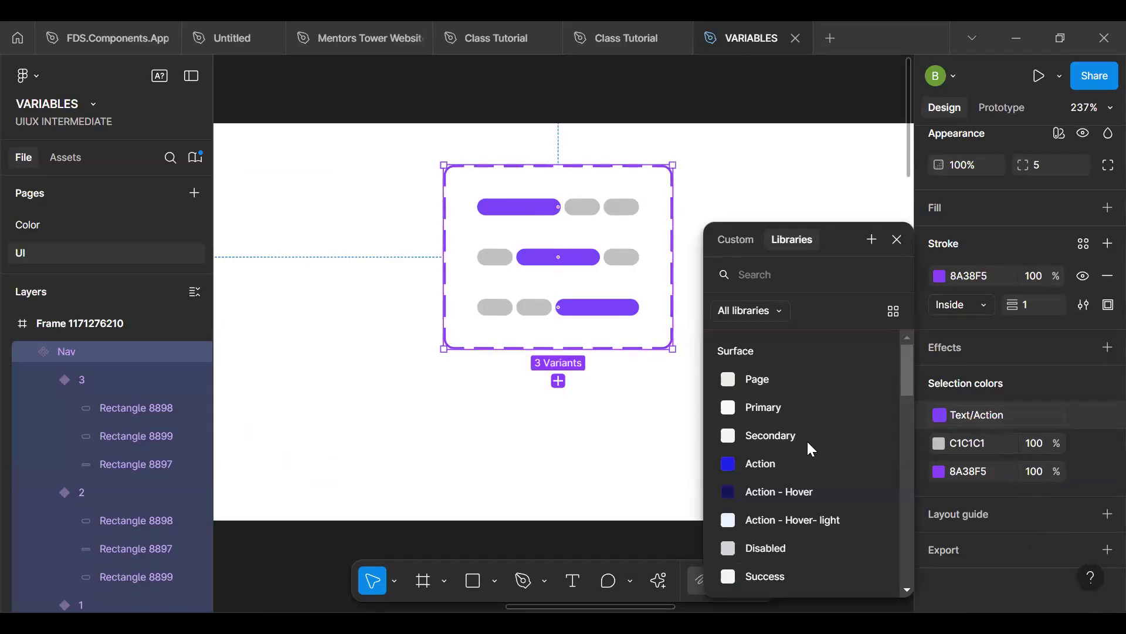
{"action": "left_click", "coordinate": [764, 470]}
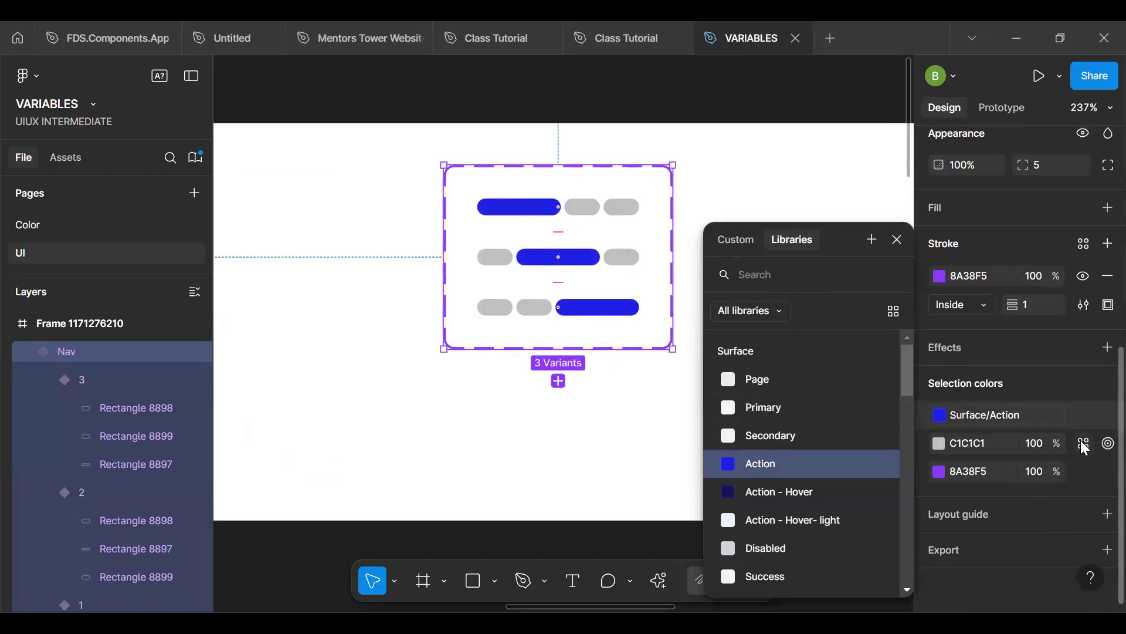
- Apply the Surface/Secondary color variable to the grey C1C1C1 segments of the Nav component set
{"action": "left_click", "coordinate": [1084, 444]}
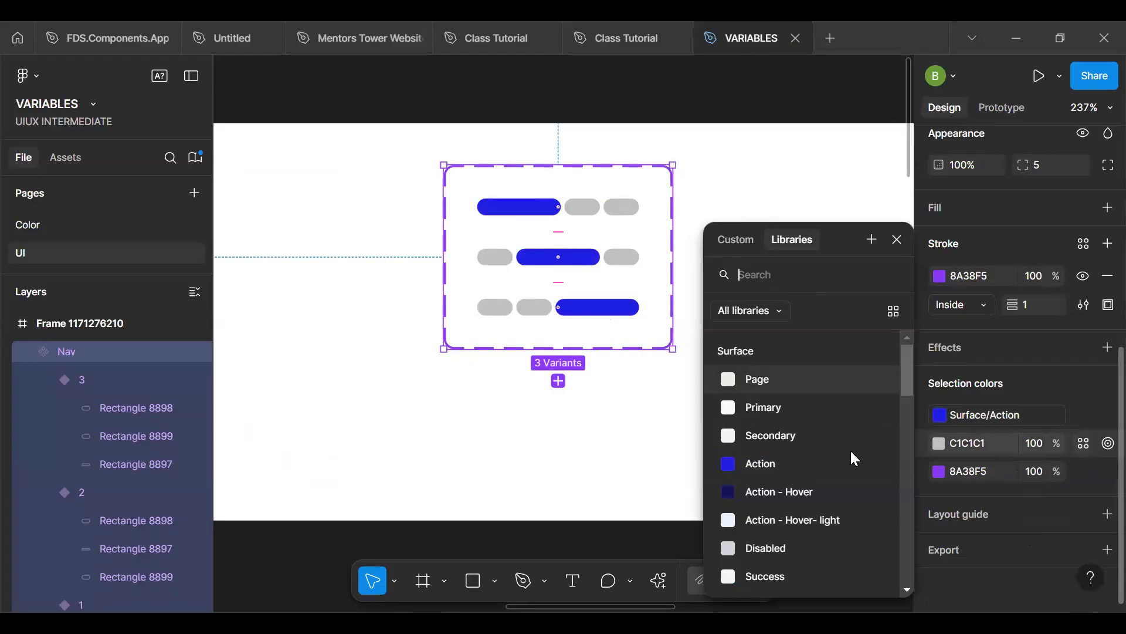
{"action": "left_click", "coordinate": [800, 434]}
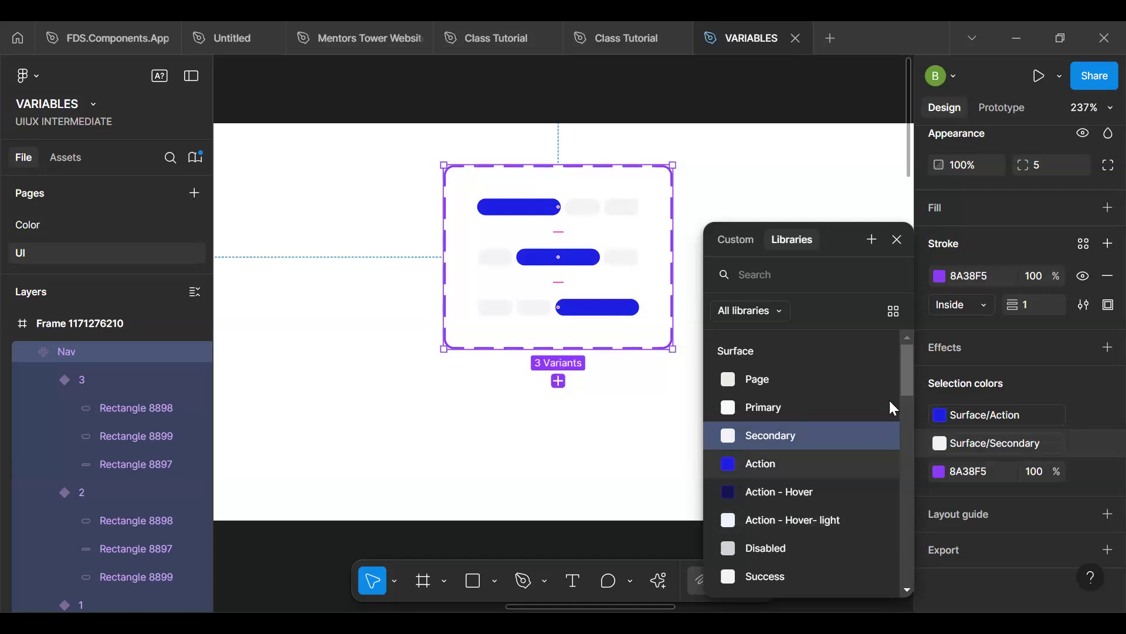
{"action": "scroll", "coordinate": [907, 376], "scroll_direction": "down", "scroll_amount": 1}
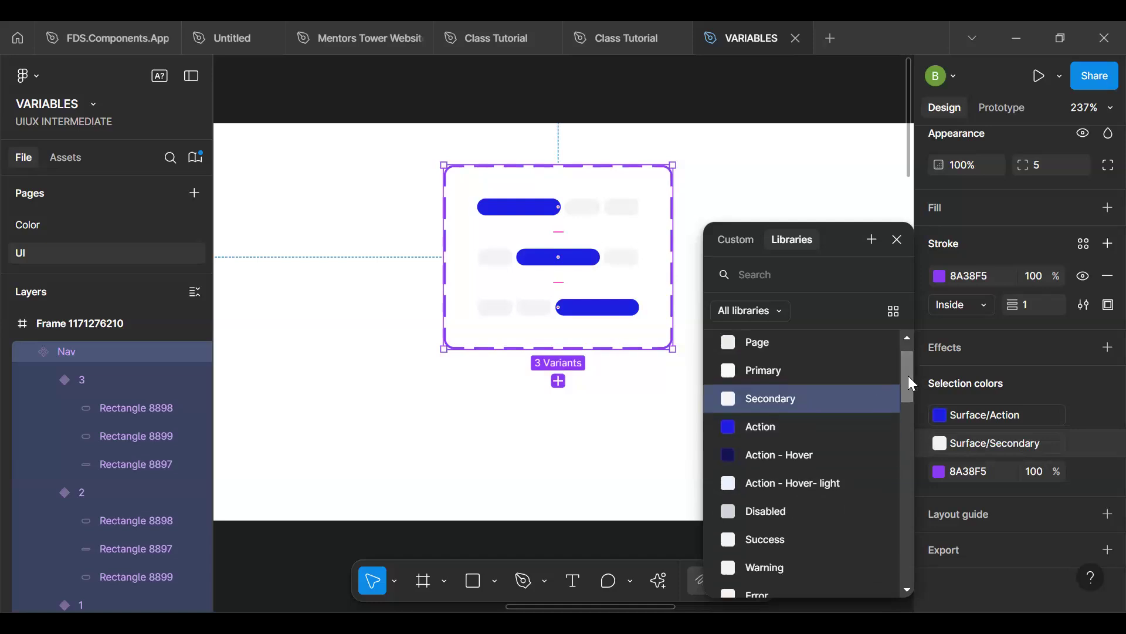
{"action": "scroll", "coordinate": [913, 432], "scroll_direction": "down", "scroll_amount": 5}
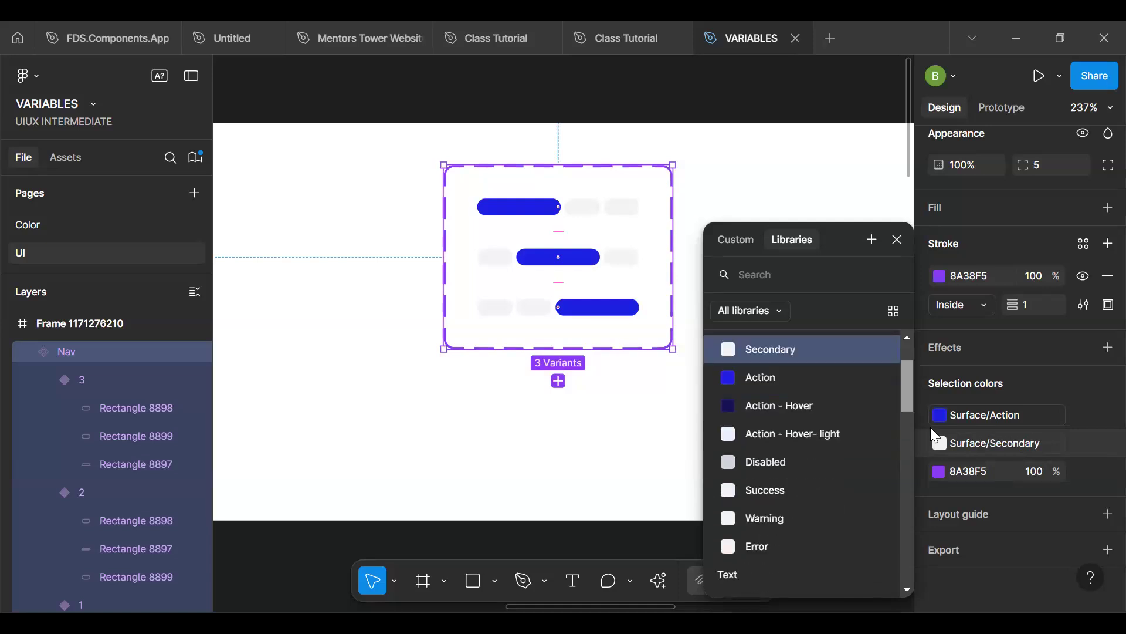
{"action": "left_click_drag", "start_coordinate": [909, 414], "coordinate": [904, 348]}
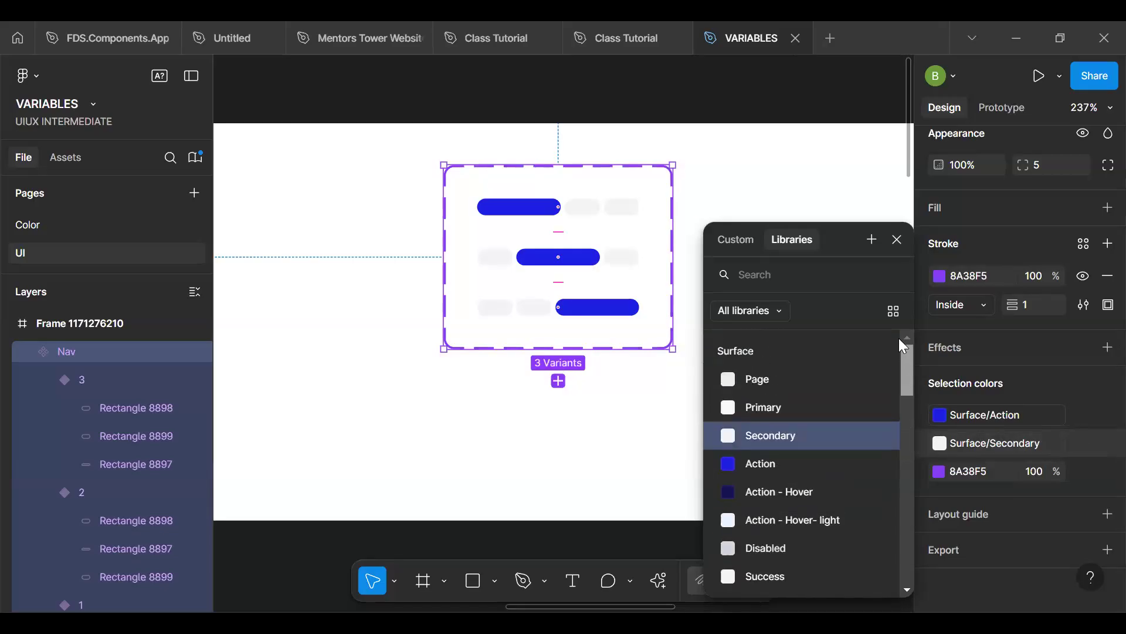
{"action": "left_click", "coordinate": [457, 401]}
- Examine the recolored progress indicators on the three onboarding screens
{"action": "scroll", "coordinate": [459, 401], "scroll_direction": "down", "scroll_amount": 5}
{"action": "key", "text": "space"}
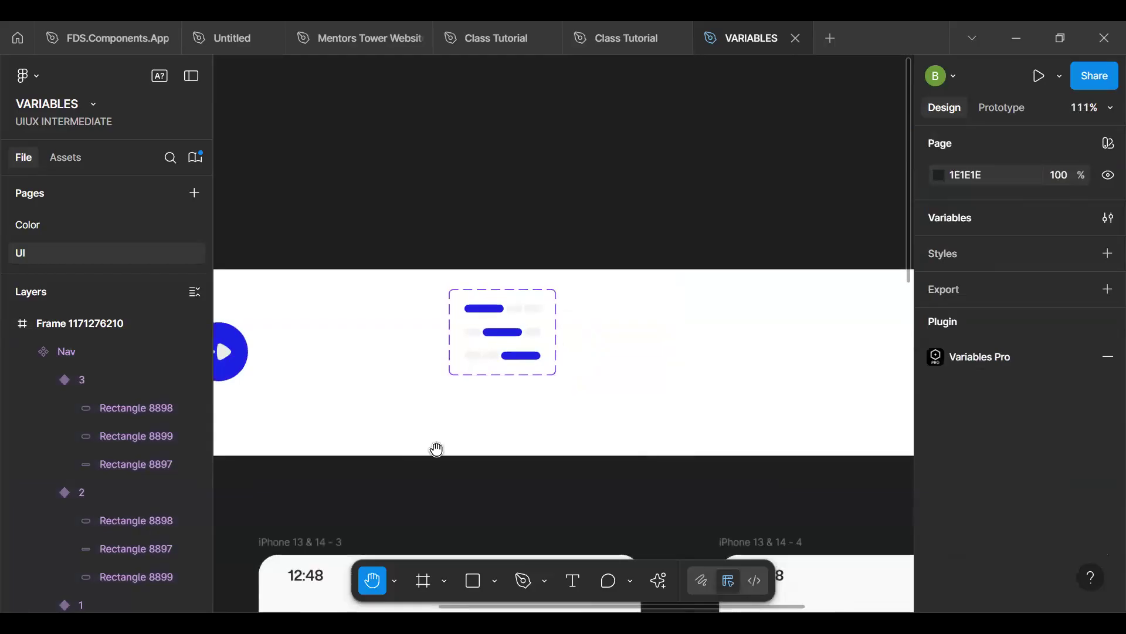
{"action": "scroll", "coordinate": [449, 311], "scroll_direction": "down", "scroll_amount": 10}
{"action": "scroll", "coordinate": [311, 329], "scroll_direction": "left", "scroll_amount": 7}
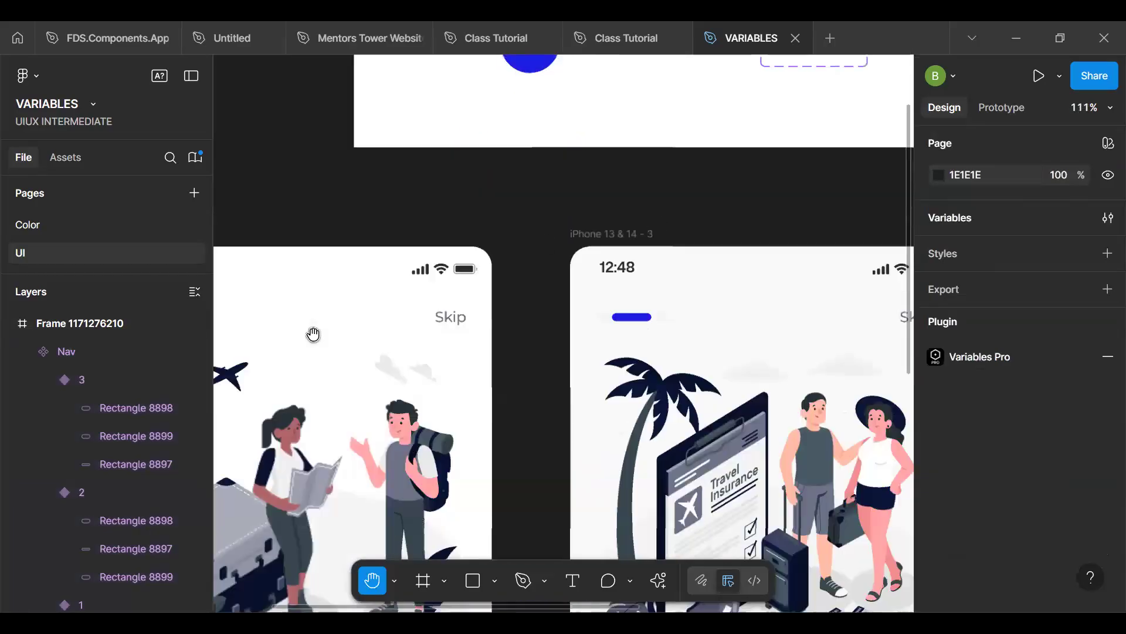
{"action": "scroll", "coordinate": [449, 271], "scroll_direction": "left", "scroll_amount": 8}
{"action": "scroll", "coordinate": [503, 262], "scroll_direction": "down", "scroll_amount": 1}
{"action": "left_click_drag", "start_coordinate": [549, 258], "coordinate": [314, 292]}
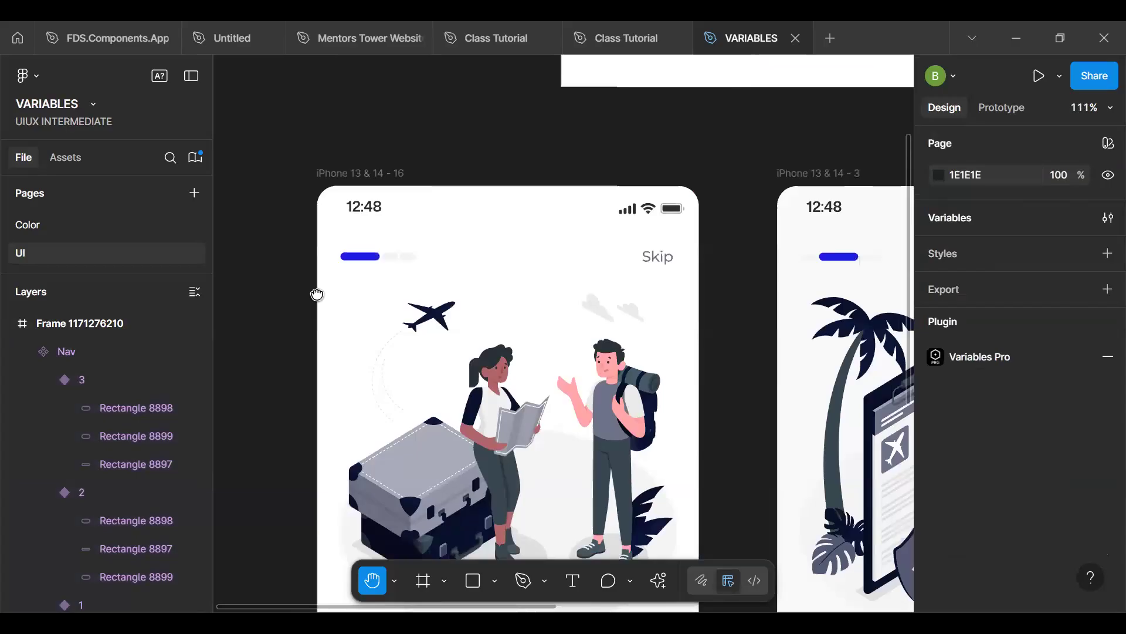
{"action": "left_click_drag", "start_coordinate": [514, 305], "coordinate": [419, 280]}
{"action": "scroll", "coordinate": [345, 264], "scroll_direction": "down", "scroll_amount": 8}
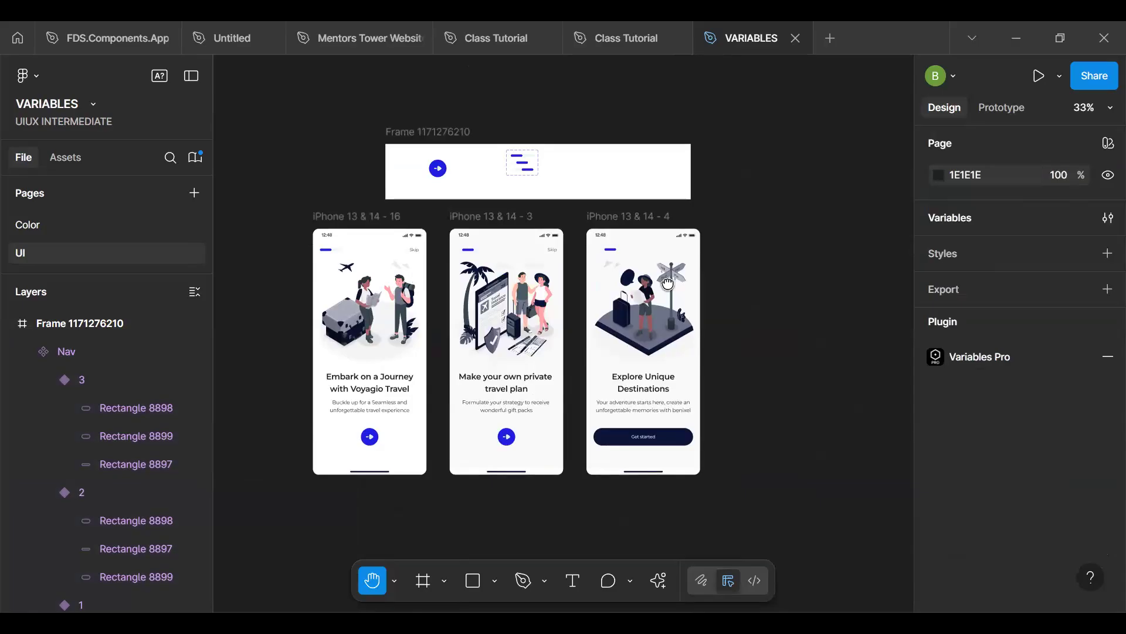
{"action": "scroll", "coordinate": [655, 357], "scroll_direction": "up", "scroll_amount": 1}
{"action": "scroll", "coordinate": [656, 455], "scroll_direction": "up", "scroll_amount": 4}
- Inspect the fill colors of the heading, description and Get started button on the third onboarding screen
{"action": "key", "text": "v"}
{"action": "left_click", "coordinate": [651, 507]}
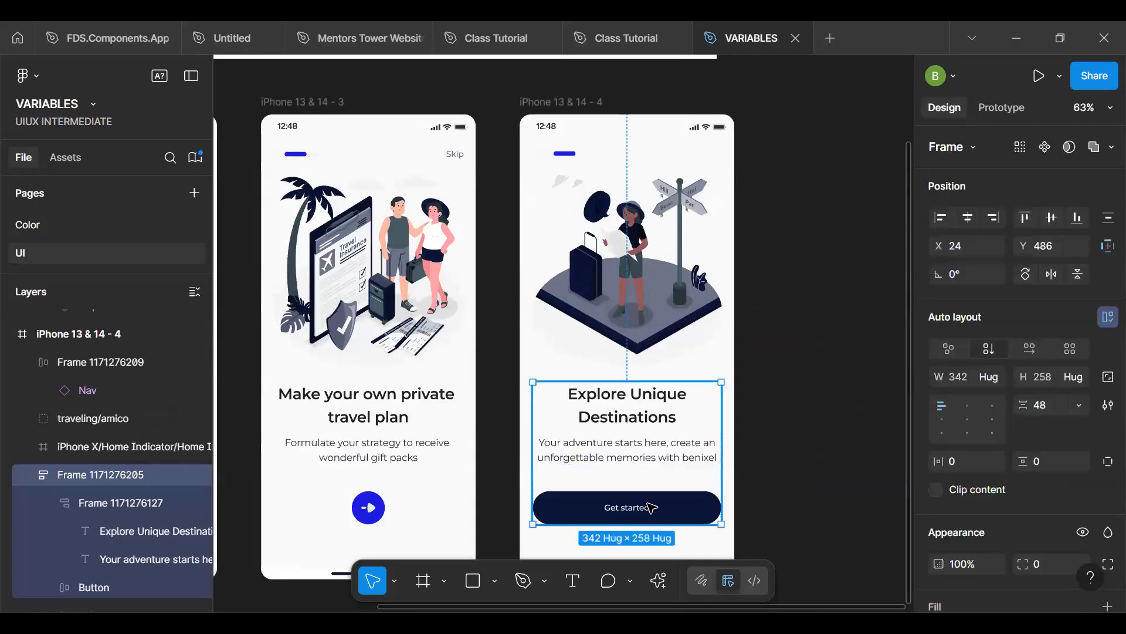
{"action": "left_click", "coordinate": [603, 423]}
{"action": "scroll", "coordinate": [975, 531], "scroll_direction": "down", "scroll_amount": 5}
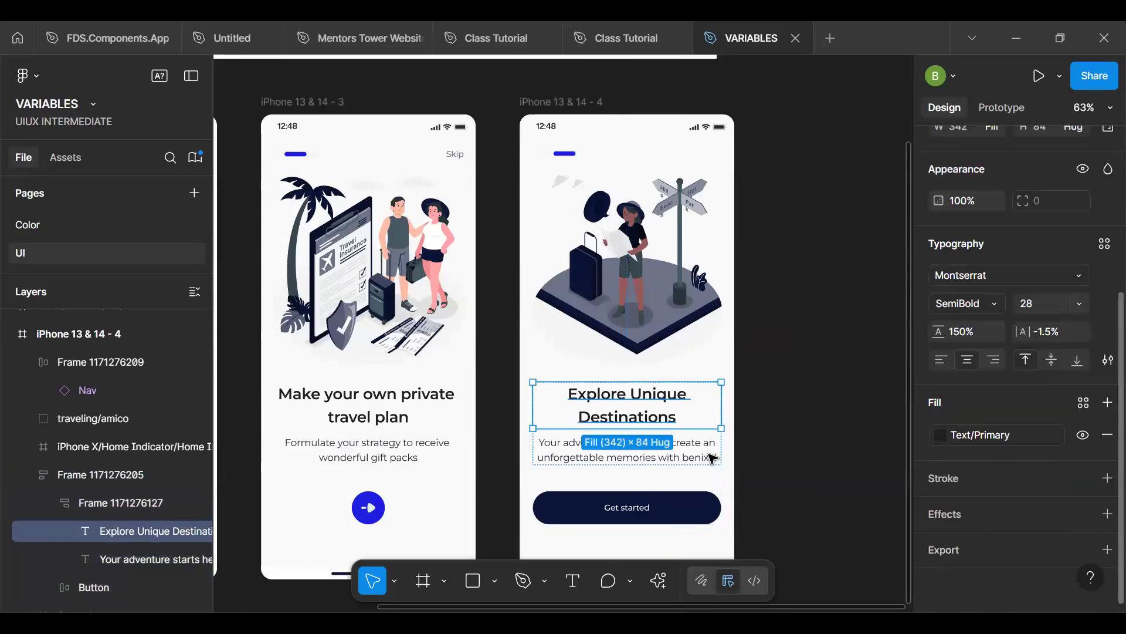
{"action": "left_click", "coordinate": [678, 458]}
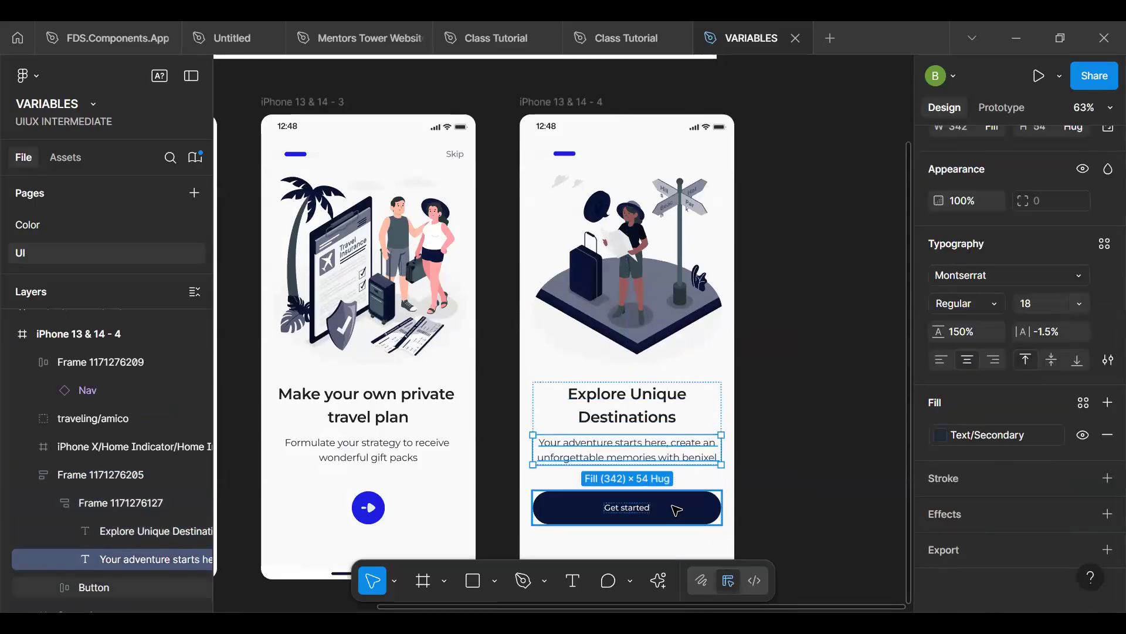
{"action": "left_click", "coordinate": [679, 508]}
{"action": "left_click_drag", "start_coordinate": [710, 446], "coordinate": [624, 356], "text": "alt"}
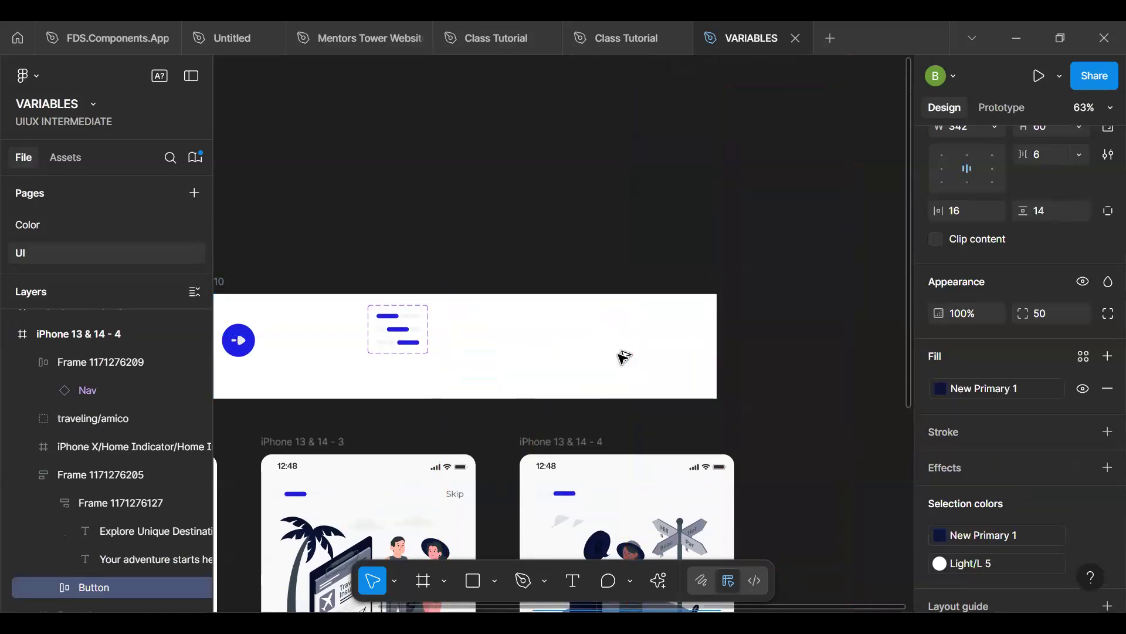
- Place a copy of the third onboarding screen's Get started button in the white component frame beside the Nav component set
{"action": "left_click", "coordinate": [751, 472]}
{"action": "key", "text": "h"}
{"action": "left_click_drag", "start_coordinate": [675, 536], "coordinate": [629, 133]}
{"action": "key", "text": "v"}
{"action": "left_click", "coordinate": [641, 422]}
{"action": "double_click", "coordinate": [641, 423]}
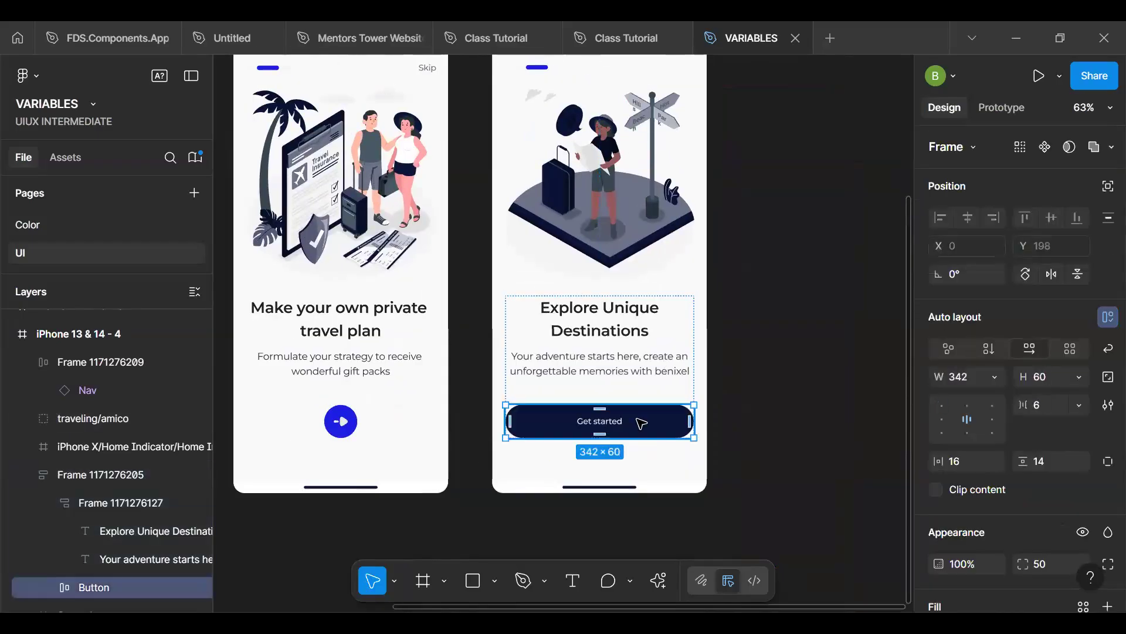
{"action": "left_click_drag", "start_coordinate": [644, 421], "coordinate": [850, 205]}
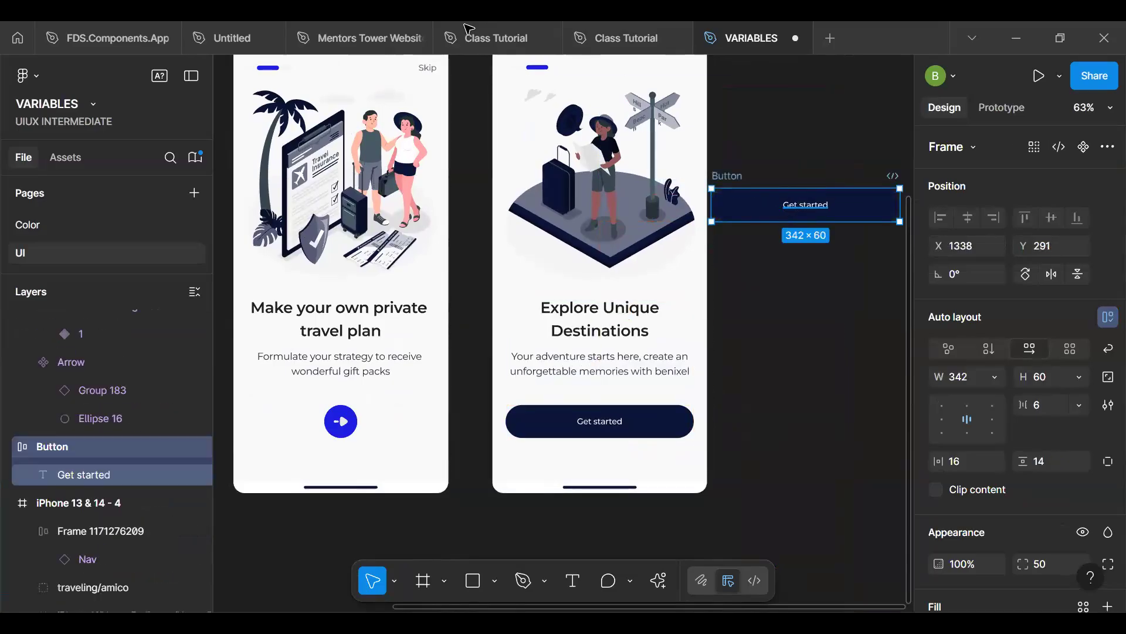
{"action": "scroll", "coordinate": [495, 126], "scroll_direction": "up", "scroll_amount": 5}
{"action": "scroll", "coordinate": [496, 126], "scroll_direction": "up", "scroll_amount": 1}
{"action": "left_click_drag", "start_coordinate": [495, 126], "coordinate": [527, 307]}
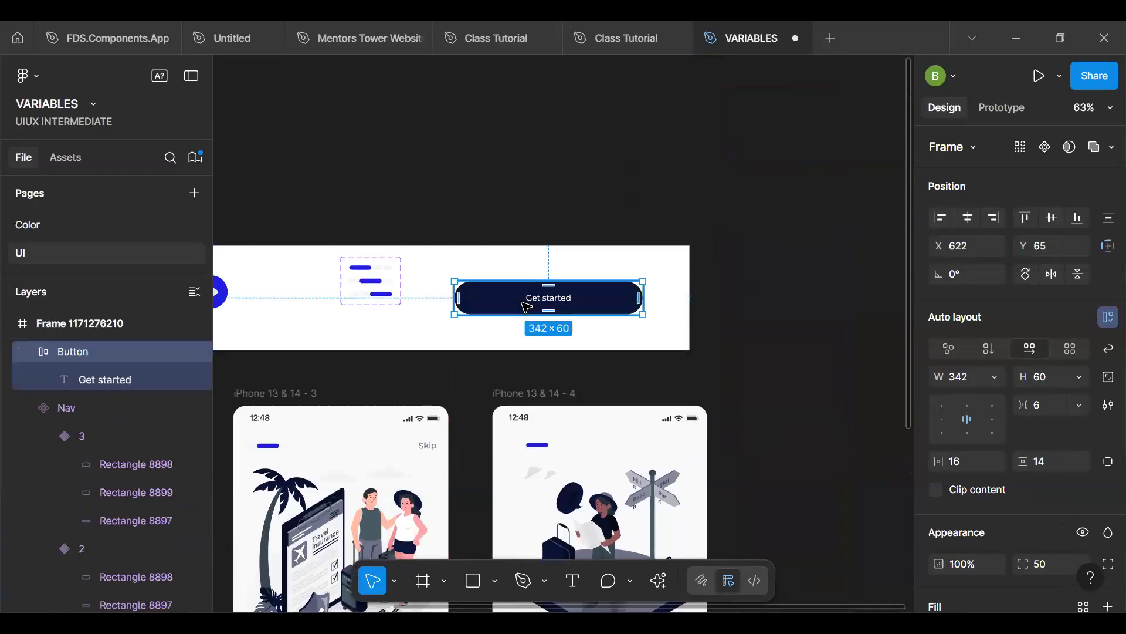
{"action": "scroll", "coordinate": [526, 307], "scroll_direction": "up", "scroll_amount": 5}
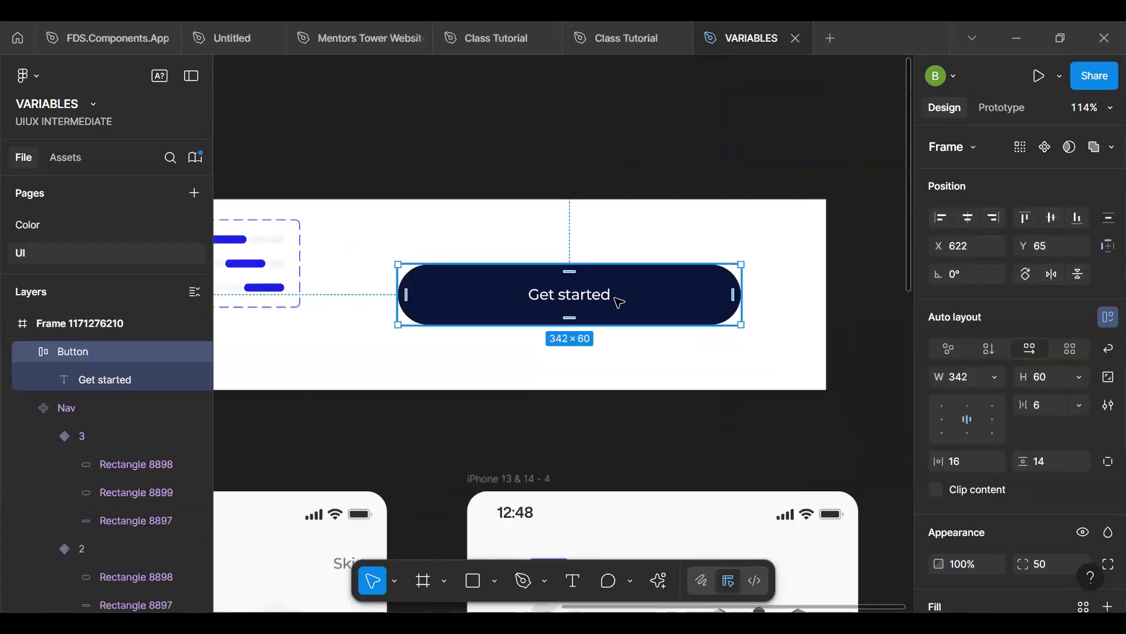
- Search the assets of all libraries for "arrow" and insert the Simple Design System Arrow right icon into the Get started button copy
{"action": "left_click", "coordinate": [72, 159]}
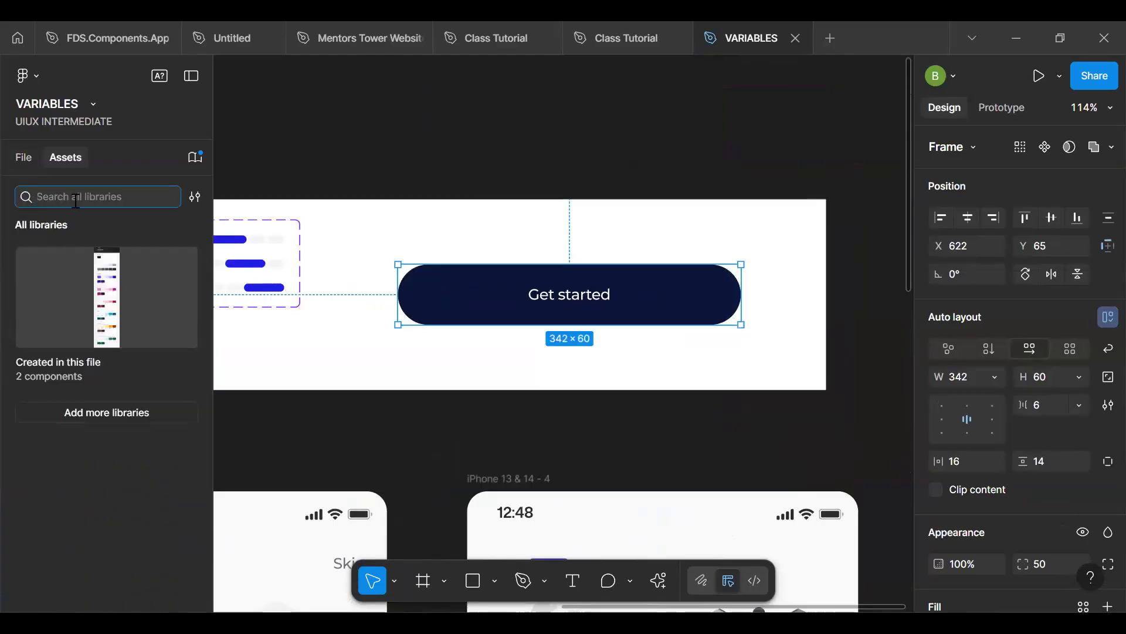
{"action": "type", "text": "arrow"}
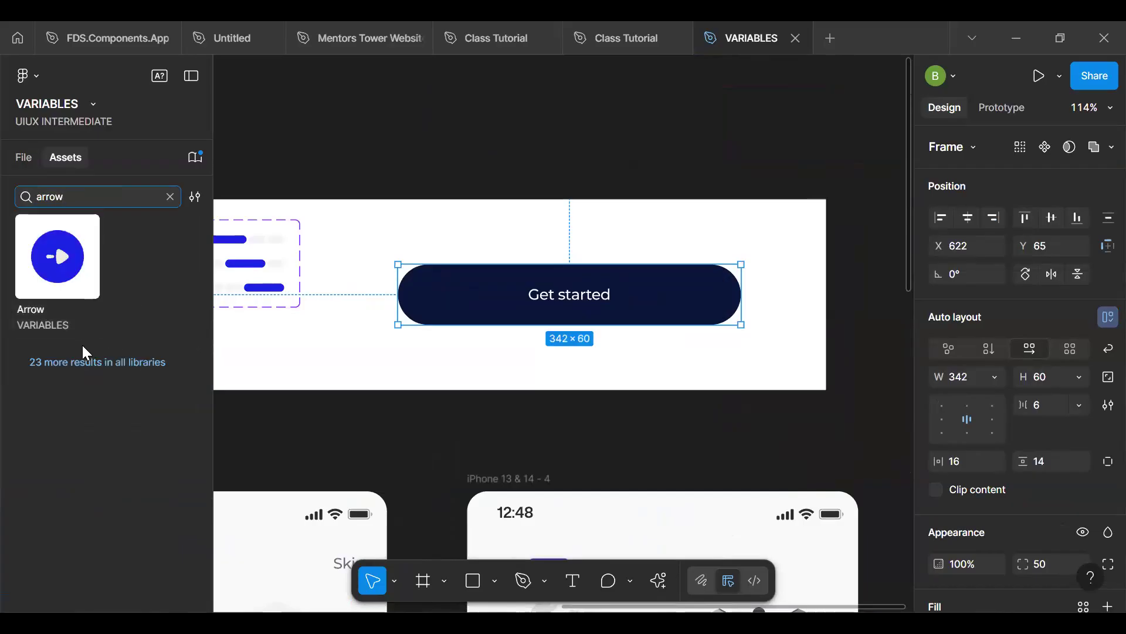
{"action": "left_click", "coordinate": [195, 159]}
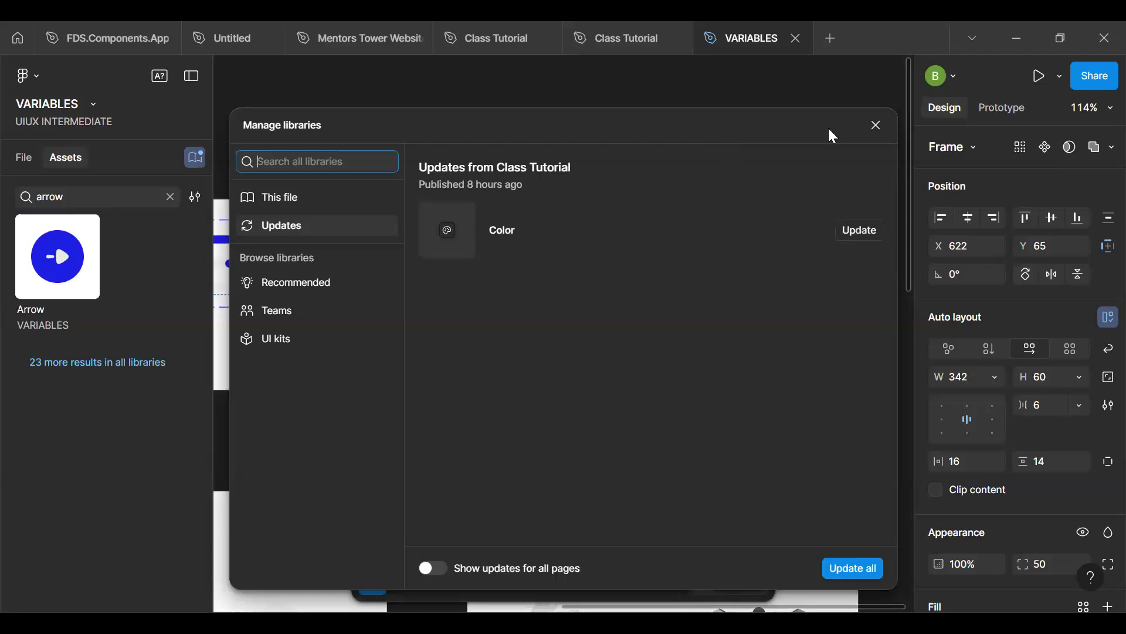
{"action": "left_click", "coordinate": [878, 124]}
{"action": "left_click", "coordinate": [195, 196]}
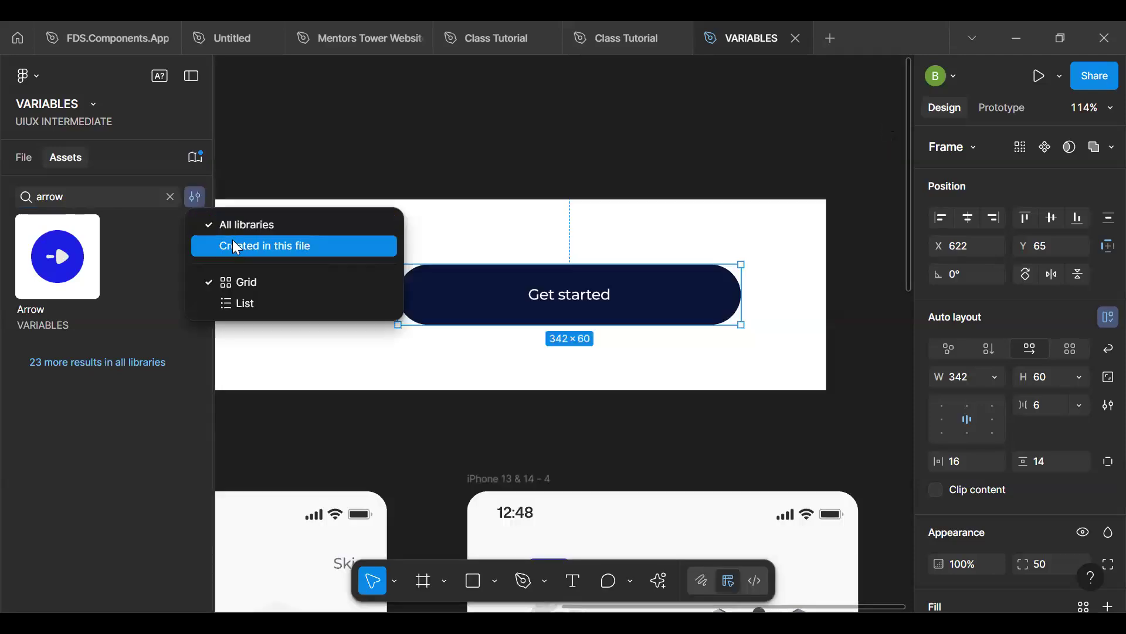
{"action": "left_click", "coordinate": [74, 365]}
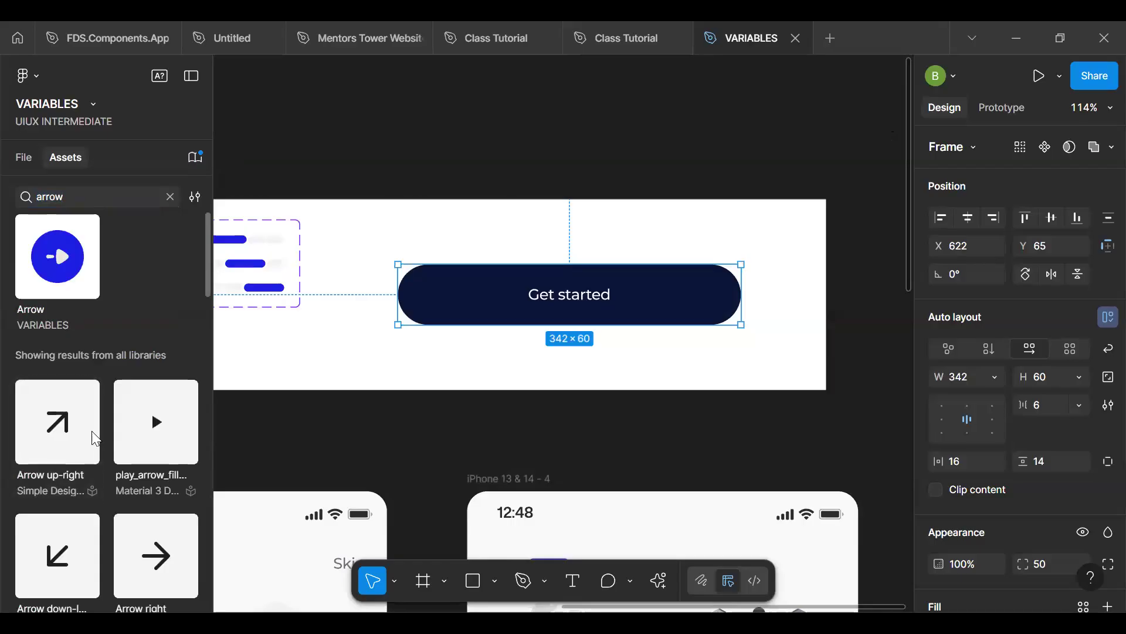
{"action": "left_click_drag", "start_coordinate": [175, 542], "coordinate": [661, 304]}
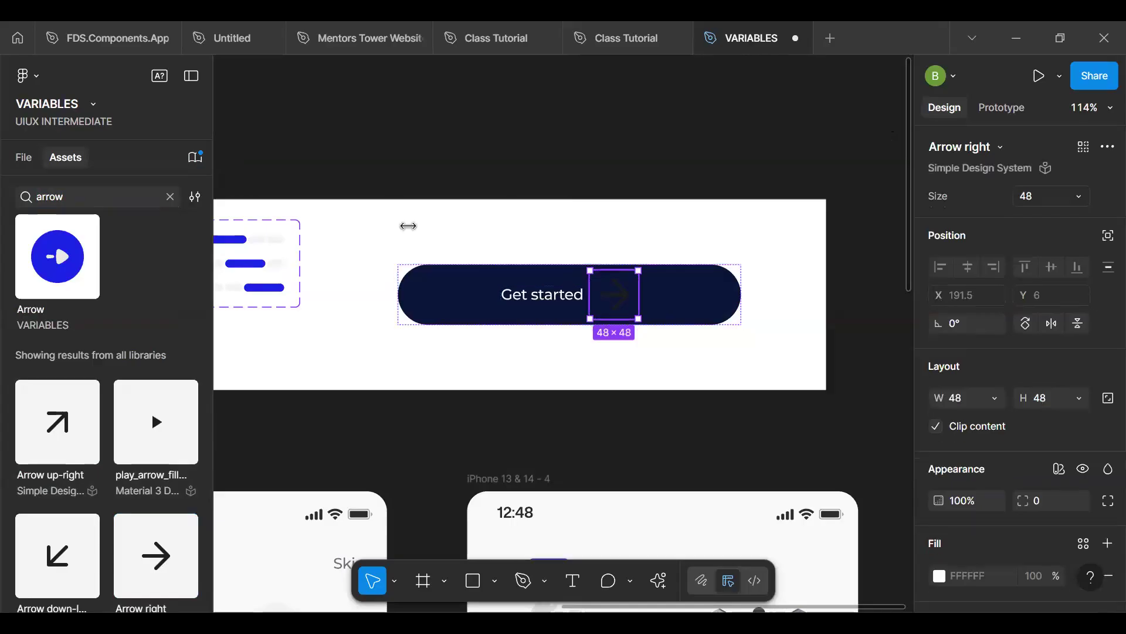
- Move the Arrow right icon out of the button into the white frame beside the Nav set and set its size to 20
{"action": "left_click_drag", "start_coordinate": [525, 254], "coordinate": [381, 228]}
{"action": "left_click", "coordinate": [617, 301]}
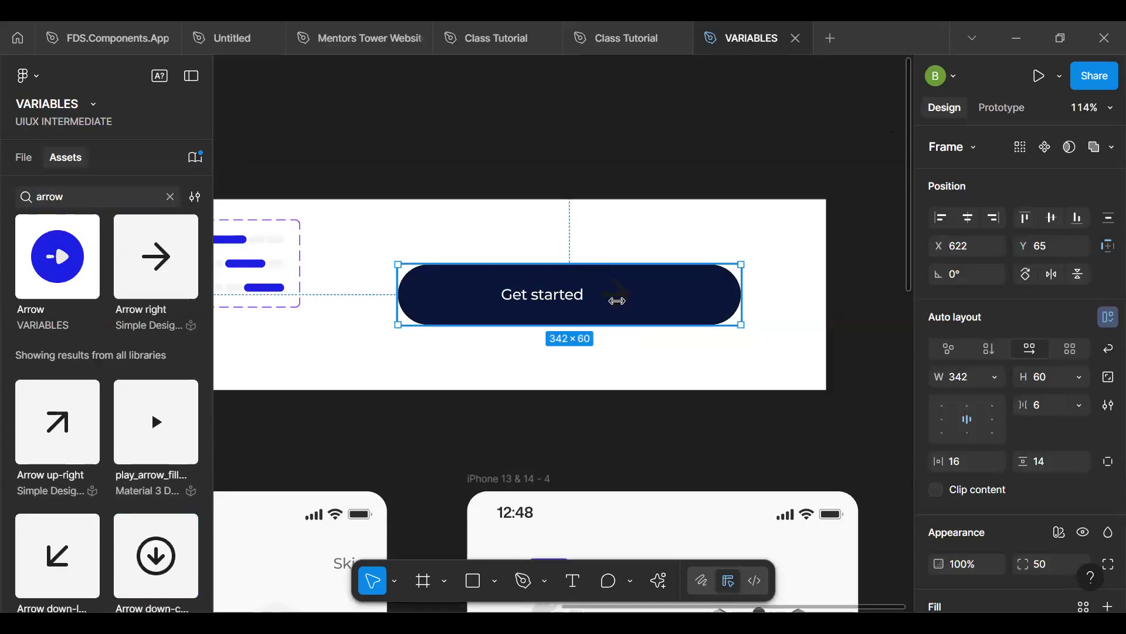
{"action": "left_click", "coordinate": [617, 300]}
{"action": "left_click_drag", "start_coordinate": [617, 300], "coordinate": [335, 230]}
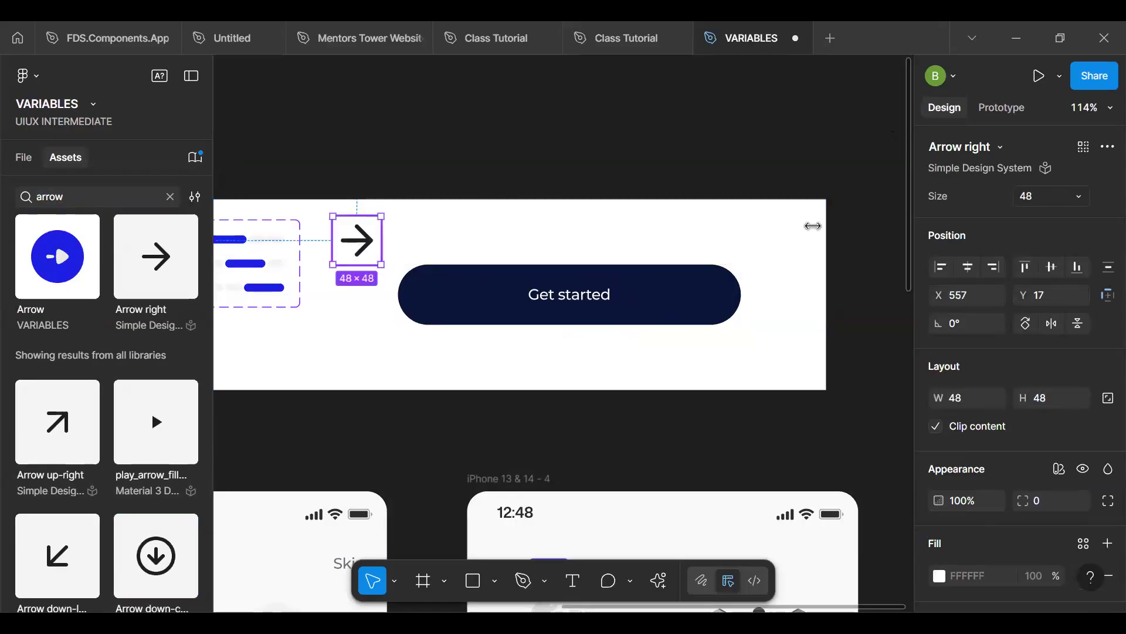
{"action": "left_click", "coordinate": [1068, 202]}
{"action": "left_click", "coordinate": [969, 130]}
- Make the Get started button's height hug its contents and set its vertical padding to 12
{"action": "left_click", "coordinate": [588, 285]}
{"action": "left_click", "coordinate": [1081, 380]}
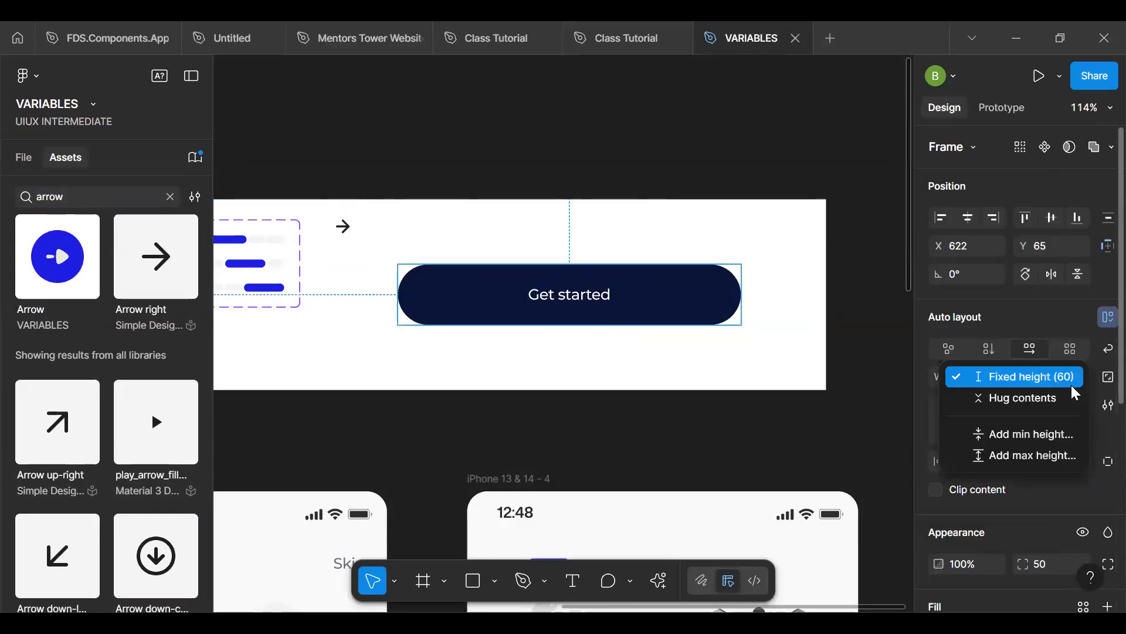
{"action": "left_click", "coordinate": [1060, 399]}
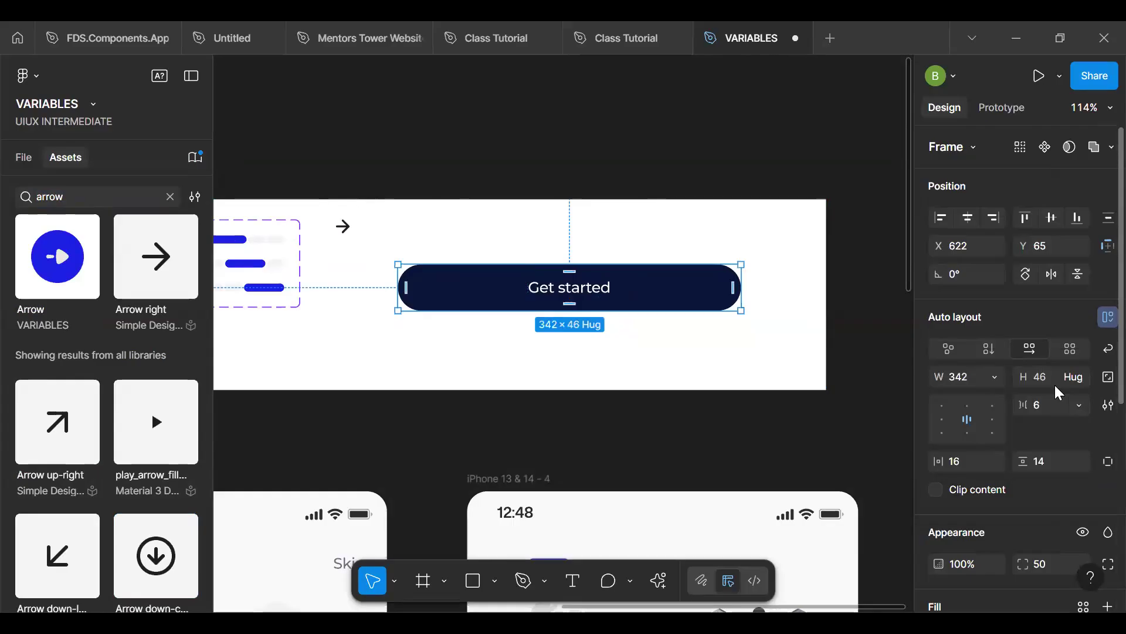
{"action": "left_click", "coordinate": [1063, 452]}
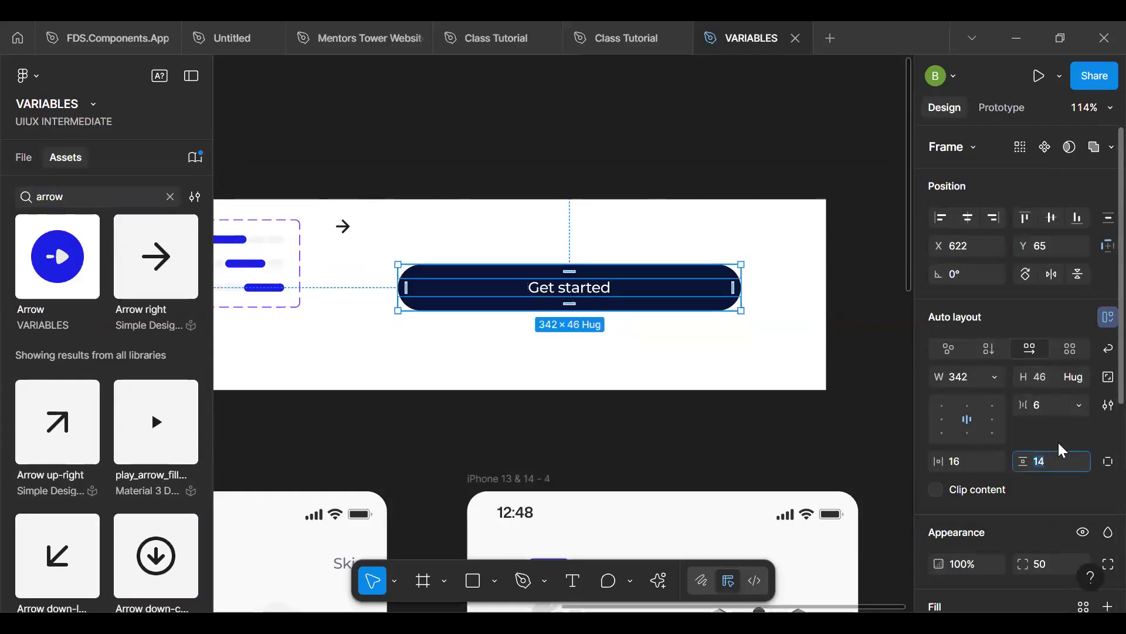
{"action": "type", "text": "12"}
{"action": "key", "text": "Return"}
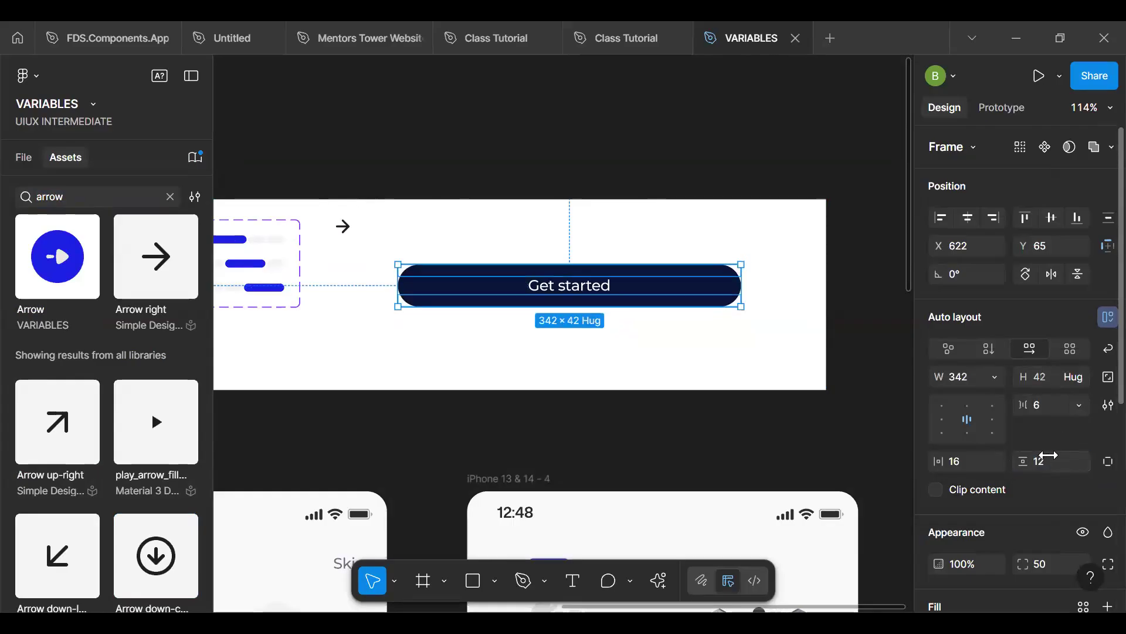
{"action": "left_click", "coordinate": [1049, 455]}
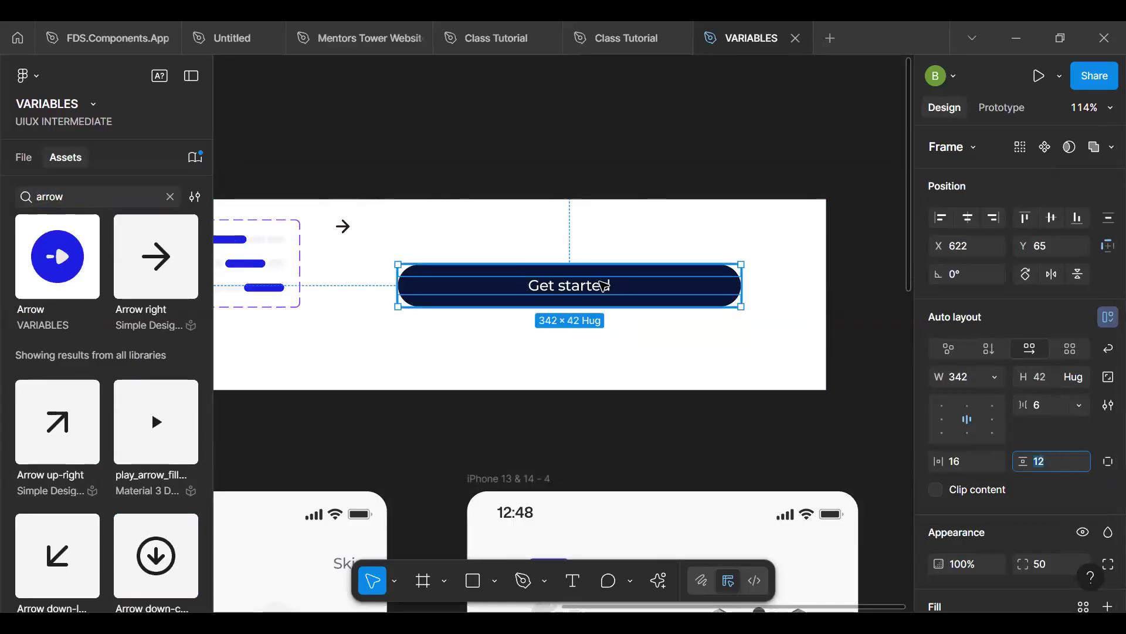
- Set the Get started label's font size to 16 and the button's vertical padding to 14
{"action": "left_click", "coordinate": [604, 285]}
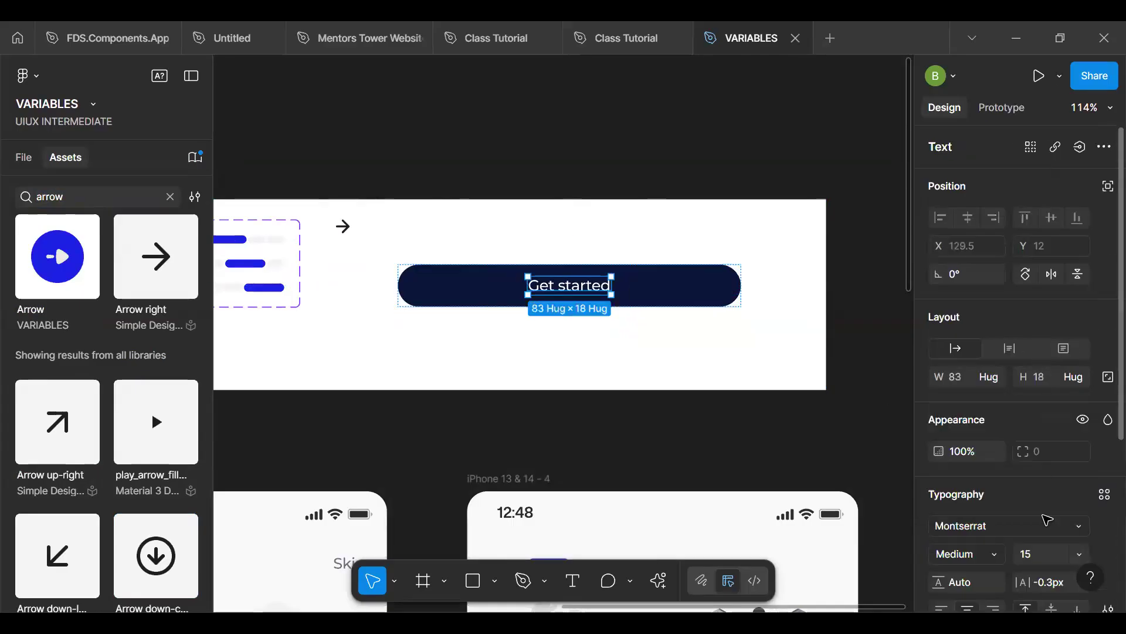
{"action": "left_click", "coordinate": [1046, 553]}
{"action": "key", "text": "Up"}
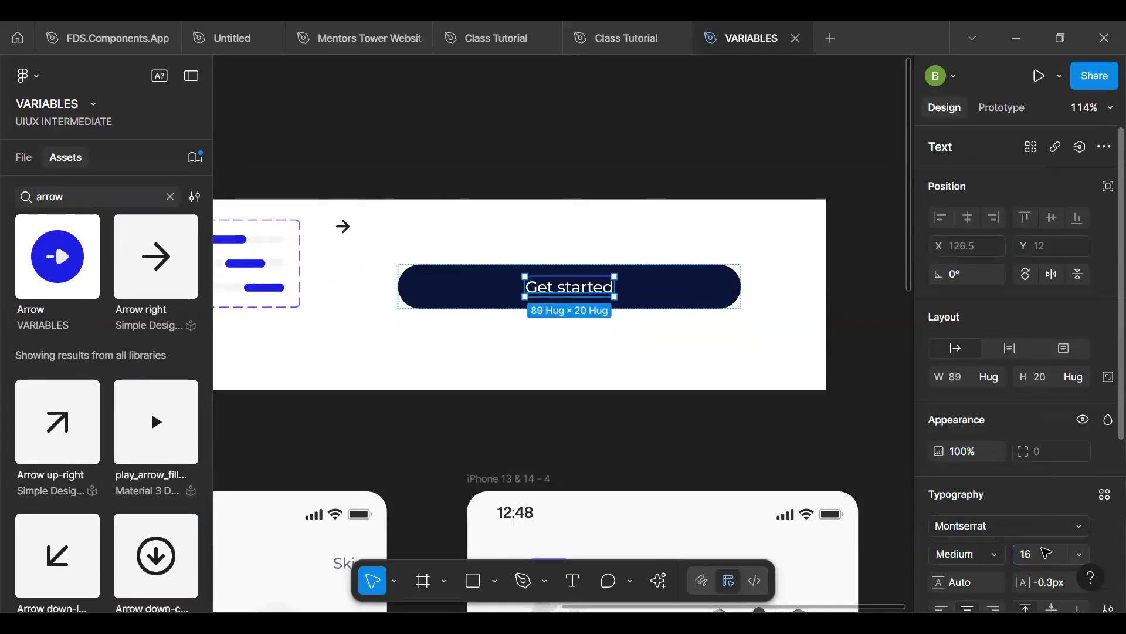
{"action": "key", "text": "Escape"}
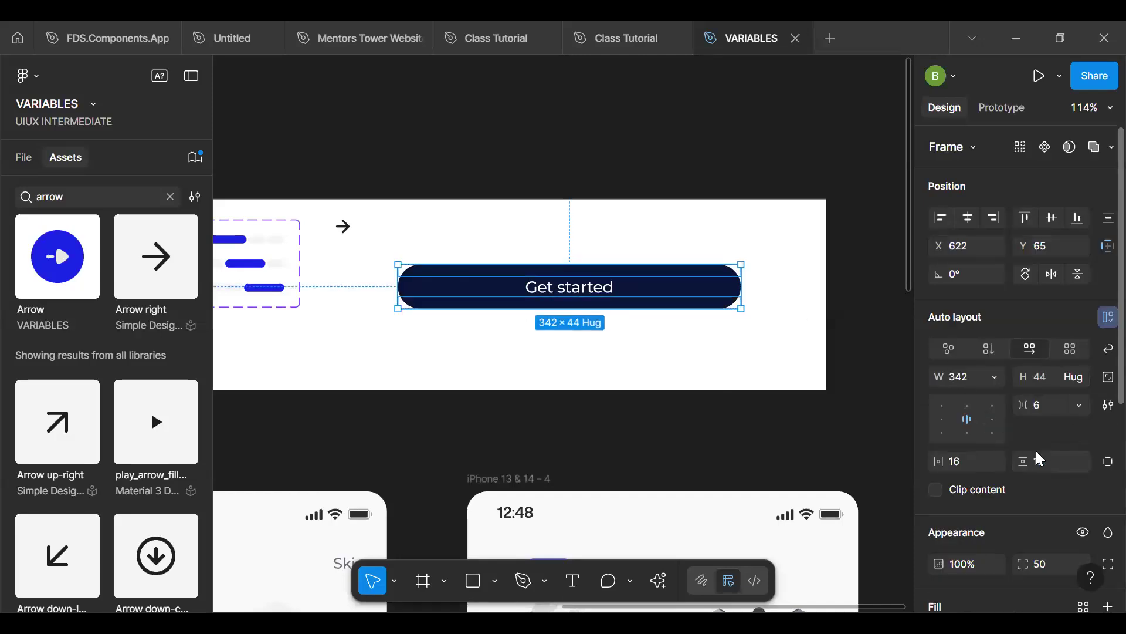
{"action": "left_click", "coordinate": [1057, 465]}
{"action": "key", "text": "Return"}
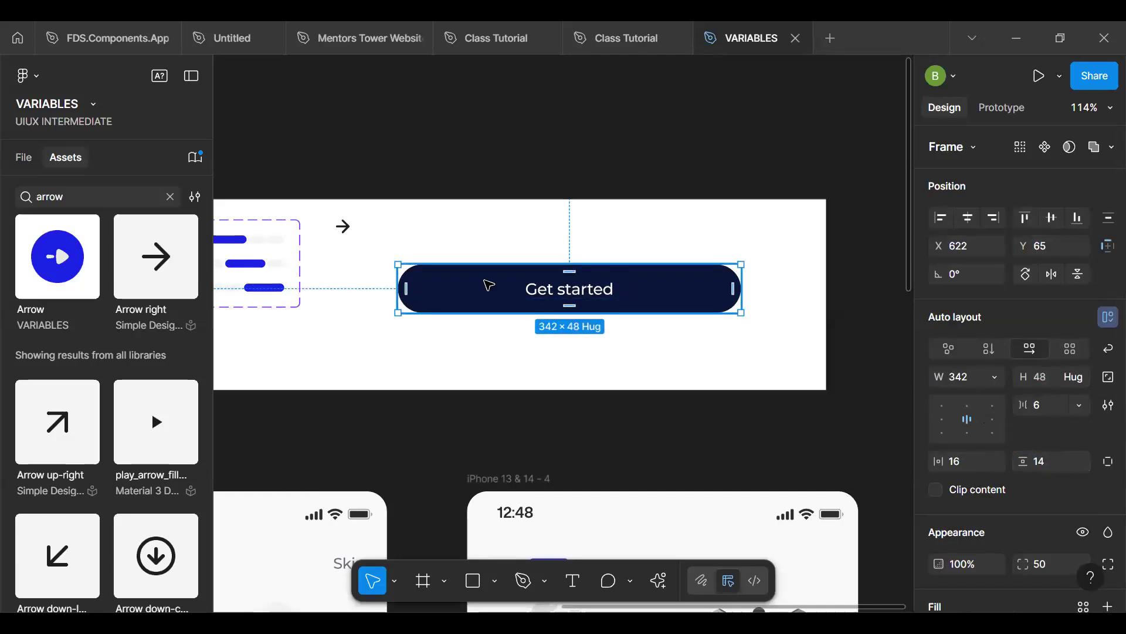
- Try placing the right arrow inside the Get started button, and move it back out into the white frame
{"action": "mouse_move", "coordinate": [340, 226]}
{"action": "left_mouse_down"}
{"action": "mouse_move", "coordinate": [655, 294]}
{"action": "mouse_move", "coordinate": [342, 216]}
{"action": "left_mouse_up"}
{"action": "left_click", "coordinate": [671, 297]}
{"action": "double_click", "coordinate": [620, 288]}
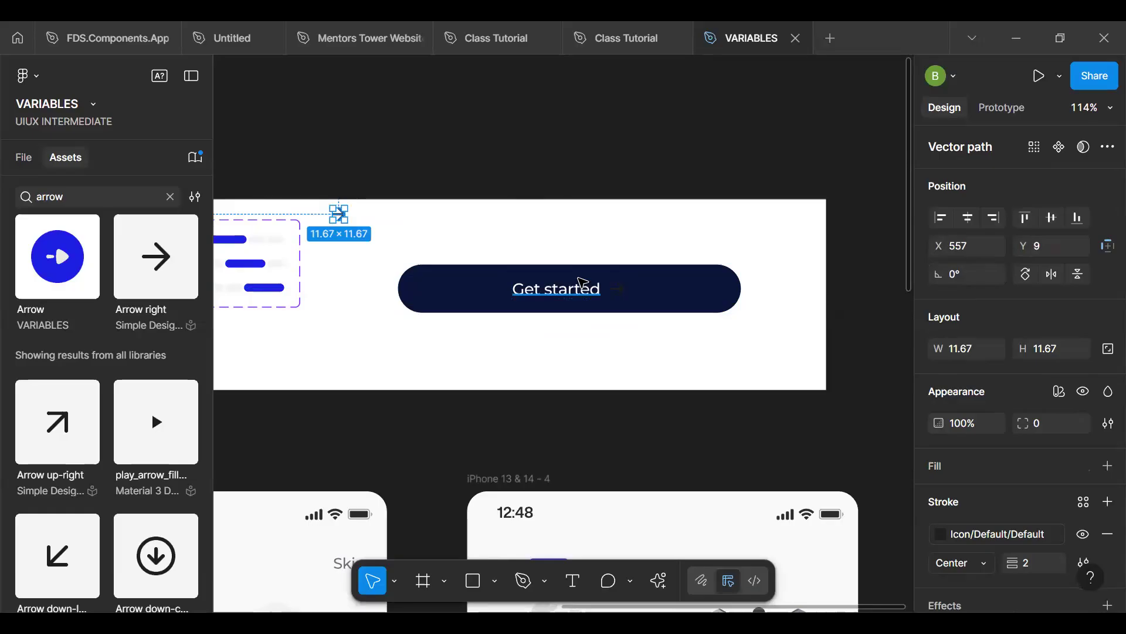
{"action": "key", "text": "ctrl+z"}
{"action": "left_click", "coordinate": [617, 291]}
{"action": "left_click", "coordinate": [620, 290]}
{"action": "left_click_drag", "start_coordinate": [621, 291], "coordinate": [333, 221]}
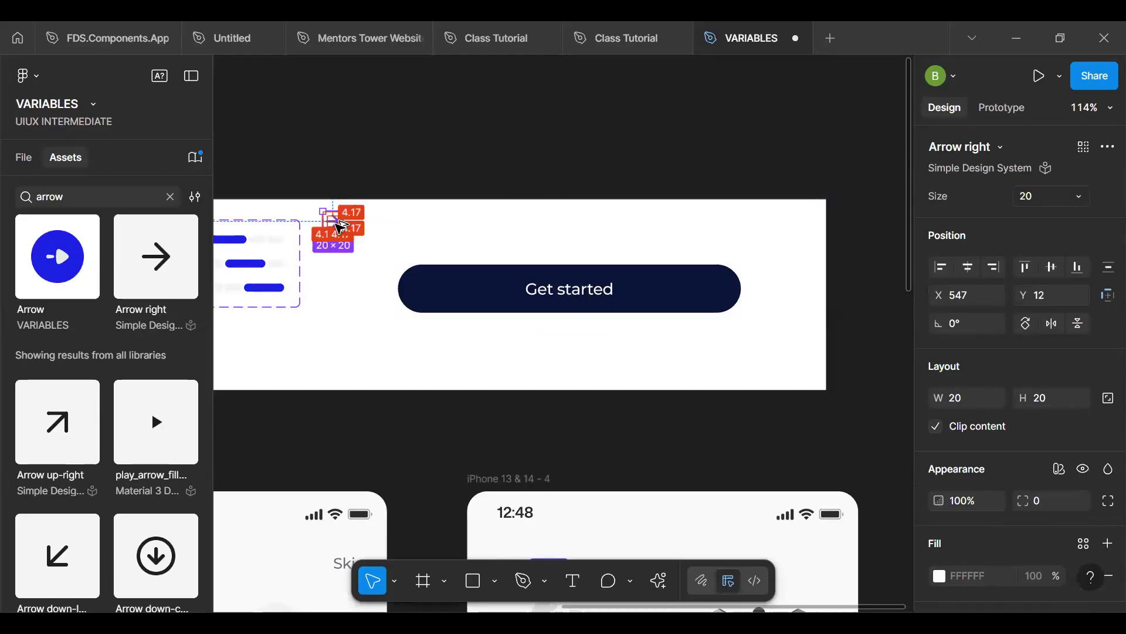
- Turn the right arrow into a component and add an instance of it after the label in the Get started button
{"action": "key", "text": "ctrl+alt+k"}
{"action": "left_click", "coordinate": [492, 270]}
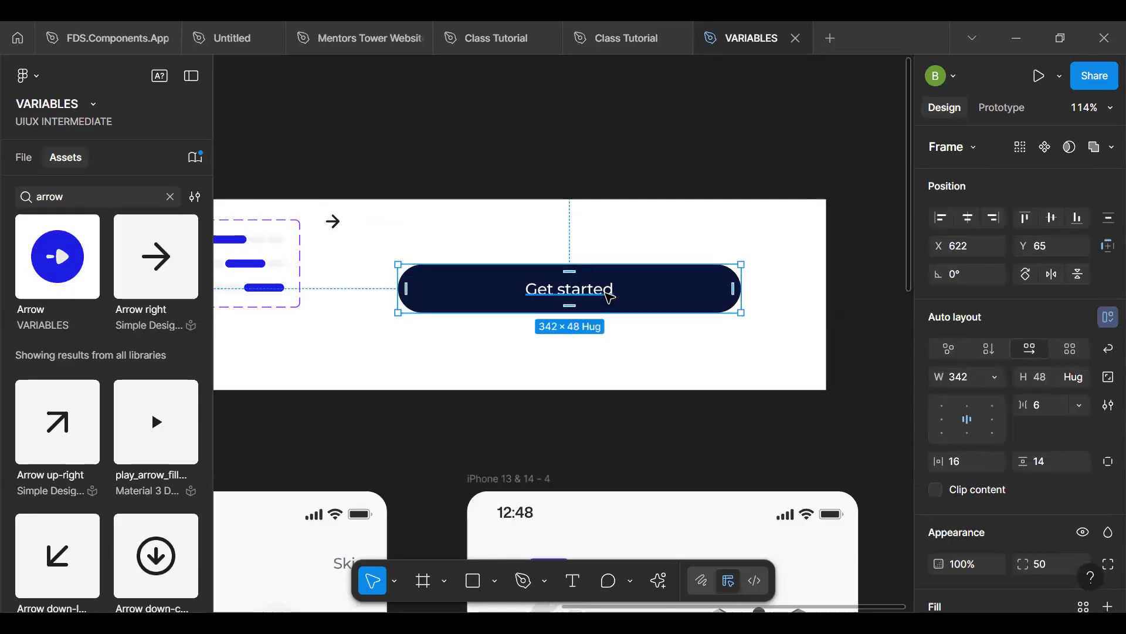
{"action": "key", "text": "ctrl+v"}
{"action": "left_click", "coordinate": [679, 284]}
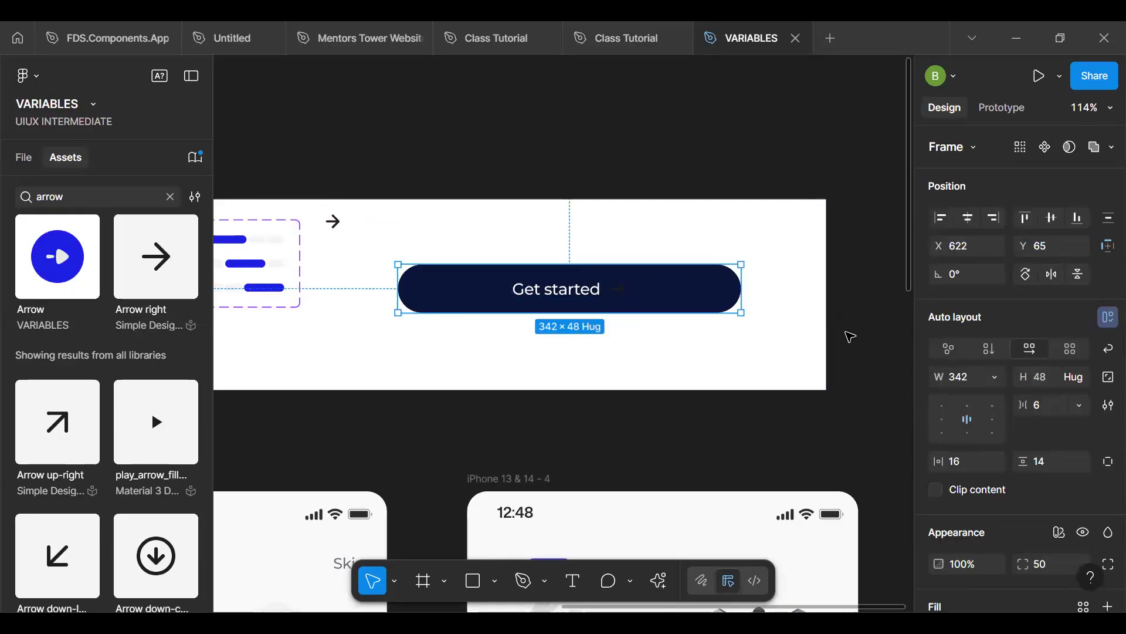
- Apply the Icon/On - Action color variable to the main Arrow right component
{"action": "left_click", "coordinate": [332, 221]}
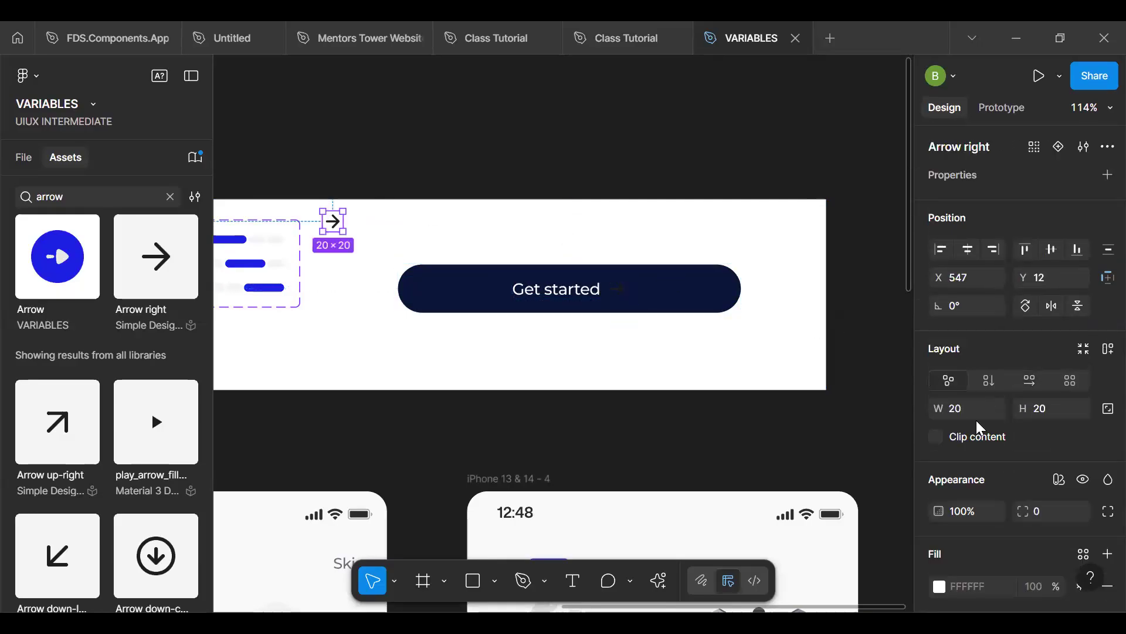
{"action": "scroll", "coordinate": [981, 429], "scroll_direction": "down", "scroll_amount": 5}
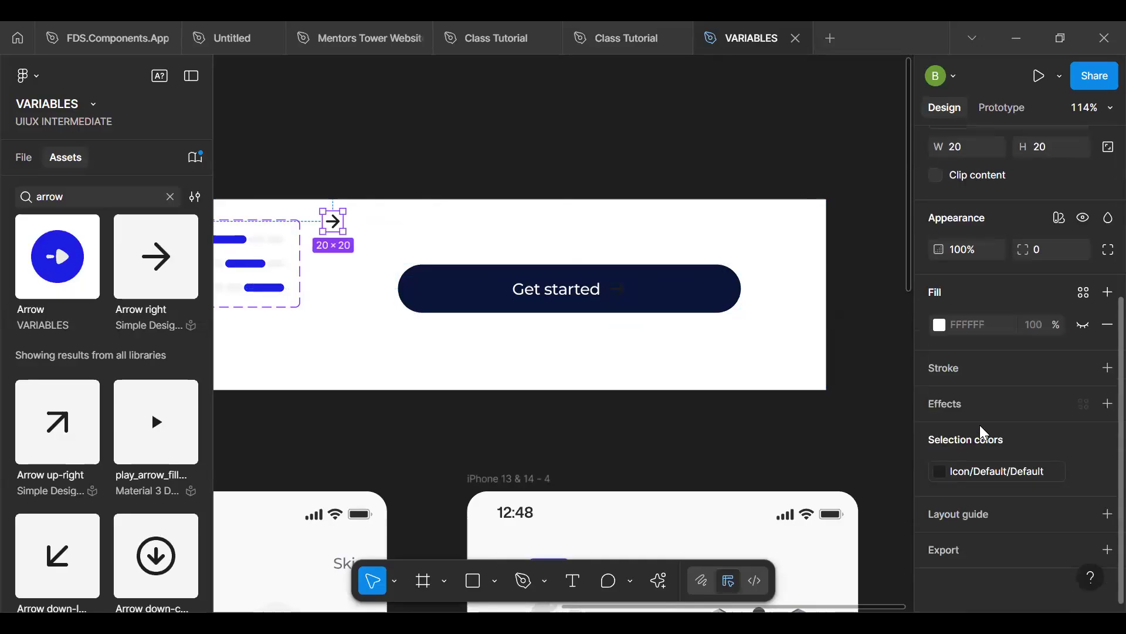
{"action": "left_click", "coordinate": [998, 472]}
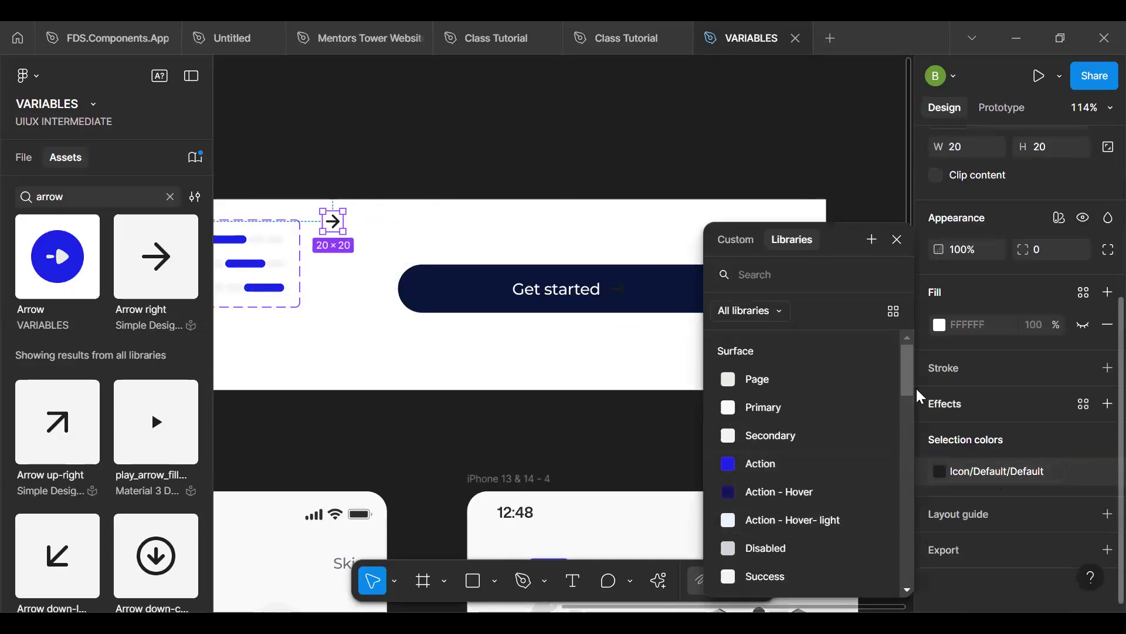
{"action": "left_click_drag", "start_coordinate": [907, 380], "coordinate": [909, 500]}
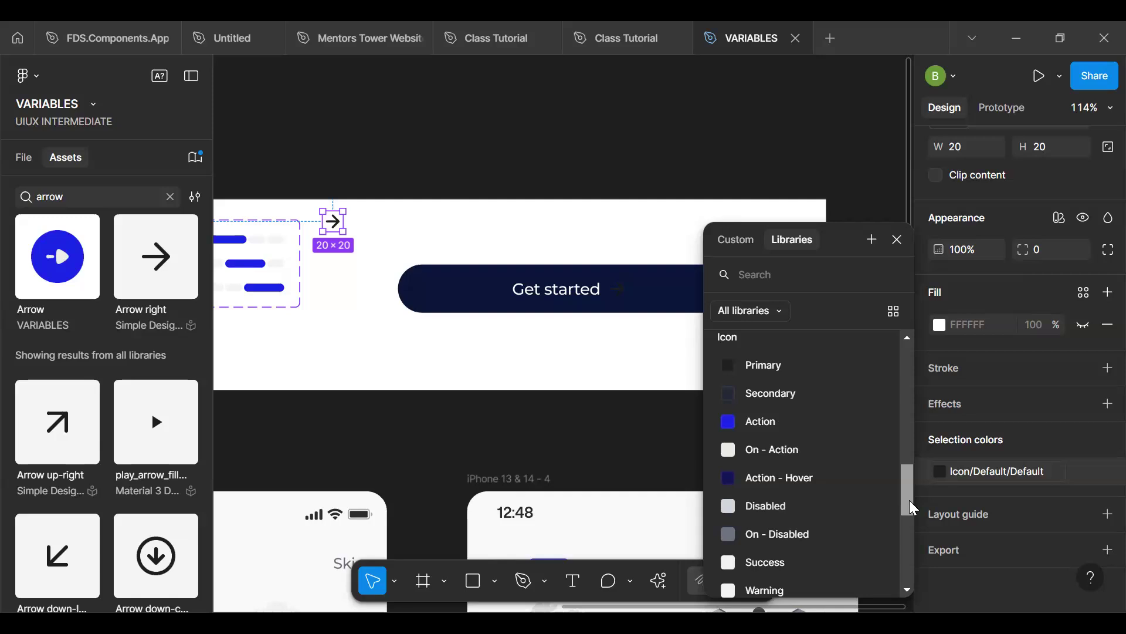
{"action": "left_click", "coordinate": [784, 452]}
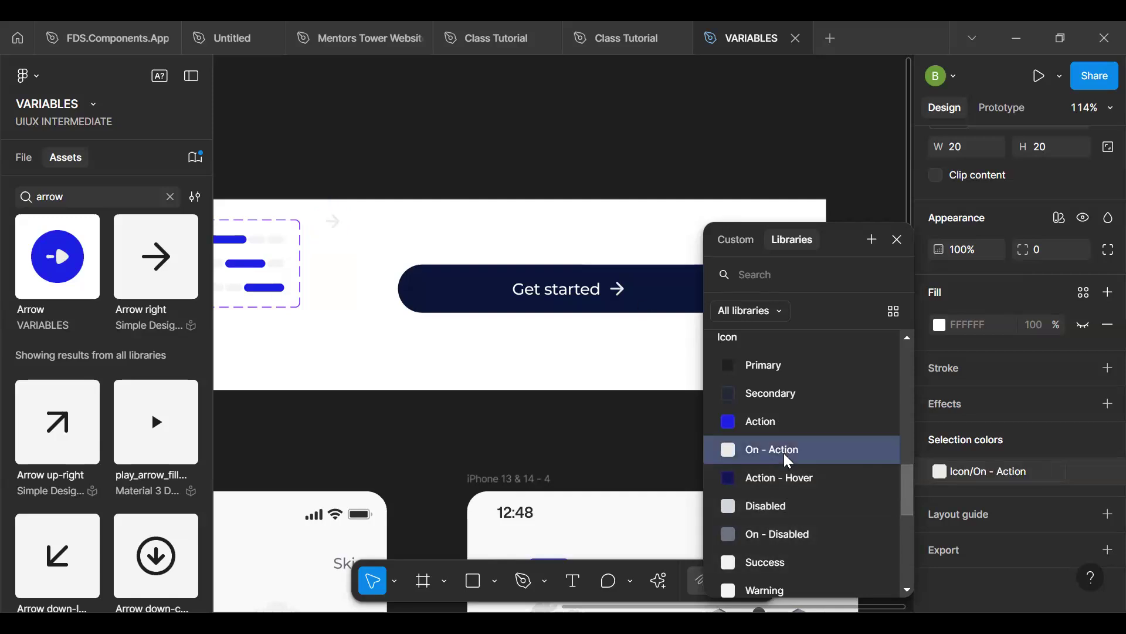
- Change the Get started label's fill to the Text/On - Action color variable
{"action": "left_click", "coordinate": [643, 311]}
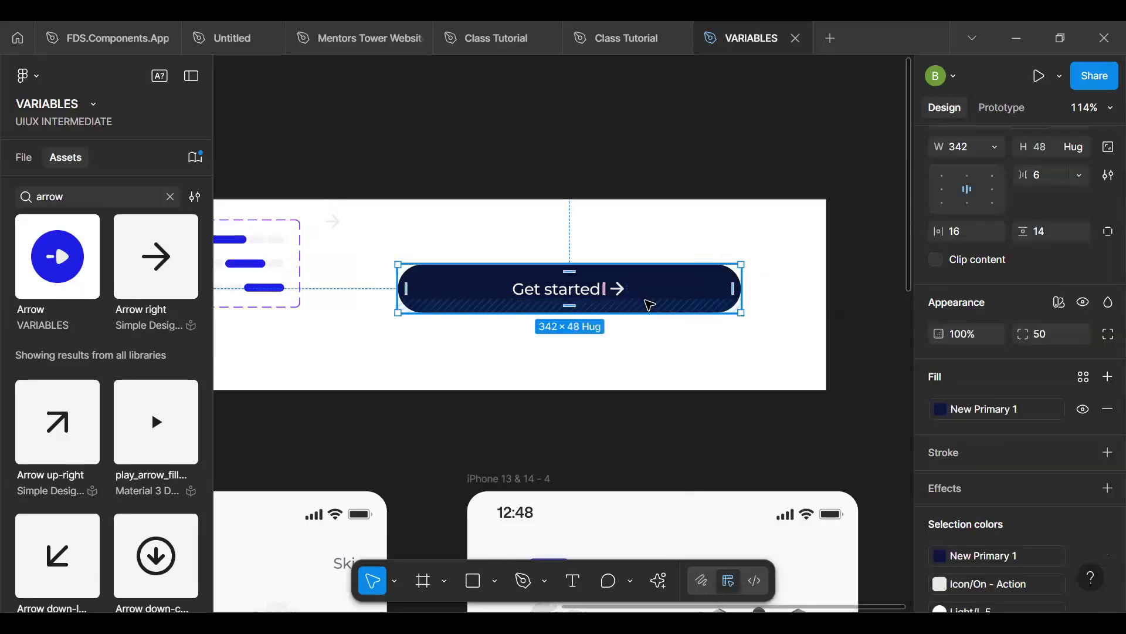
{"action": "double_click", "coordinate": [562, 296]}
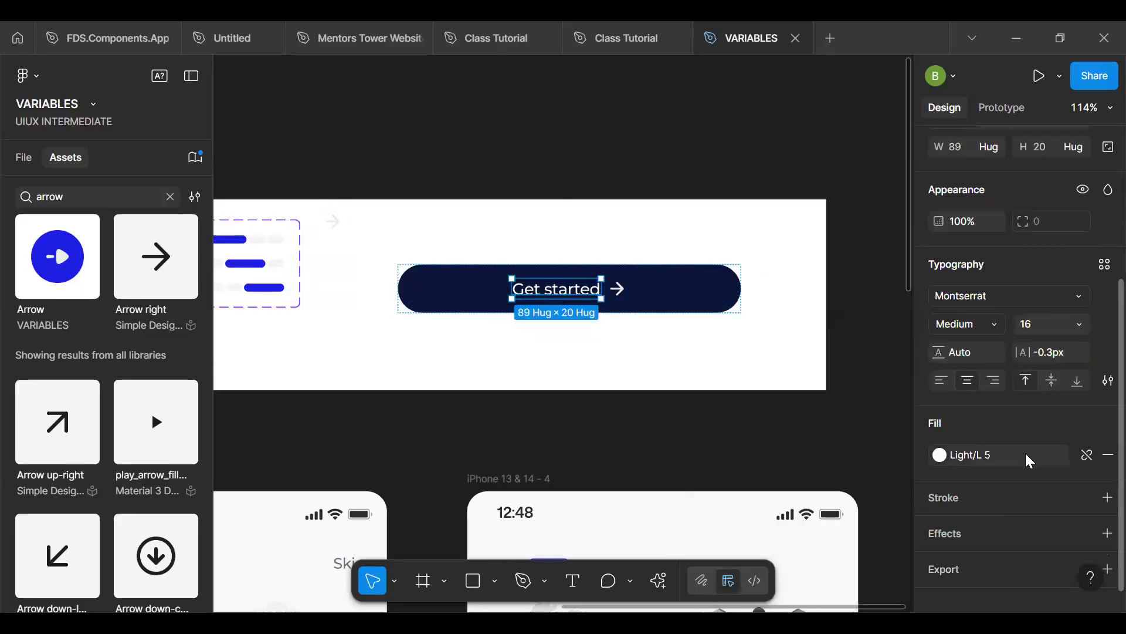
{"action": "left_click", "coordinate": [940, 455]}
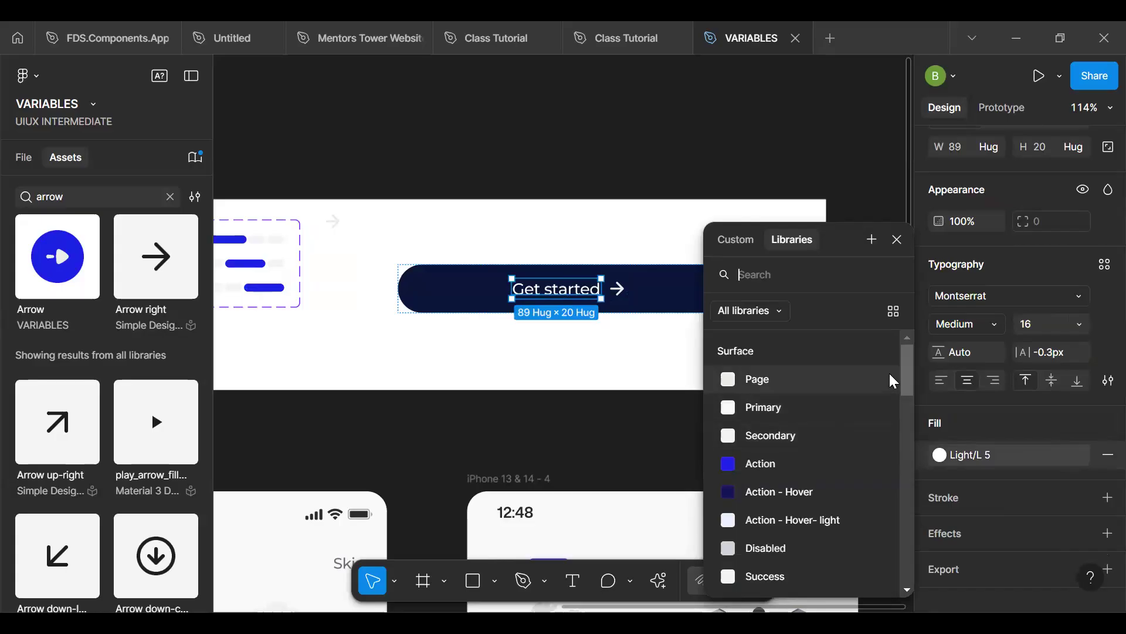
{"action": "left_click_drag", "start_coordinate": [907, 366], "coordinate": [904, 433]}
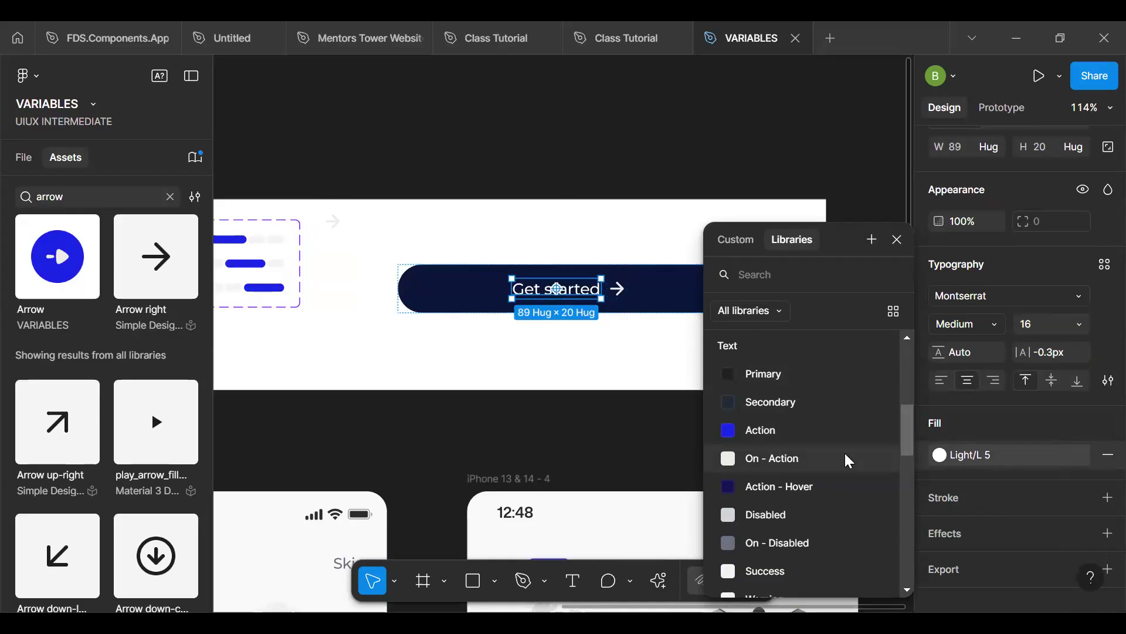
{"action": "left_click", "coordinate": [816, 458]}
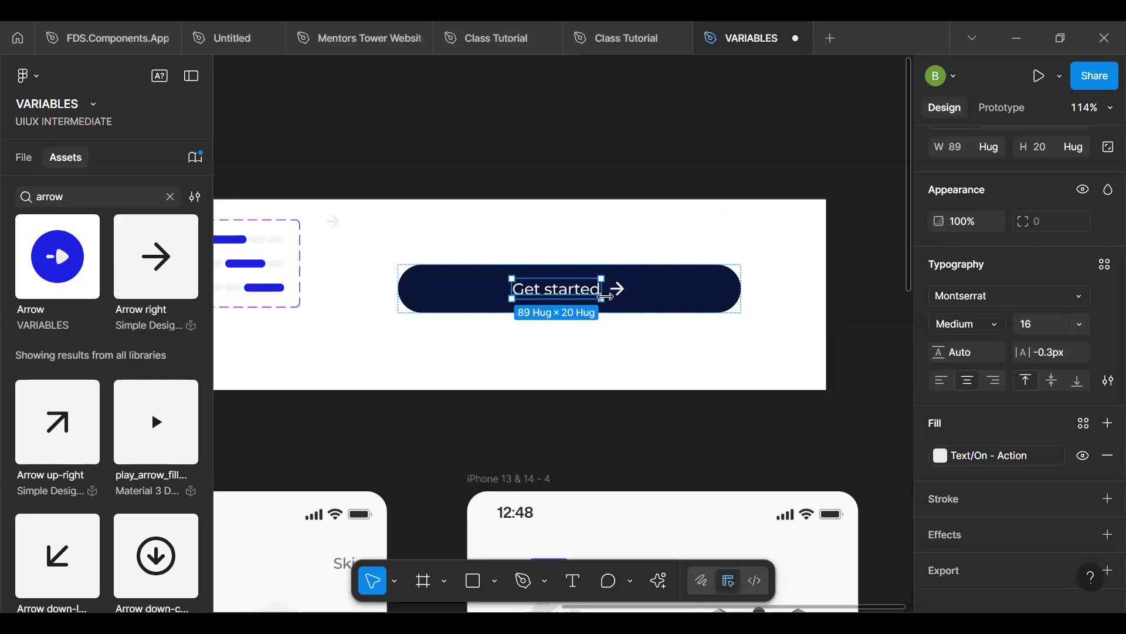
- Apply the Surface/Action color variable to the Get started button's fill and turn the button into a component near the white frame's upper edge
{"action": "left_click", "coordinate": [660, 306]}
{"action": "left_click", "coordinate": [940, 408]}
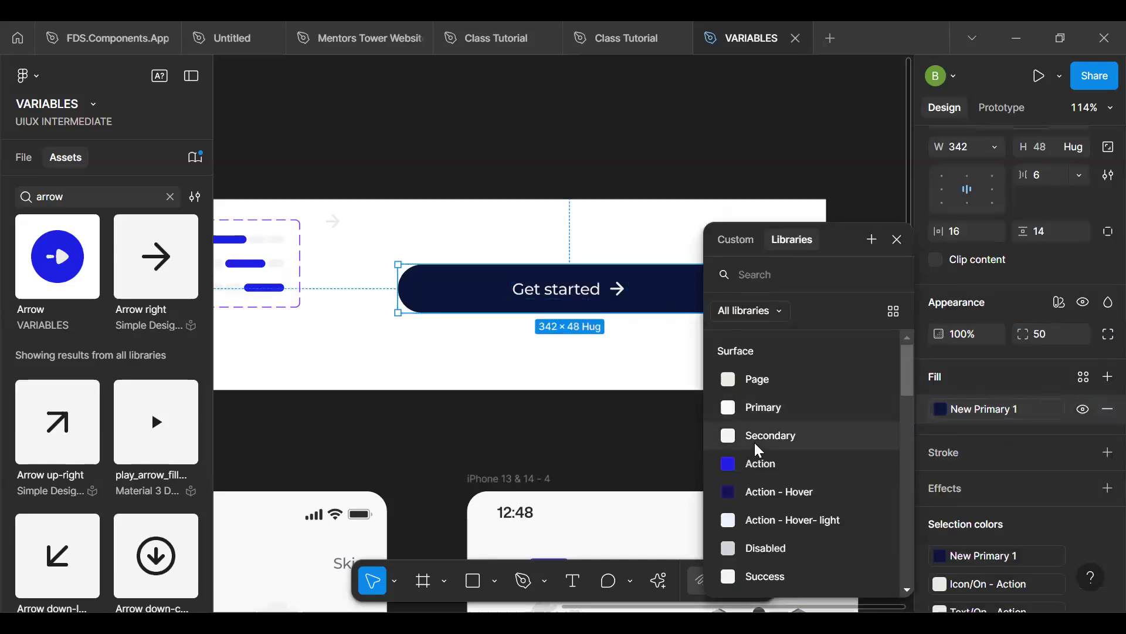
{"action": "left_click", "coordinate": [769, 464]}
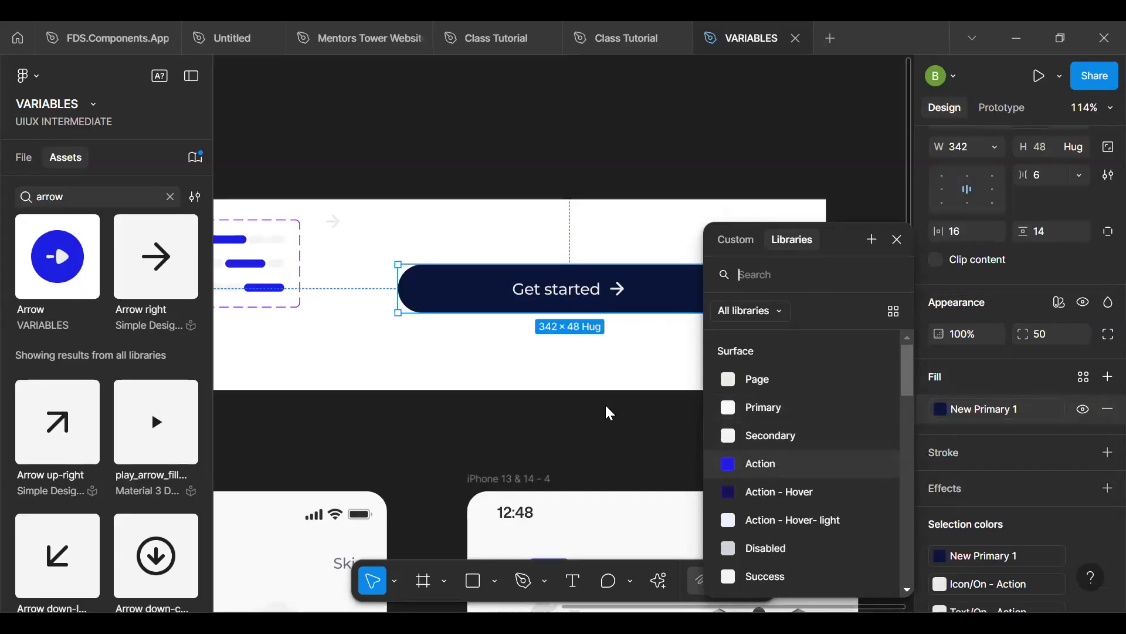
{"action": "left_click_drag", "start_coordinate": [651, 303], "coordinate": [651, 248]}
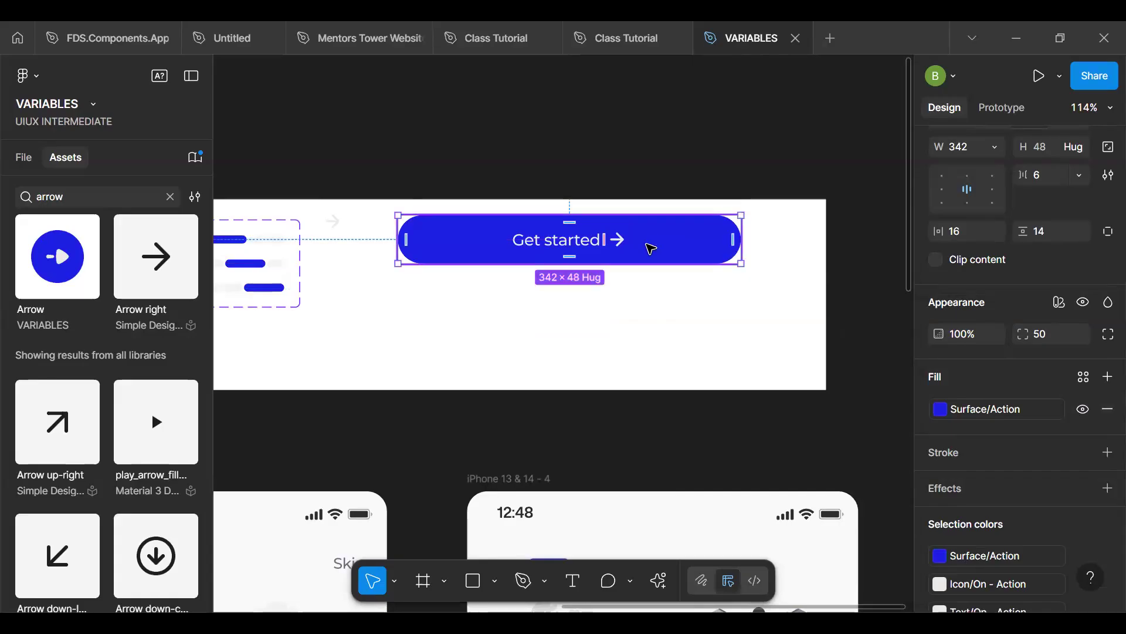
- Replace the Get started button on the iPhone 13 & 14 - 4 screen with an instance of the new button component
{"action": "scroll", "coordinate": [640, 261], "scroll_direction": "down", "scroll_amount": 10}
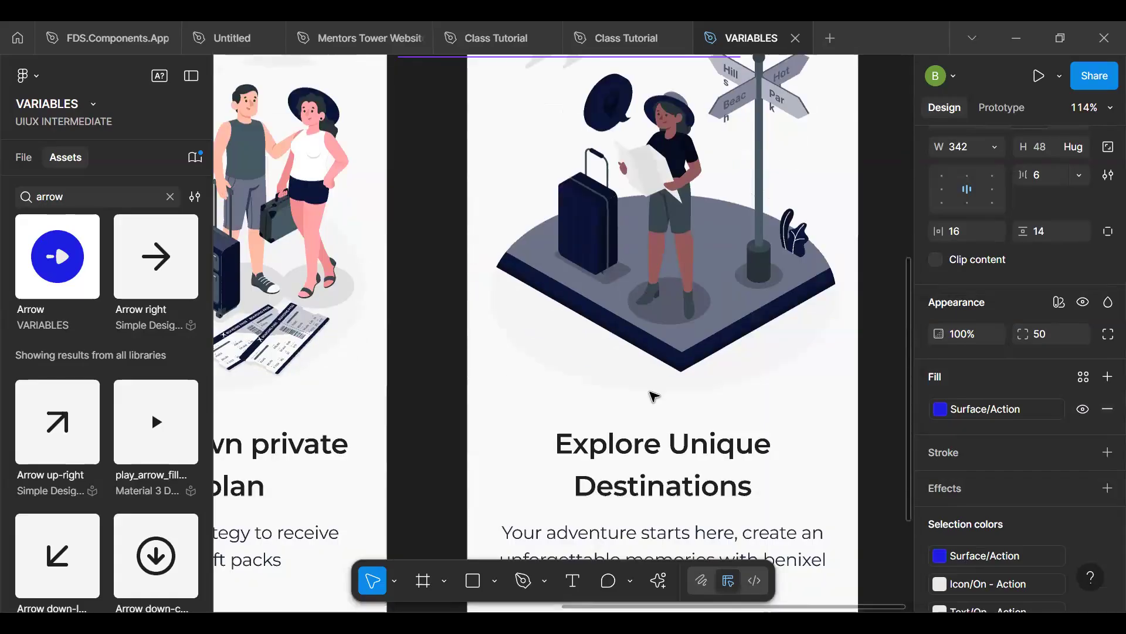
{"action": "left_click", "coordinate": [665, 477]}
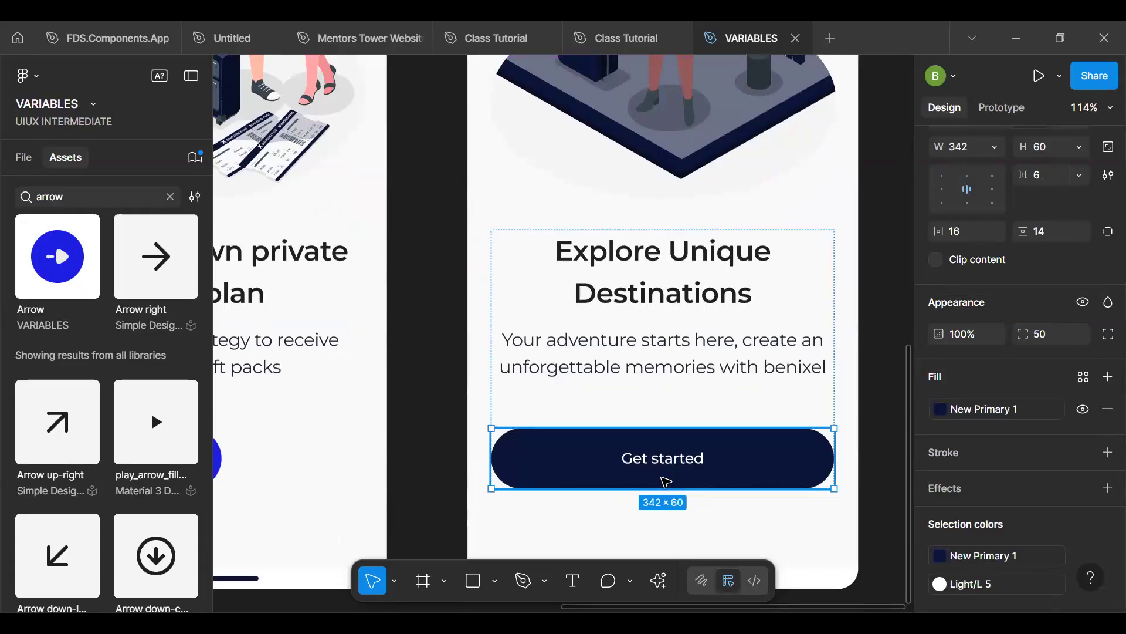
{"action": "left_click", "coordinate": [663, 478]}
{"action": "key", "text": "ctrl+shift+r"}
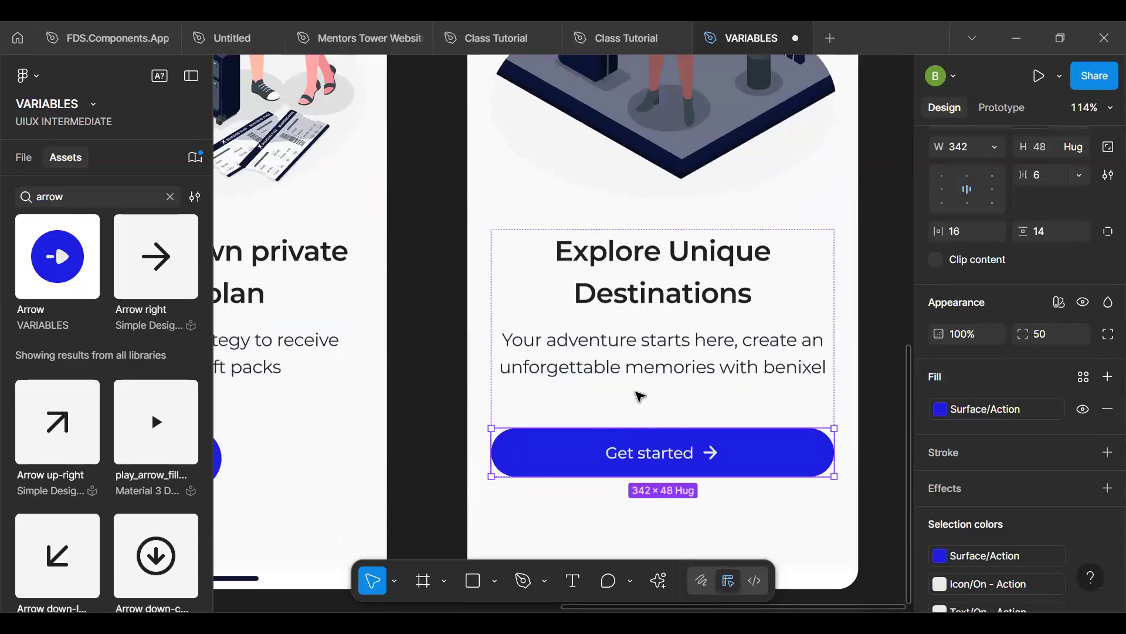
{"action": "left_click", "coordinate": [635, 391]}
- Move the white frame holding the components farther to the right above the phone screens
{"action": "scroll", "coordinate": [639, 395], "scroll_direction": "down", "scroll_amount": 5}
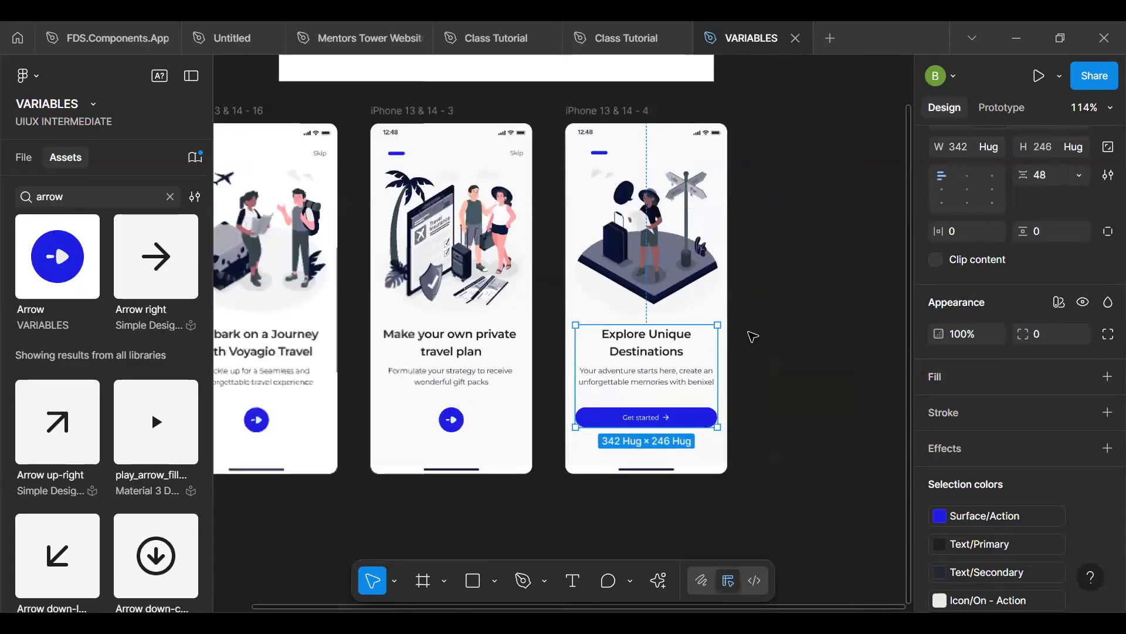
{"action": "left_click", "coordinate": [629, 154]}
{"action": "left_click_drag", "start_coordinate": [479, 101], "coordinate": [761, 81]}
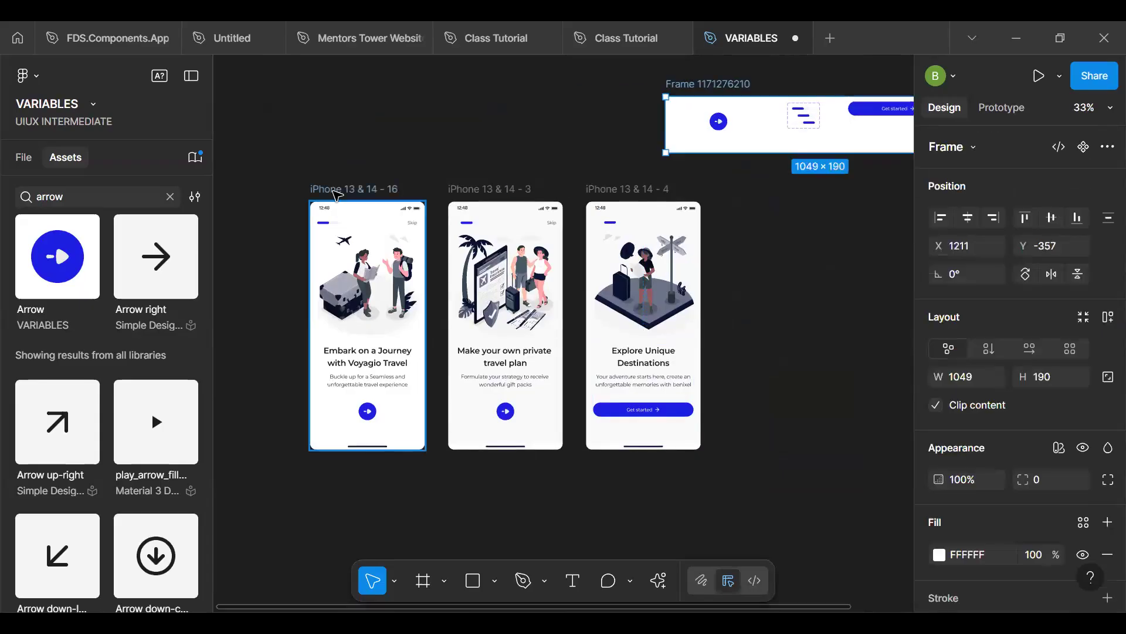
- Apply the Surface/Page color variable to the fill of all three iPhone onboarding frames together
{"action": "left_click", "coordinate": [405, 189]}
{"action": "left_click", "coordinate": [467, 199], "text": "shift"}
{"action": "left_click", "coordinate": [616, 190], "text": "shift"}
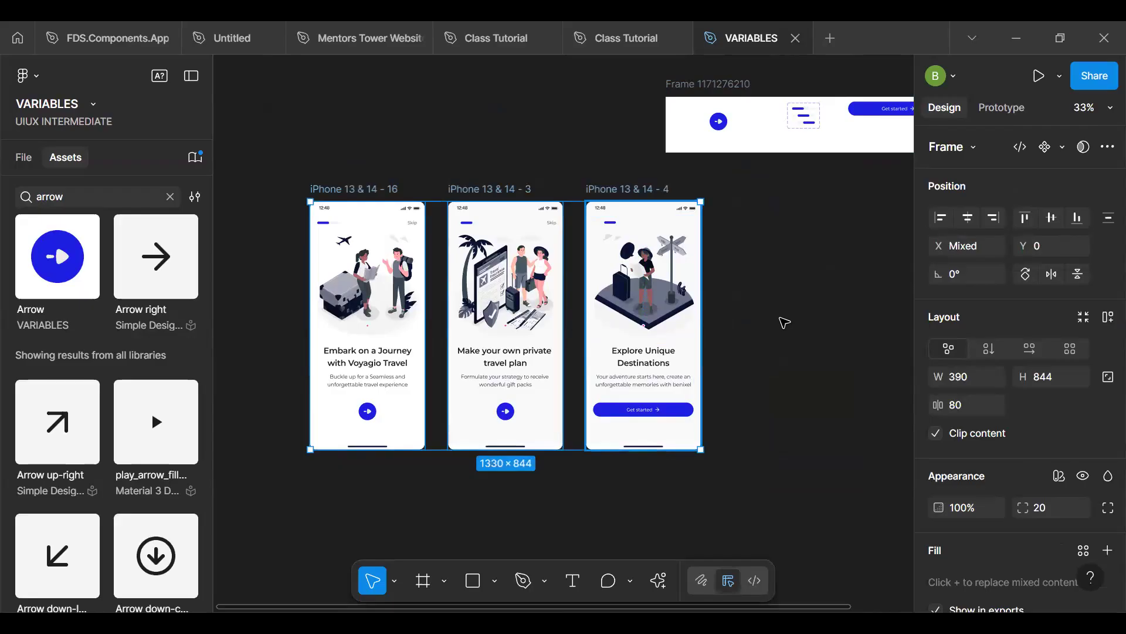
{"action": "scroll", "coordinate": [972, 452], "scroll_direction": "down", "scroll_amount": 6}
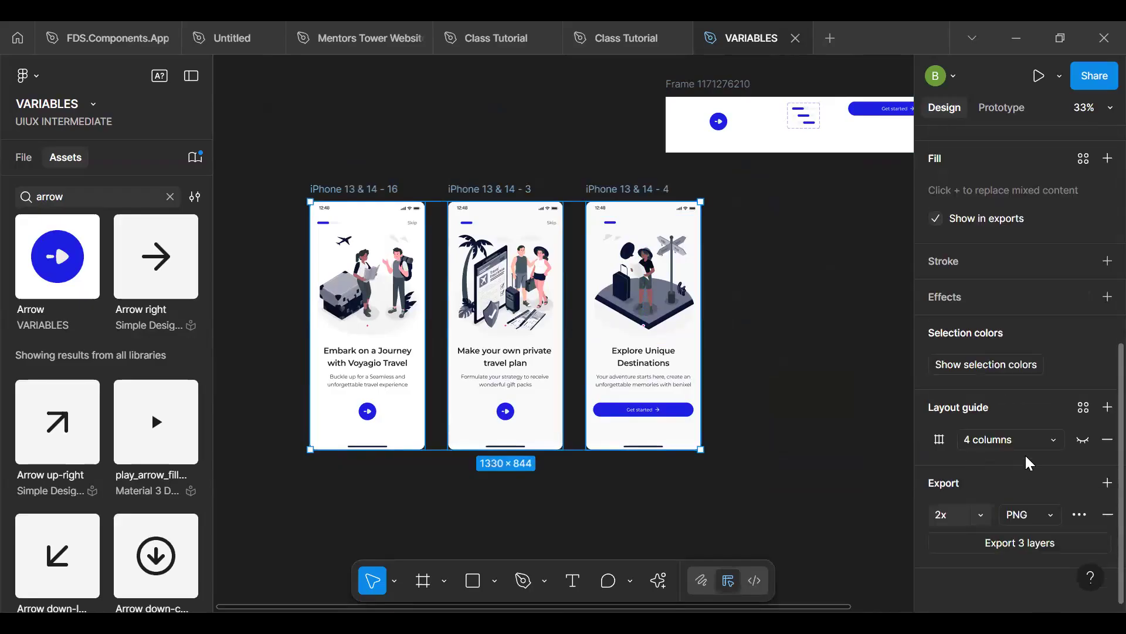
{"action": "left_click", "coordinate": [1084, 158]}
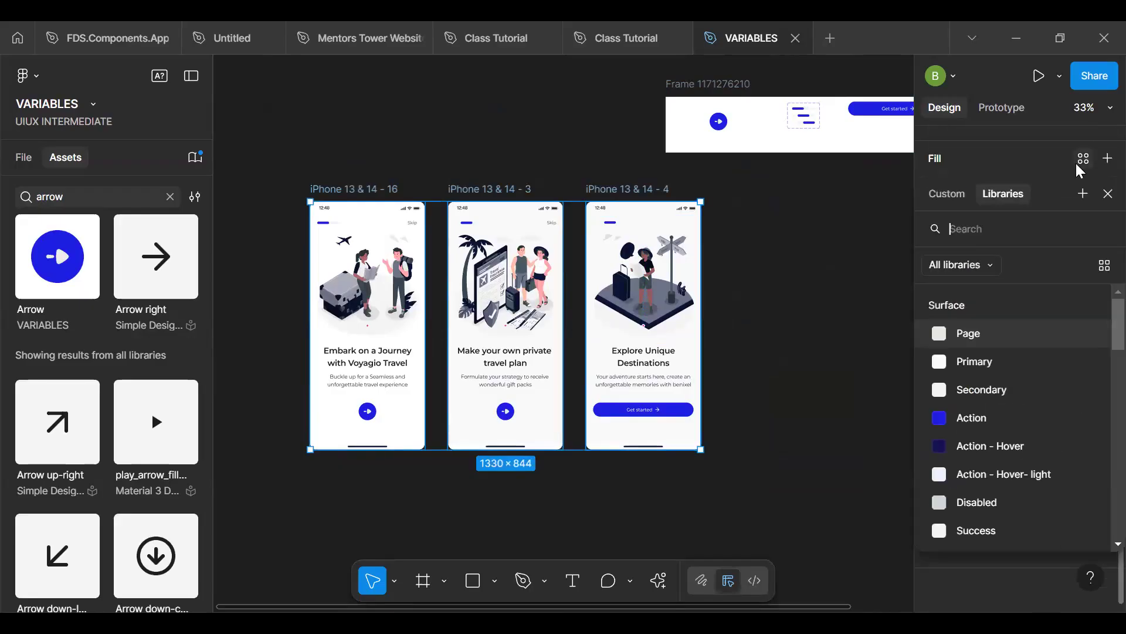
{"action": "left_click", "coordinate": [969, 332]}
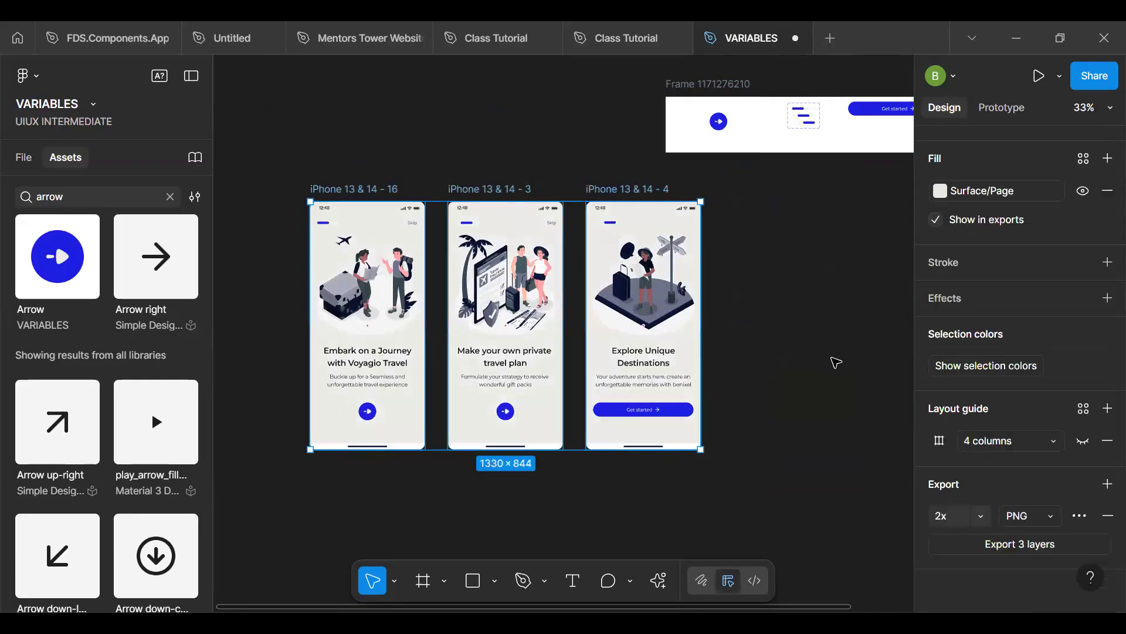
{"action": "left_click", "coordinate": [784, 397]}
- Examine the page background on the screens and trace the Surface/Page color through the Brand, Alias and Mapped variable collections
{"action": "scroll", "coordinate": [429, 325], "scroll_direction": "up", "scroll_amount": 1}
{"action": "scroll", "coordinate": [429, 325], "scroll_direction": "up", "scroll_amount": 3}
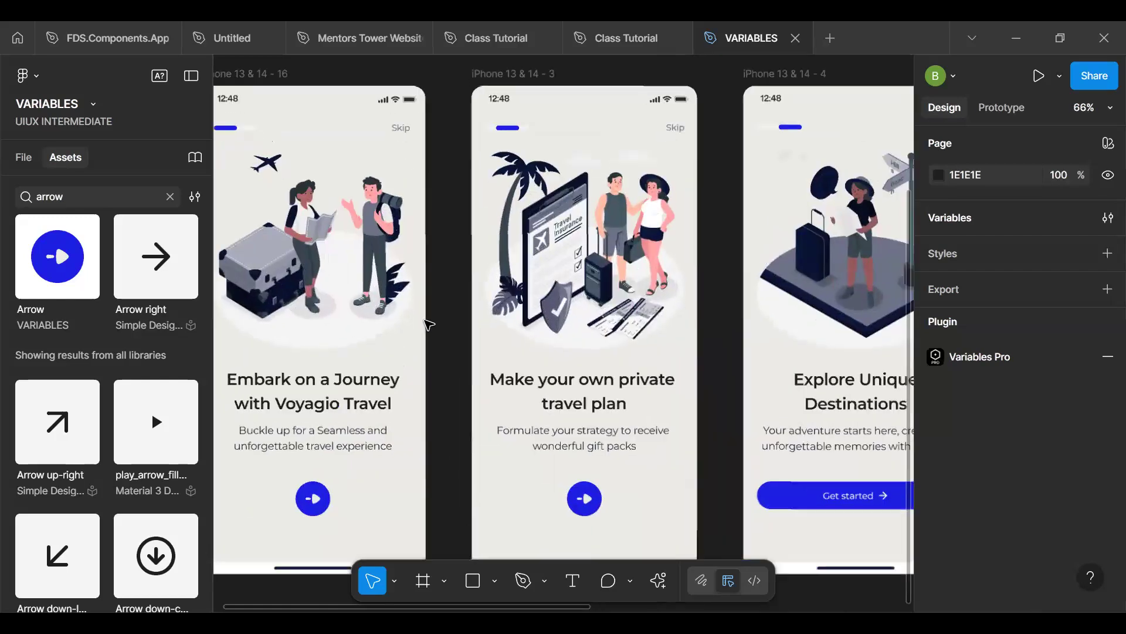
{"action": "scroll", "coordinate": [429, 324], "scroll_direction": "down", "scroll_amount": 4}
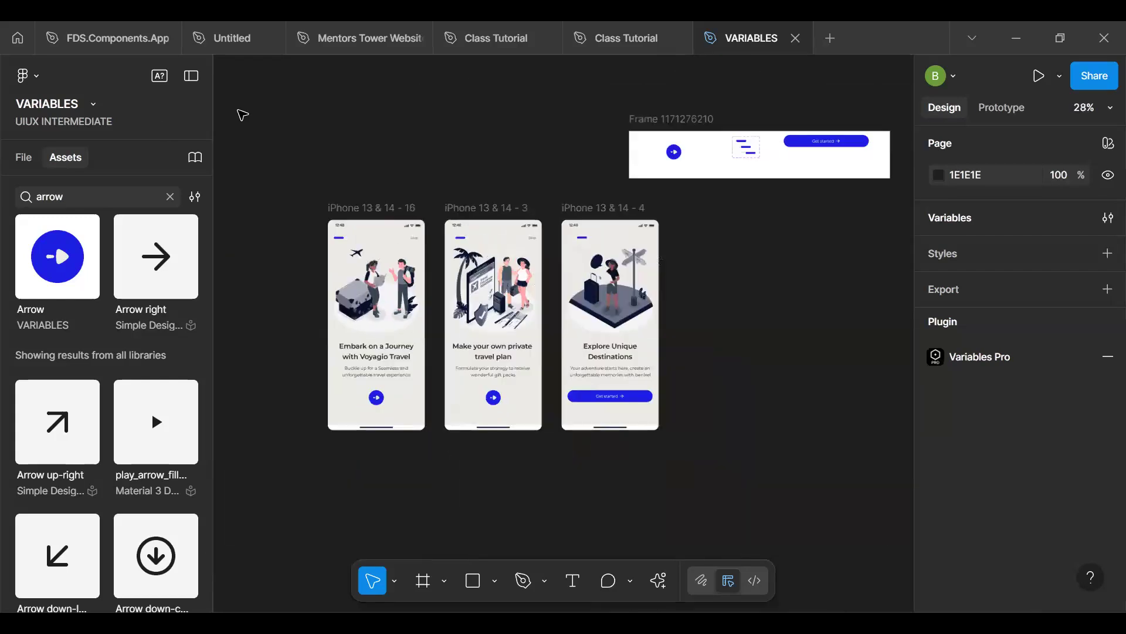
{"action": "left_click", "coordinate": [1104, 220]}
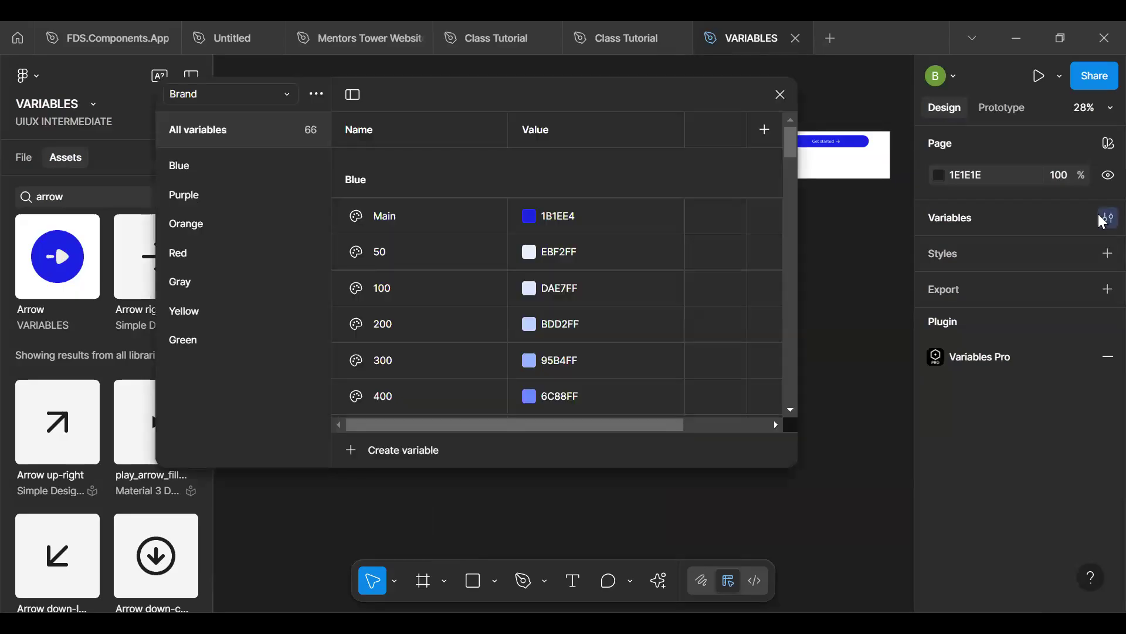
{"action": "left_click", "coordinate": [188, 97]}
{"action": "left_click", "coordinate": [188, 97]}
{"action": "left_click", "coordinate": [211, 93]}
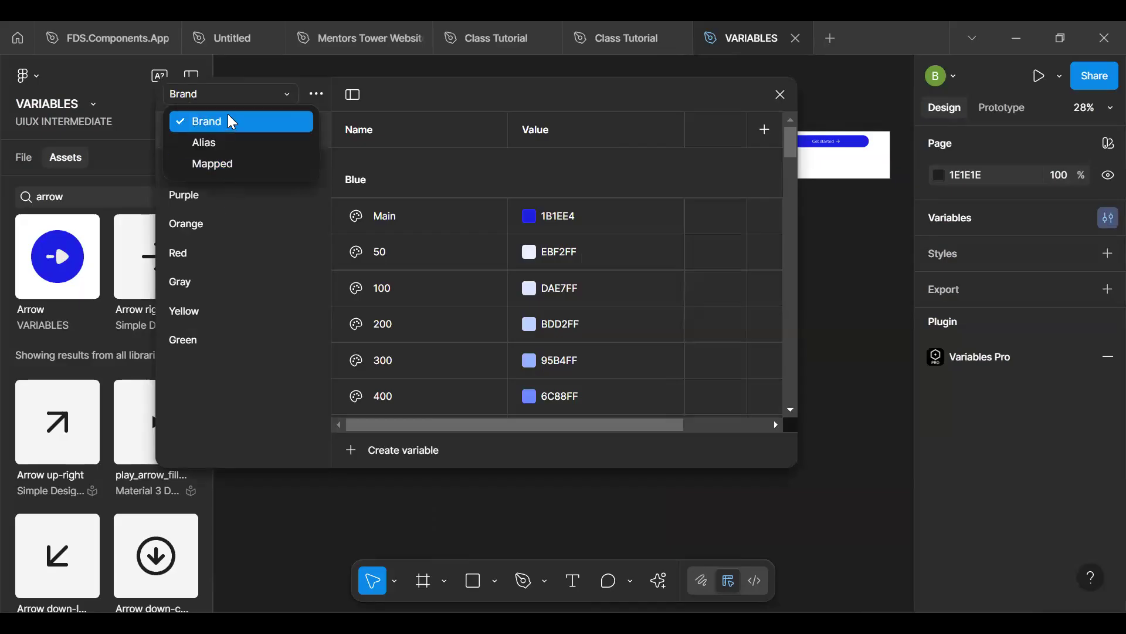
{"action": "left_click", "coordinate": [216, 196]}
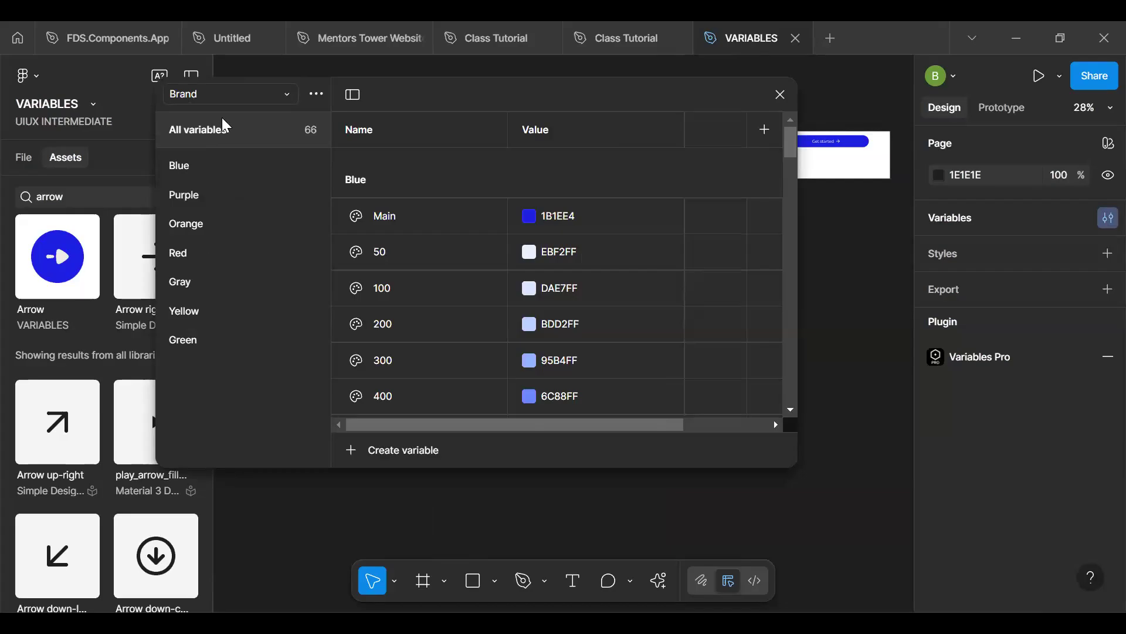
{"action": "left_click", "coordinate": [238, 105]}
{"action": "left_click", "coordinate": [226, 140]}
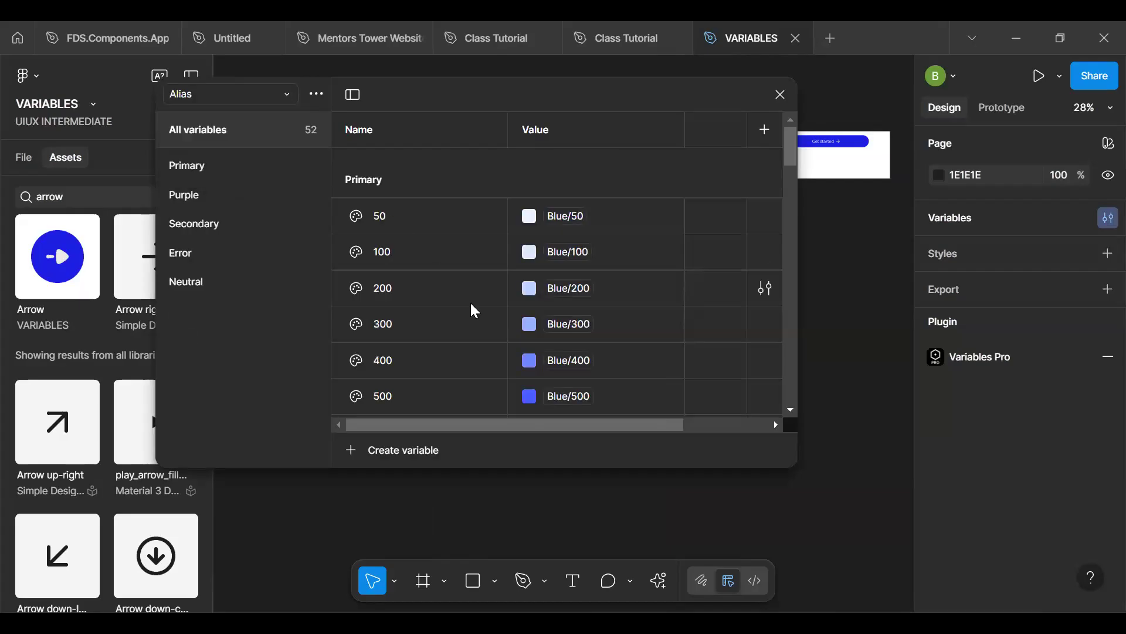
{"action": "scroll", "coordinate": [474, 310], "scroll_direction": "down", "scroll_amount": 3}
{"action": "scroll", "coordinate": [474, 310], "scroll_direction": "up", "scroll_amount": 3}
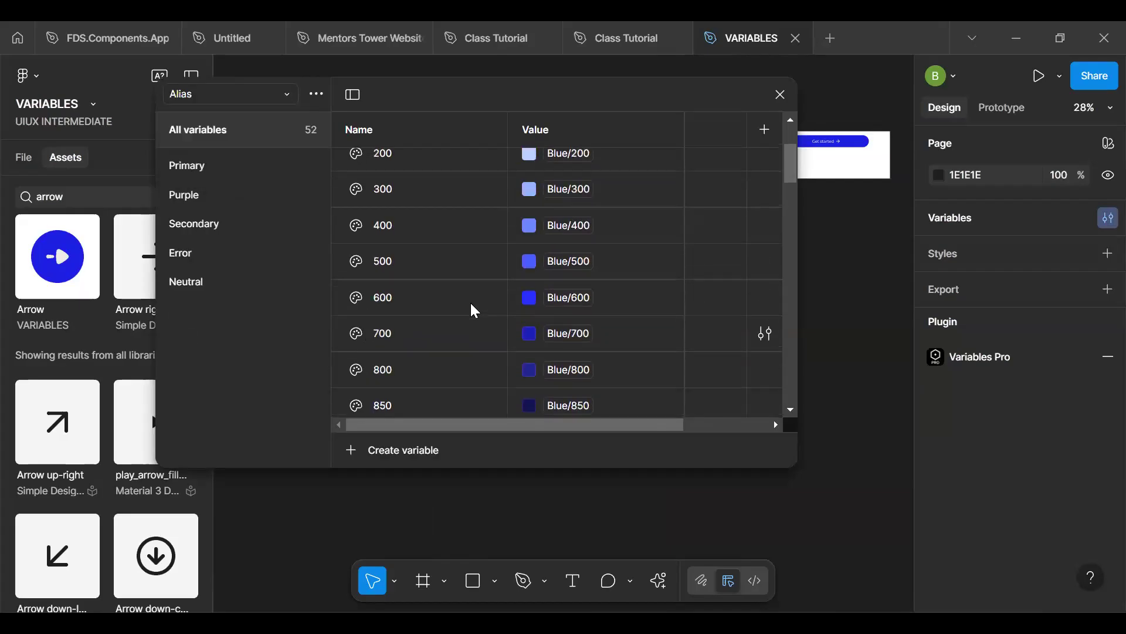
{"action": "left_click", "coordinate": [199, 98]}
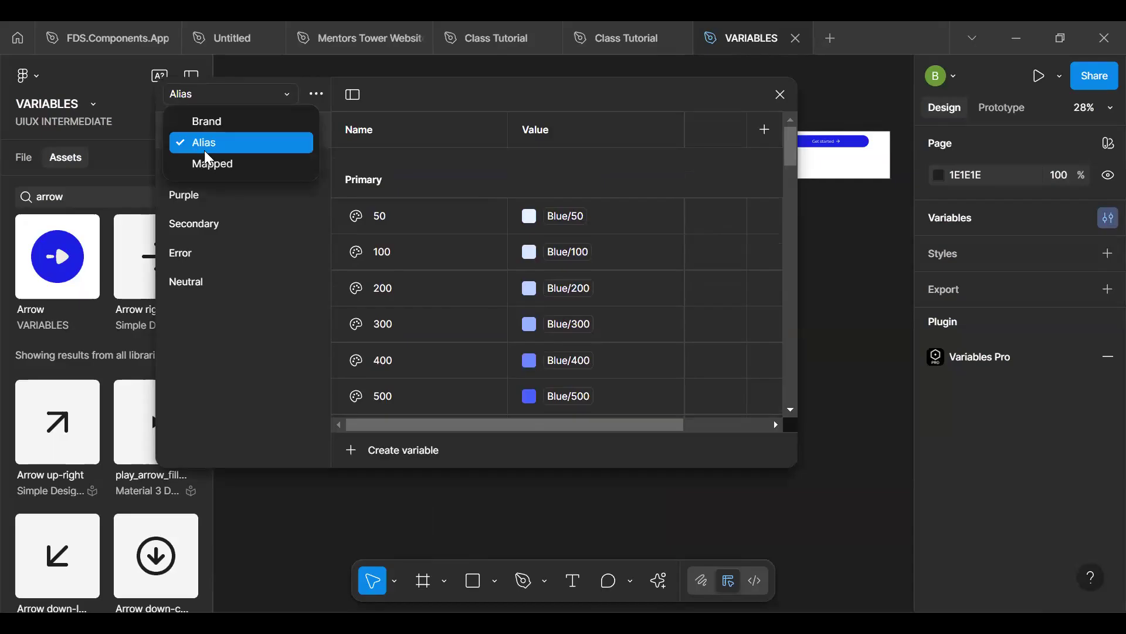
{"action": "left_click", "coordinate": [204, 163]}
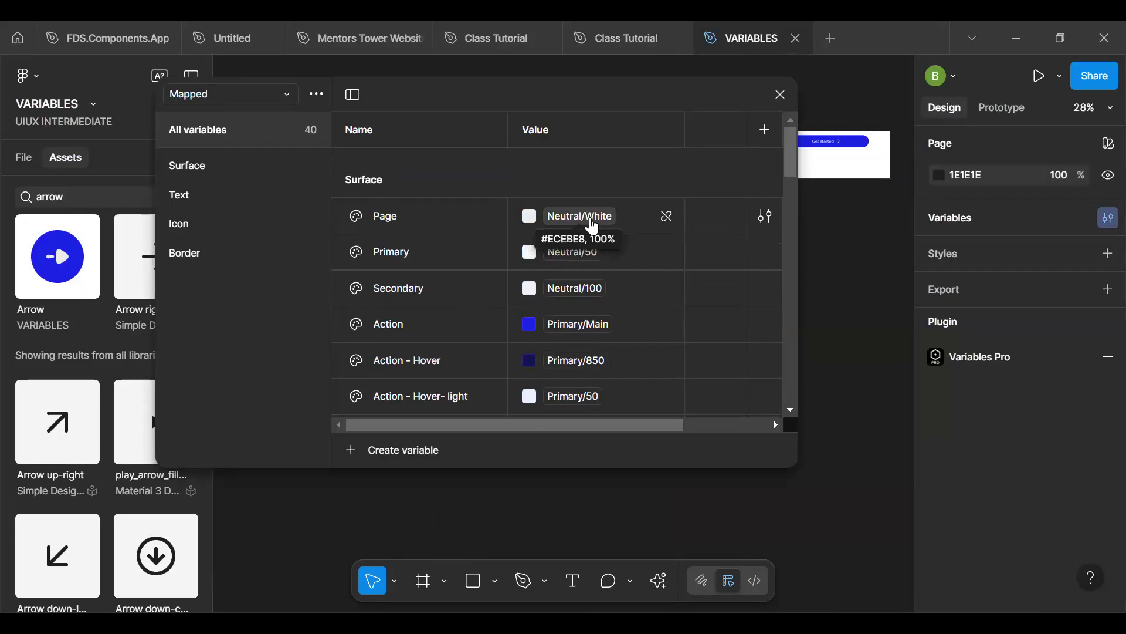
- Set the Gray 100 variable in the Brand collection to FBFBFB and close the variables window
{"action": "left_click", "coordinate": [265, 94]}
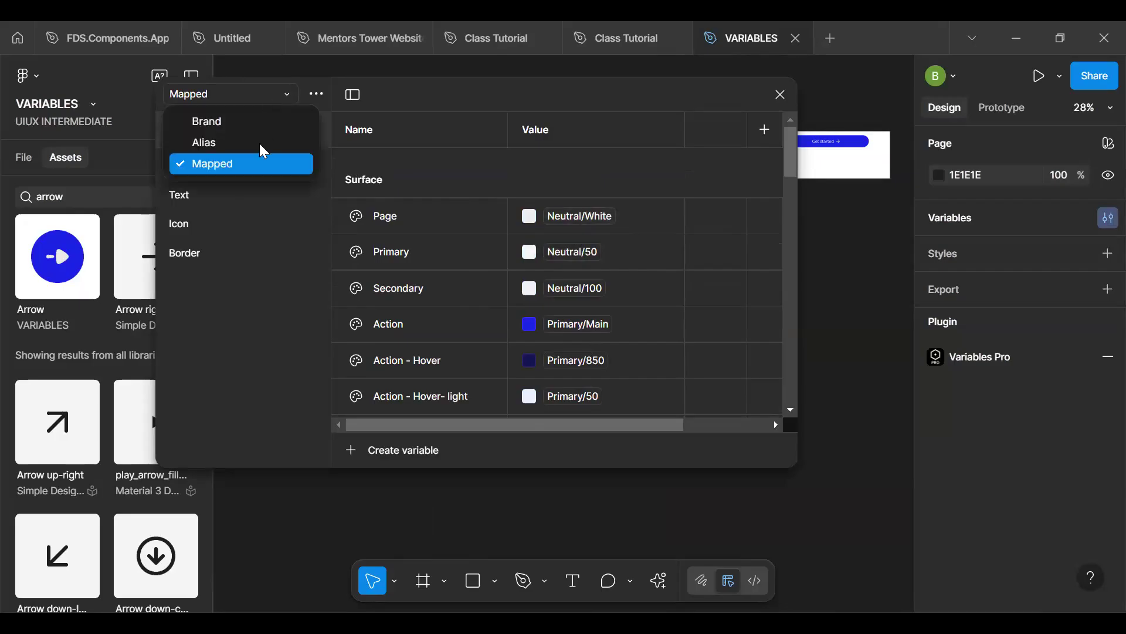
{"action": "left_click", "coordinate": [239, 122]}
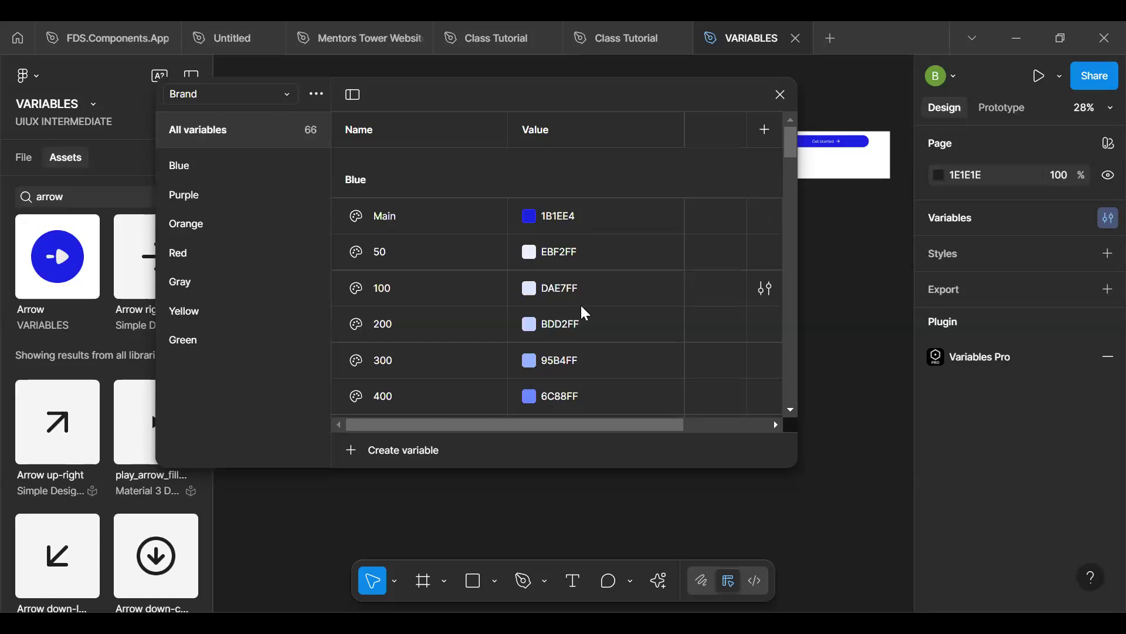
{"action": "scroll", "coordinate": [584, 308], "scroll_direction": "down", "scroll_amount": 12}
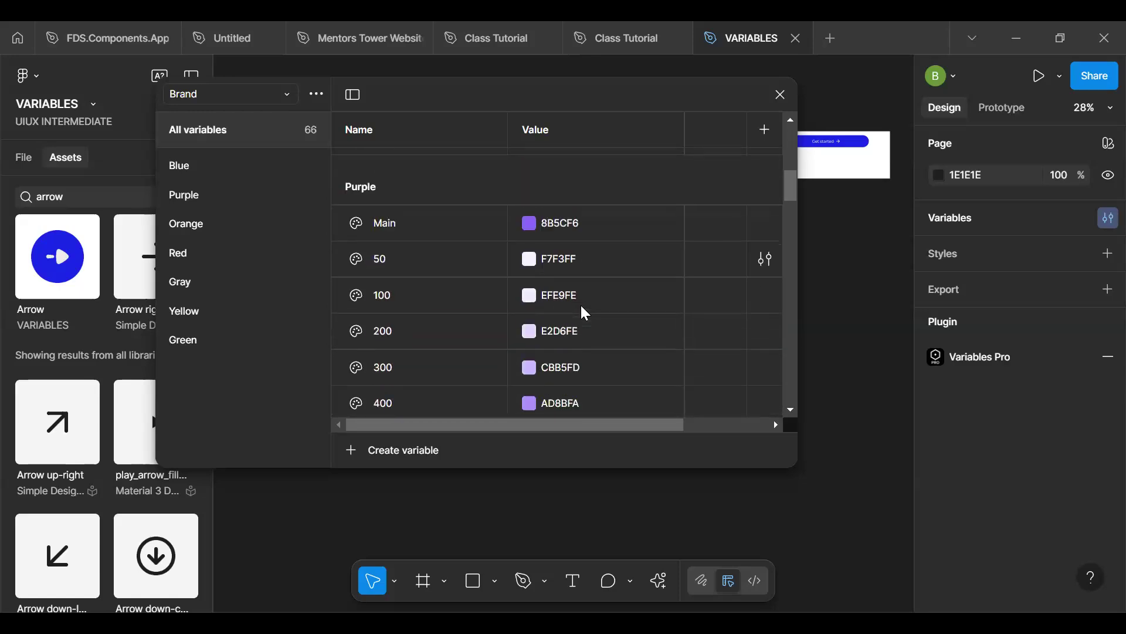
{"action": "left_click", "coordinate": [172, 286]}
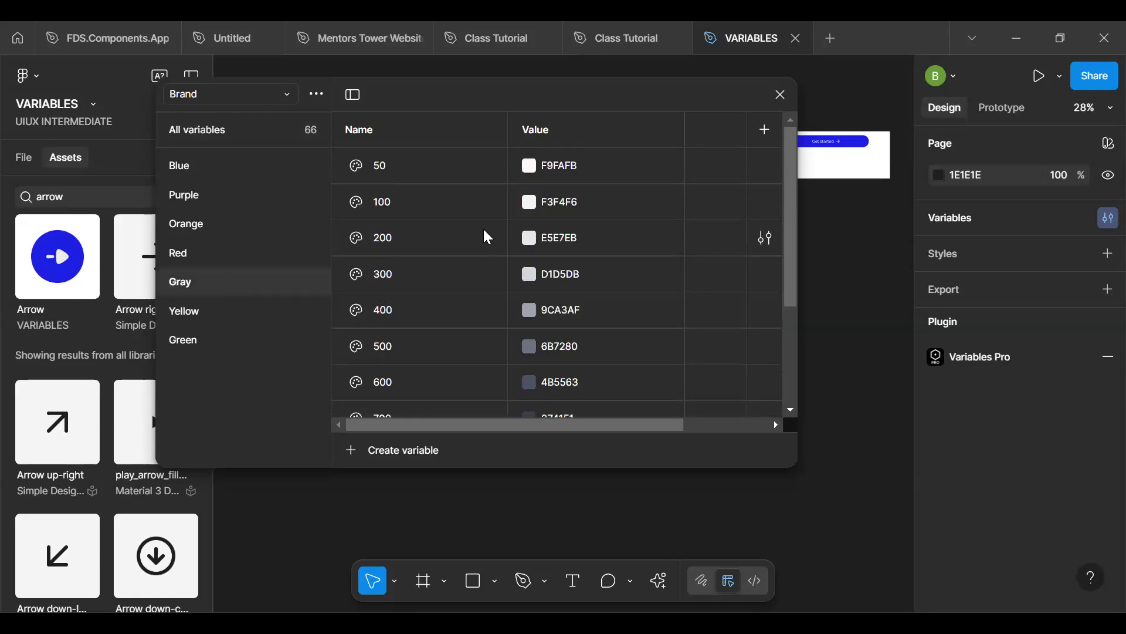
{"action": "left_click", "coordinate": [530, 203]}
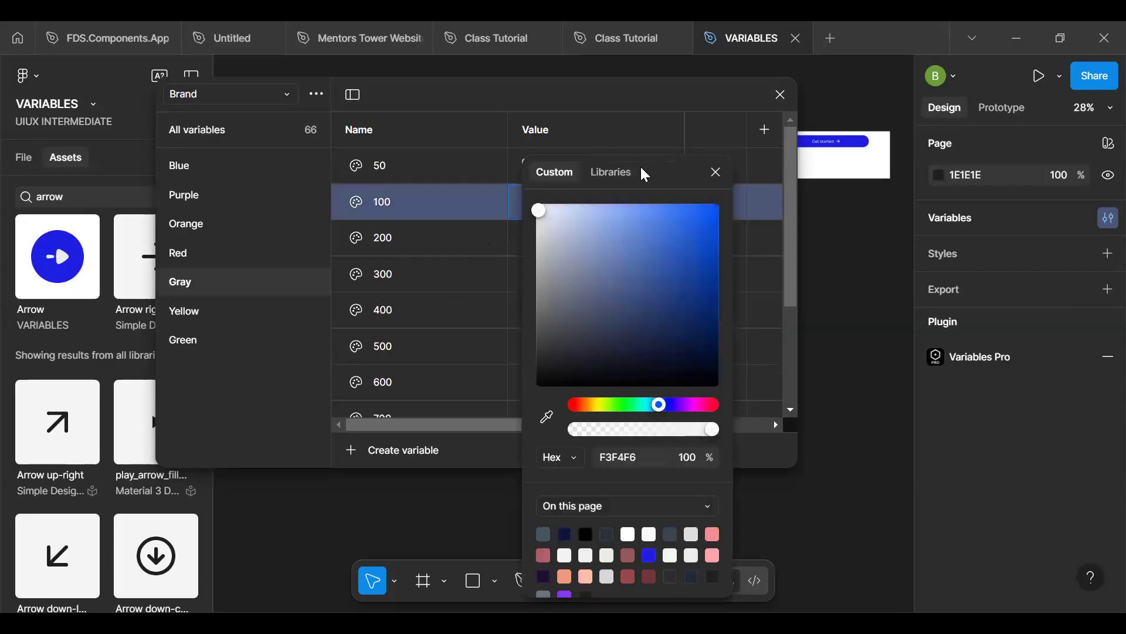
{"action": "left_click_drag", "start_coordinate": [658, 174], "coordinate": [807, 229]}
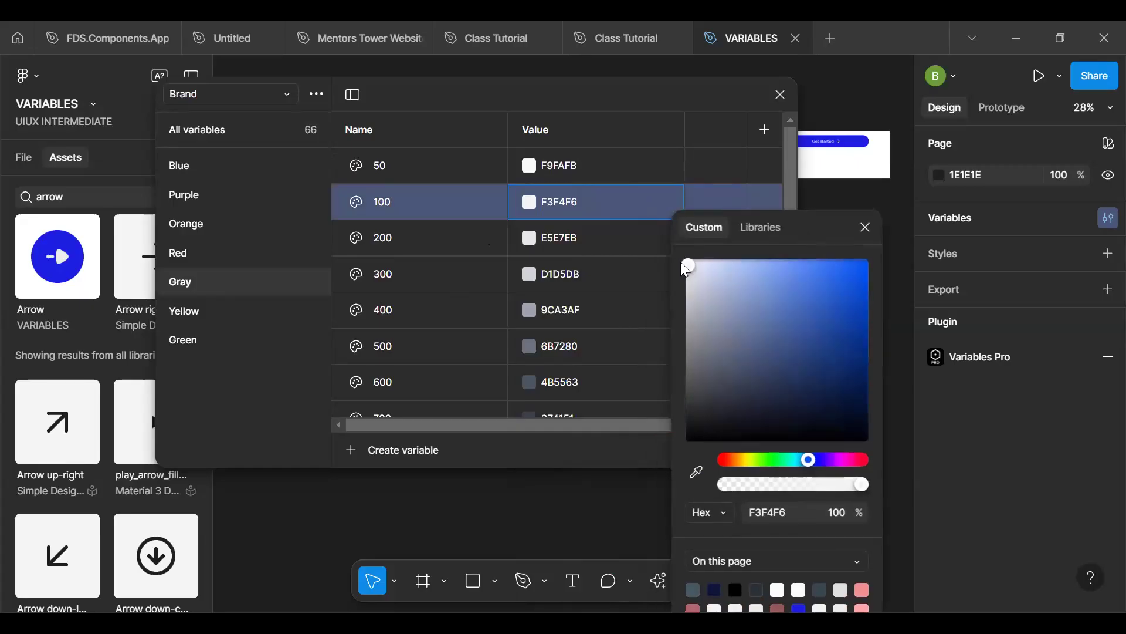
{"action": "mouse_move", "coordinate": [689, 266]}
{"action": "left_mouse_down"}
{"action": "mouse_move", "coordinate": [684, 250]}
{"action": "mouse_move", "coordinate": [678, 264]}
{"action": "left_mouse_up"}
{"action": "left_click", "coordinate": [866, 227]}
{"action": "left_click", "coordinate": [780, 95]}
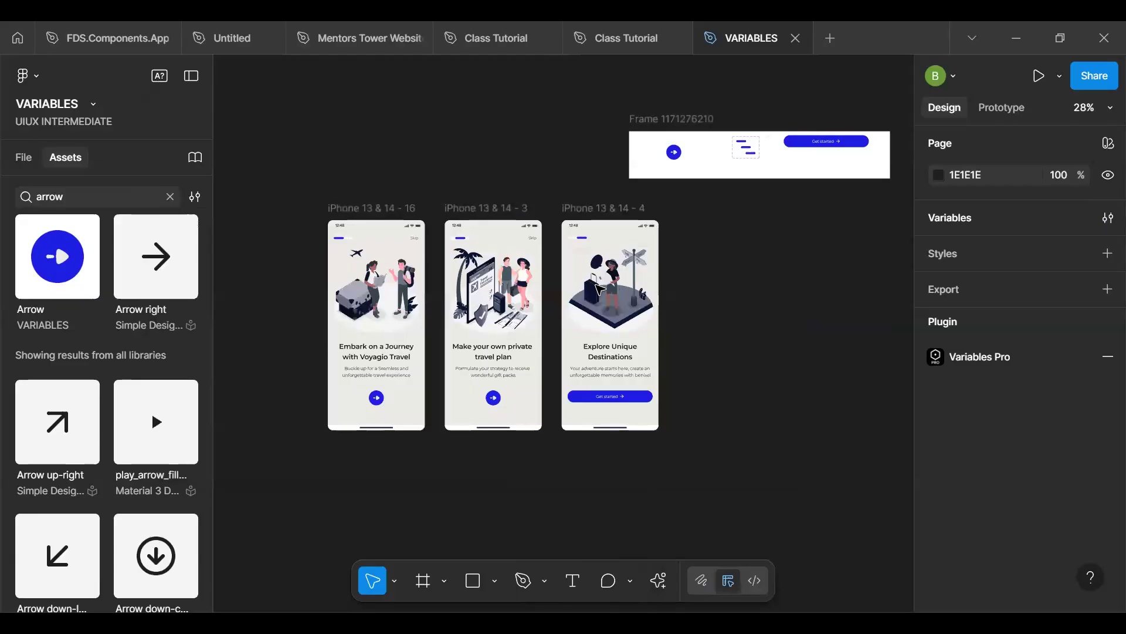
- Set the Gray White variable in the Brand collection to F8F8F8 and close the variables window
{"action": "scroll", "coordinate": [601, 289], "scroll_direction": "up", "scroll_amount": 5}
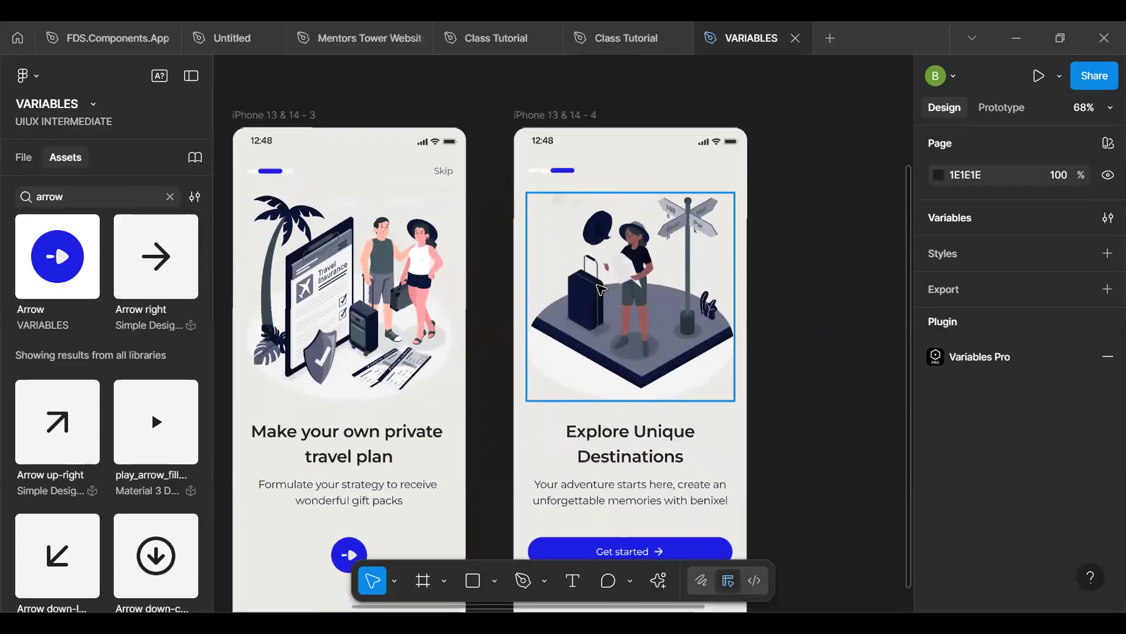
{"action": "scroll", "coordinate": [601, 287], "scroll_direction": "down", "scroll_amount": 2}
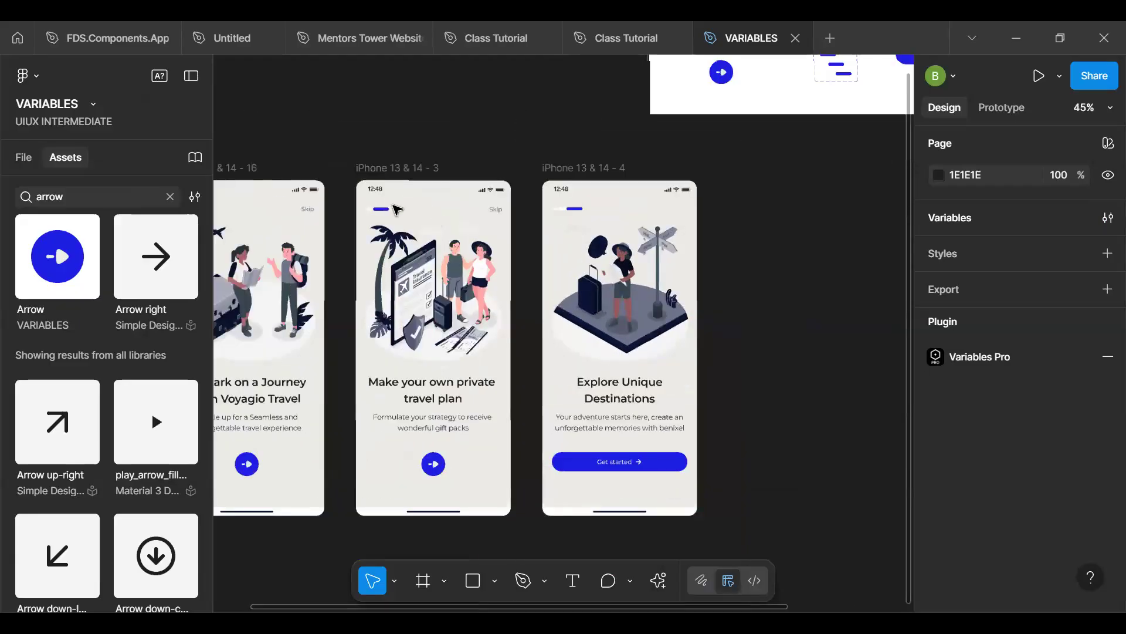
{"action": "scroll", "coordinate": [598, 286], "scroll_direction": "down", "scroll_amount": 2}
{"action": "left_click", "coordinate": [346, 200]}
{"action": "left_click", "coordinate": [903, 230]}
{"action": "left_click", "coordinate": [1107, 218]}
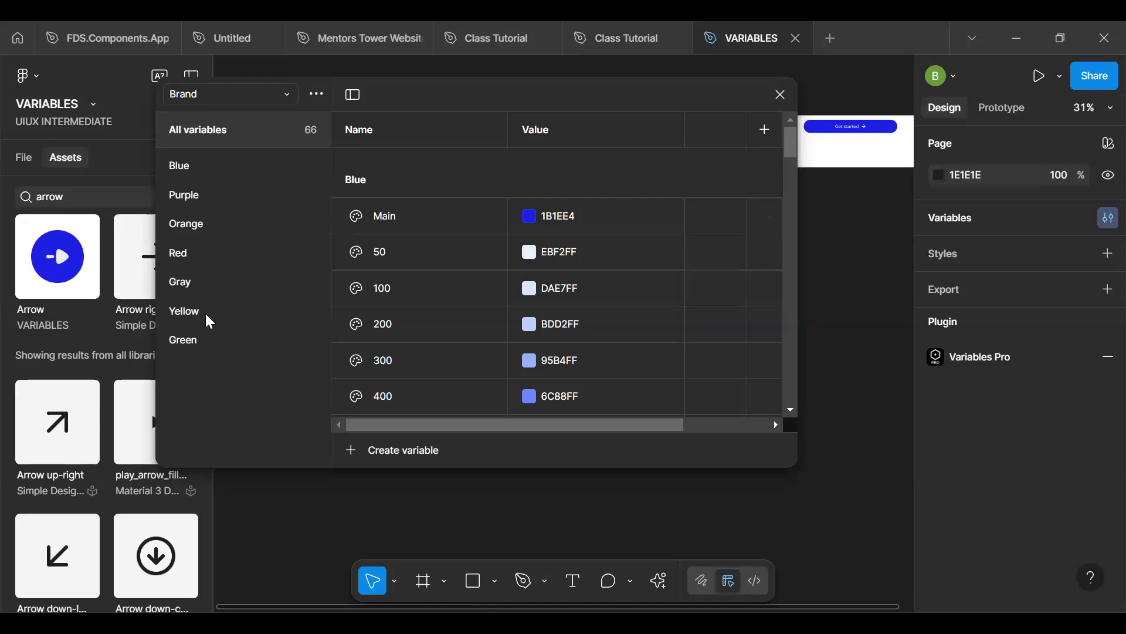
{"action": "left_click", "coordinate": [207, 284]}
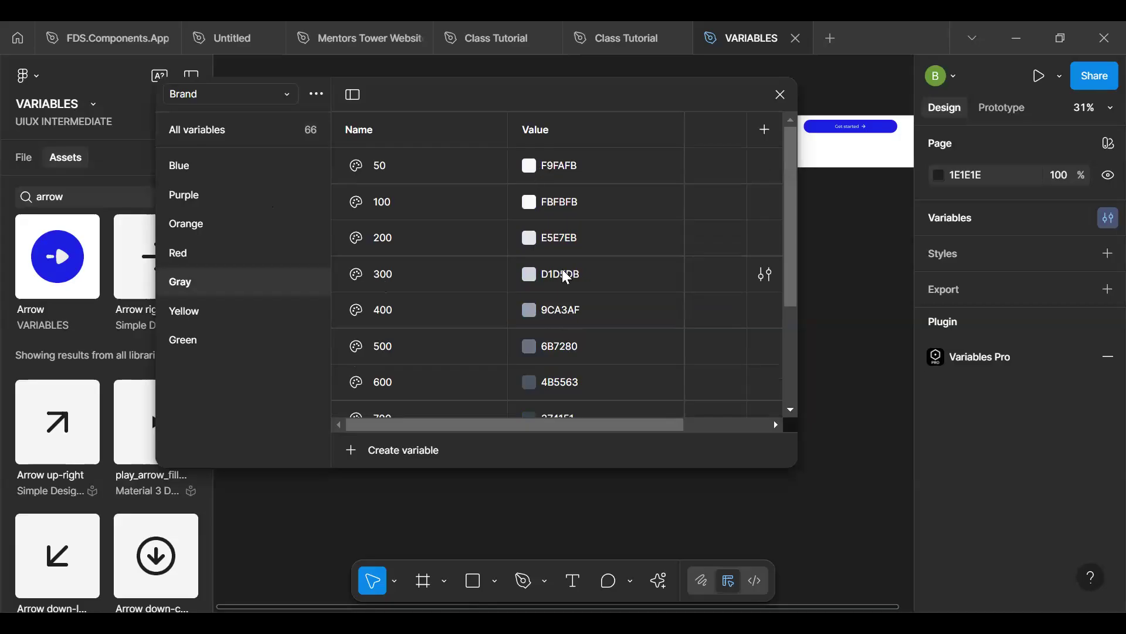
{"action": "scroll", "coordinate": [562, 268], "scroll_direction": "down", "scroll_amount": 5}
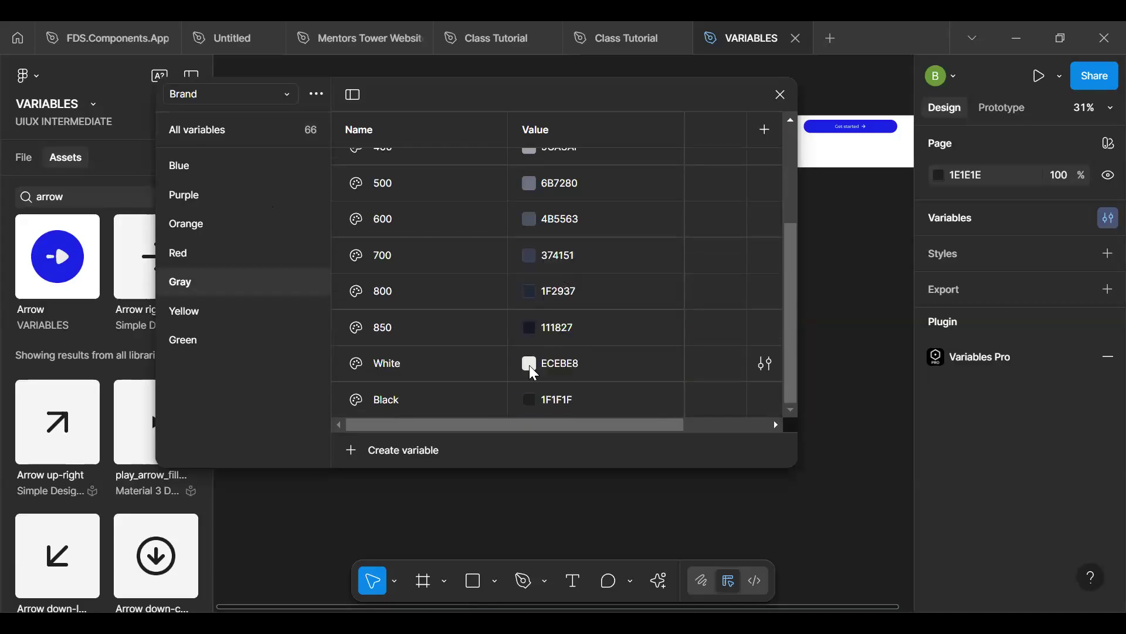
{"action": "left_click", "coordinate": [529, 364]}
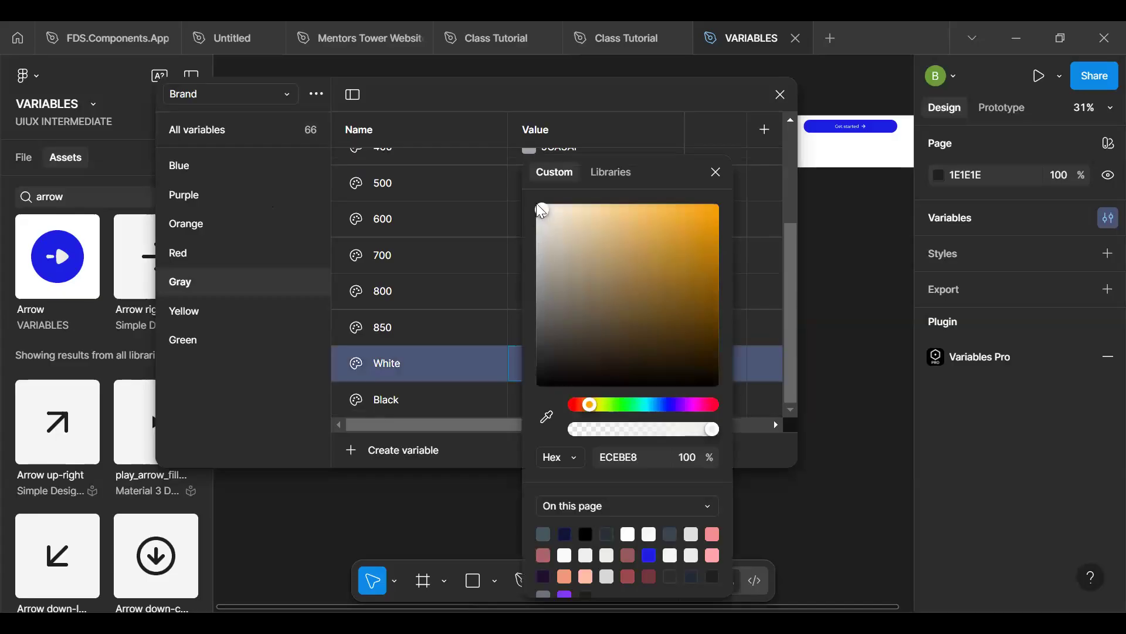
{"action": "left_click_drag", "start_coordinate": [539, 209], "coordinate": [534, 202]}
{"action": "left_click", "coordinate": [716, 172]}
{"action": "left_click", "coordinate": [780, 97]}
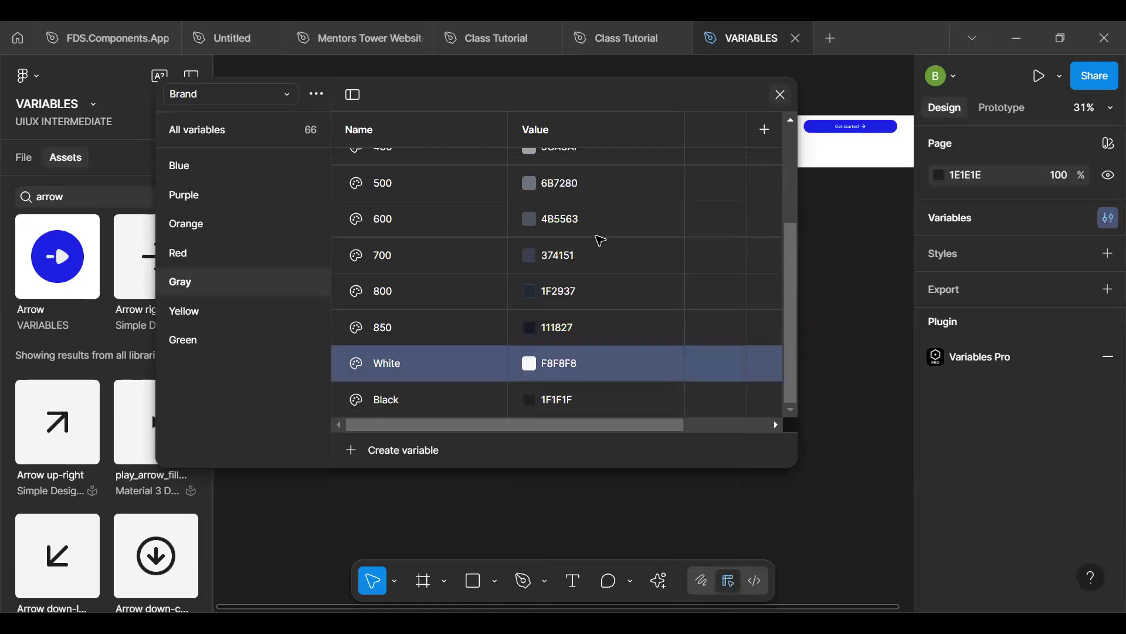
- Examine the lightened page background across the onboarding screens and the colors used in the first iPhone frame
{"action": "scroll", "coordinate": [549, 294], "scroll_direction": "up", "scroll_amount": 5}
{"action": "scroll", "coordinate": [550, 296], "scroll_direction": "up", "scroll_amount": 5}
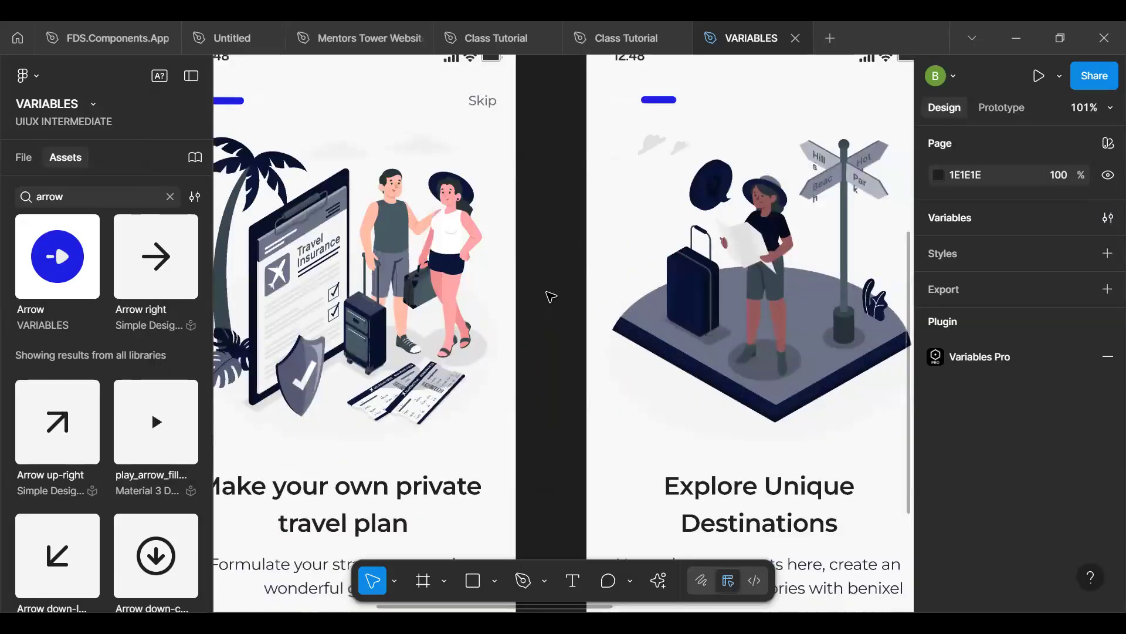
{"action": "scroll", "coordinate": [543, 302], "scroll_direction": "down", "scroll_amount": 4}
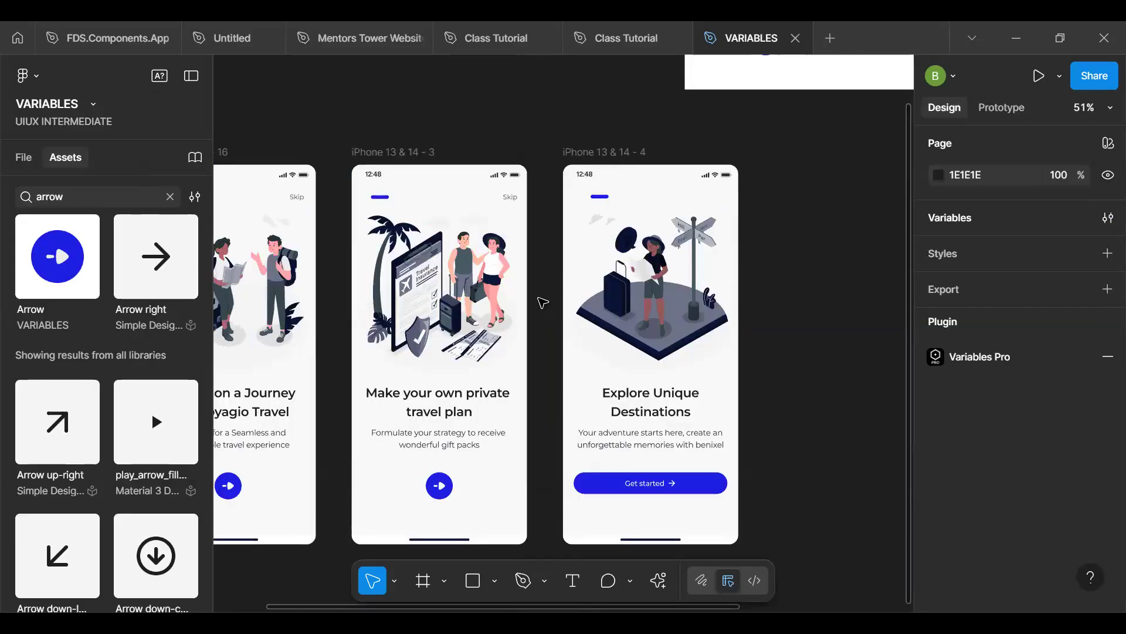
{"action": "key", "text": "space"}
{"action": "left_click_drag", "start_coordinate": [354, 331], "coordinate": [511, 312]}
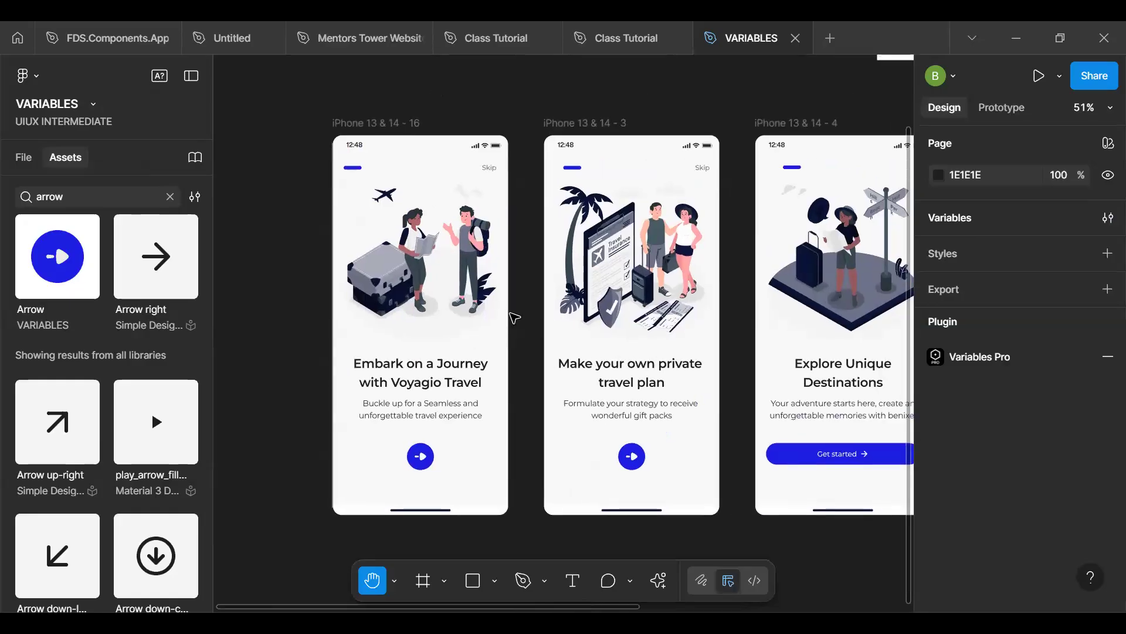
{"action": "left_click", "coordinate": [388, 128]}
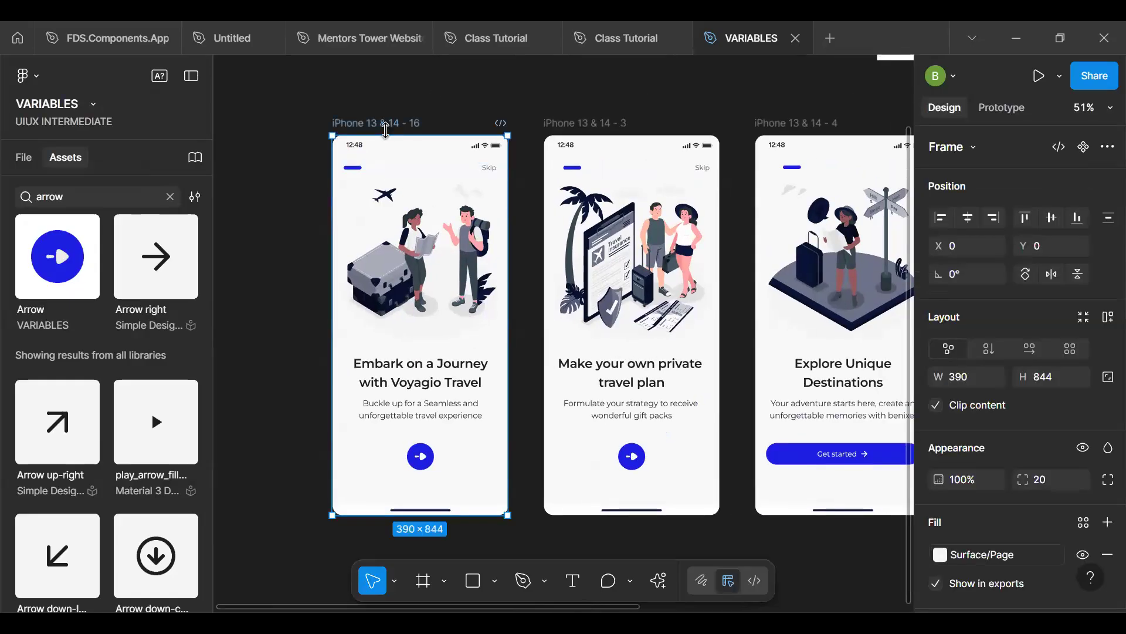
{"action": "scroll", "coordinate": [1022, 434], "scroll_direction": "down", "scroll_amount": 5}
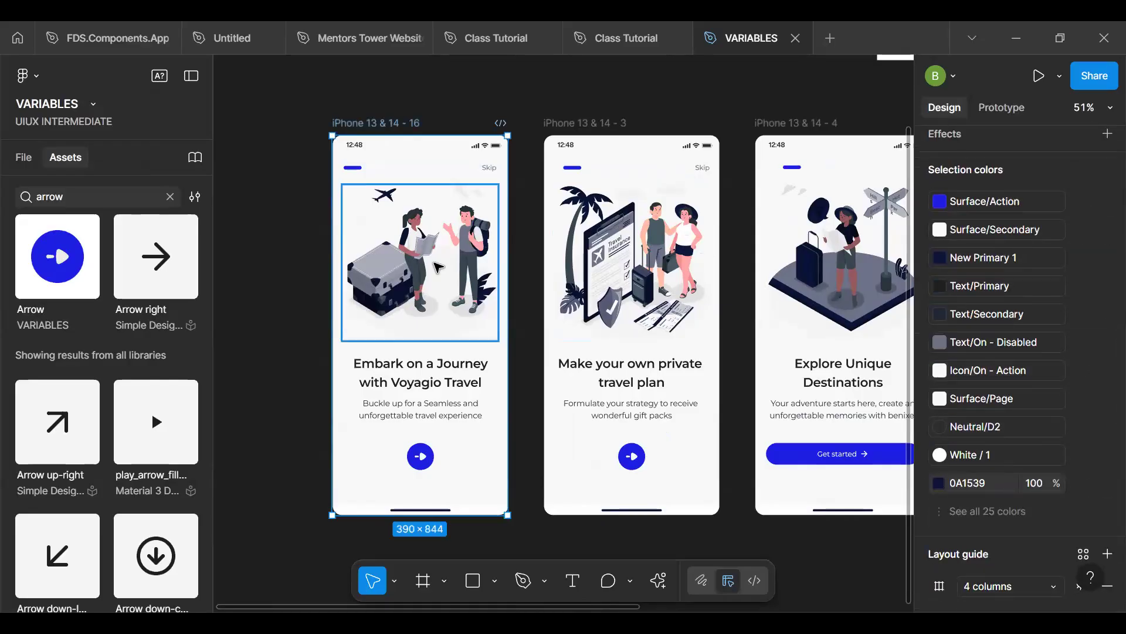
- Wrap the travel illustration on the first onboarding screen in its own frame
{"action": "left_click", "coordinate": [439, 268]}
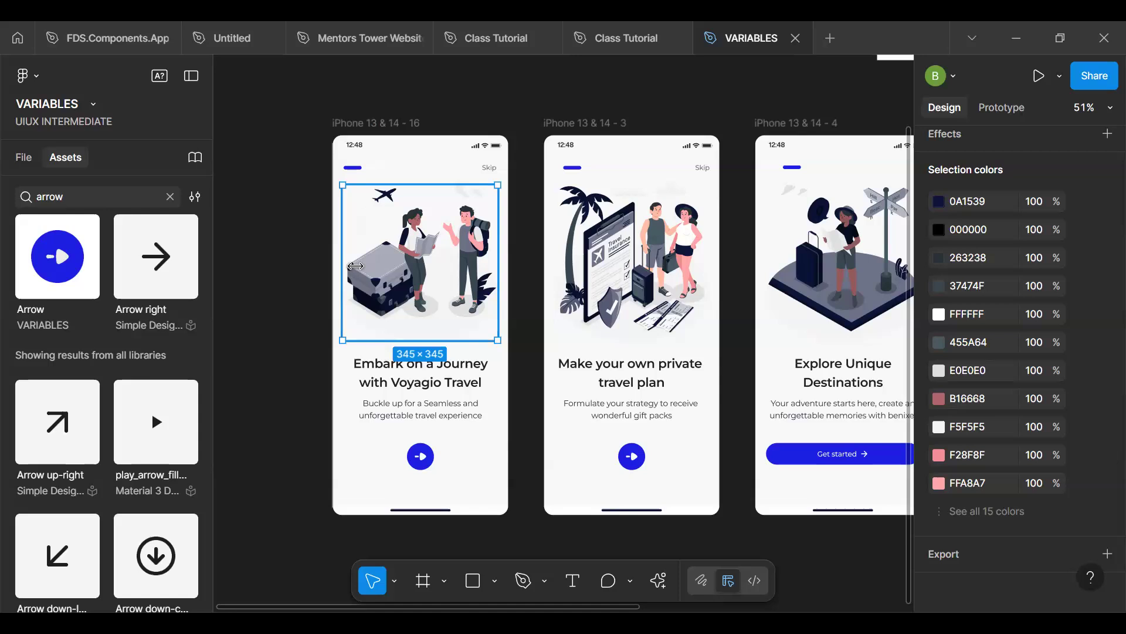
{"action": "key", "text": "alt"}
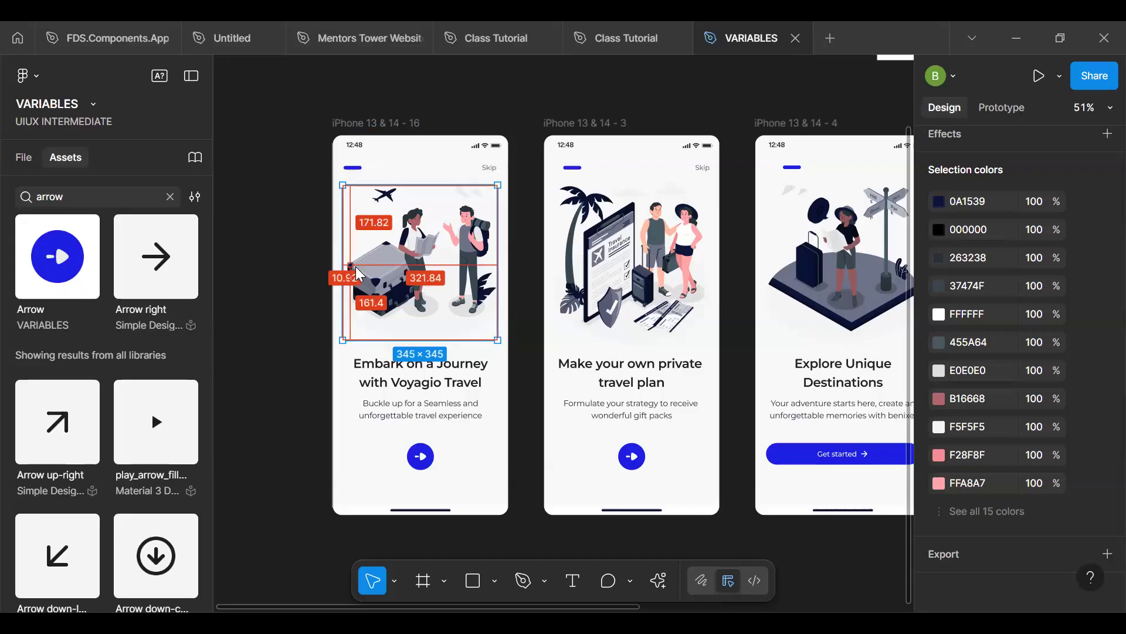
{"action": "right_click", "coordinate": [413, 246]}
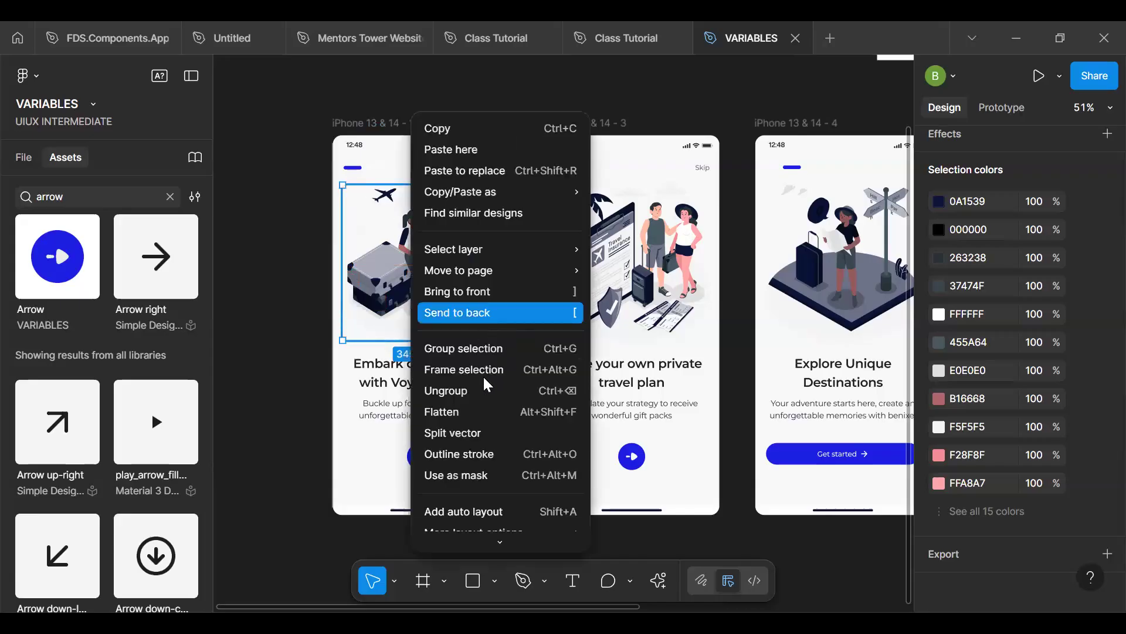
{"action": "left_click", "coordinate": [480, 376]}
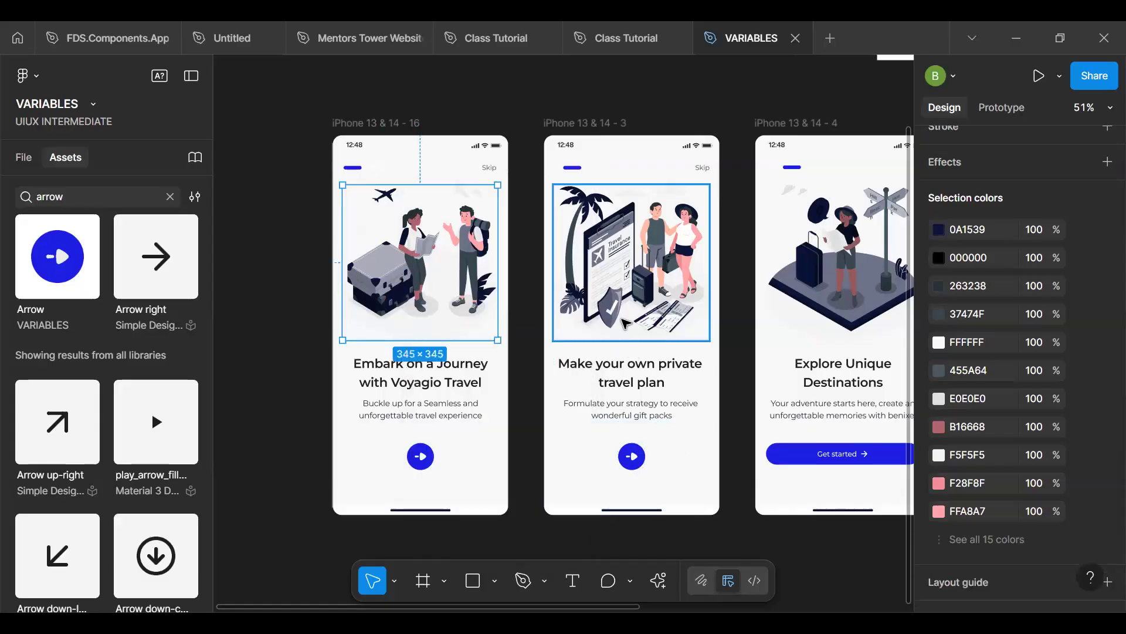
- Launch the Unsplash plugin with the first screen's new illustration frame selected
{"action": "left_click", "coordinate": [667, 320], "text": "shift"}
{"action": "left_click", "coordinate": [780, 319], "text": "shift"}
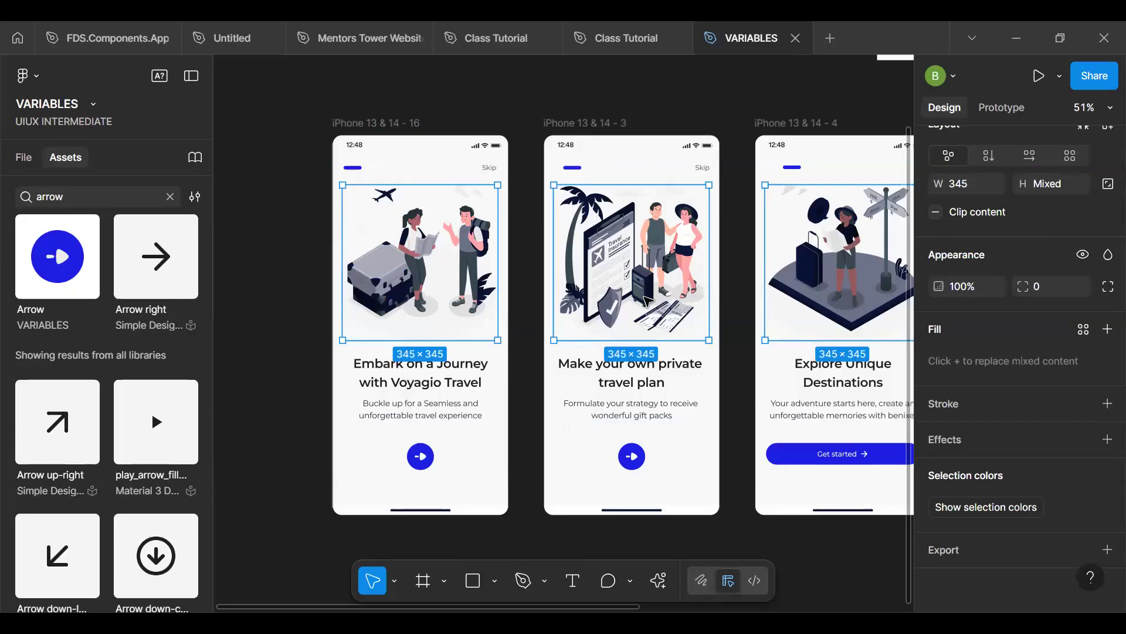
{"action": "left_click", "coordinate": [565, 277]}
{"action": "left_click", "coordinate": [415, 254]}
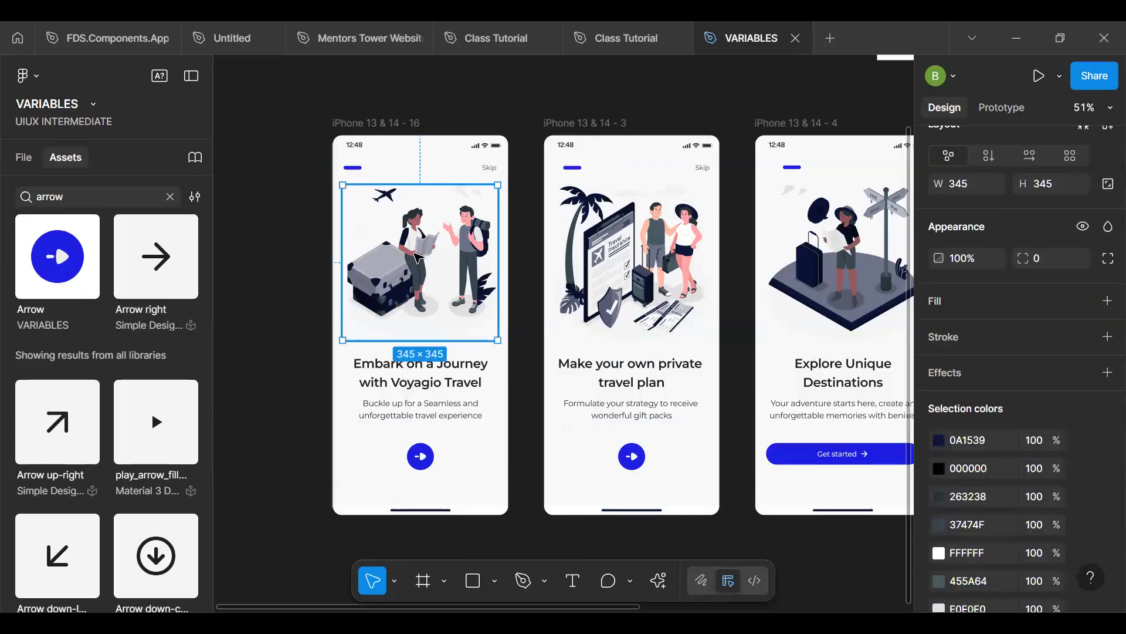
{"action": "left_click", "coordinate": [658, 580]}
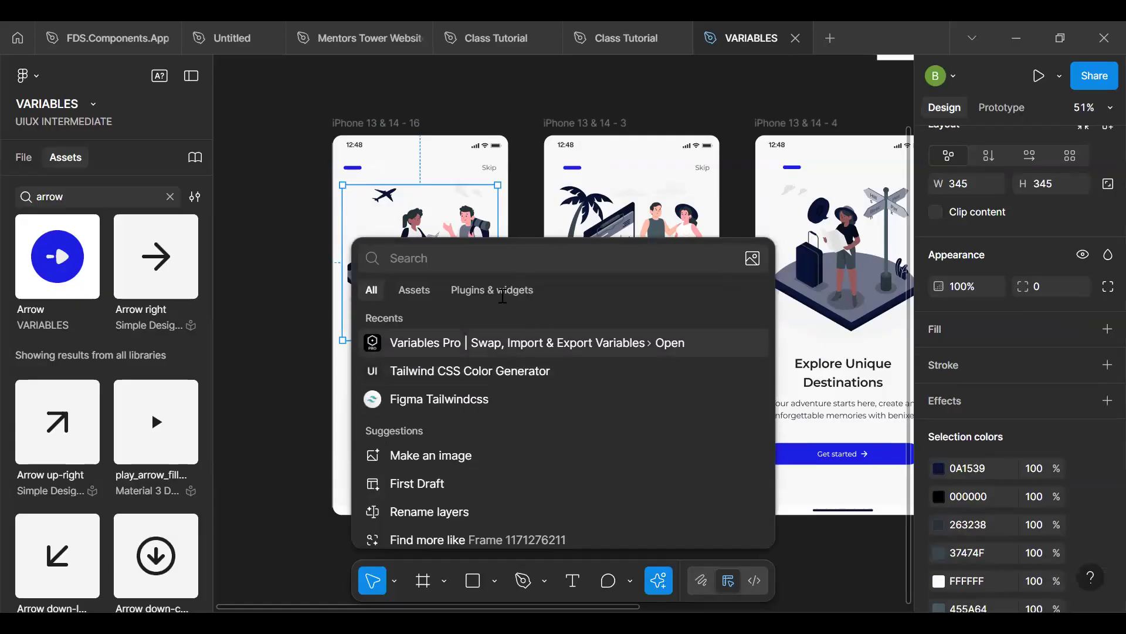
{"action": "left_click", "coordinate": [491, 290]}
{"action": "scroll", "coordinate": [486, 446], "scroll_direction": "down", "scroll_amount": 7}
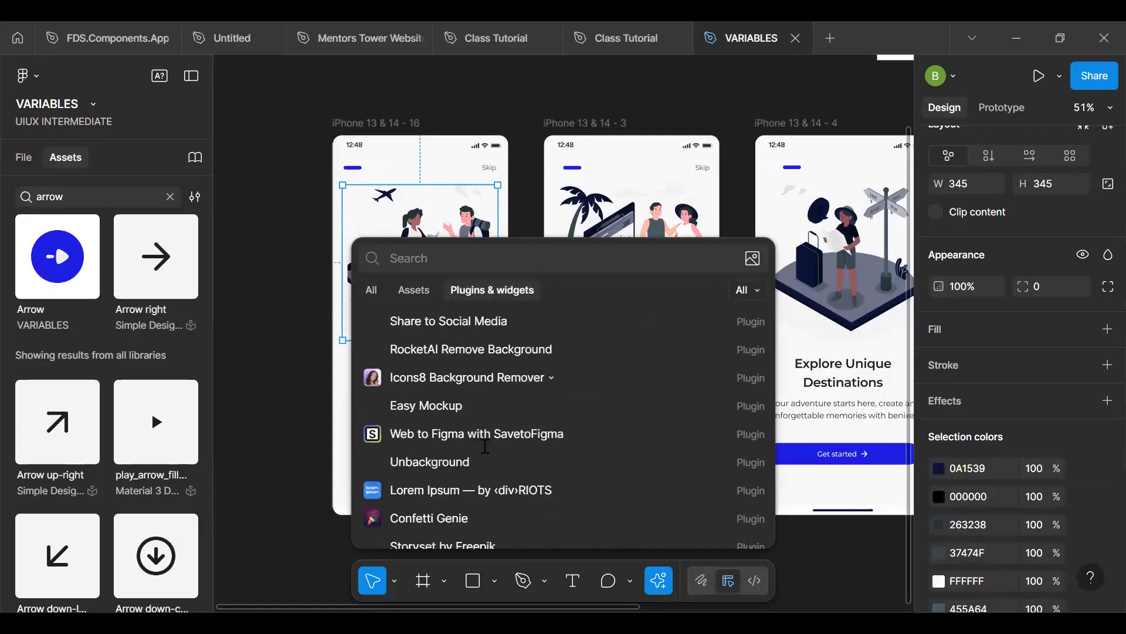
{"action": "scroll", "coordinate": [486, 447], "scroll_direction": "down", "scroll_amount": 5}
{"action": "scroll", "coordinate": [486, 447], "scroll_direction": "up", "scroll_amount": 8}
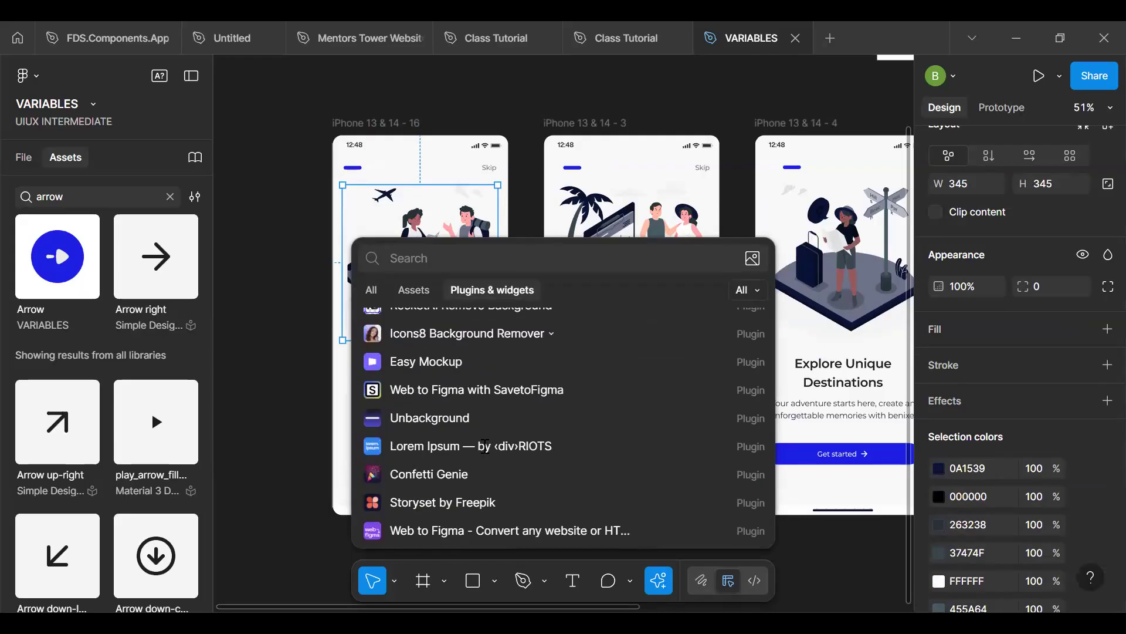
{"action": "scroll", "coordinate": [485, 447], "scroll_direction": "down", "scroll_amount": 2}
{"action": "scroll", "coordinate": [479, 442], "scroll_direction": "up", "scroll_amount": 5}
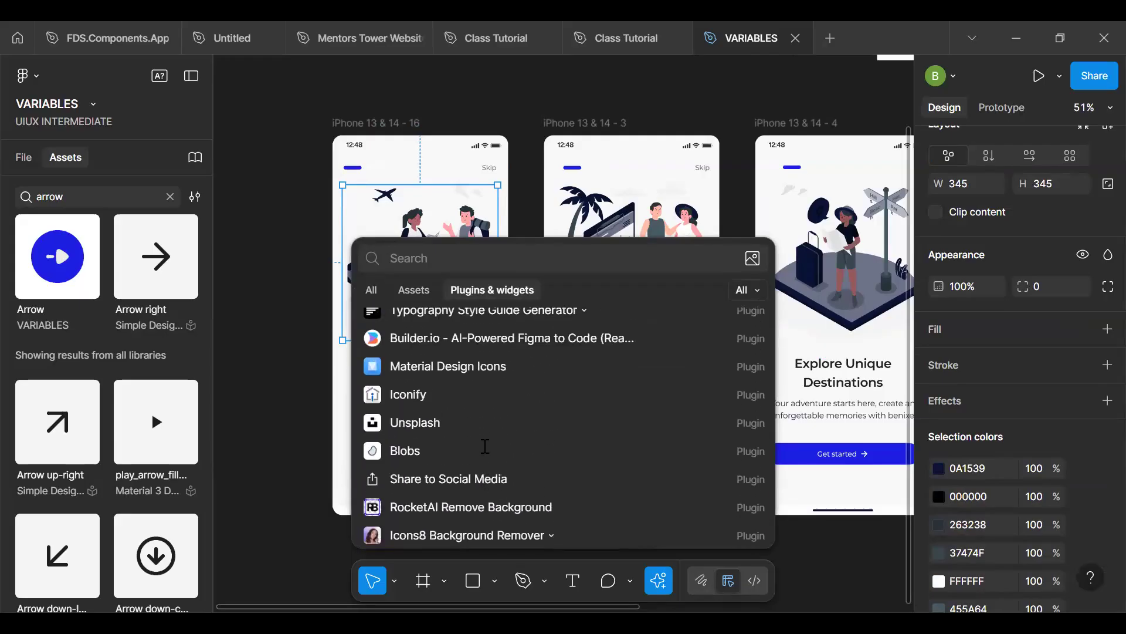
{"action": "left_click", "coordinate": [475, 438]}
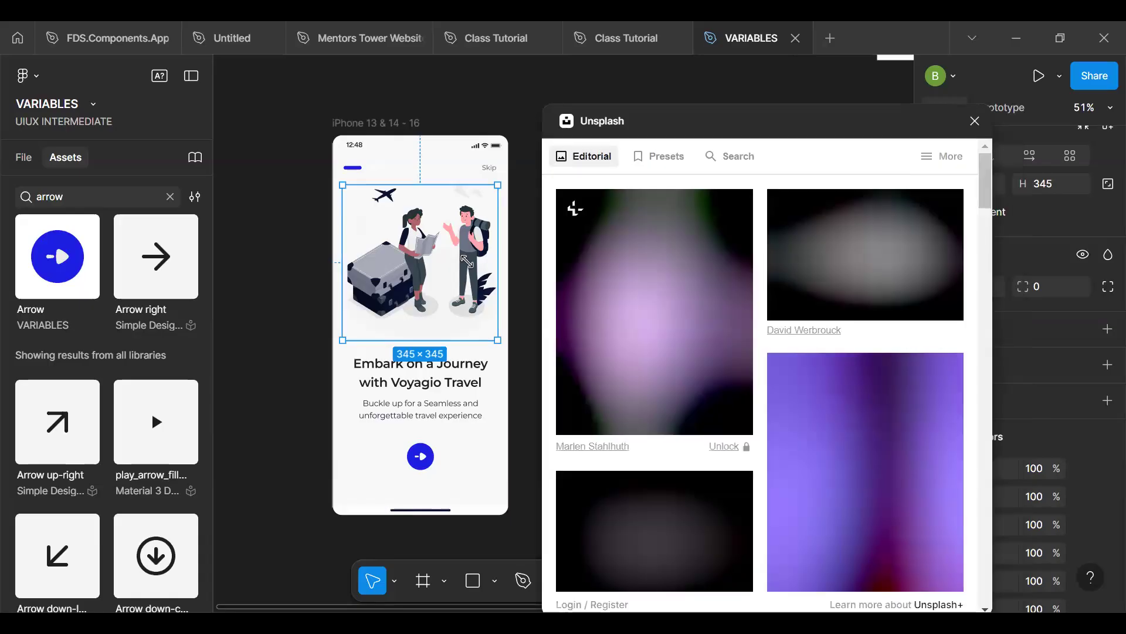
- Search the Unsplash photos for "travelling"
{"action": "left_click", "coordinate": [744, 157]}
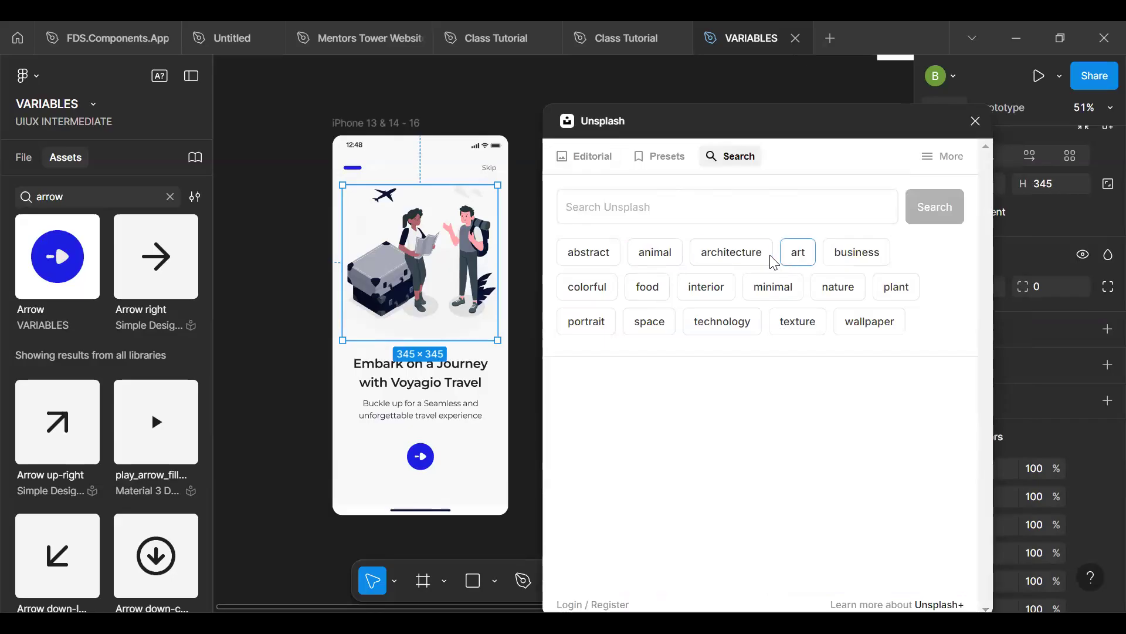
{"action": "left_click", "coordinate": [755, 258]}
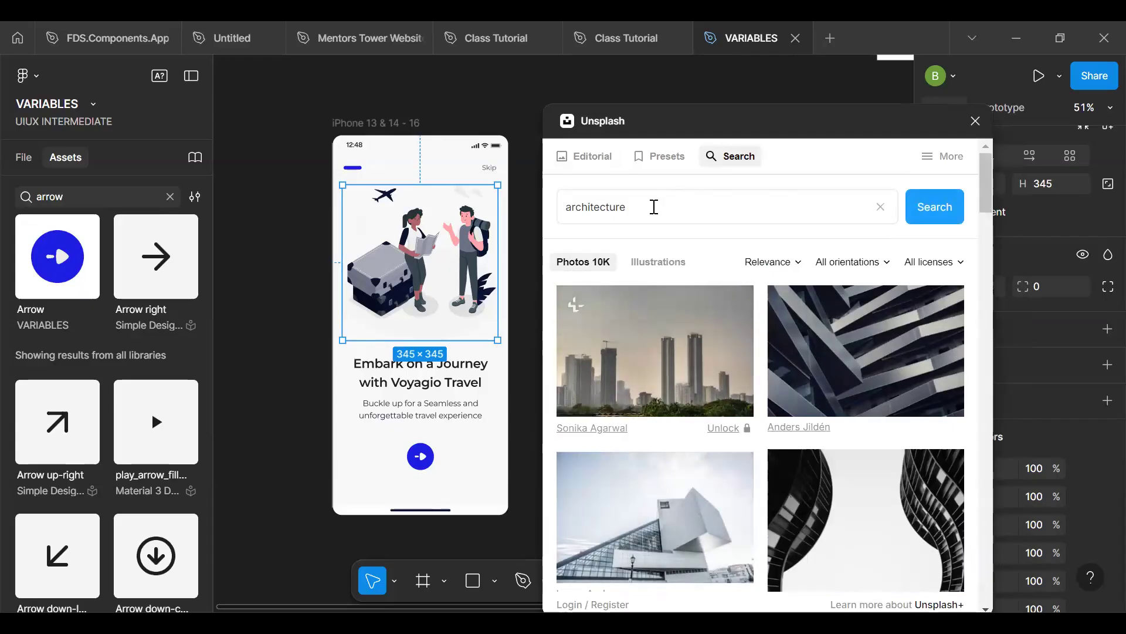
{"action": "left_click", "coordinate": [654, 207]}
{"action": "key", "text": "ctrl+a"}
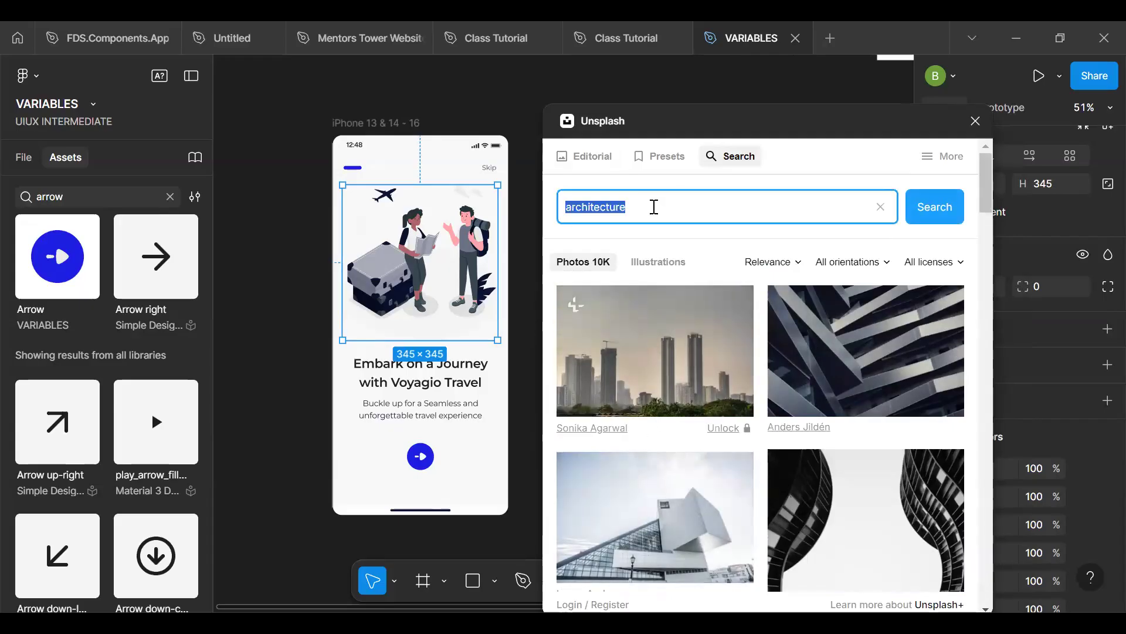
{"action": "type", "text": "travelling"}
{"action": "key", "text": "Return"}
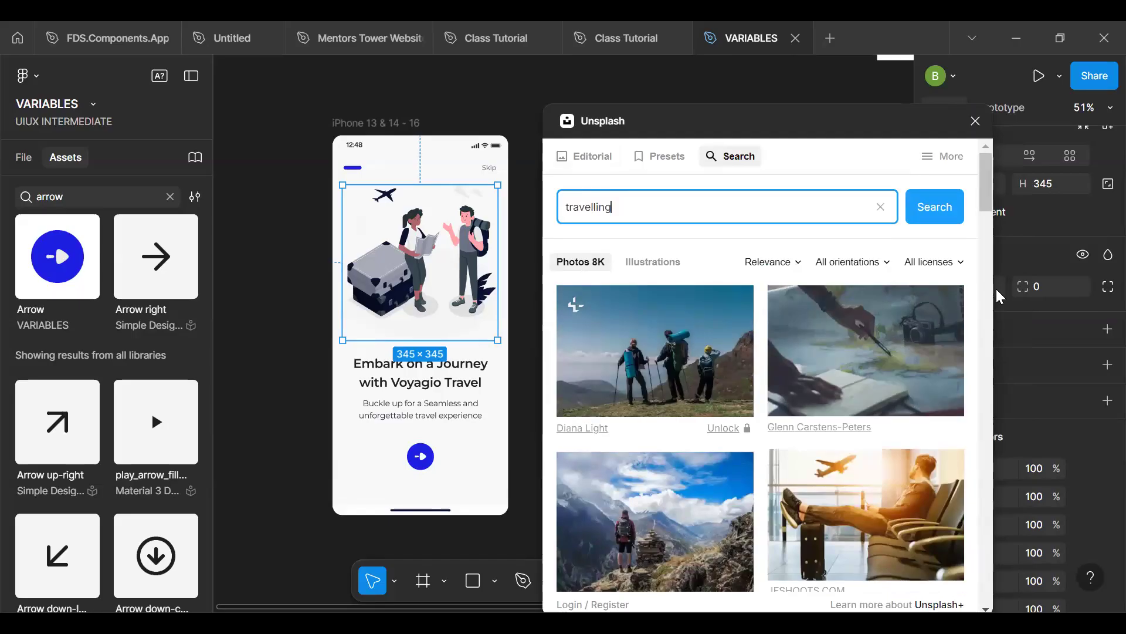
- Fill the first screen's illustration frame with the hiking backpacks photo and delete the trip/amico illustration inside it
{"action": "left_click_drag", "start_coordinate": [990, 203], "coordinate": [998, 289]}
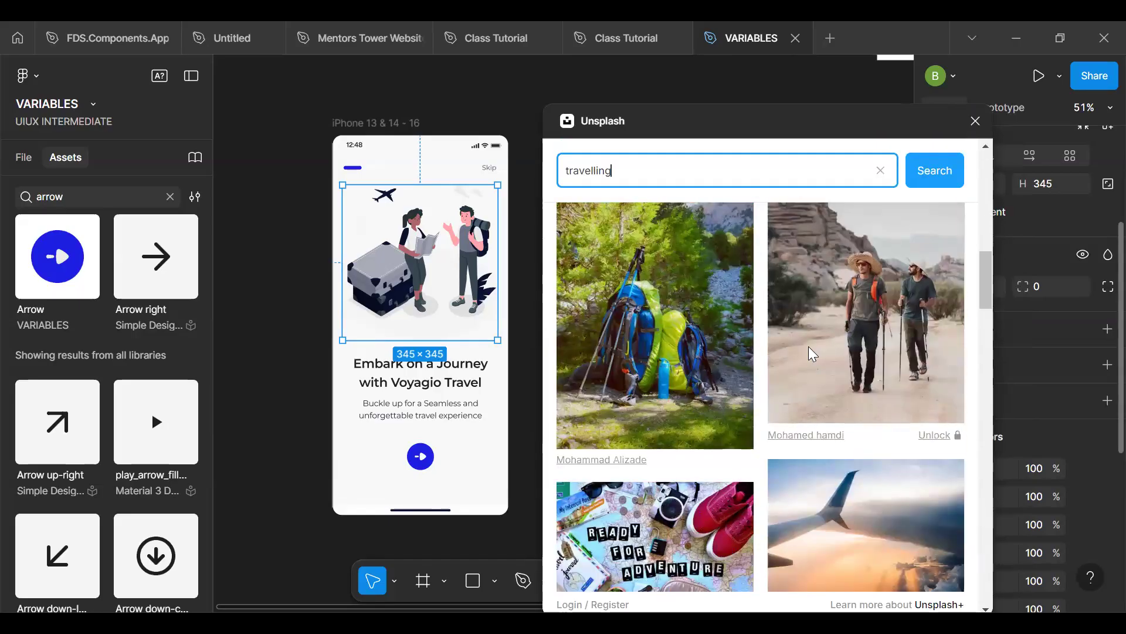
{"action": "left_click", "coordinate": [626, 378]}
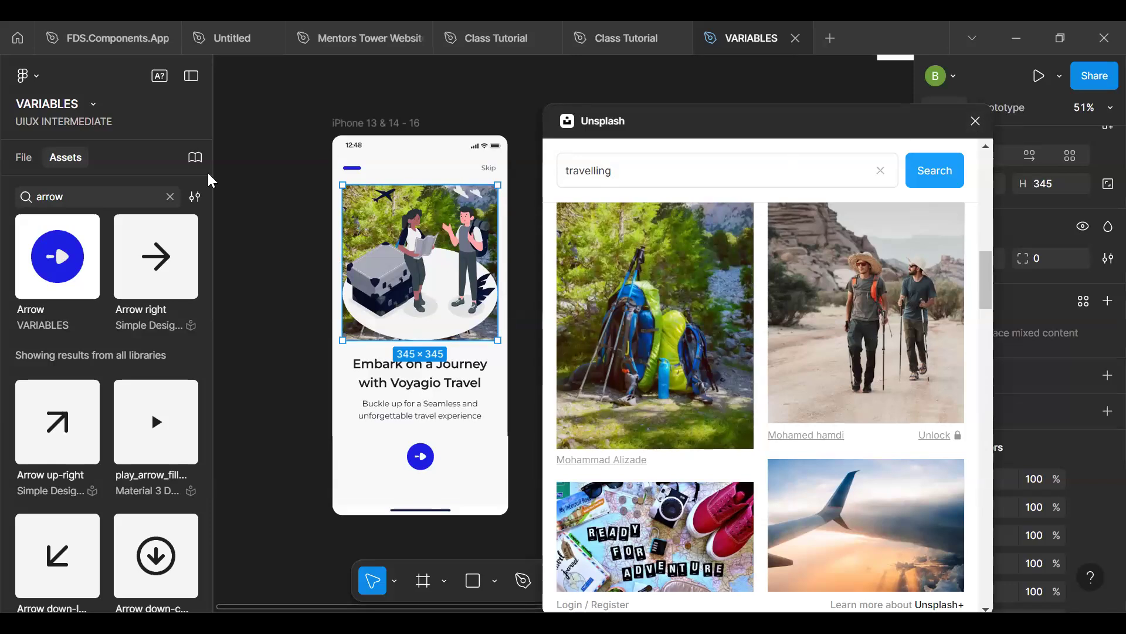
{"action": "left_click_drag", "start_coordinate": [724, 121], "coordinate": [824, 124]}
{"action": "key", "text": "alt+1"}
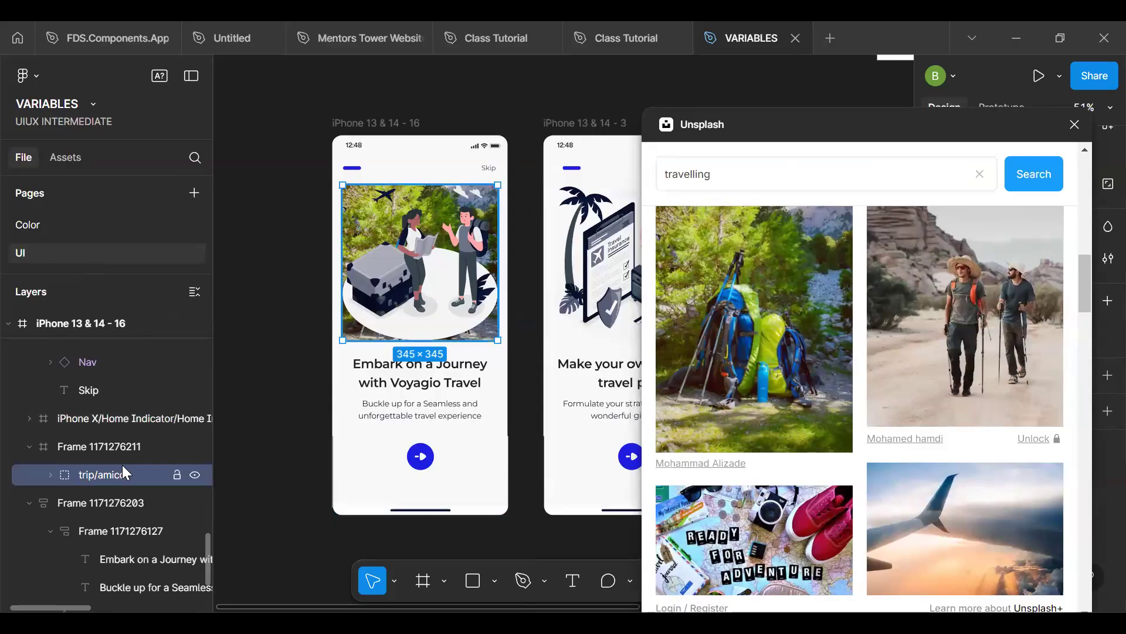
{"action": "key", "text": "Delete"}
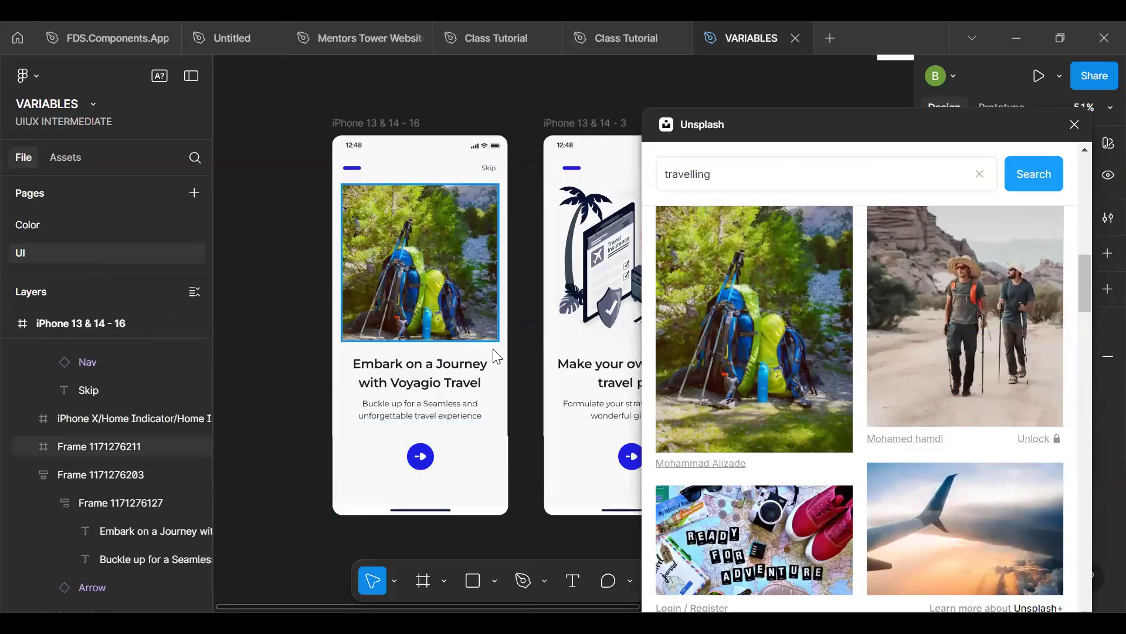
- Wrap the travel-insurance/amico illustration on the second screen in a frame and delete the illustration from inside it
{"action": "key", "text": "space"}
{"action": "left_click_drag", "start_coordinate": [394, 349], "coordinate": [350, 342]}
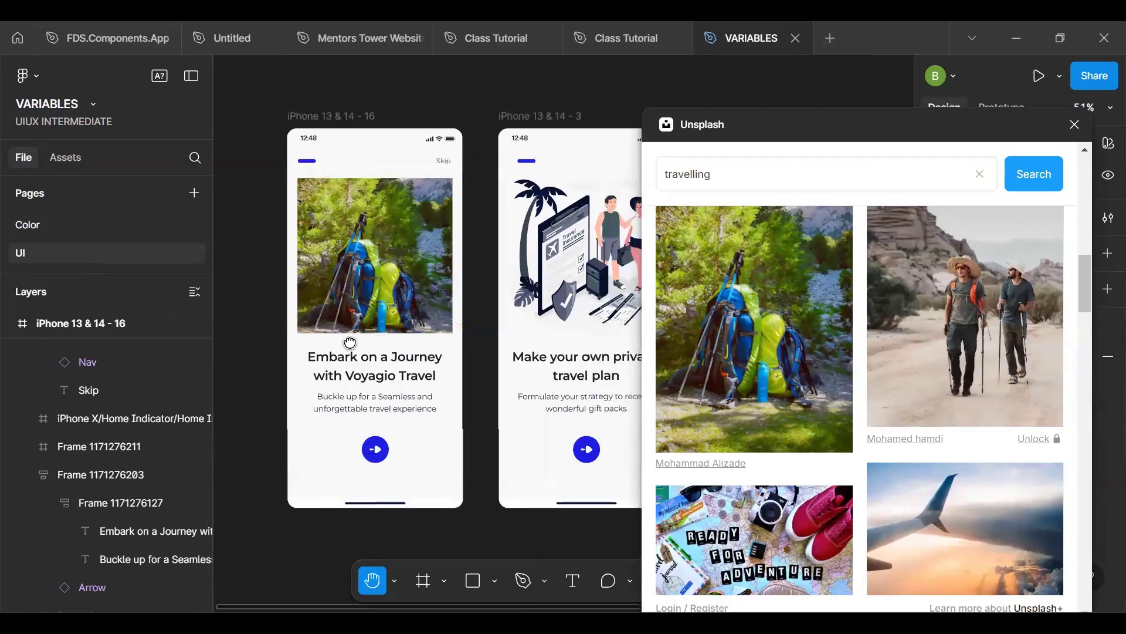
{"action": "scroll", "coordinate": [349, 342], "scroll_direction": "right", "scroll_amount": 5}
{"action": "left_click", "coordinate": [456, 266]}
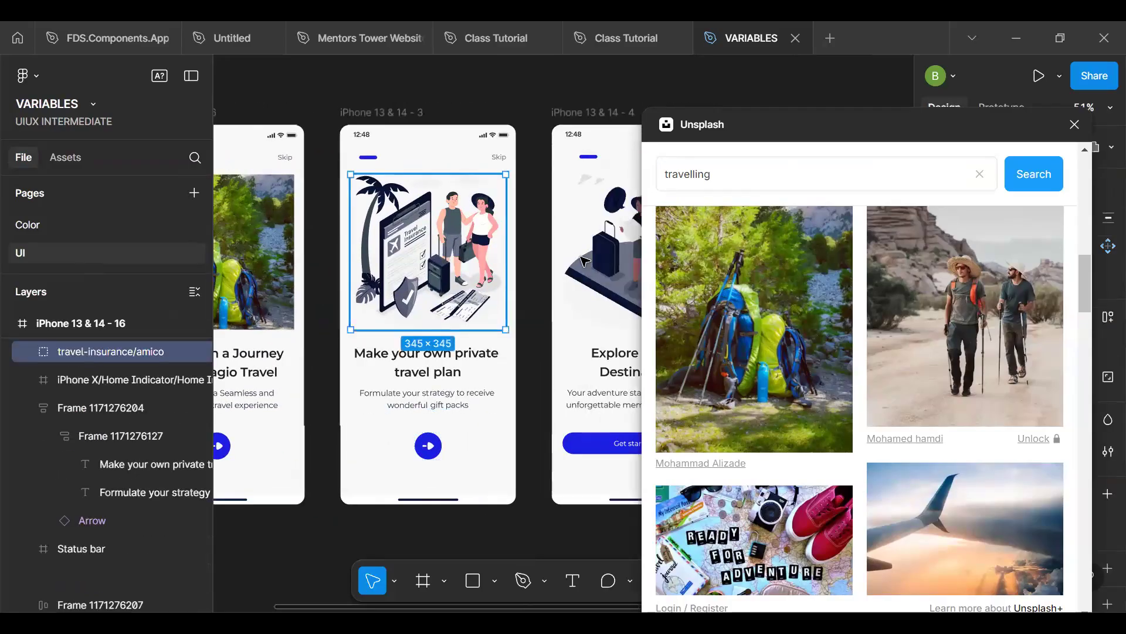
{"action": "double_click", "coordinate": [601, 257], "text": "shift"}
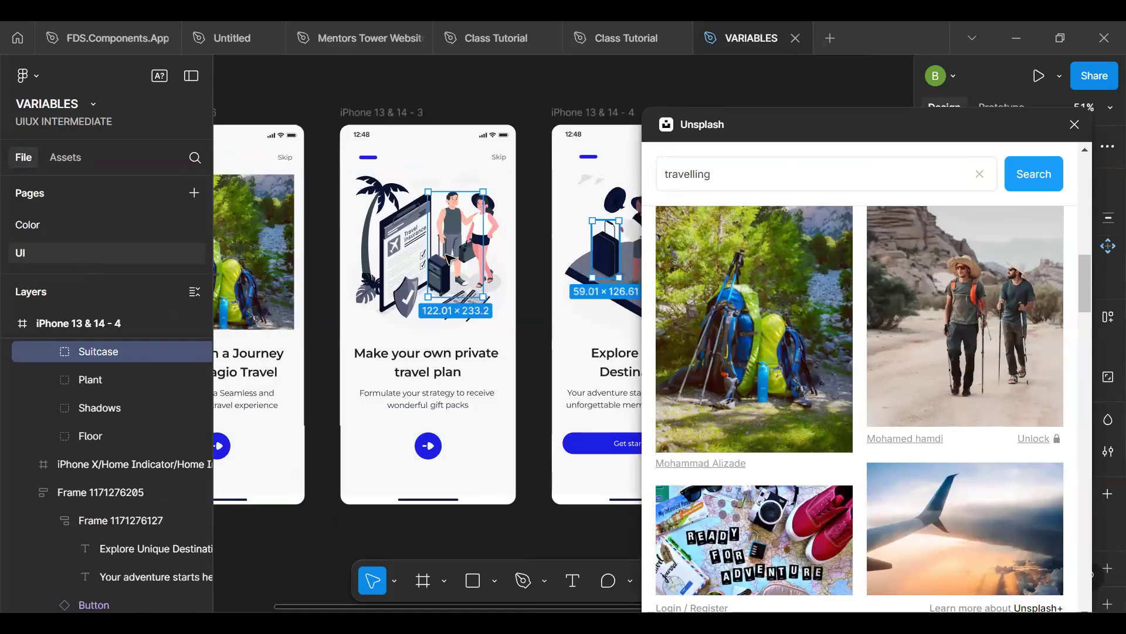
{"action": "left_click", "coordinate": [400, 274]}
{"action": "left_click", "coordinate": [419, 327]}
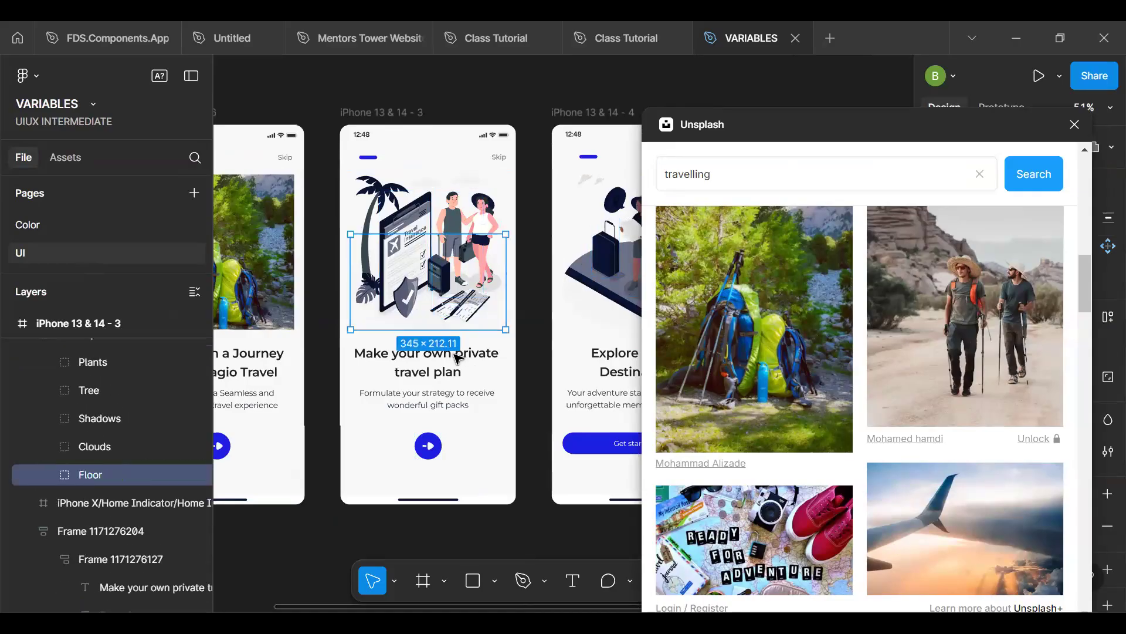
{"action": "left_click", "coordinate": [456, 355]}
{"action": "left_click", "coordinate": [447, 288]}
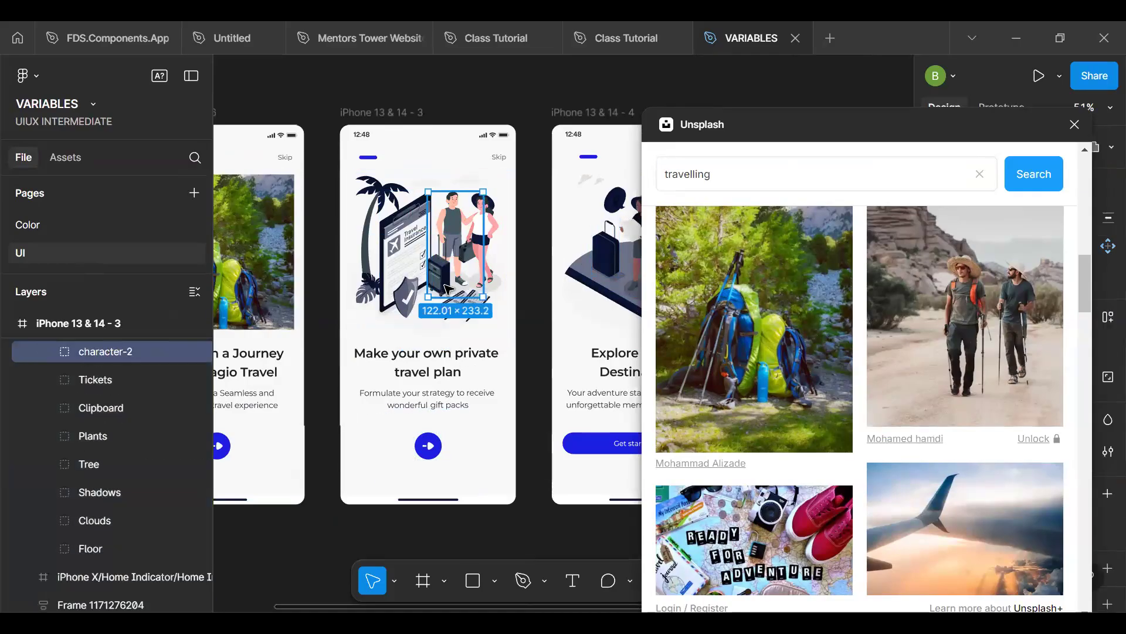
{"action": "left_click", "coordinate": [446, 355]}
{"action": "left_click", "coordinate": [439, 262]}
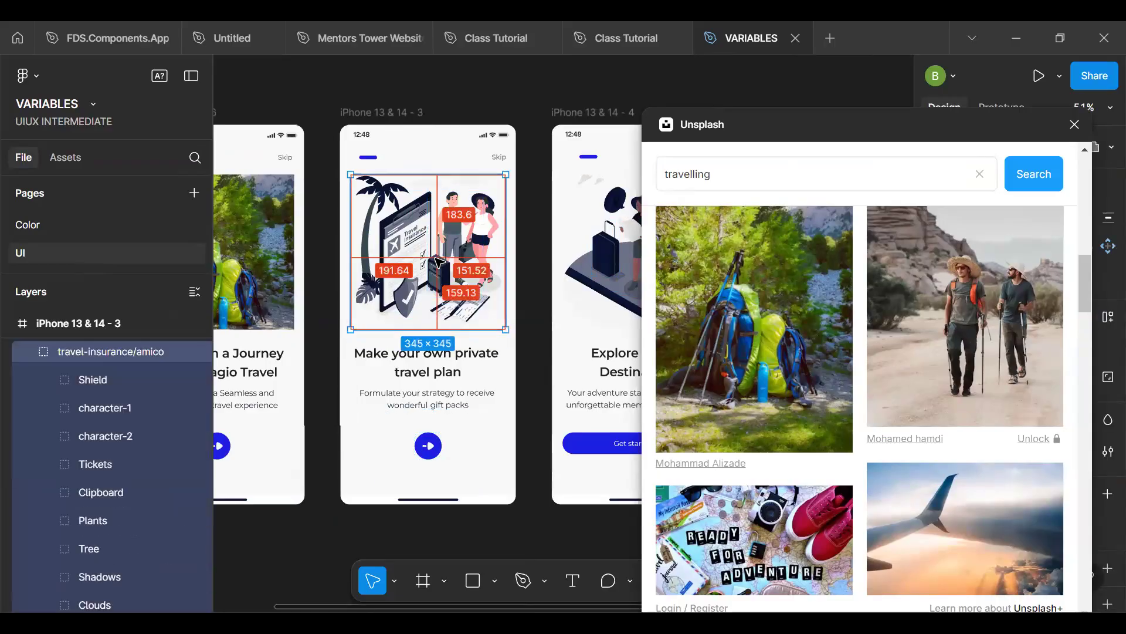
{"action": "right_click", "coordinate": [439, 262]}
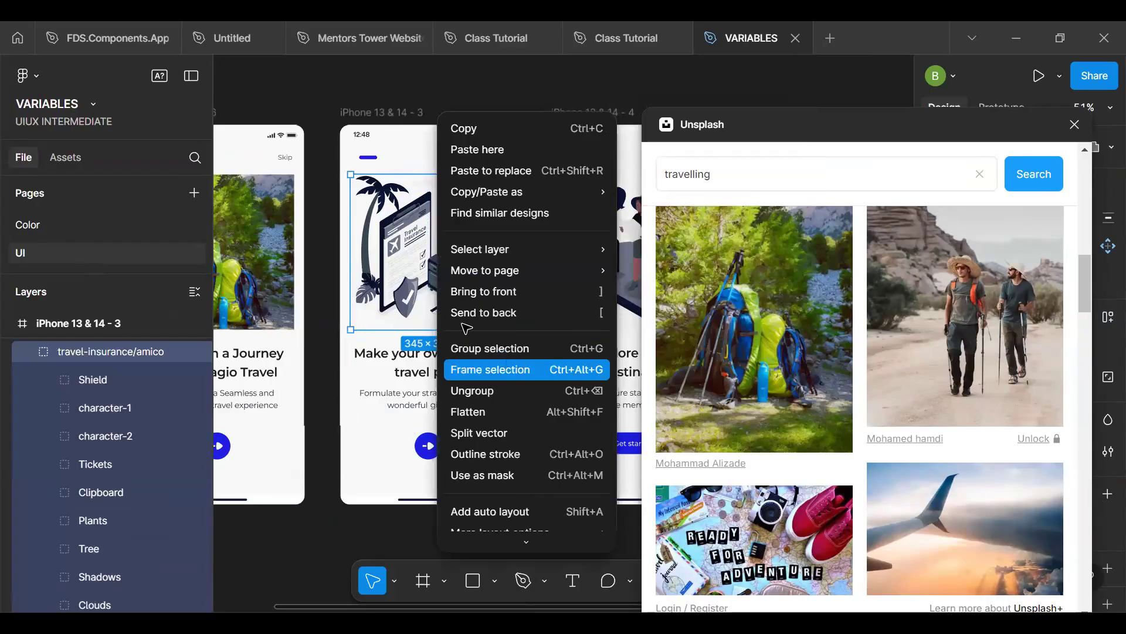
{"action": "key", "text": "ctrl+alt+g"}
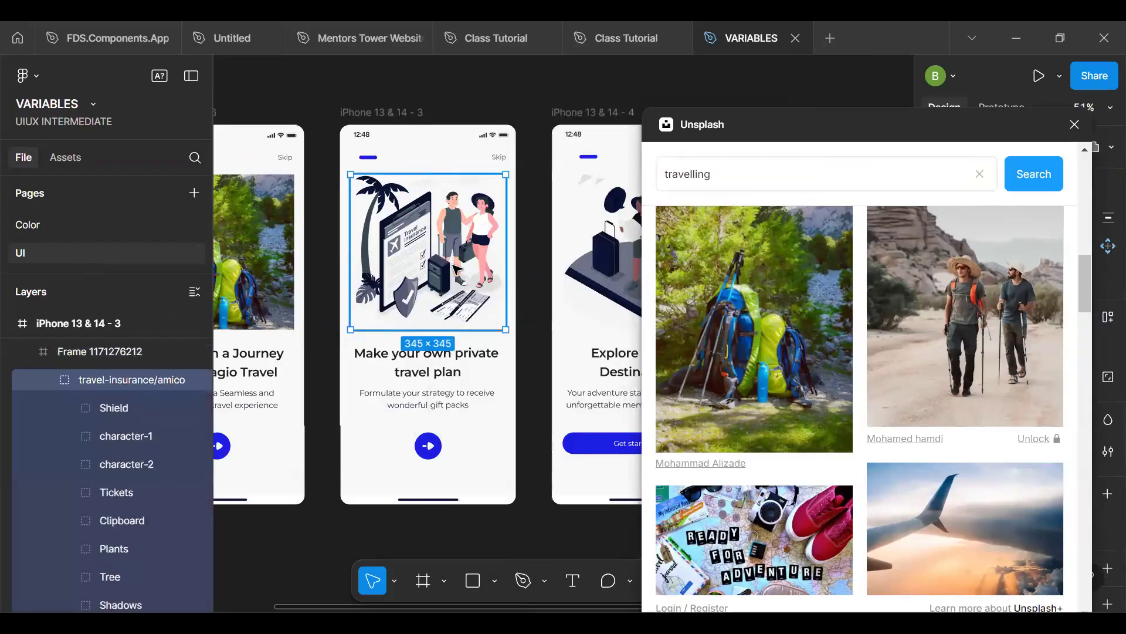
{"action": "left_click_drag", "start_coordinate": [455, 270], "coordinate": [594, 265]}
- Wrap the traveling/amico illustration on the third screen in a frame and delete the illustration from inside it
{"action": "double_click", "coordinate": [594, 265]}
{"action": "left_click", "coordinate": [557, 360]}
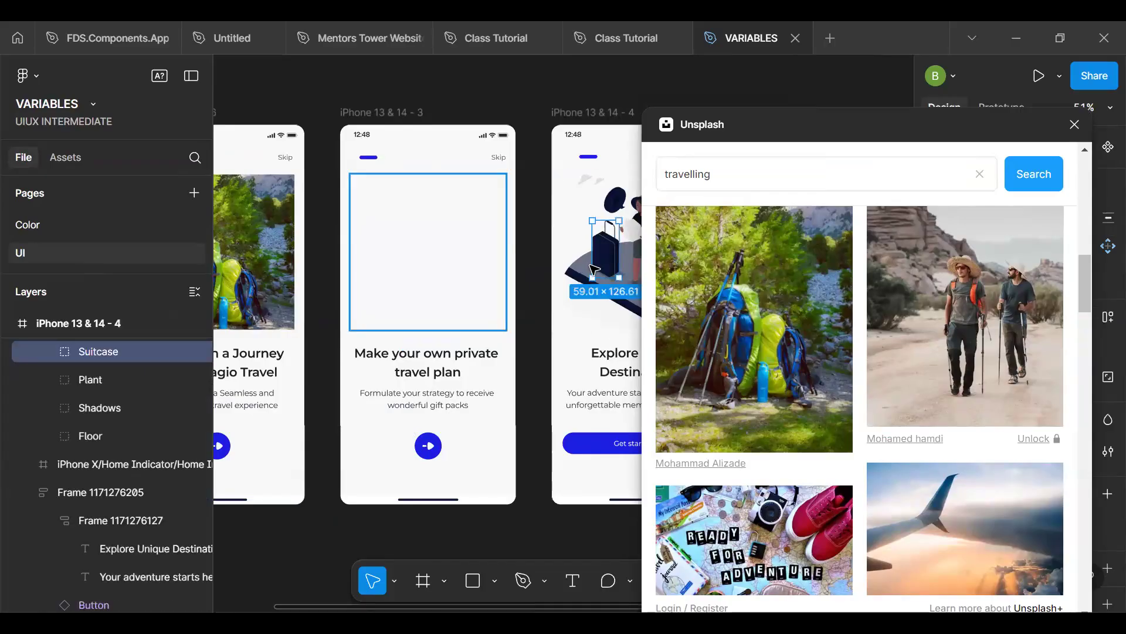
{"action": "left_click", "coordinate": [567, 289]}
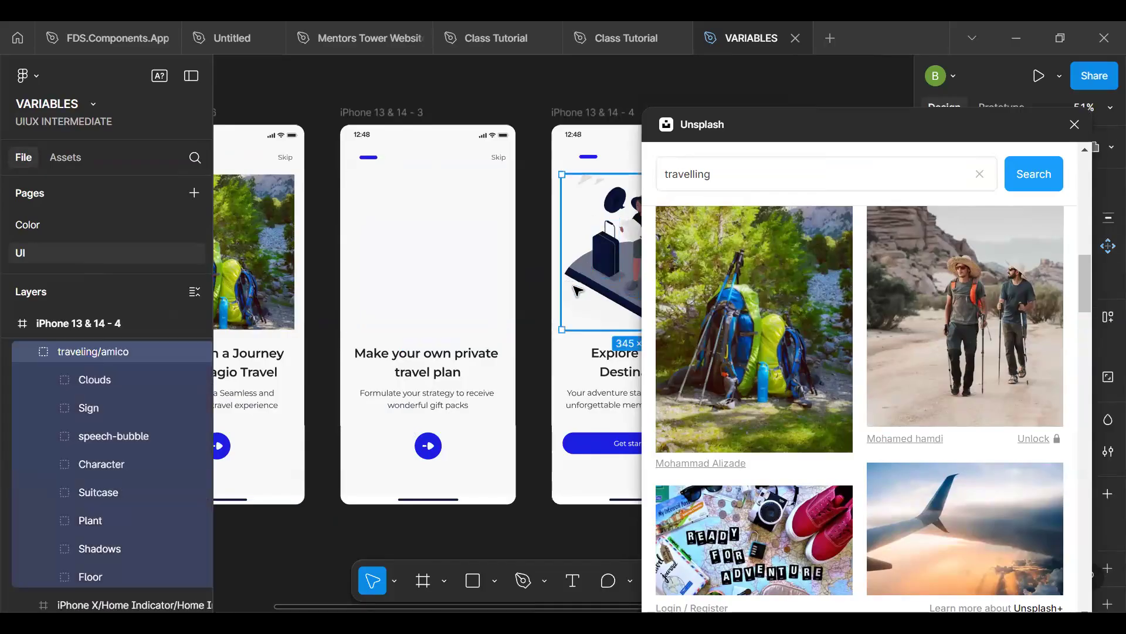
{"action": "right_click", "coordinate": [575, 289]}
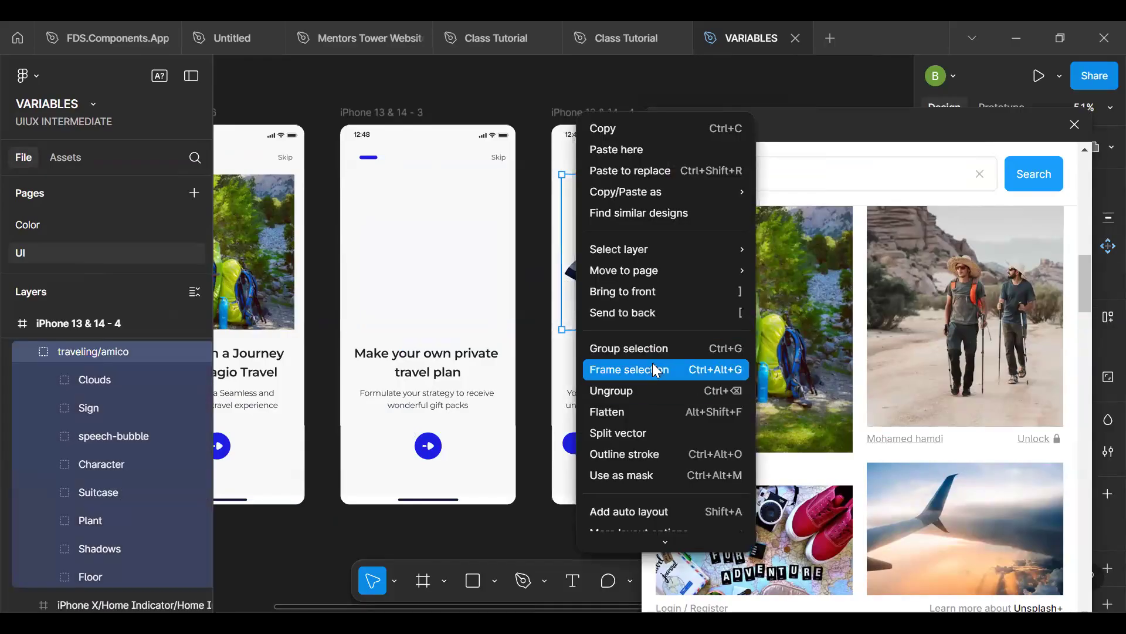
{"action": "key", "text": "ctrl+alt+g"}
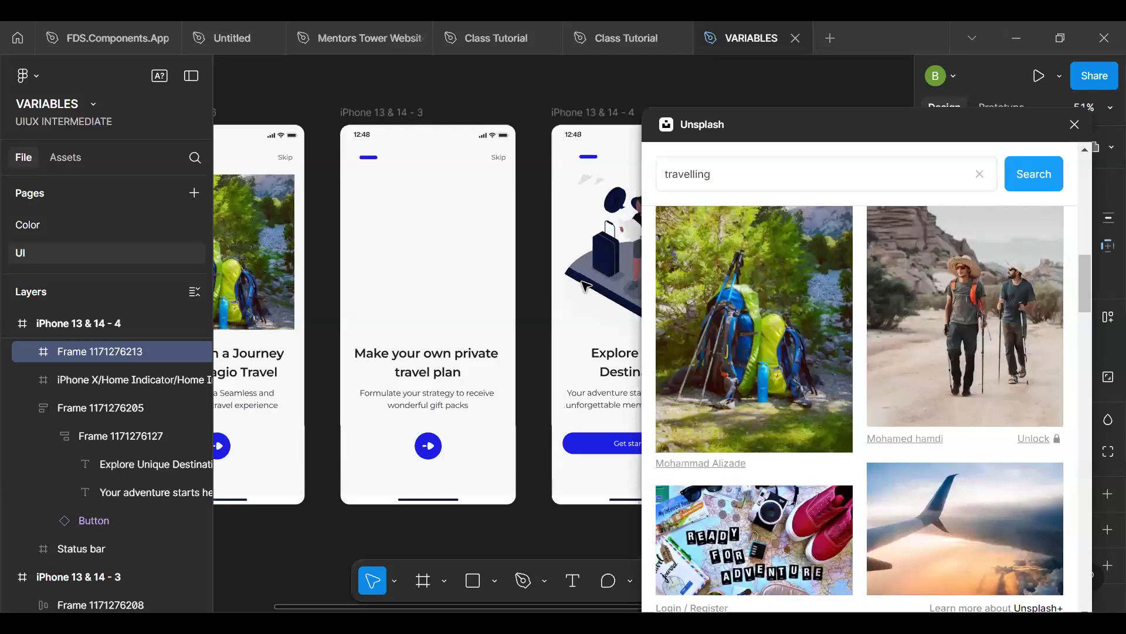
{"action": "key", "text": "Delete"}
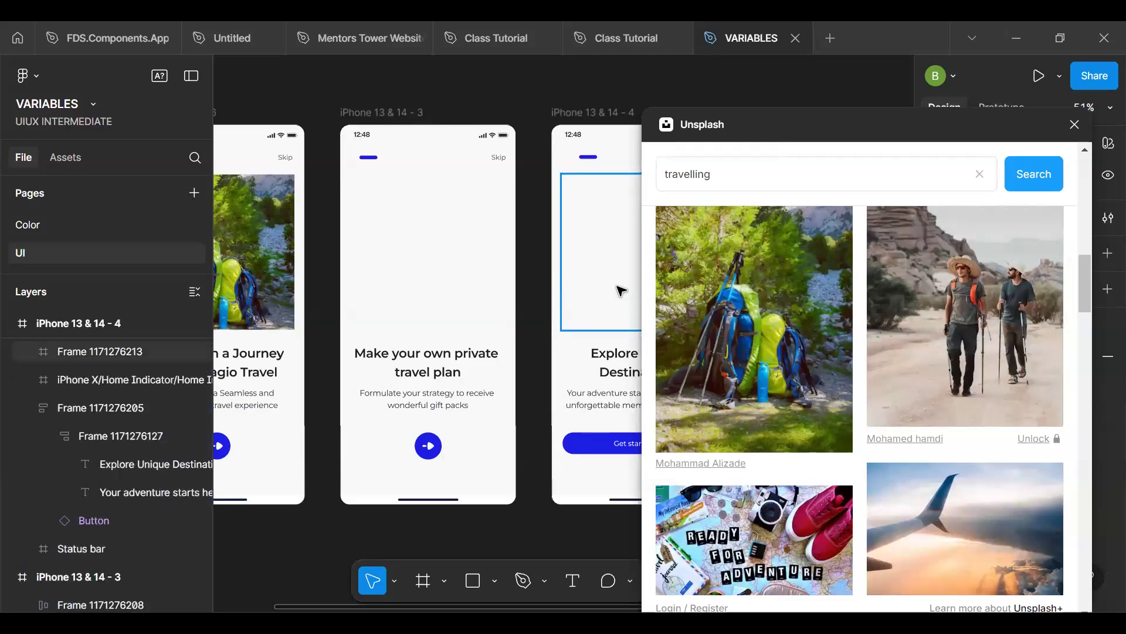
- Fill the third screen's empty illustration frame with the Unsplash photo of green water between rocky cliffs
{"action": "left_click", "coordinate": [611, 291]}
{"action": "left_click", "coordinate": [467, 278]}
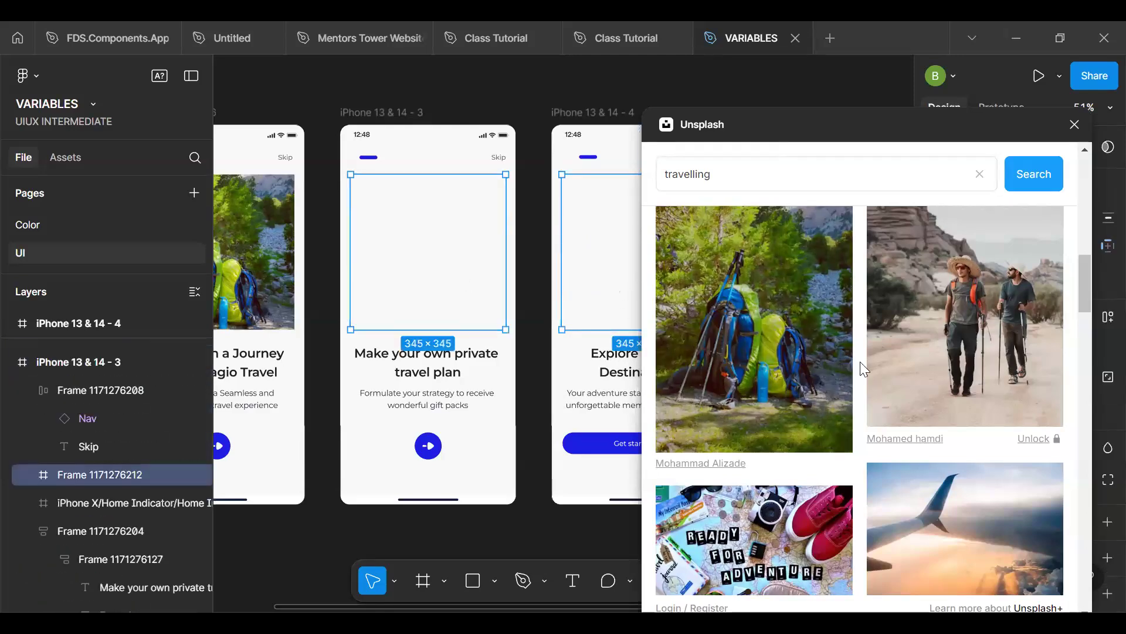
{"action": "scroll", "coordinate": [884, 390], "scroll_direction": "down", "scroll_amount": 5}
{"action": "scroll", "coordinate": [884, 390], "scroll_direction": "down", "scroll_amount": 3}
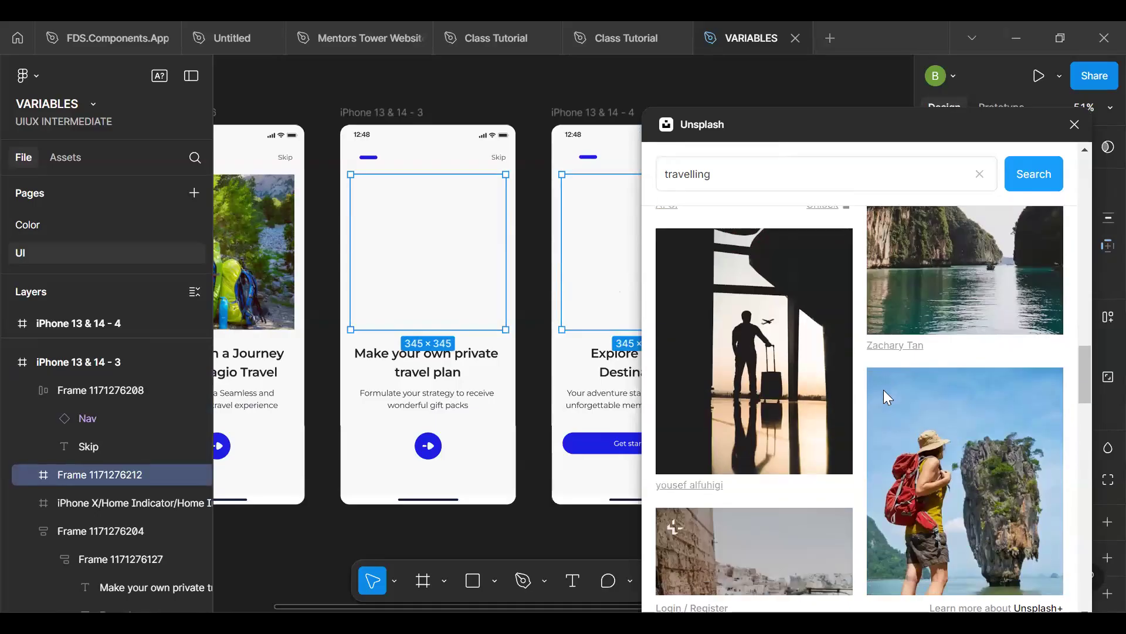
{"action": "scroll", "coordinate": [810, 285], "scroll_direction": "up", "scroll_amount": 3}
{"action": "left_click_drag", "start_coordinate": [942, 406], "coordinate": [599, 286]}
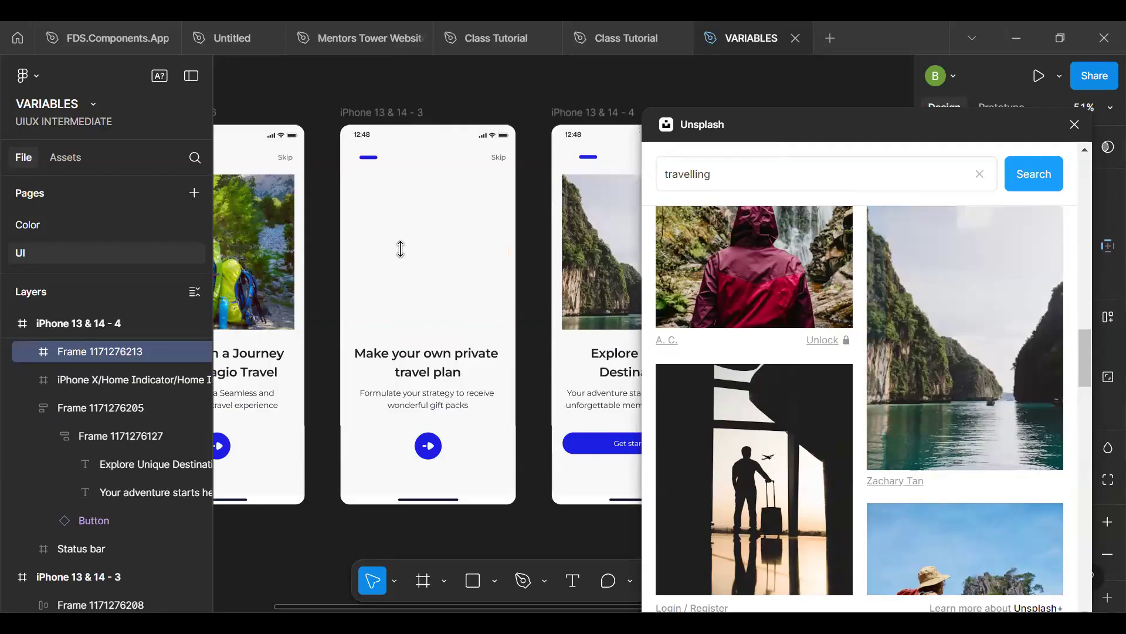
- Try to fill the second screen's empty frame with the airport traveller silhouette photo, and undo the photo's placement
{"action": "scroll", "coordinate": [400, 250], "scroll_direction": "right", "scroll_amount": 5}
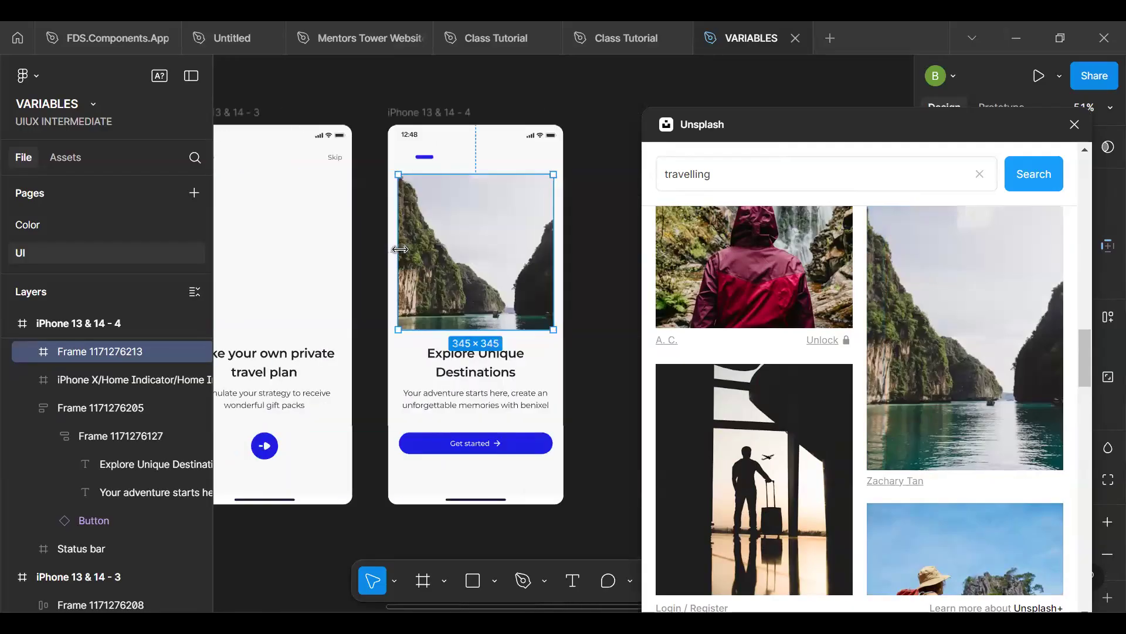
{"action": "left_click", "coordinate": [334, 264]}
{"action": "double_click", "coordinate": [301, 268]}
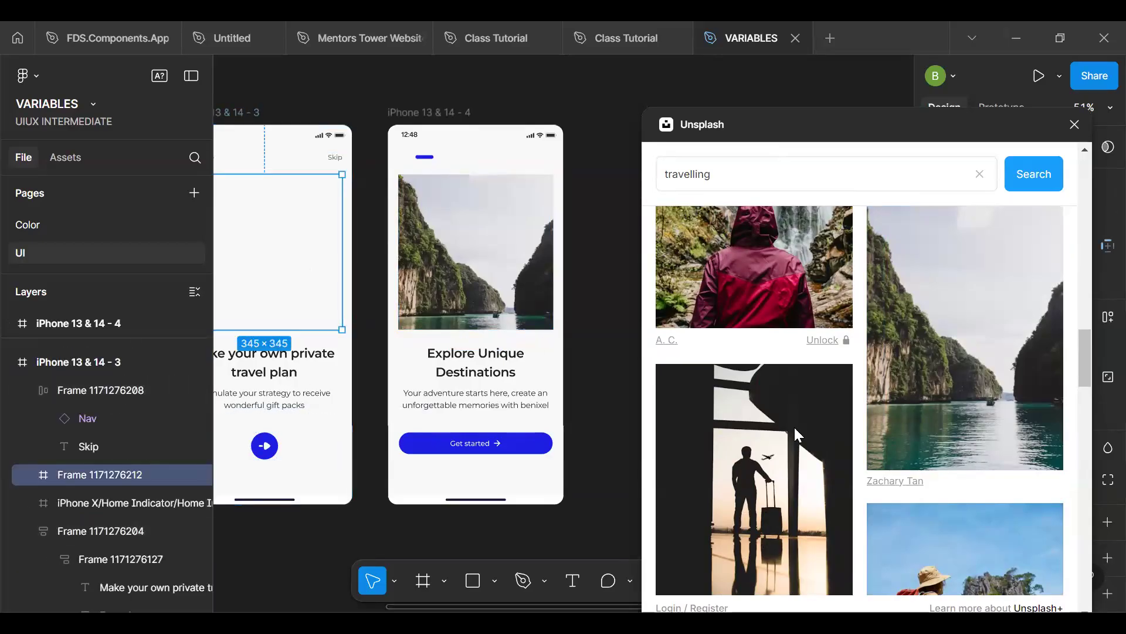
{"action": "left_click", "coordinate": [780, 467]}
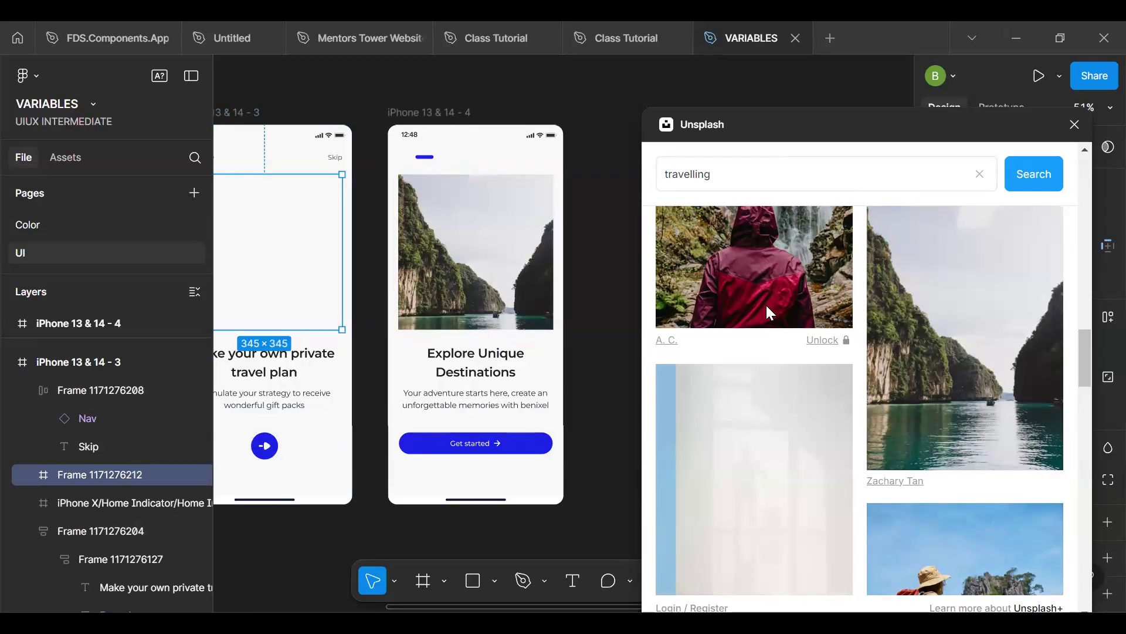
{"action": "left_click", "coordinate": [477, 88]}
{"action": "key", "text": "h"}
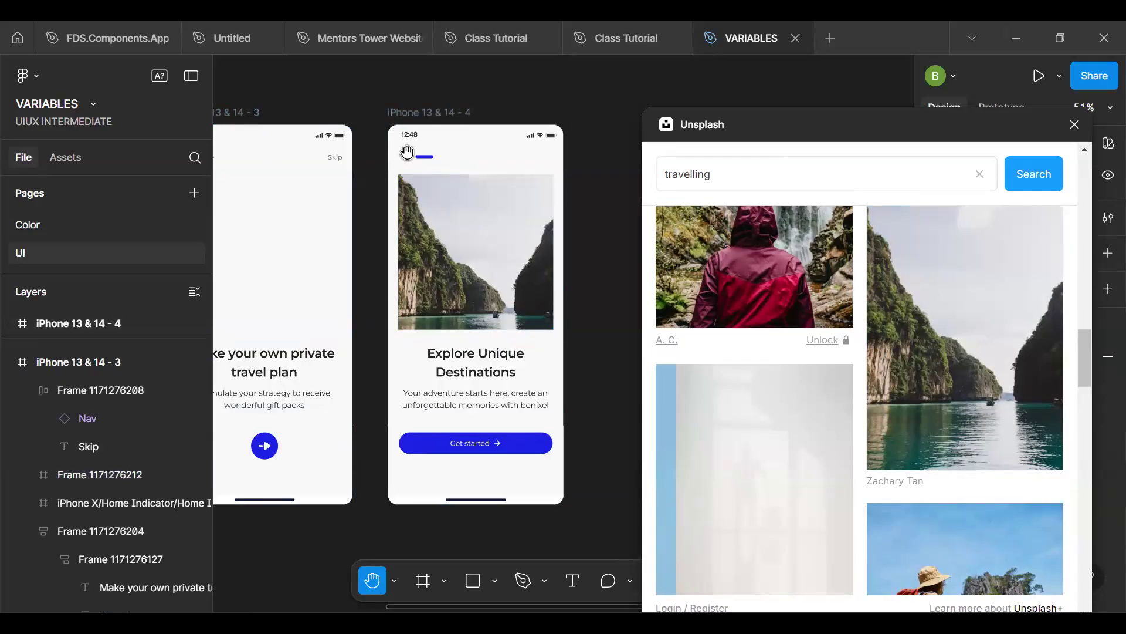
{"action": "scroll", "coordinate": [510, 158], "scroll_direction": "left", "scroll_amount": 4}
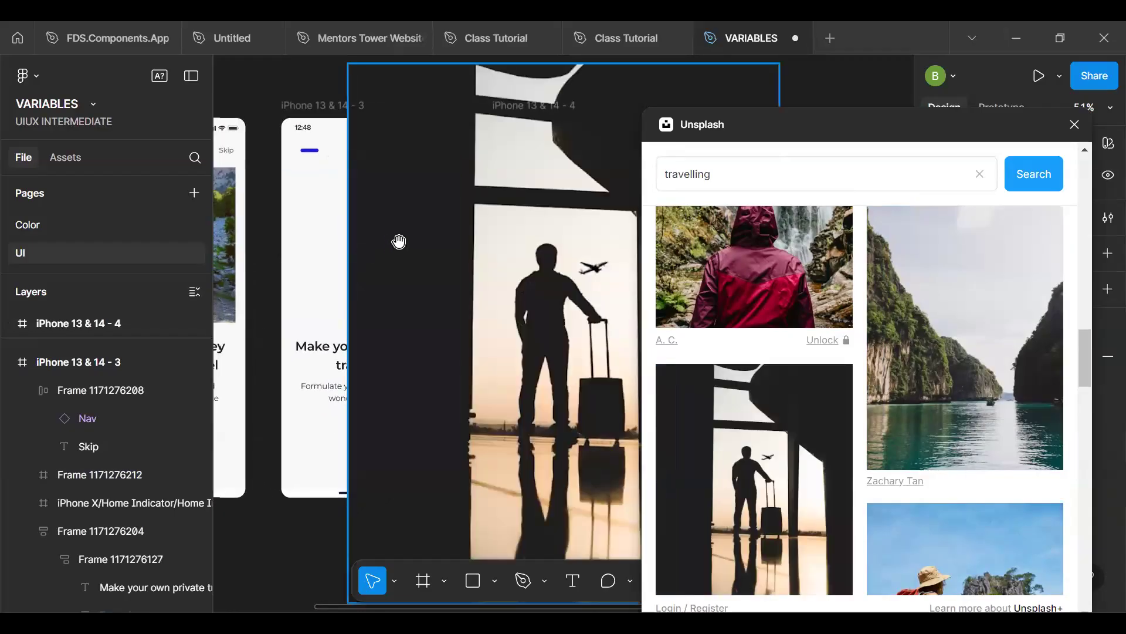
{"action": "key", "text": "ctrl+z"}
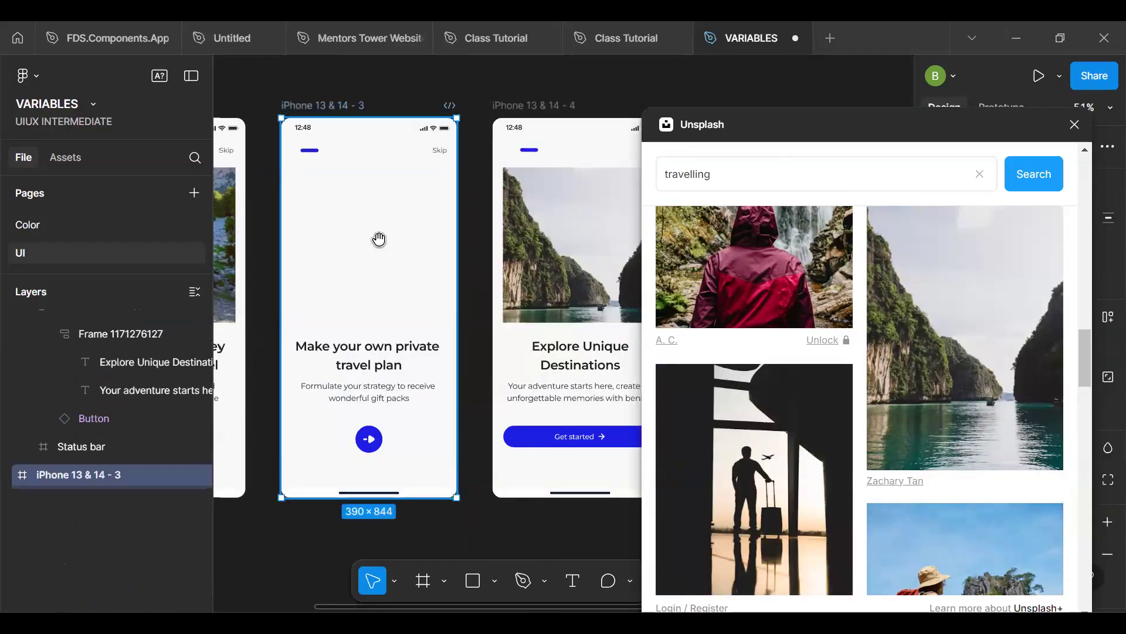
- Fill the second screen's illustration frame with the waterfall photo of the person in a red jacket and close the Unsplash plugin
{"action": "left_click", "coordinate": [379, 238]}
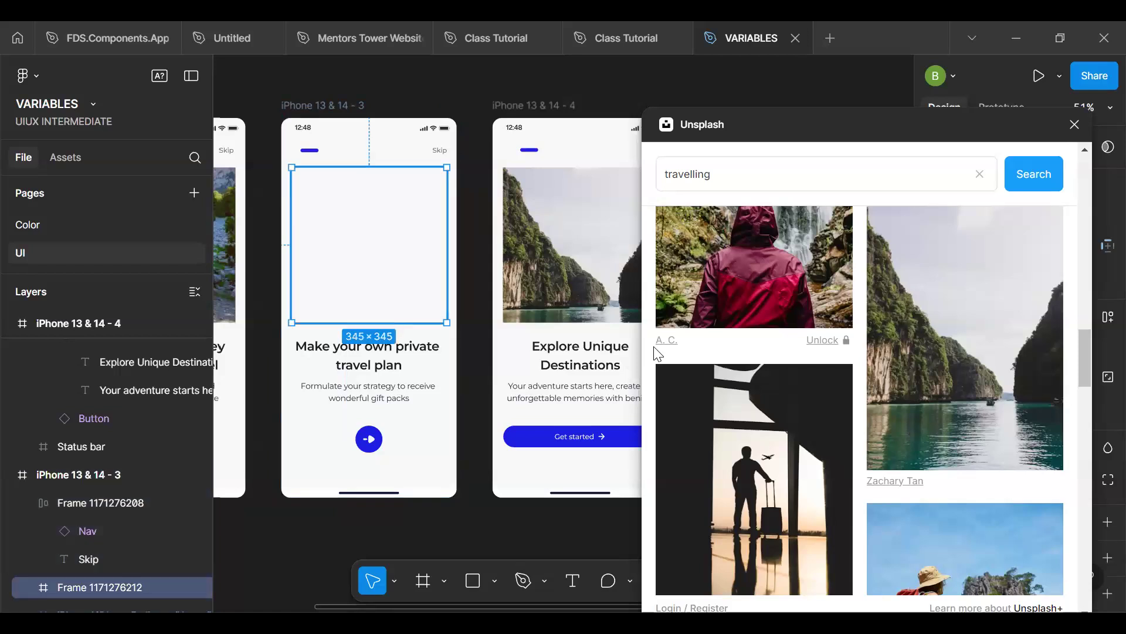
{"action": "left_click", "coordinate": [755, 286]}
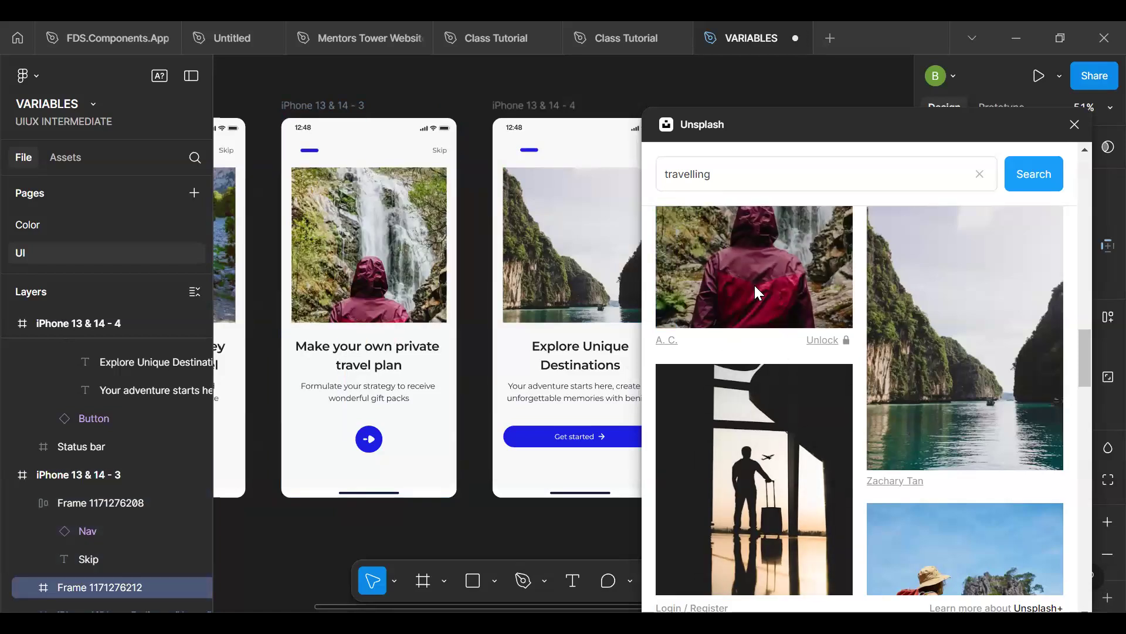
{"action": "left_click", "coordinate": [506, 534]}
{"action": "left_click", "coordinate": [1075, 124]}
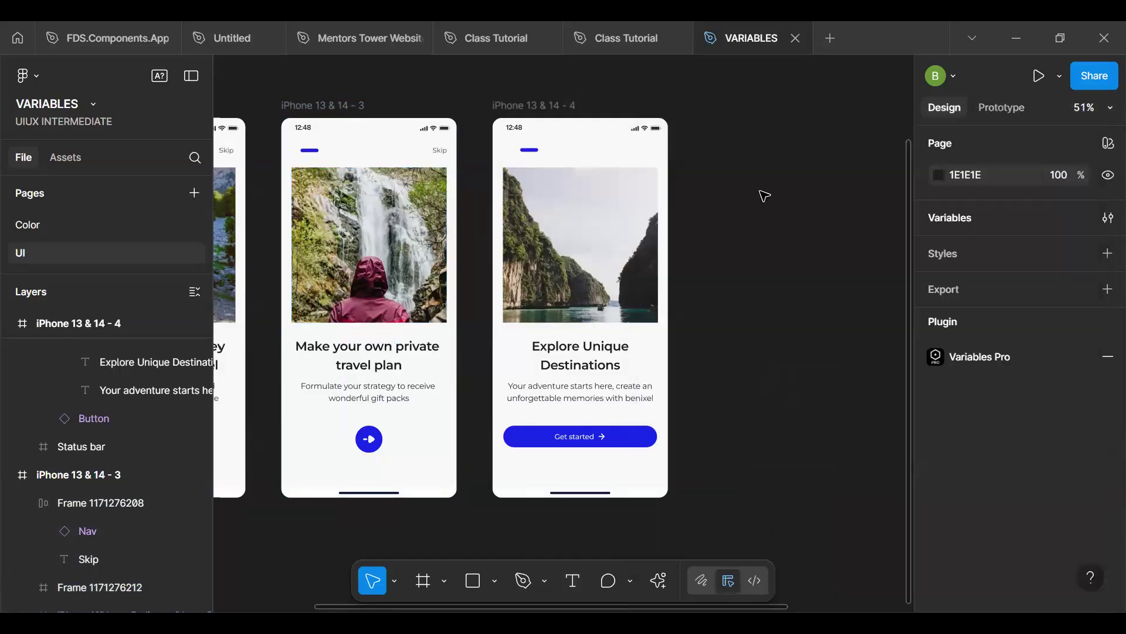
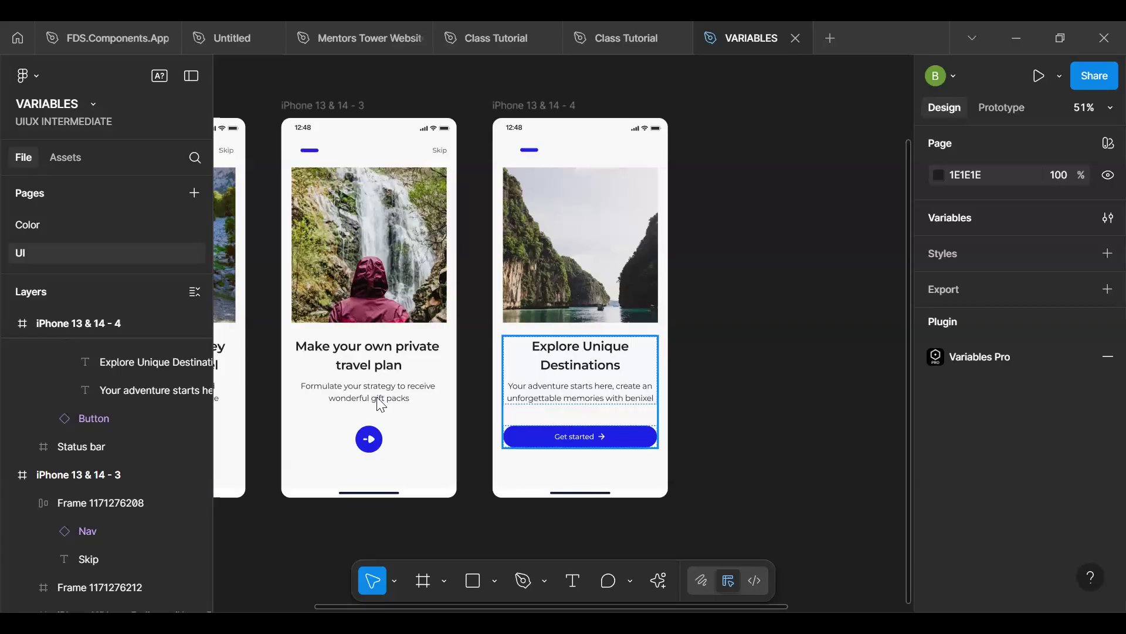
{"action": "key", "text": "alt+Tab"}
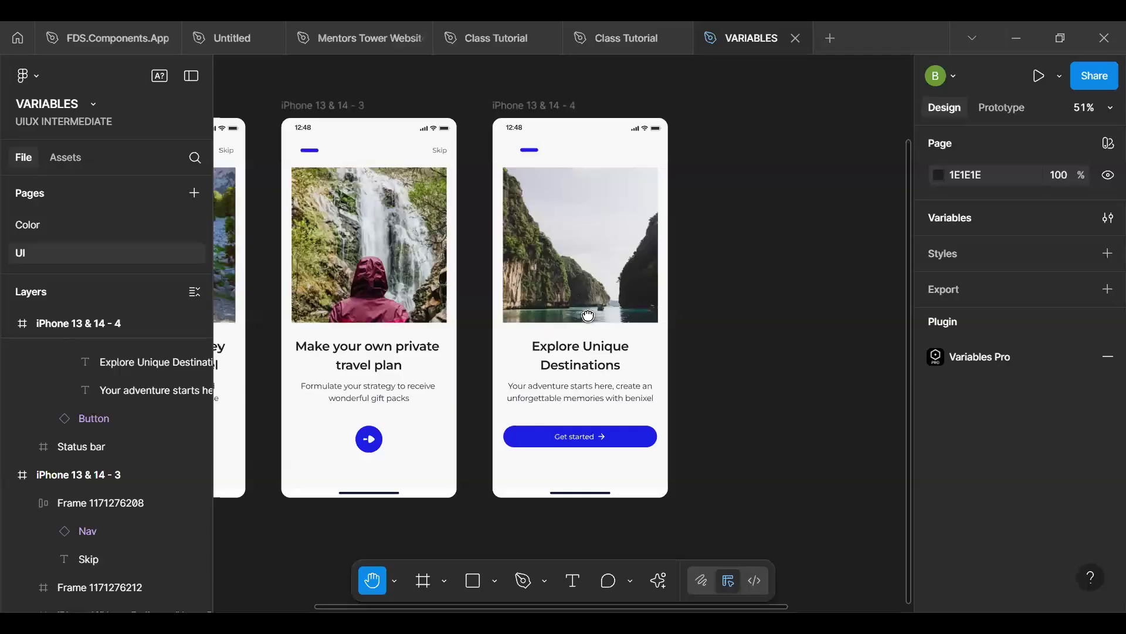
{"action": "scroll", "coordinate": [623, 319], "scroll_direction": "left", "scroll_amount": 4}
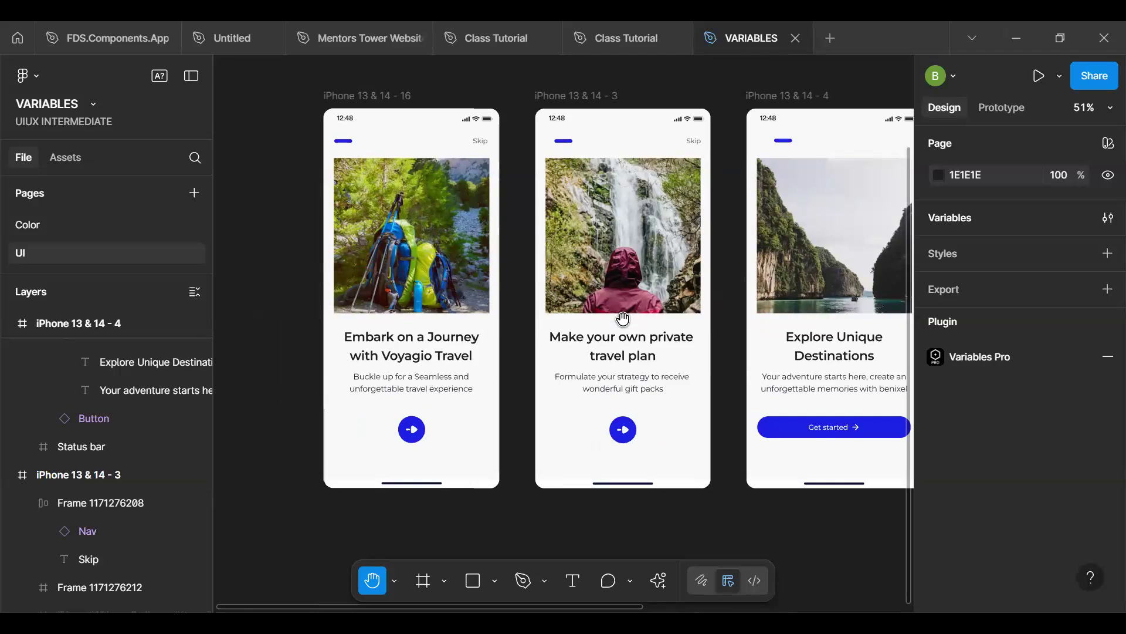
{"action": "key", "text": "v"}
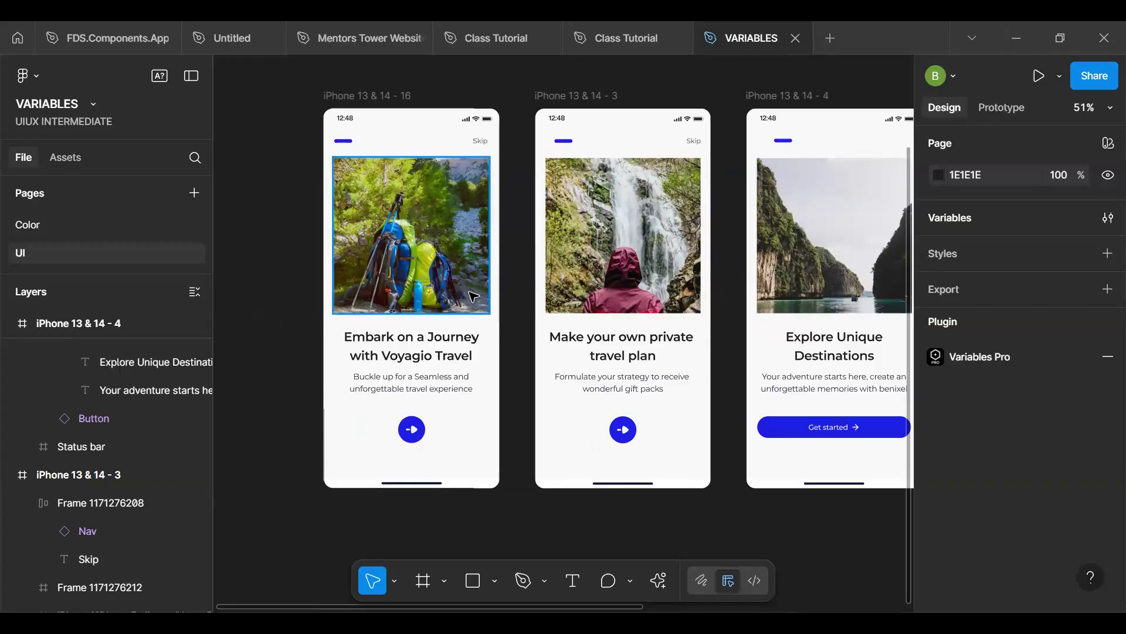
- Examine the colors used in the first screen and its status bar, and browse the library variables for the status bar's Neutral/D2 color
{"action": "scroll", "coordinate": [474, 296], "scroll_direction": "down", "scroll_amount": 5, "text": "ctrl"}
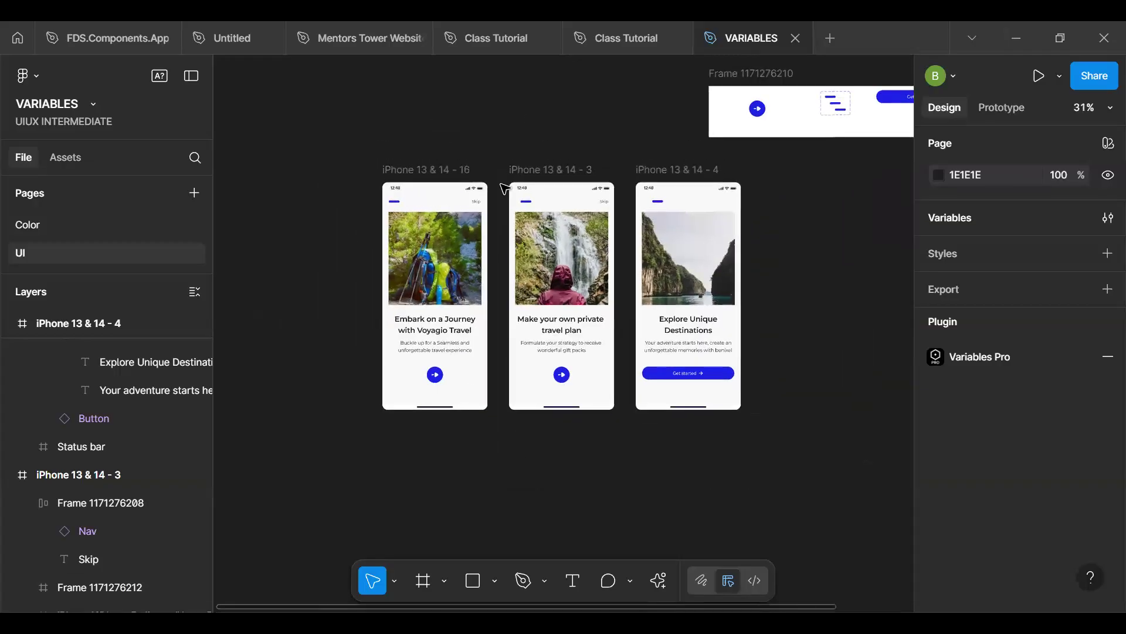
{"action": "left_click", "coordinate": [410, 170]}
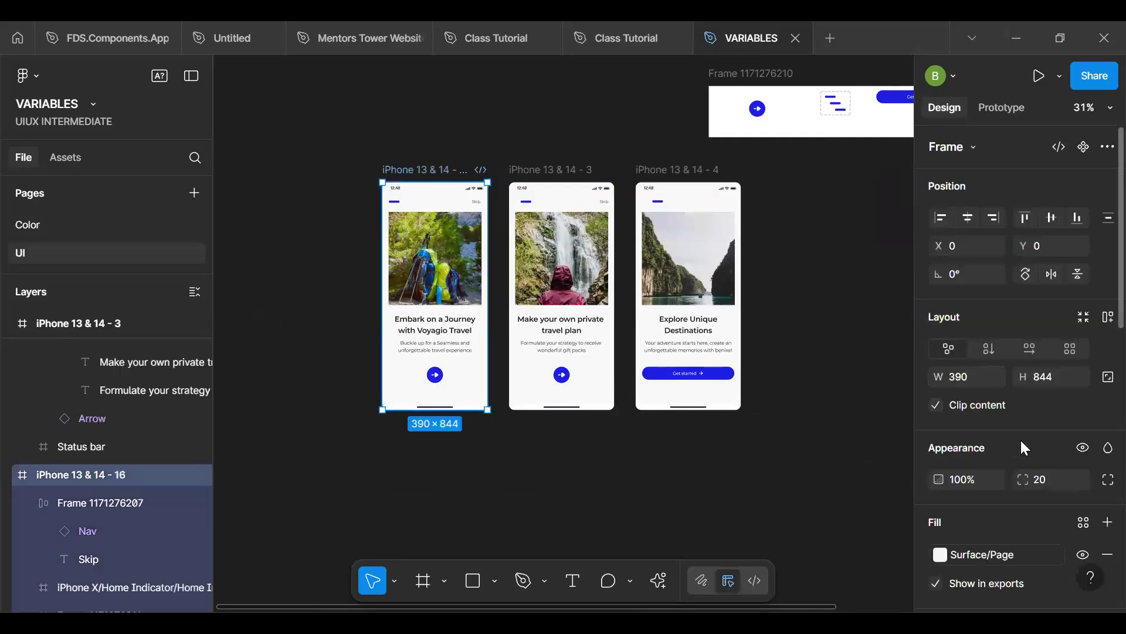
{"action": "scroll", "coordinate": [1016, 466], "scroll_direction": "down", "scroll_amount": 5}
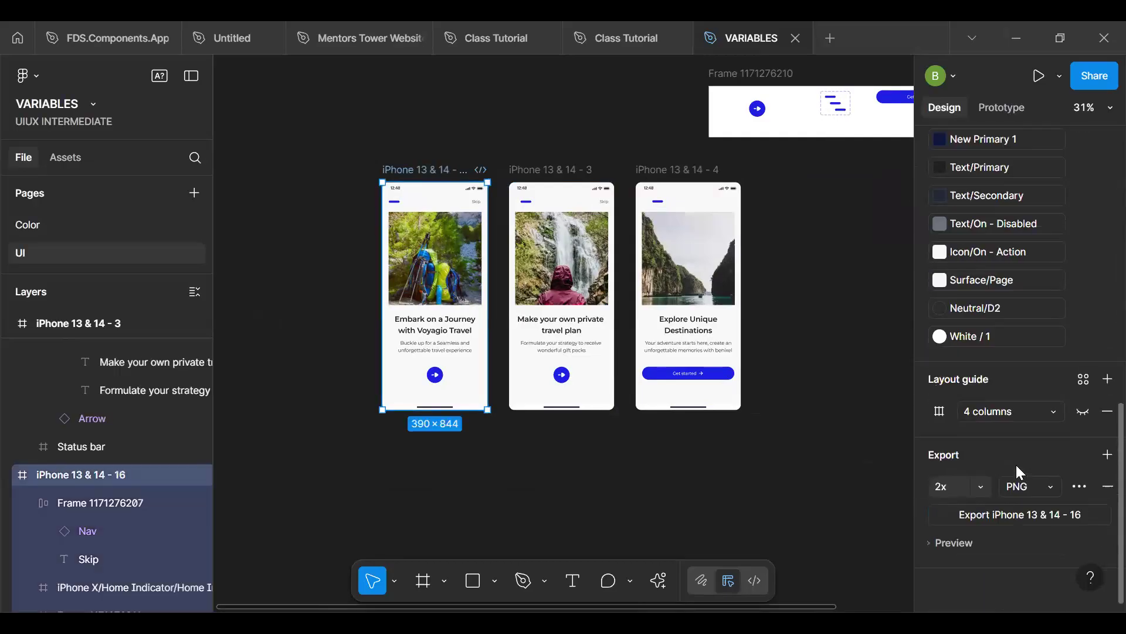
{"action": "scroll", "coordinate": [1016, 464], "scroll_direction": "up", "scroll_amount": 3}
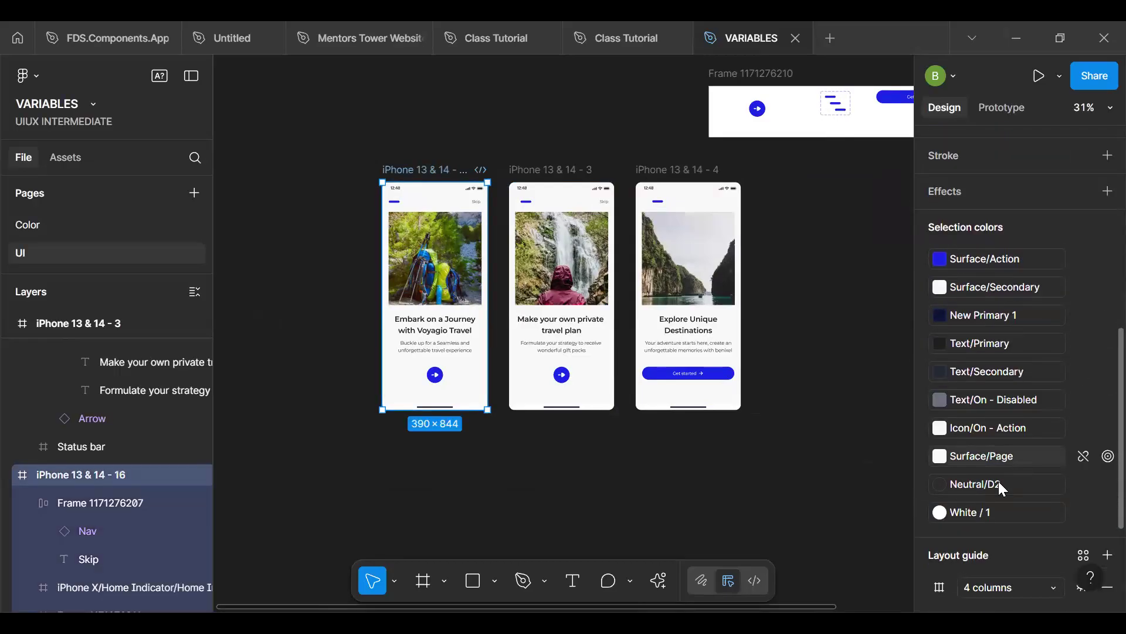
{"action": "left_click", "coordinate": [410, 192]}
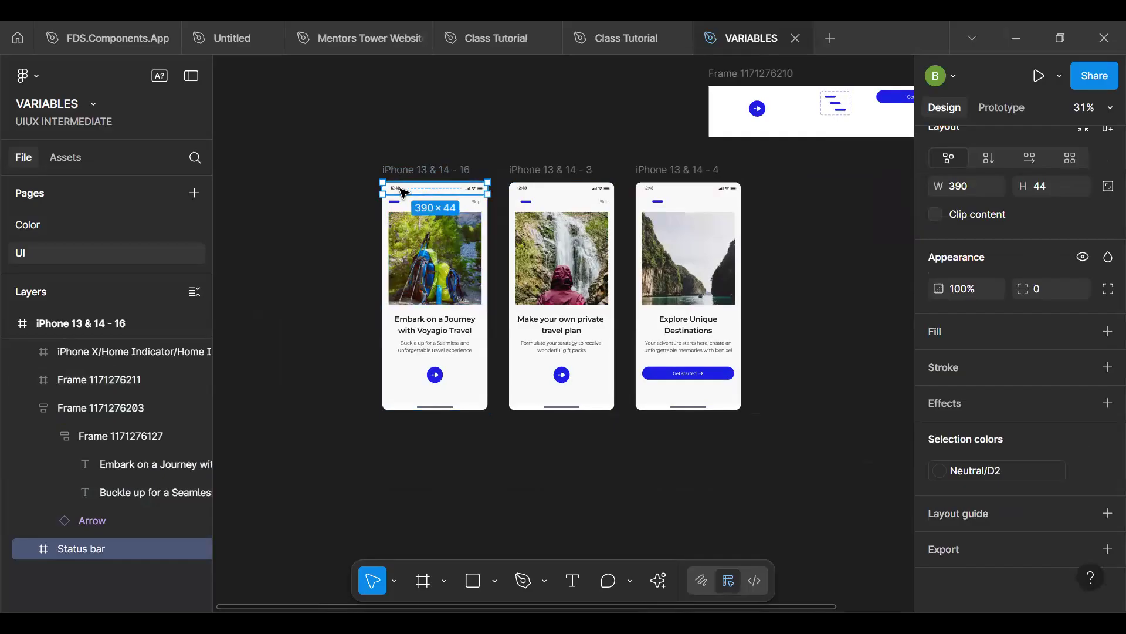
{"action": "scroll", "coordinate": [405, 192], "scroll_direction": "up", "scroll_amount": 5}
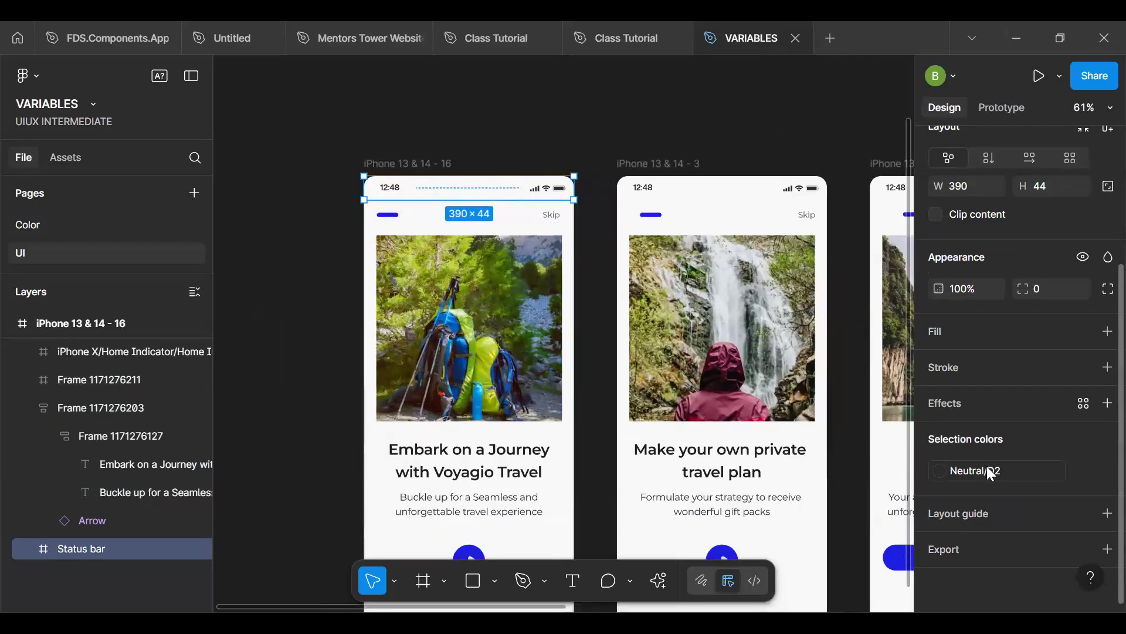
{"action": "left_click", "coordinate": [991, 473]}
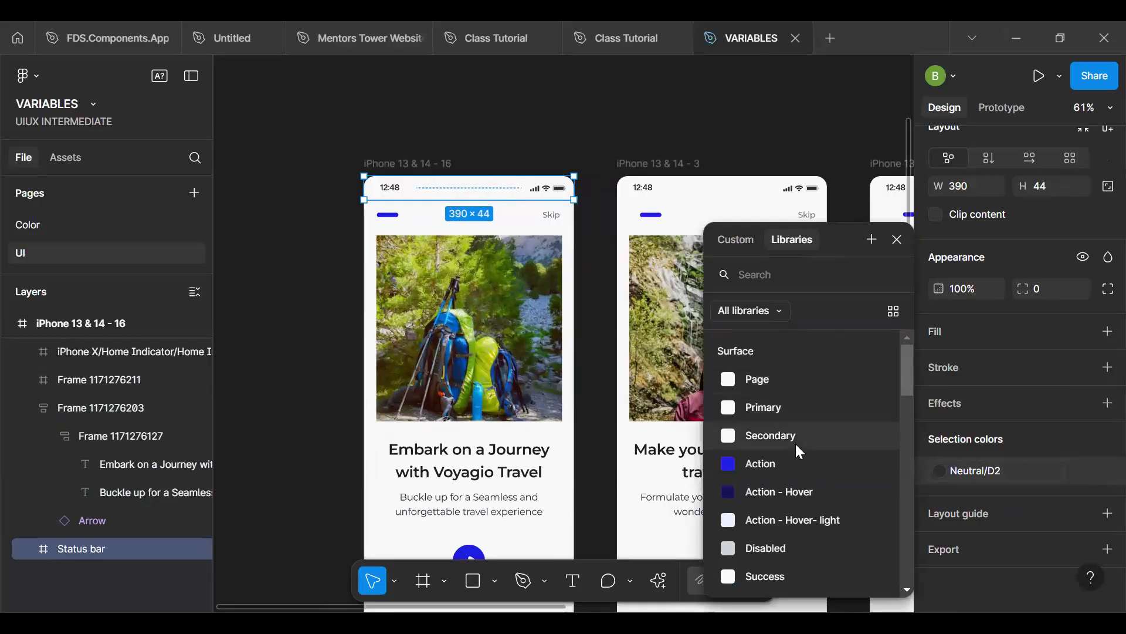
{"action": "scroll", "coordinate": [798, 449], "scroll_direction": "down", "scroll_amount": 4}
{"action": "scroll", "coordinate": [797, 446], "scroll_direction": "down", "scroll_amount": 2}
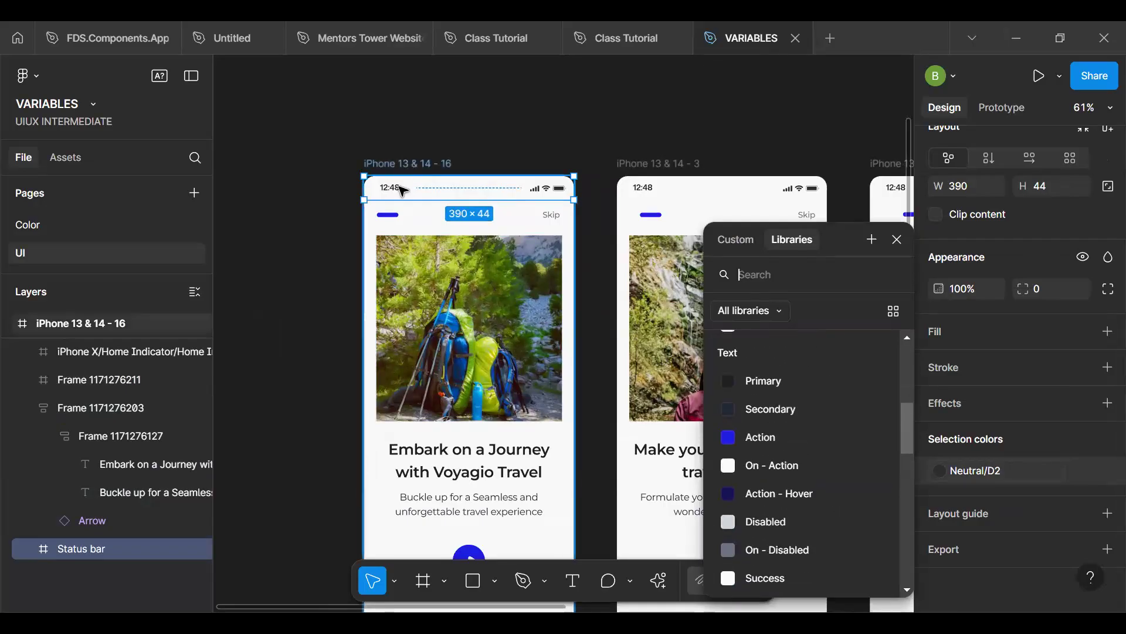
- Select the status bar time text on all three screens and change its font to Inter
{"action": "double_click", "coordinate": [390, 188]}
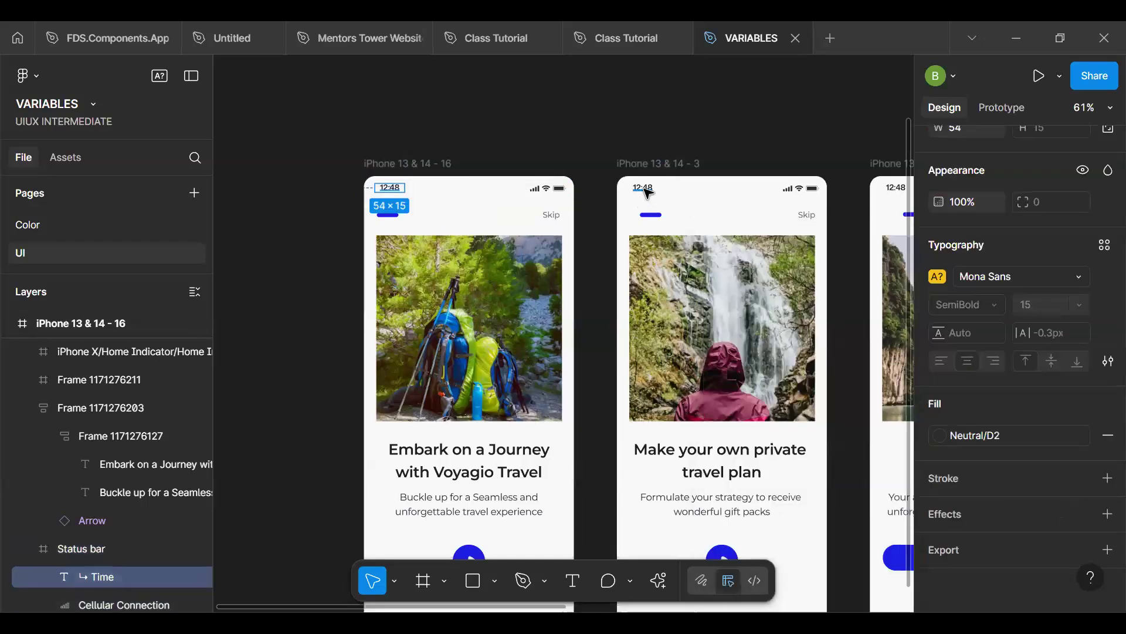
{"action": "left_click", "coordinate": [643, 188], "text": "shift"}
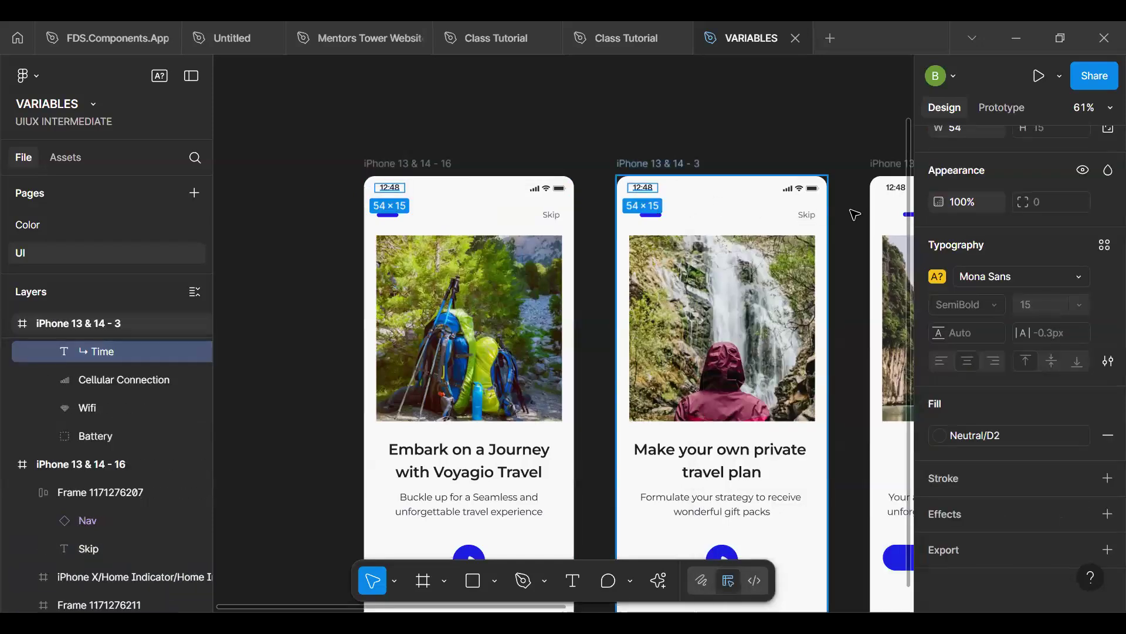
{"action": "left_click", "coordinate": [893, 189], "text": "shift"}
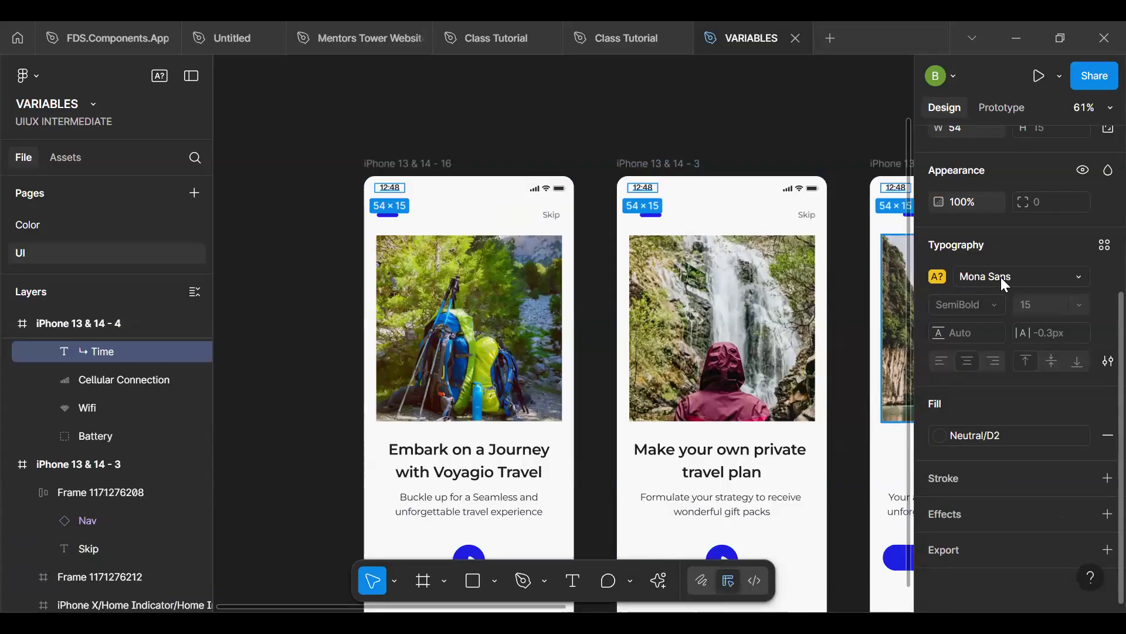
{"action": "left_click", "coordinate": [1001, 277]}
{"action": "type", "text": "inter"}
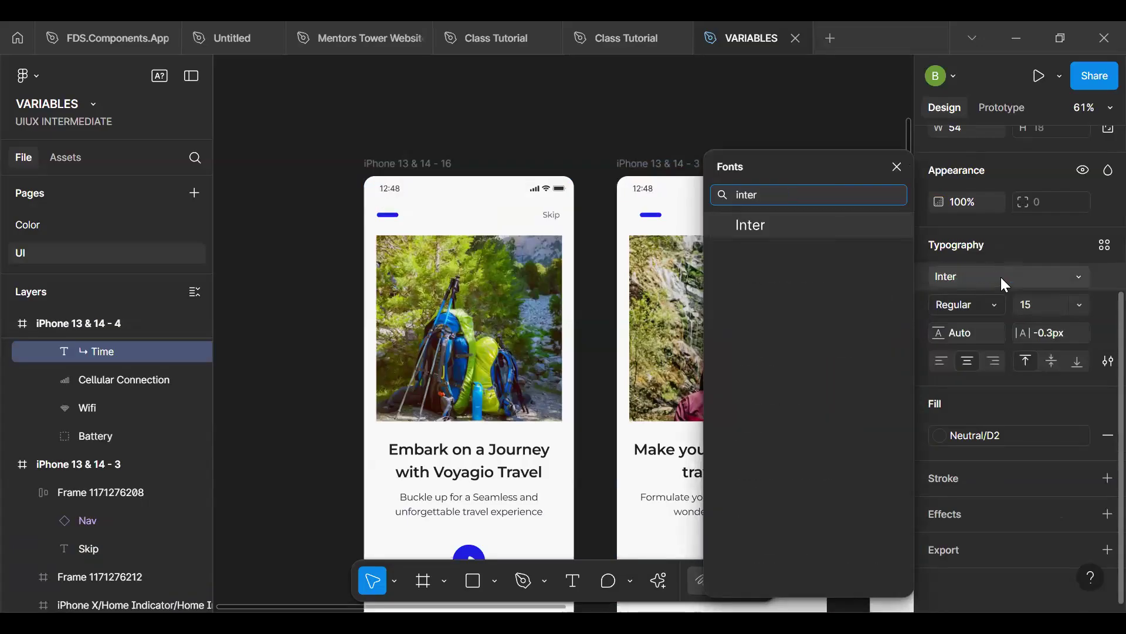
{"action": "key", "text": "Return"}
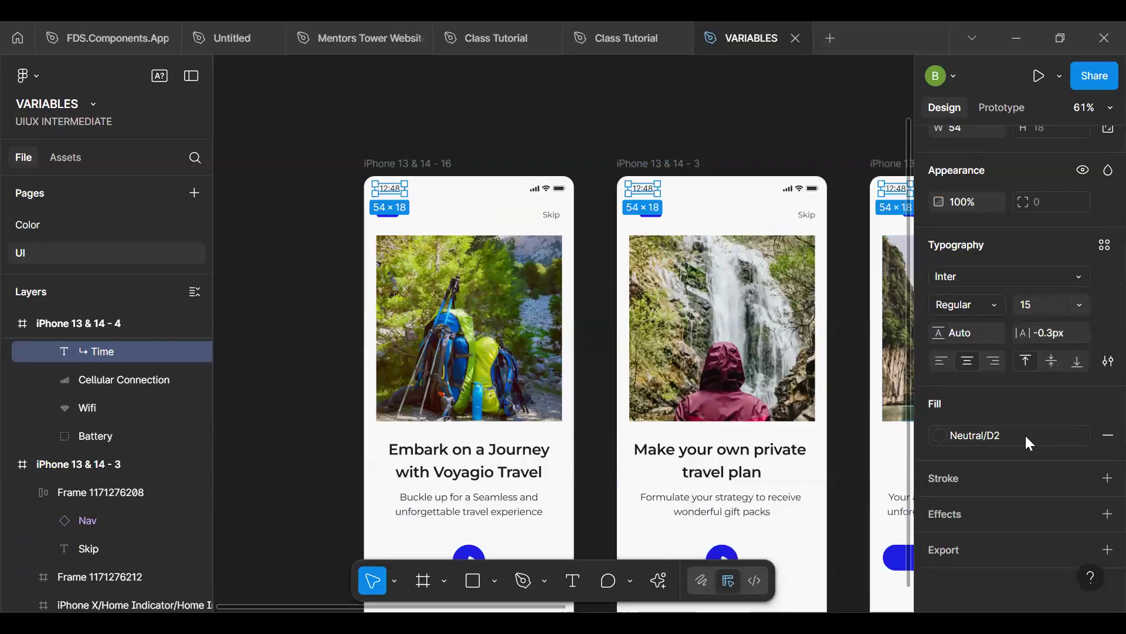
- Apply the Text/Secondary color variable to the selected status bar times and deselect them
{"action": "left_click", "coordinate": [1008, 435]}
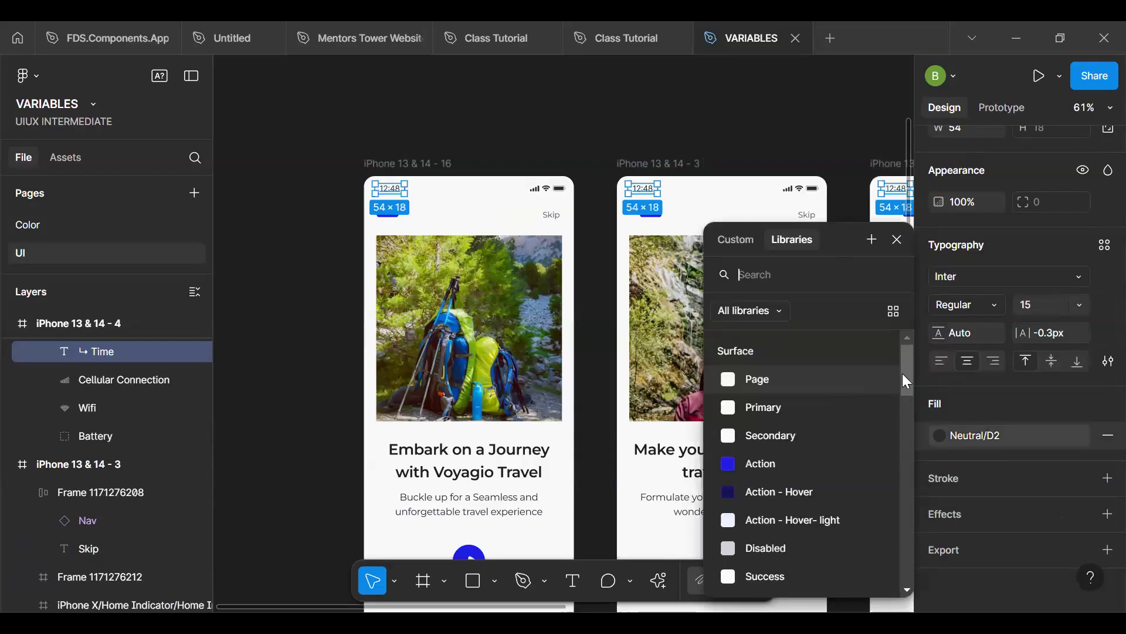
{"action": "type", "text": "text"}
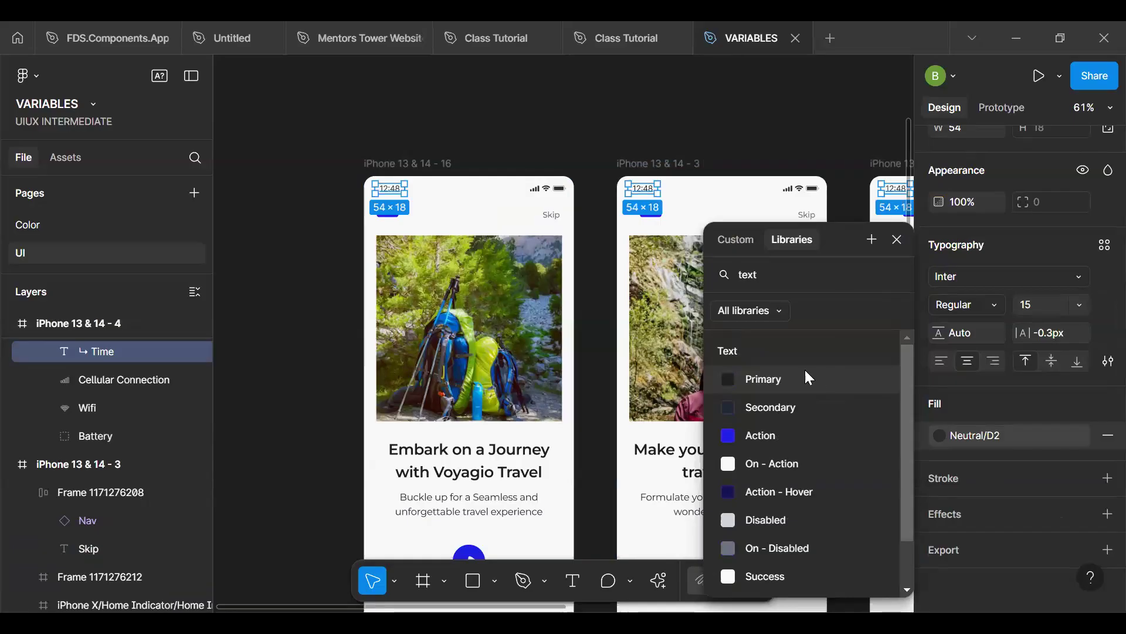
{"action": "left_click", "coordinate": [810, 408]}
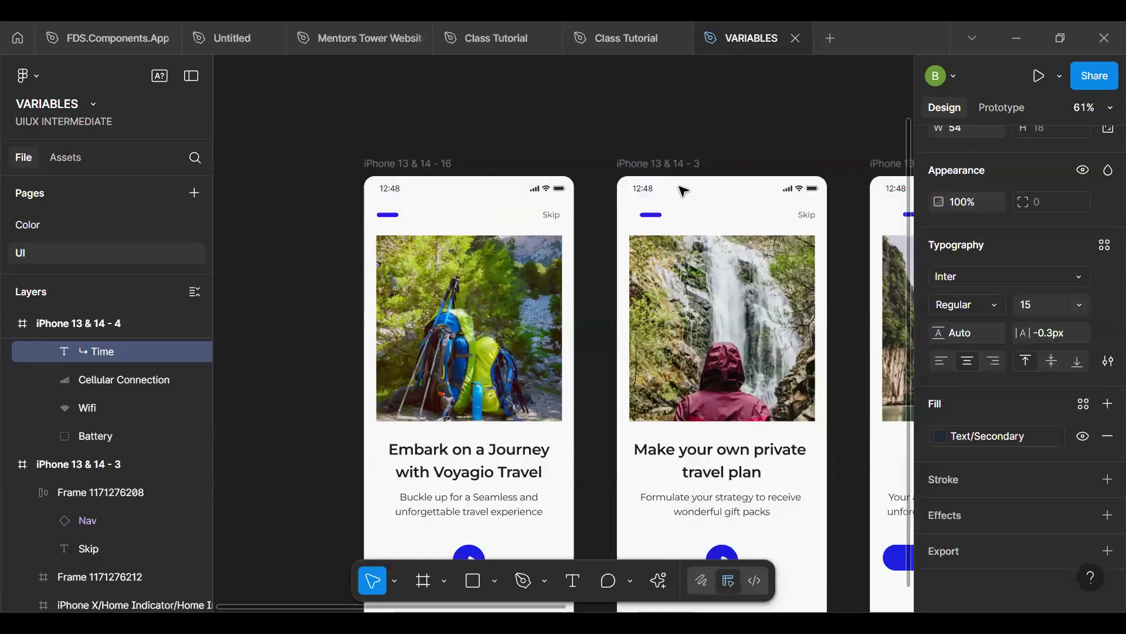
{"action": "left_click", "coordinate": [724, 120]}
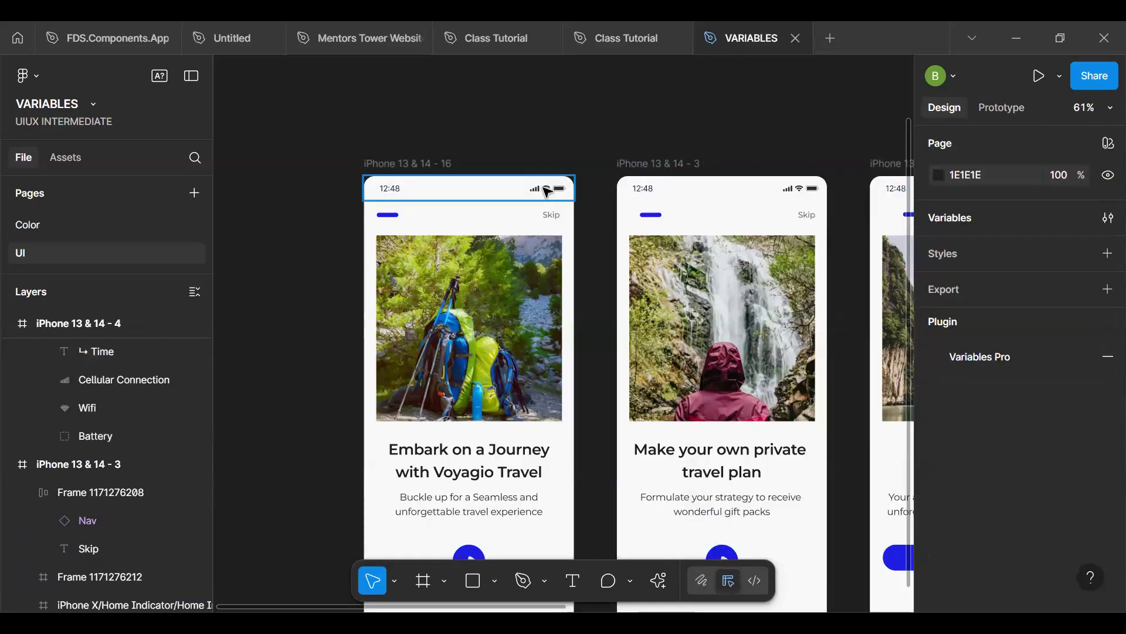
- Duplicate the first screen's status bar onto the empty canvas above that screen
{"action": "double_click", "coordinate": [547, 192]}
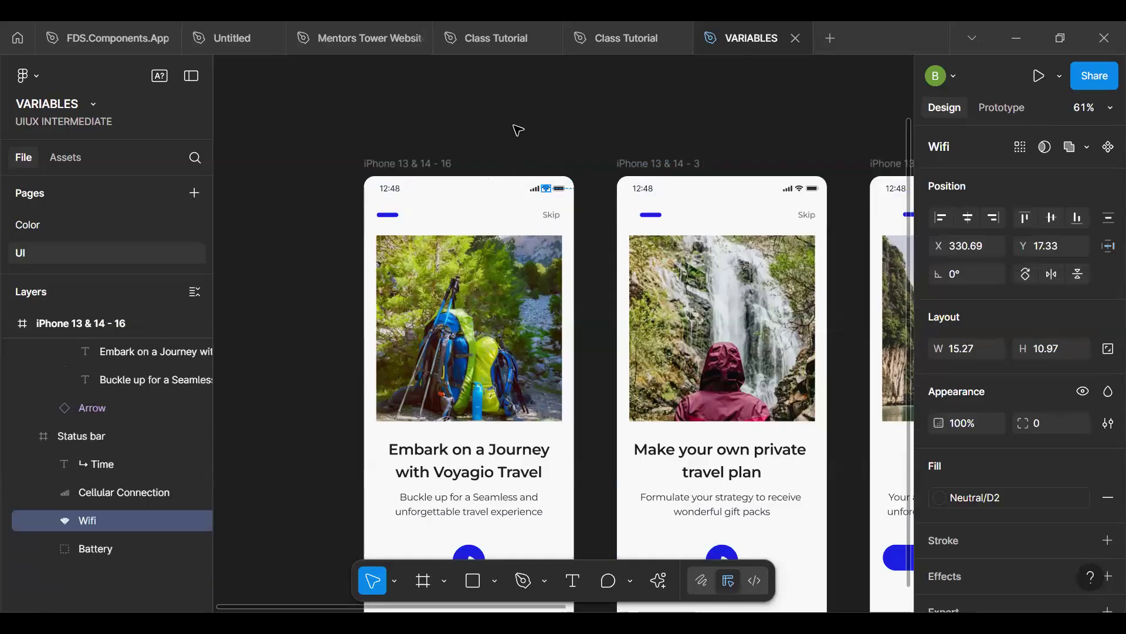
{"action": "left_click", "coordinate": [518, 129]}
{"action": "left_click", "coordinate": [481, 198]}
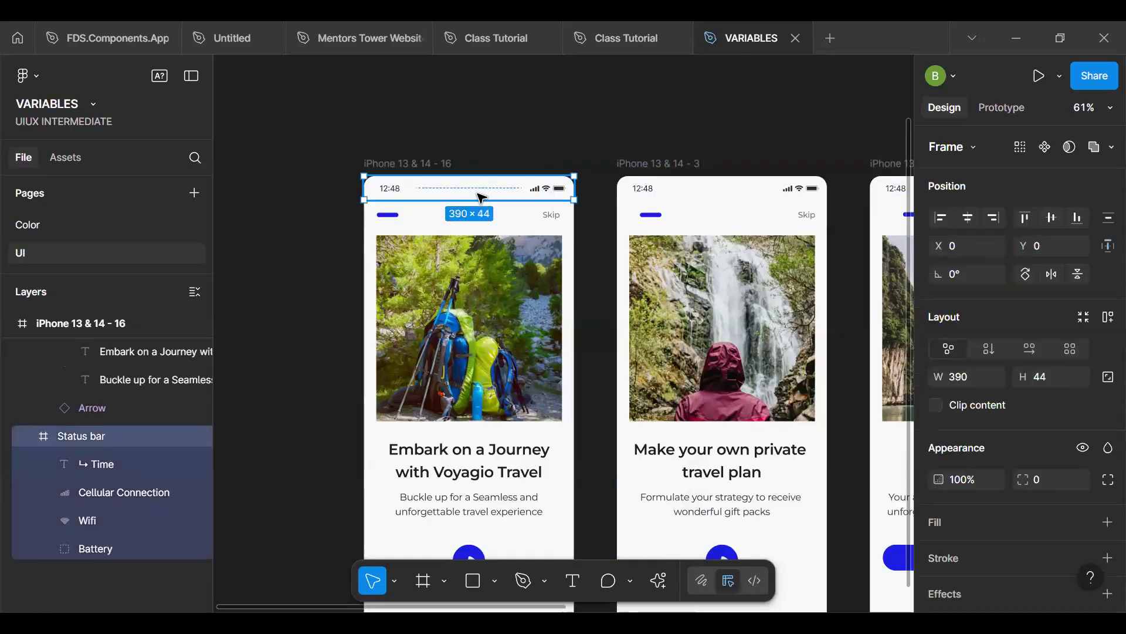
{"action": "left_click_drag", "start_coordinate": [481, 197], "coordinate": [490, 106]}
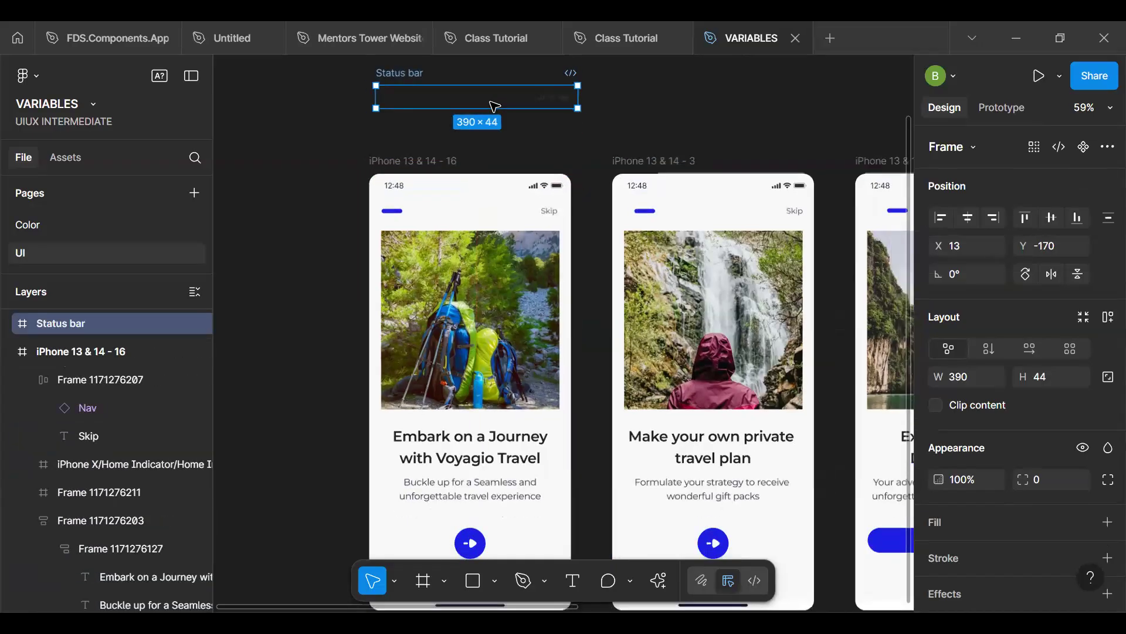
{"action": "scroll", "coordinate": [489, 106], "scroll_direction": "down", "scroll_amount": 5}
{"action": "mouse_move", "coordinate": [824, 94]}
{"action": "left_mouse_down"}
{"action": "mouse_move", "coordinate": [807, 82]}
{"action": "mouse_move", "coordinate": [817, 81]}
{"action": "mouse_move", "coordinate": [810, 91]}
{"action": "left_mouse_up"}
{"action": "key", "text": "space"}
{"action": "left_click_drag", "start_coordinate": [766, 128], "coordinate": [623, 238]}
{"action": "scroll", "coordinate": [669, 176], "scroll_direction": "up", "scroll_amount": 5}
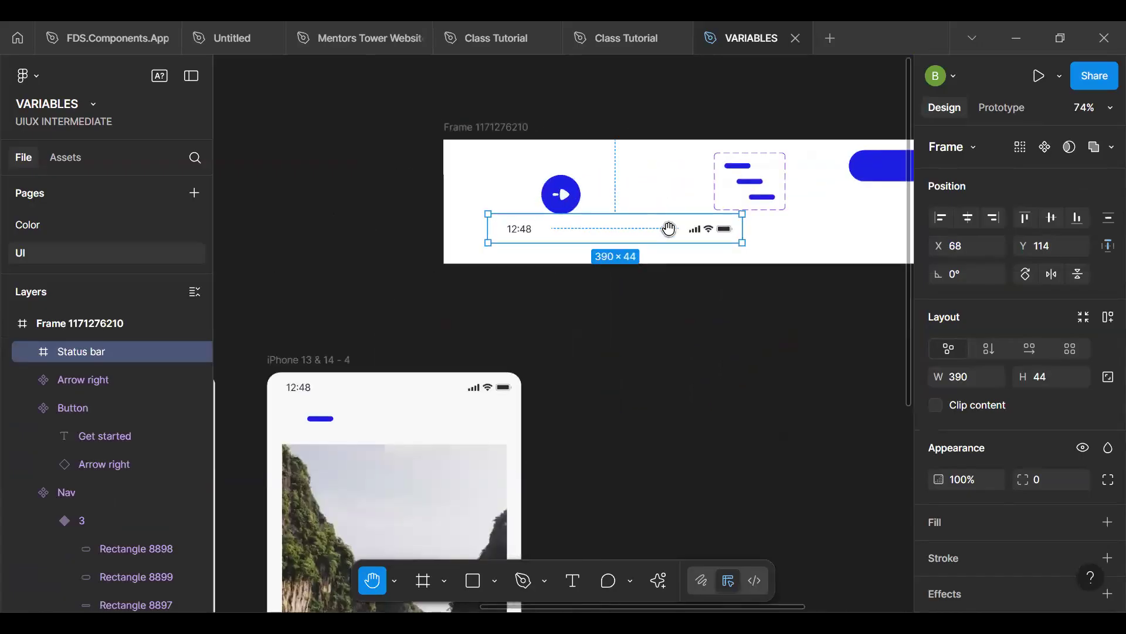
{"action": "left_click_drag", "start_coordinate": [648, 263], "coordinate": [601, 302]}
{"action": "key", "text": "ctrl+alt+k"}
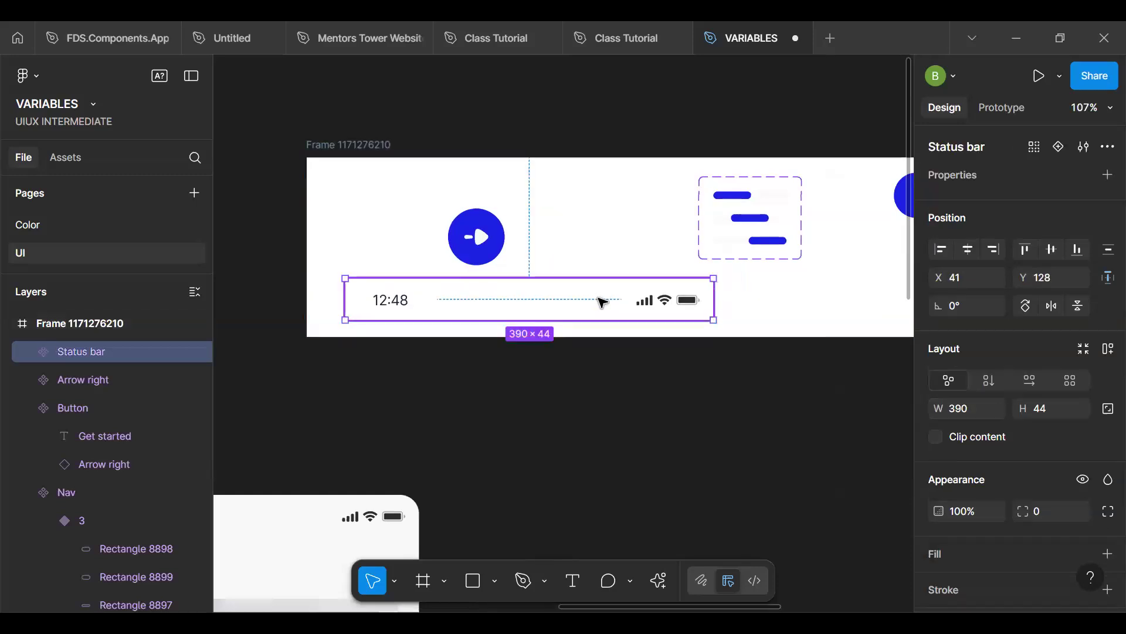
- Replace the status bar component's Neutral/D2 color with the Icon/Primary variable
{"action": "scroll", "coordinate": [1030, 479], "scroll_direction": "down", "scroll_amount": 5}
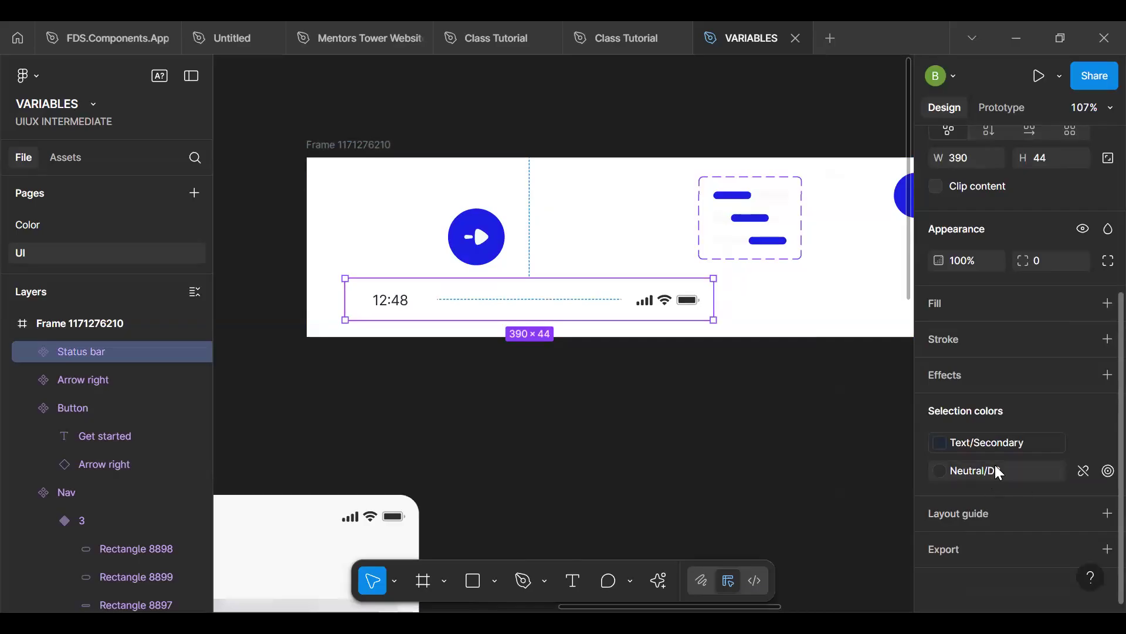
{"action": "left_click", "coordinate": [1008, 474]}
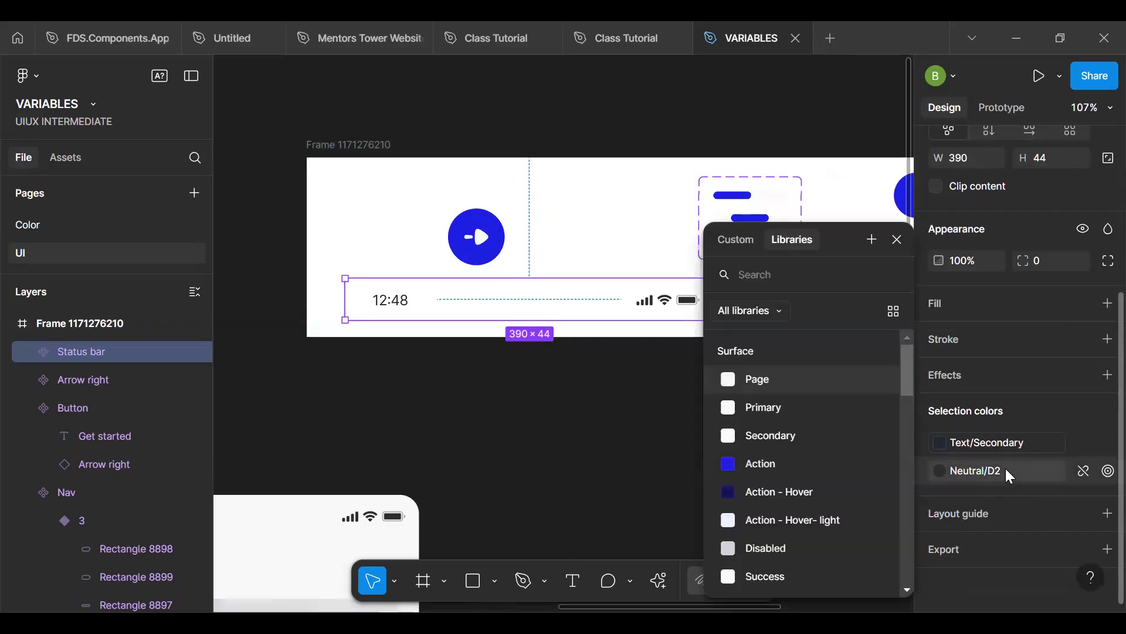
{"action": "type", "text": "icon"}
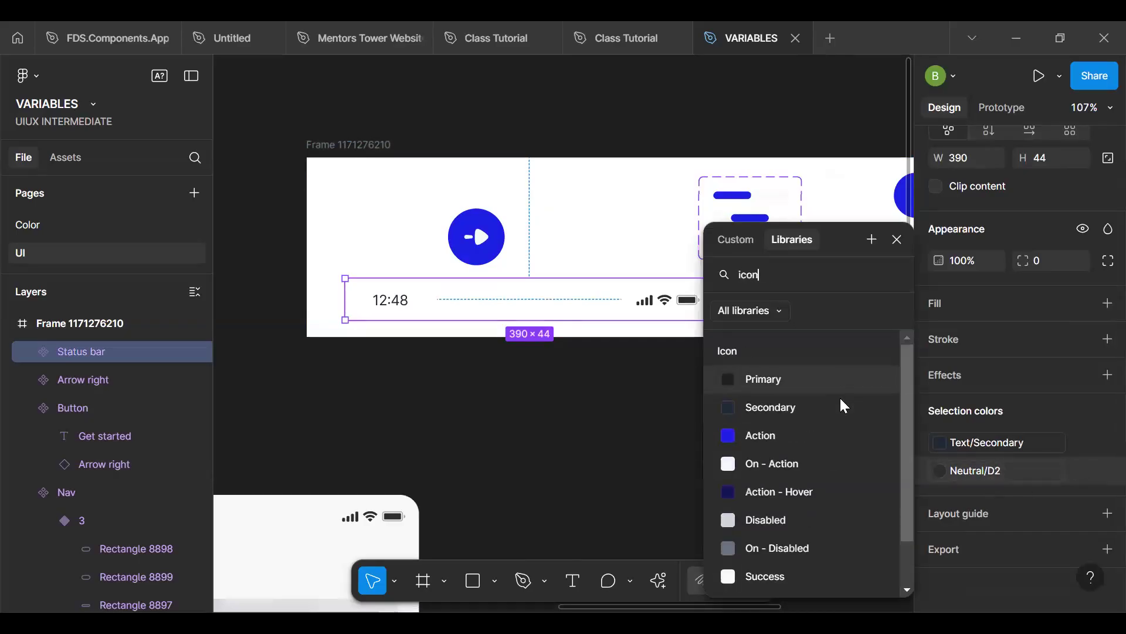
{"action": "left_click", "coordinate": [804, 378]}
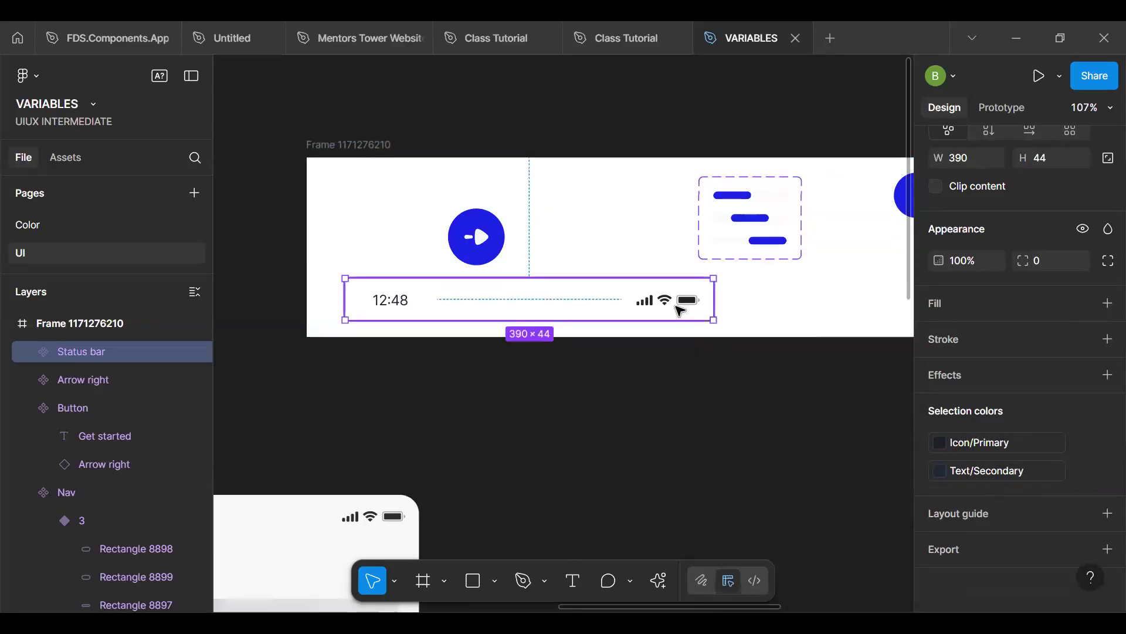
{"action": "mouse_move", "coordinate": [942, 450]}
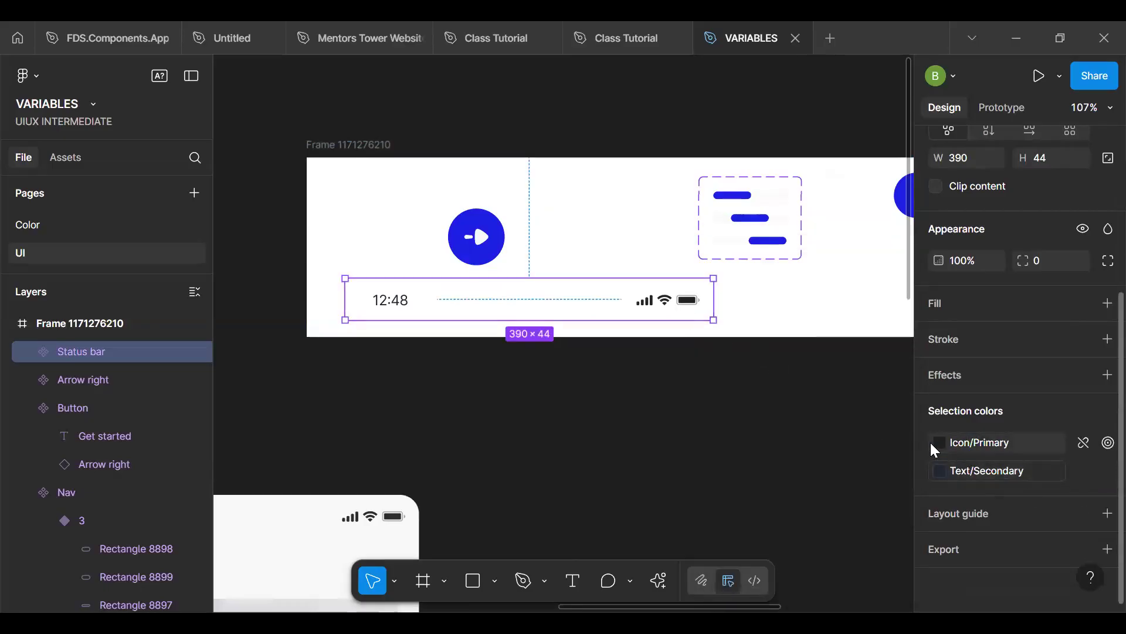
{"action": "scroll", "coordinate": [581, 505], "scroll_direction": "down", "scroll_amount": 4, "text": "ctrl"}
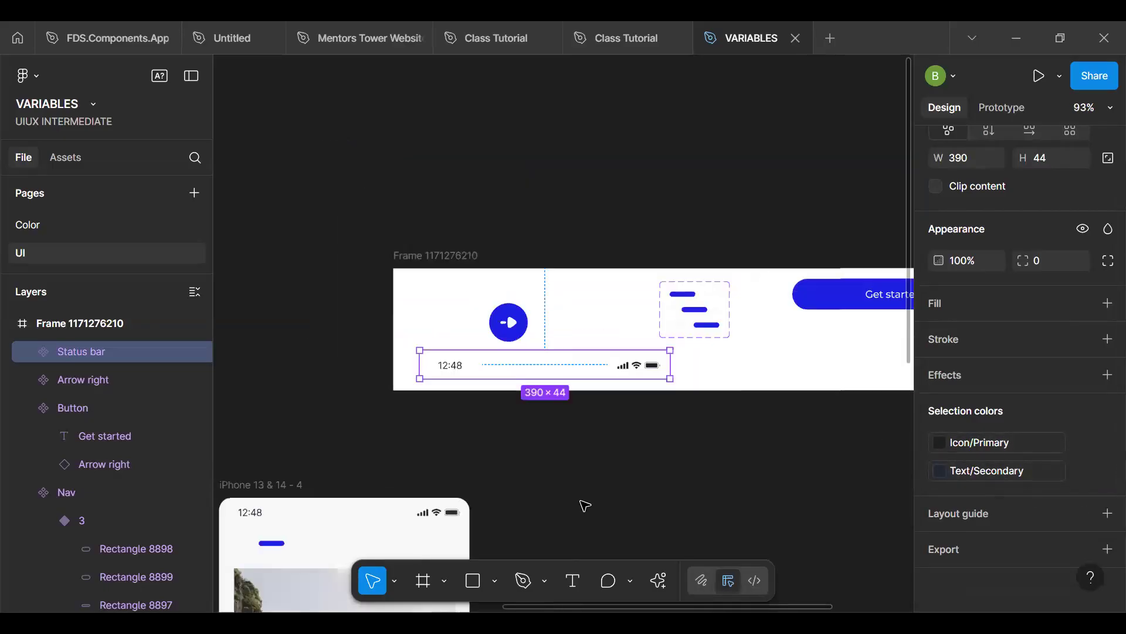
{"action": "left_click", "coordinate": [435, 512]}
{"action": "key", "text": "ctrl+alt+a"}
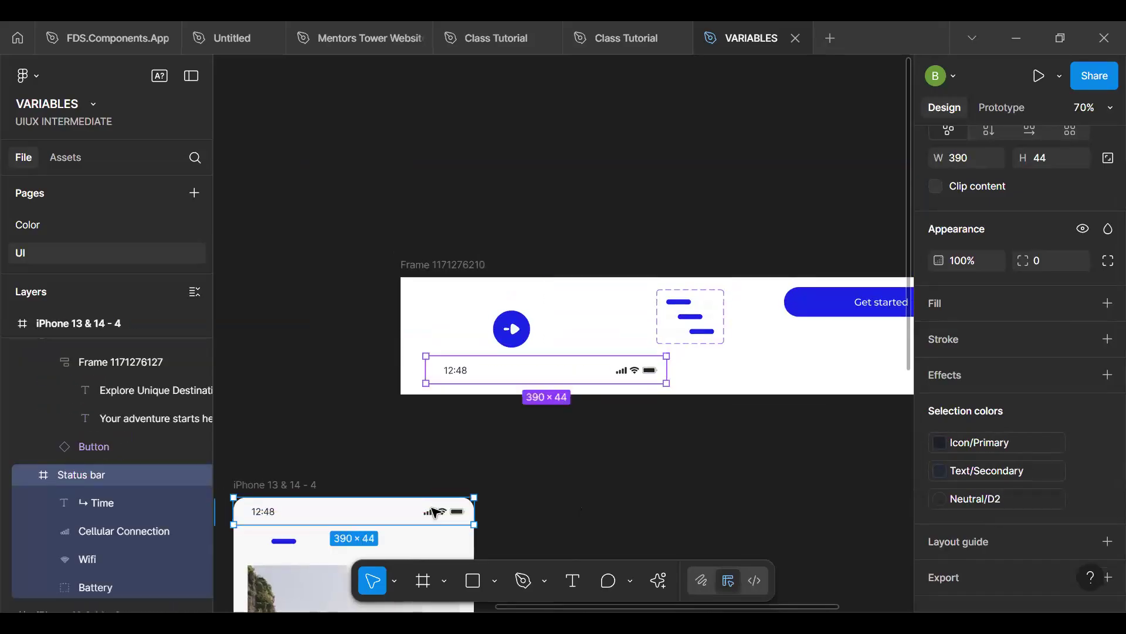
- Replace the status bars in all three iPhone screens with instances of the status bar component, leaving the main component out of the selection
{"action": "key", "text": "h"}
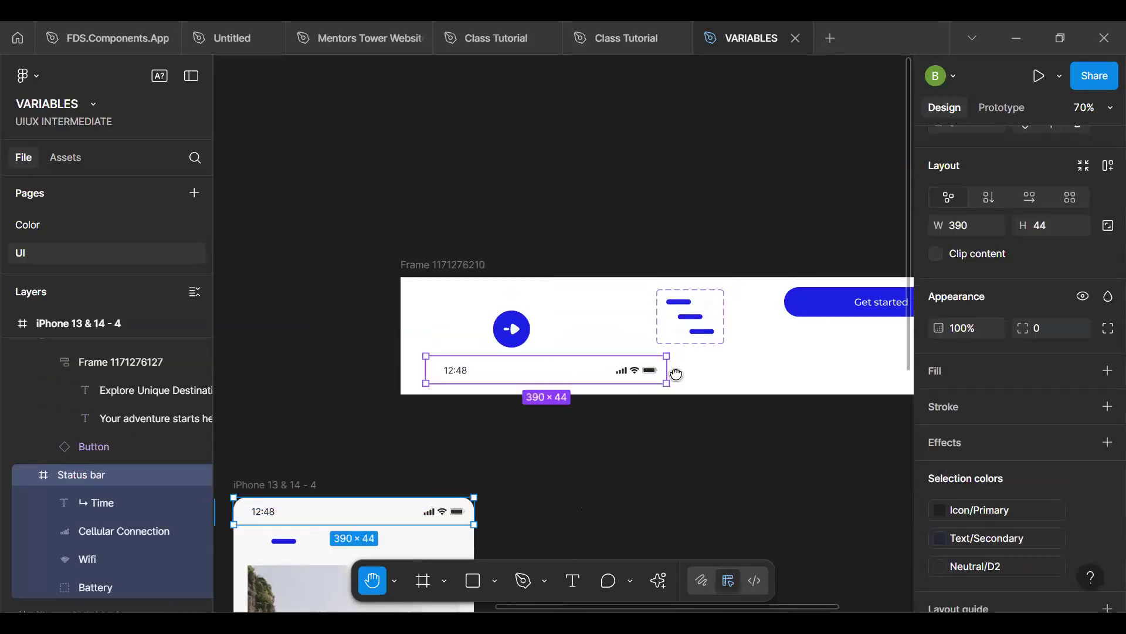
{"action": "left_click_drag", "start_coordinate": [564, 461], "coordinate": [785, 314]}
{"action": "left_click_drag", "start_coordinate": [508, 318], "coordinate": [556, 314]}
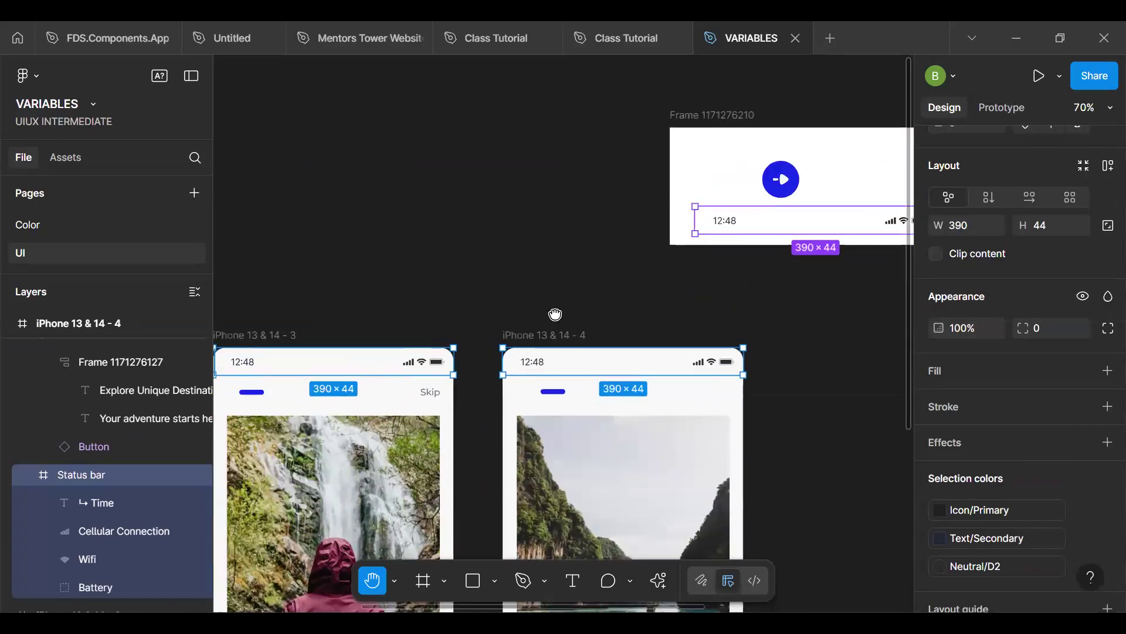
{"action": "scroll", "coordinate": [622, 340], "scroll_direction": "down", "scroll_amount": 4, "text": "ctrl"}
{"action": "scroll", "coordinate": [780, 321], "scroll_direction": "left", "scroll_amount": 5}
{"action": "key", "text": "v"}
{"action": "left_click", "coordinate": [801, 335]}
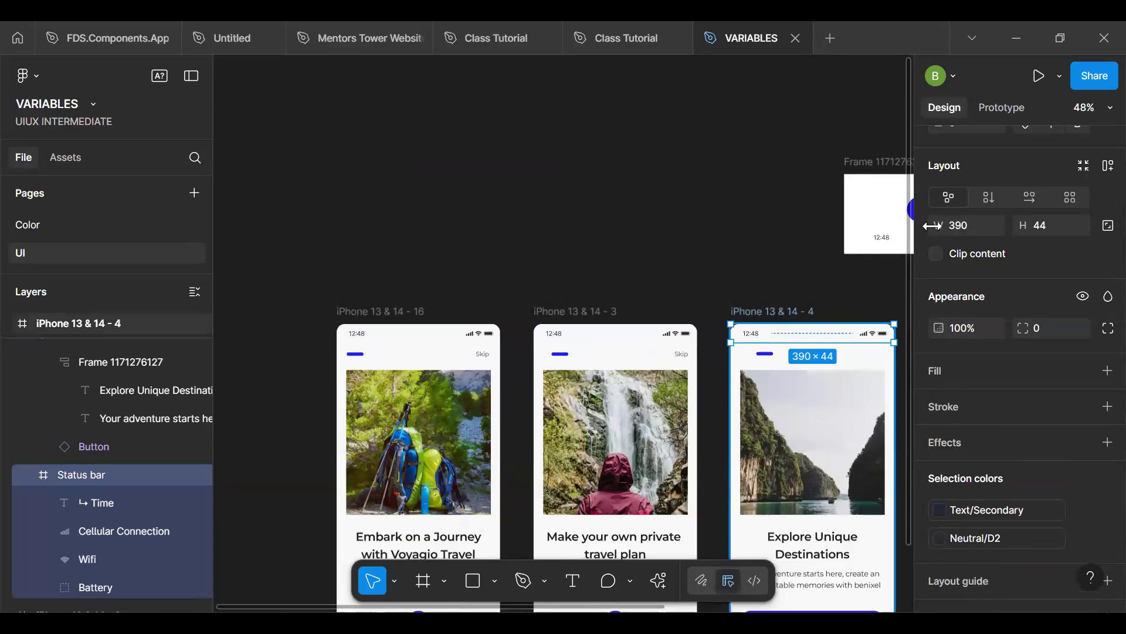
{"action": "scroll", "coordinate": [998, 176], "scroll_direction": "up", "scroll_amount": 3}
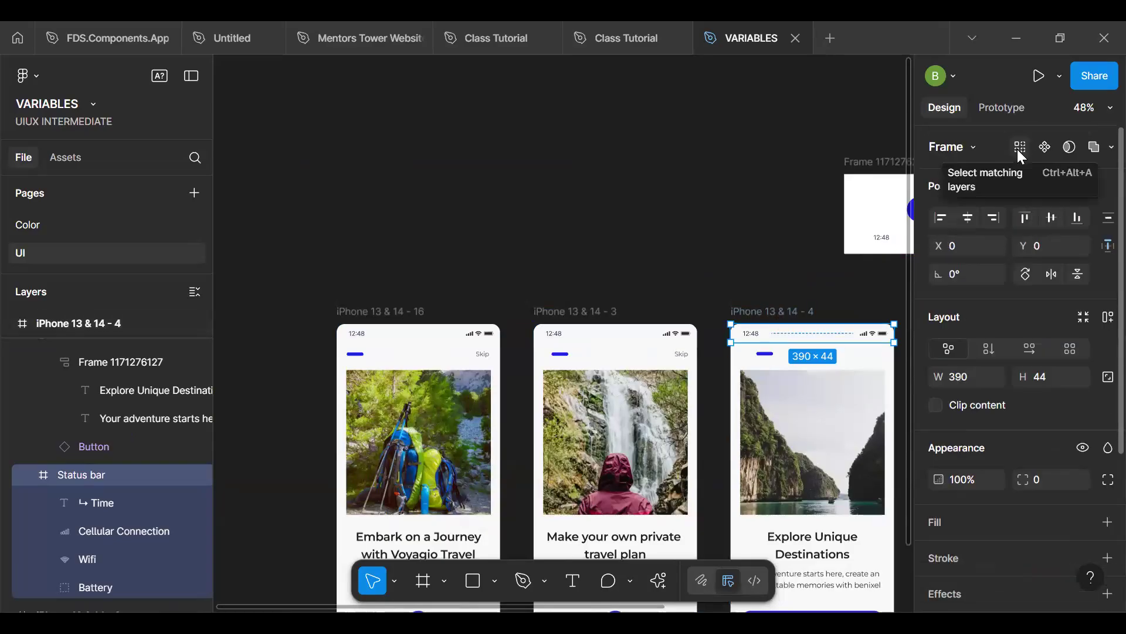
{"action": "left_click", "coordinate": [1021, 151]}
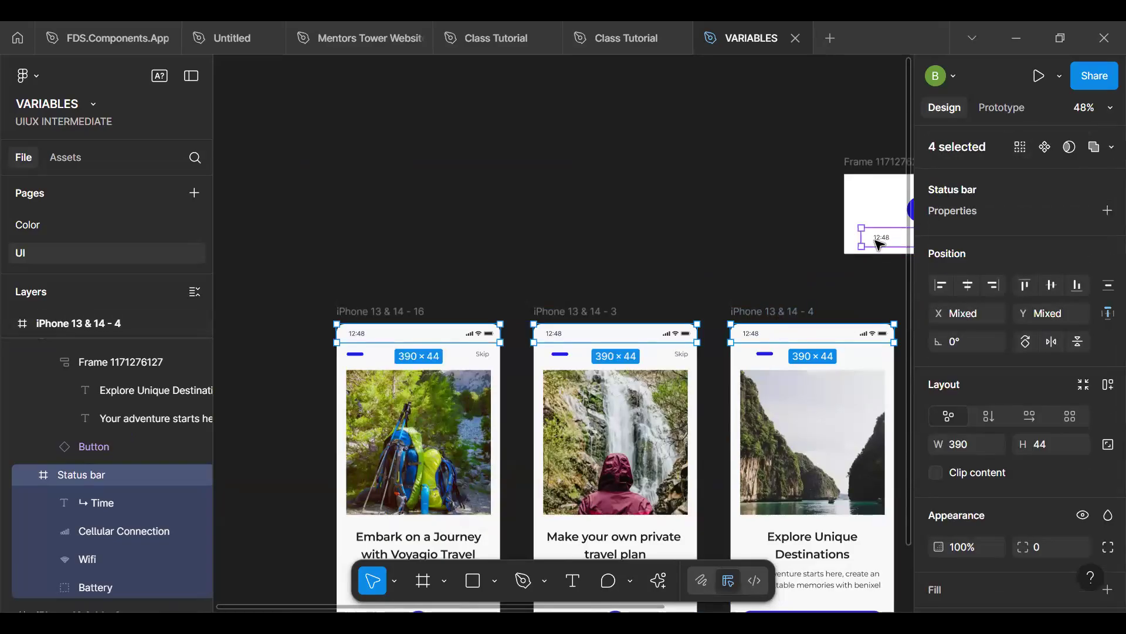
{"action": "left_click", "coordinate": [870, 241], "text": "shift"}
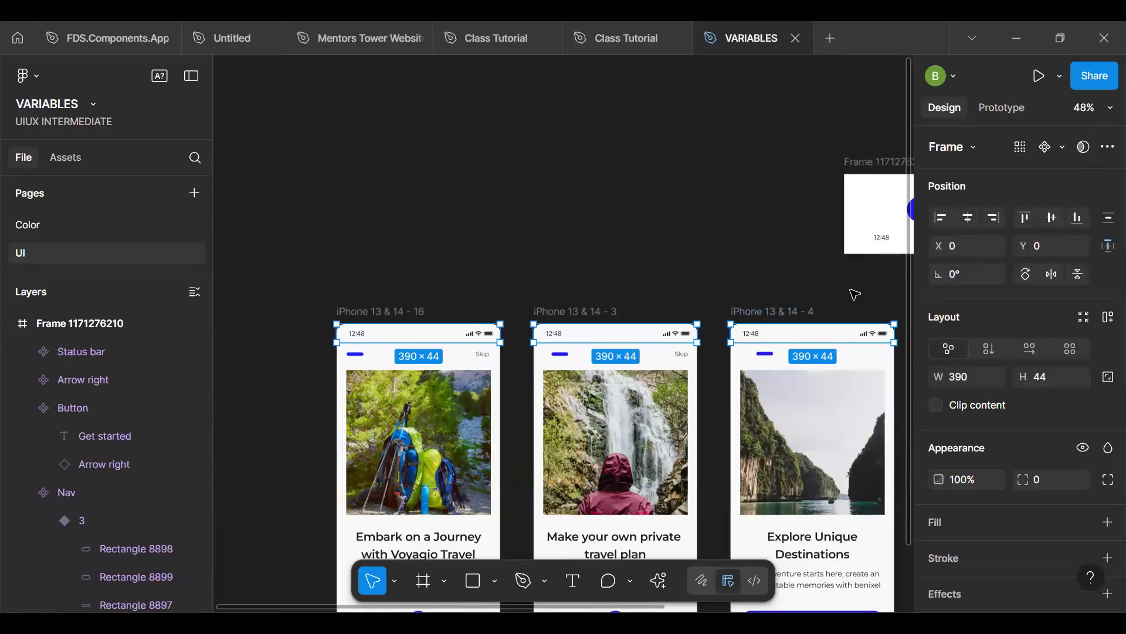
{"action": "right_click", "coordinate": [814, 336]}
{"action": "left_click", "coordinate": [867, 171]}
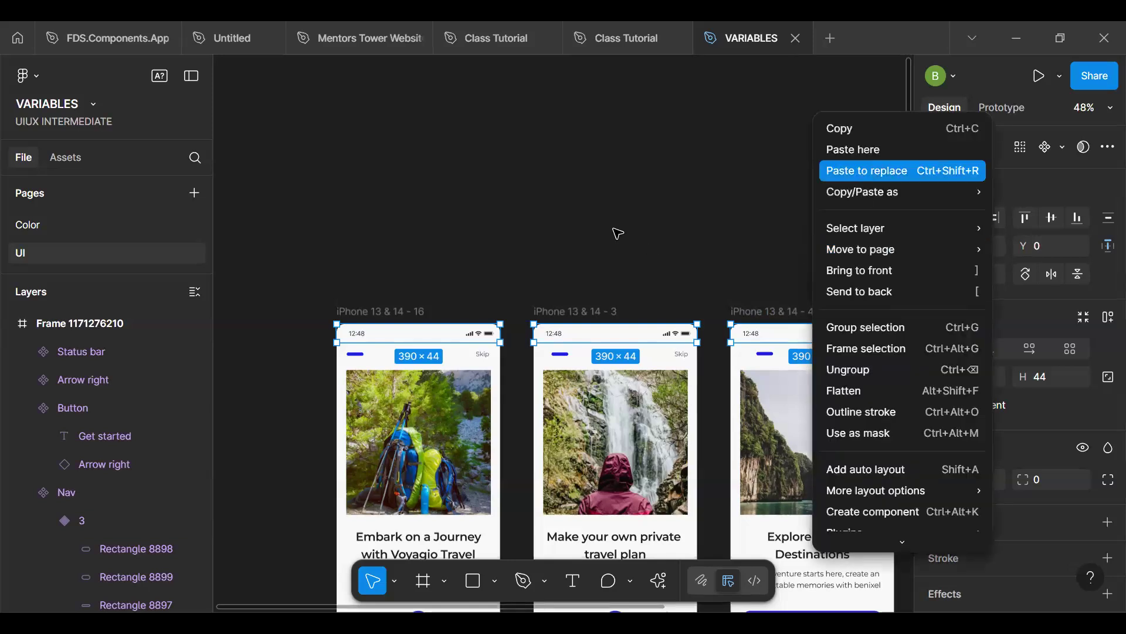
{"action": "left_click", "coordinate": [556, 249]}
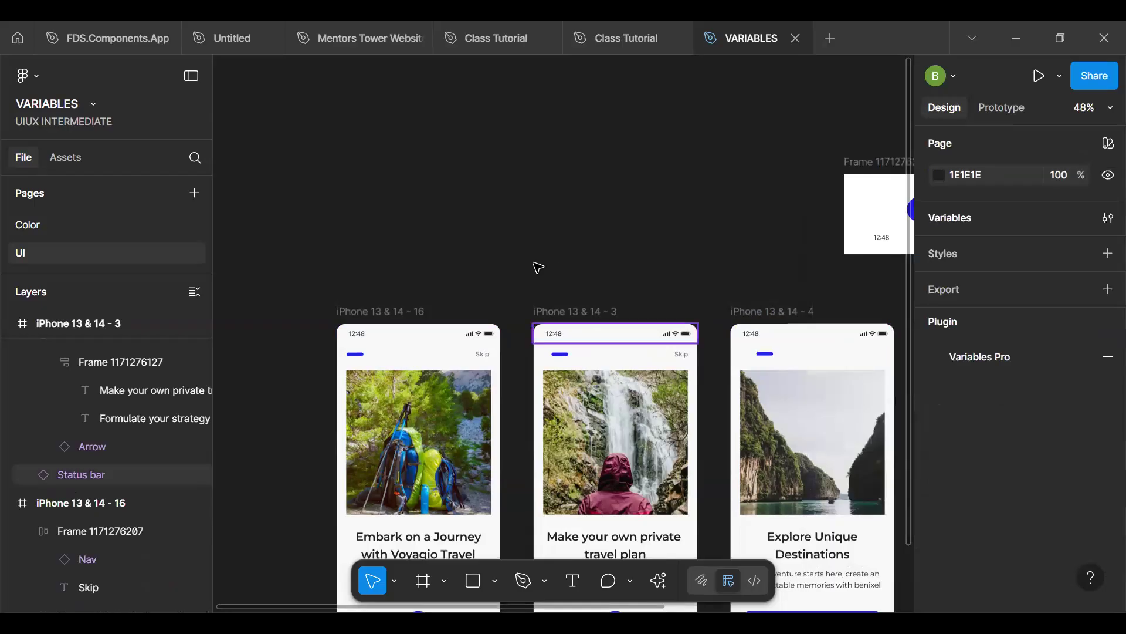
- Examine the selection colors of the iPhone 13 & 14 - 16 frame, including its White / 1 color
{"action": "left_click", "coordinate": [404, 315]}
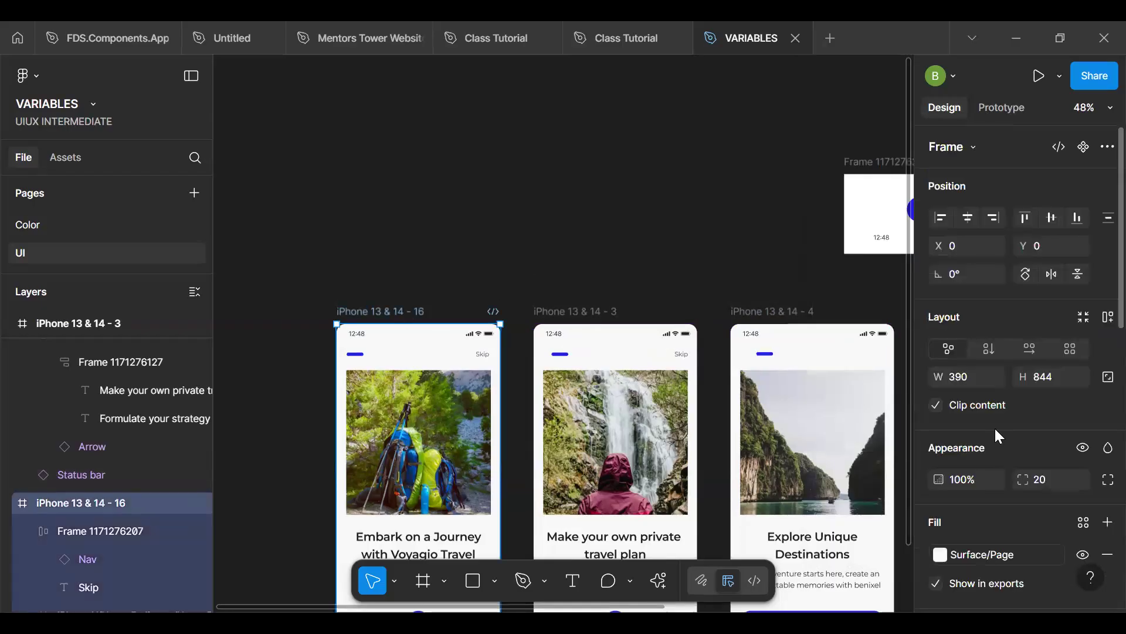
{"action": "scroll", "coordinate": [997, 432], "scroll_direction": "down", "scroll_amount": 5}
{"action": "left_click", "coordinate": [960, 345]}
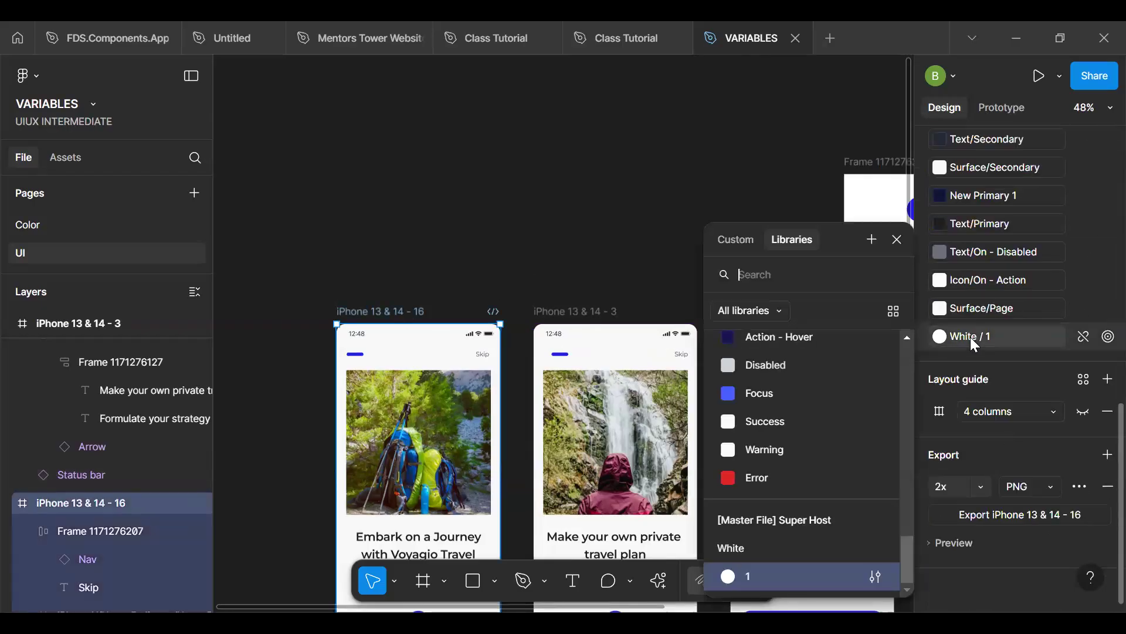
{"action": "left_click", "coordinate": [493, 263]}
{"action": "left_click", "coordinate": [386, 315]}
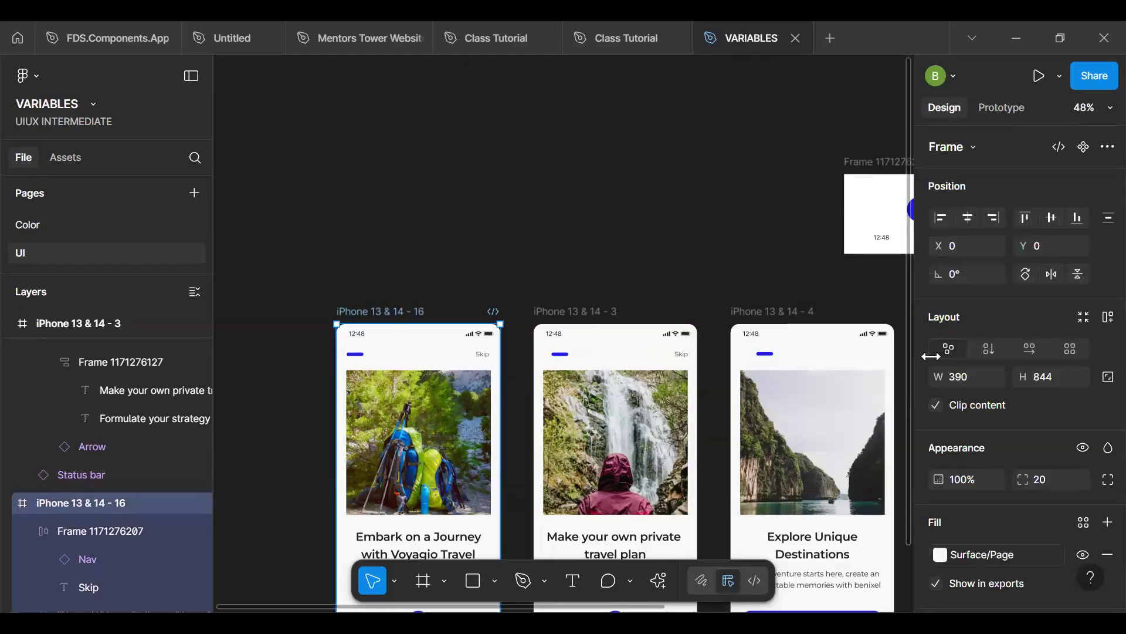
{"action": "scroll", "coordinate": [1006, 531], "scroll_direction": "down", "scroll_amount": 10}
{"action": "mouse_move", "coordinate": [984, 342]}
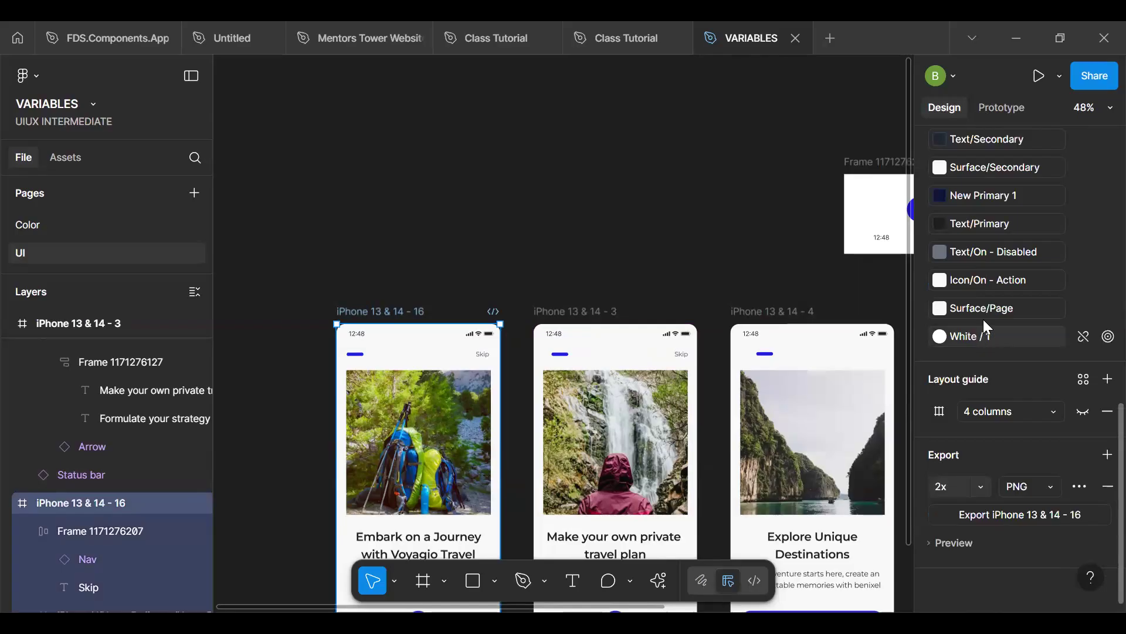
- Inspect the first screen's image frame and text group for use of the White / 1 color
{"action": "key", "text": "h"}
{"action": "left_click_drag", "start_coordinate": [456, 326], "coordinate": [472, 280]}
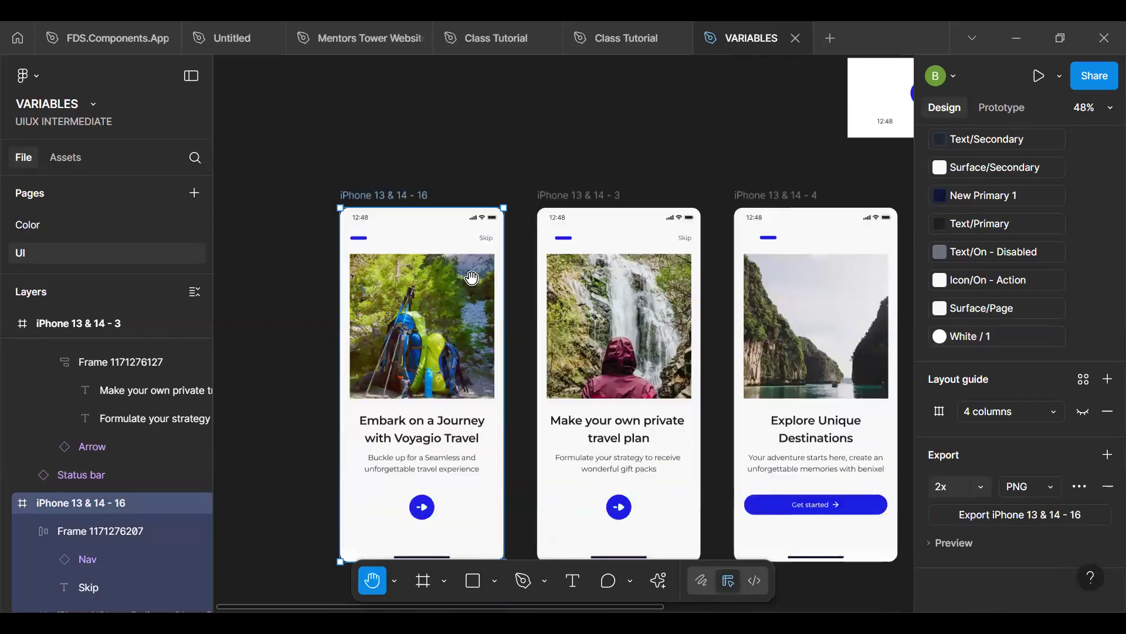
{"action": "left_click", "coordinate": [491, 268]}
{"action": "scroll", "coordinate": [963, 319], "scroll_direction": "up", "scroll_amount": 5}
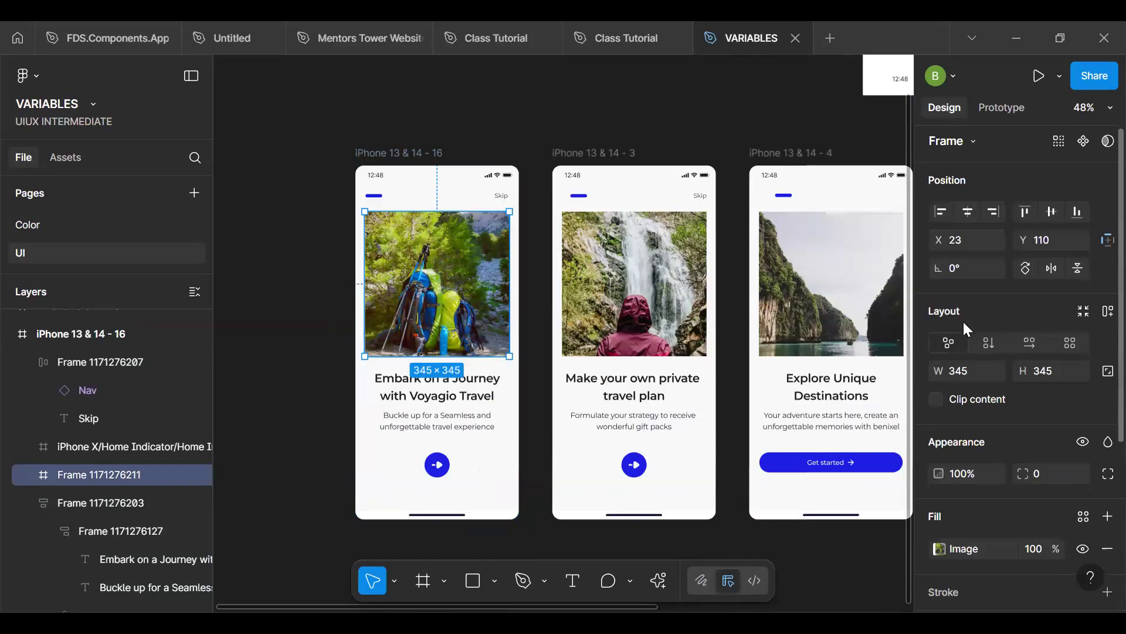
{"action": "scroll", "coordinate": [962, 319], "scroll_direction": "down", "scroll_amount": 3}
{"action": "left_click", "coordinate": [430, 397]}
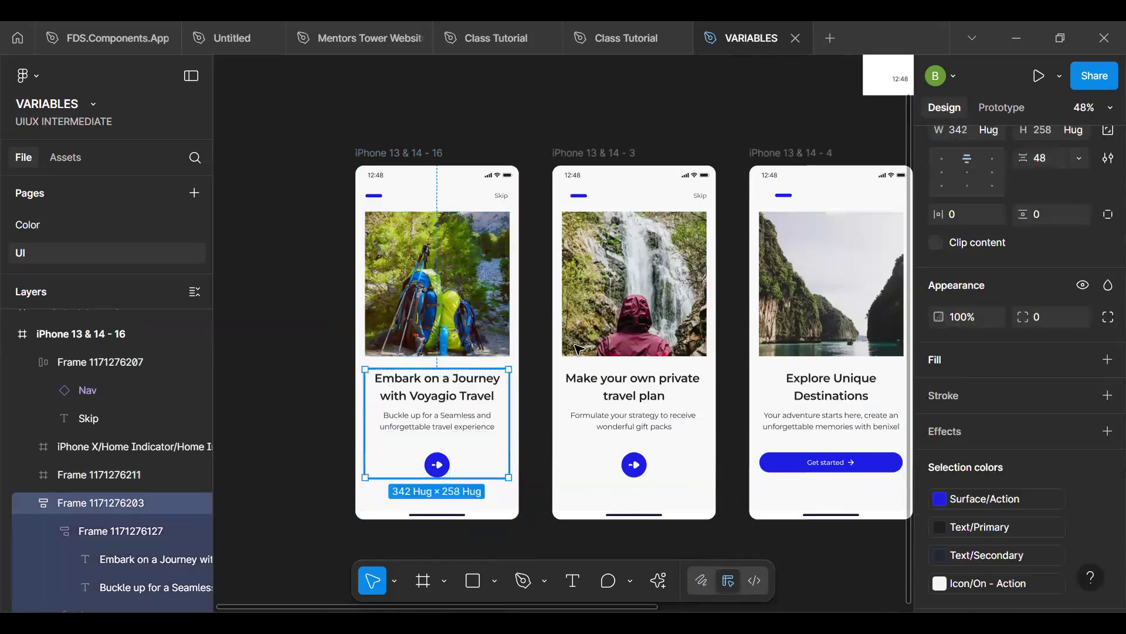
{"action": "scroll", "coordinate": [985, 416], "scroll_direction": "down", "scroll_amount": 2}
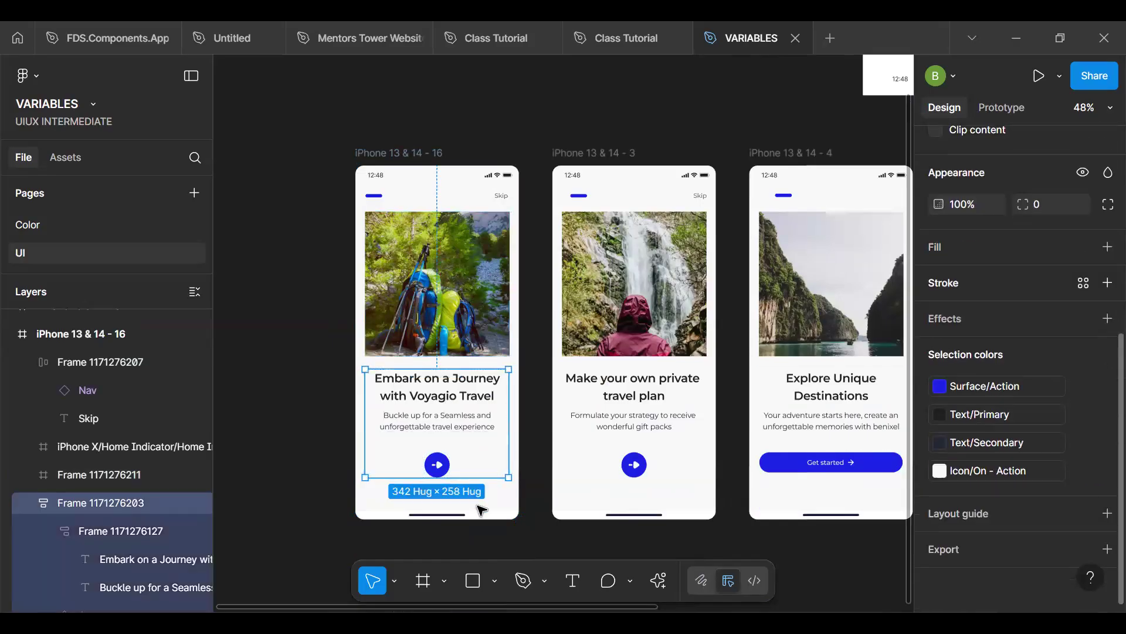
{"action": "left_click", "coordinate": [459, 515]}
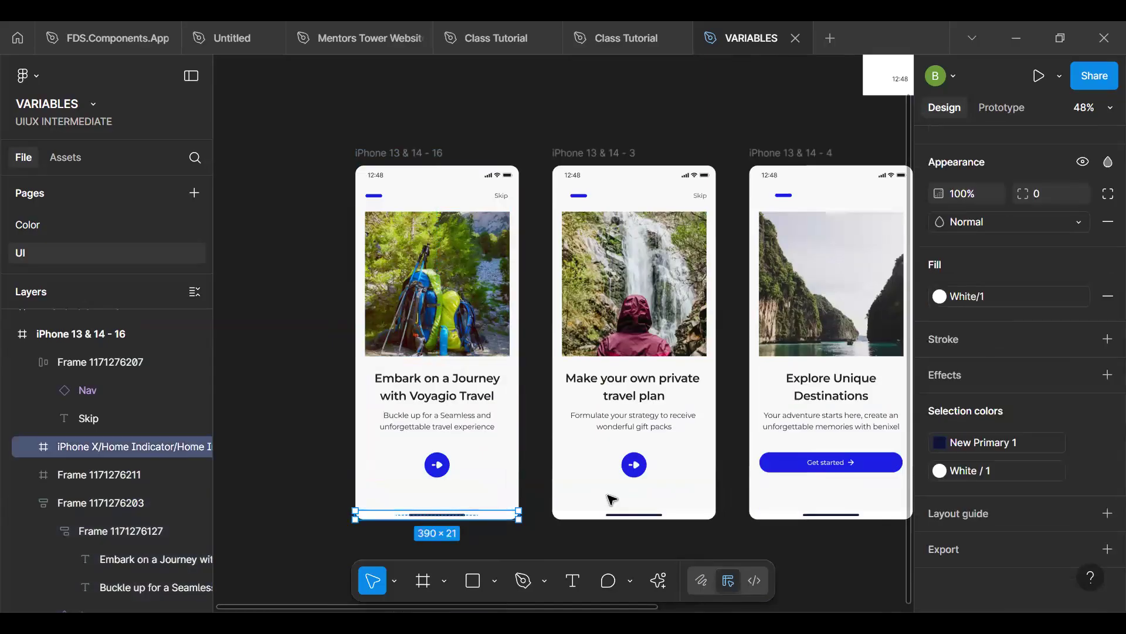
{"action": "left_click_drag", "start_coordinate": [492, 518], "coordinate": [875, 201]}
{"action": "key", "text": "ctrl+alt+k"}
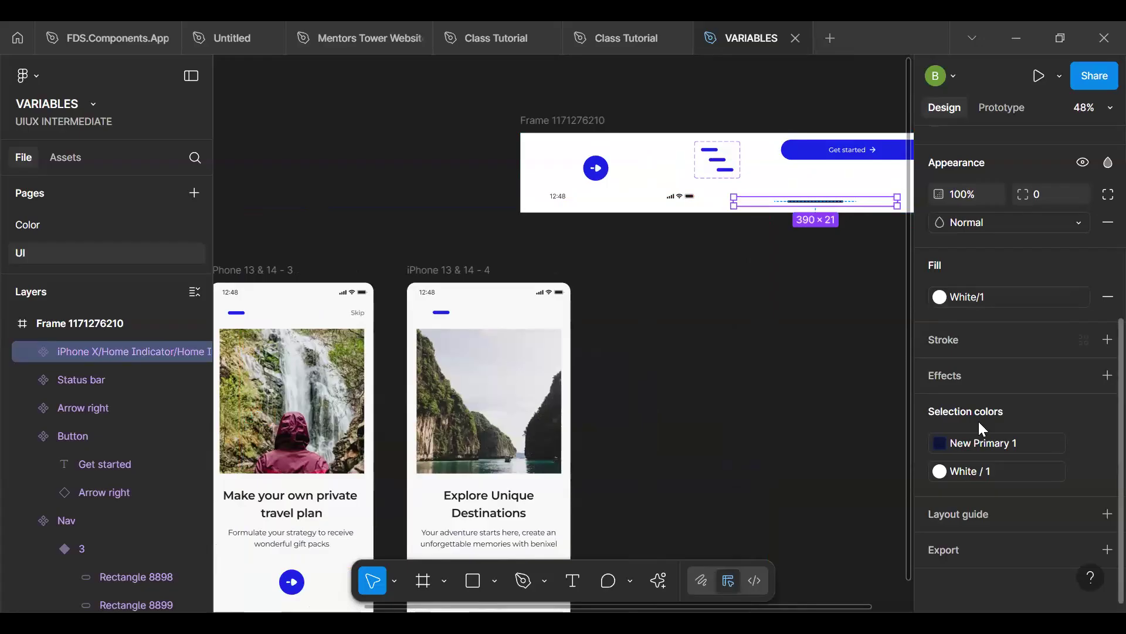
- Replace the home indicator component's New Primary 1 color with Surface/Action and its White / 1 color with Surface/Primary, and deselect it
{"action": "left_click", "coordinate": [988, 444]}
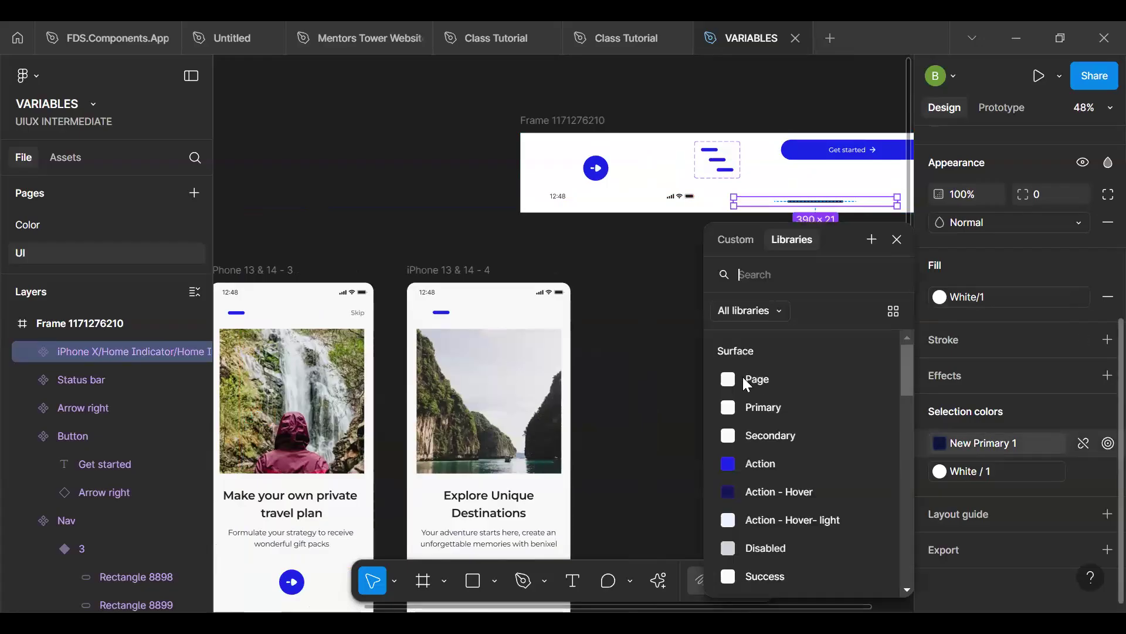
{"action": "left_click", "coordinate": [794, 464]}
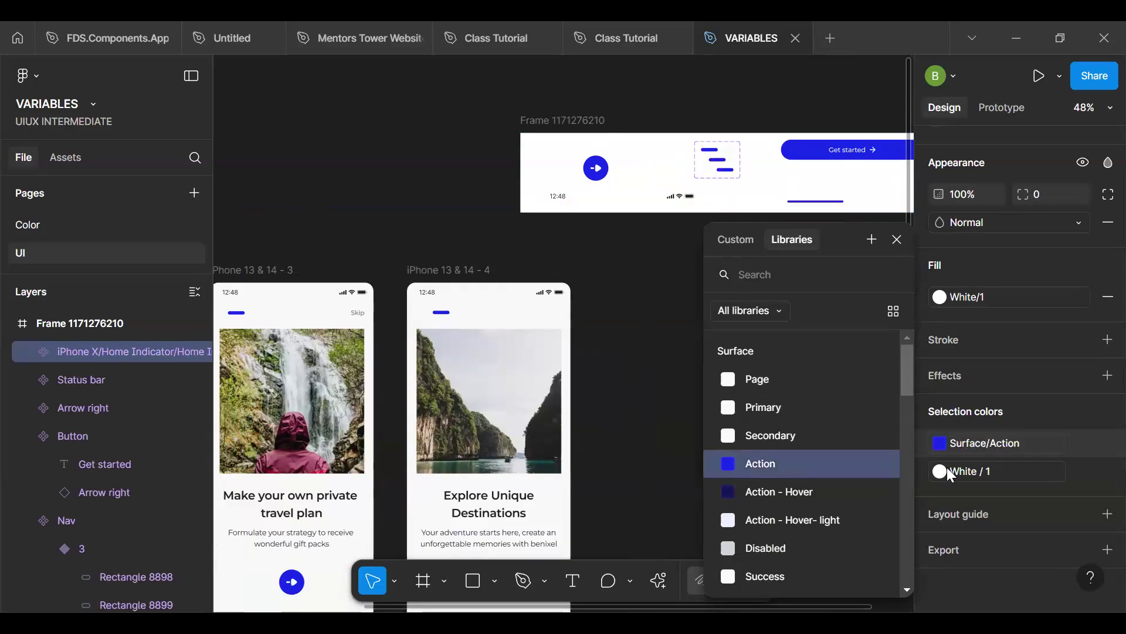
{"action": "left_click", "coordinate": [968, 465]}
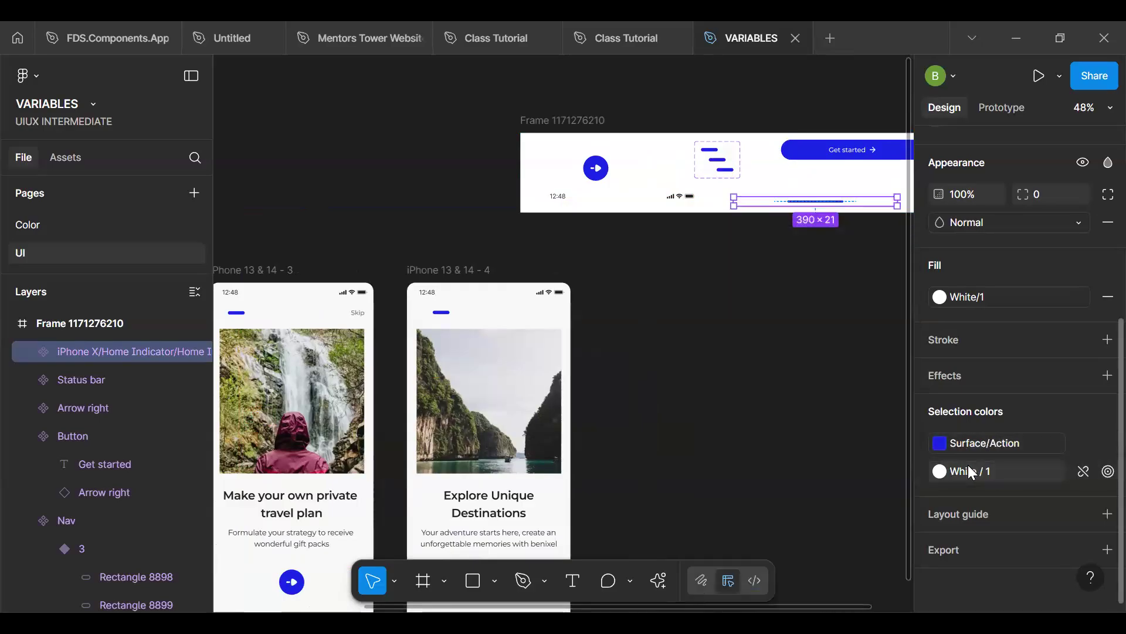
{"action": "left_click", "coordinate": [971, 472]}
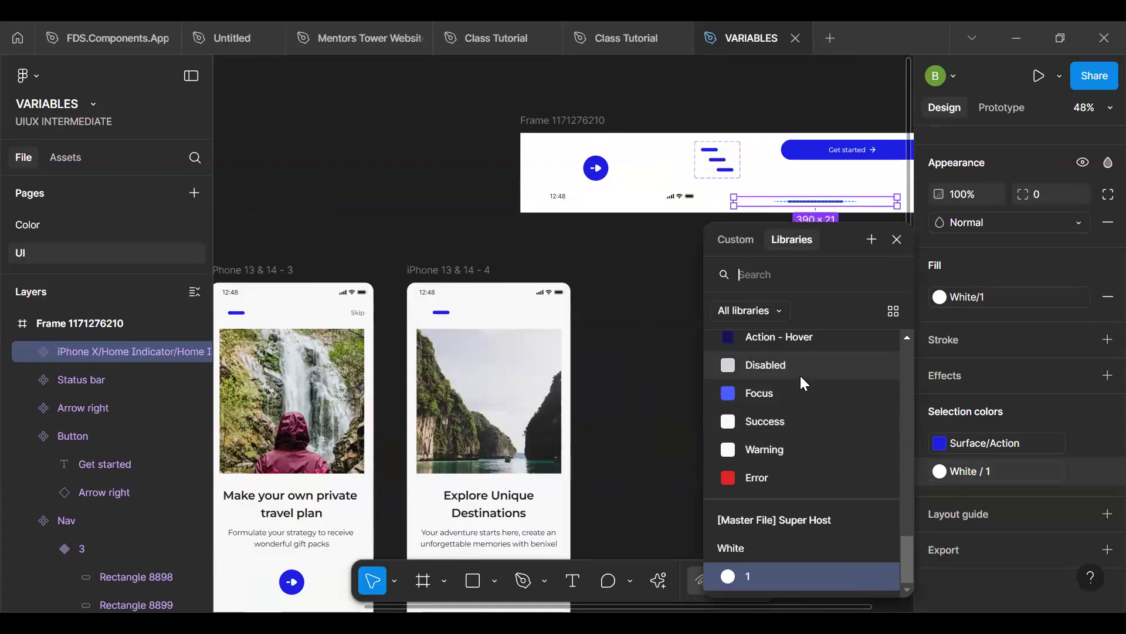
{"action": "scroll", "coordinate": [803, 383], "scroll_direction": "up", "scroll_amount": 3}
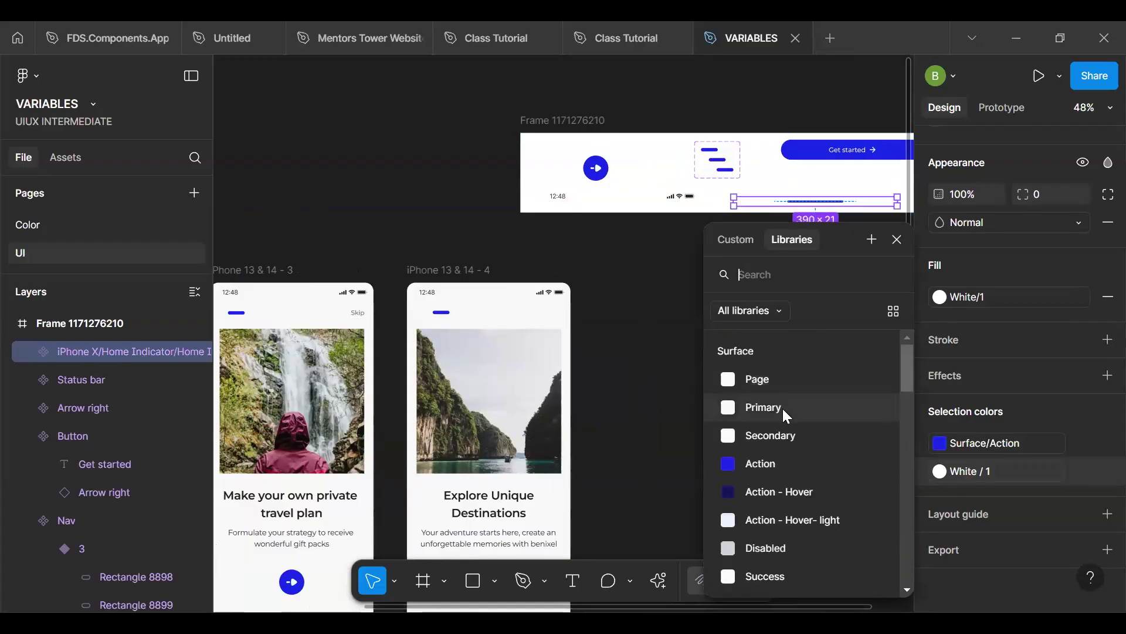
{"action": "left_click", "coordinate": [762, 407]}
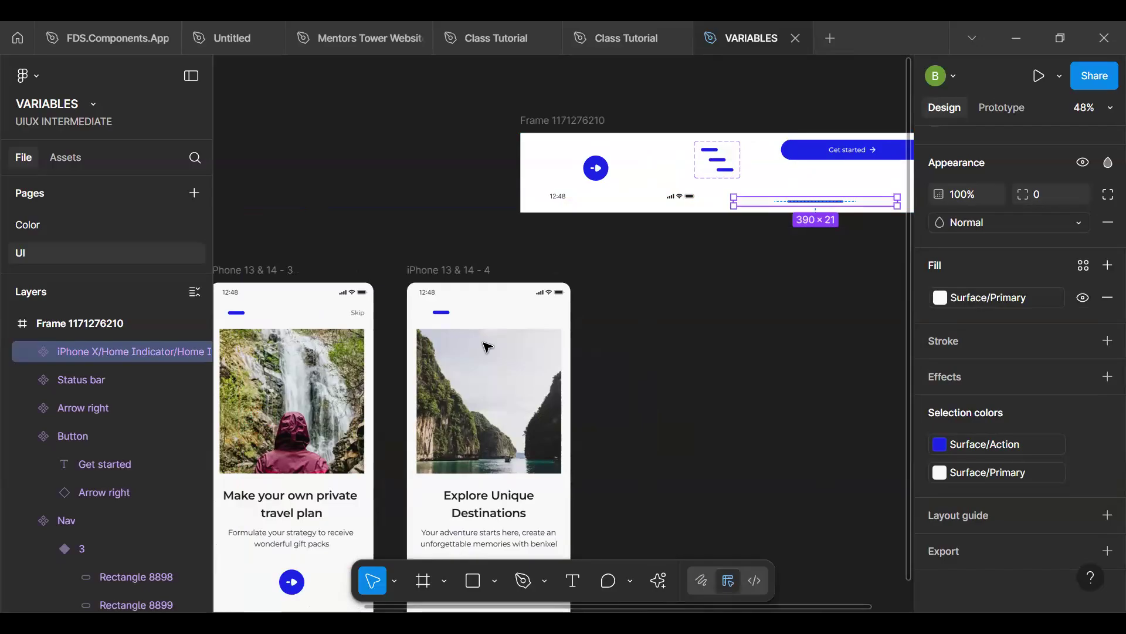
{"action": "key", "text": "Escape"}
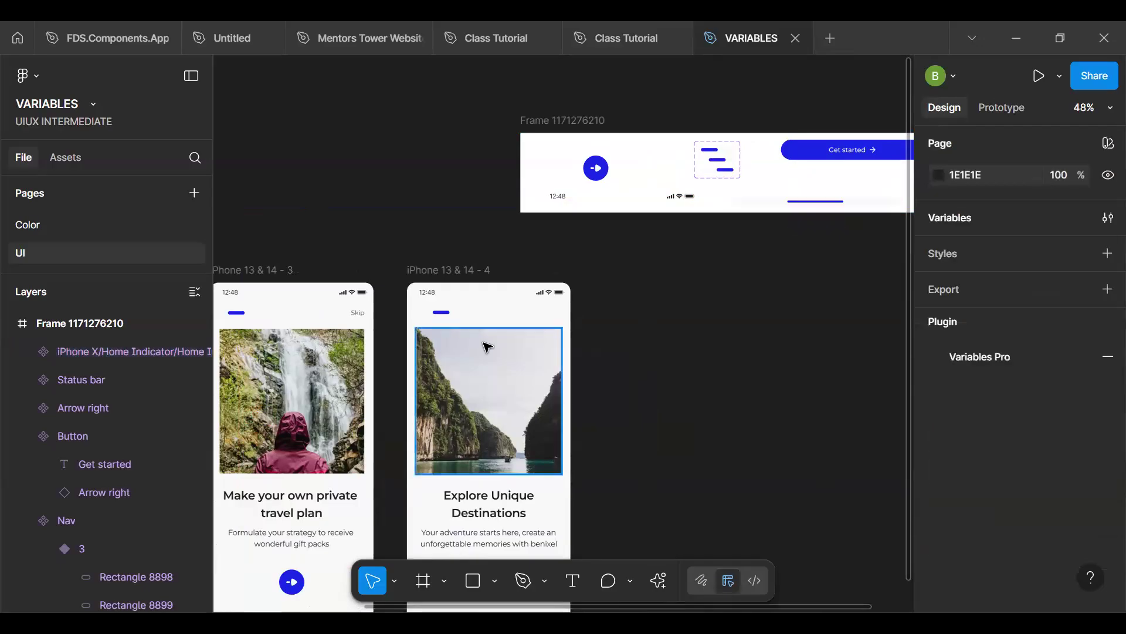
- Select the first screen's home indicator together with all its matching layers in the other screens and the component frame
{"action": "key", "text": "h"}
{"action": "scroll", "coordinate": [706, 137], "scroll_direction": "down", "scroll_amount": 5}
{"action": "scroll", "coordinate": [706, 137], "scroll_direction": "left", "scroll_amount": 4}
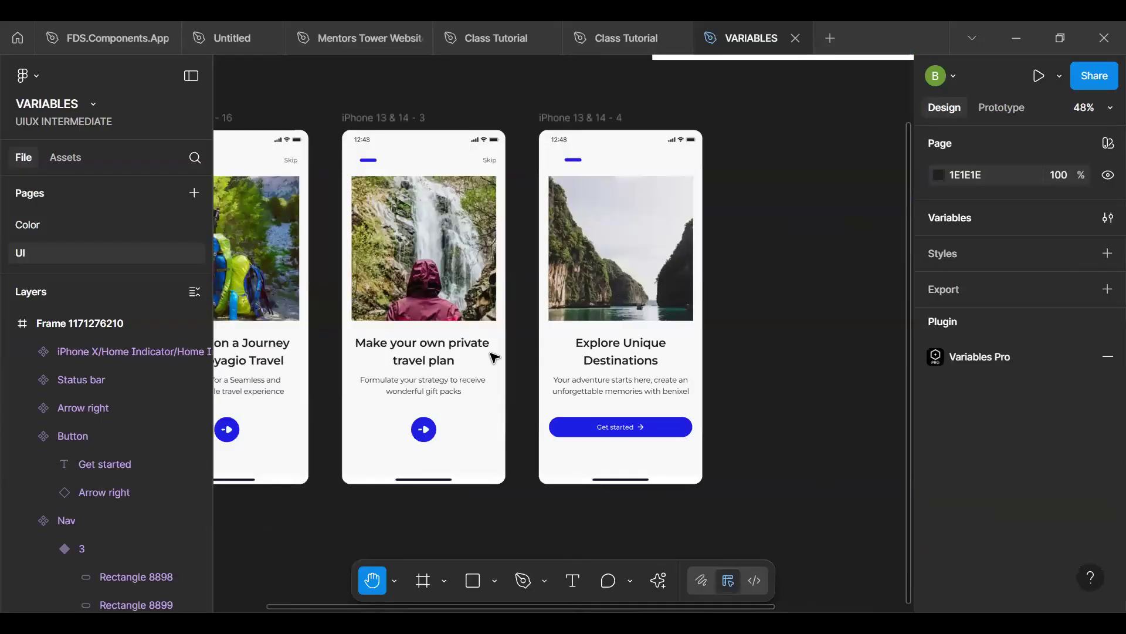
{"action": "scroll", "coordinate": [494, 357], "scroll_direction": "down", "scroll_amount": 3}
{"action": "scroll", "coordinate": [495, 357], "scroll_direction": "left", "scroll_amount": 5}
{"action": "key", "text": "v"}
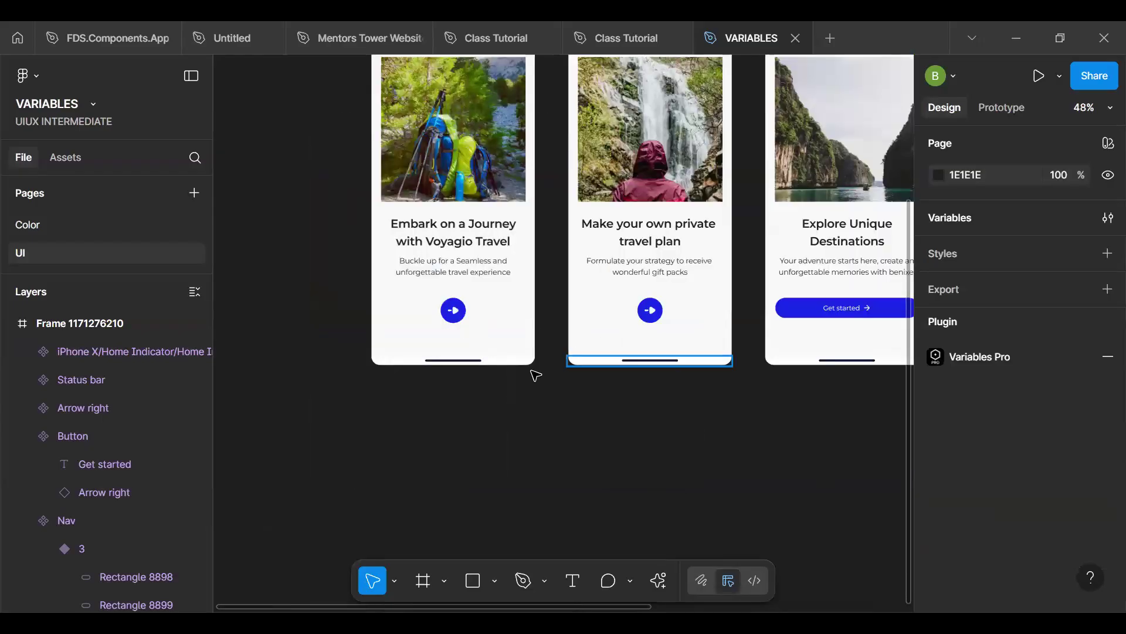
{"action": "left_click", "coordinate": [519, 364]}
{"action": "key", "text": "ctrl+alt+a"}
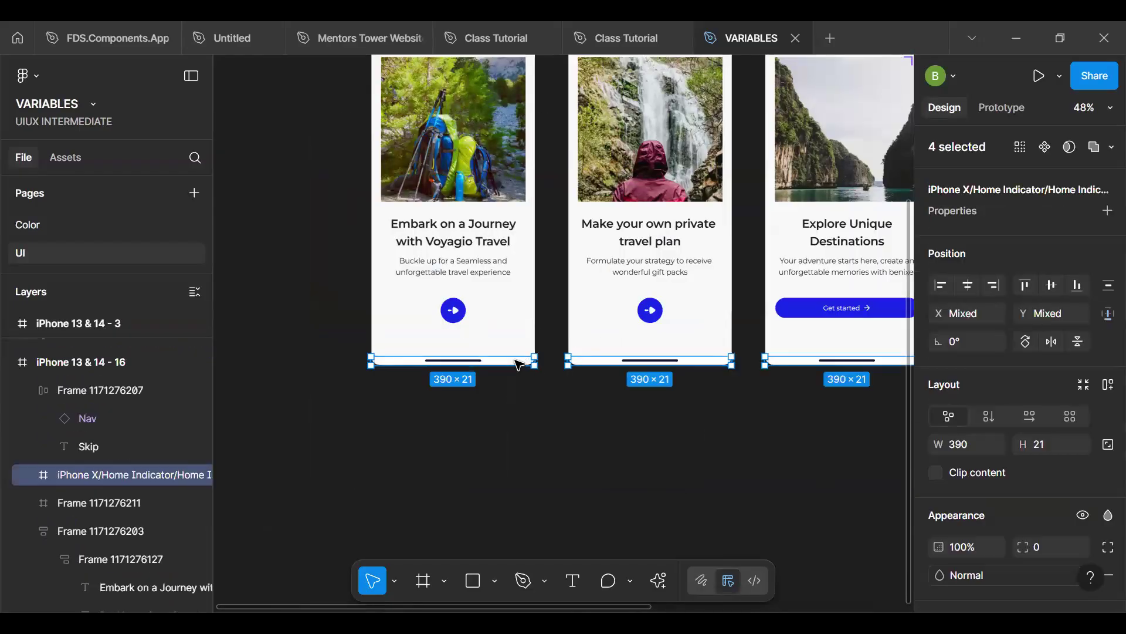
{"action": "scroll", "coordinate": [652, 409], "scroll_direction": "down", "scroll_amount": 4}
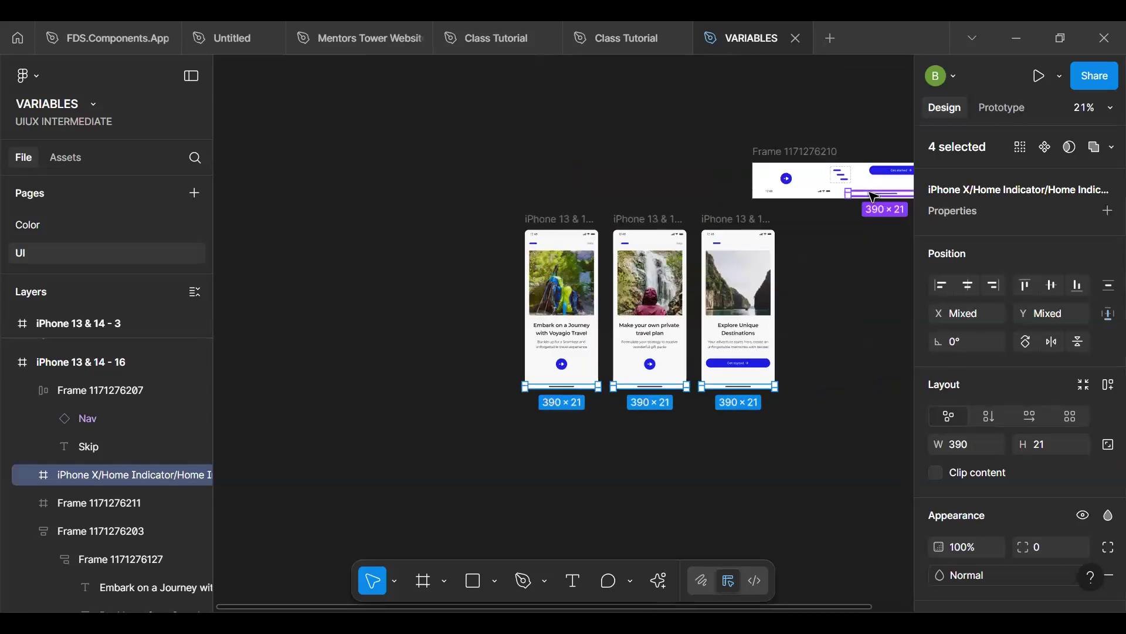
- Try to replace the three screens' home indicators with the copied component, excluding the main component, and undo the replacement
{"action": "left_click", "coordinate": [870, 192], "text": "shift"}
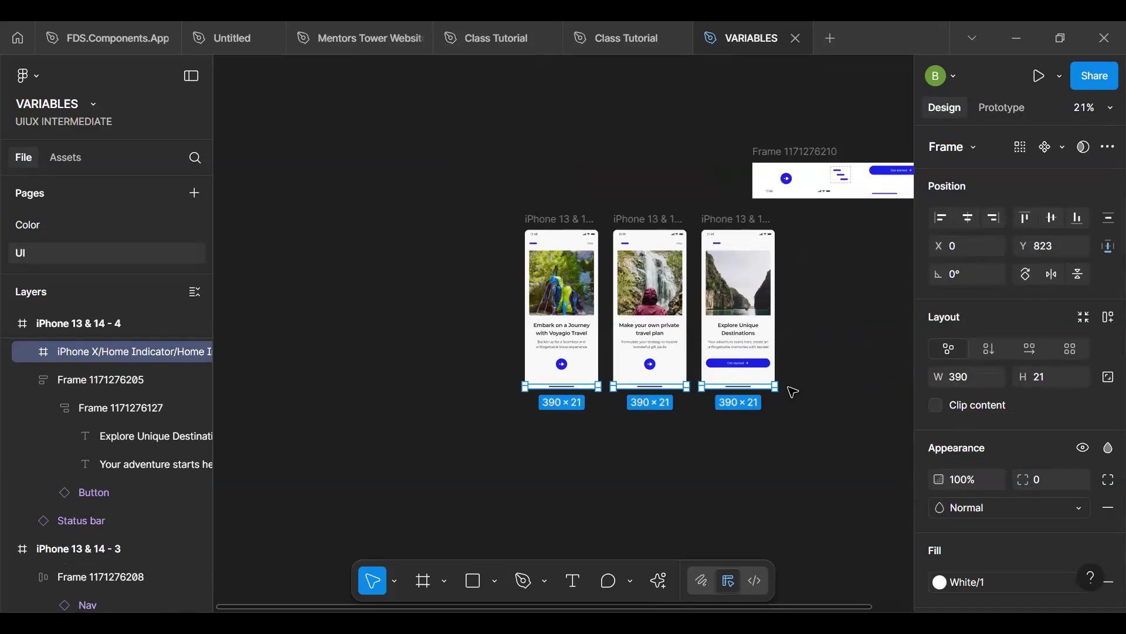
{"action": "key", "text": "ctrl+shift+r"}
{"action": "left_click", "coordinate": [656, 423]}
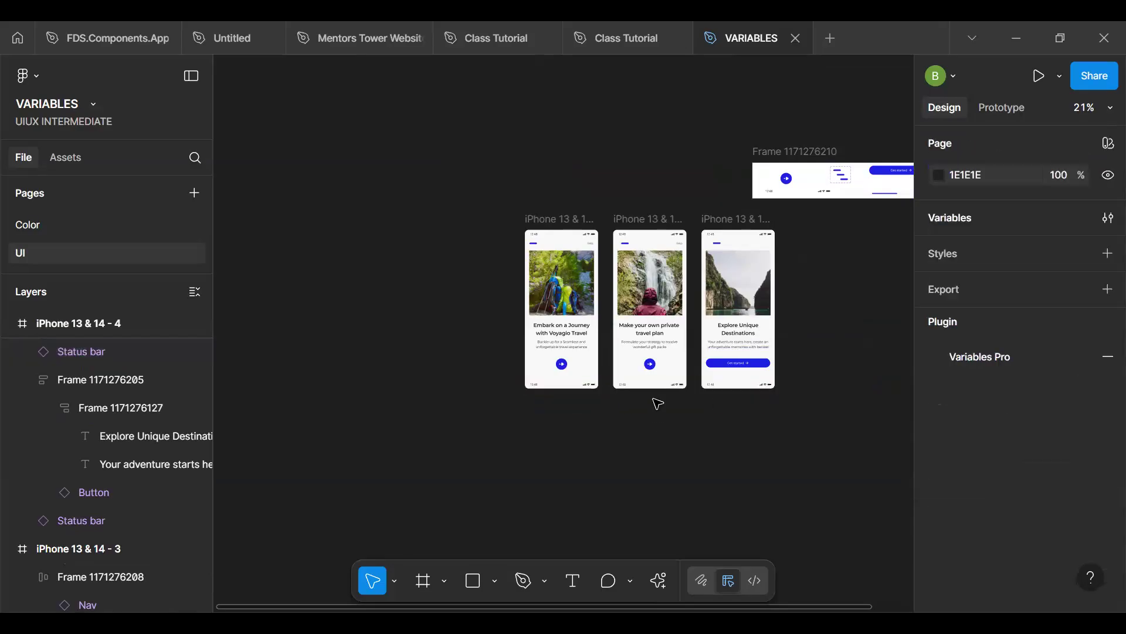
{"action": "key", "text": "ctrl+z"}
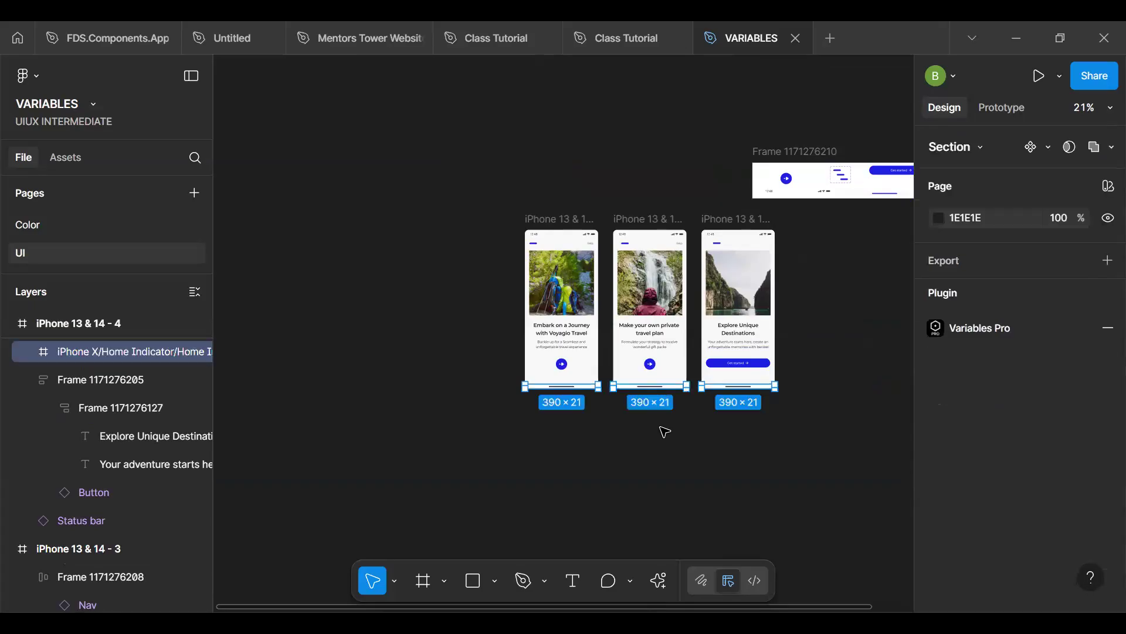
{"action": "key", "text": "ctrl+z"}
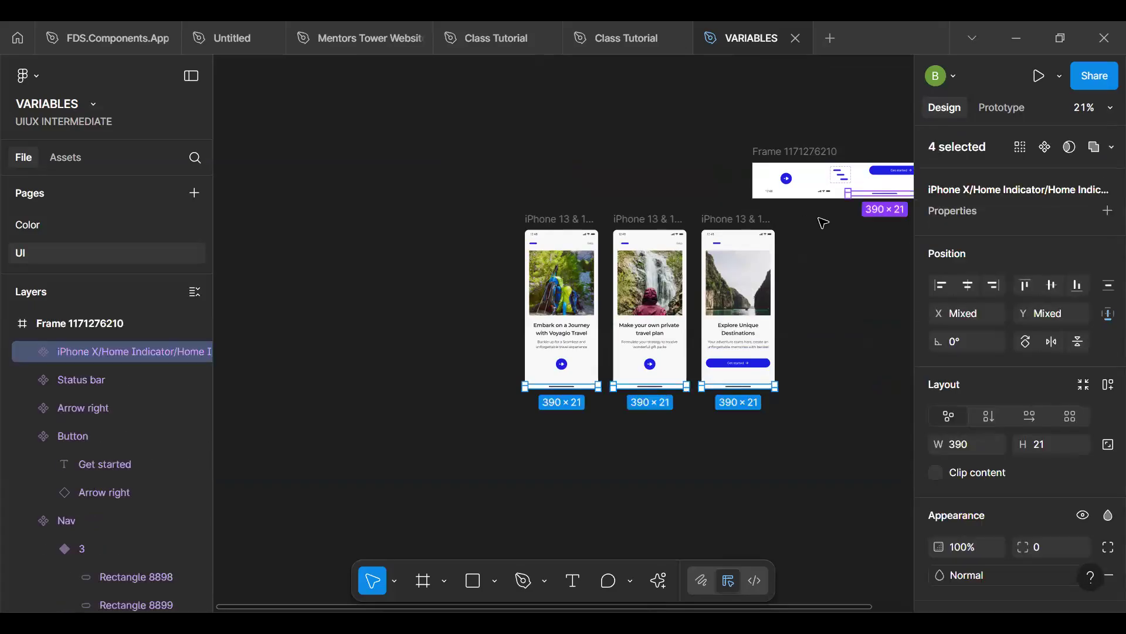
{"action": "scroll", "coordinate": [810, 223], "scroll_direction": "up", "scroll_amount": 5}
{"action": "key", "text": "space"}
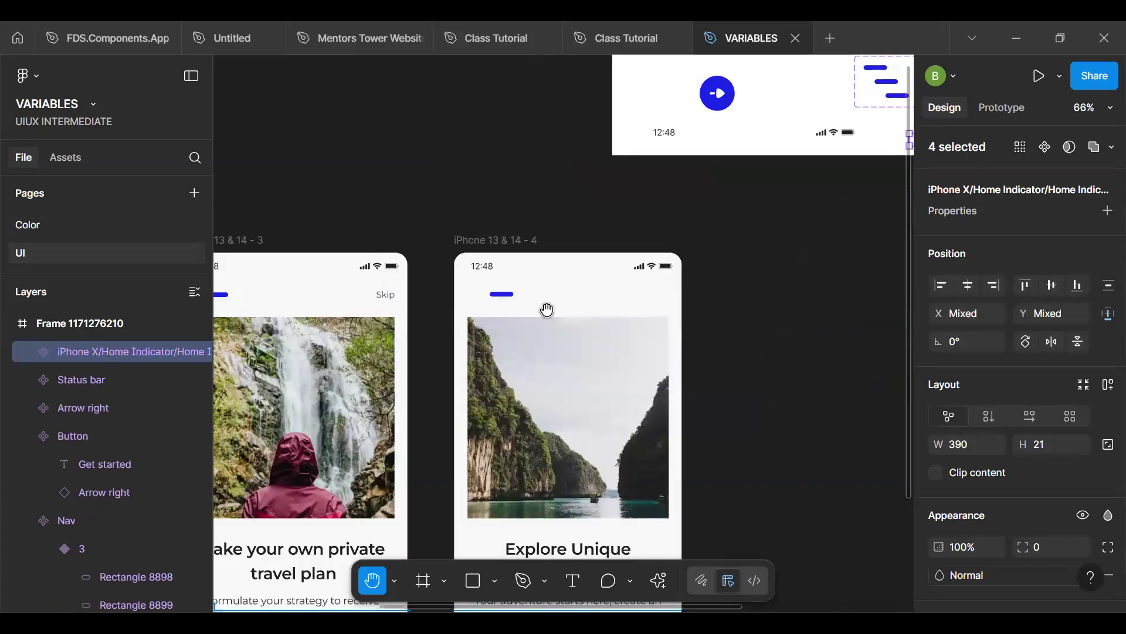
{"action": "left_click_drag", "start_coordinate": [577, 270], "coordinate": [316, 316]}
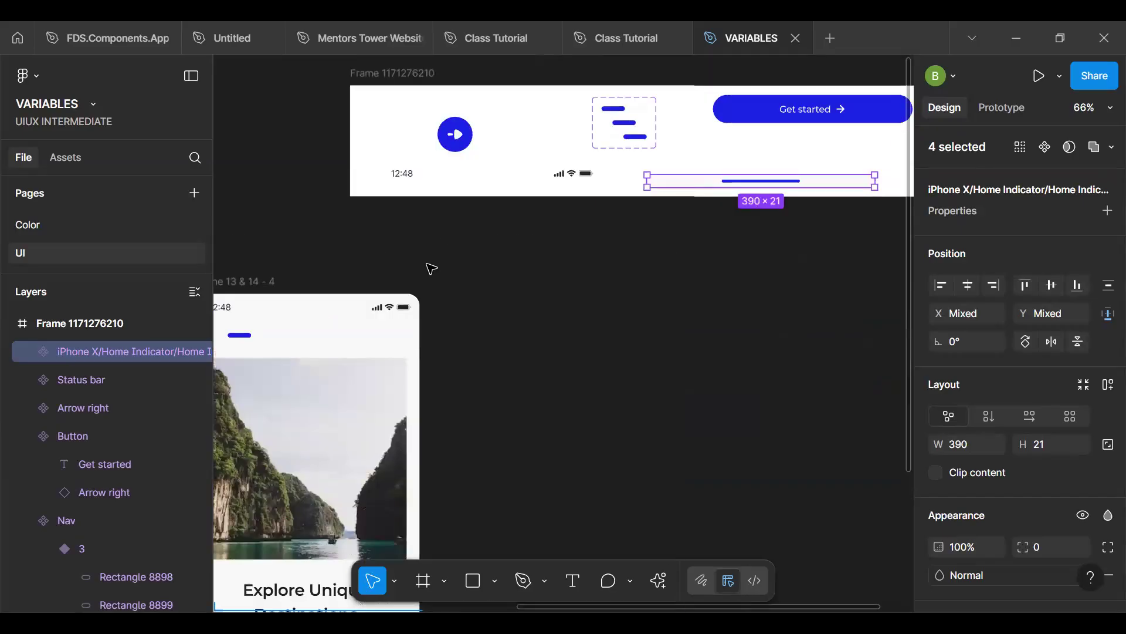
{"action": "left_click", "coordinate": [674, 184]}
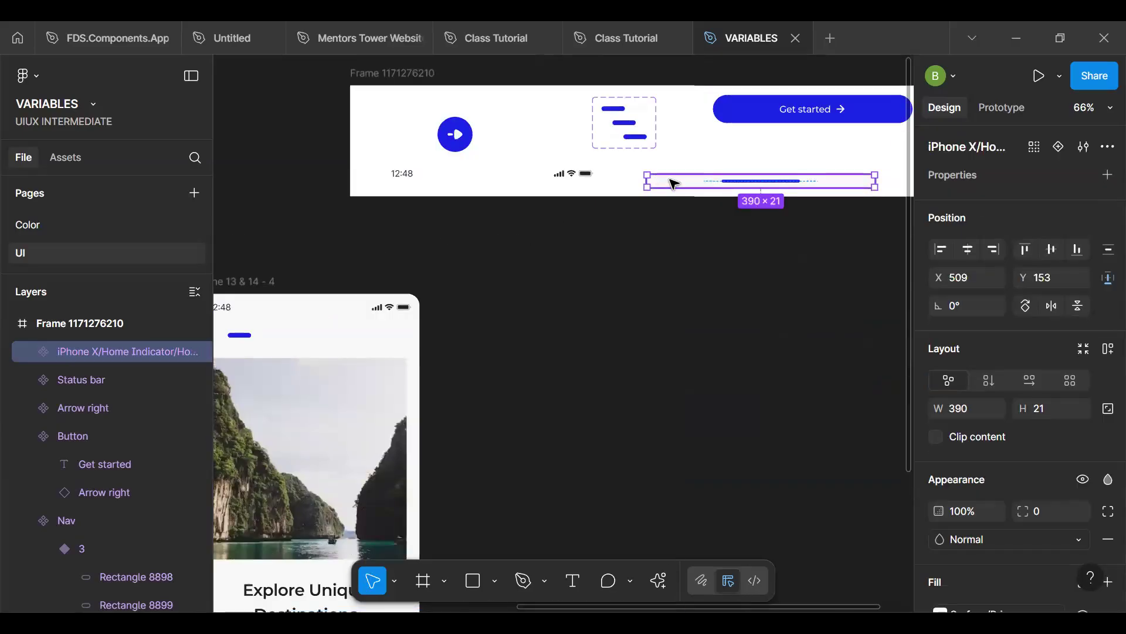
{"action": "key", "text": "space"}
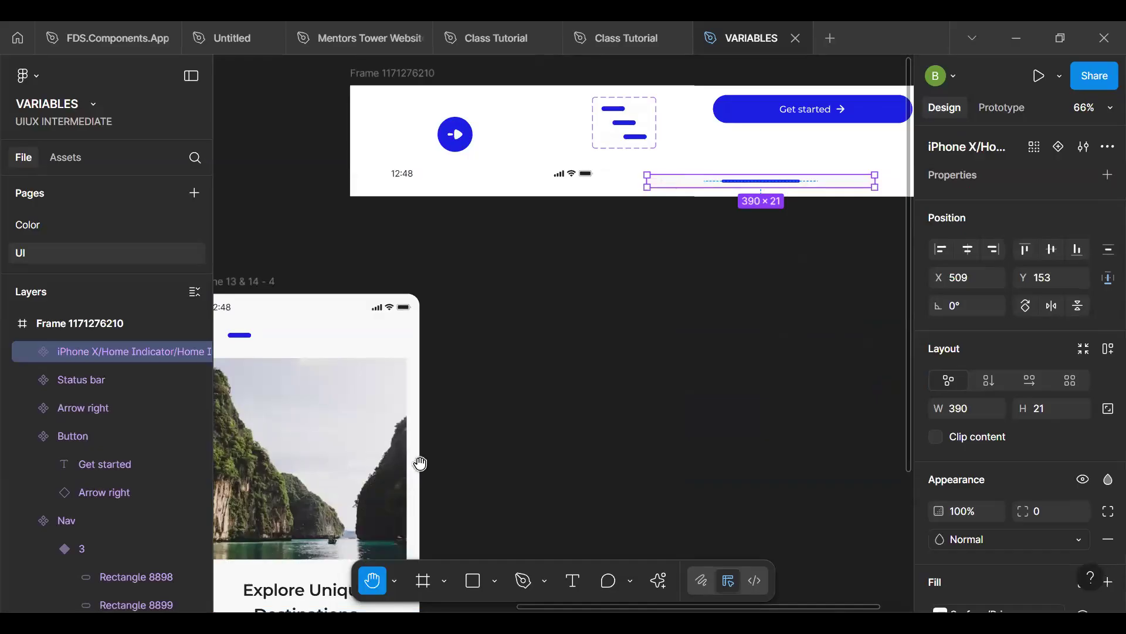
- Replace the home indicators of all three onboarding screens with the copied home indicator component, and deselect them
{"action": "scroll", "coordinate": [684, 282], "scroll_direction": "down", "scroll_amount": 7}
{"action": "scroll", "coordinate": [683, 283], "scroll_direction": "left", "scroll_amount": 8}
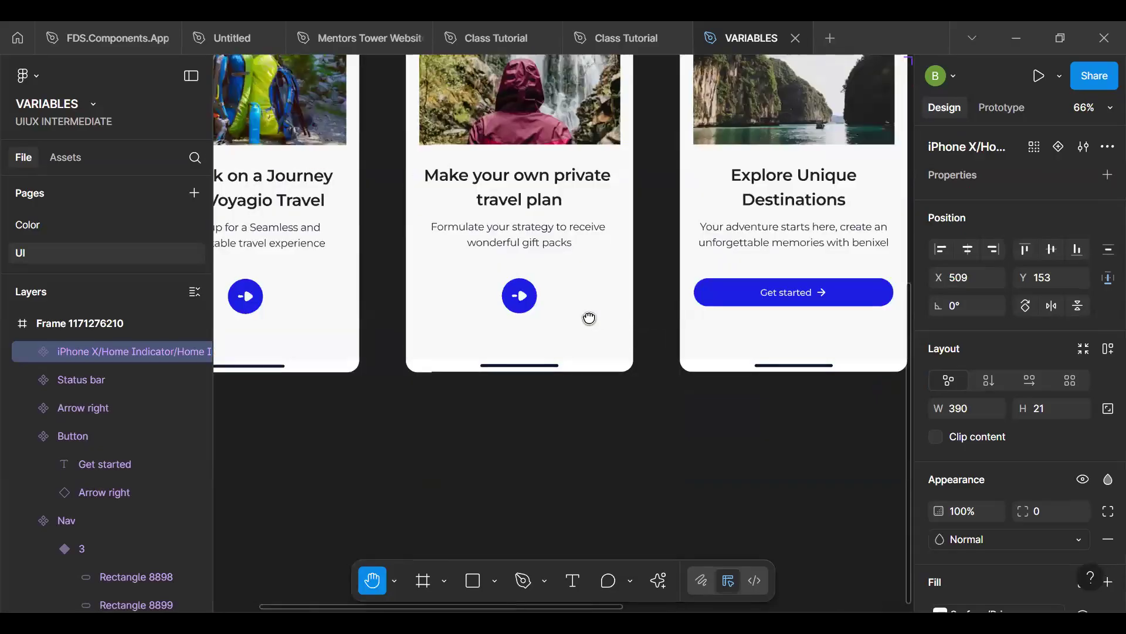
{"action": "left_click_drag", "start_coordinate": [589, 318], "coordinate": [641, 254]}
{"action": "left_click", "coordinate": [798, 301]}
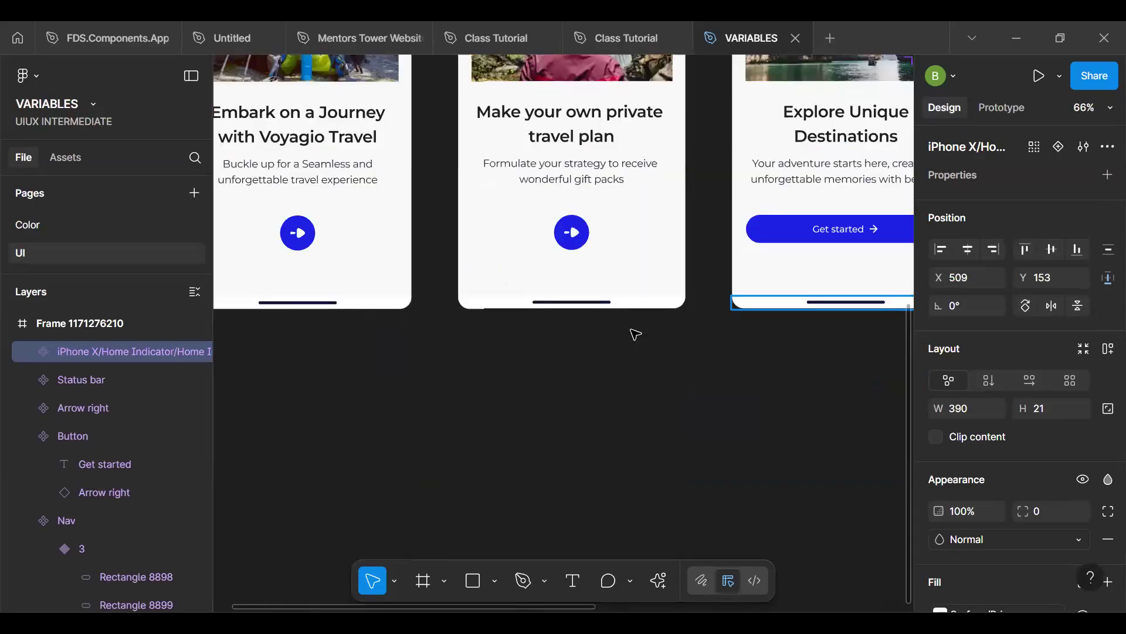
{"action": "left_click", "coordinate": [339, 302], "text": "shift"}
{"action": "right_click", "coordinate": [348, 301]}
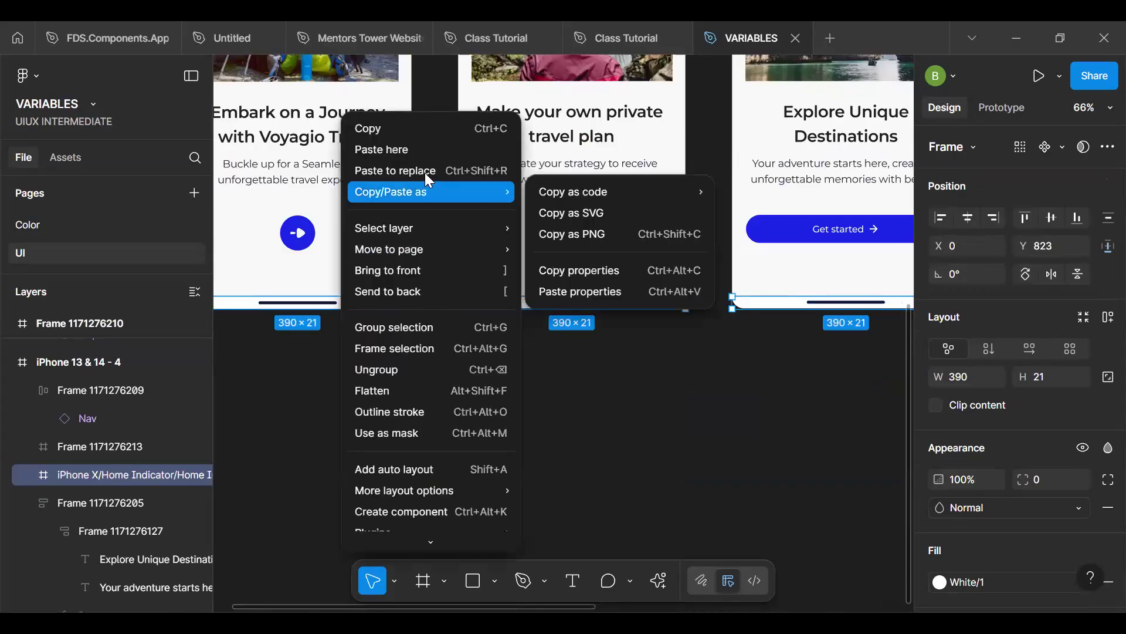
{"action": "left_click", "coordinate": [528, 358]}
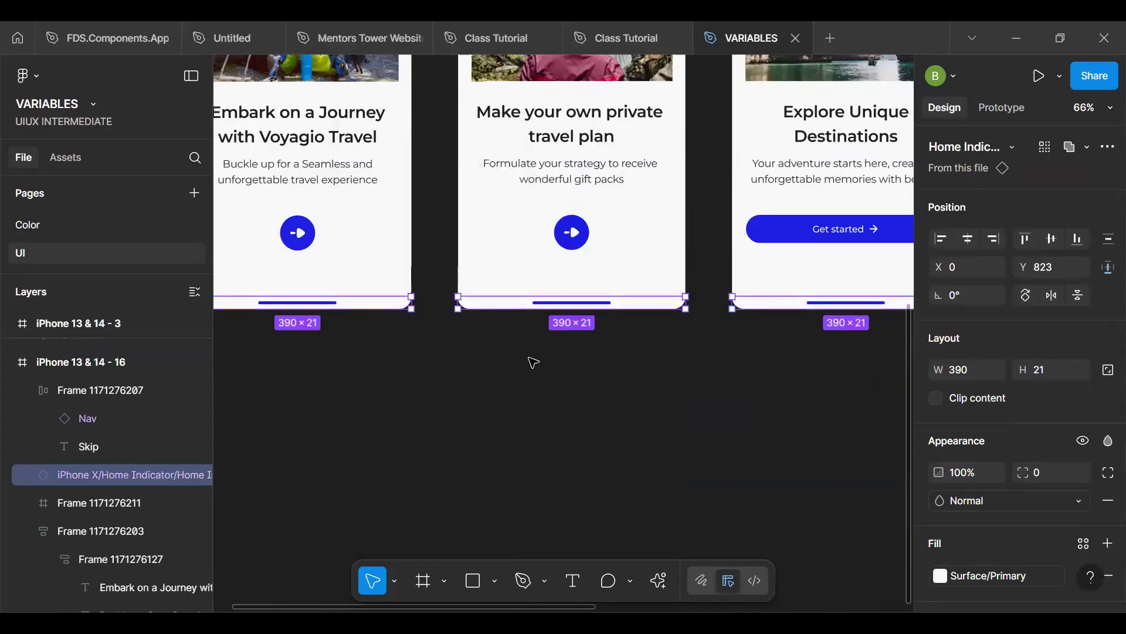
{"action": "left_click", "coordinate": [530, 358]}
- Examine the selection colors used in the first onboarding screen, iPhone 13 & 14 - 16, and deselect it
{"action": "scroll", "coordinate": [532, 357], "scroll_direction": "down", "scroll_amount": 4}
{"action": "left_click", "coordinate": [402, 100]}
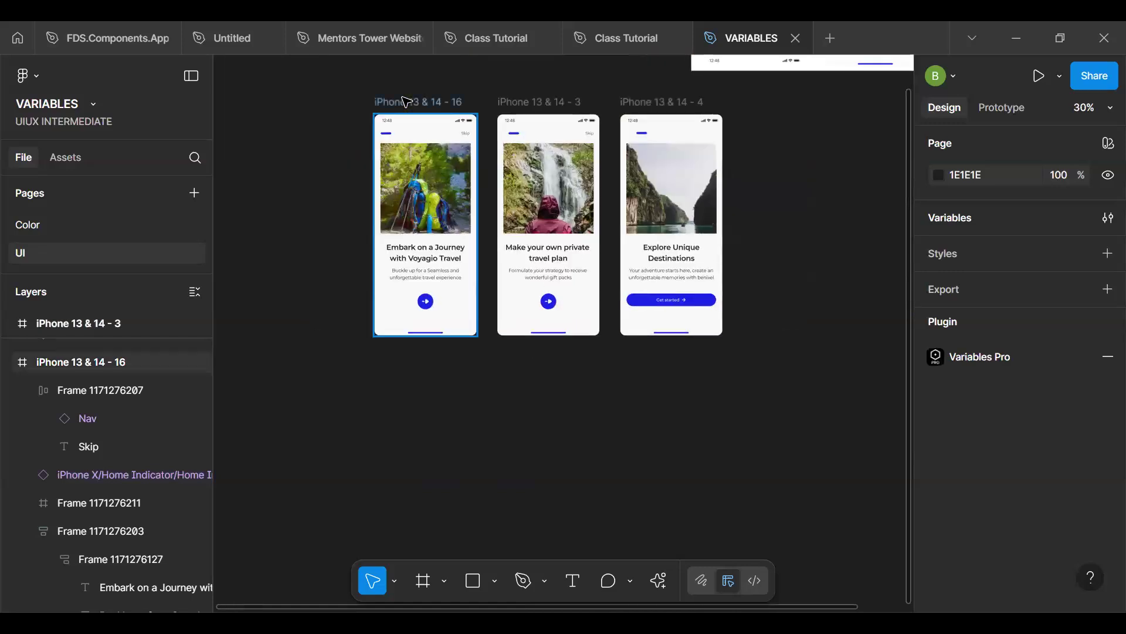
{"action": "scroll", "coordinate": [1049, 416], "scroll_direction": "down", "scroll_amount": 1}
{"action": "scroll", "coordinate": [1048, 416], "scroll_direction": "down", "scroll_amount": 10}
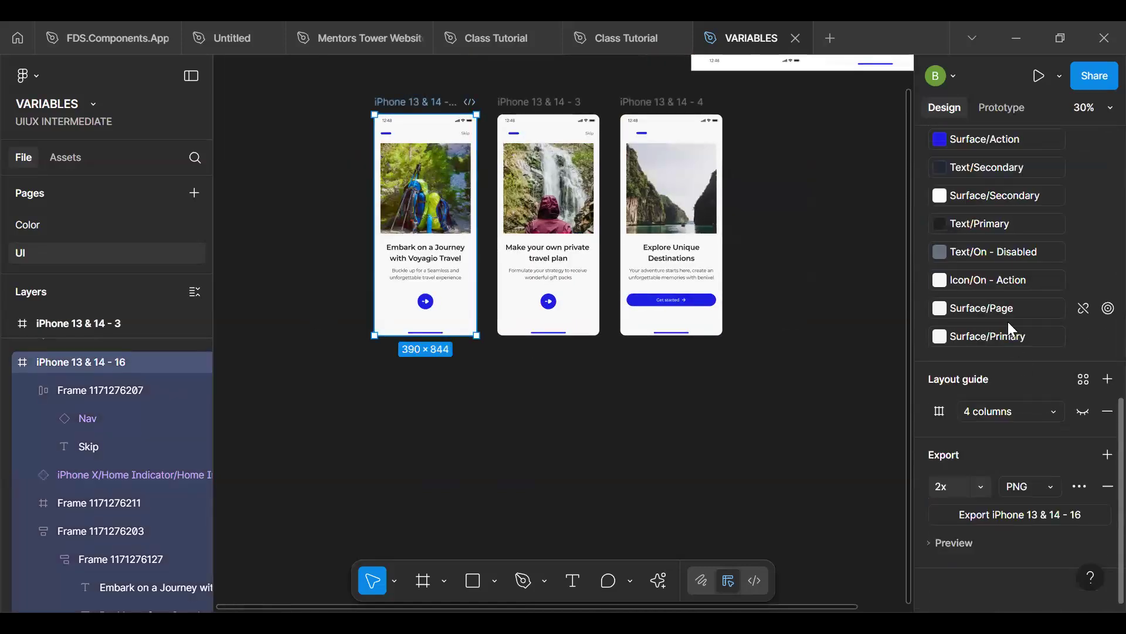
{"action": "scroll", "coordinate": [1007, 322], "scroll_direction": "up", "scroll_amount": 2}
{"action": "left_click", "coordinate": [306, 287]}
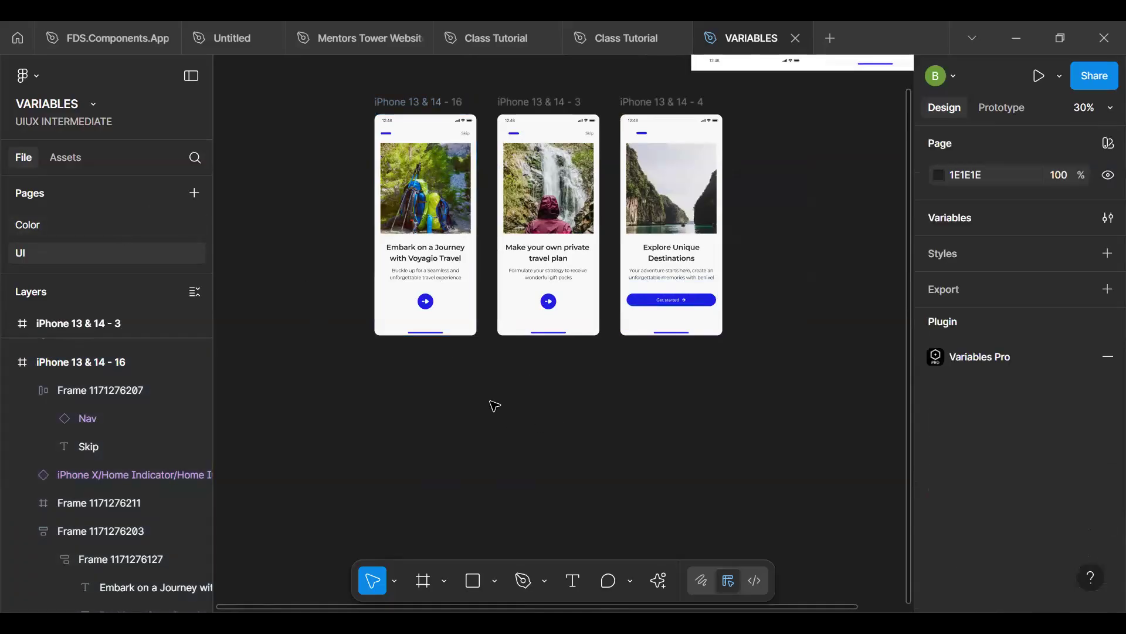
- Examine the library color variables offered for the Surface/Action color of the main home indicator component, leaving the color as it is
{"action": "scroll", "coordinate": [517, 437], "scroll_direction": "up", "scroll_amount": 2}
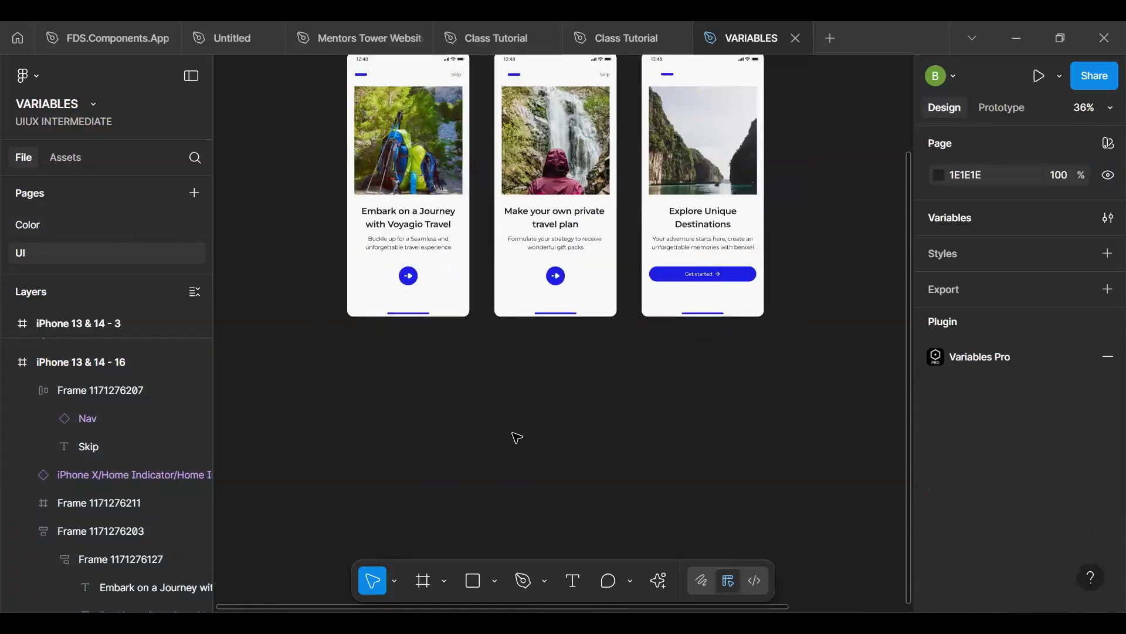
{"action": "scroll", "coordinate": [517, 437], "scroll_direction": "up", "scroll_amount": 3}
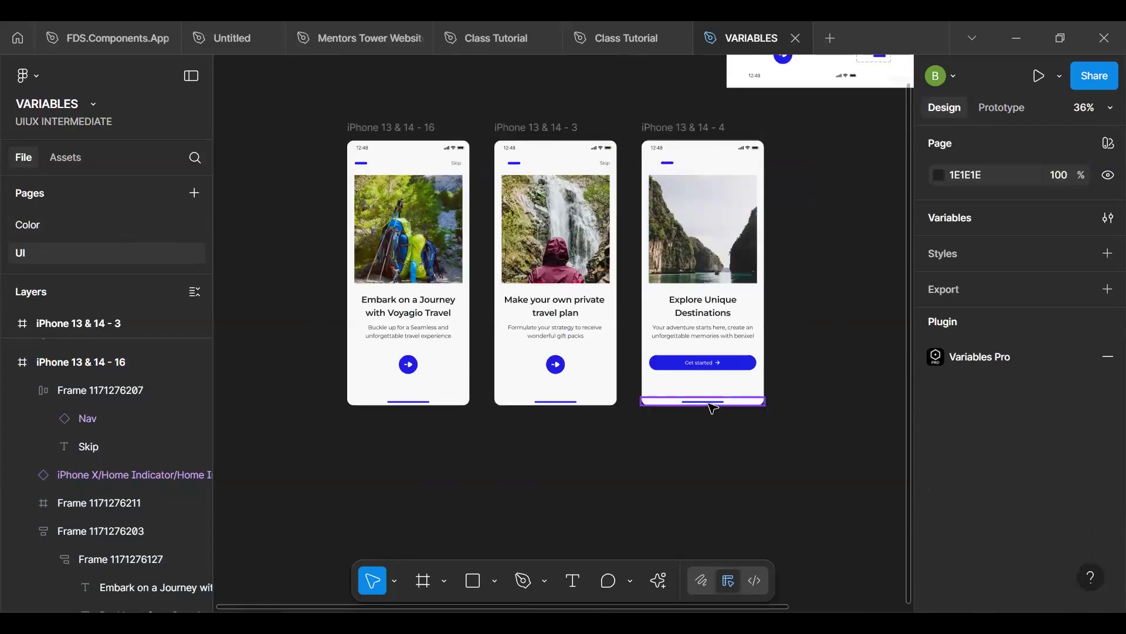
{"action": "key", "text": "h"}
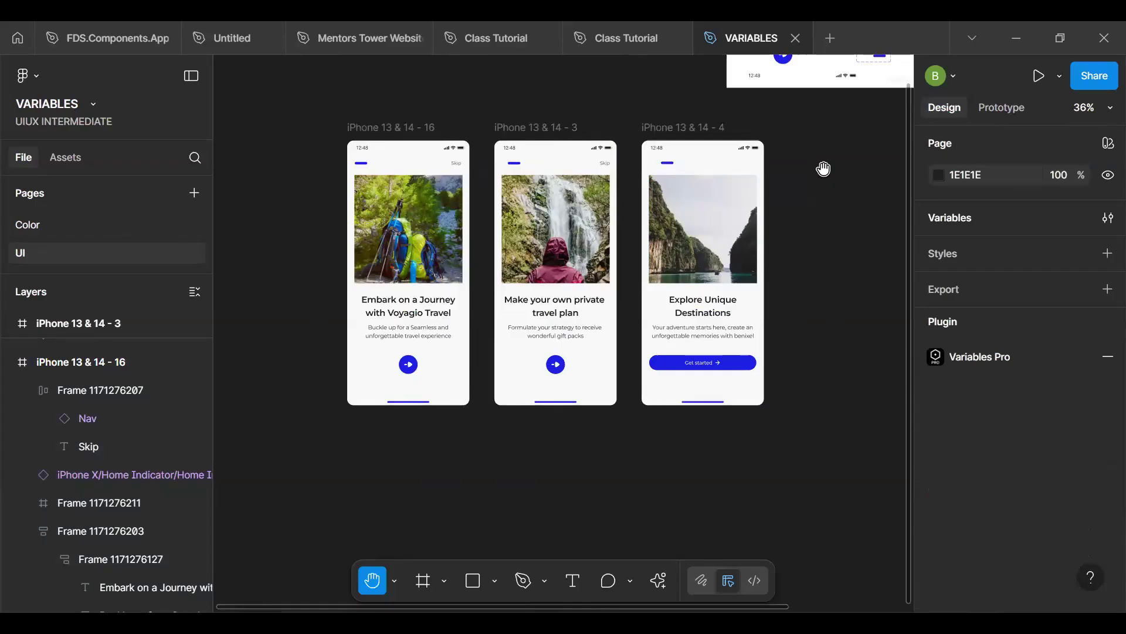
{"action": "scroll", "coordinate": [641, 239], "scroll_direction": "right", "scroll_amount": 5}
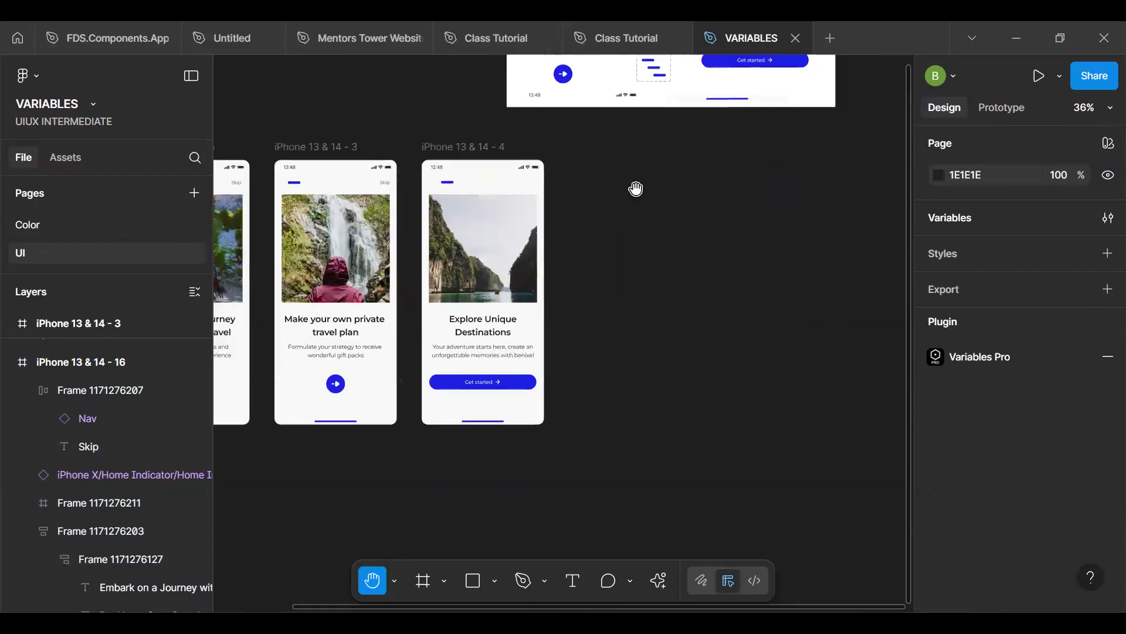
{"action": "key", "text": "v"}
{"action": "left_click", "coordinate": [730, 98]}
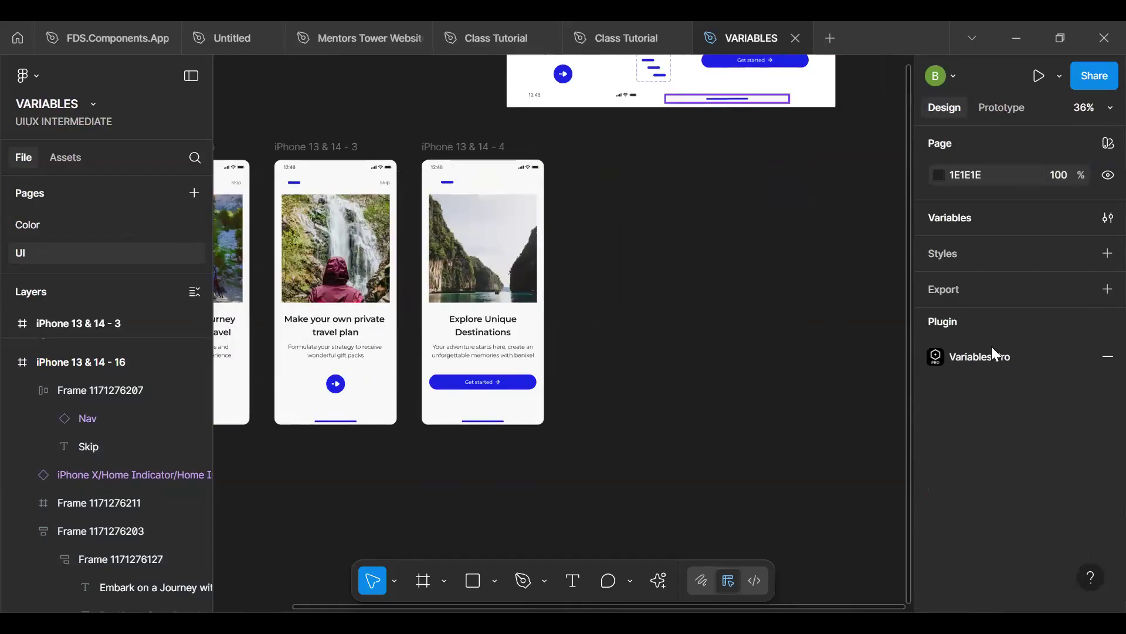
{"action": "scroll", "coordinate": [990, 480], "scroll_direction": "down", "scroll_amount": 5}
{"action": "left_click", "coordinate": [995, 445]}
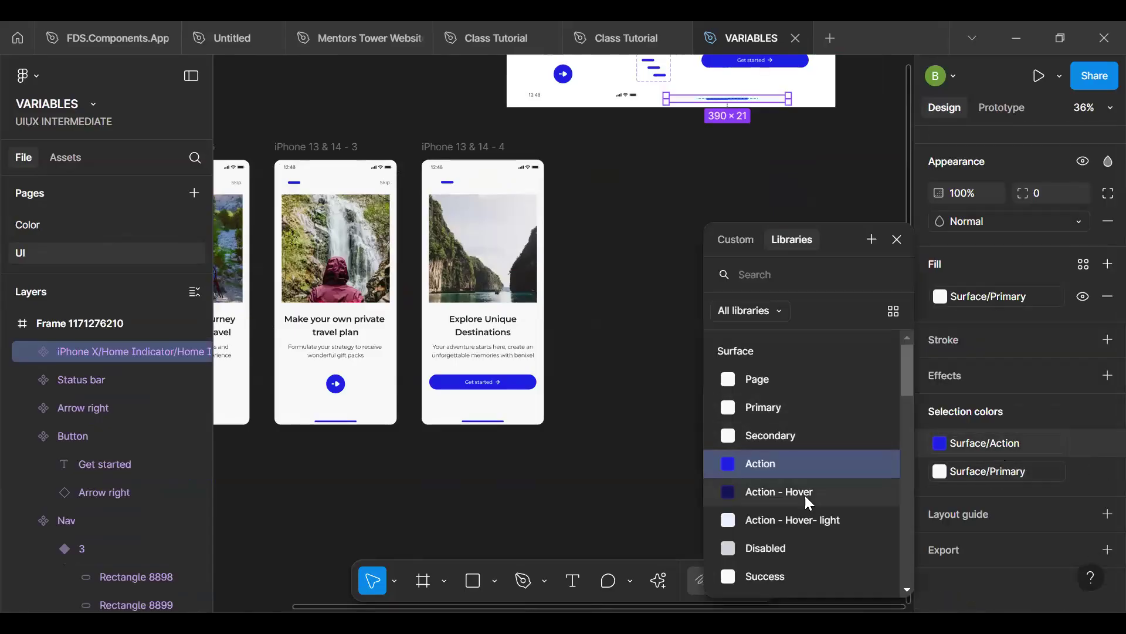
{"action": "scroll", "coordinate": [804, 494], "scroll_direction": "down", "scroll_amount": 1}
{"action": "scroll", "coordinate": [805, 494], "scroll_direction": "down", "scroll_amount": 2}
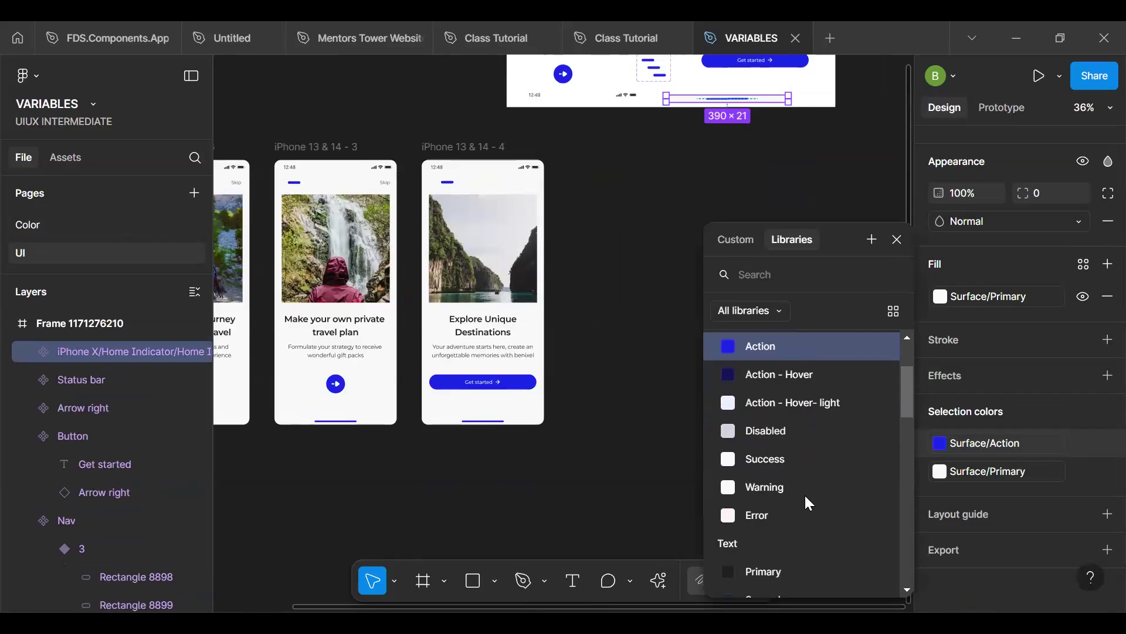
{"action": "scroll", "coordinate": [804, 494], "scroll_direction": "up", "scroll_amount": 1}
{"action": "scroll", "coordinate": [805, 495], "scroll_direction": "up", "scroll_amount": 2}
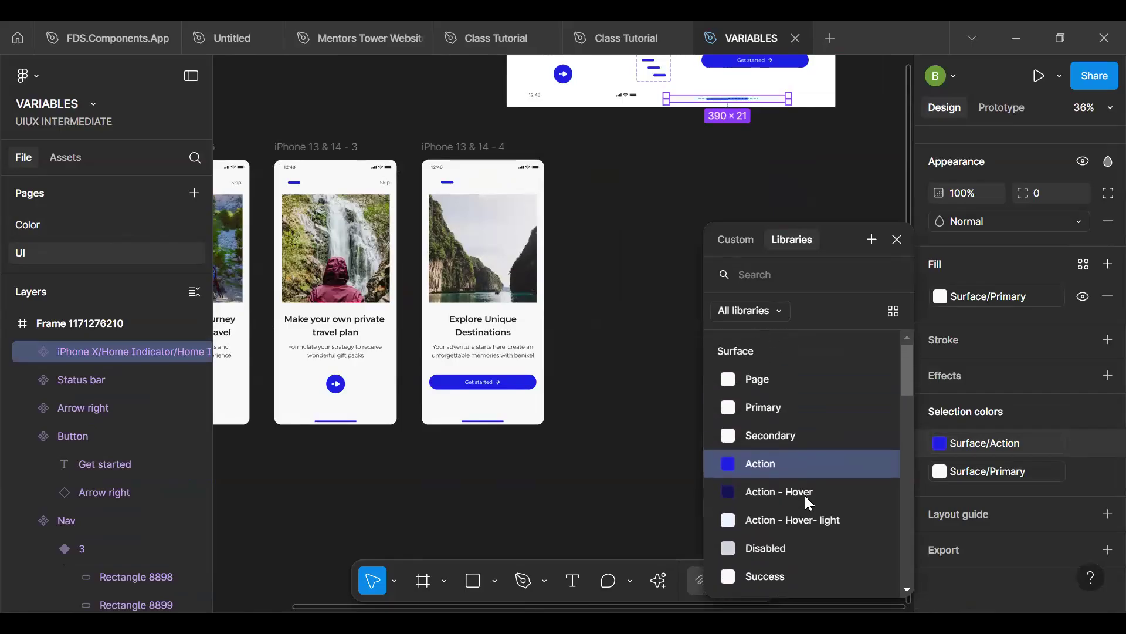
{"action": "scroll", "coordinate": [805, 495], "scroll_direction": "down", "scroll_amount": 3}
{"action": "scroll", "coordinate": [804, 494], "scroll_direction": "down", "scroll_amount": 1}
{"action": "scroll", "coordinate": [804, 494], "scroll_direction": "up", "scroll_amount": 3}
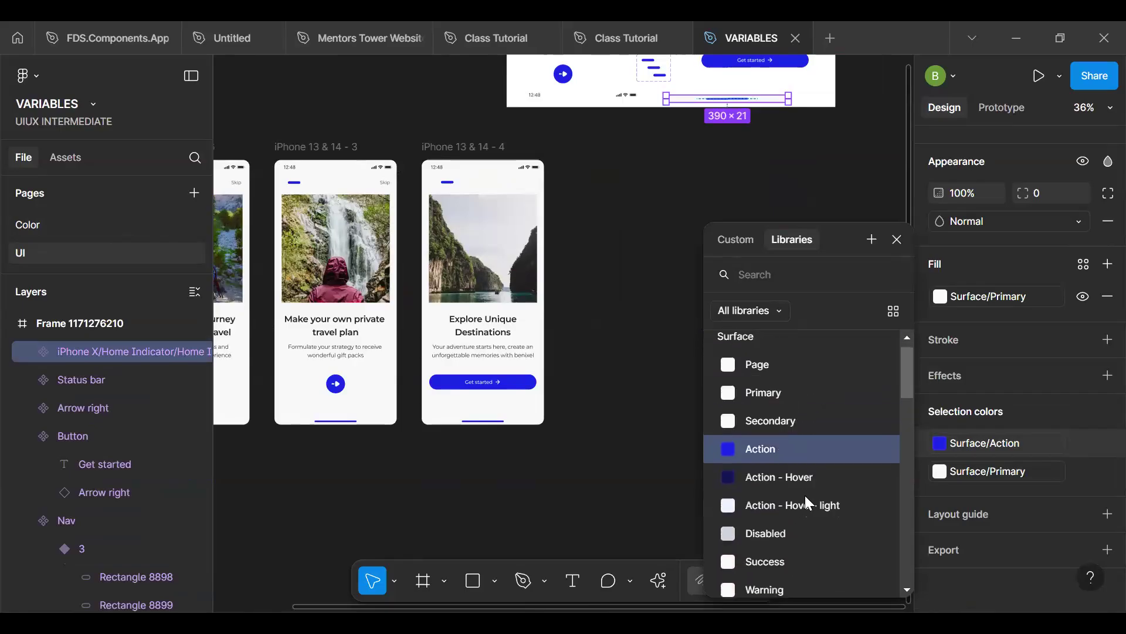
{"action": "left_click", "coordinate": [621, 448]}
- Open the Alias collection in the local variables and rename its Value mode as Blue Theme
{"action": "key", "text": "h"}
{"action": "left_click_drag", "start_coordinate": [460, 443], "coordinate": [773, 428]}
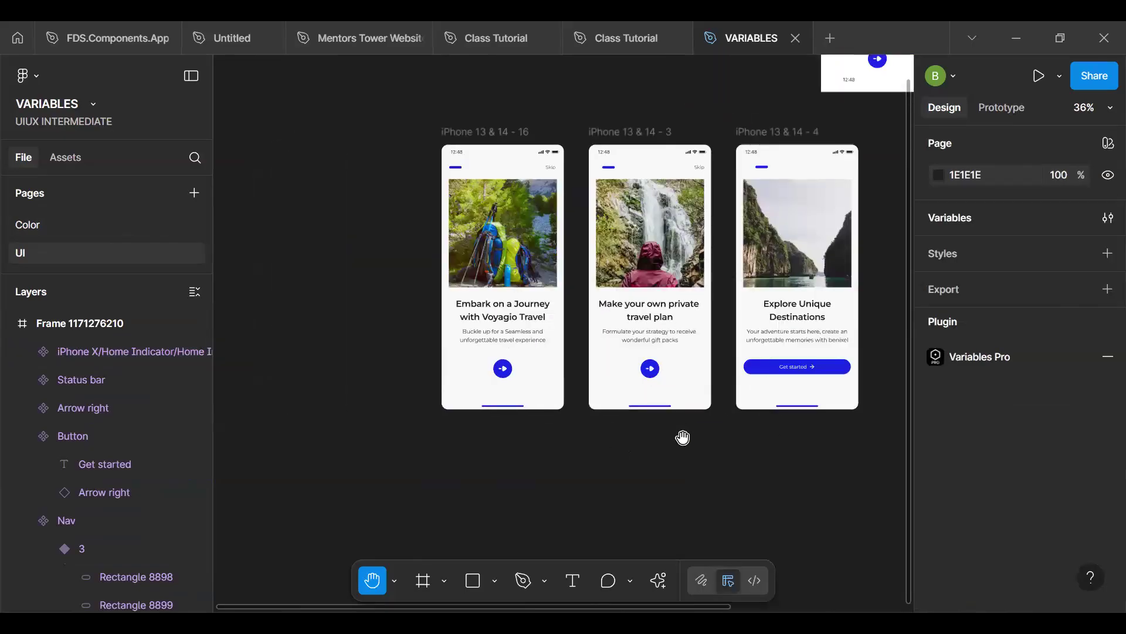
{"action": "scroll", "coordinate": [683, 437], "scroll_direction": "up", "scroll_amount": 1}
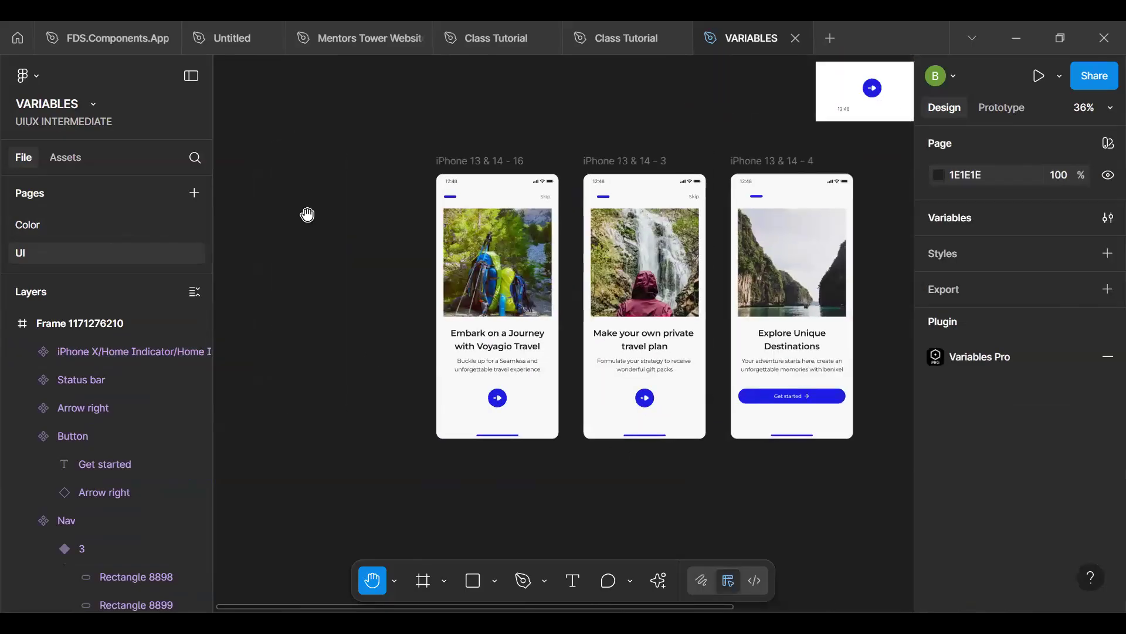
{"action": "key", "text": "v"}
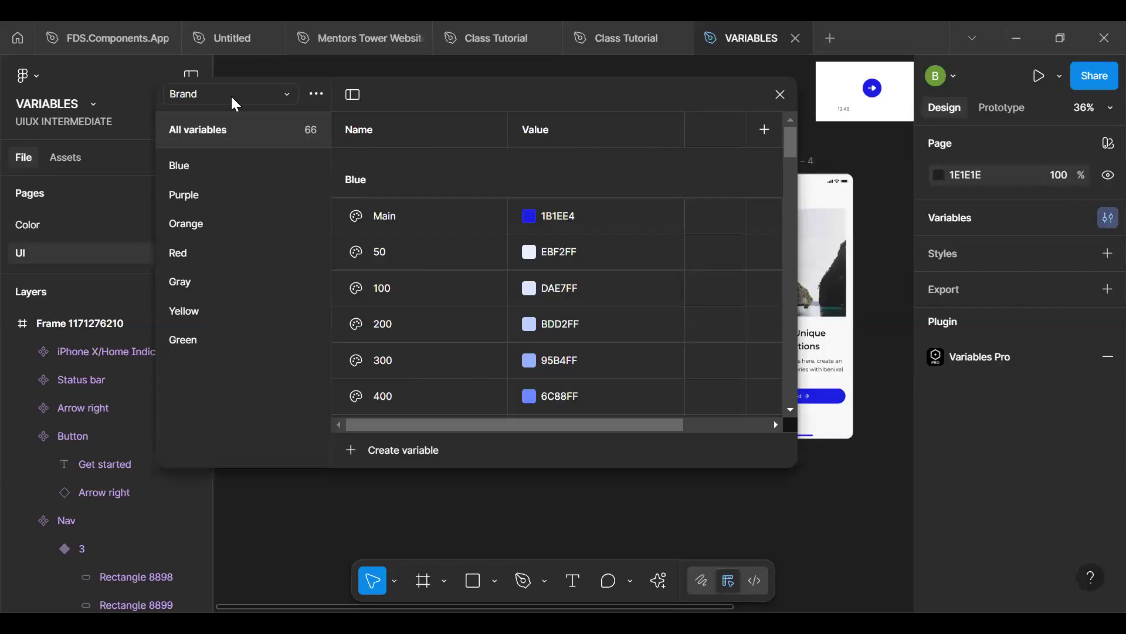
{"action": "left_click", "coordinate": [232, 104]}
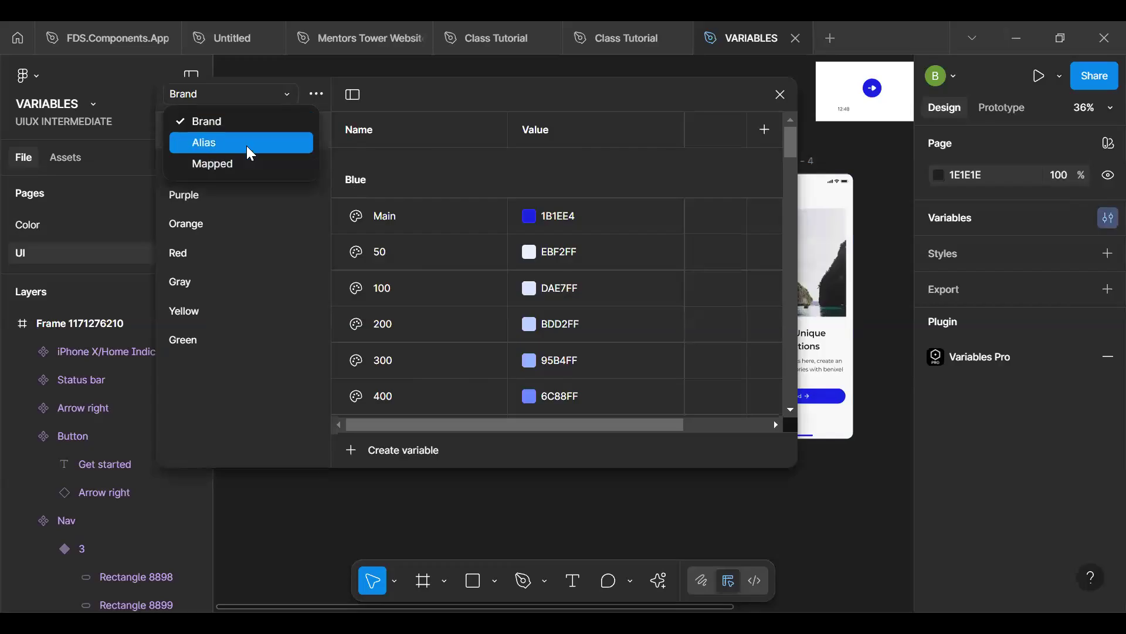
{"action": "left_click", "coordinate": [247, 143]}
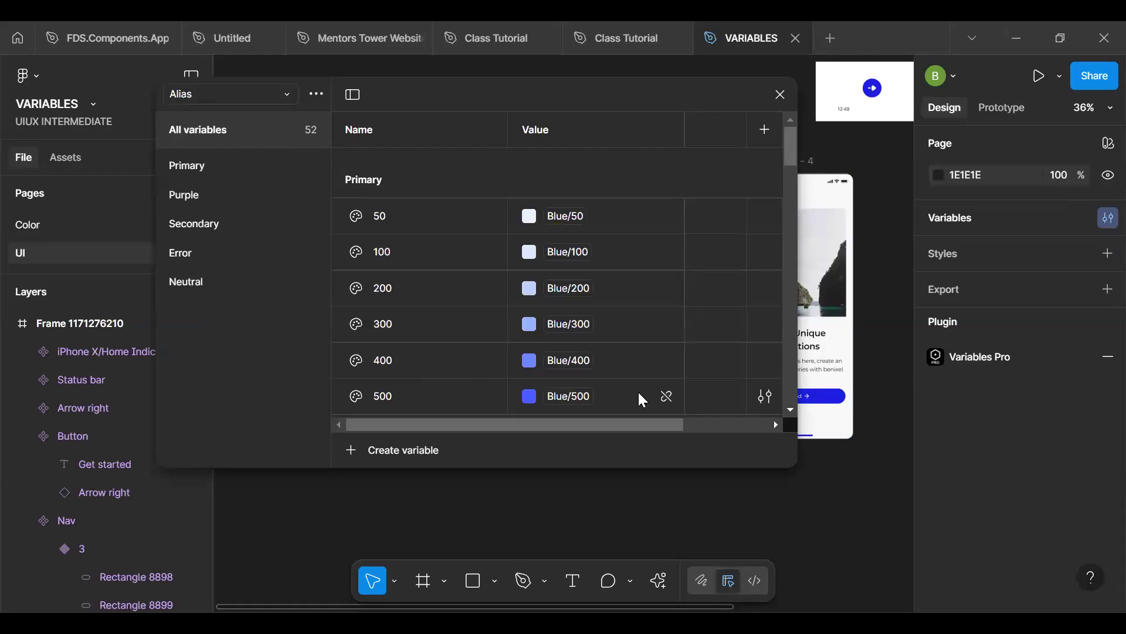
{"action": "mouse_move", "coordinate": [613, 423]}
{"action": "left_mouse_down"}
{"action": "mouse_move", "coordinate": [694, 412]}
{"action": "mouse_move", "coordinate": [626, 412]}
{"action": "left_mouse_up"}
{"action": "double_click", "coordinate": [548, 134]}
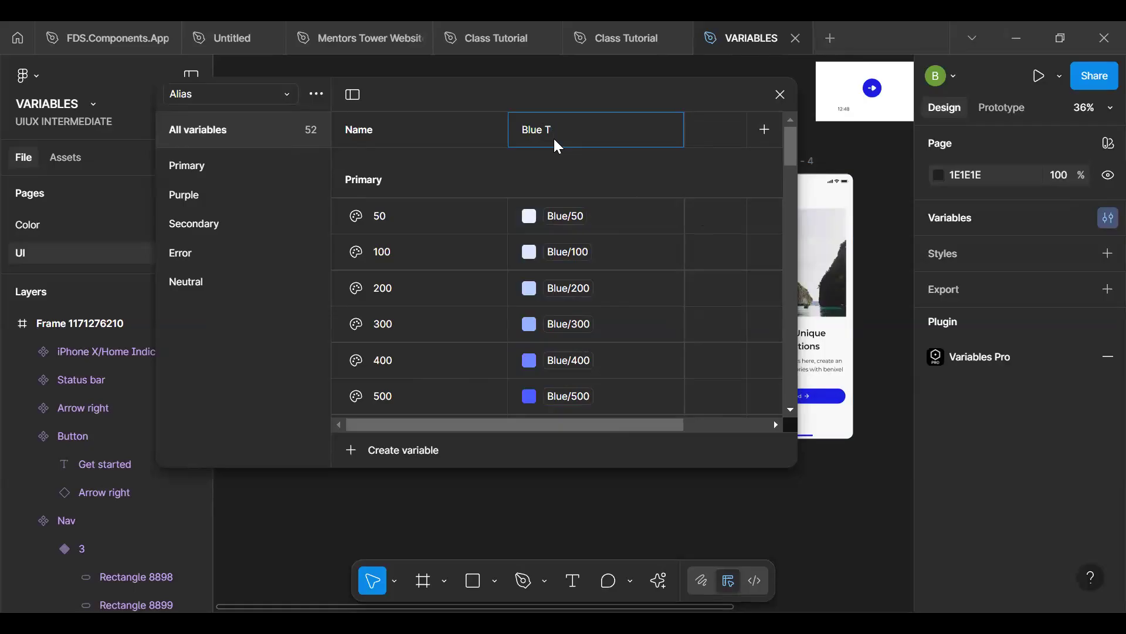
{"action": "key", "text": "Return"}
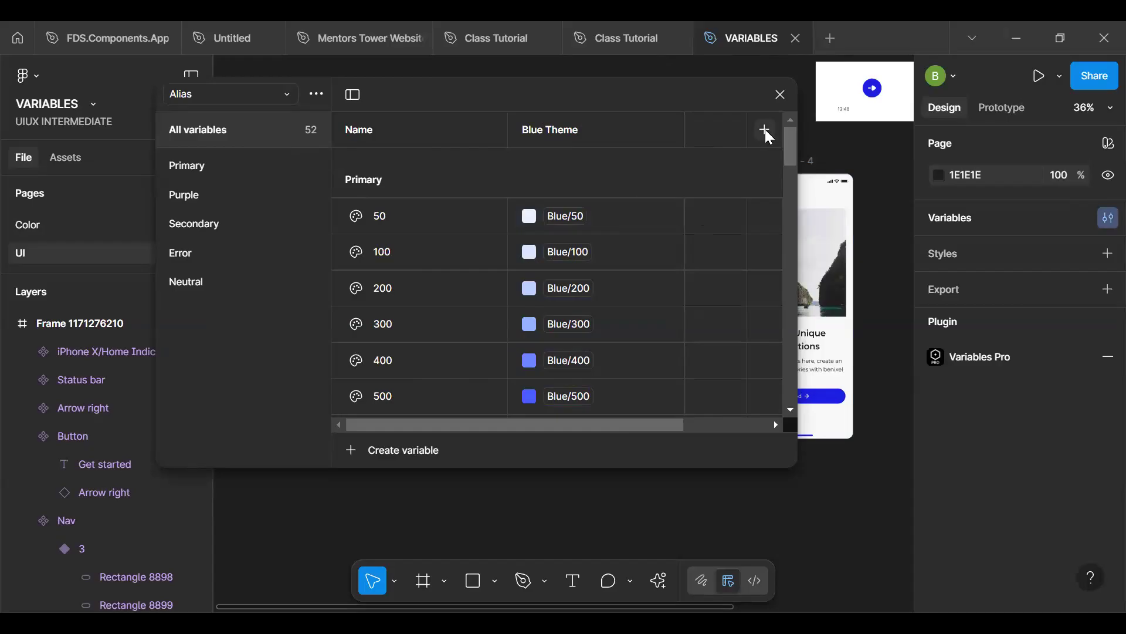
- Add a second mode named Purple to the Alias collection
{"action": "left_click", "coordinate": [765, 129]}
{"action": "type", "text": "P"}
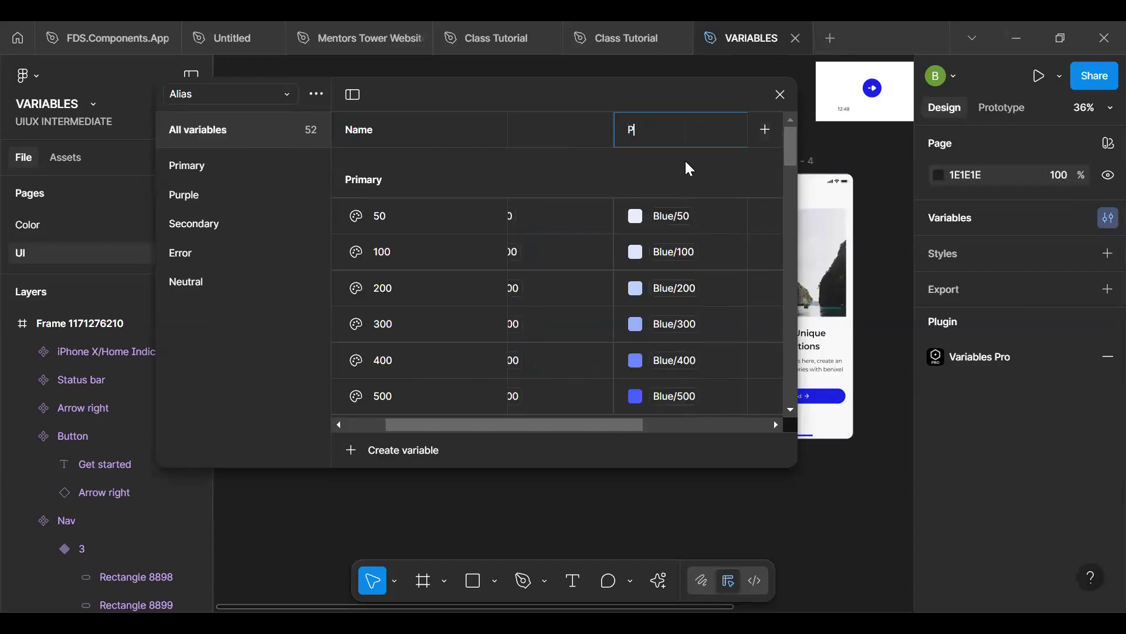
{"action": "type", "text": "urple"}
{"action": "key", "text": "Return"}
- Set the Purple mode's value of the Primary group's Main variable to Purple/Main
{"action": "scroll", "coordinate": [788, 167], "scroll_direction": "down", "scroll_amount": 4}
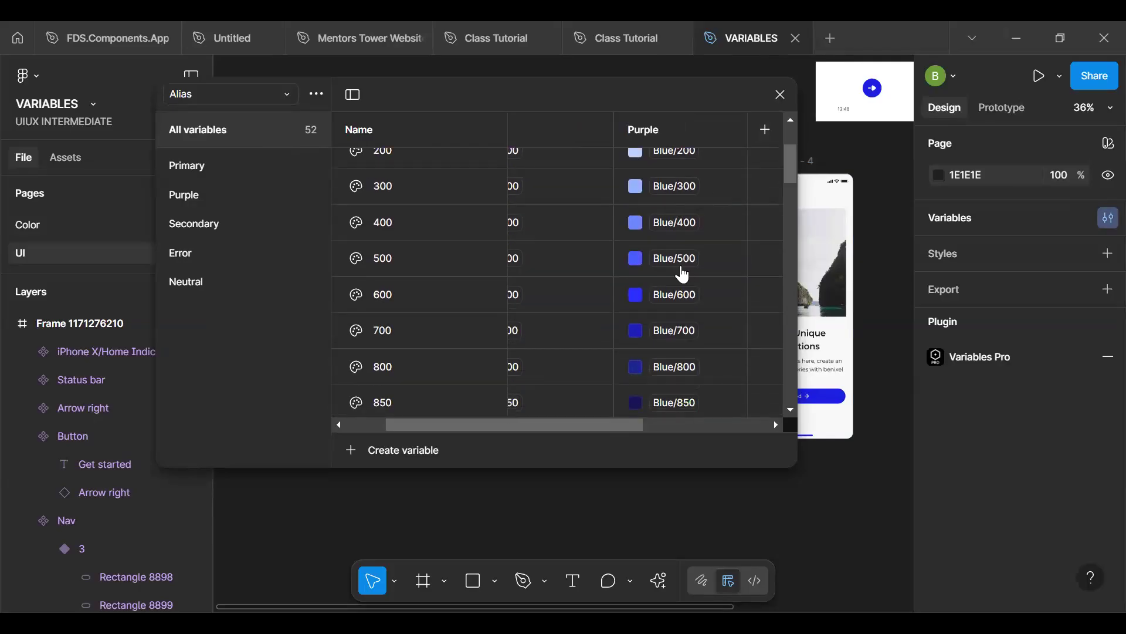
{"action": "left_click_drag", "start_coordinate": [785, 175], "coordinate": [790, 205]}
{"action": "left_click", "coordinate": [624, 256]}
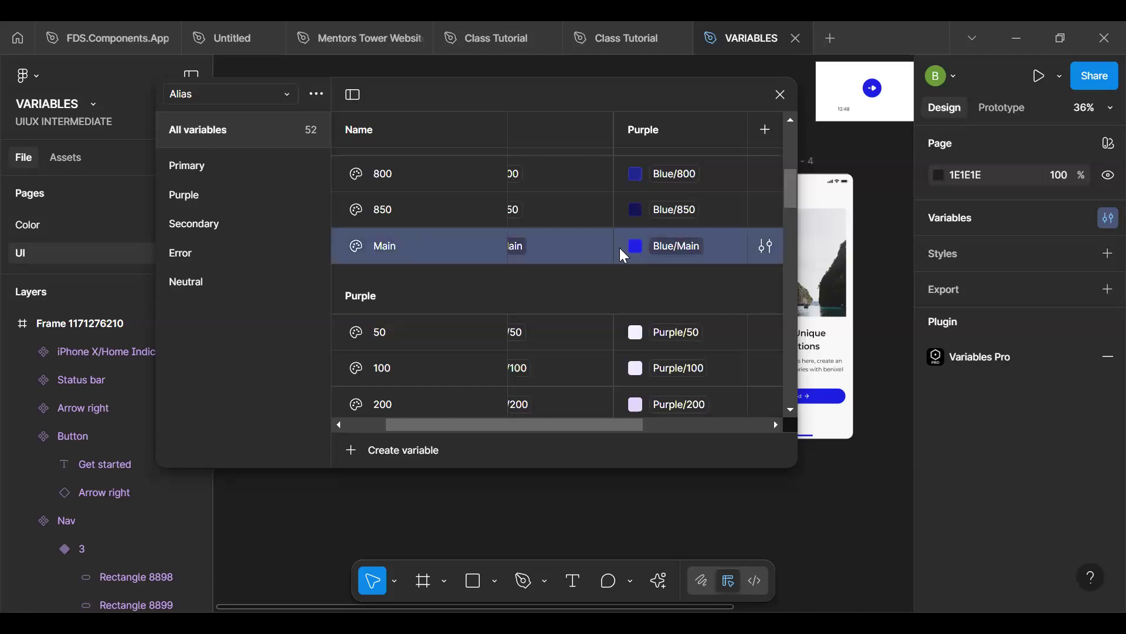
{"action": "left_click", "coordinate": [679, 251]}
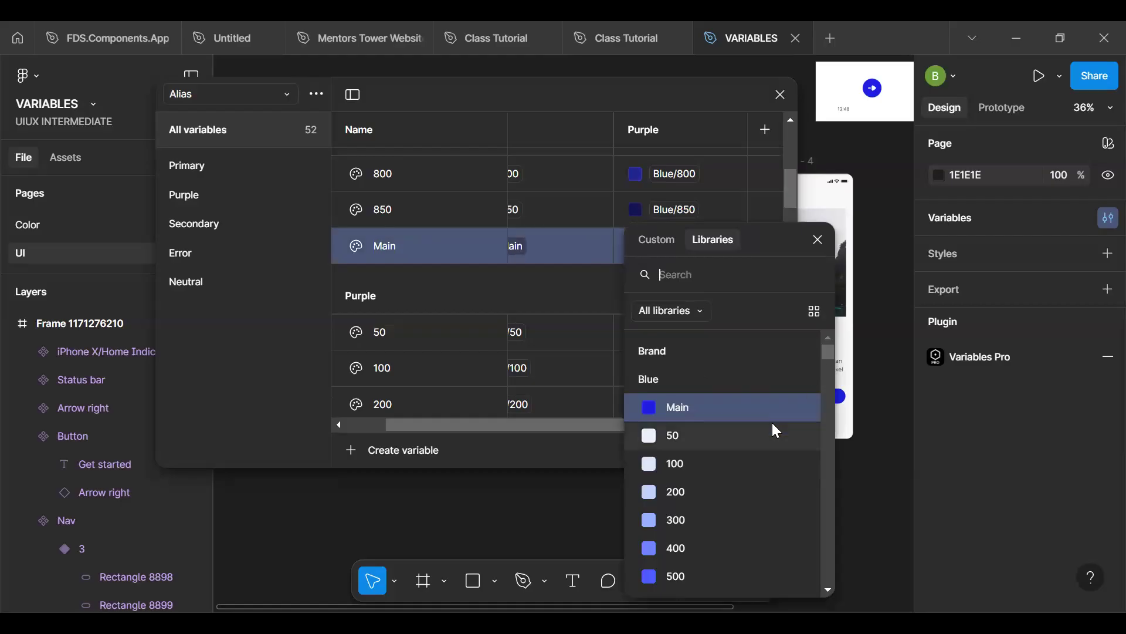
{"action": "scroll", "coordinate": [772, 422], "scroll_direction": "down", "scroll_amount": 5}
{"action": "left_click", "coordinate": [702, 455]}
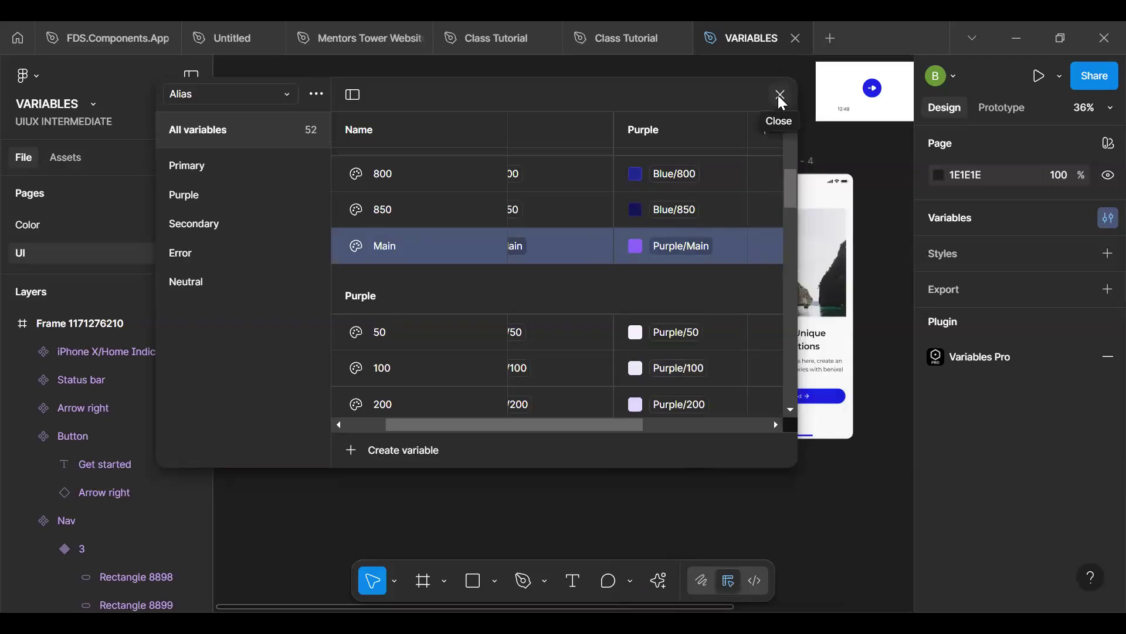
- Review the Purple mode's color values through all groups of the Alias collection
{"action": "scroll", "coordinate": [721, 208], "scroll_direction": "up", "scroll_amount": 5}
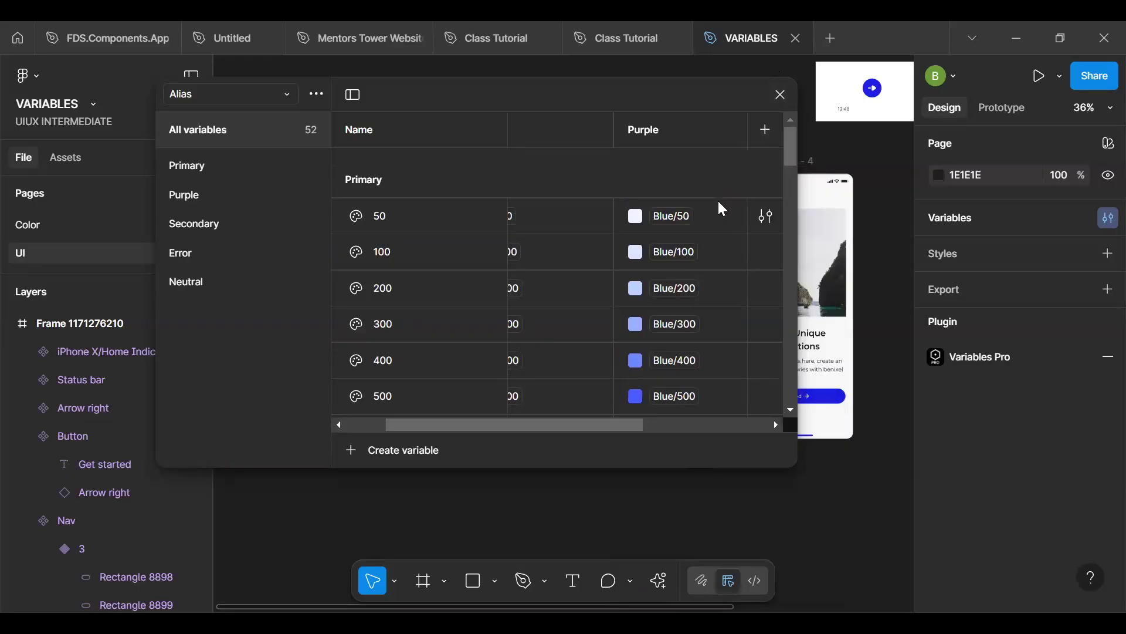
{"action": "scroll", "coordinate": [721, 209], "scroll_direction": "down", "scroll_amount": 1}
{"action": "scroll", "coordinate": [721, 209], "scroll_direction": "up", "scroll_amount": 1}
{"action": "scroll", "coordinate": [722, 209], "scroll_direction": "down", "scroll_amount": 6}
{"action": "scroll", "coordinate": [722, 207], "scroll_direction": "down", "scroll_amount": 6}
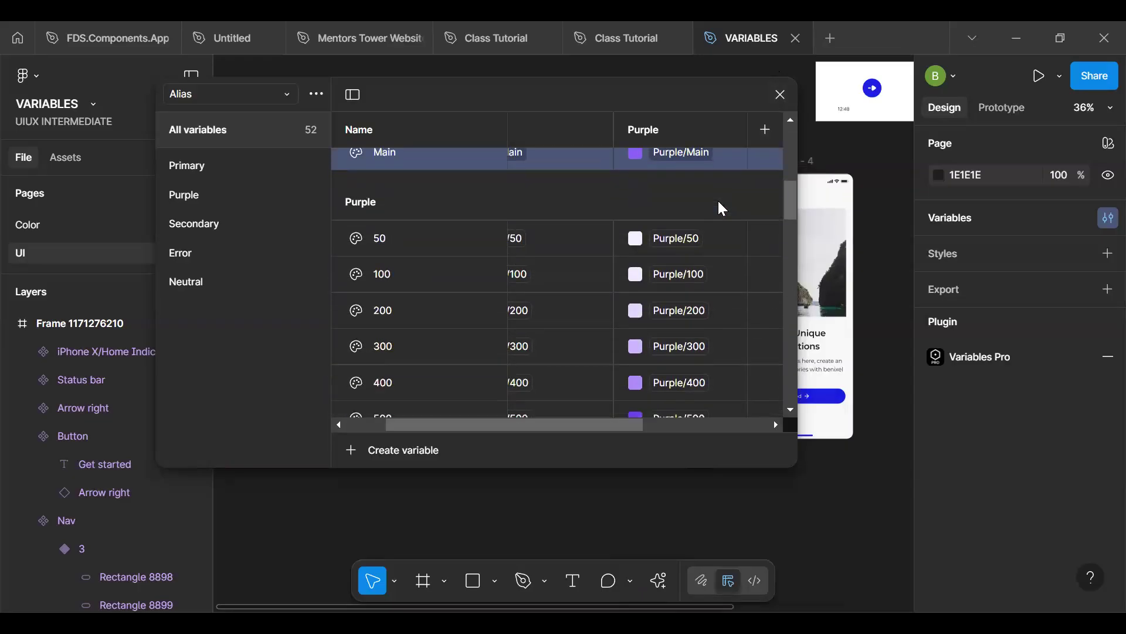
{"action": "scroll", "coordinate": [722, 209], "scroll_direction": "down", "scroll_amount": 15}
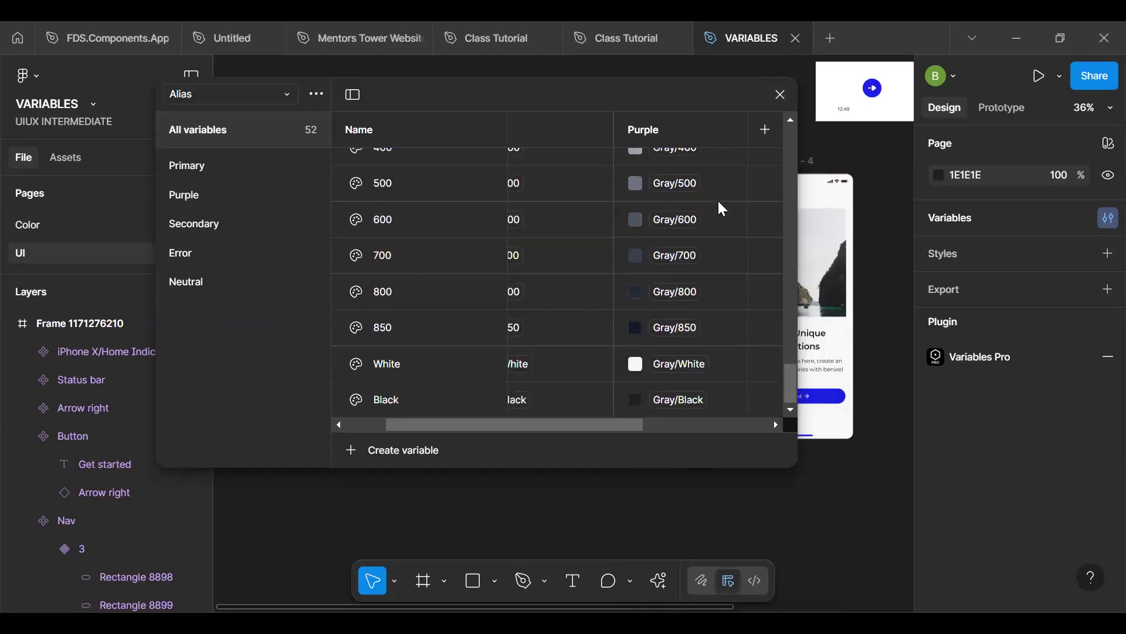
- View the Mapped collection in the local variables and close the variables window
{"action": "scroll", "coordinate": [720, 203], "scroll_direction": "up", "scroll_amount": 20}
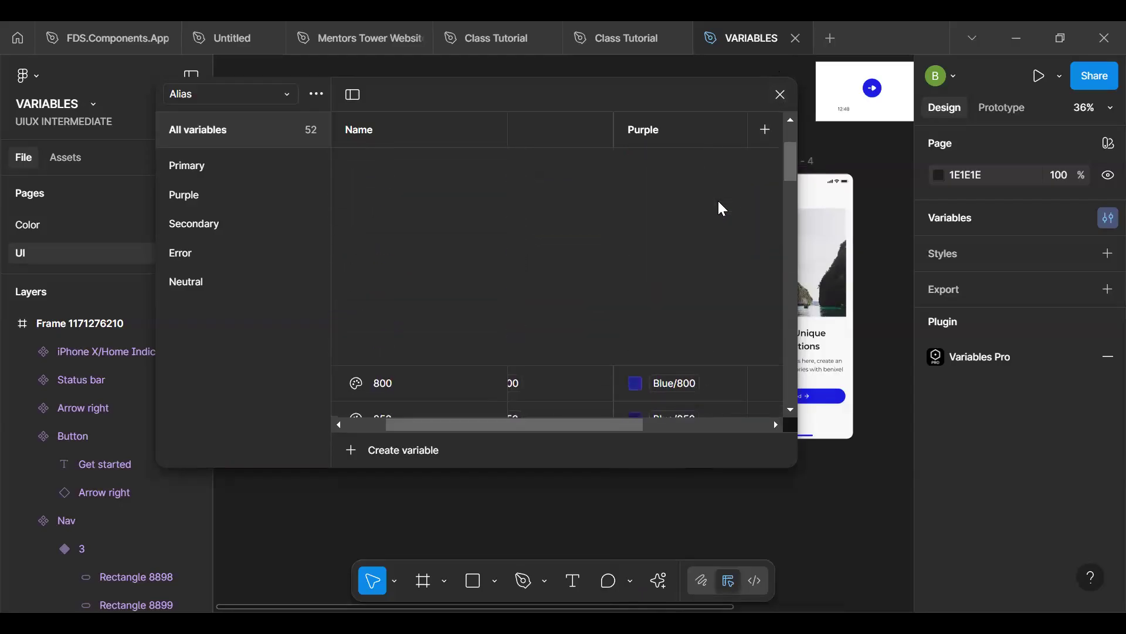
{"action": "left_click", "coordinate": [235, 96]}
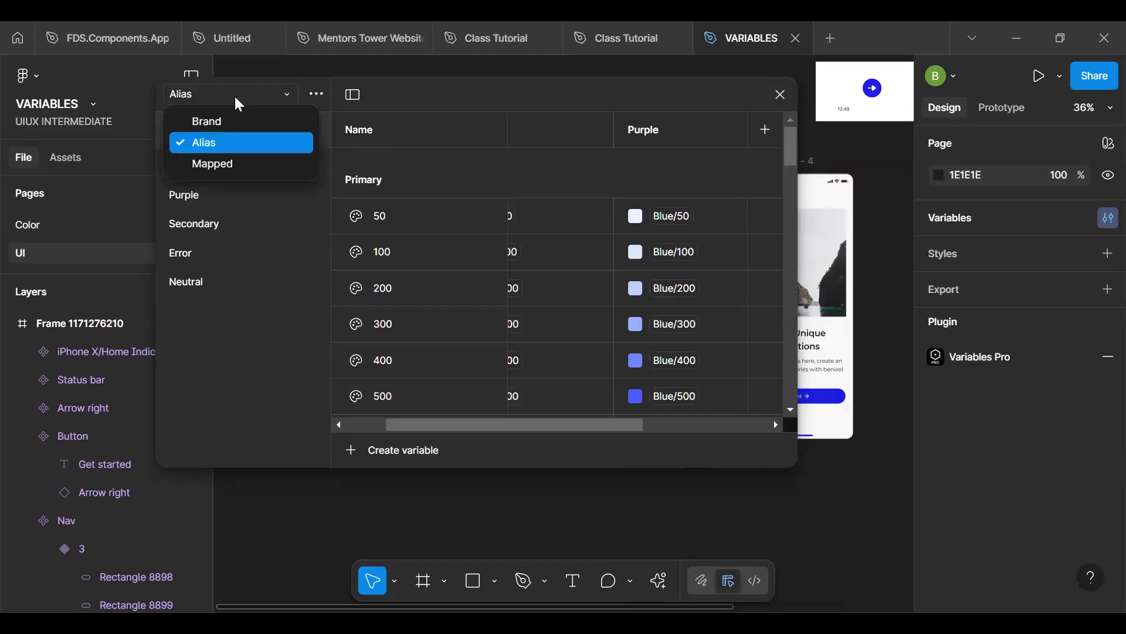
{"action": "left_click", "coordinate": [228, 167]}
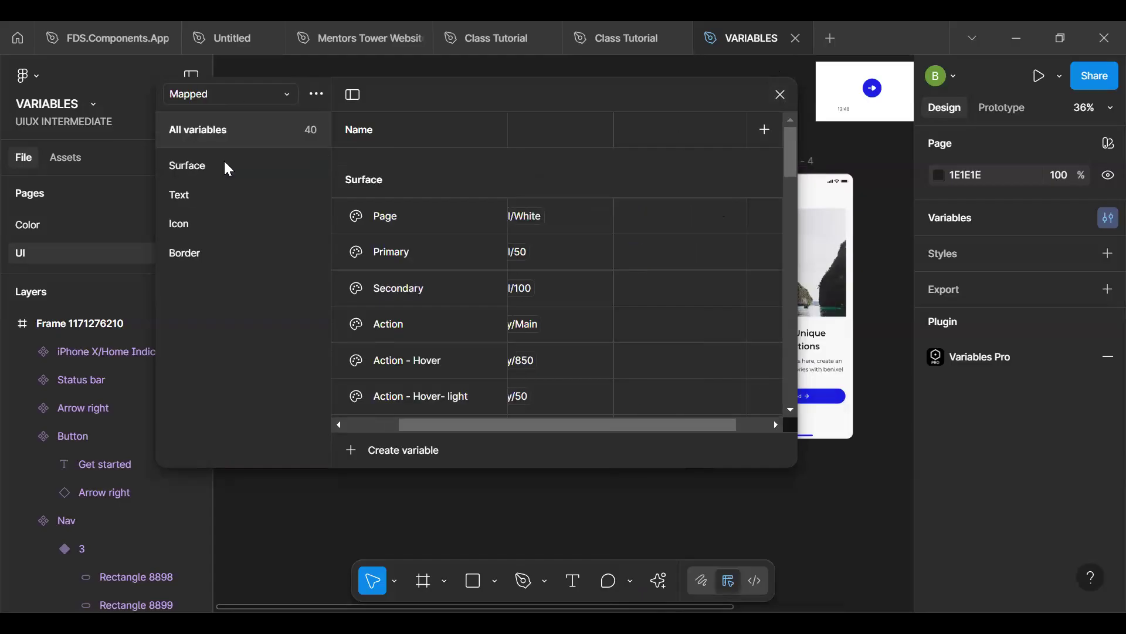
{"action": "left_click", "coordinate": [775, 97]}
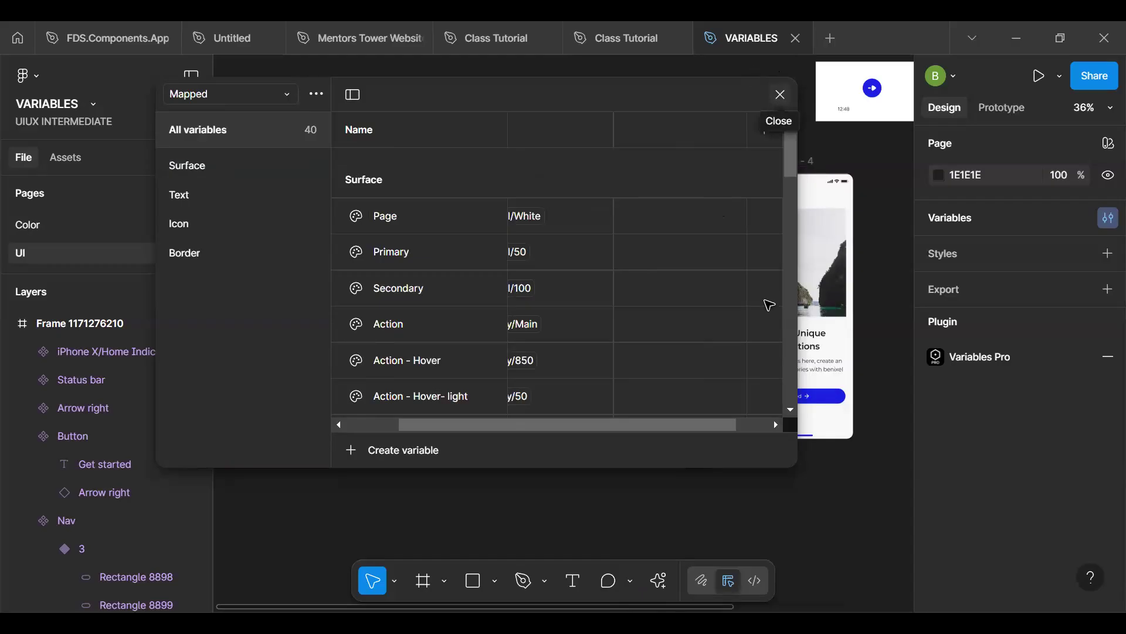
- Apply the Alias collection's Purple mode to the three iPhone 13 & 14 onboarding frames together
{"action": "left_click", "coordinate": [504, 161]}
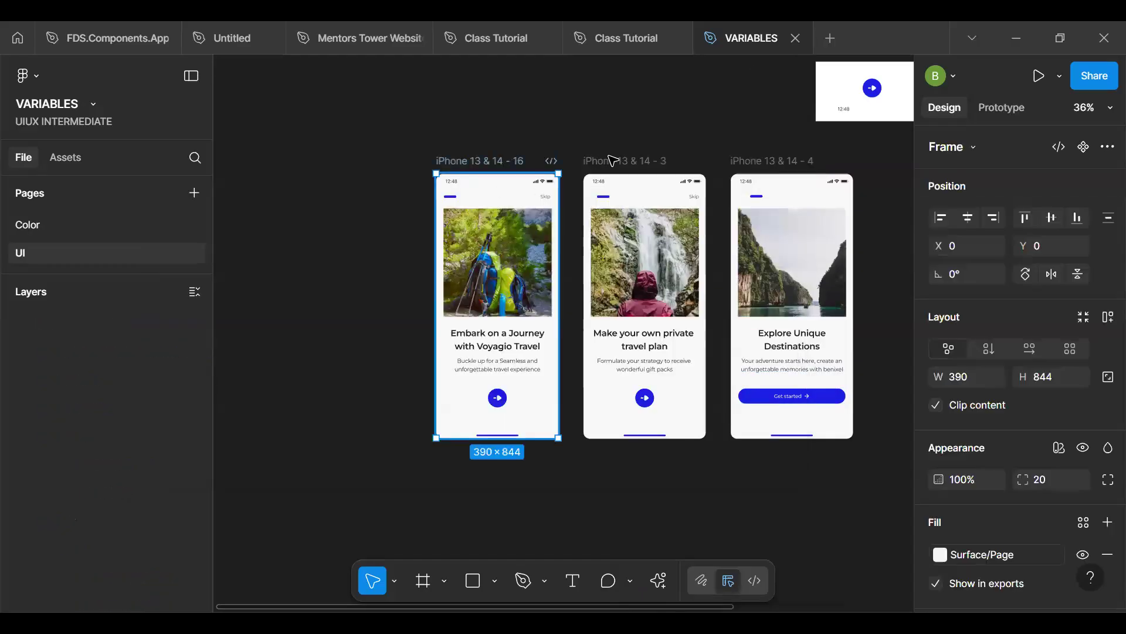
{"action": "left_click", "coordinate": [611, 161], "text": "shift"}
{"action": "left_click", "coordinate": [794, 163], "text": "shift"}
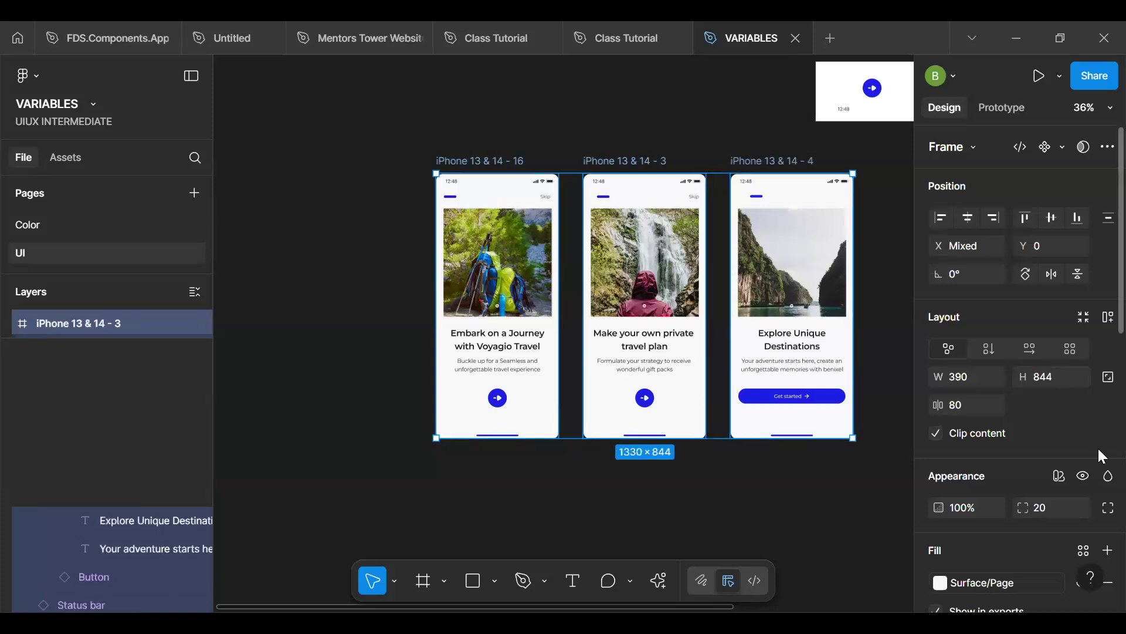
{"action": "left_click", "coordinate": [1059, 476]}
{"action": "mouse_move", "coordinate": [965, 478]}
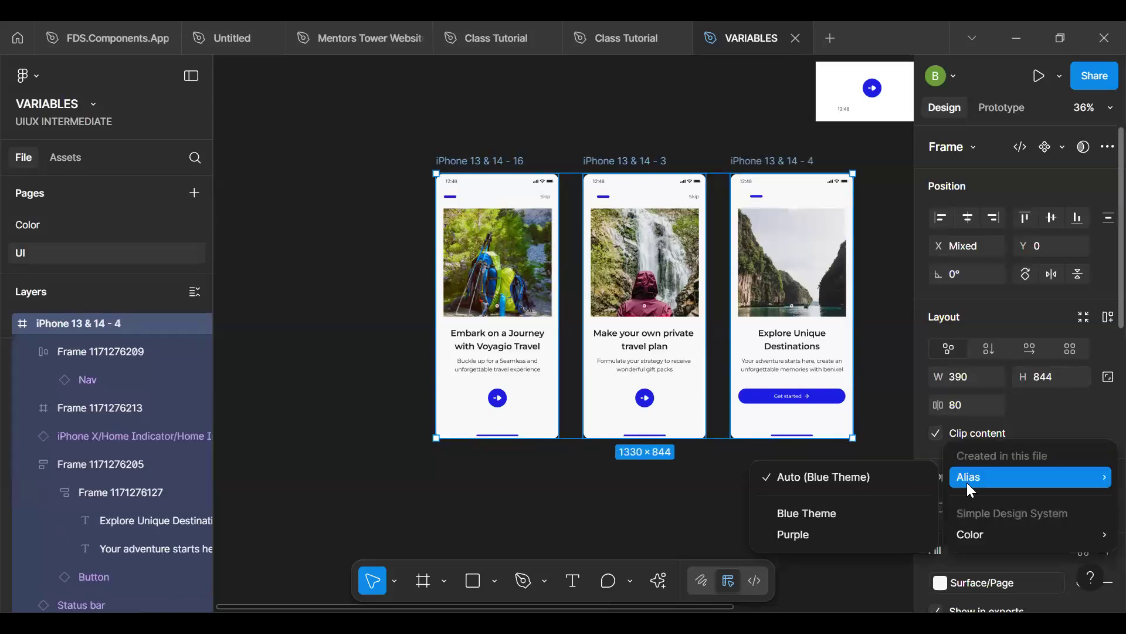
{"action": "left_click", "coordinate": [843, 537]}
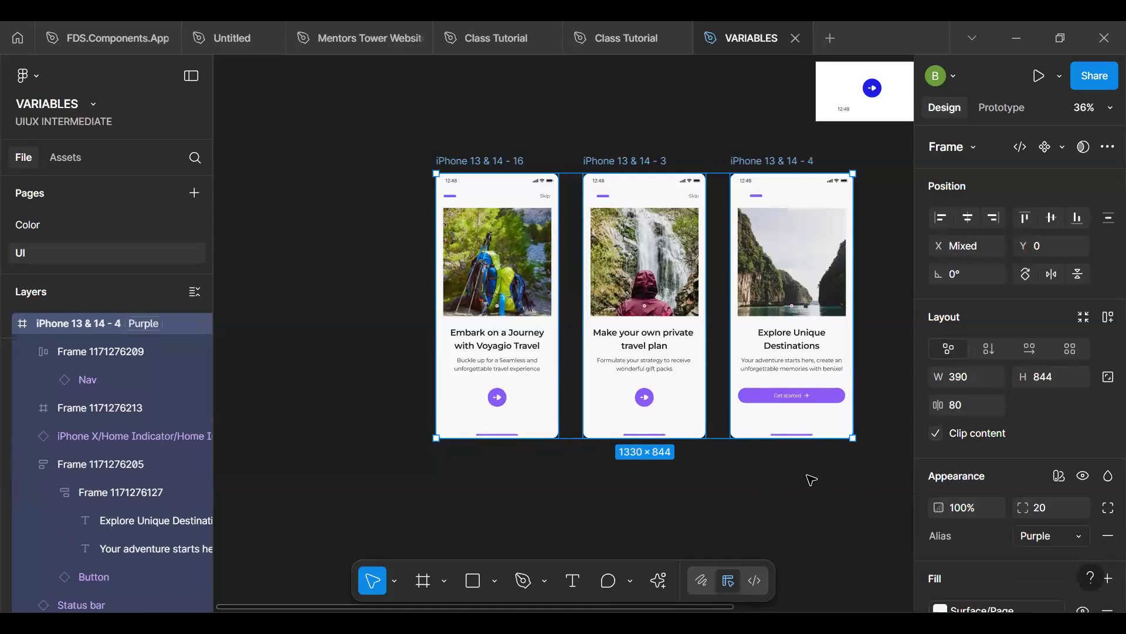
- Switch the three onboarding frames' Alias mode to Blue Theme and back to Purple
{"action": "left_click", "coordinate": [1050, 533]}
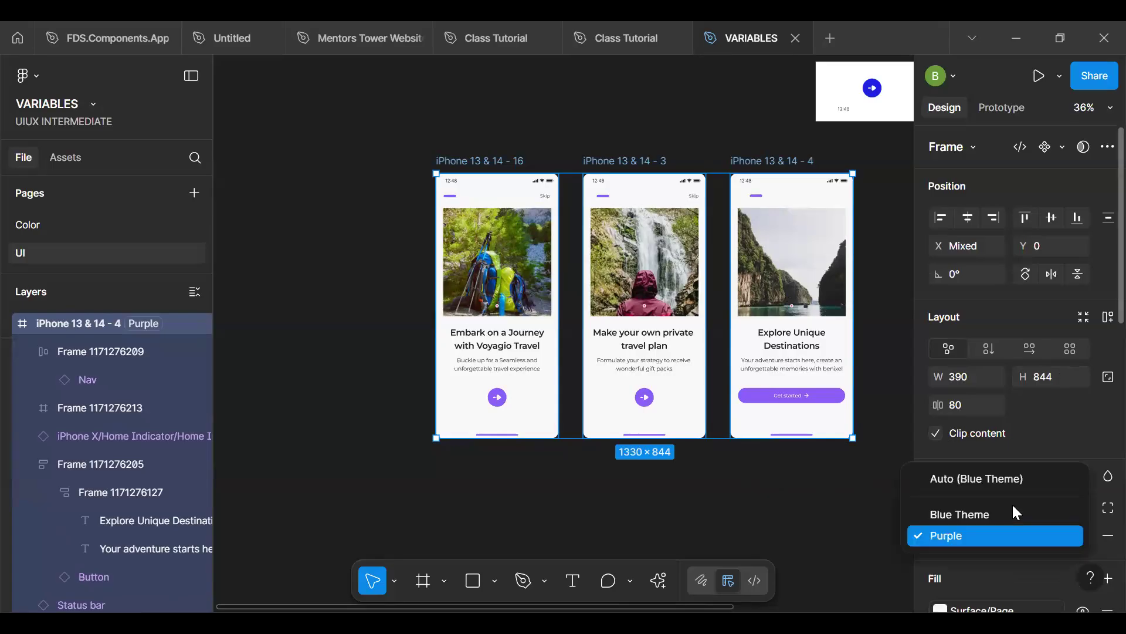
{"action": "left_click", "coordinate": [990, 515]}
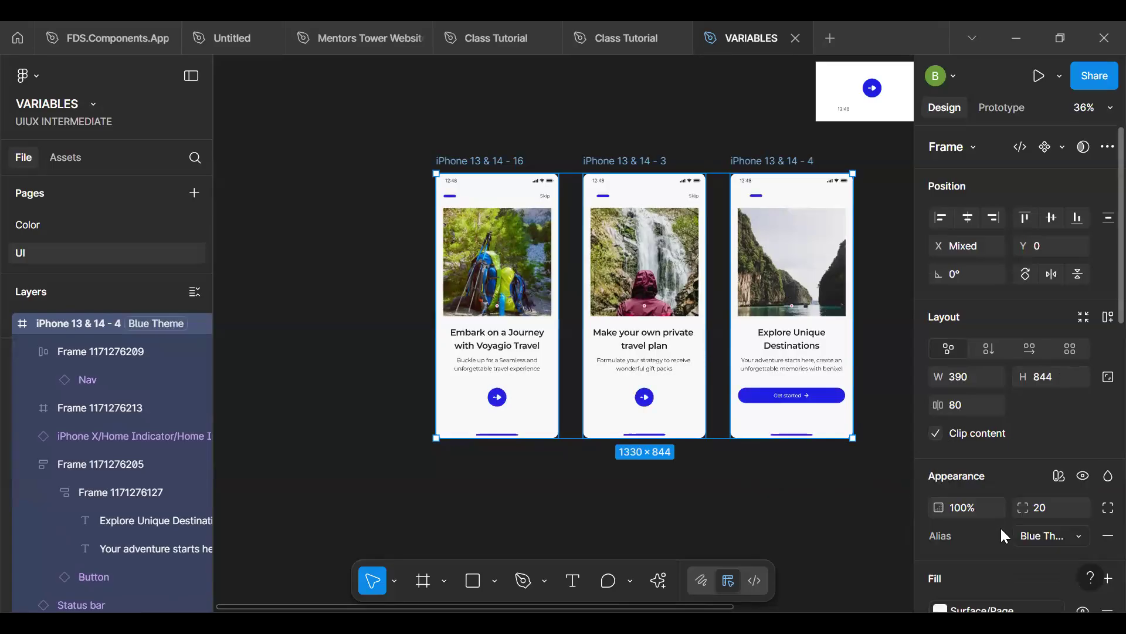
{"action": "left_click", "coordinate": [1037, 541]}
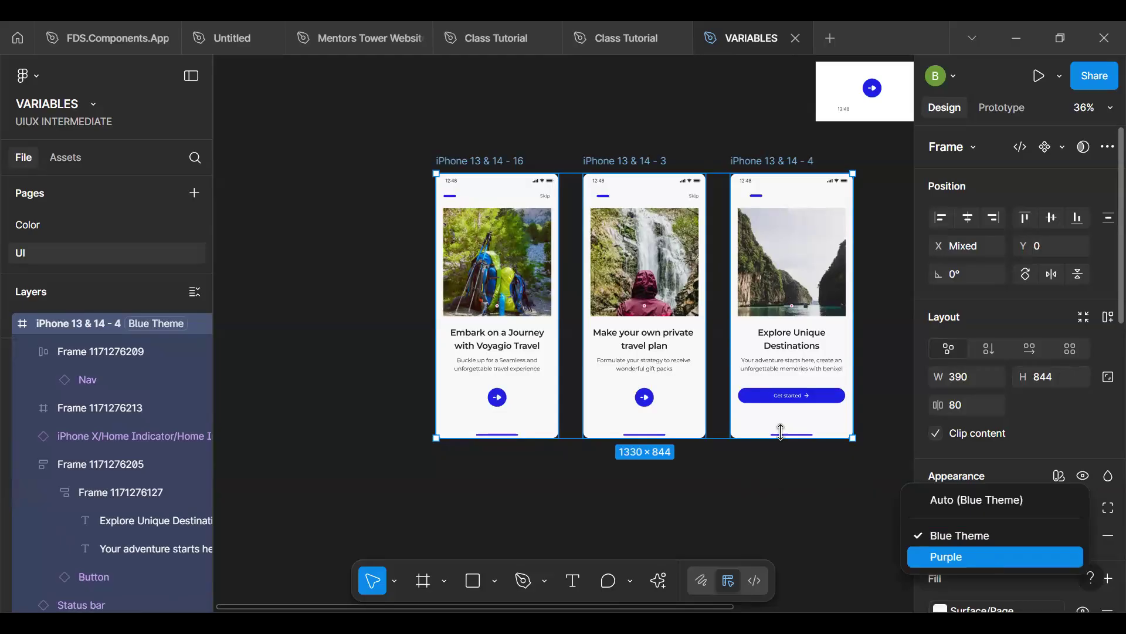
{"action": "left_click", "coordinate": [986, 555]}
- Examine the three onboarding screens up close and as a whole to check the Purple theme colors
{"action": "scroll", "coordinate": [786, 434], "scroll_direction": "up", "scroll_amount": 3}
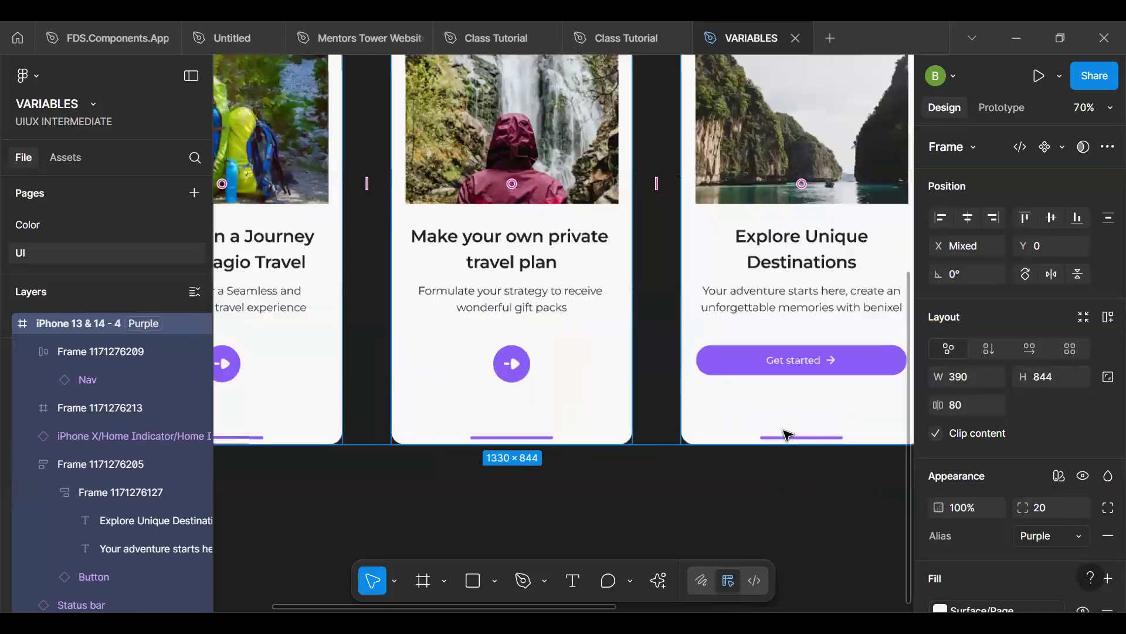
{"action": "scroll", "coordinate": [790, 435], "scroll_direction": "down", "scroll_amount": 3}
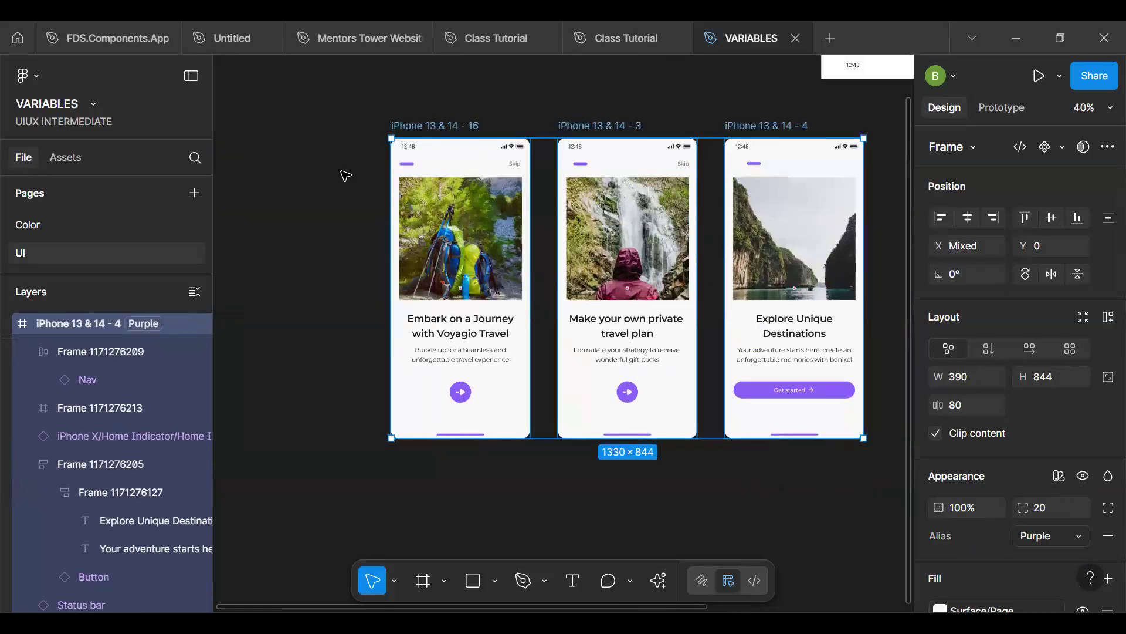
{"action": "key", "text": "Escape"}
{"action": "scroll", "coordinate": [519, 163], "scroll_direction": "up", "scroll_amount": 3}
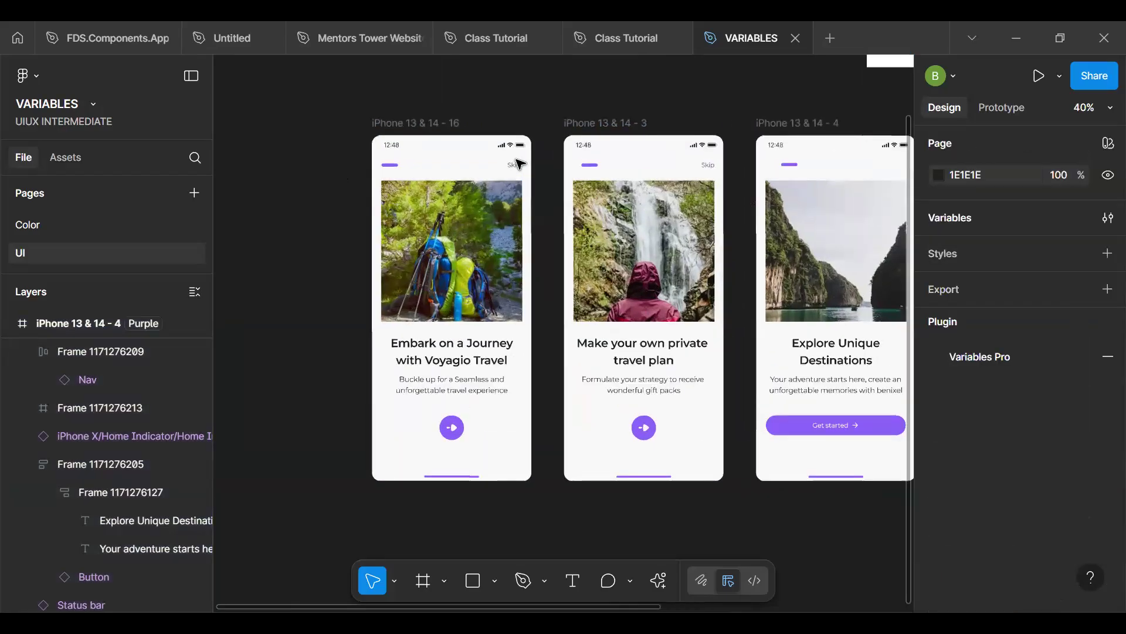
{"action": "scroll", "coordinate": [618, 169], "scroll_direction": "up", "scroll_amount": 4}
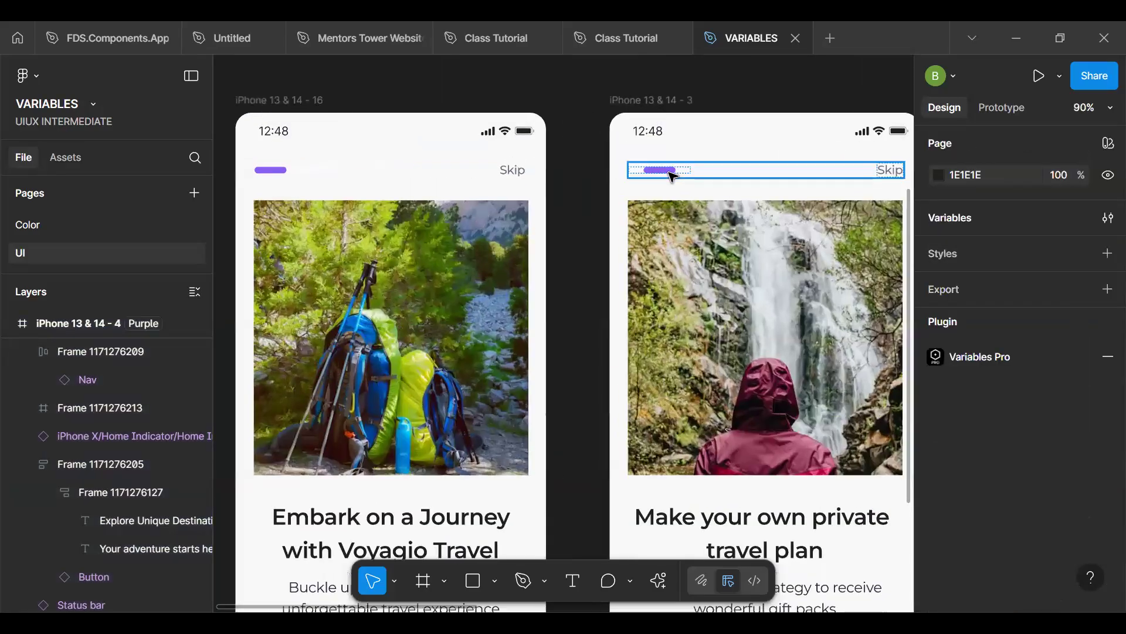
{"action": "scroll", "coordinate": [648, 183], "scroll_direction": "down", "scroll_amount": 5}
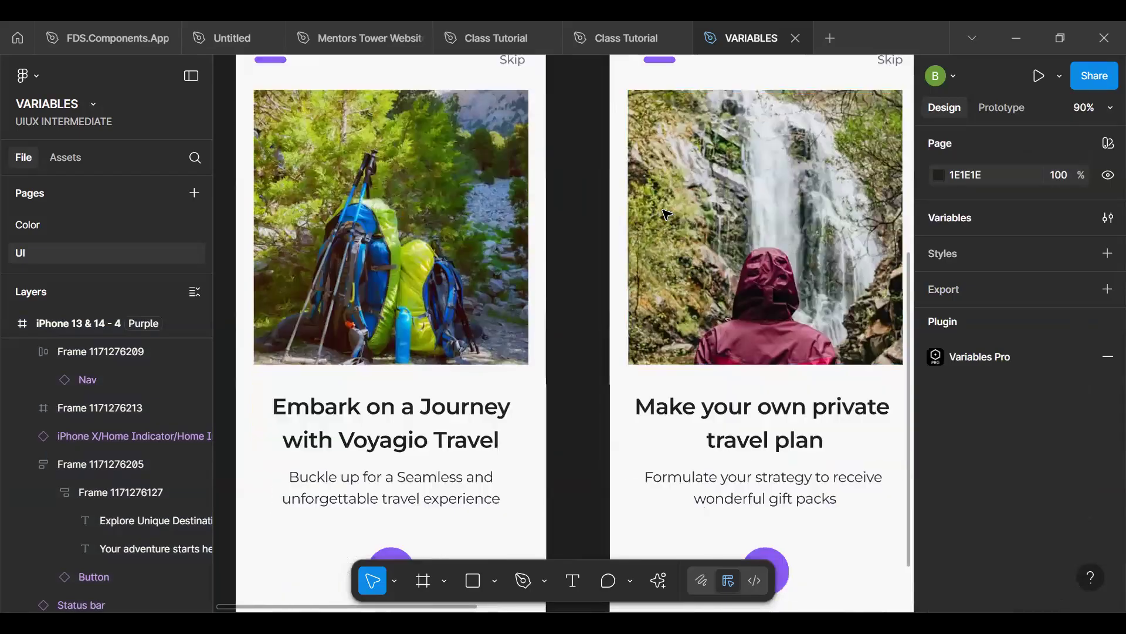
{"action": "scroll", "coordinate": [633, 360], "scroll_direction": "down", "scroll_amount": 5}
{"action": "key", "text": "h"}
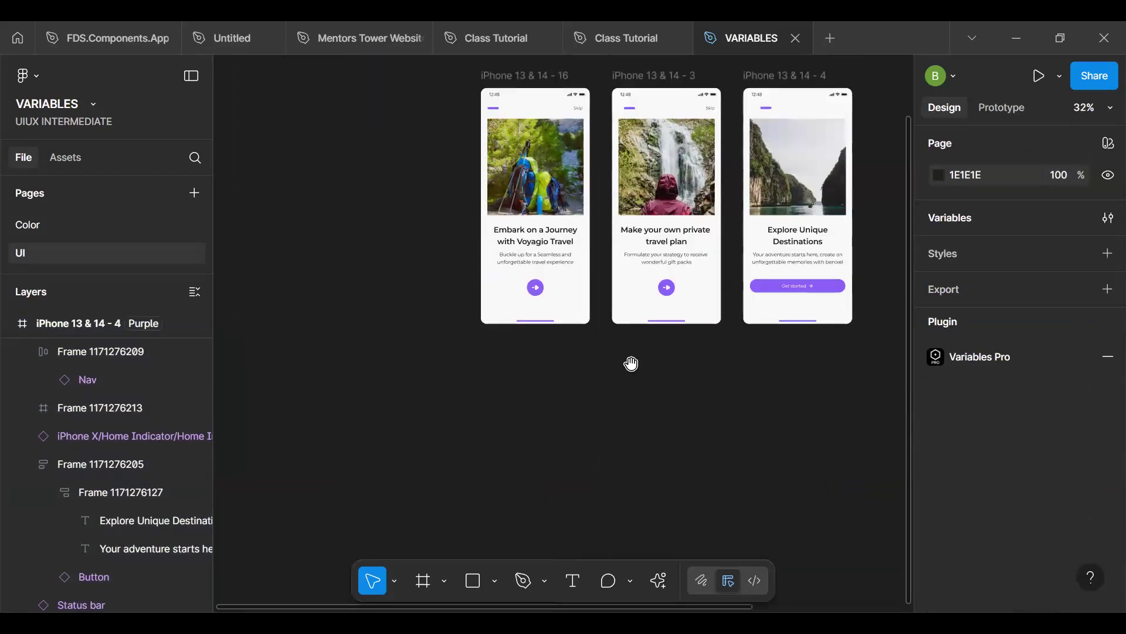
{"action": "scroll", "coordinate": [583, 320], "scroll_direction": "right", "scroll_amount": 5}
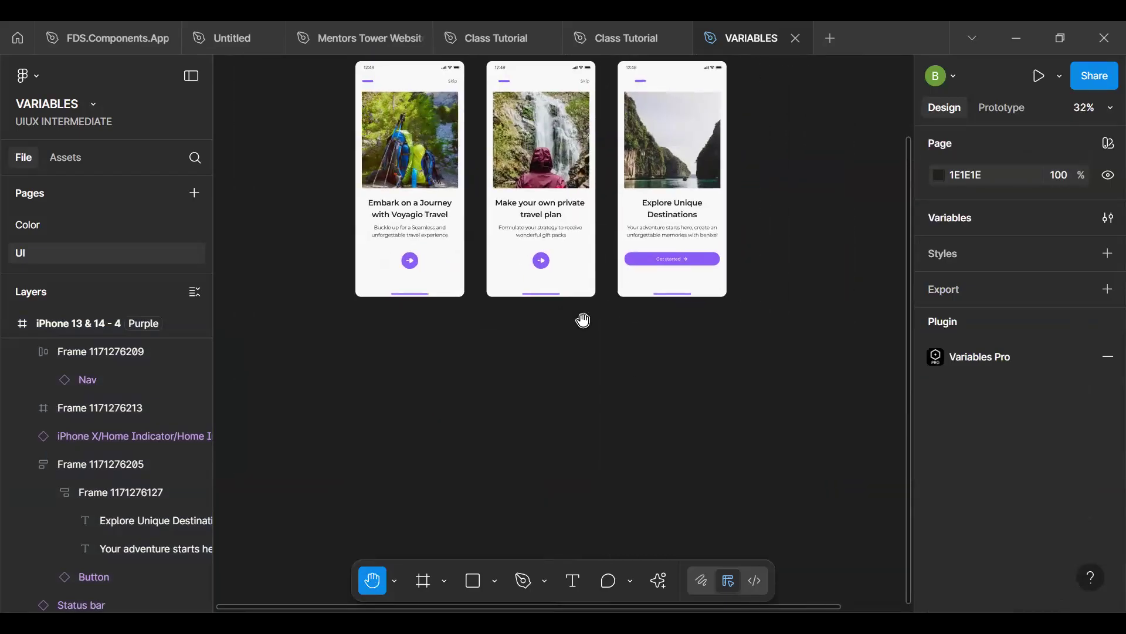
{"action": "key", "text": "v"}
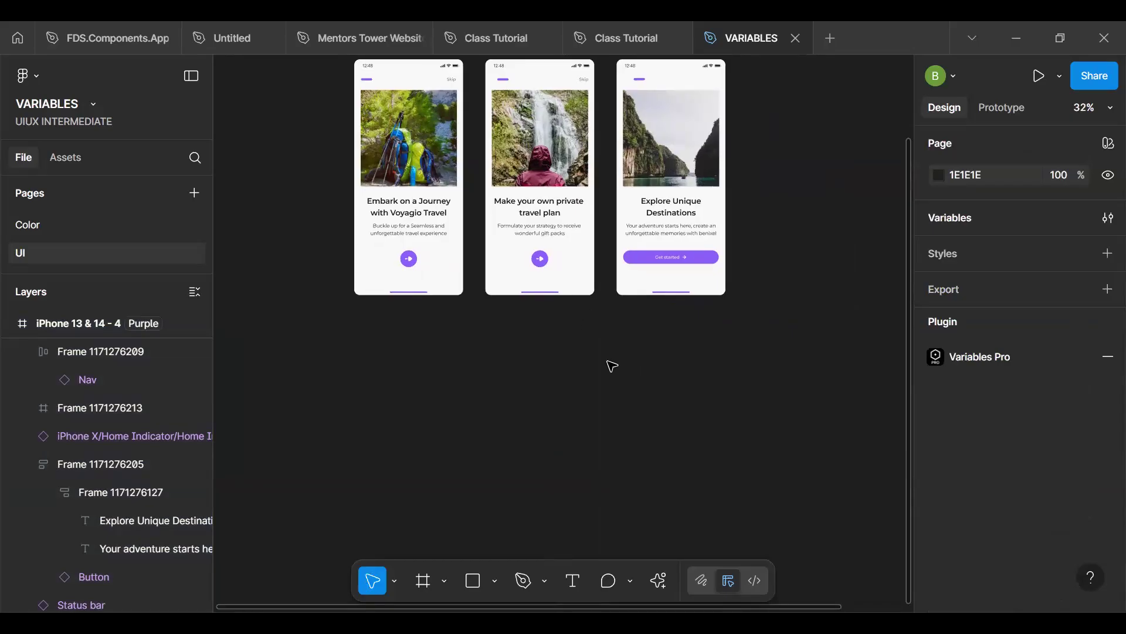
{"action": "scroll", "coordinate": [612, 366], "scroll_direction": "up", "scroll_amount": 3}
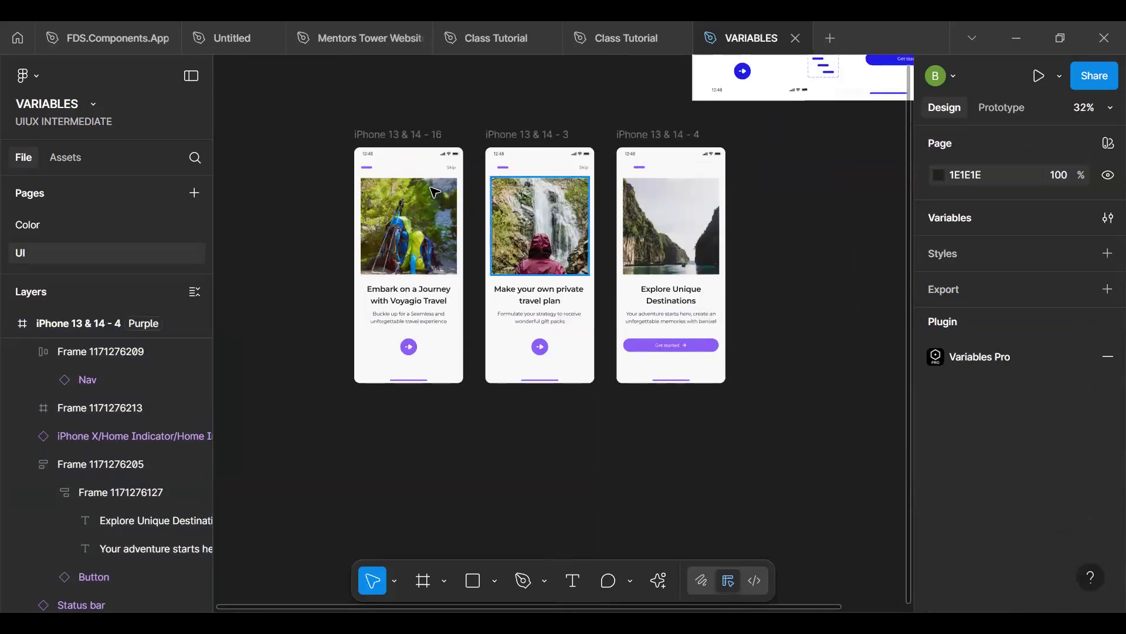
{"action": "left_click", "coordinate": [415, 140]}
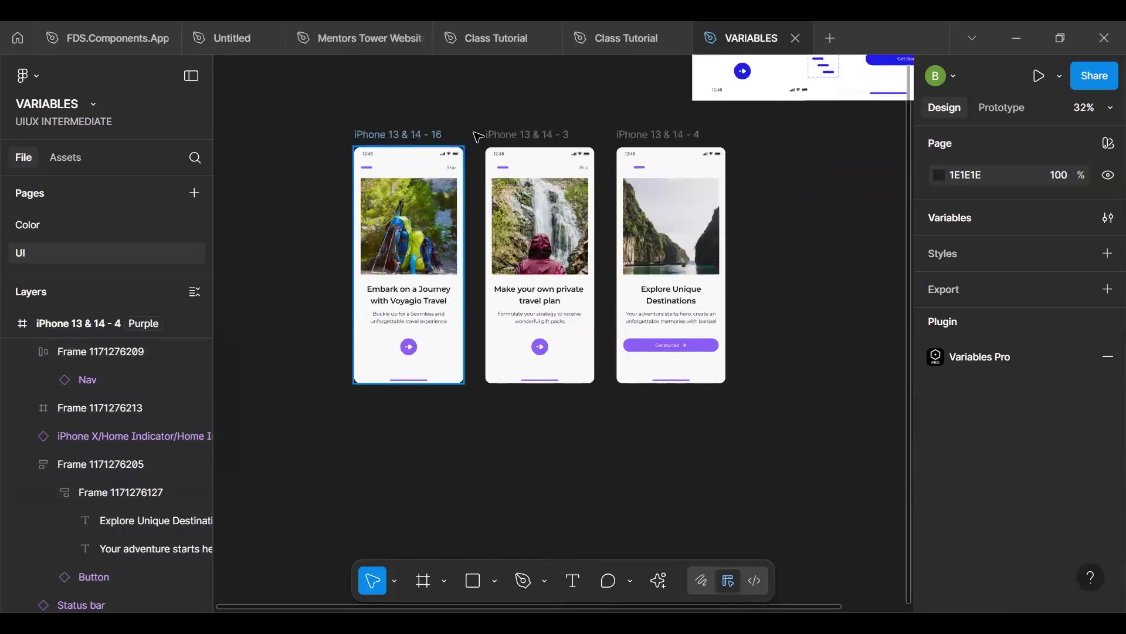
{"action": "left_click", "coordinate": [505, 137], "text": "shift"}
{"action": "left_click", "coordinate": [620, 137], "text": "shift"}
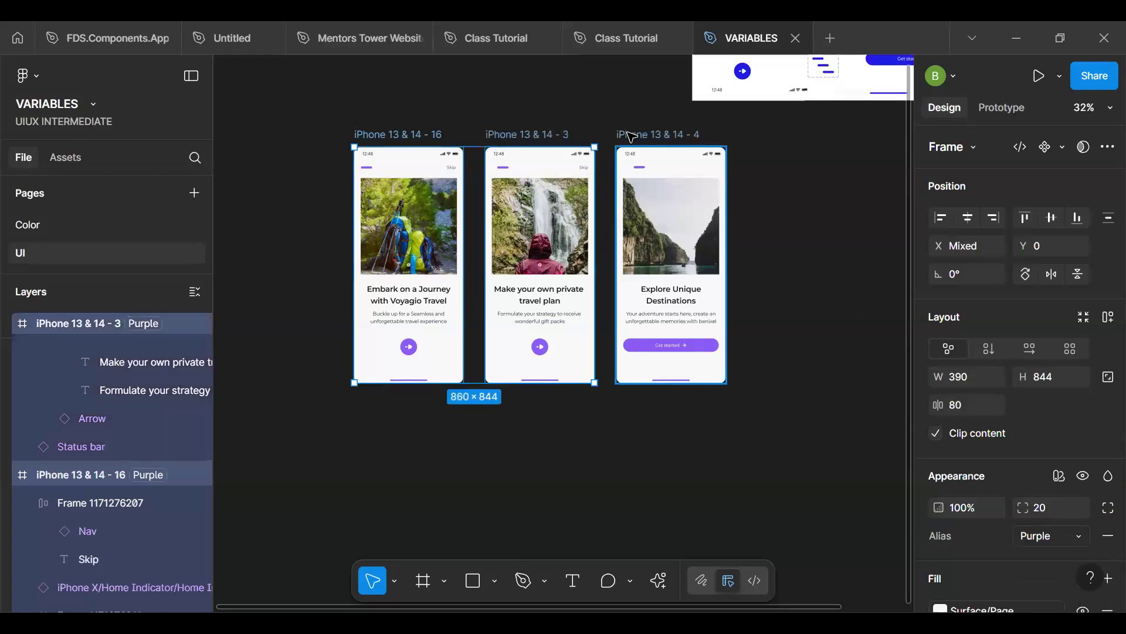
{"action": "left_click", "coordinate": [850, 291]}
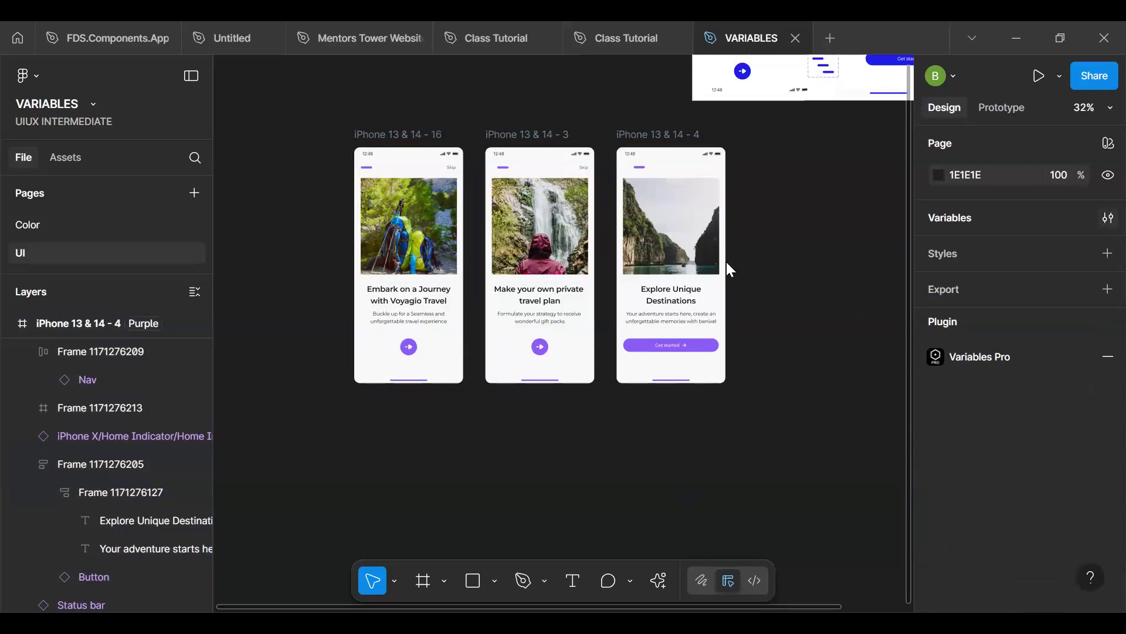
- Open the local variables and review the Alias collection's Blue Theme and Purple values
{"action": "left_click", "coordinate": [1108, 218]}
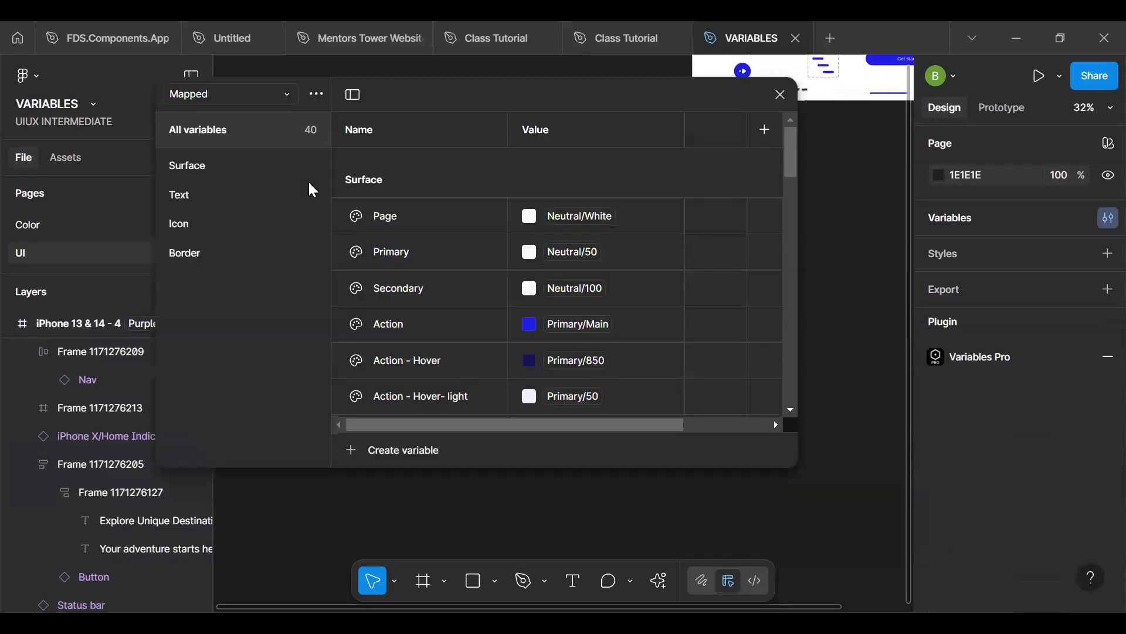
{"action": "left_click", "coordinate": [232, 99]}
{"action": "left_click", "coordinate": [199, 141]}
{"action": "scroll", "coordinate": [532, 283], "scroll_direction": "down", "scroll_amount": 3}
{"action": "scroll", "coordinate": [537, 252], "scroll_direction": "up", "scroll_amount": 5}
{"action": "scroll", "coordinate": [540, 262], "scroll_direction": "down", "scroll_amount": 15}
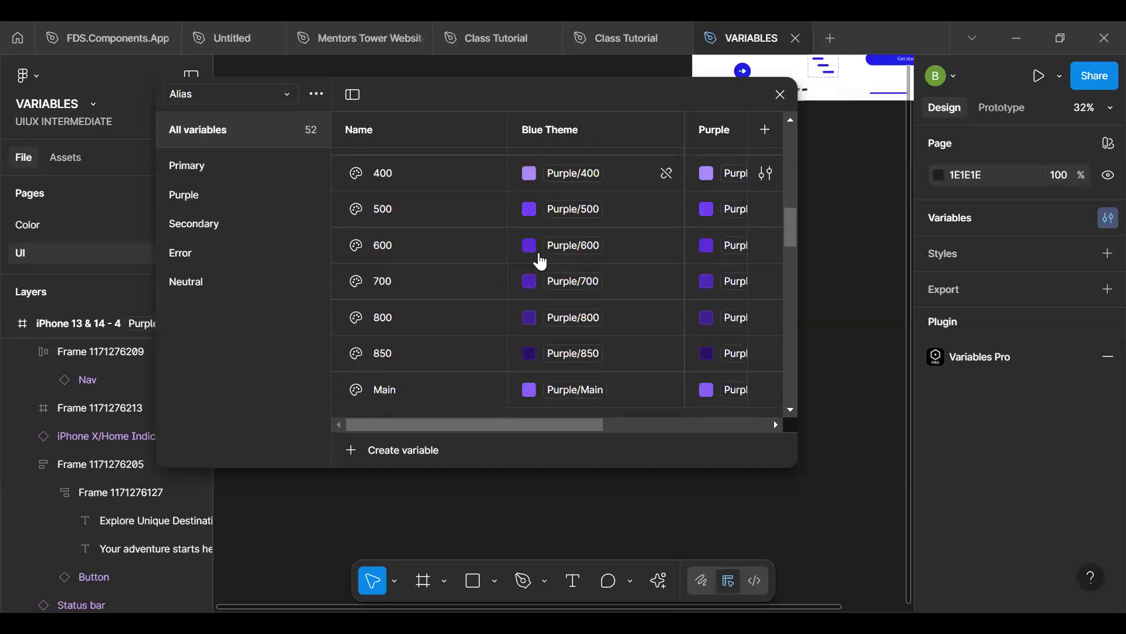
{"action": "scroll", "coordinate": [541, 262], "scroll_direction": "up", "scroll_amount": 10}
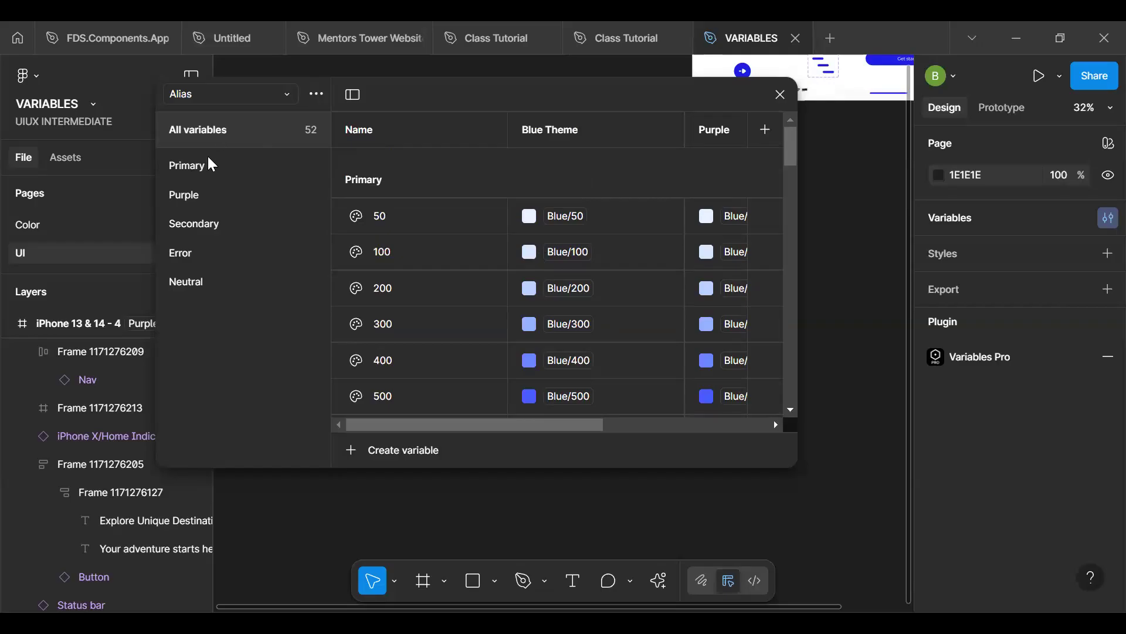
- Add a second mode to the Mapped collection and enlarge the variables window to fit both mode columns
{"action": "left_click", "coordinate": [262, 100]}
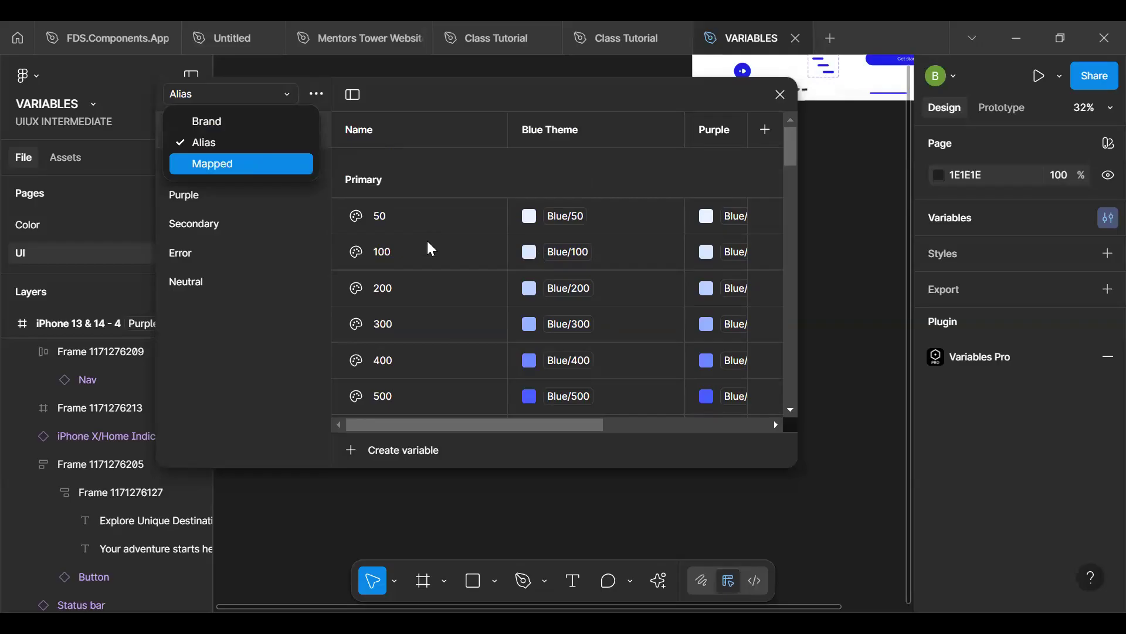
{"action": "key", "text": "Return"}
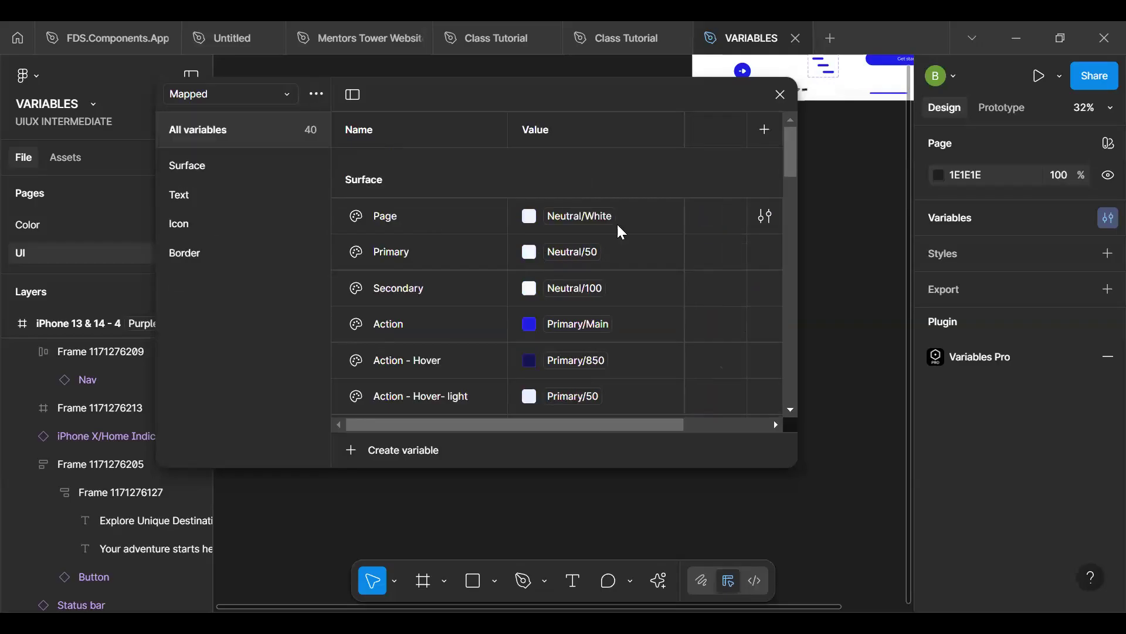
{"action": "left_click", "coordinate": [764, 140]}
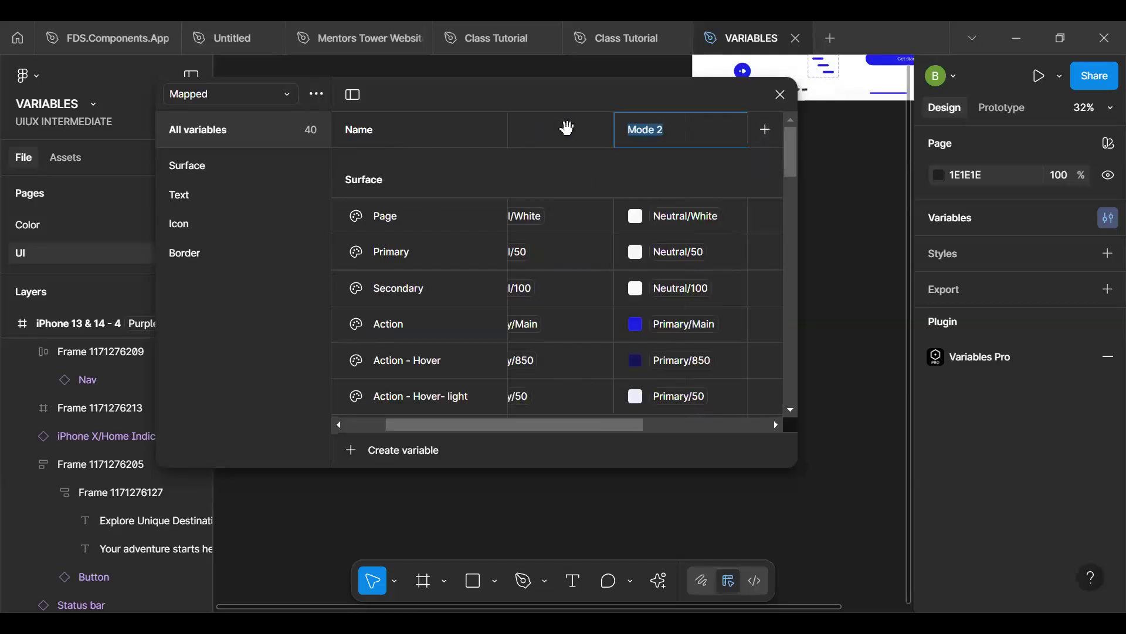
{"action": "left_click_drag", "start_coordinate": [511, 141], "coordinate": [368, 211]}
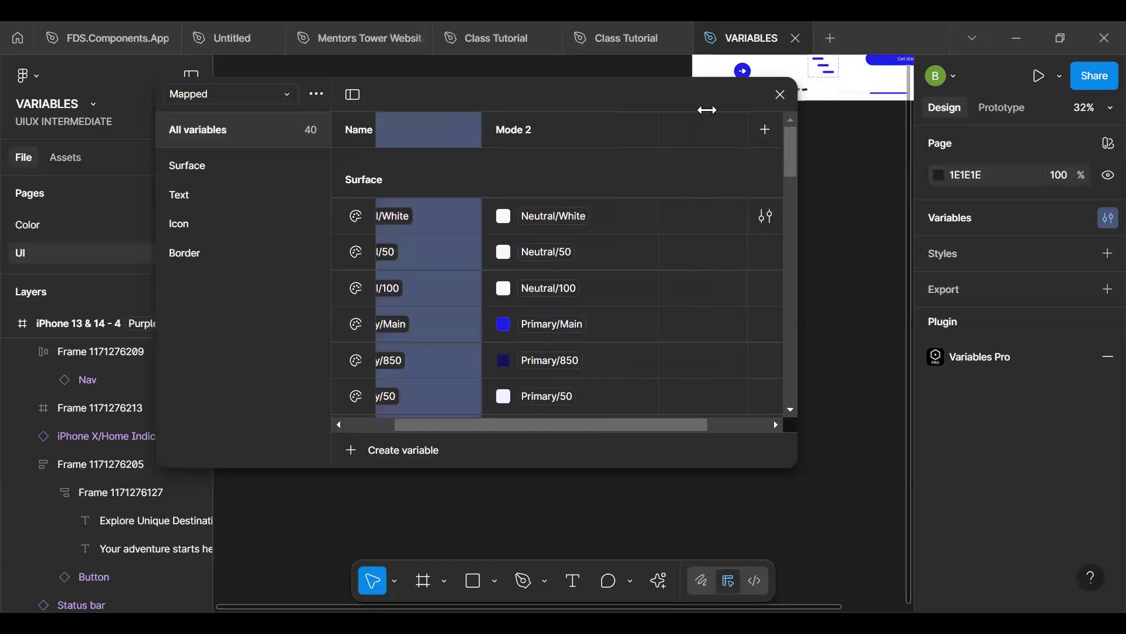
{"action": "left_click_drag", "start_coordinate": [796, 463], "coordinate": [949, 529]}
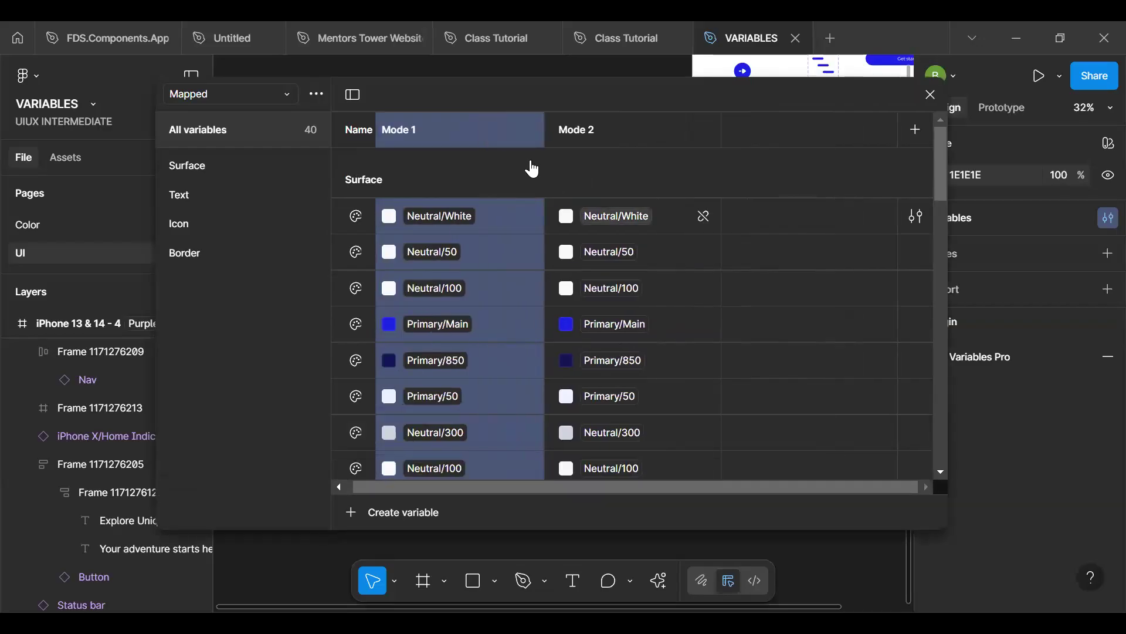
- Rename the Mapped collection's first mode as Light
{"action": "double_click", "coordinate": [437, 130]}
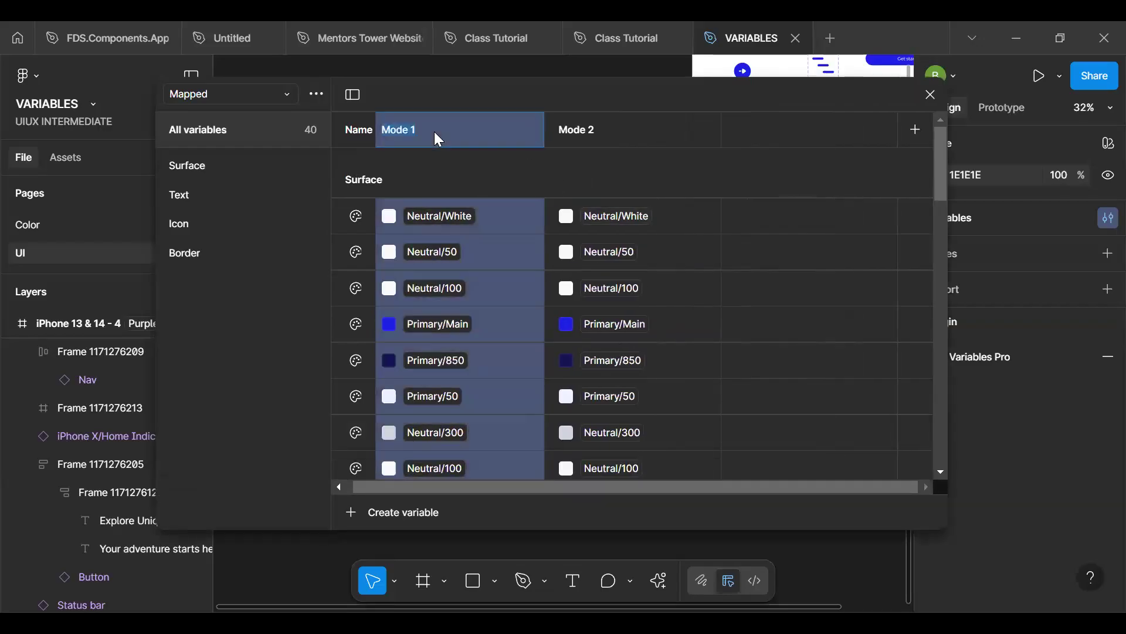
{"action": "type", "text": "Light"}
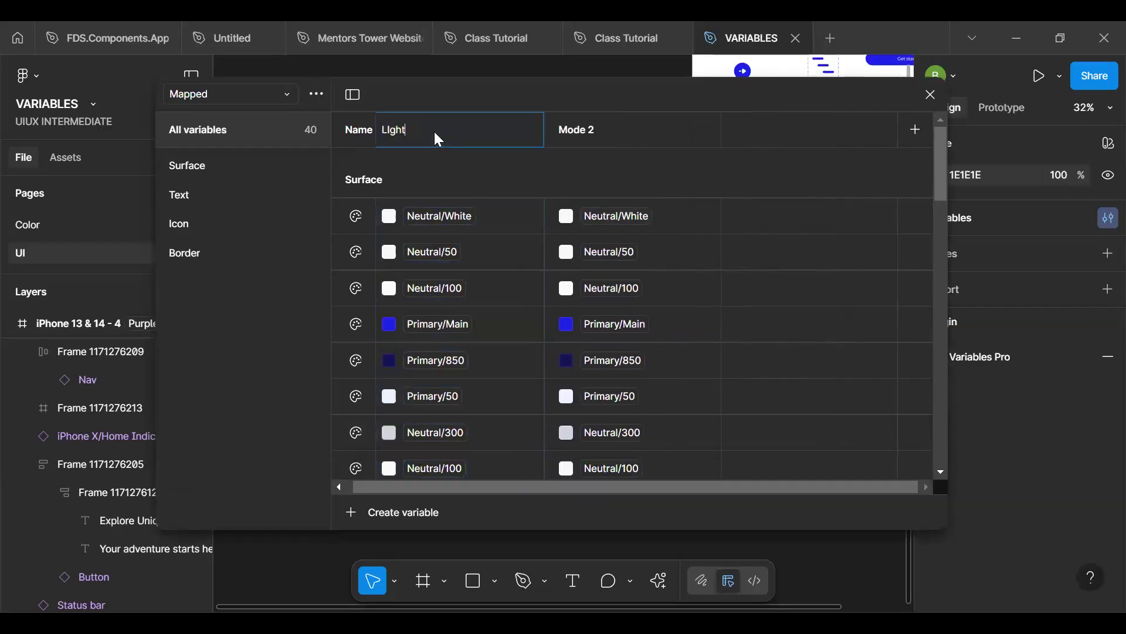
{"action": "key", "text": "Return"}
{"action": "double_click", "coordinate": [435, 135]}
{"action": "type", "text": "Light"}
{"action": "key", "text": "Return"}
- Rename the Mapped collection's second mode as Dark Mode
{"action": "double_click", "coordinate": [574, 137]}
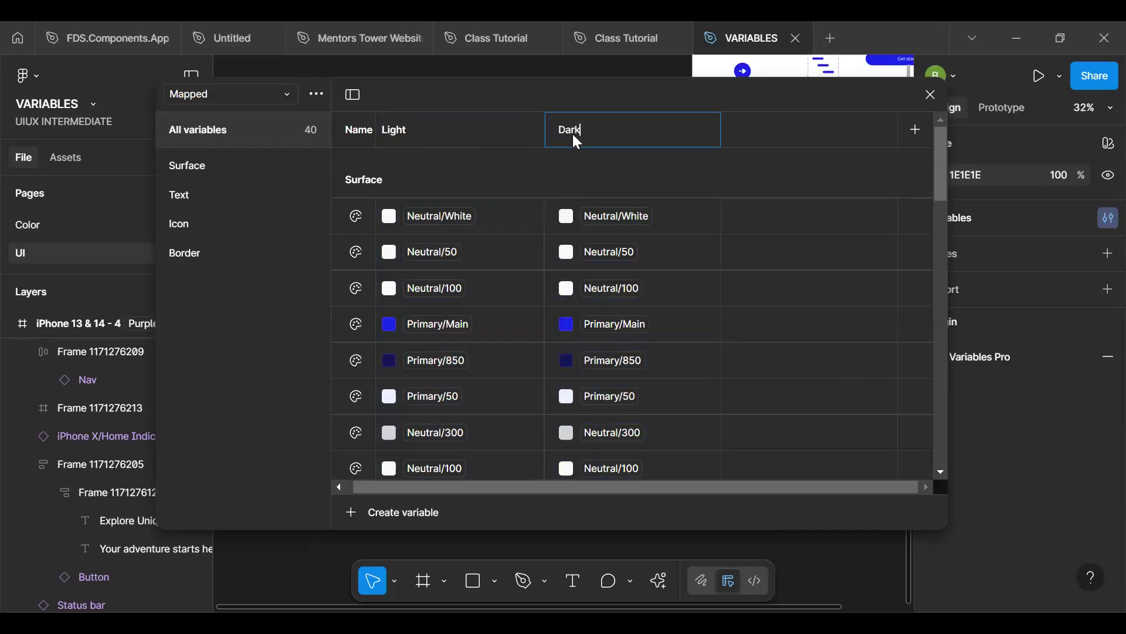
{"action": "type", "text": "Dark Mof"}
{"action": "key", "text": "BackSpace"}
{"action": "type", "text": "de"}
- Extend the name of the Mapped collection's Light mode to Light Mode
{"action": "double_click", "coordinate": [480, 133]}
{"action": "left_click", "coordinate": [476, 138]}
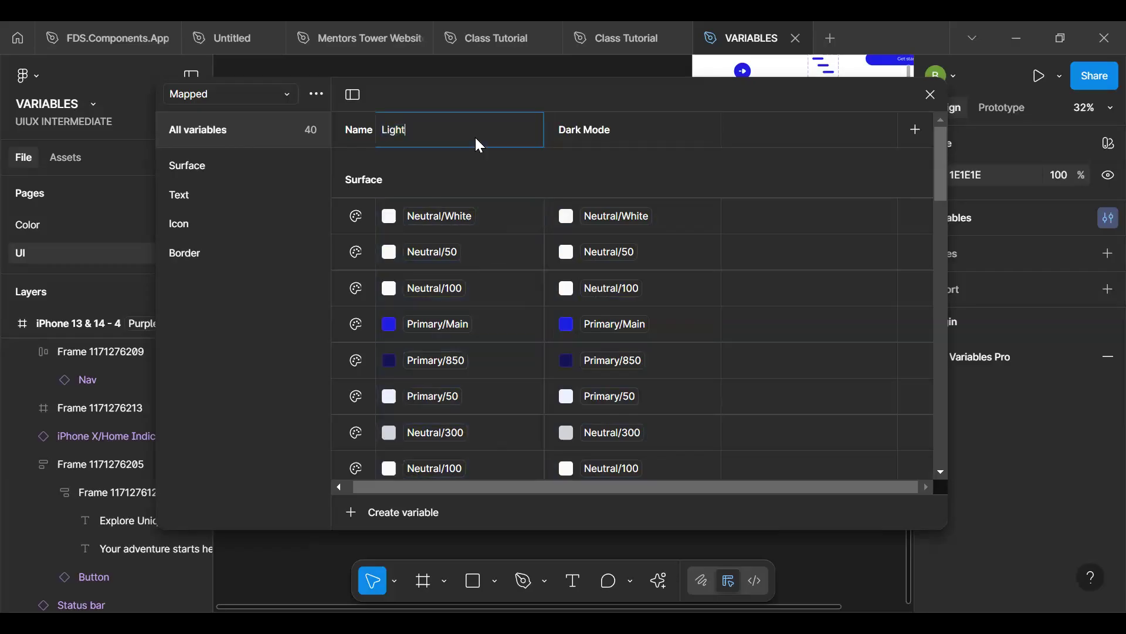
{"action": "type", "text": "m"}
{"action": "key", "text": "BackSpace"}
{"action": "type", "text": "MOd"}
{"action": "key", "text": "BackSpace"}
{"action": "key", "text": "BackSpace"}
{"action": "type", "text": "ode"}
{"action": "key", "text": "Return"}
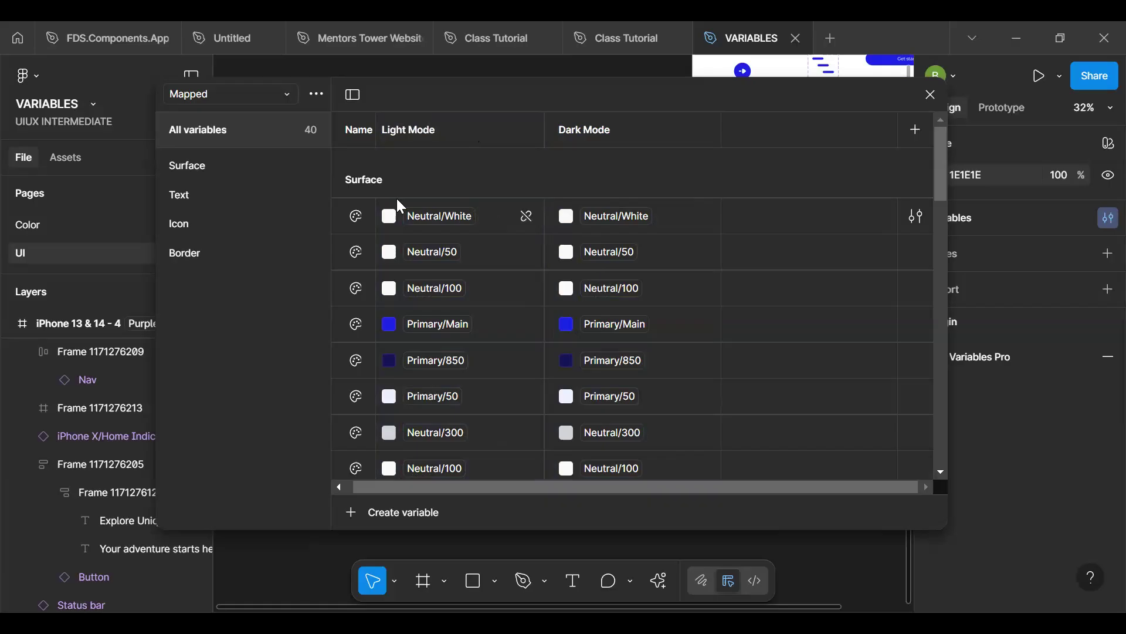
- Set the Dark Mode value of the first Surface variable (Neutral/White in Light Mode) to Neutral/700, browsing the library colors as swatches
{"action": "left_click", "coordinate": [565, 219]}
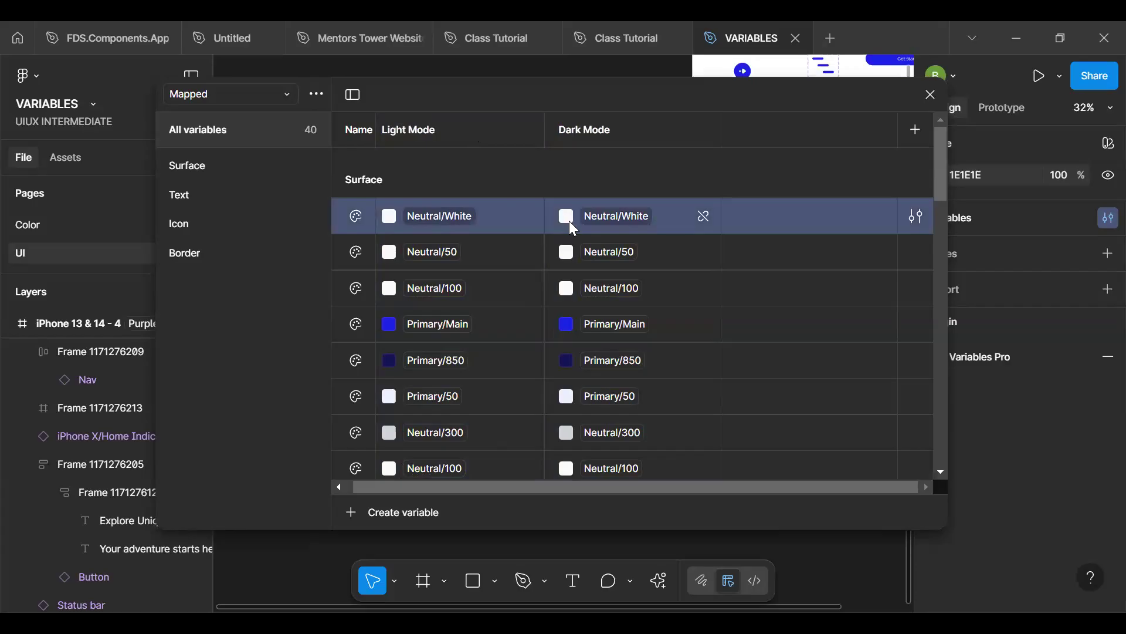
{"action": "left_click", "coordinate": [607, 217]}
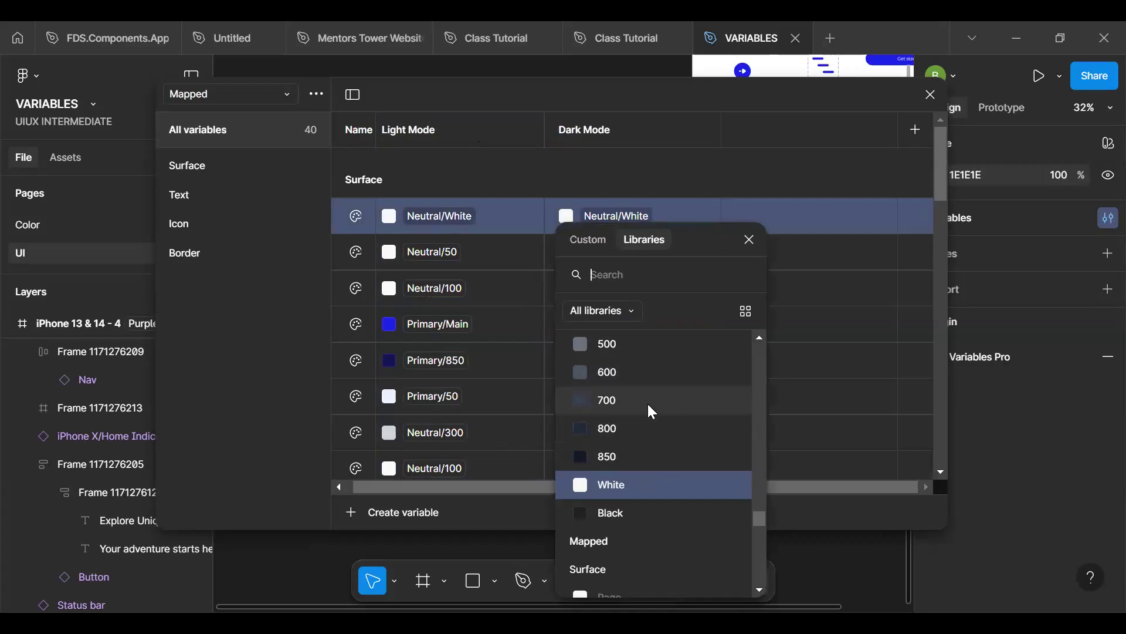
{"action": "scroll", "coordinate": [759, 509], "scroll_direction": "up", "scroll_amount": 4}
{"action": "scroll", "coordinate": [758, 502], "scroll_direction": "up", "scroll_amount": 15}
{"action": "scroll", "coordinate": [752, 384], "scroll_direction": "up", "scroll_amount": 5}
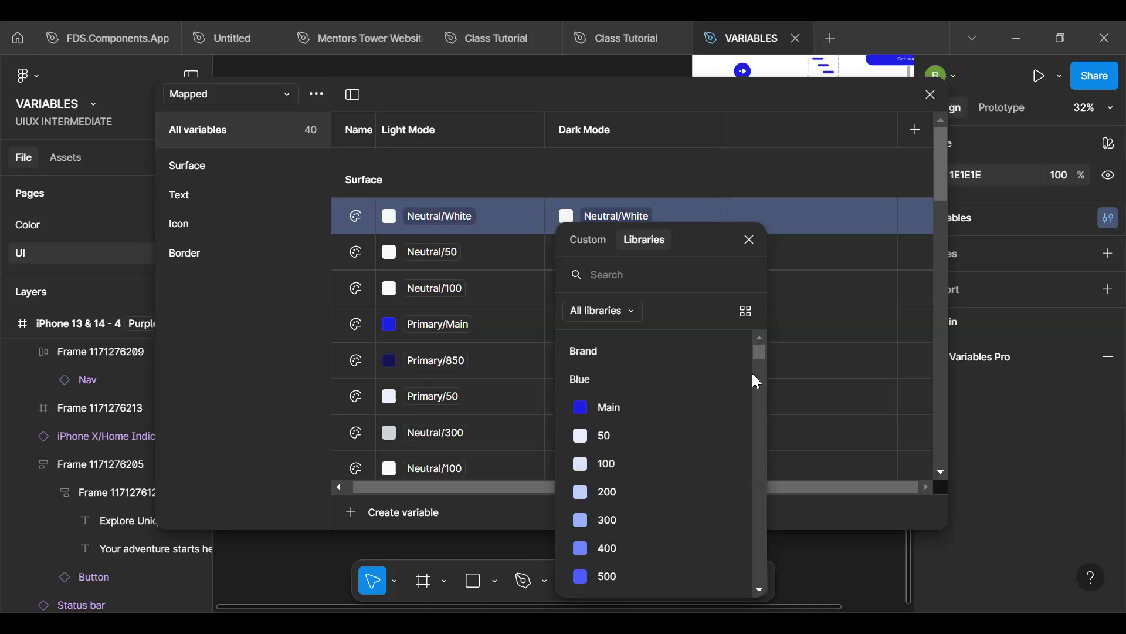
{"action": "scroll", "coordinate": [755, 353], "scroll_direction": "down", "scroll_amount": 5}
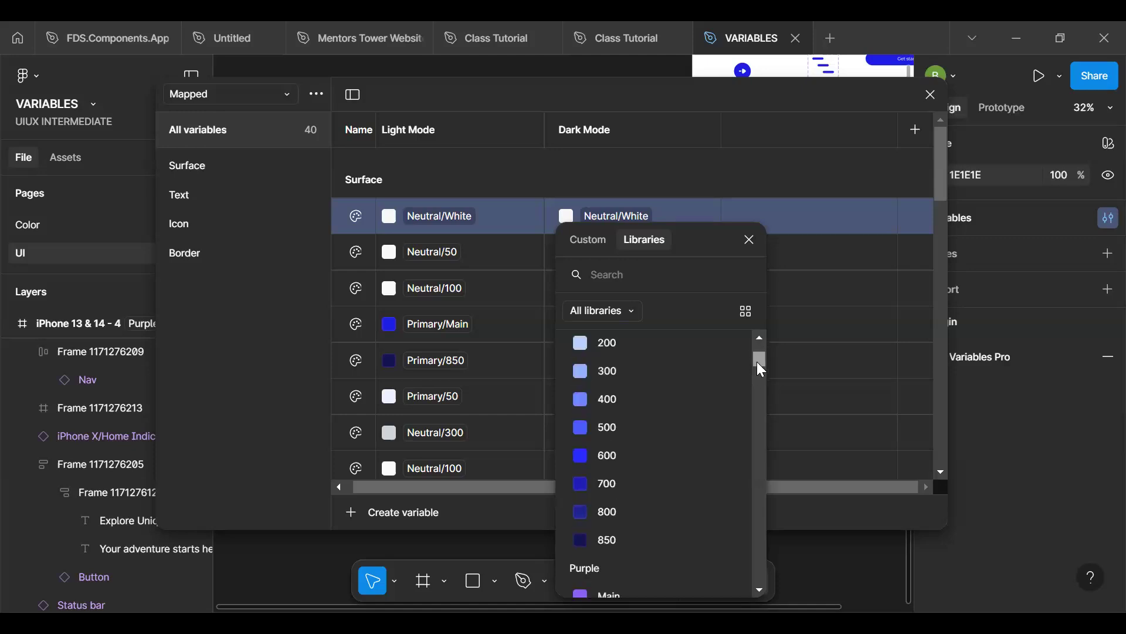
{"action": "left_click_drag", "start_coordinate": [758, 362], "coordinate": [731, 360]}
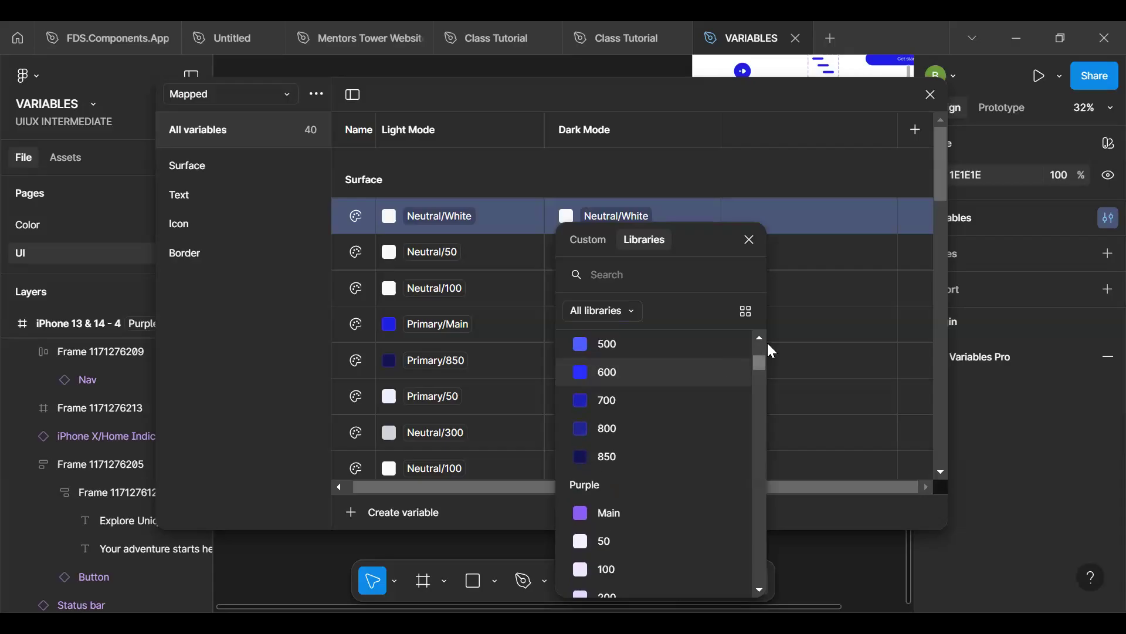
{"action": "left_click_drag", "start_coordinate": [767, 404], "coordinate": [762, 505]}
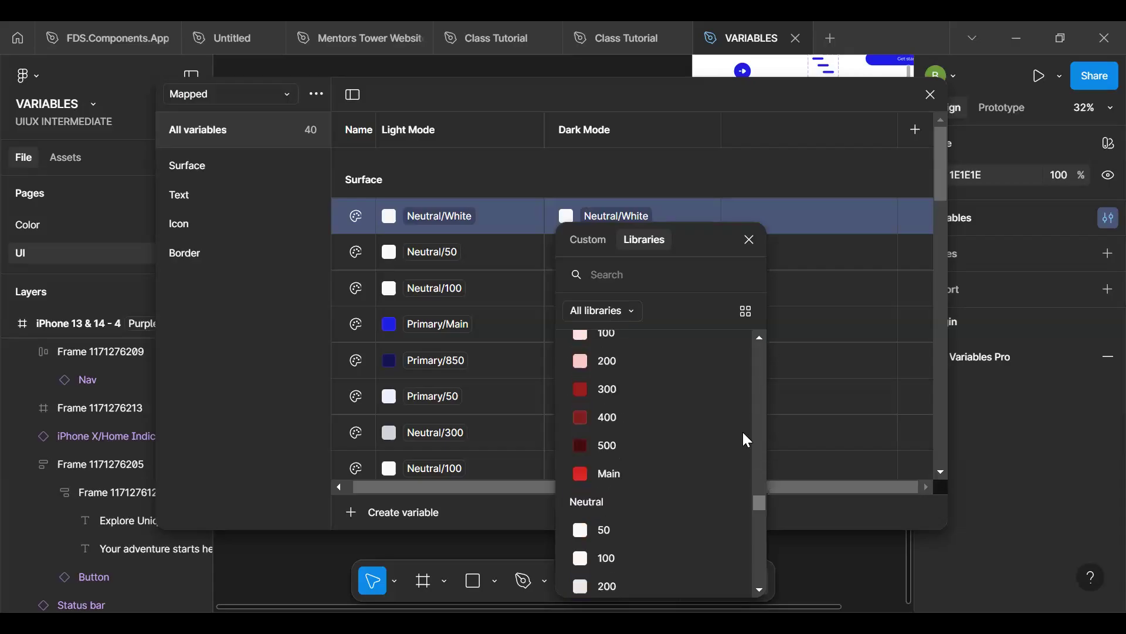
{"action": "left_click", "coordinate": [745, 311]}
{"action": "left_click_drag", "start_coordinate": [760, 384], "coordinate": [764, 521]}
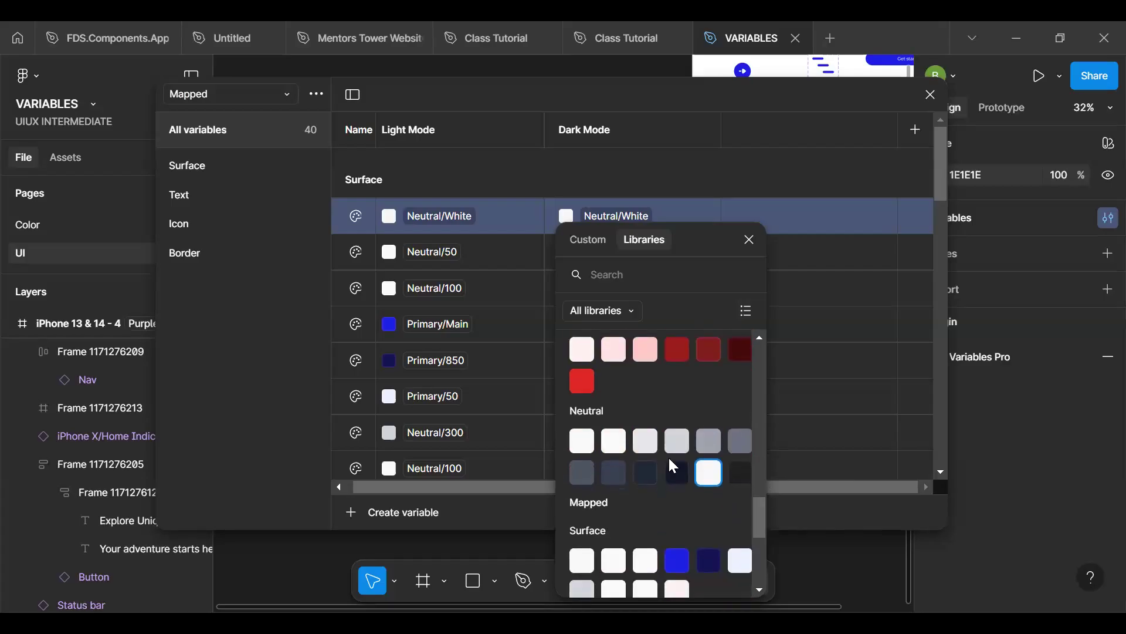
{"action": "left_click", "coordinate": [614, 470]}
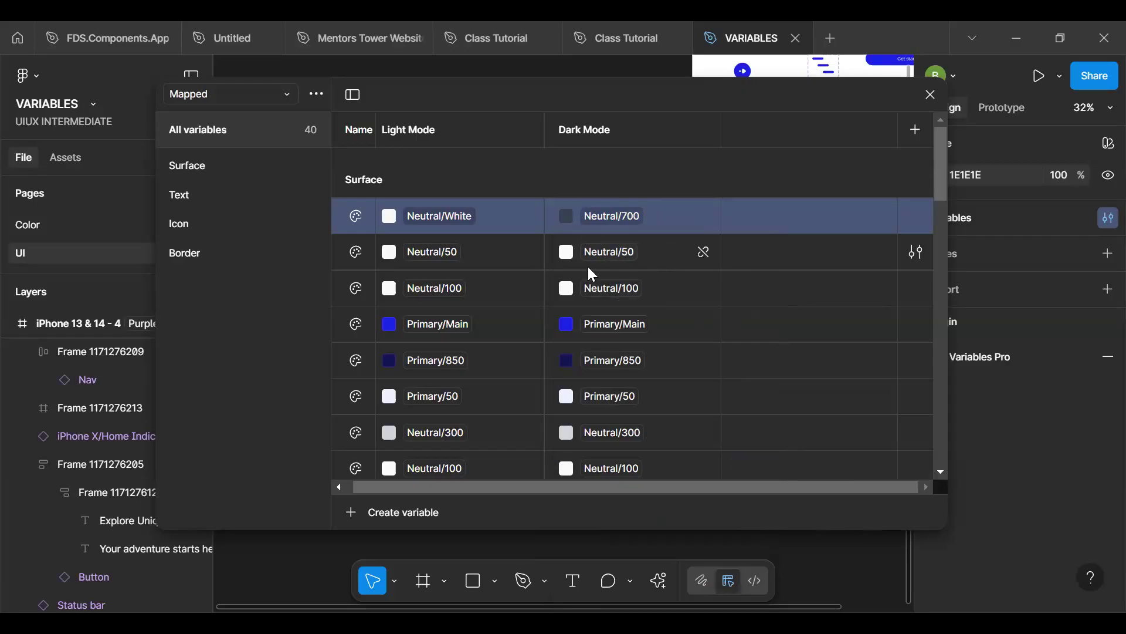
- Set the Dark Mode value of the second Surface variable, Neutral/50 in Light Mode, to Neutral/400
{"action": "scroll", "coordinate": [640, 307], "scroll_direction": "down", "scroll_amount": 5}
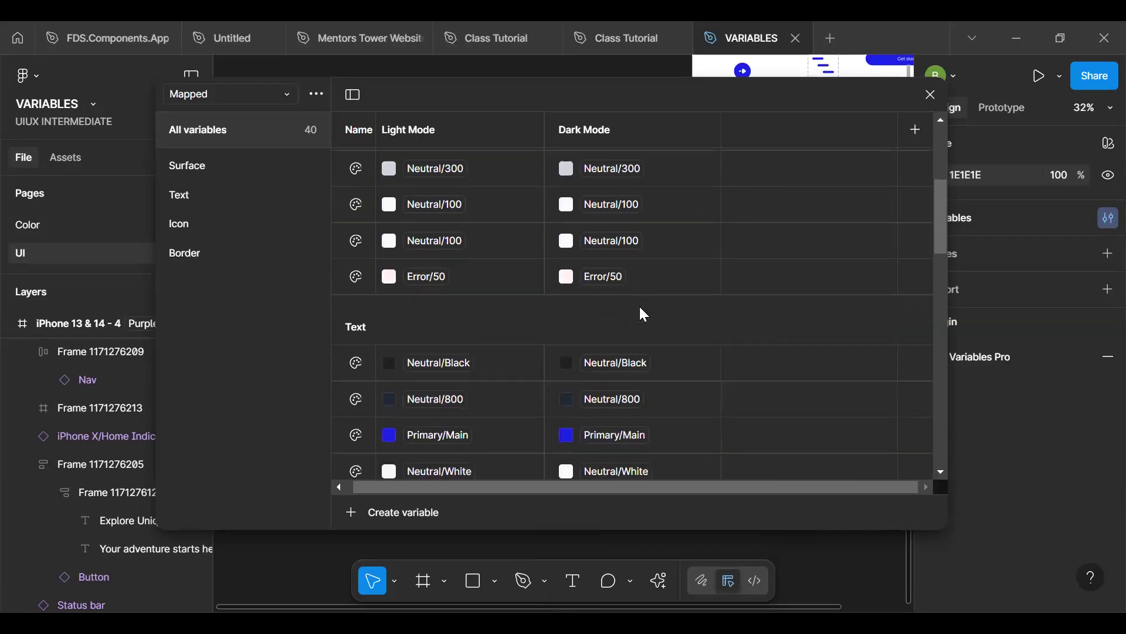
{"action": "scroll", "coordinate": [641, 315], "scroll_direction": "up", "scroll_amount": 5}
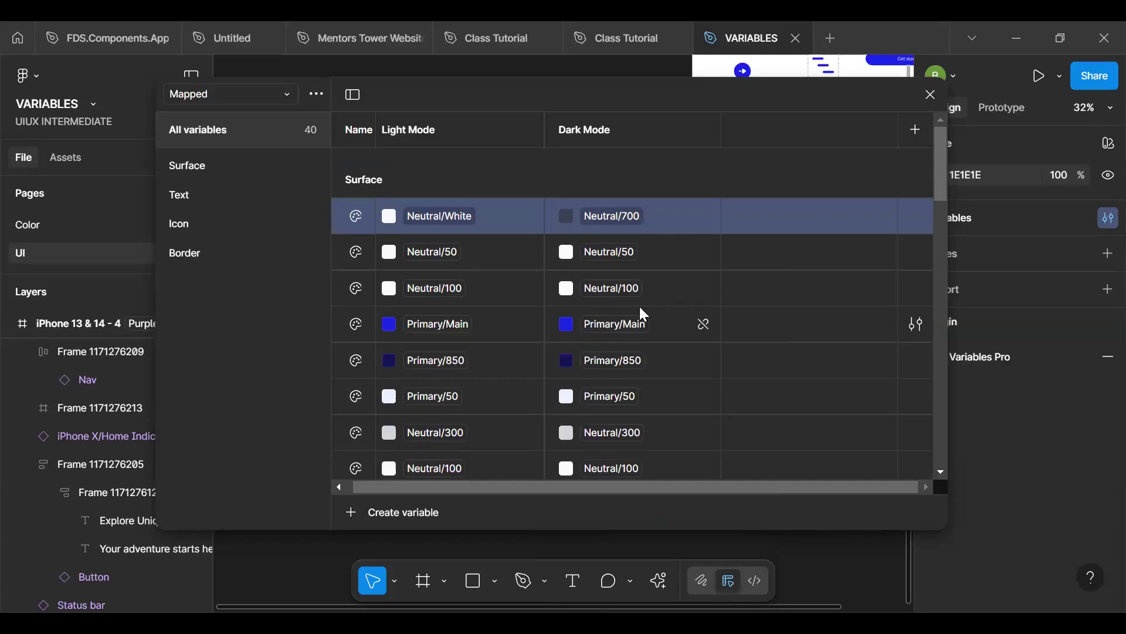
{"action": "scroll", "coordinate": [640, 307], "scroll_direction": "down", "scroll_amount": 1}
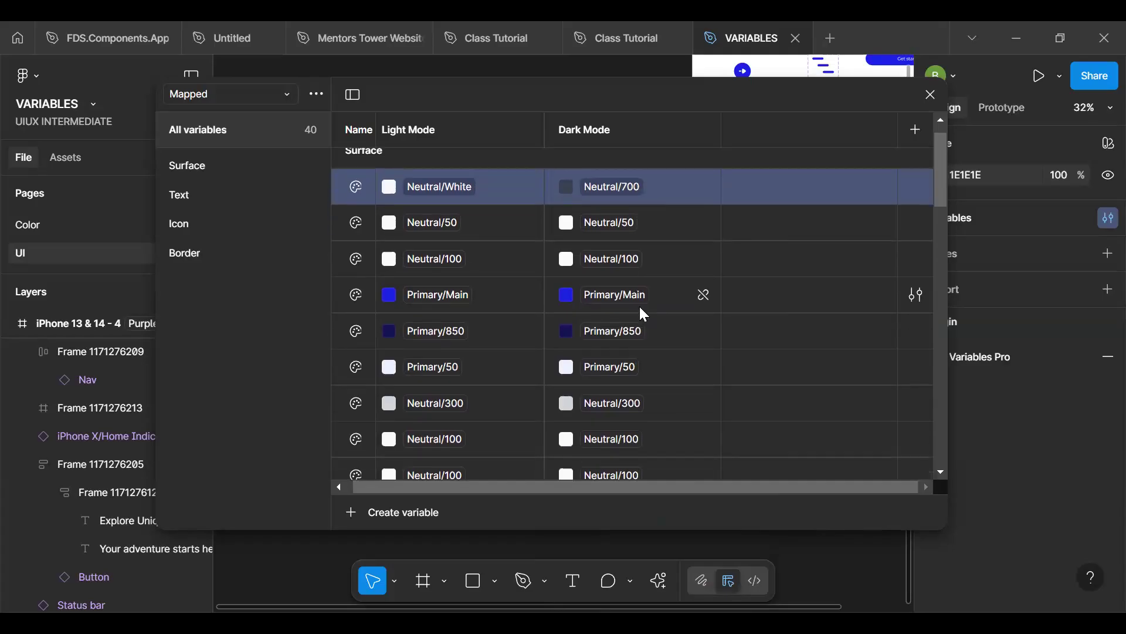
{"action": "left_click", "coordinate": [599, 228]}
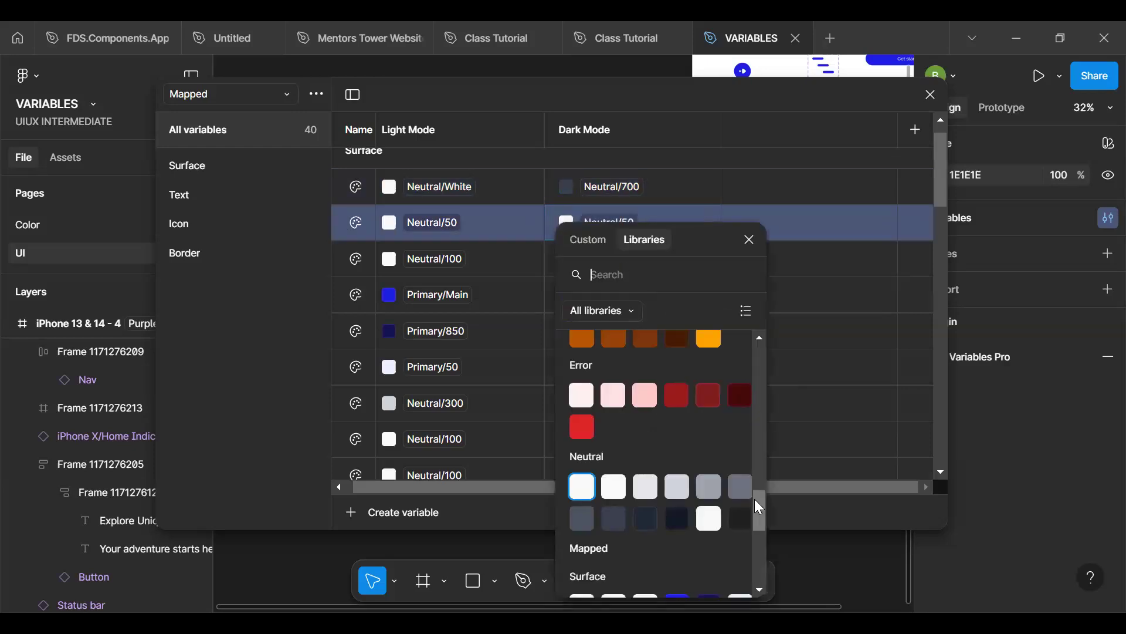
{"action": "mouse_move", "coordinate": [755, 499]}
{"action": "left_mouse_down"}
{"action": "mouse_move", "coordinate": [757, 516]}
{"action": "mouse_move", "coordinate": [757, 503]}
{"action": "left_mouse_up"}
{"action": "scroll", "coordinate": [757, 503], "scroll_direction": "up", "scroll_amount": 1}
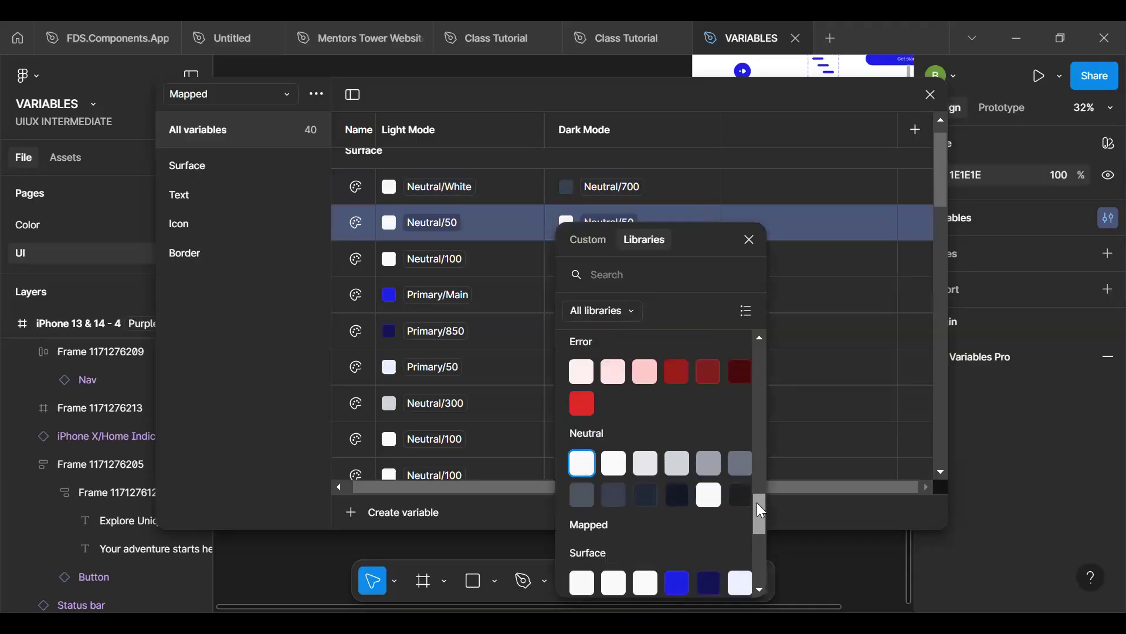
{"action": "left_click", "coordinate": [710, 463]}
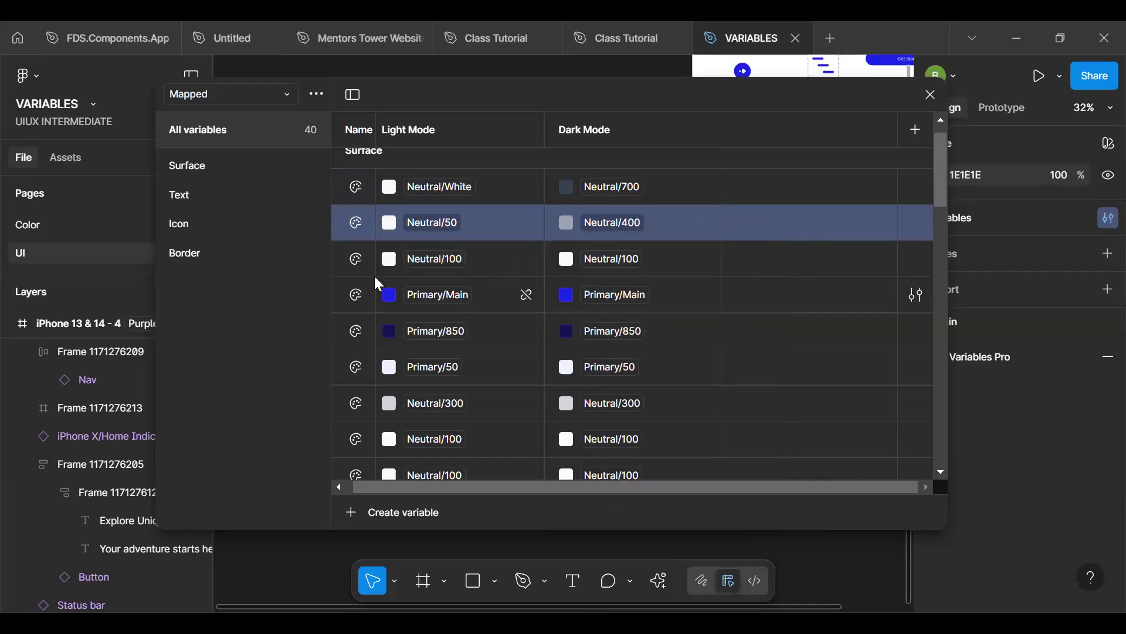
- In the Text group, set the Dark Mode values of the first two variables to Neutral/White and Neutral/50, and close the variables window
{"action": "left_click", "coordinate": [206, 199]}
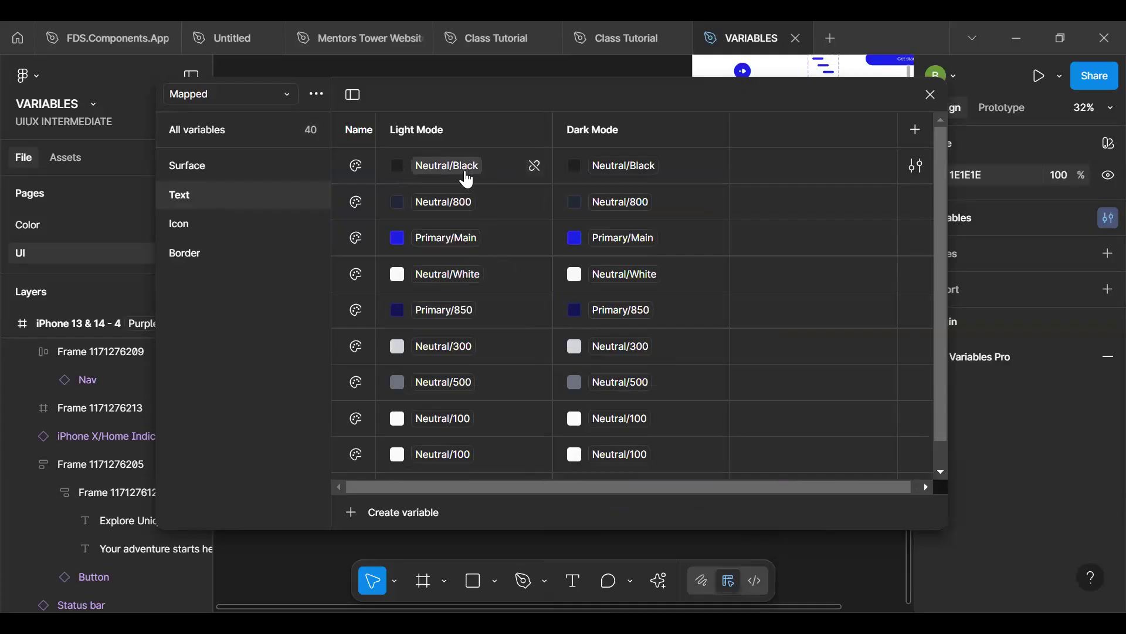
{"action": "left_click", "coordinate": [600, 170]}
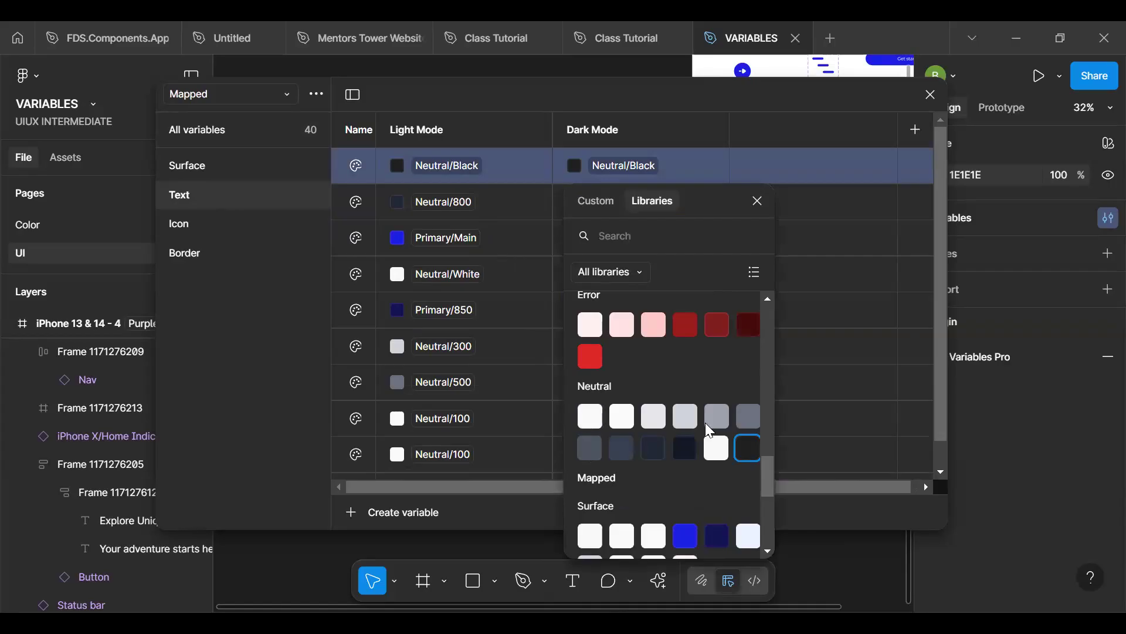
{"action": "left_click", "coordinate": [715, 446]}
{"action": "left_click", "coordinate": [619, 202]}
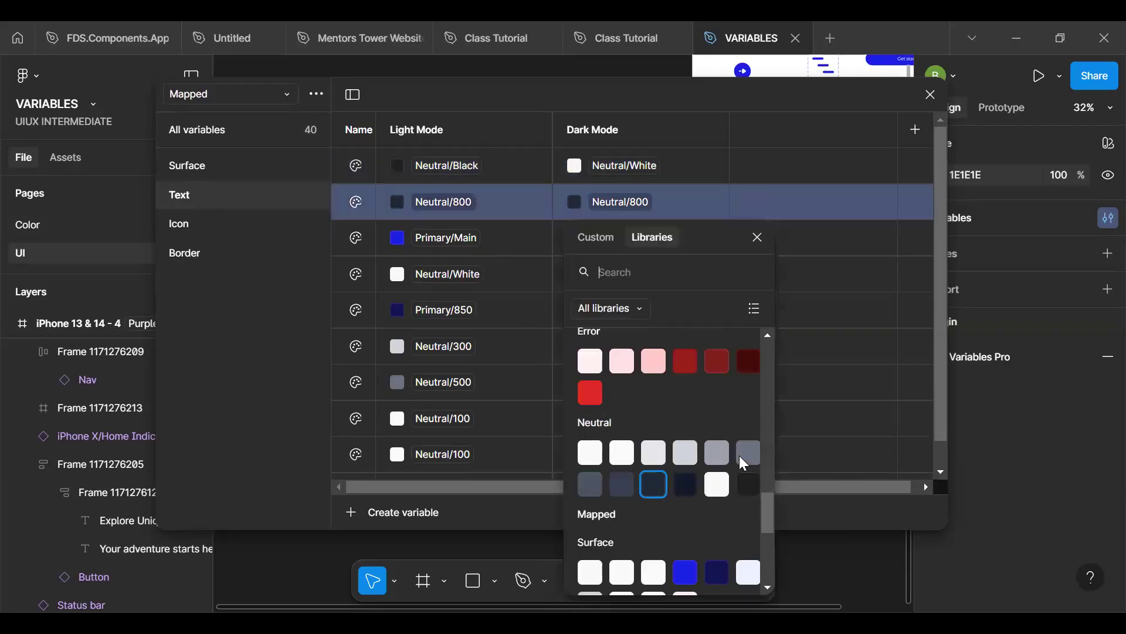
{"action": "left_click", "coordinate": [587, 452]}
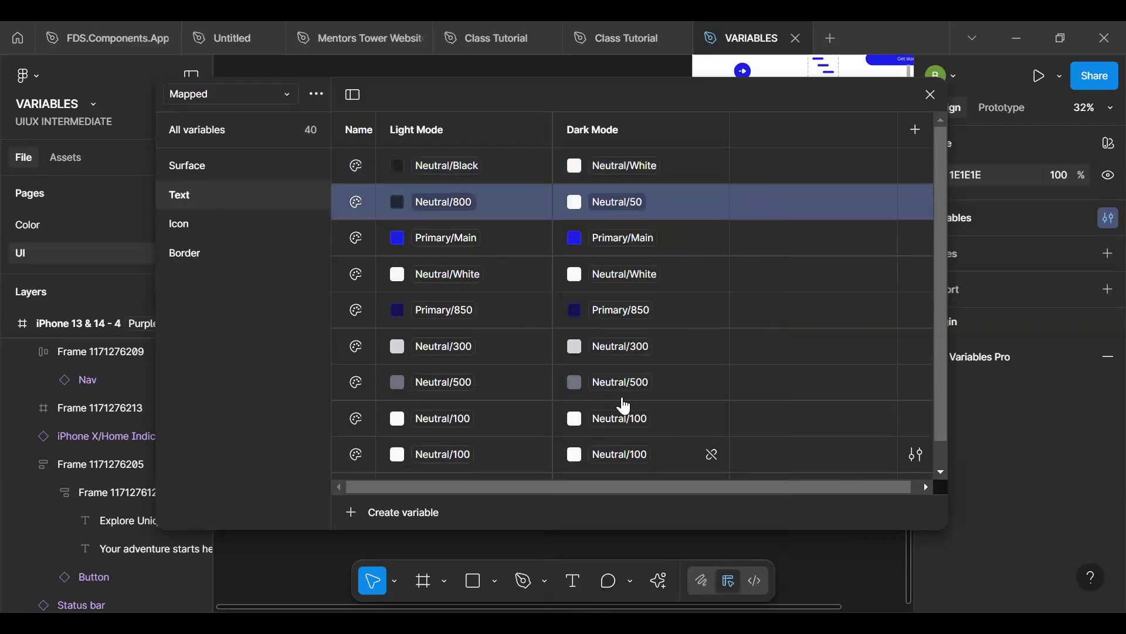
{"action": "scroll", "coordinate": [641, 433], "scroll_direction": "down", "scroll_amount": 1}
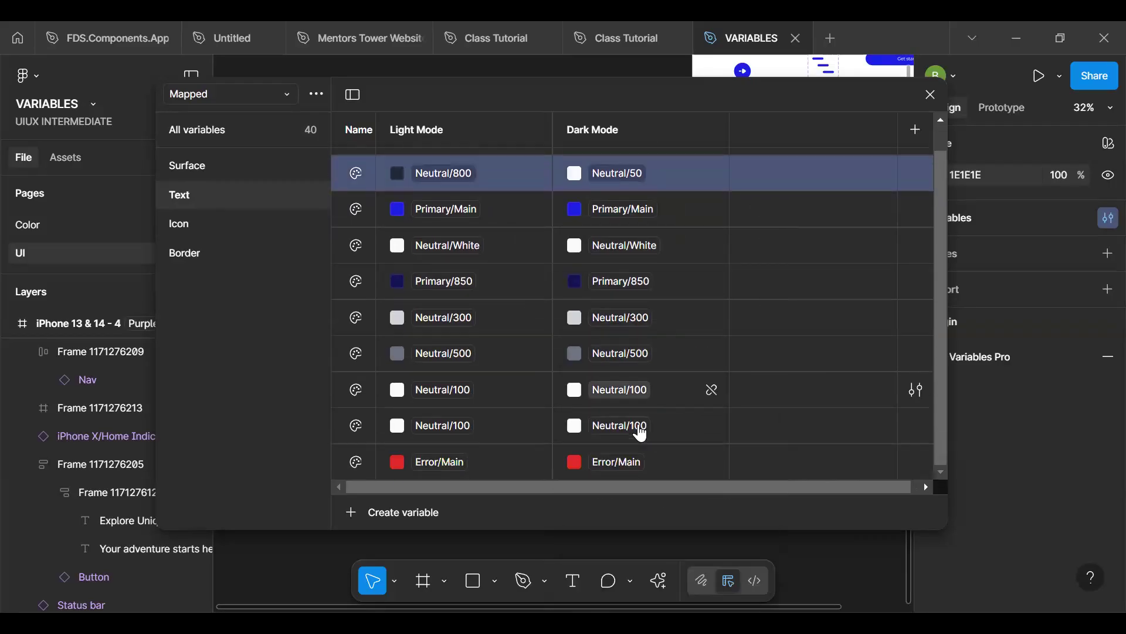
{"action": "left_click", "coordinate": [932, 98]}
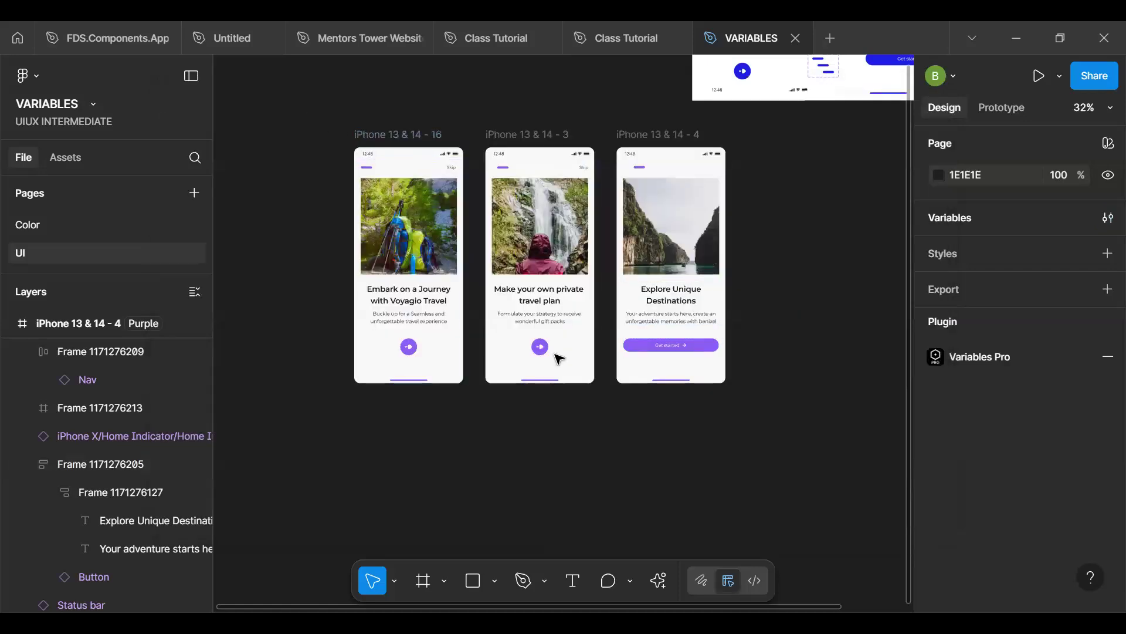
- Apply the Mapped collection's Dark Mode to all three iPhone onboarding frames
{"action": "key", "text": "ctrl+a"}
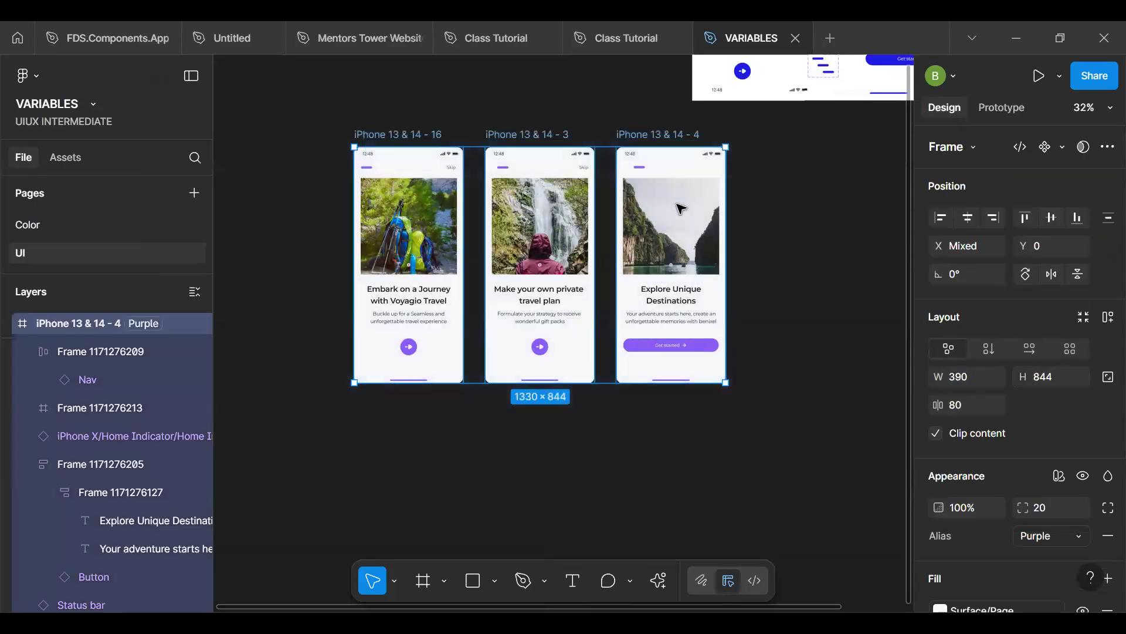
{"action": "left_click", "coordinate": [1056, 477]}
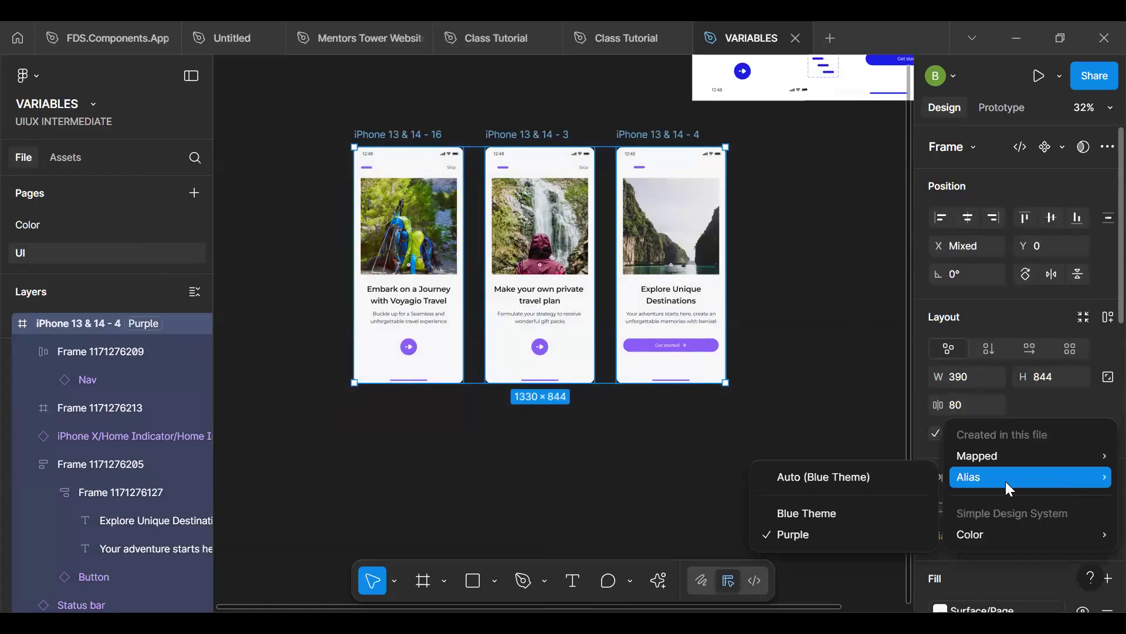
{"action": "mouse_move", "coordinate": [1007, 458]}
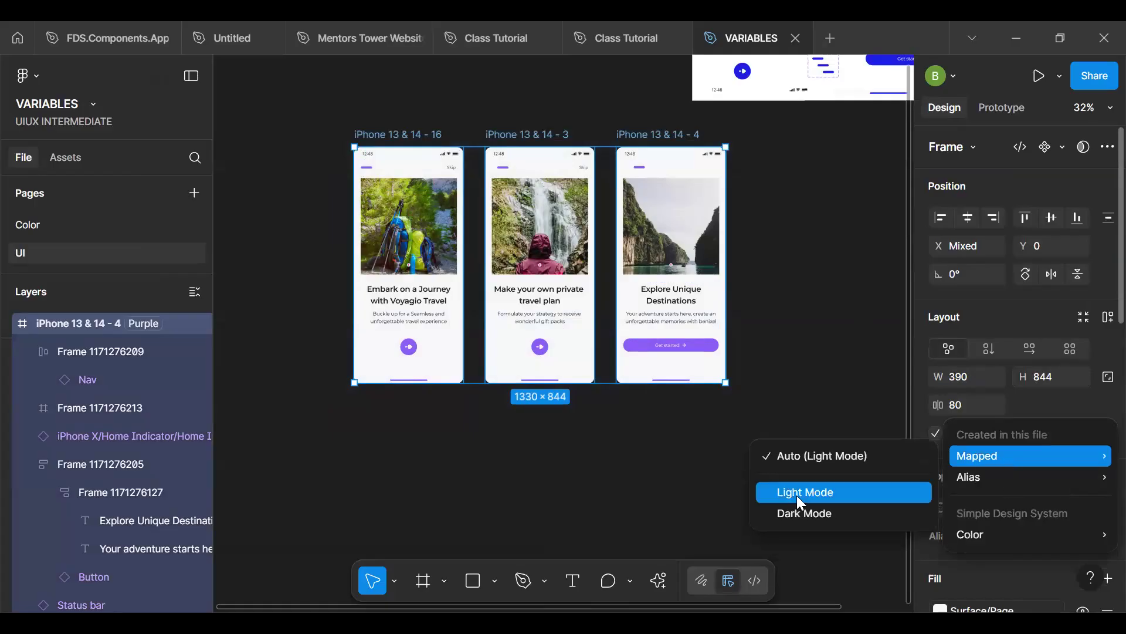
{"action": "left_click", "coordinate": [802, 512]}
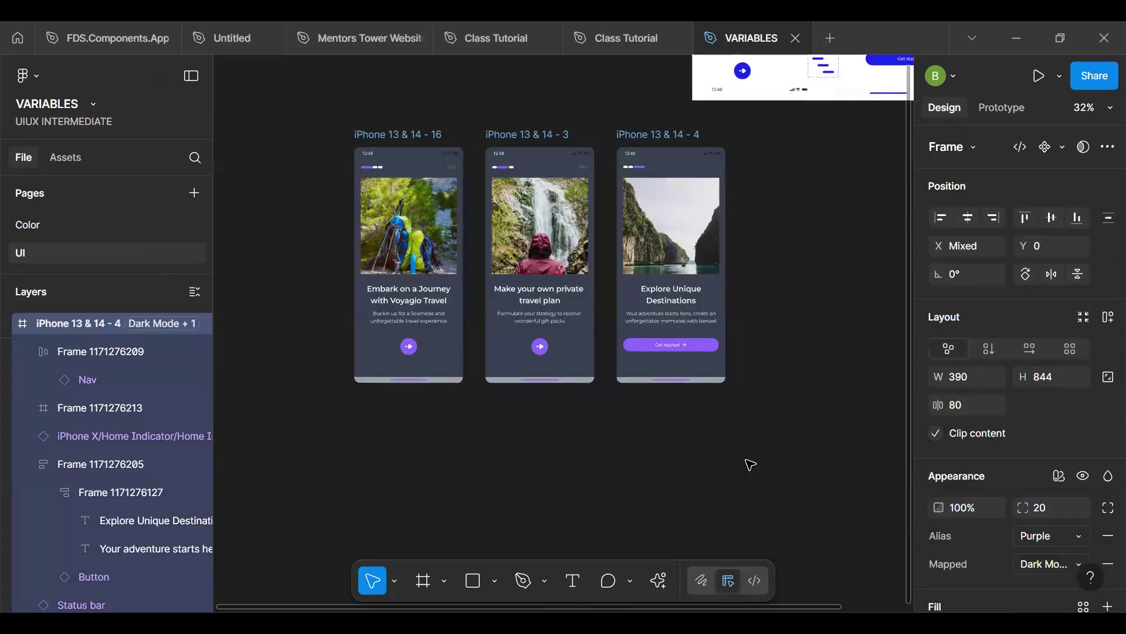
{"action": "scroll", "coordinate": [736, 453], "scroll_direction": "up", "scroll_amount": 3}
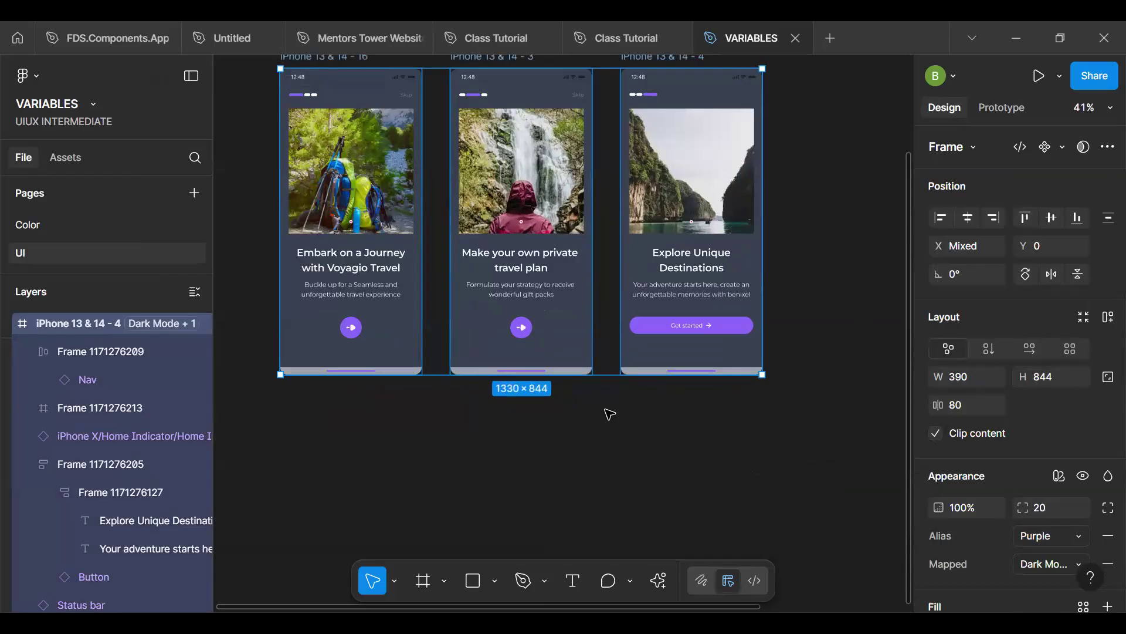
{"action": "left_click", "coordinate": [610, 415]}
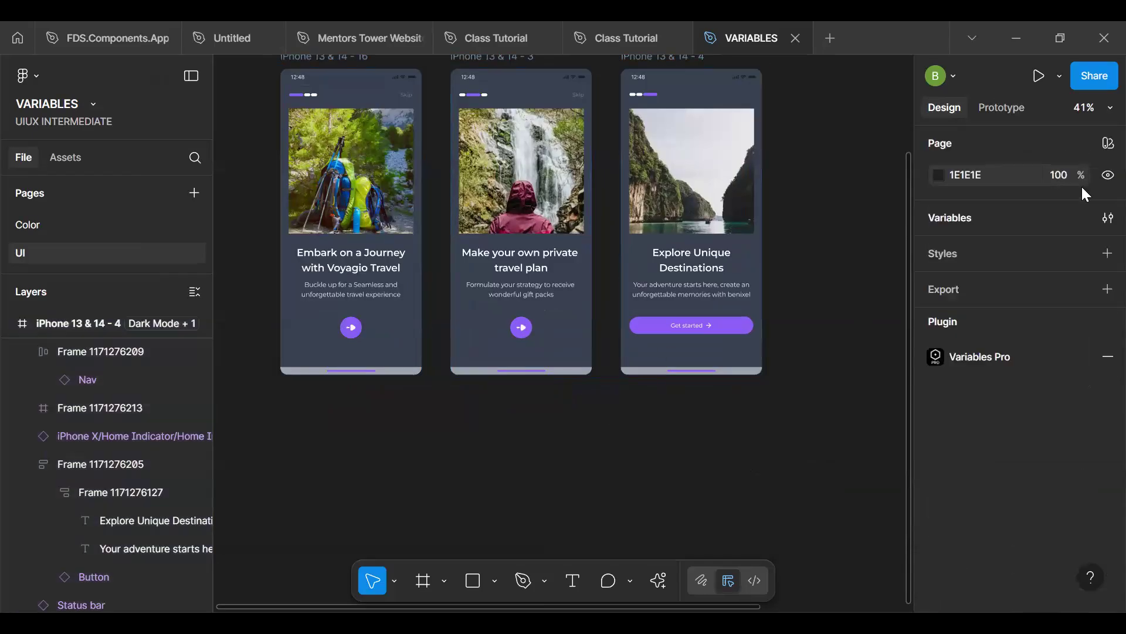
- Set the Dark Mode value of the first Surface variable to Neutral/850 and close the variables window
{"action": "left_click", "coordinate": [1106, 217]}
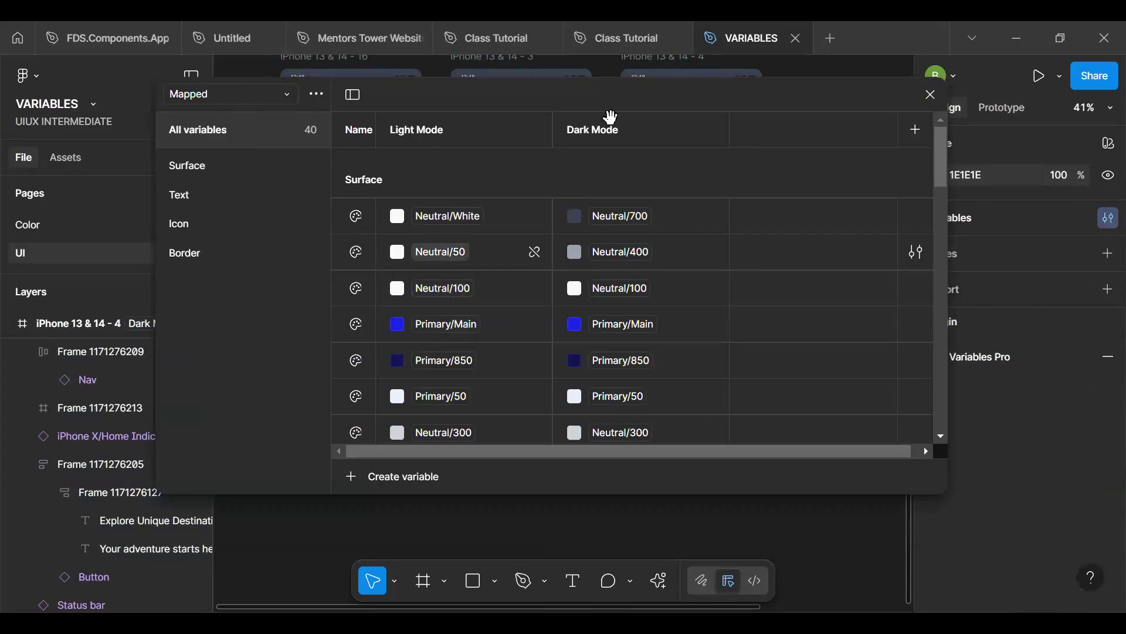
{"action": "left_click", "coordinate": [199, 167]}
{"action": "left_click", "coordinate": [610, 165]}
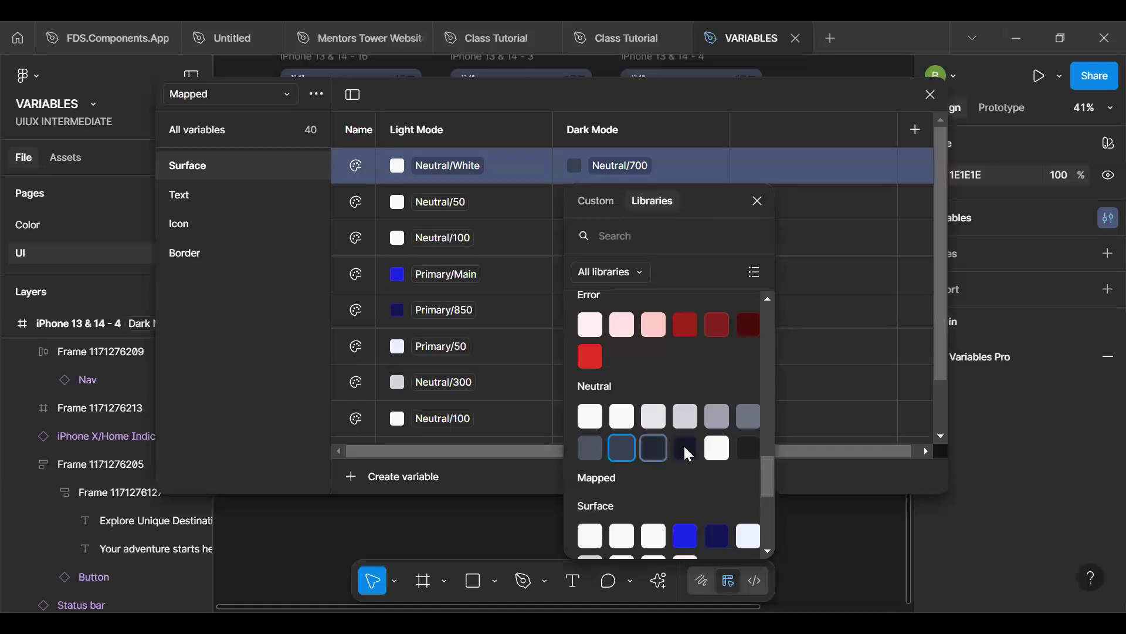
{"action": "left_click", "coordinate": [684, 446]}
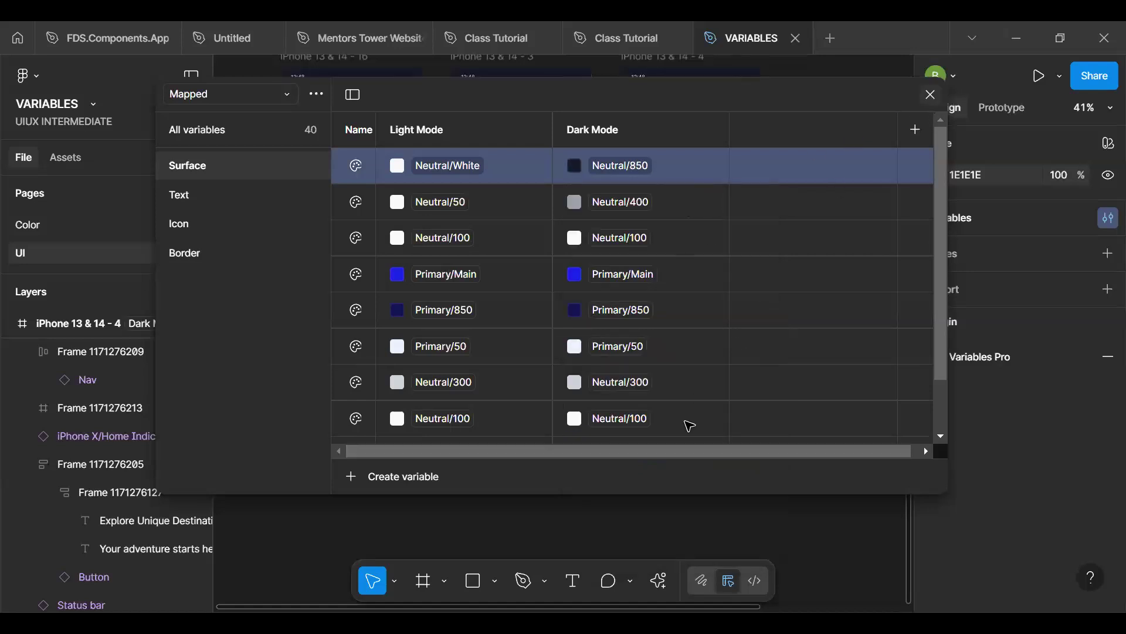
{"action": "key", "text": "Escape"}
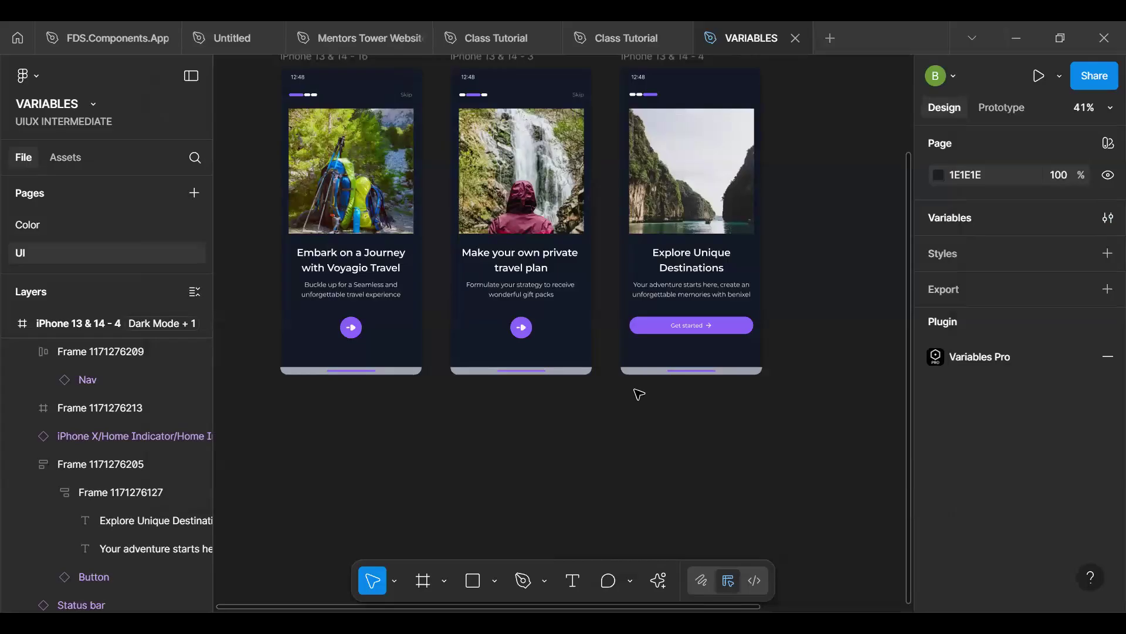
{"action": "scroll", "coordinate": [640, 393], "scroll_direction": "up", "scroll_amount": 2}
{"action": "scroll", "coordinate": [639, 393], "scroll_direction": "up", "scroll_amount": 3}
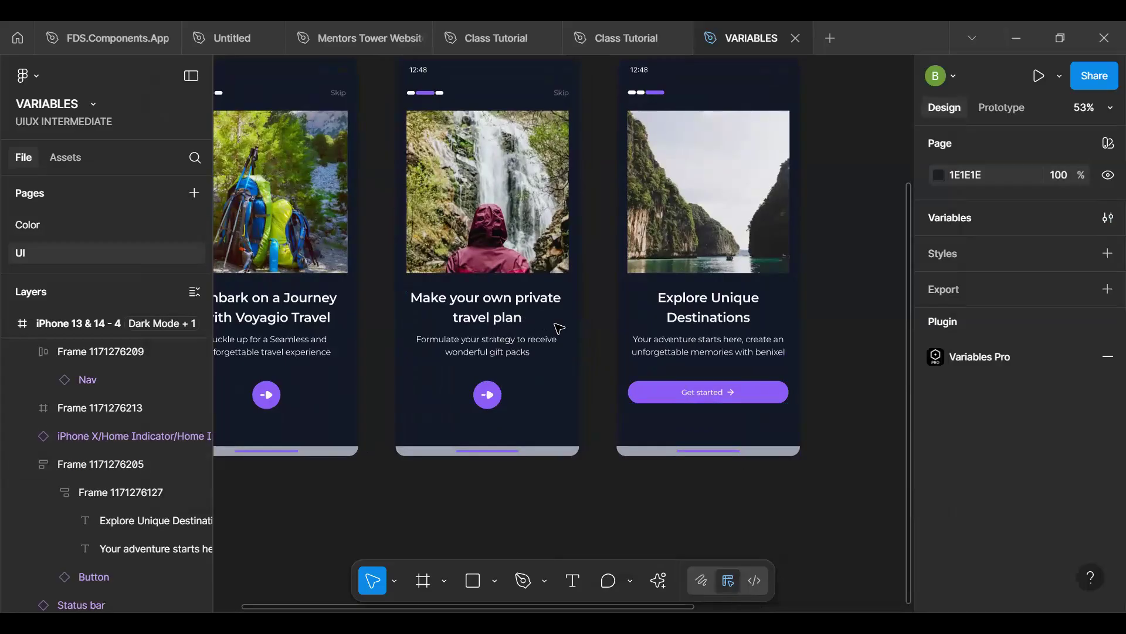
- Switch the Alias mode of all three iPhone onboarding frames to Blue Theme and deselect them
{"action": "scroll", "coordinate": [558, 327], "scroll_direction": "down", "scroll_amount": 5}
{"action": "left_click", "coordinate": [574, 328]}
{"action": "left_click", "coordinate": [639, 328], "text": "shift"}
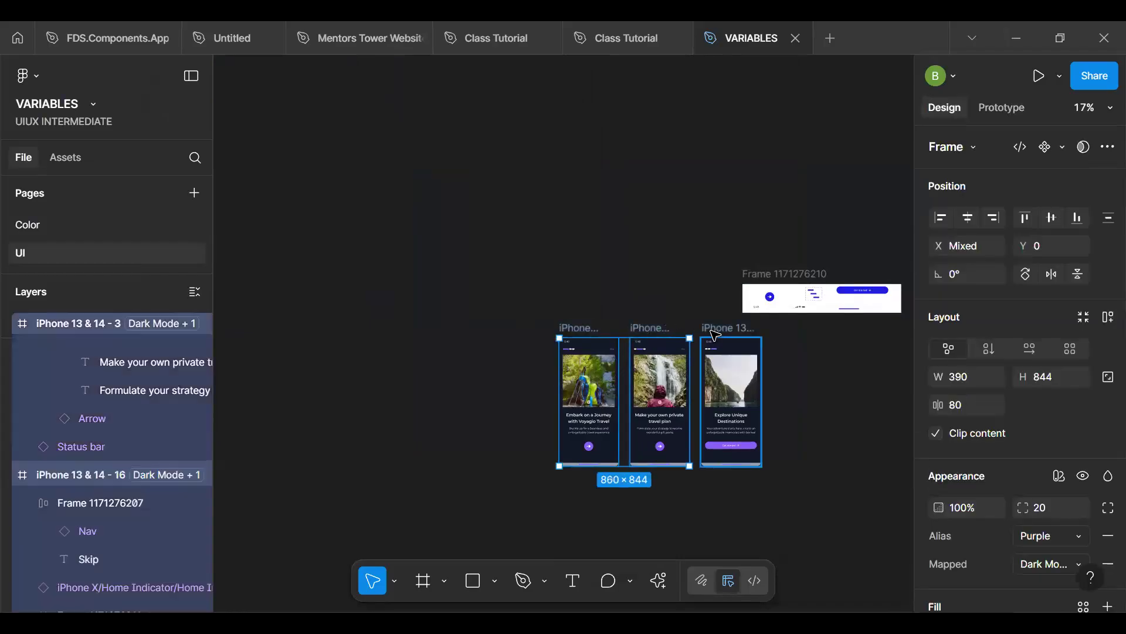
{"action": "left_click", "coordinate": [1045, 528]}
{"action": "left_click", "coordinate": [975, 515]}
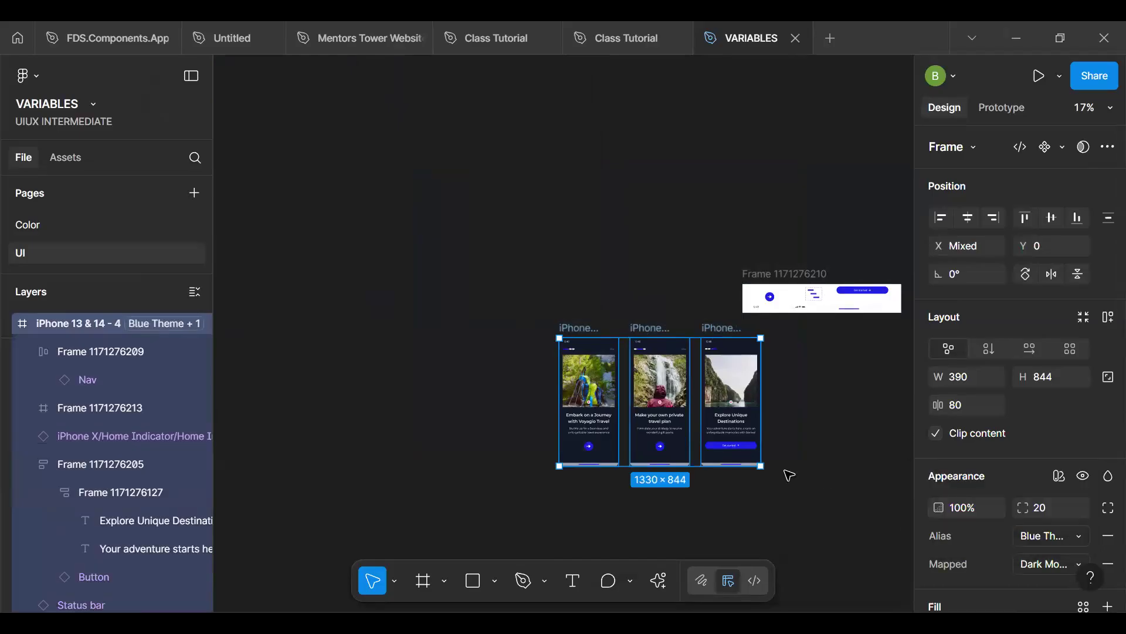
{"action": "key", "text": "Escape"}
- Open an inline preview of the iPhone 13 & 14 - 16 frame and close it again
{"action": "scroll", "coordinate": [636, 416], "scroll_direction": "up", "scroll_amount": 5}
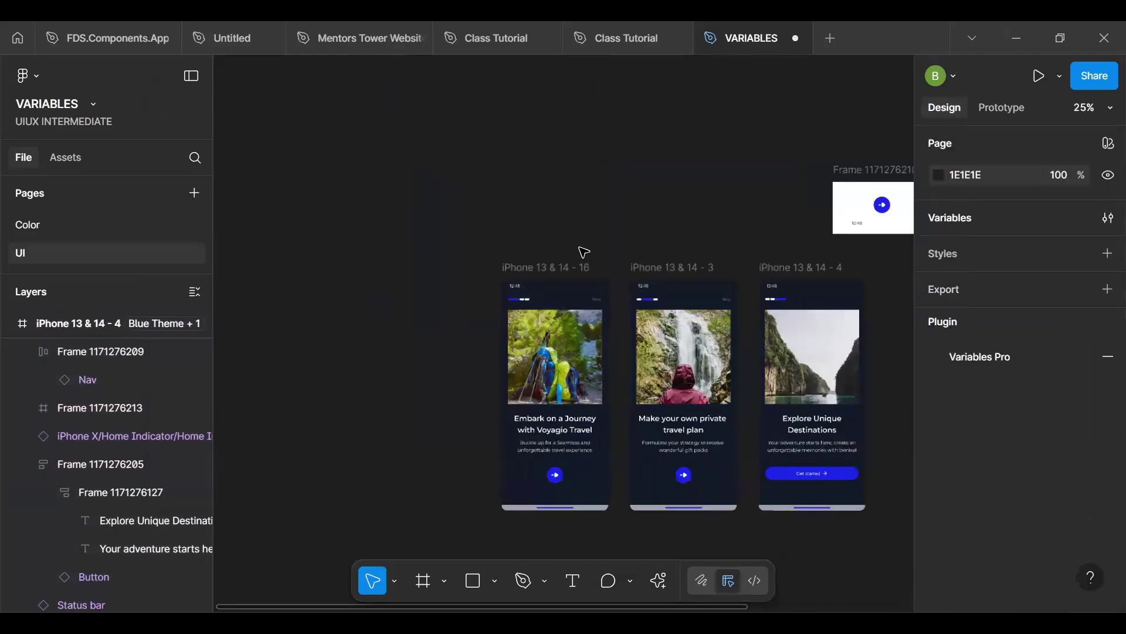
{"action": "left_click", "coordinate": [561, 269]}
{"action": "left_click", "coordinate": [562, 268]}
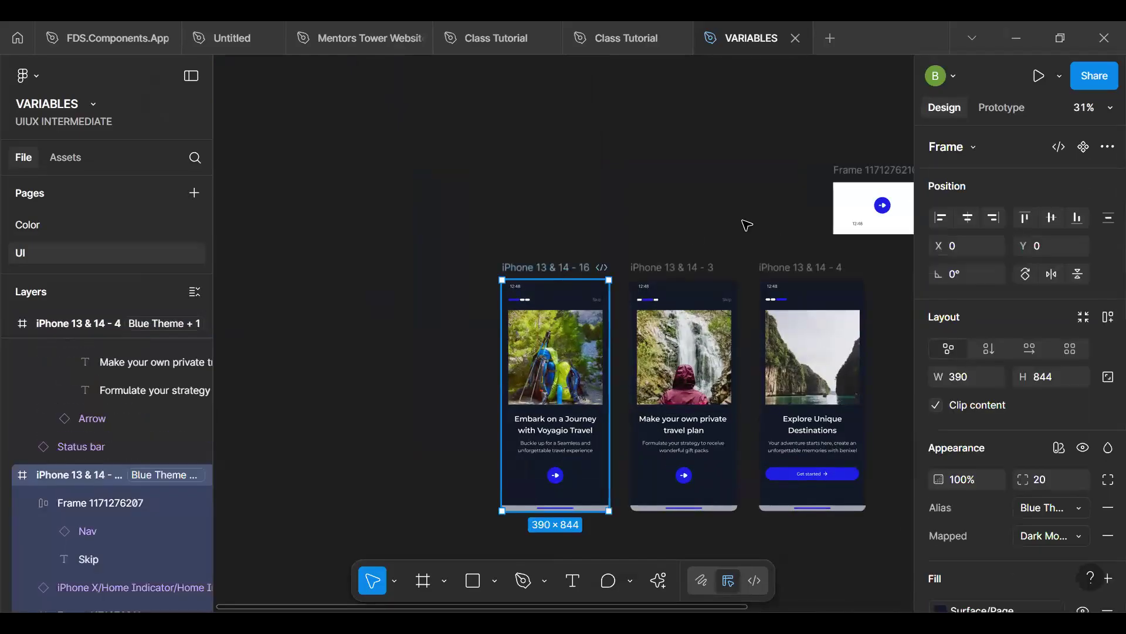
{"action": "left_click", "coordinate": [1058, 76]}
{"action": "left_click", "coordinate": [1009, 128]}
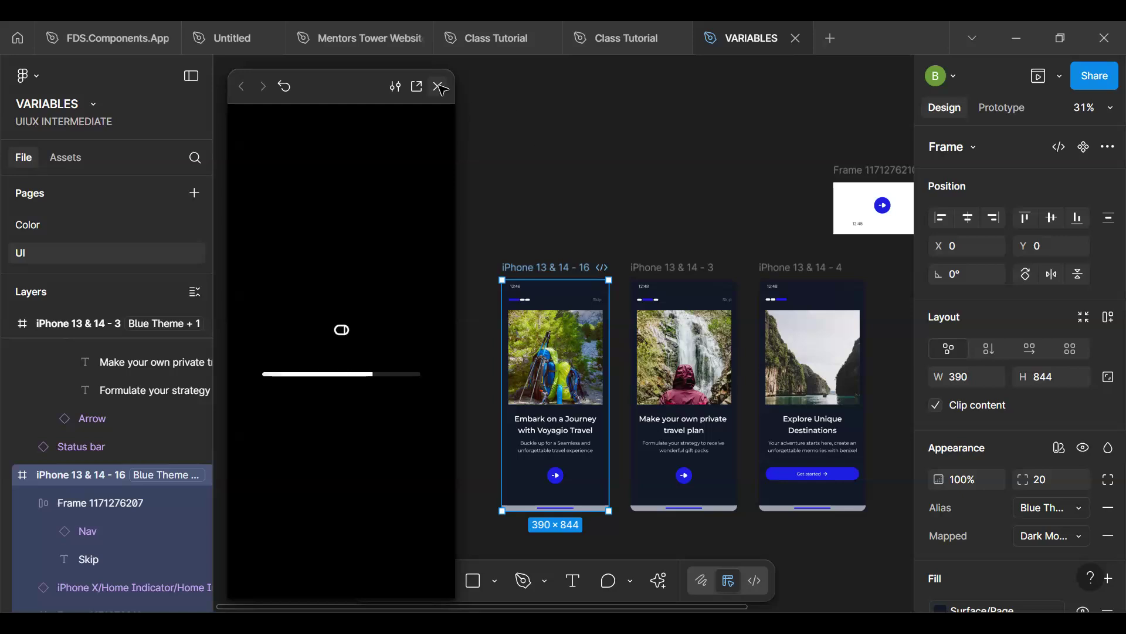
{"action": "left_click", "coordinate": [438, 86]}
{"action": "left_click", "coordinate": [1016, 112]}
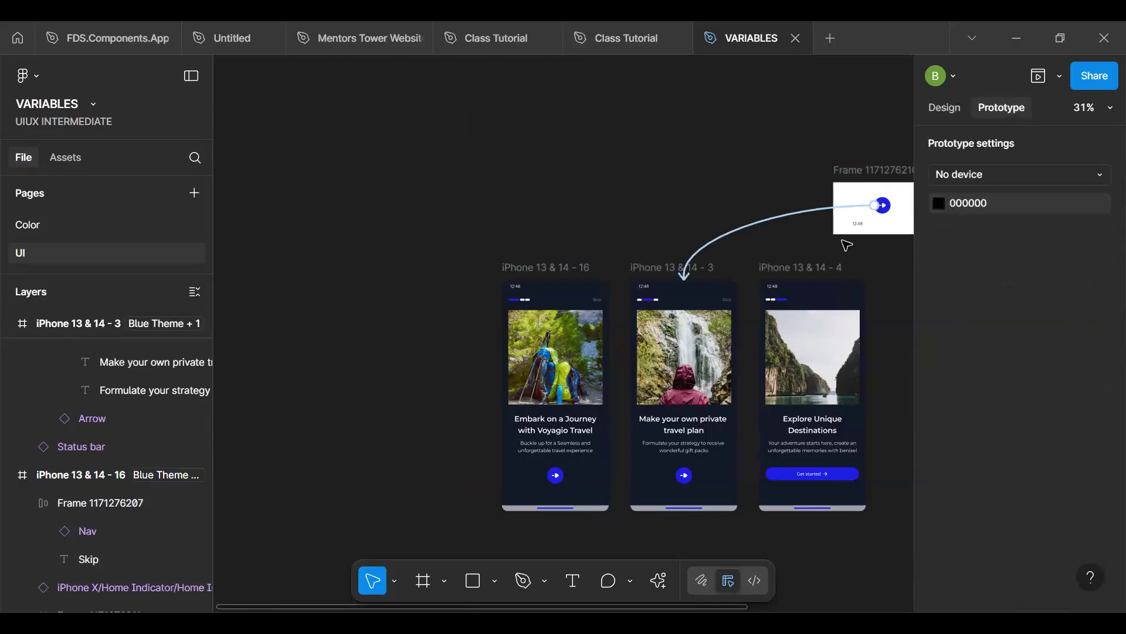
{"action": "left_click", "coordinate": [822, 216]}
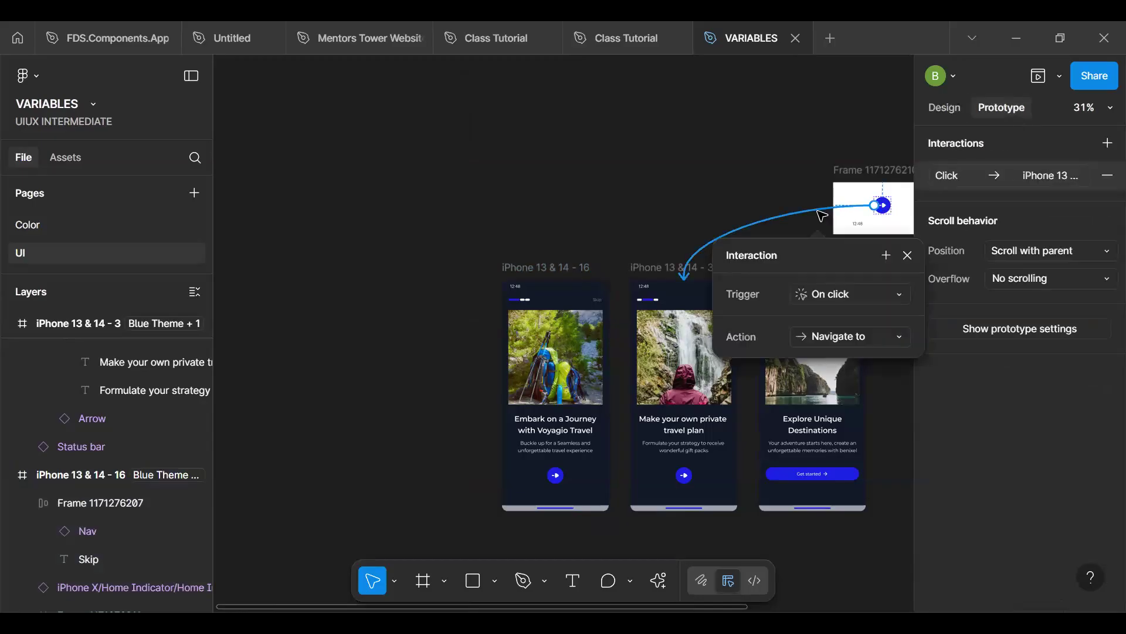
{"action": "key", "text": "Delete"}
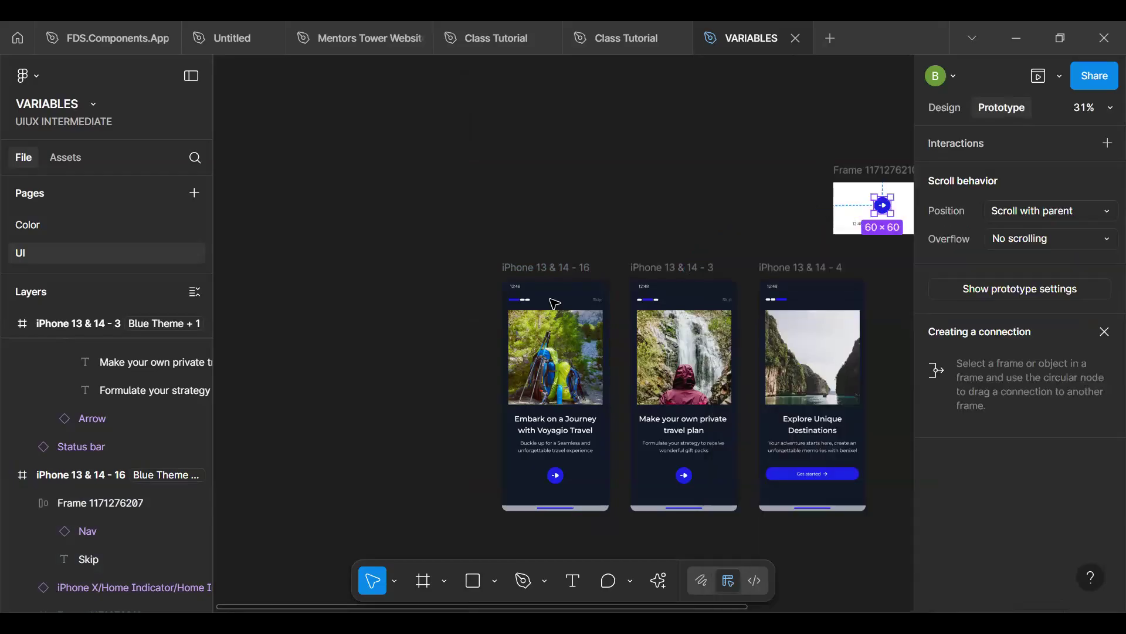
{"action": "left_click", "coordinate": [564, 268]}
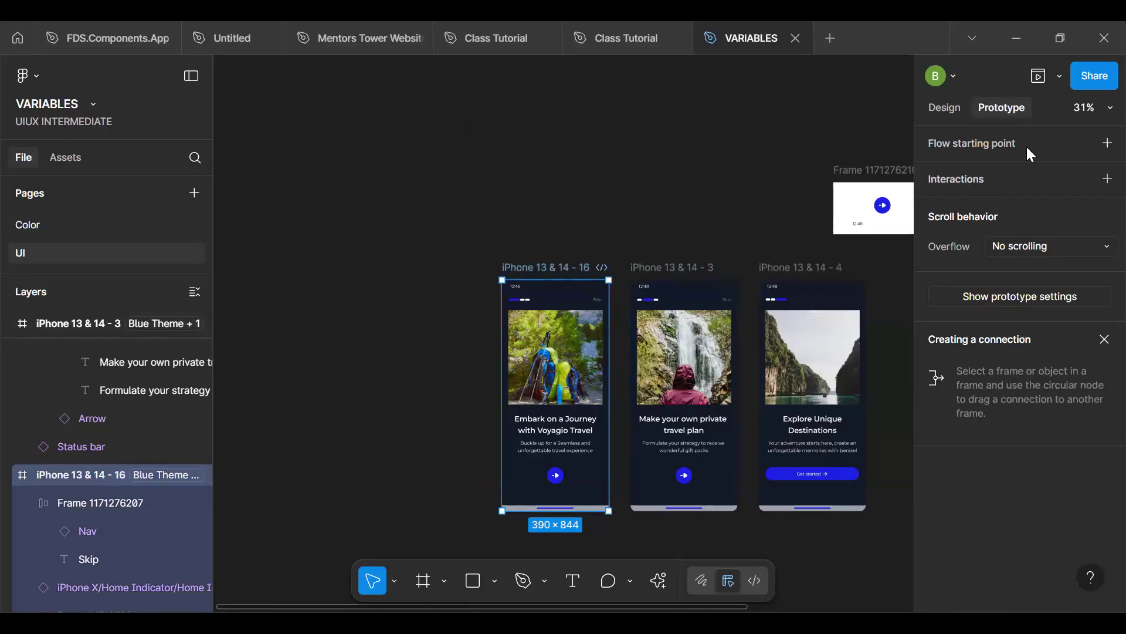
{"action": "left_click", "coordinate": [734, 171]}
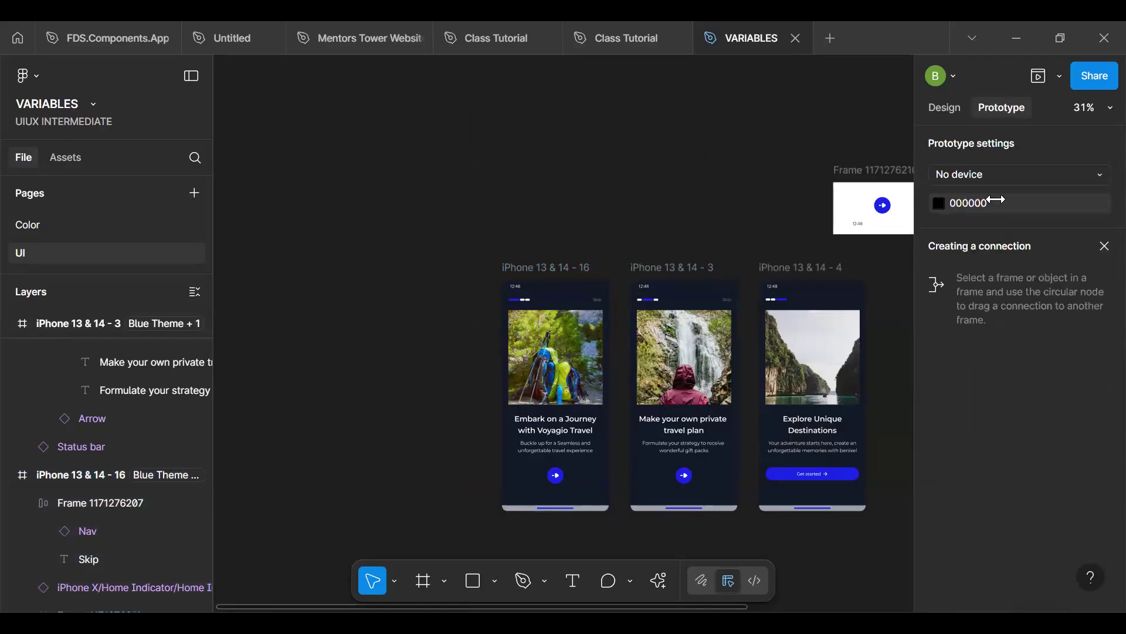
{"action": "left_click", "coordinate": [548, 268]}
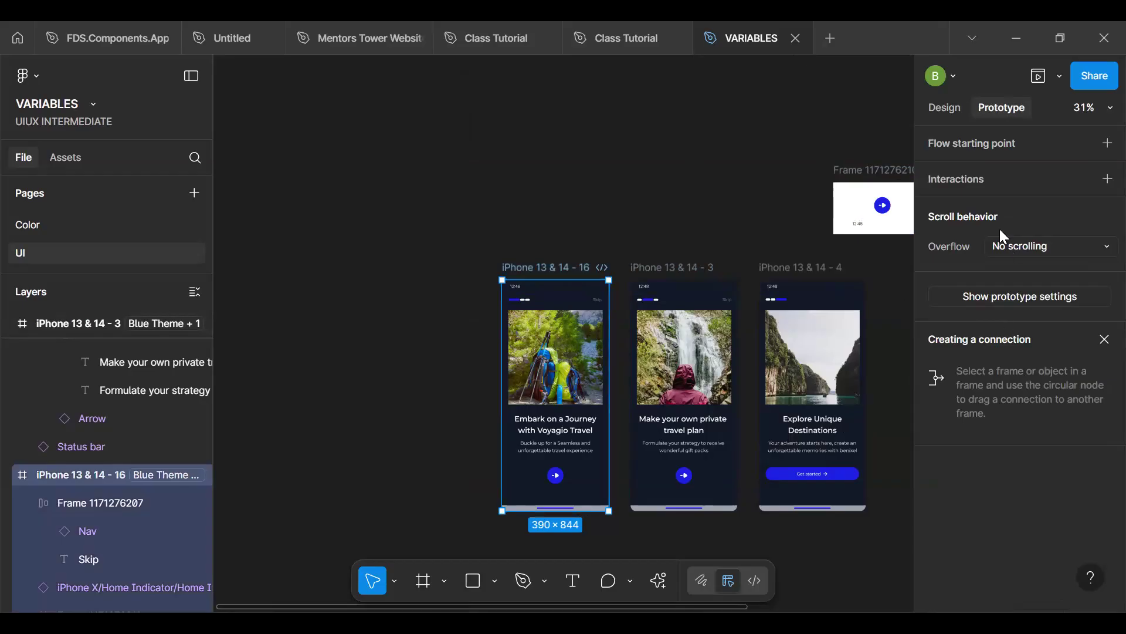
{"action": "key", "text": "shift+e"}
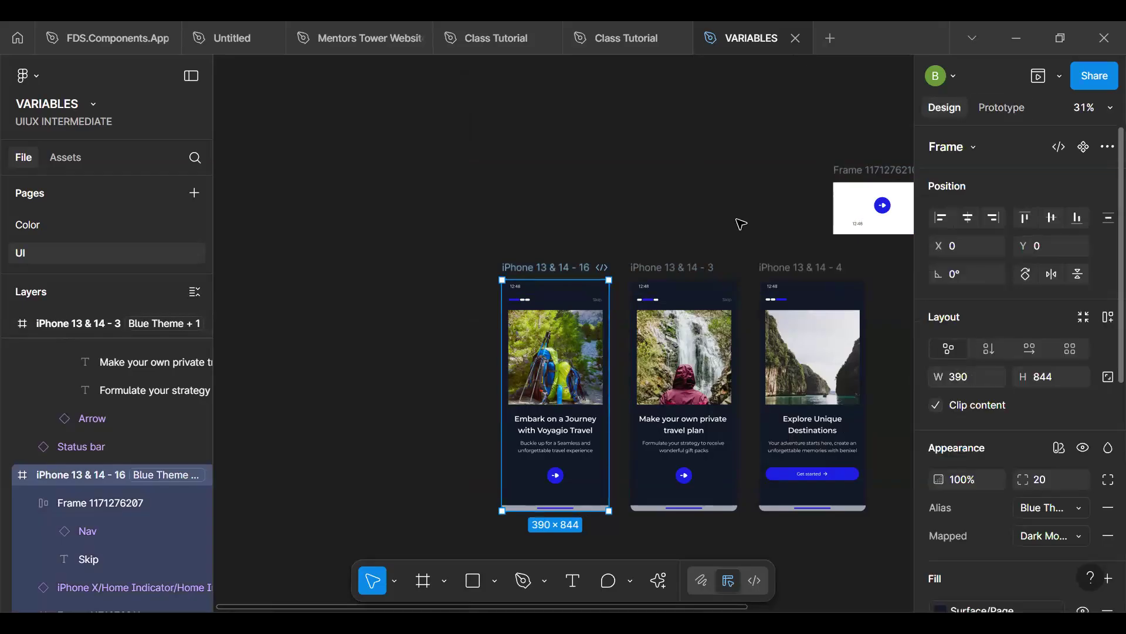
{"action": "left_click", "coordinate": [679, 199]}
{"action": "key", "text": "f"}
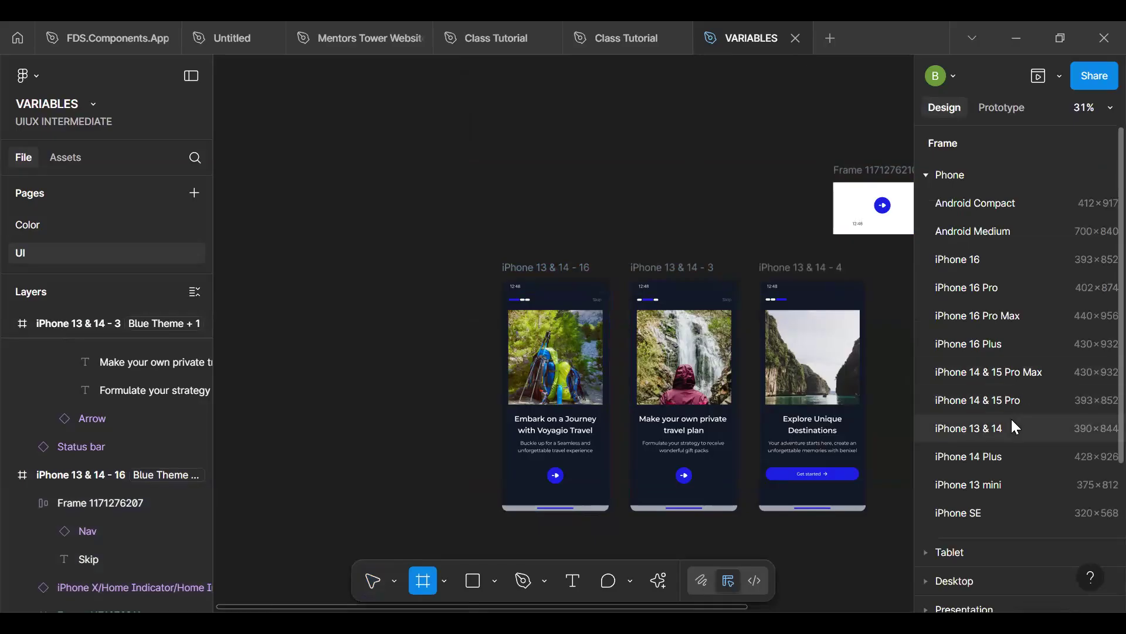
{"action": "key", "text": "Escape"}
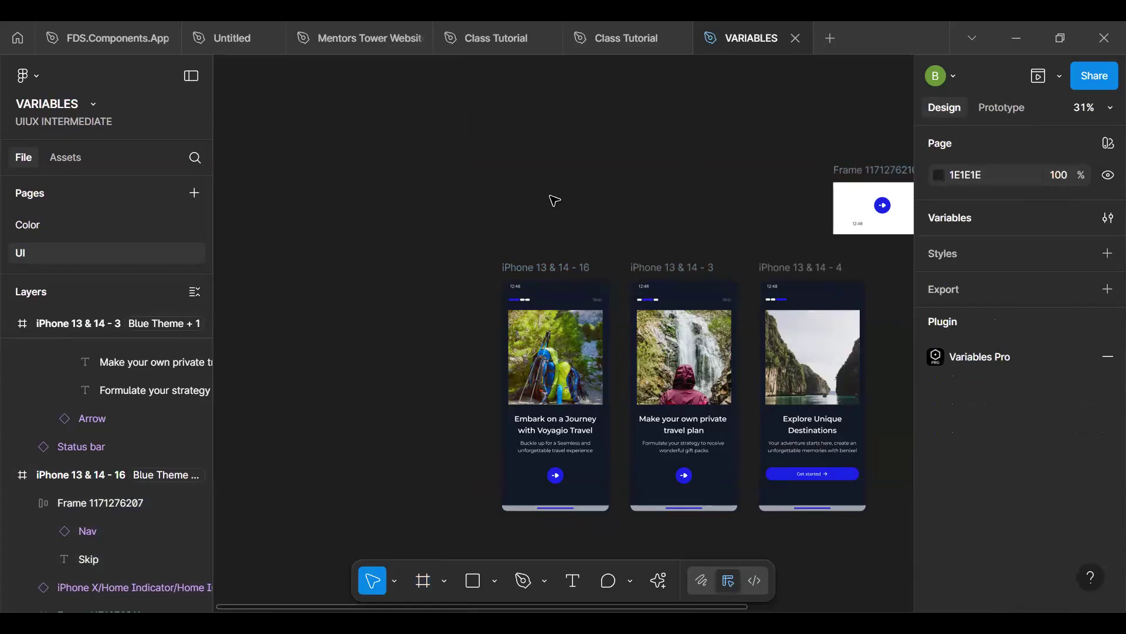
- Set the prototype device to iPhone 14 and open a preview of the iPhone 13 & 14 - 16 frame
{"action": "left_click", "coordinate": [989, 115]}
{"action": "left_click", "coordinate": [998, 174]}
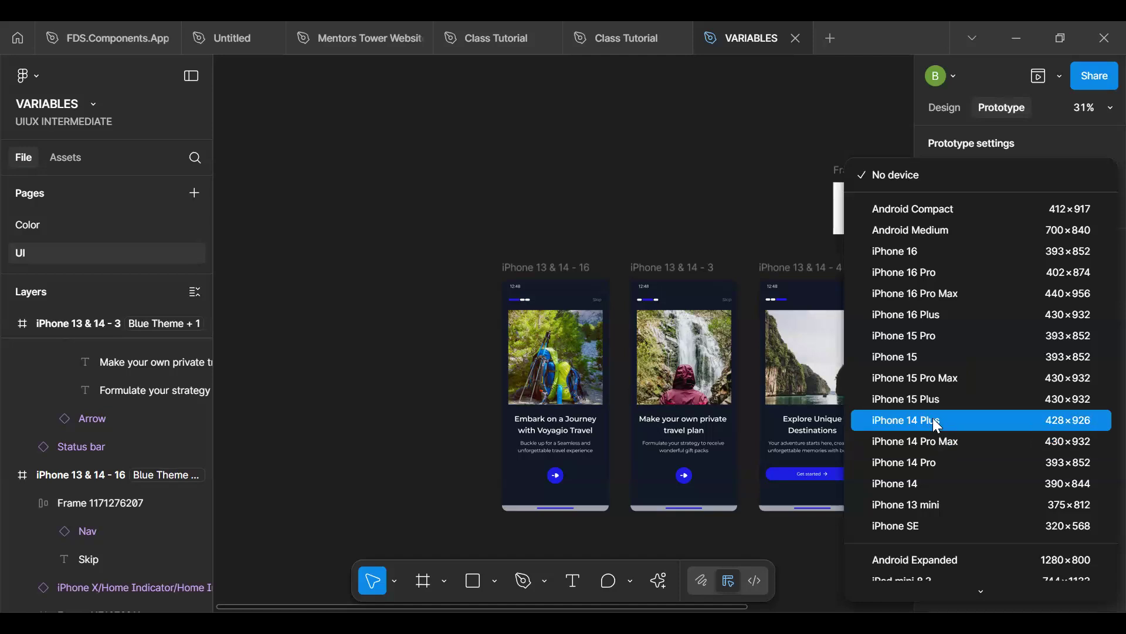
{"action": "left_click", "coordinate": [939, 483]}
{"action": "left_click", "coordinate": [537, 270]}
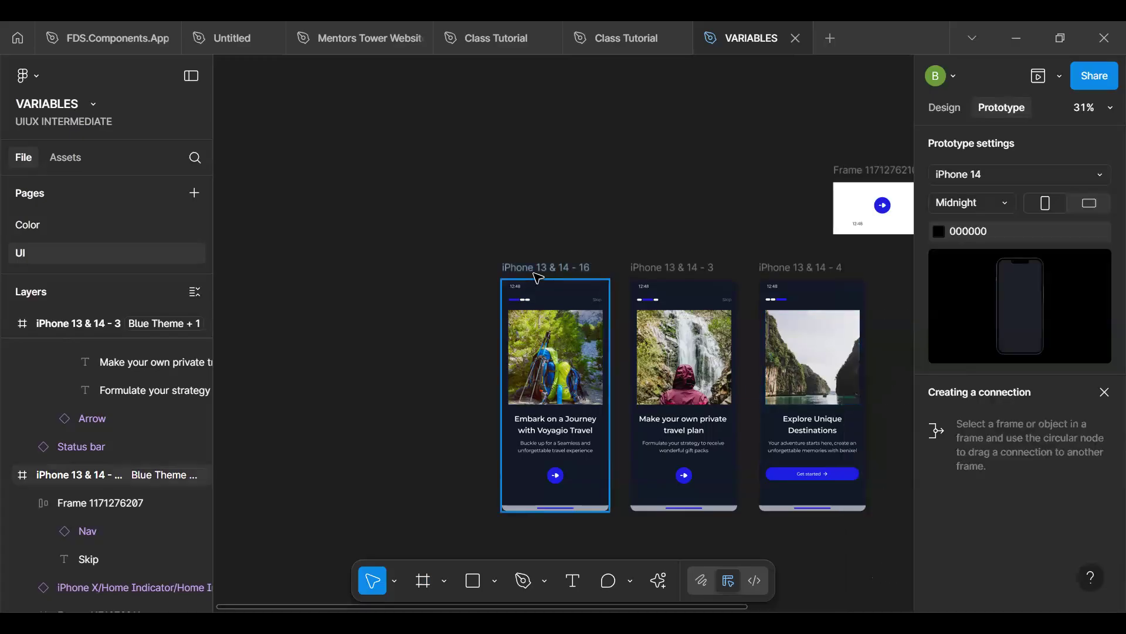
{"action": "left_click", "coordinate": [1041, 84]}
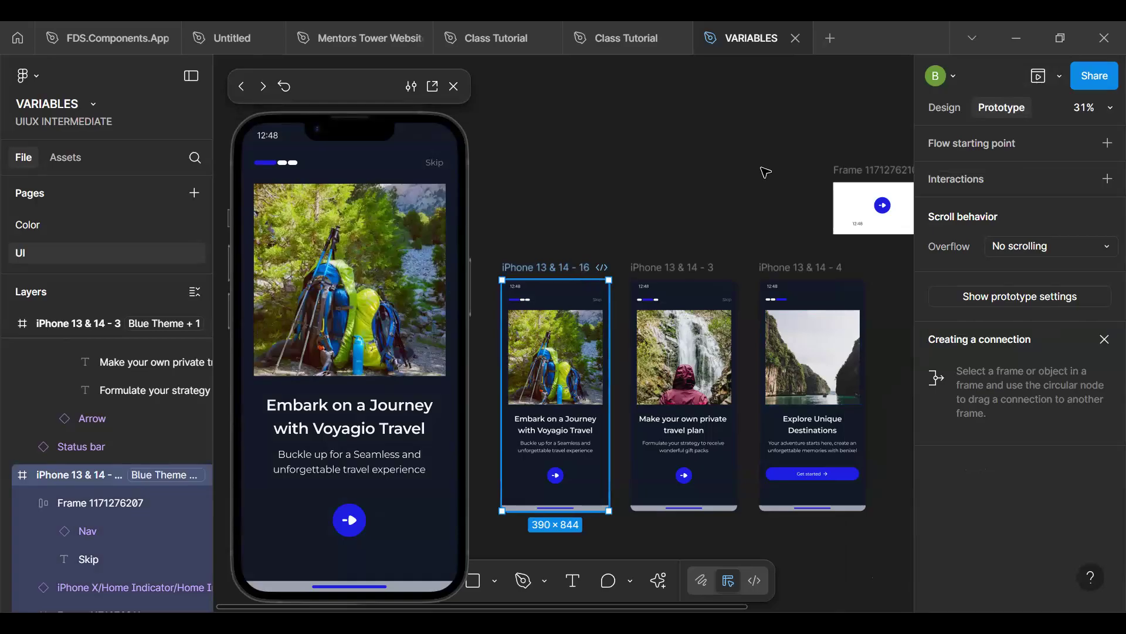
- Switch the iPhone 13 & 14 - 16 frame's Alias mode to Purple and its Mapped mode to Light Mode
{"action": "left_click", "coordinate": [944, 108]}
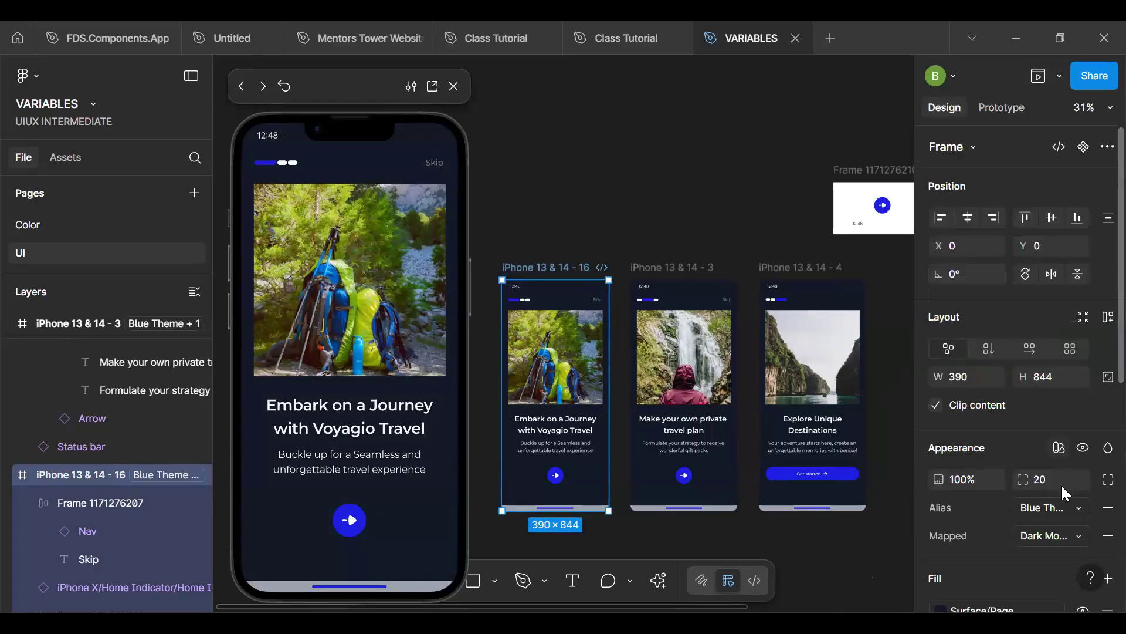
{"action": "left_click", "coordinate": [1050, 511]}
{"action": "left_click", "coordinate": [1012, 531]}
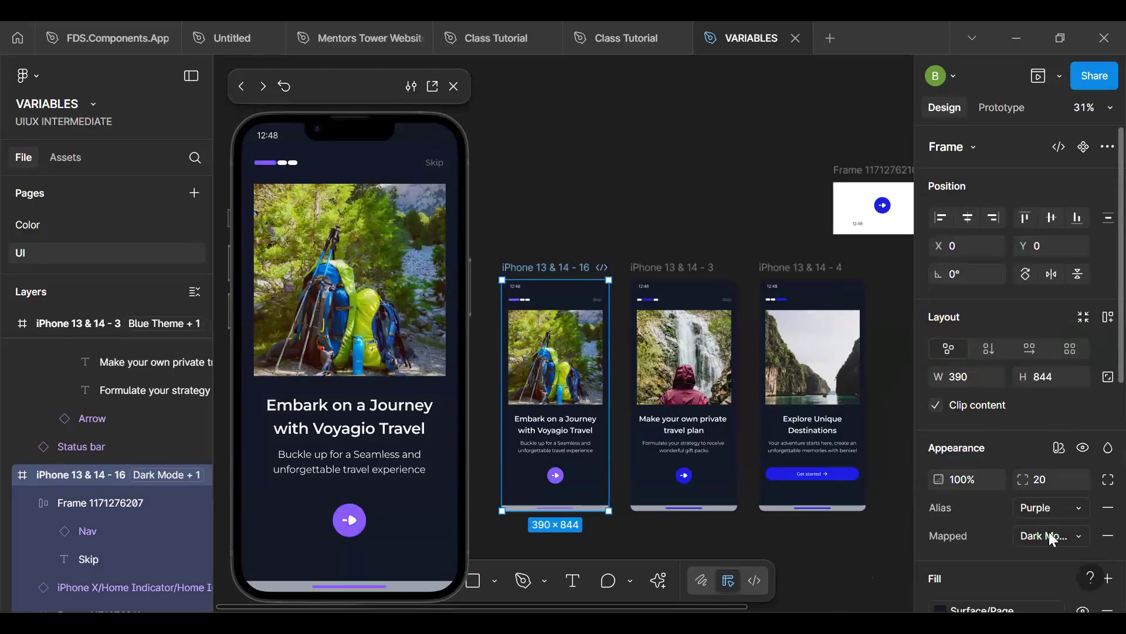
{"action": "left_click", "coordinate": [1050, 535]}
{"action": "left_click", "coordinate": [1009, 512]}
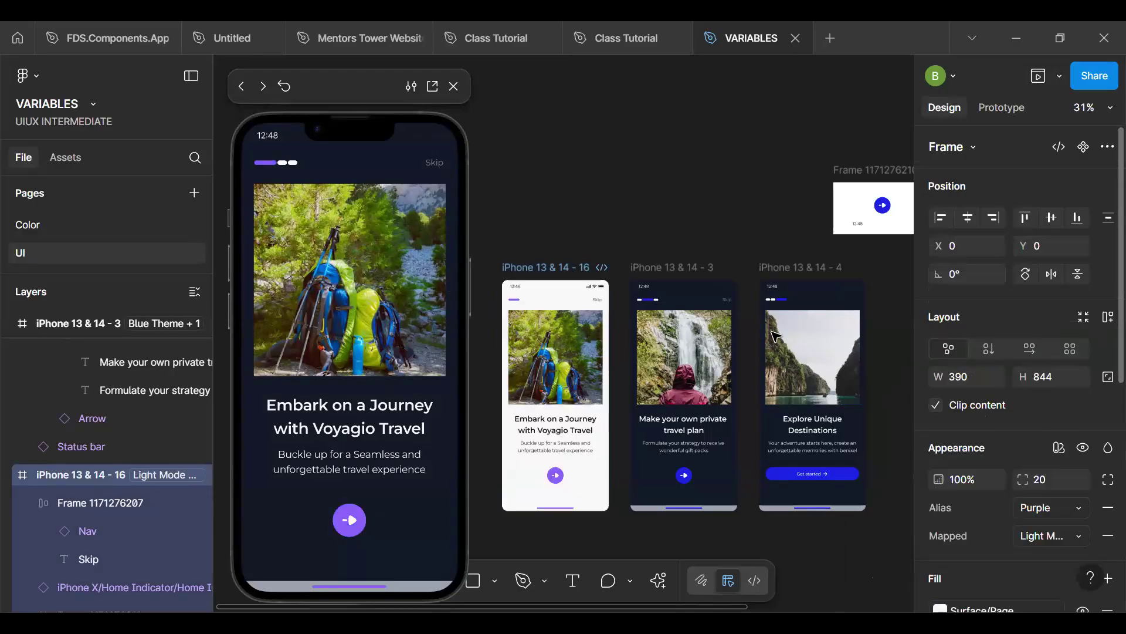
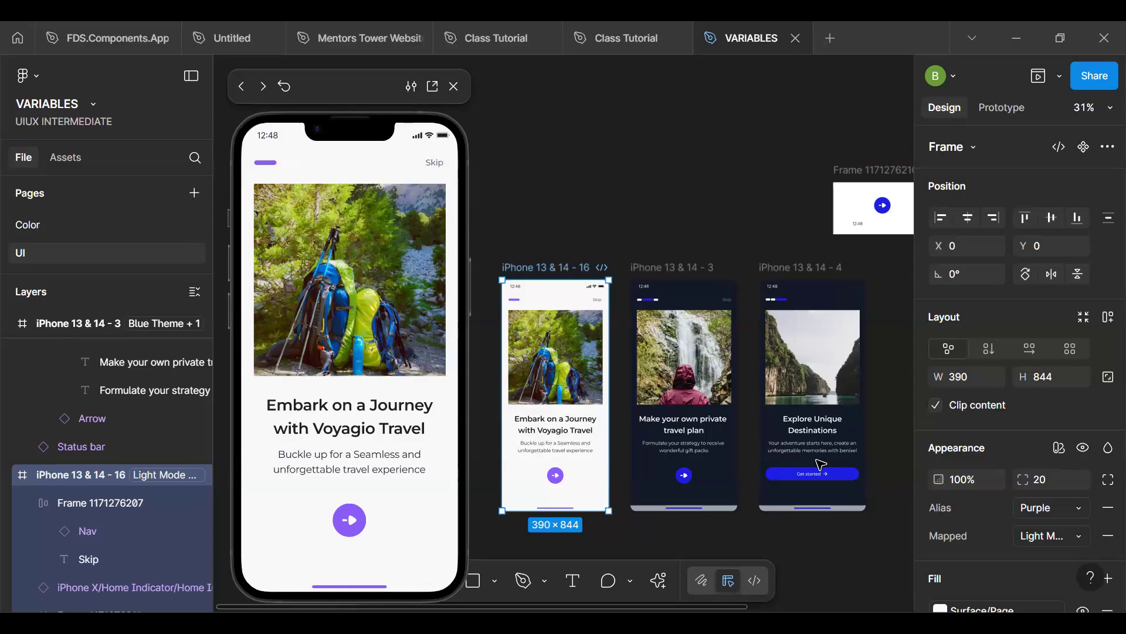
- Review the Light Mode and Dark Mode values of the Surface variables in the Mapped collection
{"action": "left_click", "coordinate": [748, 187]}
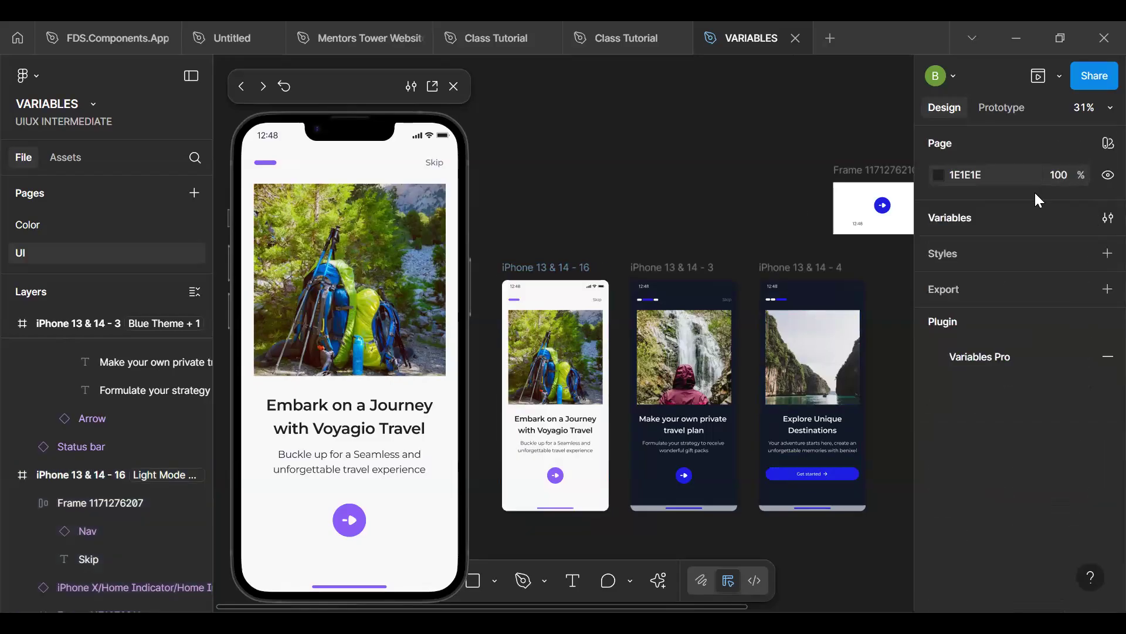
{"action": "left_click", "coordinate": [1106, 218]}
{"action": "key", "text": "Escape"}
{"action": "left_click", "coordinate": [1106, 218]}
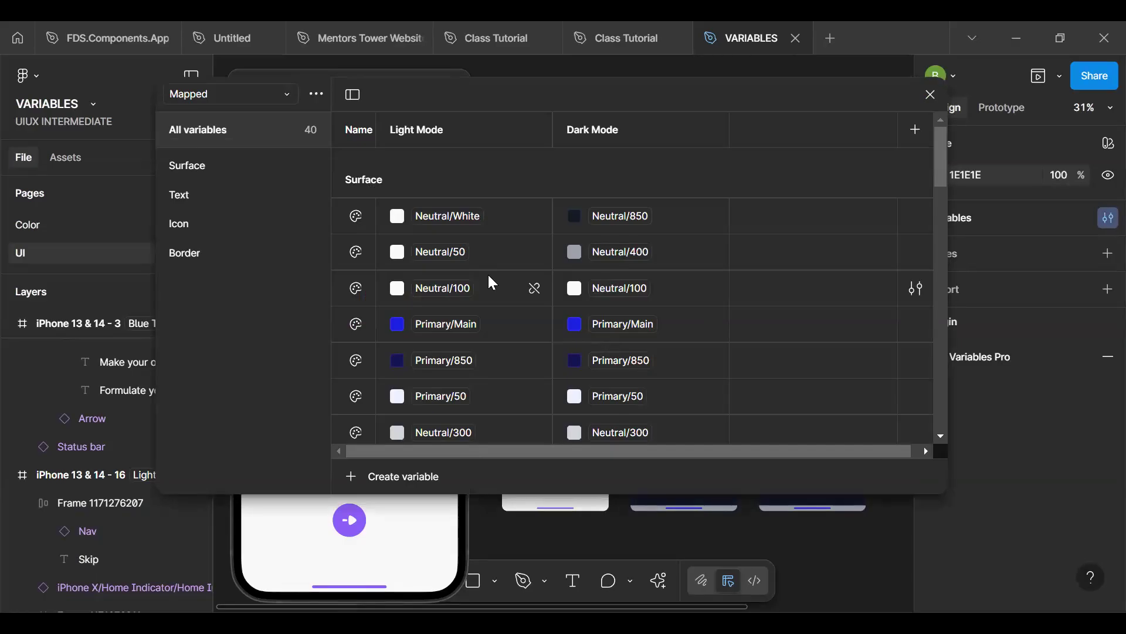
{"action": "left_click", "coordinate": [226, 169]}
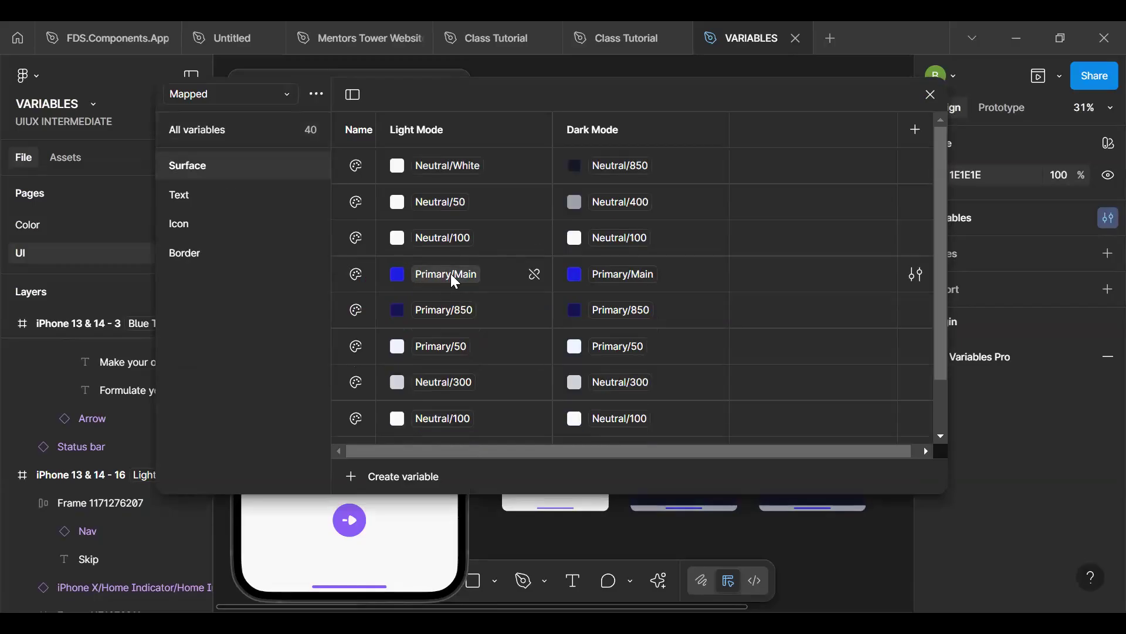
{"action": "mouse_move", "coordinate": [605, 279]}
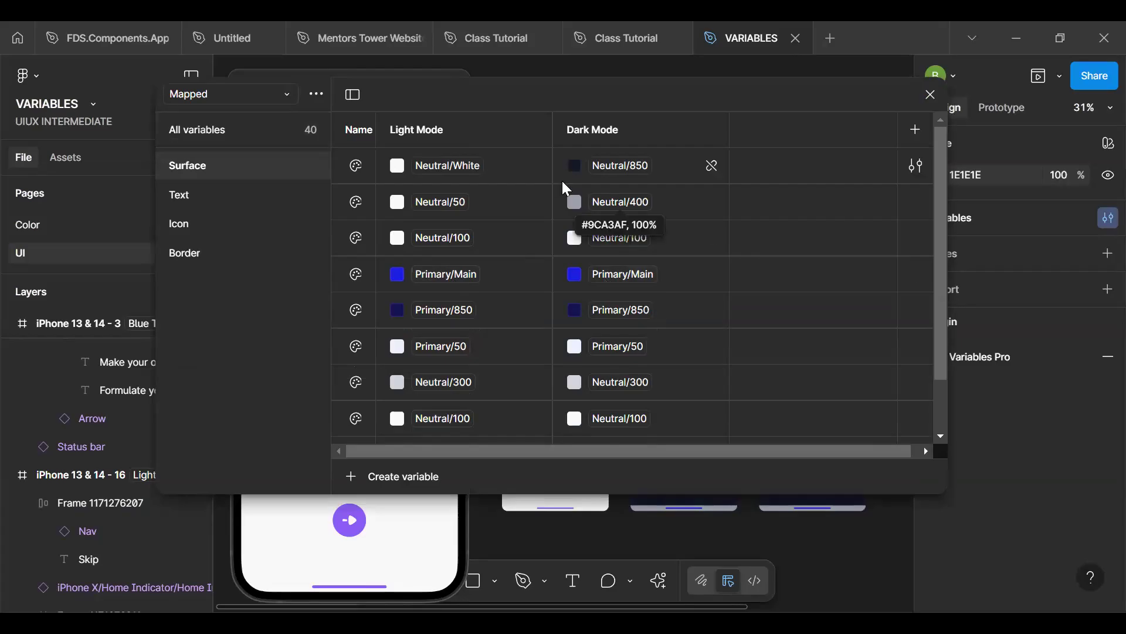
{"action": "left_click_drag", "start_coordinate": [762, 165], "coordinate": [1125, 245]}
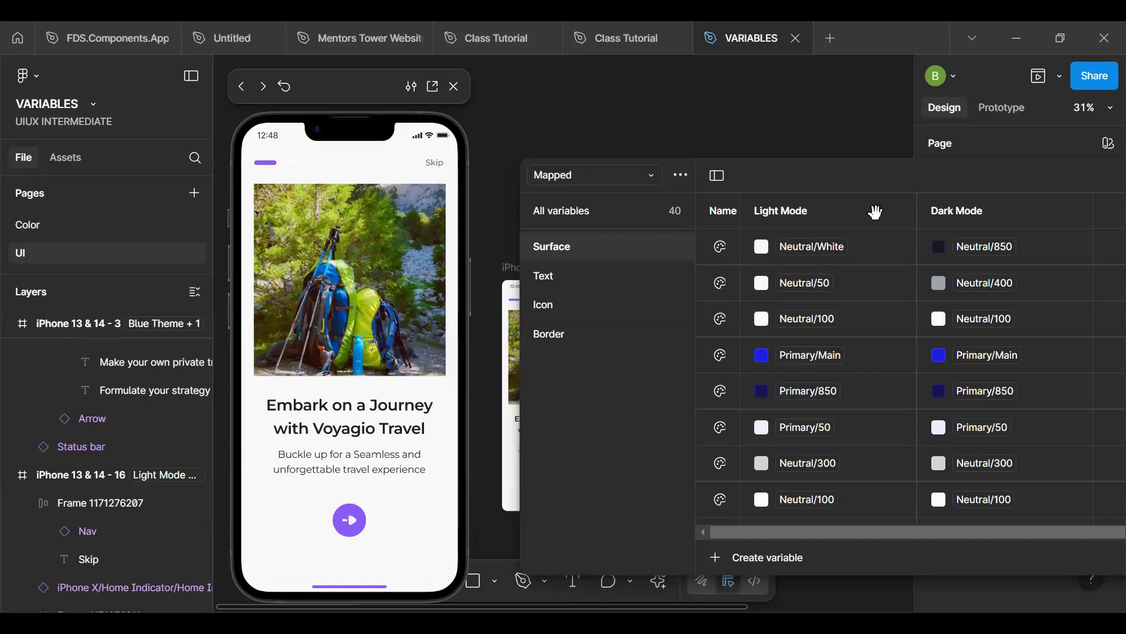
{"action": "left_click", "coordinate": [856, 173]}
{"action": "left_click_drag", "start_coordinate": [798, 446], "coordinate": [769, 418]}
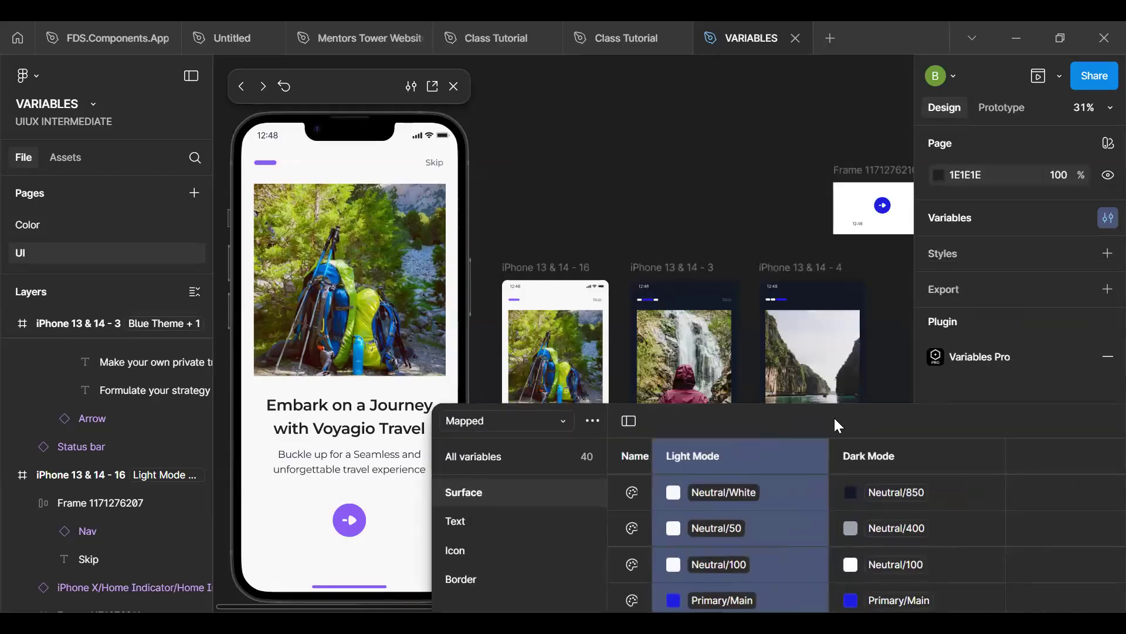
{"action": "left_click", "coordinate": [907, 328]}
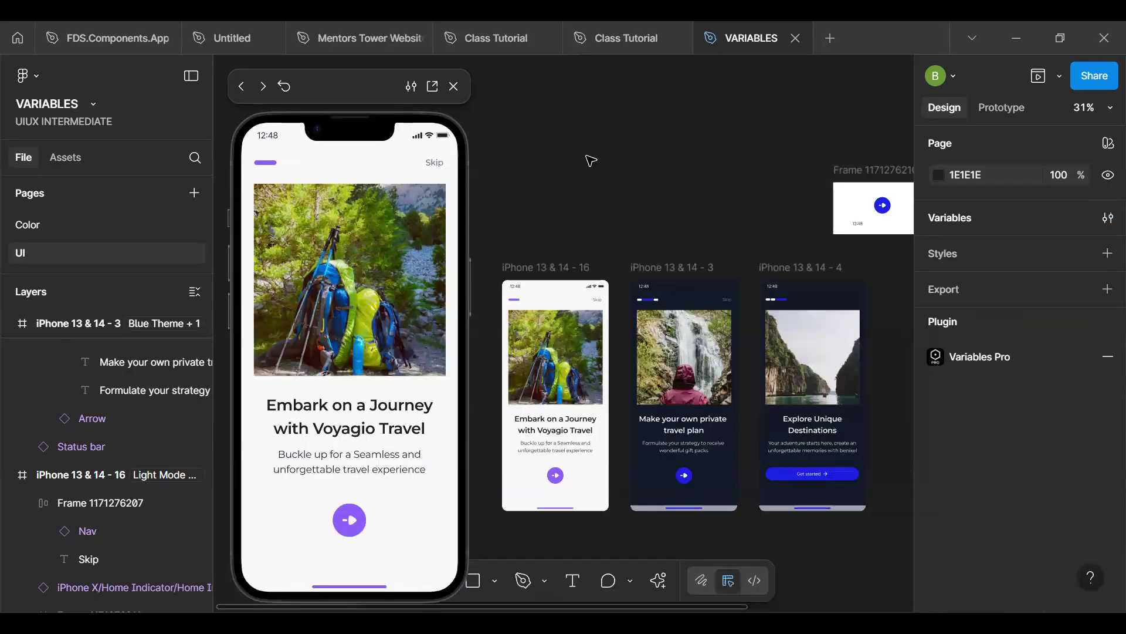
- Set the fill of the "Embark on a Journey with Voyagio Travel" heading in iPhone 13 & 14 - 16 to the Text/Action variable
{"action": "left_click_drag", "start_coordinate": [326, 75], "coordinate": [206, 75]}
{"action": "left_click", "coordinate": [420, 139]}
{"action": "key", "text": "space"}
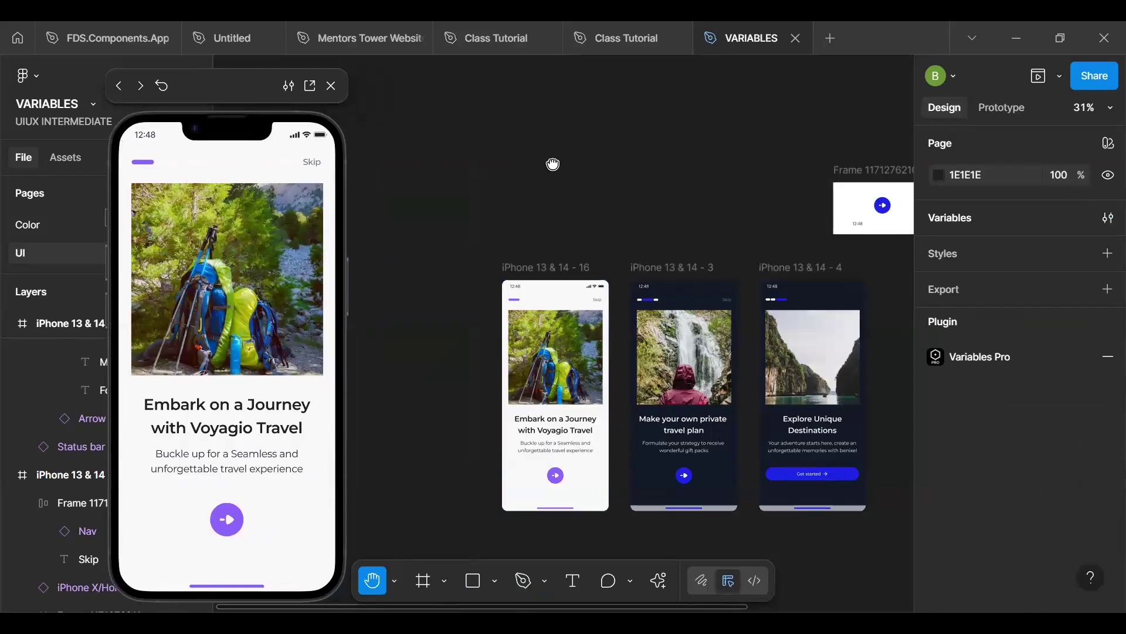
{"action": "scroll", "coordinate": [525, 121], "scroll_direction": "down", "scroll_amount": 3}
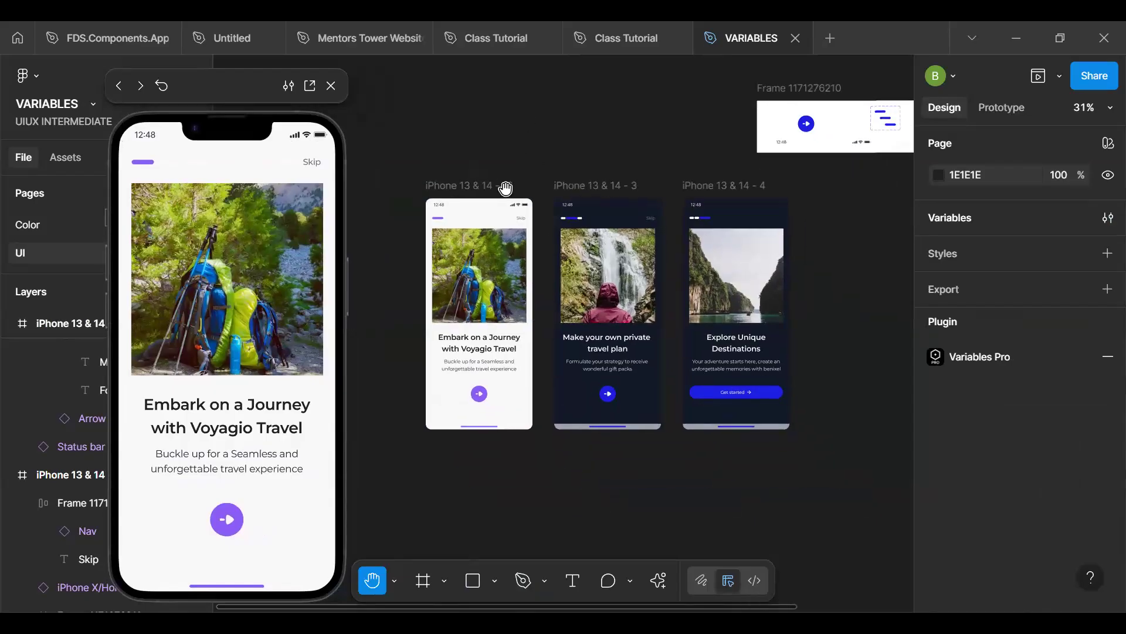
{"action": "scroll", "coordinate": [482, 338], "scroll_direction": "up", "scroll_amount": 5}
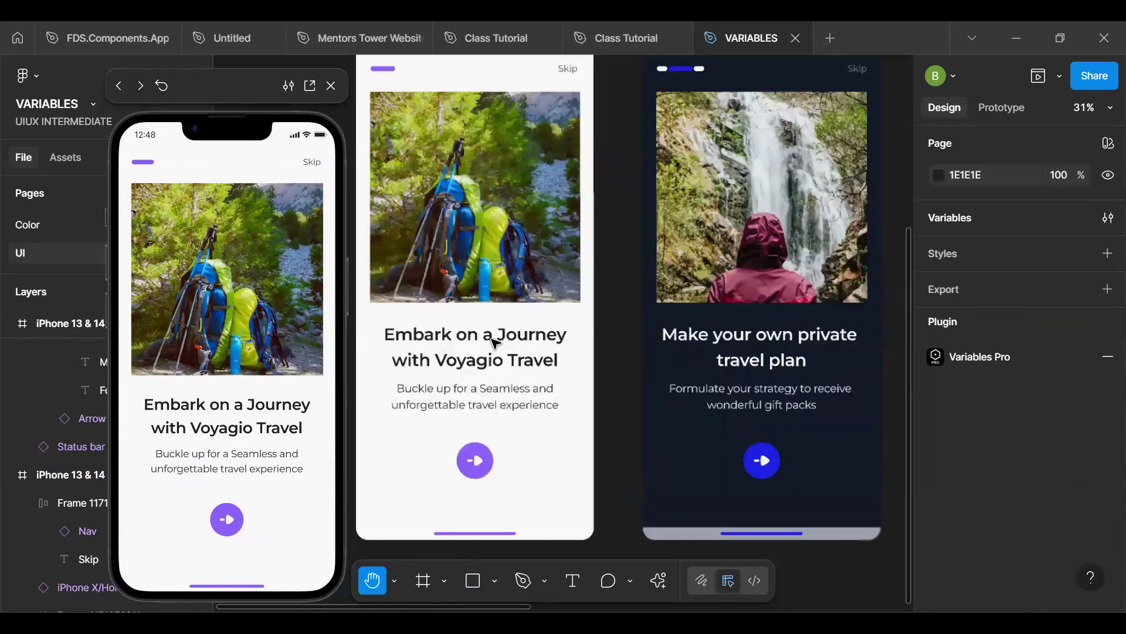
{"action": "left_click", "coordinate": [495, 343]}
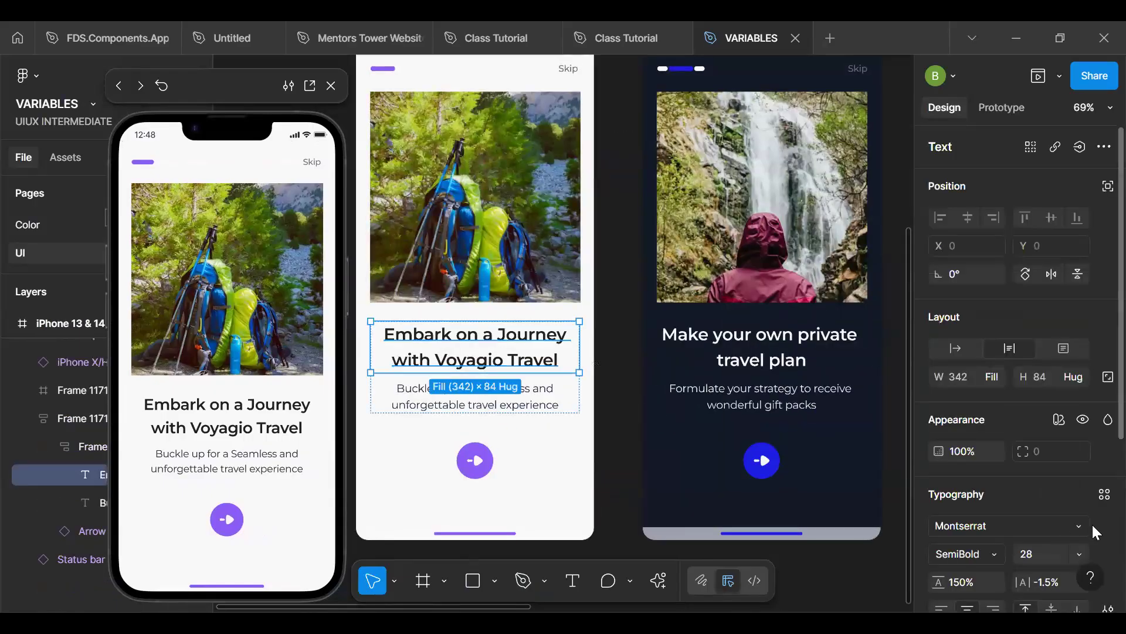
{"action": "scroll", "coordinate": [1062, 478], "scroll_direction": "down", "scroll_amount": 5}
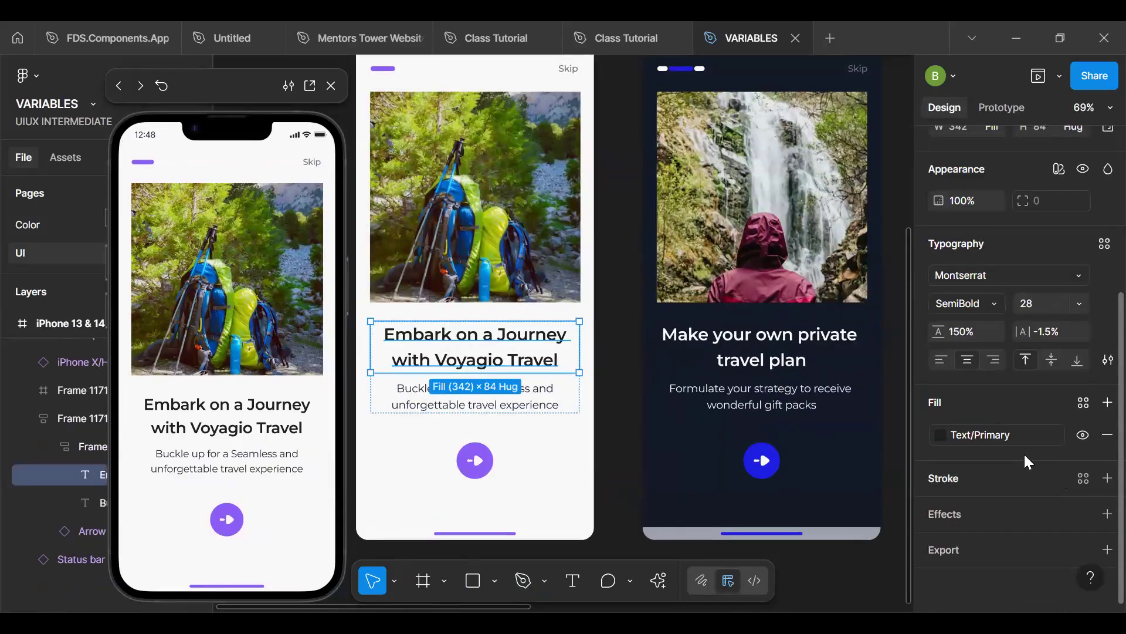
{"action": "left_click", "coordinate": [1014, 435]}
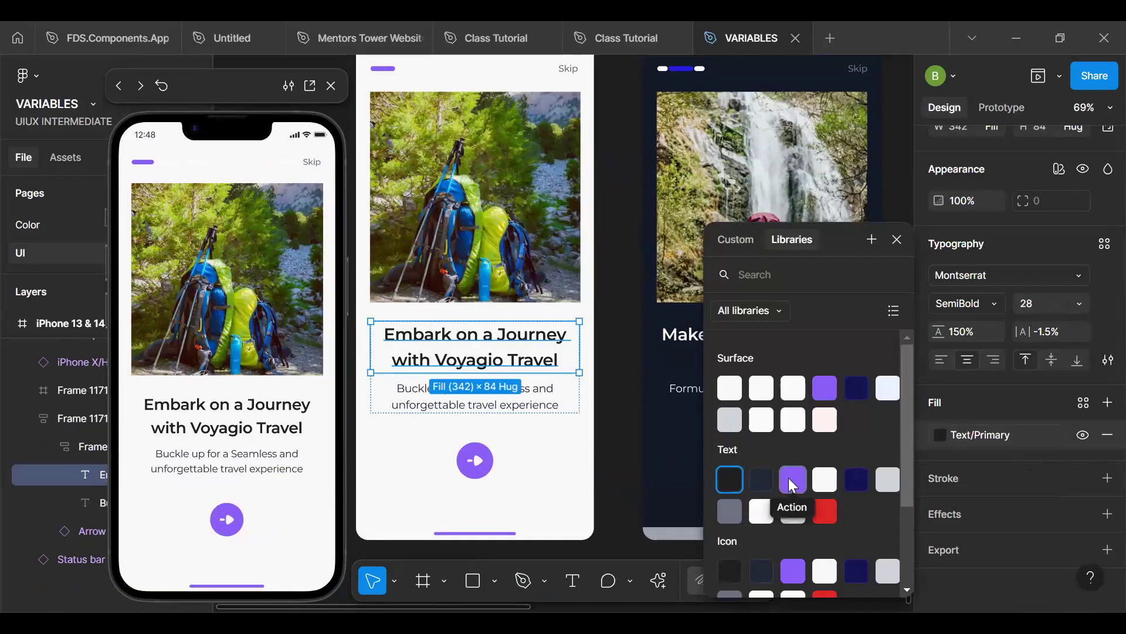
{"action": "scroll", "coordinate": [836, 461], "scroll_direction": "down", "scroll_amount": 1}
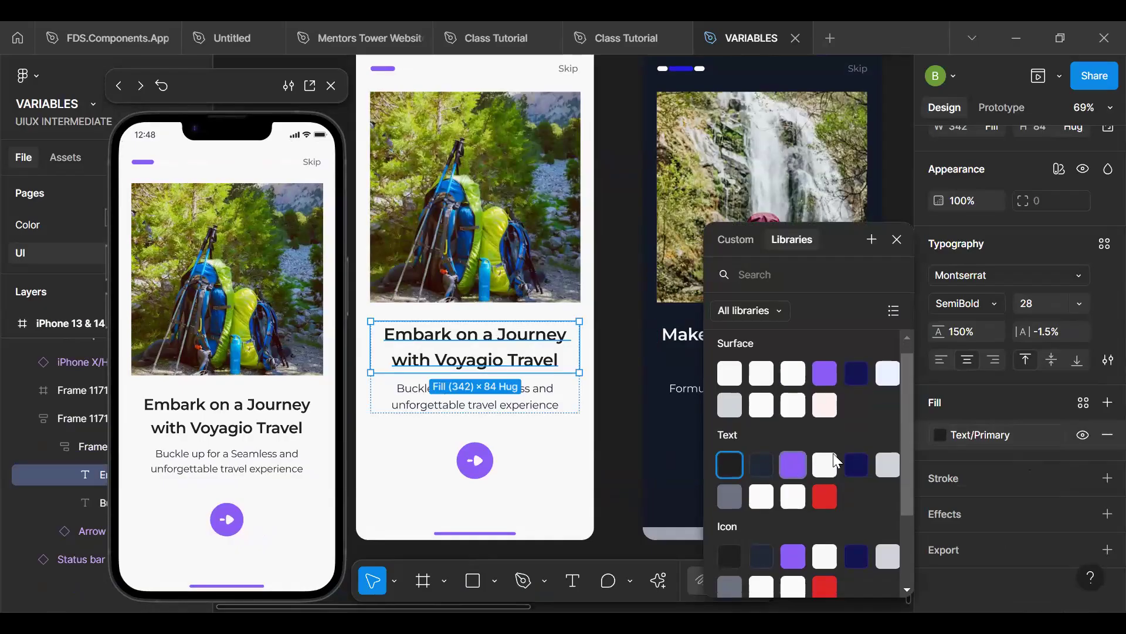
{"action": "left_click", "coordinate": [793, 465]}
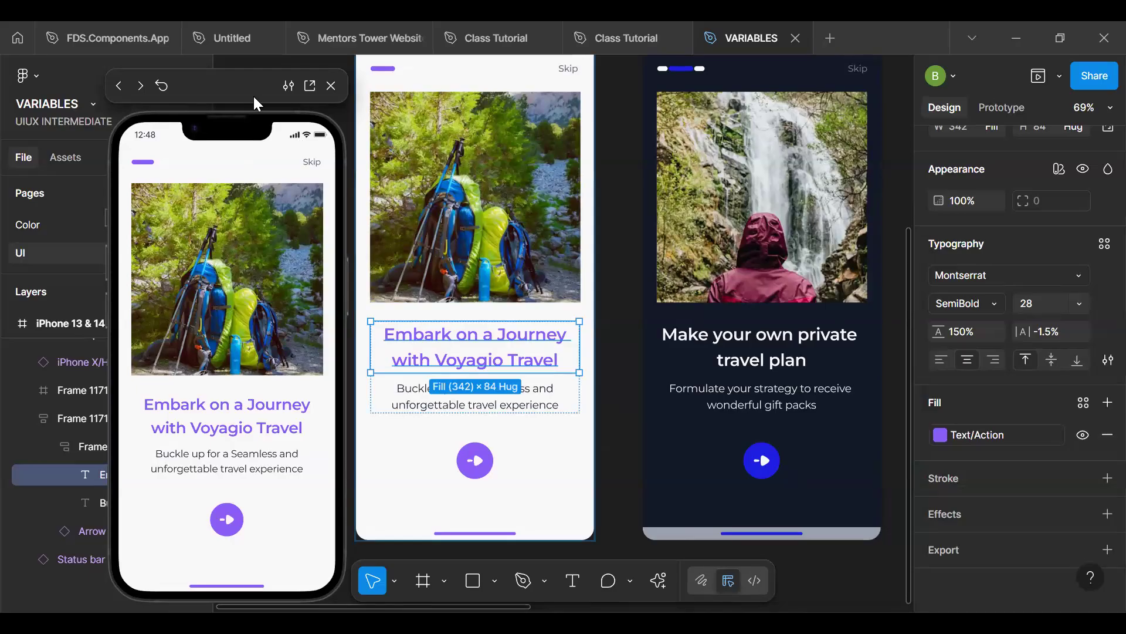
{"action": "left_click_drag", "start_coordinate": [255, 98], "coordinate": [281, 89]}
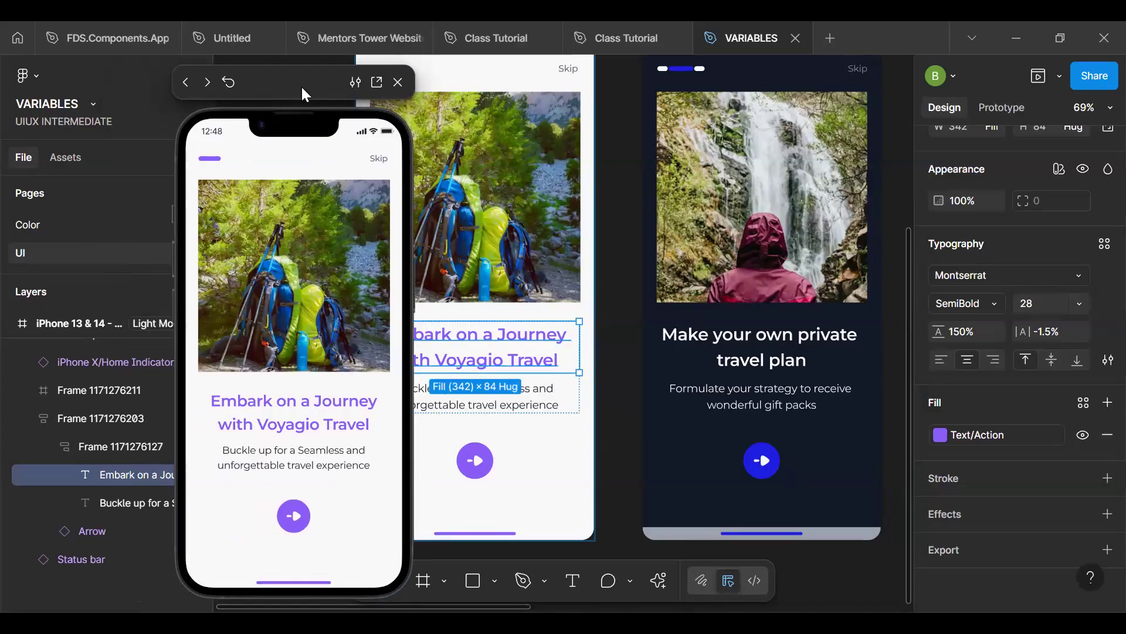
- Set the Light Mode value of the Text/Action variable in the Mapped collection to Primary/850
{"action": "key", "text": "Escape"}
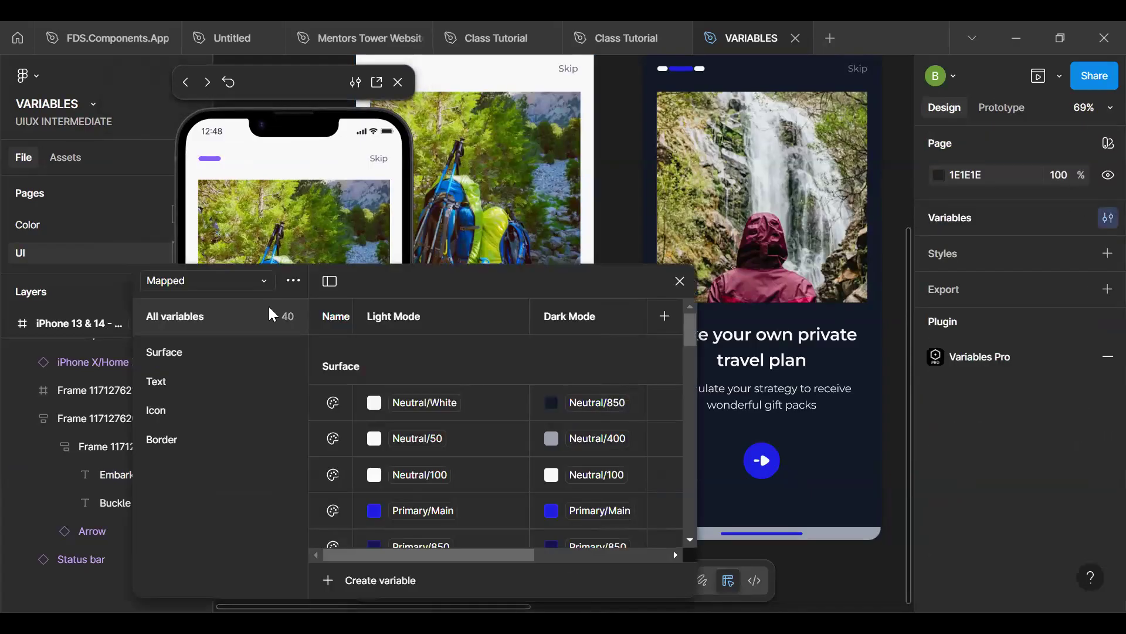
{"action": "left_click", "coordinate": [227, 382]}
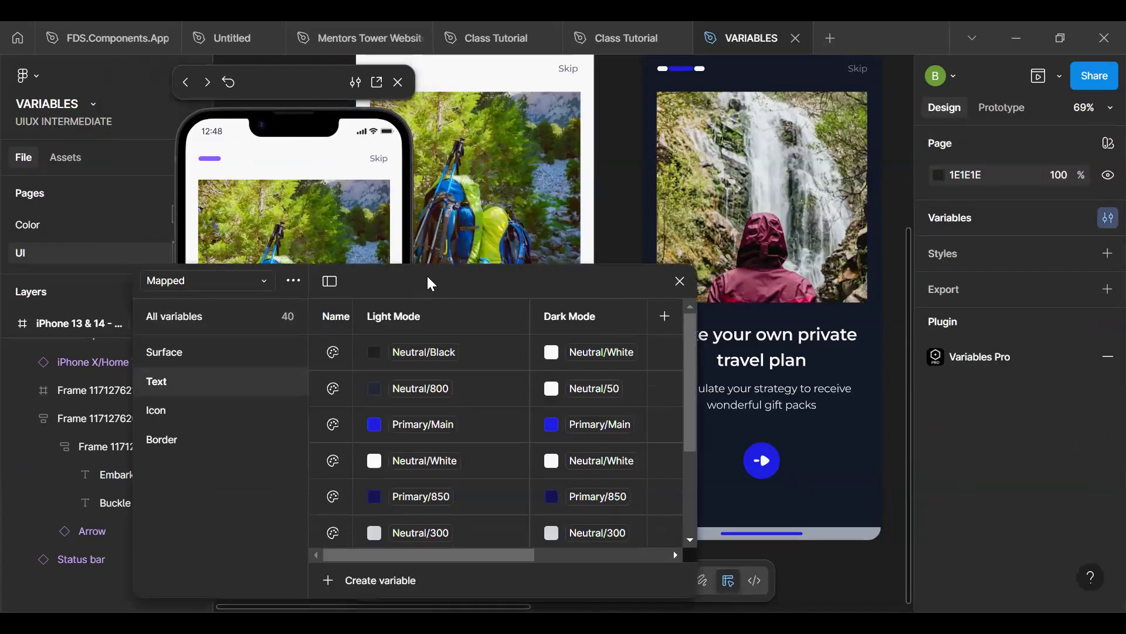
{"action": "left_click_drag", "start_coordinate": [431, 285], "coordinate": [277, 336]}
{"action": "left_click", "coordinate": [246, 455]}
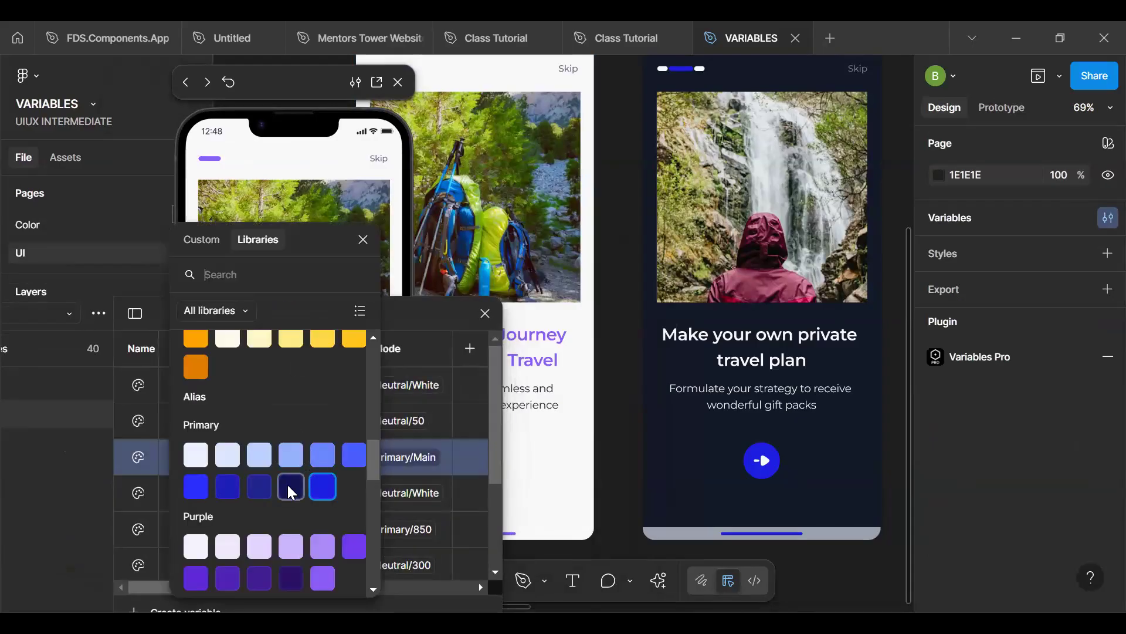
{"action": "left_click", "coordinate": [289, 486]}
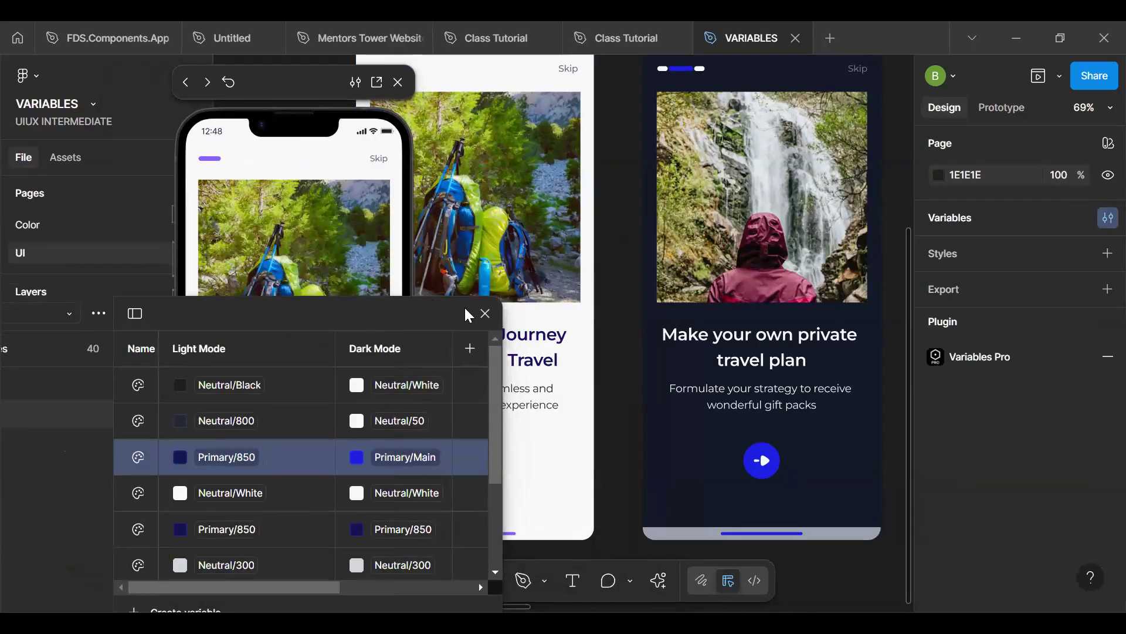
{"action": "left_click", "coordinate": [485, 314]}
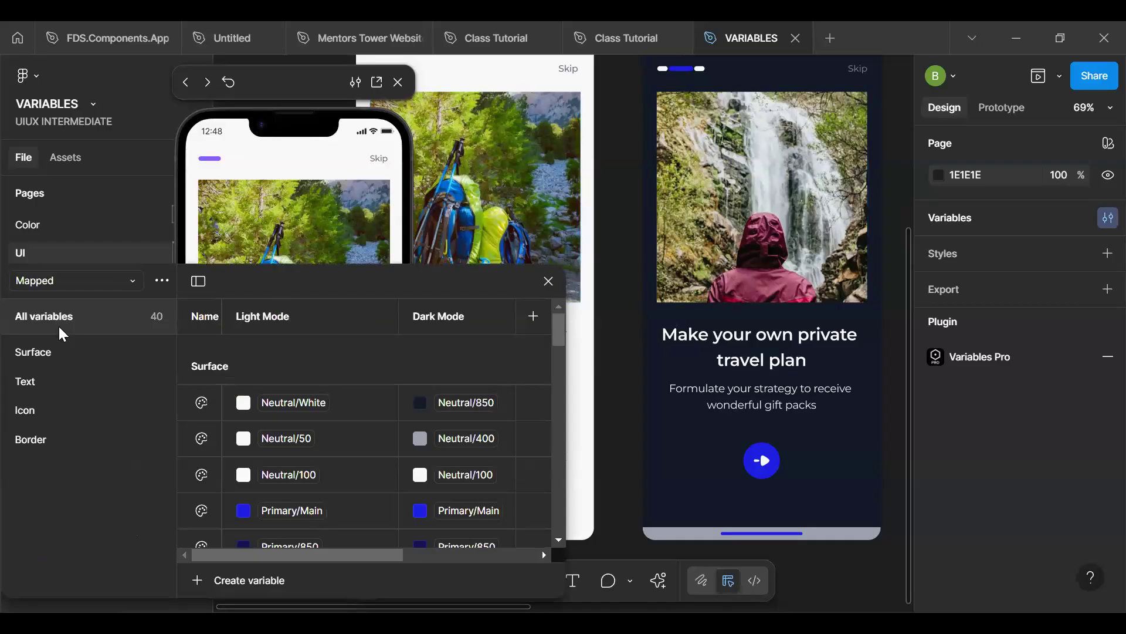
- Review the Primary variables under the Blue Theme and Purple modes of the Alias collection
{"action": "left_click", "coordinate": [74, 287]}
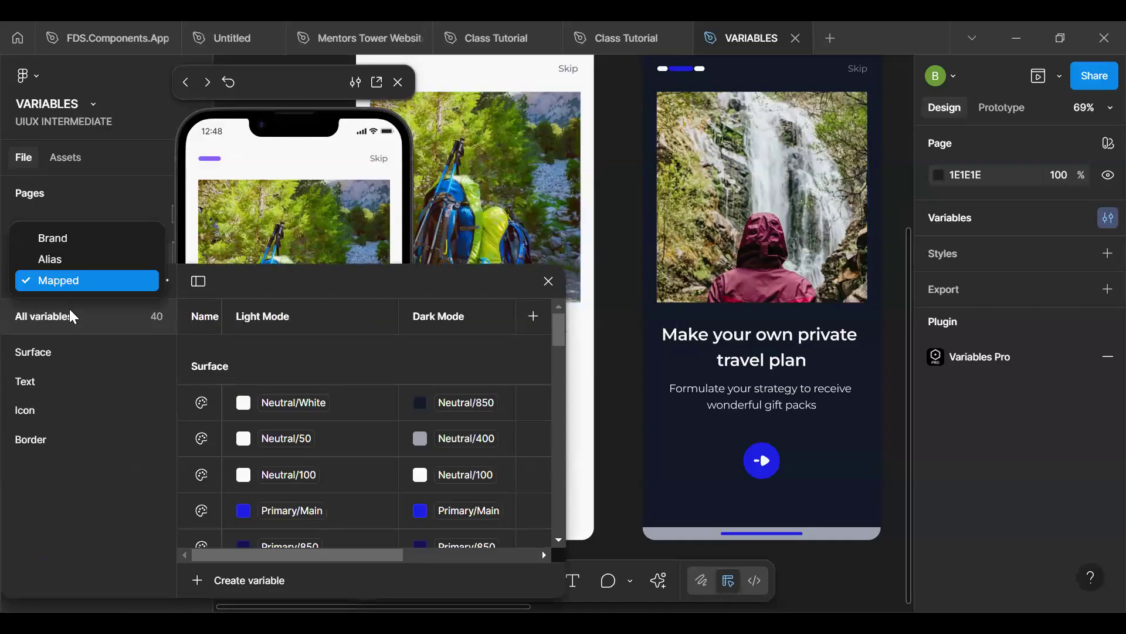
{"action": "left_click", "coordinate": [85, 261]}
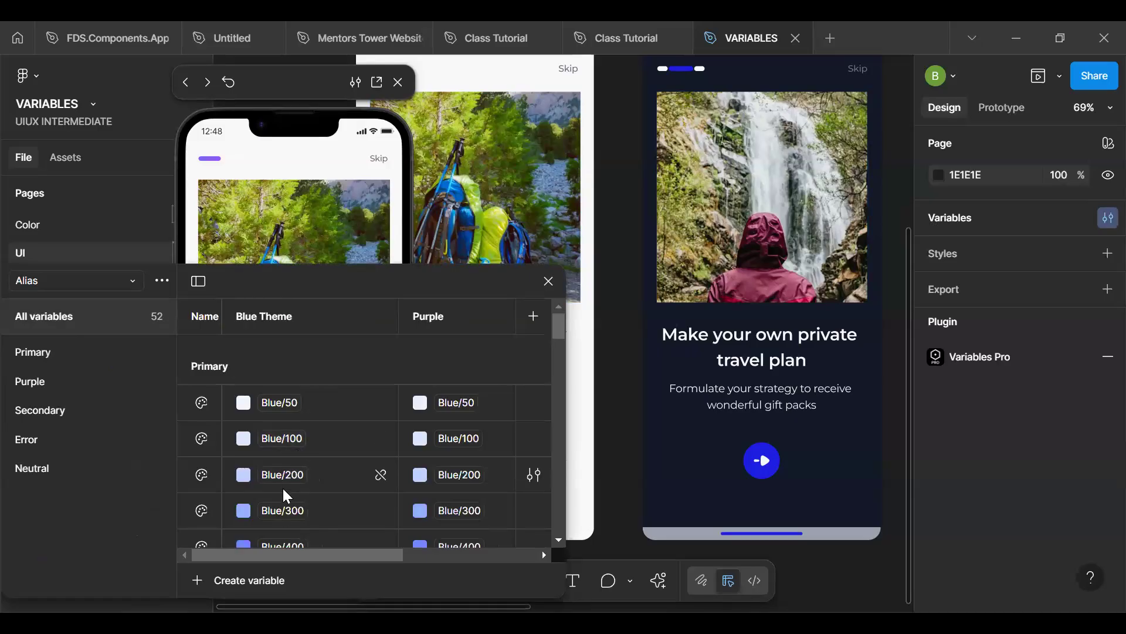
{"action": "scroll", "coordinate": [285, 496], "scroll_direction": "down", "scroll_amount": 3}
{"action": "scroll", "coordinate": [283, 495], "scroll_direction": "up", "scroll_amount": 3}
{"action": "left_click_drag", "start_coordinate": [328, 284], "coordinate": [287, 340]}
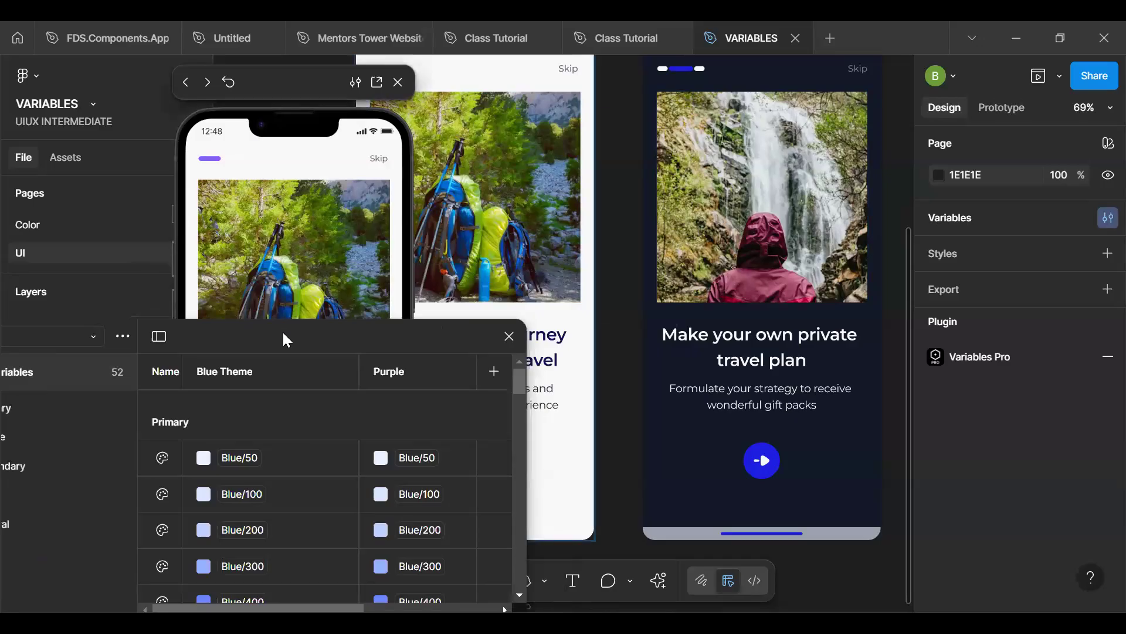
{"action": "left_click", "coordinate": [509, 336]}
{"action": "left_click", "coordinate": [506, 371]}
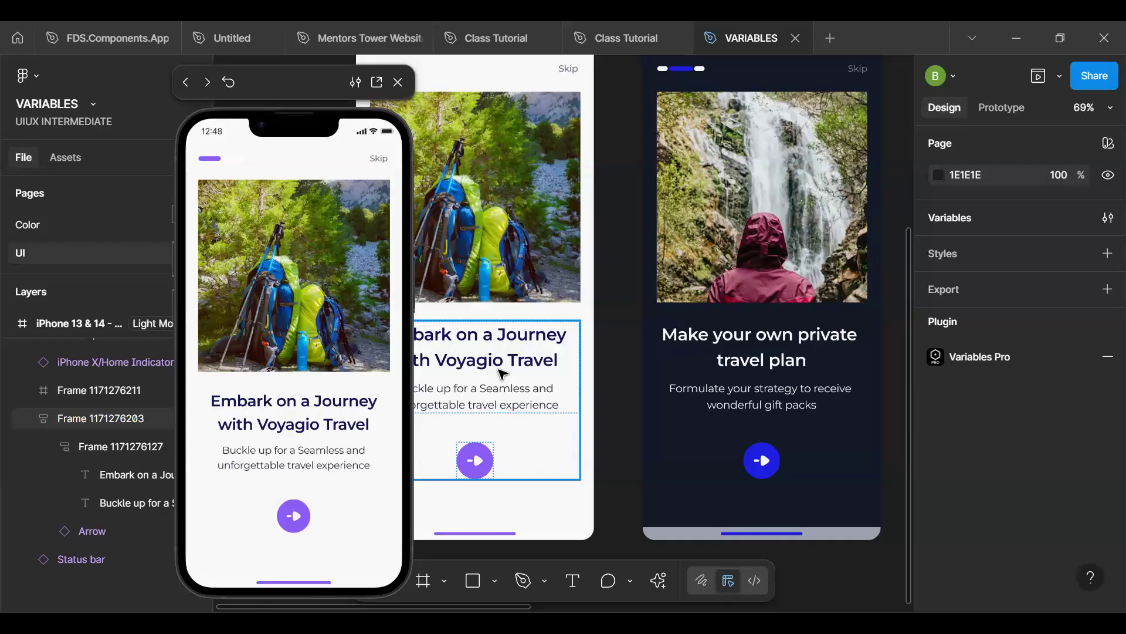
{"action": "key", "text": "Escape"}
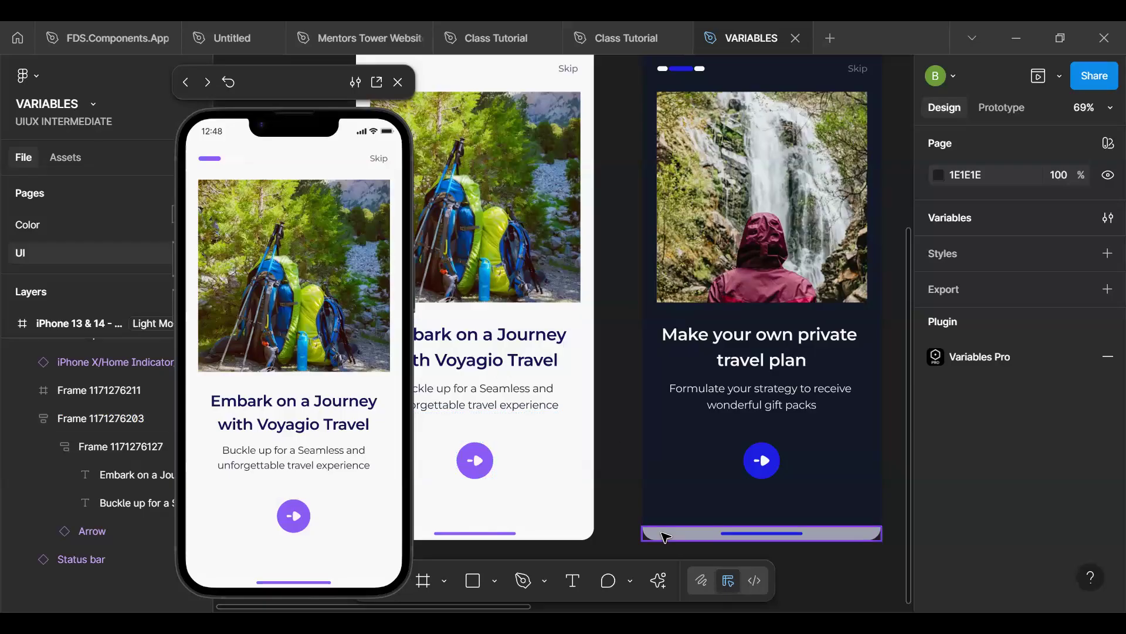
- Close the prototype preview and open the Variables Pro plugin, dismissing its notice
{"action": "left_click", "coordinate": [659, 580]}
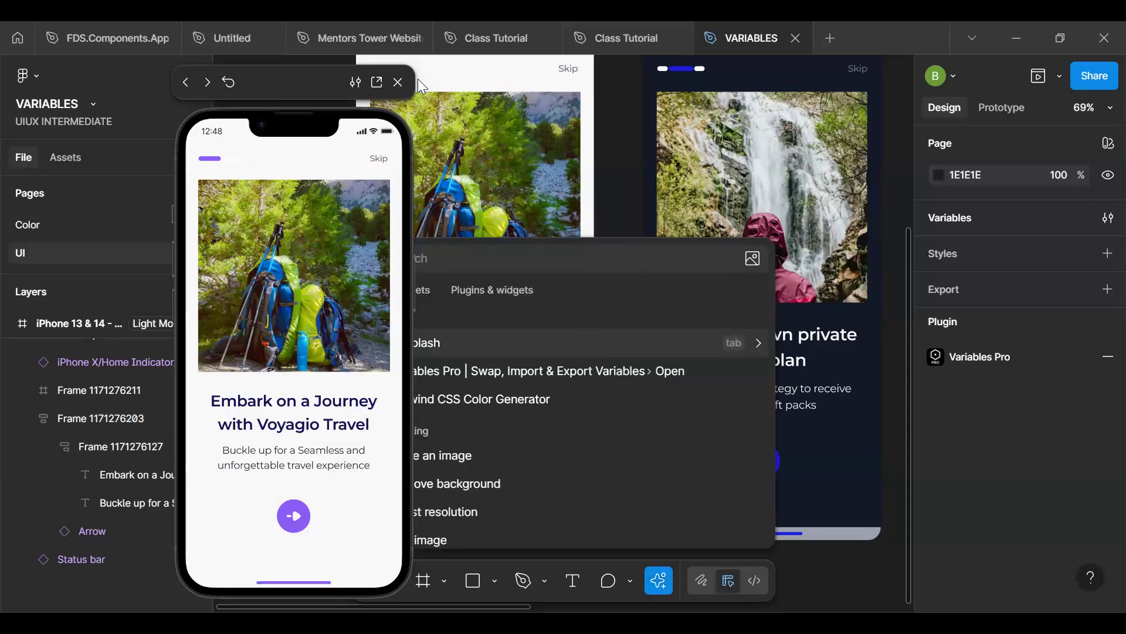
{"action": "left_click", "coordinate": [399, 82]}
{"action": "key", "text": "Escape"}
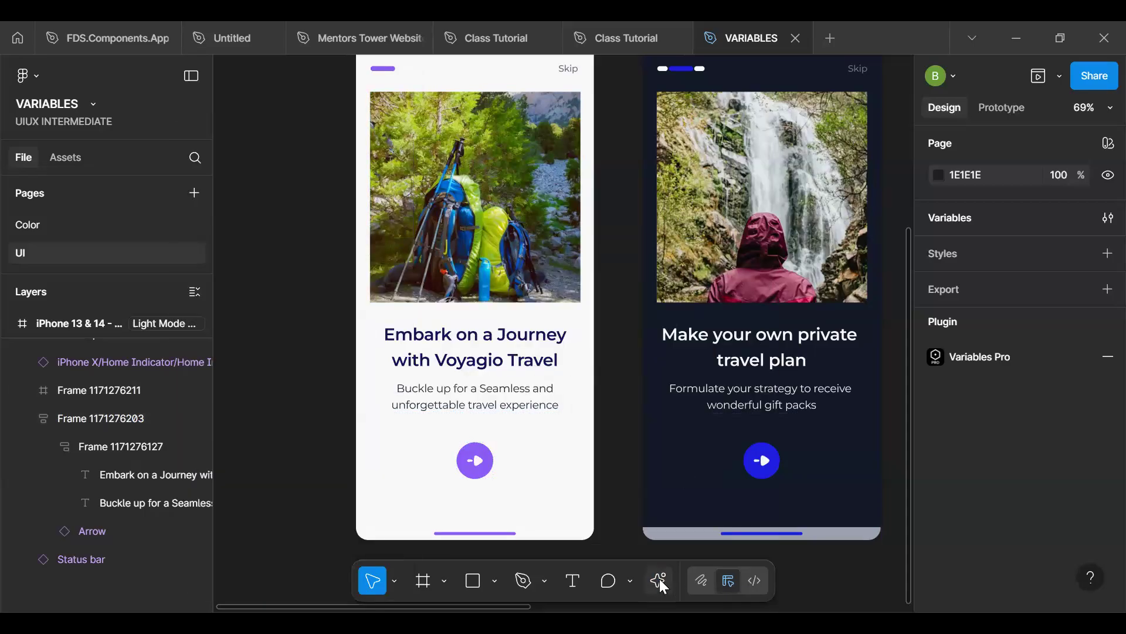
{"action": "left_click", "coordinate": [659, 581]}
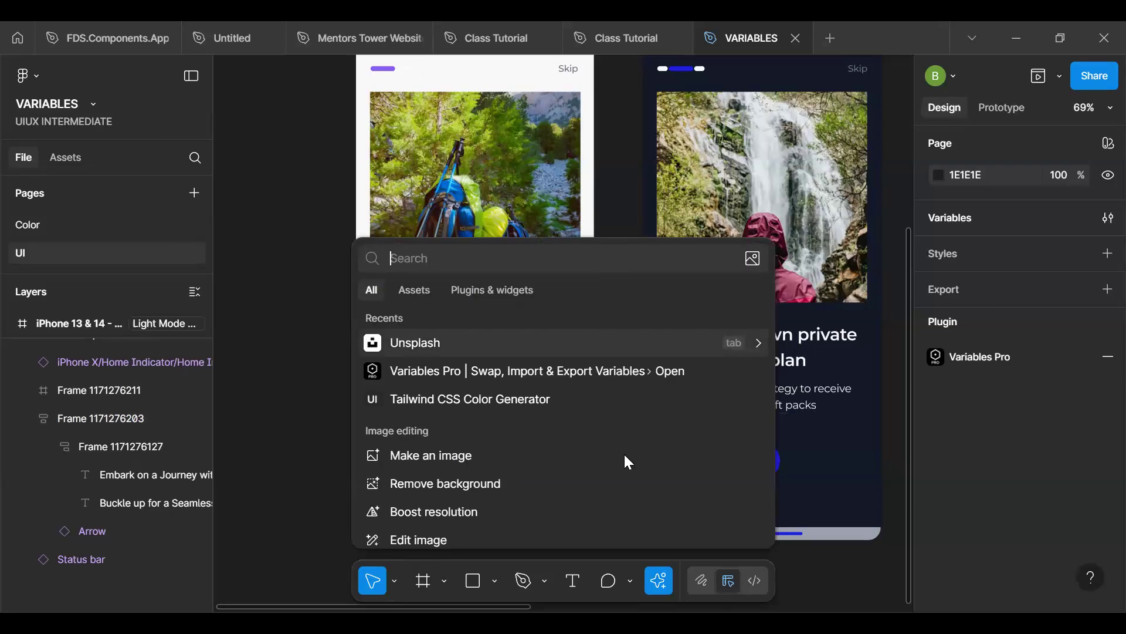
{"action": "left_click", "coordinate": [510, 364]}
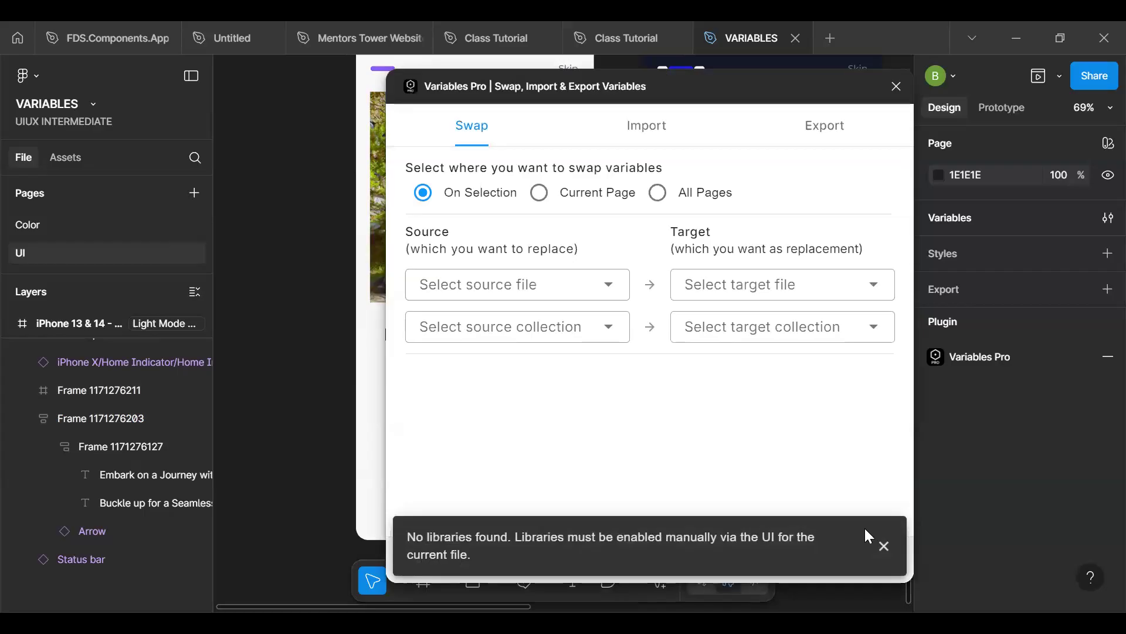
{"action": "left_click", "coordinate": [883, 545]}
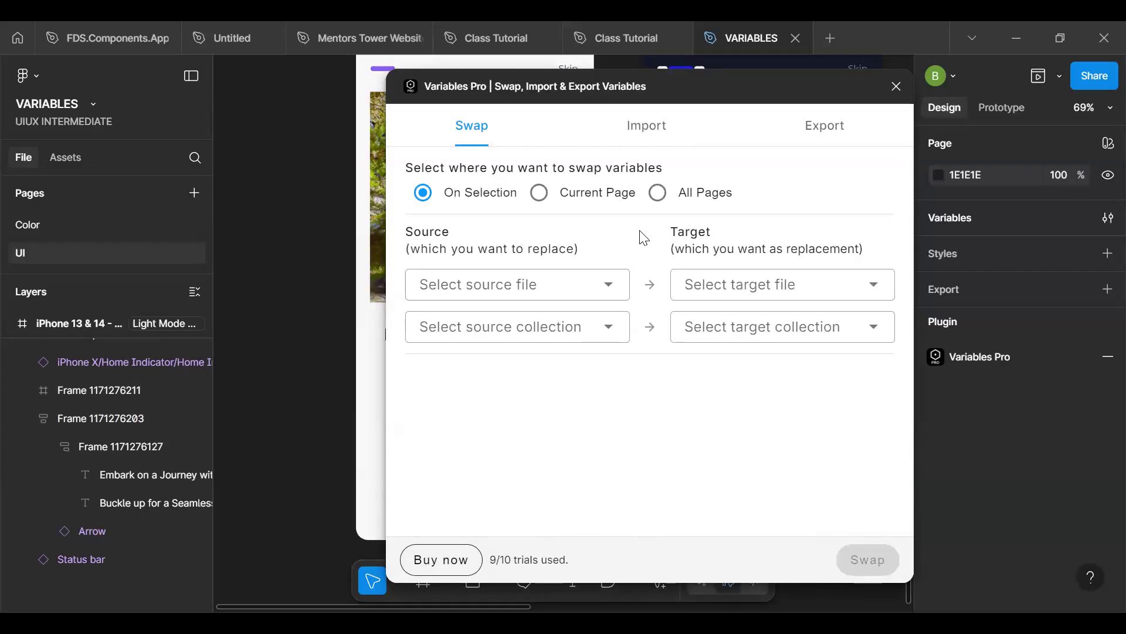
- Review the Export and Import options in Variables Pro, opening the JSON file picker and cancelling it
{"action": "left_click", "coordinate": [837, 134]}
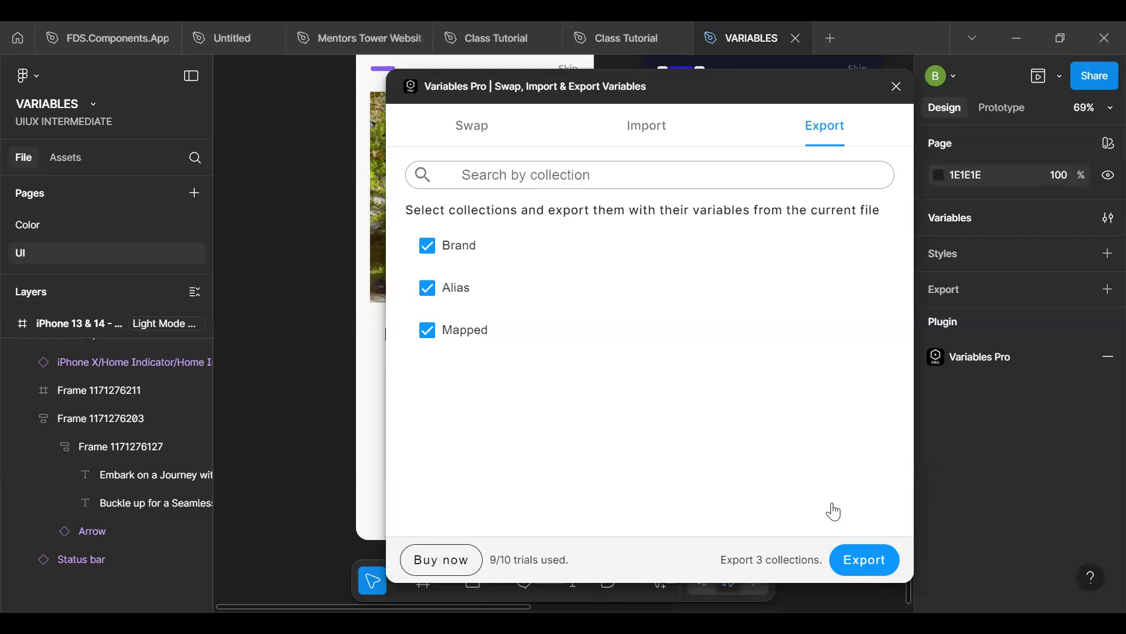
{"action": "left_click", "coordinate": [655, 139]}
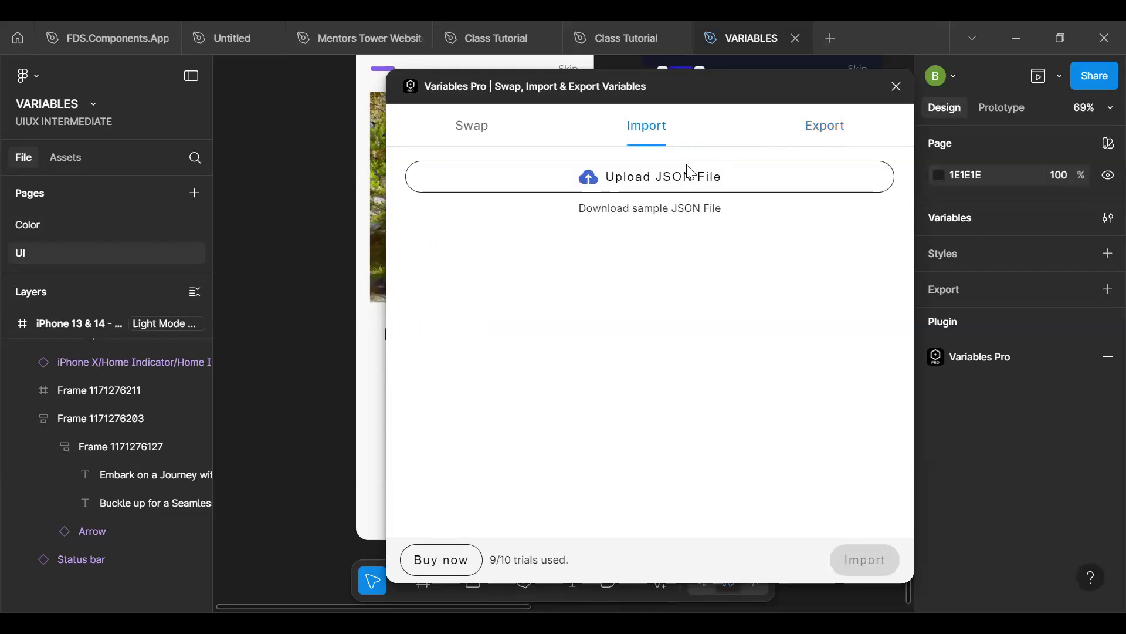
{"action": "left_click", "coordinate": [653, 183]}
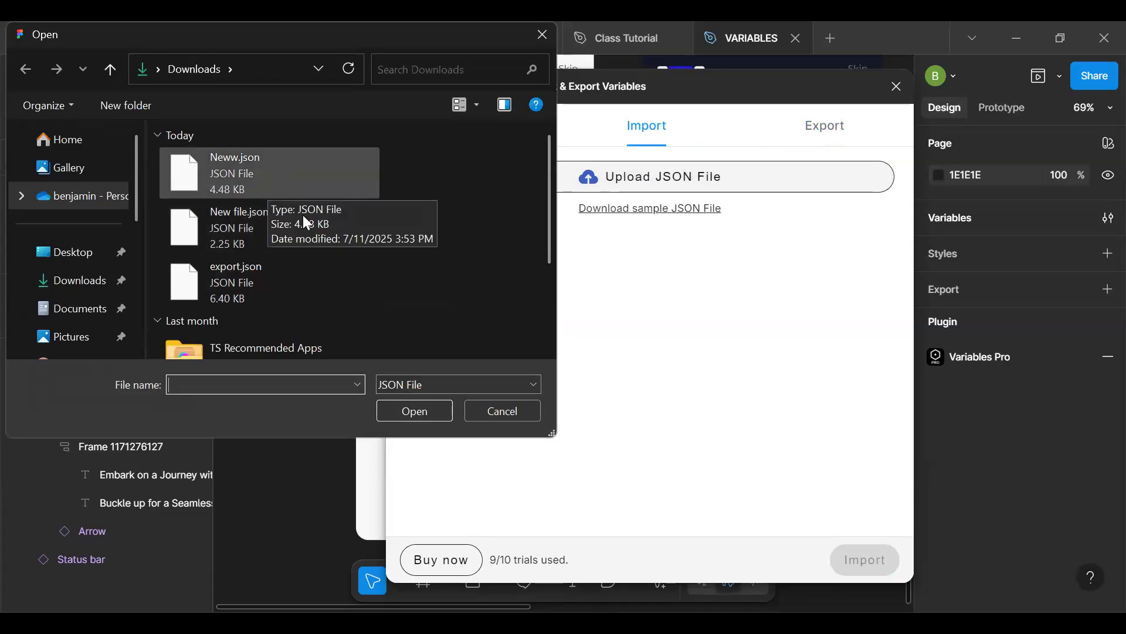
{"action": "left_click", "coordinate": [549, 42]}
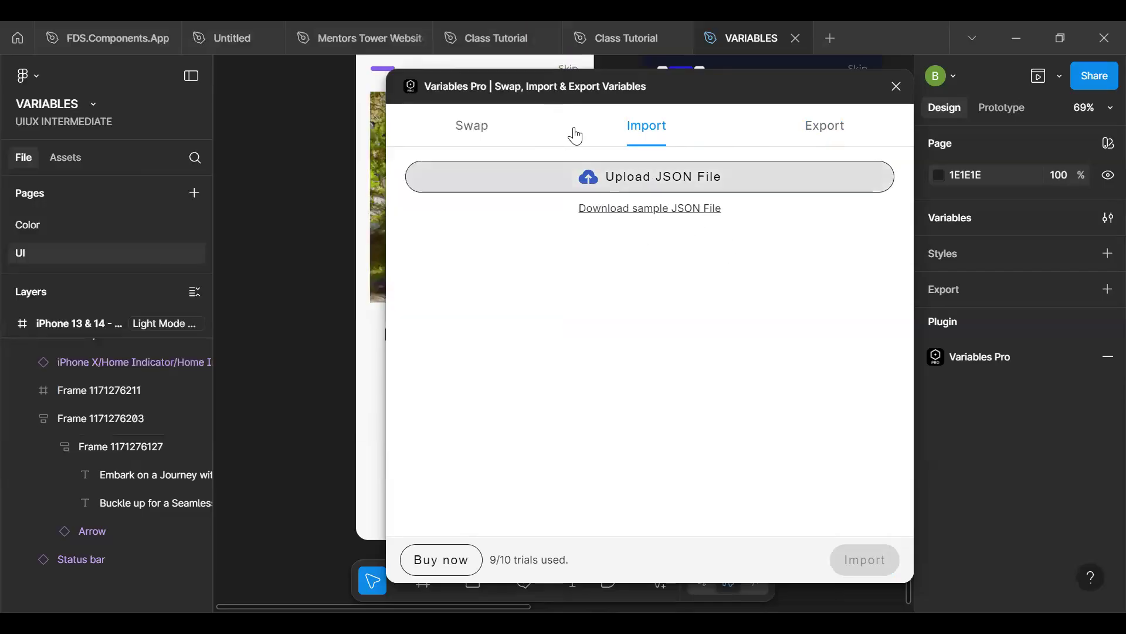
- Review the Swap options in Variables Pro, then close the plugin and return to the three onboarding screens
{"action": "left_click", "coordinate": [485, 141]}
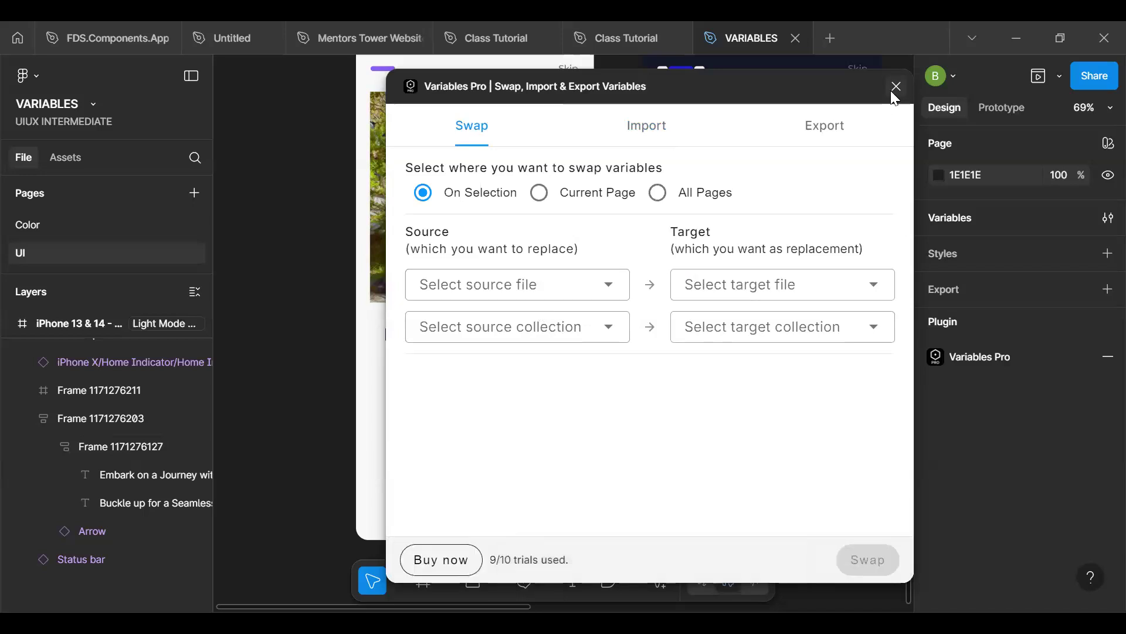
{"action": "scroll", "coordinate": [336, 333], "scroll_direction": "down", "scroll_amount": 3}
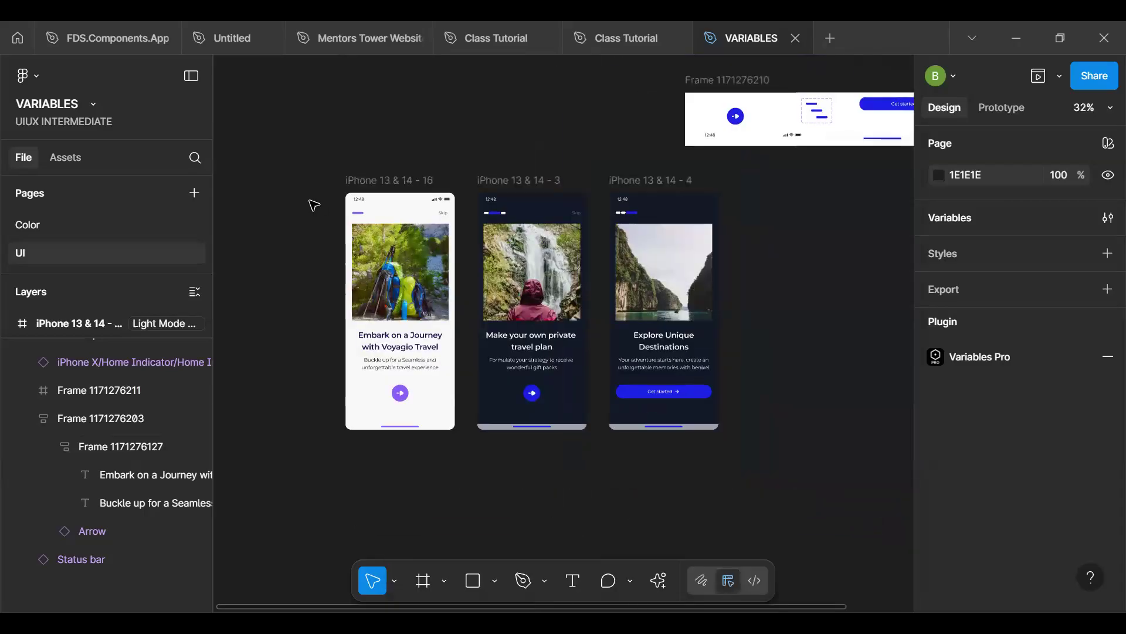
- Add a new page to the file and name it DESIGN SYSTEM
{"action": "left_click", "coordinate": [198, 192]}
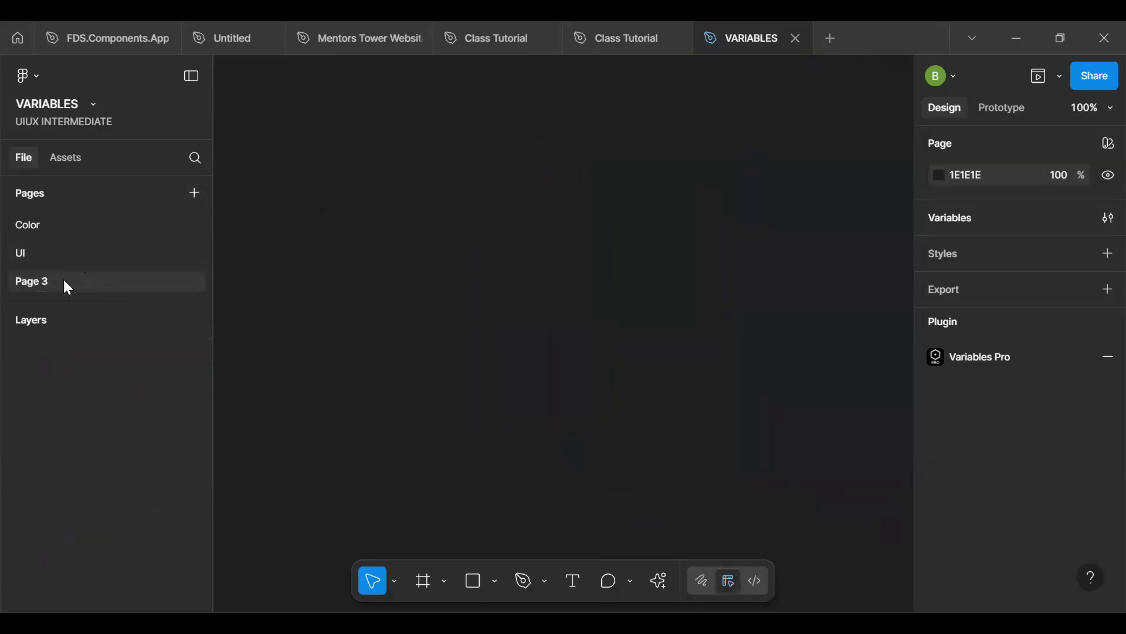
{"action": "double_click", "coordinate": [64, 282]}
{"action": "key", "text": "BackSpace"}
{"action": "type", "text": "D"}
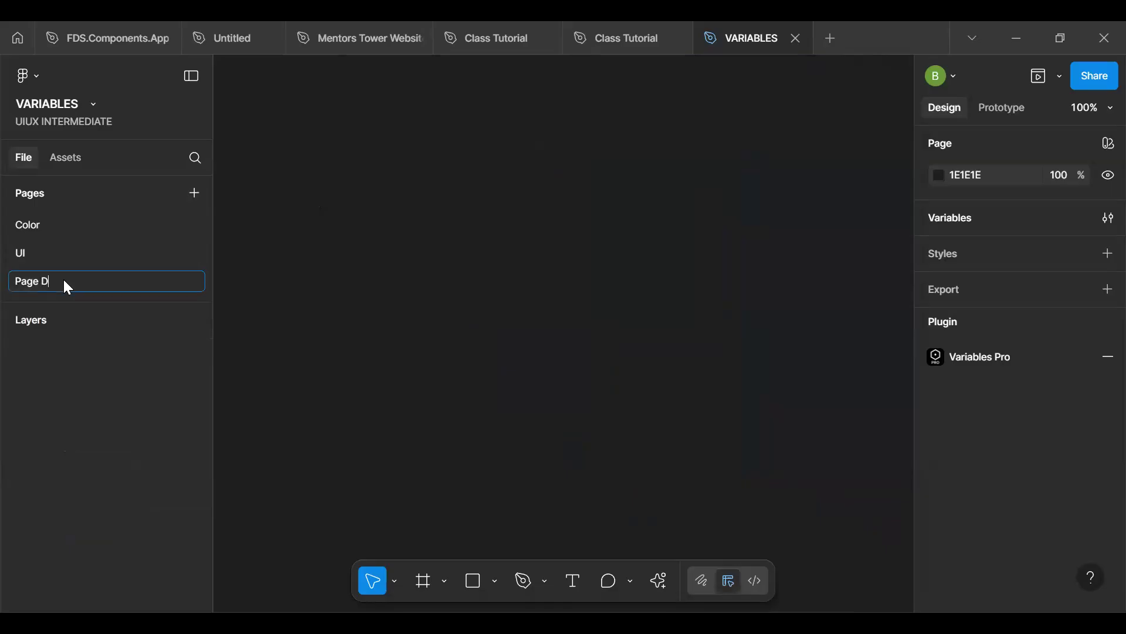
{"action": "key", "text": "ctrl+a"}
{"action": "type", "text": "DESIG"}
{"action": "key", "text": "Return"}
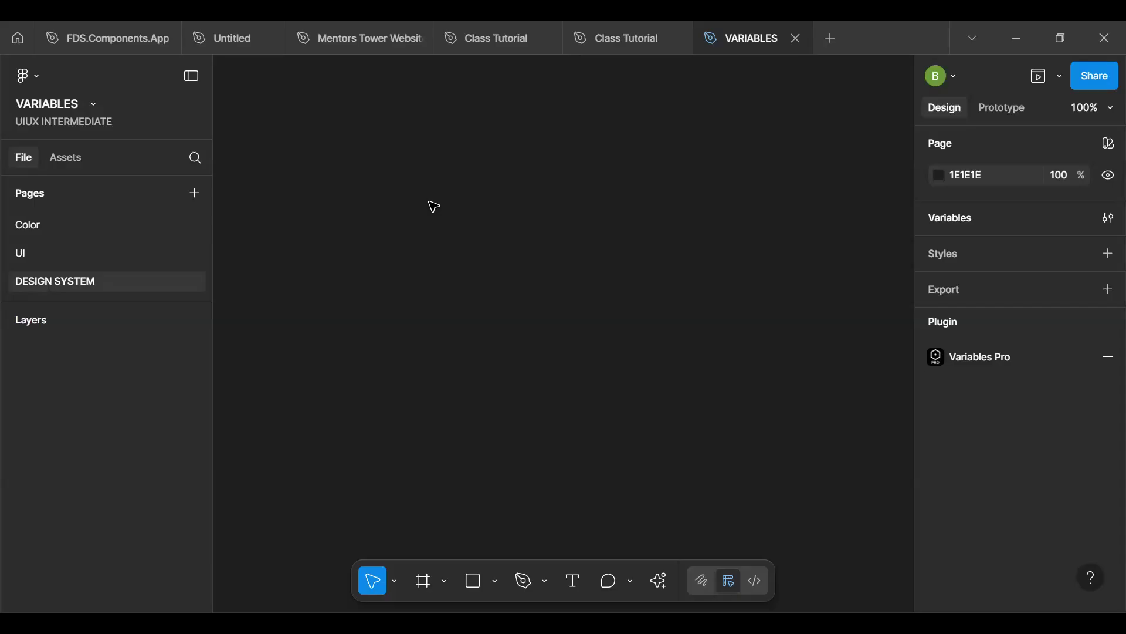
- Open the Color page to view the Color Palette frame
{"action": "left_click", "coordinate": [53, 225]}
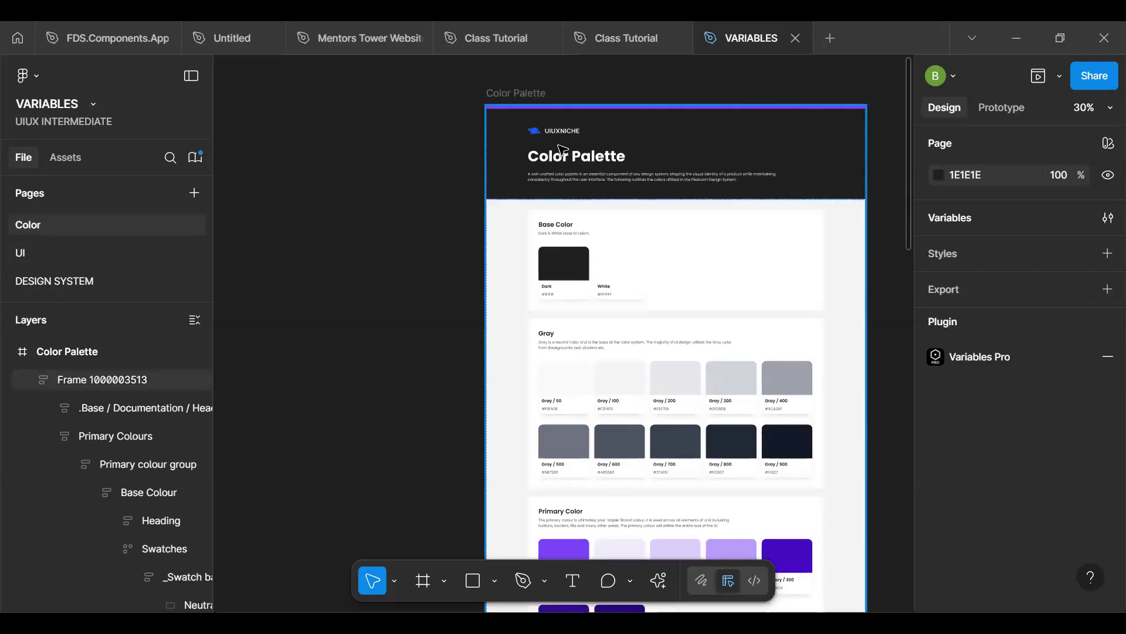
{"action": "left_click", "coordinate": [732, 378], "text": "ctrl"}
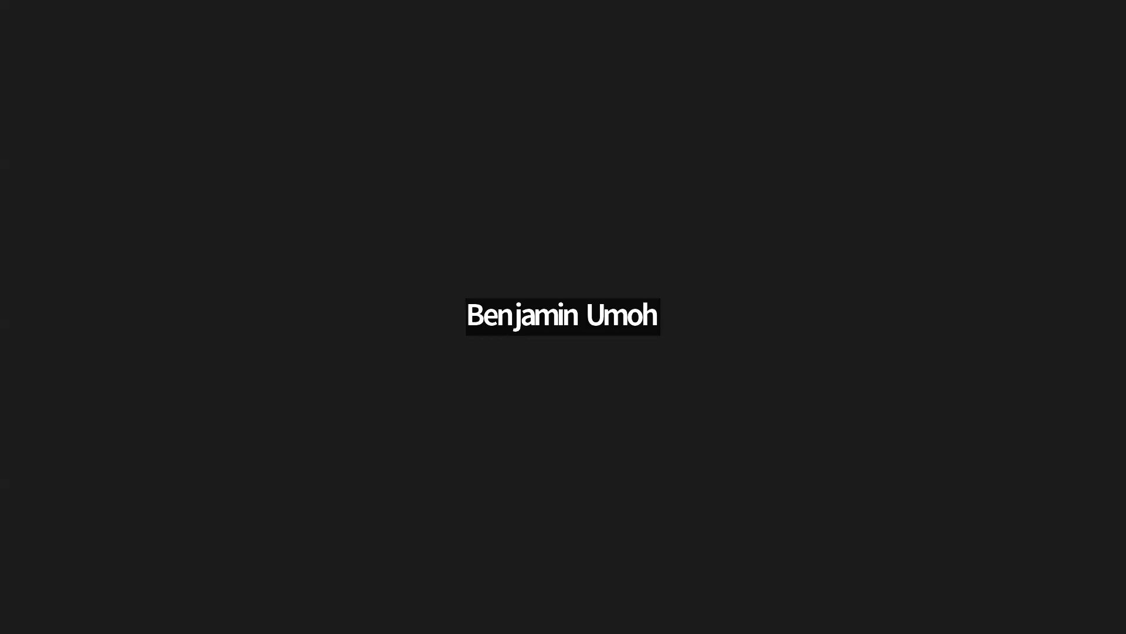